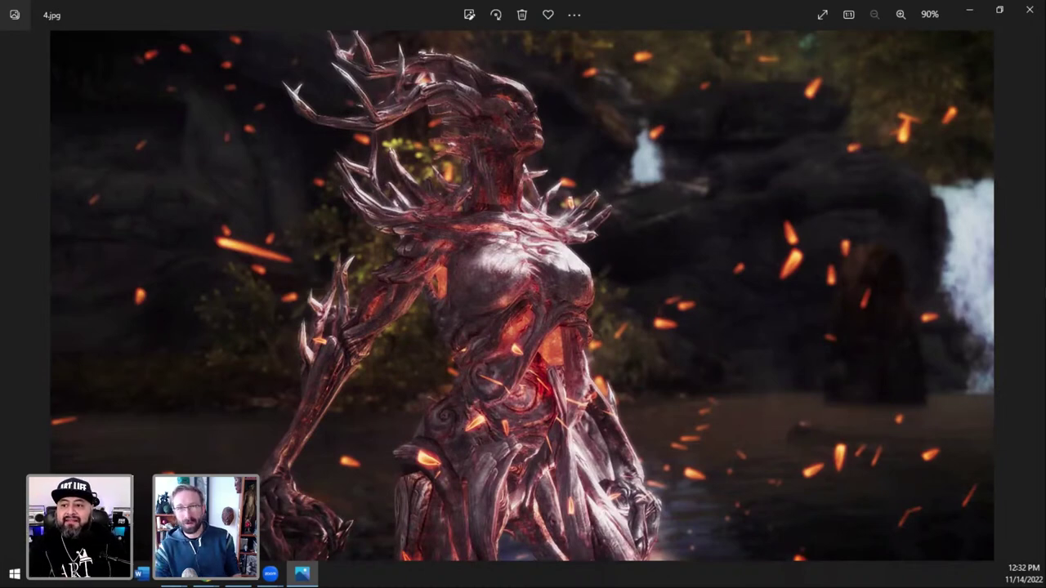
- Browse the portfolio images, examining the creature paintings and comparing the ink drawings 8.jpg and 9.jpg
key(Left)
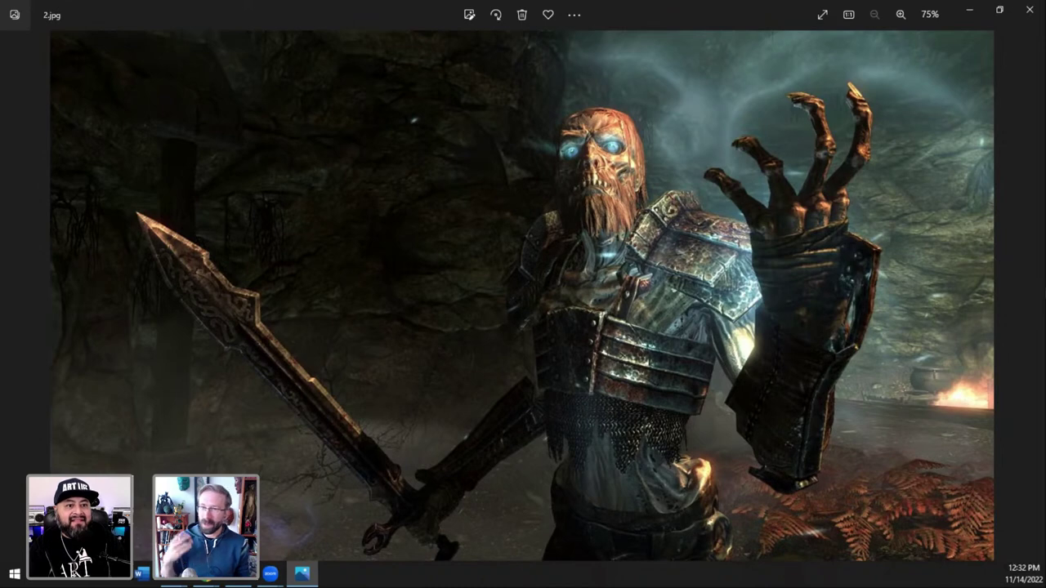
key(Left)
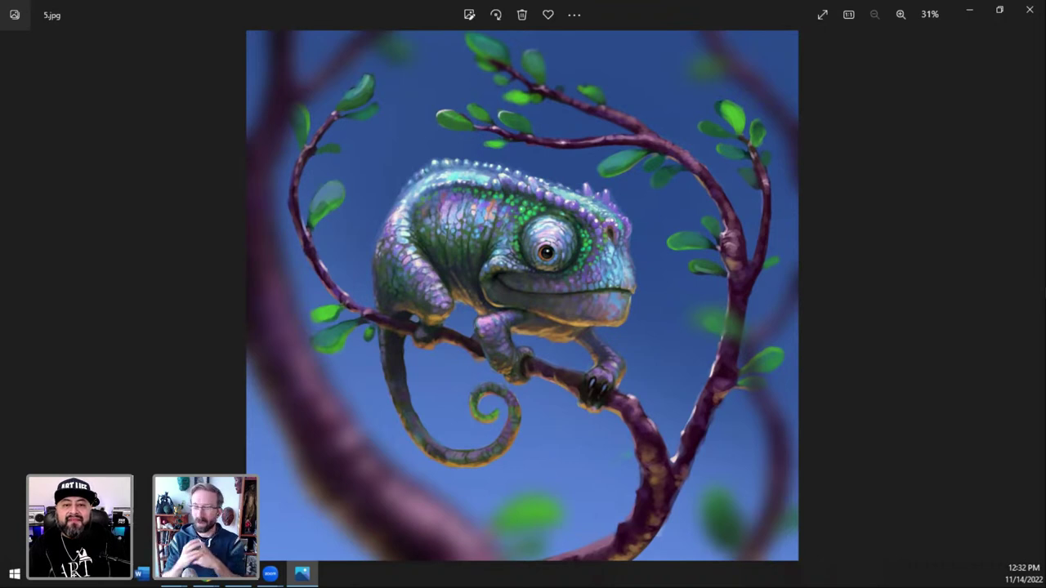
key(Right)
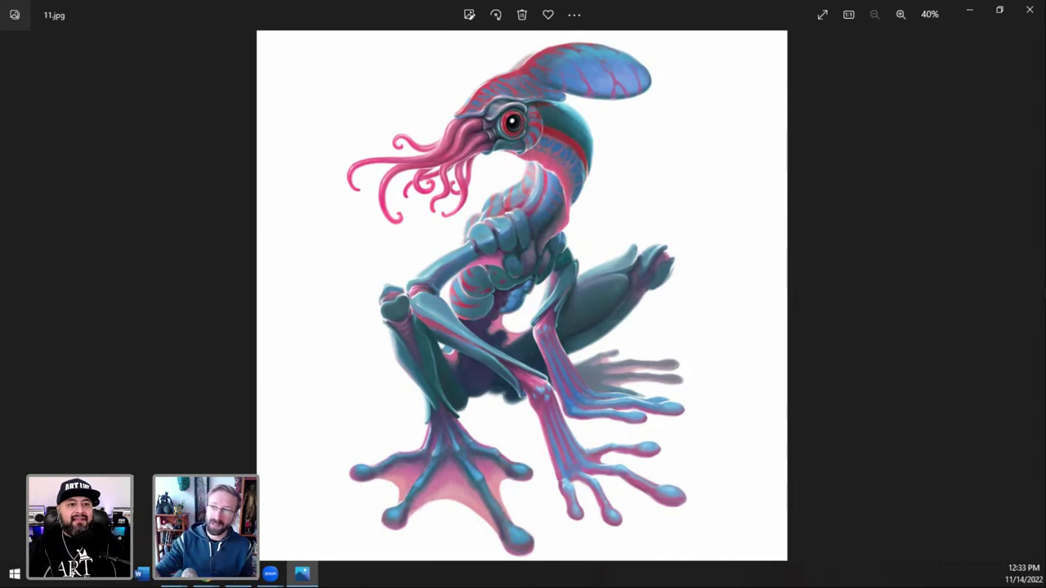
key(Left)
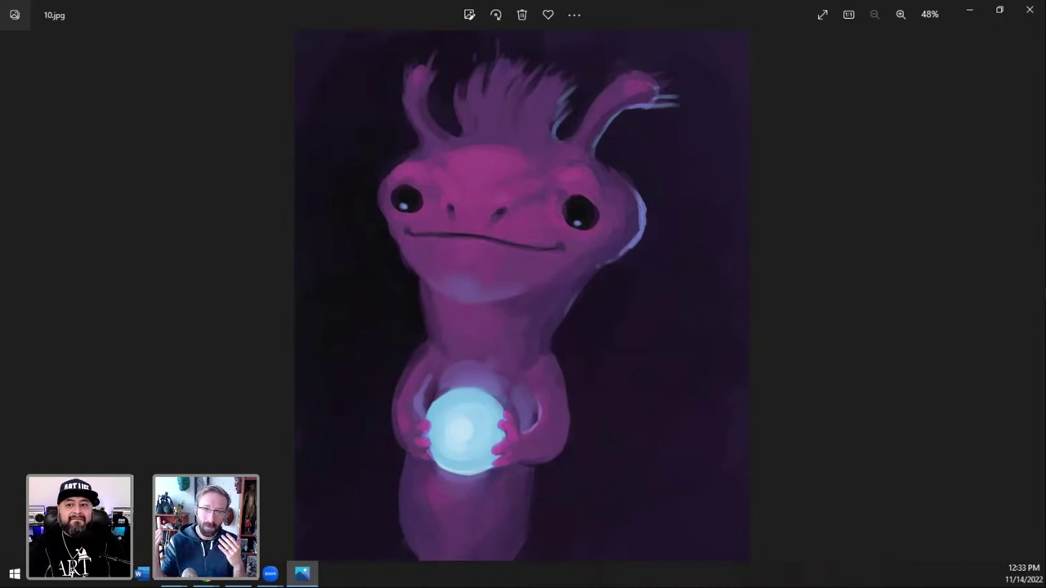
key(Right)
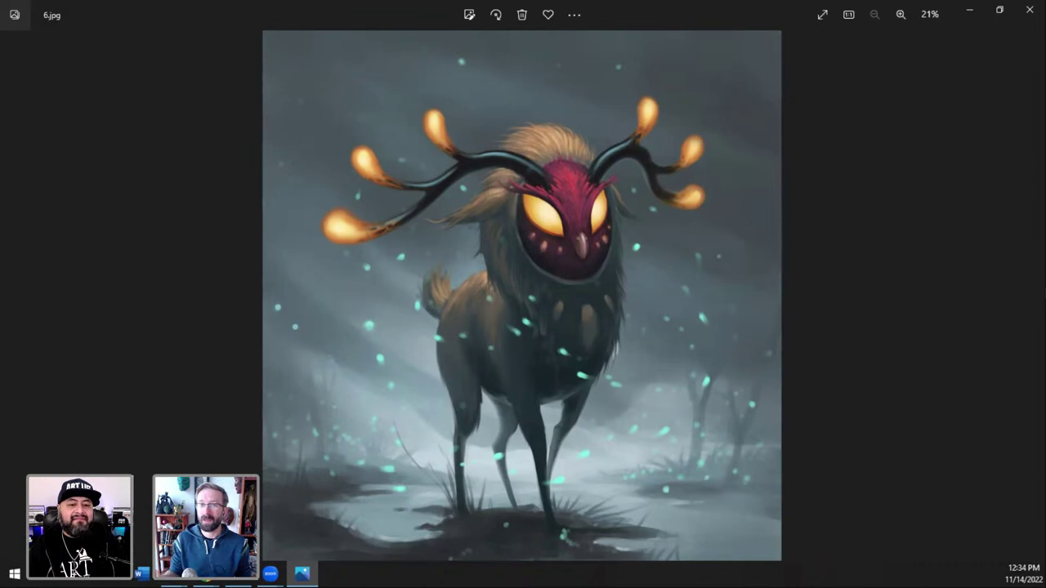
key(Right)
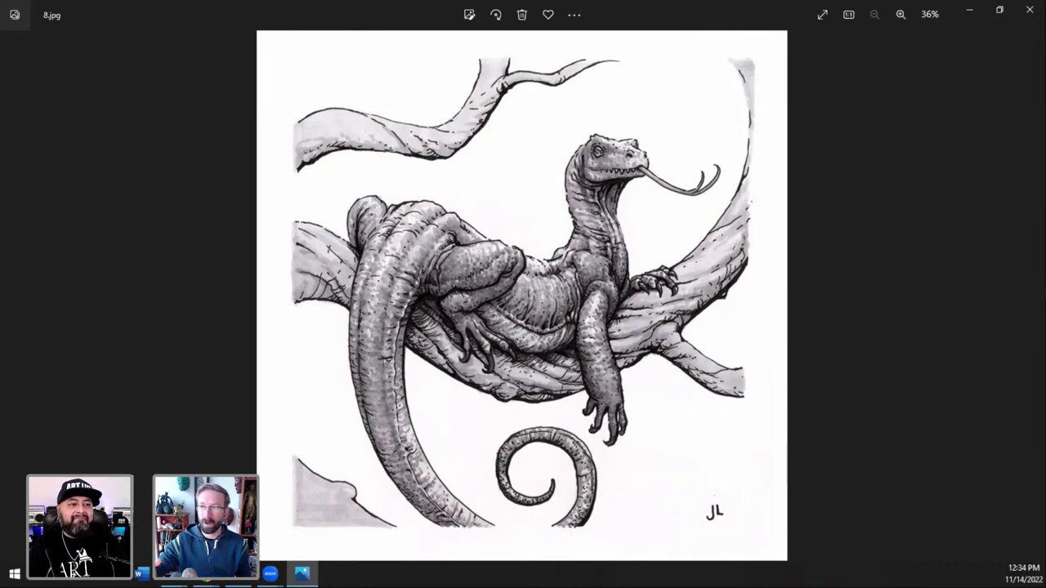
key(Right)
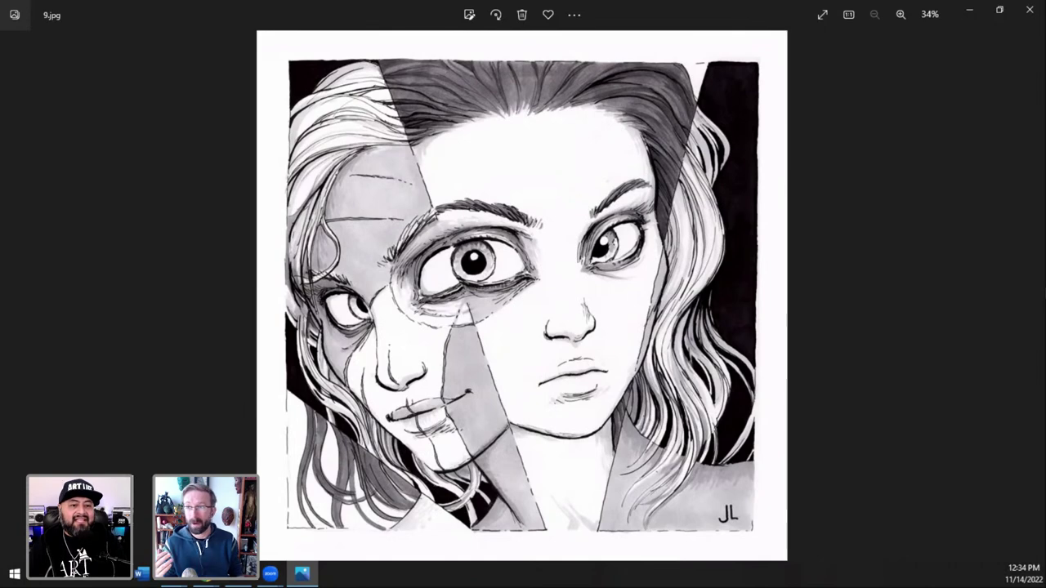
key(Left)
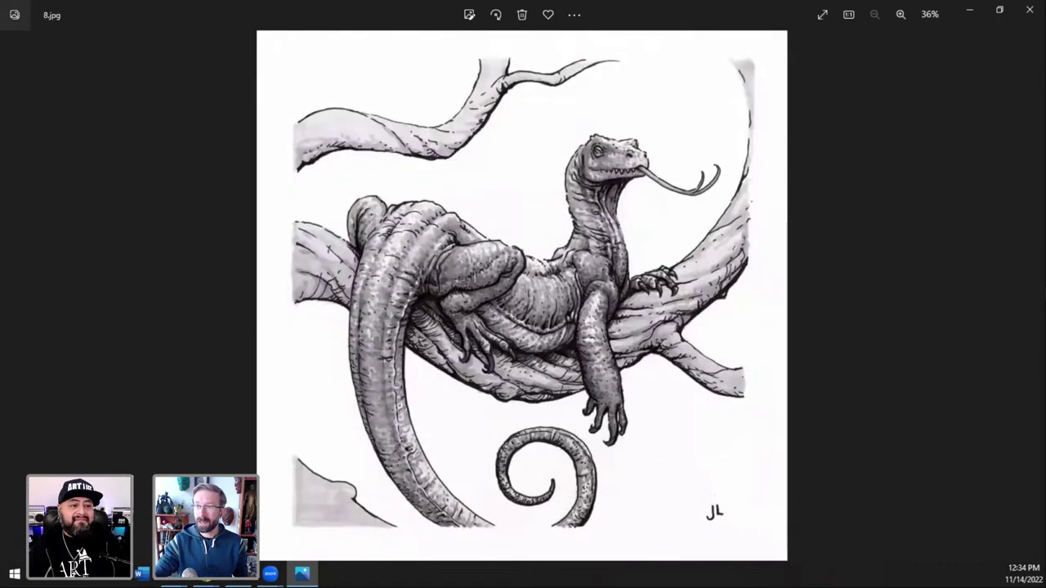
key(Right)
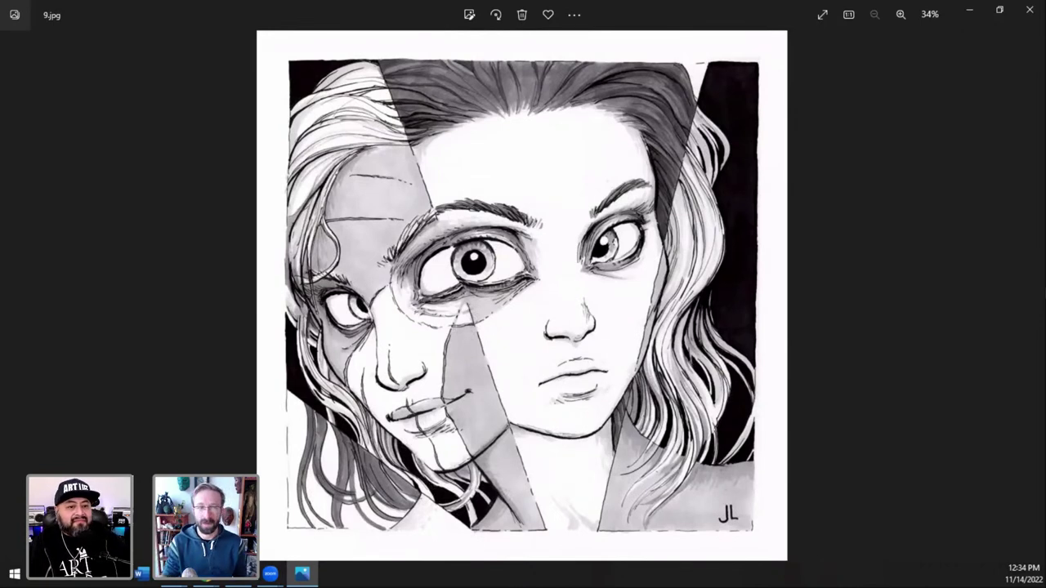
- View the remaining character artwork through the Ultron page 17.jpg, and close the image viewer to return to Photoshop
key(Right)
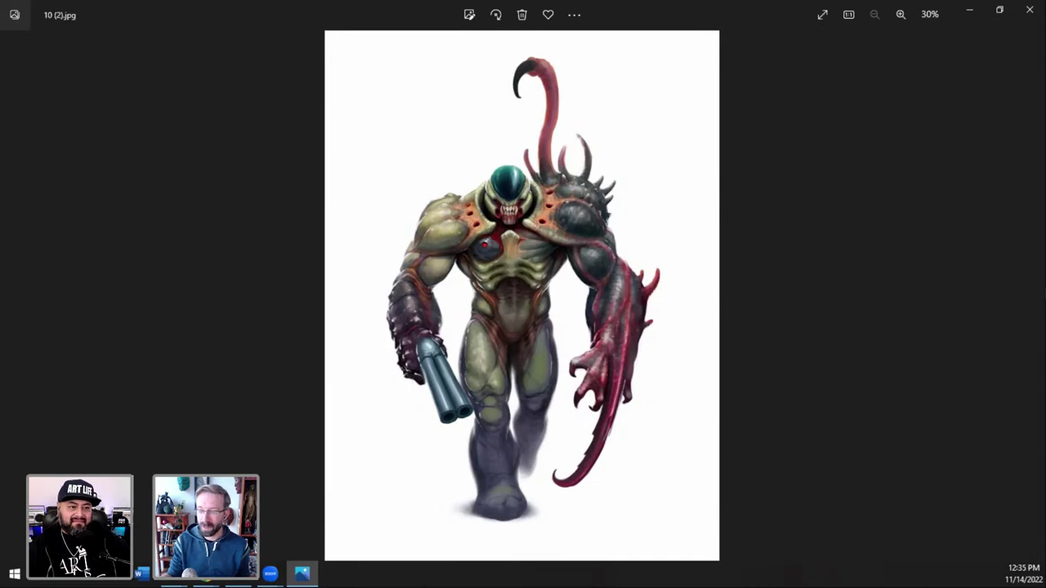
key(Right)
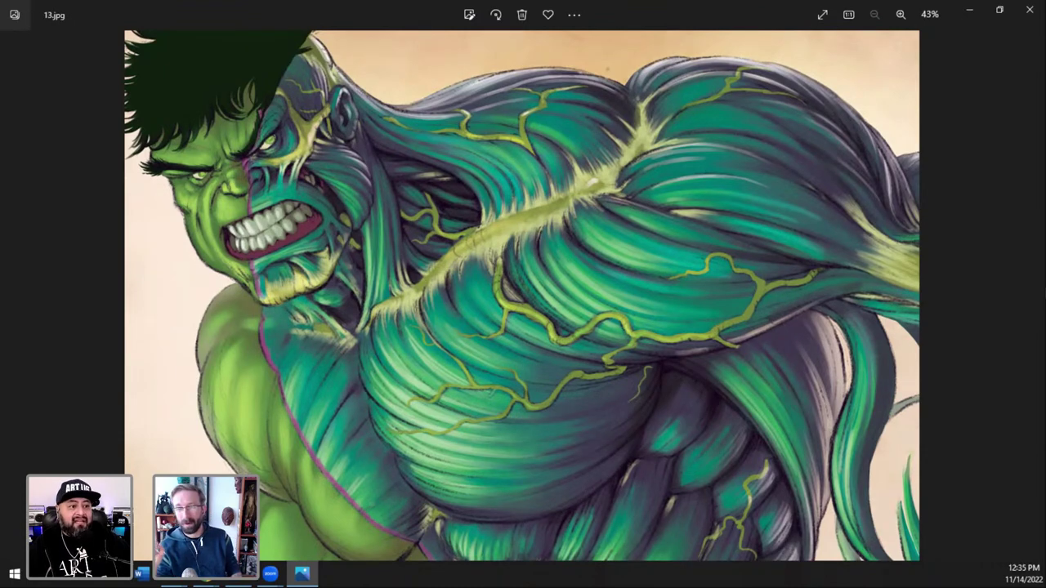
key(Right)
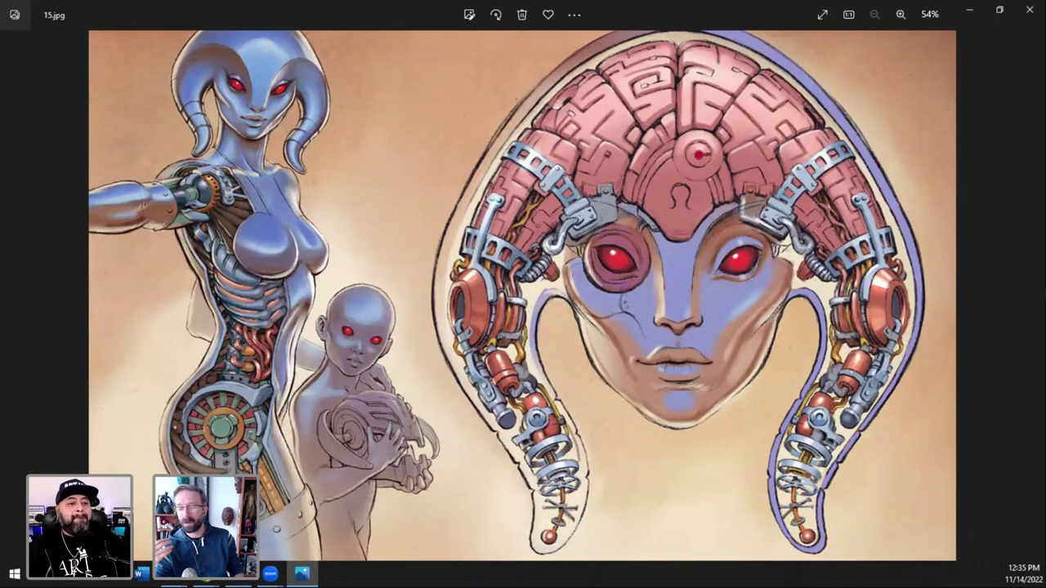
key(Right)
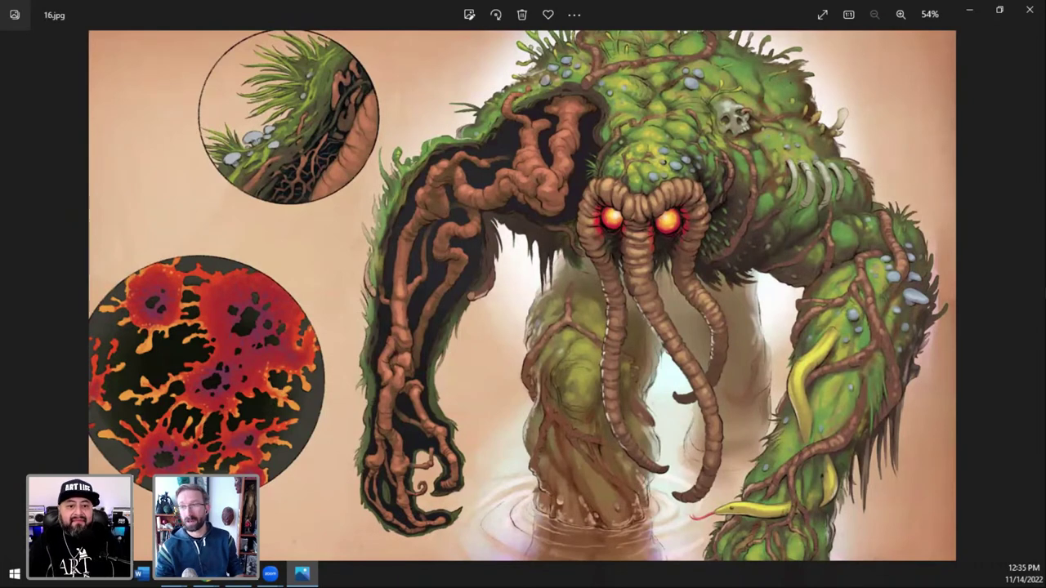
key(Right)
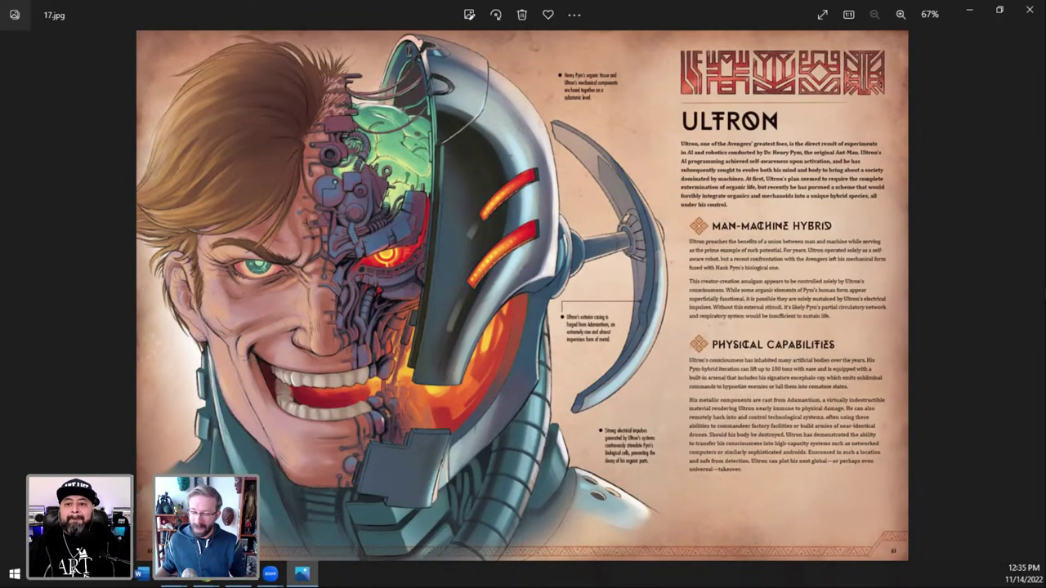
click(1028, 14)
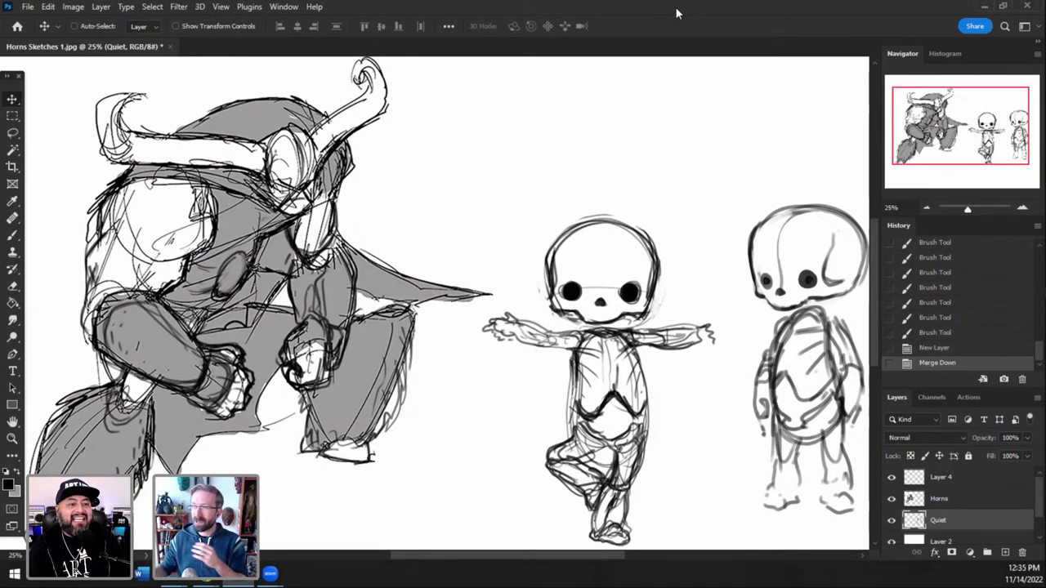
- Examine the horned giant and the two skeleton child sketches up close, making Horns the active layer
click(1021, 207)
drag(998, 157, 1008, 160)
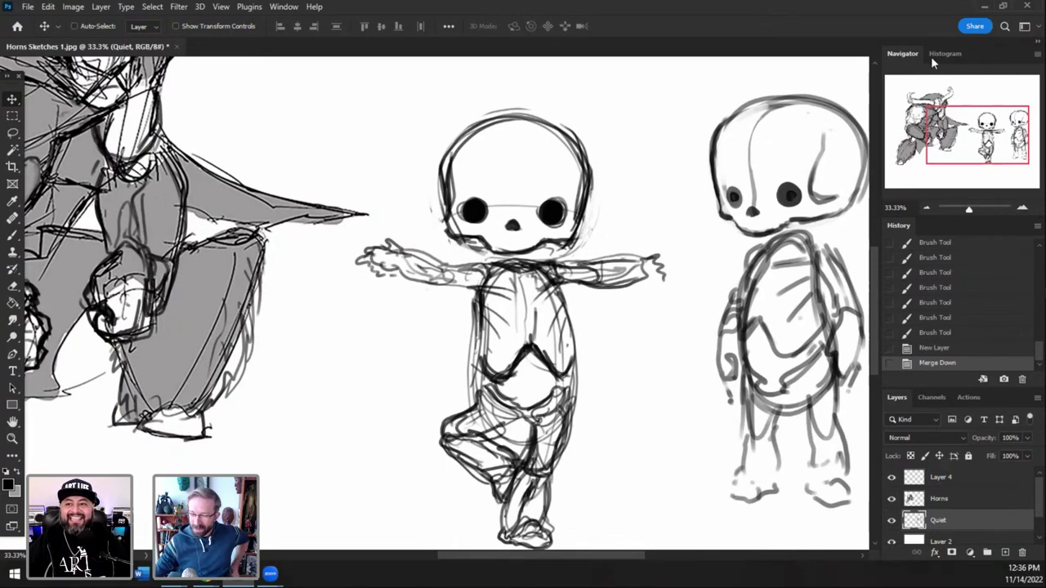
drag(987, 122, 999, 129)
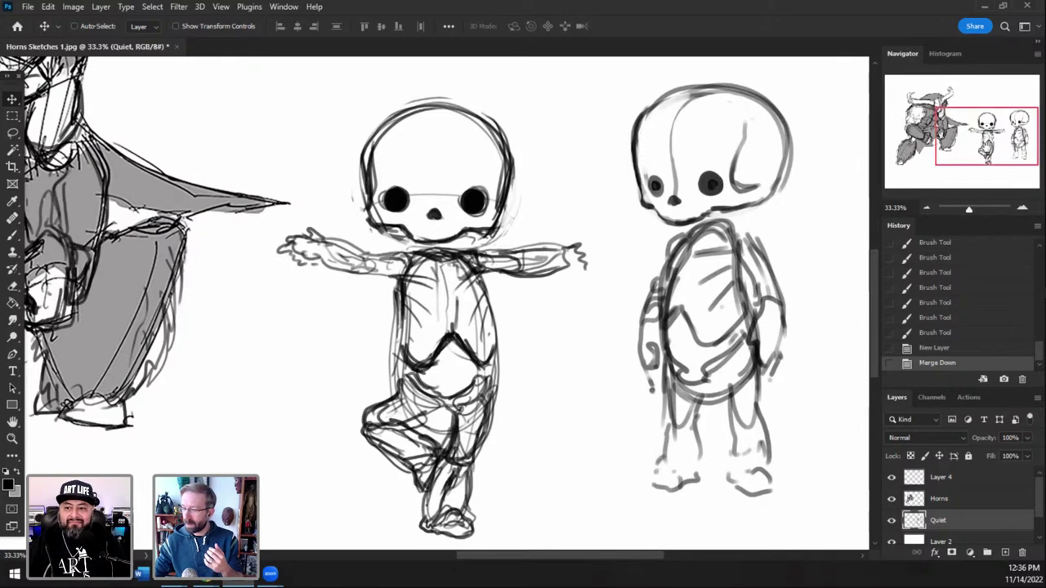
drag(984, 133, 941, 133)
click(927, 208)
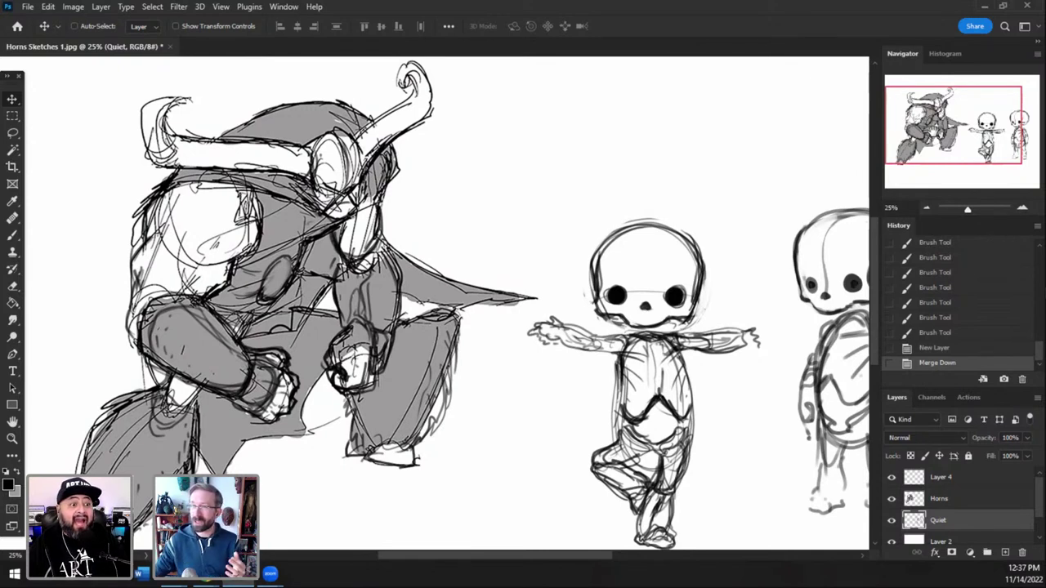
drag(997, 138, 1010, 148)
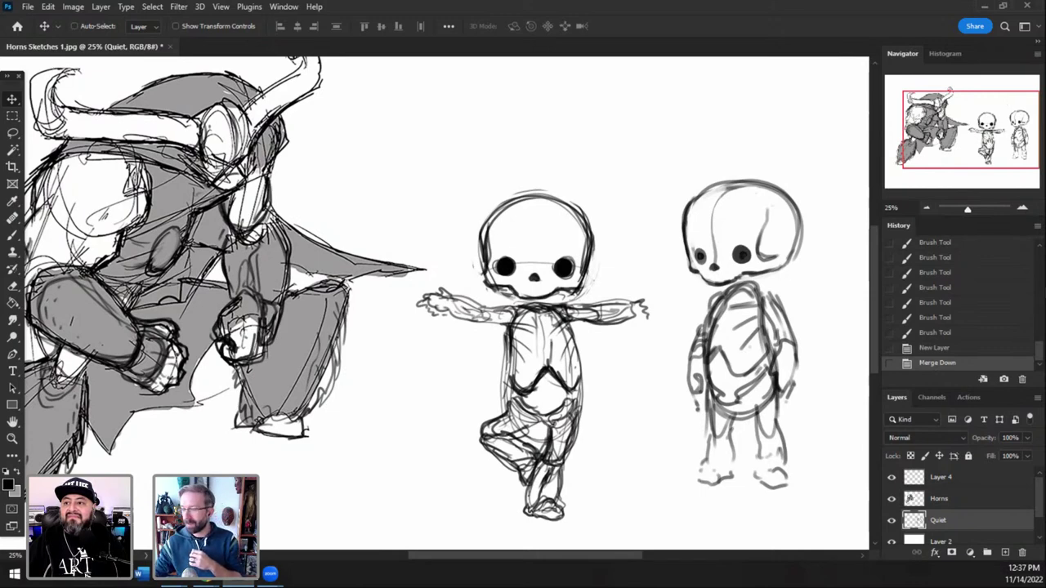
drag(988, 141, 978, 136)
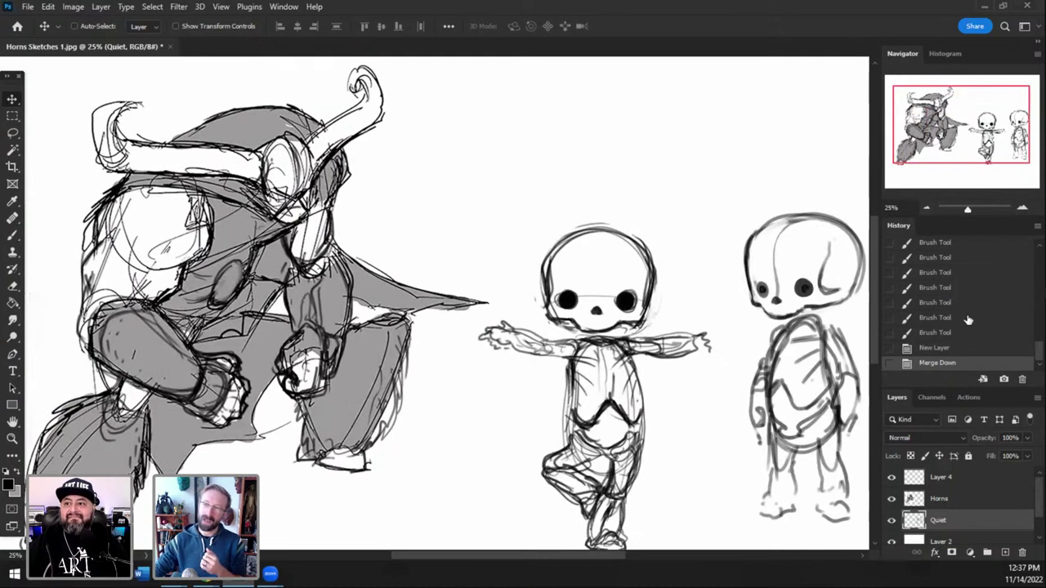
click(958, 500)
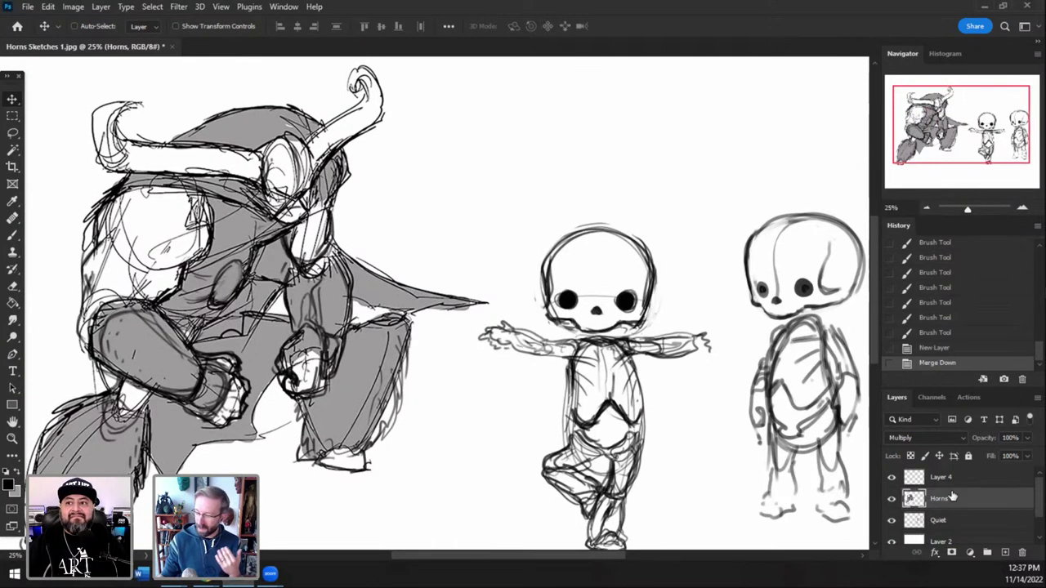
click(1023, 206)
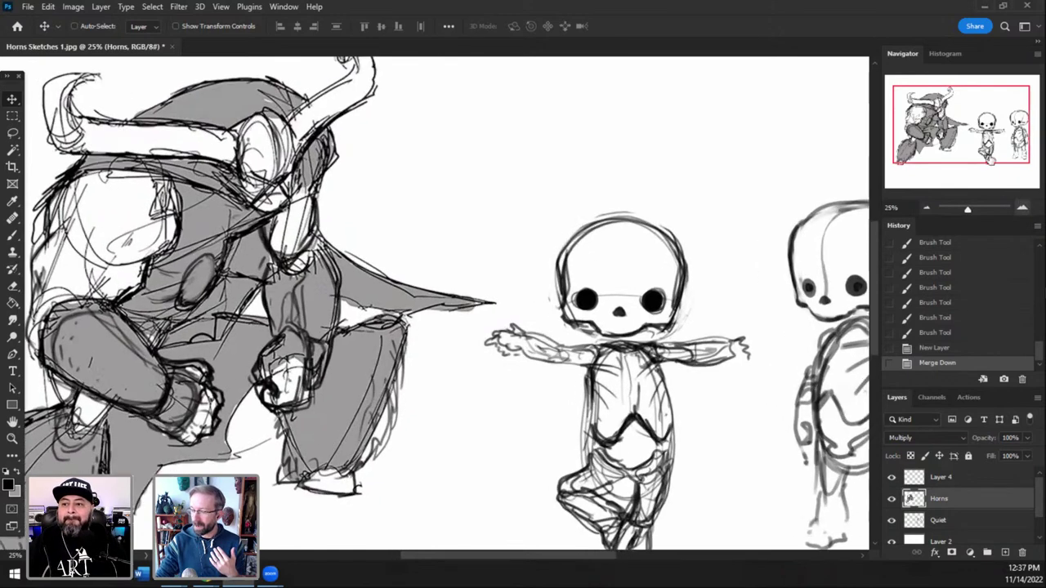
mouse_move(954, 127)
mouse_down()
mouse_move(941, 117)
mouse_move(935, 128)
mouse_up()
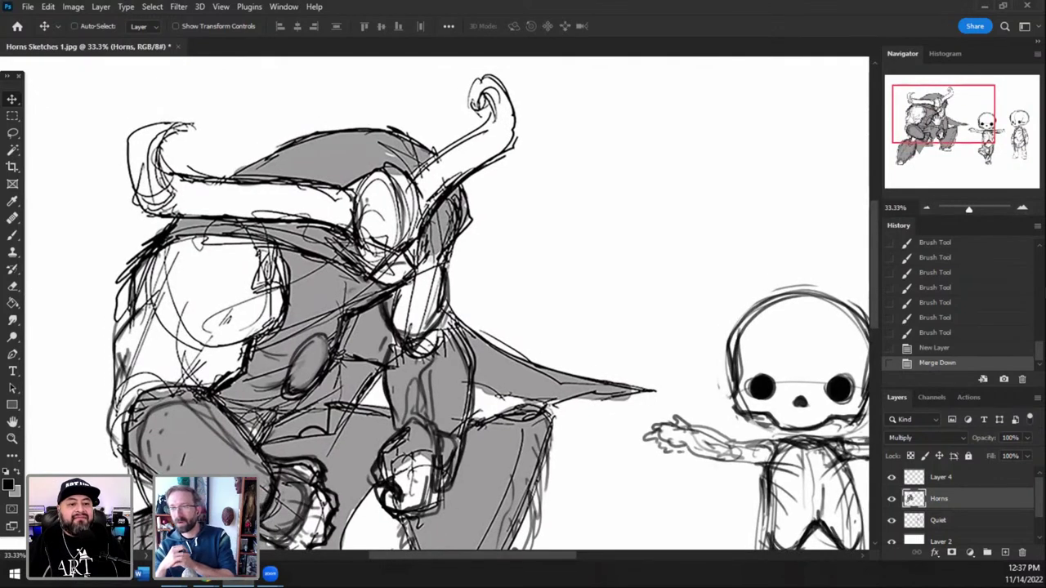
drag(936, 128, 971, 151)
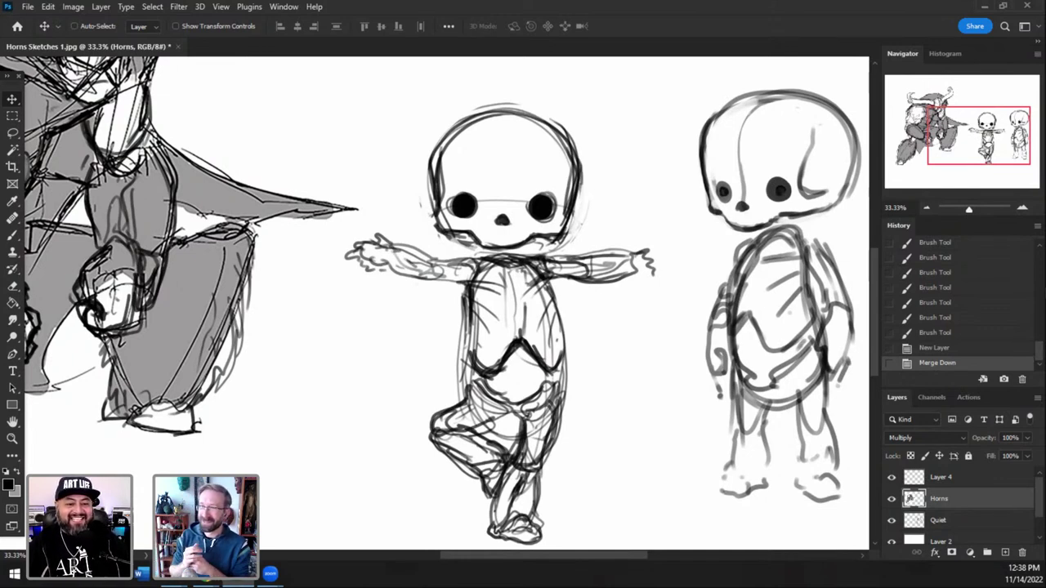
drag(959, 141, 923, 125)
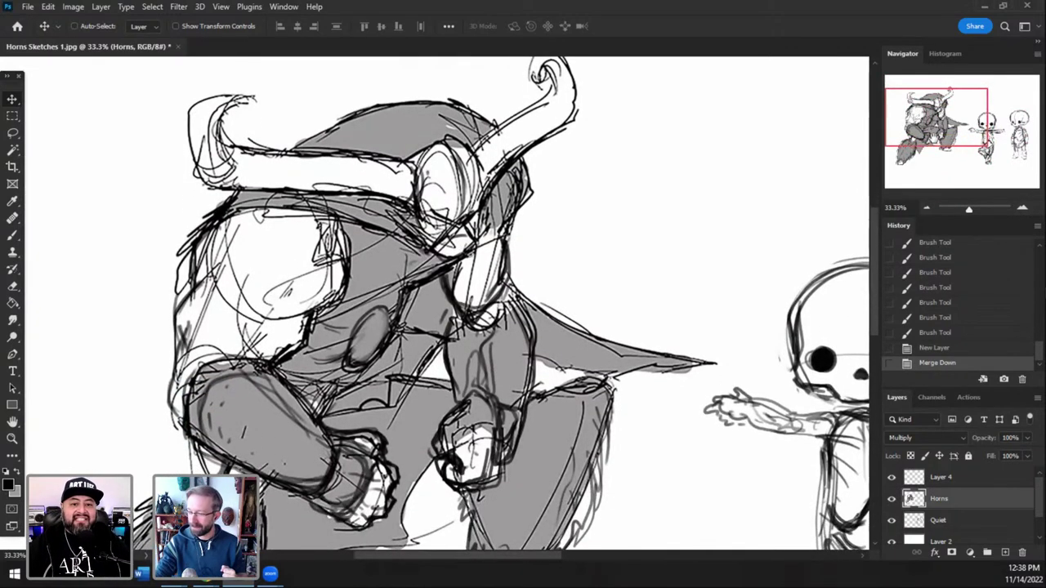
drag(935, 139, 932, 147)
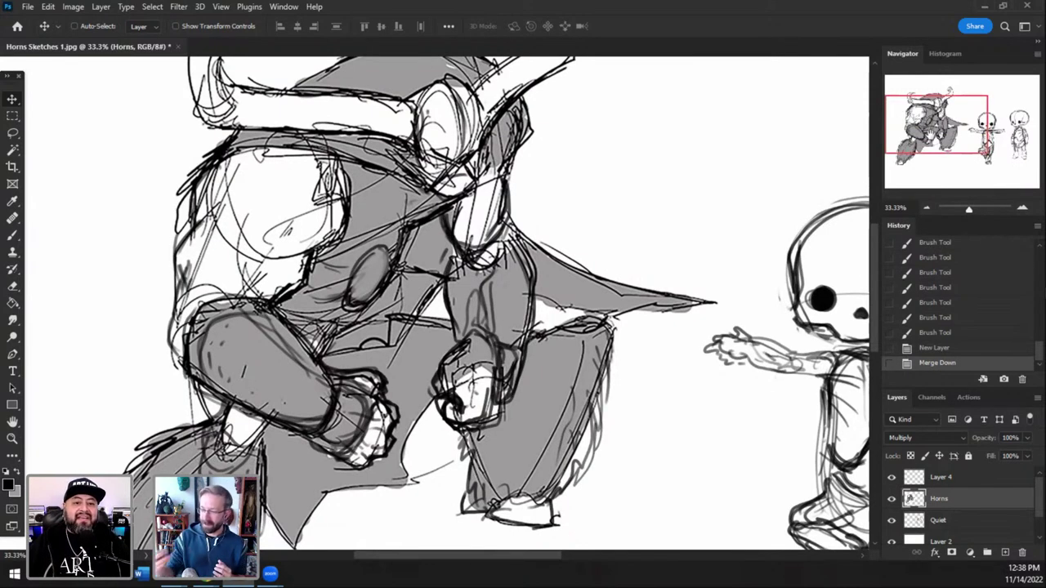
- Fade the horned giant sketch by lowering the Horns layer's opacity to 25%
click(952, 481)
click(963, 498)
click(1025, 439)
click(981, 450)
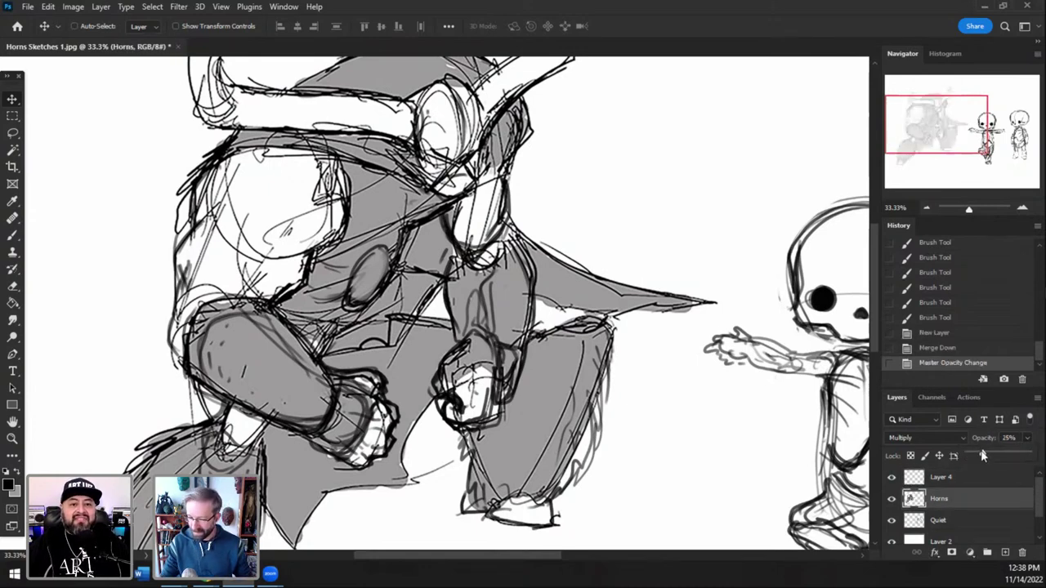
- Select the Quiet layer and choose the Hard Scratch-On brush at 15 px for the Brush tool
click(965, 512)
key(b)
right_click(605, 347)
click(602, 422)
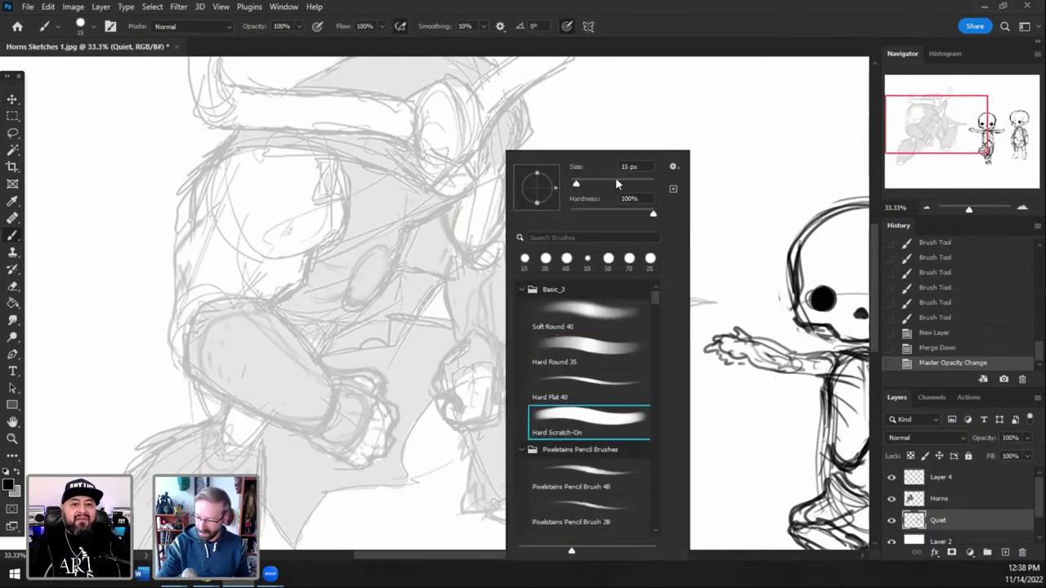
- Try a 32% opacity on Layer 4, and set the Quiet layer's opacity to 28%
drag(954, 136, 953, 126)
click(961, 477)
drag(1028, 439, 987, 455)
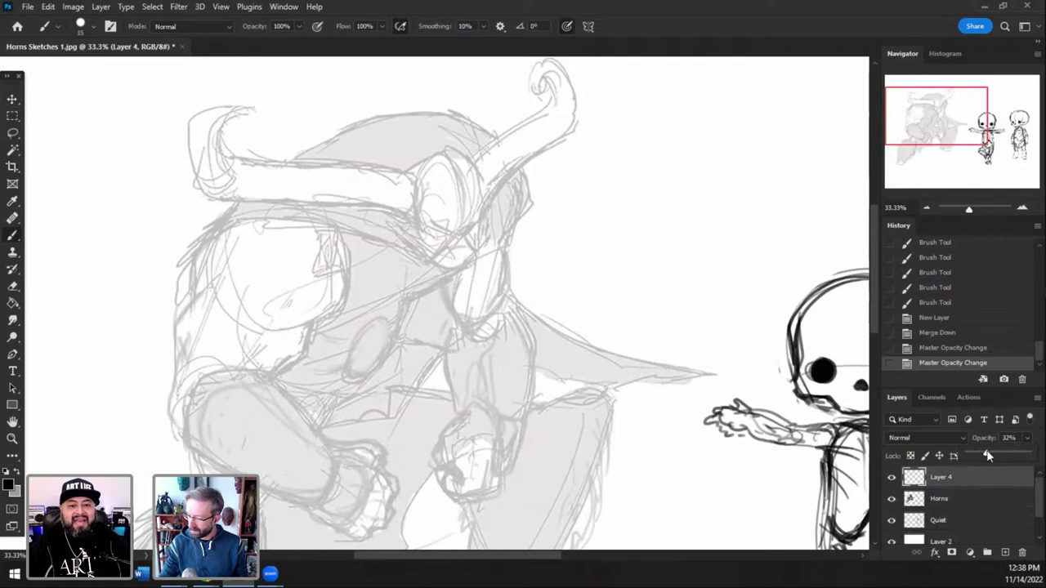
click(968, 522)
drag(991, 454, 984, 454)
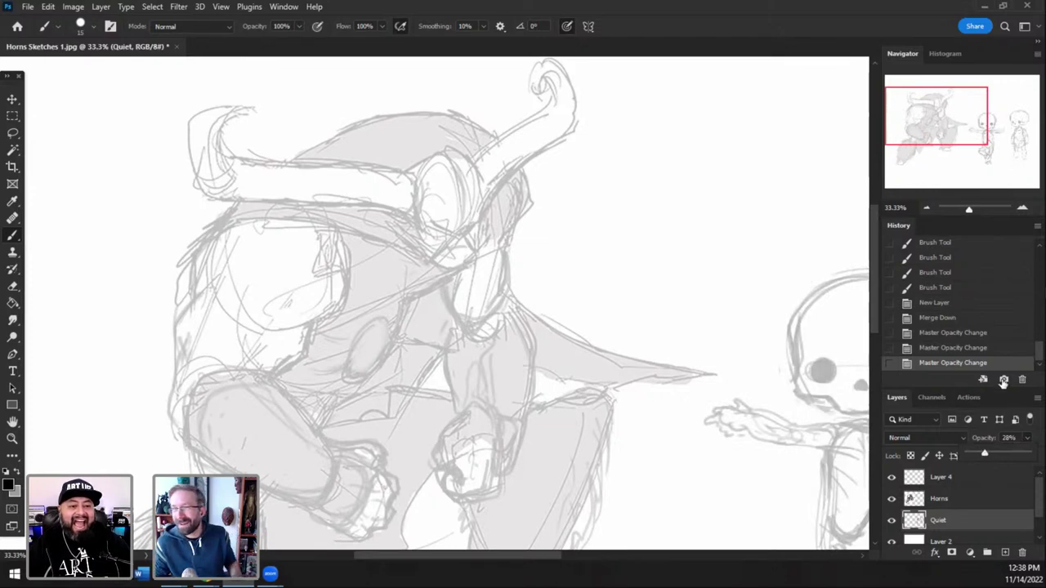
- Make Layer 4 the active layer and rename it "Lines"
drag(961, 123, 986, 123)
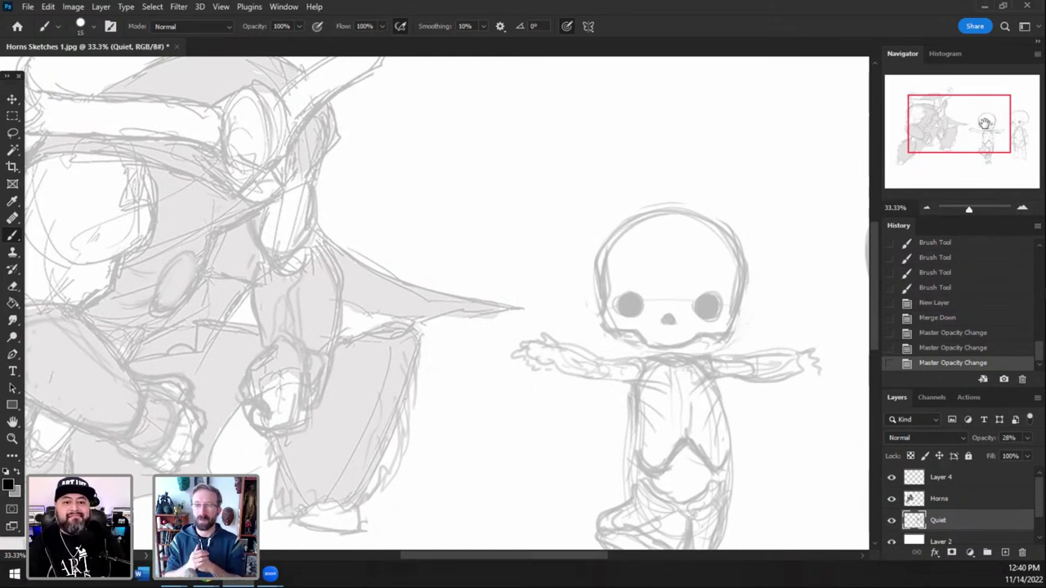
drag(961, 122, 940, 109)
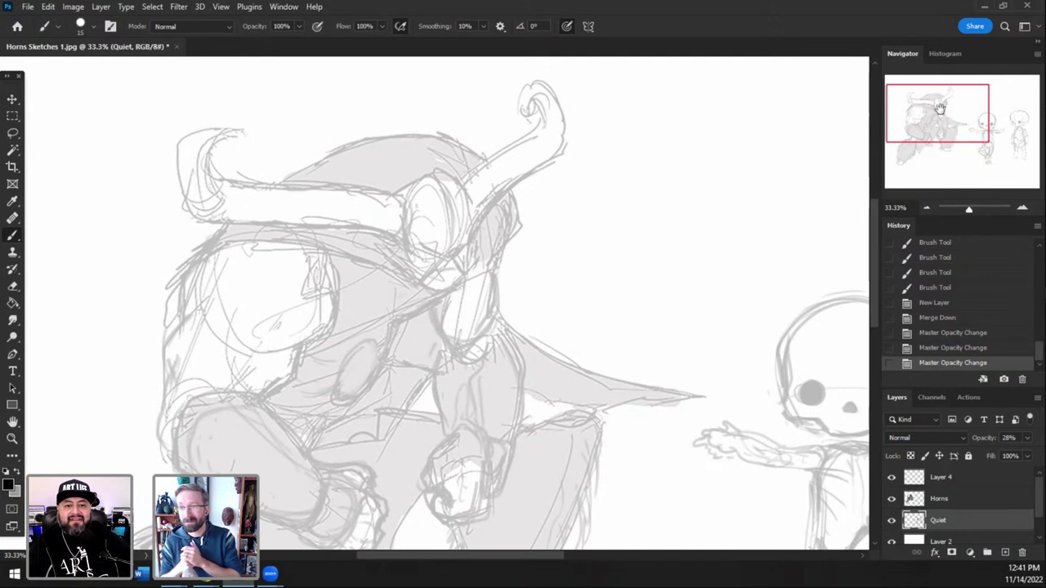
click(963, 480)
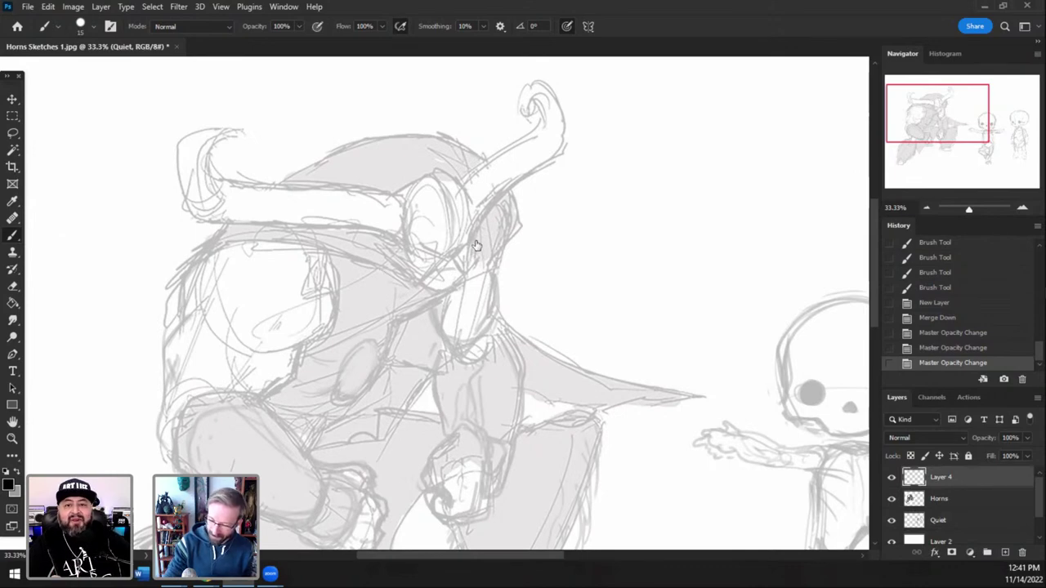
key(h)
key(ctrl+shift+b)
click(936, 290)
key(b)
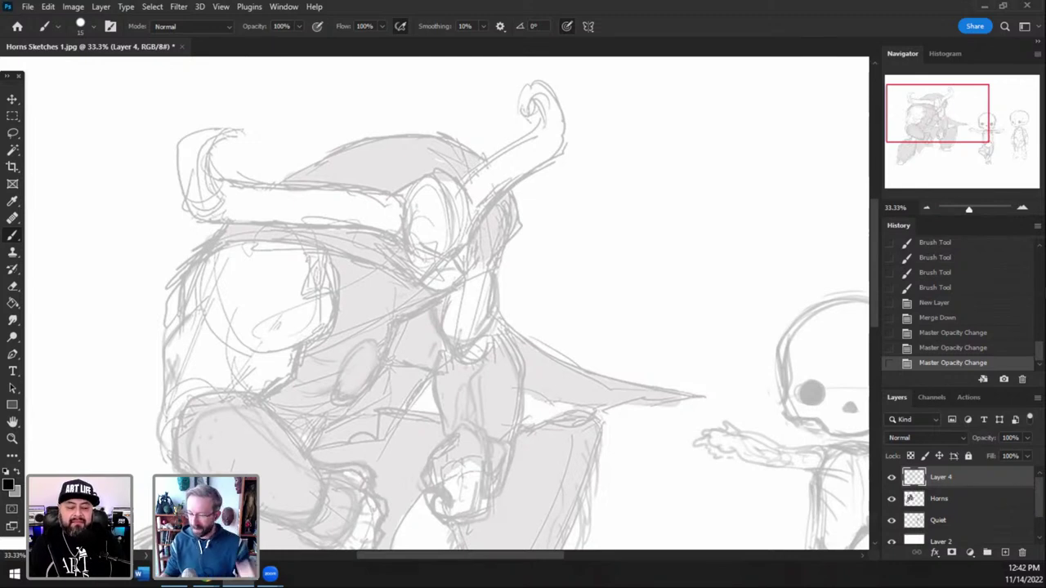
click(1022, 207)
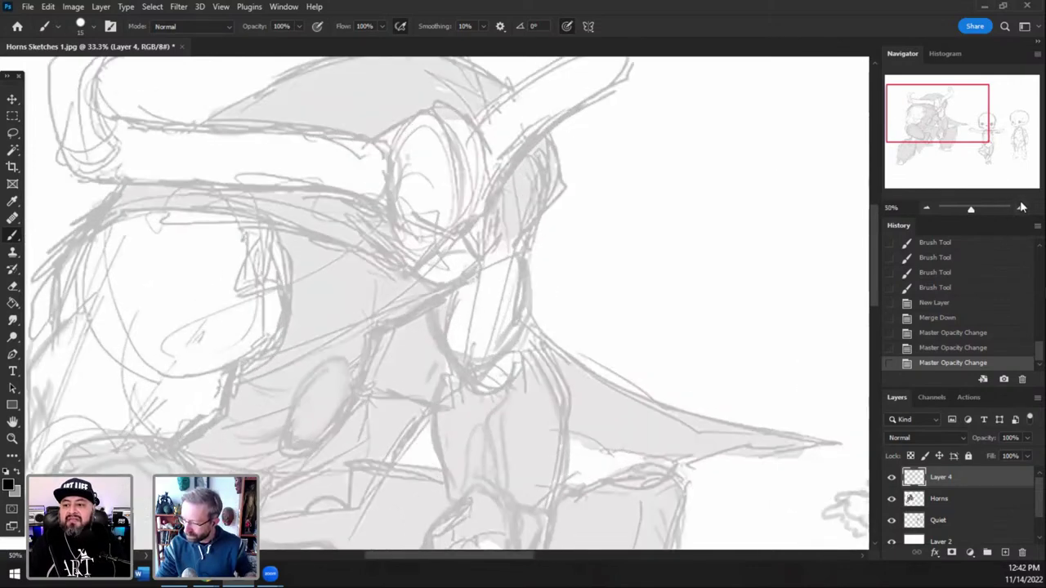
mouse_move(949, 119)
mouse_down()
mouse_move(991, 122)
mouse_move(988, 134)
mouse_up()
click(927, 207)
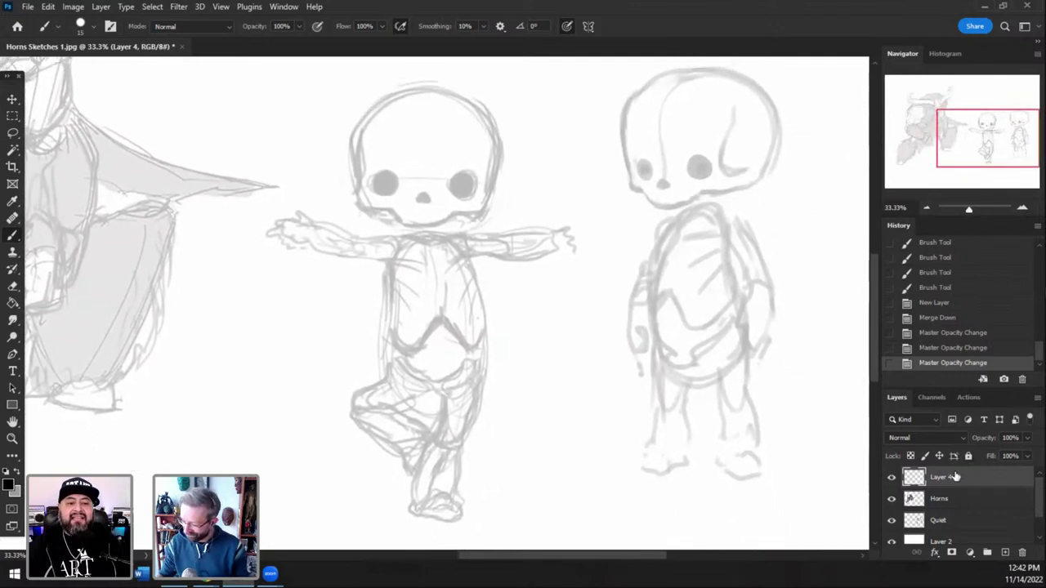
double_click(944, 479)
text(Lines)
key(Return)
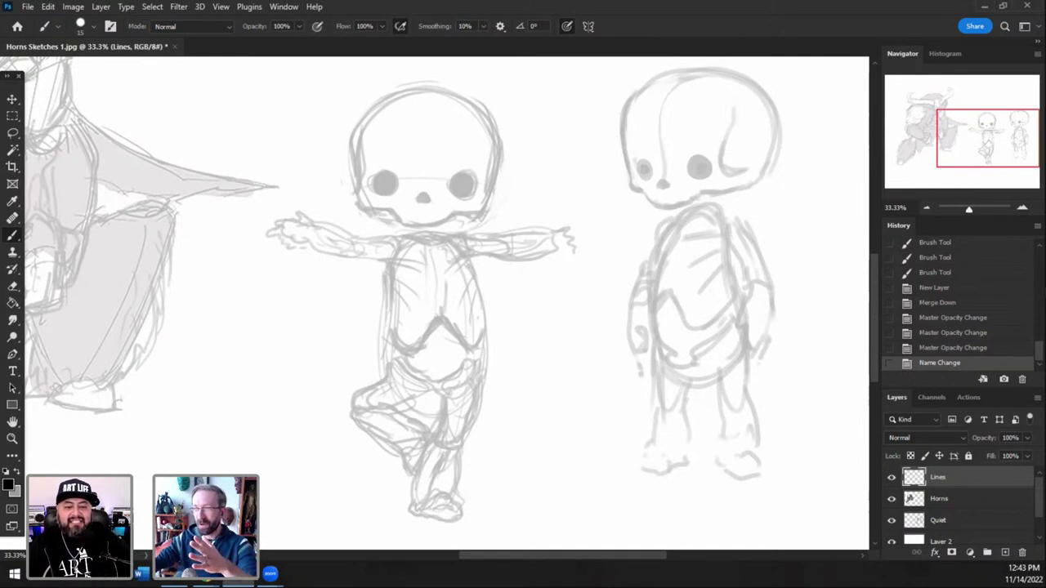
- On the Quiet layer, darken the torso outline on both sides of the front-facing skeleton child down to the hips
drag(969, 154, 967, 150)
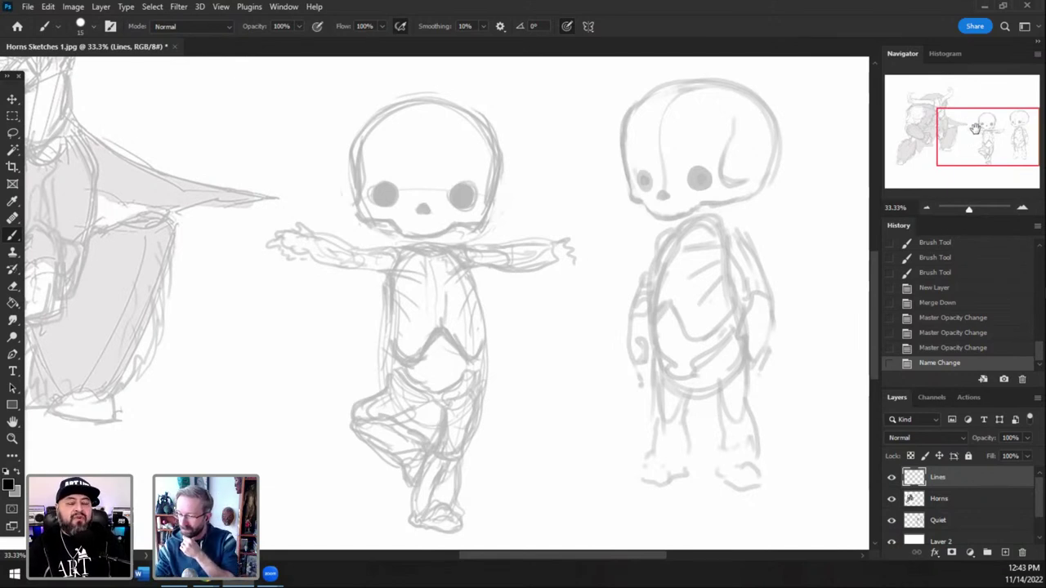
mouse_move(968, 139)
mouse_down()
mouse_move(988, 138)
mouse_move(939, 128)
mouse_move(925, 161)
mouse_move(920, 131)
mouse_move(934, 119)
mouse_move(984, 139)
mouse_up()
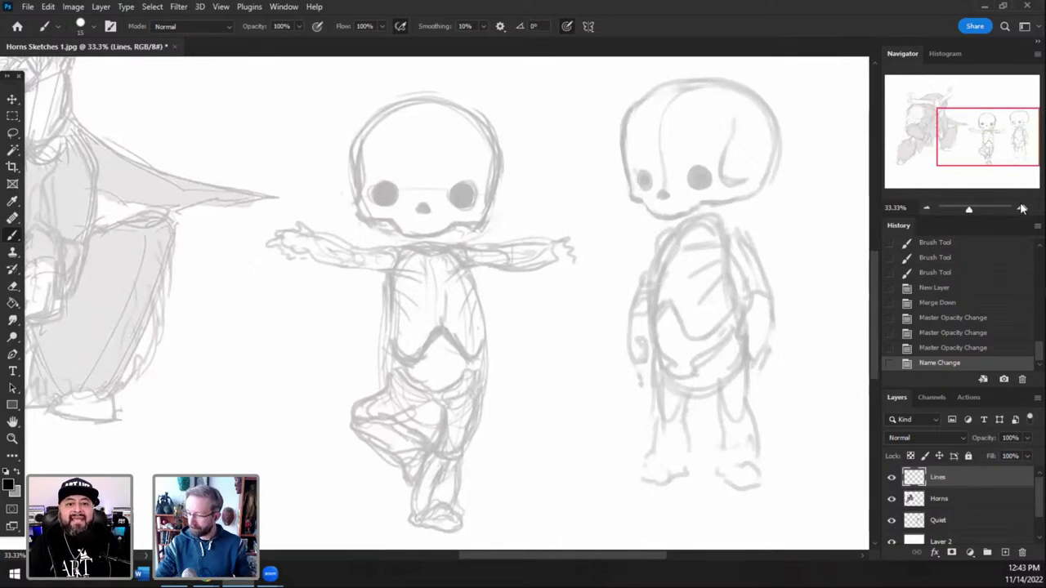
click(1021, 208)
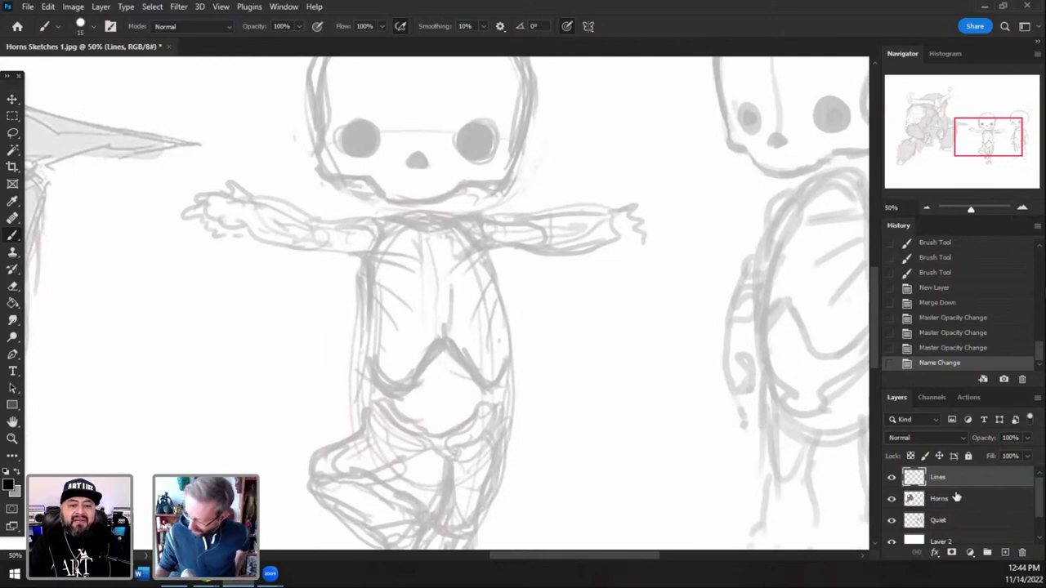
drag(996, 147, 1018, 136)
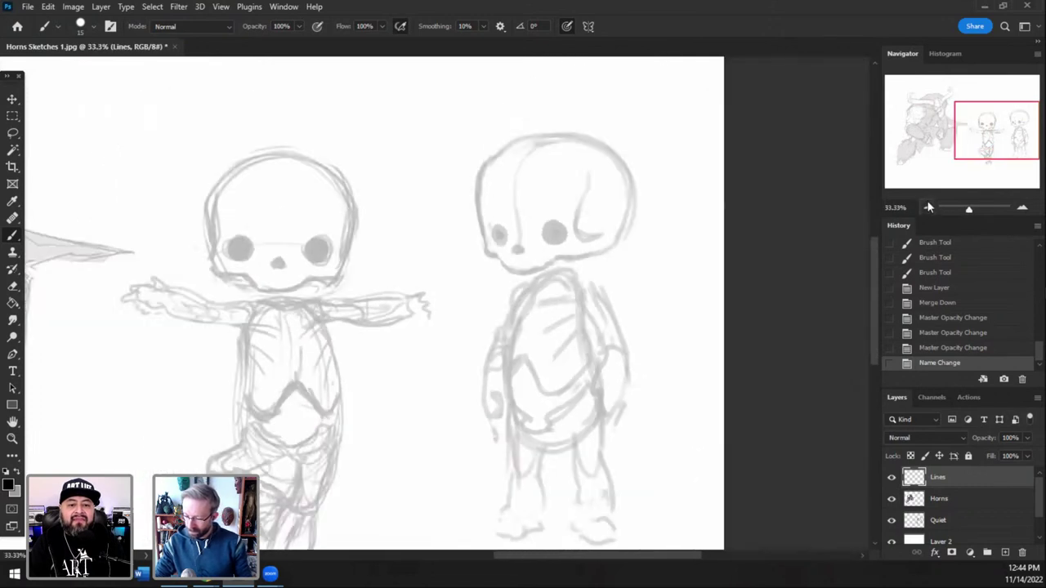
click(926, 208)
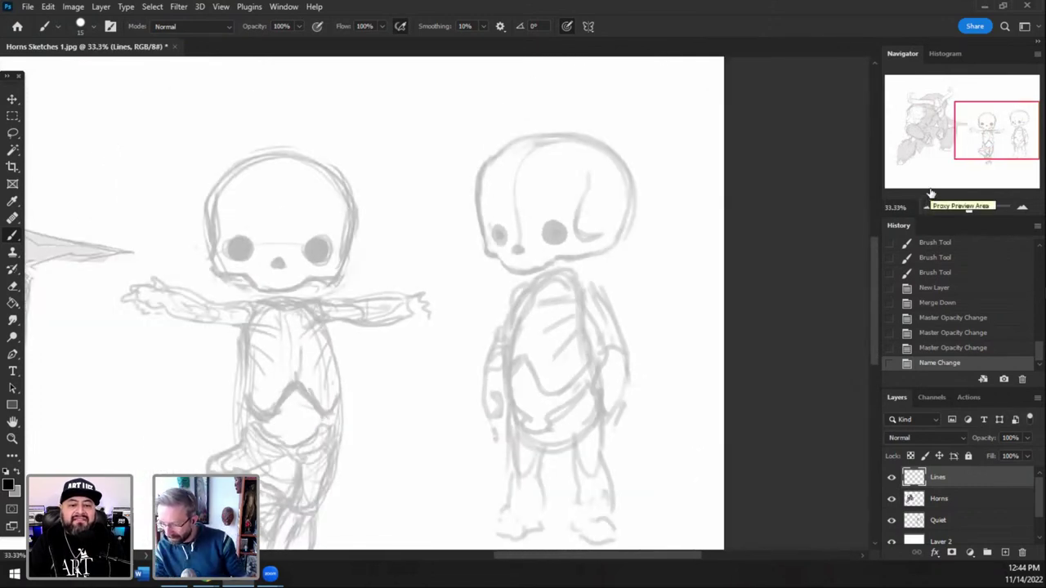
drag(986, 141, 984, 147)
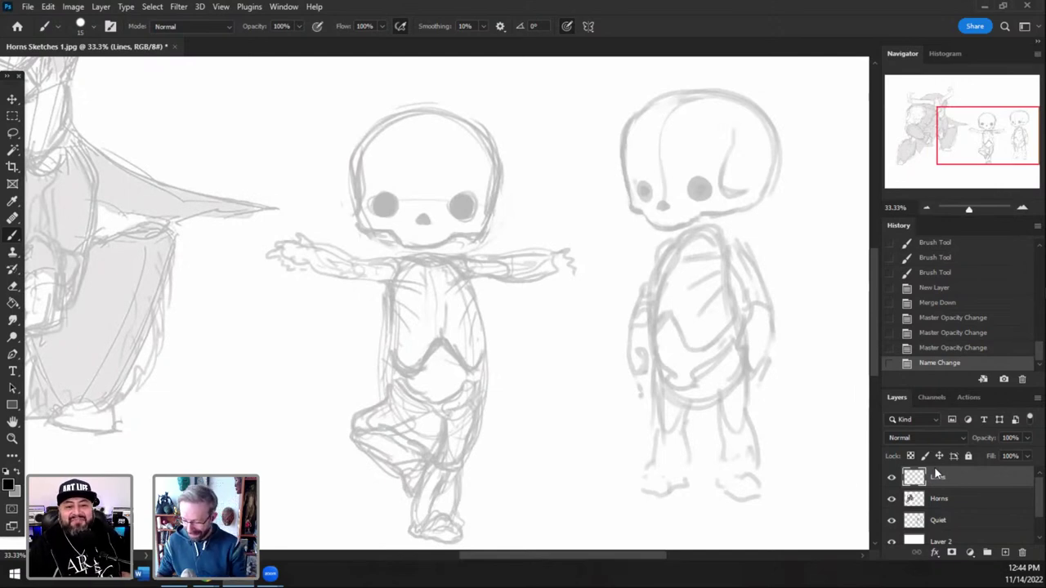
click(944, 520)
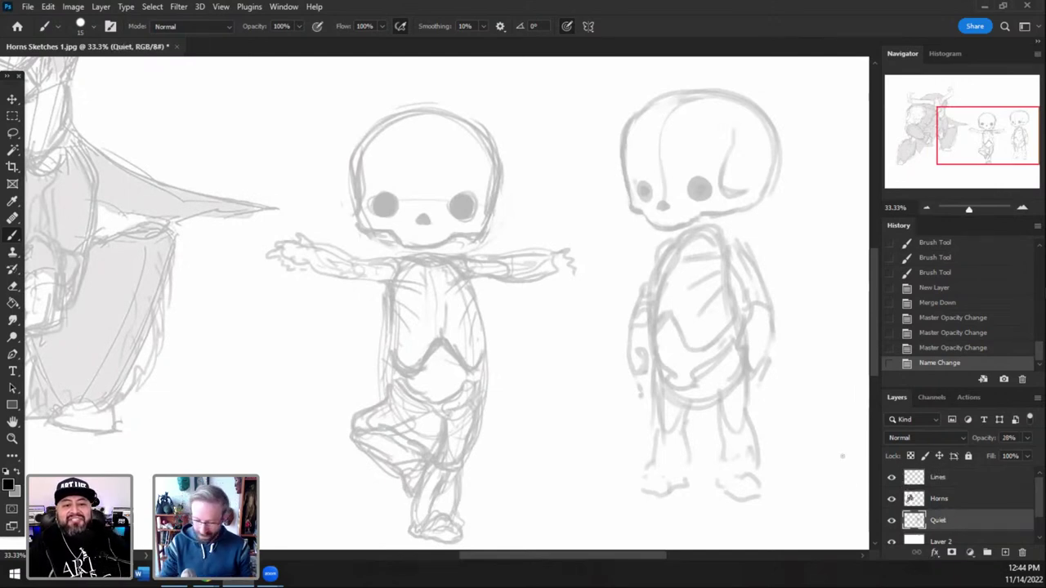
mouse_move(485, 349)
mouse_down()
mouse_move(477, 292)
mouse_move(482, 356)
mouse_move(483, 344)
mouse_up()
mouse_move(485, 340)
mouse_down()
mouse_move(476, 378)
mouse_move(396, 356)
mouse_move(389, 287)
mouse_move(389, 366)
mouse_up()
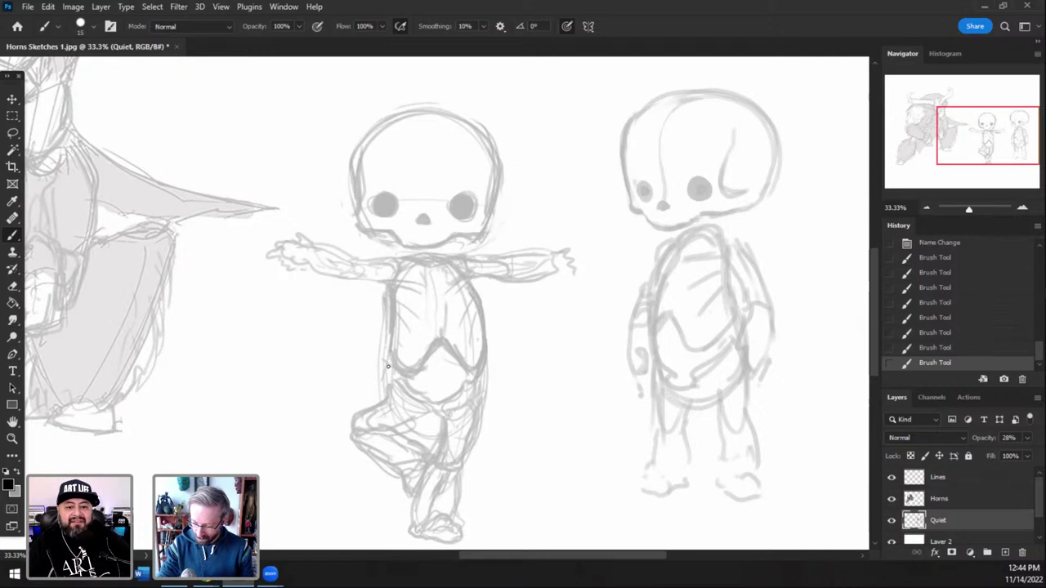
drag(397, 296, 394, 356)
key(ctrl+z)
mouse_move(395, 311)
mouse_down()
mouse_move(385, 400)
mouse_move(351, 415)
mouse_move(420, 422)
mouse_move(402, 400)
mouse_move(395, 418)
mouse_up()
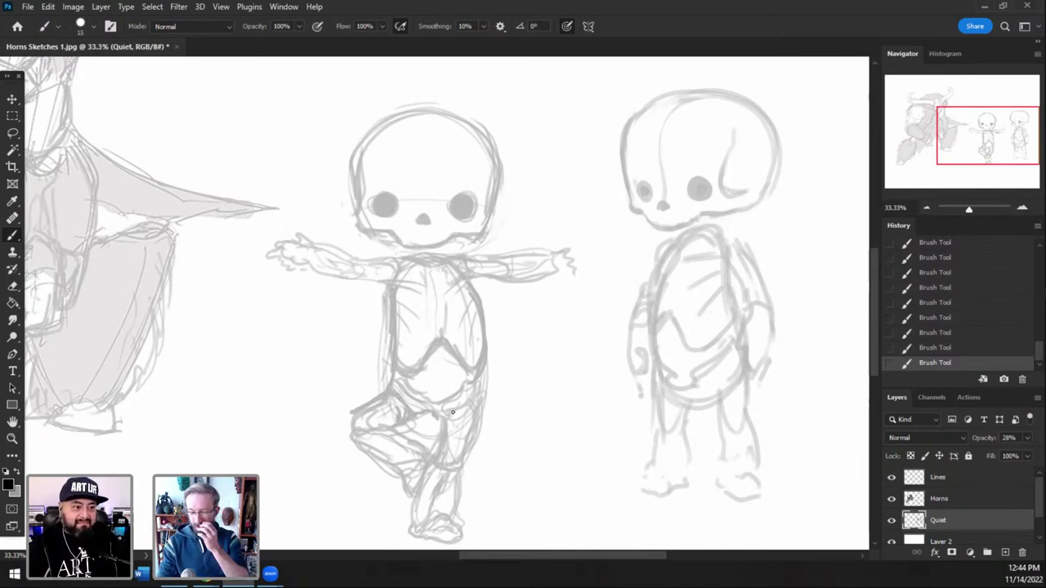
- Redraw the contours of the front-facing child's bent leg and erase stray sketch lines around the legs
drag(439, 432, 435, 454)
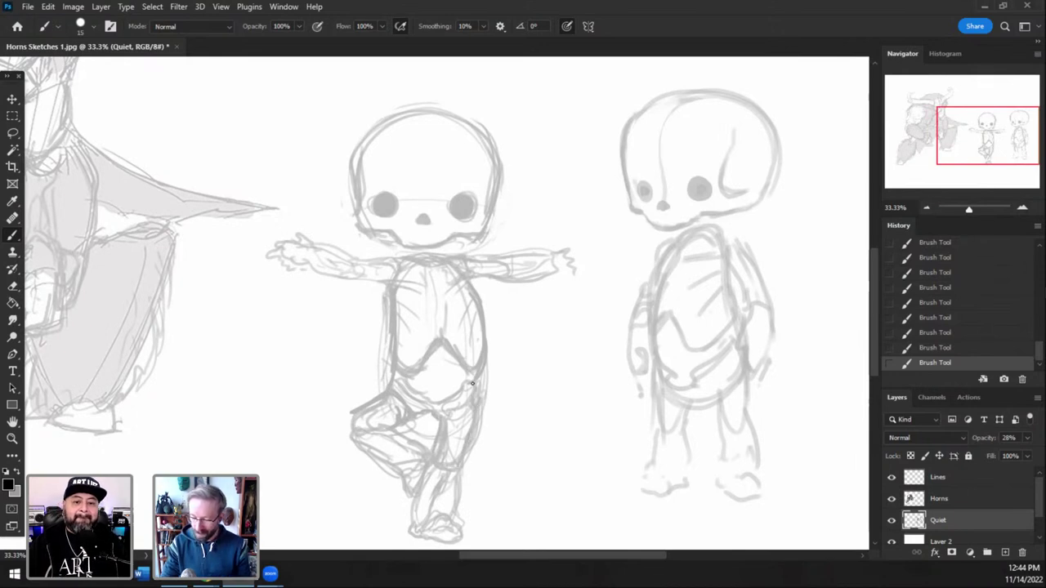
mouse_move(349, 417)
mouse_down()
mouse_move(359, 443)
mouse_move(385, 428)
mouse_move(392, 442)
mouse_move(353, 441)
mouse_move(390, 461)
mouse_move(416, 445)
mouse_up()
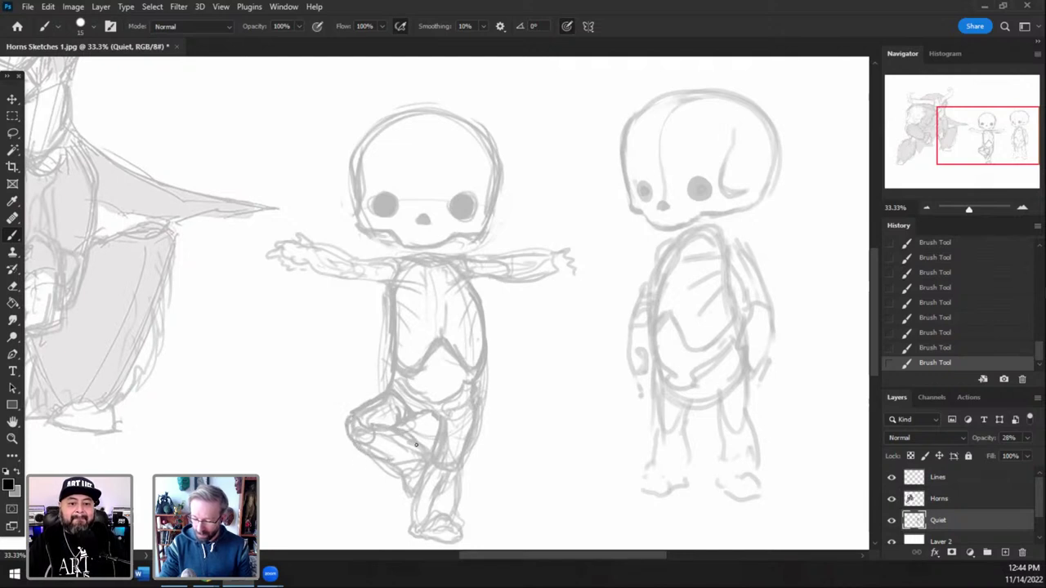
click(15, 285)
drag(447, 434, 444, 452)
drag(447, 433, 446, 439)
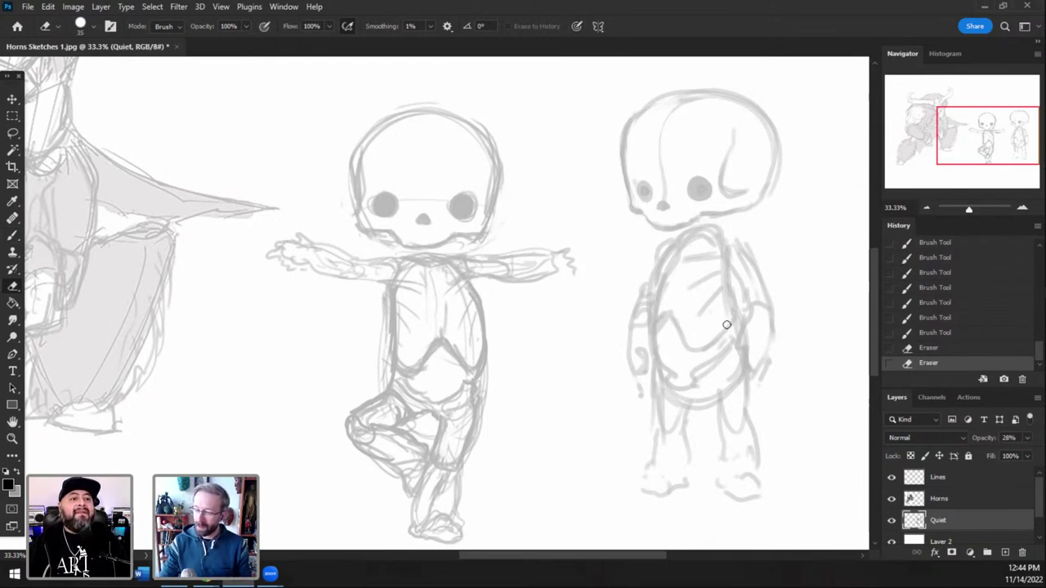
mouse_move(462, 400)
mouse_down()
mouse_move(443, 459)
mouse_move(449, 513)
mouse_move(425, 511)
mouse_move(411, 535)
mouse_up()
- Sketch the front-facing child's standing foot and touch up the lower leg contours with the Brush tool
key(b)
drag(413, 533, 435, 540)
drag(428, 525, 445, 528)
drag(423, 485, 416, 505)
mouse_move(400, 463)
mouse_down()
mouse_move(420, 462)
mouse_move(393, 460)
mouse_up()
- Strengthen the shoulder and side of the torso, and sketch the sternum line down the middle of the chest
drag(459, 280, 467, 290)
drag(384, 345, 382, 368)
drag(437, 275, 437, 300)
drag(440, 340, 442, 288)
- Sketch firmer contours for the front-facing child's outstretched arms and hands
drag(963, 135, 990, 140)
drag(576, 337, 618, 328)
mouse_move(579, 319)
mouse_down()
mouse_move(626, 313)
mouse_move(635, 321)
mouse_move(623, 328)
mouse_move(655, 311)
mouse_move(659, 327)
mouse_move(658, 312)
mouse_move(679, 303)
mouse_move(689, 315)
mouse_move(670, 311)
mouse_move(686, 312)
mouse_move(662, 334)
mouse_up()
key(ctrl+z)
mouse_move(963, 139)
mouse_down()
mouse_move(936, 131)
mouse_move(968, 139)
mouse_up()
mouse_move(582, 360)
mouse_down()
mouse_move(544, 353)
mouse_move(549, 338)
mouse_move(515, 331)
mouse_up()
mouse_move(547, 361)
mouse_down()
mouse_move(501, 348)
mouse_move(521, 332)
mouse_move(510, 332)
mouse_move(534, 345)
mouse_move(505, 350)
mouse_move(504, 323)
mouse_move(486, 330)
mouse_move(500, 348)
mouse_move(483, 341)
mouse_move(482, 356)
mouse_move(485, 342)
mouse_move(471, 339)
mouse_move(500, 324)
mouse_up()
- Erase the loose sketch lines around the front-facing child's hands and outstretched arms
key(e)
drag(464, 330, 461, 336)
drag(461, 335, 516, 344)
drag(516, 344, 581, 347)
drag(686, 344, 652, 352)
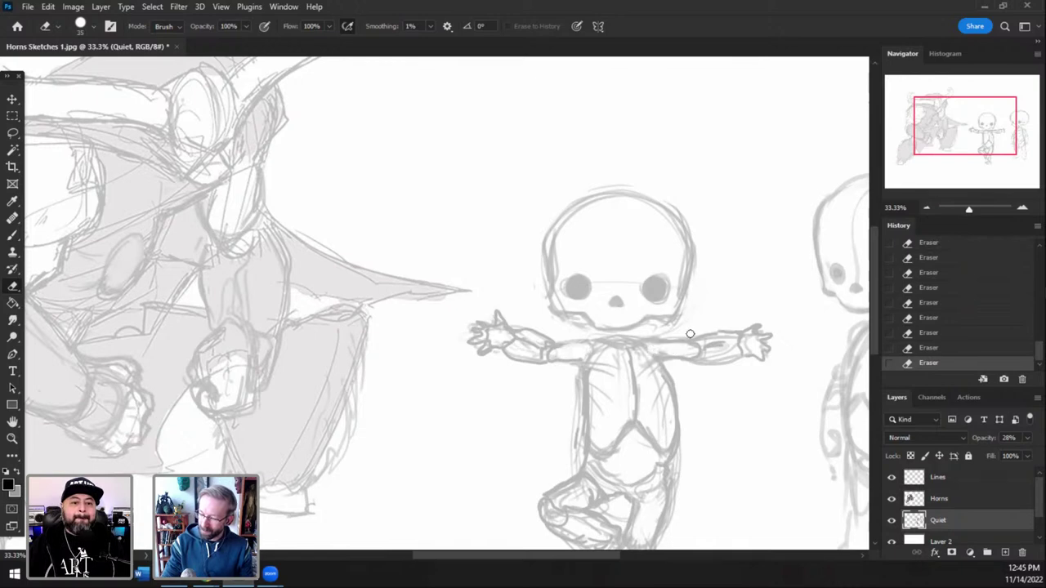
- Redraw the right side of the front-facing child's ribcage and erase the rough lines there
click(12, 236)
drag(960, 140, 970, 149)
click(1023, 209)
drag(979, 147, 986, 154)
mouse_move(572, 232)
mouse_down()
mouse_move(541, 248)
mouse_move(546, 280)
mouse_move(539, 312)
mouse_up()
drag(536, 277, 533, 316)
click(13, 287)
mouse_move(535, 245)
mouse_down()
mouse_move(537, 297)
mouse_move(526, 217)
mouse_move(537, 226)
mouse_move(537, 289)
mouse_move(545, 239)
mouse_up()
drag(545, 238, 539, 299)
- Sketch short rib strokes along both sides of the front-facing child's ribcage with the Brush tool
key(b)
drag(577, 241, 569, 252)
drag(468, 228, 501, 238)
drag(474, 237, 500, 252)
drag(584, 250, 558, 302)
drag(500, 240, 470, 250)
drag(490, 279, 482, 294)
drag(593, 289, 579, 334)
mouse_move(487, 290)
mouse_down()
mouse_move(475, 307)
mouse_move(484, 338)
mouse_up()
- Select the Lines layer and set the Hard Scratch-On brush to 9 px for inking the front-facing child's head
drag(961, 138, 964, 134)
click(951, 476)
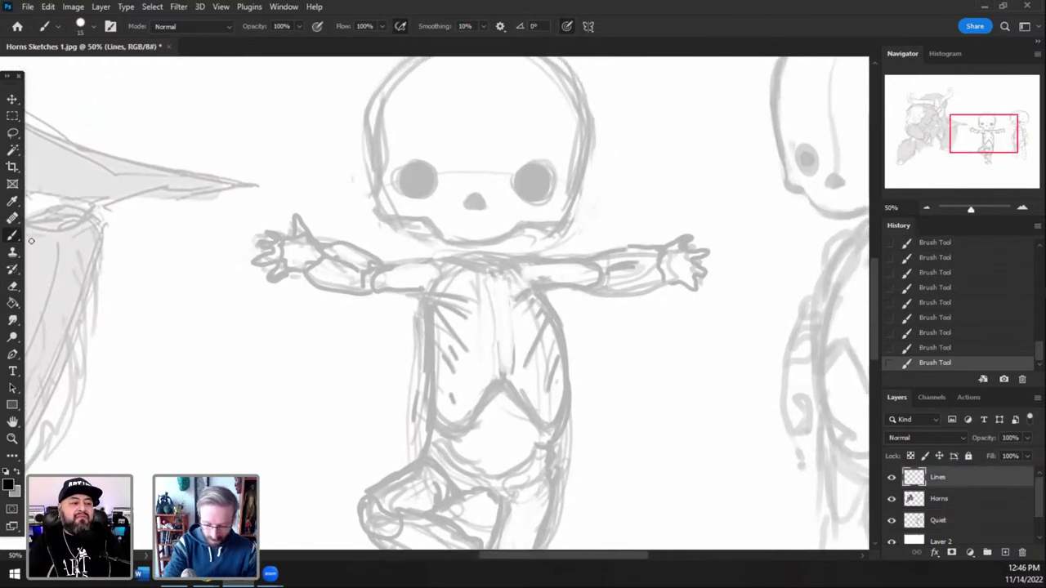
right_click(372, 327)
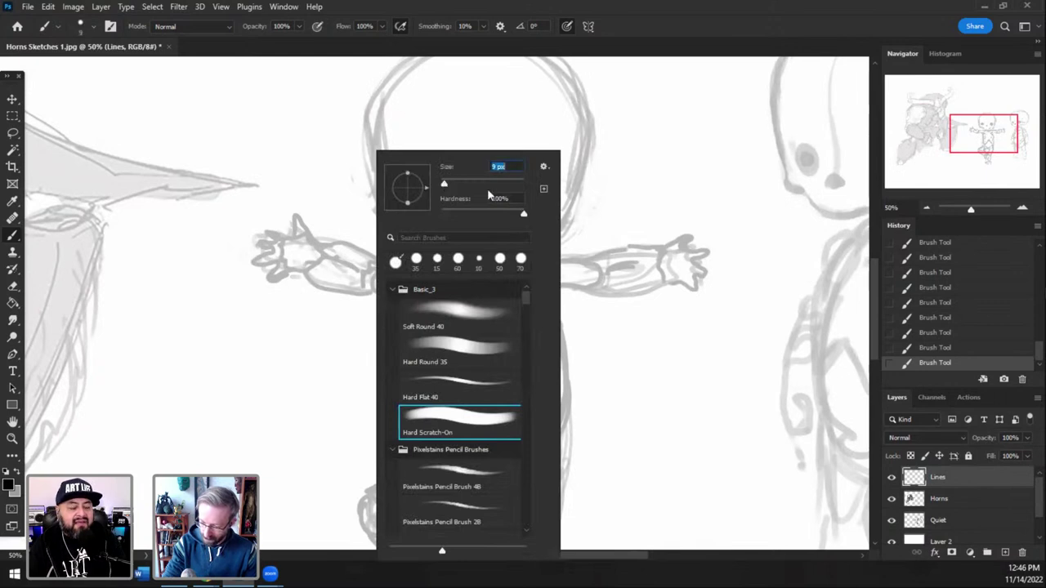
drag(975, 140, 981, 134)
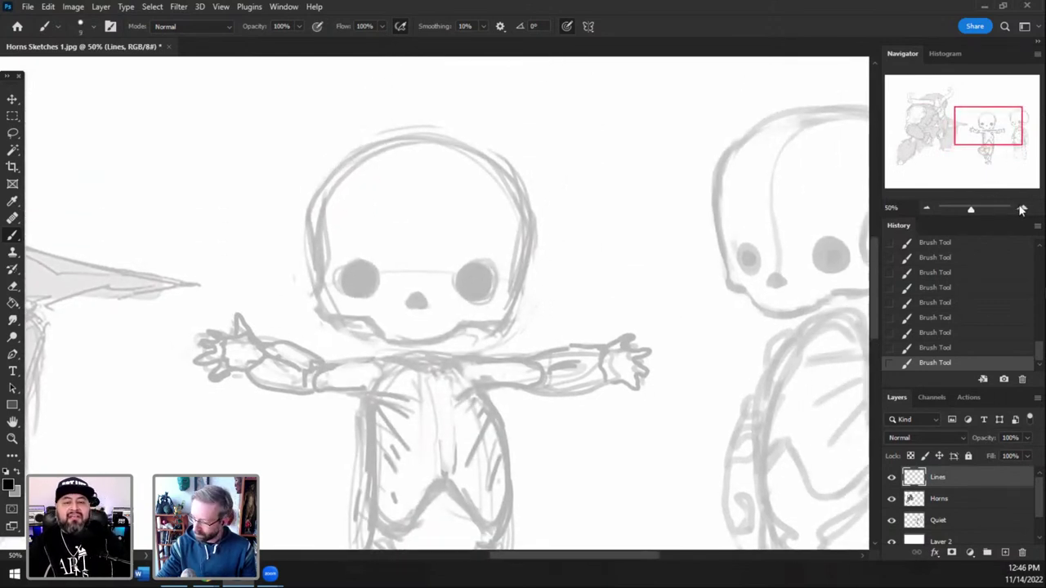
click(1021, 207)
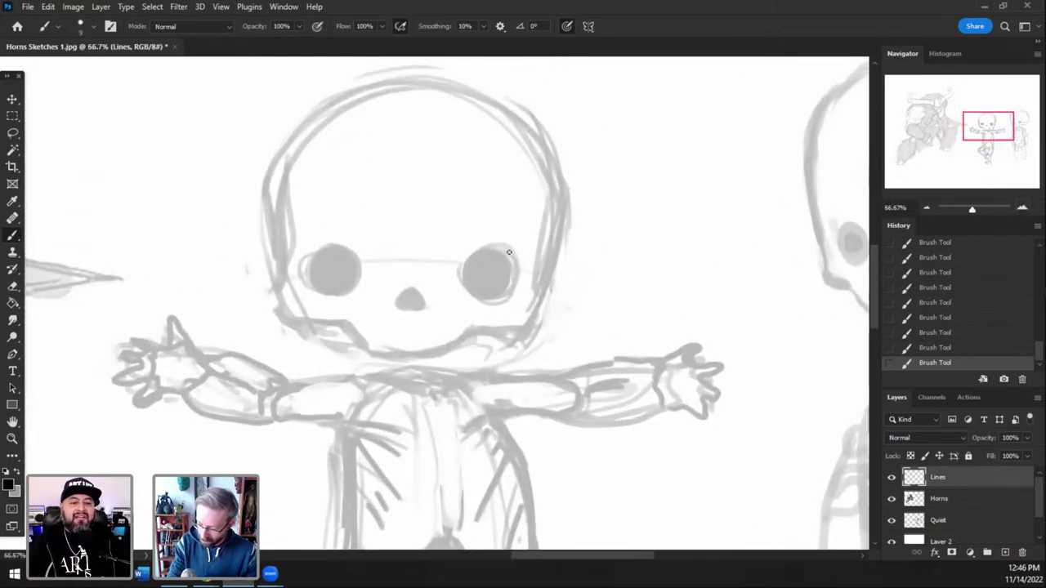
- Ink round black outlines around both eye sockets and trim the rough edge of the left one
mouse_move(474, 252)
mouse_down()
mouse_move(500, 247)
mouse_move(510, 272)
mouse_move(500, 294)
mouse_move(478, 295)
mouse_move(473, 260)
mouse_move(487, 294)
mouse_move(471, 258)
mouse_move(485, 249)
mouse_move(512, 276)
mouse_move(502, 292)
mouse_move(508, 253)
mouse_up()
key(ctrl+z)
mouse_move(319, 260)
mouse_down()
mouse_move(327, 294)
mouse_move(355, 273)
mouse_move(335, 294)
mouse_move(368, 253)
mouse_move(343, 288)
mouse_move(356, 268)
mouse_move(354, 279)
mouse_move(315, 252)
mouse_move(351, 255)
mouse_up()
key(e)
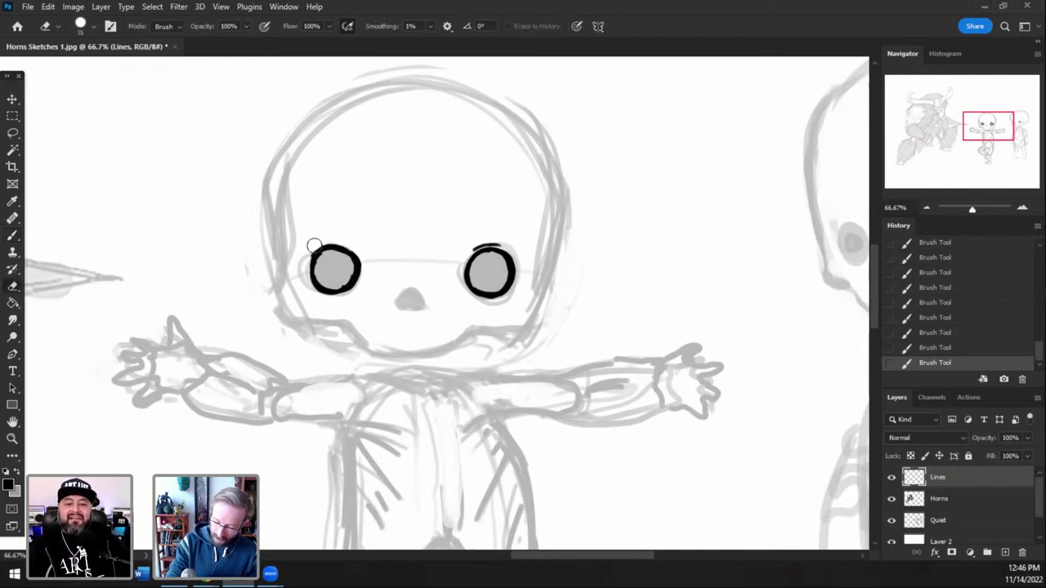
mouse_move(355, 247)
mouse_down()
mouse_move(310, 268)
mouse_move(329, 294)
mouse_move(353, 268)
mouse_move(345, 247)
mouse_move(319, 255)
mouse_up()
- Ink the nose hole solid black and fill both eye sockets with a larger brush
click(12, 235)
mouse_move(399, 300)
mouse_down()
mouse_move(412, 288)
mouse_move(426, 301)
mouse_move(416, 303)
mouse_up()
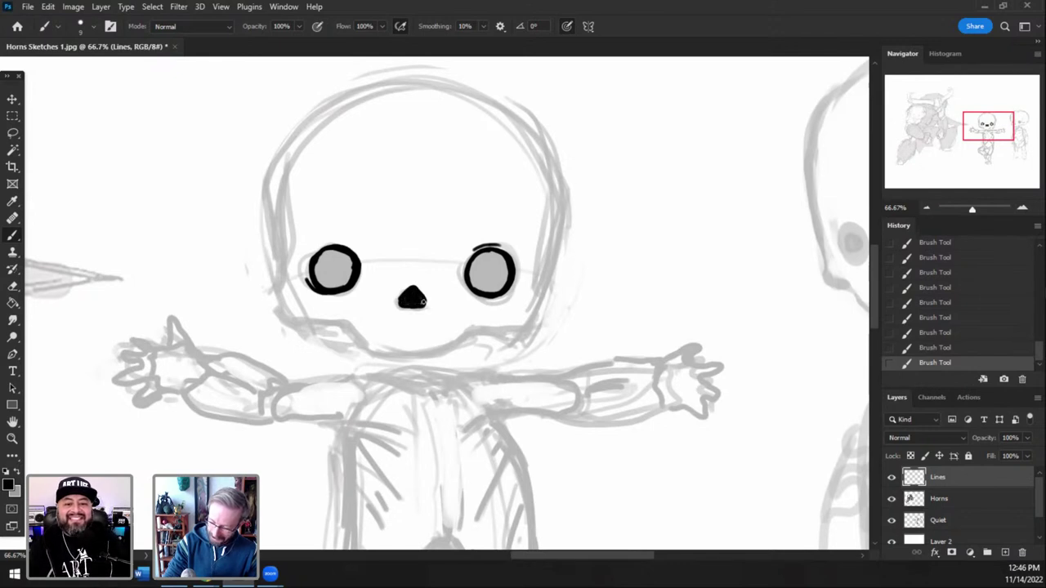
key(])
drag(485, 268, 495, 272)
drag(332, 262, 339, 266)
- With the brush back at a finer size, ink the jaw line and both cheekbones, ending in broken strokes at the temples
key([)
key([)
drag(471, 327, 460, 337)
mouse_move(351, 329)
mouse_down()
mouse_move(391, 353)
mouse_move(445, 348)
mouse_up()
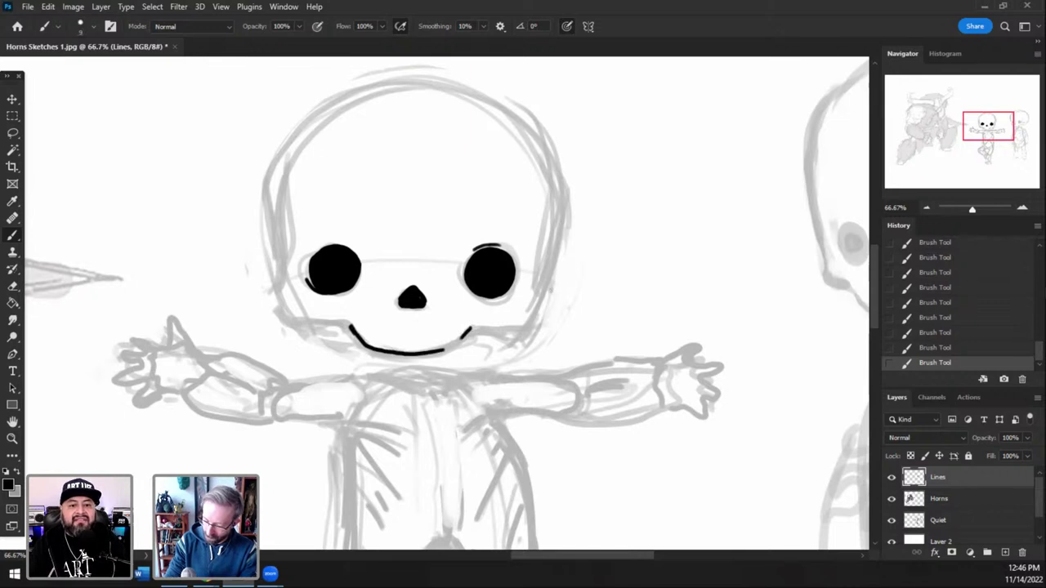
mouse_move(352, 328)
mouse_down()
mouse_move(384, 348)
mouse_move(448, 352)
mouse_move(471, 325)
mouse_move(427, 355)
mouse_up()
mouse_move(473, 325)
mouse_down()
mouse_move(526, 325)
mouse_move(539, 308)
mouse_move(541, 200)
mouse_up()
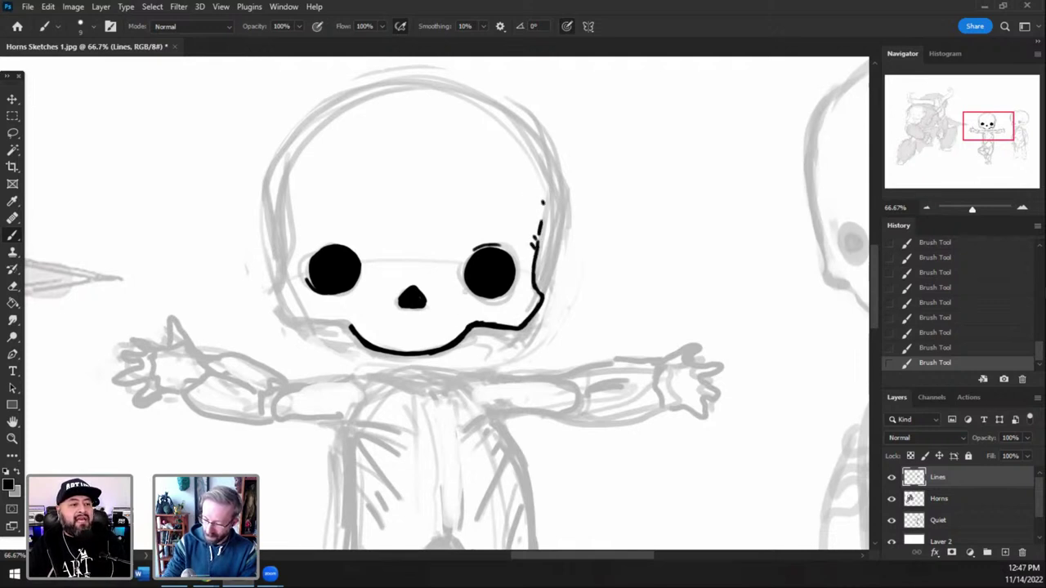
mouse_move(347, 323)
mouse_down()
mouse_move(279, 305)
mouse_move(289, 313)
mouse_move(286, 269)
mouse_move(281, 280)
mouse_move(287, 200)
mouse_up()
- Ink the cranium outline from both cheekbones up and over the top of the skull
drag(285, 270, 277, 236)
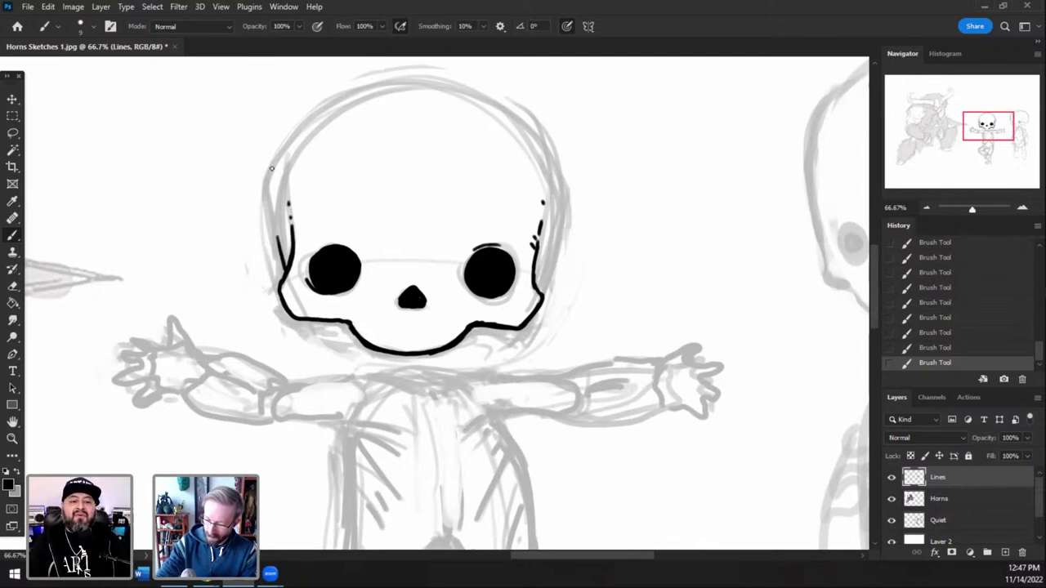
drag(538, 290, 563, 218)
mouse_move(540, 289)
mouse_down()
mouse_move(560, 197)
mouse_move(497, 103)
mouse_up()
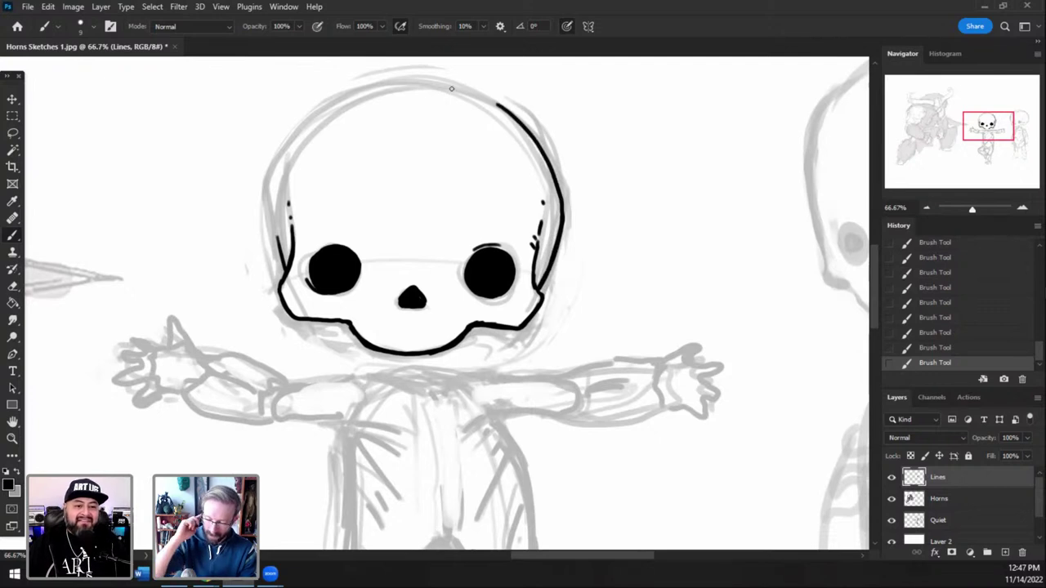
drag(286, 261, 272, 193)
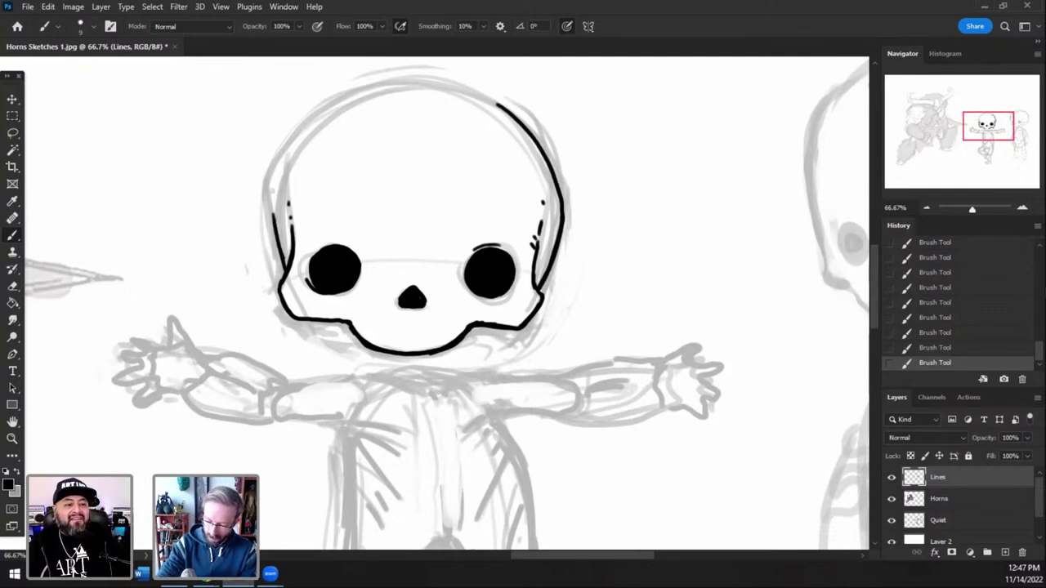
mouse_move(286, 266)
mouse_down()
mouse_move(285, 163)
mouse_move(344, 99)
mouse_move(521, 120)
mouse_move(433, 85)
mouse_move(342, 95)
mouse_up()
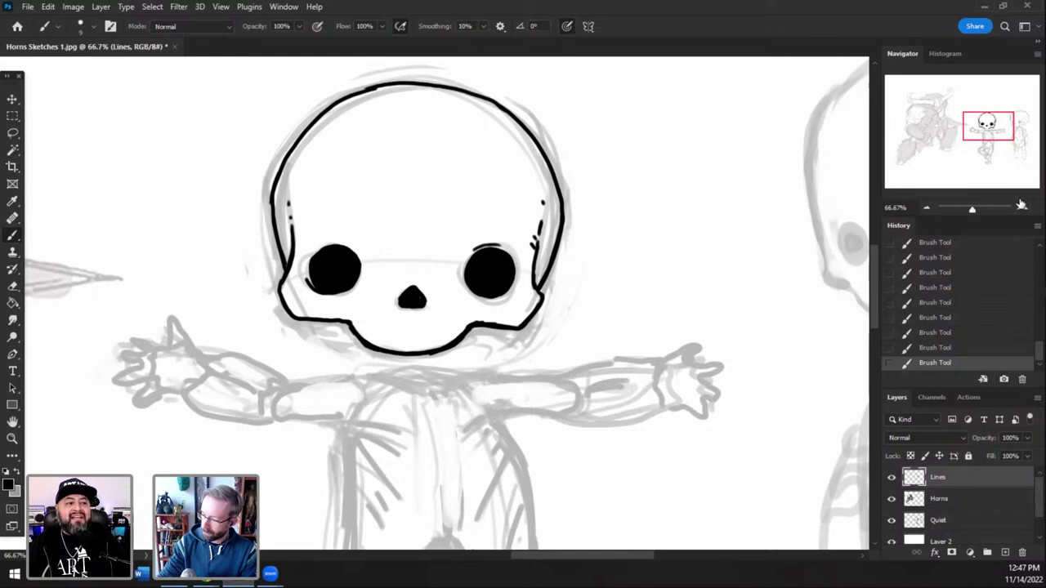
- Thicken the left side of the cranium outline and shave its inner edge with the Eraser
click(984, 122)
mouse_move(288, 337)
mouse_down()
mouse_move(287, 279)
mouse_move(286, 333)
mouse_move(341, 195)
mouse_up()
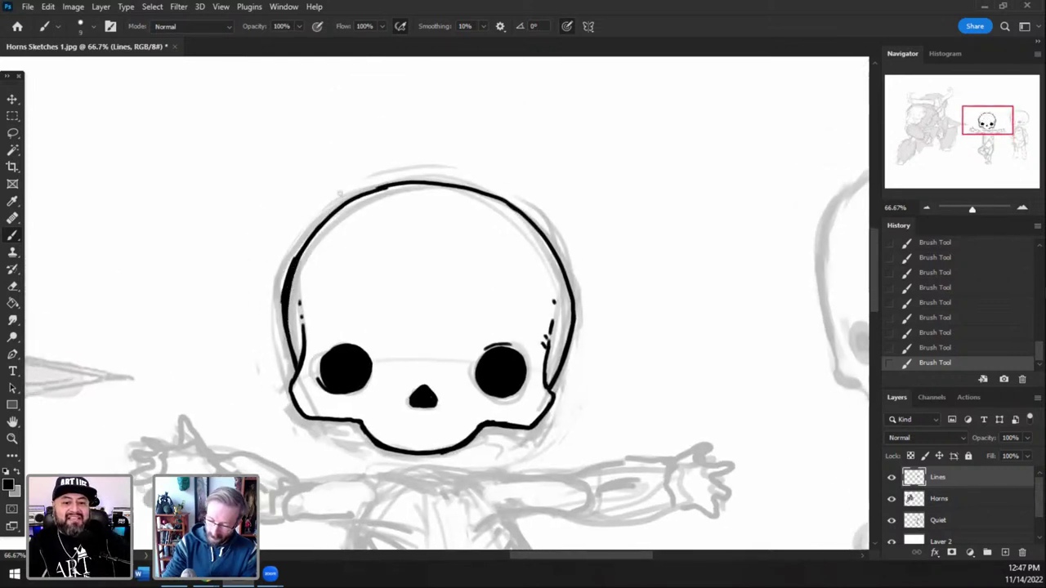
click(12, 286)
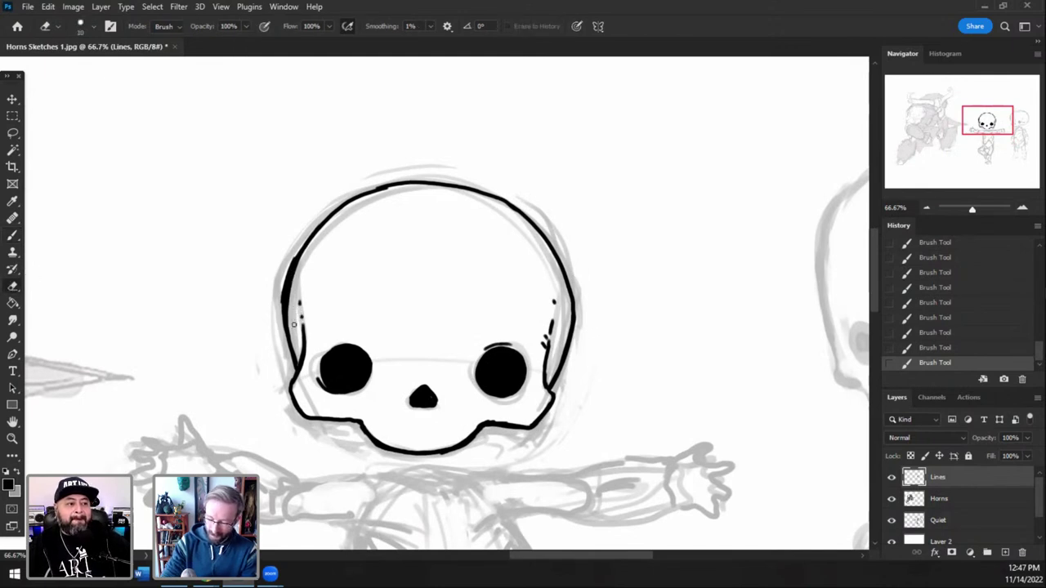
drag(294, 286, 291, 330)
drag(299, 263, 292, 338)
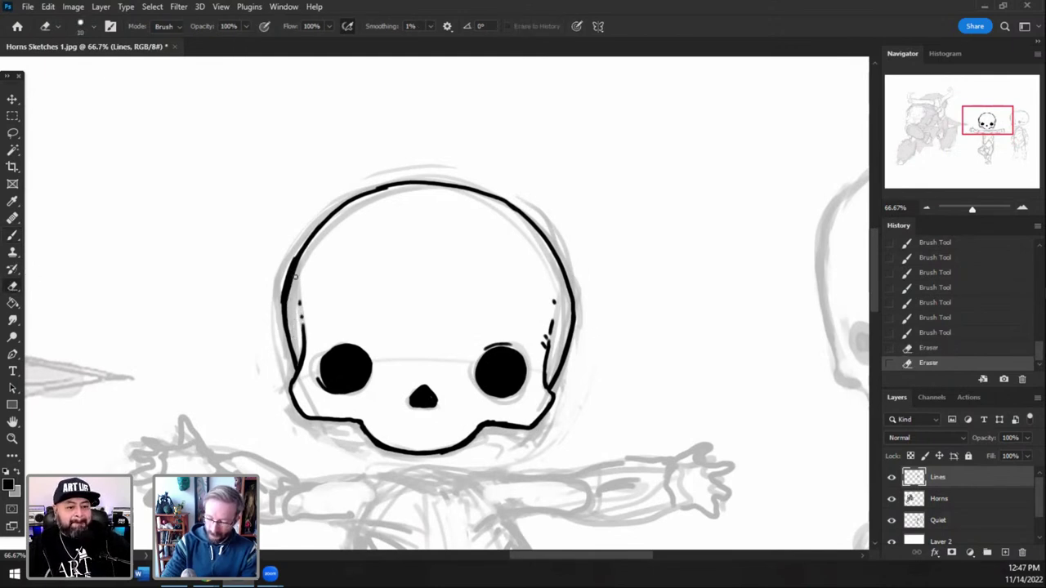
- Thin the thickened left side of the cranium outline with the Eraser, from the temple up to the crown
mouse_move(279, 279)
mouse_down()
mouse_move(279, 314)
mouse_move(291, 252)
mouse_up()
mouse_move(283, 296)
mouse_down()
mouse_move(305, 232)
mouse_move(281, 292)
mouse_move(287, 270)
mouse_up()
drag(309, 222, 282, 285)
mouse_move(307, 227)
mouse_down()
mouse_move(288, 261)
mouse_move(333, 219)
mouse_up()
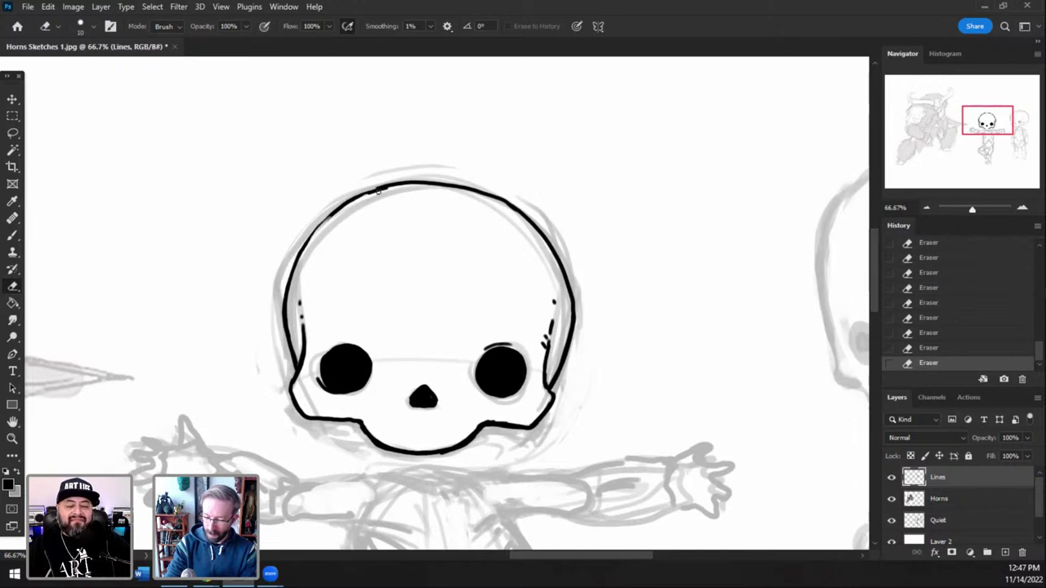
- Re-ink the upper-left curve of the cranium and trim both edges of the stroke with the Eraser
click(12, 235)
mouse_move(298, 258)
mouse_down()
mouse_move(330, 215)
mouse_move(389, 185)
mouse_up()
click(13, 287)
drag(308, 251, 363, 199)
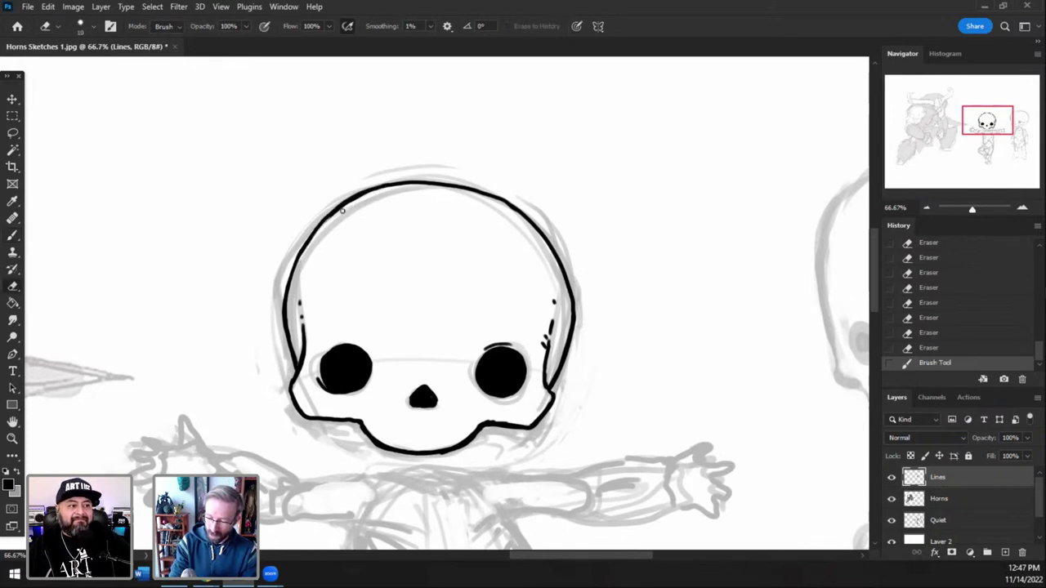
drag(292, 263, 291, 263)
mouse_move(318, 216)
mouse_down()
mouse_move(296, 255)
mouse_move(319, 216)
mouse_up()
mouse_move(317, 217)
mouse_down()
mouse_move(371, 184)
mouse_move(422, 176)
mouse_up()
drag(303, 262, 308, 245)
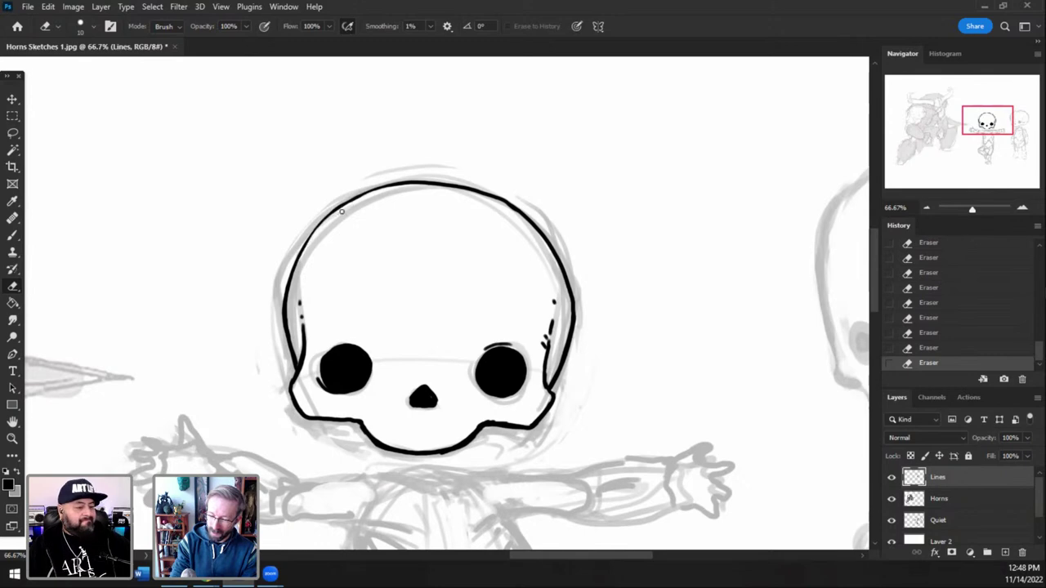
- Rotate the canvas view to -90° and ink over the top of the cranium outline to even its thickness
drag(12, 421, 65, 434)
mouse_move(239, 429)
mouse_down()
mouse_move(343, 458)
mouse_move(469, 403)
mouse_move(494, 378)
mouse_up()
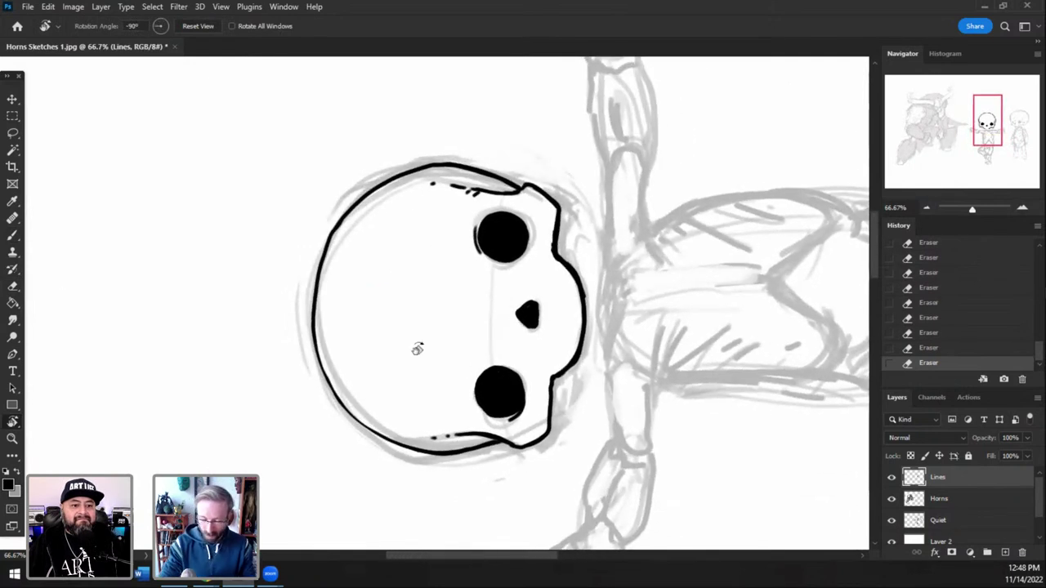
click(12, 234)
click(344, 408)
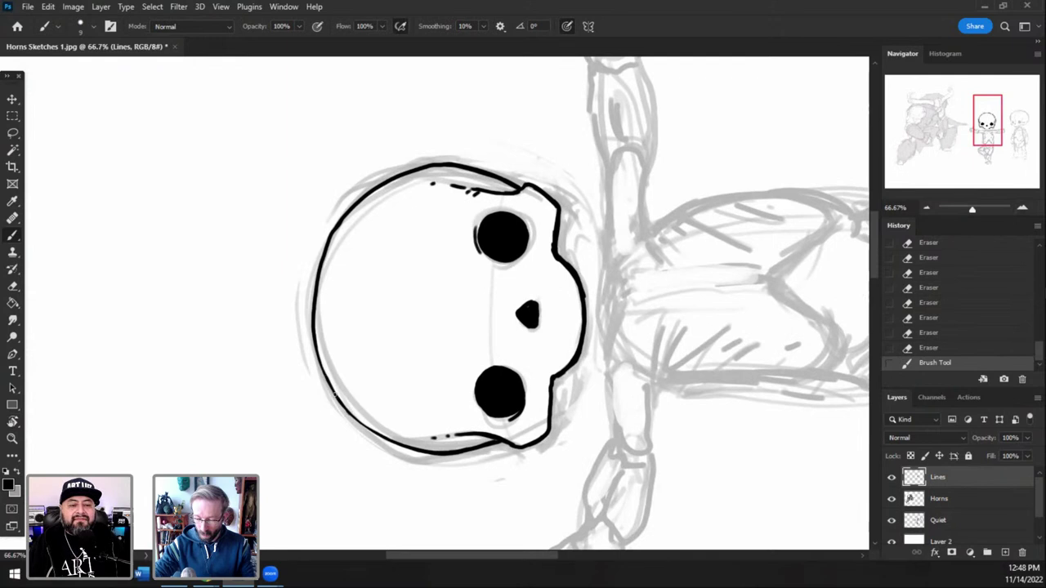
mouse_move(334, 390)
mouse_down()
mouse_move(314, 301)
mouse_move(322, 244)
mouse_move(387, 173)
mouse_move(404, 174)
mouse_up()
- Smooth the upper-right curve of the cranium outline by erasing along its outer and inner edges
key(e)
drag(341, 210, 397, 168)
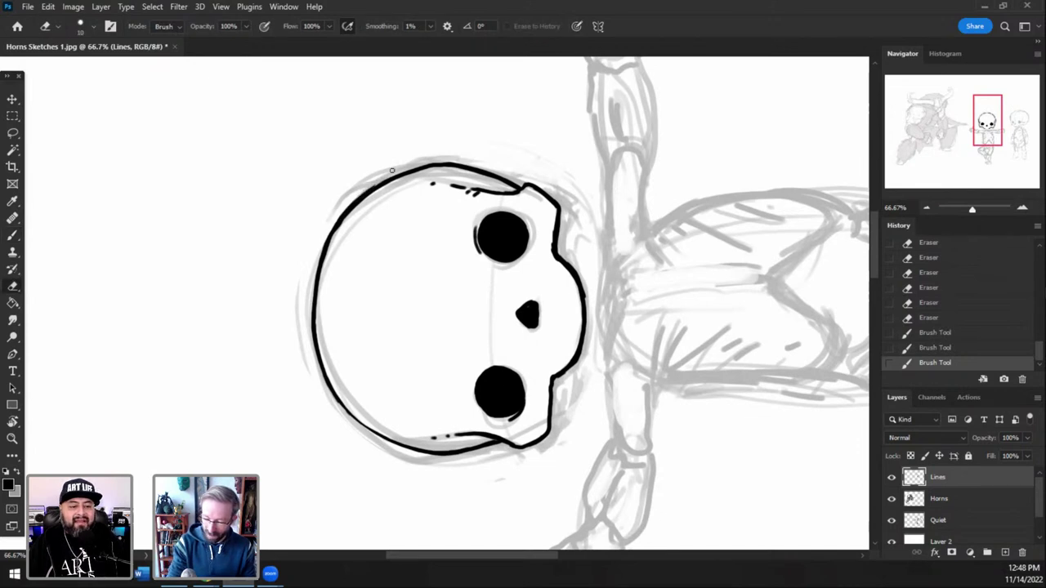
drag(329, 225, 384, 180)
key(ctrl+z)
drag(334, 218, 391, 174)
drag(351, 198, 375, 182)
drag(349, 219, 325, 272)
drag(381, 190, 331, 243)
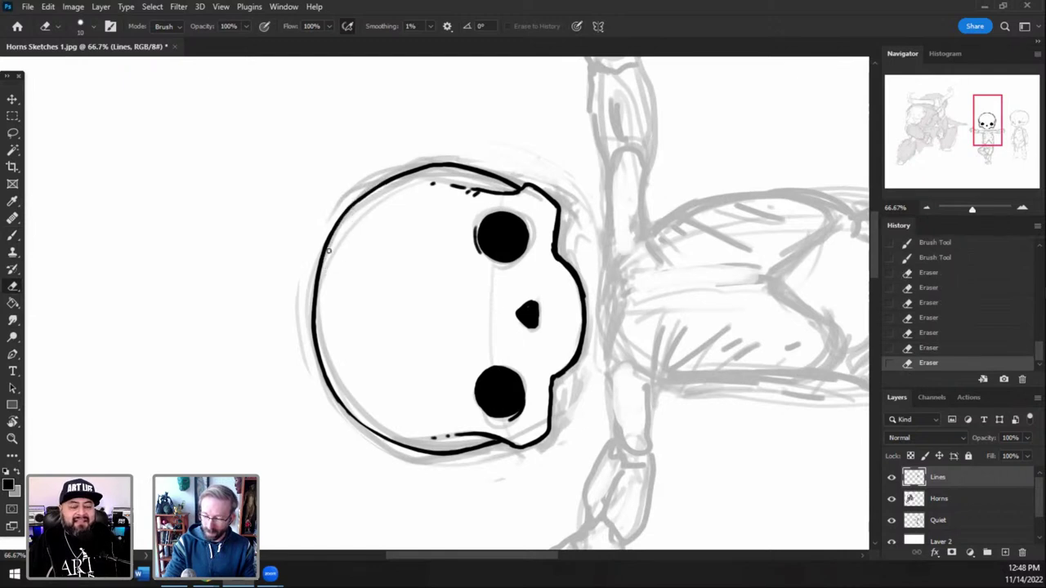
- Reset the canvas rotation and ink small dots and short ticks along the inside of both temples
double_click(15, 423)
click(13, 237)
drag(304, 247, 308, 248)
drag(300, 259, 305, 259)
click(323, 222)
click(311, 238)
click(327, 243)
click(304, 285)
click(290, 330)
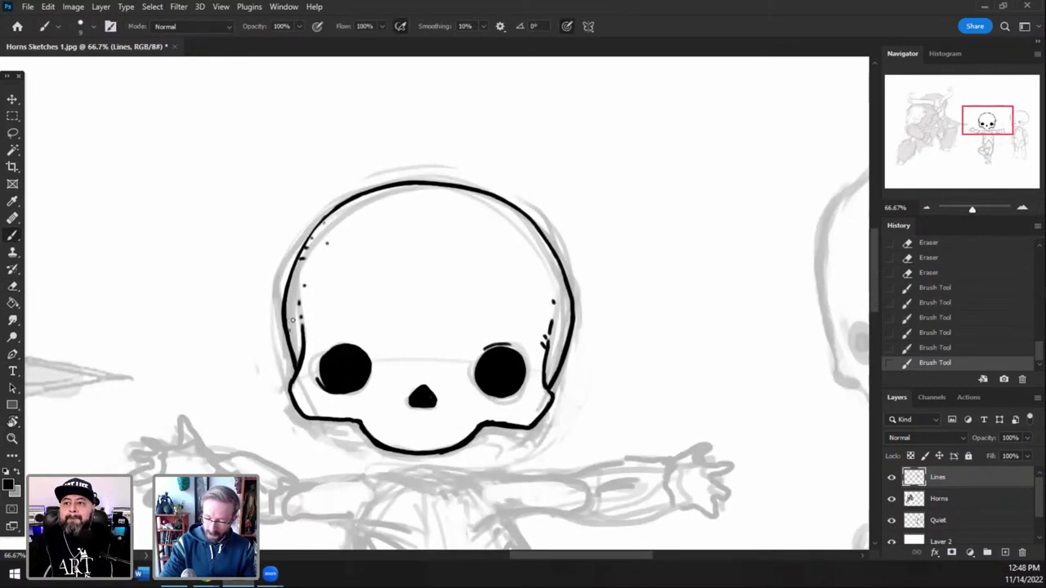
click(547, 270)
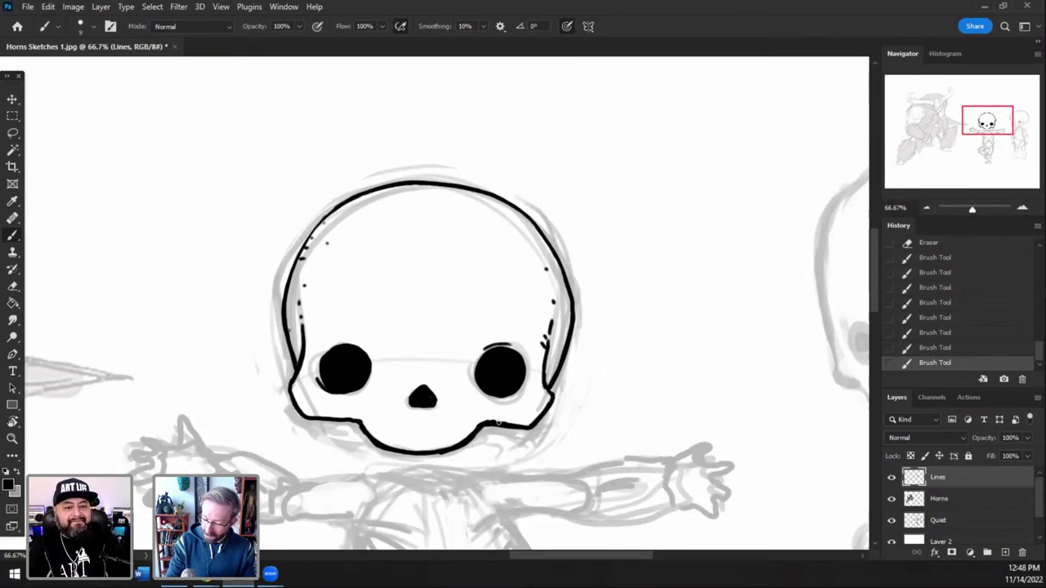
click(575, 402)
- Ink a shallow arc below the jaw for the top of the ribcage
drag(980, 122, 984, 133)
drag(427, 341, 466, 335)
drag(972, 133, 973, 136)
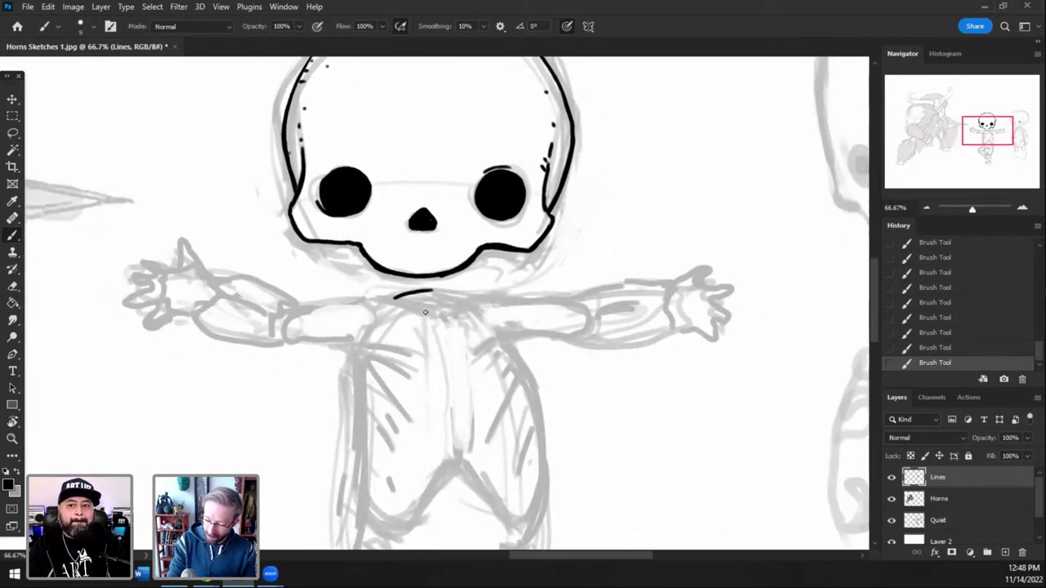
mouse_move(433, 290)
mouse_down()
mouse_move(465, 296)
mouse_move(471, 351)
mouse_move(491, 302)
mouse_up()
mouse_move(433, 335)
mouse_down()
mouse_move(408, 352)
mouse_move(452, 325)
mouse_up()
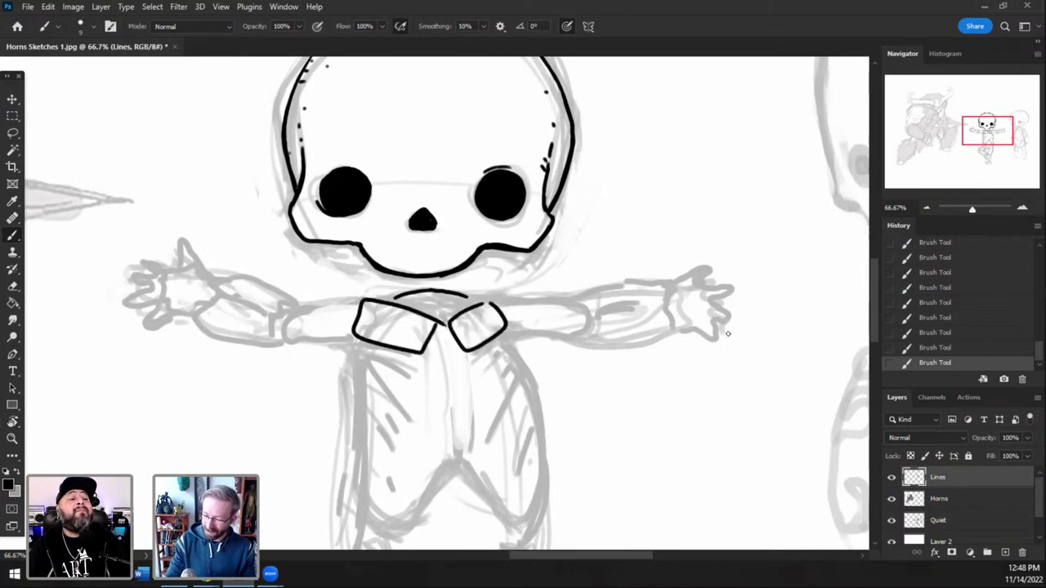
click(947, 347)
click(944, 332)
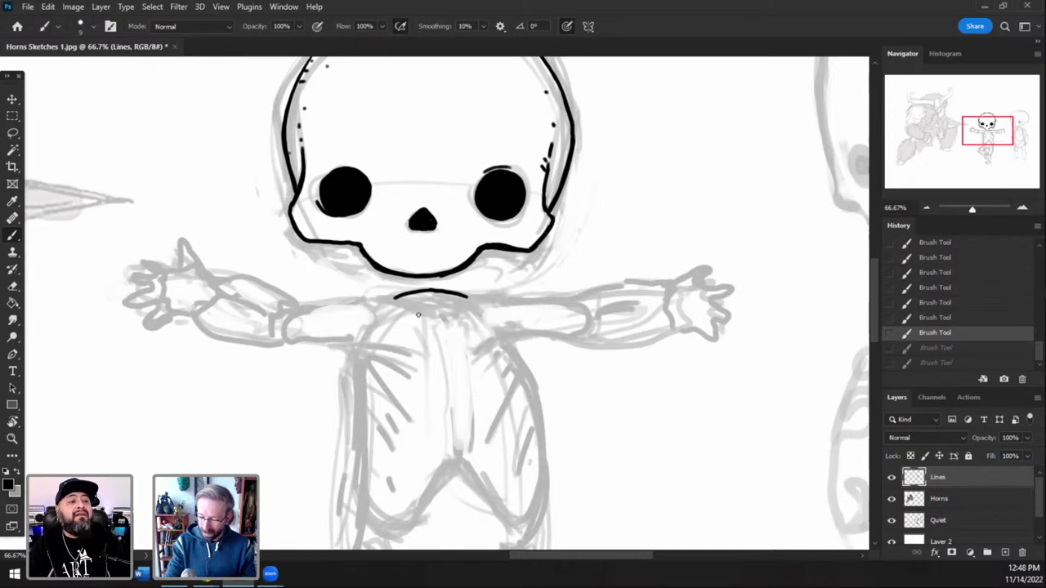
- Redraw the arc below the jaw and ink a slanted stroke under each shoulder towards the chest
drag(389, 298, 467, 296)
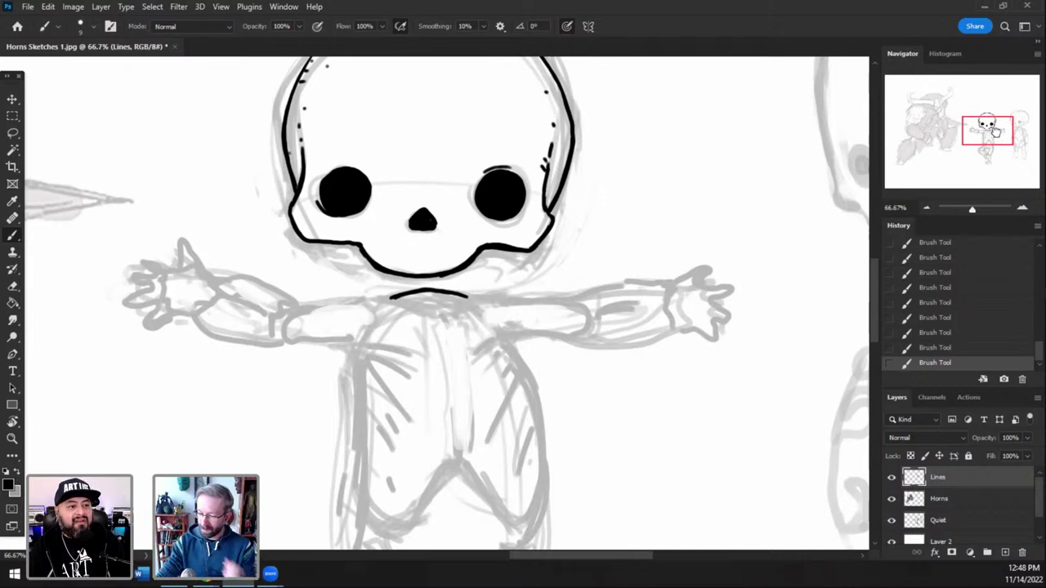
drag(991, 132, 994, 131)
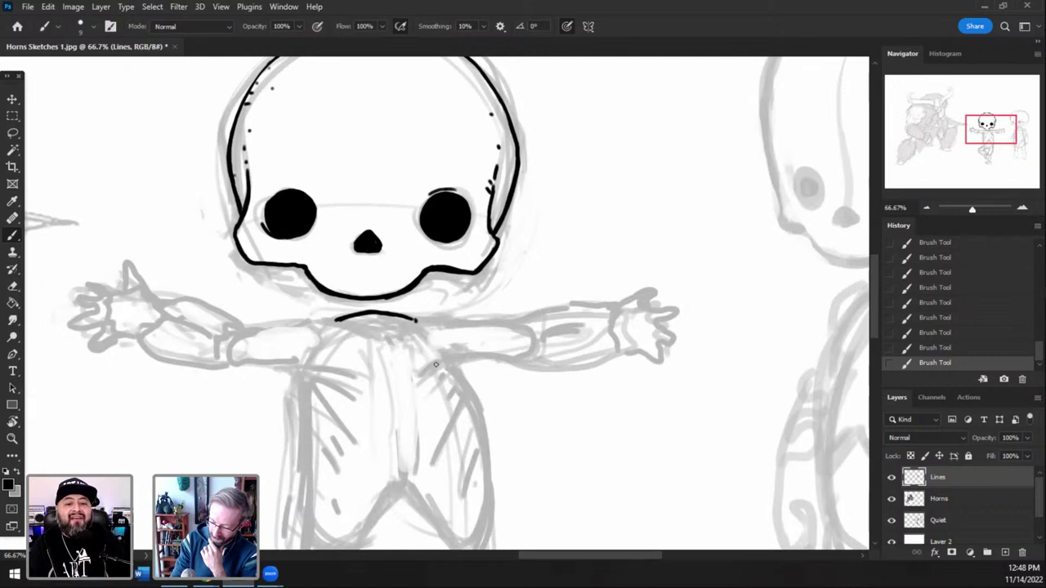
mouse_move(445, 362)
mouse_down()
mouse_move(419, 398)
mouse_move(444, 362)
mouse_up()
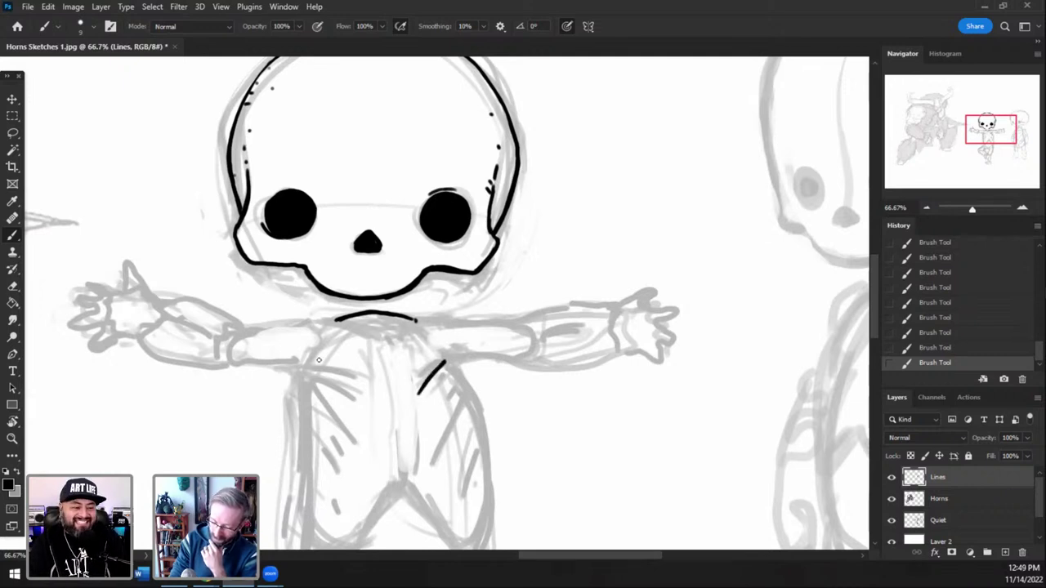
mouse_move(315, 372)
mouse_down()
mouse_move(347, 390)
mouse_move(296, 365)
mouse_up()
drag(360, 400, 294, 364)
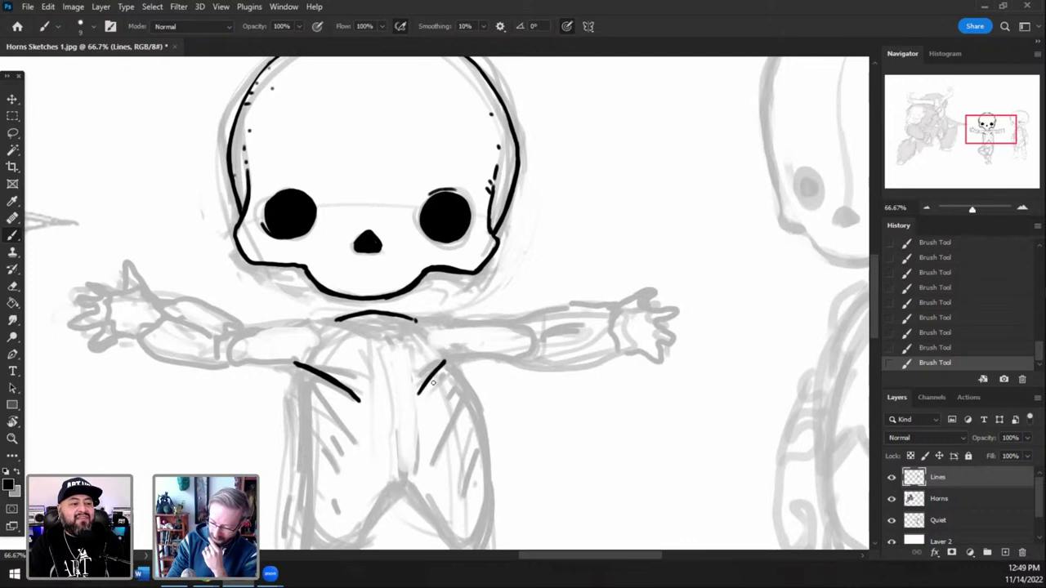
- Ink a short stroke atop the left shoulder, and try two vertical neck lines below the jaw before undoing them
mouse_move(301, 360)
mouse_down()
mouse_move(315, 317)
mouse_move(354, 325)
mouse_up()
key(ctrl+z)
drag(400, 292, 399, 329)
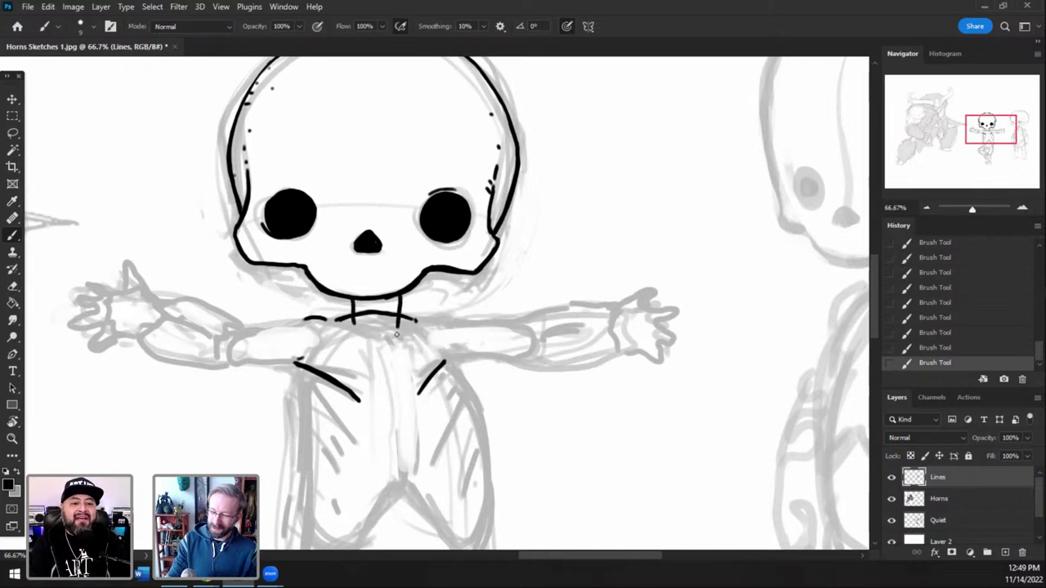
click(948, 333)
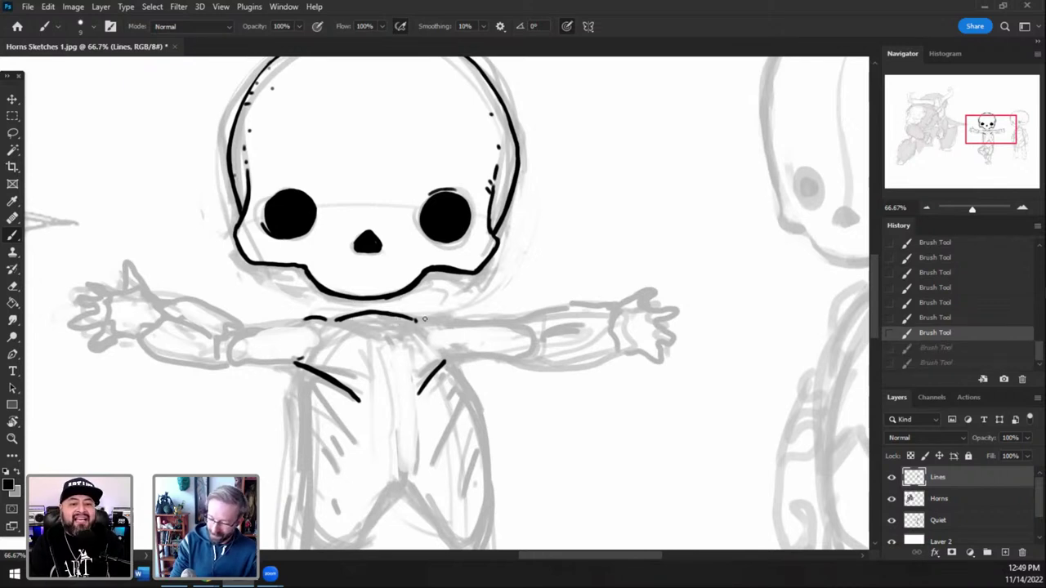
- Ink the right upper arm from shoulder to elbow and thin its upper line with the Eraser
drag(415, 321, 461, 317)
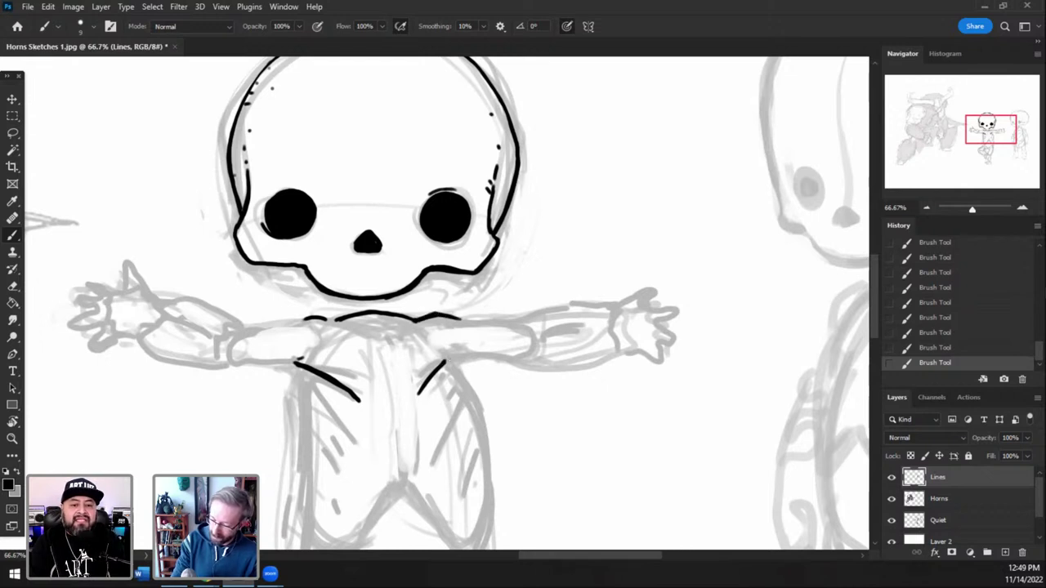
mouse_move(445, 363)
mouse_down()
mouse_move(514, 361)
mouse_move(530, 349)
mouse_move(505, 358)
mouse_up()
mouse_move(501, 353)
mouse_down()
mouse_move(529, 350)
mouse_move(520, 362)
mouse_move(531, 336)
mouse_move(509, 317)
mouse_move(523, 322)
mouse_move(531, 339)
mouse_move(509, 314)
mouse_move(447, 317)
mouse_up()
key(e)
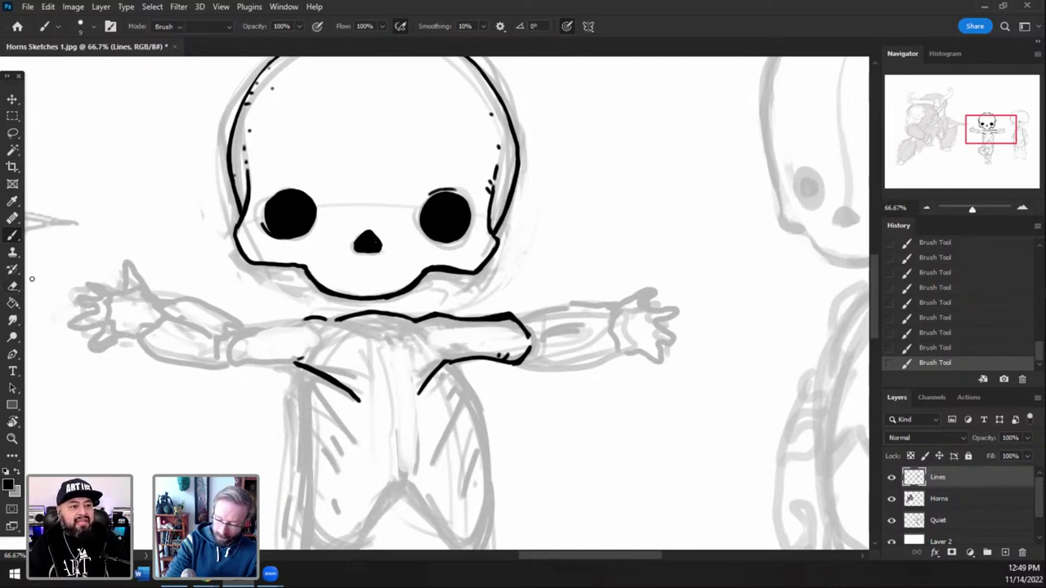
mouse_move(488, 314)
mouse_down()
mouse_move(472, 316)
mouse_move(521, 315)
mouse_move(517, 328)
mouse_move(459, 330)
mouse_move(504, 323)
mouse_move(468, 324)
mouse_up()
drag(466, 323, 445, 322)
click(13, 236)
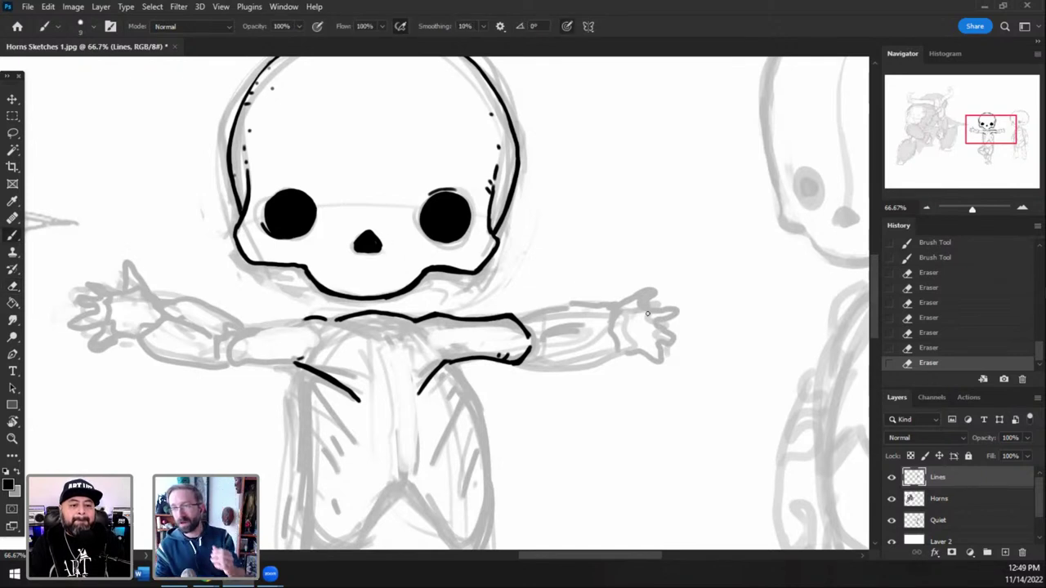
- Ink the start of the right forearm at the elbow and join the left shoulder line to the chest arc
drag(517, 322, 533, 313)
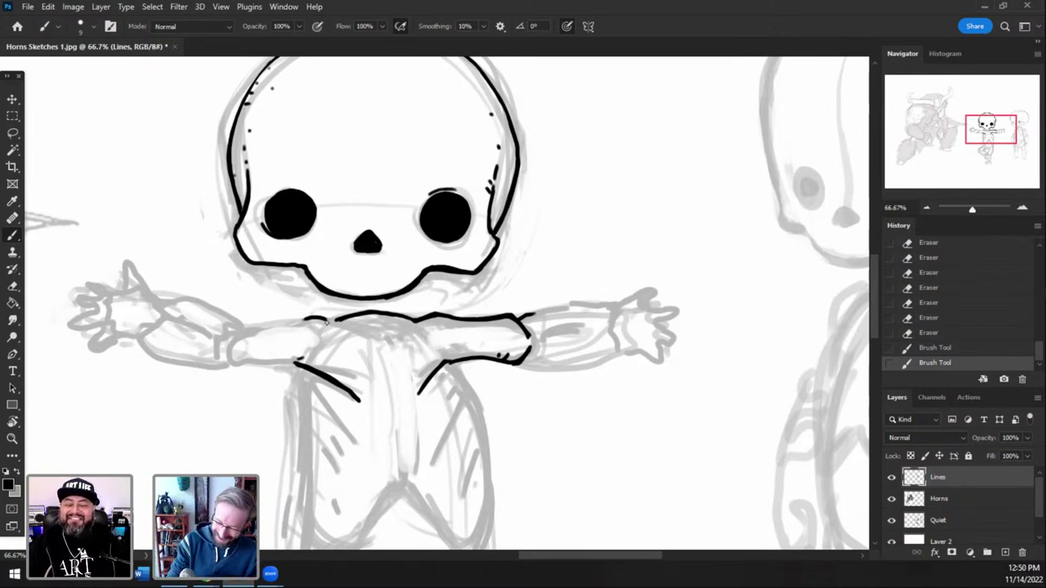
mouse_move(330, 321)
mouse_down()
mouse_move(279, 316)
mouse_move(308, 318)
mouse_move(295, 318)
mouse_up()
key(ctrl+z)
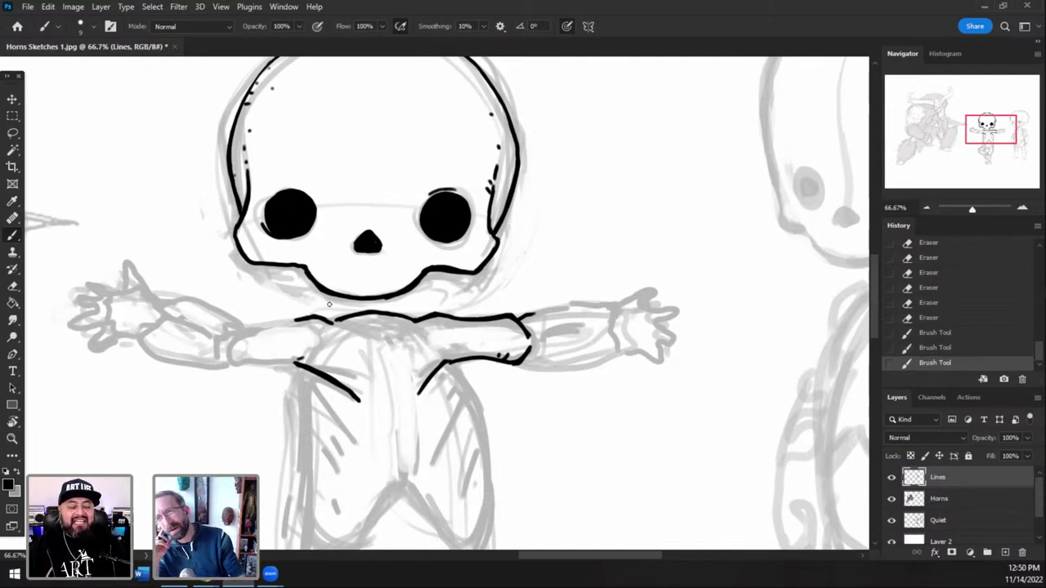
drag(338, 320, 329, 323)
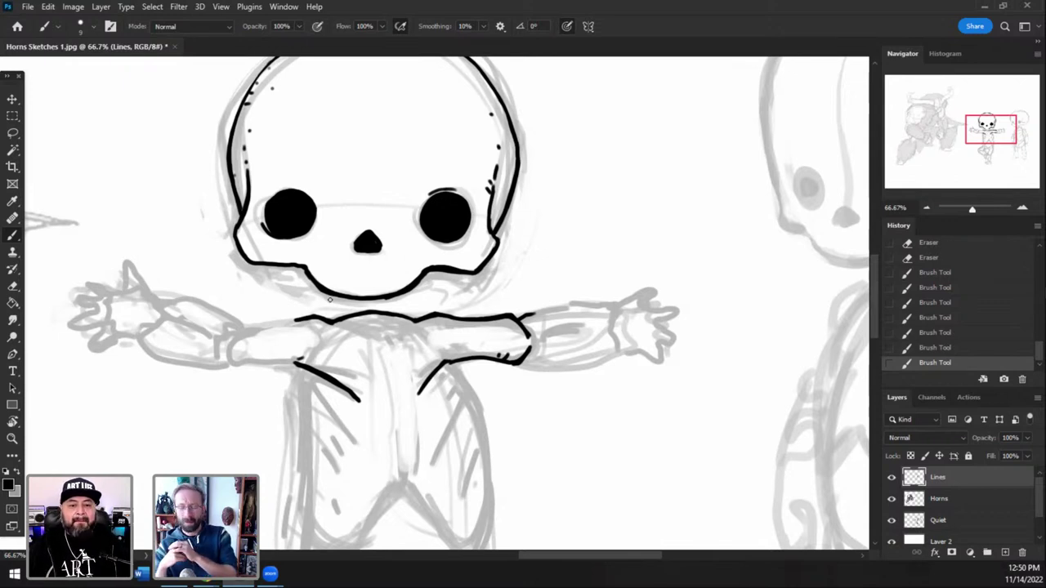
drag(330, 323, 338, 323)
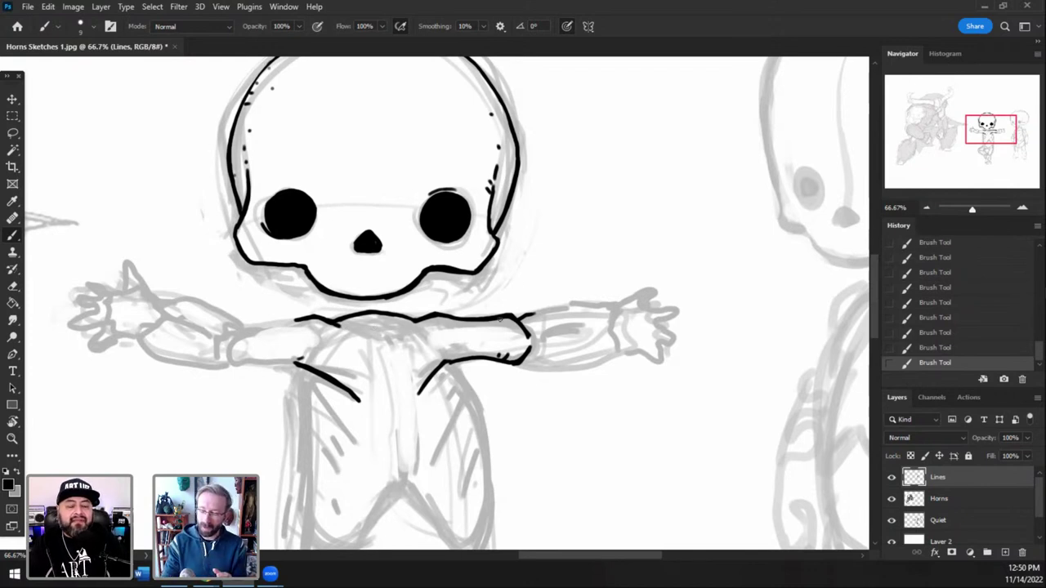
right_click(526, 283)
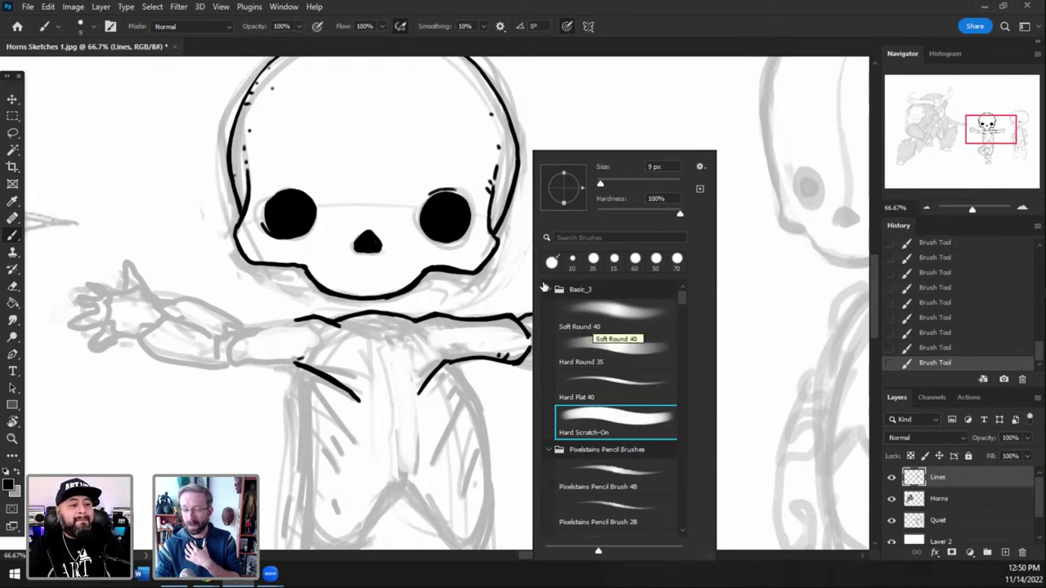
click(502, 286)
mouse_move(503, 286)
mouse_down()
mouse_move(557, 285)
mouse_move(691, 260)
mouse_up()
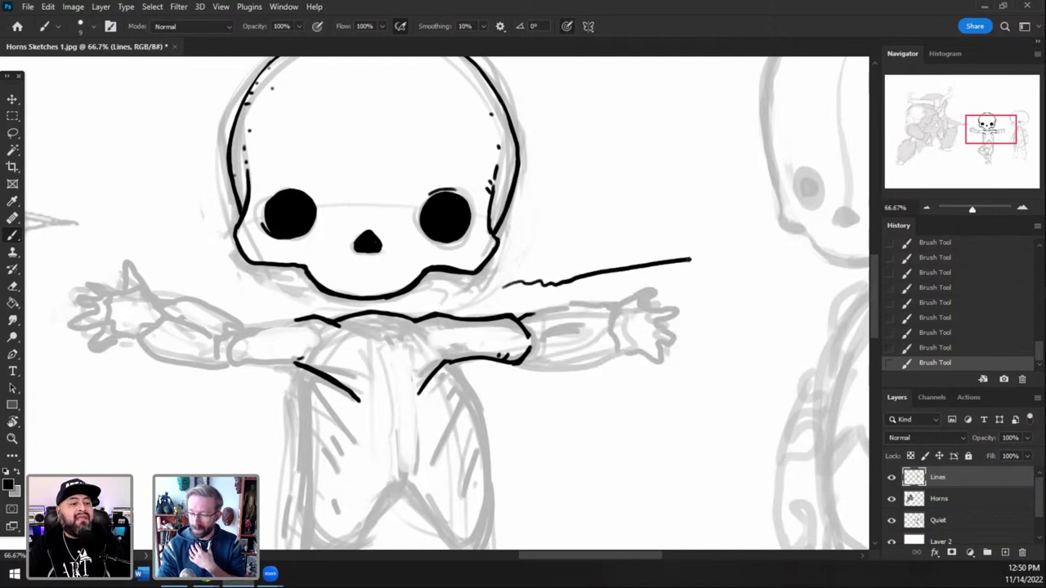
key(ctrl+z)
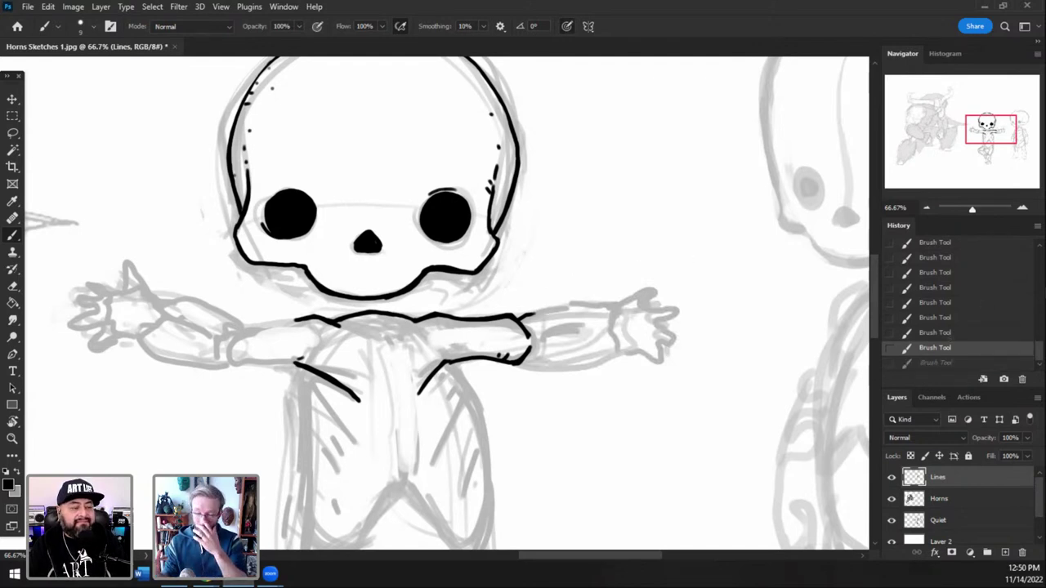
- Add short shading ticks at both jaw corners and clean up the left jaw notch with the Eraser
drag(246, 253, 263, 260)
drag(449, 264, 456, 271)
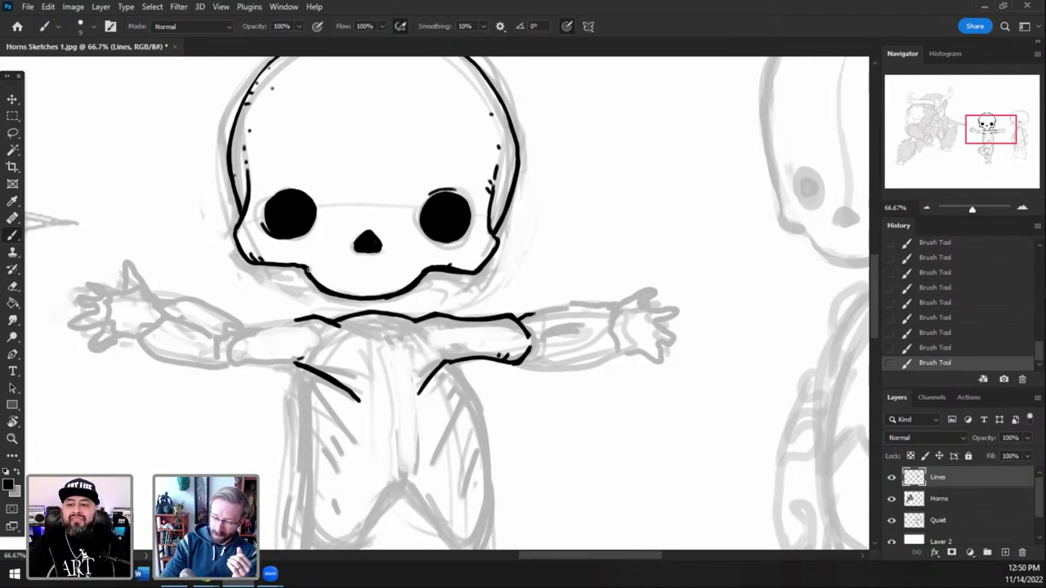
key(e)
mouse_move(303, 275)
mouse_down()
mouse_move(317, 296)
mouse_move(324, 286)
mouse_move(309, 262)
mouse_up()
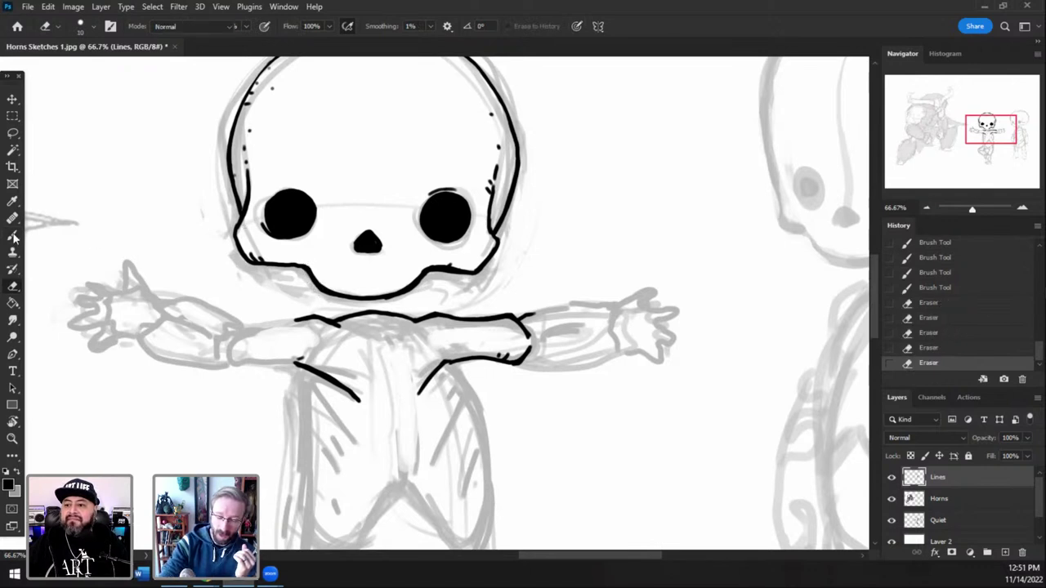
- Ink the upper line of the right forearm with the Brush, from the elbow towards the wrist
click(14, 237)
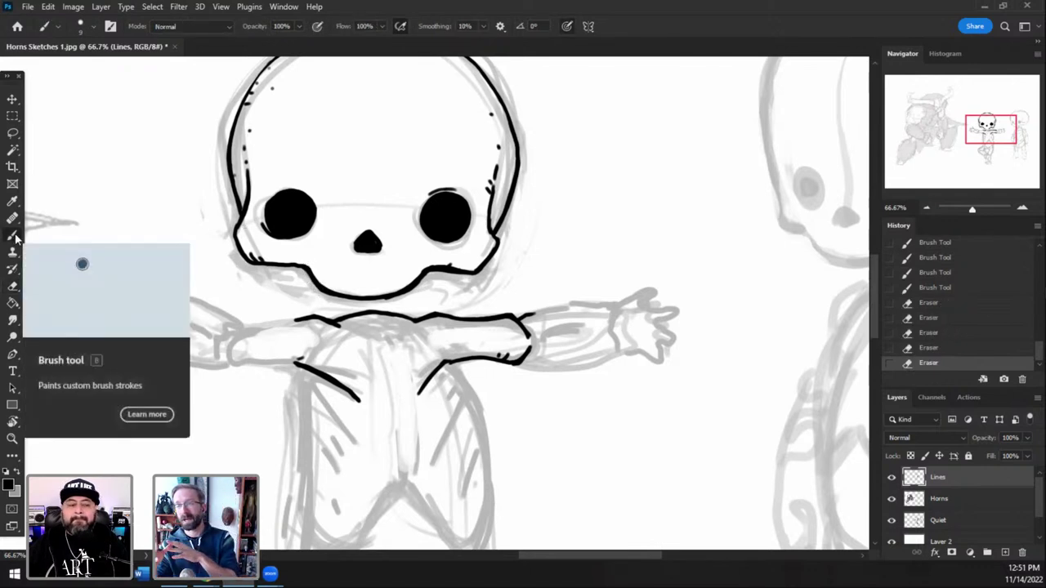
drag(519, 317, 543, 312)
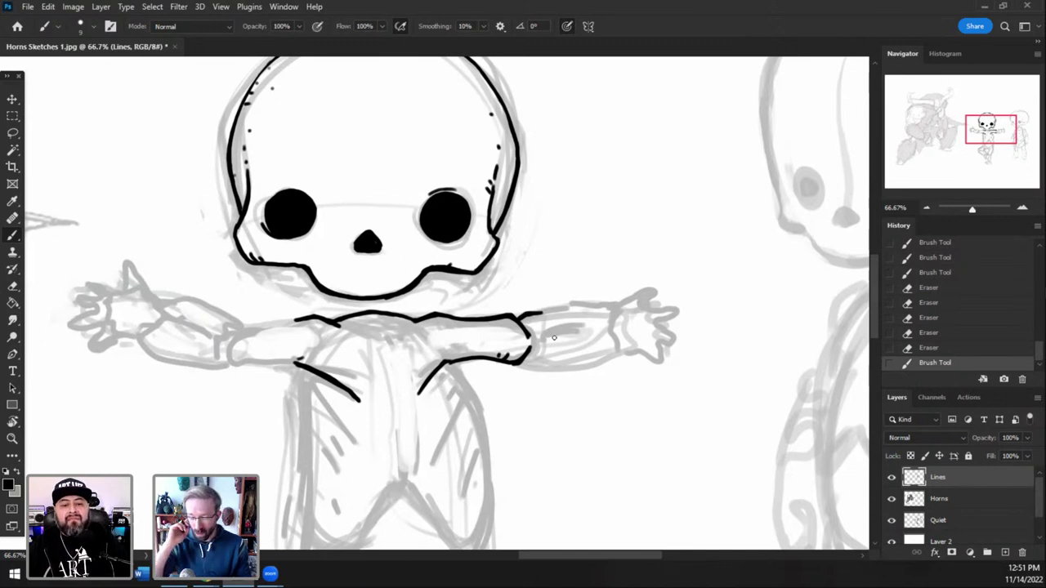
drag(528, 313, 601, 303)
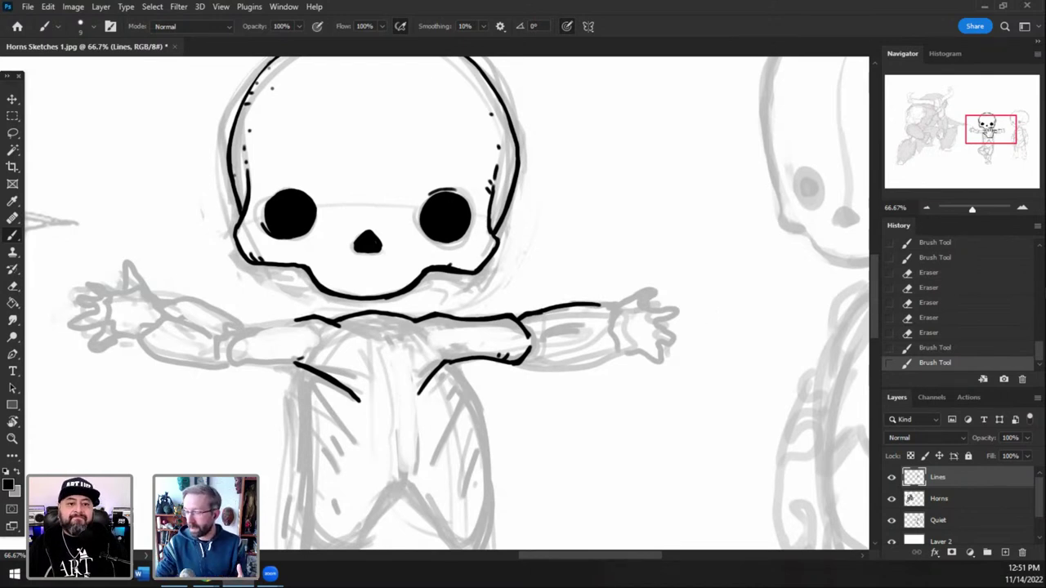
- Ink the right side of the ribcage in one long curve from the armpit downward
drag(471, 338, 526, 283)
drag(494, 315, 506, 307)
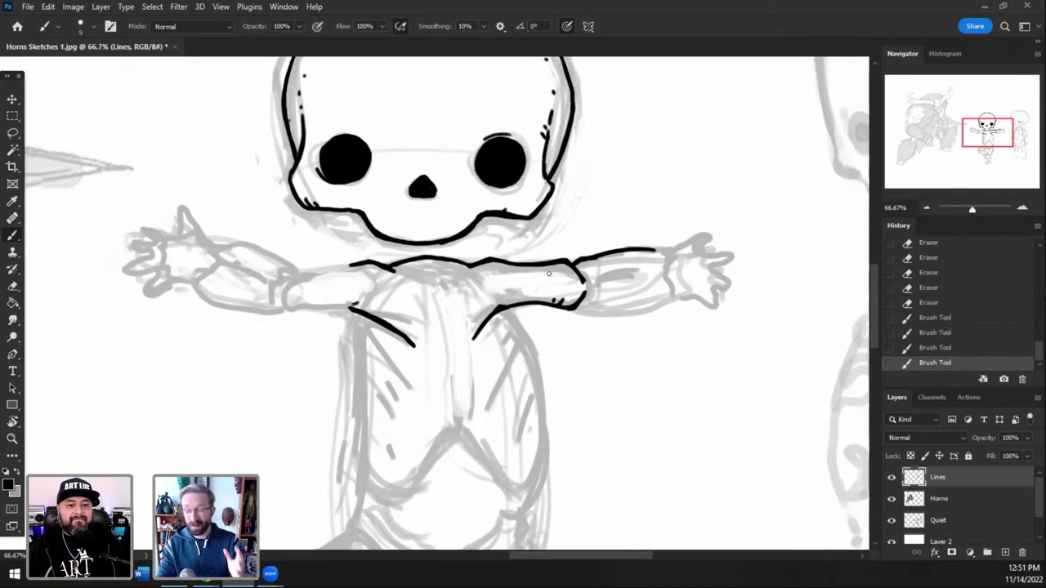
mouse_move(505, 309)
mouse_down()
mouse_move(531, 357)
mouse_move(542, 459)
mouse_up()
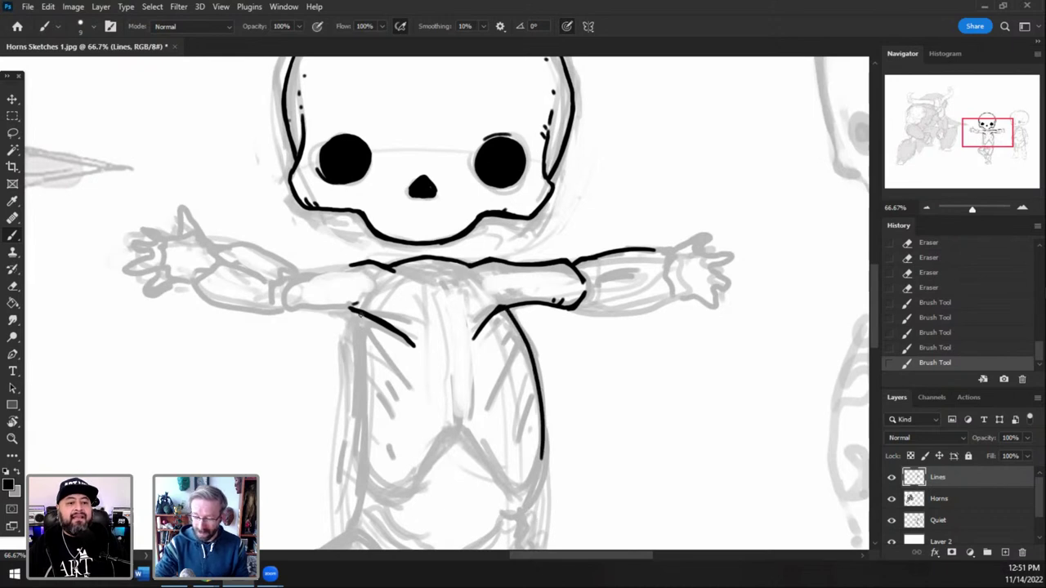
- Ink the left side of the ribcage in one long curve from below the armpit downward
scroll(409, 243, down, 3)
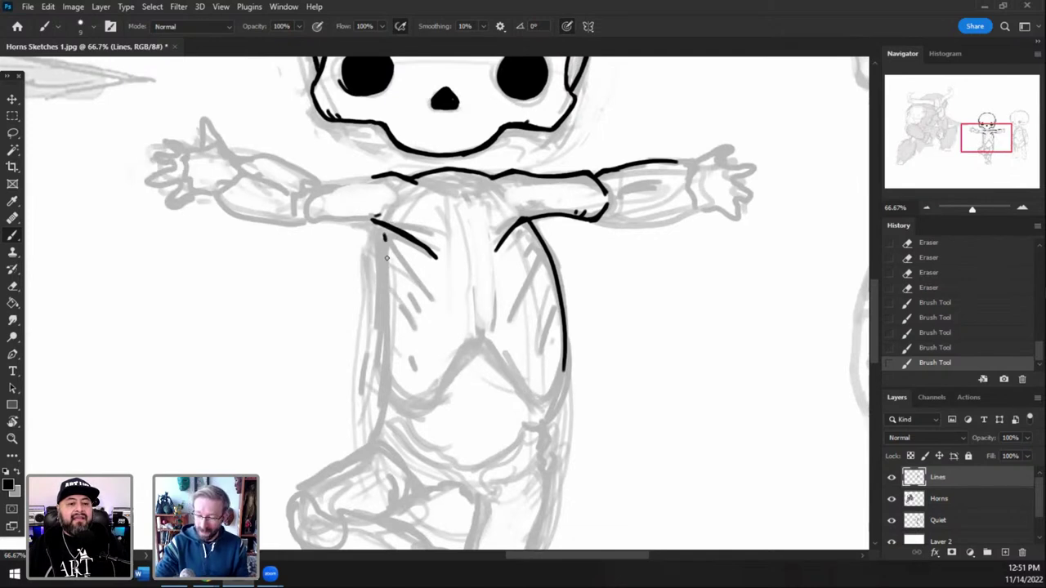
drag(387, 234, 373, 410)
key(ctrl+z)
drag(387, 230, 384, 417)
key(ctrl+z)
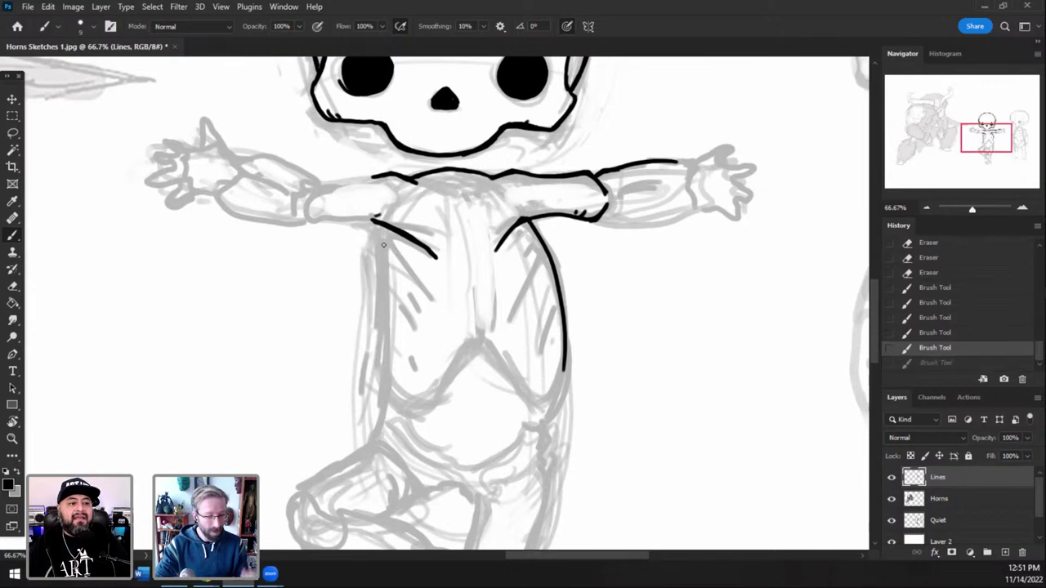
mouse_move(386, 242)
mouse_down()
mouse_move(385, 401)
mouse_move(383, 231)
mouse_up()
key(ctrl+z)
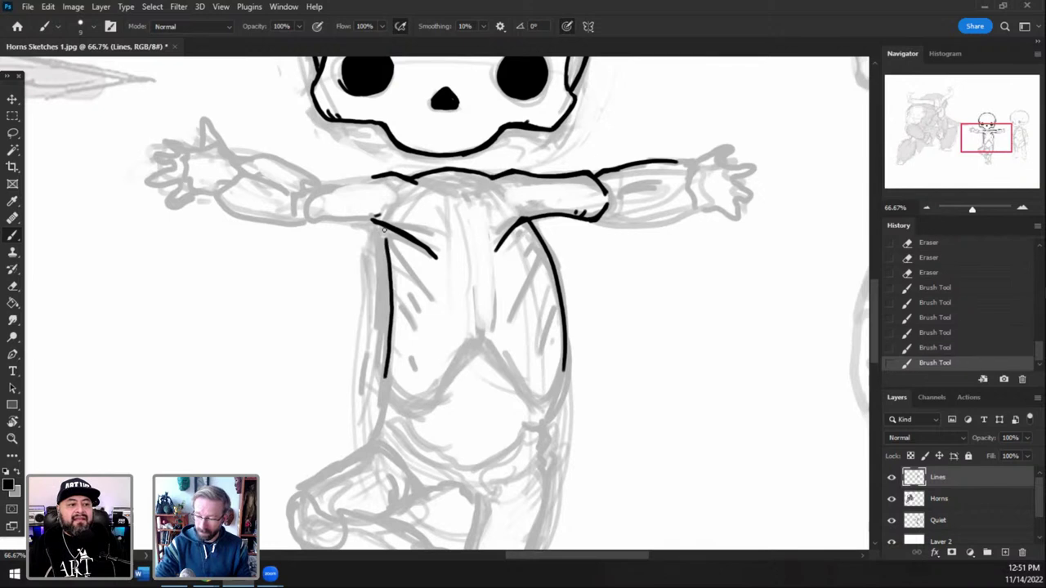
key(ctrl+z)
mouse_move(385, 377)
mouse_down()
mouse_move(381, 243)
mouse_move(447, 327)
mouse_up()
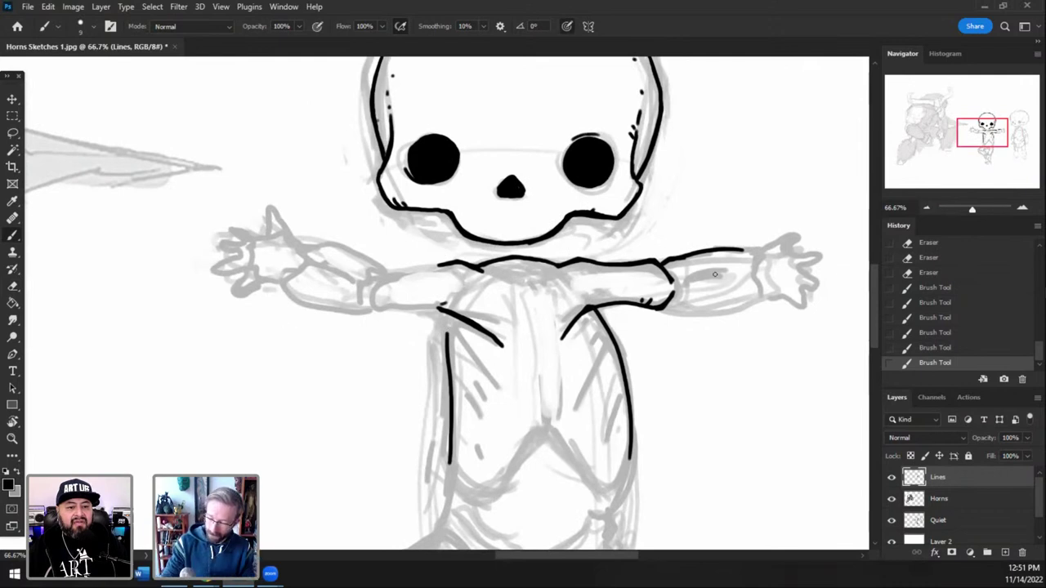
- Ink a short curved crease at each armpit and clean up the left one with the Eraser
drag(586, 308, 592, 306)
drag(586, 309, 591, 288)
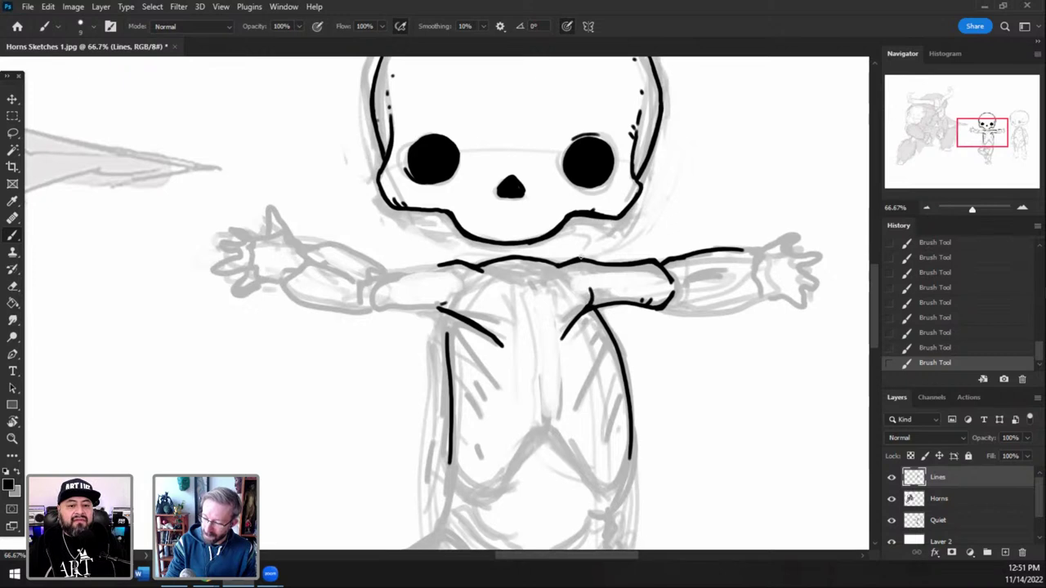
mouse_move(452, 299)
mouse_down()
mouse_move(446, 314)
mouse_move(459, 292)
mouse_up()
key(ctrl+z)
key(e)
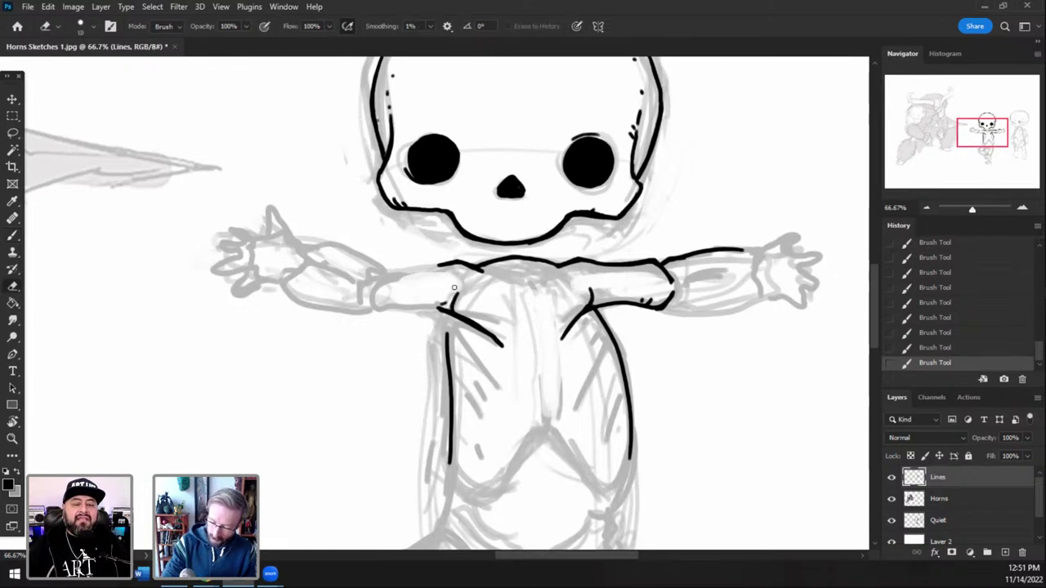
drag(442, 302, 440, 306)
key(b)
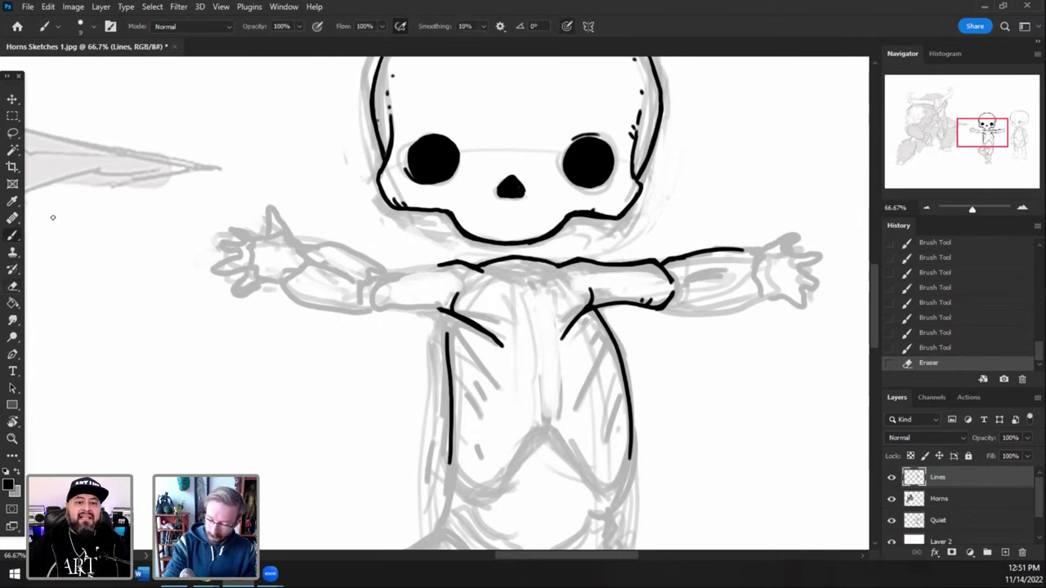
- Ink the left upper arm's outline around the elbow and underside, and add short shading ticks near both armpits
mouse_move(402, 270)
mouse_down()
mouse_move(454, 262)
mouse_move(381, 276)
mouse_move(381, 313)
mouse_up()
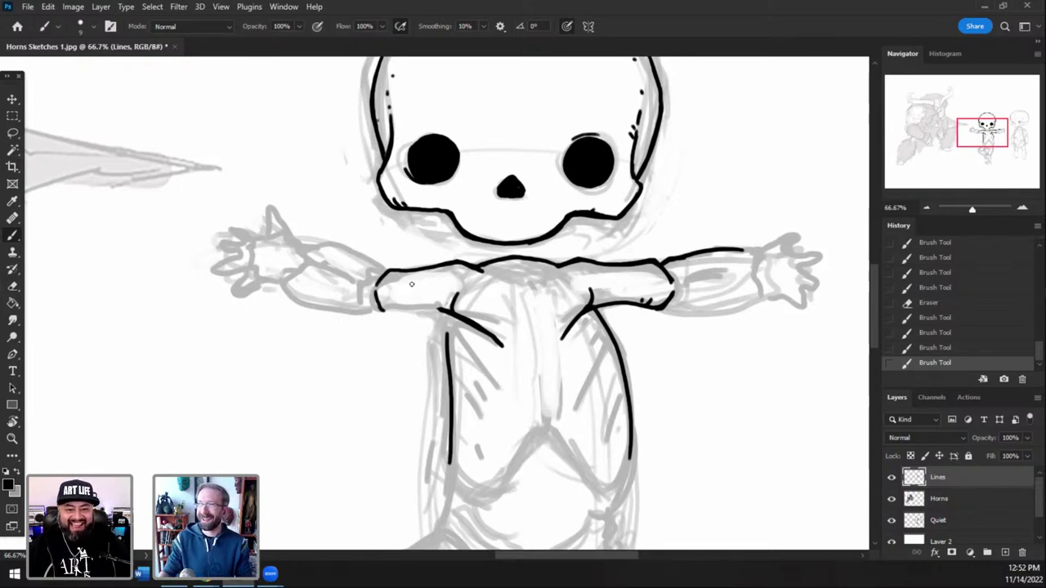
mouse_move(377, 309)
mouse_down()
mouse_move(440, 308)
mouse_move(437, 298)
mouse_move(424, 302)
mouse_move(441, 309)
mouse_up()
key(ctrl+z)
drag(595, 308, 606, 300)
- Ink the two collarbone lines running from the shoulders inward below the neck arc
mouse_move(480, 268)
mouse_down()
mouse_move(520, 282)
mouse_move(571, 264)
mouse_up()
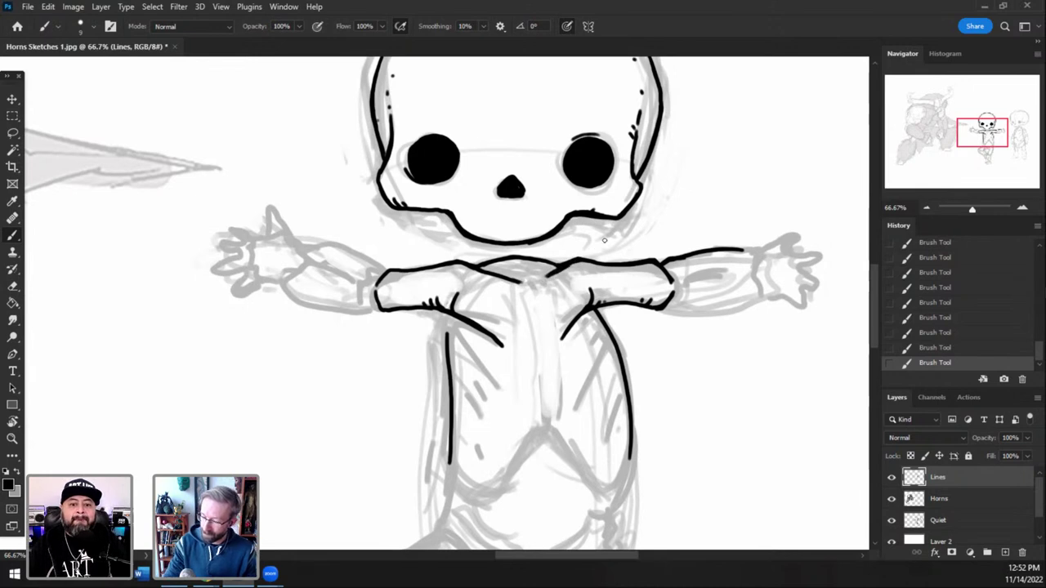
drag(492, 275, 528, 264)
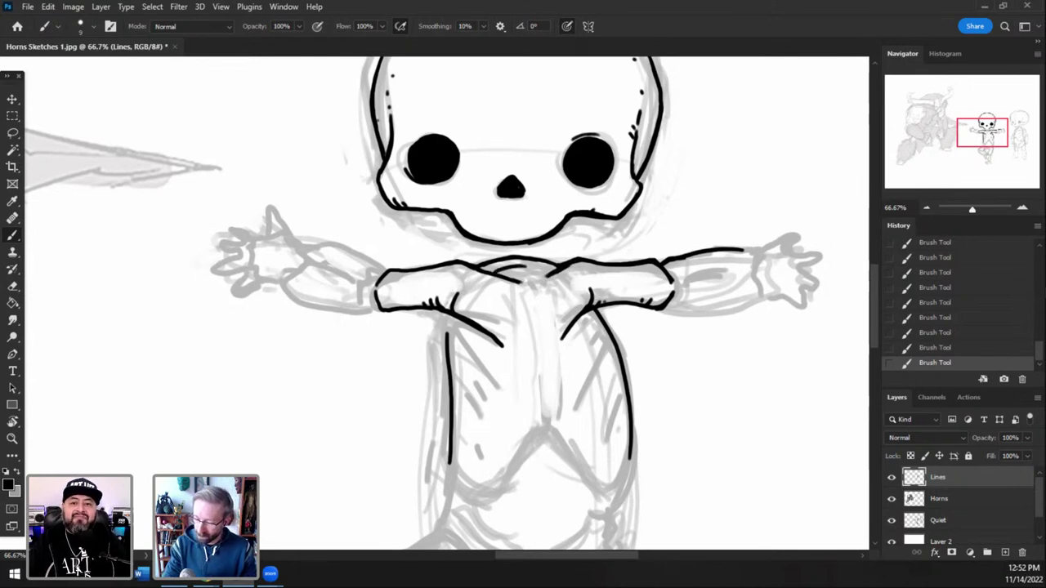
key(ctrl+z)
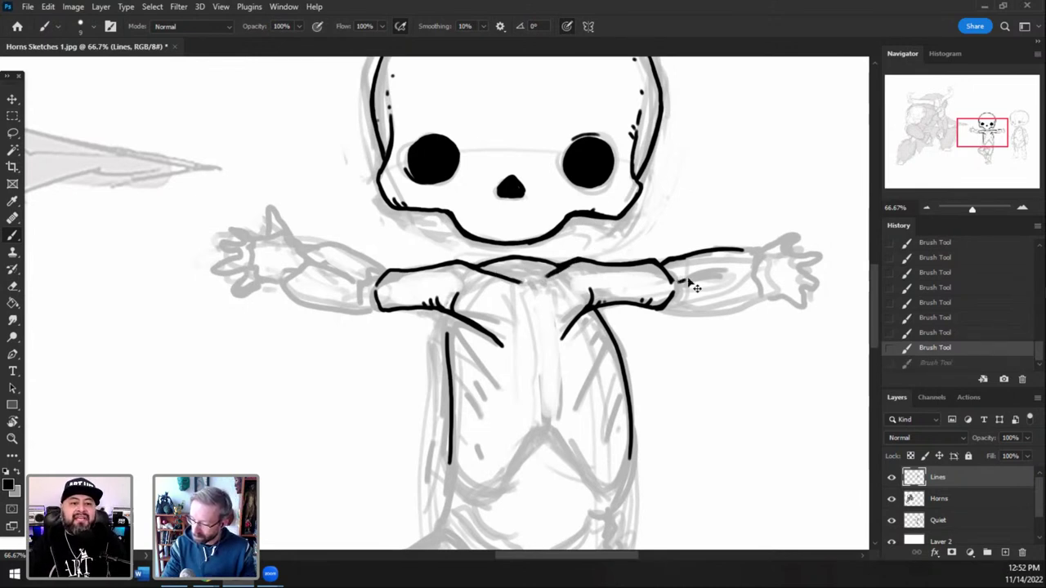
- Ink the rest of the right forearm: the wrist end, the lower line and the oval gap between the two bones
mouse_move(685, 286)
mouse_down()
mouse_move(717, 274)
mouse_move(749, 284)
mouse_move(762, 268)
mouse_move(747, 289)
mouse_move(750, 249)
mouse_up()
drag(685, 287, 718, 296)
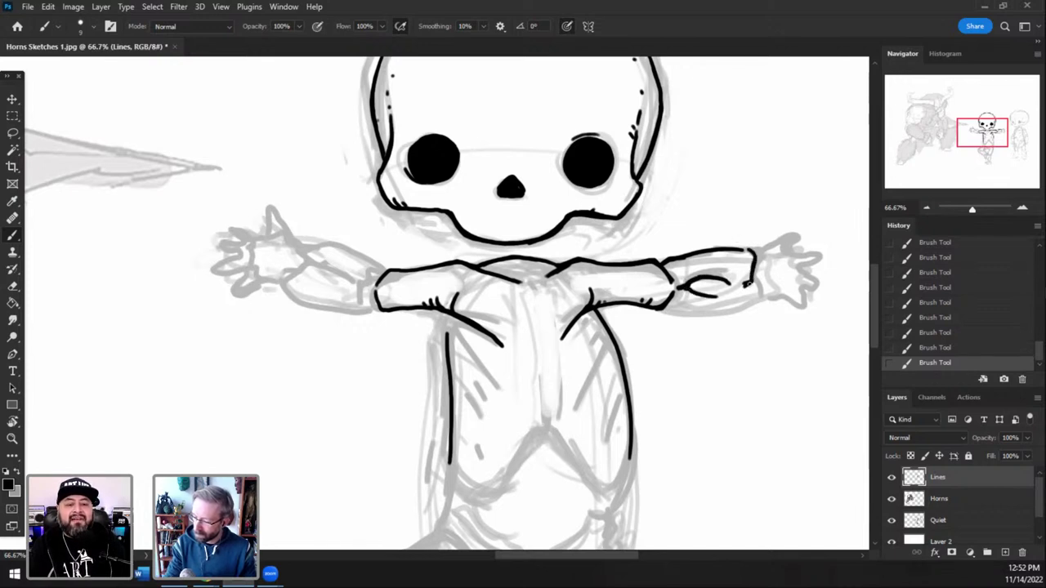
mouse_move(669, 309)
mouse_down()
mouse_move(716, 317)
mouse_move(752, 300)
mouse_move(738, 291)
mouse_up()
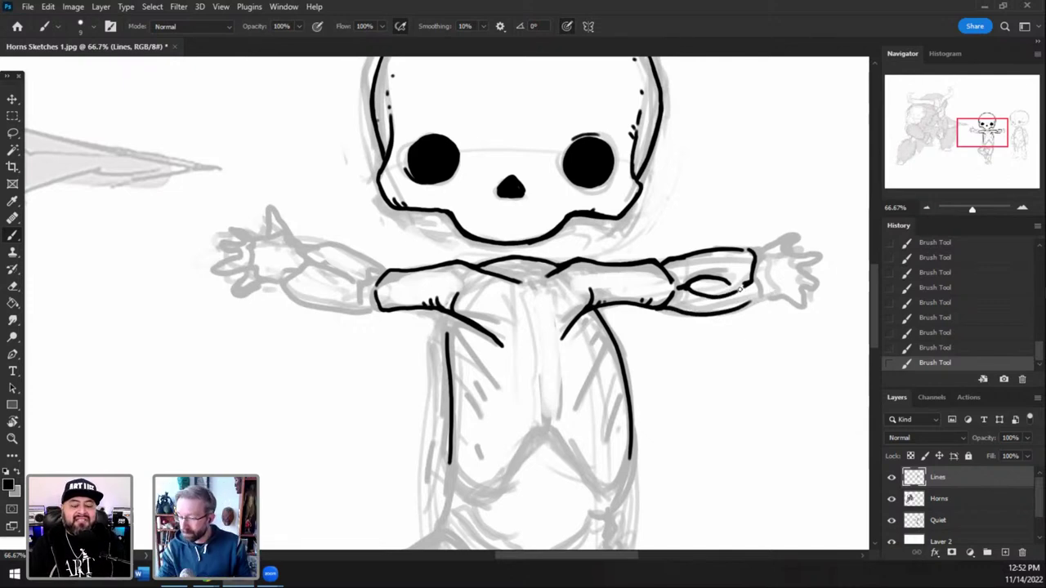
drag(731, 294, 735, 287)
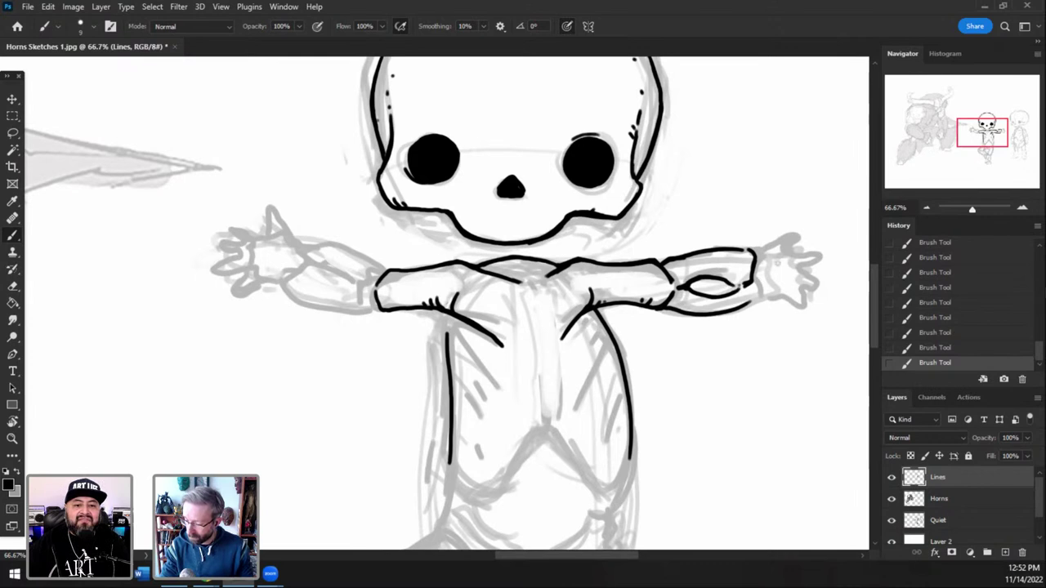
- Ink the right hand's palm outline beyond the wrist and the jointed thumb above it
mouse_move(755, 253)
mouse_down()
mouse_move(787, 266)
mouse_move(776, 300)
mouse_up()
key(ctrl+z)
key(ctrl+z)
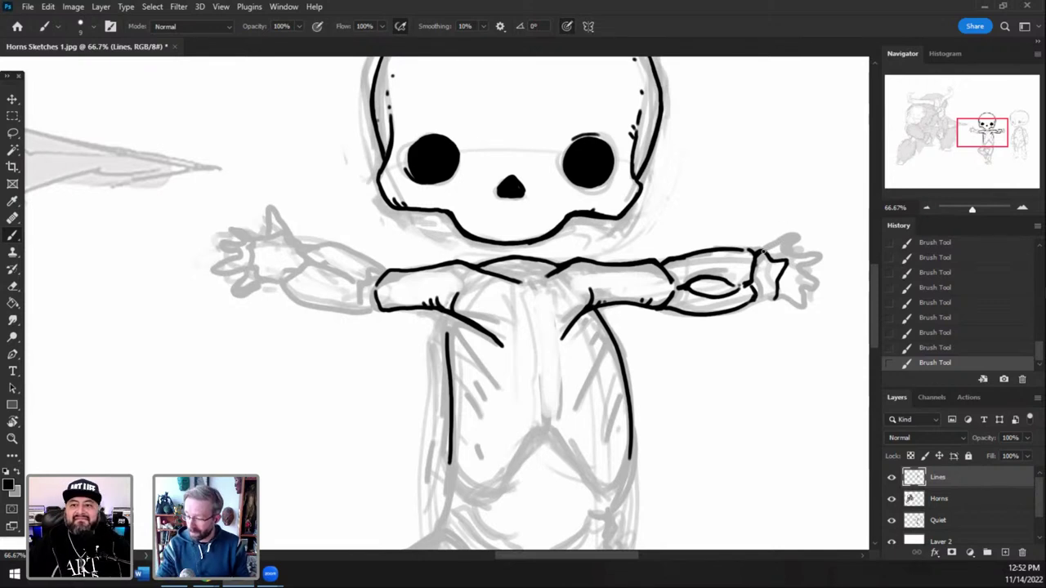
drag(766, 245, 788, 260)
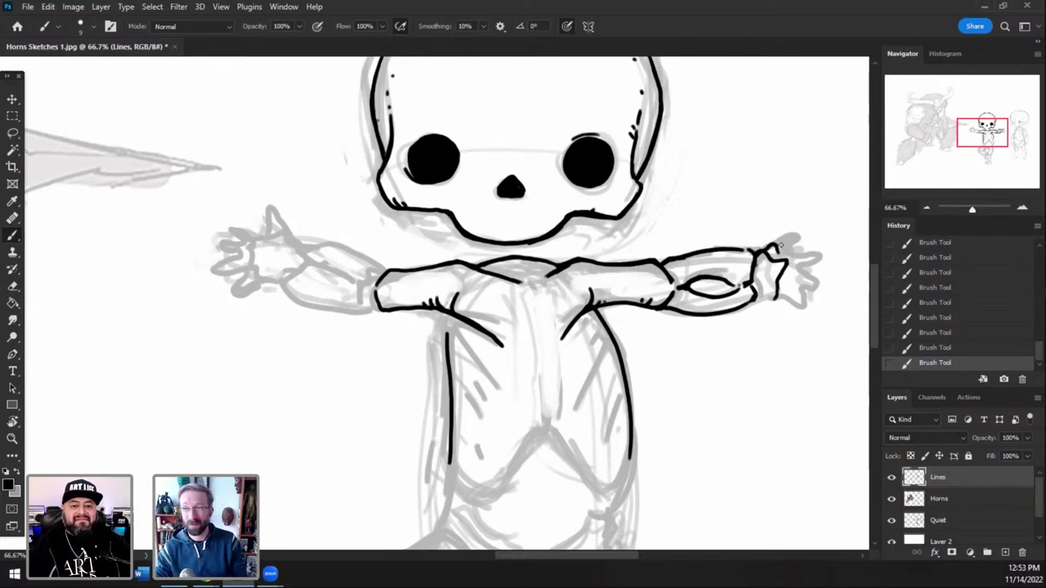
key(ctrl+z)
mouse_move(785, 258)
mouse_down()
mouse_move(783, 245)
mouse_move(765, 250)
mouse_move(796, 228)
mouse_move(776, 242)
mouse_move(785, 268)
mouse_up()
key(ctrl+z)
- Erase the outer and lower edges of the right palm and redraw them with the Brush
click(14, 285)
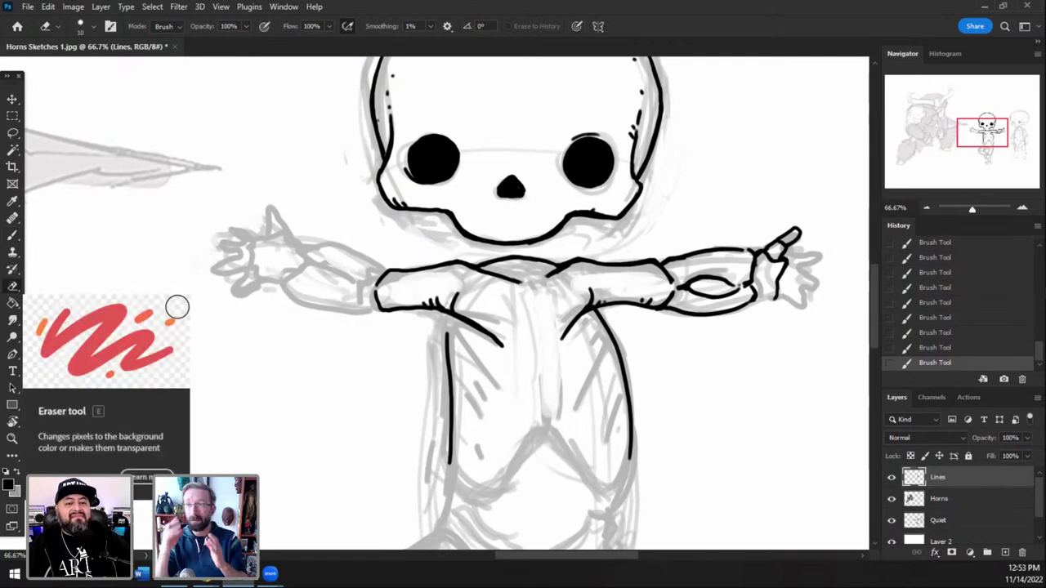
drag(789, 263, 786, 279)
mouse_move(783, 281)
mouse_down()
mouse_move(748, 247)
mouse_move(758, 301)
mouse_up()
key(b)
drag(785, 258, 780, 279)
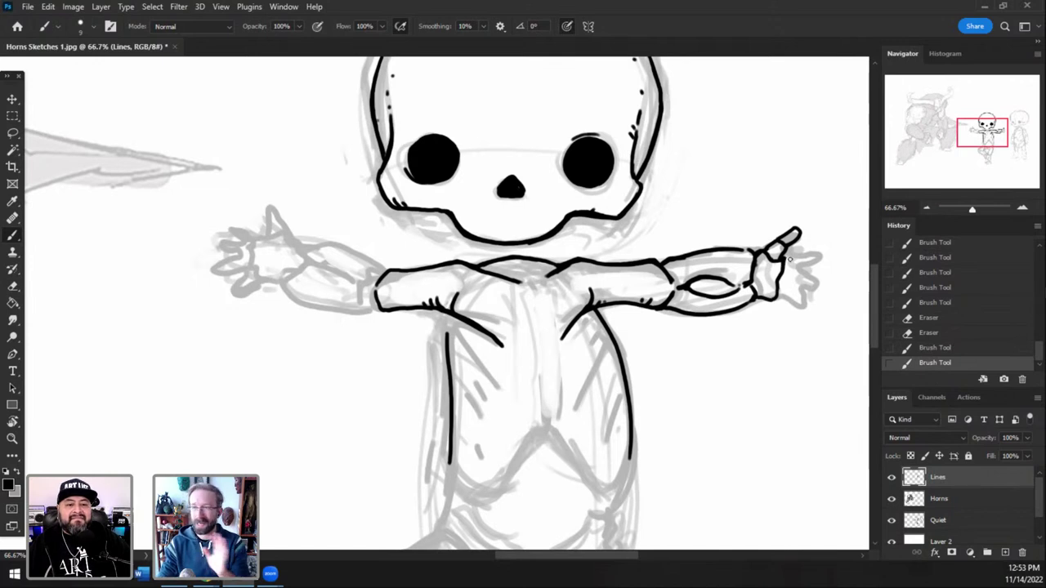
- Ink the upper and middle fingers of the right hand with their joint lines
drag(782, 260, 817, 256)
key(ctrl+z)
key(ctrl+z)
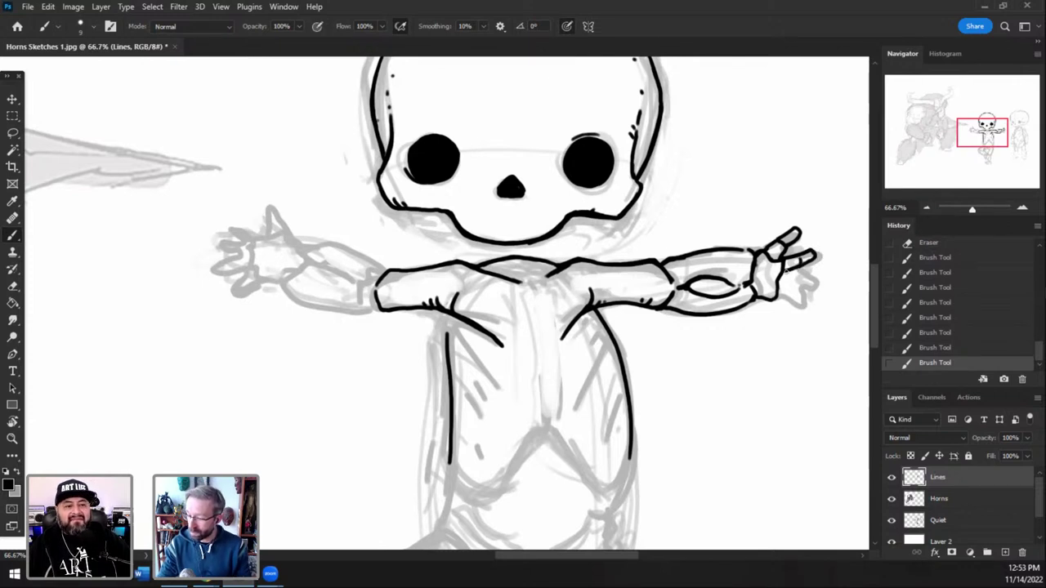
key(ctrl+z)
mouse_move(784, 275)
mouse_down()
mouse_move(816, 277)
mouse_move(803, 271)
mouse_move(814, 279)
mouse_move(778, 285)
mouse_up()
key(ctrl+z)
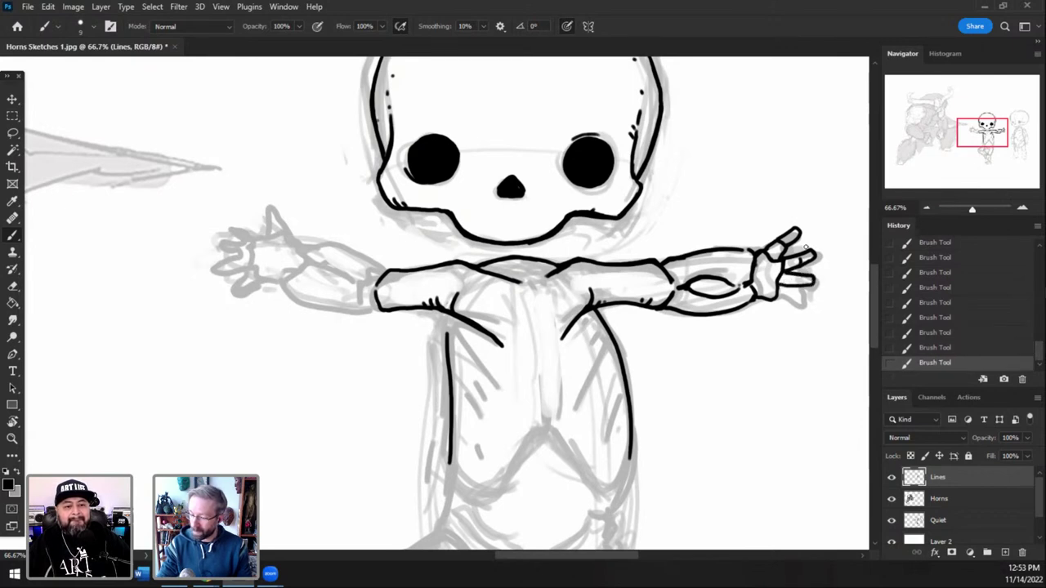
- Erase part of the right palm's edge, and ink the lowest finger and the bone lines across the palm
key(e)
mouse_move(776, 278)
mouse_down()
mouse_move(776, 288)
mouse_move(778, 275)
mouse_up()
click(14, 235)
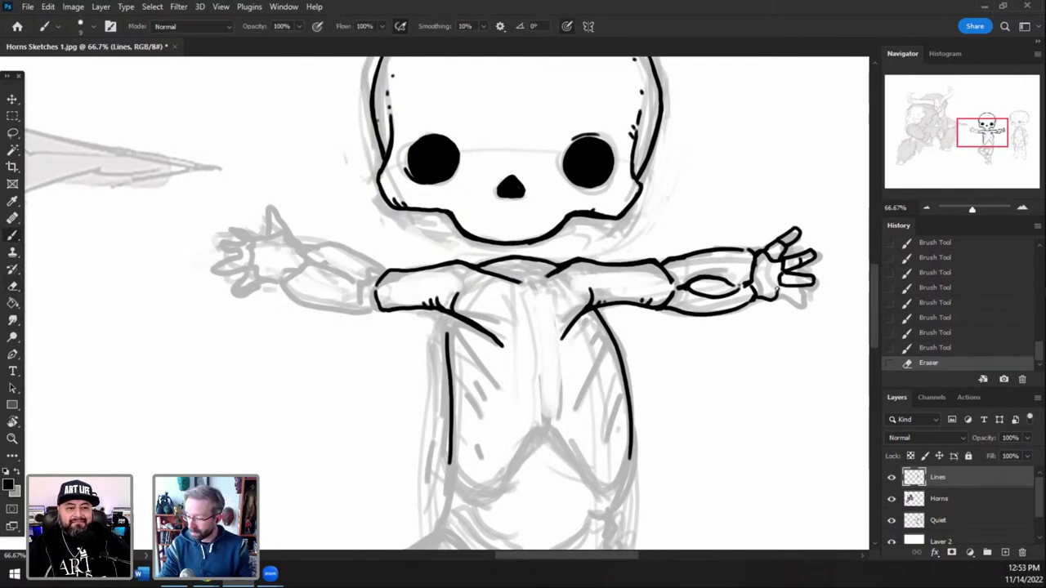
mouse_move(777, 297)
mouse_down()
mouse_move(799, 309)
mouse_move(786, 302)
mouse_move(801, 264)
mouse_up()
key(ctrl+z)
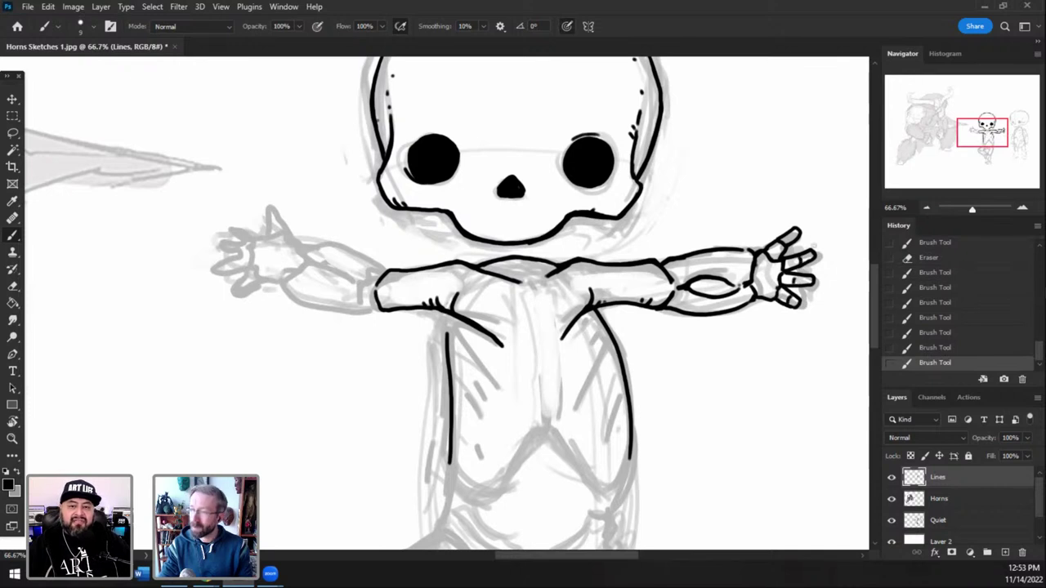
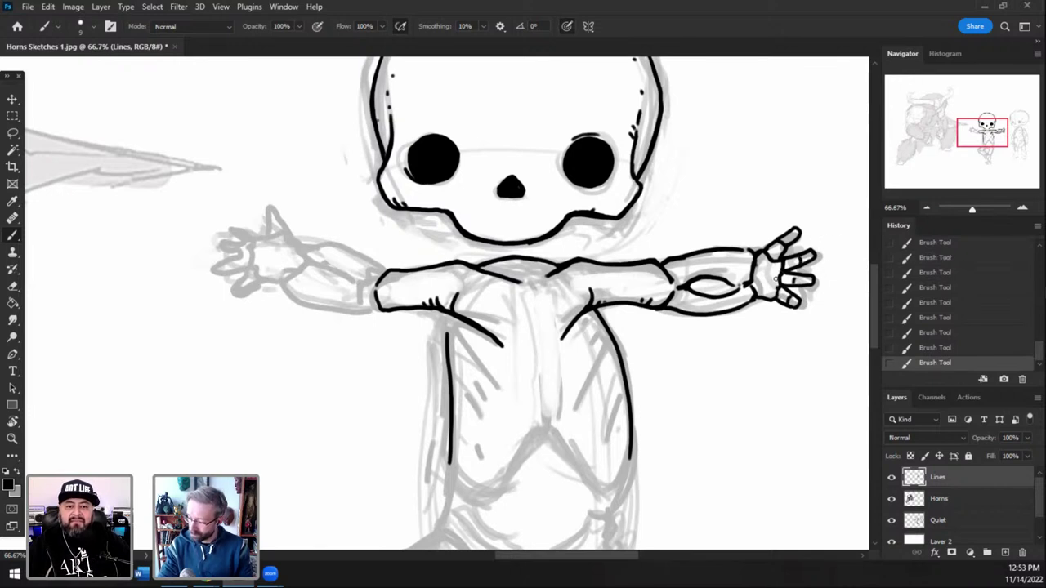
key(ctrl+z)
drag(781, 261, 755, 273)
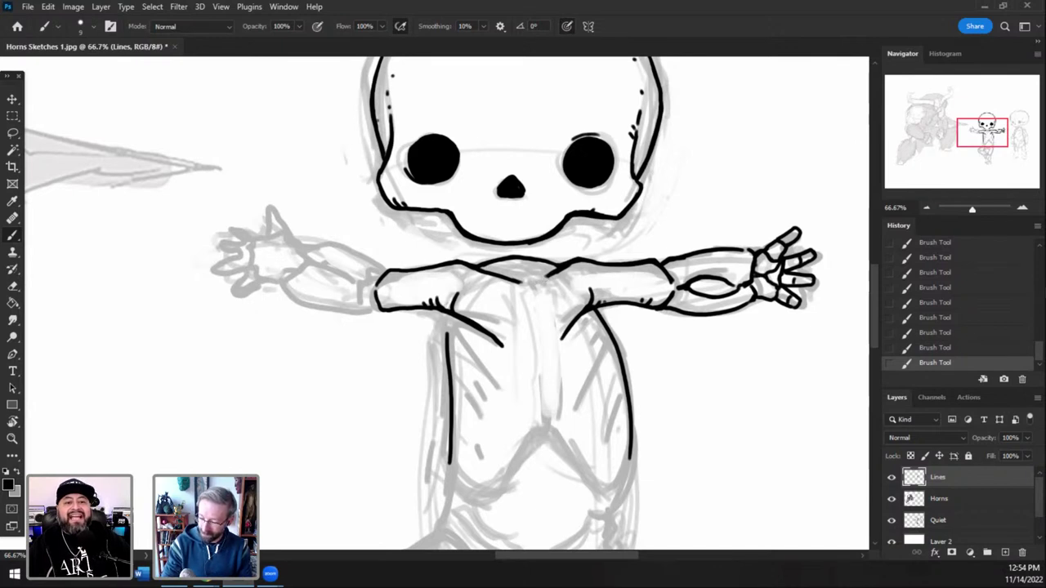
- Trim the inner end of the right collarbone line with the Eraser
click(18, 285)
drag(543, 284, 573, 265)
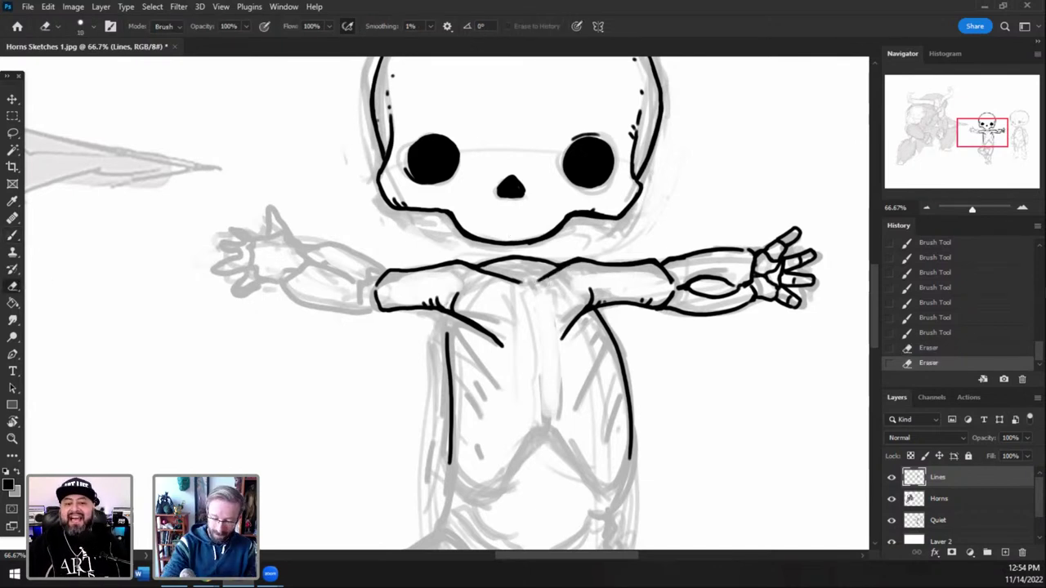
key(b)
- Ink the left forearm's outline: the upper and lower lines from the elbow and the closing edge at the wrist
drag(983, 139, 979, 136)
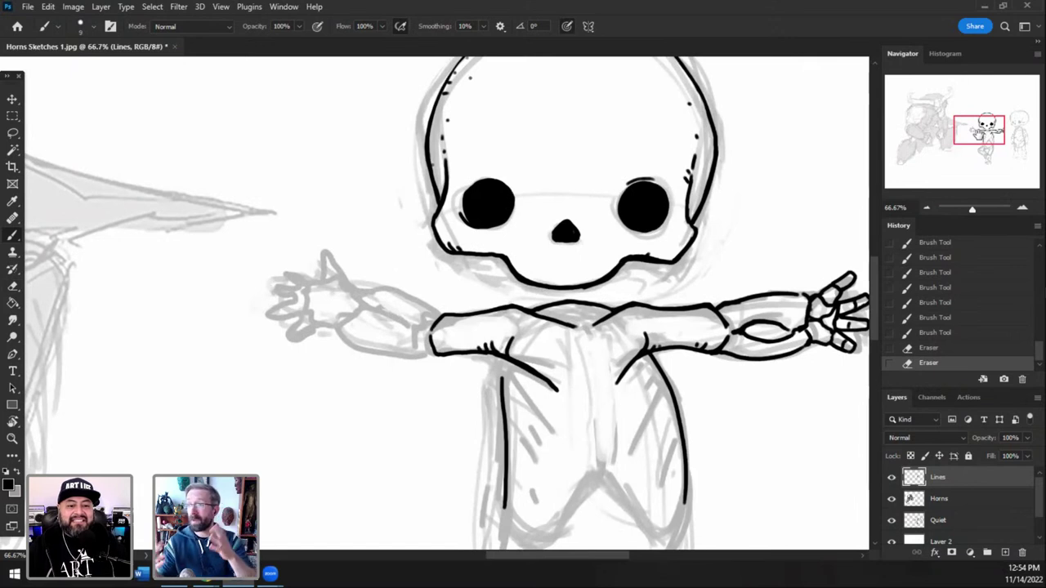
drag(433, 353, 413, 356)
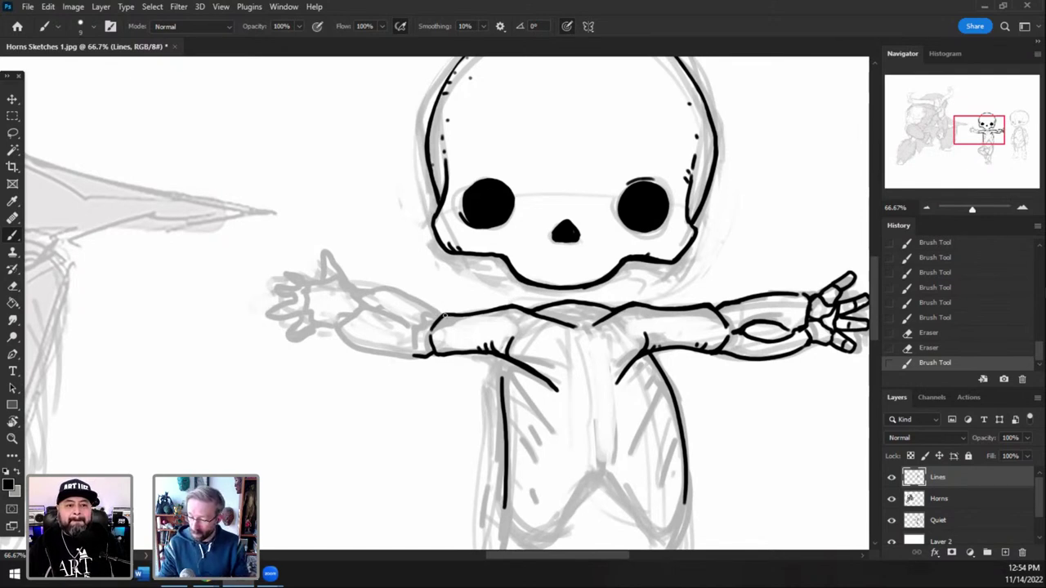
drag(441, 315, 361, 289)
key(ctrl+z)
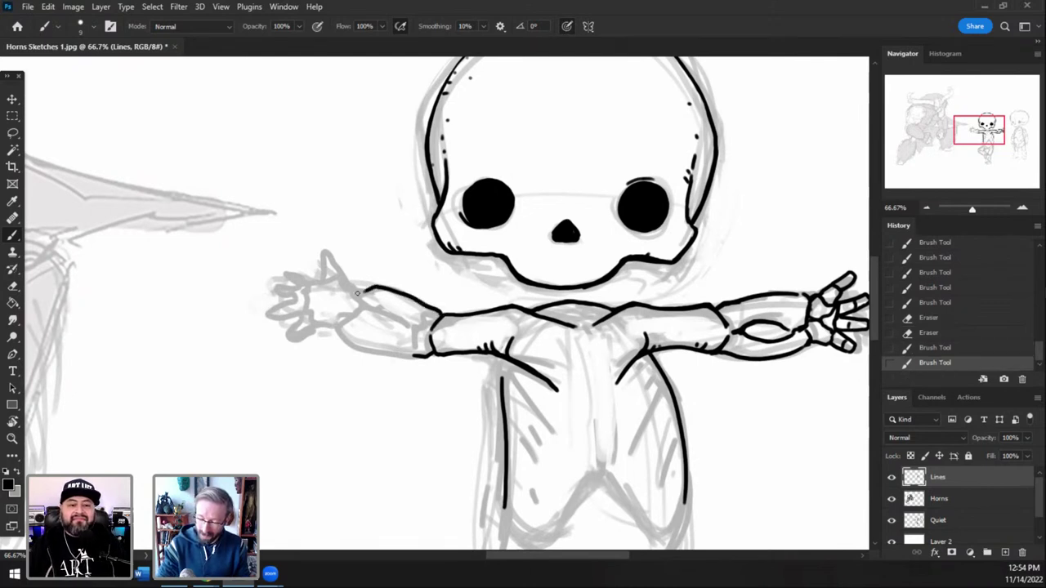
mouse_move(415, 357)
mouse_down()
mouse_move(346, 340)
mouse_move(371, 353)
mouse_move(344, 333)
mouse_move(363, 350)
mouse_move(422, 358)
mouse_up()
key(ctrl+z)
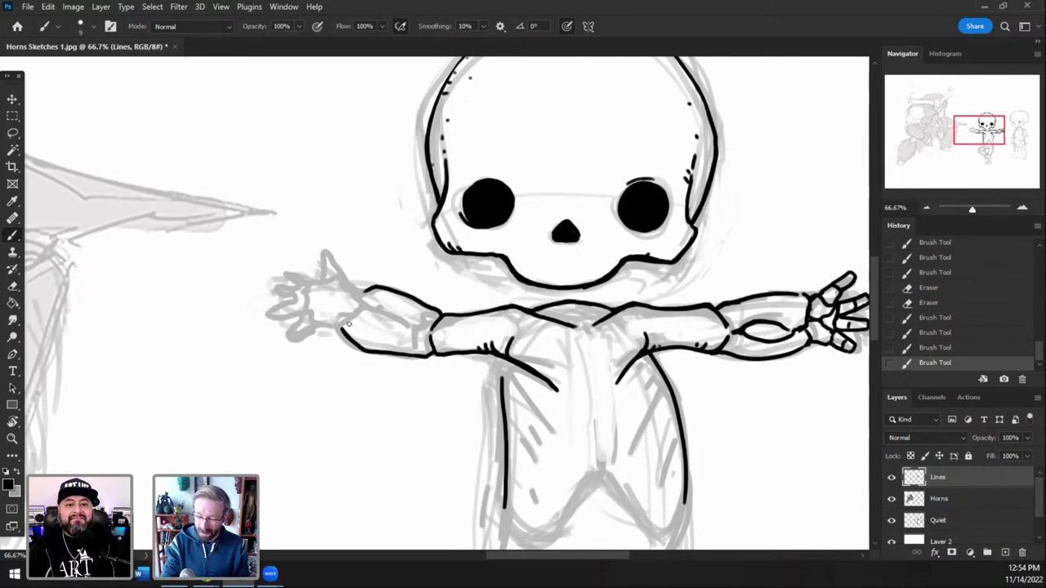
drag(343, 327, 368, 289)
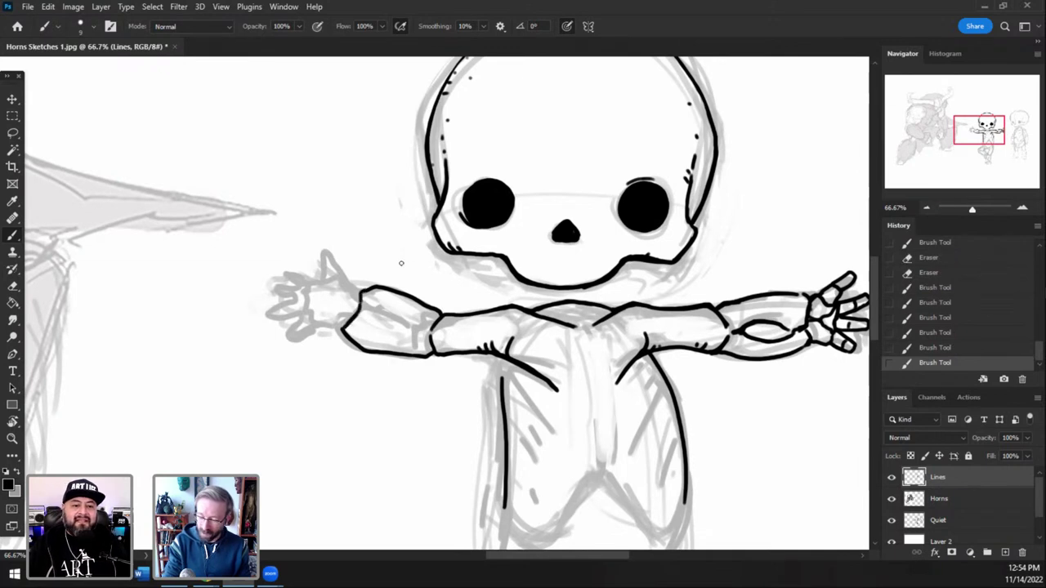
- Ink the oval gap between the two bones of the left forearm, correcting its elbow end with the Eraser
mouse_move(417, 323)
mouse_down()
mouse_move(416, 335)
mouse_move(358, 313)
mouse_up()
key(ctrl+z)
key(e)
mouse_move(422, 321)
mouse_down()
mouse_move(400, 317)
mouse_move(418, 335)
mouse_move(359, 314)
mouse_move(380, 333)
mouse_move(417, 337)
mouse_up()
key(b)
key(ctrl+z)
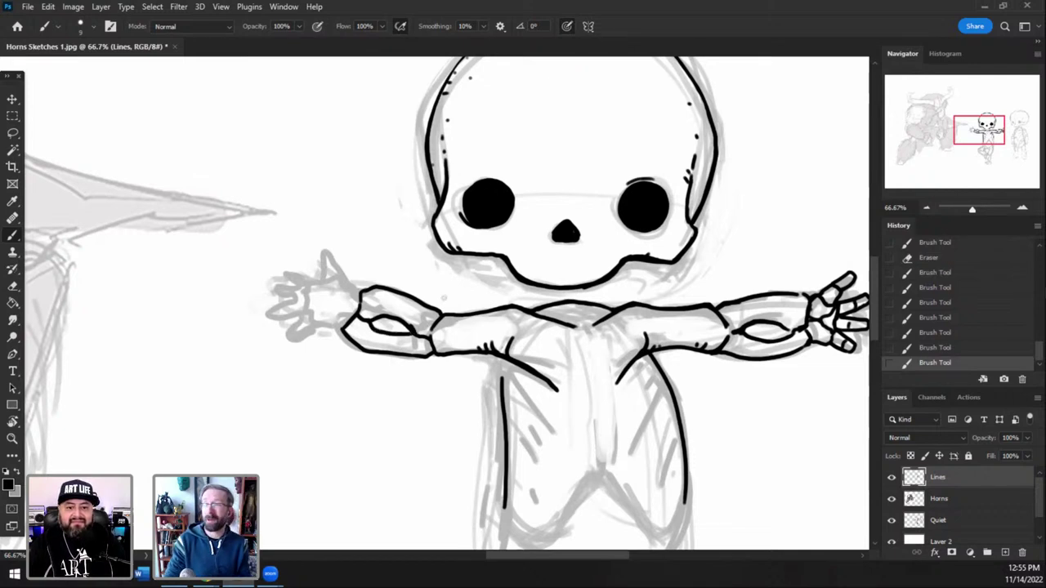
- Add shading ticks above the left forearm's gap and thicken the undersides of the left forearm and upper arm
mouse_move(413, 309)
mouse_down()
mouse_move(410, 327)
mouse_move(397, 320)
mouse_up()
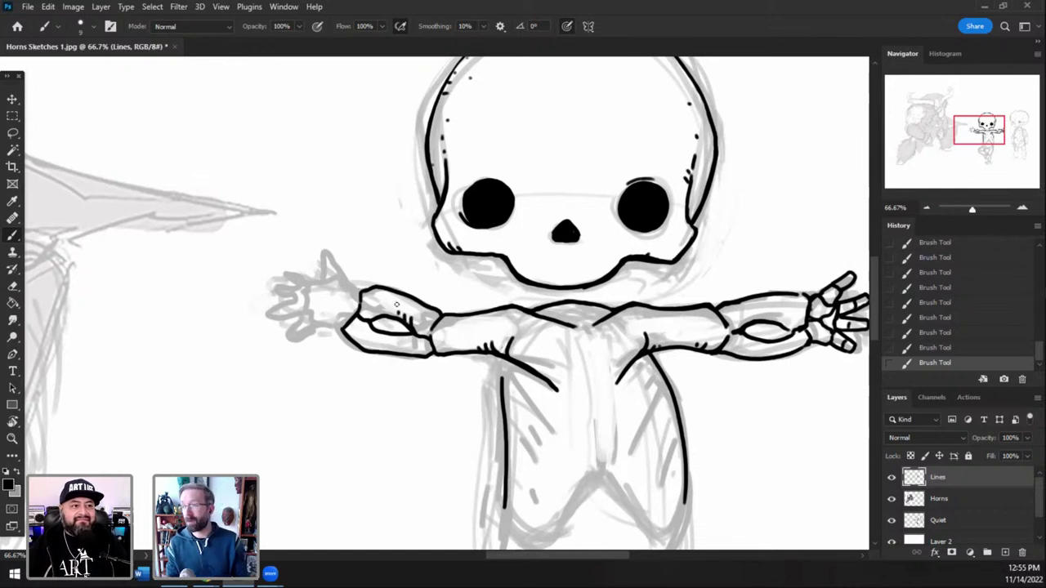
mouse_move(350, 342)
mouse_down()
mouse_move(368, 353)
mouse_move(433, 355)
mouse_up()
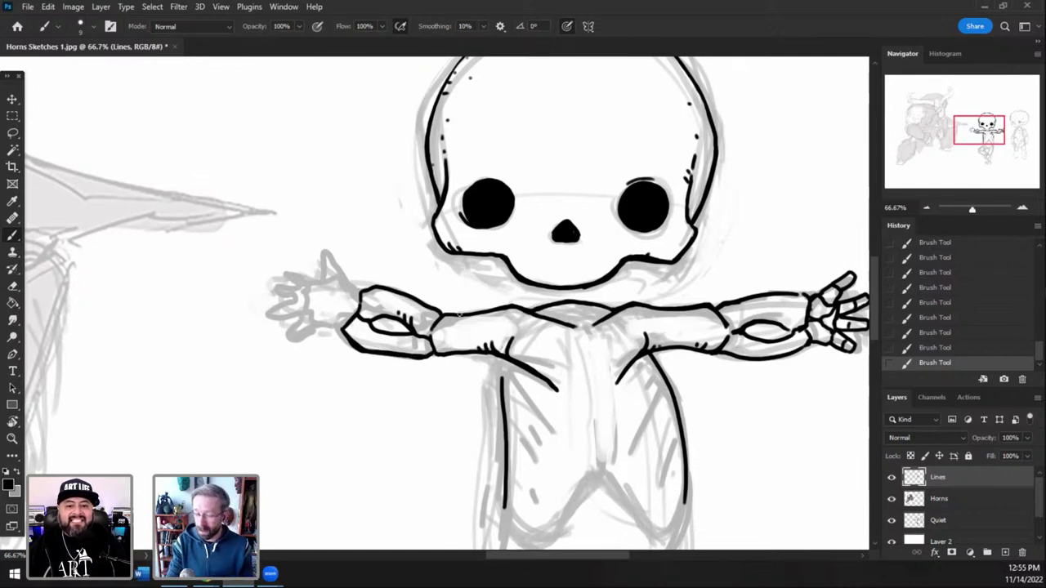
mouse_move(438, 355)
mouse_down()
mouse_move(507, 360)
mouse_move(487, 357)
mouse_up()
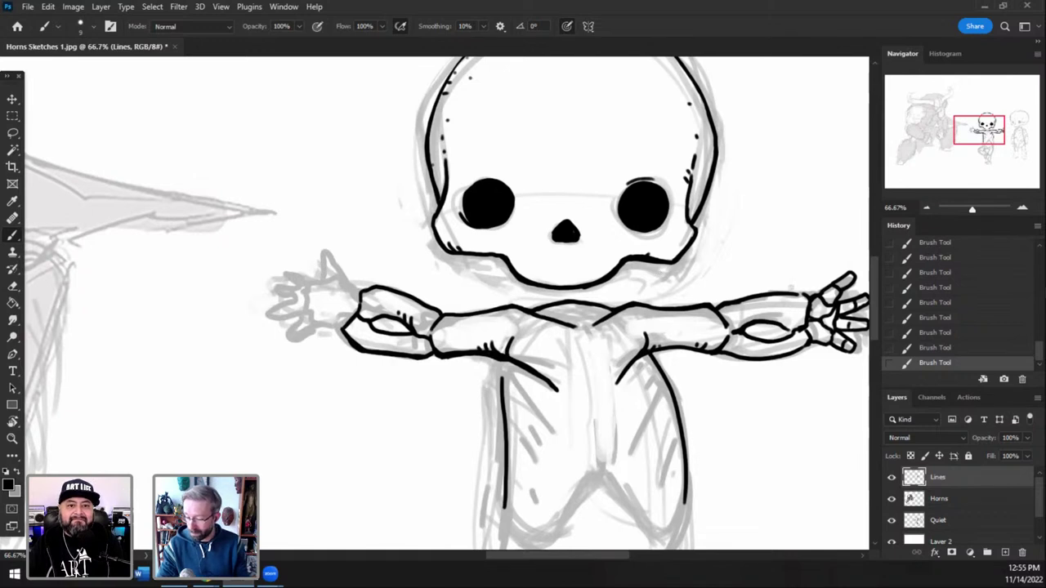
scroll(621, 239, down, 2)
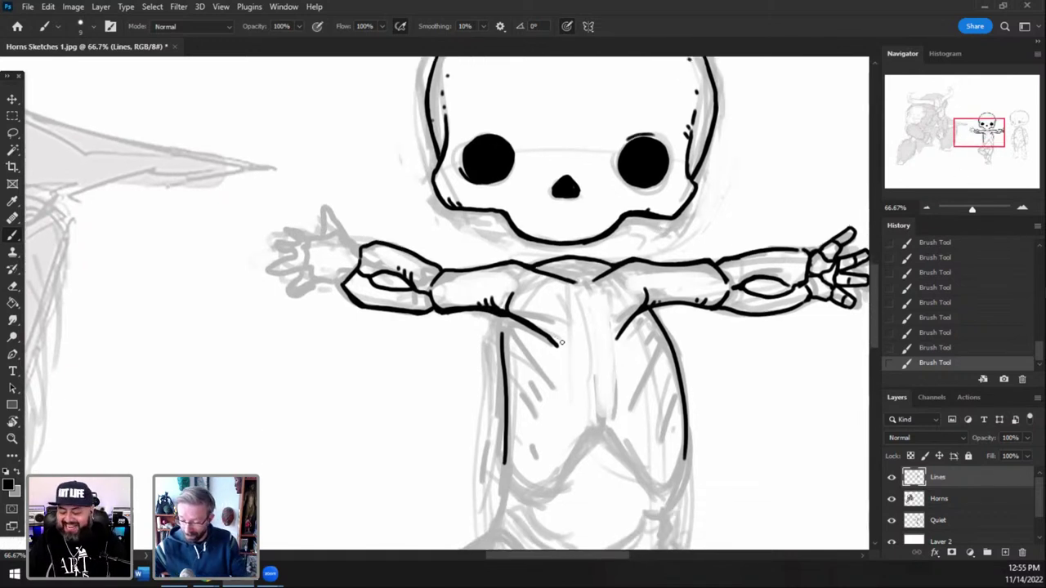
- Thicken the inner ends of the two chest lines that run down from the armpits
mouse_move(561, 344)
mouse_down()
mouse_move(541, 329)
mouse_move(553, 340)
mouse_up()
key(ctrl+z)
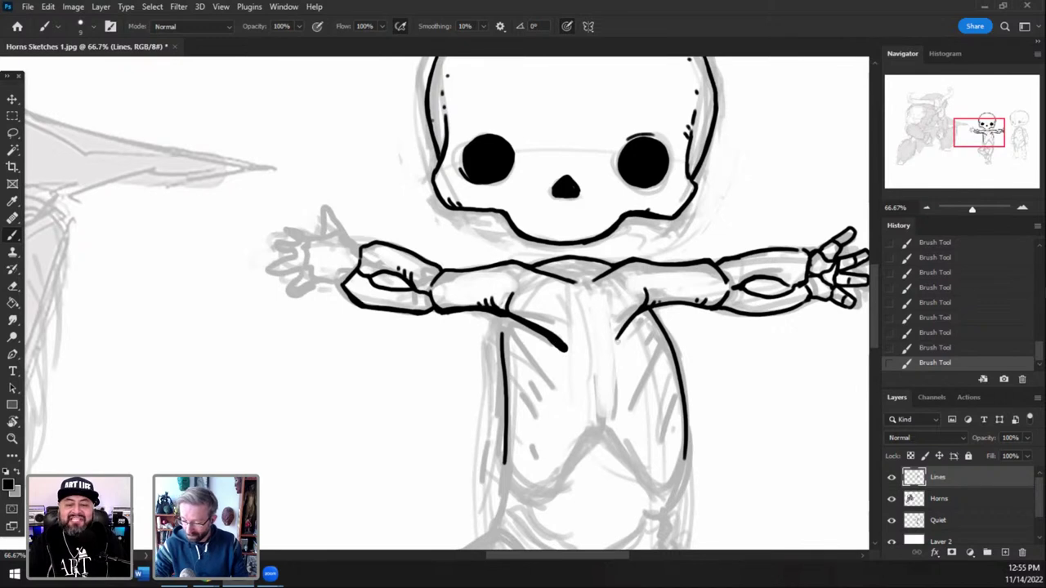
drag(619, 345, 625, 328)
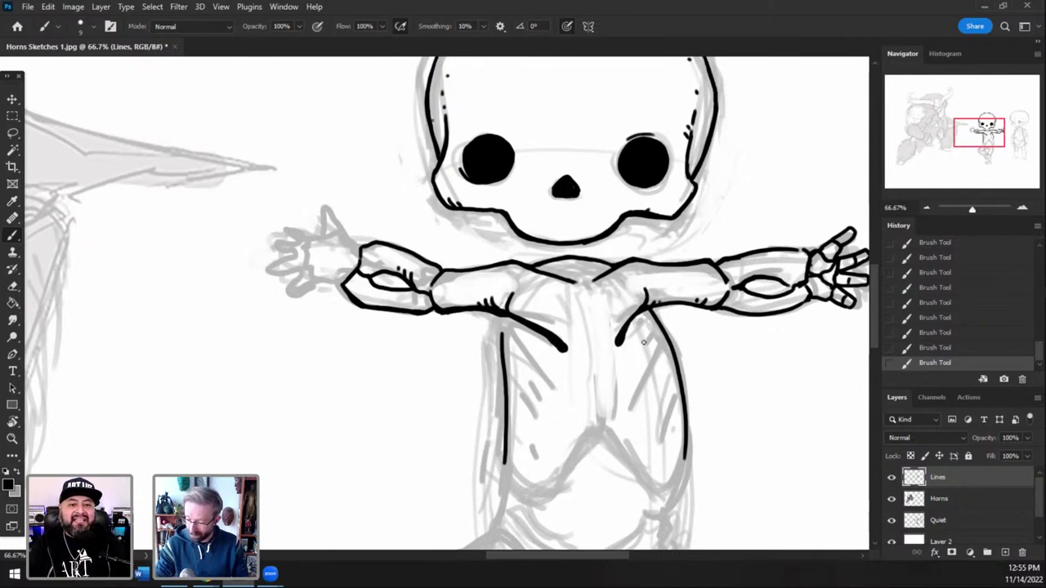
- Ink four slanted rib lines inside the ribcage, two on each side
drag(650, 330, 635, 384)
key(ctrl+z)
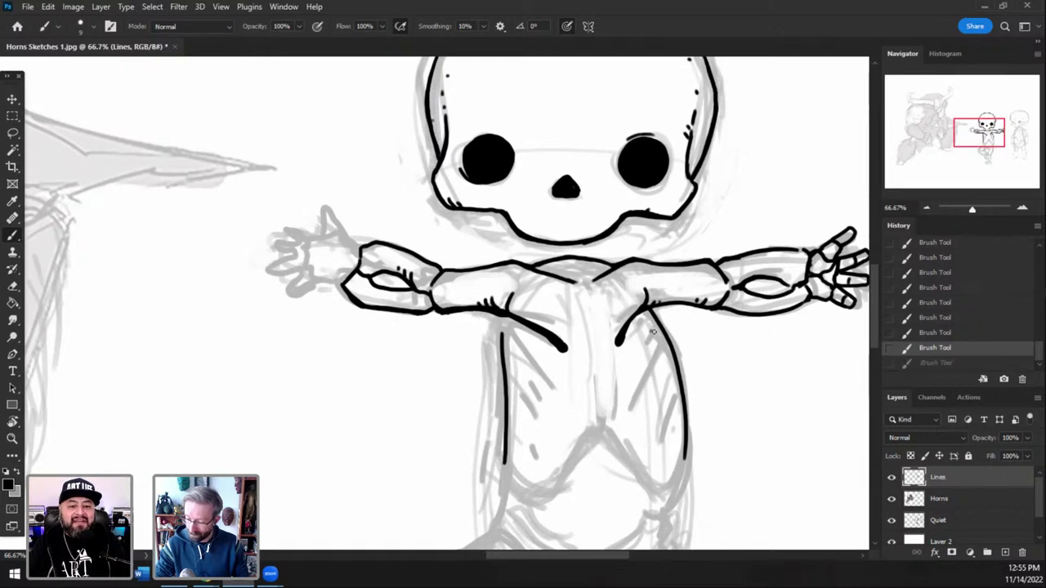
drag(653, 327, 632, 393)
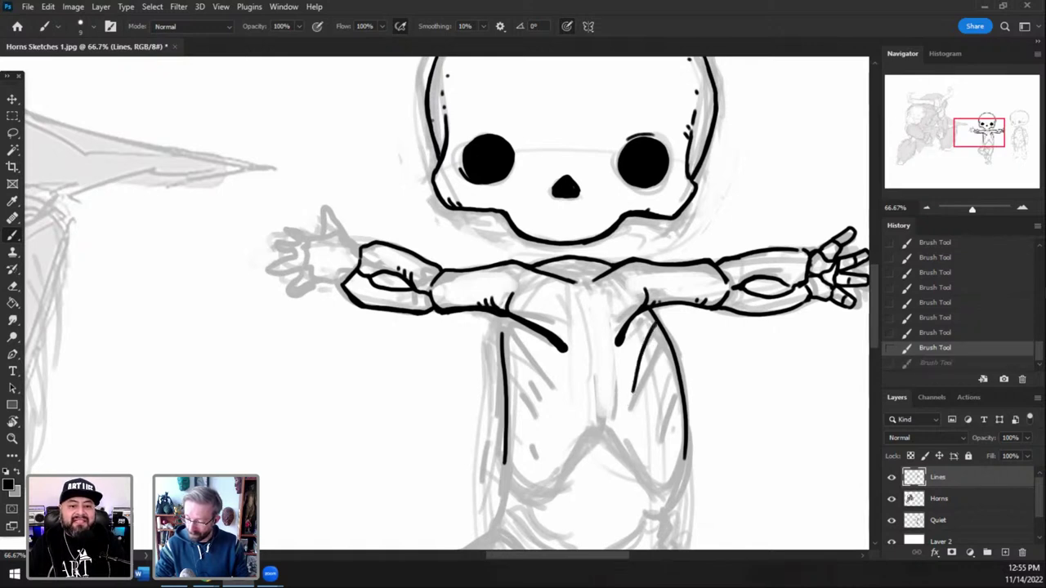
drag(512, 332, 562, 402)
drag(507, 356, 541, 440)
drag(672, 374, 652, 436)
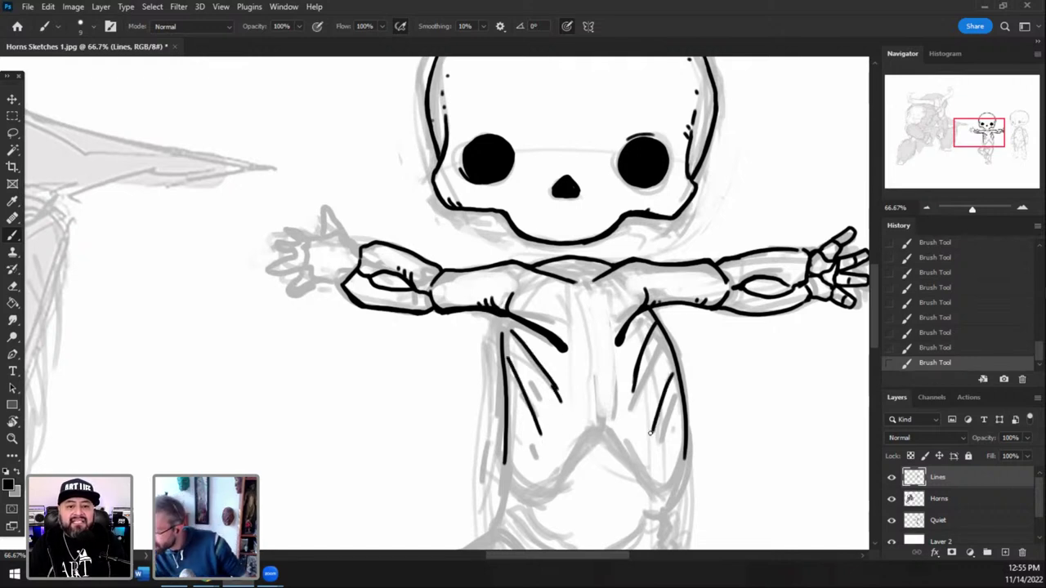
- Ink the arch at the ribcage's lower edge: a short flat top with a slanted line descending on each side
mouse_move(594, 425)
mouse_down()
mouse_move(616, 426)
mouse_move(652, 489)
mouse_up()
key(ctrl+z)
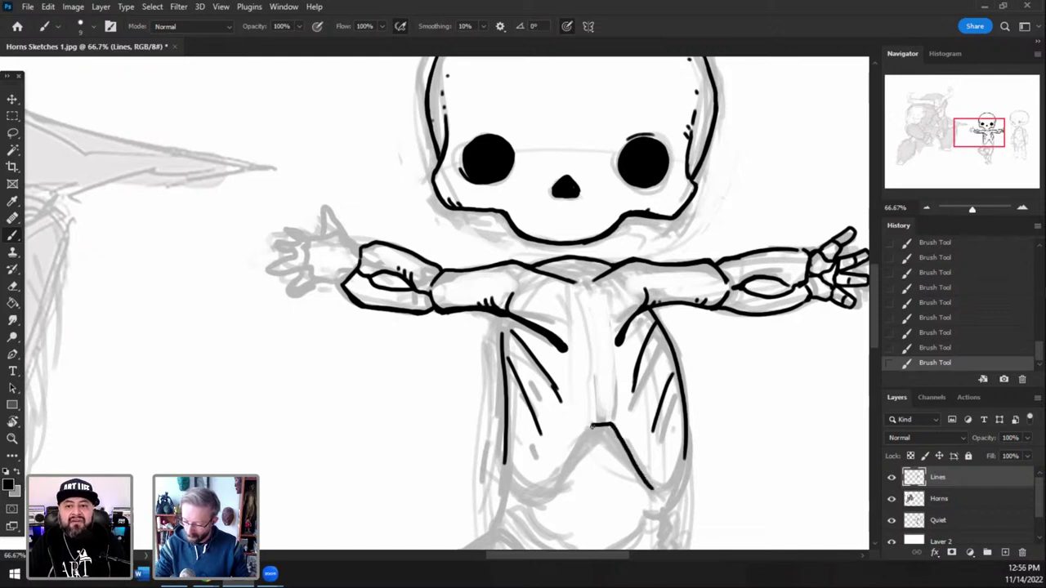
drag(594, 425, 562, 489)
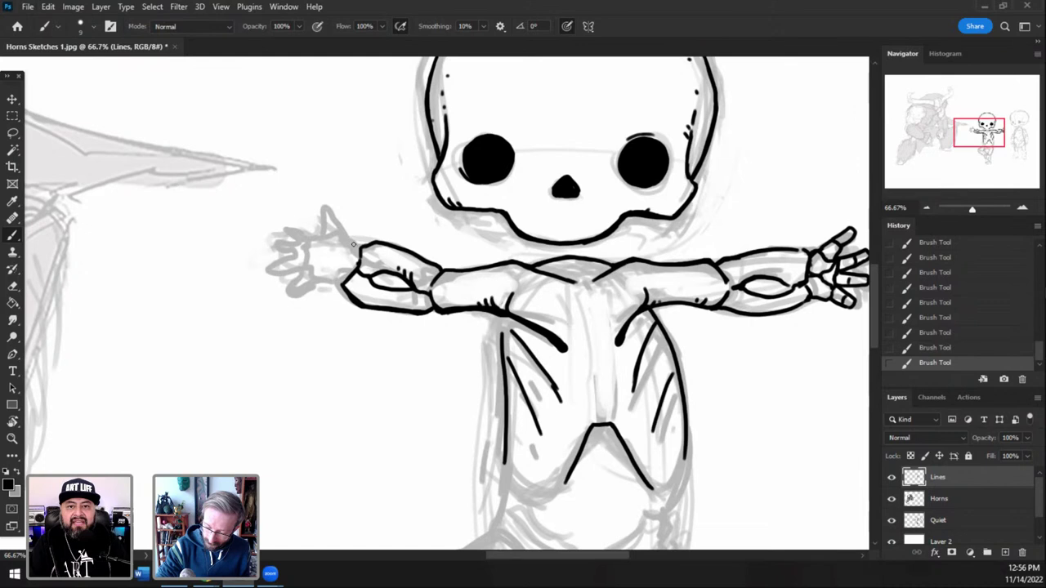
- Ink a short thumb-base line at the left wrist and shift the sketched left hand on the Quiet layer closer to the forearm
drag(358, 247, 341, 233)
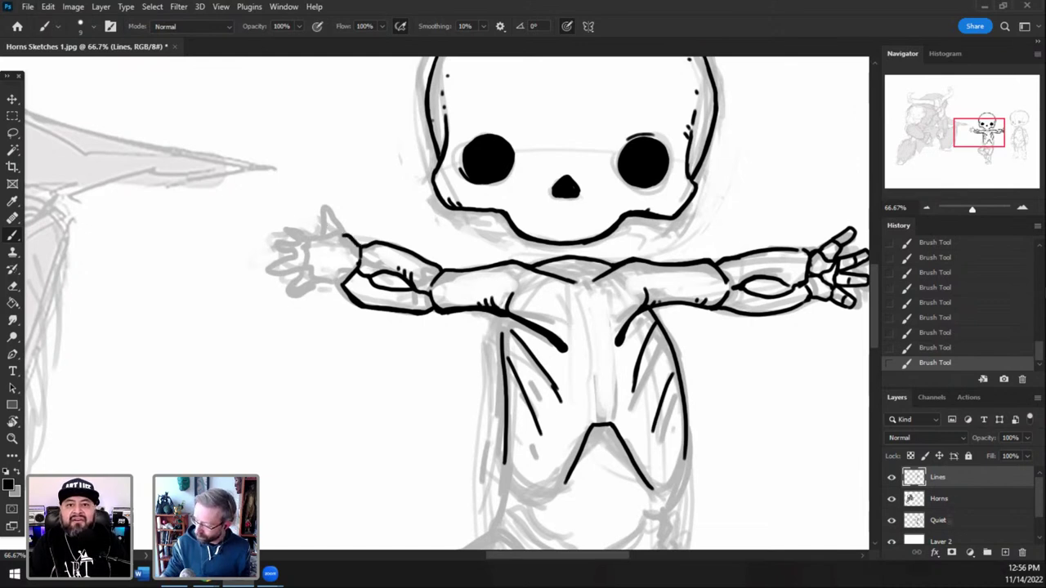
key(alt+bracketleft)
key(alt+bracketleft)
key(l)
mouse_move(321, 185)
mouse_down()
mouse_move(353, 232)
mouse_move(335, 300)
mouse_move(246, 268)
mouse_move(317, 183)
mouse_up()
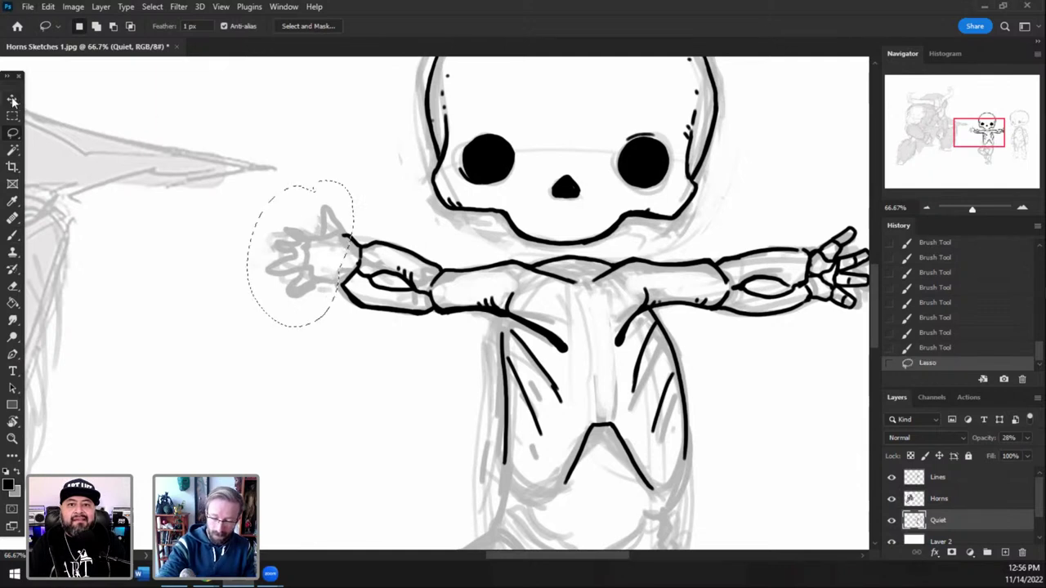
click(12, 100)
key(Down)
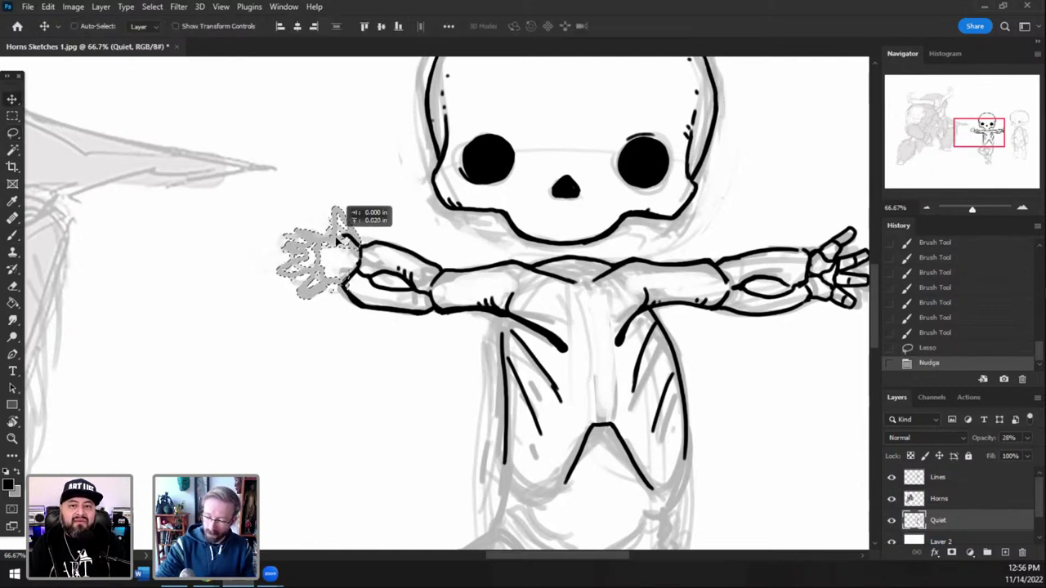
click(152, 6)
click(164, 34)
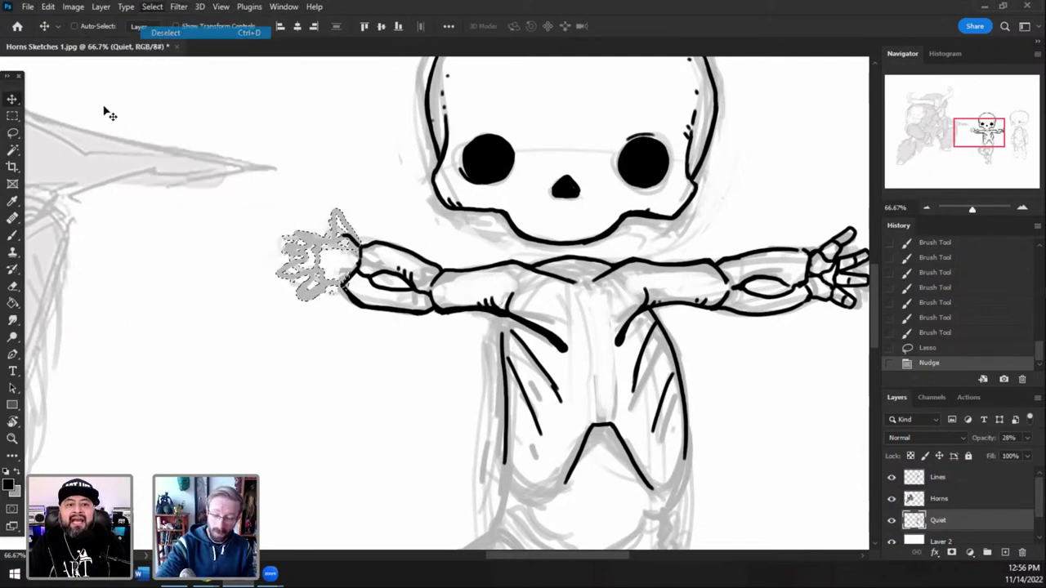
- Erase the excess thumb-base line at the left wrist on the Lines layer
click(13, 286)
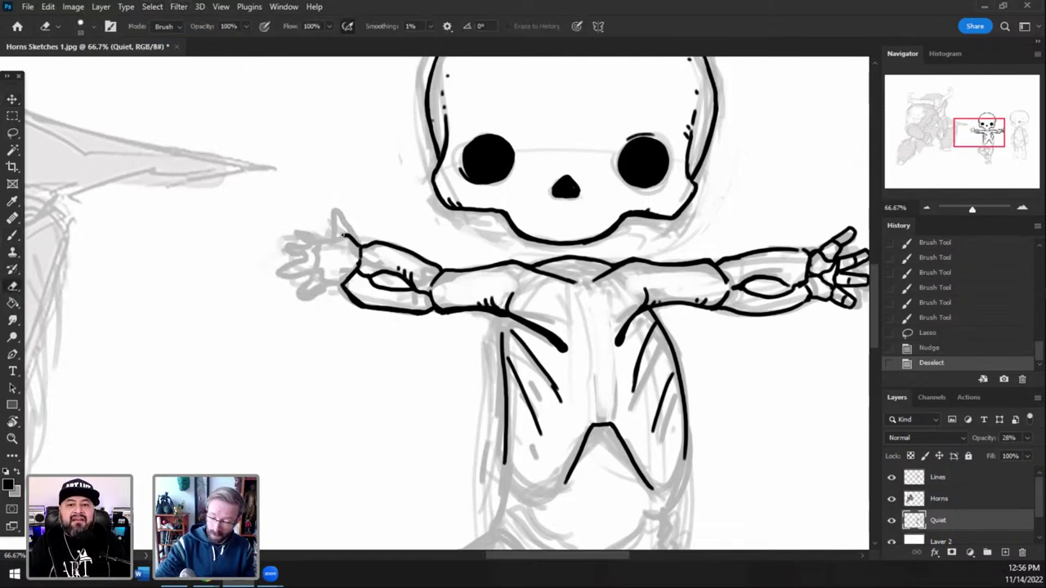
drag(344, 235, 346, 237)
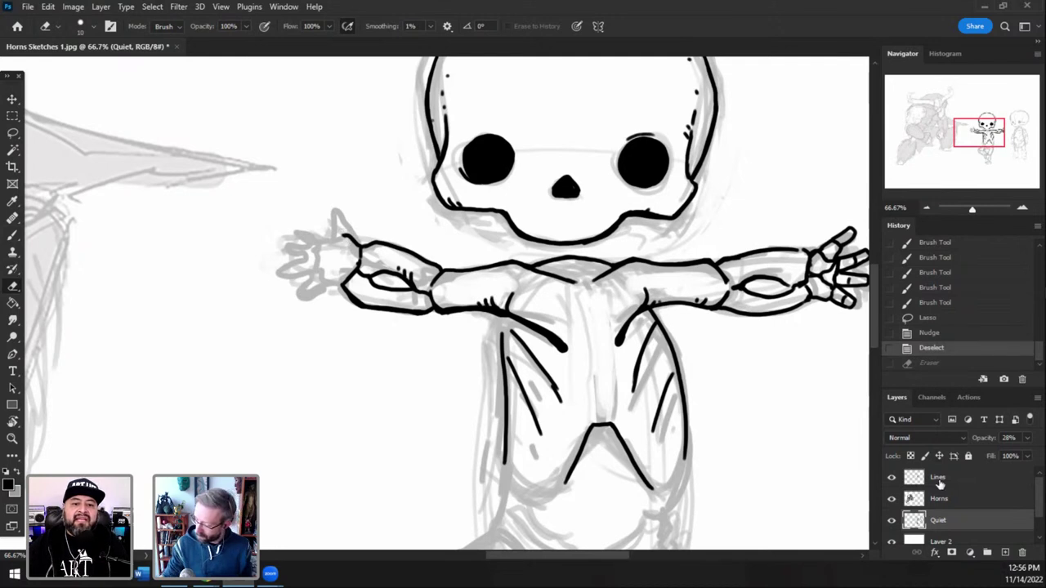
click(939, 480)
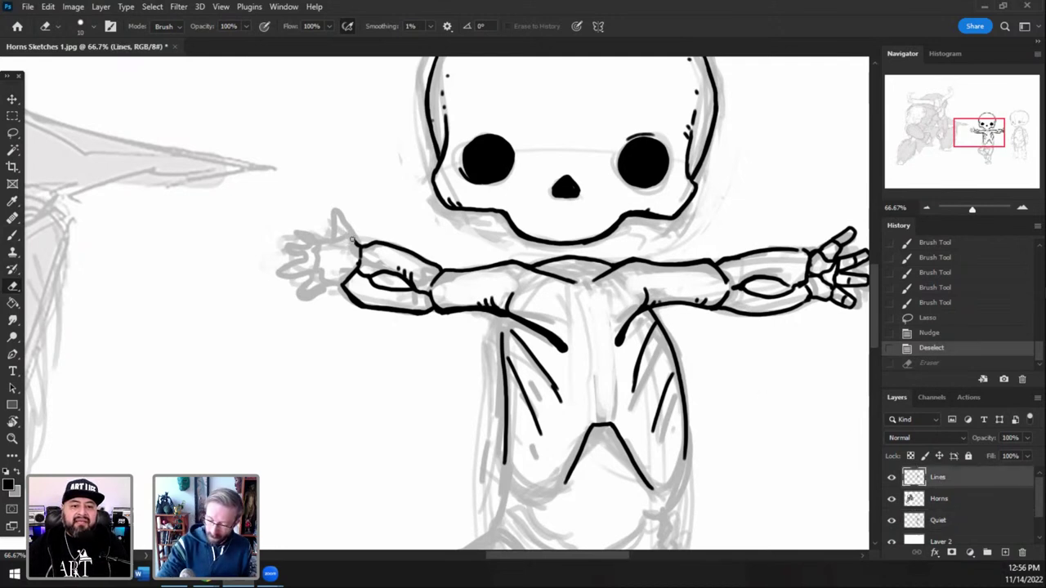
key(ctrl+shift+z)
- Ink the left hand's thumb, palm bones and fingers, and add shading ticks along the underside of the left upper arm
key(b)
mouse_move(358, 267)
mouse_down()
mouse_move(339, 240)
mouse_move(362, 239)
mouse_move(359, 217)
mouse_move(338, 225)
mouse_move(356, 237)
mouse_move(337, 209)
mouse_move(338, 229)
mouse_up()
key(ctrl+z)
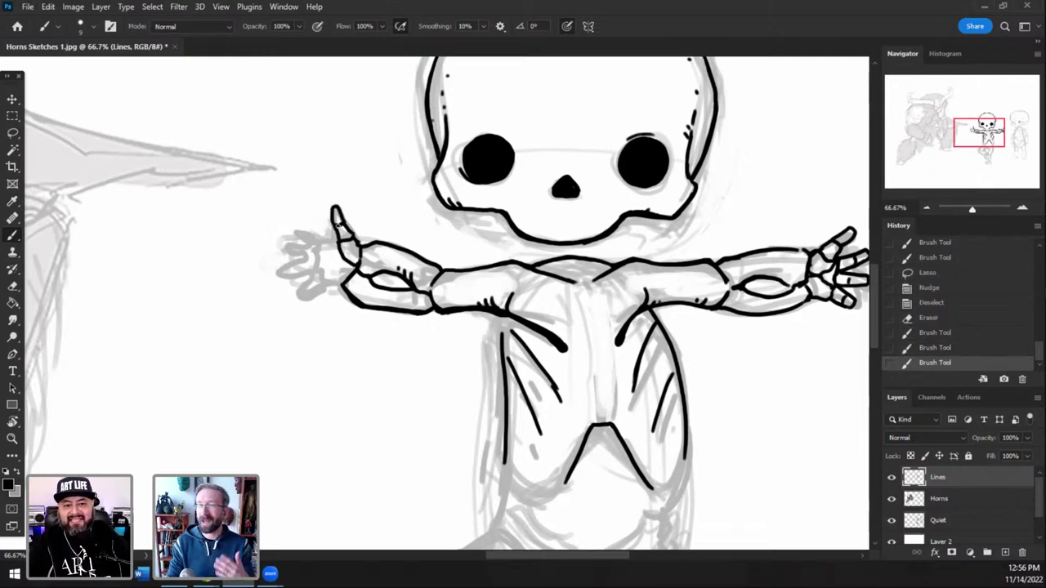
mouse_move(344, 283)
mouse_down()
mouse_move(324, 267)
mouse_move(338, 243)
mouse_move(328, 285)
mouse_move(322, 257)
mouse_move(310, 294)
mouse_move(324, 268)
mouse_move(292, 273)
mouse_move(328, 255)
mouse_move(294, 266)
mouse_move(329, 254)
mouse_move(304, 232)
mouse_move(327, 258)
mouse_up()
key(ctrl+z)
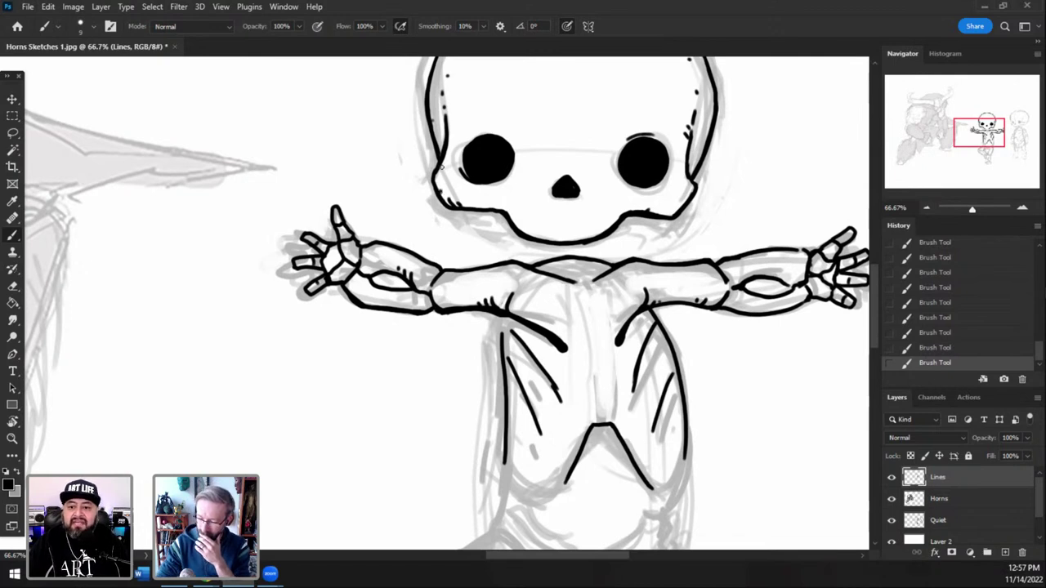
drag(441, 303, 472, 299)
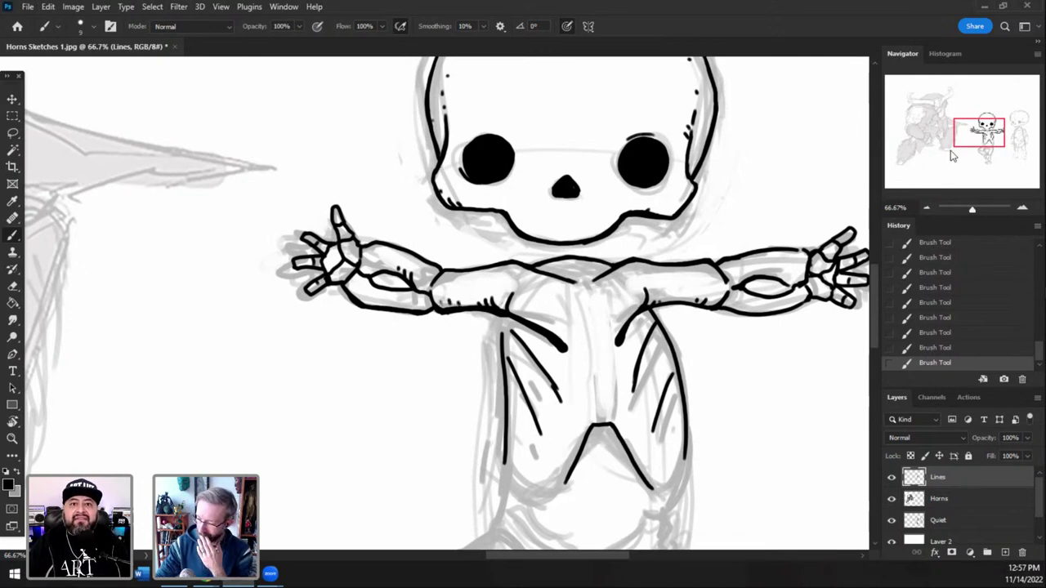
- Lasso the ribcage lines on the Lines layer and open the selection in the Liquify filter
drag(975, 138, 980, 139)
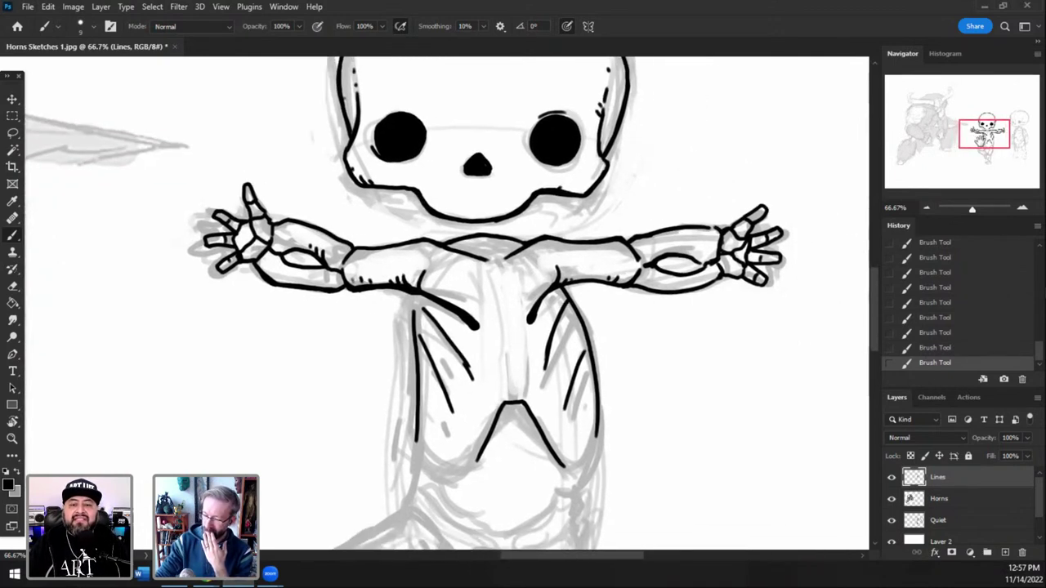
click(16, 133)
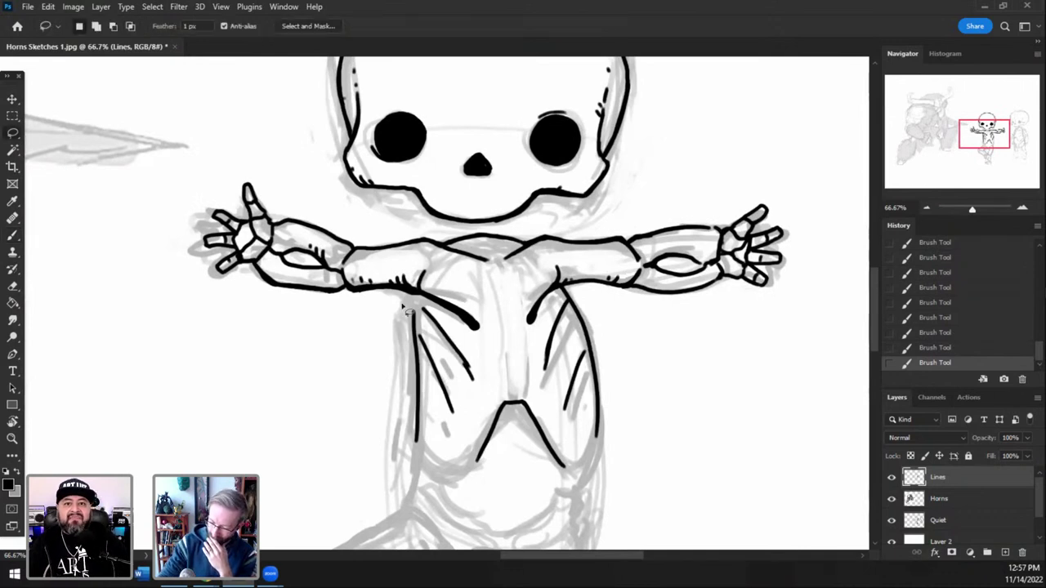
mouse_move(412, 301)
mouse_down()
mouse_move(428, 257)
mouse_move(498, 280)
mouse_move(570, 267)
mouse_up()
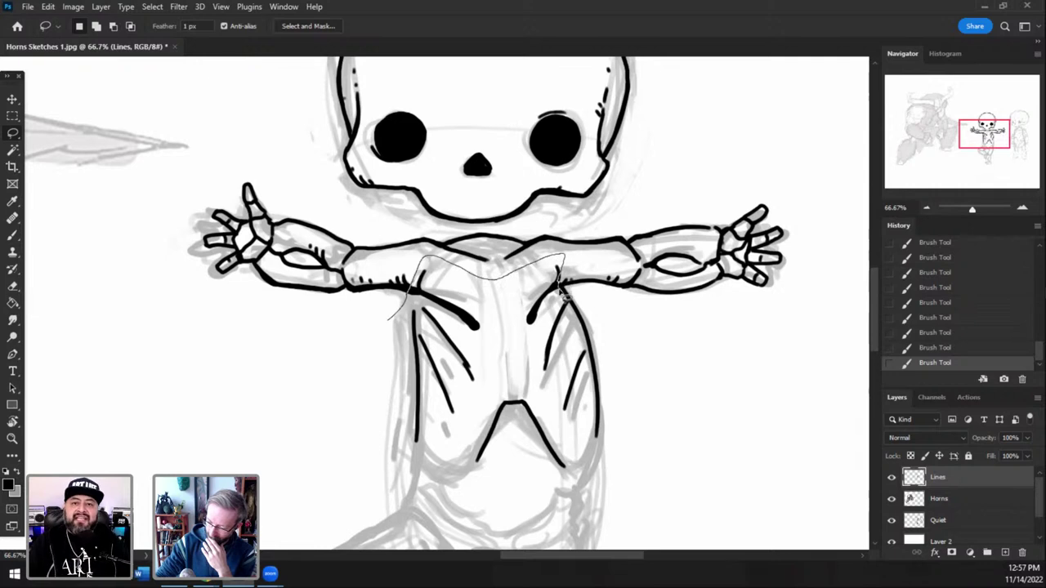
mouse_move(594, 363)
mouse_down()
mouse_move(577, 458)
mouse_move(491, 415)
mouse_move(377, 426)
mouse_move(391, 319)
mouse_up()
click(178, 7)
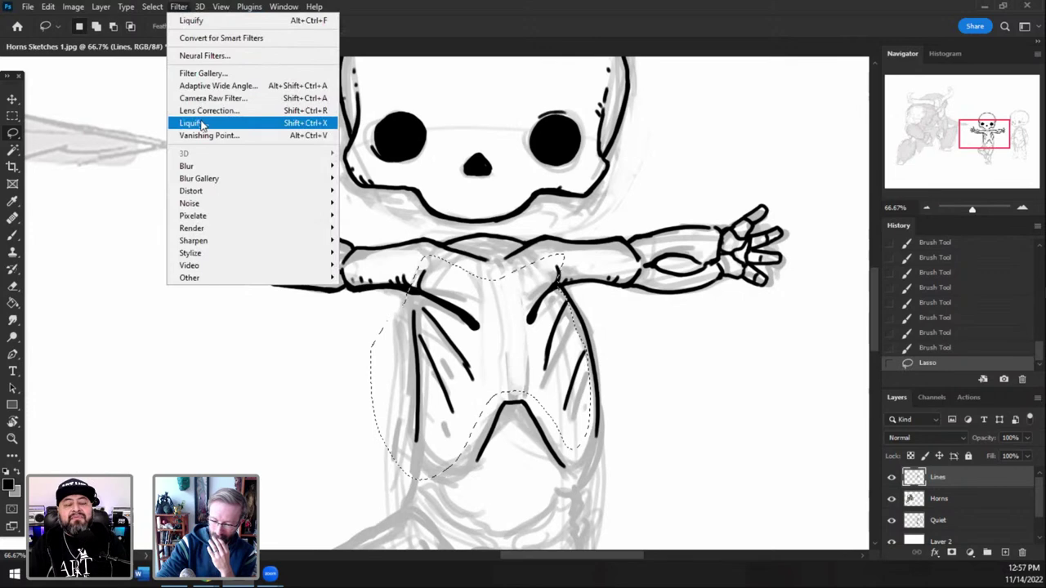
click(202, 124)
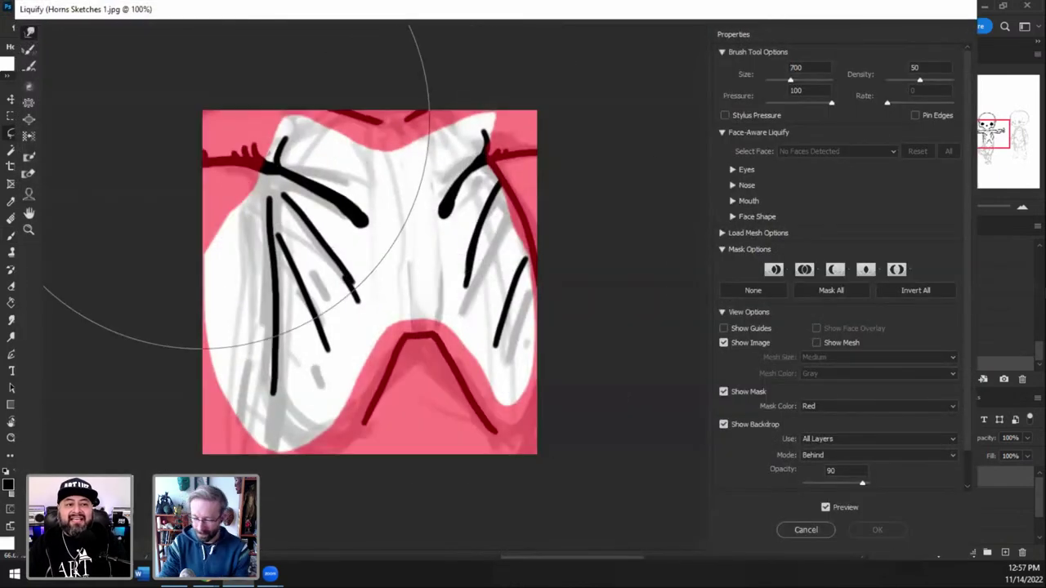
- Warp the inner ends of the two chest lines thicker, reducing the Liquify brush size from 250 to 125
key(bracketright)
key(bracketleft)
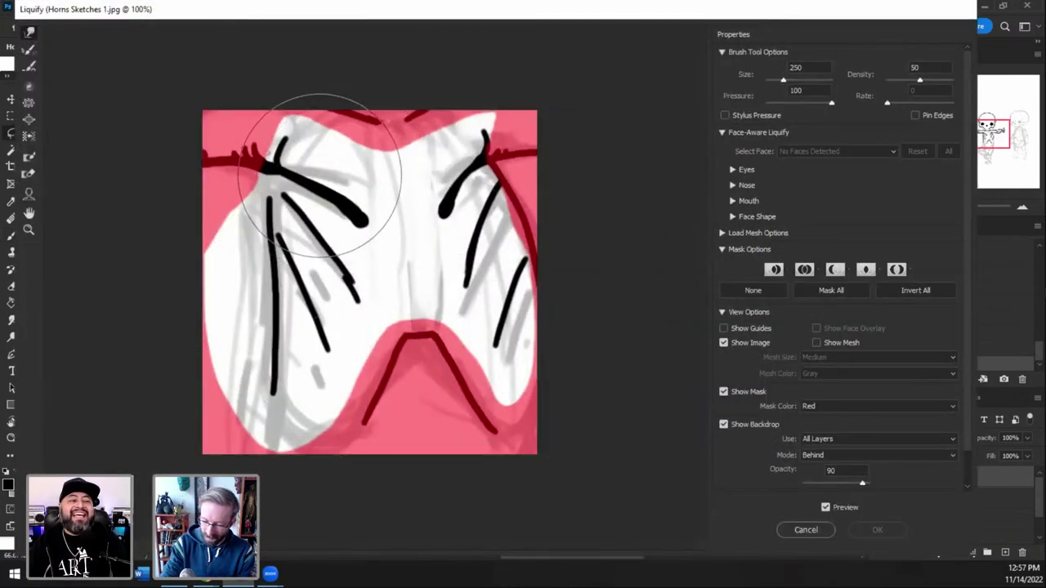
drag(323, 175, 381, 205)
key(bracketleft)
key(bracketleft)
drag(440, 221, 378, 209)
key(bracketleft)
key(bracketleft)
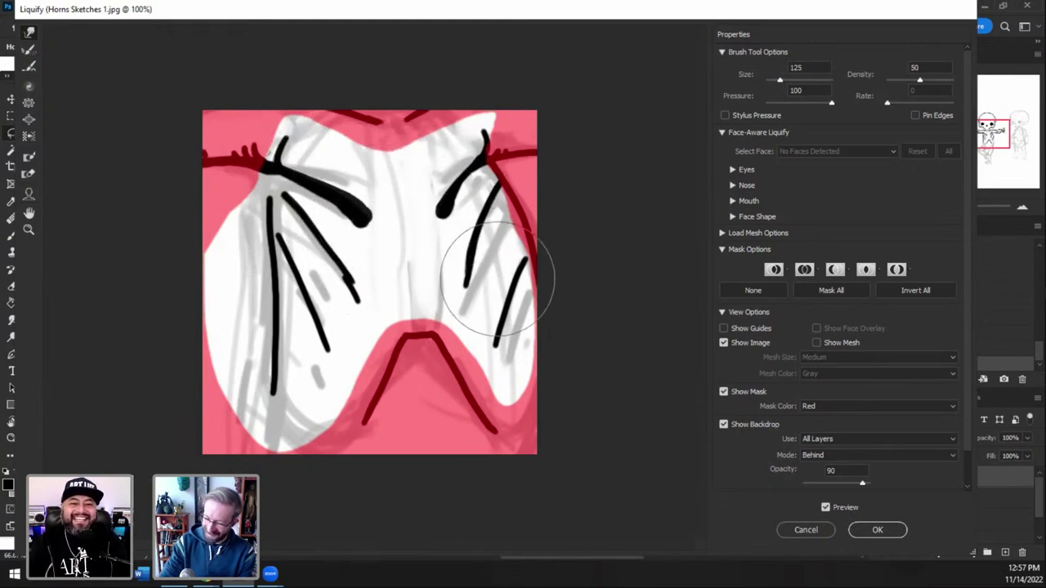
- Reshape the two right rib lines with Liquify brush sizes between 80 and 150, apply the filter and deselect
key(bracketleft)
key(bracketleft)
key(bracketright)
key(bracketright)
key(bracketright)
key(bracketright)
key(bracketright)
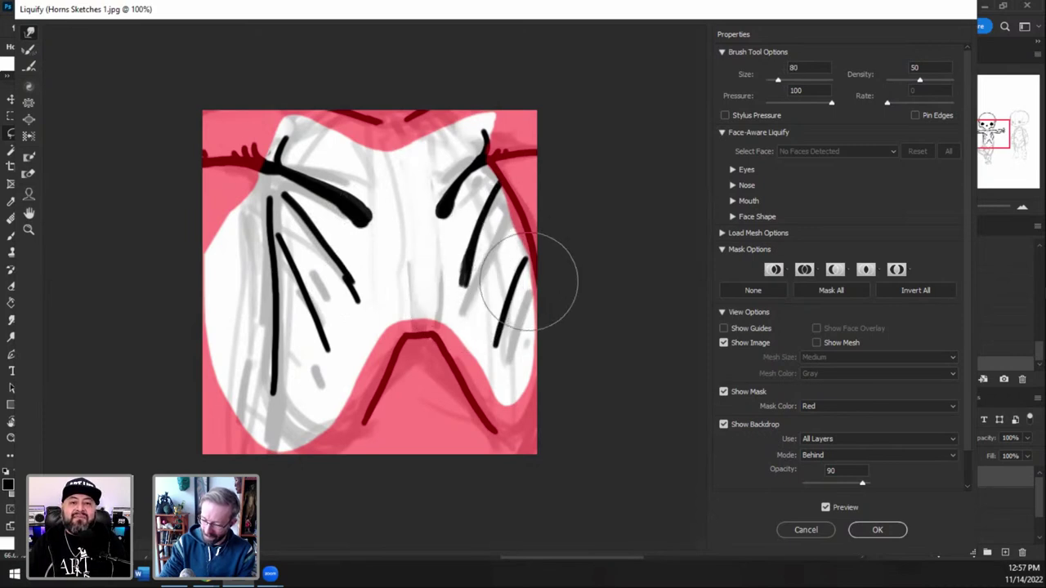
key(bracketleft)
key(bracketleft)
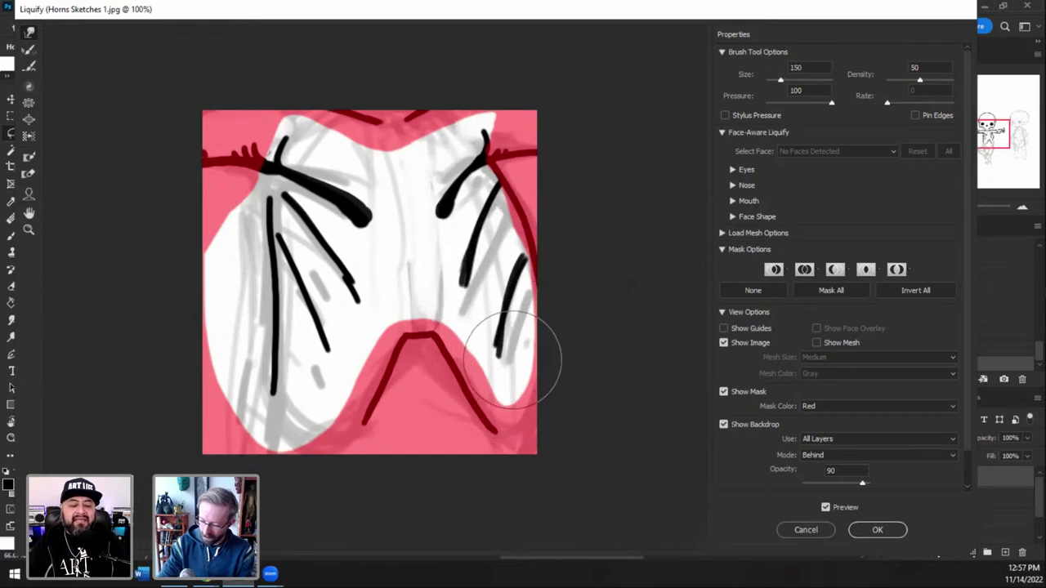
click(877, 531)
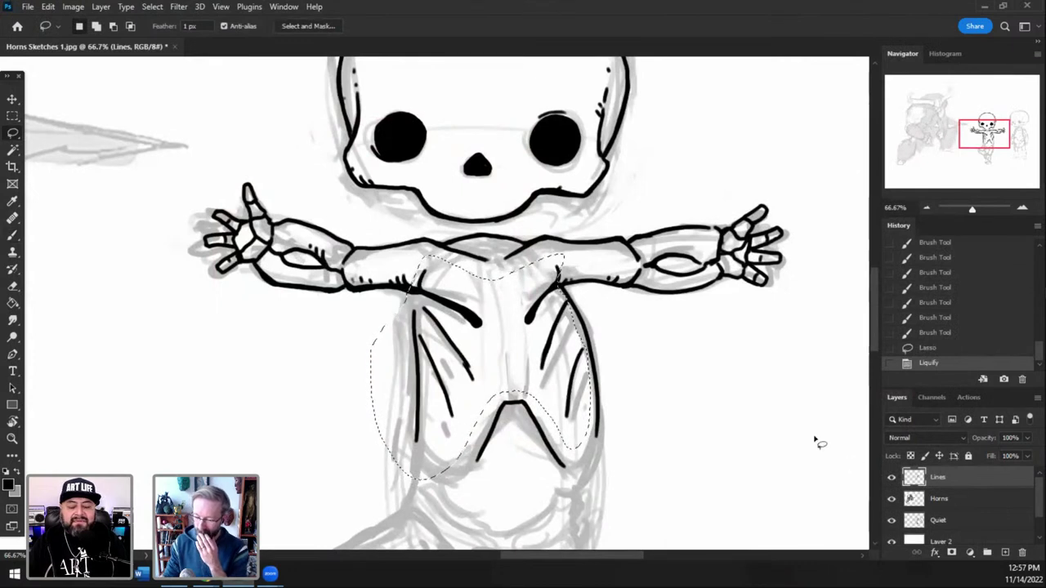
click(152, 7)
click(168, 33)
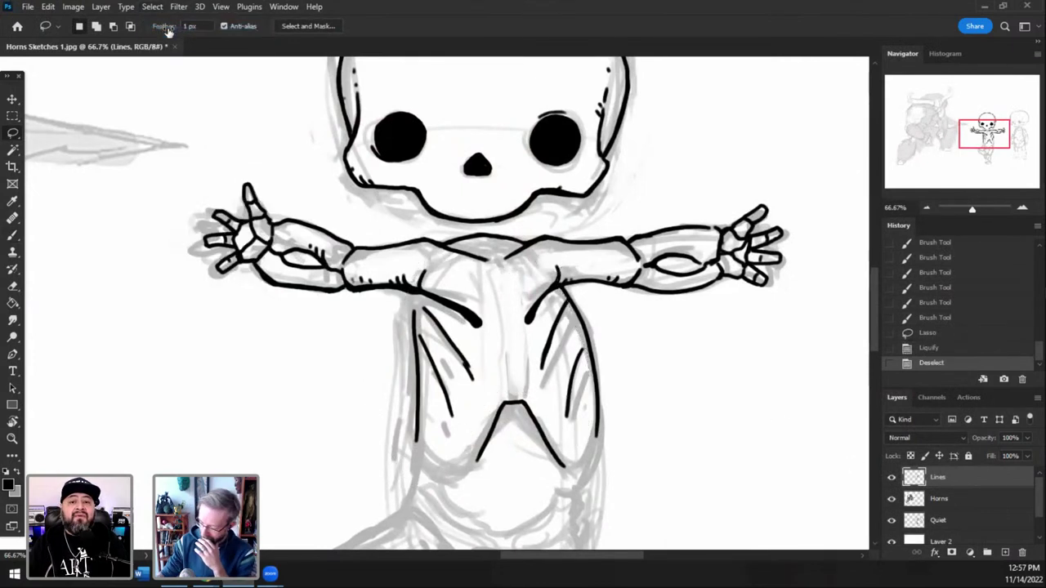
- Flip the Lines and Quiet layers horizontally together
ctrl+click(956, 520)
click(48, 6)
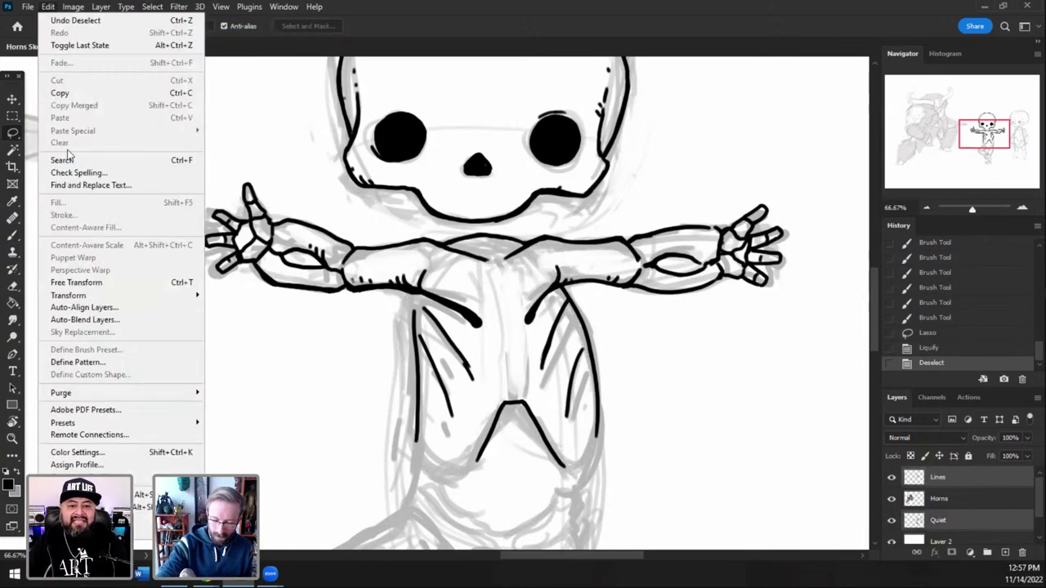
mouse_move(74, 295)
click(323, 524)
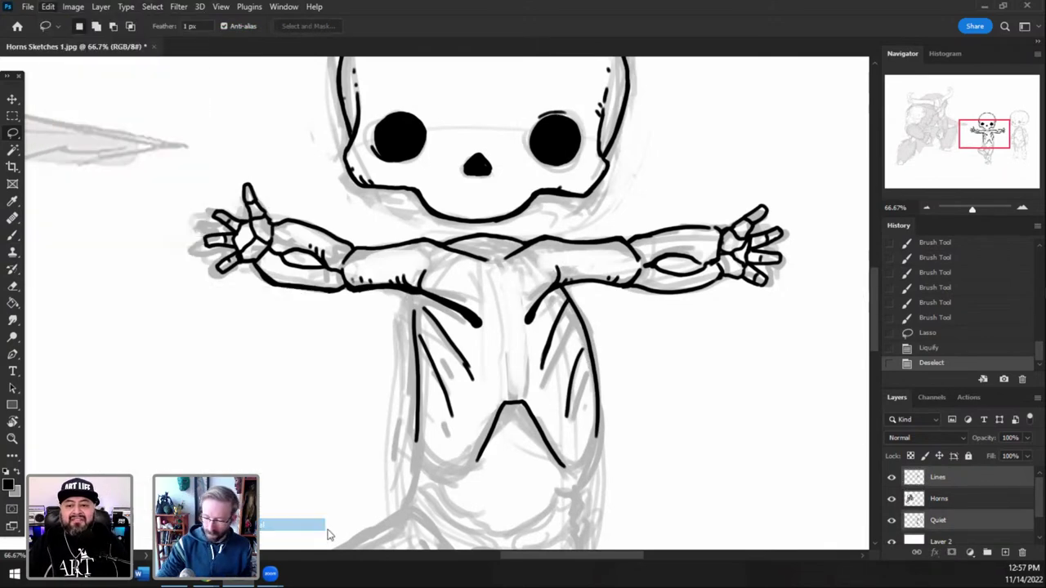
mouse_move(1007, 139)
mouse_down()
mouse_move(1032, 135)
mouse_move(1017, 140)
mouse_up()
- Extend the ribcage's right side line up to the armpit and thicken it with the Brush on the Lines layer
click(13, 236)
click(964, 480)
drag(532, 319, 530, 335)
key(ctrl+z)
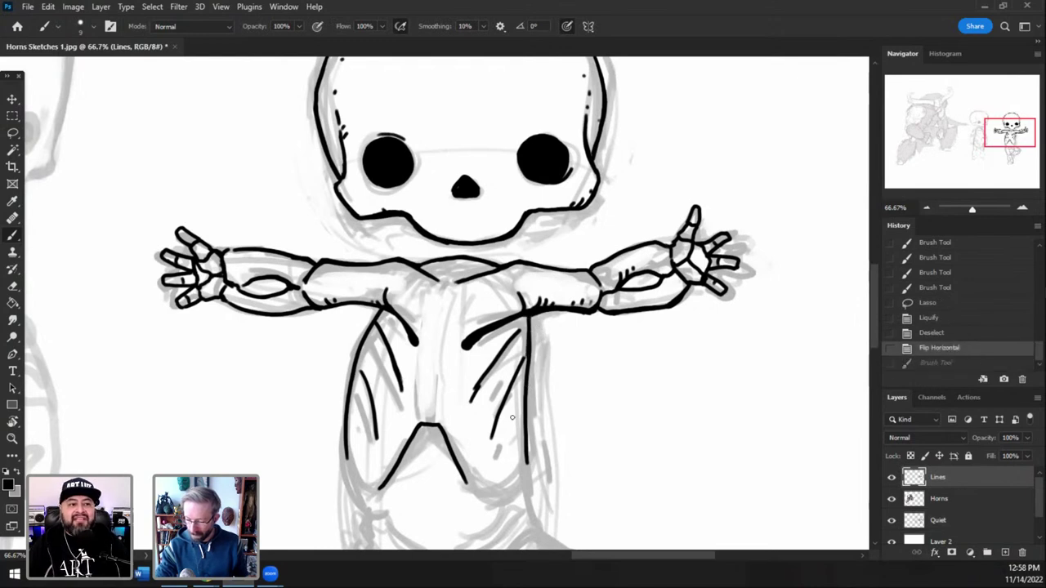
key(ctrl+z)
drag(530, 317, 529, 352)
key(ctrl+z)
drag(527, 438, 527, 451)
key(ctrl+z)
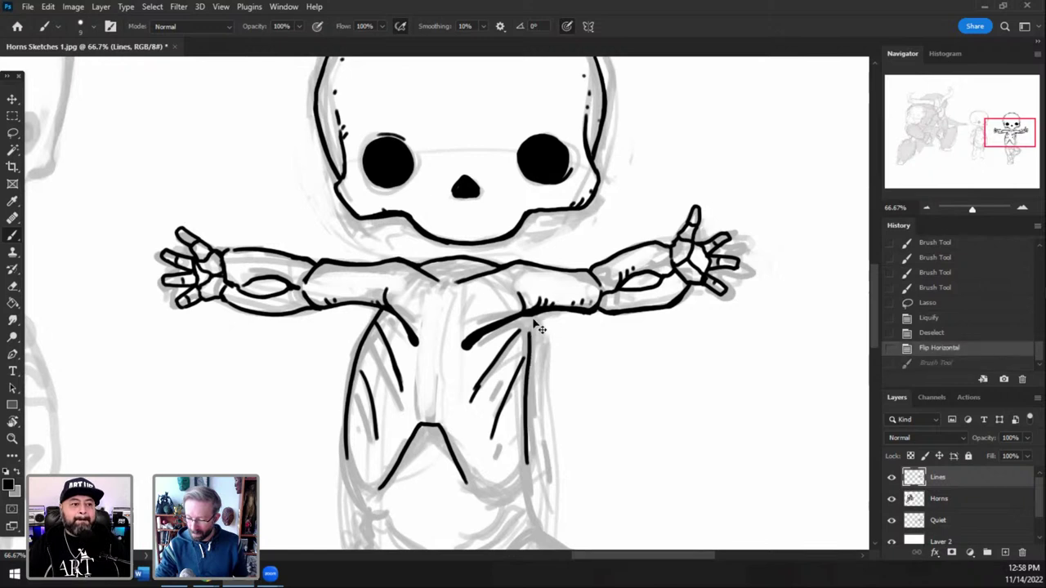
mouse_move(529, 403)
mouse_down()
mouse_move(530, 367)
mouse_move(526, 458)
mouse_up()
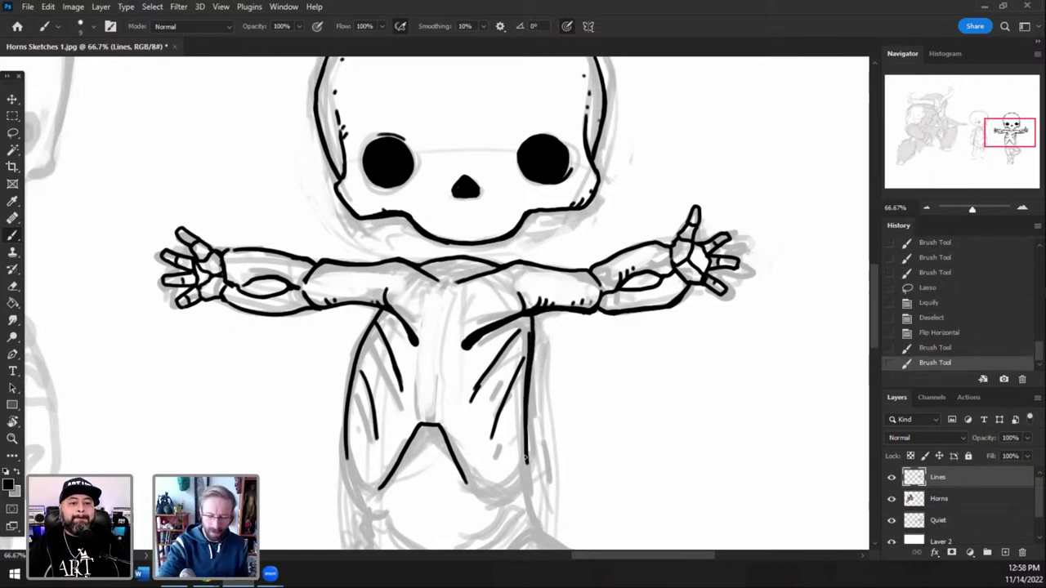
- Trim the inner edge of the ribcage's right side line and erase the upper rib line beside it
click(13, 287)
drag(524, 359, 526, 335)
drag(523, 395, 528, 342)
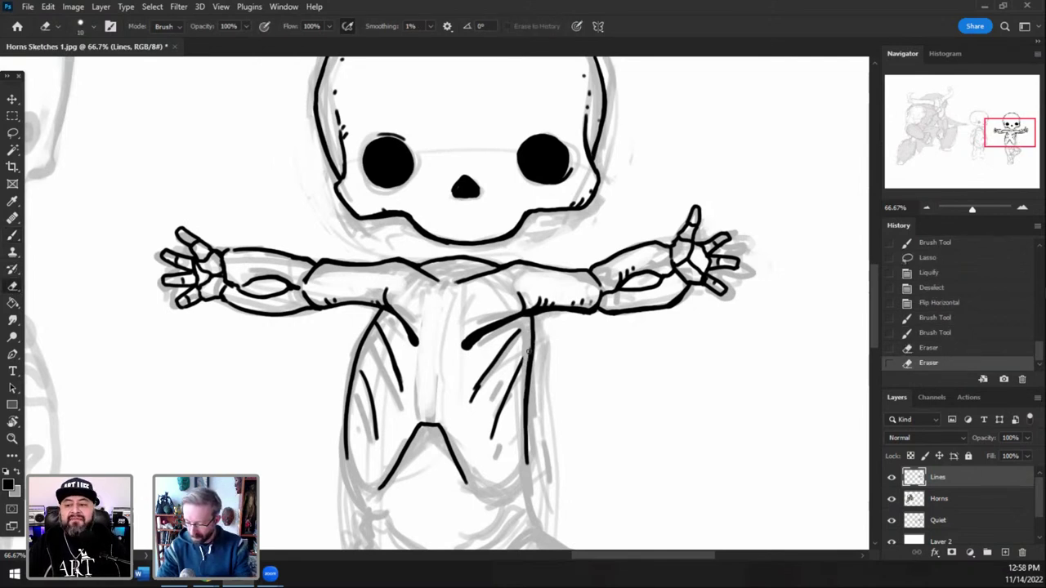
mouse_move(521, 421)
mouse_down()
mouse_move(537, 324)
mouse_move(528, 428)
mouse_move(518, 411)
mouse_move(476, 395)
mouse_move(493, 360)
mouse_up()
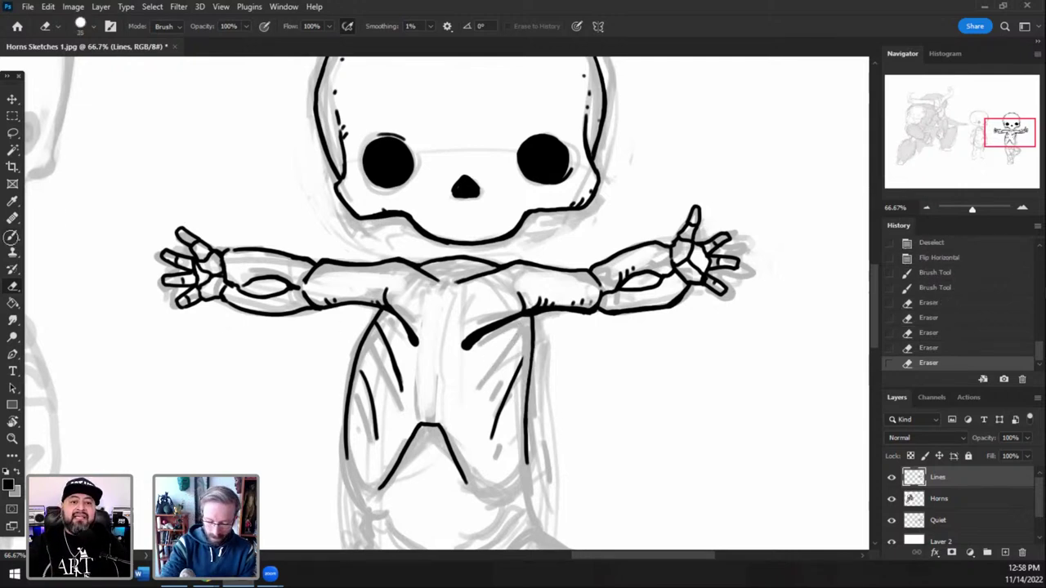
- Draw a thick tapering middle rib line on the ribcage's right side with the Brush
click(13, 236)
mouse_move(529, 331)
mouse_down()
mouse_move(478, 390)
mouse_move(495, 361)
mouse_up()
drag(470, 404, 491, 367)
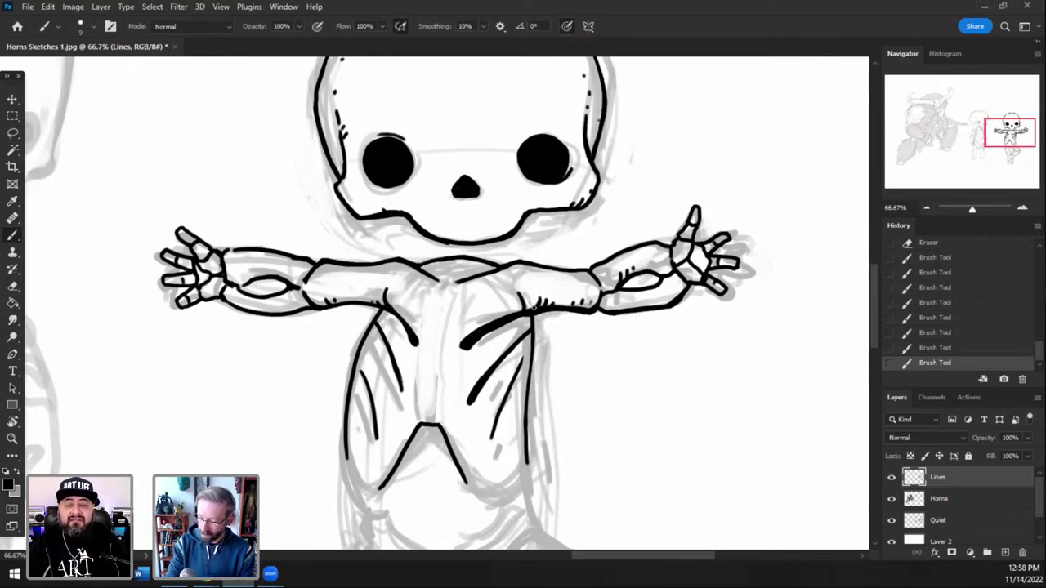
- Trim the edges and inner tip of the thick upper right rib line with the Eraser
click(13, 284)
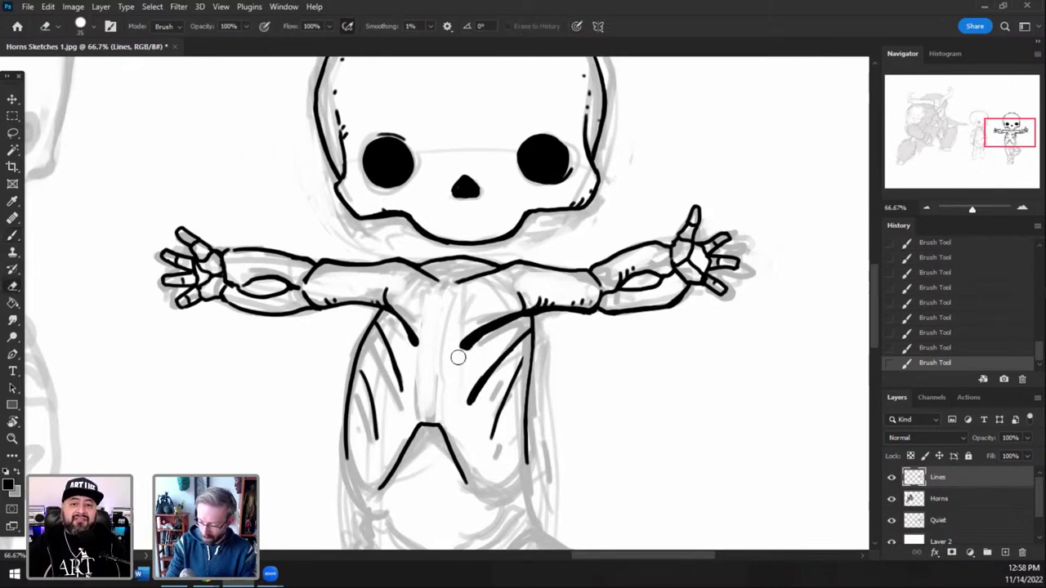
drag(480, 340, 477, 347)
key(ctrl+z)
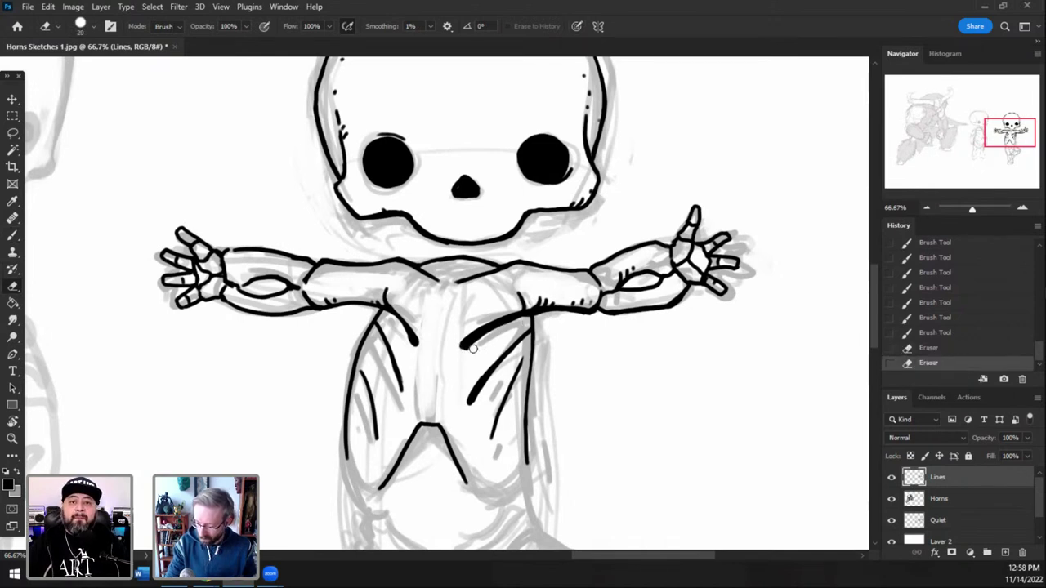
drag(563, 311, 649, 283)
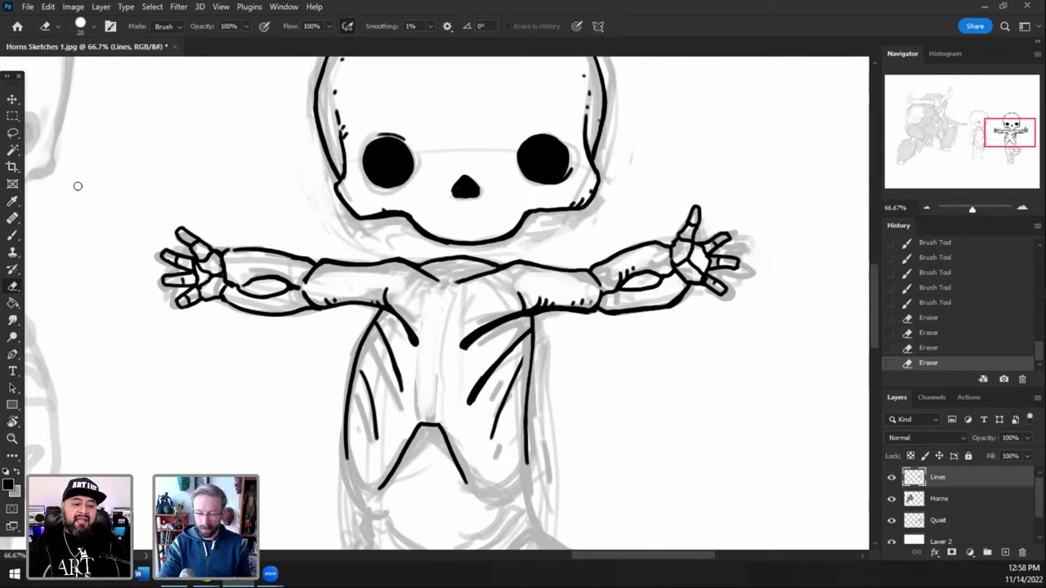
- Lasso the right forearm and hand on the Lines layer and open the Liquify filter
key(l)
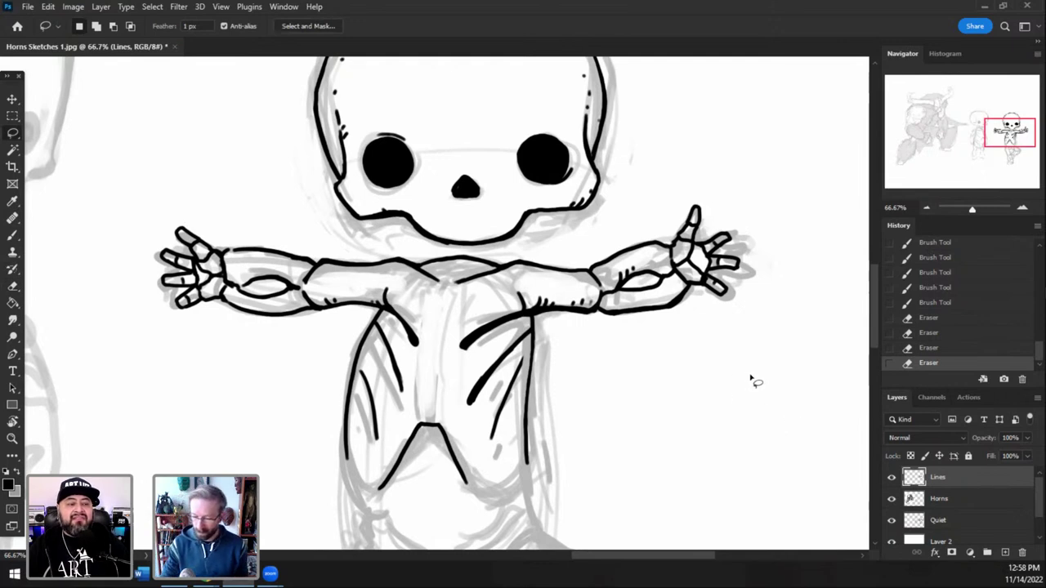
mouse_move(760, 152)
mouse_down()
mouse_move(591, 243)
mouse_move(585, 266)
mouse_move(599, 280)
mouse_move(599, 311)
mouse_move(740, 405)
mouse_move(793, 198)
mouse_up()
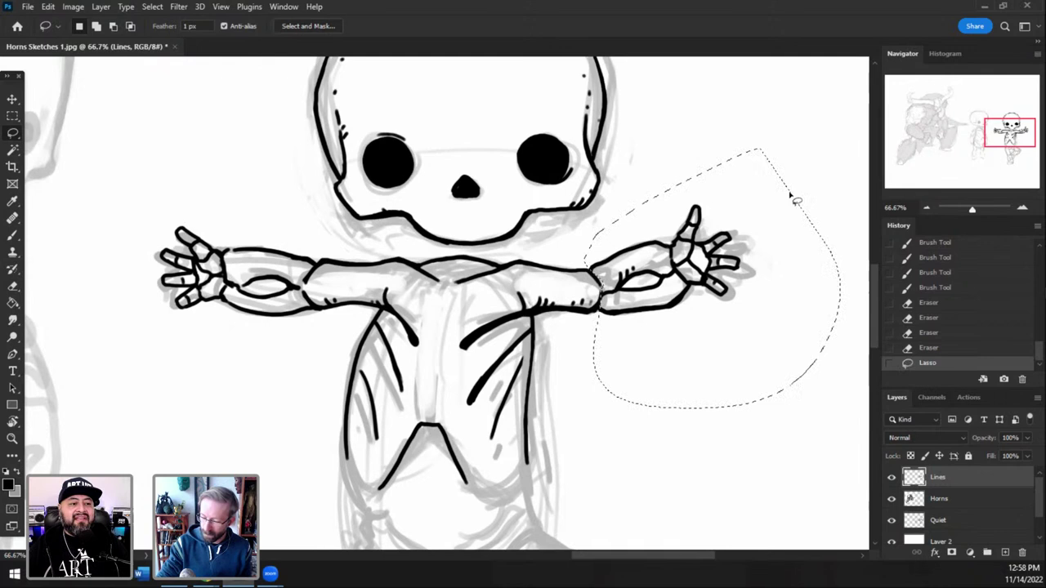
click(179, 6)
click(203, 122)
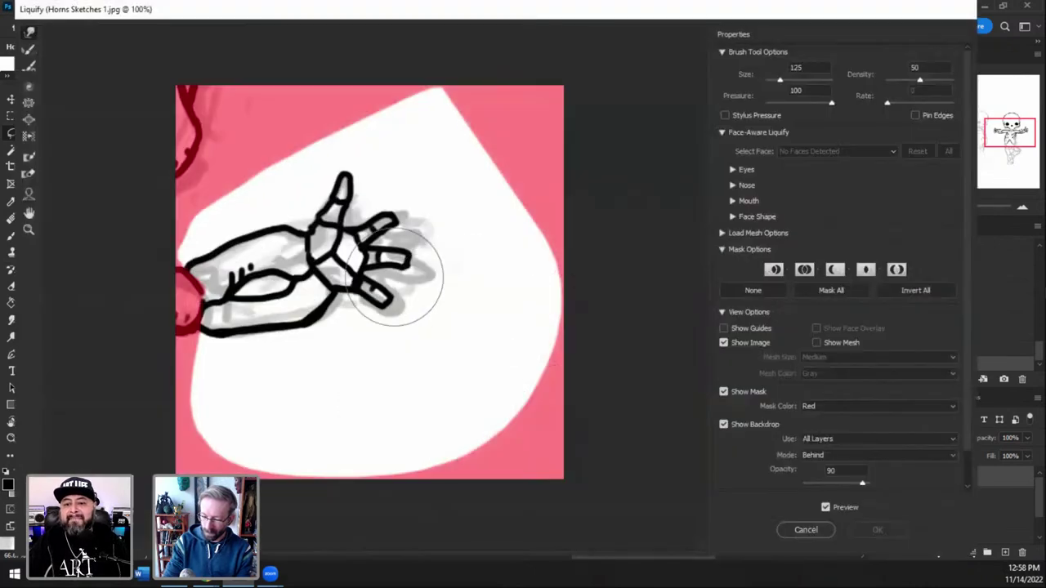
- Push the right hand outward over its sketch with Liquify brush sizes between 125 and 300, and apply the filter
key(])
key(])
key(])
key(])
key(])
key(])
key(])
key(])
key(])
key(])
key(])
drag(396, 283, 413, 290)
key(bracketleft)
key(bracketleft)
key(bracketleft)
key(bracketleft)
key(bracketleft)
key(bracketleft)
key(bracketleft)
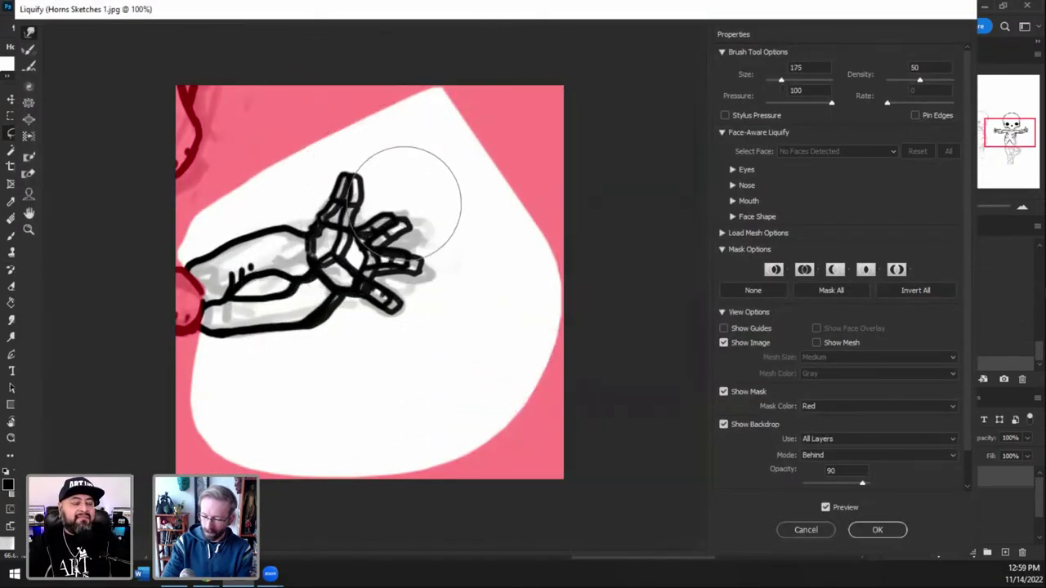
key(bracketright)
key(bracketright)
key(bracketright)
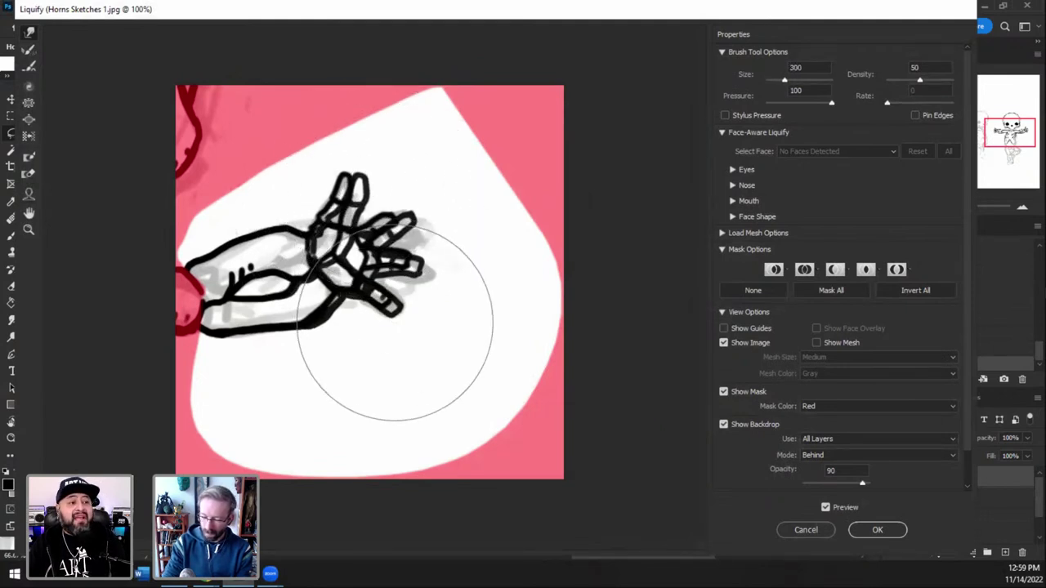
key(bracketleft)
key(bracketleft)
key(bracketleft)
key(bracketleft)
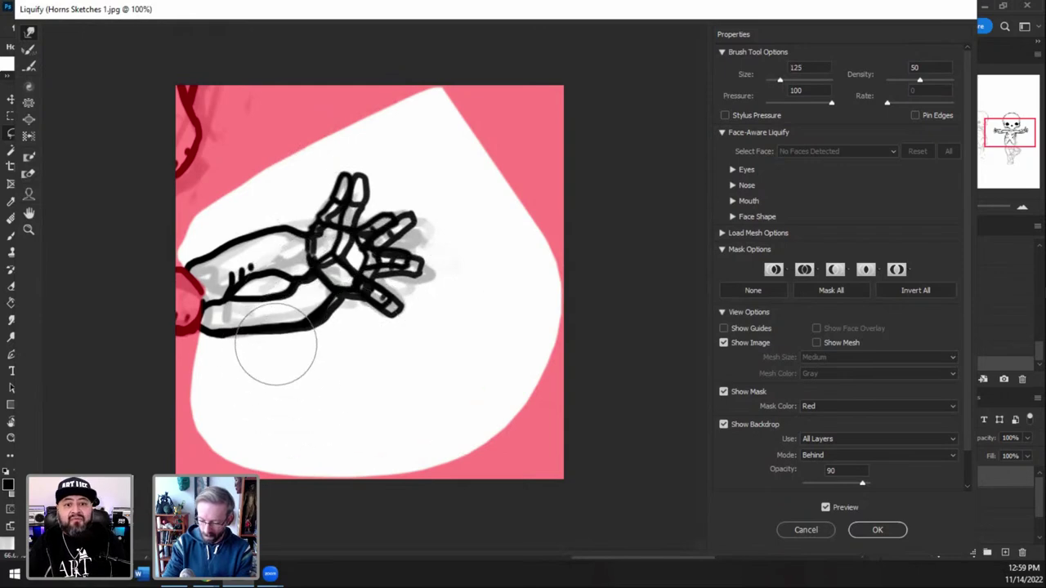
click(878, 530)
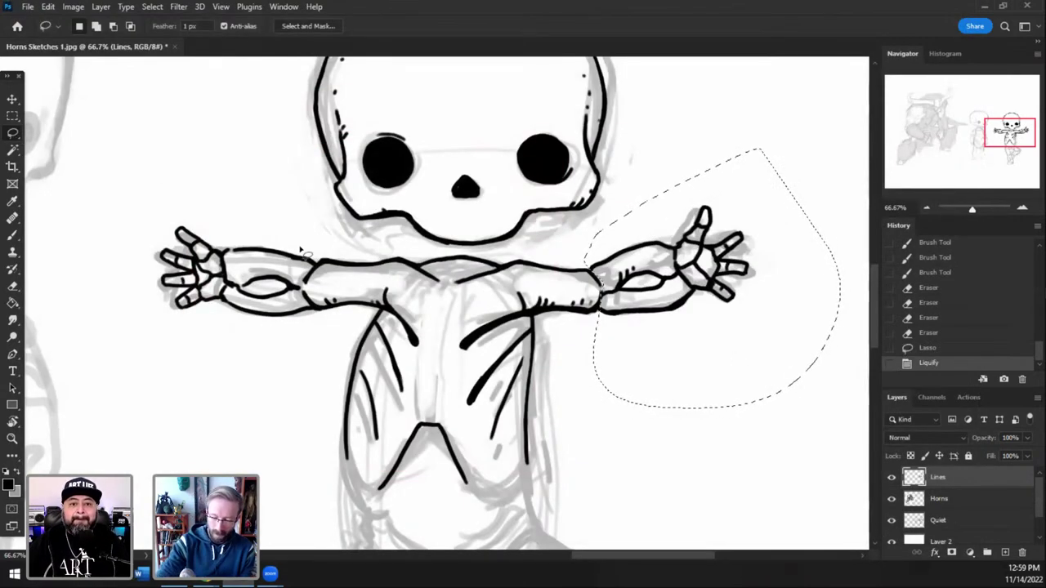
- Lasso the left arm from the hand past the elbow and open the Liquify filter
drag(287, 397, 345, 350)
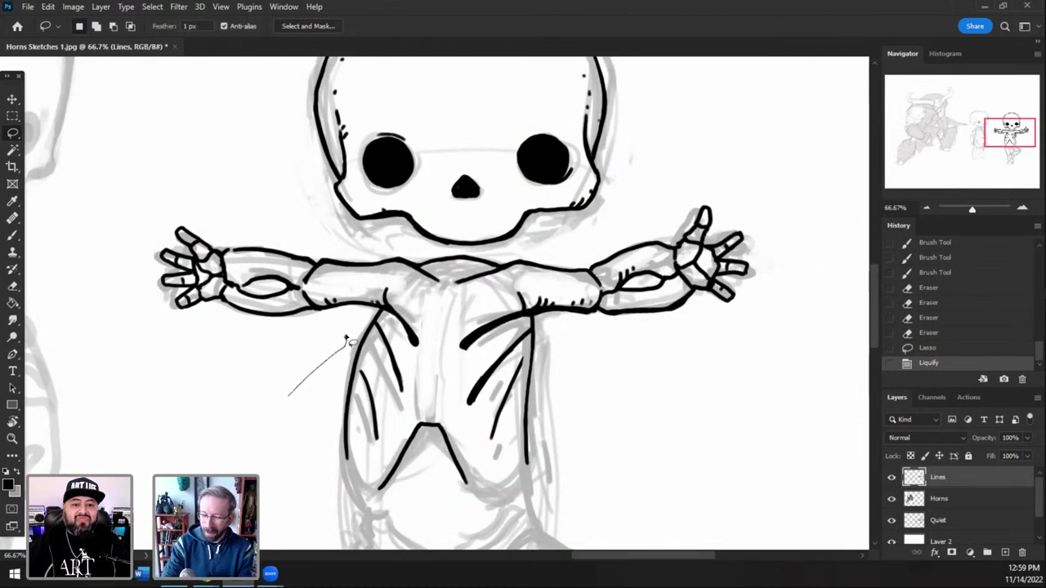
mouse_move(337, 233)
mouse_down()
mouse_move(139, 345)
mouse_move(286, 394)
mouse_up()
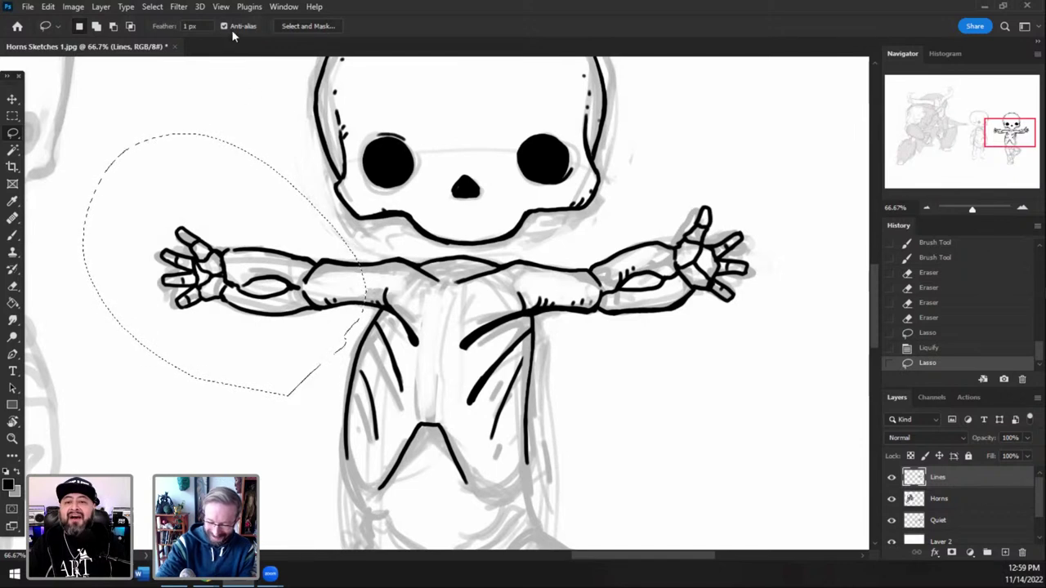
click(178, 6)
click(196, 121)
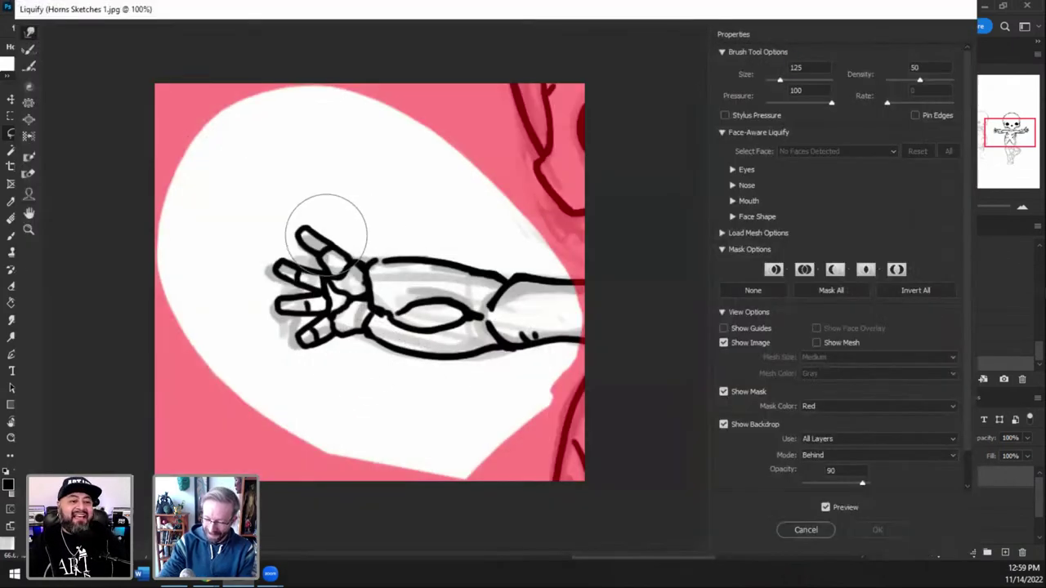
- Reshape the left thumb and fingers with Liquify brush sizes between 70 and 150, apply the filter and deselect
mouse_move(307, 224)
mouse_down()
mouse_move(337, 243)
mouse_move(320, 218)
mouse_up()
key(bracketleft)
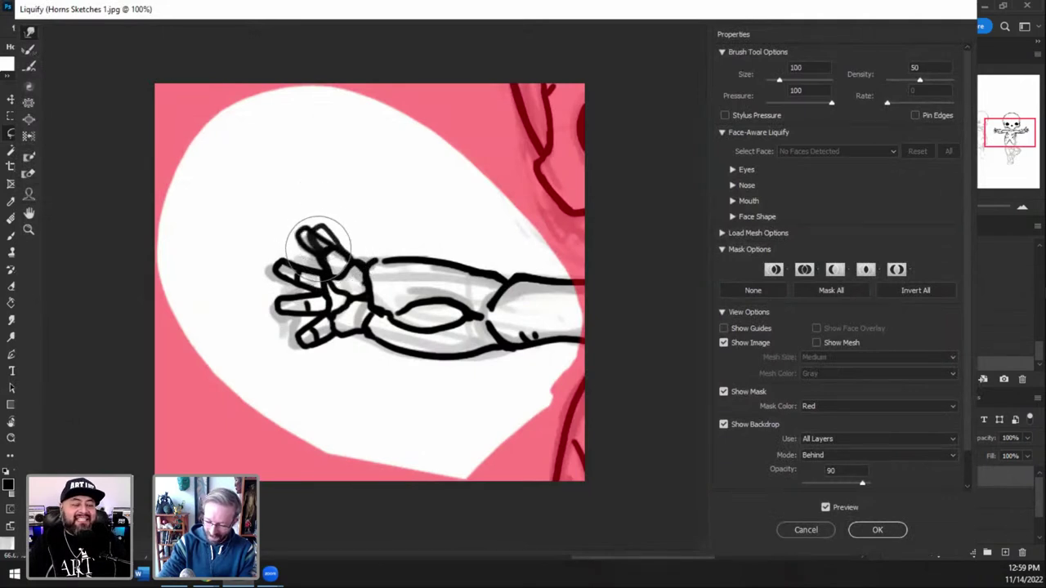
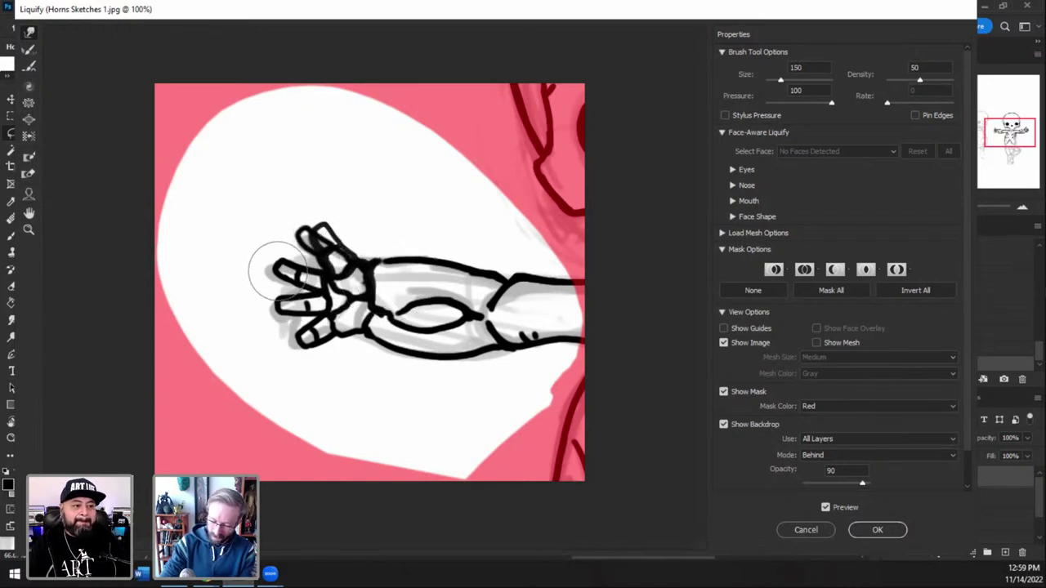
key(bracketleft)
key(bracketleft)
key(bracketleft)
key(bracketleft)
key(bracketleft)
key(bracketleft)
key(bracketleft)
key(bracketleft)
key(bracketleft)
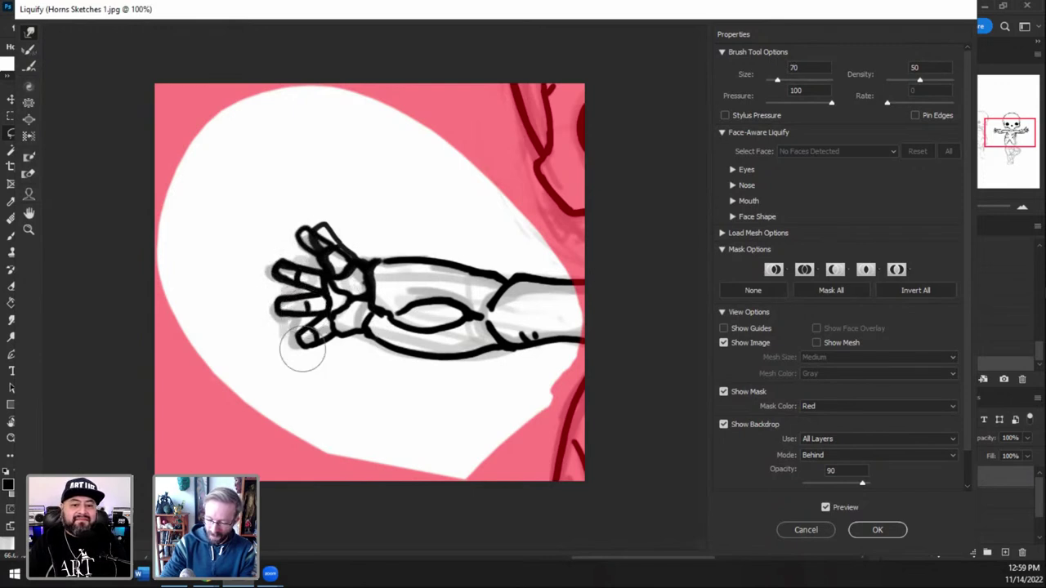
key(bracketright)
key(bracketright)
key(bracketright)
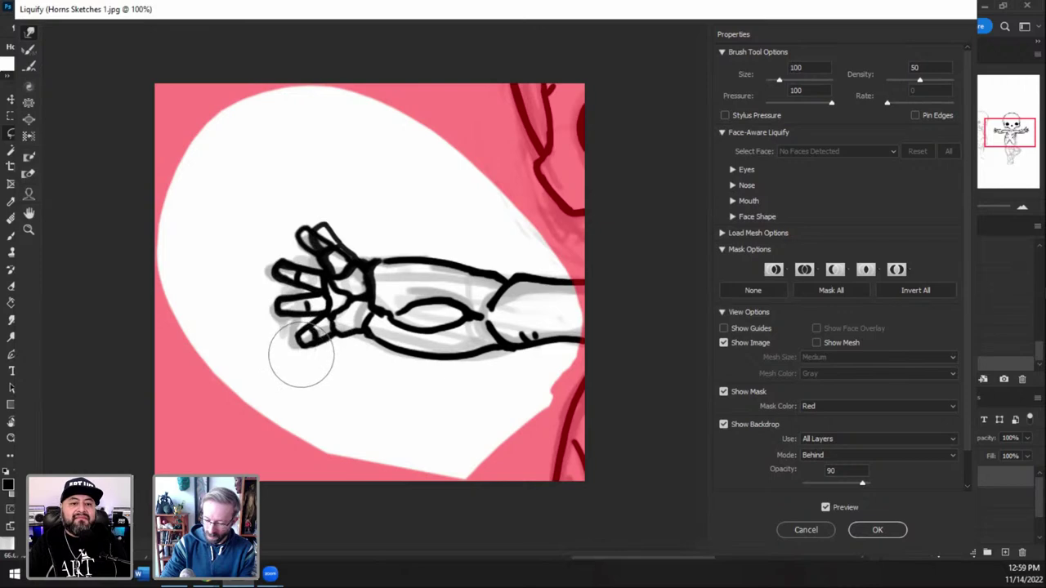
click(877, 530)
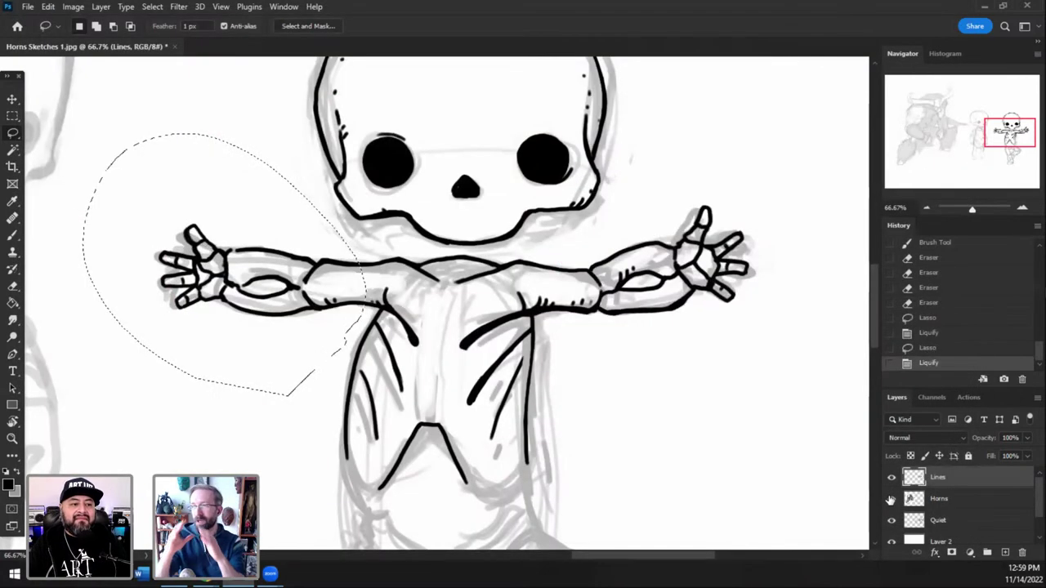
click(12, 235)
click(152, 7)
click(166, 33)
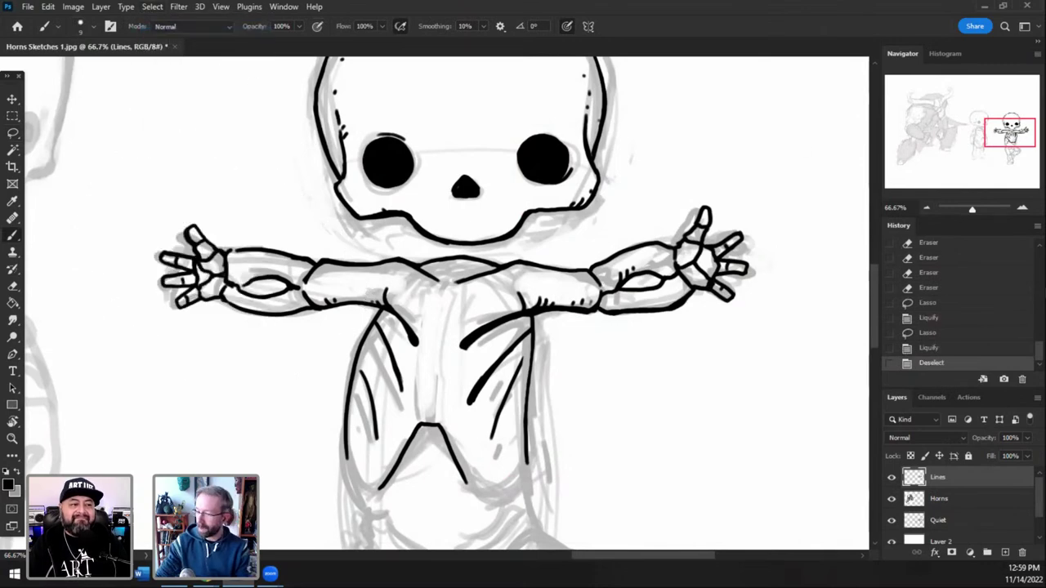
click(926, 209)
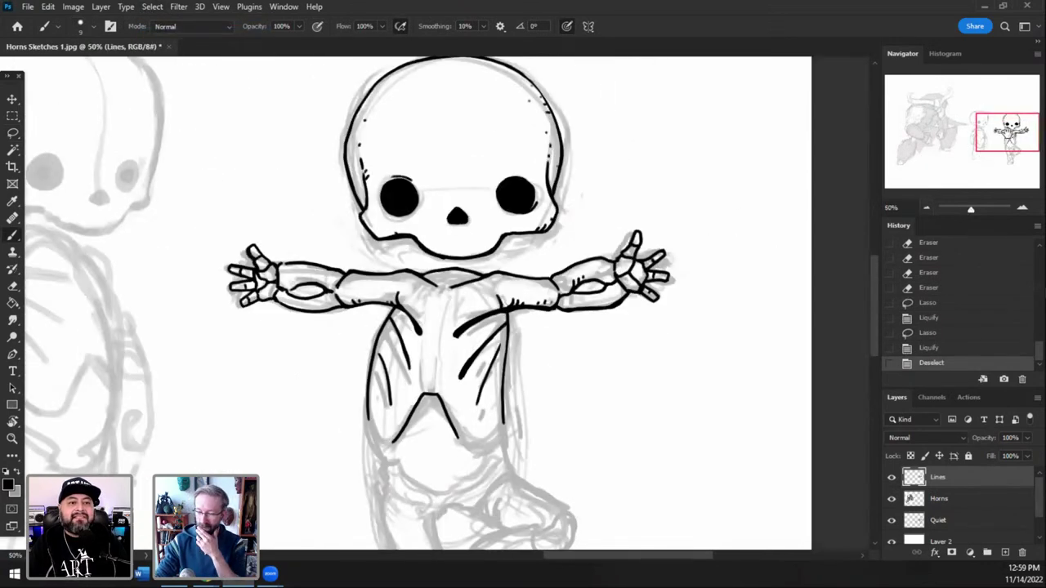
drag(1007, 131, 1006, 128)
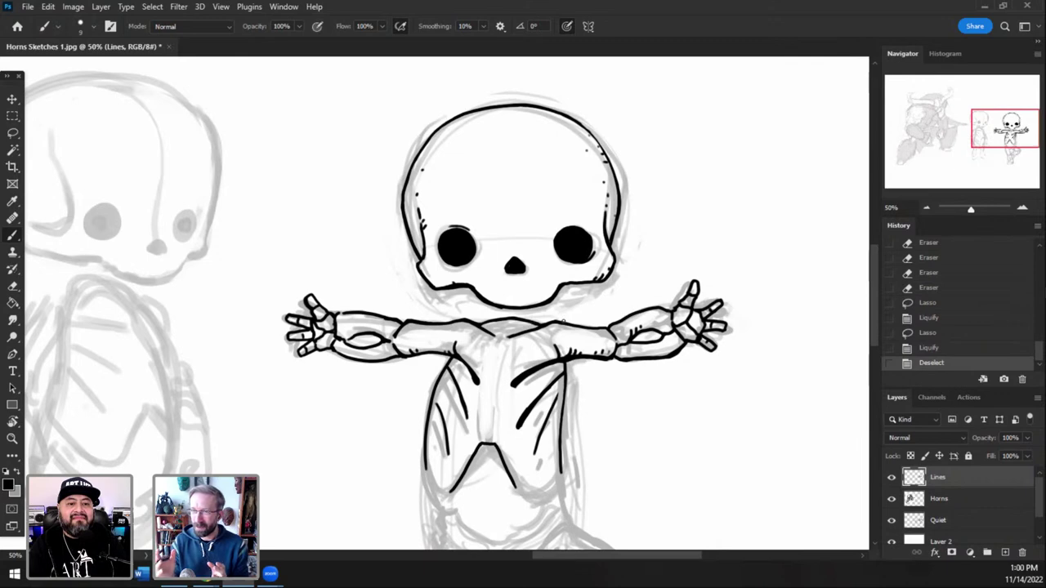
drag(1001, 136, 981, 129)
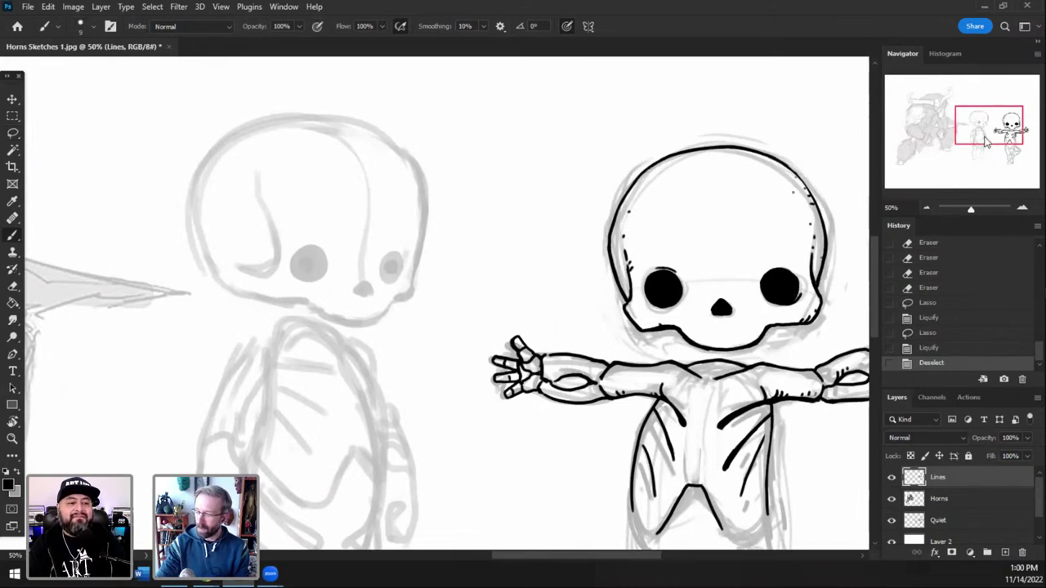
drag(986, 141, 981, 150)
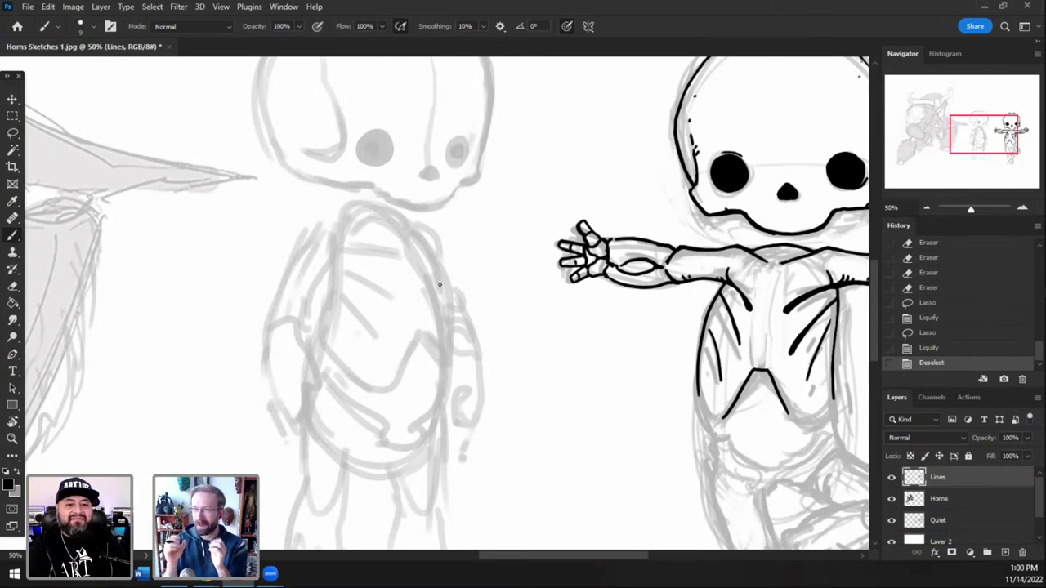
- Extend and thicken the lower end of the lowest right rib line with the Brush
mouse_move(979, 133)
mouse_down()
mouse_move(1013, 142)
mouse_move(1004, 144)
mouse_up()
click(1022, 207)
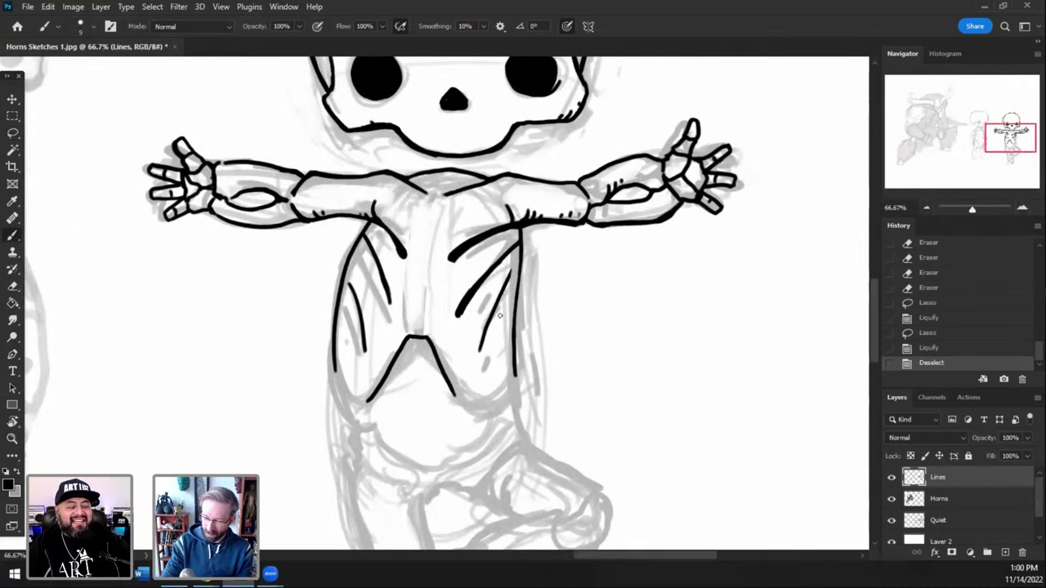
mouse_move(476, 363)
mouse_down()
mouse_move(491, 310)
mouse_move(480, 348)
mouse_up()
drag(476, 363, 482, 340)
drag(478, 363, 488, 327)
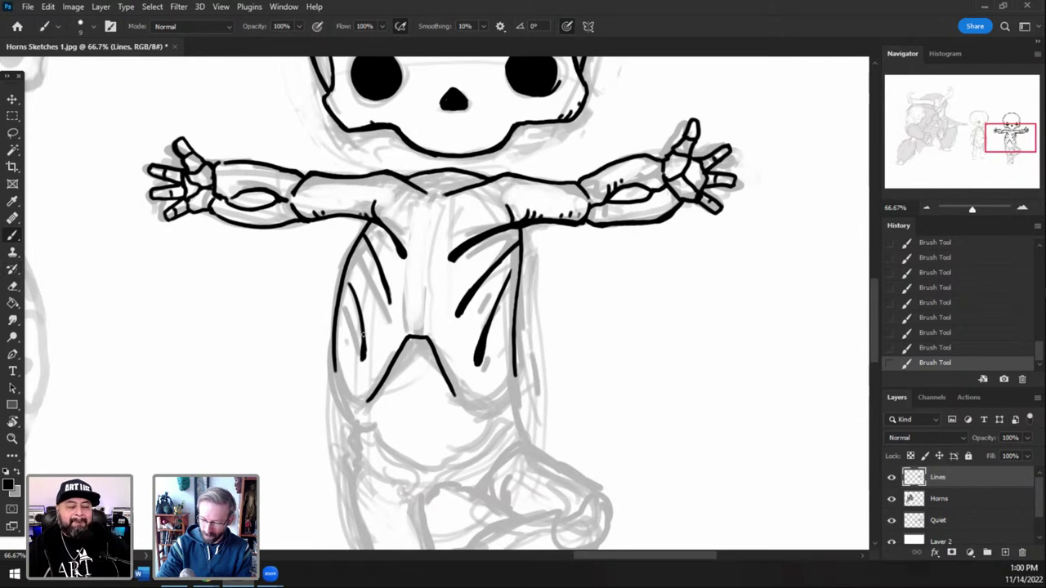
- Thicken the lower ends of the two left rib lines and trim the upper one's tip with the Eraser
drag(363, 334, 361, 312)
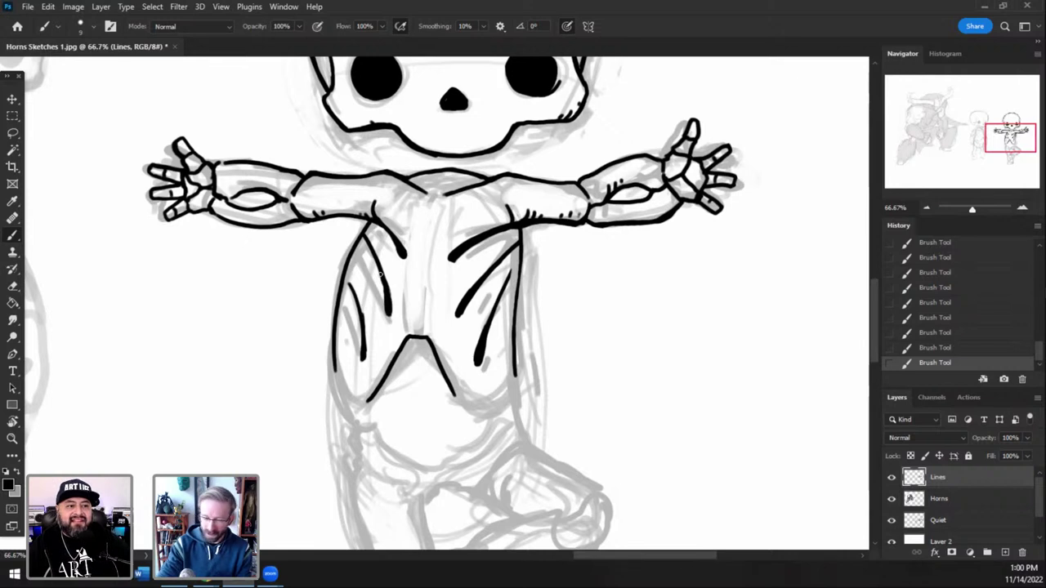
key(e)
mouse_move(378, 304)
mouse_down()
mouse_move(398, 320)
mouse_move(387, 314)
mouse_up()
- Thicken the inner end of the middle right rib line and clean up its edges with the Eraser
click(13, 235)
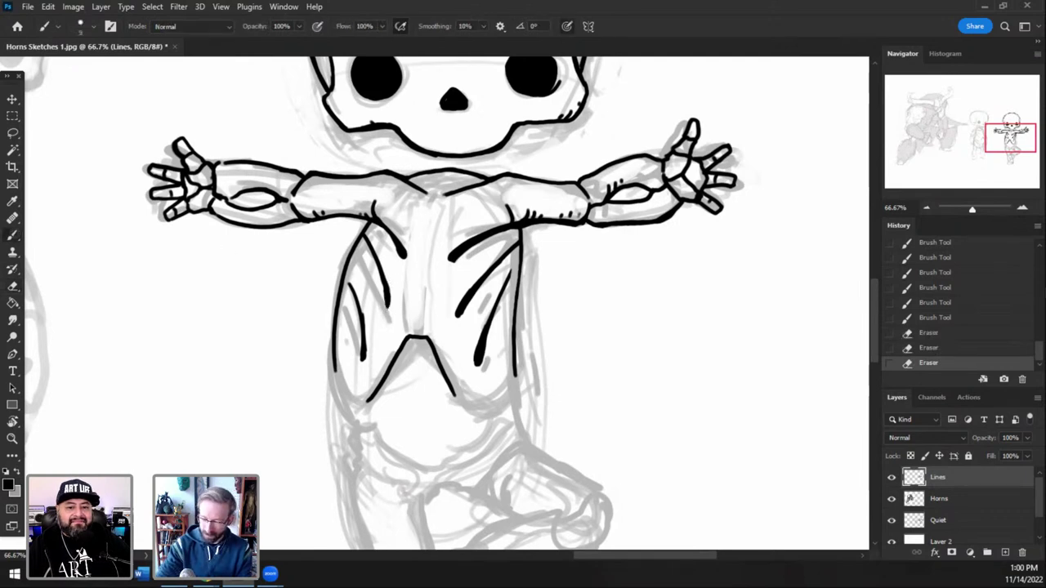
mouse_move(465, 302)
mouse_down()
mouse_move(480, 282)
mouse_move(459, 319)
mouse_up()
mouse_move(483, 282)
mouse_down()
mouse_move(464, 315)
mouse_move(452, 312)
mouse_move(457, 325)
mouse_move(454, 309)
mouse_move(466, 319)
mouse_move(458, 326)
mouse_move(489, 286)
mouse_up()
click(13, 286)
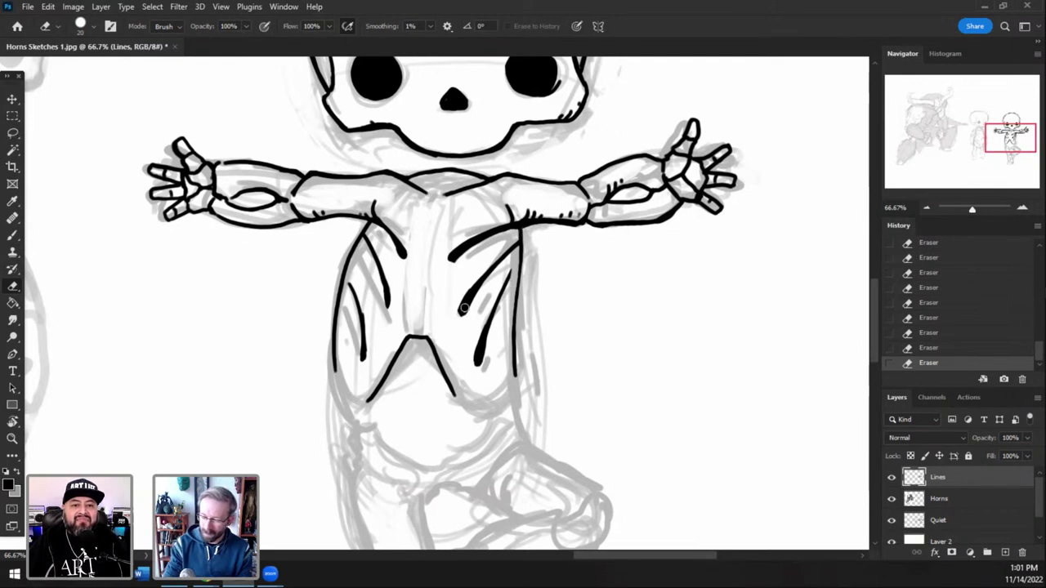
- Extend the right leg of the ribcage's central arch into a curved lower edge reaching toward the right side line
click(12, 234)
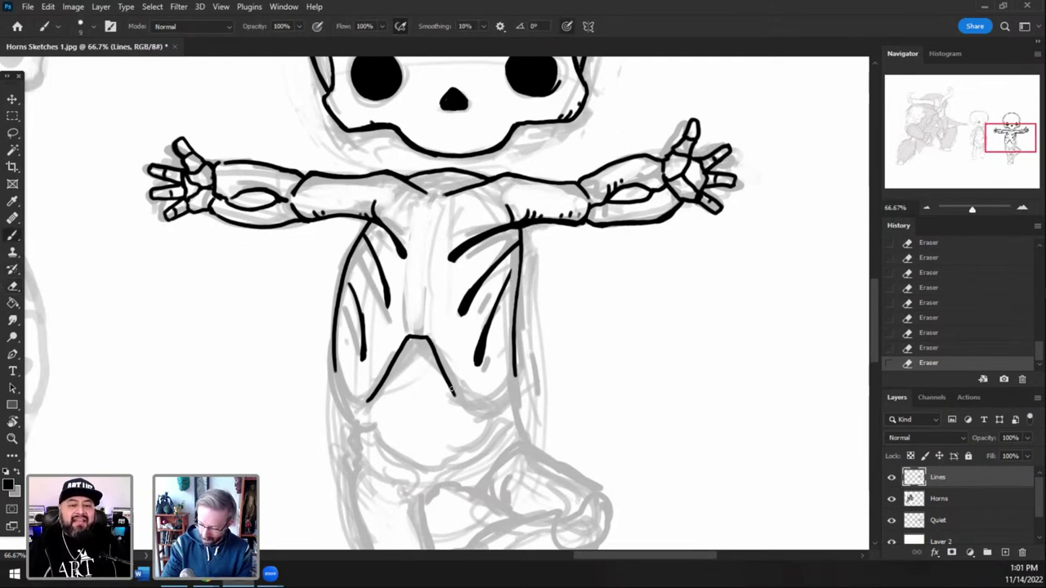
drag(449, 385, 460, 405)
mouse_move(452, 392)
mouse_down()
mouse_move(484, 403)
mouse_move(518, 358)
mouse_move(462, 409)
mouse_move(512, 380)
mouse_up()
key(ctrl+z)
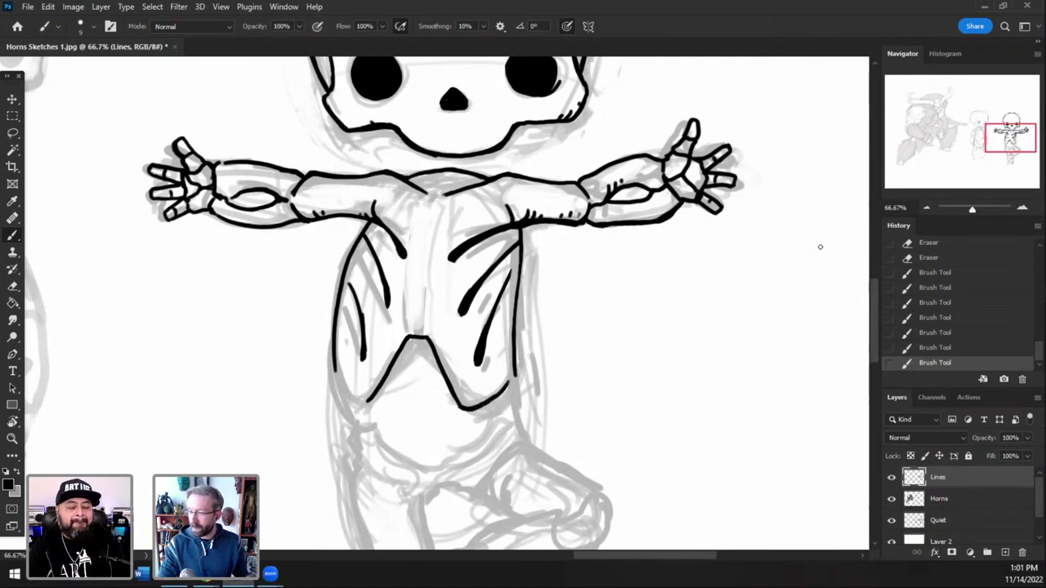
- Draw the ribcage's curved lower left edge, joining the left side line to the central arch
drag(1001, 142, 1003, 136)
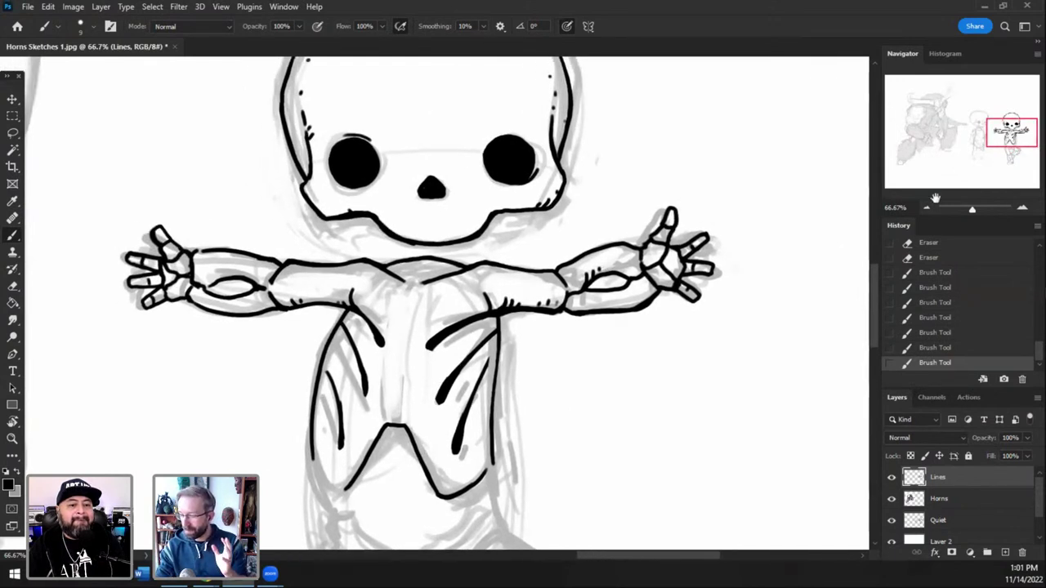
drag(993, 136, 1008, 146)
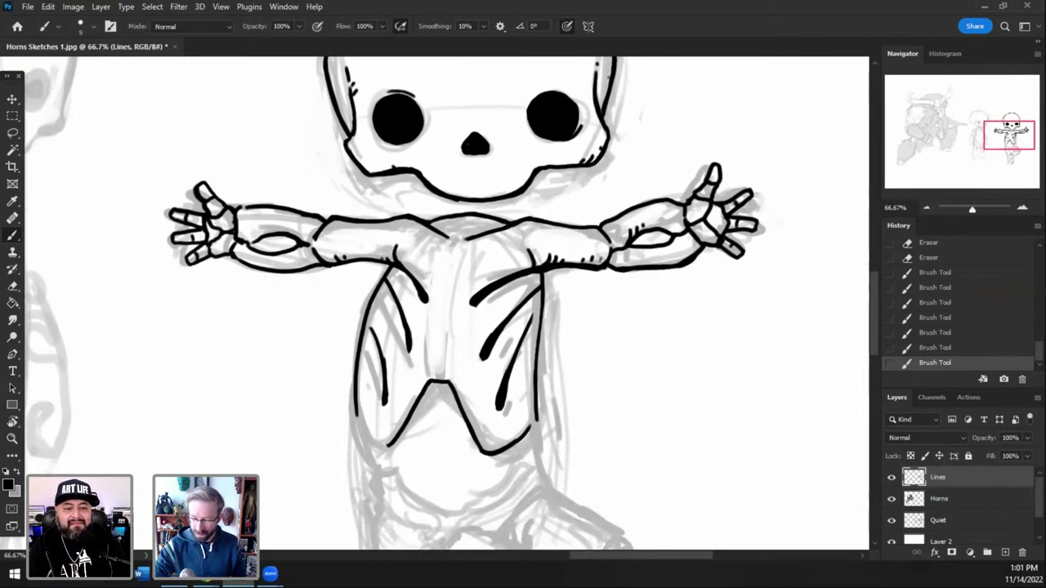
drag(359, 425, 388, 448)
key(ctrl+z)
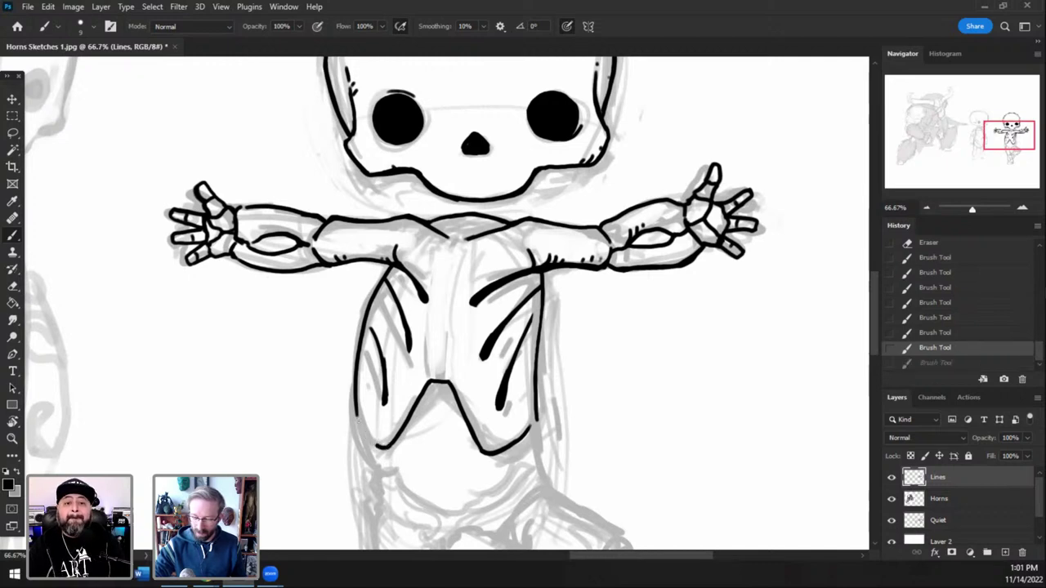
key(ctrl+shift+z)
drag(357, 419, 360, 438)
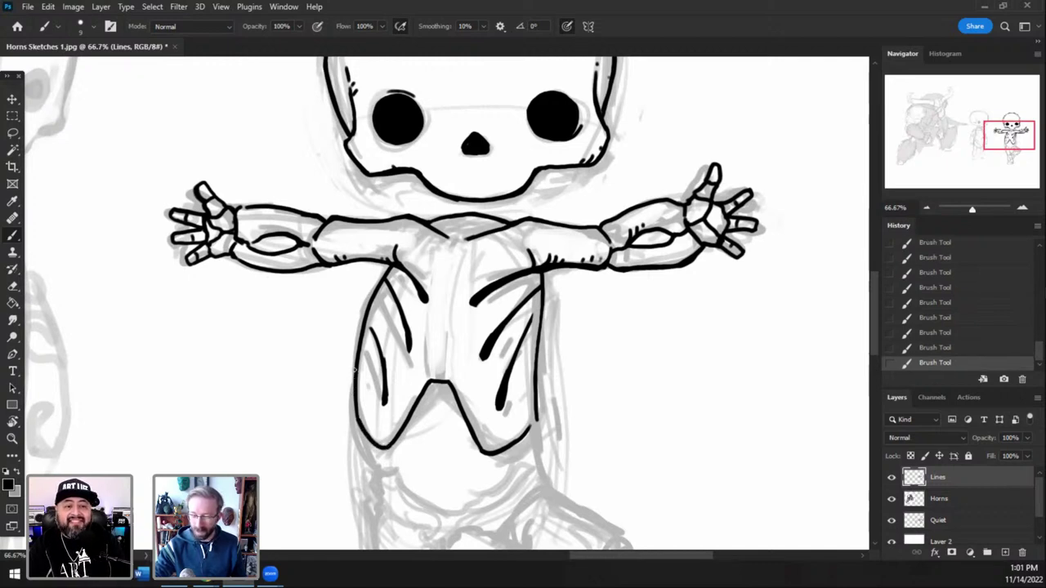
- Undo the last stroke on the ribcage's left side line and trim the lower left curve with the Eraser
key(ctrl+z)
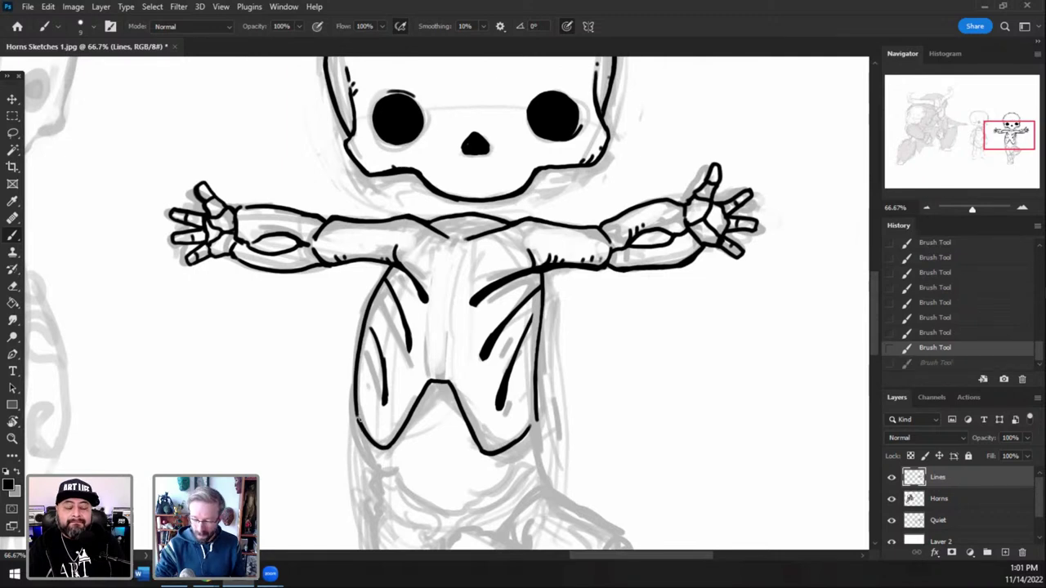
drag(357, 403, 372, 451)
key(ctrl+z)
key(e)
click(382, 462)
key(b)
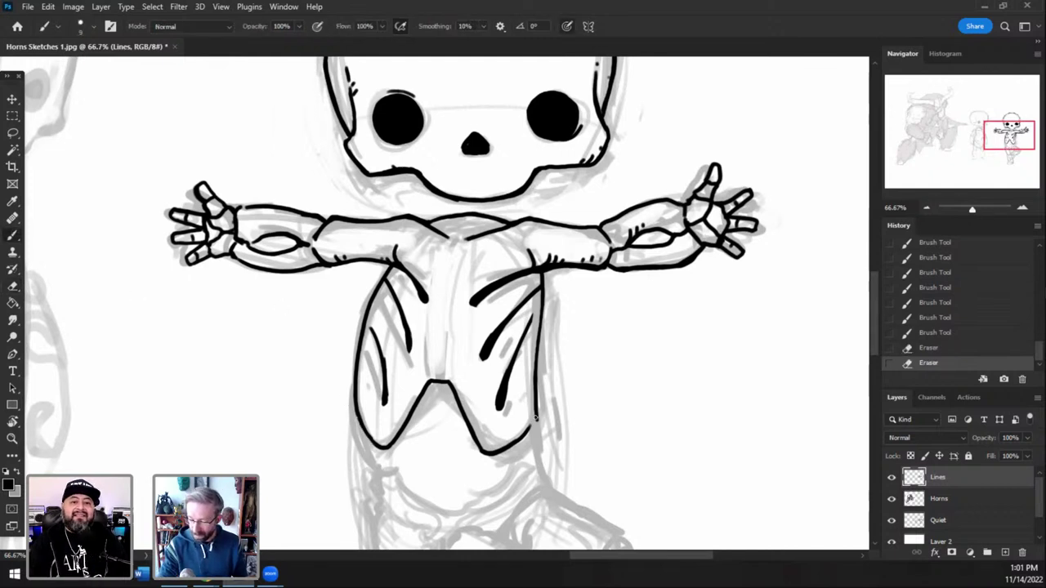
- Thicken the ribcage's lower right curve into the right side line and clean up its inner edge with the Eraser
drag(484, 452, 466, 413)
key(e)
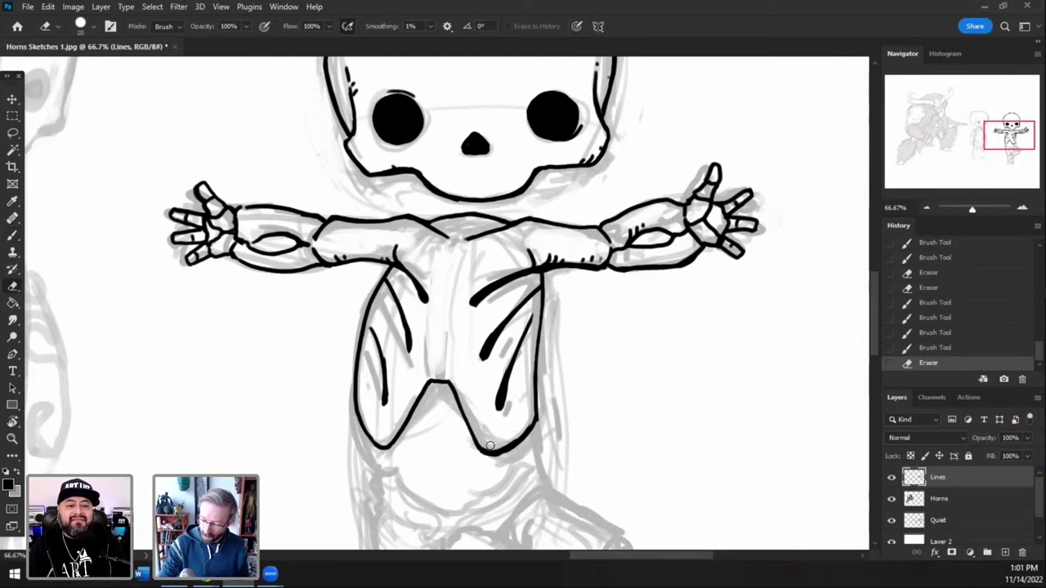
mouse_move(491, 445)
mouse_down()
mouse_move(525, 421)
mouse_move(504, 446)
mouse_up()
drag(504, 445, 529, 425)
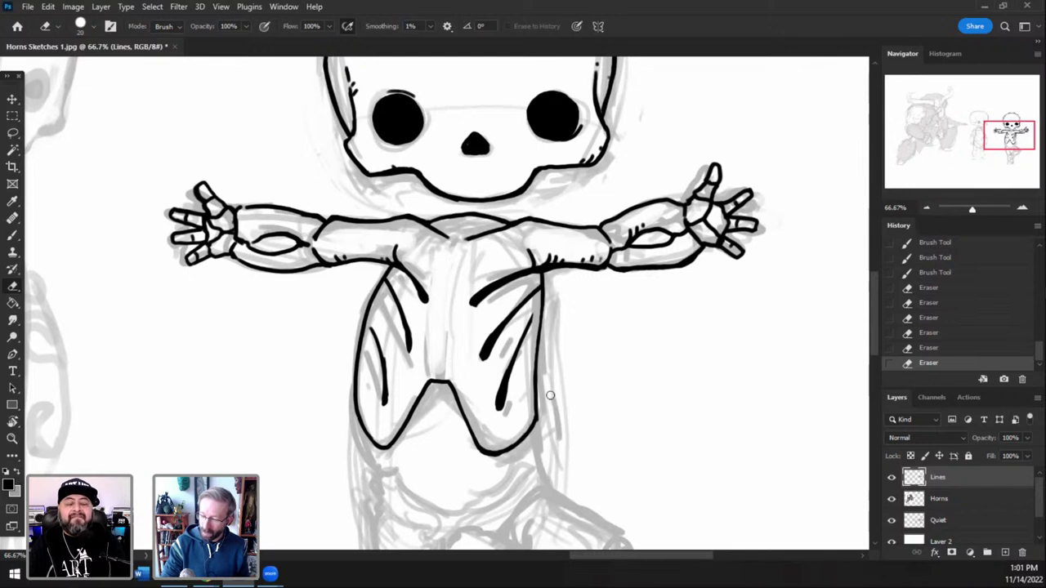
- Trim the inner edge of the lower left rib line with the Eraser
click(13, 236)
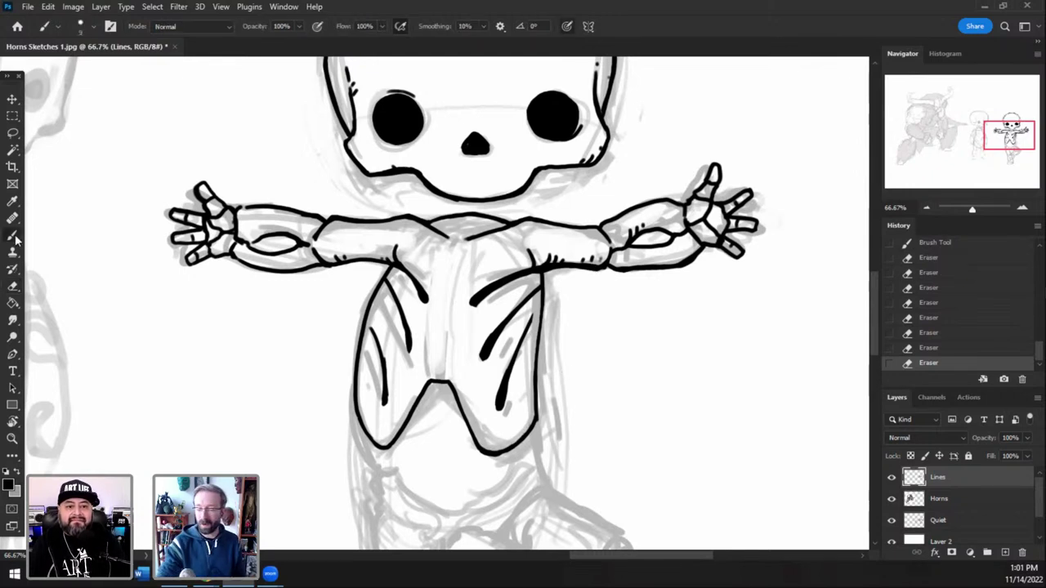
drag(997, 143, 997, 145)
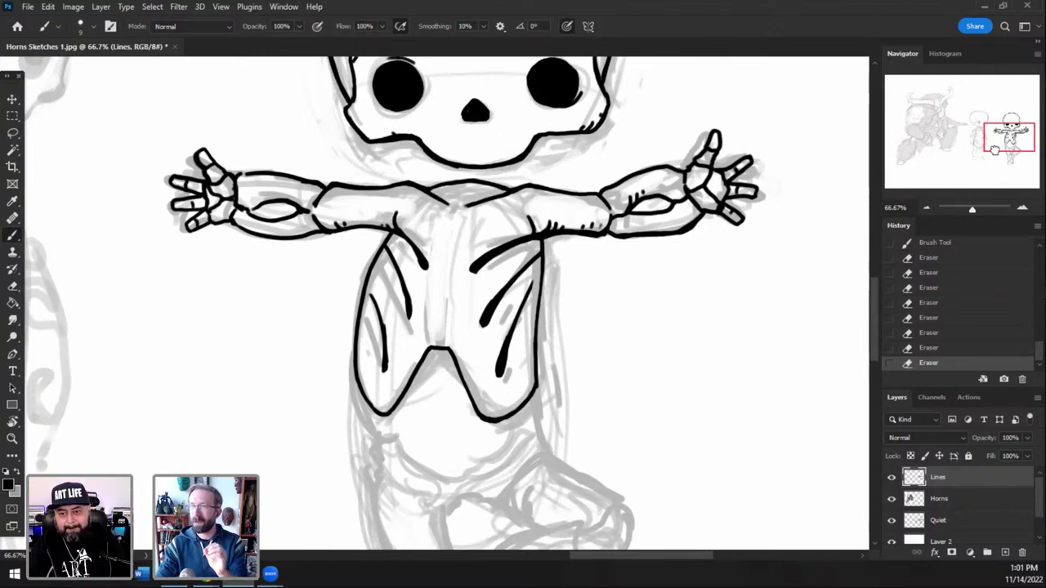
drag(996, 147, 998, 149)
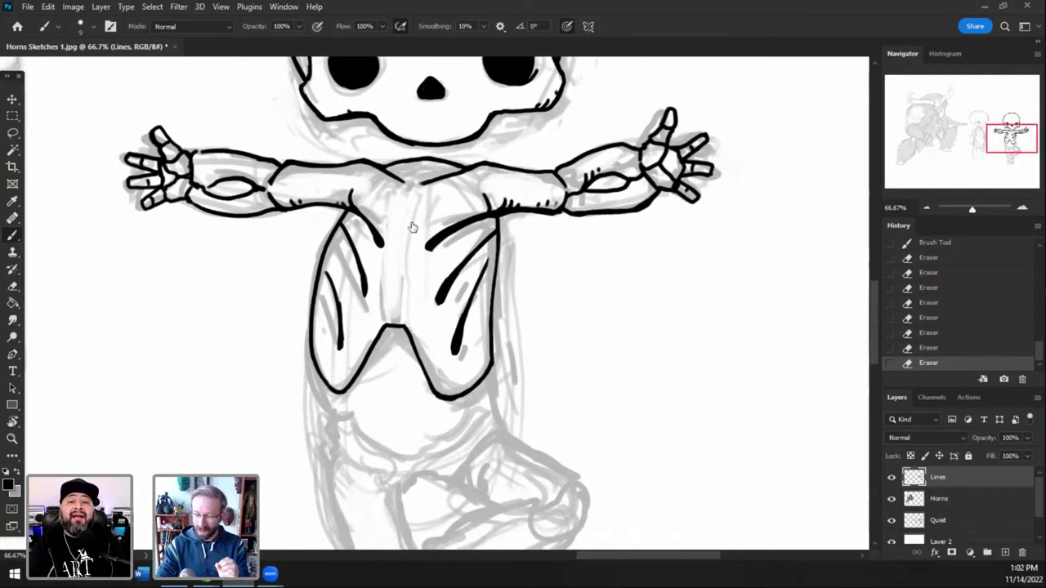
drag(344, 292, 344, 323)
click(14, 286)
key(ctrl+z)
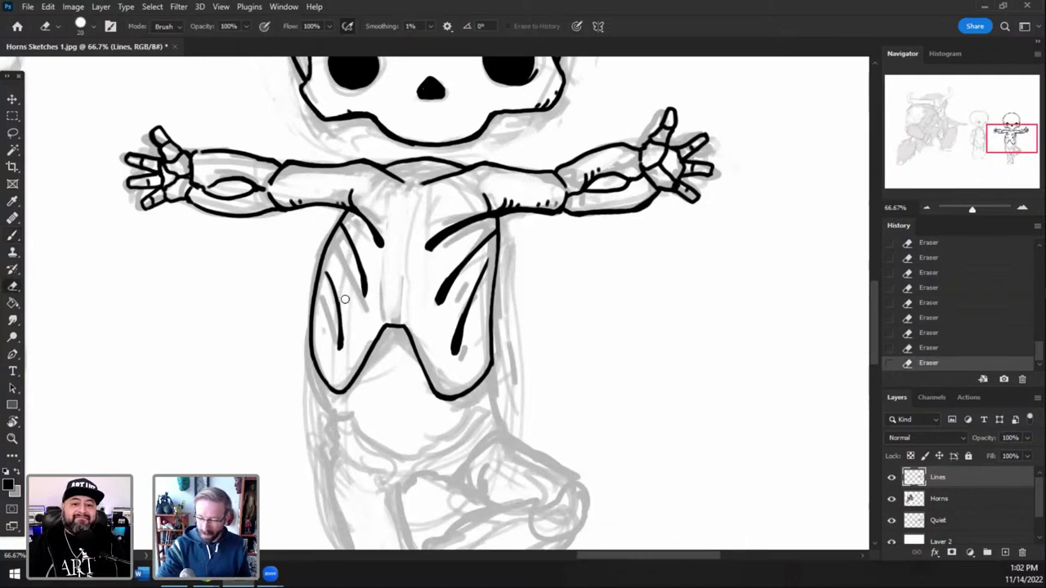
- On the Quiet layer, lasso the sketched hips and legs, nudge them slightly, and deselect
drag(1013, 141, 1009, 138)
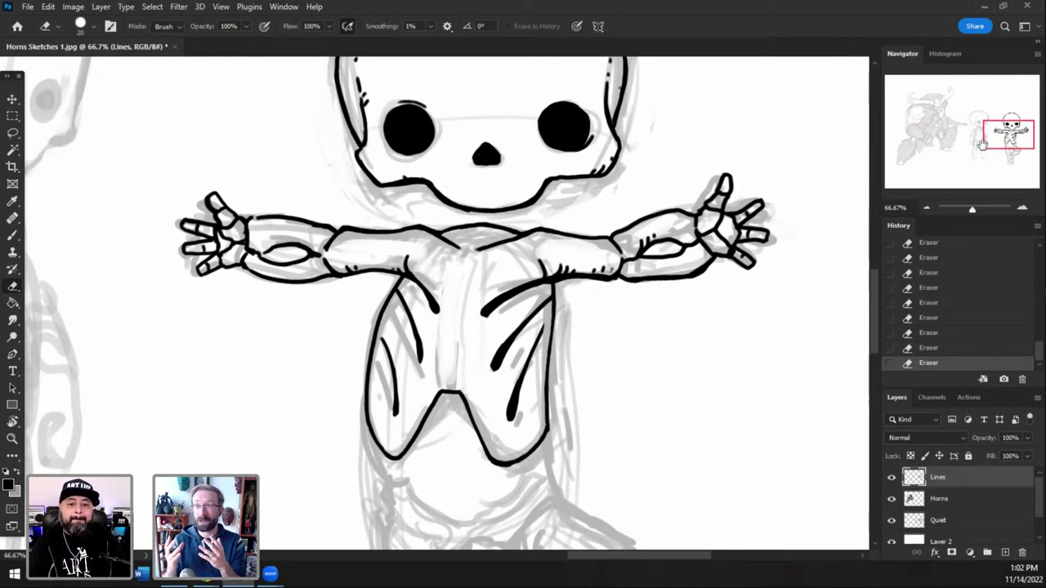
mouse_move(983, 143)
mouse_down()
mouse_move(1008, 139)
mouse_move(1014, 147)
mouse_move(1000, 144)
mouse_move(1010, 150)
mouse_up()
key(b)
click(927, 207)
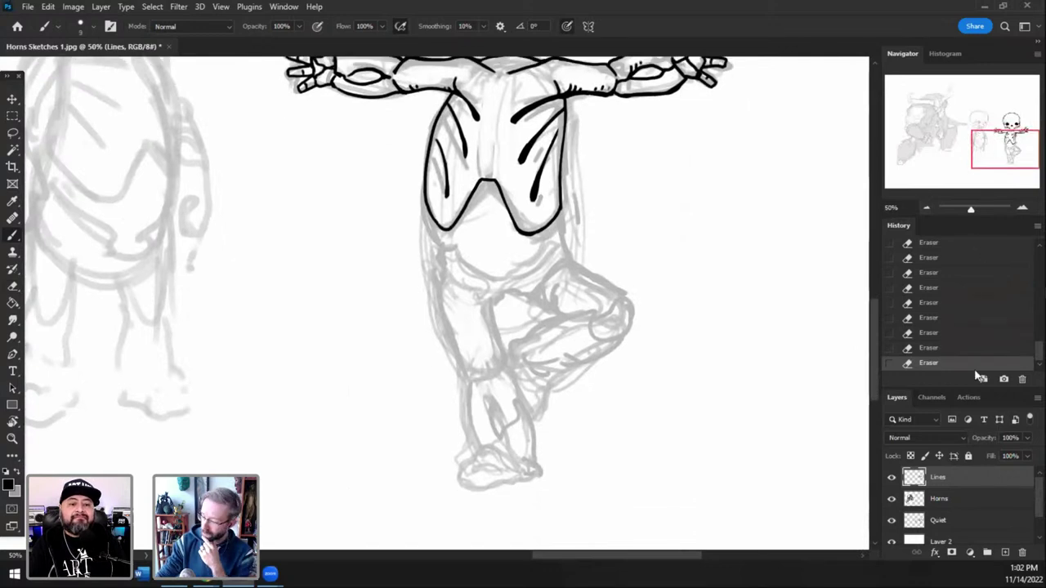
click(952, 520)
key(l)
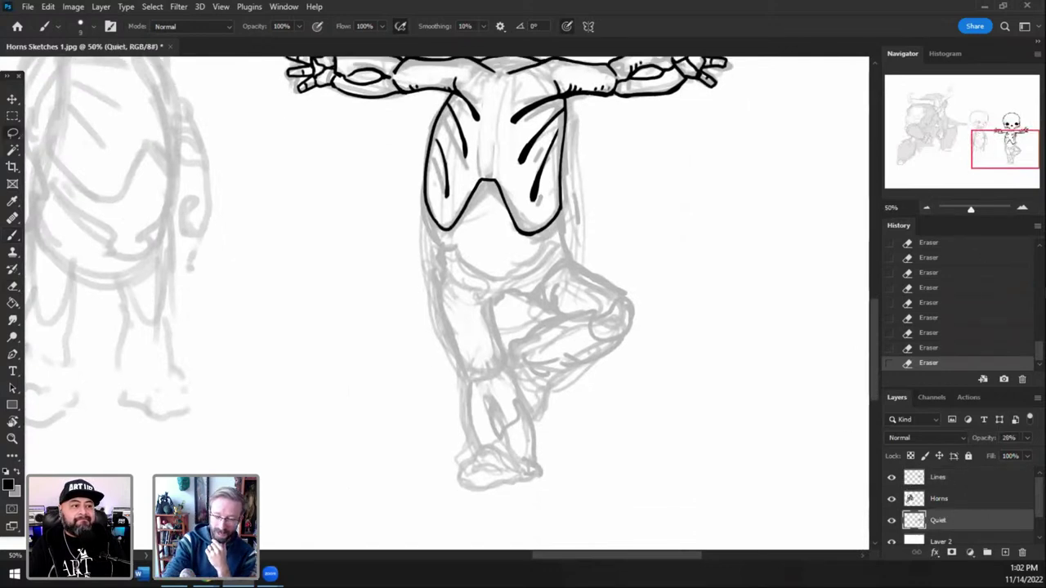
mouse_move(395, 311)
mouse_down()
mouse_move(508, 244)
mouse_move(572, 223)
mouse_move(708, 353)
mouse_move(393, 387)
mouse_move(387, 355)
mouse_up()
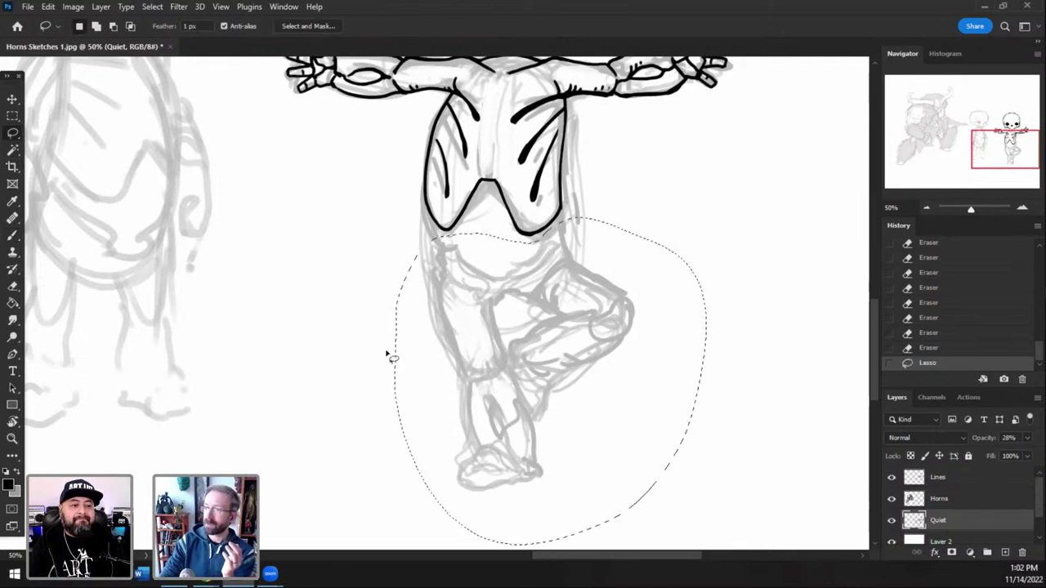
click(12, 98)
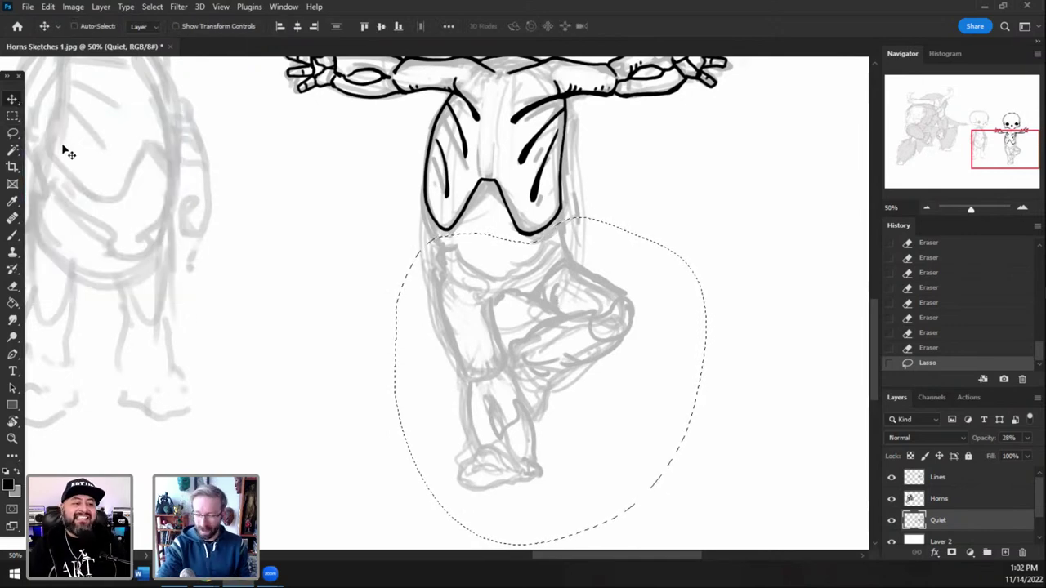
key(Left)
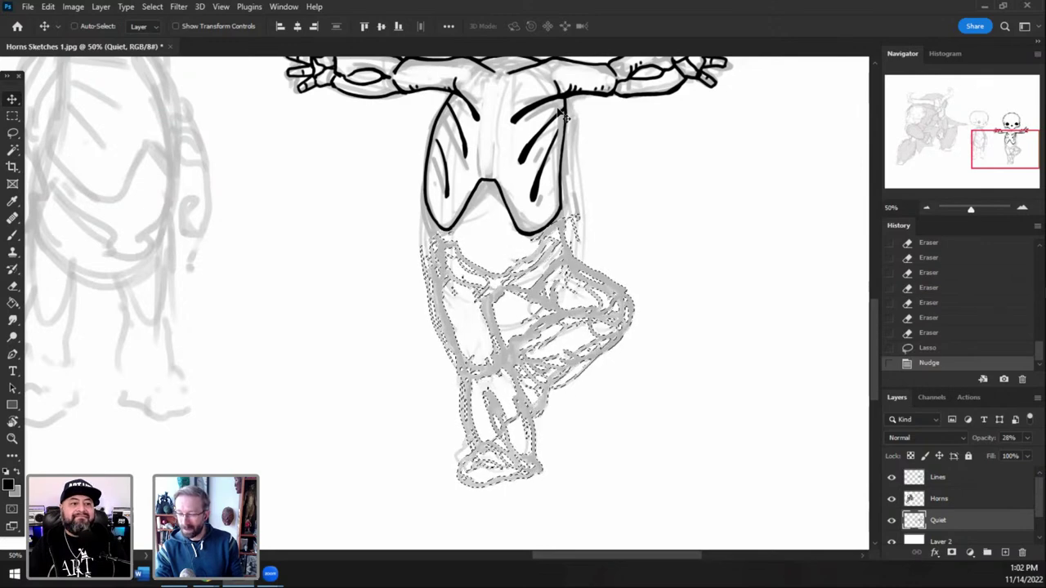
mouse_move(986, 148)
mouse_down()
mouse_move(981, 138)
mouse_move(970, 143)
mouse_up()
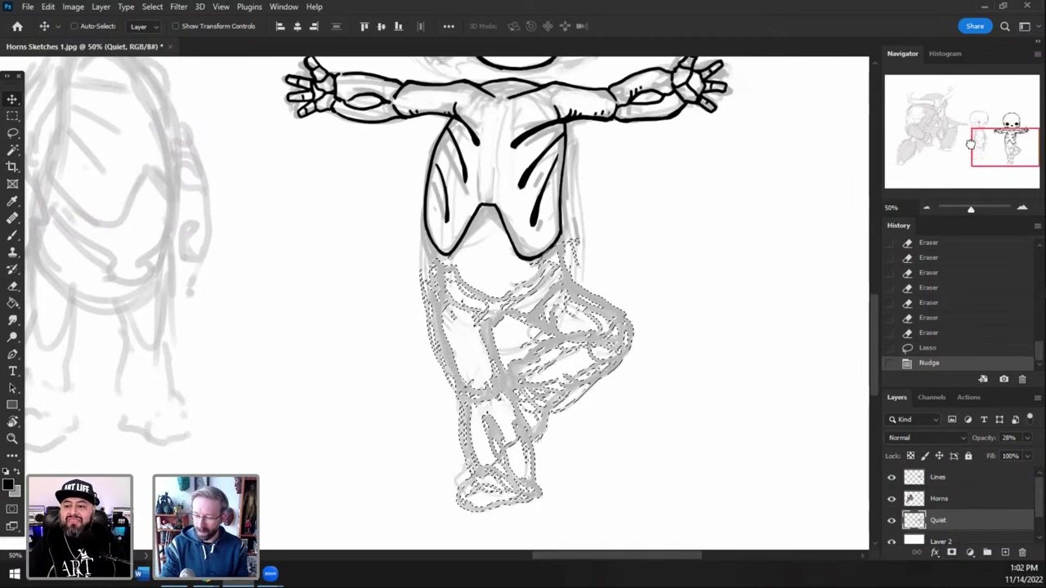
click(153, 7)
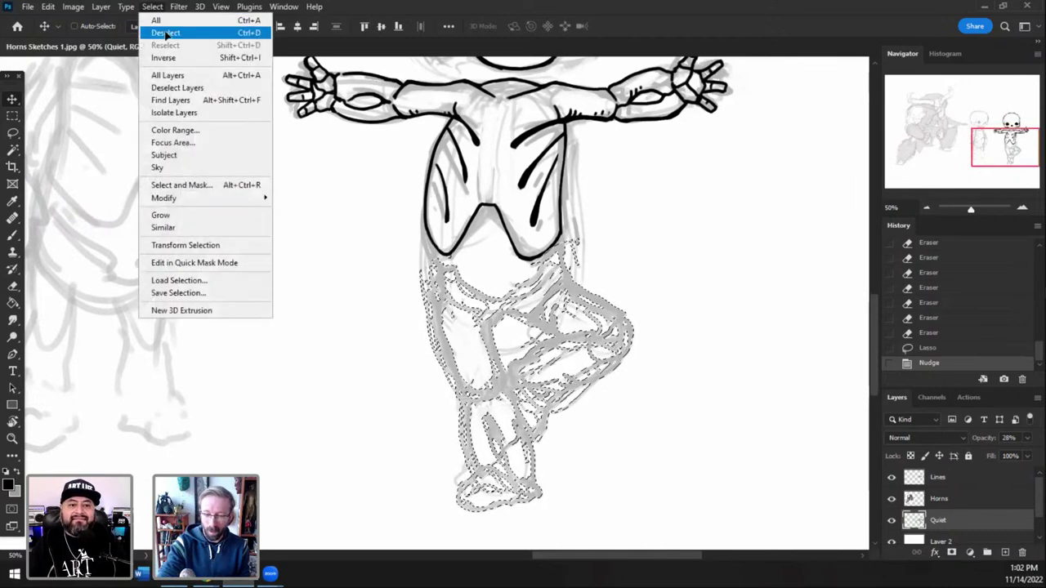
click(163, 32)
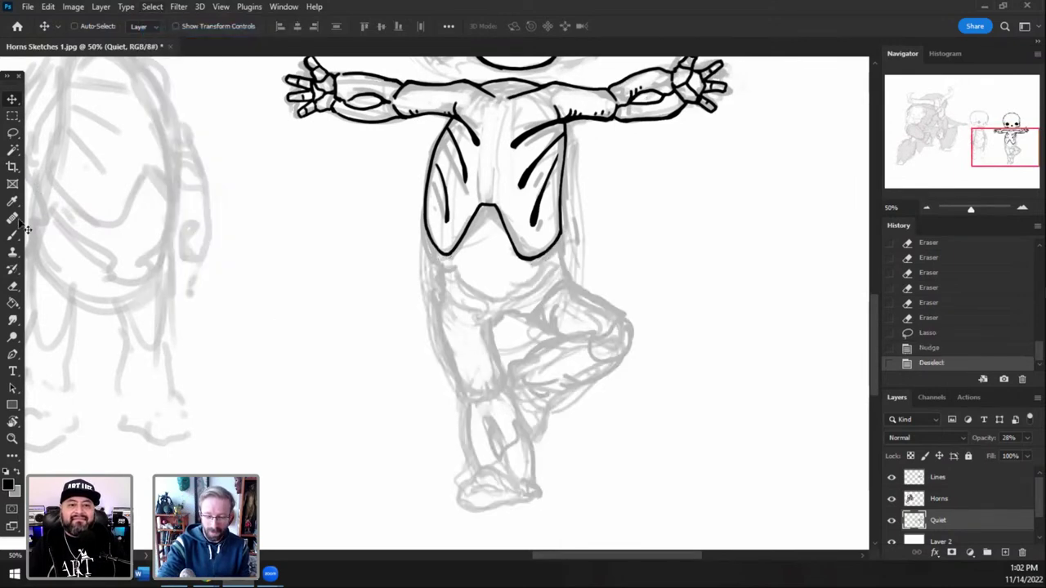
- Lasso the sketched lower legs and foot on the Quiet layer, nudge them slightly upward, and deselect
click(14, 135)
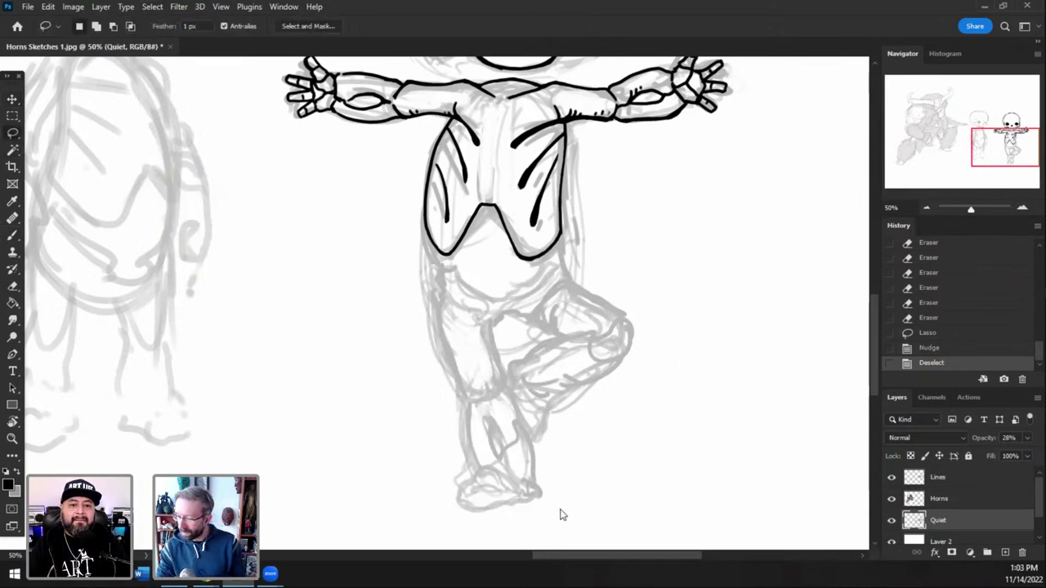
mouse_move(548, 520)
mouse_down()
mouse_move(662, 403)
mouse_move(674, 353)
mouse_move(661, 322)
mouse_move(529, 335)
mouse_move(395, 433)
mouse_move(560, 537)
mouse_up()
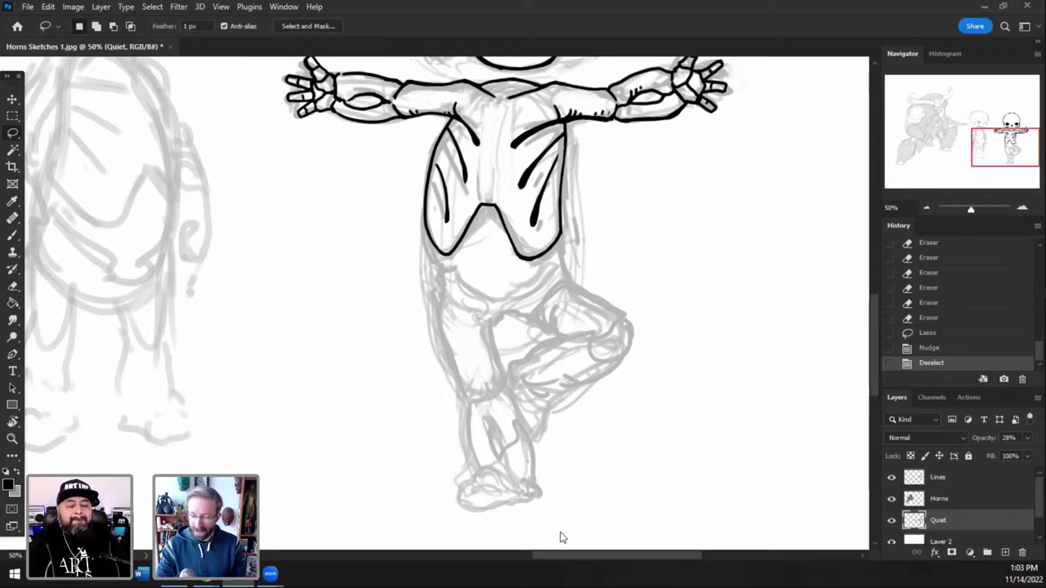
click(16, 101)
key(Up)
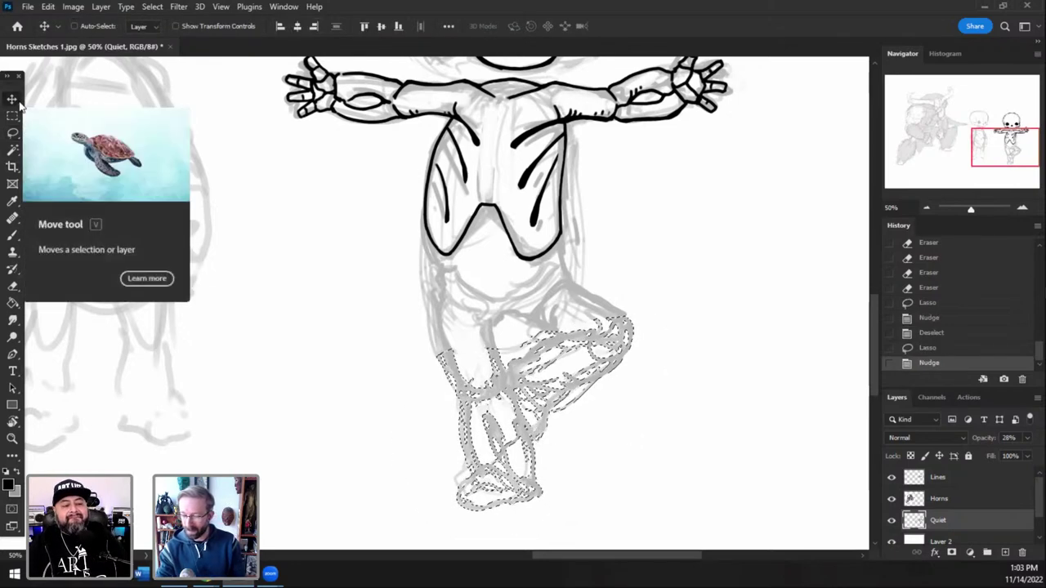
click(152, 7)
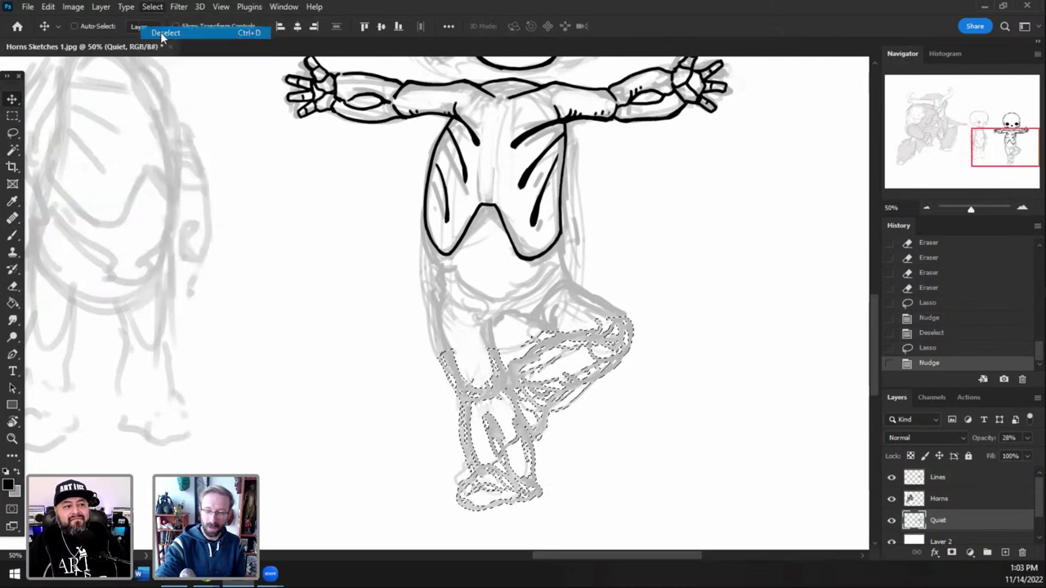
click(164, 33)
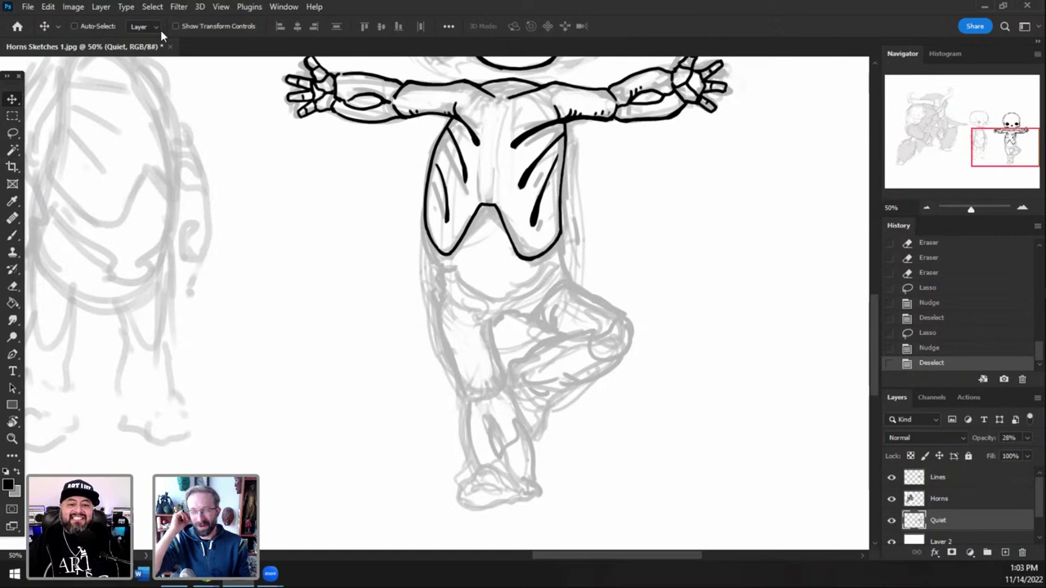
- Redraw the curved upper and lower edges of the pelvis band in the Quiet layer's sketch with the Brush
click(14, 235)
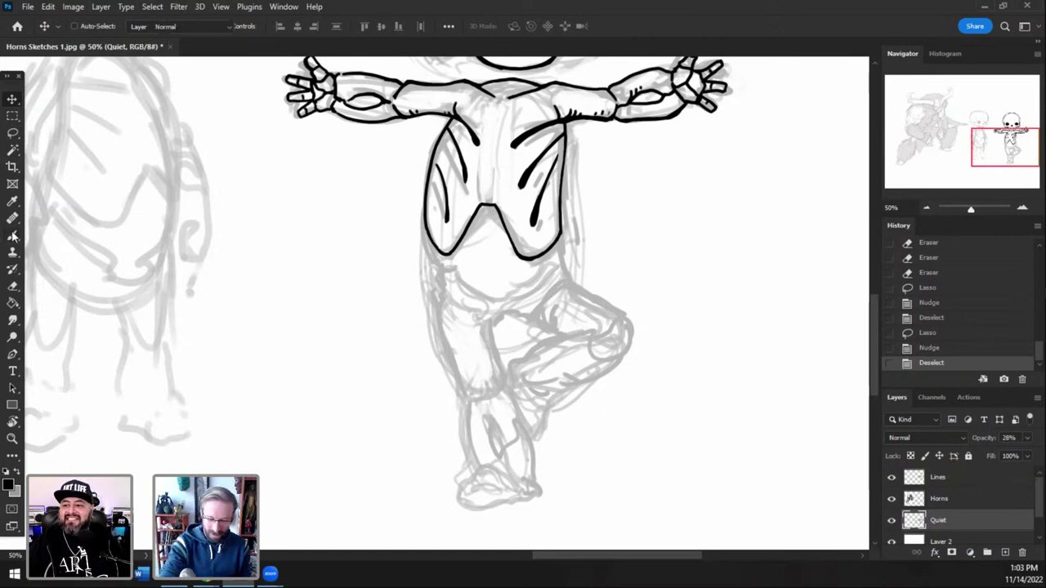
click(1021, 210)
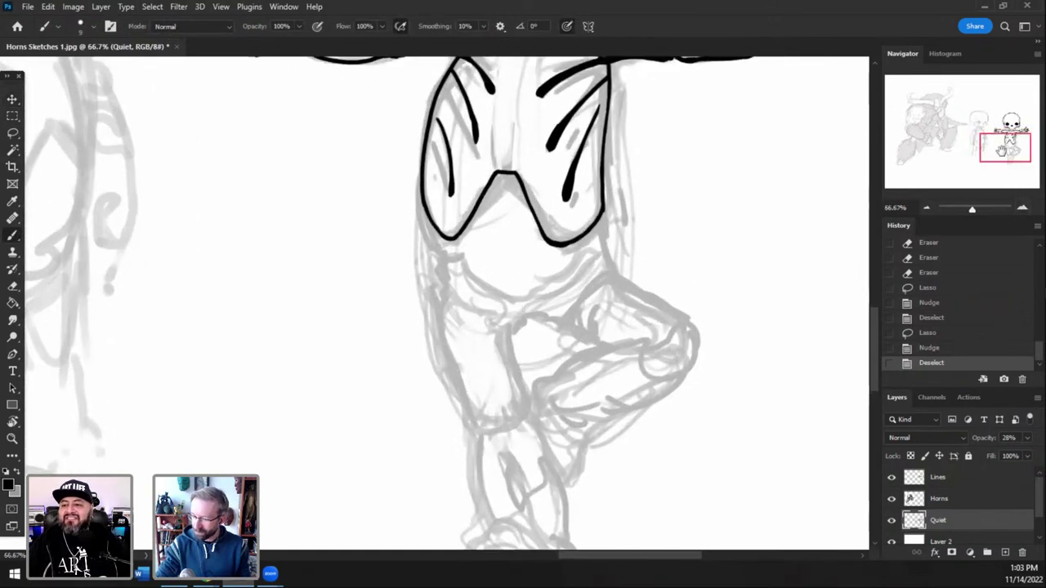
drag(1002, 150, 1010, 152)
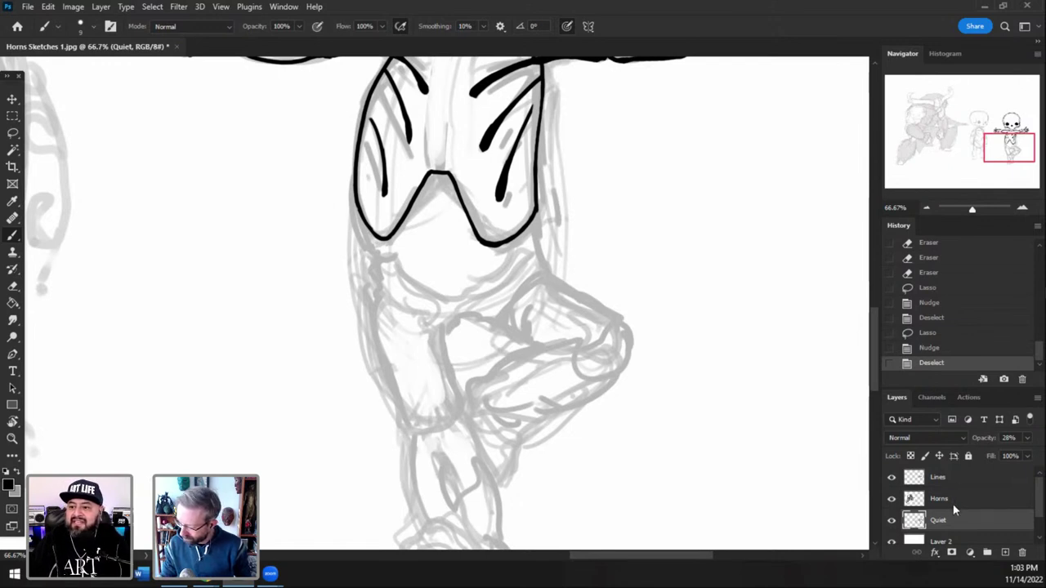
drag(488, 280, 462, 296)
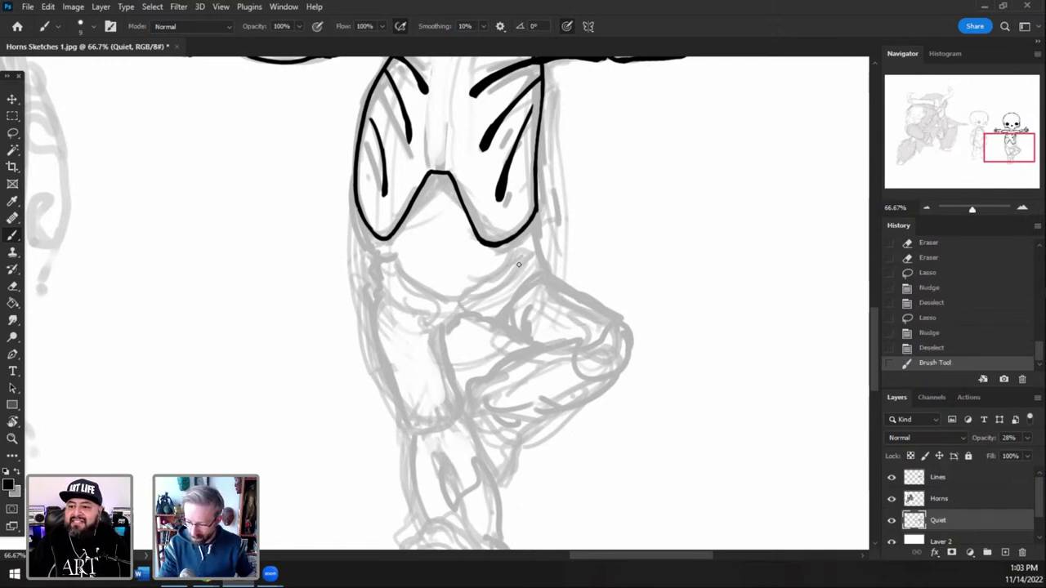
key(ctrl+z)
mouse_move(522, 255)
mouse_down()
mouse_move(469, 309)
mouse_move(509, 301)
mouse_move(521, 283)
mouse_up()
mouse_move(528, 264)
mouse_down()
mouse_move(471, 304)
mouse_move(438, 311)
mouse_move(377, 255)
mouse_move(441, 308)
mouse_up()
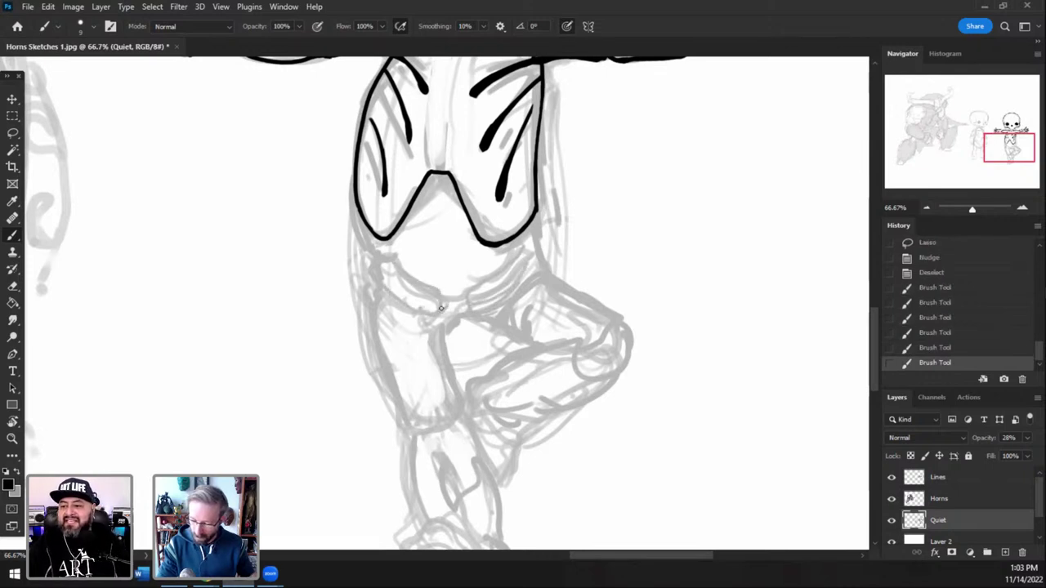
mouse_move(372, 253)
mouse_down()
mouse_move(376, 283)
mouse_move(462, 294)
mouse_move(516, 244)
mouse_up()
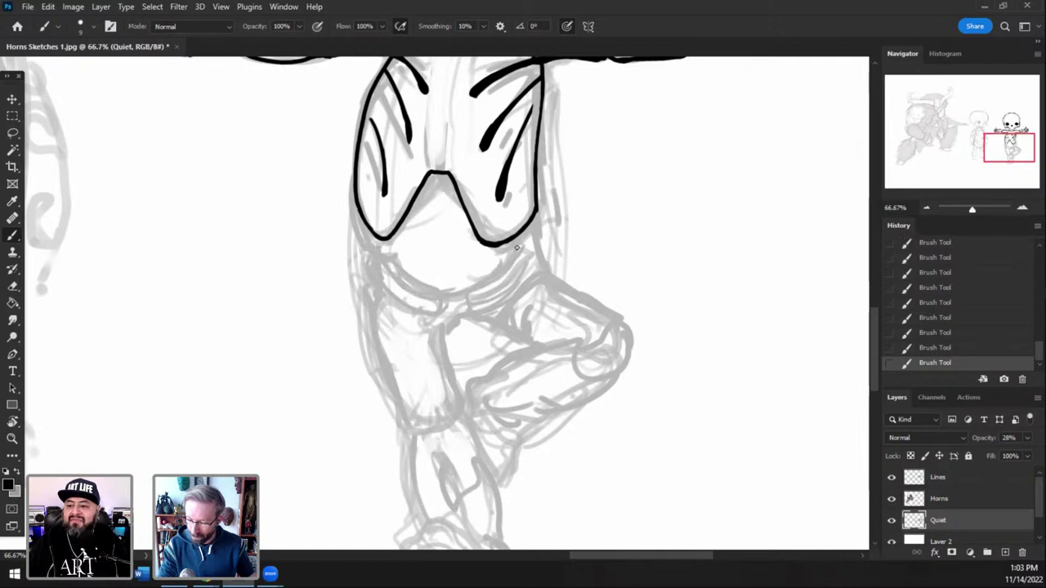
- Erase stray sketch lines inside the pelvis band, beside the torso's right side, and in the lower right ribcage
click(12, 286)
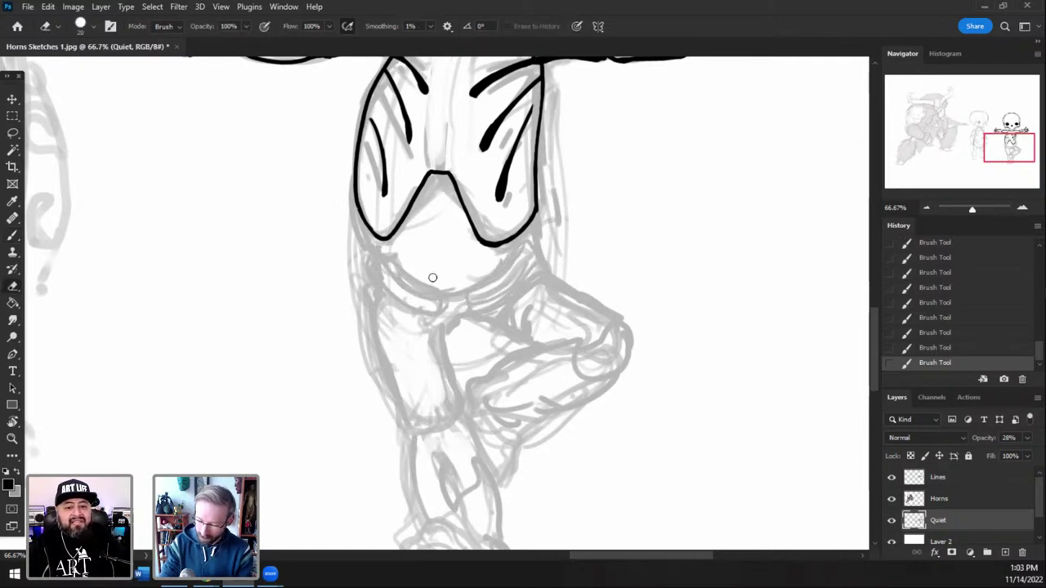
mouse_move(430, 276)
mouse_down()
mouse_move(393, 258)
mouse_move(451, 274)
mouse_move(426, 285)
mouse_move(383, 273)
mouse_move(394, 294)
mouse_move(384, 268)
mouse_move(498, 290)
mouse_move(468, 299)
mouse_move(517, 264)
mouse_move(465, 303)
mouse_move(402, 302)
mouse_up()
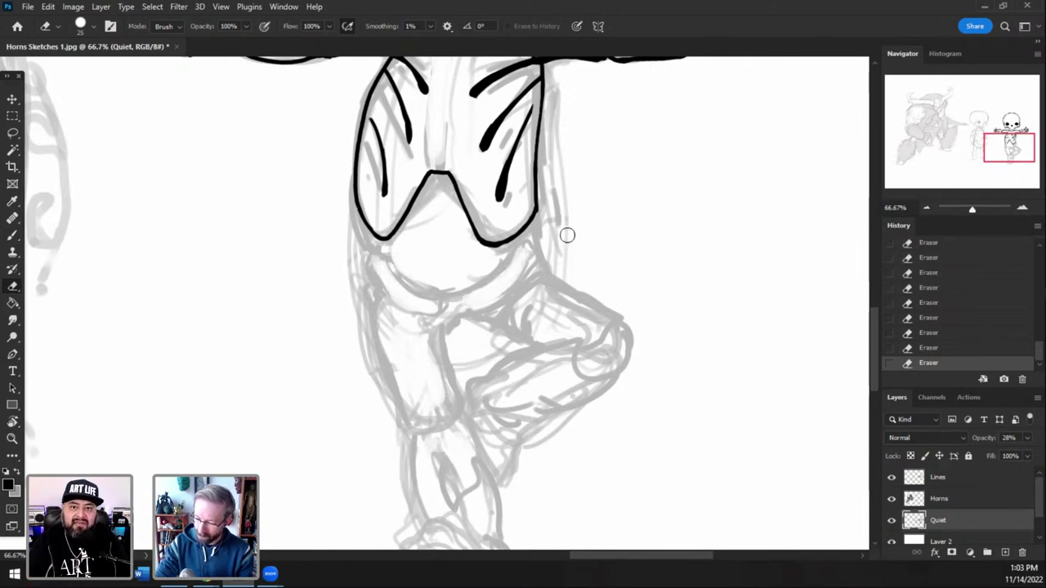
drag(565, 234, 572, 234)
drag(469, 183, 510, 223)
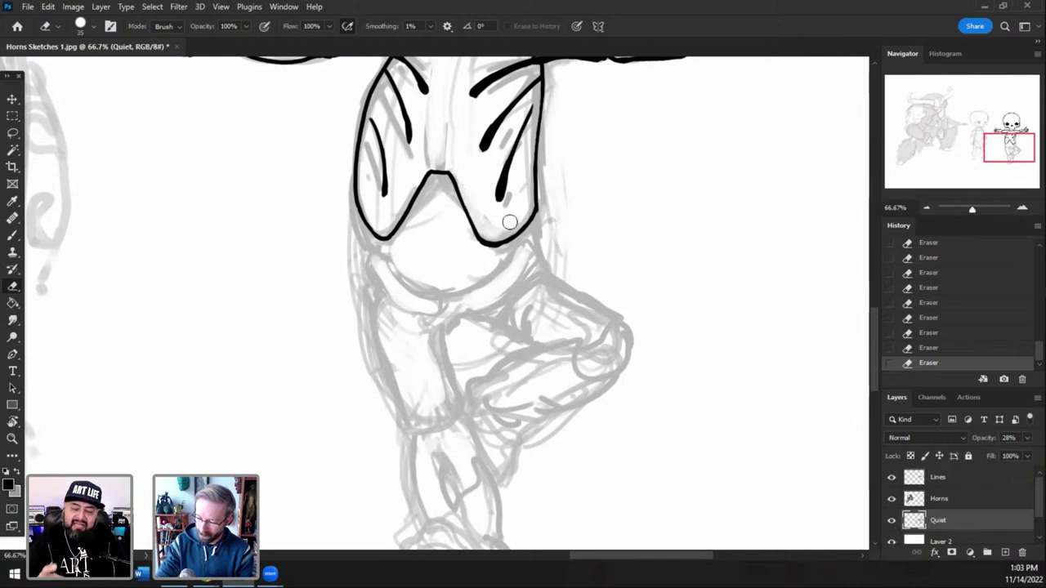
- Erase the rough lines in the raised bent leg, redraw its thigh, knee and calf contours, and clean up the leftover marks
drag(534, 302, 564, 303)
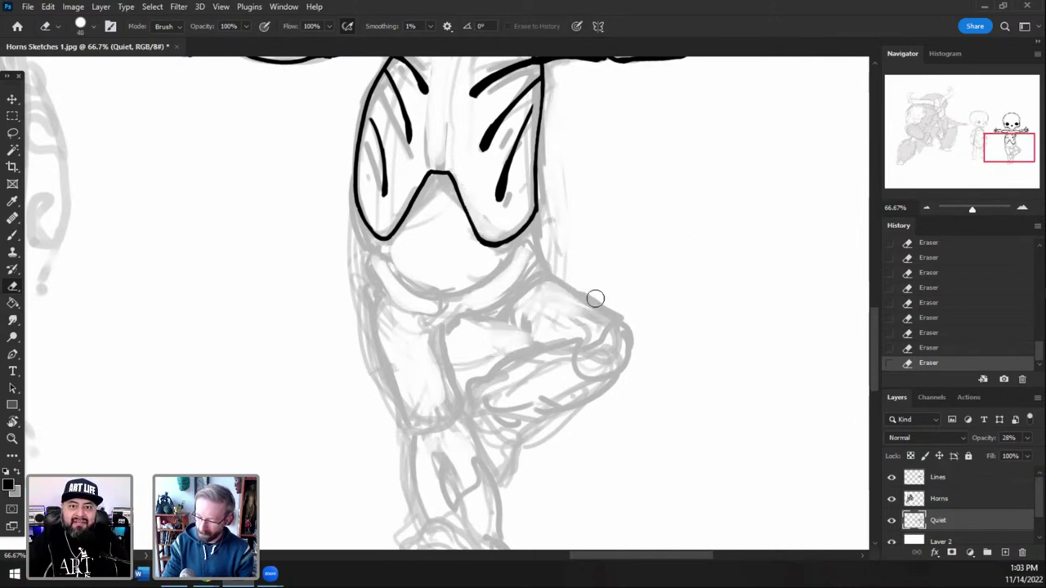
key(b)
mouse_move(563, 280)
mouse_down()
mouse_move(586, 294)
mouse_move(567, 283)
mouse_up()
mouse_move(517, 316)
mouse_down()
mouse_move(550, 341)
mouse_move(576, 343)
mouse_move(557, 342)
mouse_up()
mouse_move(585, 346)
mouse_down()
mouse_move(606, 327)
mouse_move(629, 346)
mouse_move(586, 394)
mouse_move(568, 381)
mouse_up()
mouse_move(524, 347)
mouse_down()
mouse_move(471, 385)
mouse_move(489, 392)
mouse_move(491, 419)
mouse_up()
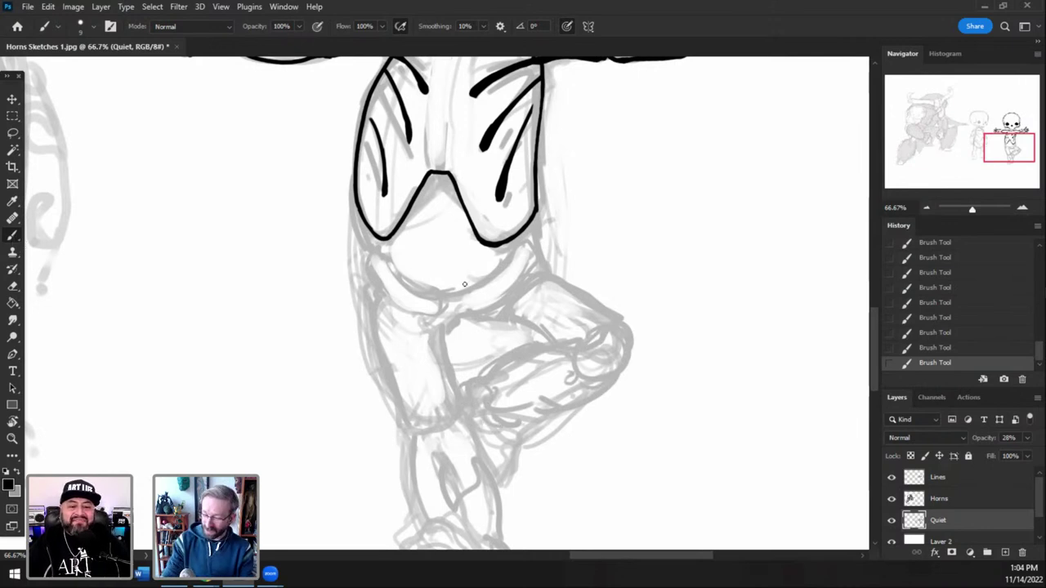
key(e)
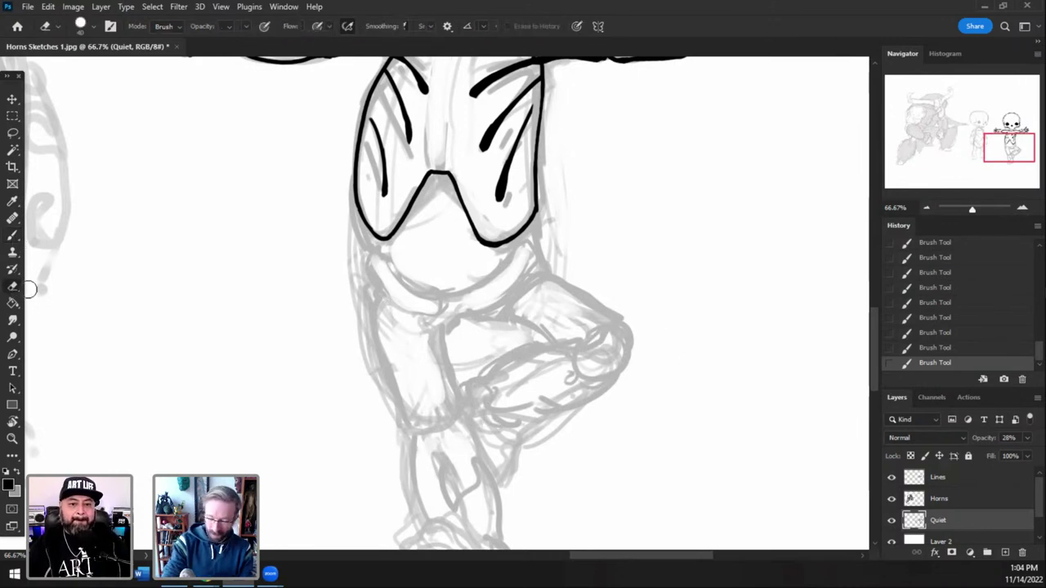
mouse_move(517, 404)
mouse_down()
mouse_move(561, 395)
mouse_move(566, 366)
mouse_move(466, 364)
mouse_move(509, 317)
mouse_up()
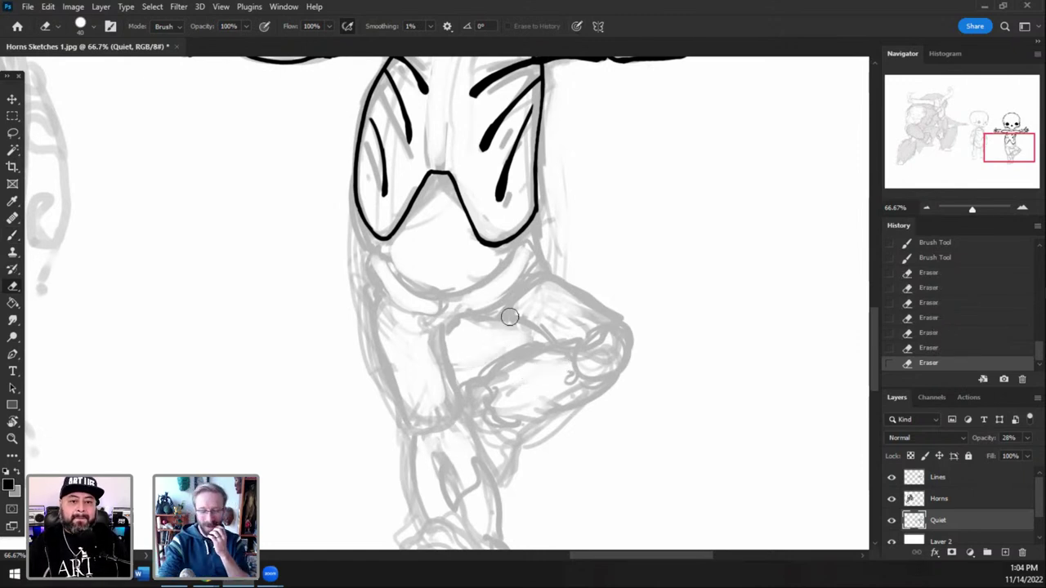
- On the Lines layer, ink the pelvis band's left half and the outer contour of the standing leg's thigh with the Brush
key(b)
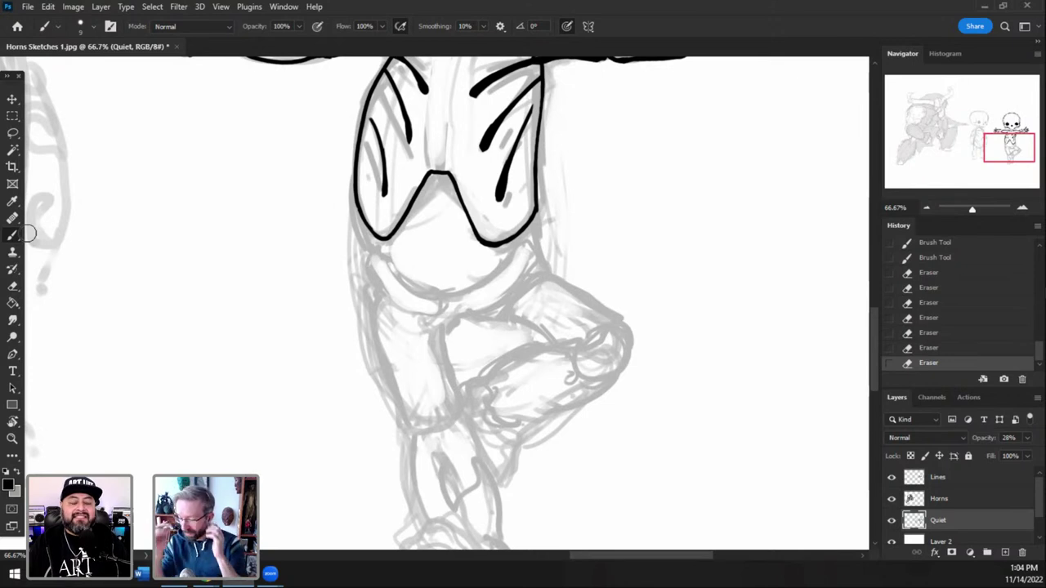
click(935, 476)
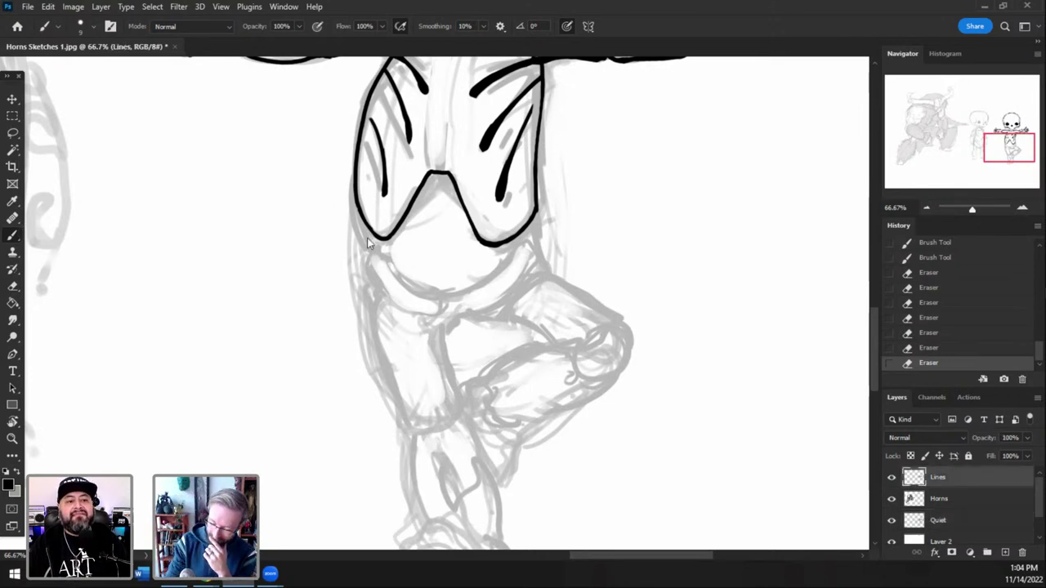
mouse_move(441, 307)
mouse_down()
mouse_move(387, 258)
mouse_move(368, 255)
mouse_move(383, 294)
mouse_move(368, 332)
mouse_up()
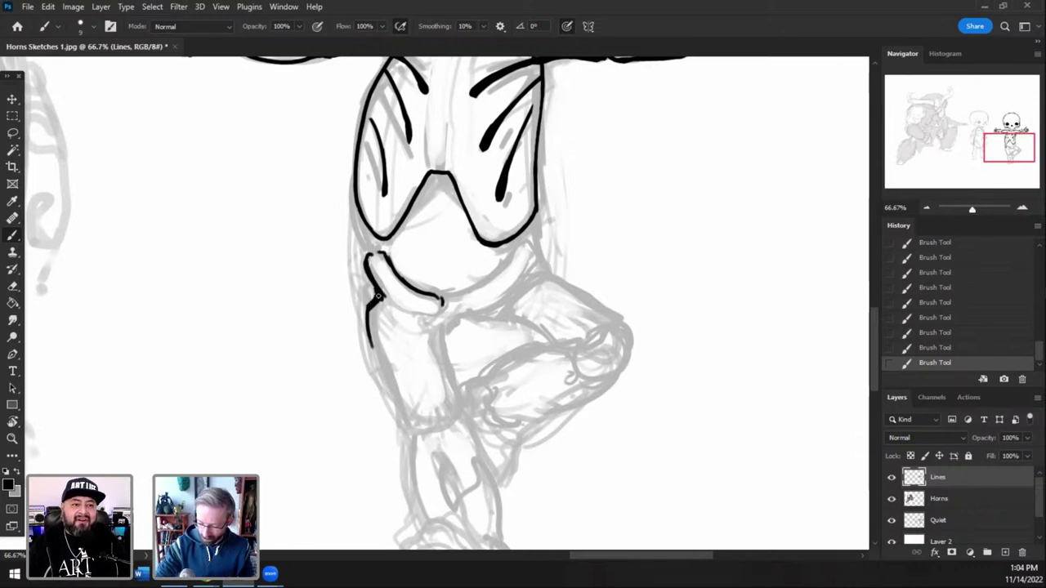
key(ctrl+z)
mouse_move(374, 303)
mouse_down()
mouse_move(375, 347)
mouse_move(395, 390)
mouse_up()
drag(378, 353, 402, 410)
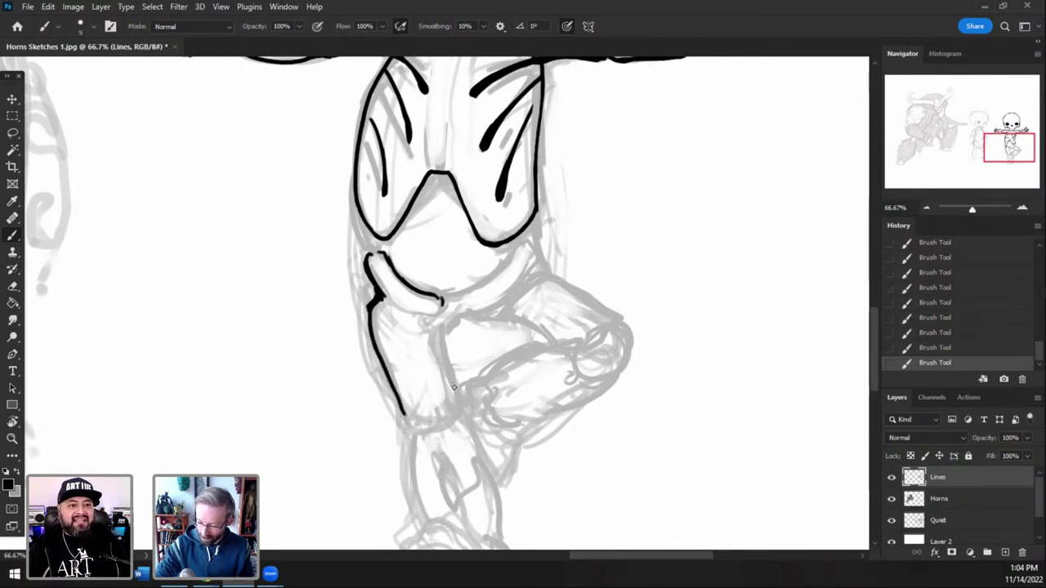
- Ink the inner contour of the standing thigh and close the inner end of the pelvis band's left half
mouse_move(454, 387)
mouse_down()
mouse_move(440, 326)
mouse_move(448, 380)
mouse_up()
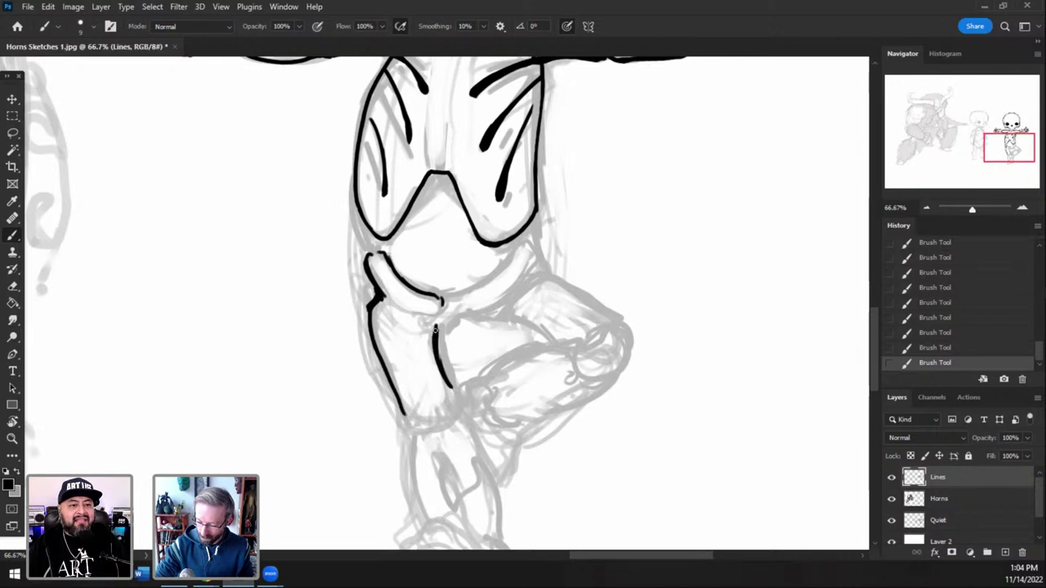
mouse_move(409, 310)
mouse_down()
mouse_move(439, 316)
mouse_move(436, 327)
mouse_move(437, 314)
mouse_up()
key(ctrl+z)
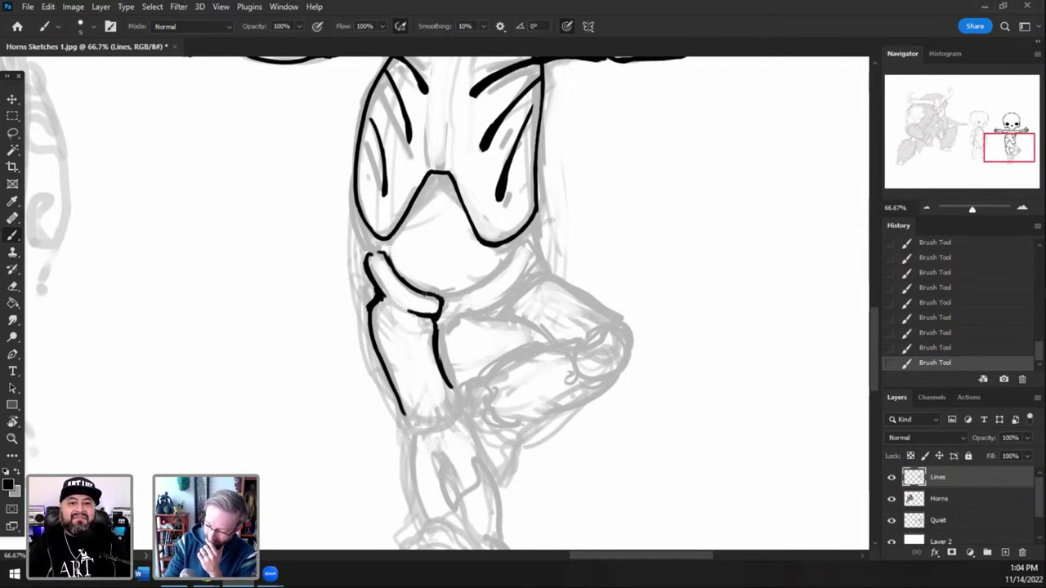
- Ink the right half of the pelvis band and join its upper end to the ribcage
drag(459, 300, 495, 278)
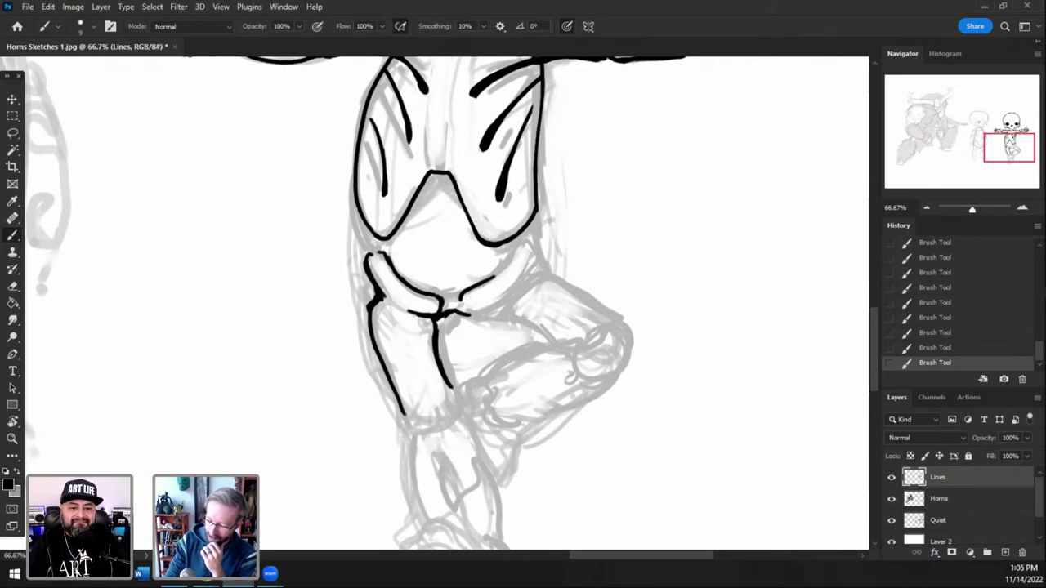
mouse_move(459, 299)
mouse_down()
mouse_move(494, 271)
mouse_move(472, 287)
mouse_move(525, 237)
mouse_move(543, 270)
mouse_up()
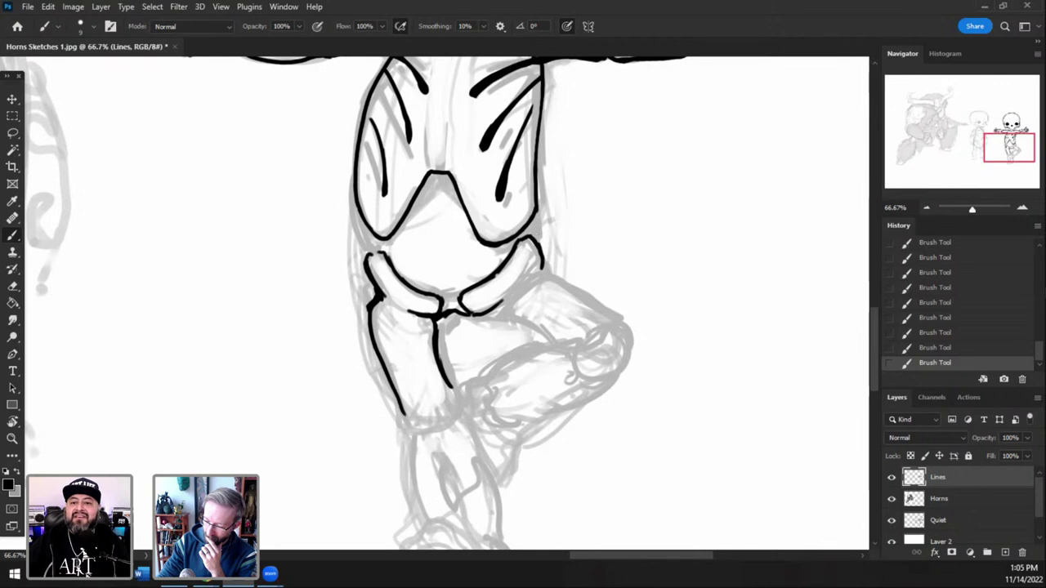
mouse_move(536, 211)
mouse_down()
mouse_move(539, 248)
mouse_move(533, 234)
mouse_up()
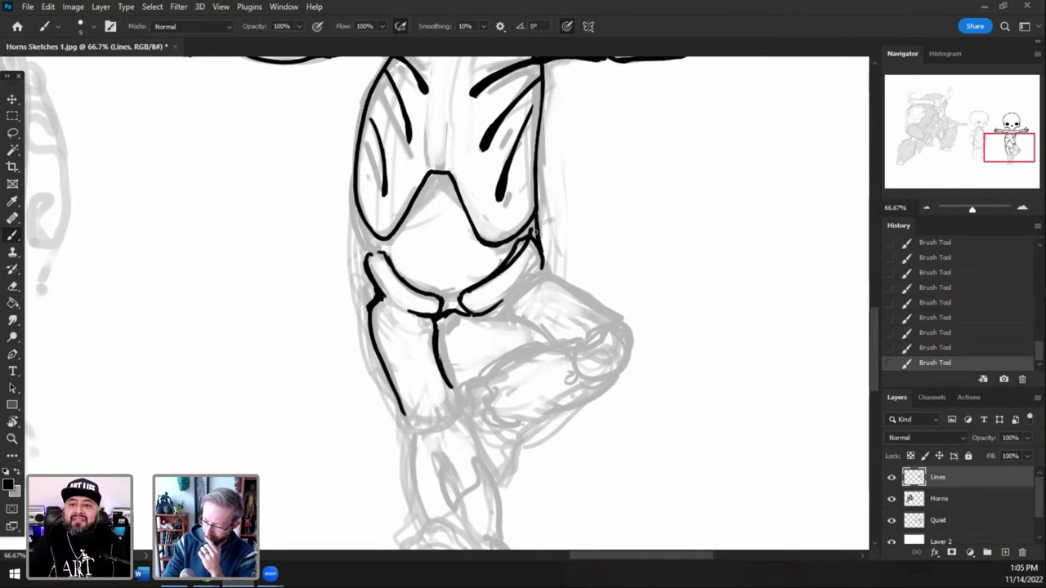
- Erase the excess ink where the right half of the pelvis meets the ribcage, using a smaller Eraser for the detail
key(e)
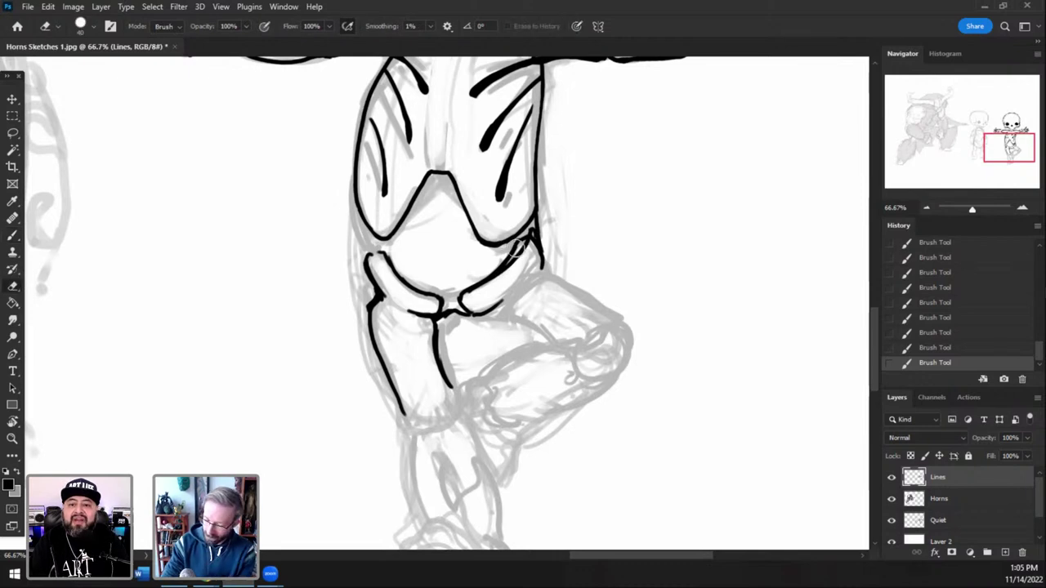
mouse_move(519, 242)
mouse_down()
mouse_move(489, 274)
mouse_move(538, 252)
mouse_up()
key([)
key([)
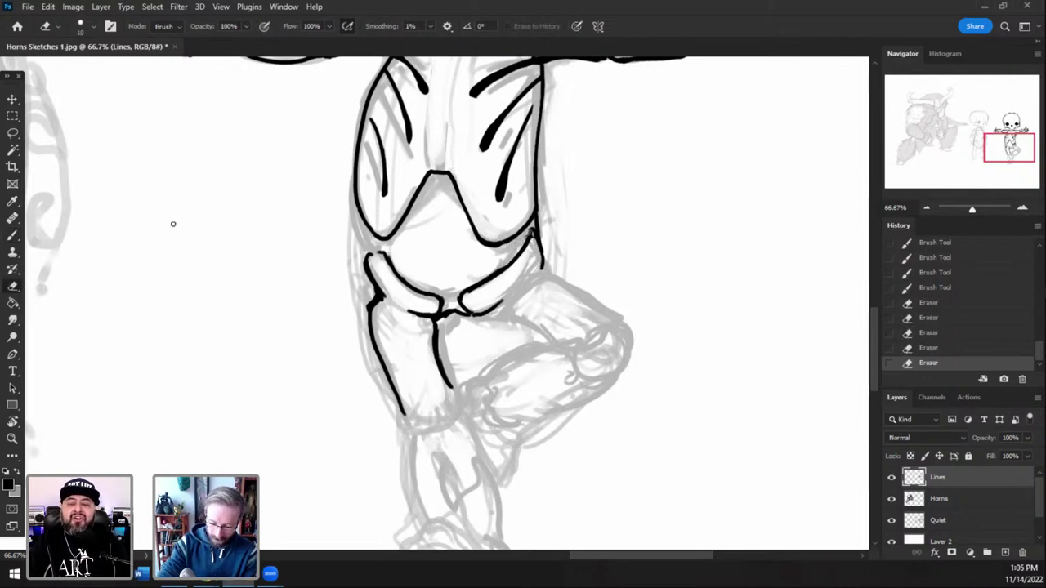
- Ink the short side contour linking the ribcage's lower left edge to the pelvis with the Brush
click(14, 236)
drag(372, 227, 365, 242)
drag(366, 240, 364, 255)
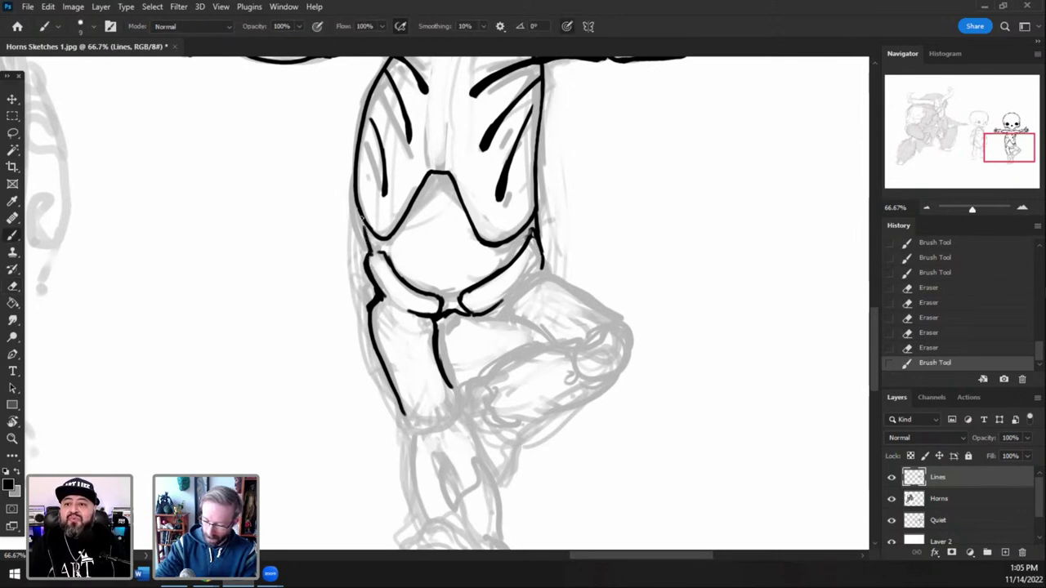
mouse_move(371, 217)
mouse_down()
mouse_move(363, 252)
mouse_move(365, 227)
mouse_move(380, 250)
mouse_move(372, 240)
mouse_up()
- Fill the belly opening between the ribcage arch and the pelvis with solid black, varying the brush size to reach the corners
mouse_move(366, 227)
mouse_down()
mouse_move(391, 242)
mouse_move(432, 176)
mouse_move(442, 177)
mouse_move(487, 255)
mouse_up()
key(bracketright)
key(bracketright)
key(bracketright)
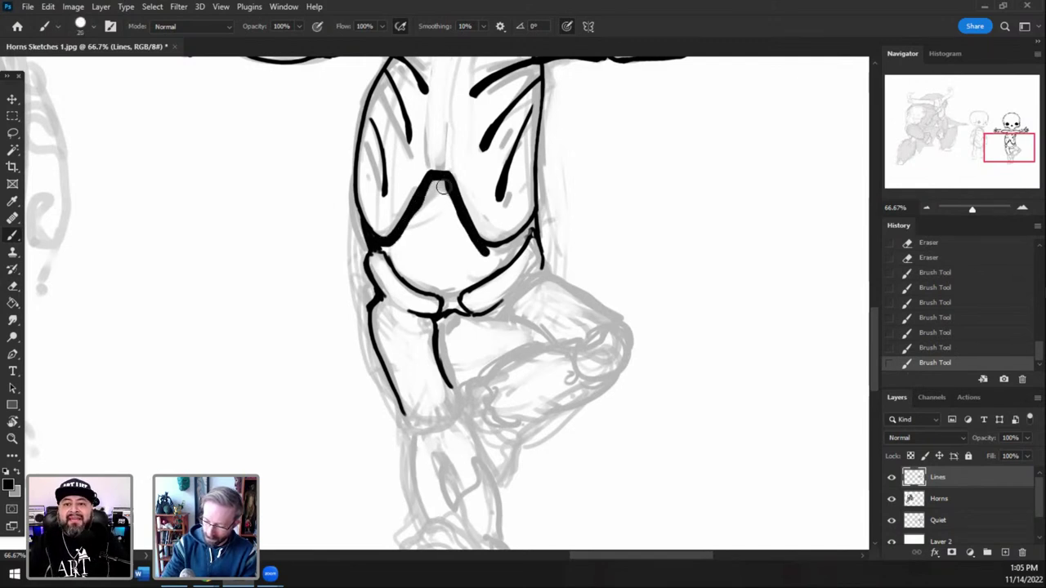
mouse_move(447, 180)
mouse_down()
mouse_move(389, 248)
mouse_move(419, 279)
mouse_move(415, 234)
mouse_move(443, 194)
mouse_move(416, 276)
mouse_move(447, 198)
mouse_move(431, 265)
mouse_move(457, 234)
mouse_move(427, 278)
mouse_move(461, 288)
mouse_up()
key(bracketleft)
key(bracketleft)
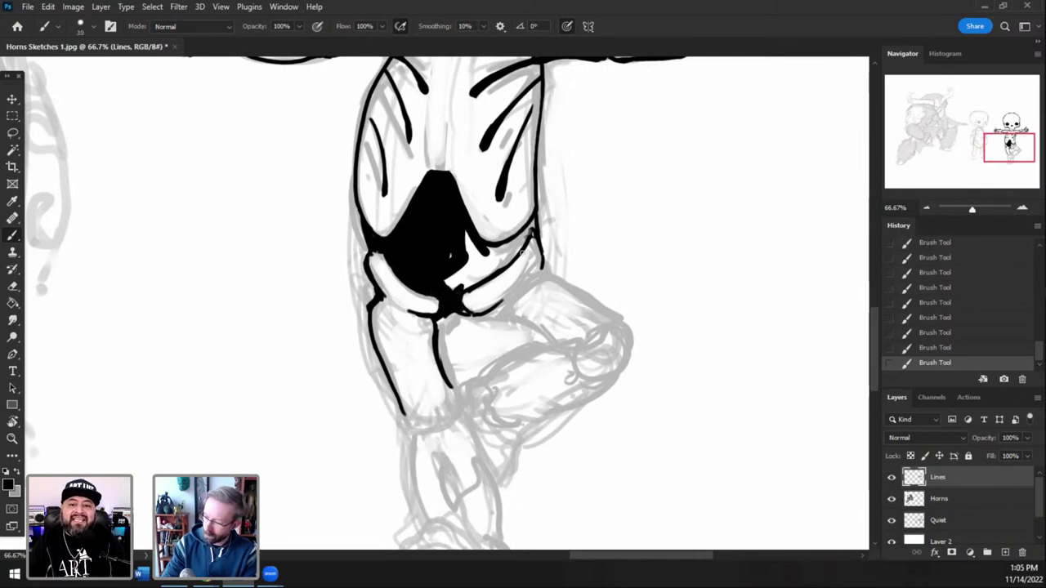
drag(1008, 146, 1002, 142)
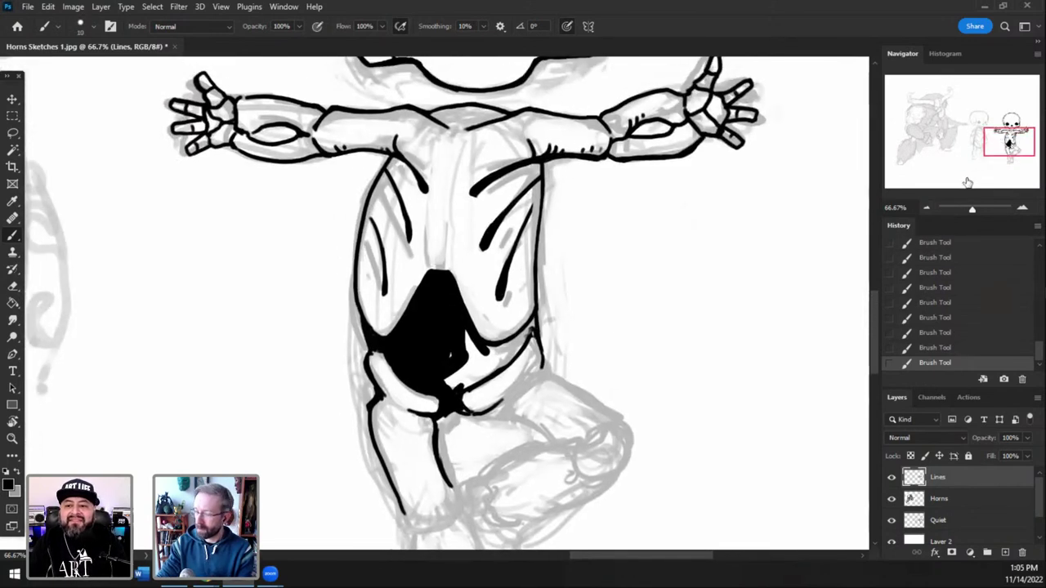
click(930, 208)
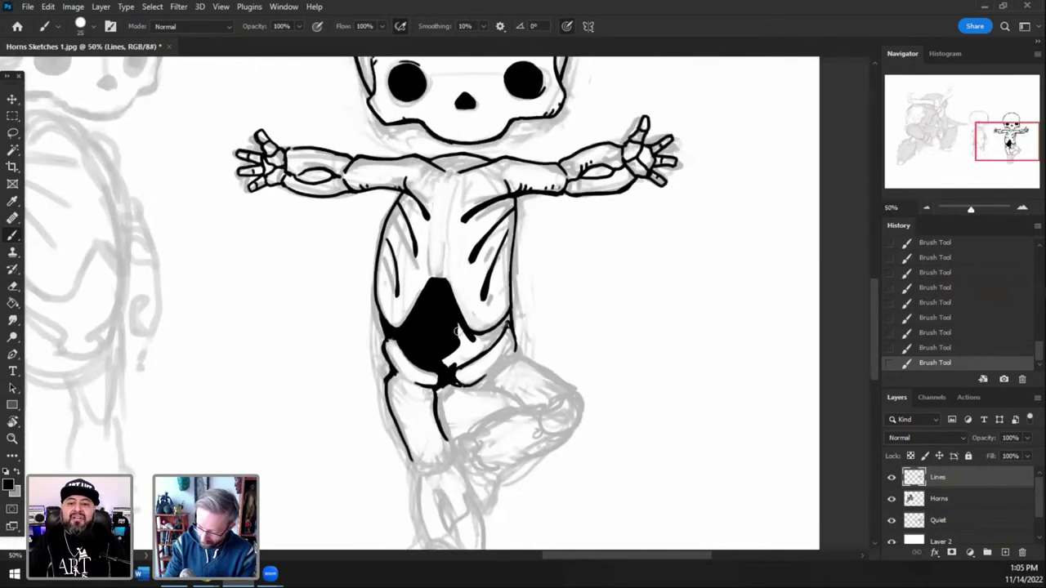
mouse_move(461, 326)
mouse_down()
mouse_move(446, 360)
mouse_move(467, 358)
mouse_move(492, 341)
mouse_move(472, 344)
mouse_move(487, 334)
mouse_up()
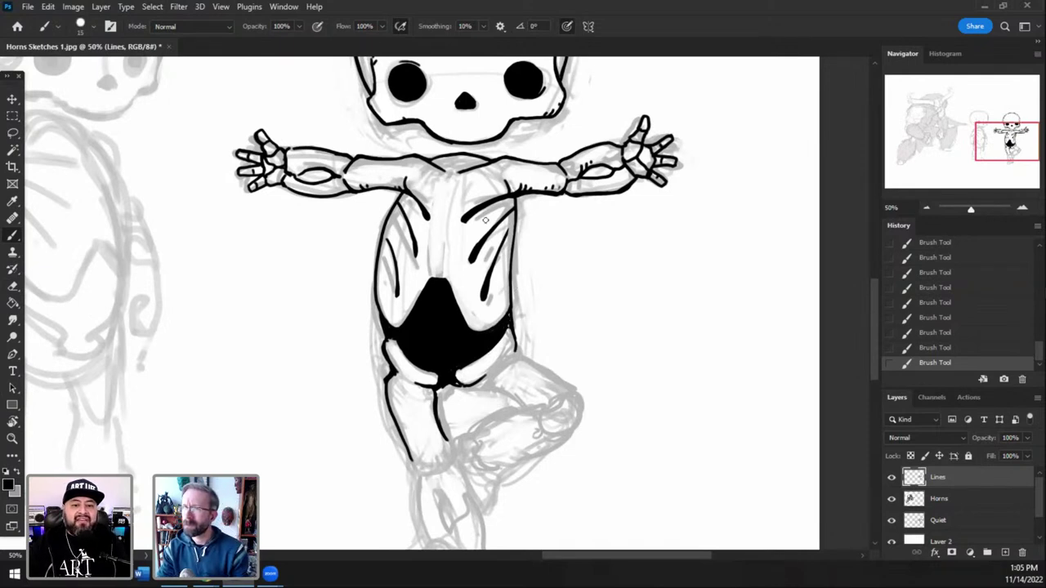
- Add short lower rib strokes along both sides of the ribcage and thicken the existing lower rib lines, adjusting the brush size
key(bracketleft)
key(bracketleft)
key(bracketright)
key(bracketright)
key(bracketright)
mouse_move(484, 301)
mouse_down()
mouse_move(492, 271)
mouse_move(505, 283)
mouse_move(508, 272)
mouse_up()
key(bracketleft)
key(bracketleft)
key(bracketright)
key(bracketleft)
key(bracketleft)
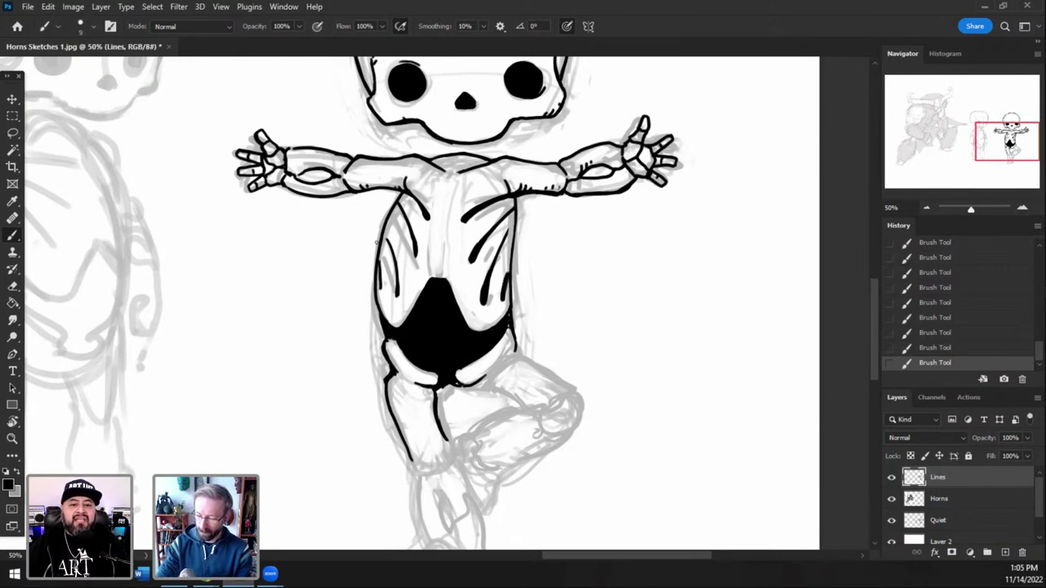
key(bracketleft)
key(bracketleft)
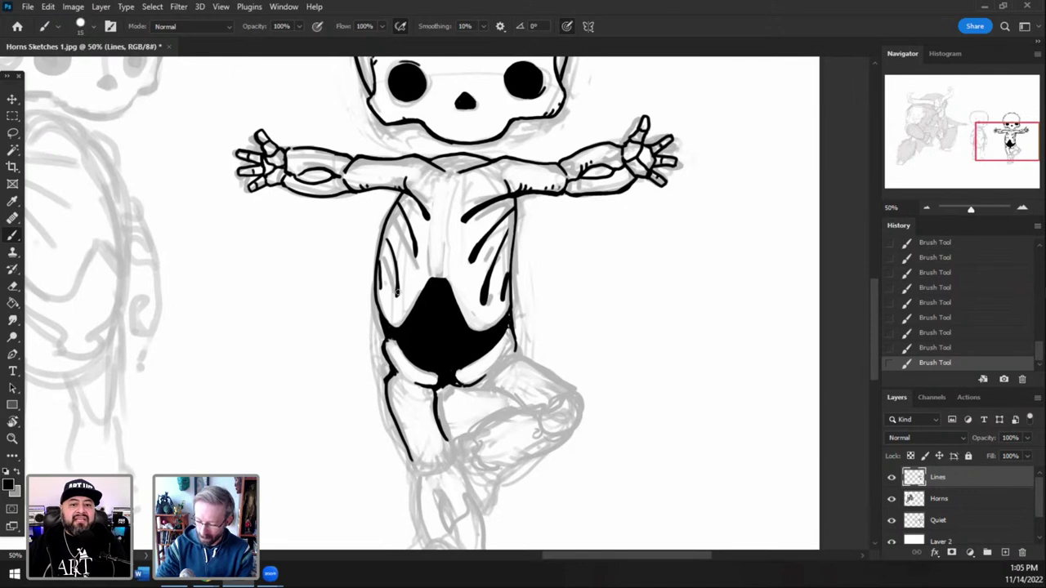
mouse_move(398, 267)
mouse_down()
mouse_move(398, 292)
mouse_move(399, 278)
mouse_up()
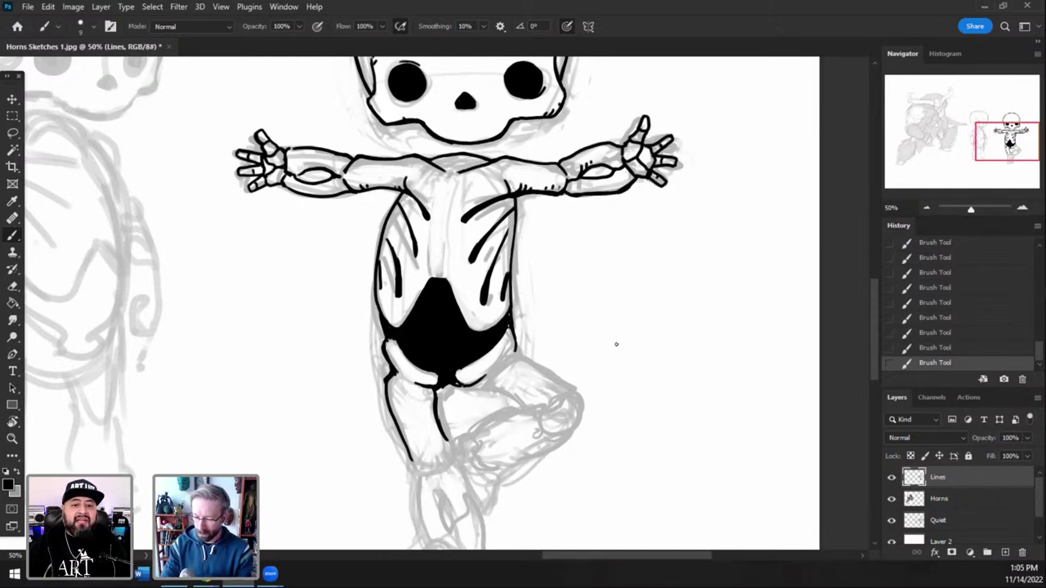
- Thin and taper the rib lines on the left side of the ribcage with the Eraser
click(12, 286)
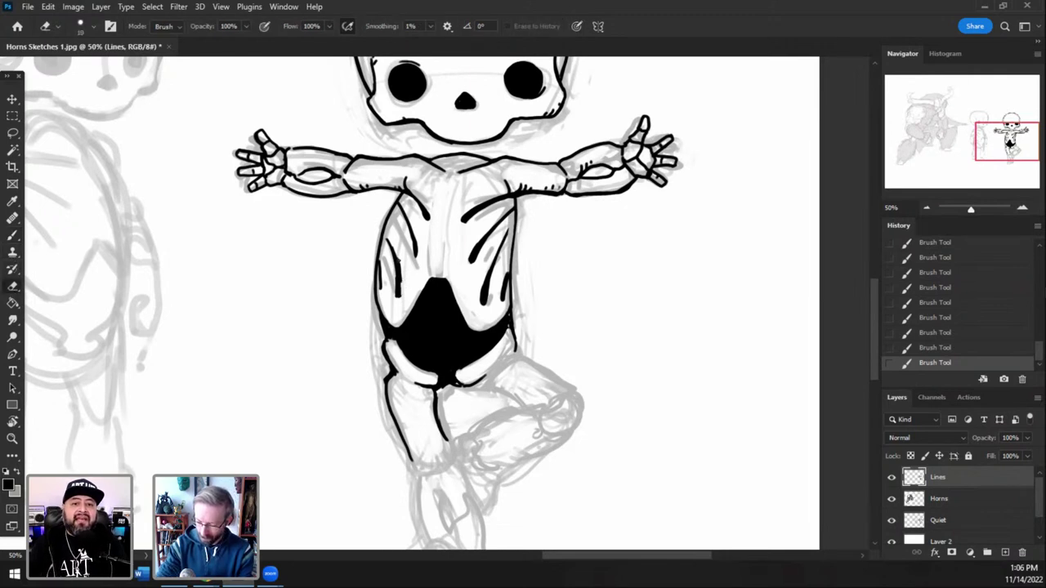
mouse_move(402, 283)
mouse_down()
mouse_move(396, 250)
mouse_move(397, 298)
mouse_up()
key(ctrl+z)
mouse_move(404, 203)
mouse_down()
mouse_move(416, 261)
mouse_move(409, 239)
mouse_up()
click(415, 226)
- Touch up the middle rib line on the ribcage's right side with the Brush and trim it to a tapered shape with the Eraser
key(b)
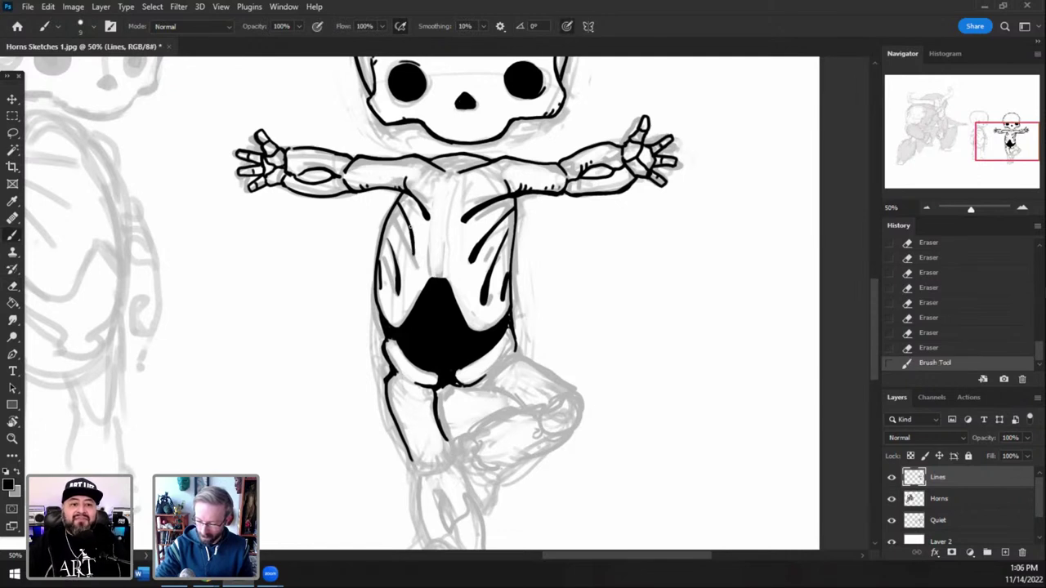
mouse_move(473, 263)
mouse_down()
mouse_move(484, 249)
mouse_move(470, 250)
mouse_up()
key(e)
mouse_move(475, 245)
mouse_down()
mouse_move(468, 264)
mouse_move(481, 252)
mouse_up()
mouse_move(478, 258)
mouse_down()
mouse_move(490, 239)
mouse_move(477, 263)
mouse_up()
drag(503, 214, 509, 204)
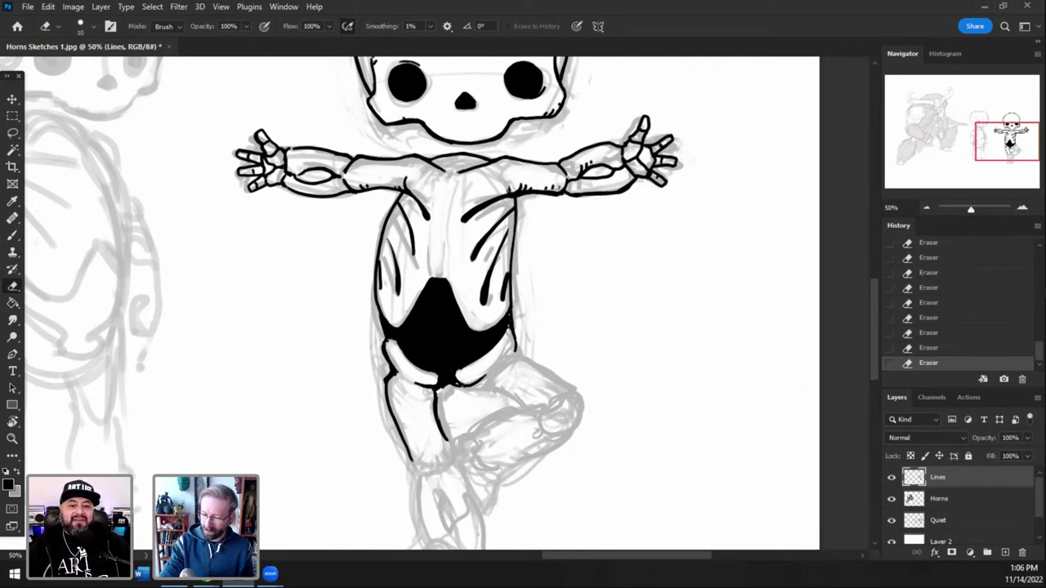
- Ink curved shoulder lines where both upper arms meet the chest and thin them with the Eraser
key(b)
drag(407, 189, 406, 167)
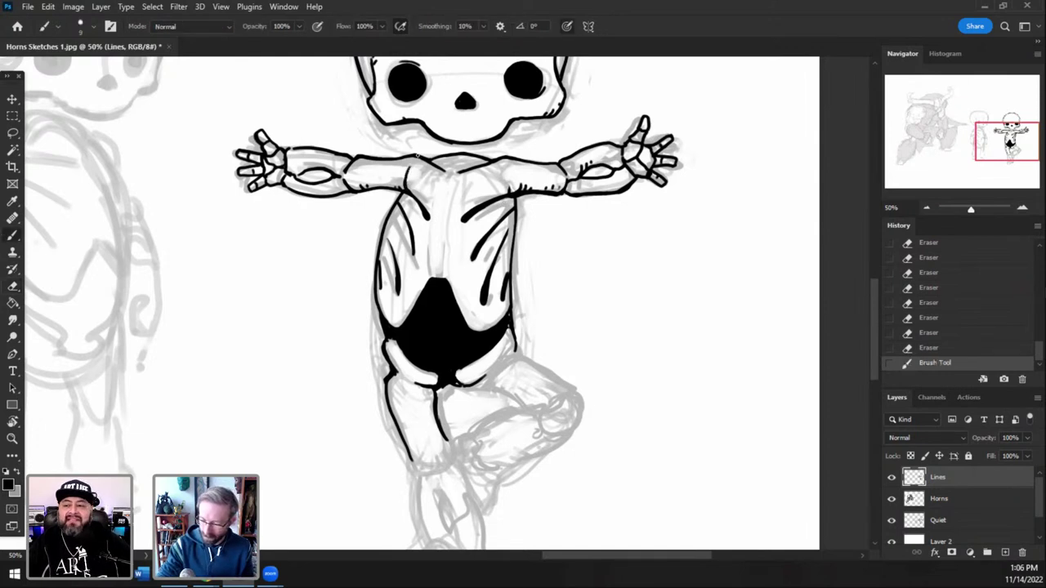
drag(510, 194, 508, 163)
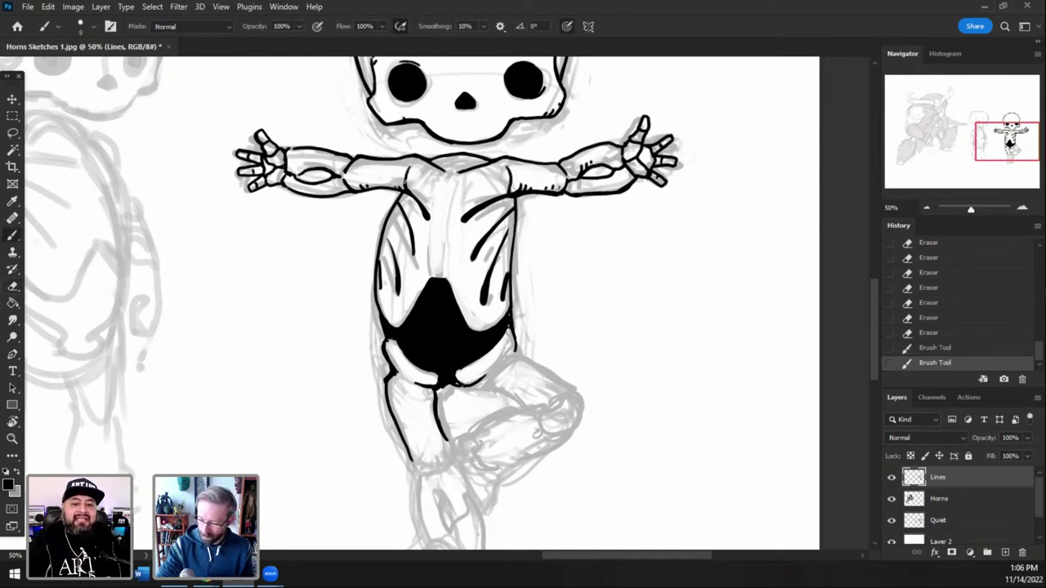
mouse_move(407, 189)
mouse_down()
mouse_move(406, 162)
mouse_move(409, 185)
mouse_move(416, 161)
mouse_move(407, 176)
mouse_up()
key(e)
drag(408, 188, 408, 170)
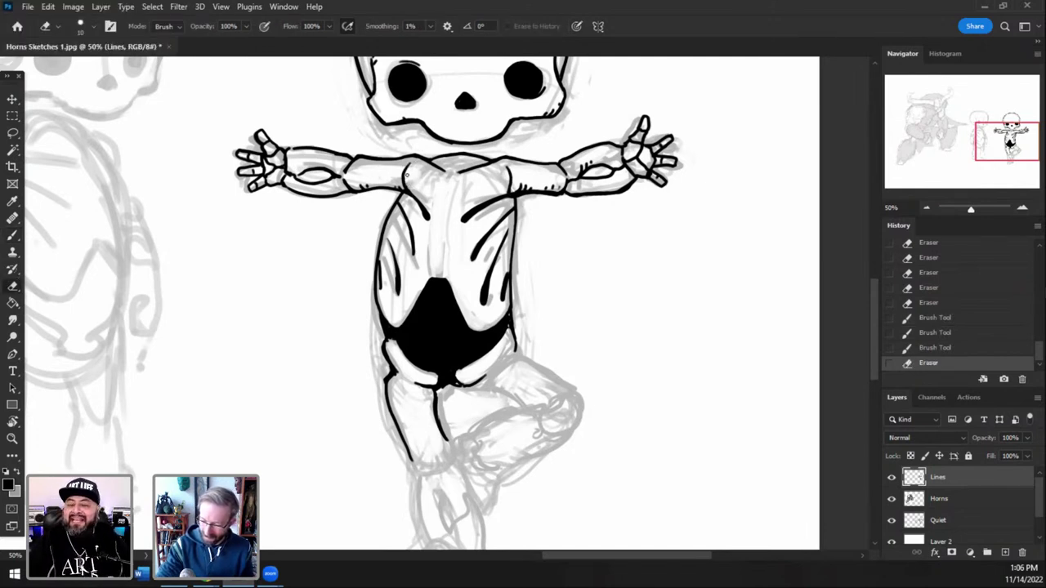
drag(506, 191, 506, 167)
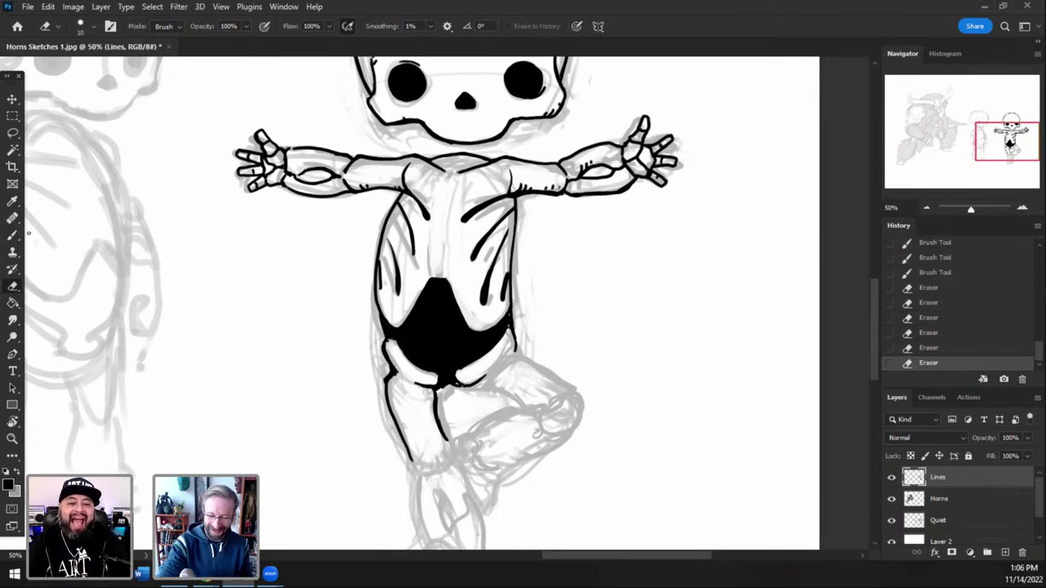
- Thin the ink outlines of the outstretched arms with the Eraser
key(b)
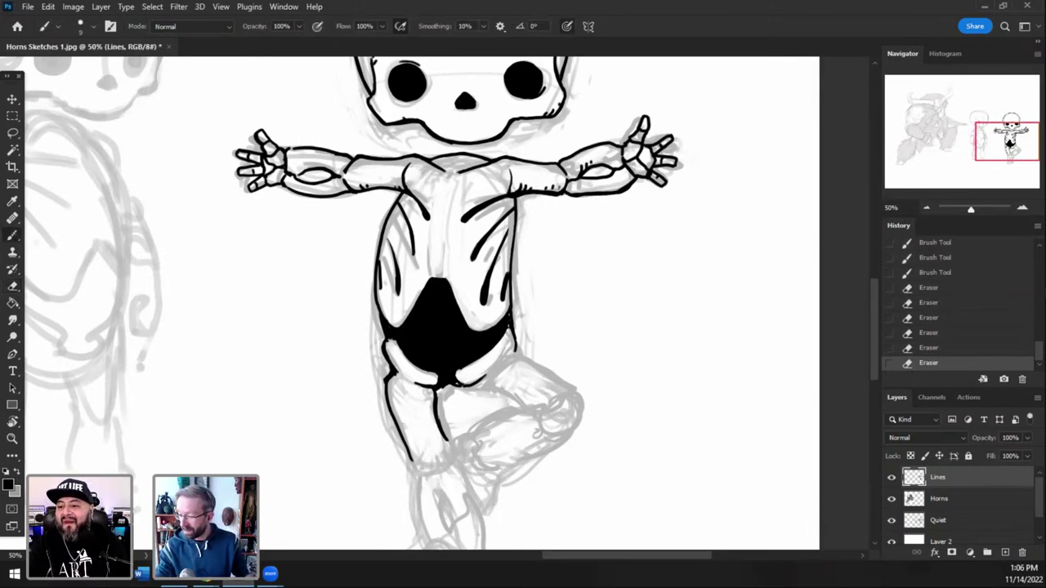
key(ctrl+plus)
drag(1005, 147, 1008, 140)
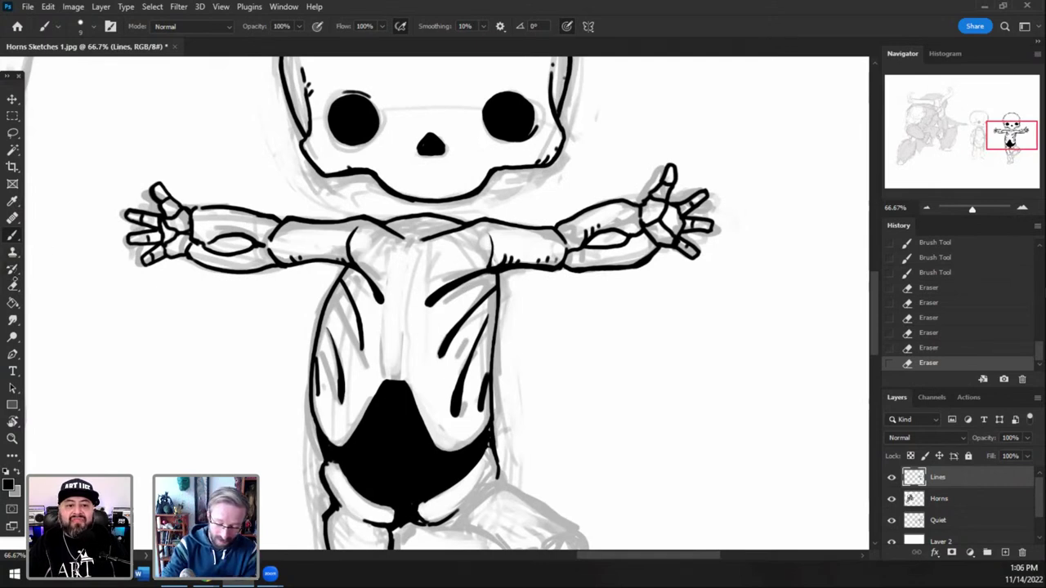
key(e)
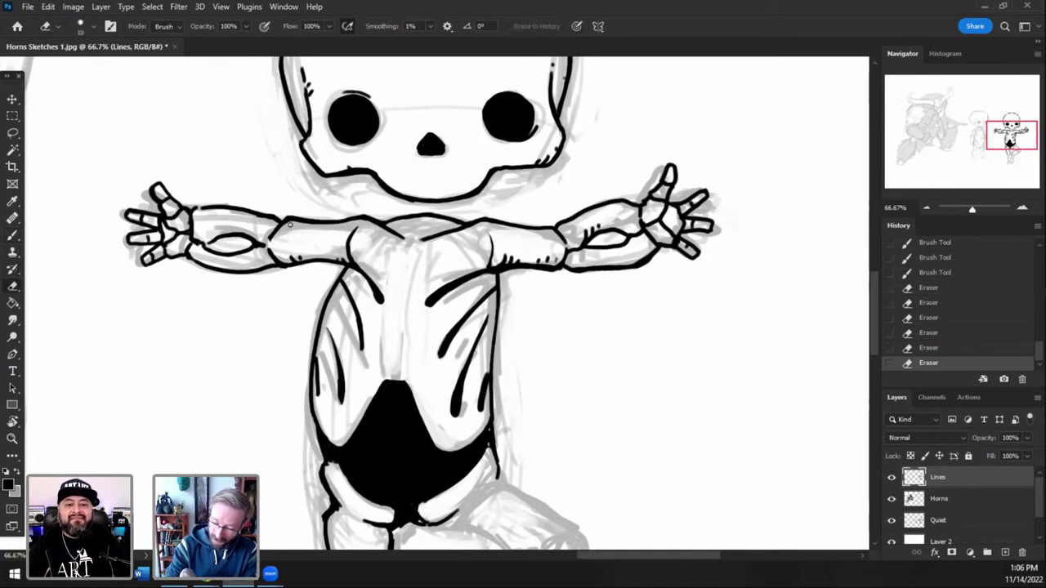
drag(290, 224, 284, 225)
drag(265, 221, 195, 210)
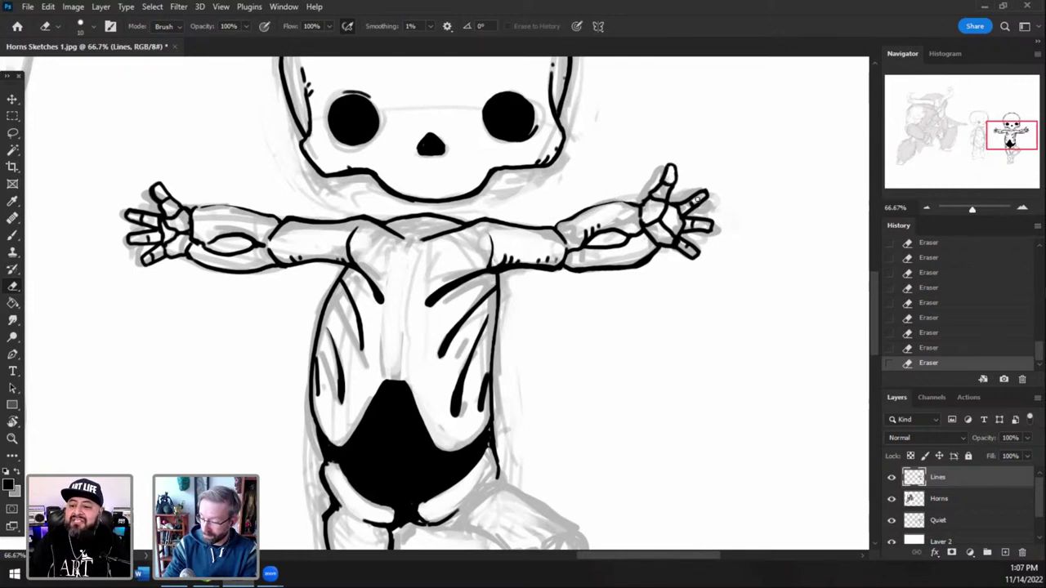
- Add small hatching ticks along the ribcage's lower edges on both sides of the black belly area with a fine Brush
drag(1004, 140, 1004, 145)
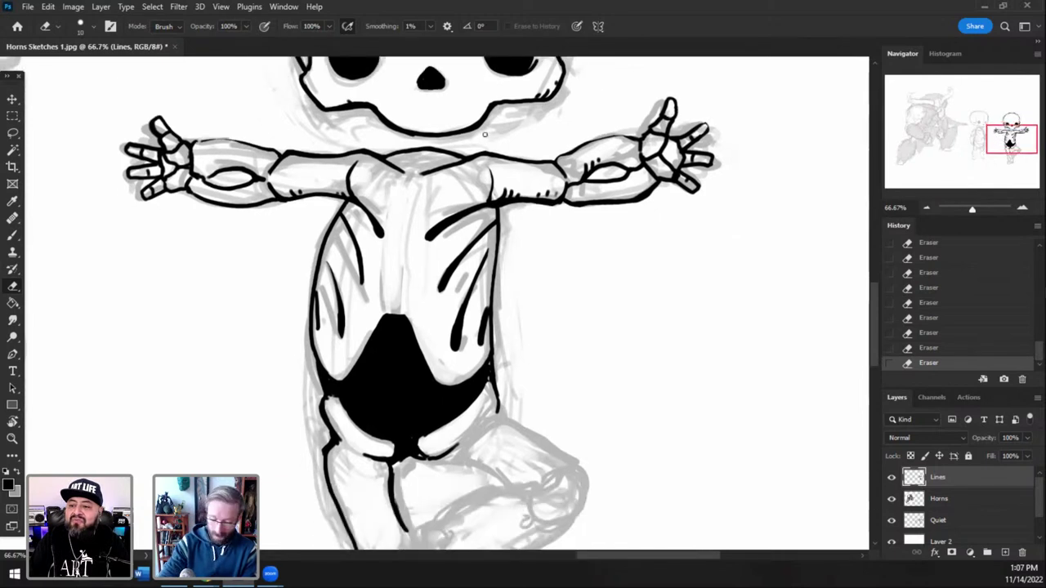
key(b)
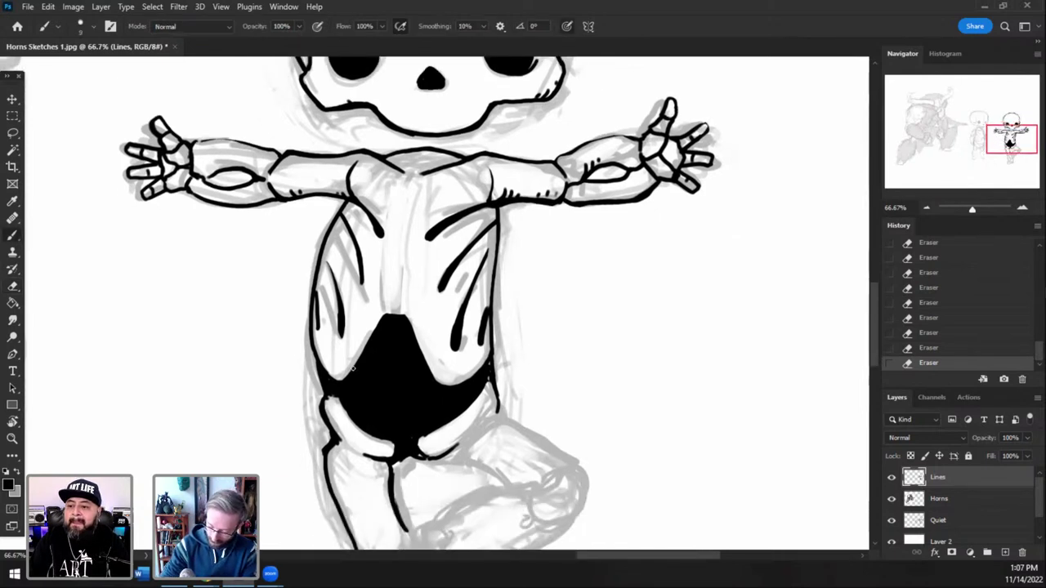
drag(353, 370, 339, 373)
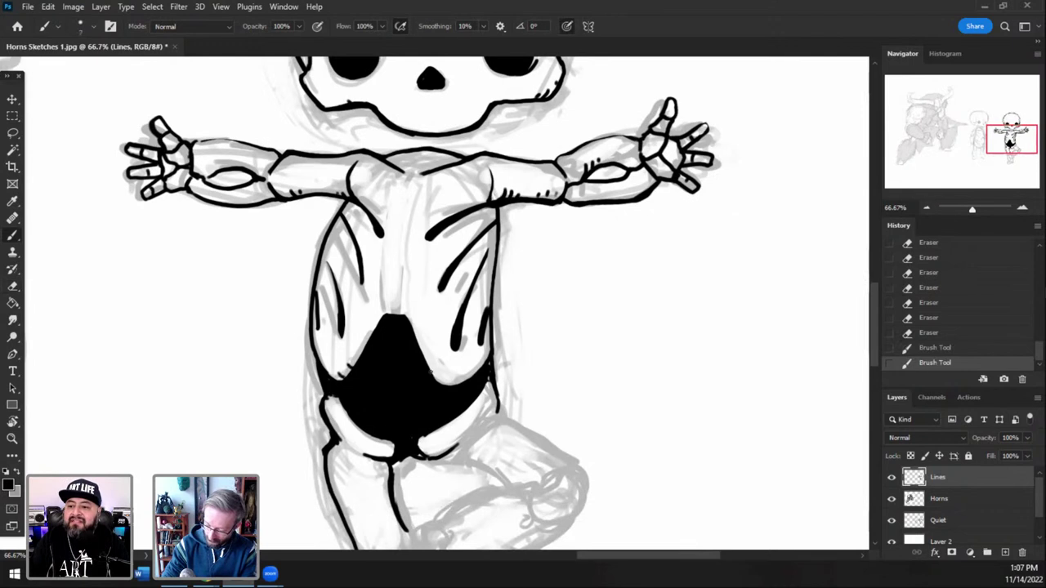
click(433, 371)
drag(452, 384, 450, 380)
drag(457, 384, 456, 380)
drag(465, 382, 462, 378)
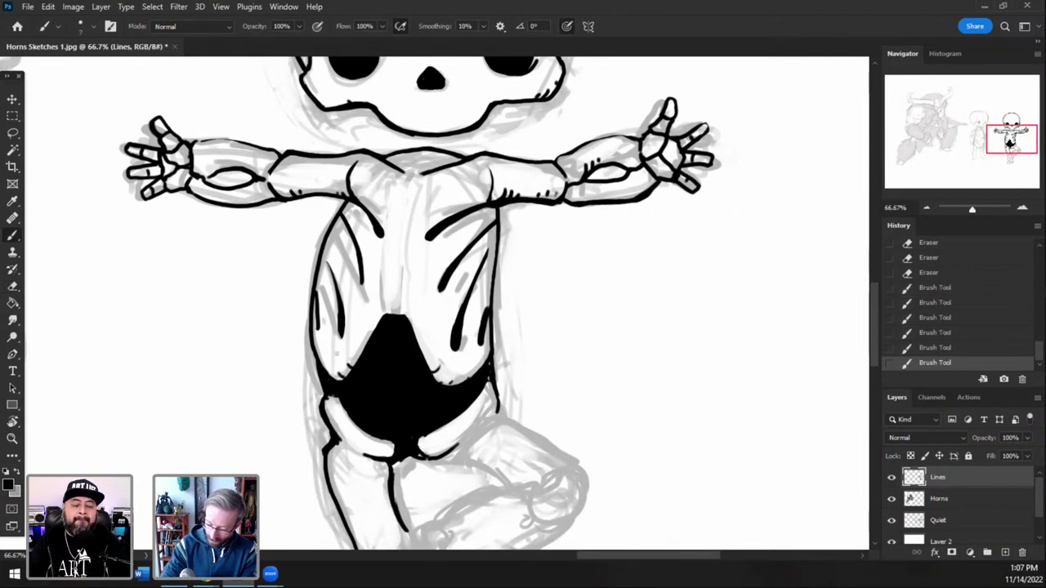
- Add small ink dots near the ribcage's lower edge on the left side and touch up the inner rib there
click(337, 341)
click(327, 332)
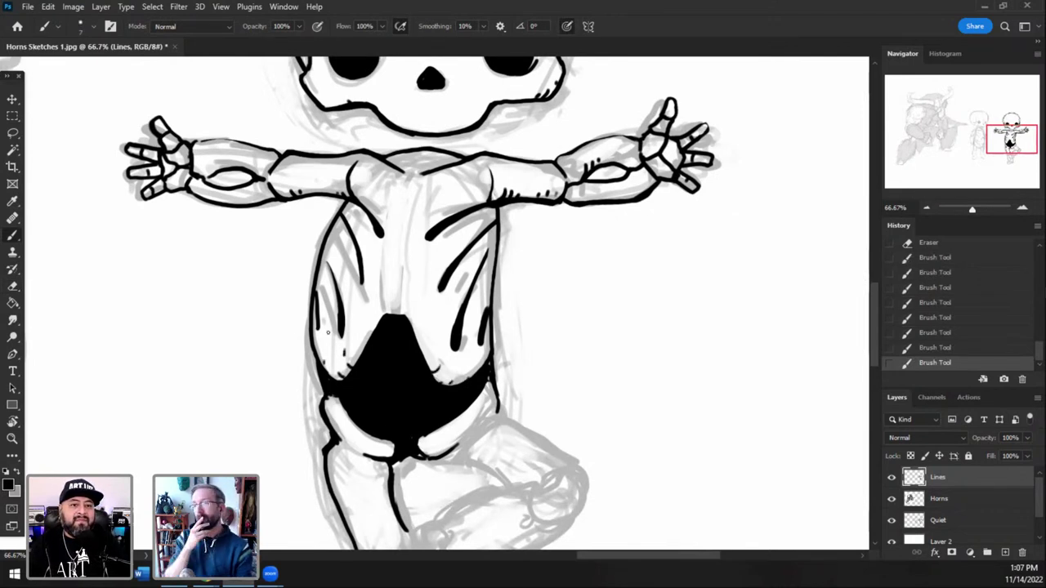
drag(468, 252, 434, 286)
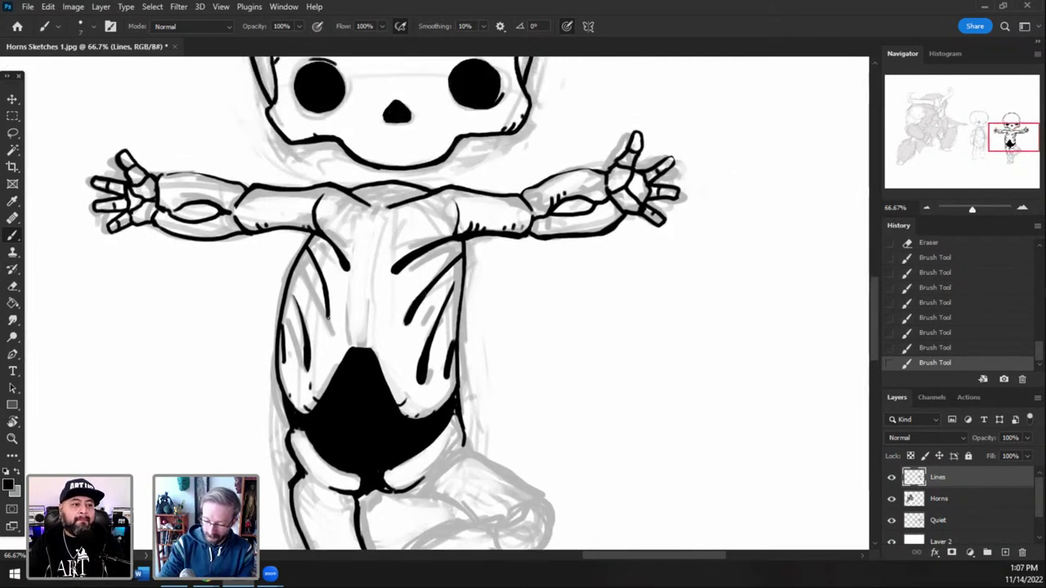
click(328, 318)
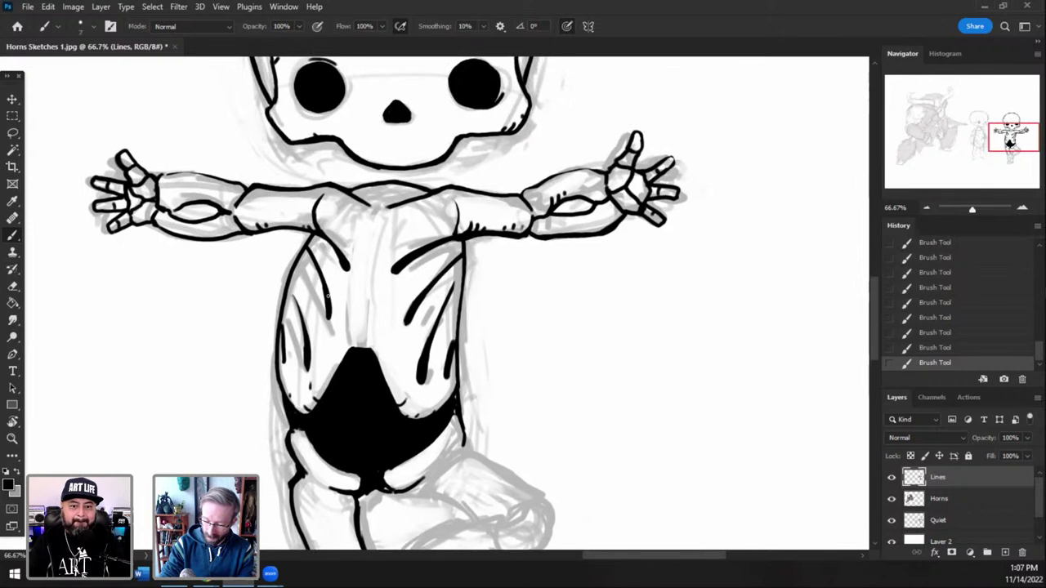
- Thin and taper the inner rib lines on both sides of the chest with the Eraser
key(e)
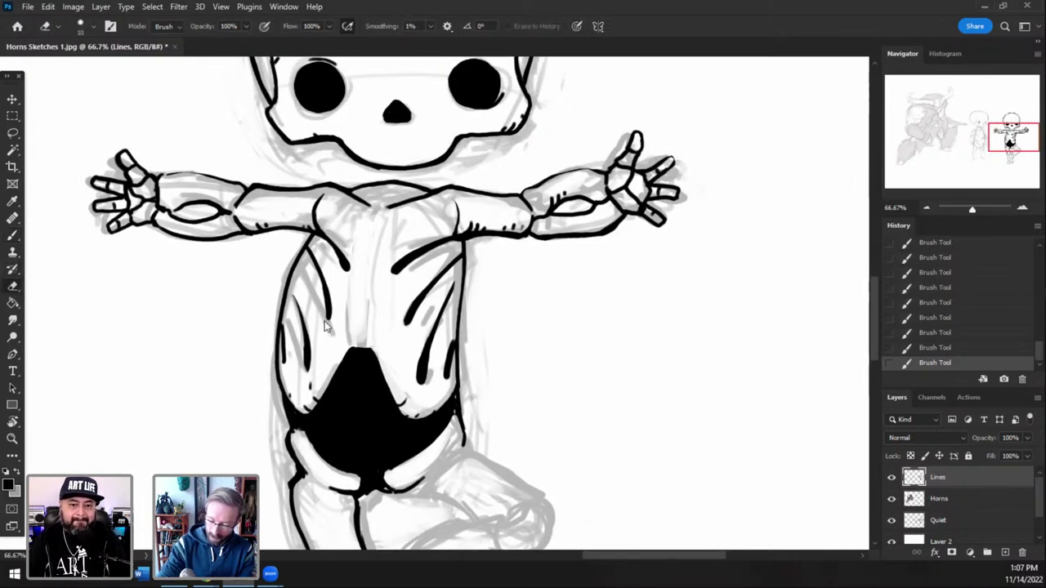
drag(323, 304, 318, 275)
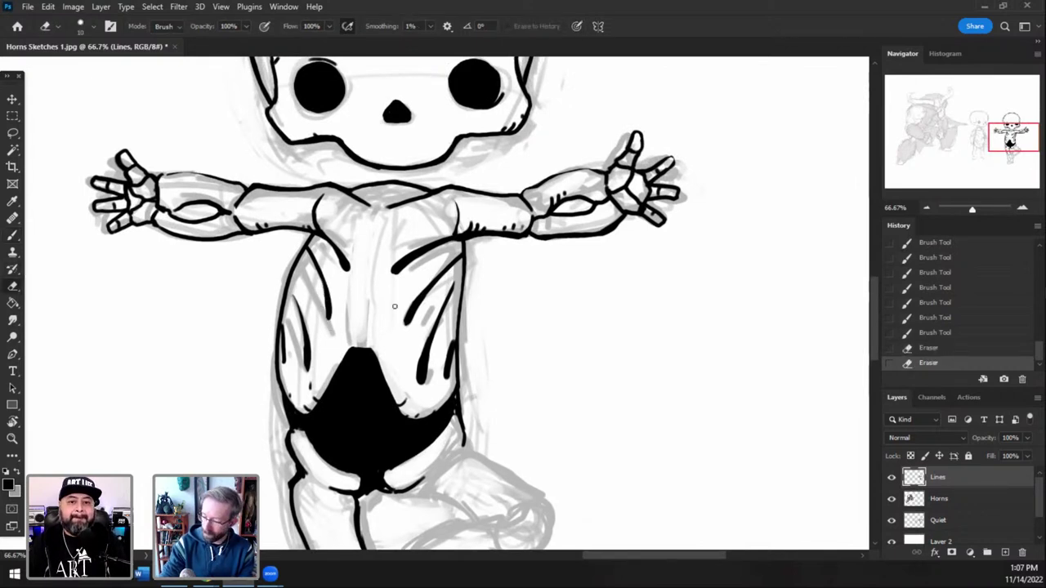
click(937, 333)
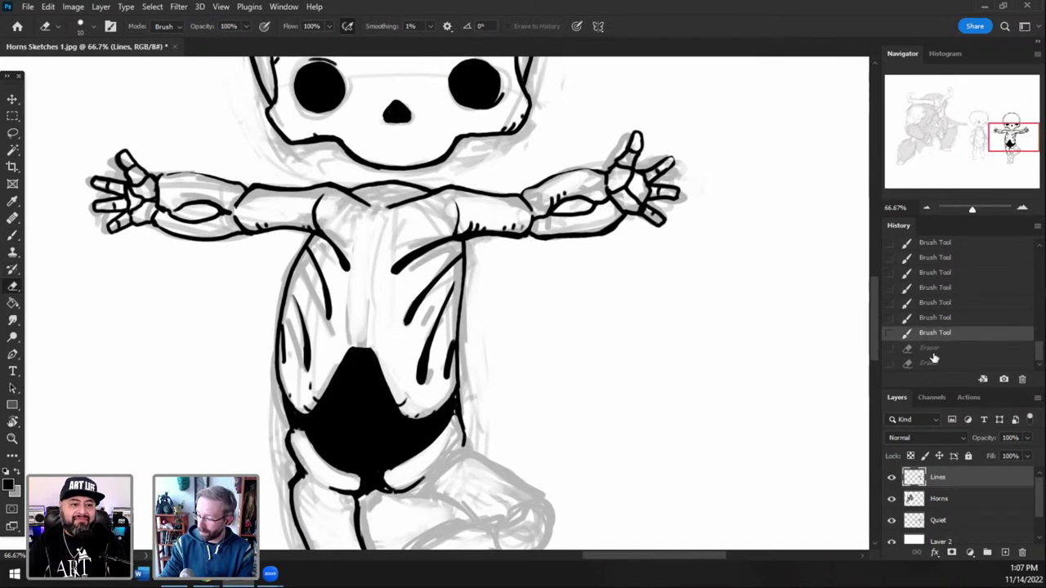
click(933, 361)
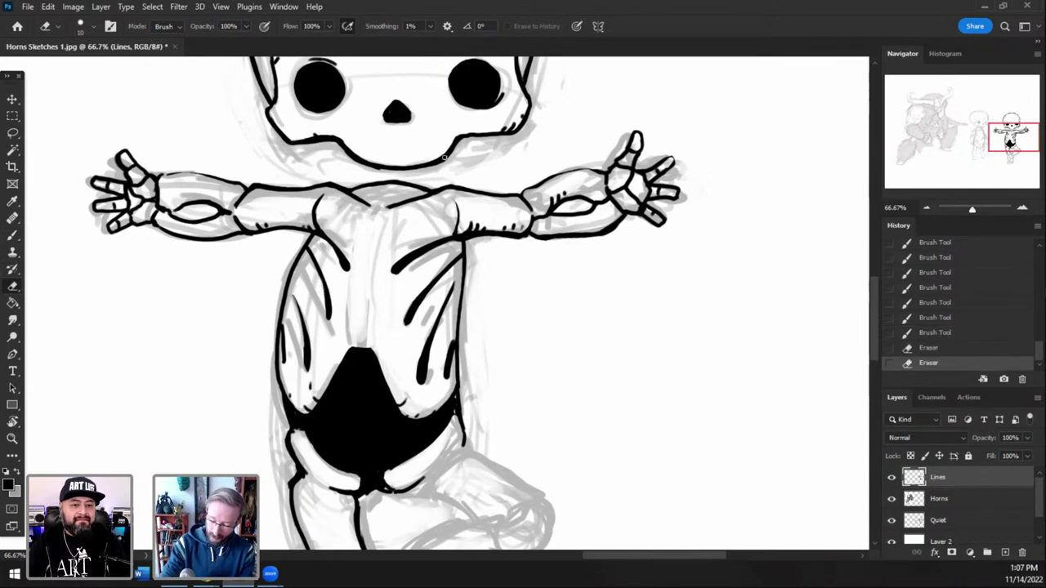
drag(421, 289, 405, 315)
drag(422, 286, 405, 313)
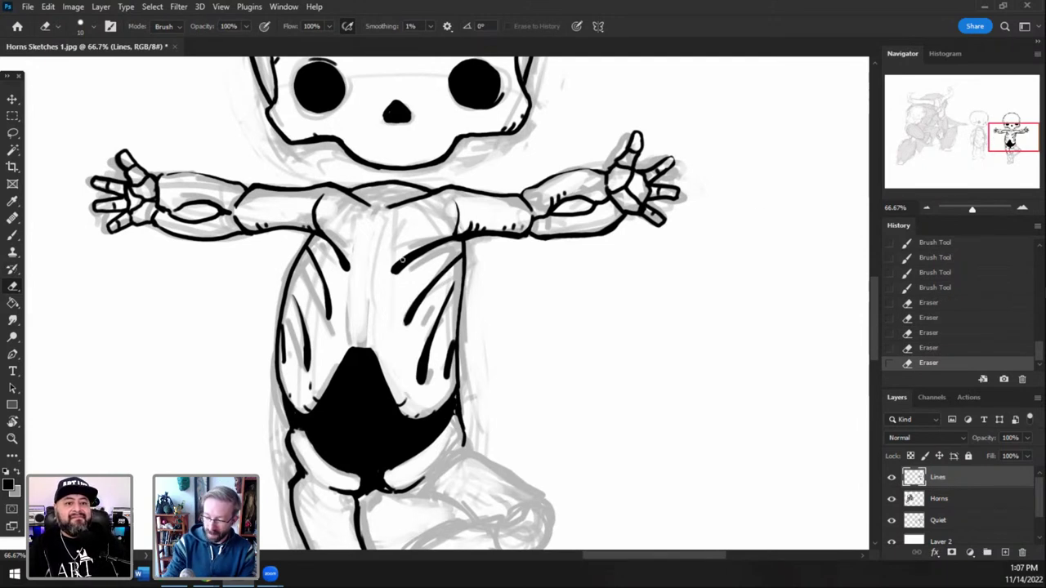
- Ink the lower curve of the neck opening between the collarbones and fill its middle black with a size 10 Brush
key(b)
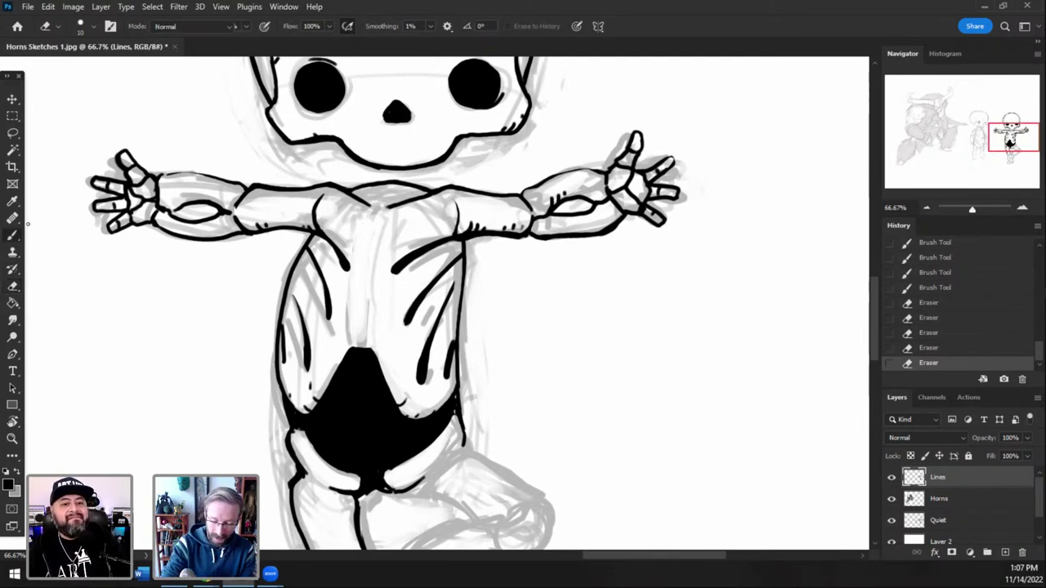
drag(365, 195, 408, 194)
mouse_move(400, 193)
mouse_down()
mouse_move(410, 202)
mouse_move(373, 205)
mouse_move(402, 201)
mouse_up()
key(bracketright)
key(bracketright)
key(bracketright)
drag(395, 205, 398, 193)
mouse_move(395, 192)
mouse_down()
mouse_move(375, 200)
mouse_move(404, 196)
mouse_move(374, 202)
mouse_move(397, 202)
mouse_up()
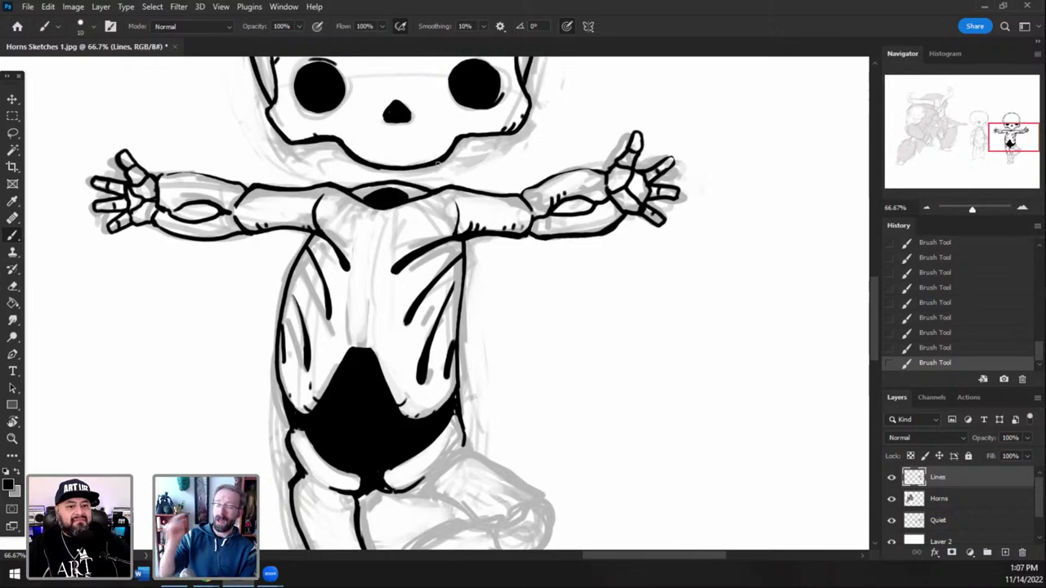
- Extend the black neck fill out to both corners of the opening with a size 15 Brush and compare before and after
drag(1012, 139, 1010, 134)
key(])
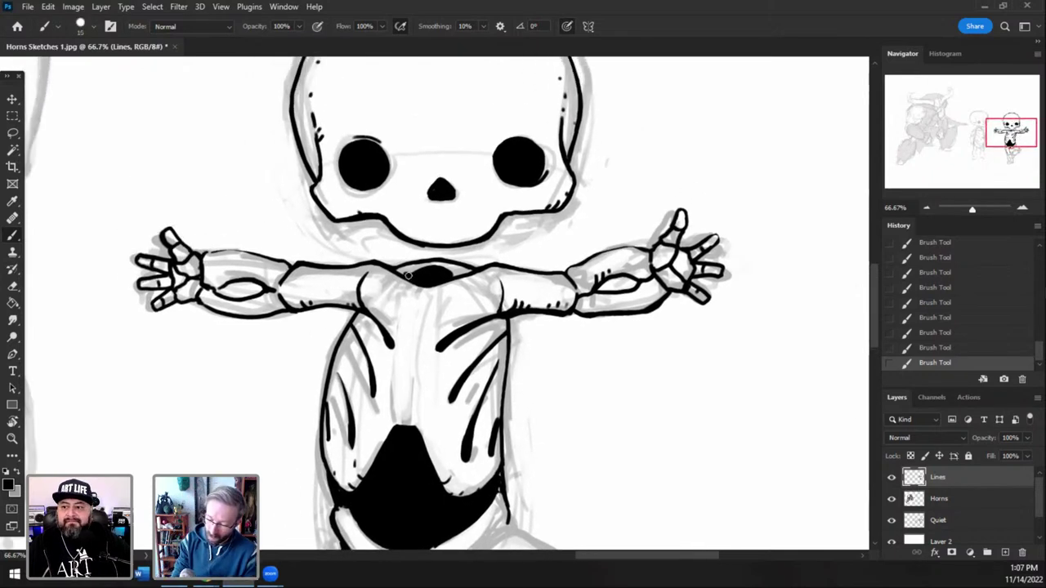
drag(409, 276, 469, 272)
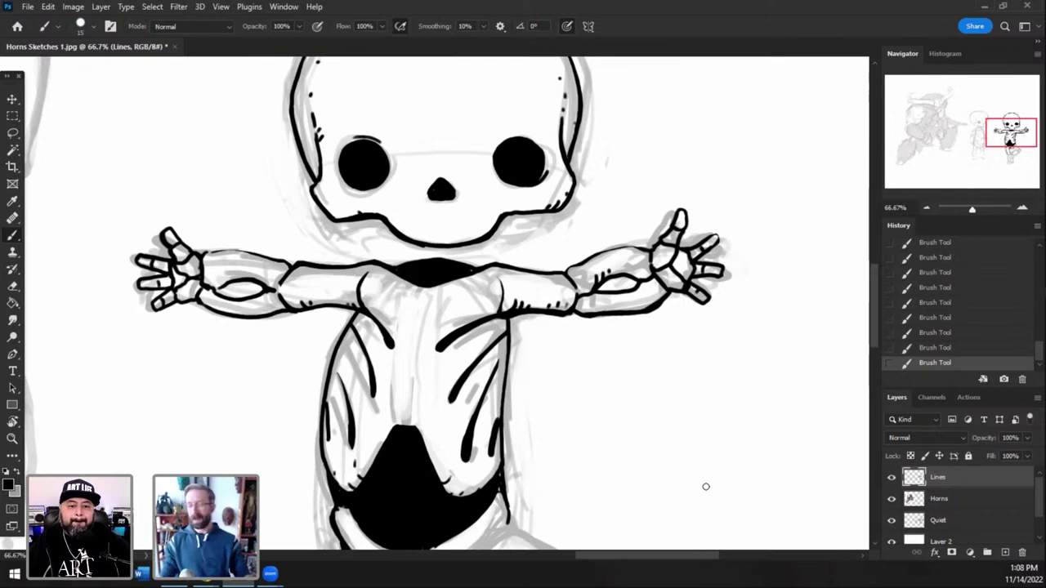
click(954, 350)
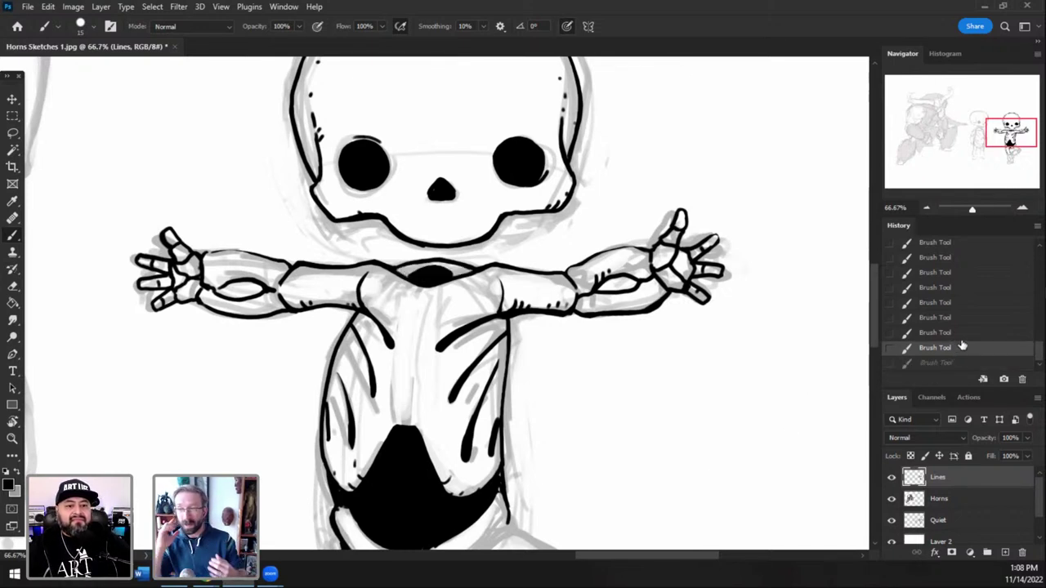
click(945, 364)
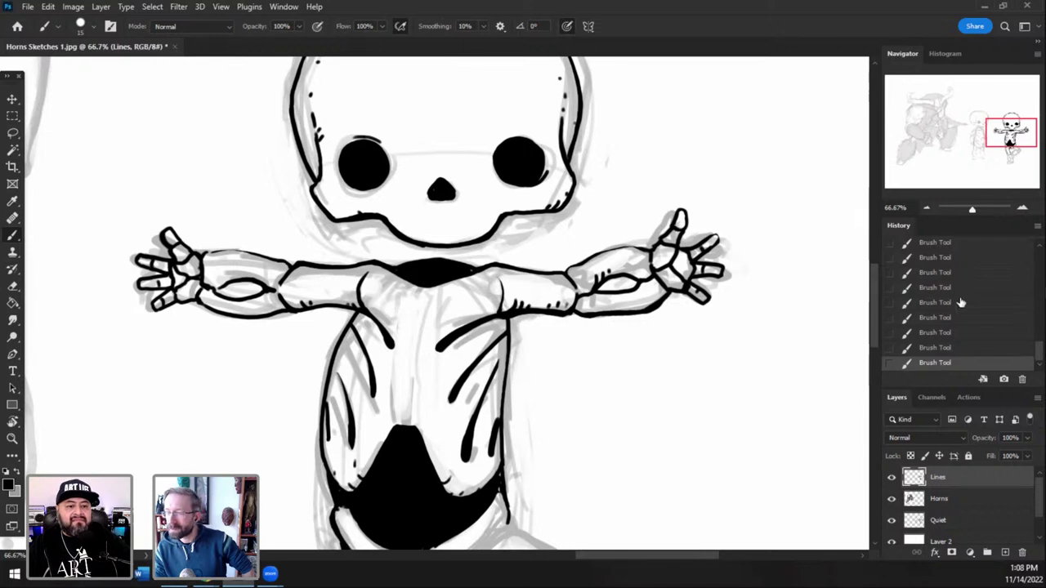
- Hide the Quiet sketch layer to show the skeleton's ink lines alone
drag(1007, 141, 1009, 141)
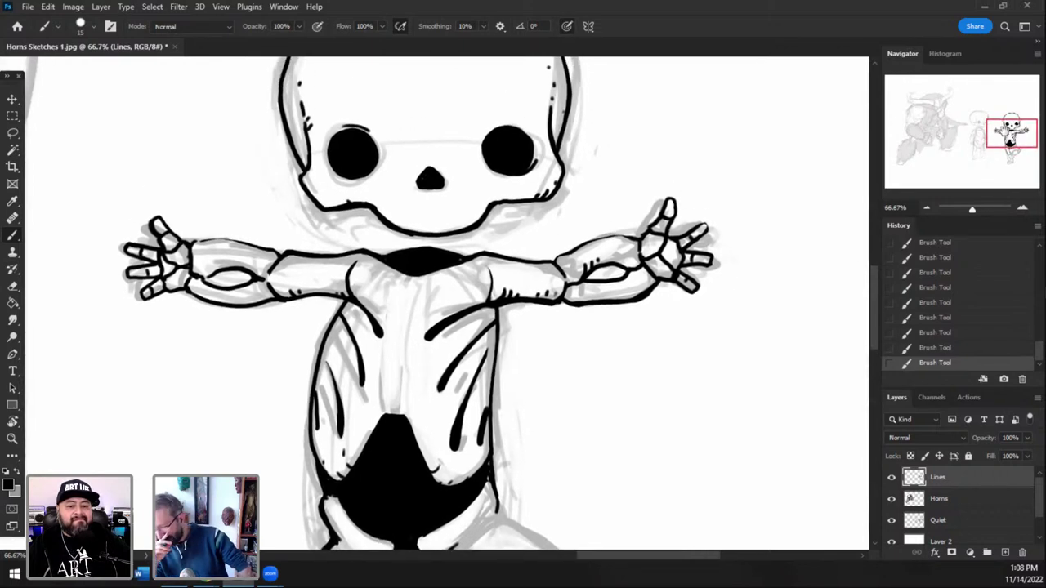
click(927, 209)
click(892, 520)
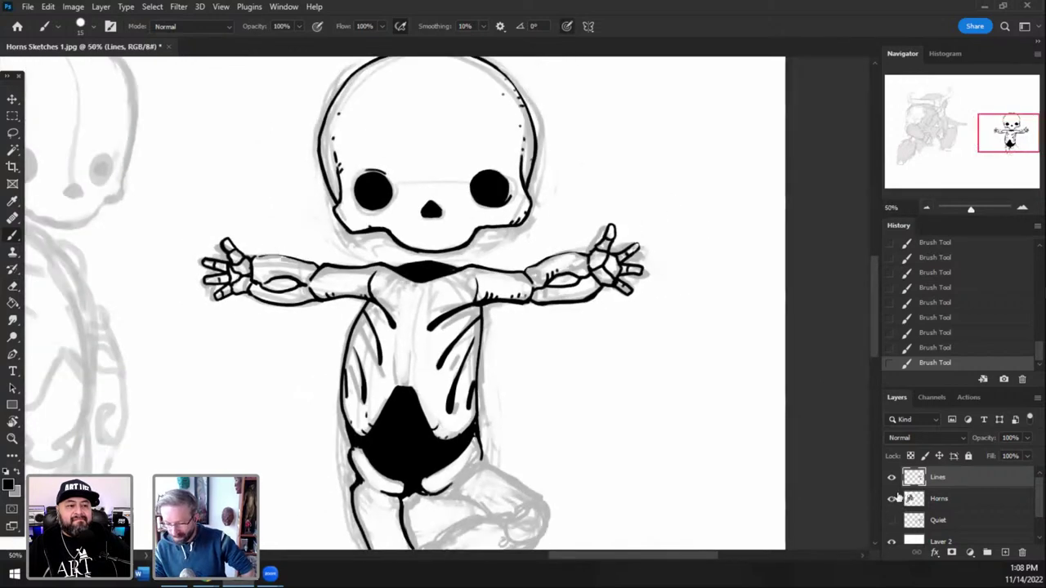
drag(994, 136, 993, 139)
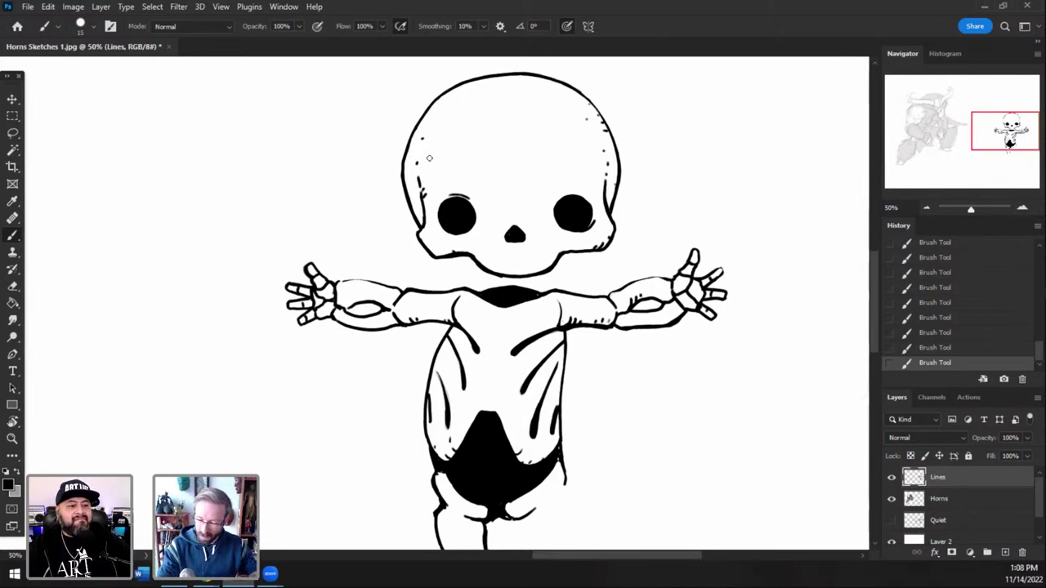
- Ink a short curved temple line and small dots on the skull's left side with a size 8 Brush
key([)
key([)
key([)
drag(419, 178, 427, 167)
click(432, 161)
click(440, 157)
- Try adding more dots and ticks along the skull's left side, and revert them
click(416, 152)
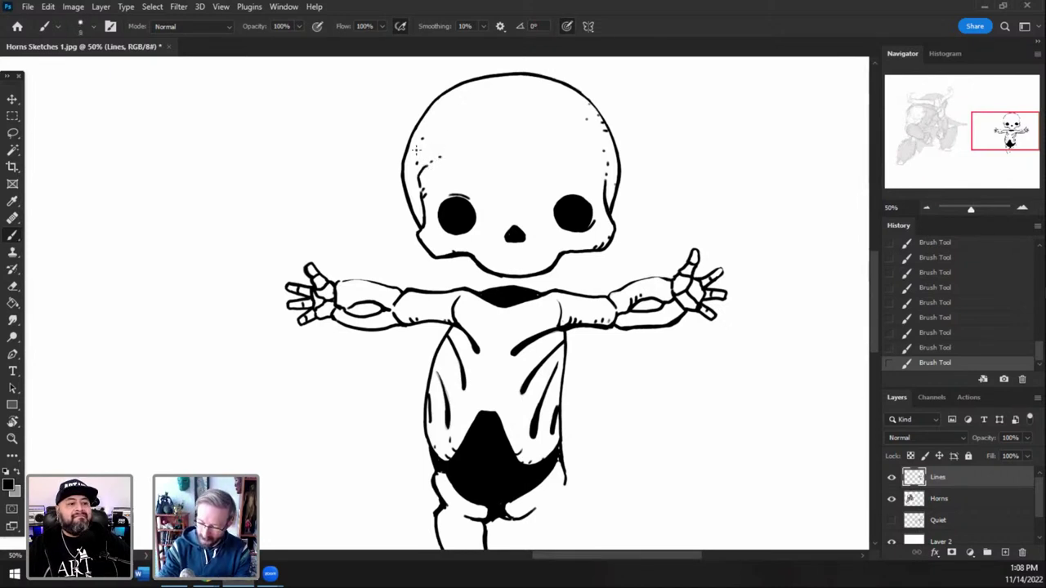
click(422, 147)
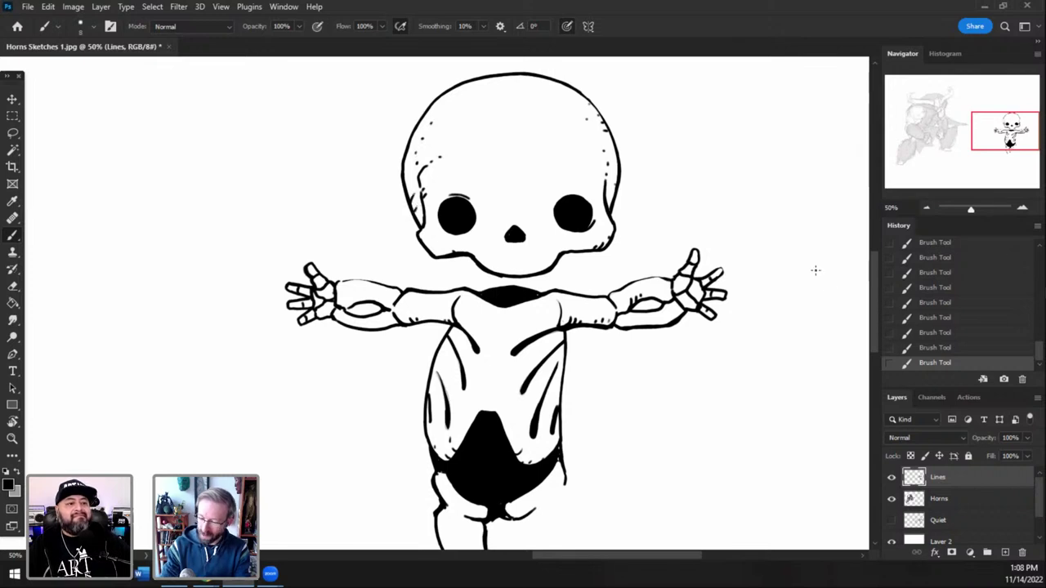
click(944, 289)
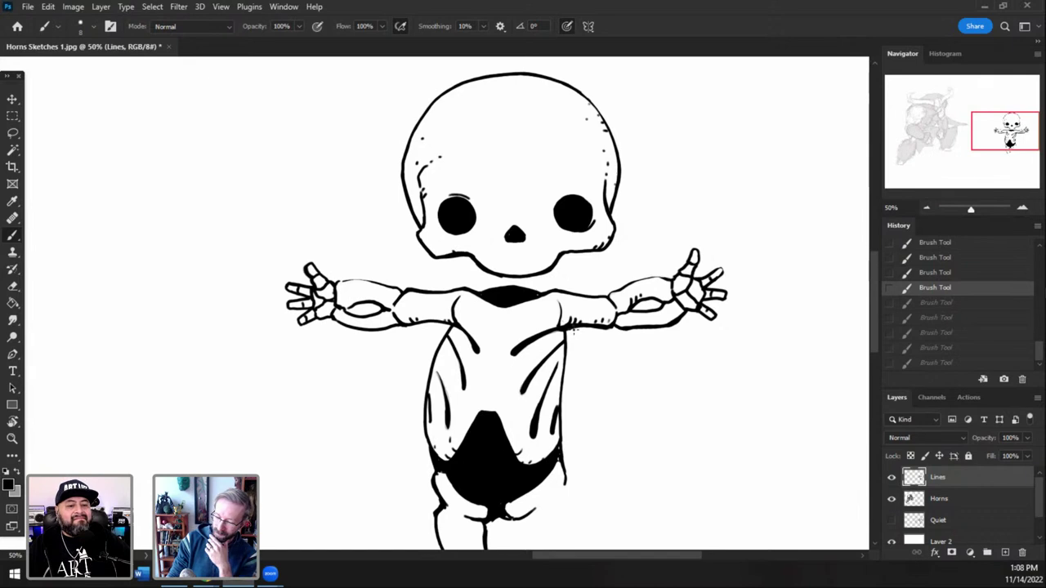
- Add small texture marks around the right-side ribs and refine the outer left rib with the Brush and Eraser
drag(539, 298, 559, 281)
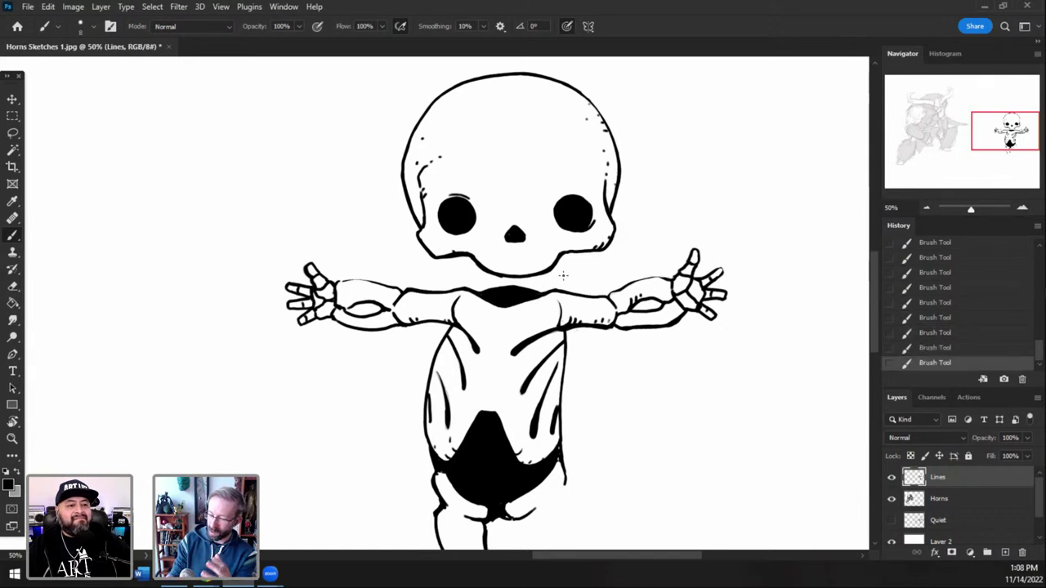
scroll(563, 275, down, 3)
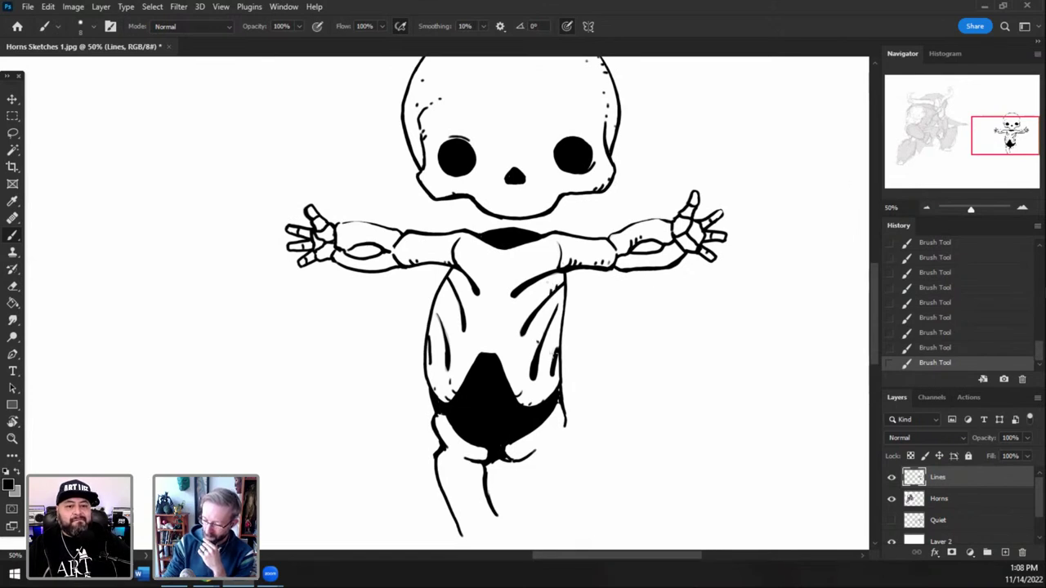
click(1022, 208)
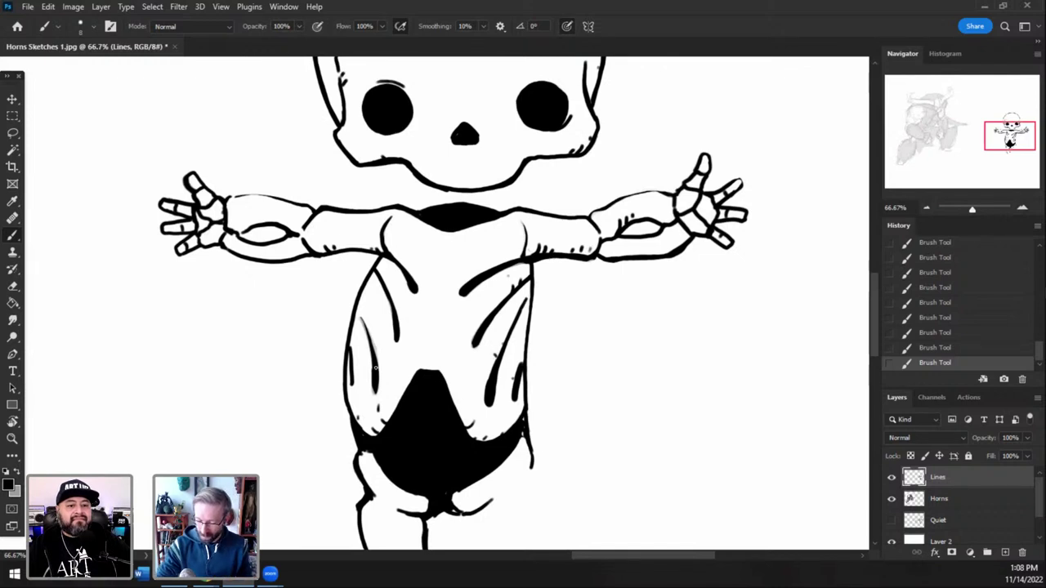
mouse_move(369, 353)
mouse_down()
mouse_move(362, 320)
mouse_move(379, 378)
mouse_up()
click(13, 286)
mouse_move(368, 322)
mouse_down()
mouse_move(379, 358)
mouse_move(364, 366)
mouse_up()
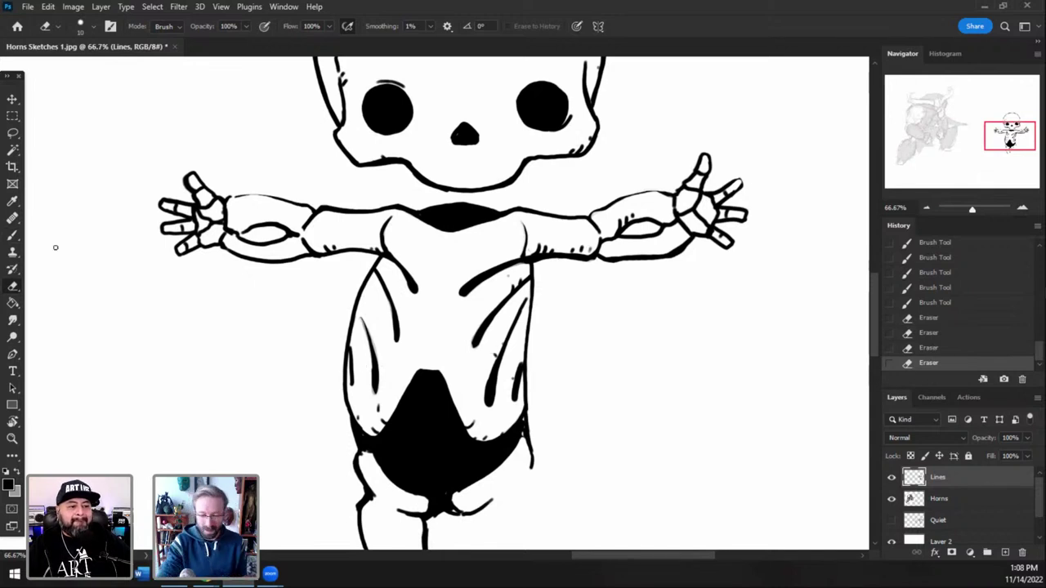
- Try inking a sternum, collarbones and lines joining the ribs to the sternum, and revert all these strokes
click(12, 234)
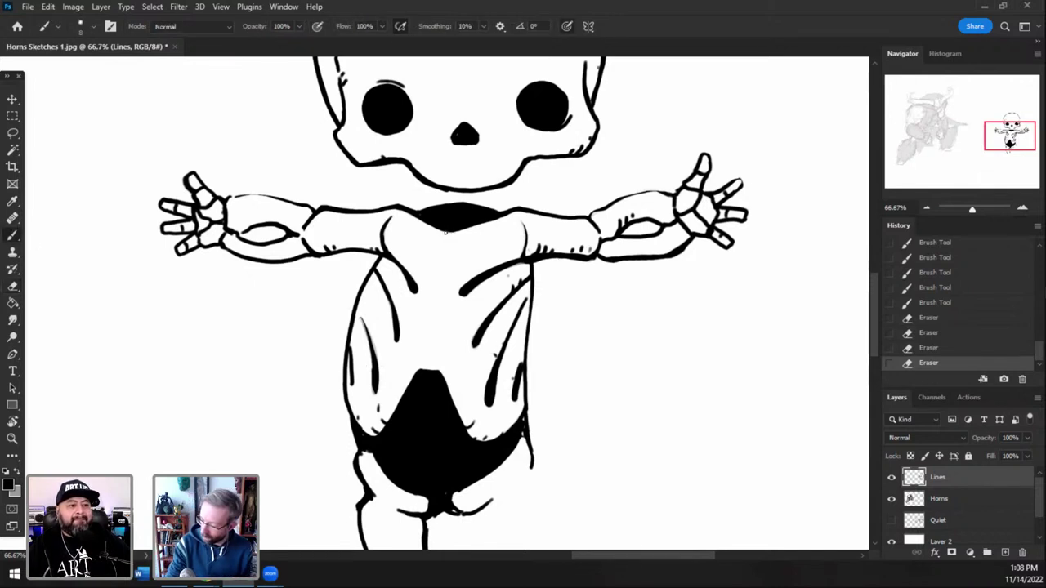
mouse_move(455, 232)
mouse_down()
mouse_move(452, 322)
mouse_move(419, 328)
mouse_move(442, 233)
mouse_move(507, 250)
mouse_move(514, 214)
mouse_move(399, 239)
mouse_move(389, 212)
mouse_up()
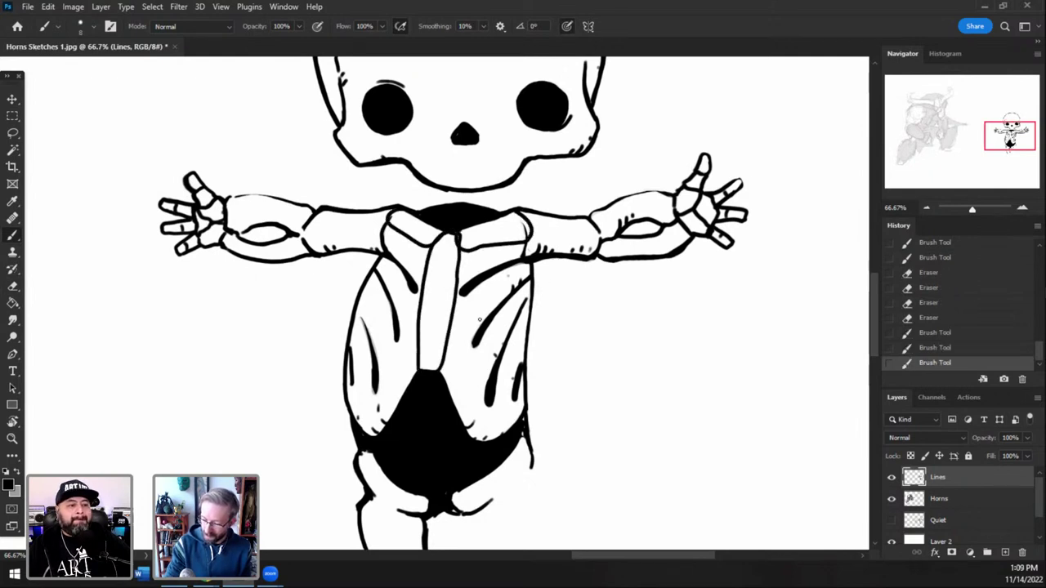
drag(475, 341, 449, 335)
mouse_move(488, 405)
mouse_down()
mouse_move(446, 353)
mouse_move(442, 365)
mouse_up()
mouse_move(378, 391)
mouse_down()
mouse_move(397, 372)
mouse_move(417, 330)
mouse_up()
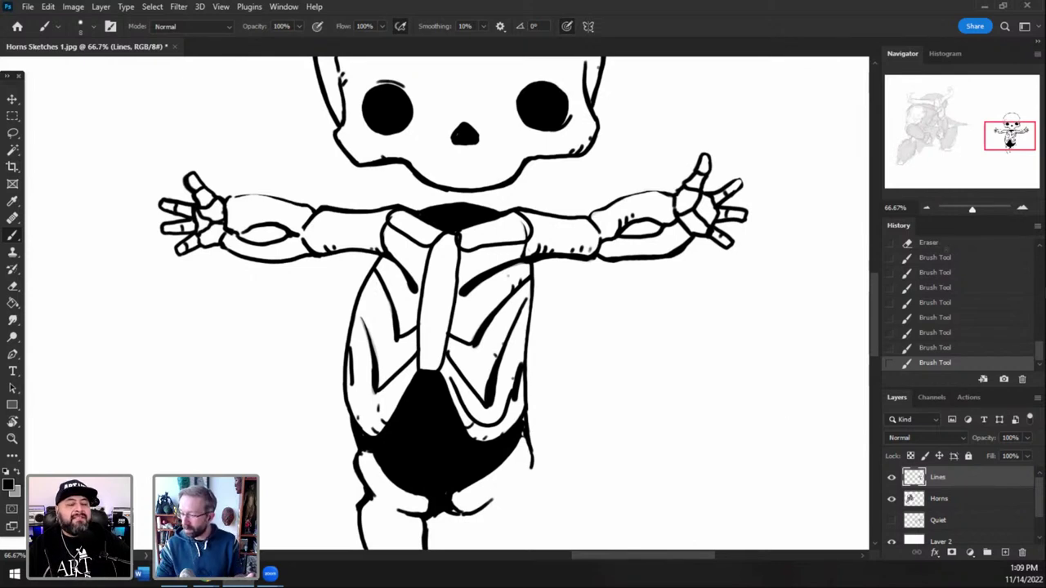
click(950, 248)
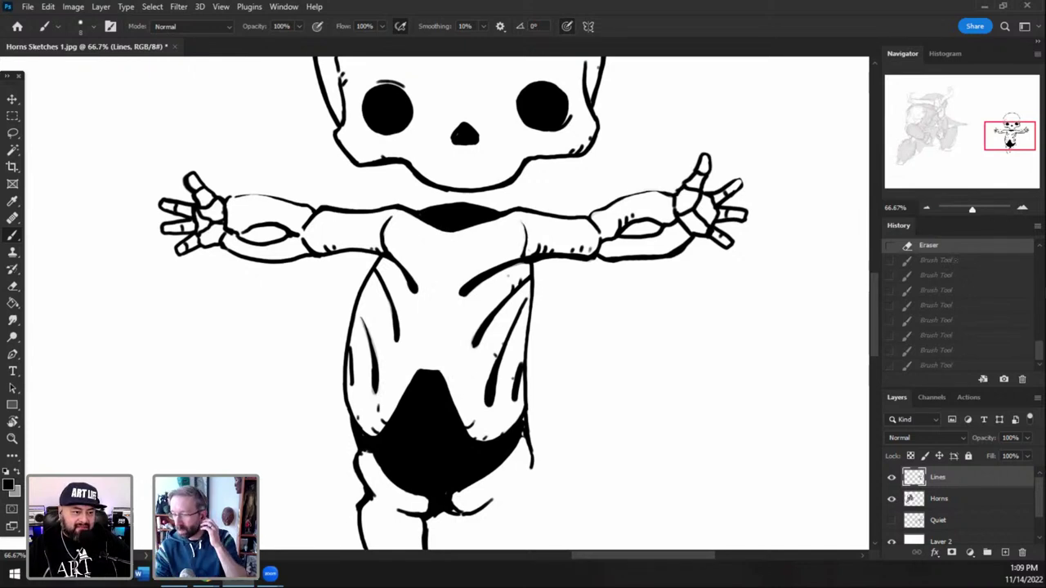
- Show the Quiet sketch layer again, set its opacity to 28%, and reselect the Lines layer for inking the legs
drag(1004, 137, 1004, 142)
click(893, 521)
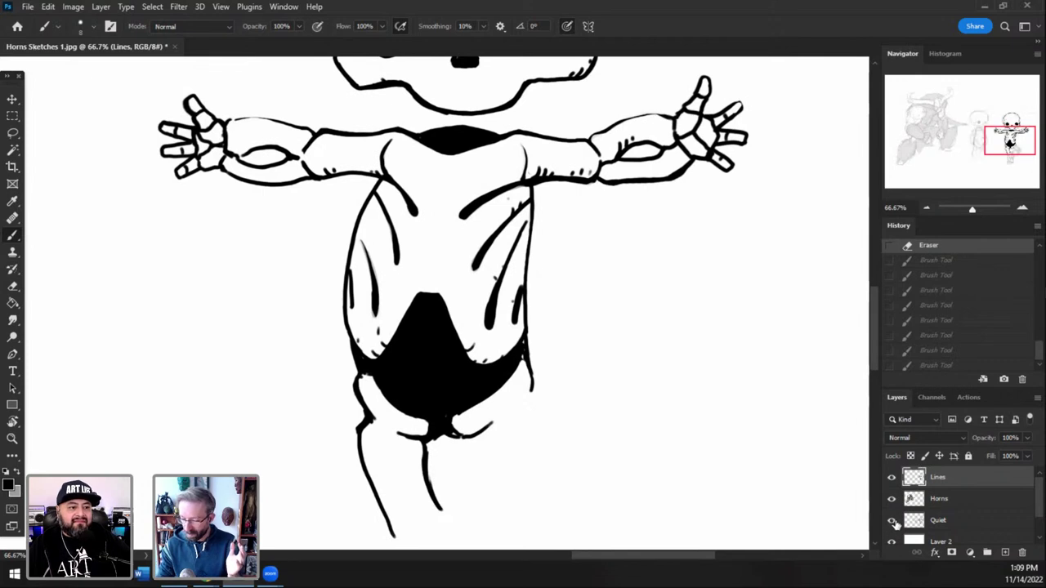
click(892, 520)
click(937, 521)
click(1027, 438)
drag(1035, 452, 990, 453)
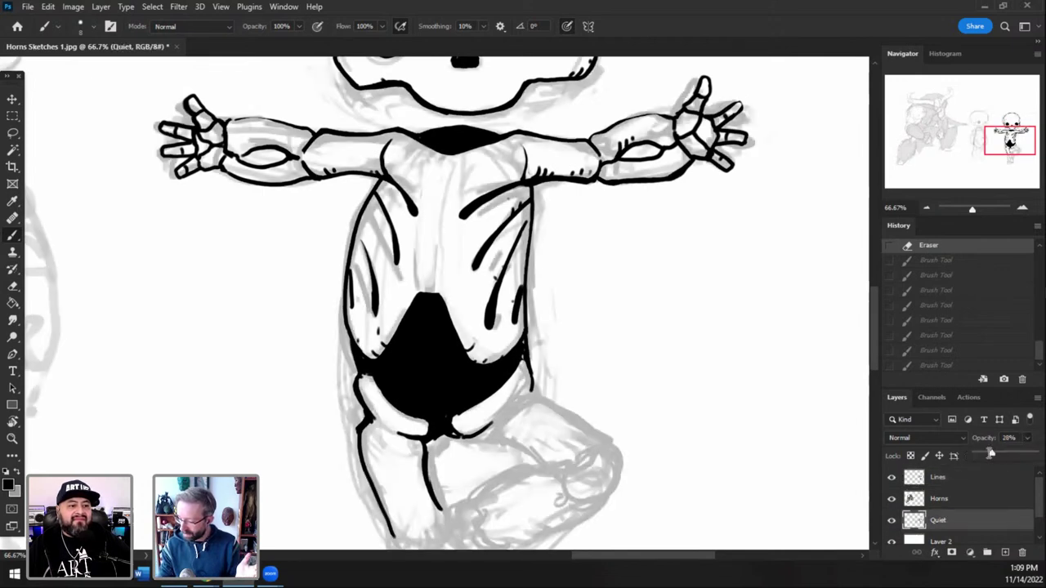
click(989, 477)
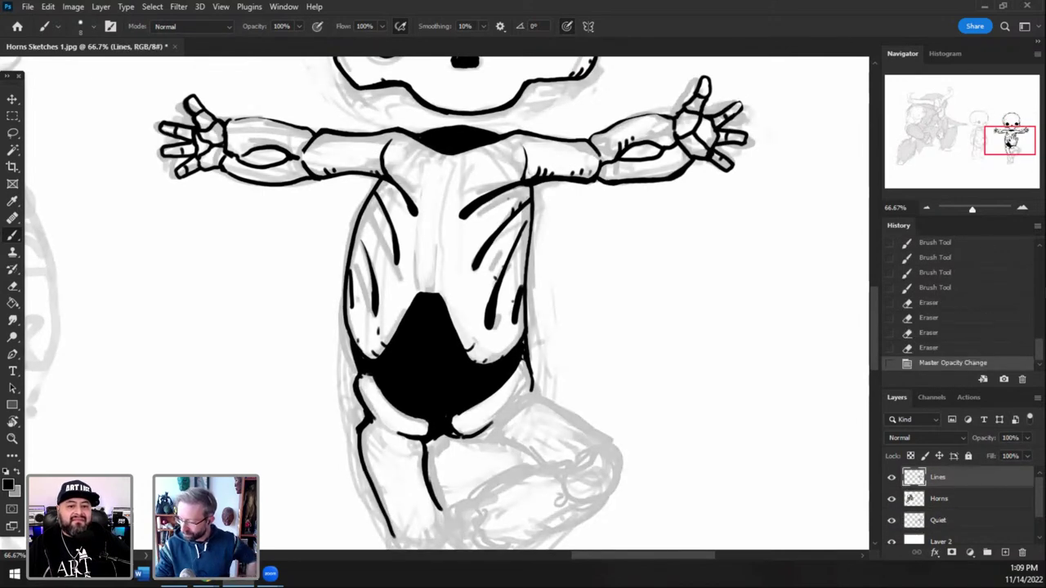
drag(1013, 143, 1015, 146)
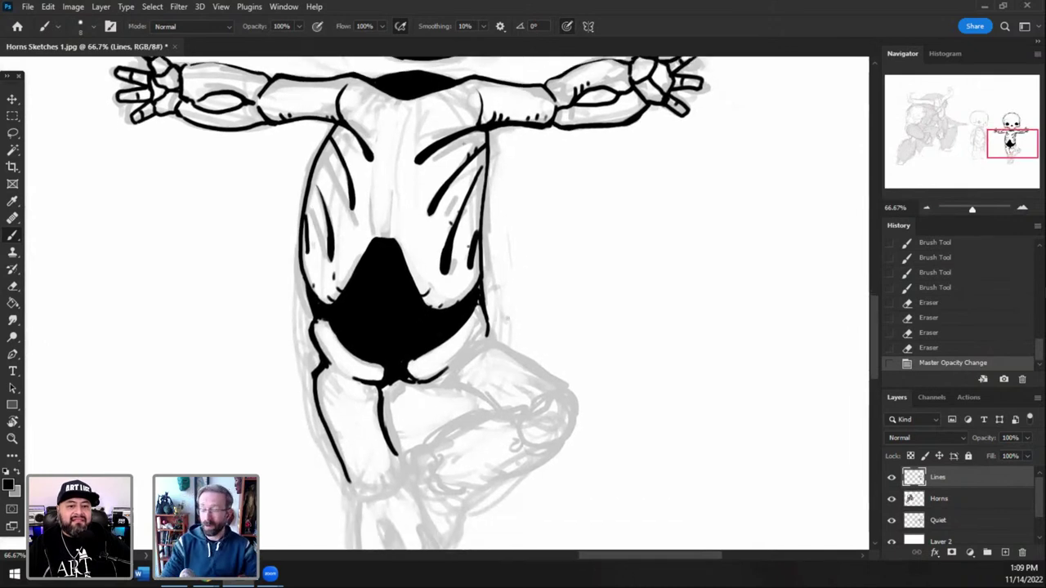
- Ink the lower outline of the pelvis on the Lines layer and clean its inner edge with the Eraser
drag(484, 304, 489, 335)
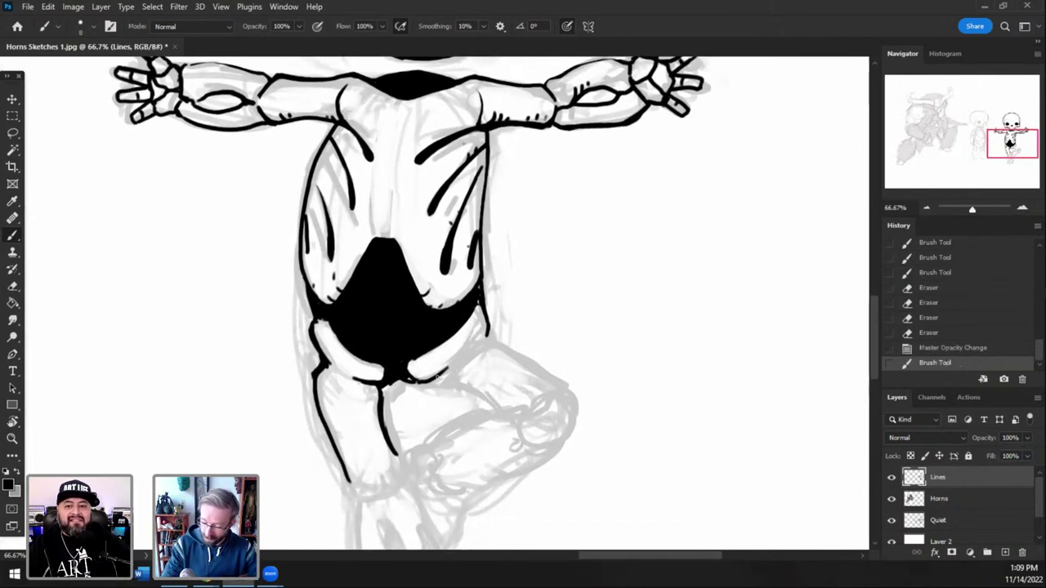
mouse_move(443, 376)
mouse_down()
mouse_move(404, 380)
mouse_move(413, 387)
mouse_up()
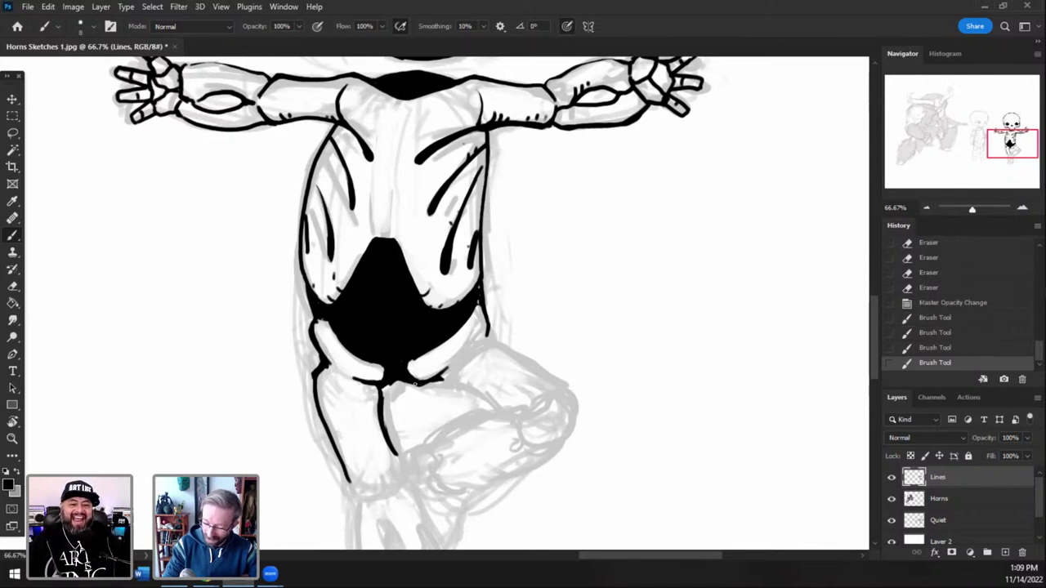
drag(416, 384, 401, 362)
key(e)
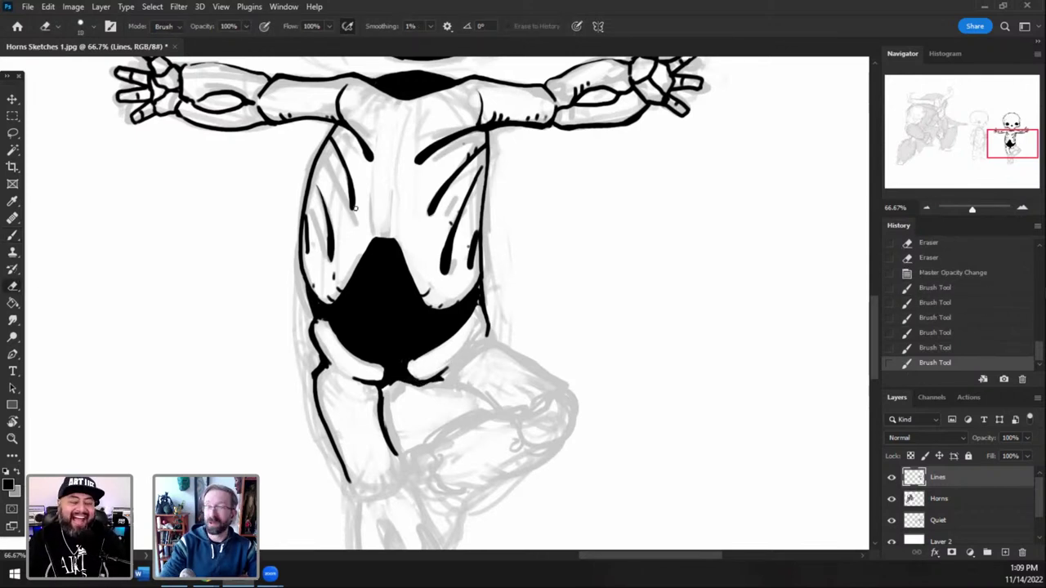
drag(417, 360, 449, 340)
key(b)
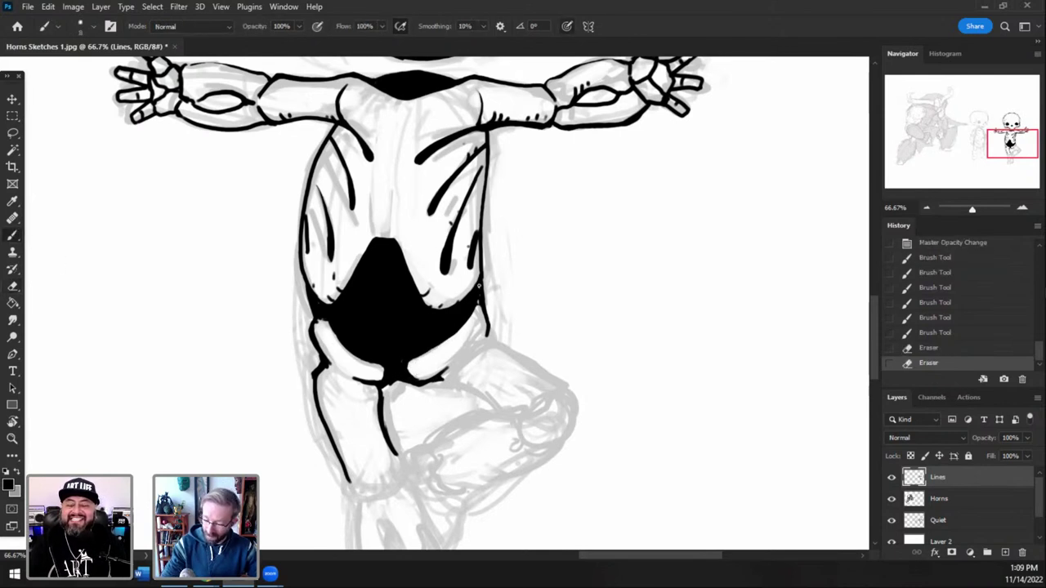
- Ink the outer hip edge beside the black belly area and the underside of the raised thigh
drag(481, 292, 479, 301)
drag(481, 292, 480, 302)
drag(481, 295, 488, 338)
drag(489, 337, 476, 347)
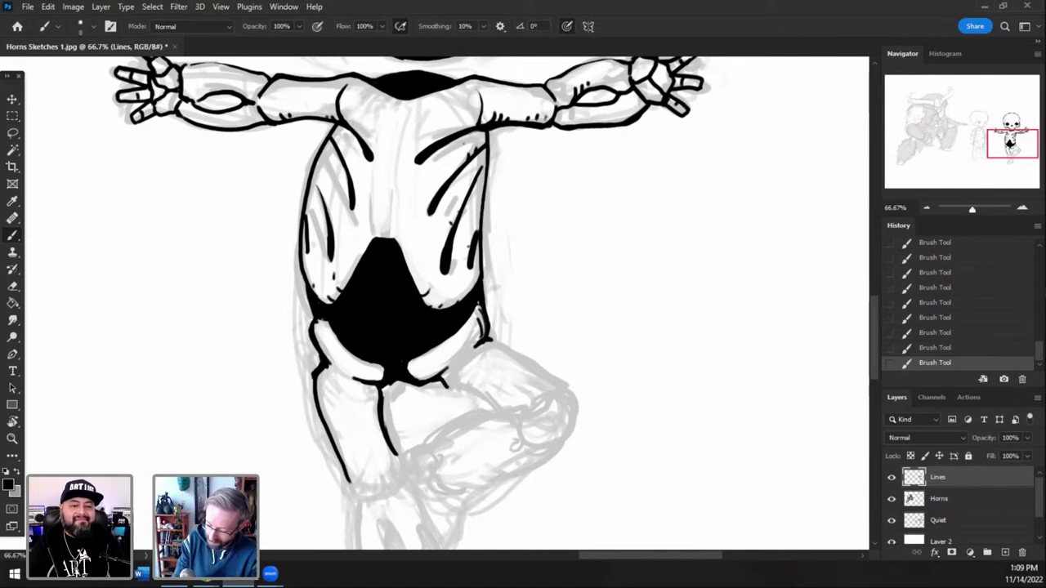
drag(446, 383, 505, 414)
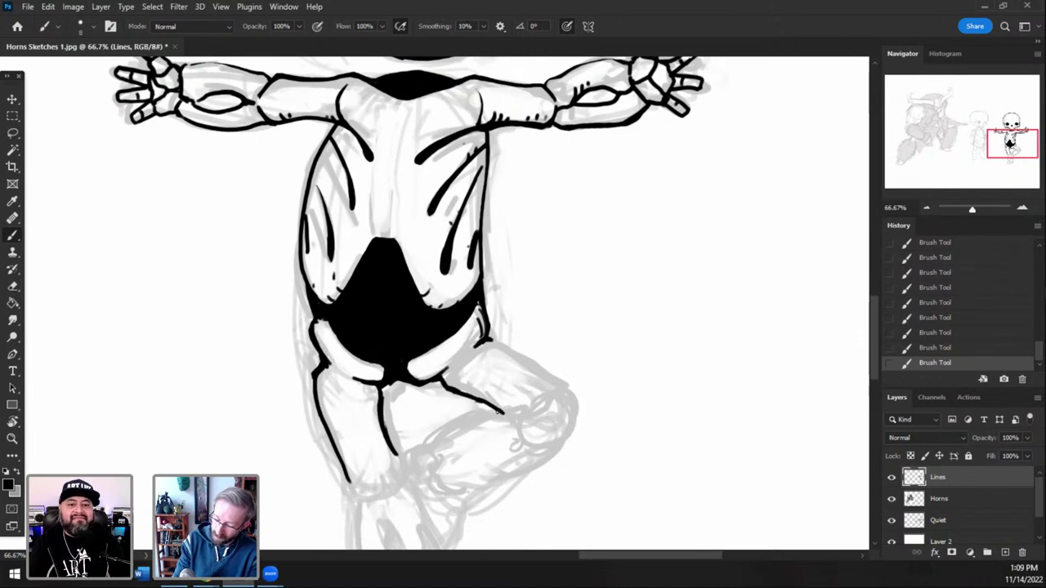
- Sketch guide strokes over the bent leg's knee and shin on the Quiet layer, undoing the last stroke
click(940, 519)
drag(999, 149, 1001, 155)
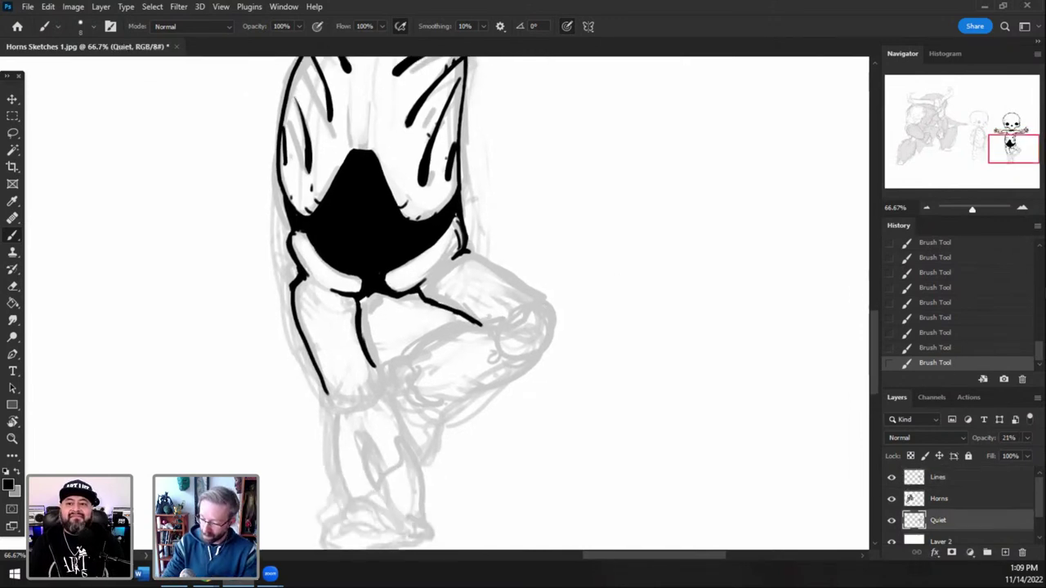
drag(504, 315, 537, 317)
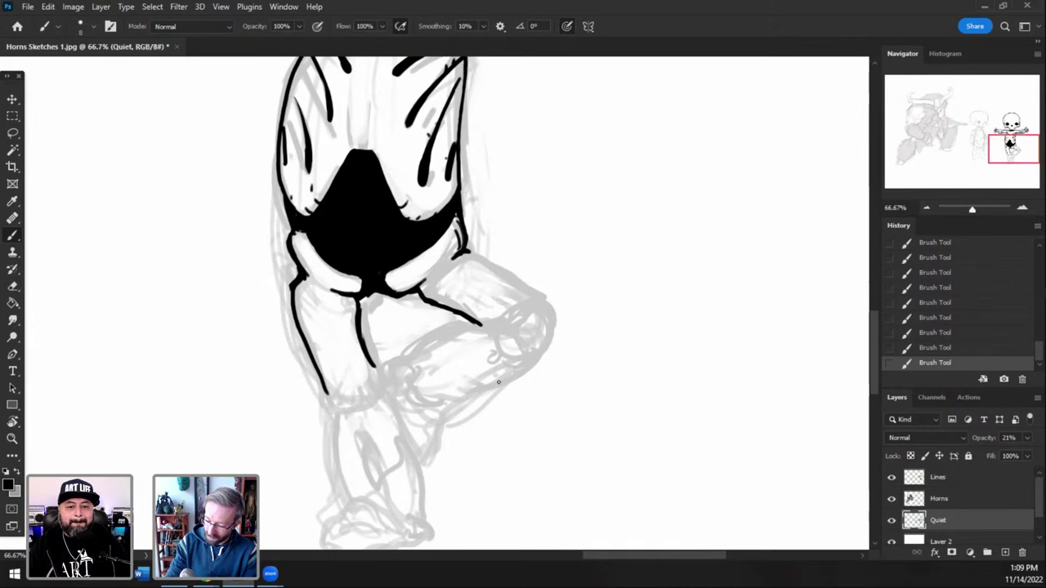
mouse_move(498, 382)
mouse_down()
mouse_move(502, 353)
mouse_move(420, 371)
mouse_move(508, 356)
mouse_move(419, 384)
mouse_up()
key(ctrl+z)
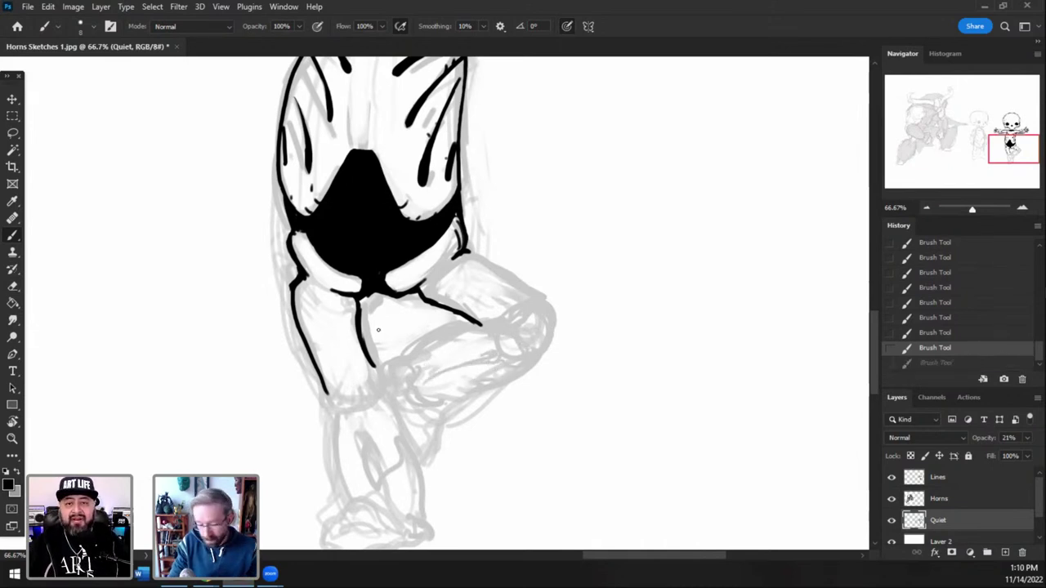
- Erase the rough knee and shin sketch of the bent leg on the Quiet layer using a larger eraser
click(13, 287)
key(bracketright)
key(bracketright)
key(bracketright)
mouse_move(466, 358)
mouse_down()
mouse_move(432, 353)
mouse_move(469, 344)
mouse_move(504, 303)
mouse_move(533, 311)
mouse_move(501, 243)
mouse_move(466, 283)
mouse_move(525, 322)
mouse_move(489, 376)
mouse_move(548, 383)
mouse_move(467, 434)
mouse_move(559, 367)
mouse_move(493, 404)
mouse_move(548, 368)
mouse_move(553, 293)
mouse_move(541, 291)
mouse_up()
key([)
key([)
key([)
key([)
click(12, 235)
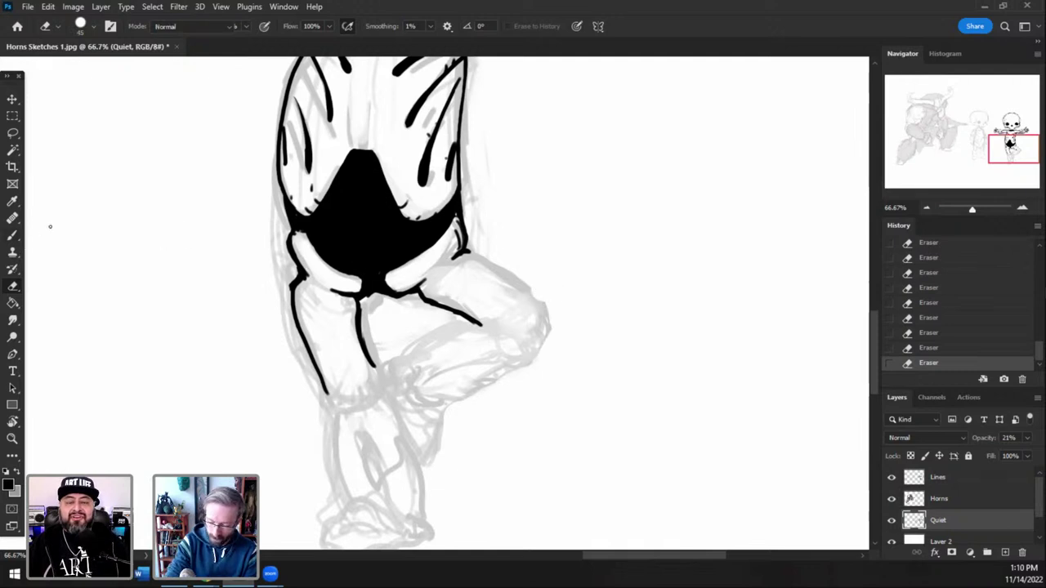
- Resketch the kneecap and the two curved shin bones of the bent leg with the Brush on the Quiet layer
mouse_move(535, 303)
mouse_down()
mouse_move(496, 334)
mouse_move(511, 336)
mouse_move(504, 348)
mouse_move(541, 341)
mouse_up()
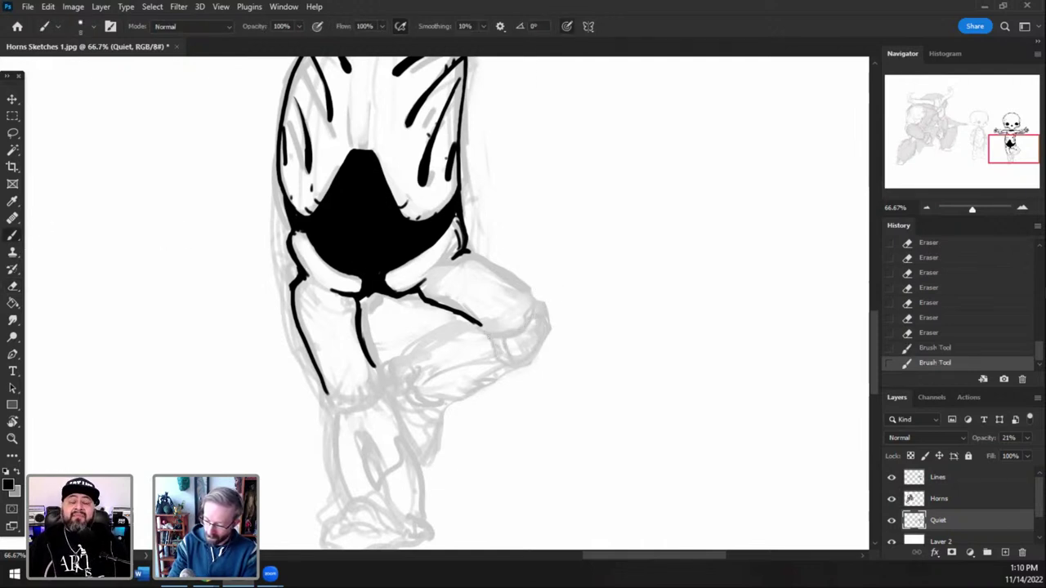
mouse_move(472, 330)
mouse_down()
mouse_move(431, 335)
mouse_move(402, 360)
mouse_up()
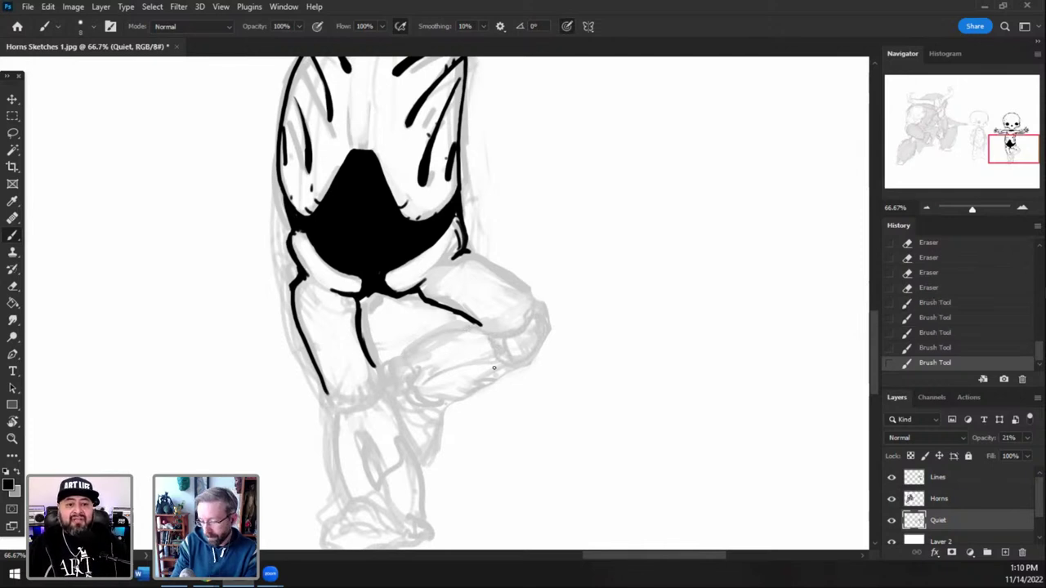
drag(497, 366, 424, 396)
drag(490, 340, 400, 388)
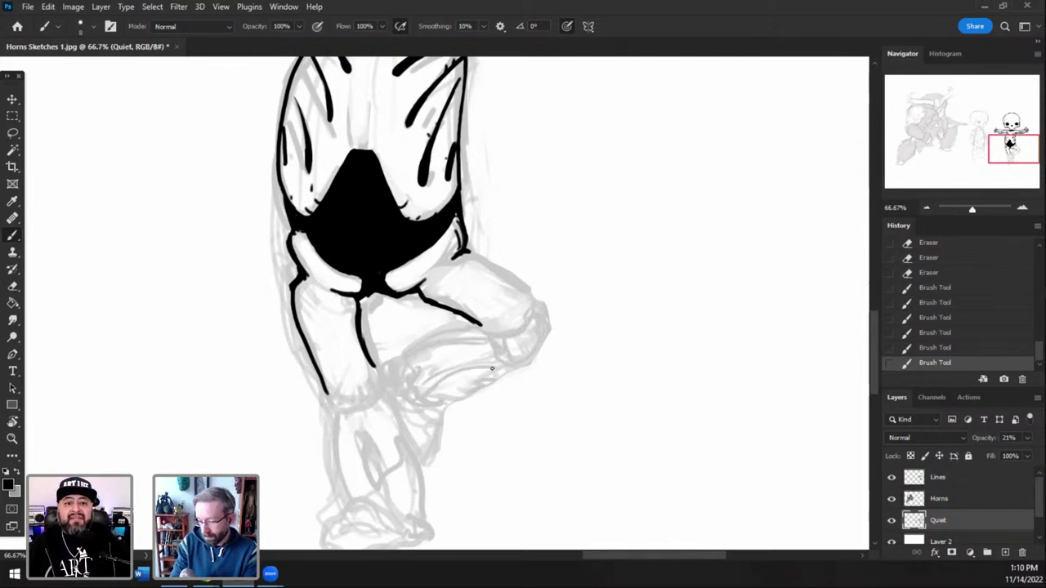
mouse_move(493, 368)
mouse_down()
mouse_move(440, 387)
mouse_move(497, 379)
mouse_move(445, 402)
mouse_up()
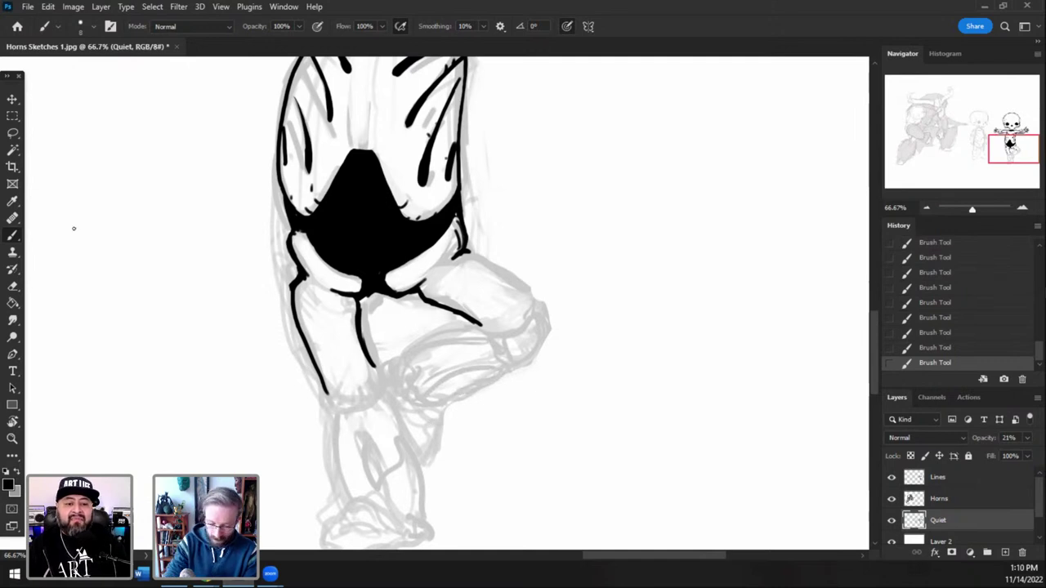
- Ink the raised thigh's outline and the kneecap at its end on the Lines layer
click(942, 481)
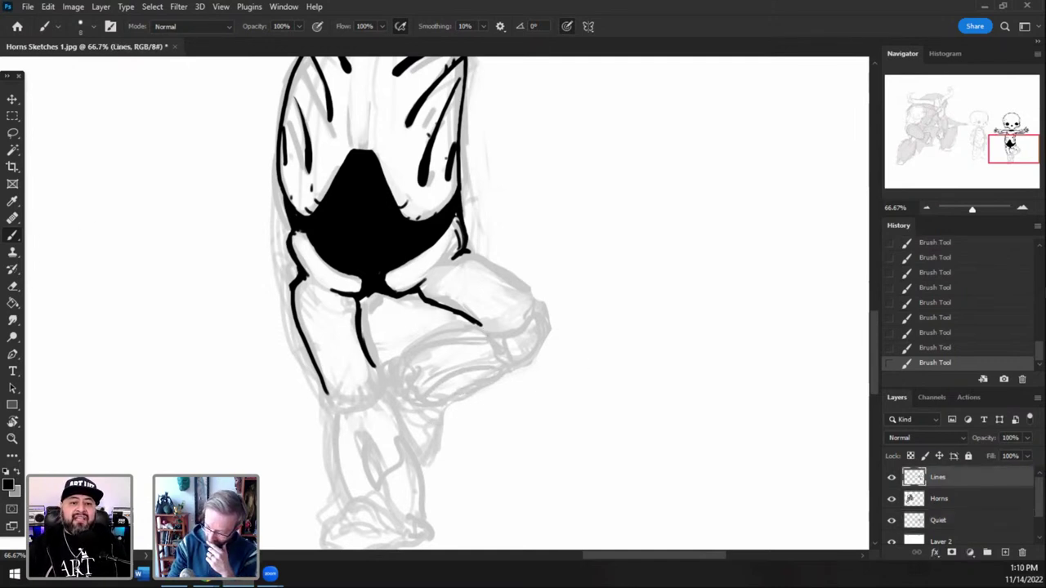
mouse_move(493, 335)
mouse_down()
mouse_move(523, 332)
mouse_move(532, 287)
mouse_move(477, 255)
mouse_up()
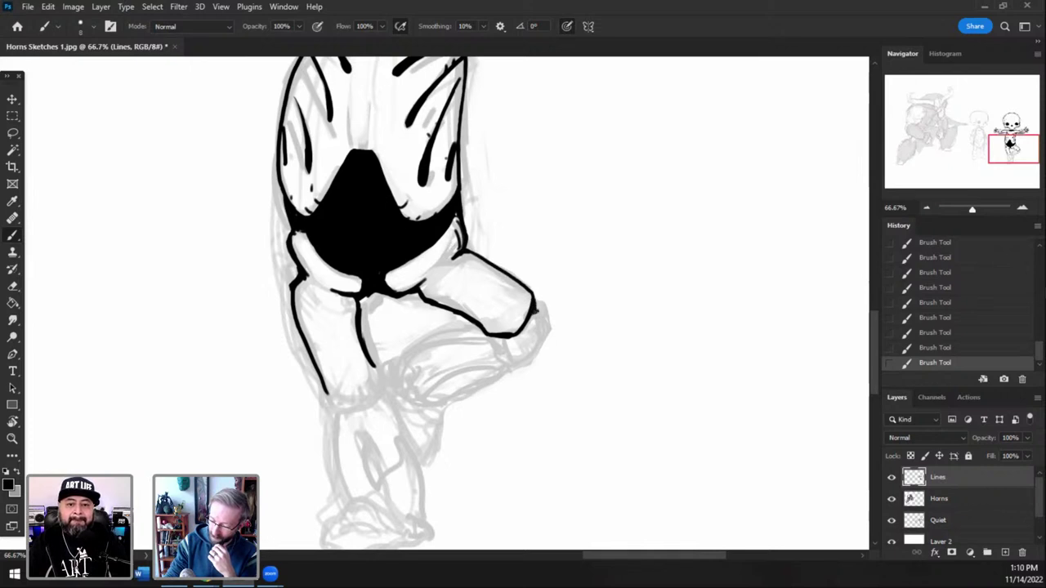
mouse_move(537, 310)
mouse_down()
mouse_move(548, 338)
mouse_move(524, 368)
mouse_move(505, 362)
mouse_up()
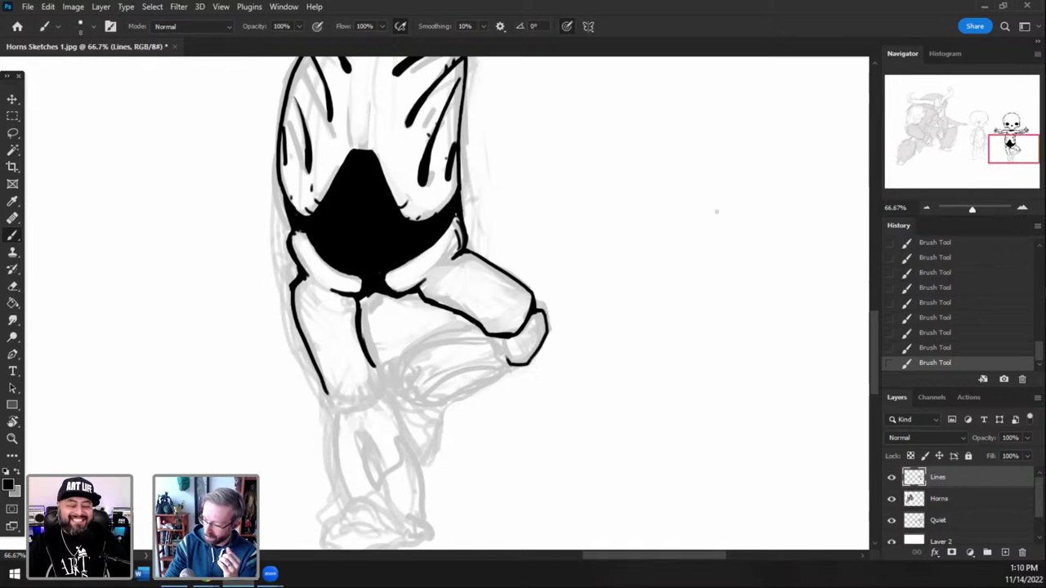
- Ink short ticks and dots as bone texture on the standing leg's thigh
drag(1016, 148, 1015, 138)
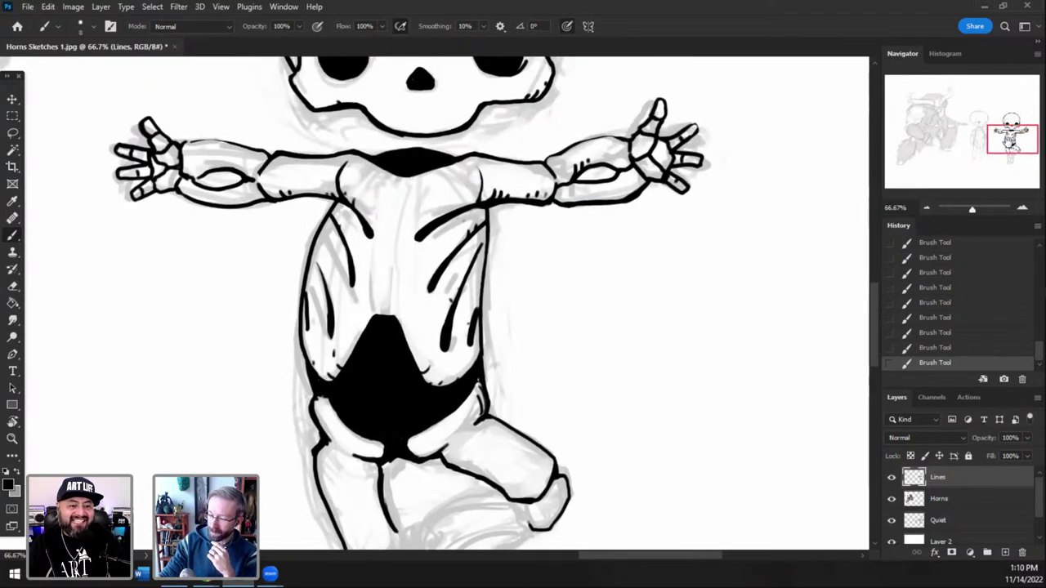
drag(1011, 141, 1008, 149)
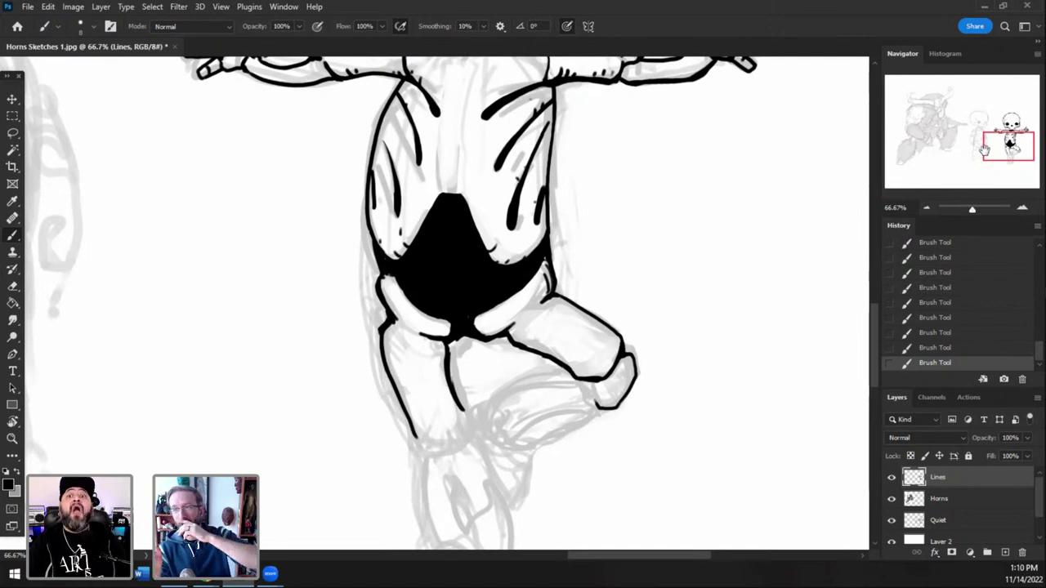
drag(1002, 144, 1007, 148)
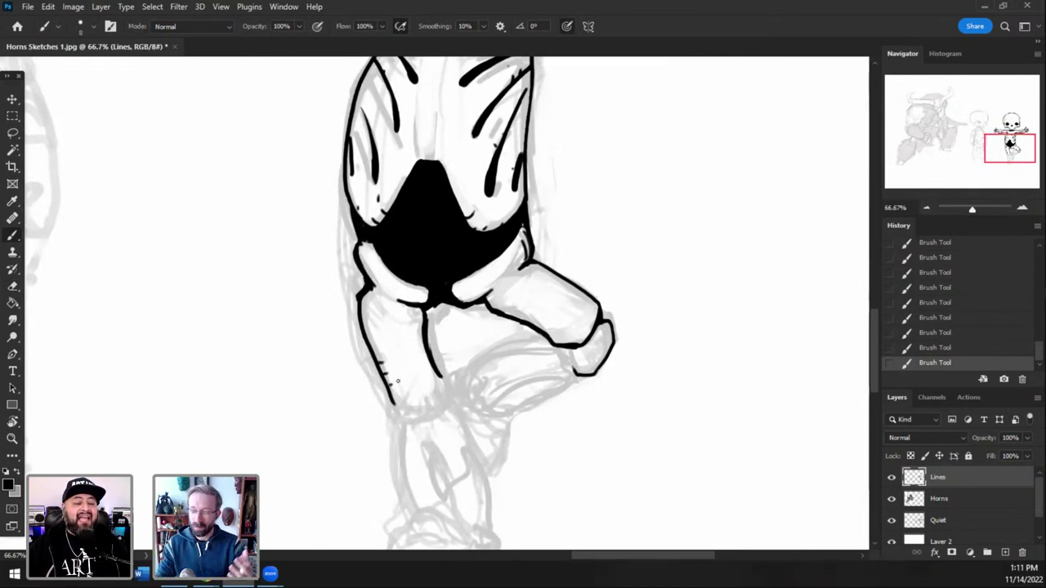
drag(377, 343, 383, 345)
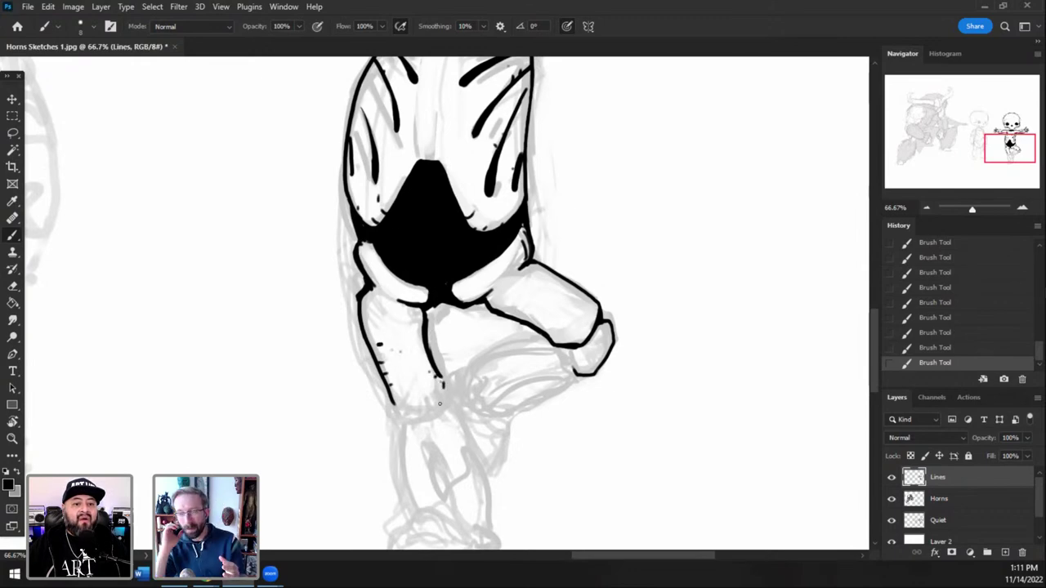
- Examine the inked skeleton's head, arms, torso and legs at different zoom levels
click(927, 207)
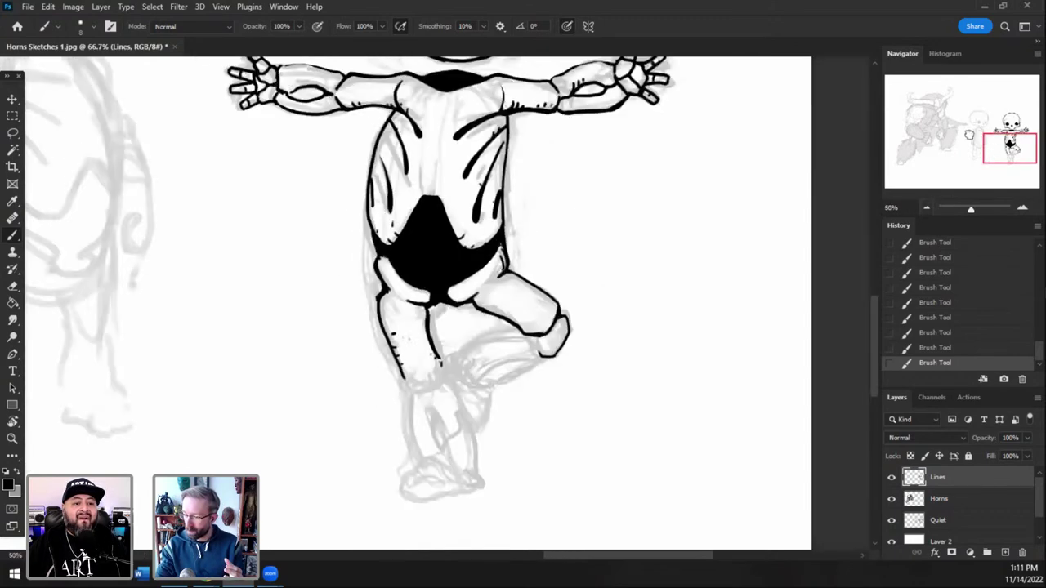
mouse_move(969, 135)
mouse_down()
mouse_move(941, 106)
mouse_move(933, 111)
mouse_move(938, 129)
mouse_move(1015, 137)
mouse_move(1004, 139)
mouse_up()
click(927, 208)
click(1023, 208)
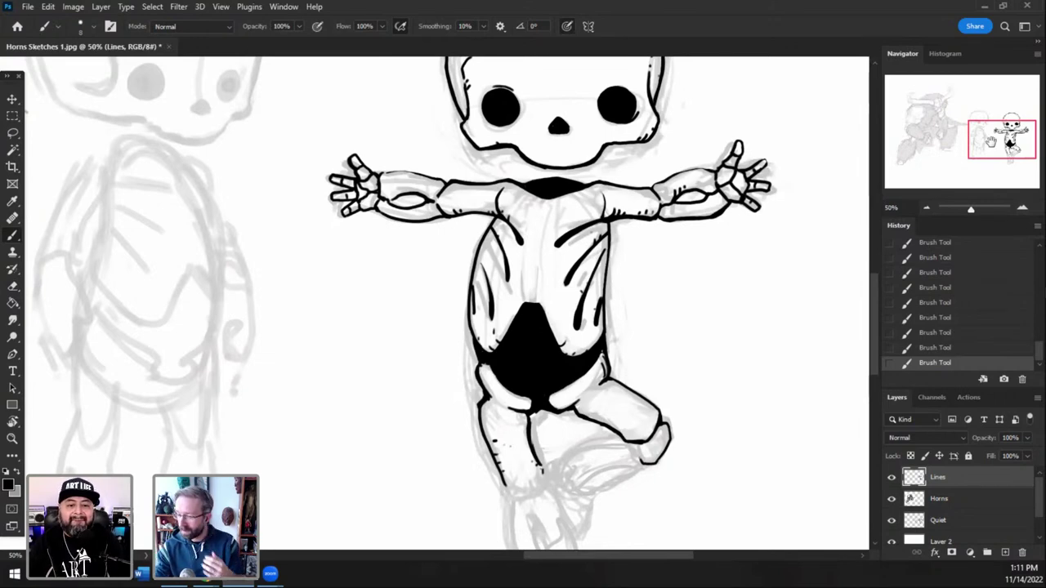
drag(1001, 146, 1015, 137)
click(1022, 207)
key(ctrl+plus)
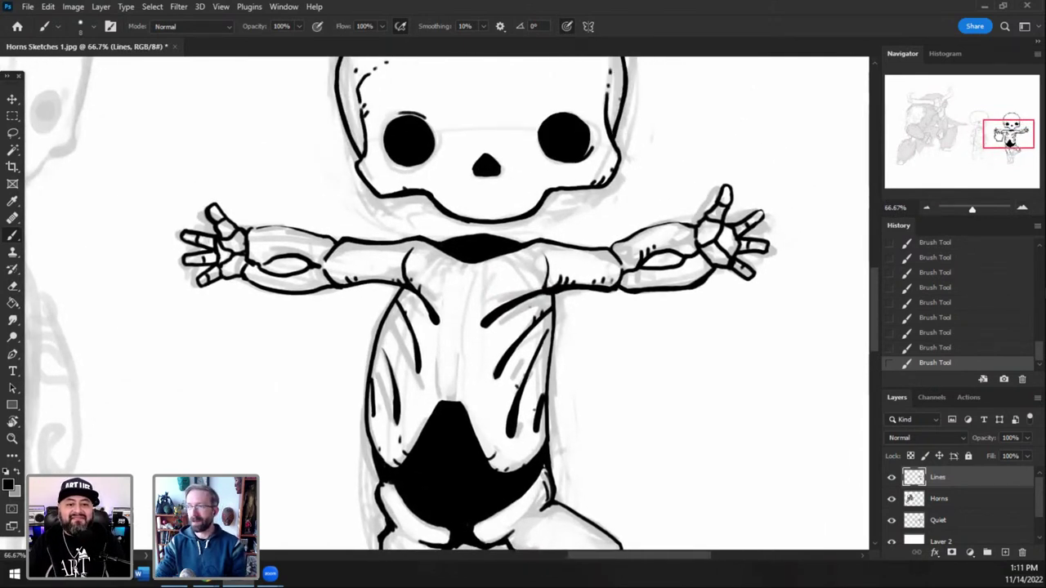
drag(996, 137, 994, 133)
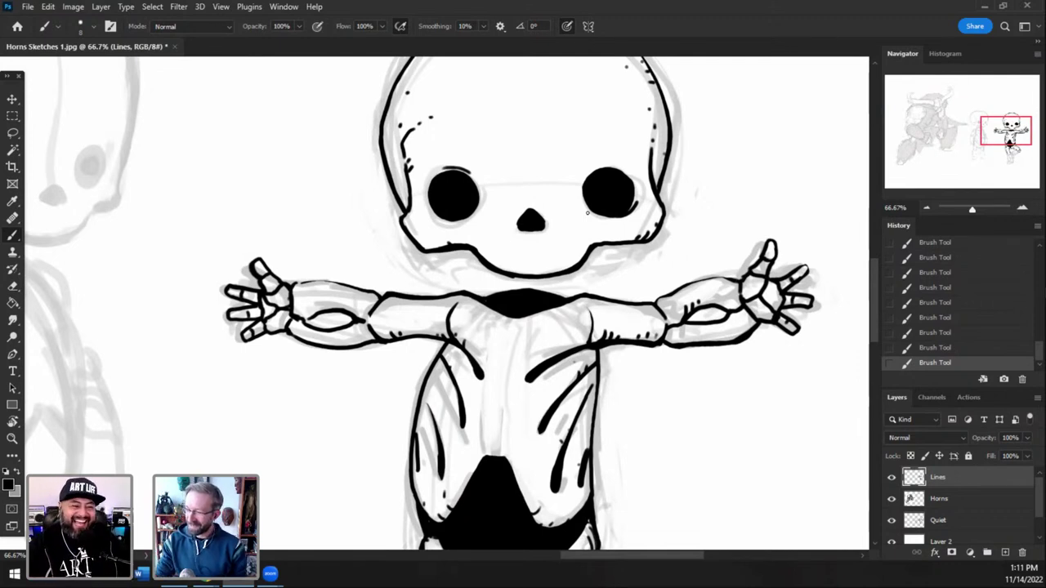
drag(474, 453, 507, 388)
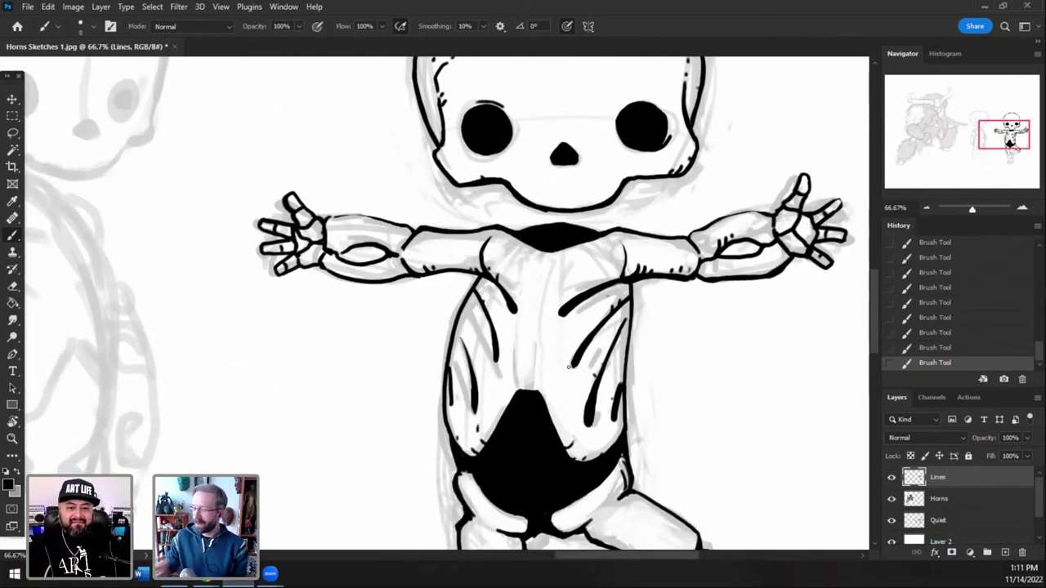
drag(998, 139, 1001, 135)
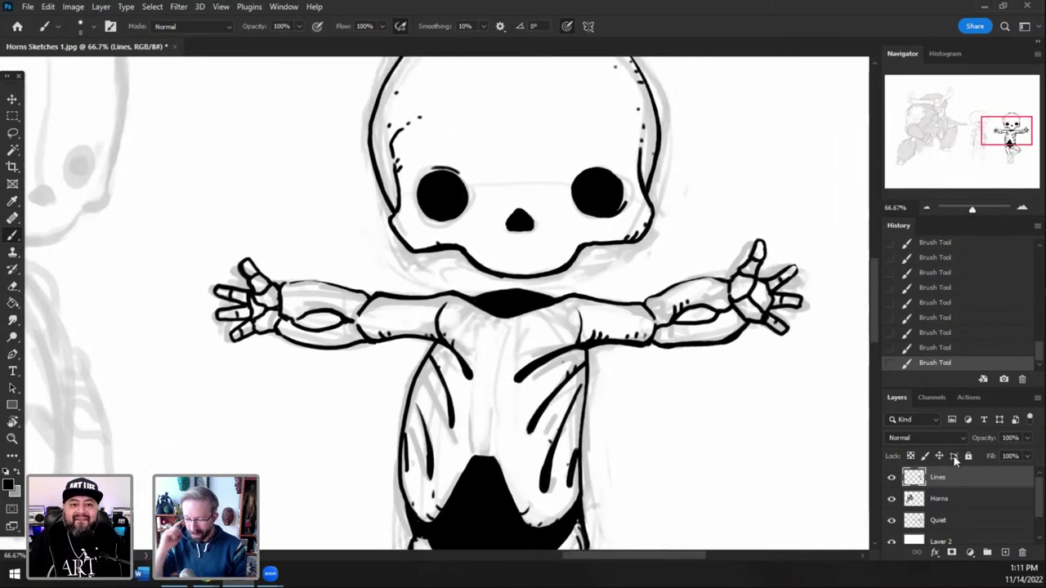
mouse_move(445, 286)
mouse_down()
mouse_move(531, 350)
mouse_move(576, 269)
mouse_move(451, 299)
mouse_up()
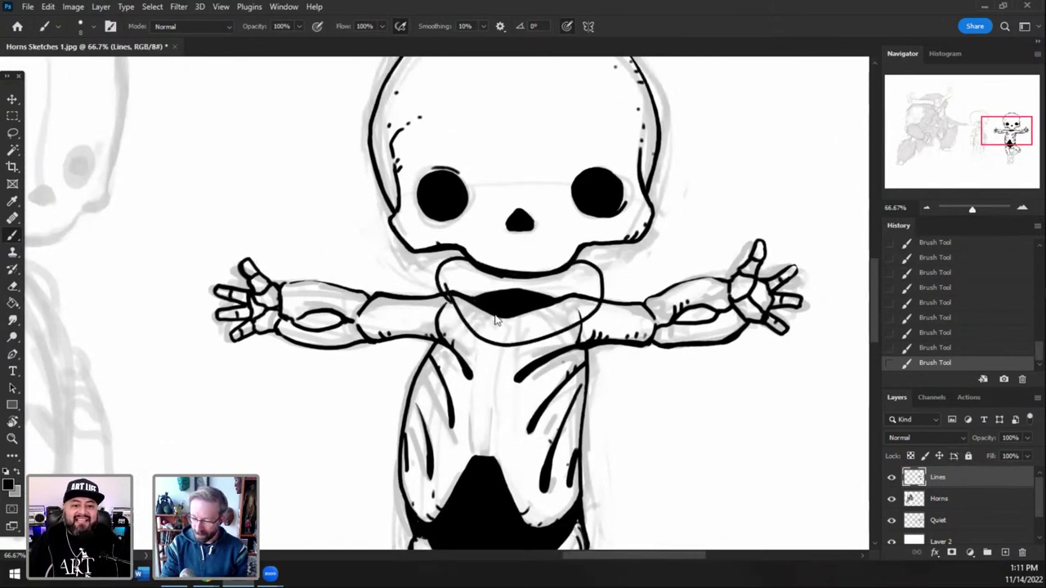
mouse_move(588, 253)
mouse_down()
mouse_move(547, 337)
mouse_move(633, 288)
mouse_move(727, 255)
mouse_move(697, 196)
mouse_up()
drag(673, 246, 633, 275)
drag(713, 164, 750, 152)
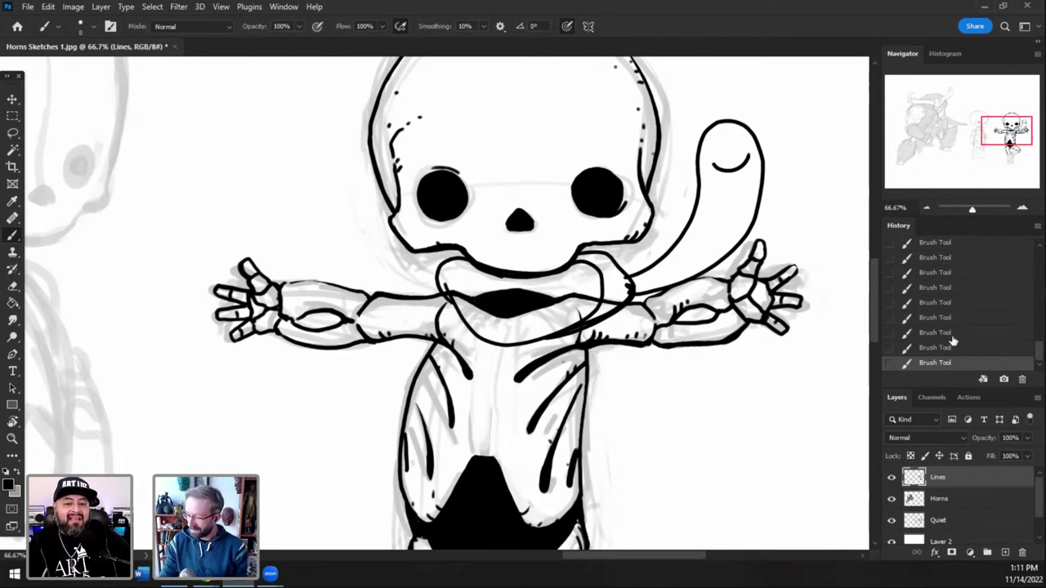
click(949, 334)
click(946, 319)
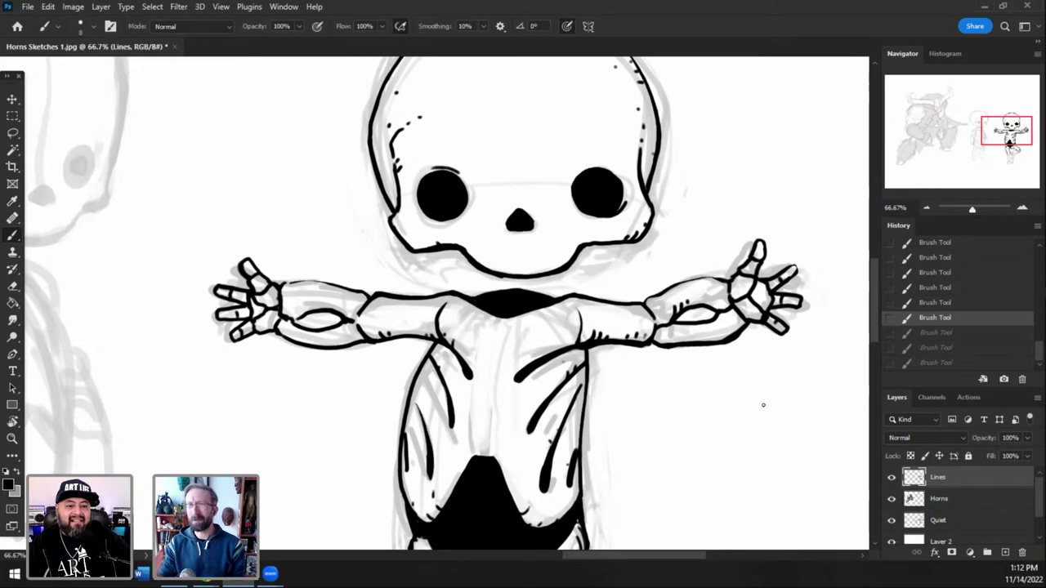
- Ink the upper shin bone of the bent leg, from the kneecap to its rounded end near the standing leg
drag(763, 406, 696, 95)
drag(539, 325, 458, 359)
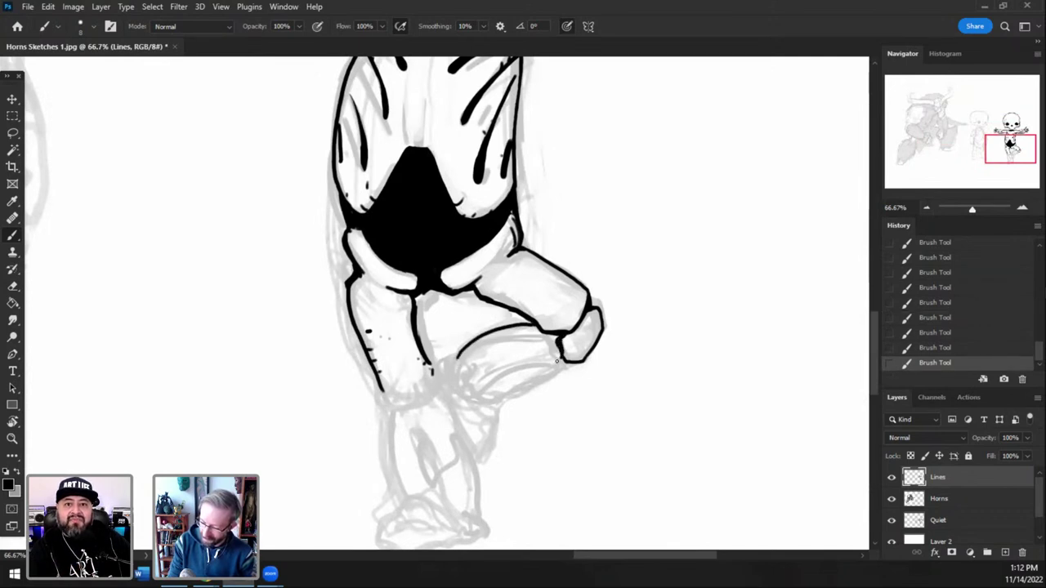
mouse_move(557, 360)
mouse_down()
mouse_move(475, 393)
mouse_move(451, 360)
mouse_up()
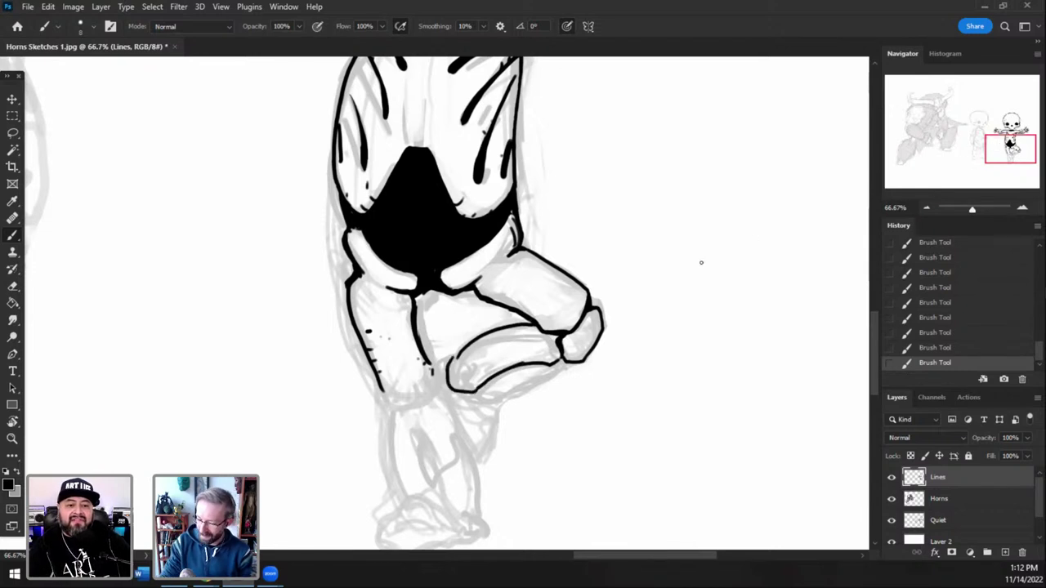
- Erase the rounded ankle end of the bent leg's shin bone and redraw it narrower
click(12, 286)
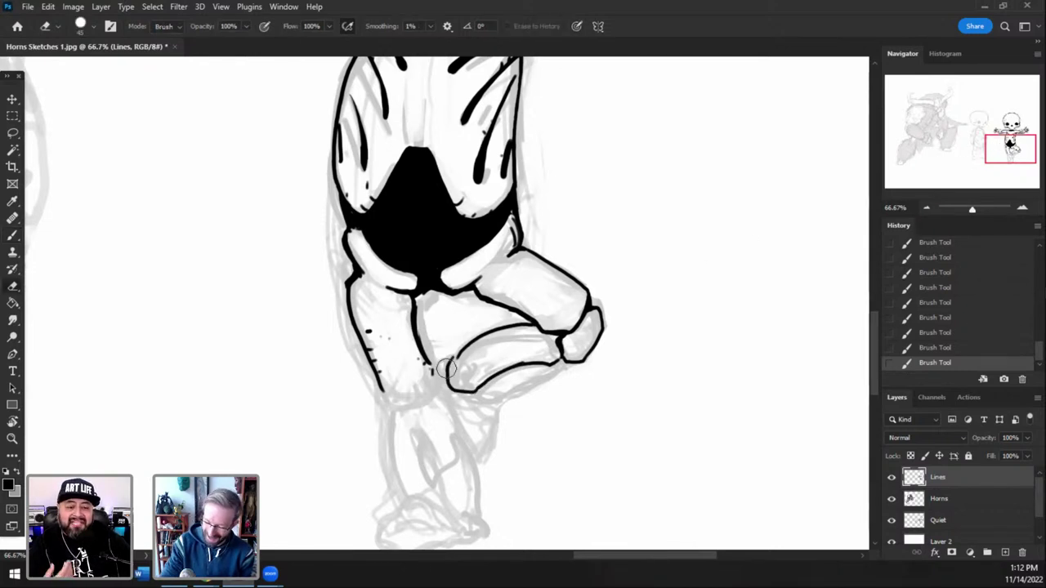
mouse_move(448, 364)
mouse_down()
mouse_move(455, 393)
mouse_move(474, 390)
mouse_move(459, 382)
mouse_up()
click(17, 237)
drag(459, 379, 458, 391)
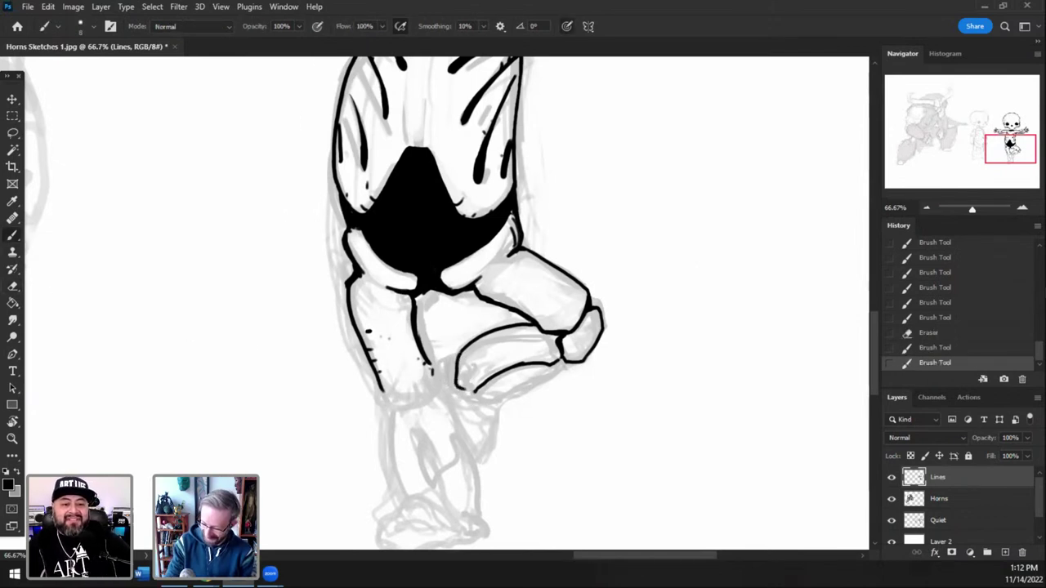
- Ink the bent leg's lower shin bone and its hanging foot with toe segments, and erase the stray ink on the foot
mouse_move(566, 367)
mouse_down()
mouse_move(509, 400)
mouse_move(483, 401)
mouse_move(499, 423)
mouse_move(470, 430)
mouse_move(484, 432)
mouse_move(486, 444)
mouse_move(472, 461)
mouse_move(462, 430)
mouse_move(485, 410)
mouse_up()
click(14, 286)
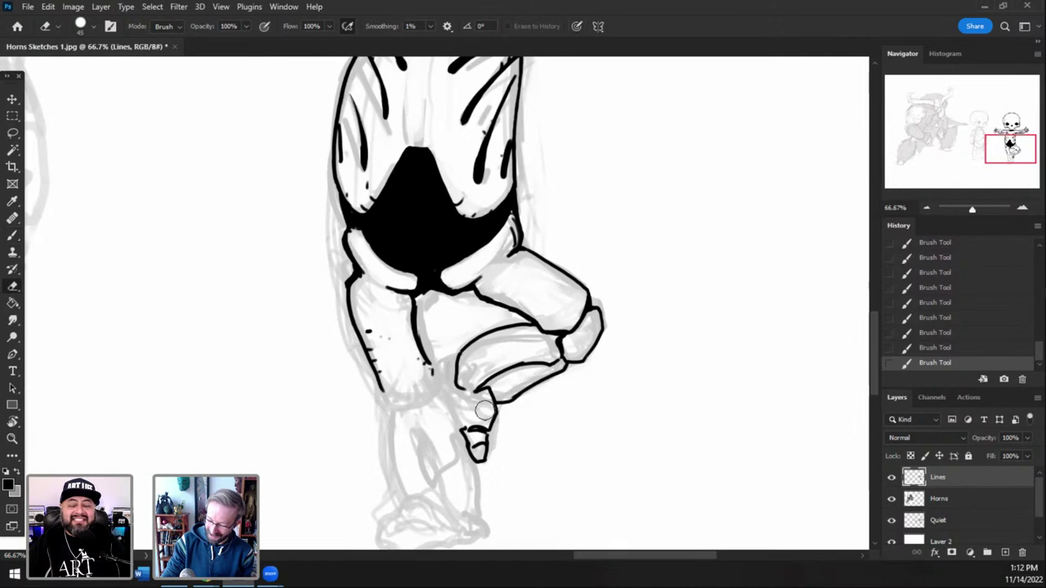
click(13, 235)
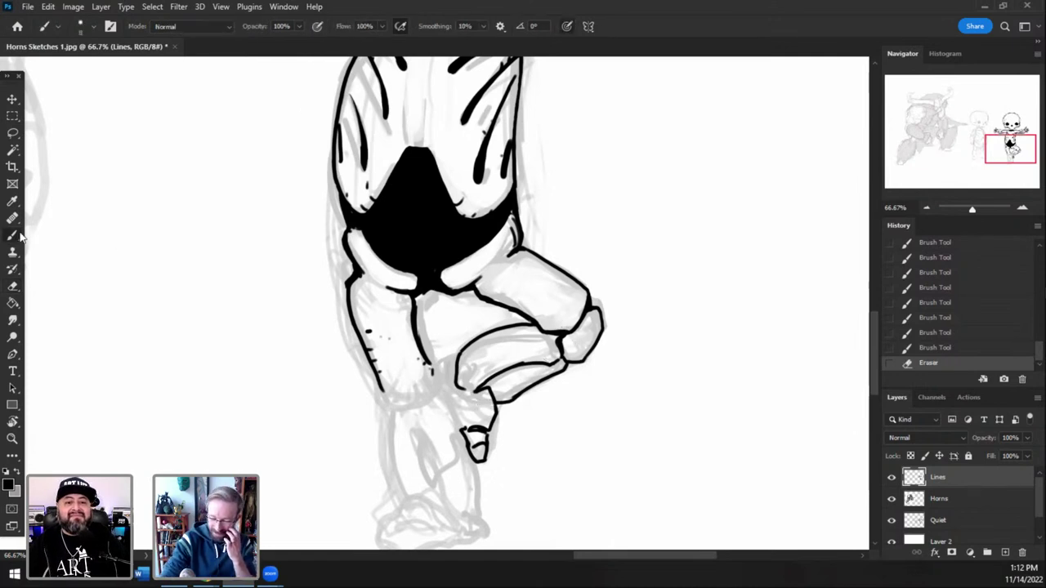
- Ink the standing leg's knee end and pointed kneecap, and clean up the kneecap's edge with a smaller eraser
mouse_move(457, 358)
mouse_down()
mouse_move(433, 368)
mouse_move(436, 390)
mouse_move(387, 400)
mouse_move(428, 423)
mouse_move(426, 396)
mouse_move(399, 399)
mouse_up()
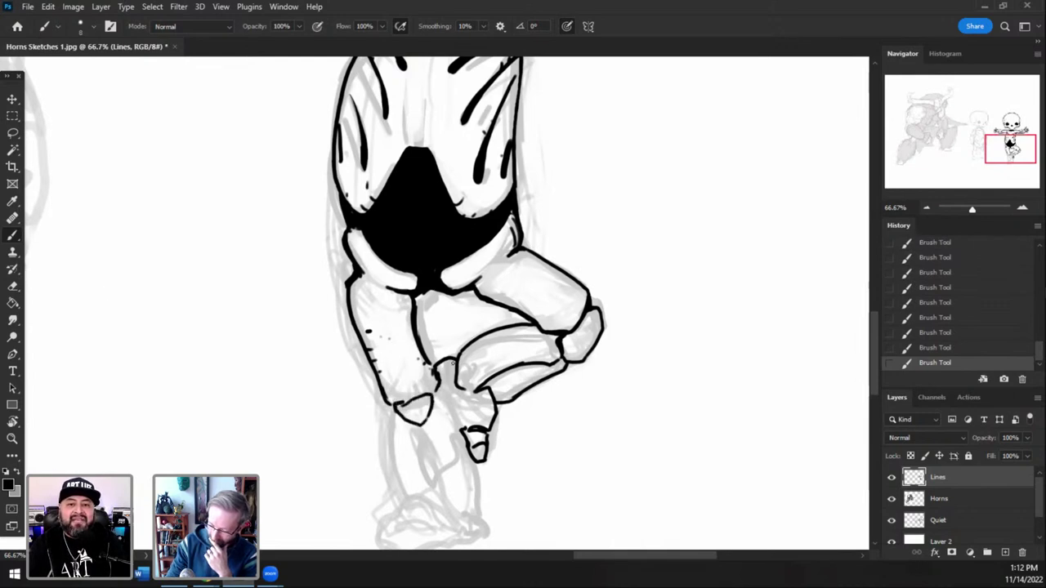
key(e)
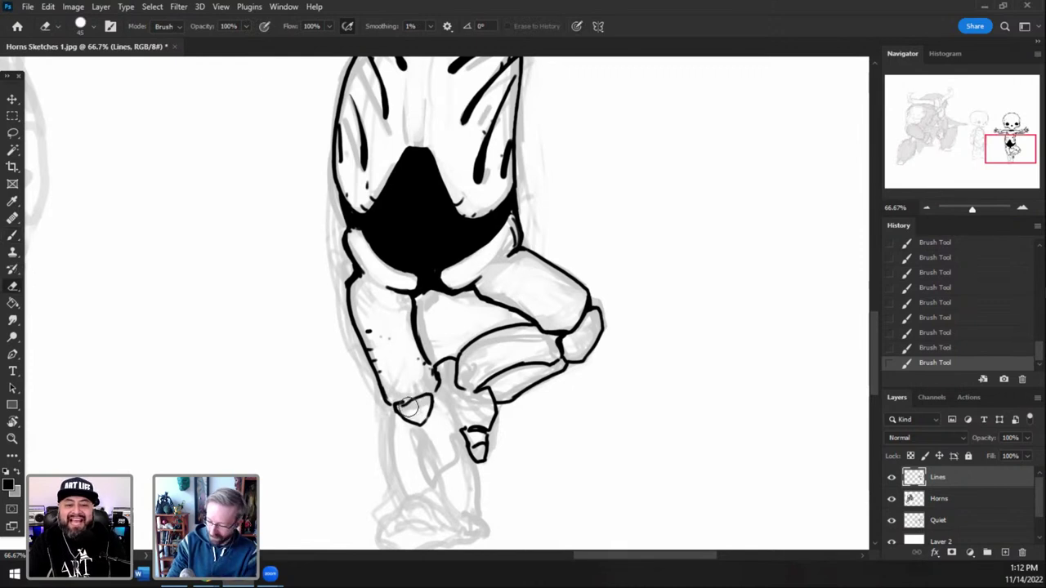
key(bracketleft)
key(bracketleft)
key(bracketleft)
key(bracketleft)
key(bracketleft)
mouse_move(419, 403)
mouse_down()
mouse_move(404, 407)
mouse_move(426, 401)
mouse_up()
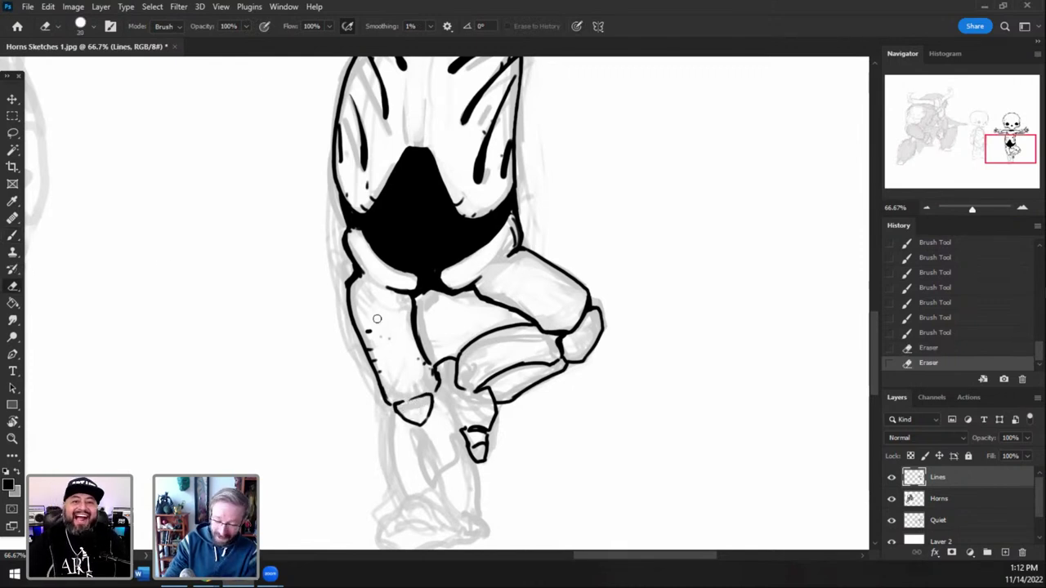
- Fill the gap between the legs with black and ink shading ticks on the bent leg's kneecap and shin end
key(b)
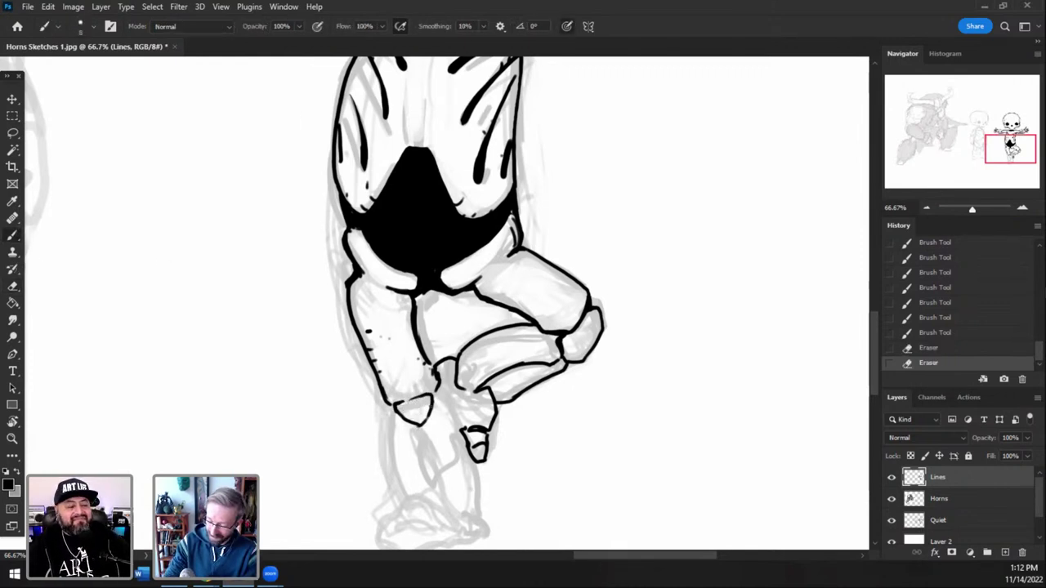
drag(431, 367, 437, 370)
drag(433, 373, 438, 395)
mouse_move(435, 395)
mouse_down()
mouse_move(454, 399)
mouse_move(462, 428)
mouse_move(457, 413)
mouse_move(429, 437)
mouse_up()
drag(469, 390, 475, 387)
drag(476, 377, 481, 385)
mouse_move(486, 373)
mouse_down()
mouse_move(494, 384)
mouse_move(560, 353)
mouse_move(583, 357)
mouse_move(567, 347)
mouse_up()
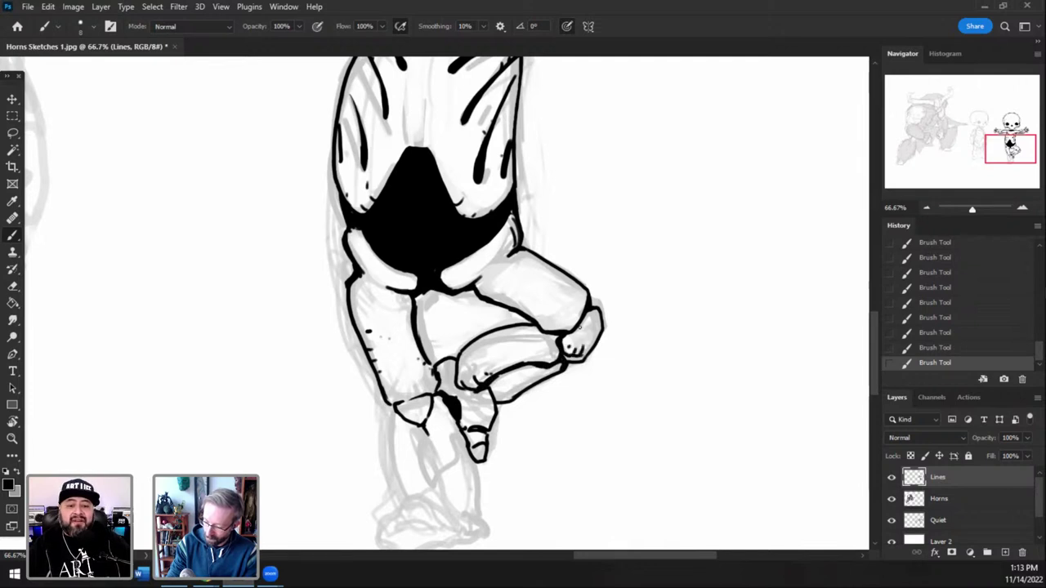
drag(495, 380, 511, 373)
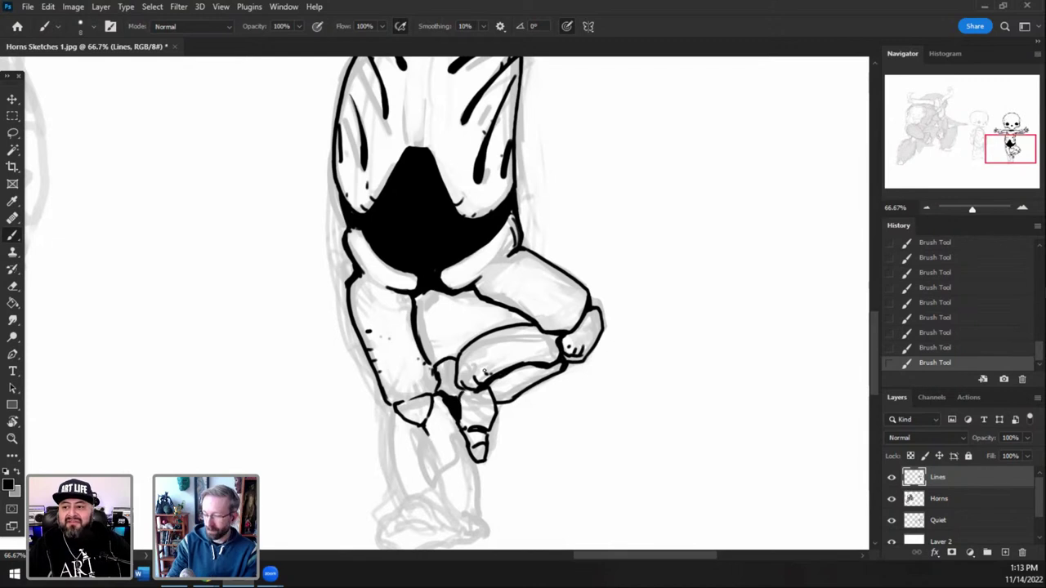
- Ink the standing leg's two shin bones from the kneecap down to the ankle
drag(473, 460, 477, 482)
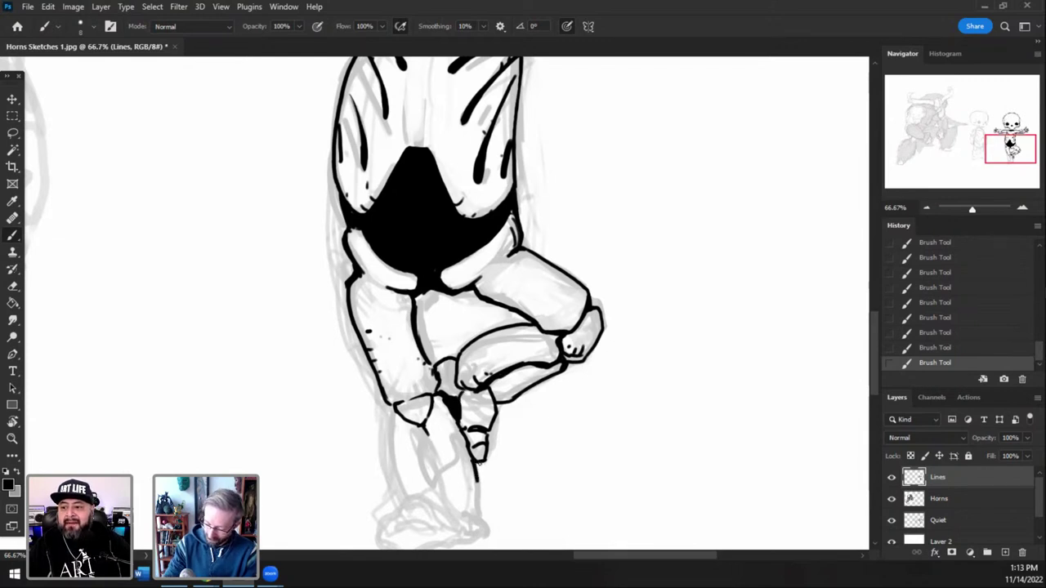
drag(995, 160, 993, 162)
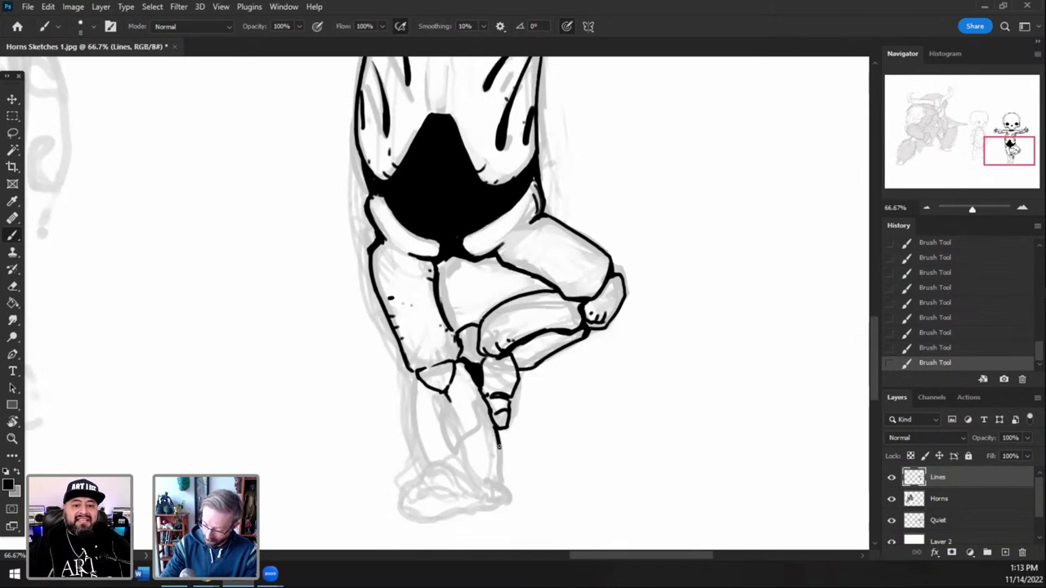
mouse_move(500, 443)
mouse_down()
mouse_move(483, 491)
mouse_move(462, 461)
mouse_move(448, 392)
mouse_move(451, 455)
mouse_up()
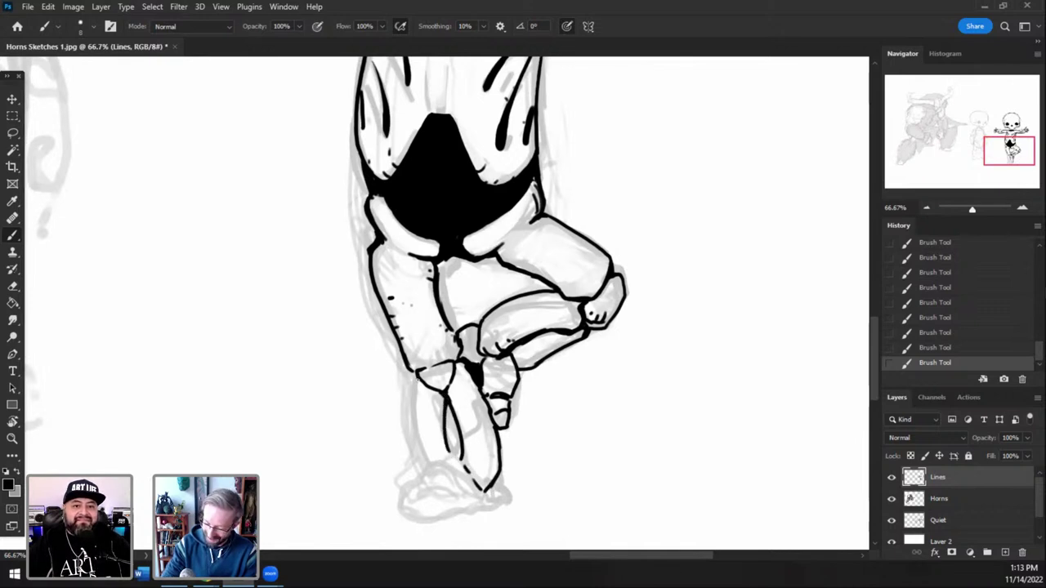
drag(418, 377, 426, 468)
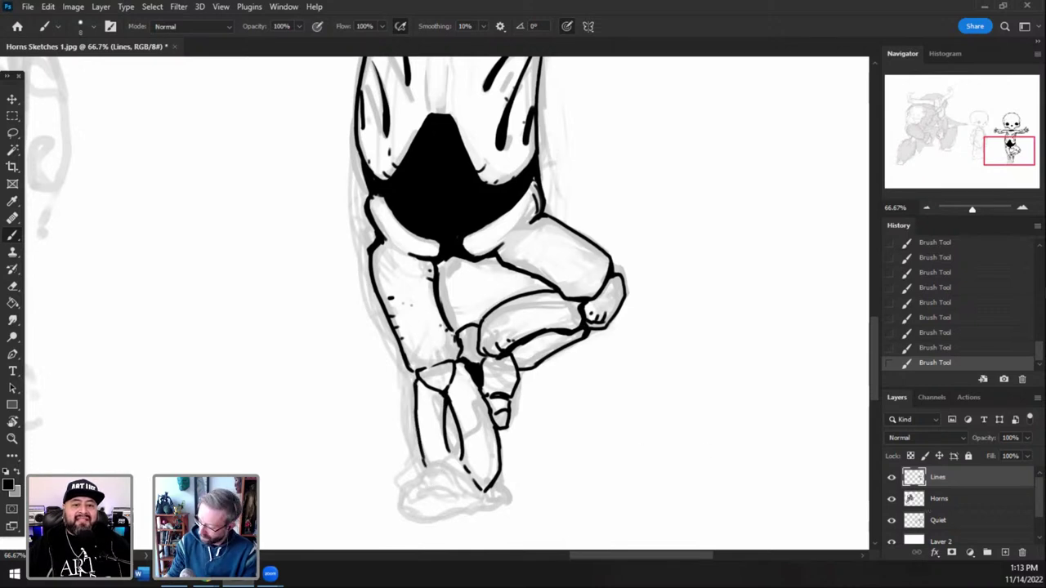
- Sketch the toe shapes of the standing foot on the Quiet layer
click(938, 521)
drag(431, 480, 460, 490)
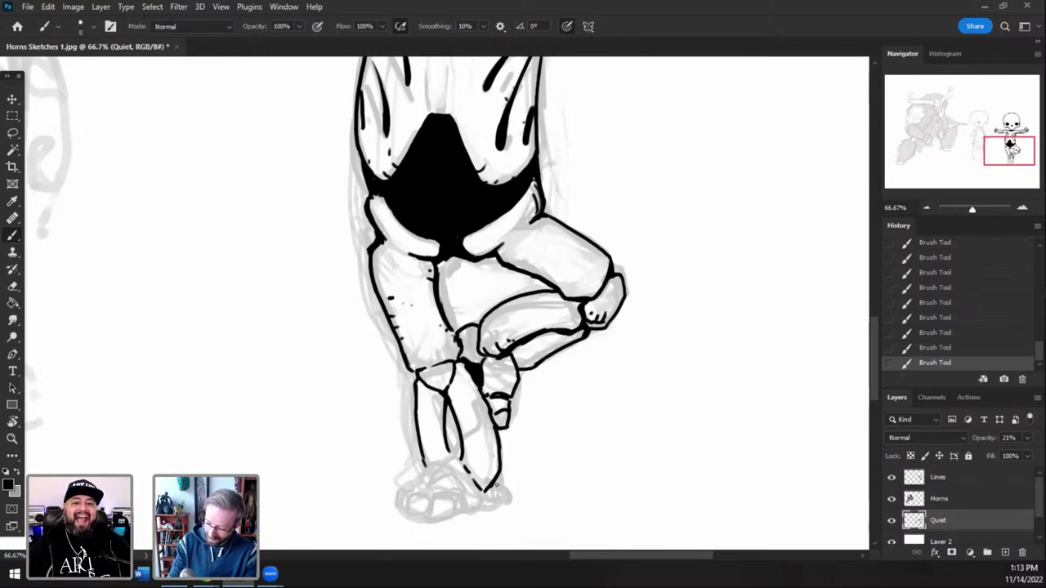
- Ink the standing foot's ankle, toes and heel on the Lines layer, and darken the joint under the bent knee
click(958, 479)
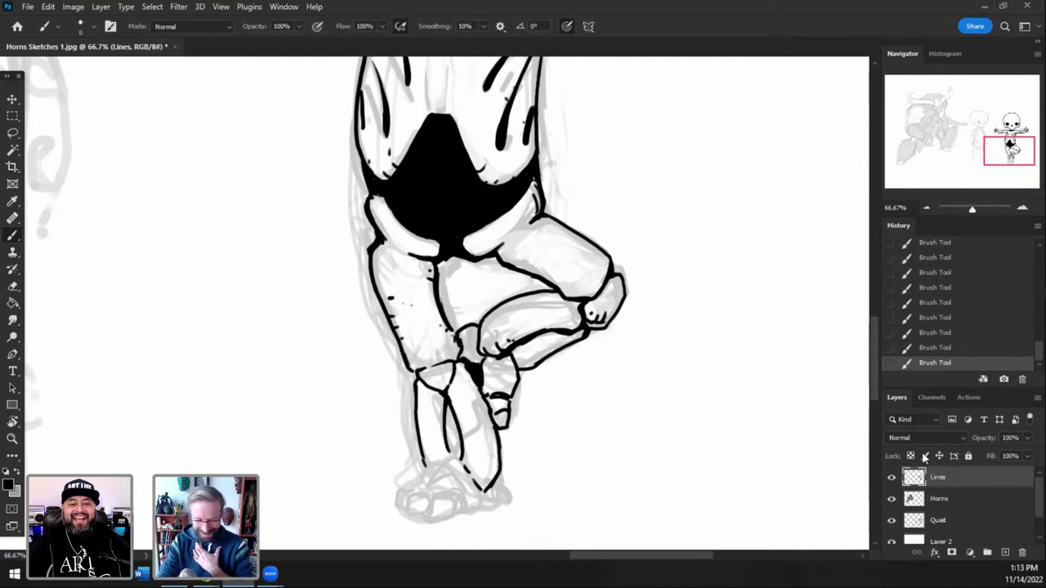
mouse_move(477, 487)
mouse_down()
mouse_move(497, 471)
mouse_move(498, 505)
mouse_up()
drag(1009, 151, 1012, 132)
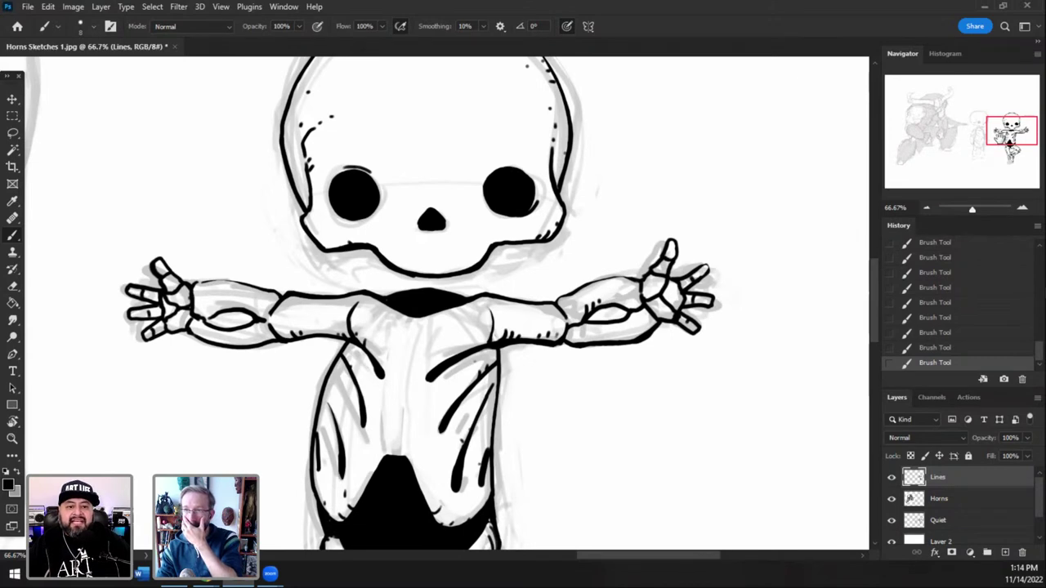
drag(998, 139, 1000, 163)
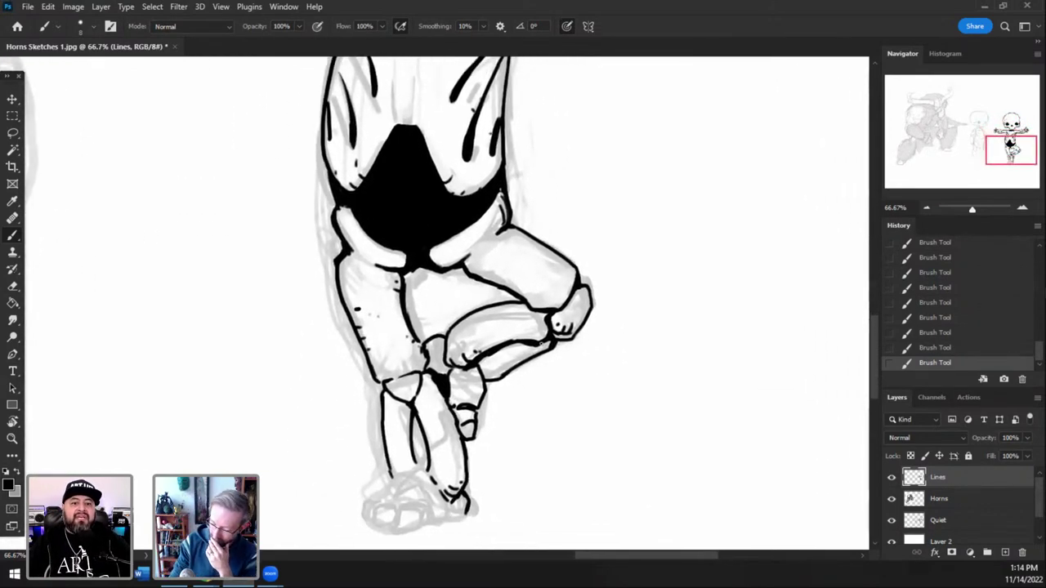
drag(554, 338, 570, 342)
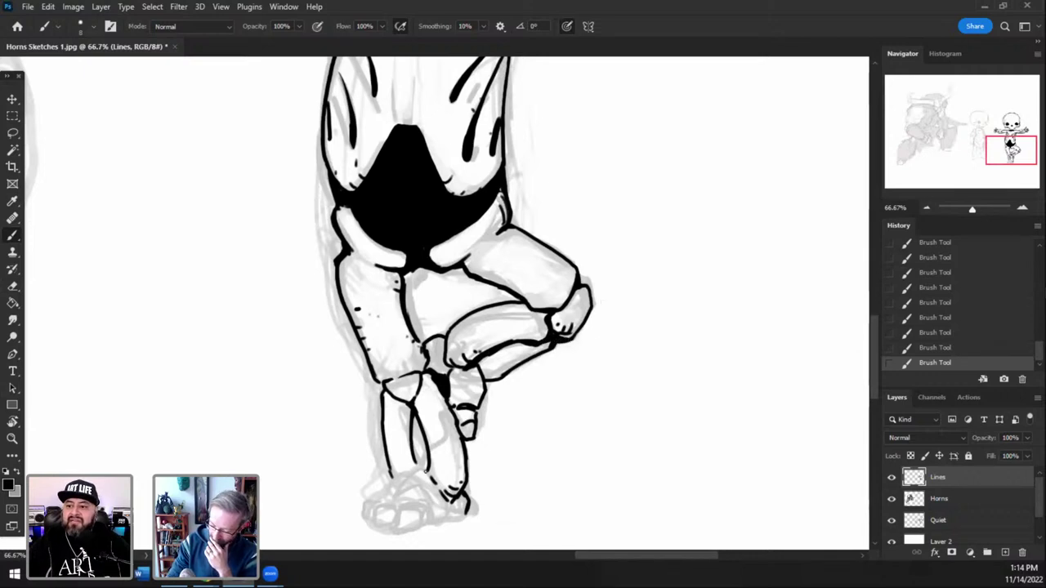
drag(430, 477, 416, 470)
mouse_move(398, 513)
mouse_down()
mouse_move(400, 529)
mouse_move(419, 528)
mouse_move(405, 507)
mouse_move(396, 518)
mouse_move(429, 527)
mouse_move(433, 515)
mouse_move(410, 498)
mouse_move(375, 528)
mouse_move(375, 507)
mouse_move(397, 505)
mouse_move(362, 505)
mouse_move(417, 470)
mouse_move(413, 485)
mouse_move(443, 513)
mouse_move(473, 512)
mouse_up()
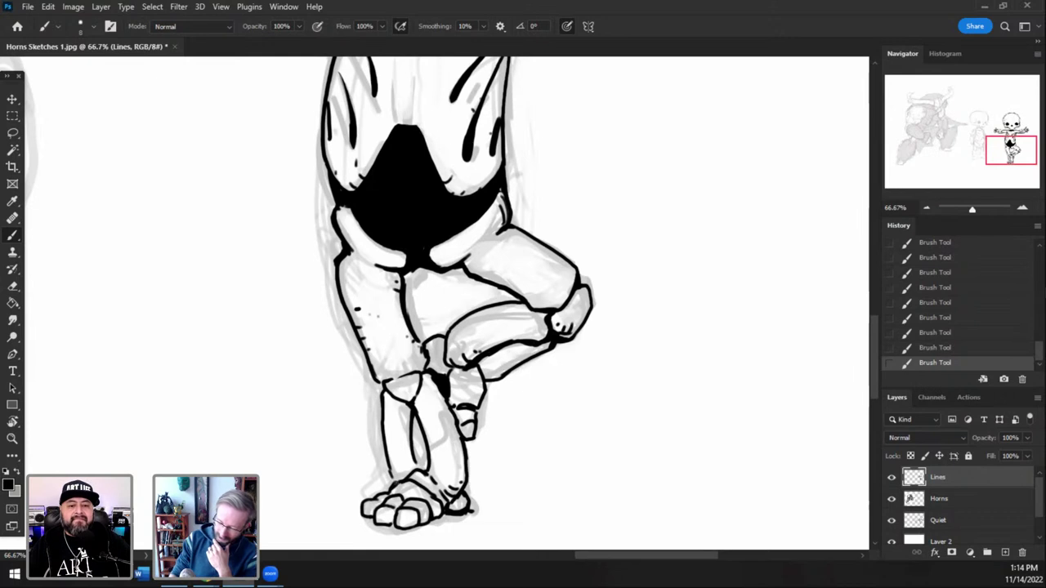
drag(391, 469, 396, 484)
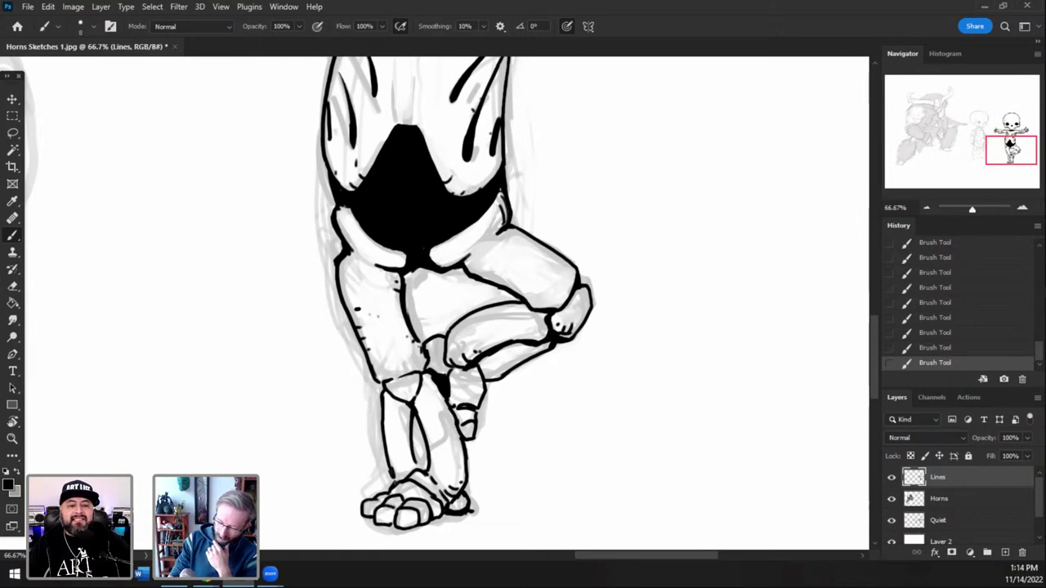
- Erase stray ink along the standing leg's shin bones and kneecap, reducing the eraser size to 15 for the fine spots
click(13, 286)
mouse_move(388, 472)
mouse_down()
mouse_move(398, 467)
mouse_move(382, 397)
mouse_up()
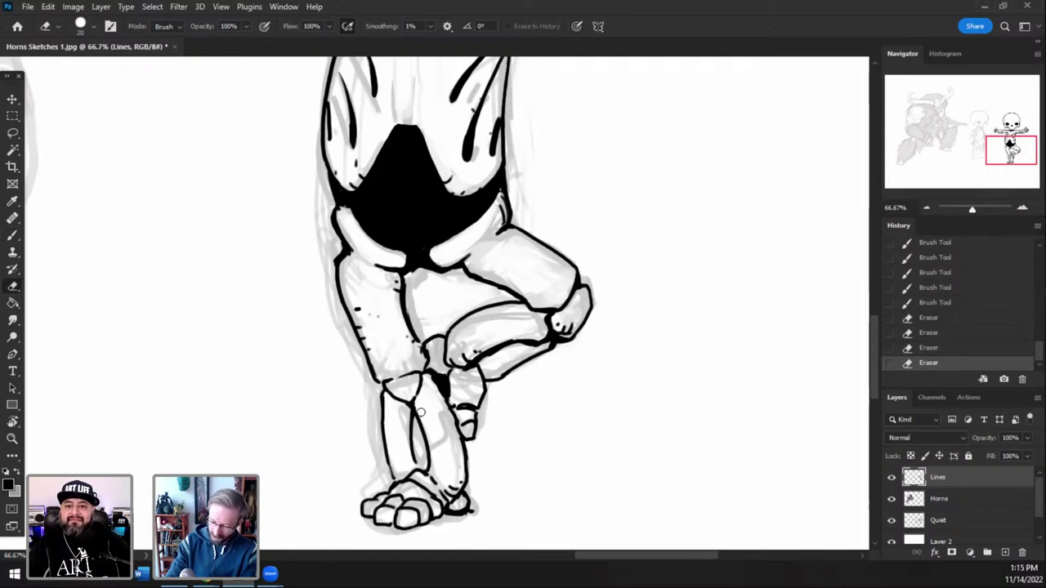
mouse_move(420, 413)
mouse_down()
mouse_move(448, 413)
mouse_move(431, 376)
mouse_move(447, 406)
mouse_up()
key(bracketleft)
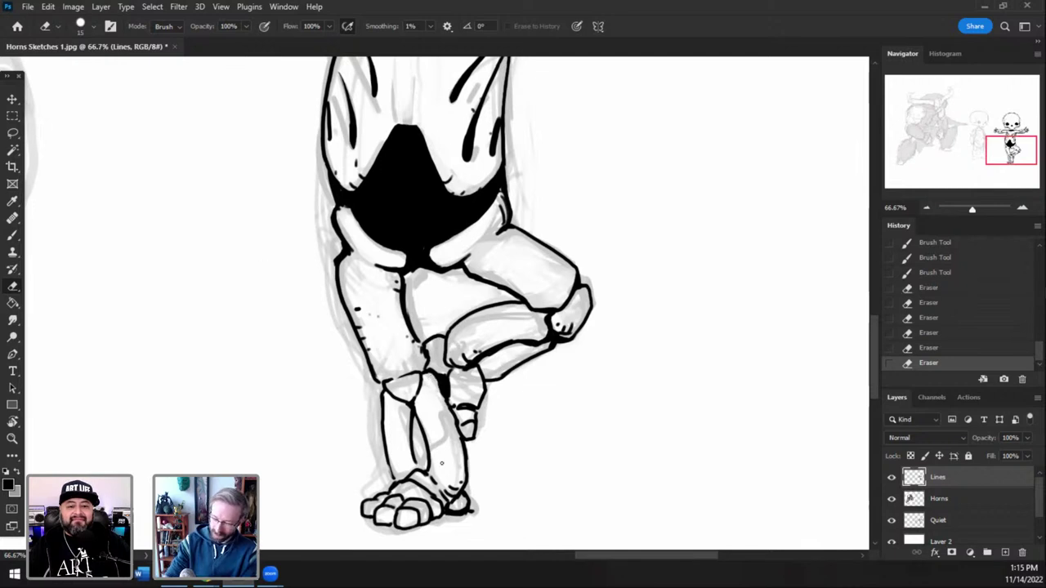
- Ink a rough black ground shadow beneath the heel and toes of the standing foot
key(b)
drag(445, 513, 469, 513)
drag(447, 515, 482, 513)
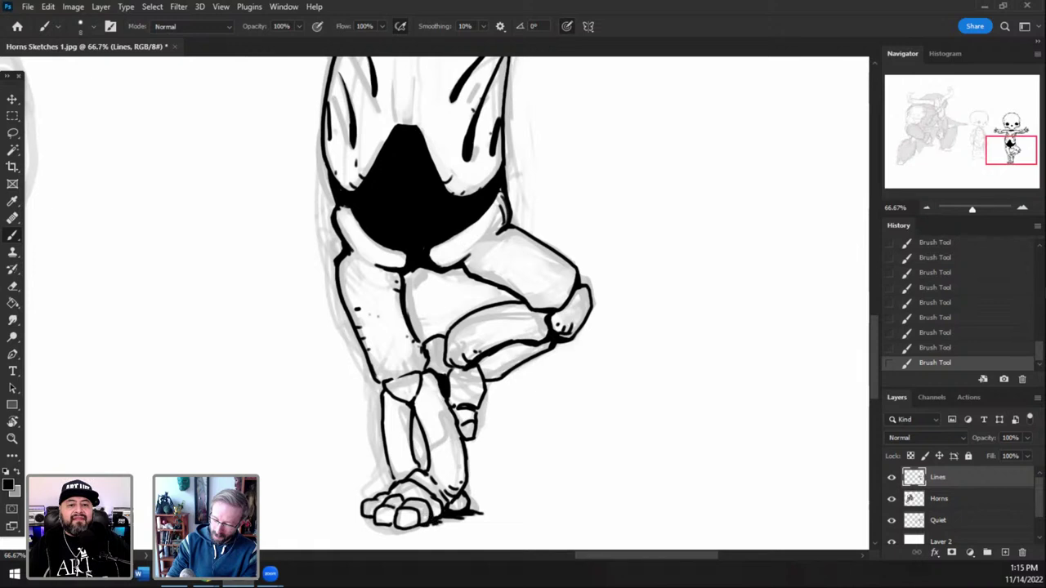
mouse_move(382, 523)
mouse_down()
mouse_move(350, 505)
mouse_move(362, 515)
mouse_up()
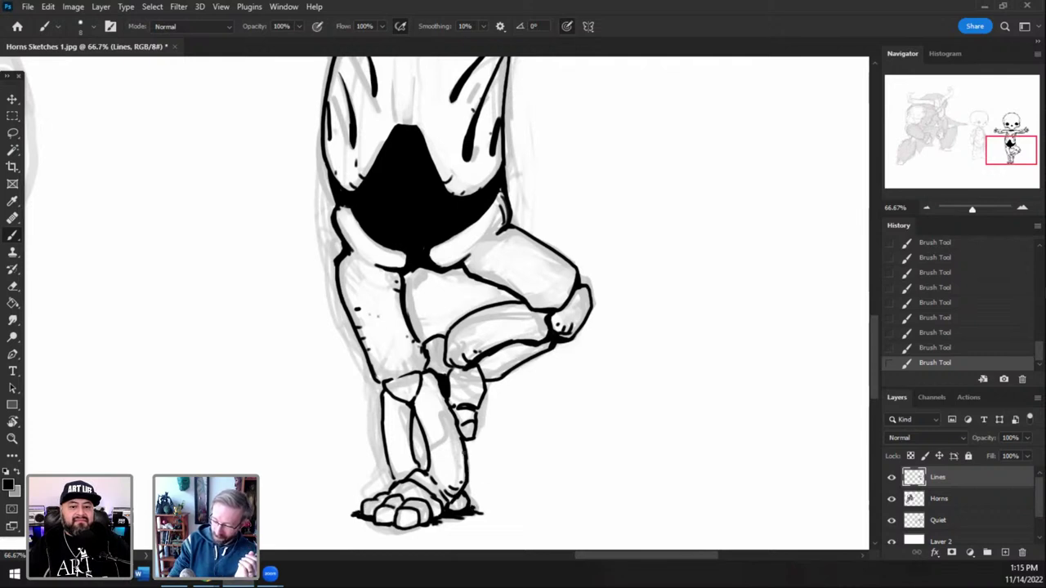
- Darken the standing leg's ankle and the area under its kneecap, cleaning up the kneecap edge and adding shading ticks
mouse_move(465, 480)
mouse_down()
mouse_move(464, 441)
mouse_move(461, 491)
mouse_move(448, 484)
mouse_up()
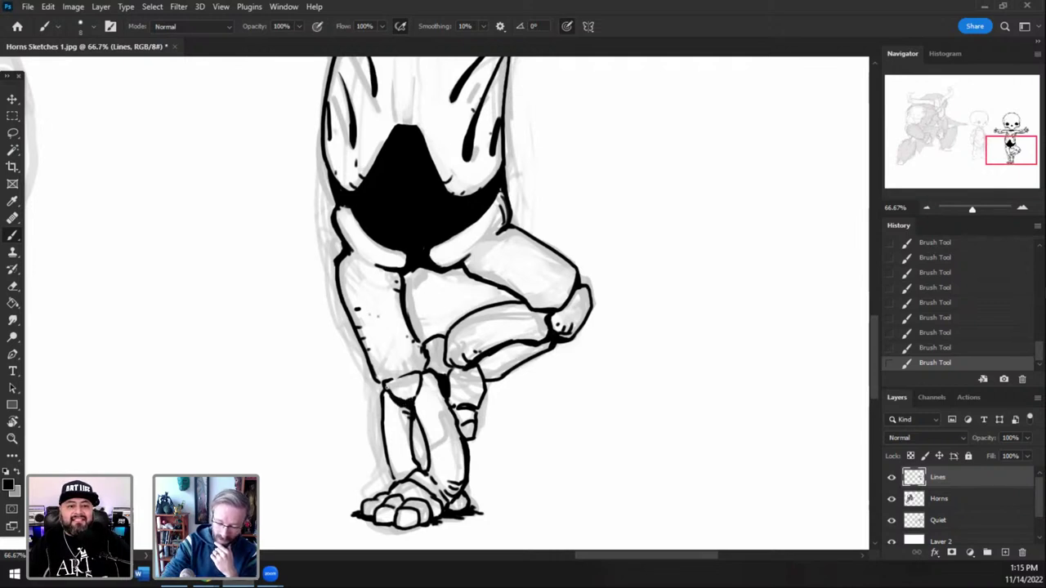
key(e)
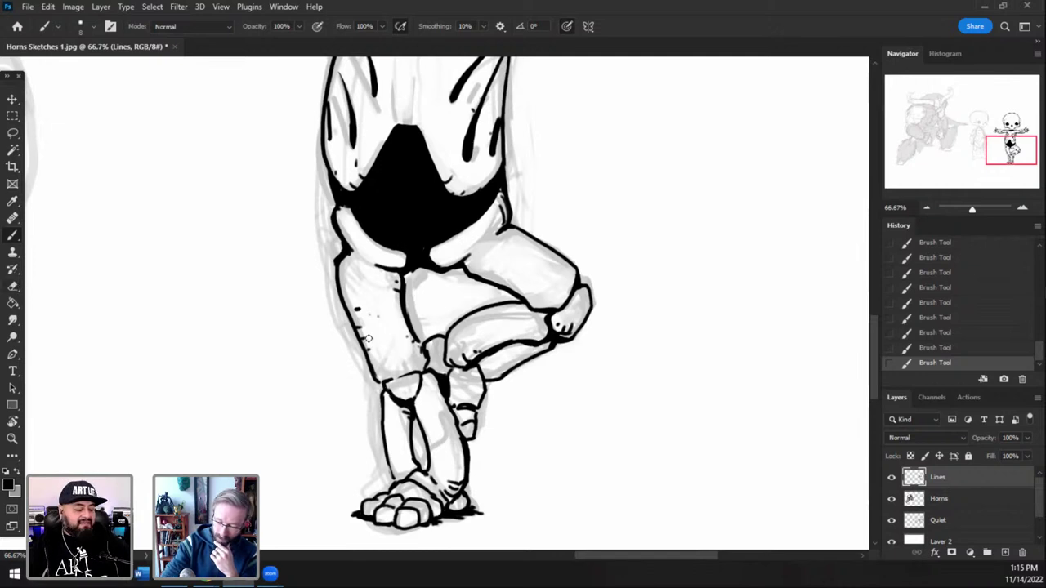
drag(409, 395, 394, 392)
key(b)
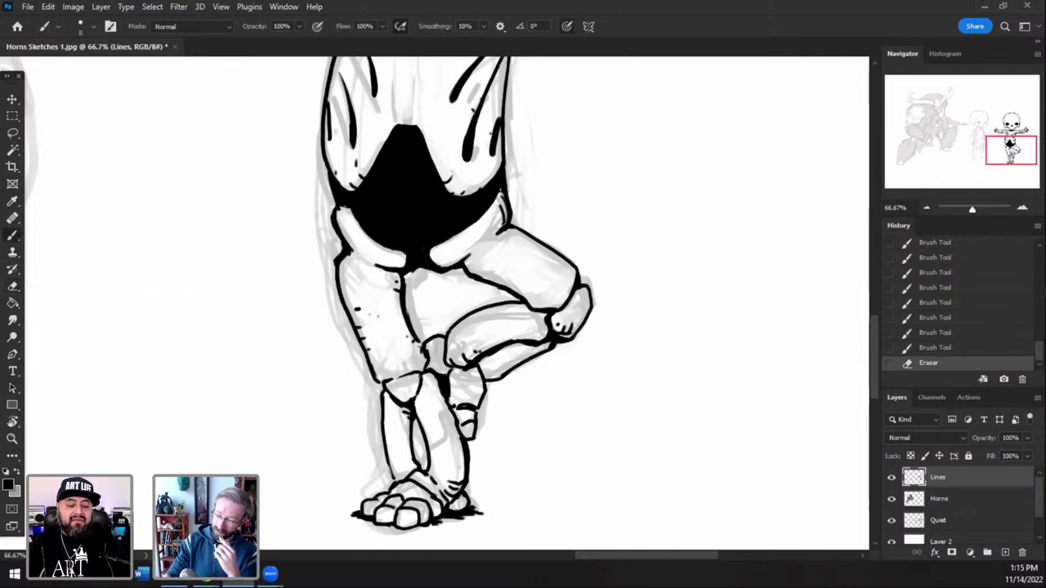
mouse_move(388, 393)
mouse_down()
mouse_move(401, 409)
mouse_move(415, 404)
mouse_move(414, 423)
mouse_up()
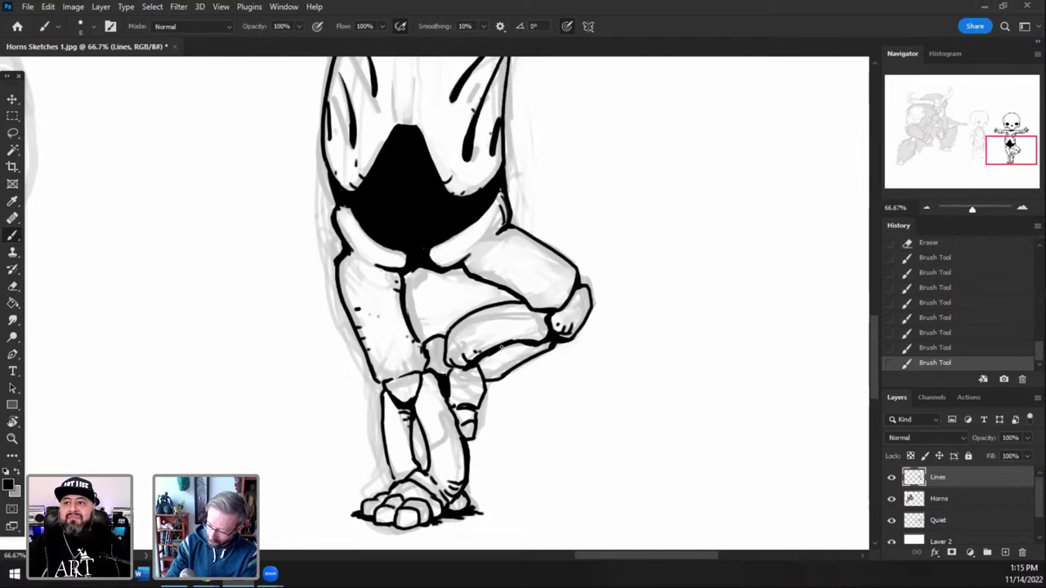
- Thicken the undersides of the bent leg's thigh and shin and the inner edge of the standing thigh
mouse_move(500, 349)
mouse_down()
mouse_move(554, 330)
mouse_move(539, 332)
mouse_move(535, 349)
mouse_up()
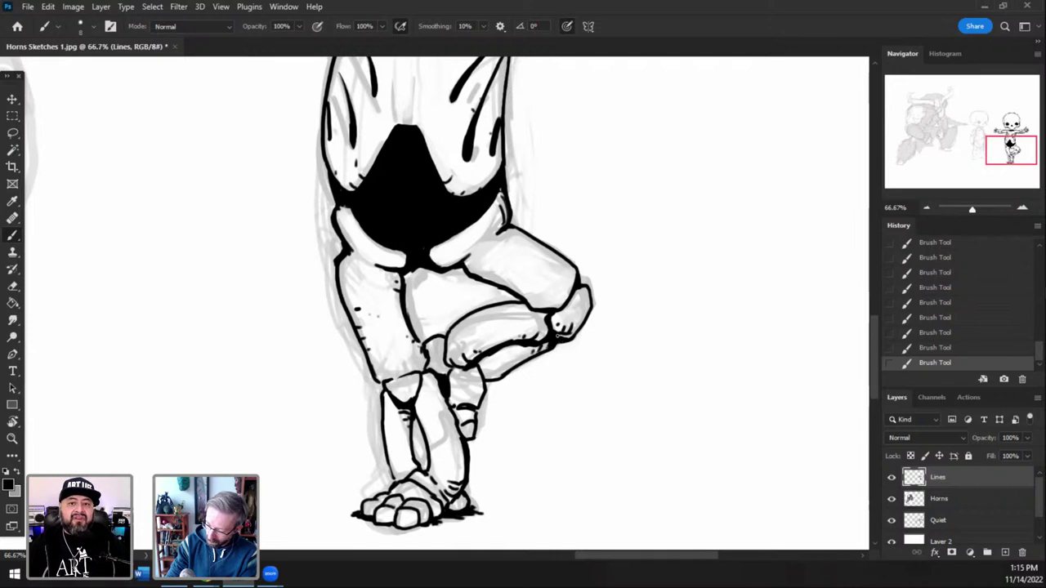
mouse_move(528, 305)
mouse_down()
mouse_move(556, 311)
mouse_move(546, 318)
mouse_move(567, 301)
mouse_up()
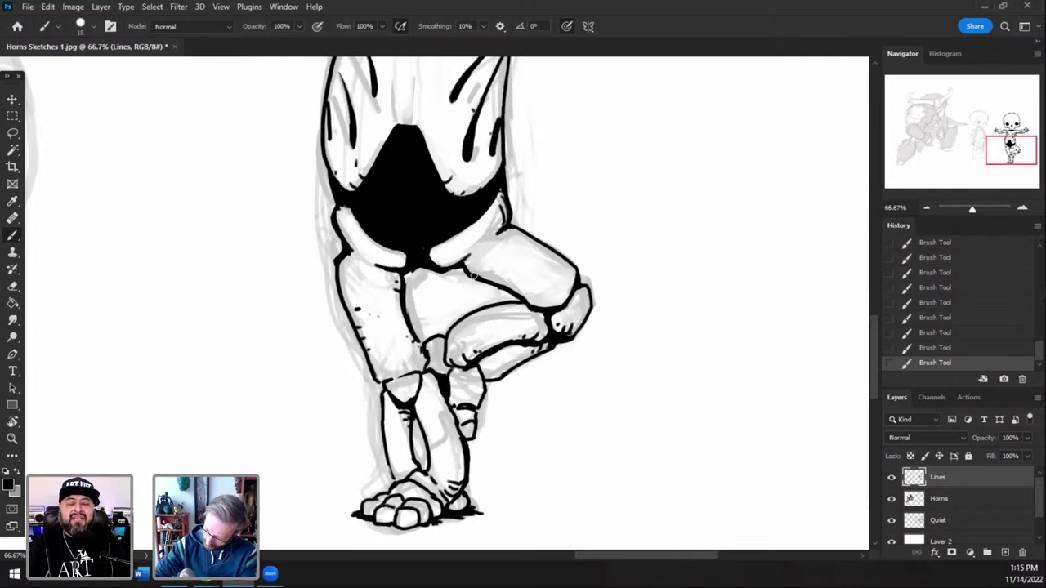
mouse_move(476, 274)
mouse_down()
mouse_move(533, 306)
mouse_move(504, 279)
mouse_move(469, 273)
mouse_move(460, 248)
mouse_up()
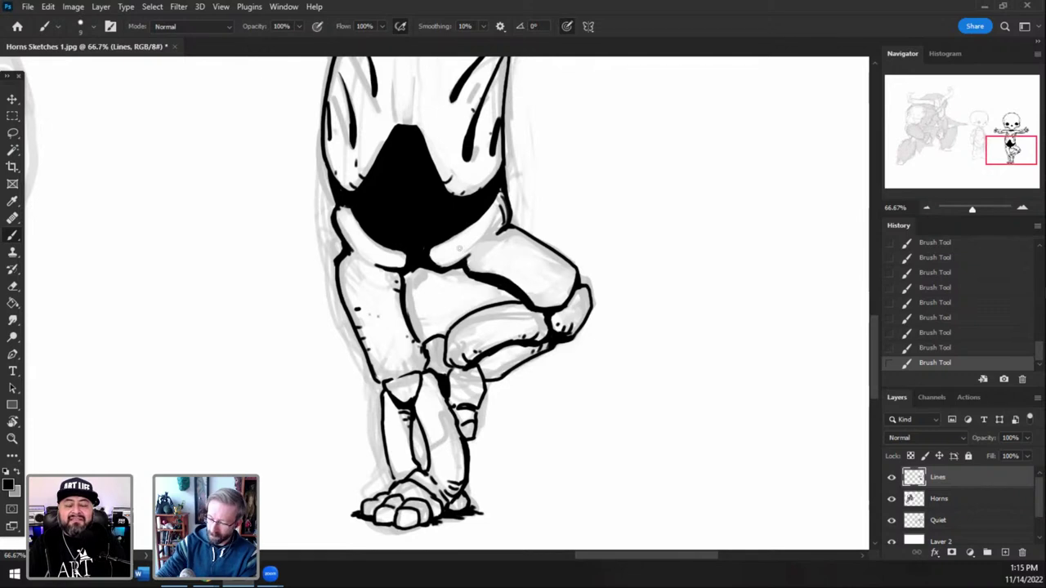
drag(413, 336, 408, 282)
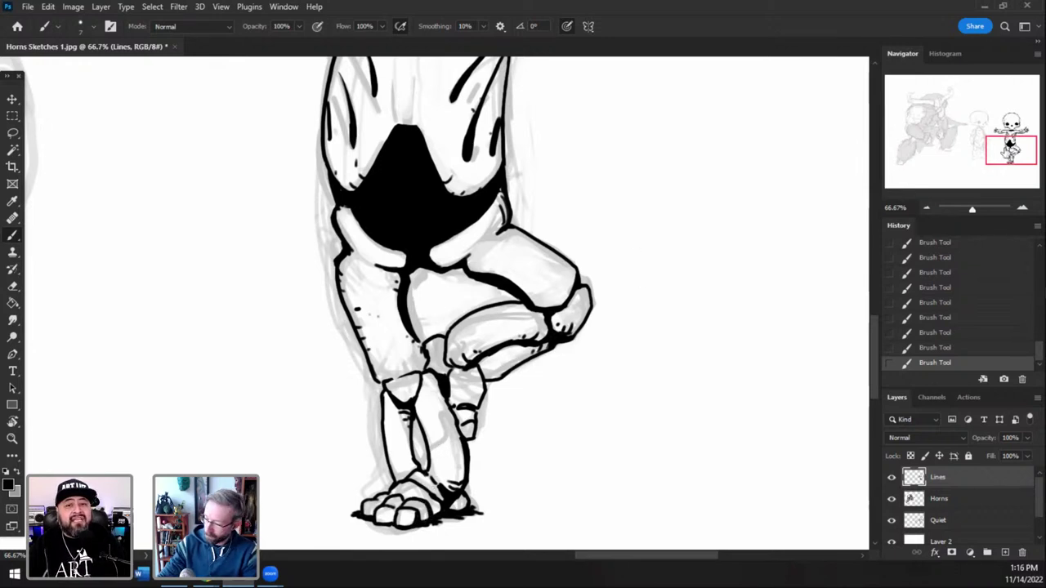
- Trim the upper rib line on the bent-leg side of the chest and add shading ticks along the ribs
scroll(572, 245, up, 5)
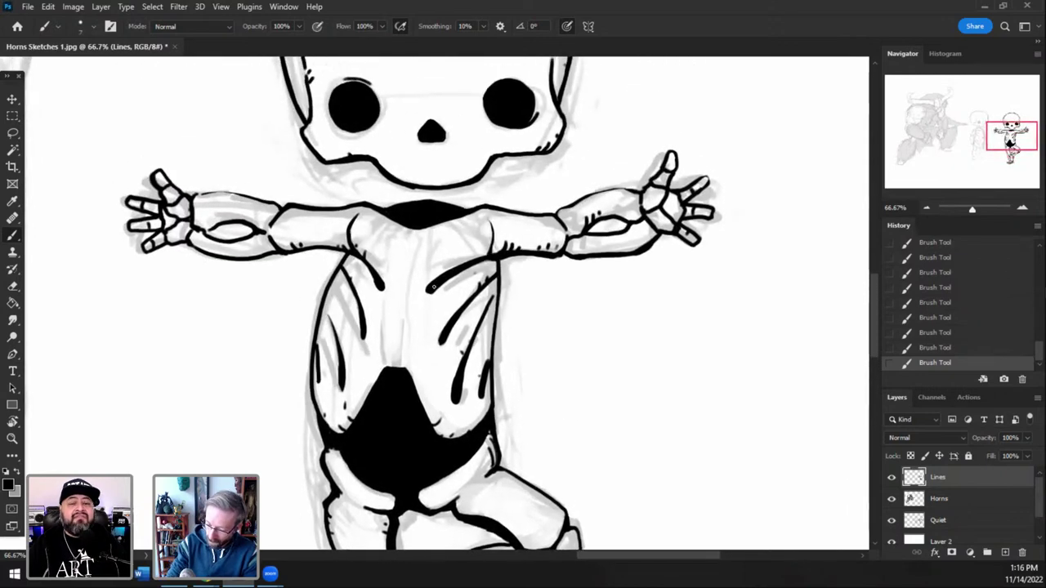
key(e)
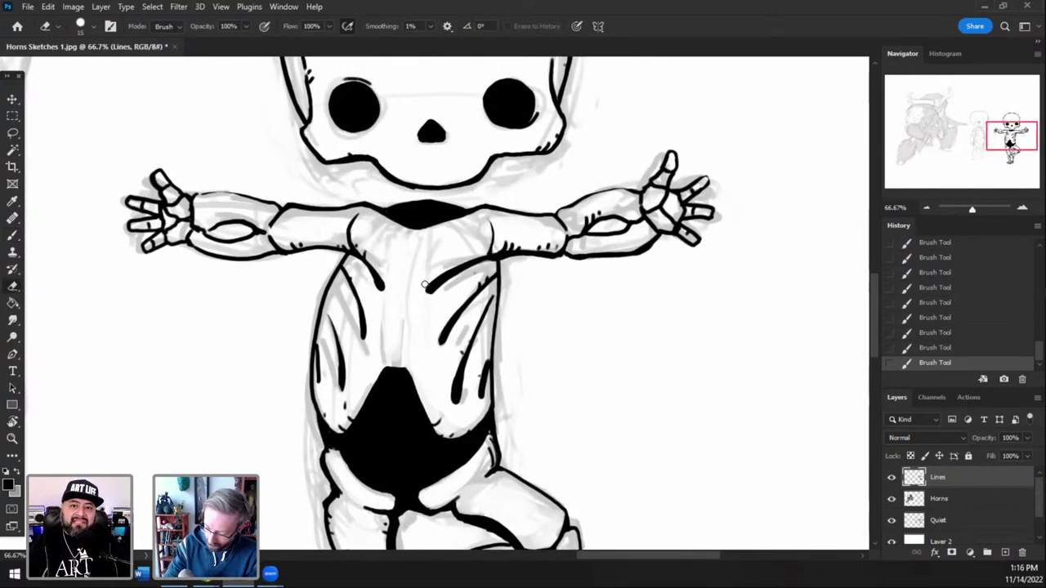
click(440, 257)
key(b)
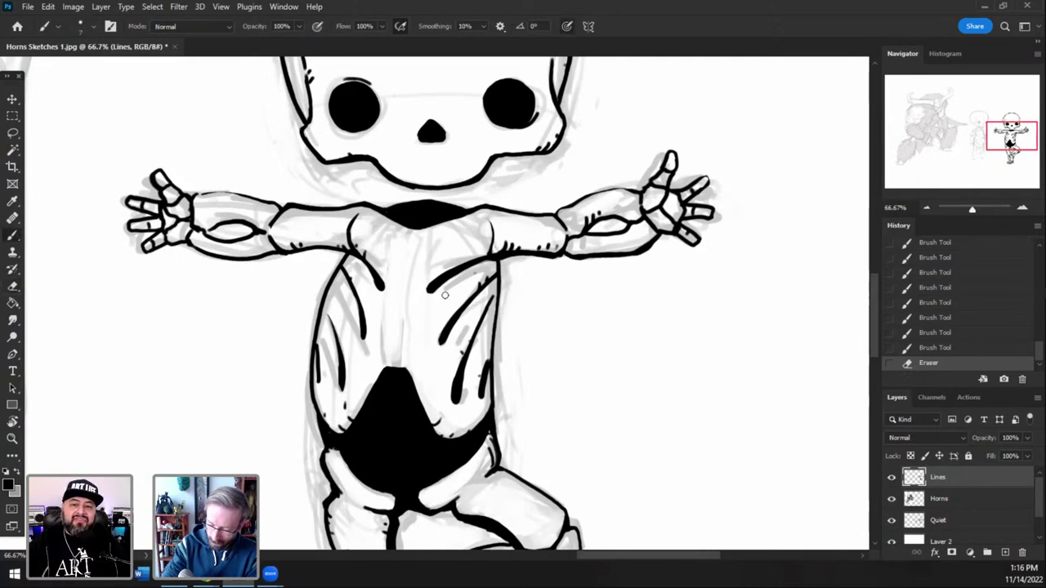
drag(449, 277, 440, 287)
drag(447, 280, 437, 288)
mouse_move(444, 282)
mouse_down()
mouse_move(431, 290)
mouse_move(494, 262)
mouse_move(473, 290)
mouse_move(494, 273)
mouse_up()
- Thicken the ribcage's outer edge below the armpit on the bent-leg side
key(e)
click(12, 235)
drag(498, 259, 495, 277)
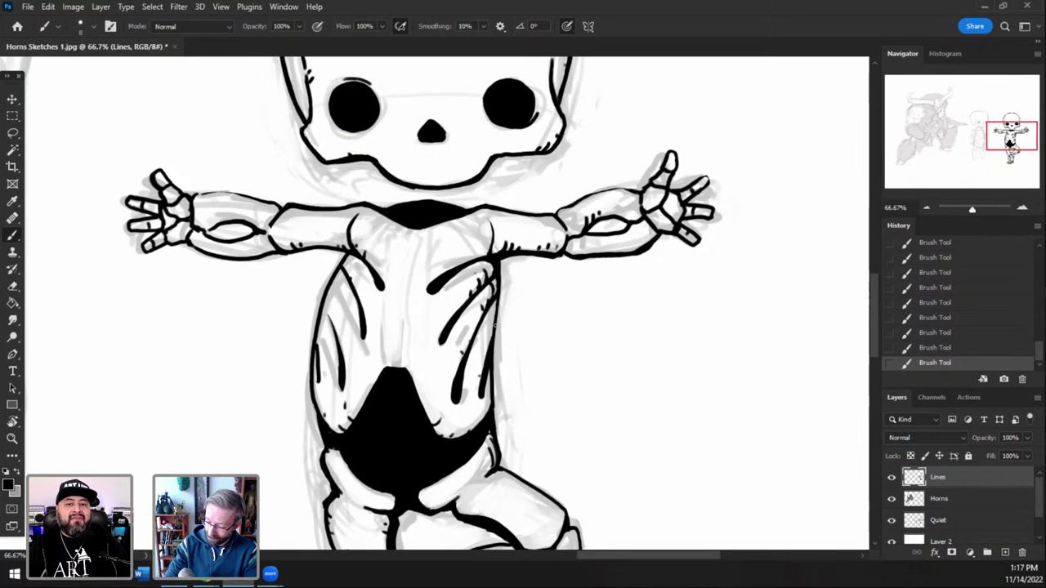
- Trim the edges of the lower rib lines with the Eraser and undo the stray erasure on the standing-leg side
click(11, 287)
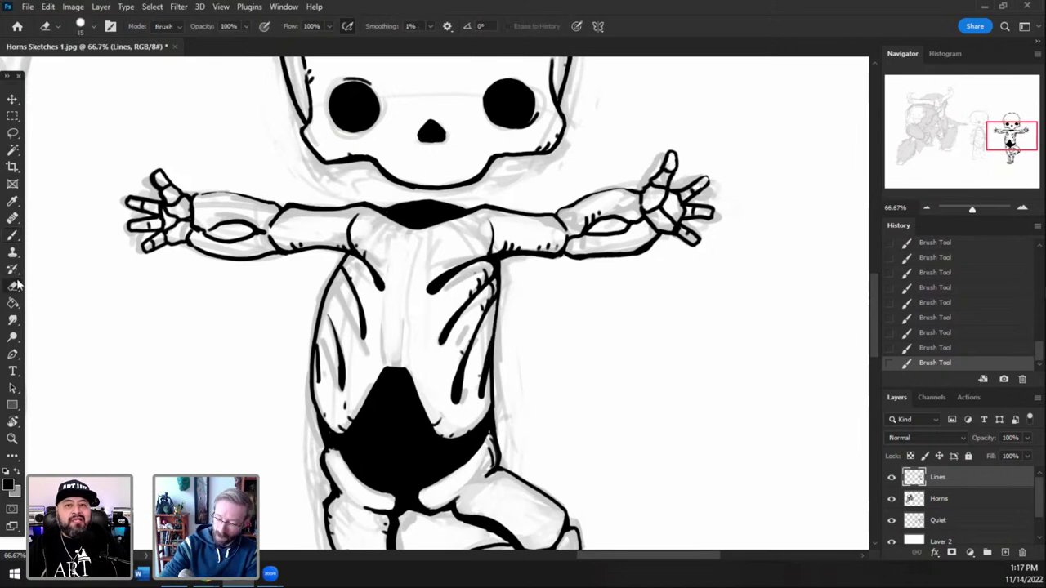
drag(489, 395, 489, 374)
click(486, 405)
click(486, 407)
click(486, 407)
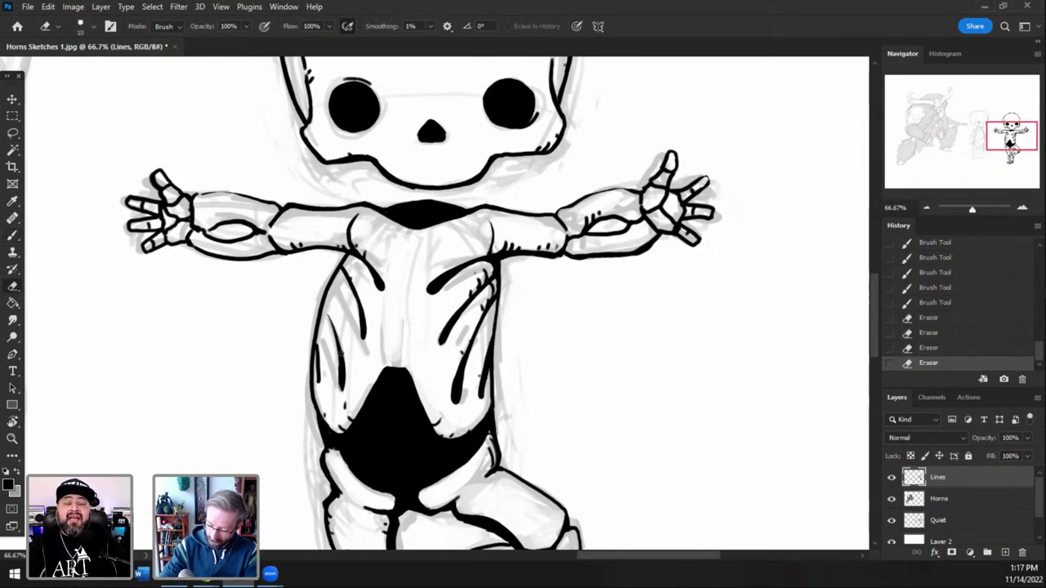
drag(337, 386, 335, 360)
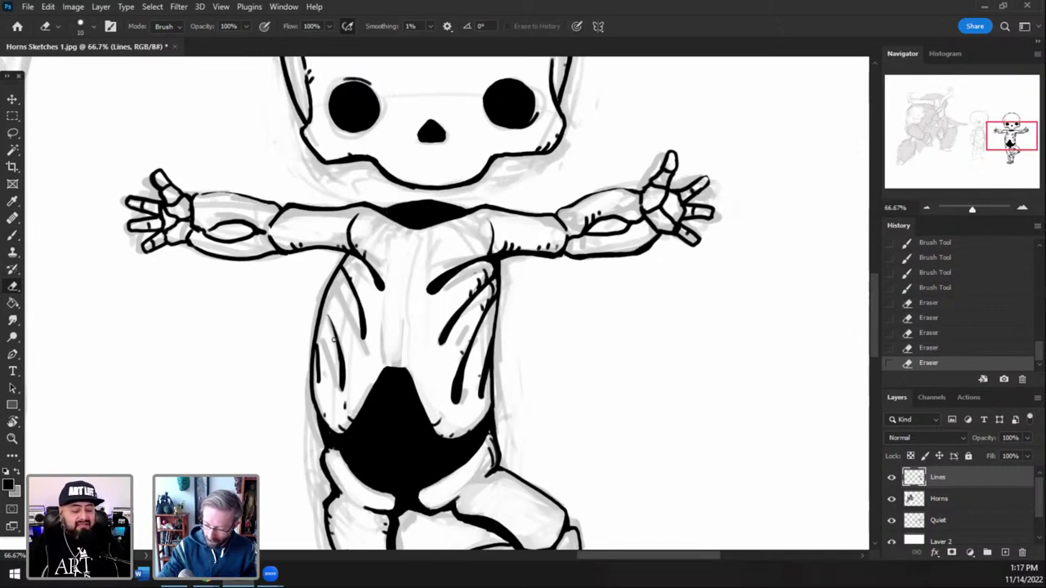
key(ctrl+z)
drag(467, 376, 453, 365)
drag(447, 406, 447, 410)
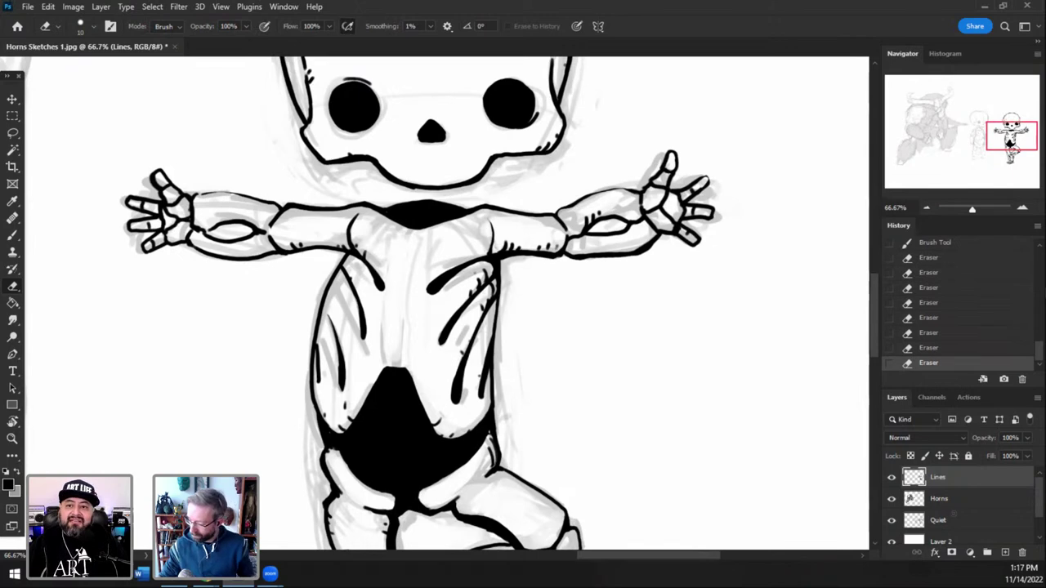
- Flip the Lines and Quiet layers horizontally together to mirror the skeleton and its rough sketch
ctrl+click(953, 520)
click(48, 7)
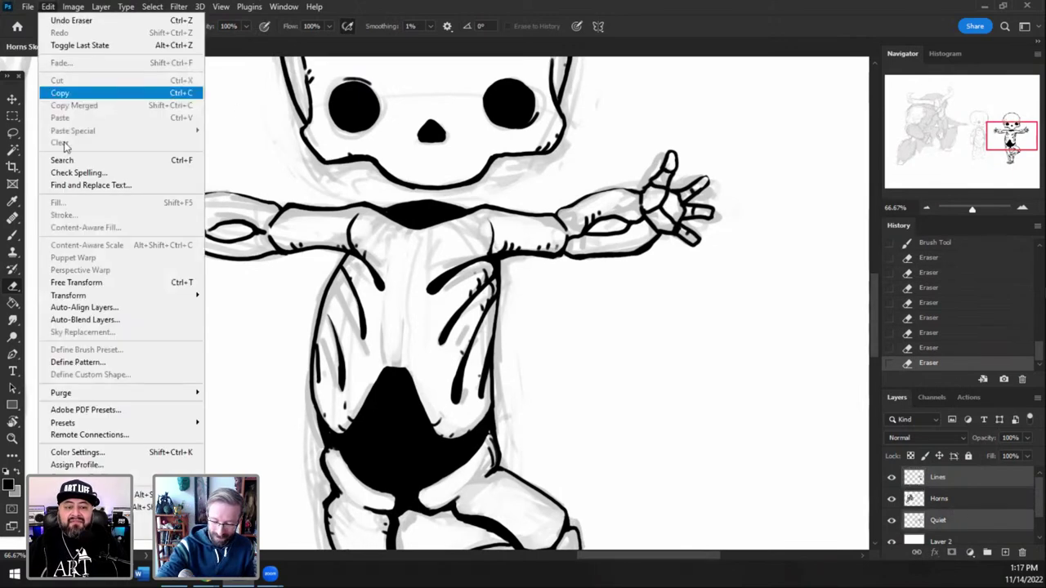
mouse_move(197, 295)
click(273, 525)
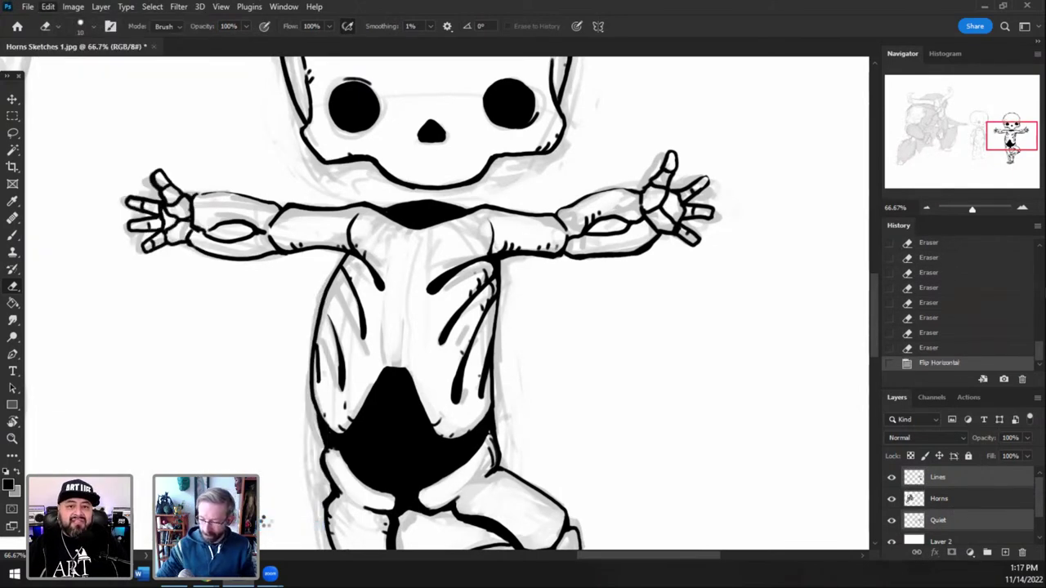
drag(1000, 144, 978, 144)
- Make only the Lines layer active and refine the edges of the bent thigh, torso and rib lines with the Eraser
key(b)
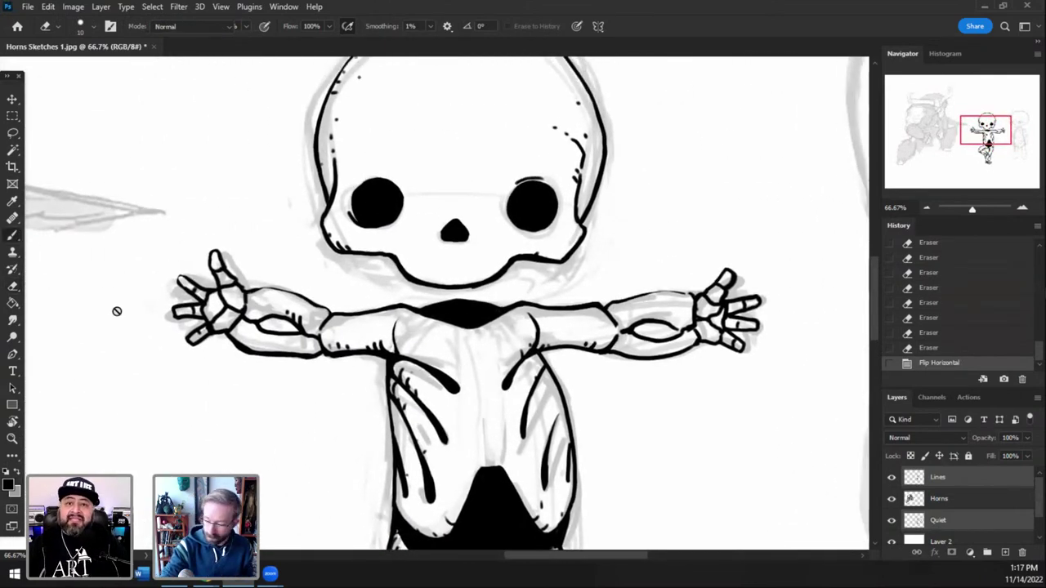
click(955, 479)
click(927, 208)
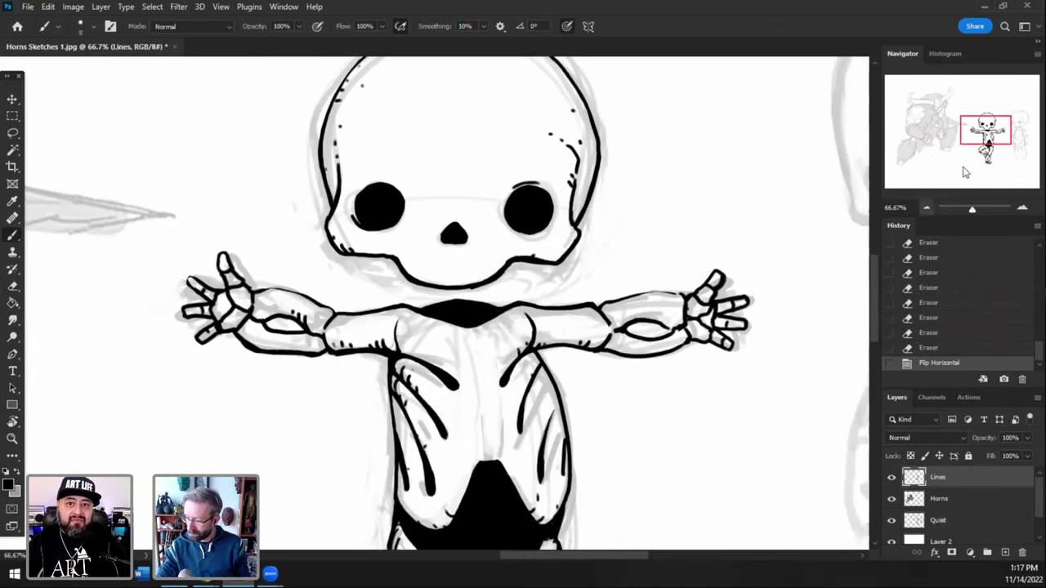
key(ctrl+minus)
drag(986, 134, 987, 145)
click(1022, 209)
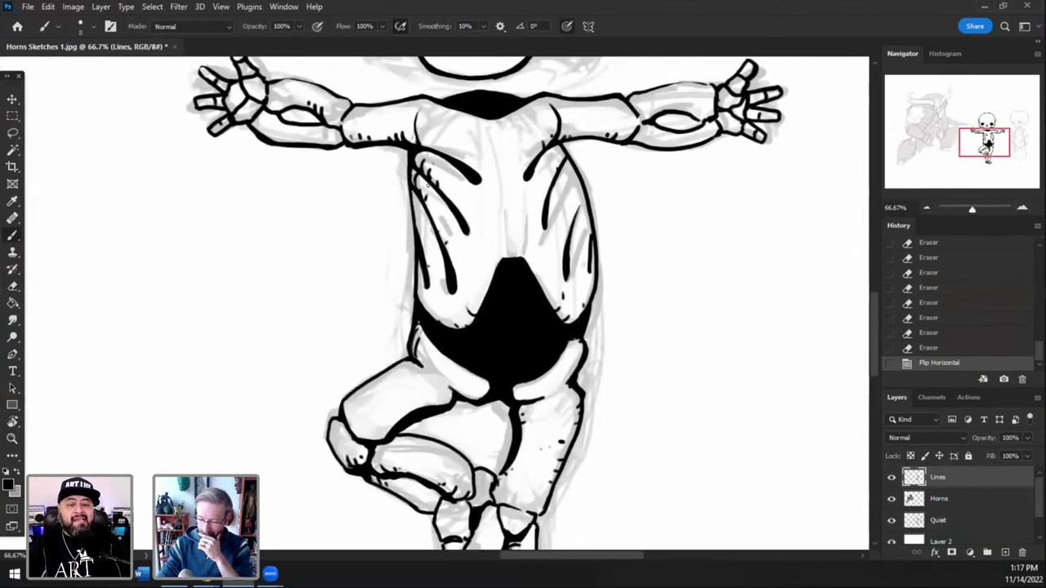
key(e)
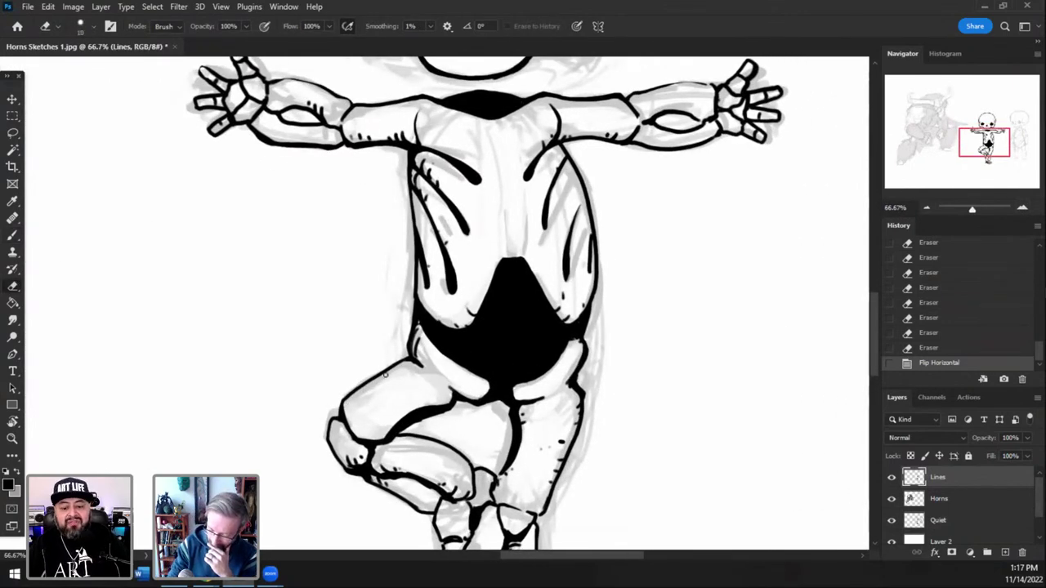
mouse_move(385, 374)
mouse_down()
mouse_move(349, 400)
mouse_move(434, 374)
mouse_move(458, 390)
mouse_move(523, 388)
mouse_up()
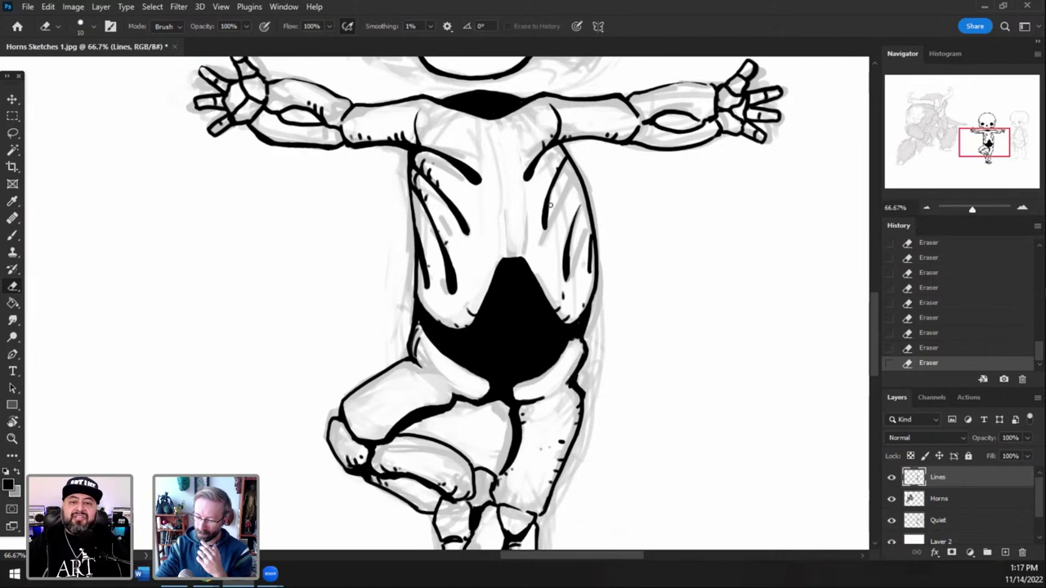
- Lasso a loose selection around the ribcage and open it in the Liquify filter
click(13, 132)
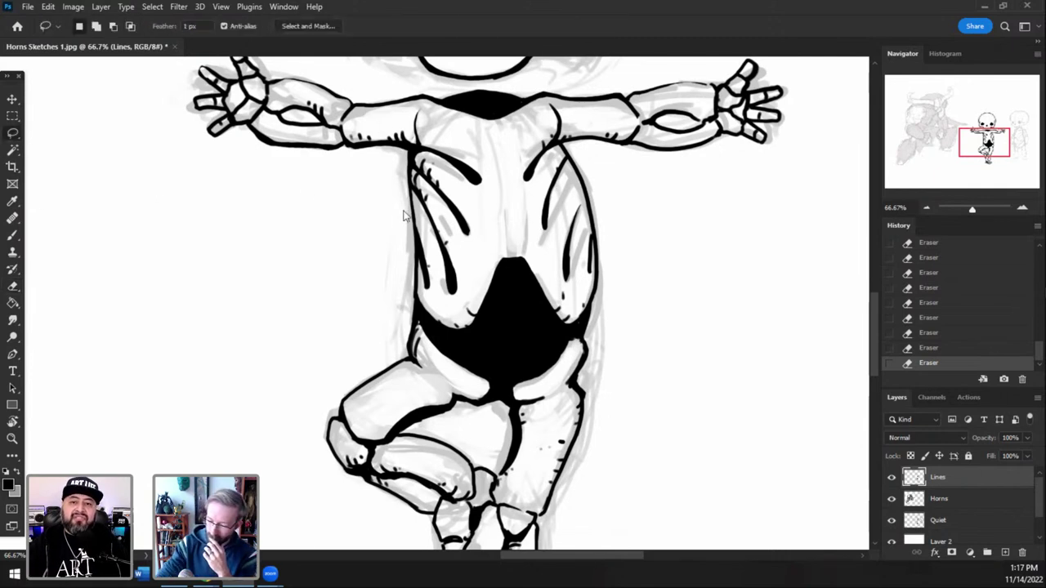
mouse_move(371, 231)
mouse_down()
mouse_move(409, 151)
mouse_move(444, 125)
mouse_move(480, 138)
mouse_move(546, 121)
mouse_move(552, 143)
mouse_move(636, 186)
mouse_move(689, 309)
mouse_move(577, 337)
mouse_move(526, 372)
mouse_move(418, 345)
mouse_move(324, 221)
mouse_up()
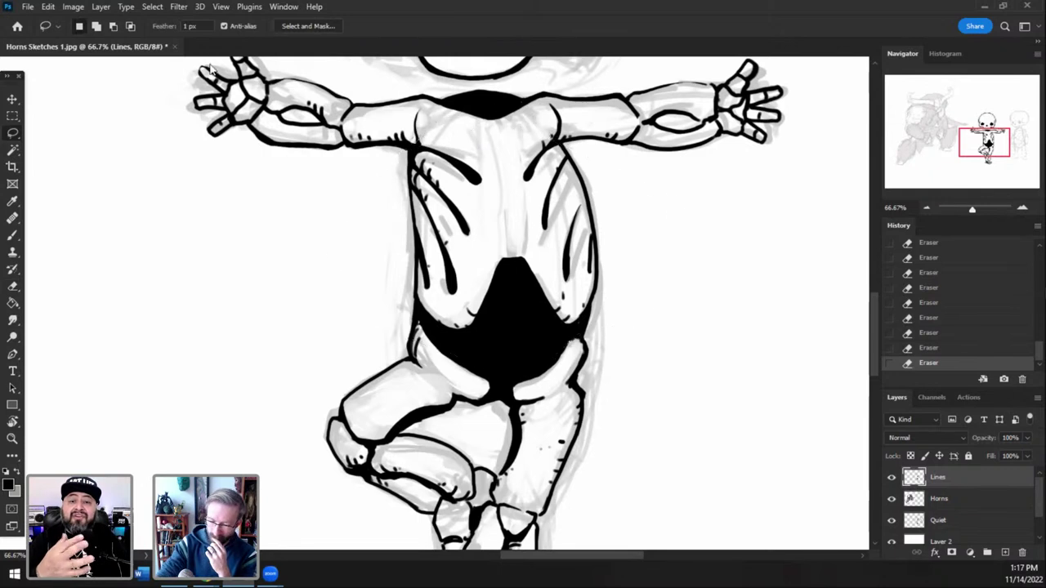
click(178, 7)
key(Escape)
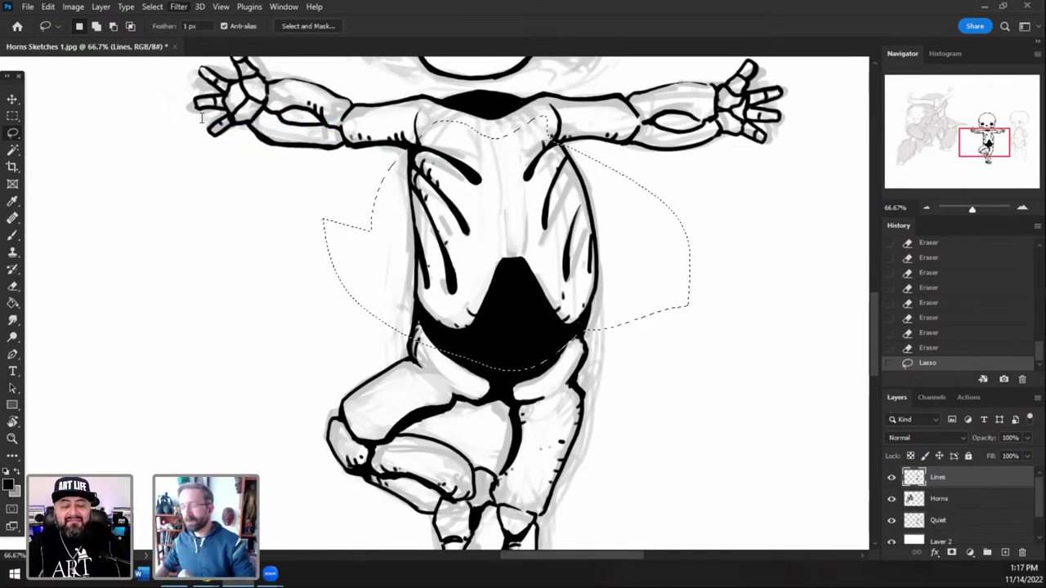
key(ctrl+shift+x)
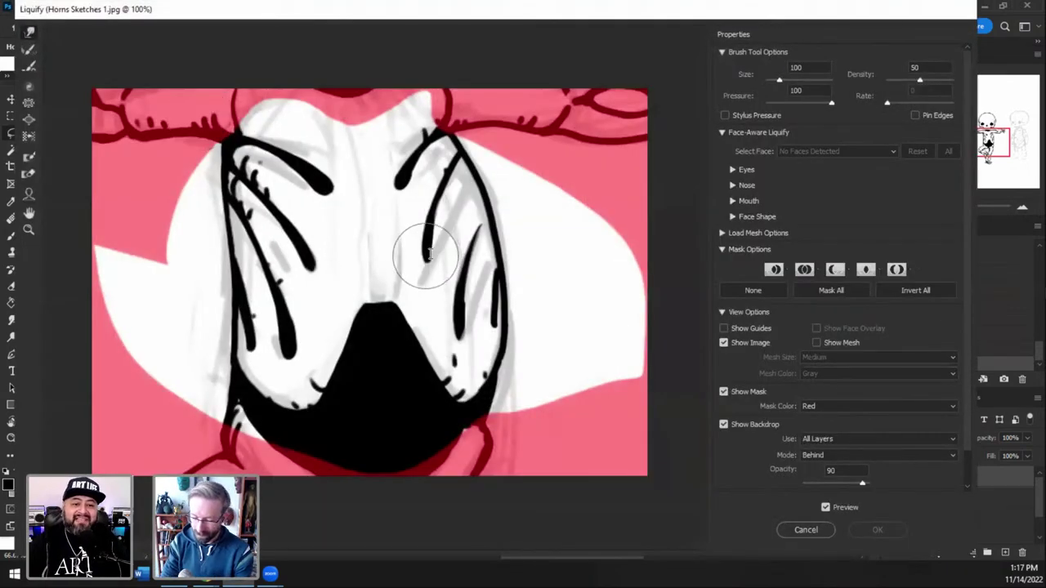
- Warp the rib lines on the standing-leg side slightly with a size 100 brush and set the warp brush size to 175
drag(409, 263, 479, 269)
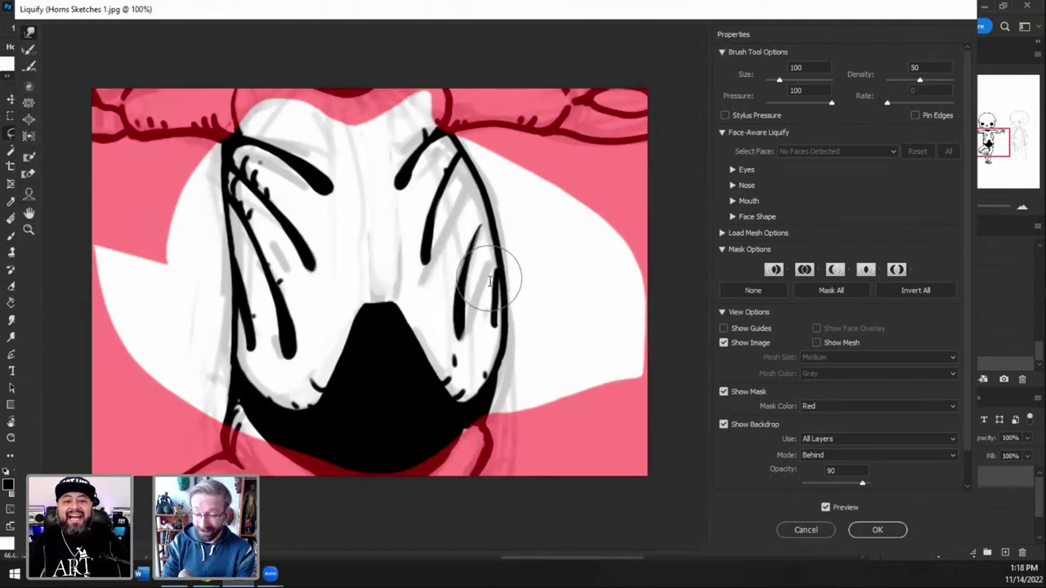
key(bracketleft)
key(bracketleft)
key(bracketleft)
key(bracketleft)
key(bracketleft)
key(bracketleft)
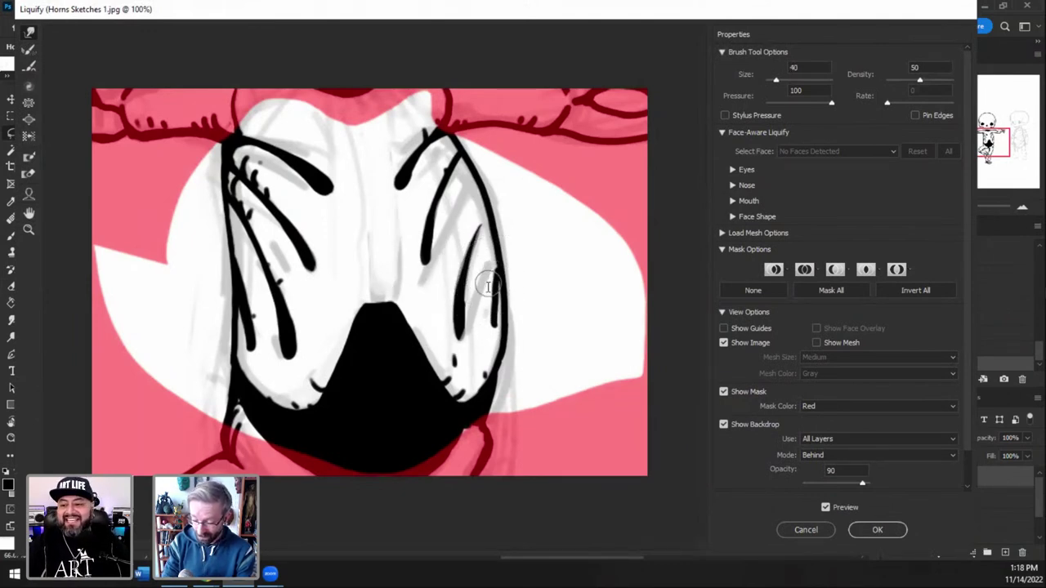
key(bracketright)
key(bracketright)
key(bracketright)
key(bracketright)
key(bracketright)
key(bracketright)
key(bracketright)
key(bracketright)
key(bracketright)
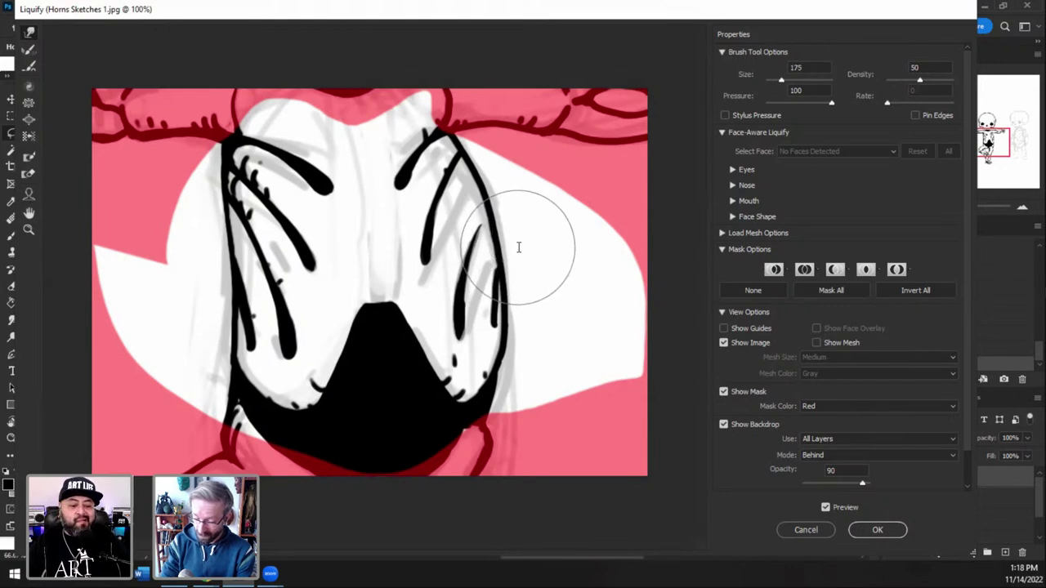
key(bracketleft)
key(bracketleft)
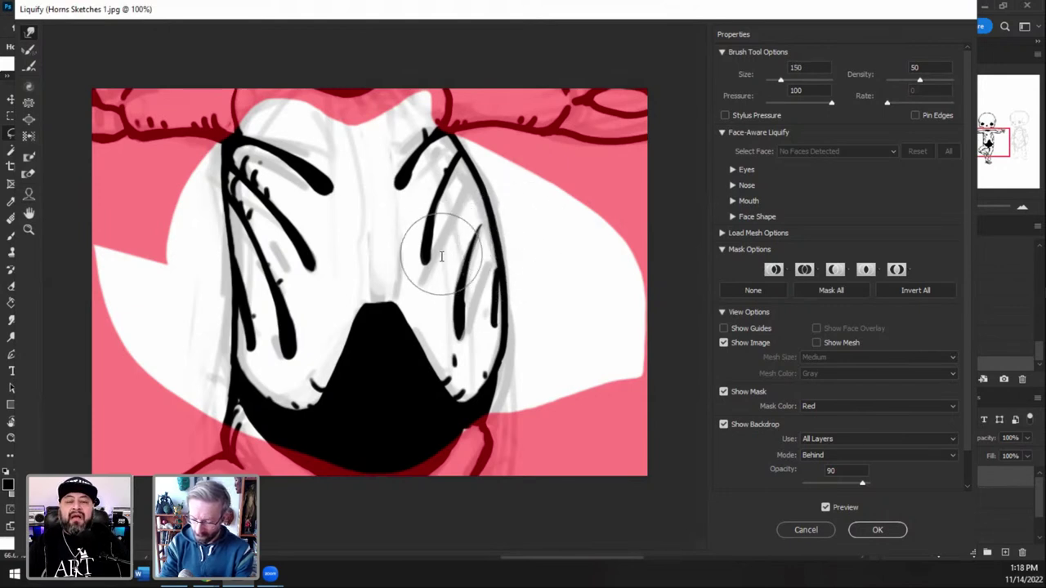
key(bracketleft)
key(bracketright)
key(bracketright)
key(bracketright)
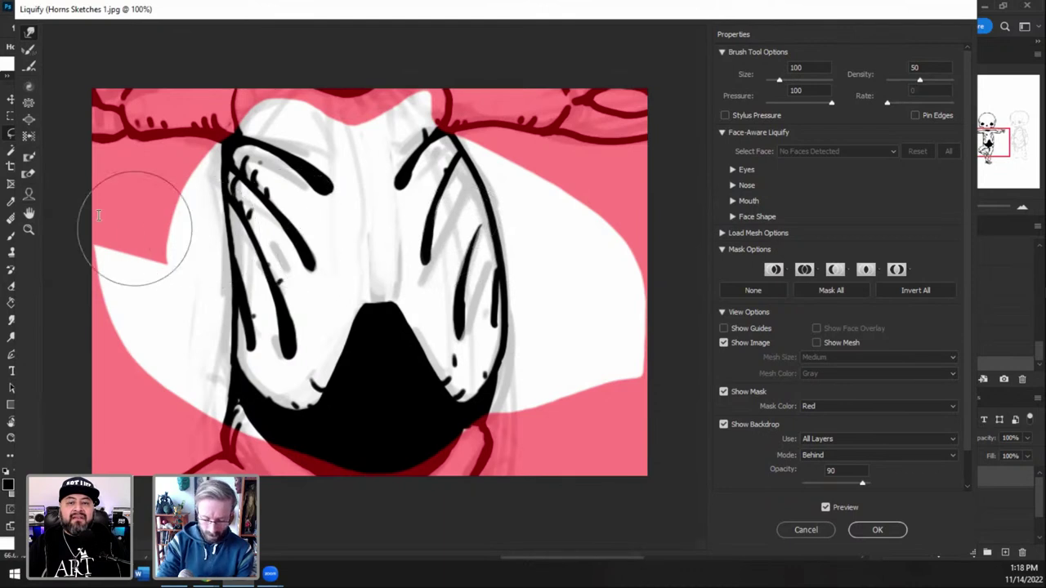
- Freeze the top and third rib lines on the bent-leg side and the peak of the black belly cavity with a size 60 mask brush
click(30, 158)
mouse_move(289, 353)
mouse_down()
mouse_move(271, 286)
mouse_move(214, 181)
mouse_up()
drag(334, 190, 226, 119)
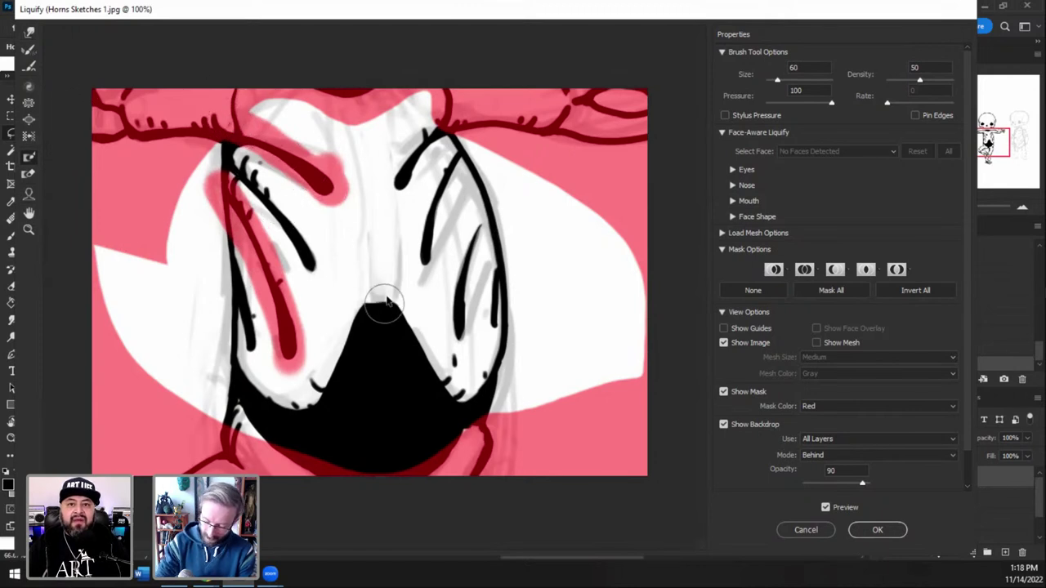
mouse_move(387, 303)
mouse_down()
mouse_move(310, 423)
mouse_move(380, 300)
mouse_move(300, 408)
mouse_move(371, 321)
mouse_move(418, 347)
mouse_move(435, 385)
mouse_move(345, 398)
mouse_move(398, 378)
mouse_move(417, 400)
mouse_up()
- Warp the unfrozen middle rib's tip toward the sternum at brush size 200, reduce the brush size to 45 and apply Liquify
click(32, 32)
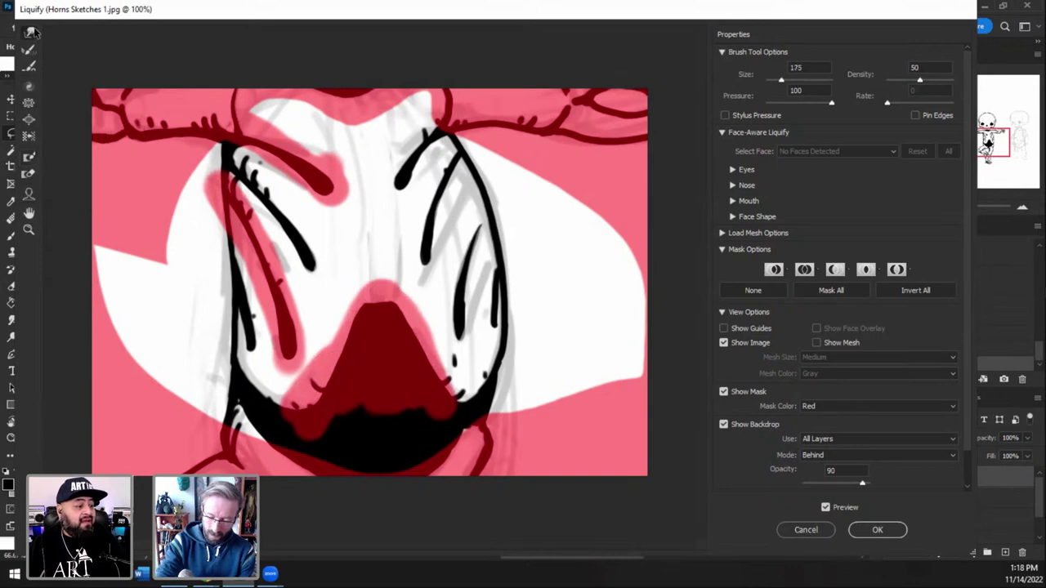
key(])
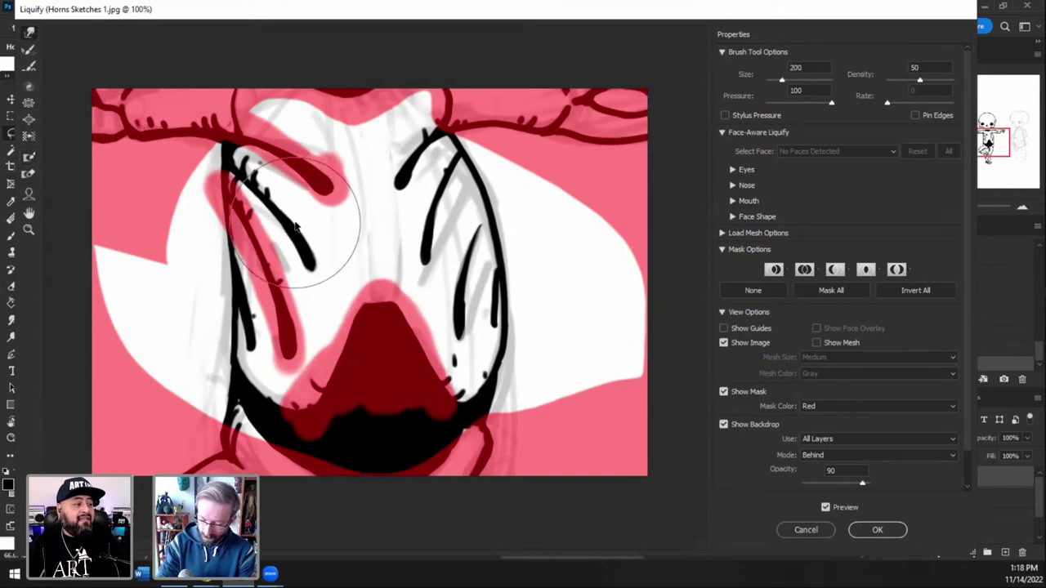
drag(311, 247, 331, 266)
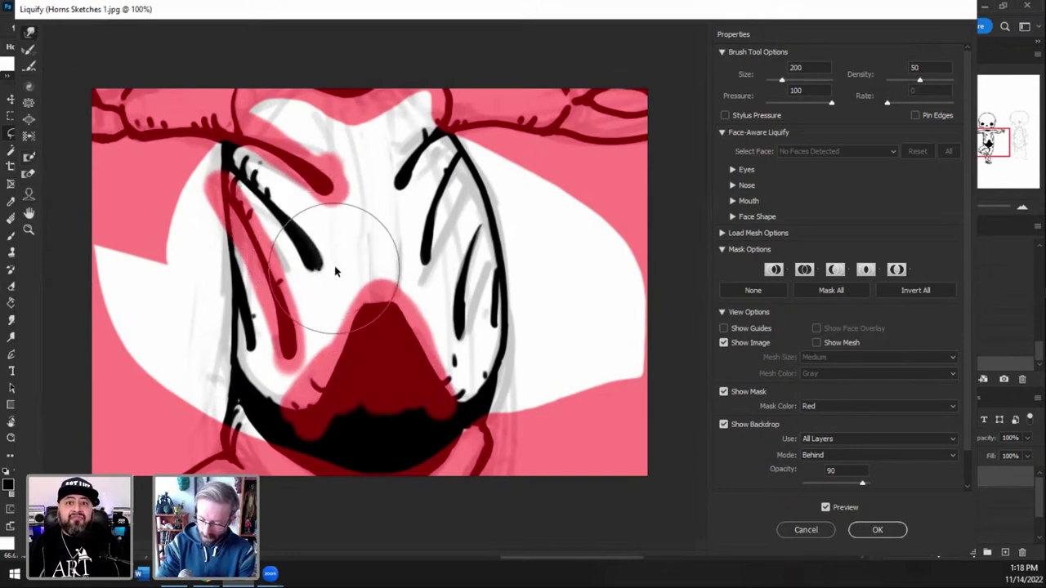
key(bracketleft)
key(bracketleft)
key(bracketleft)
key(bracketleft)
key(bracketleft)
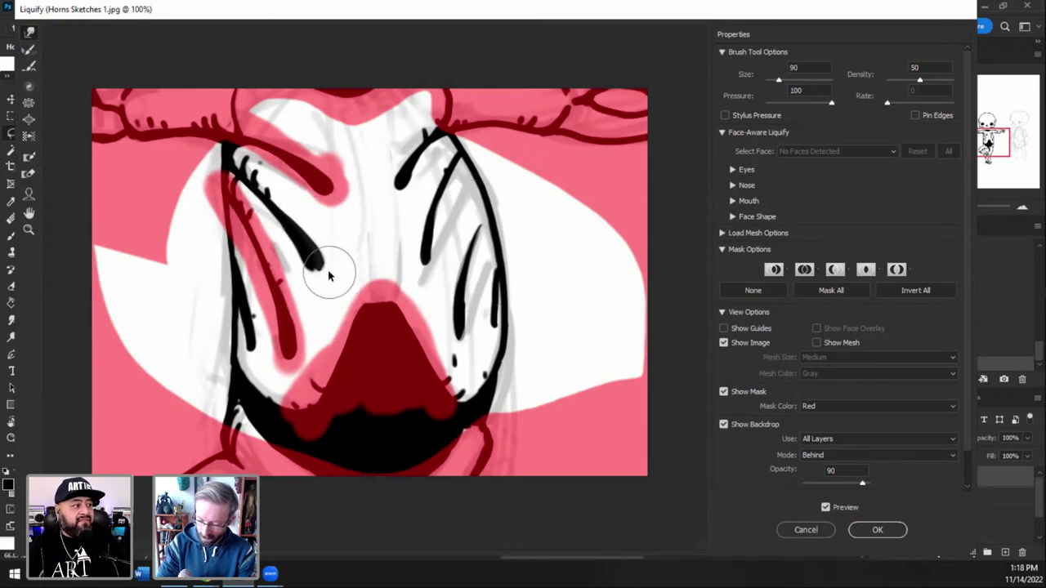
key(bracketleft)
key(bracketleft)
key(bracketleft)
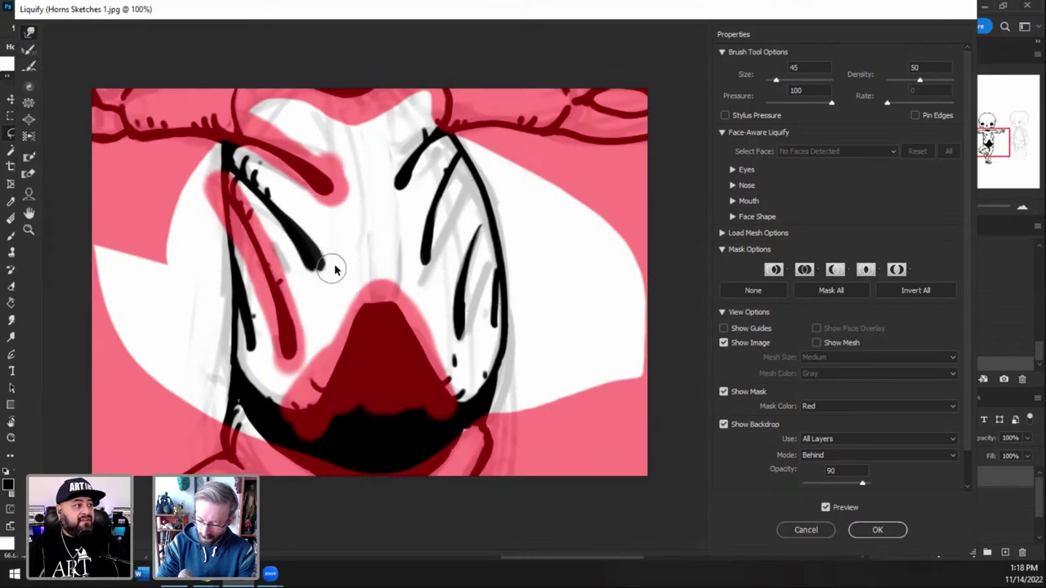
click(889, 528)
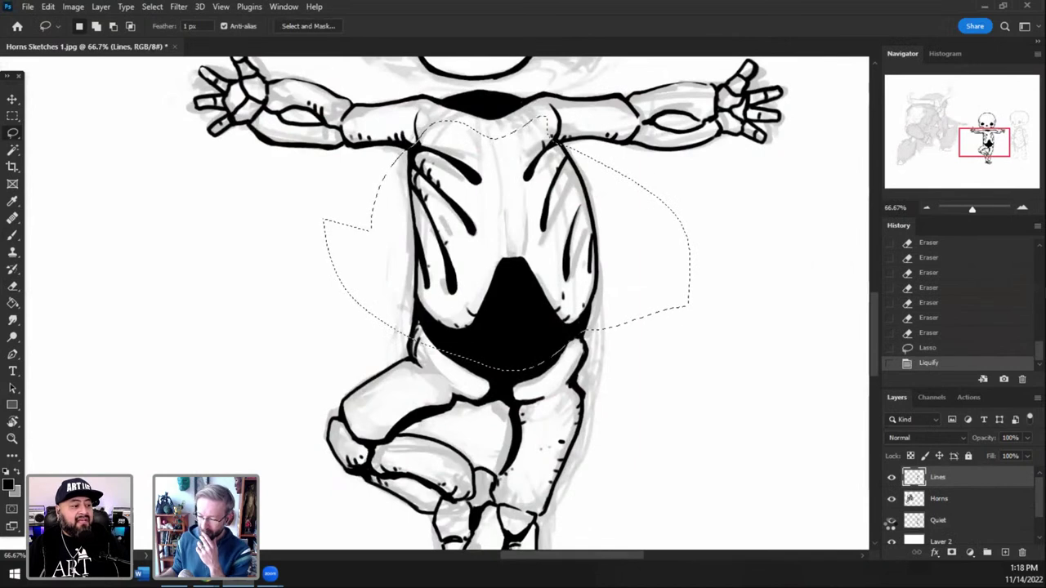
- Compare the ribcage before and after the Liquify edit, keep the edit and clear the selection
click(930, 349)
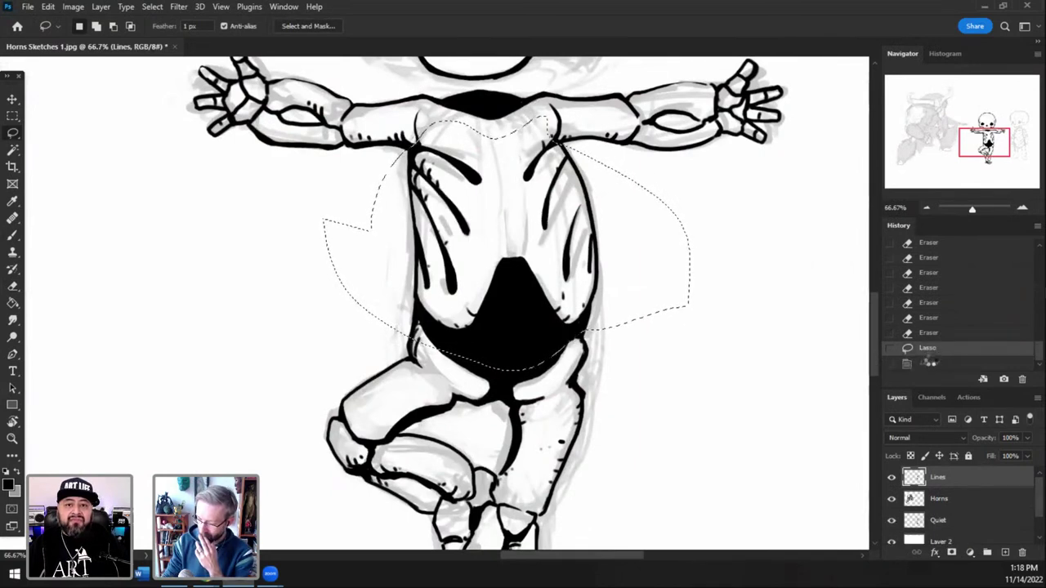
click(930, 363)
click(152, 7)
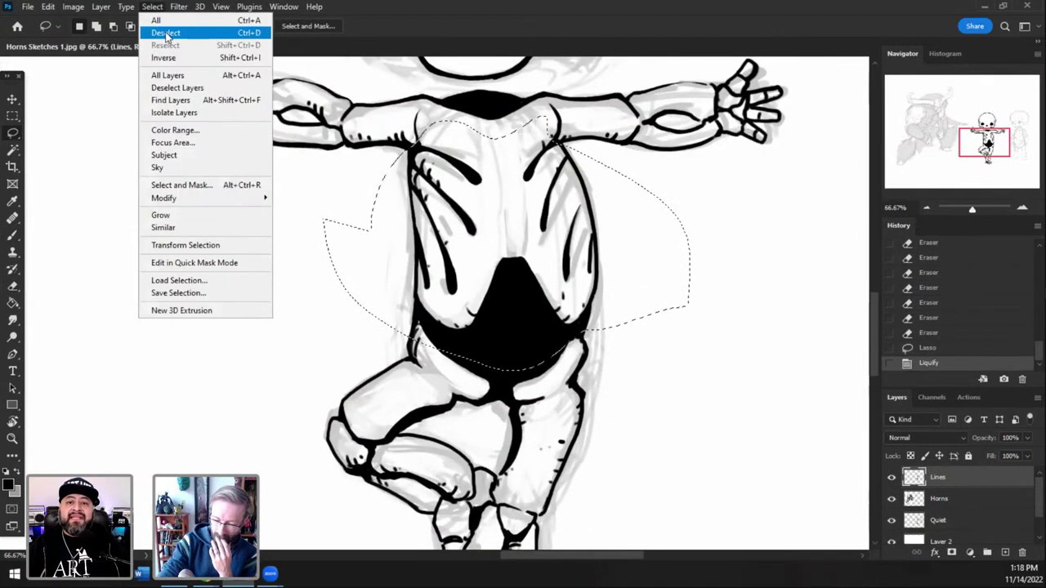
click(167, 34)
- Thicken the palm's inner lines and wrist edge with the Brush on the bent-leg side's hand
click(1023, 208)
drag(982, 144, 977, 131)
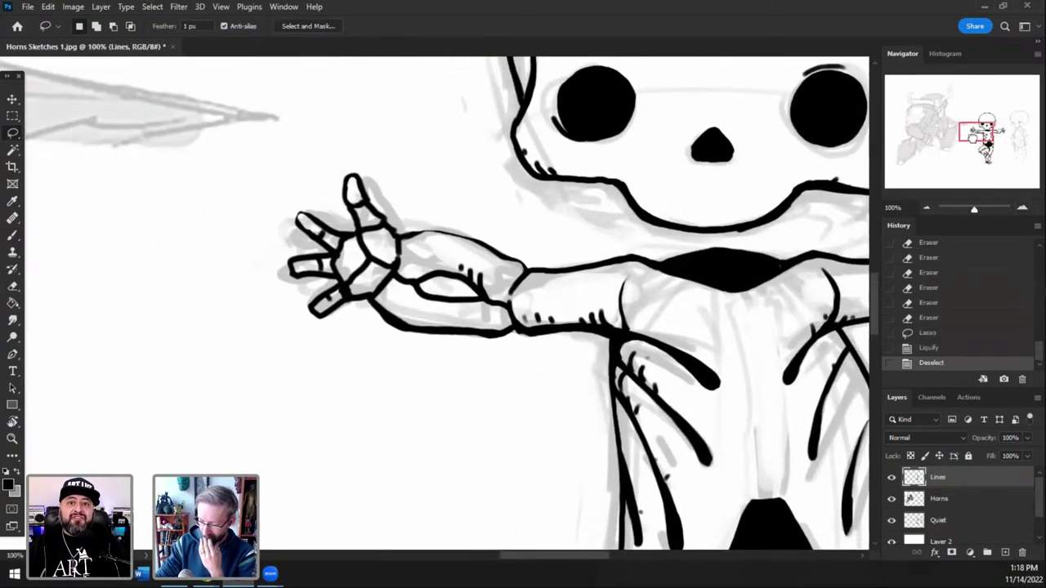
click(13, 236)
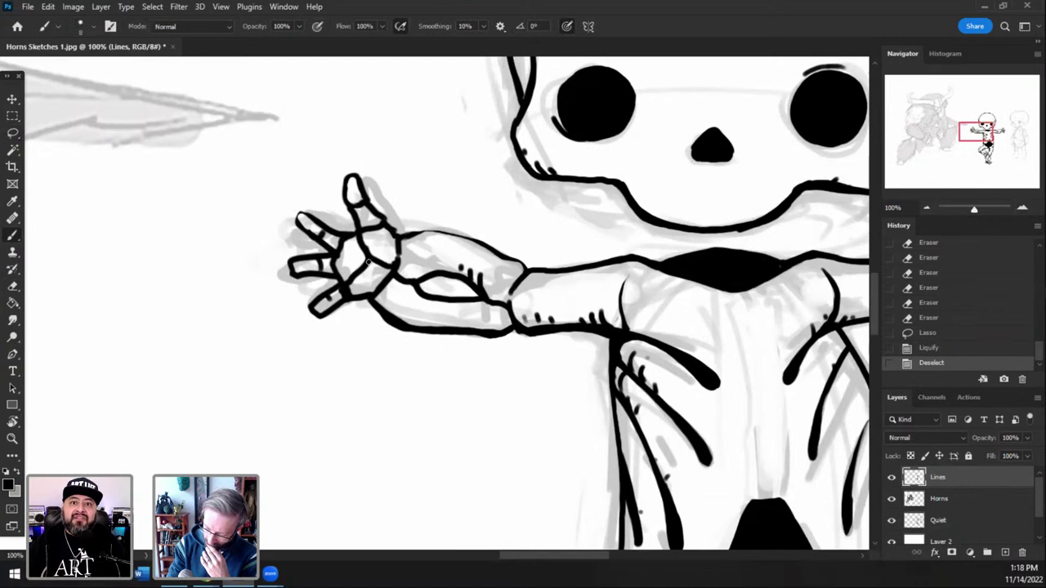
mouse_move(368, 261)
mouse_down()
mouse_move(378, 267)
mouse_move(364, 249)
mouse_move(367, 264)
mouse_move(395, 264)
mouse_up()
mouse_move(386, 263)
mouse_down()
mouse_move(396, 262)
mouse_move(375, 260)
mouse_up()
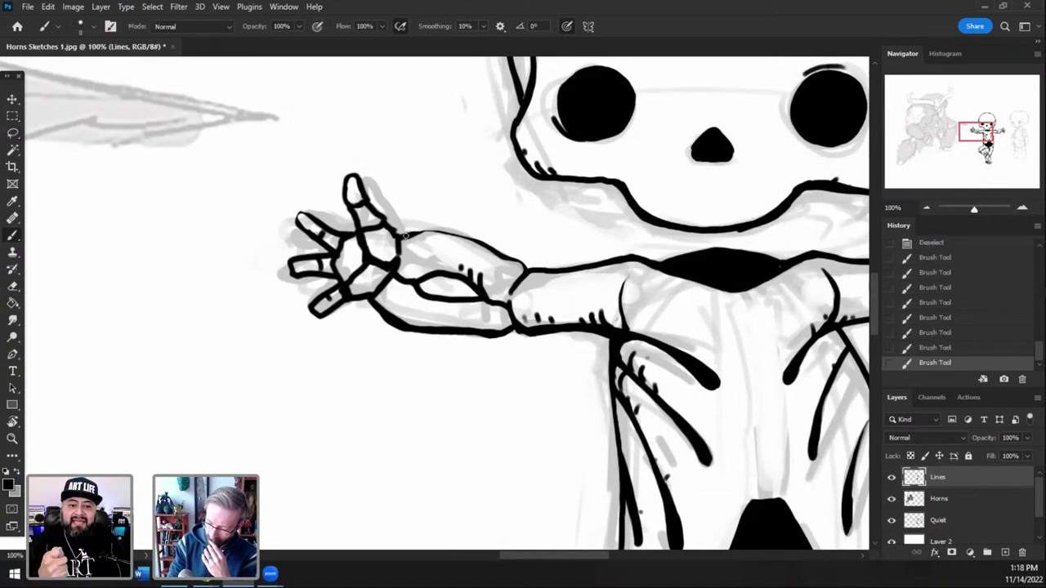
- Thin and clean up the palm and thumb lines of the same hand with the Eraser
key(e)
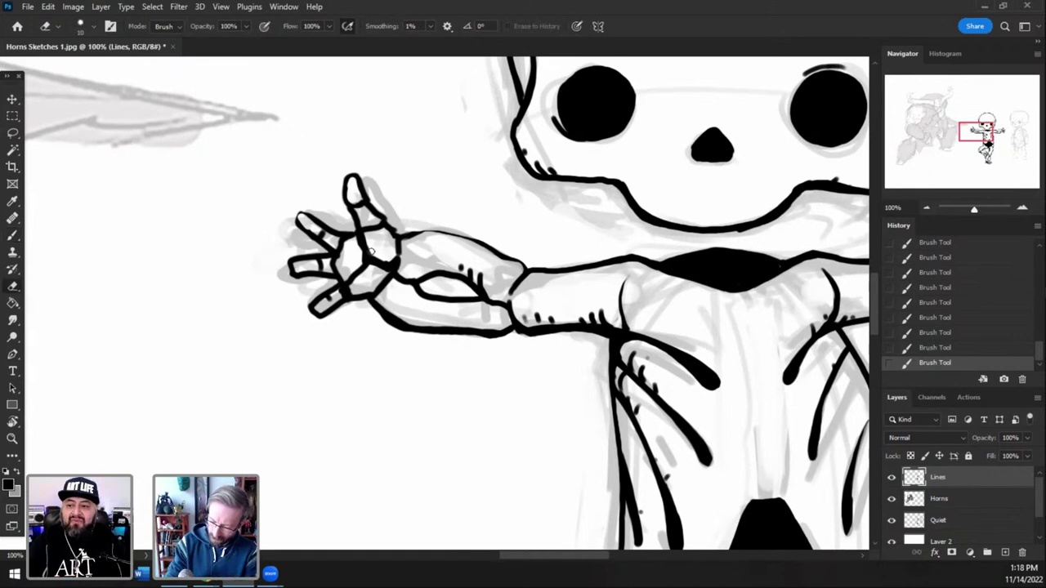
mouse_move(371, 252)
mouse_down()
mouse_move(402, 260)
mouse_move(407, 241)
mouse_move(425, 235)
mouse_move(390, 237)
mouse_move(369, 196)
mouse_move(337, 200)
mouse_up()
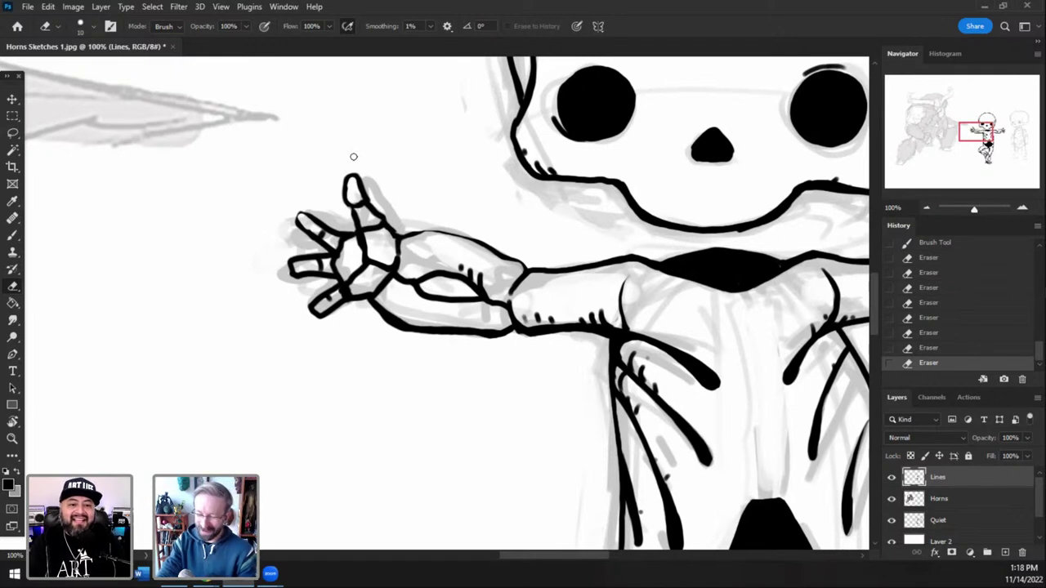
drag(347, 157, 340, 201)
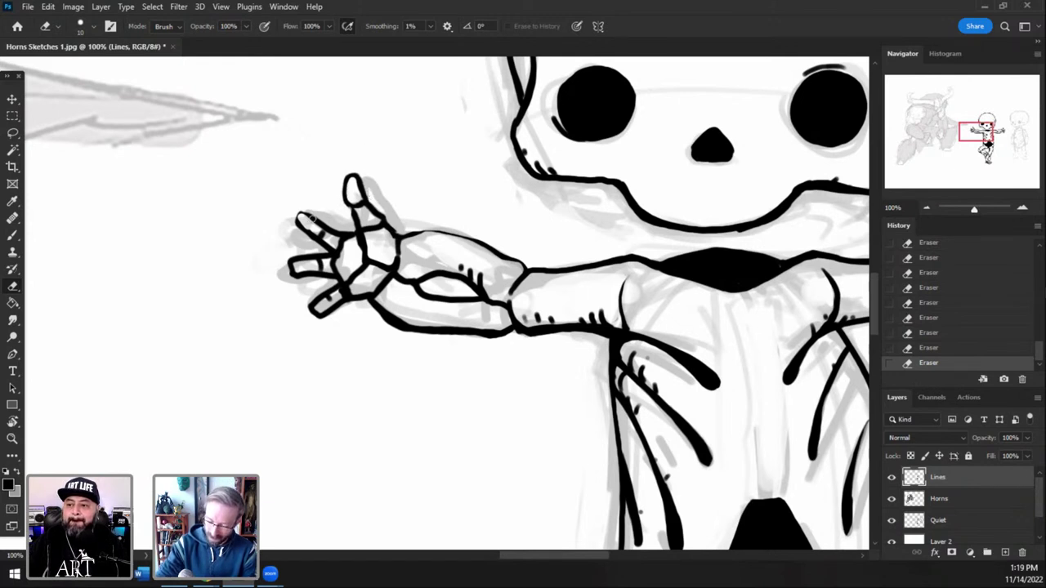
- Erase the index finger of the bent-leg side's hand with an enlarged Eraser
key(bracketright)
key(bracketright)
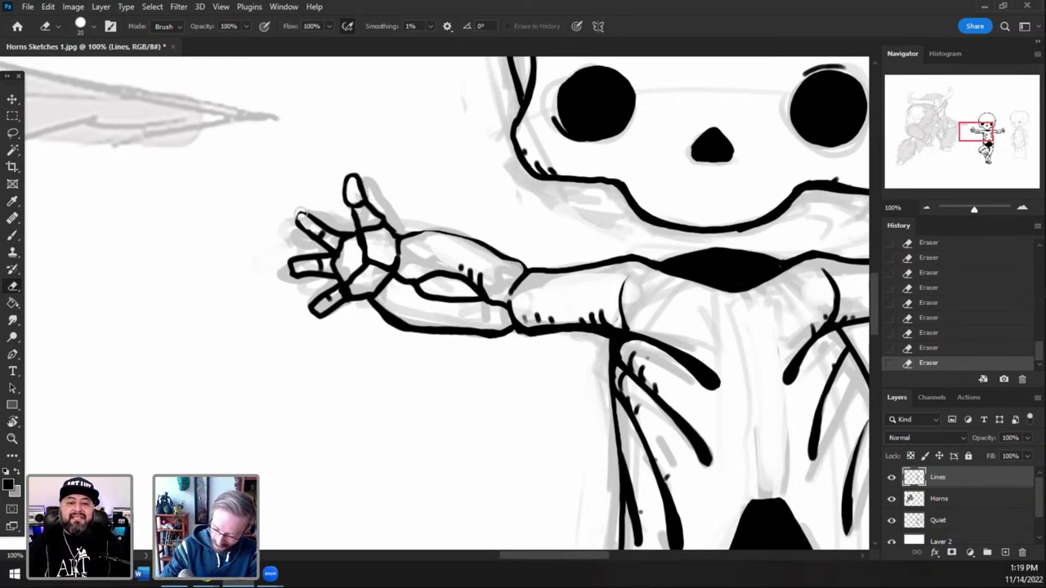
drag(301, 216, 327, 239)
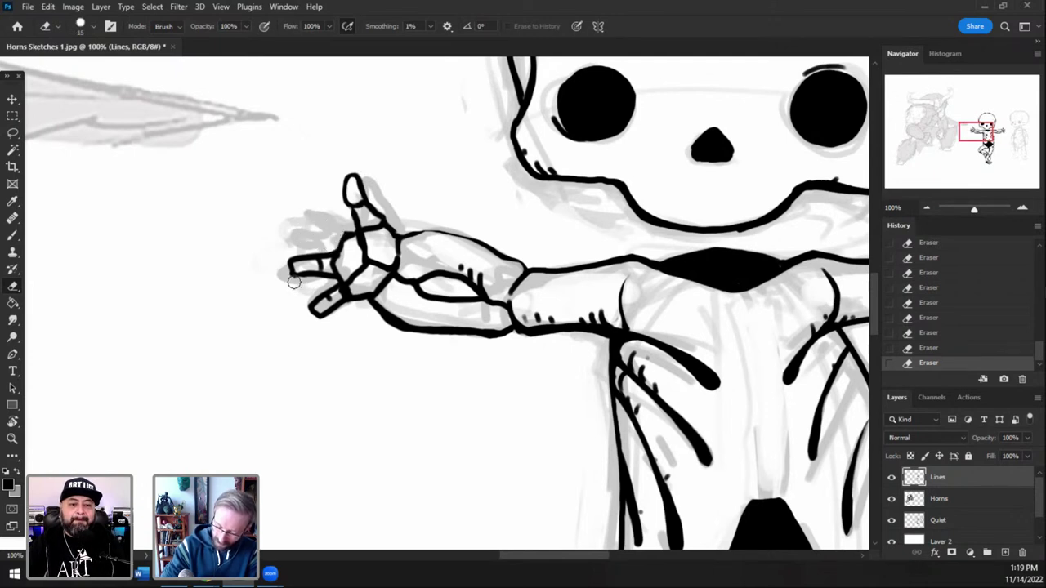
- Draw the index finger's new lower edge and tip with the Brush, undoing misplaced strokes
click(13, 235)
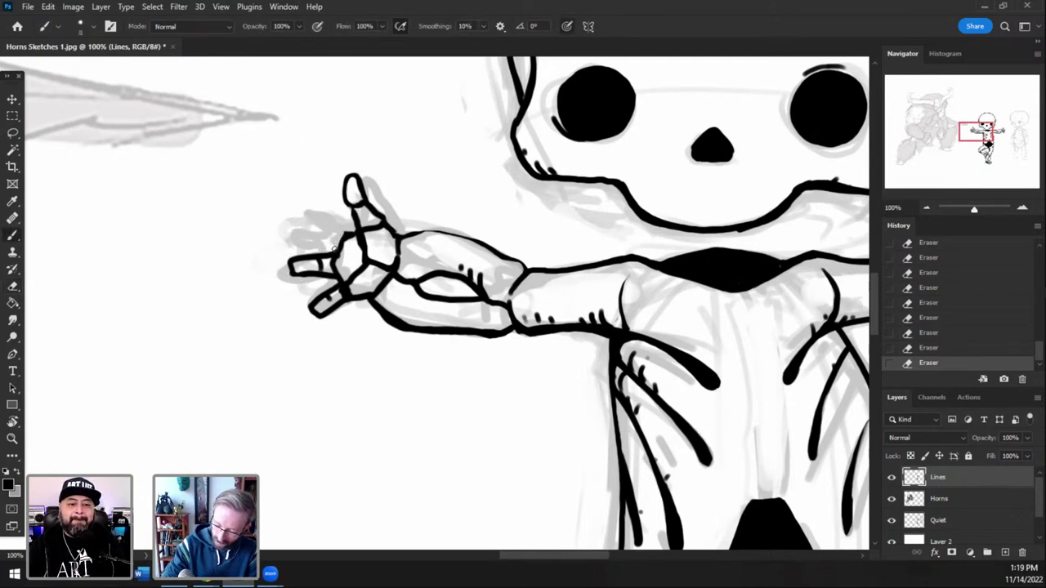
click(334, 248)
click(335, 249)
mouse_move(335, 250)
mouse_down()
mouse_move(295, 237)
mouse_move(302, 209)
mouse_move(303, 223)
mouse_move(322, 228)
mouse_move(299, 222)
mouse_up()
key(ctrl+z)
key(ctrl+z)
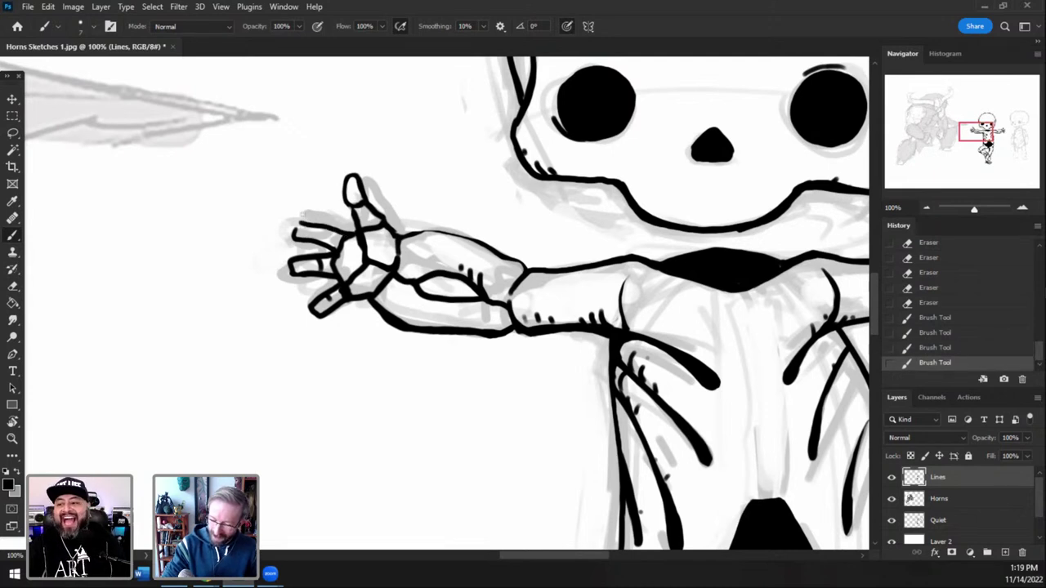
key(ctrl+z)
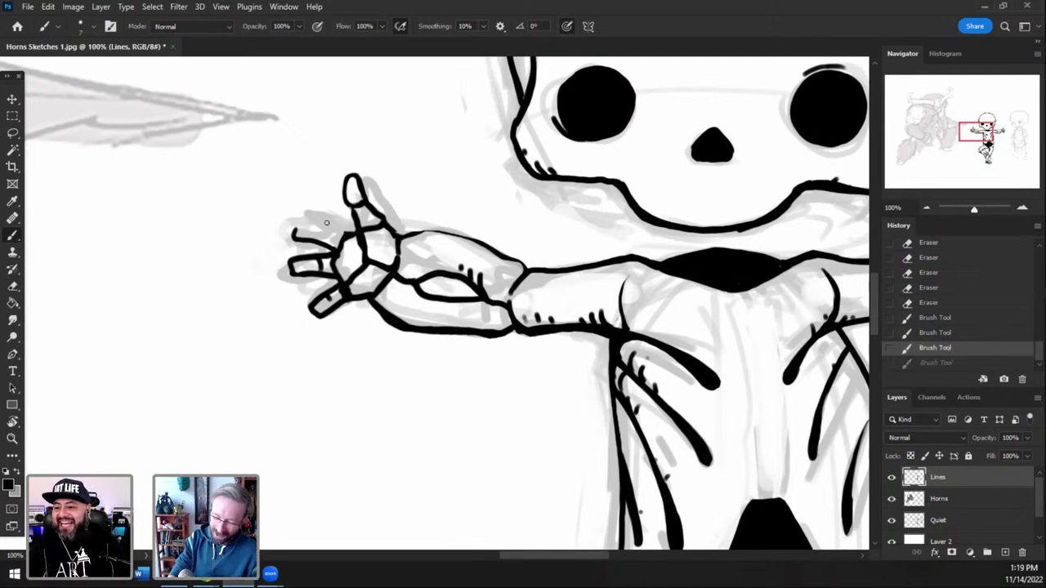
- Trim the new index finger line with the Eraser and ink its upper edge and joint line with the Brush
key(e)
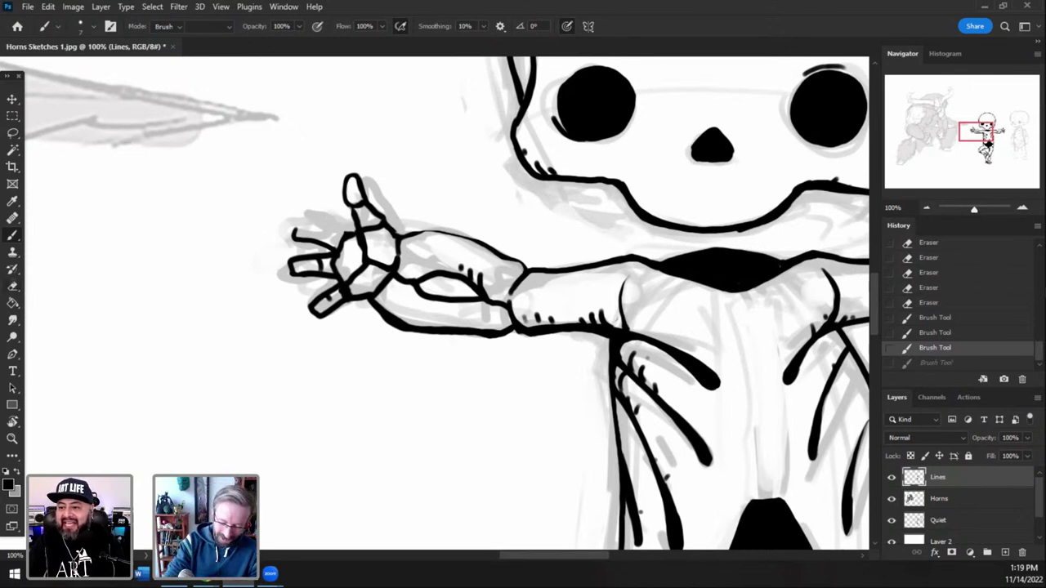
mouse_move(298, 244)
mouse_down()
mouse_move(290, 238)
mouse_move(325, 241)
mouse_up()
mouse_move(319, 238)
mouse_down()
mouse_move(309, 233)
mouse_move(334, 225)
mouse_move(319, 240)
mouse_up()
key(b)
key(e)
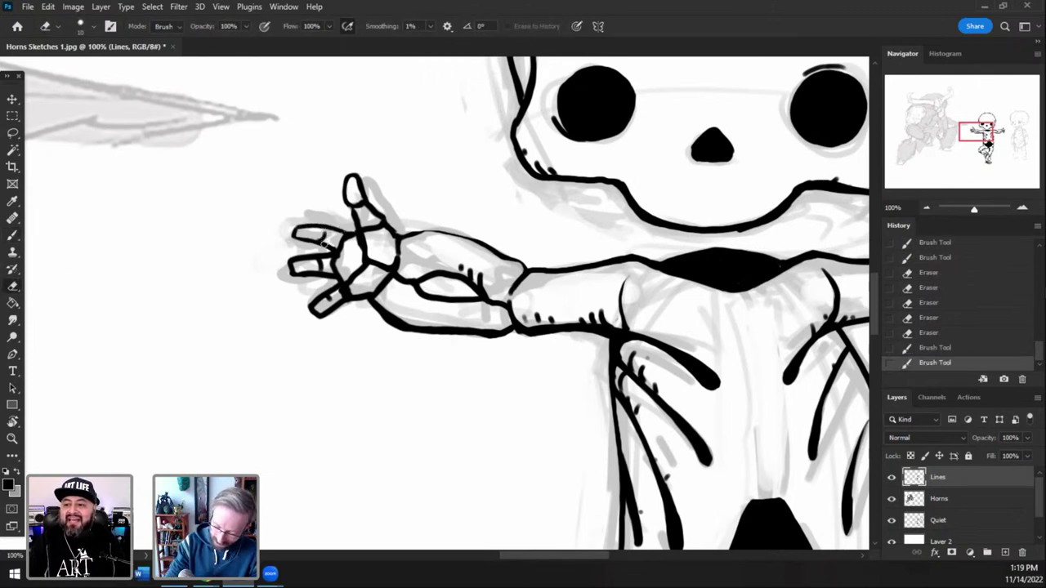
- Thin the joint lines of the index and middle fingers on the same hand with the Eraser
drag(317, 236, 322, 233)
drag(323, 233, 319, 236)
click(326, 262)
click(325, 261)
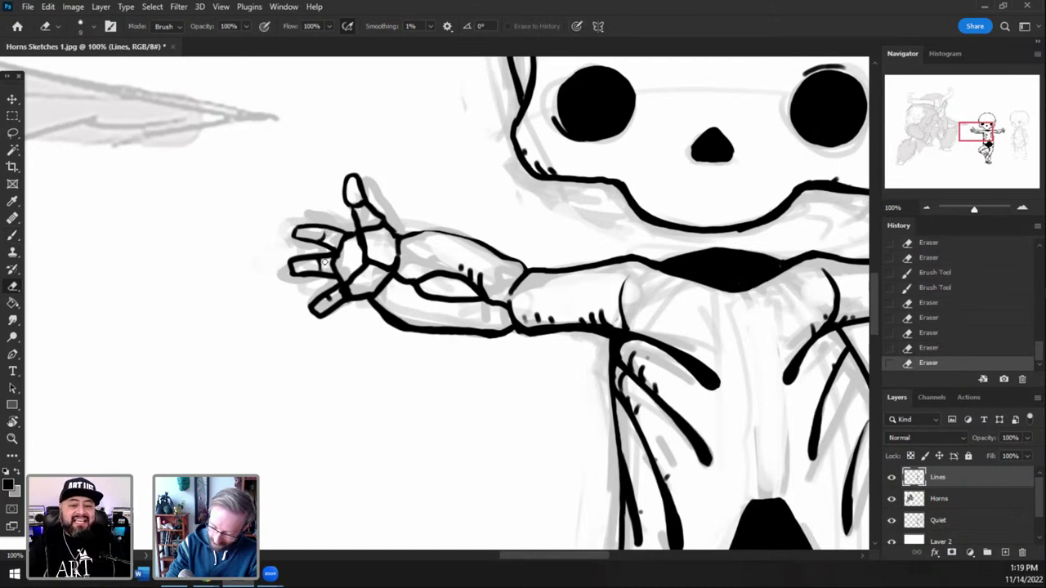
click(321, 263)
click(323, 262)
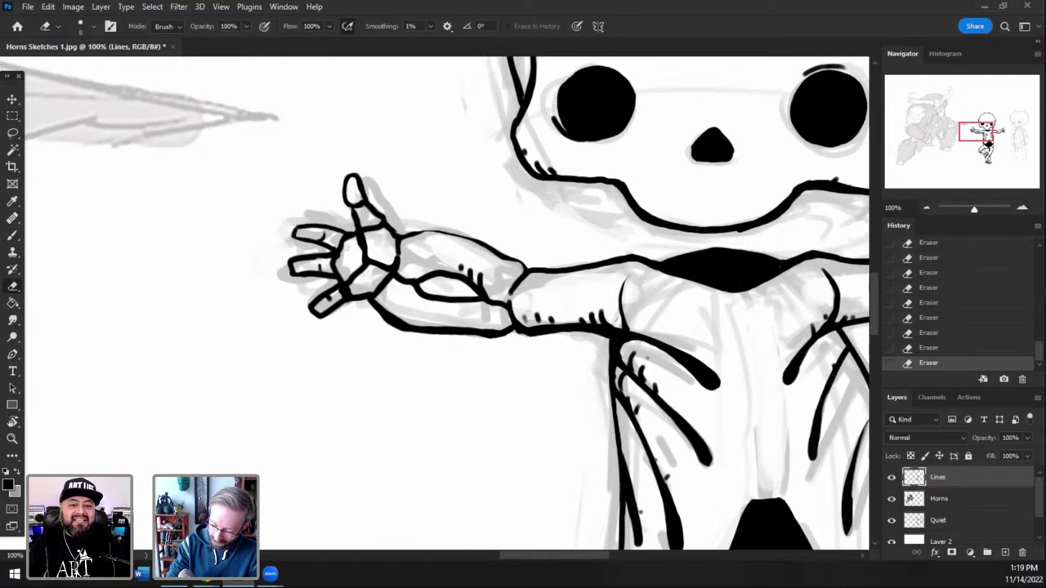
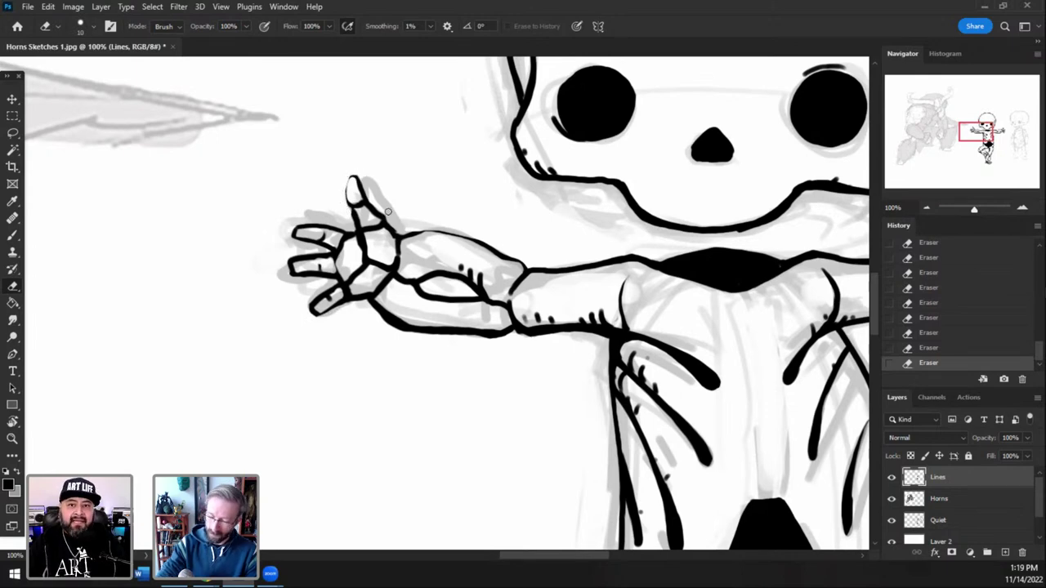
- Thicken the skull's lower cheek line on the straight-leg side with the Brush
click(987, 132)
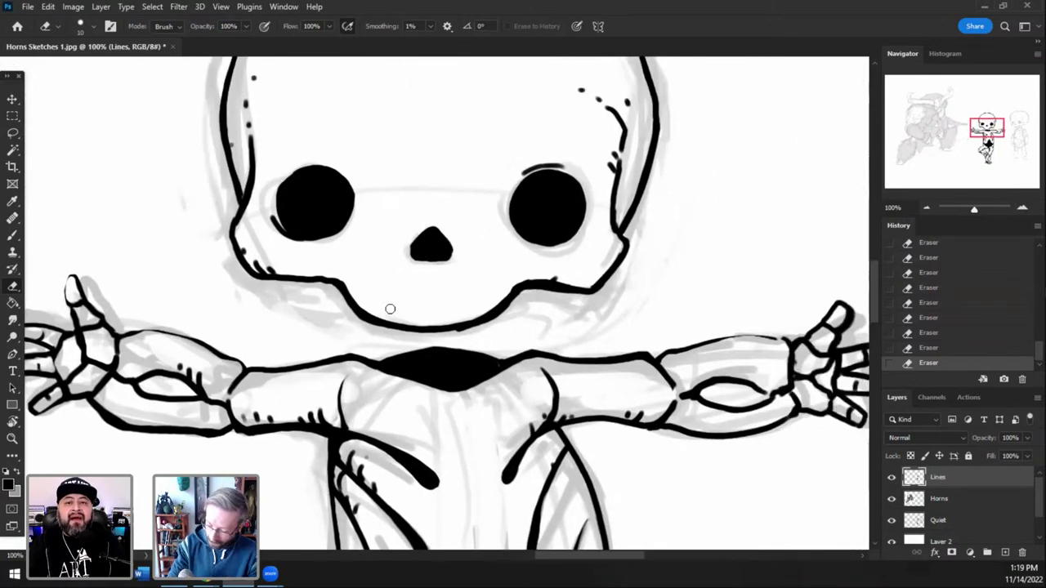
key(bracketright)
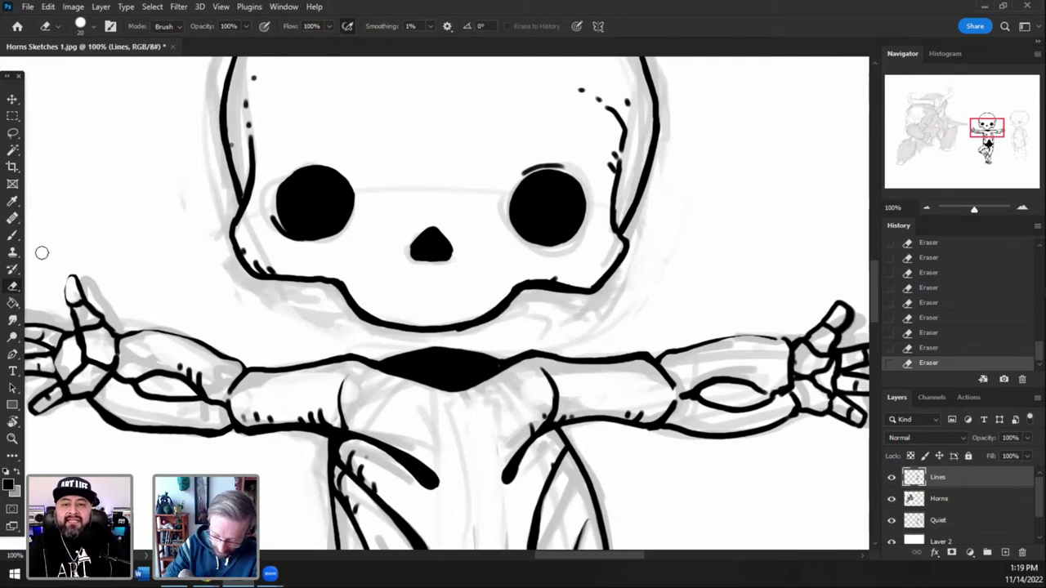
key(b)
drag(519, 285, 611, 260)
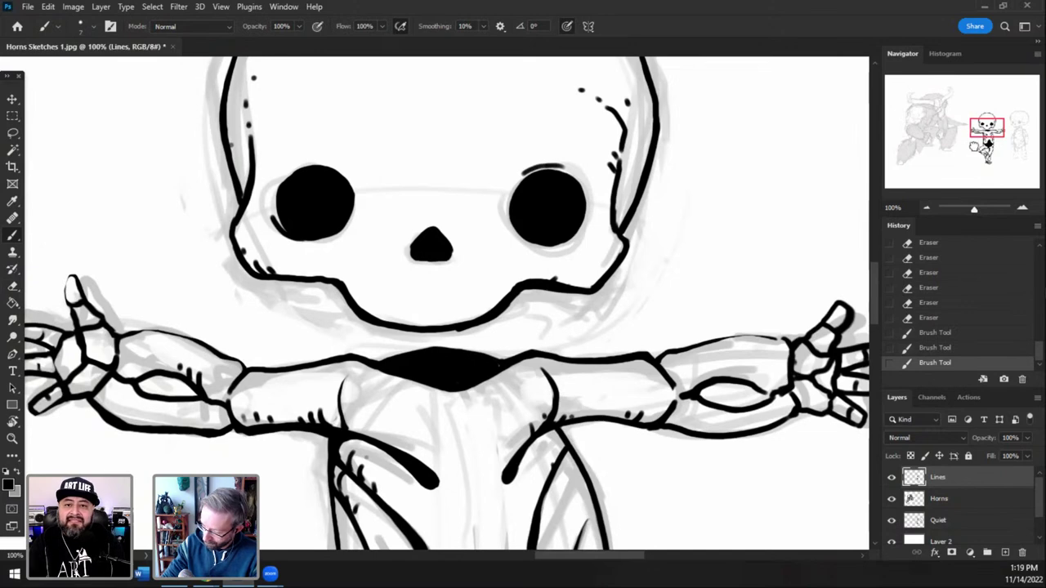
- Thicken the shadow line under the bent leg's thigh with the Brush and trim its lower edge with the Eraser
drag(974, 147, 969, 170)
drag(420, 266, 432, 269)
drag(428, 260, 451, 253)
mouse_move(454, 241)
mouse_down()
mouse_move(467, 219)
mouse_move(528, 211)
mouse_move(470, 252)
mouse_move(537, 215)
mouse_up()
key(e)
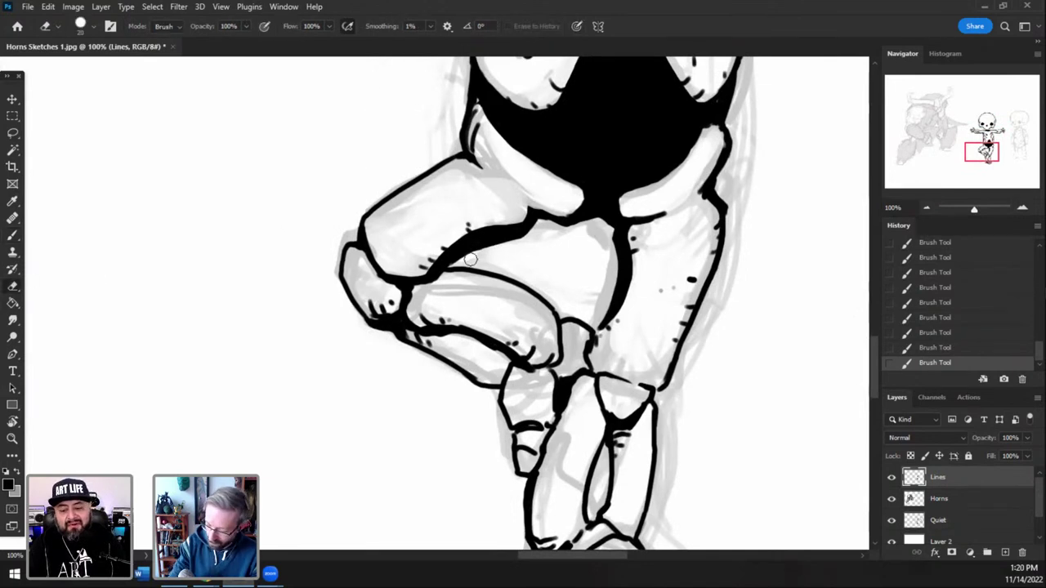
mouse_move(454, 264)
mouse_down()
mouse_move(520, 236)
mouse_move(478, 254)
mouse_up()
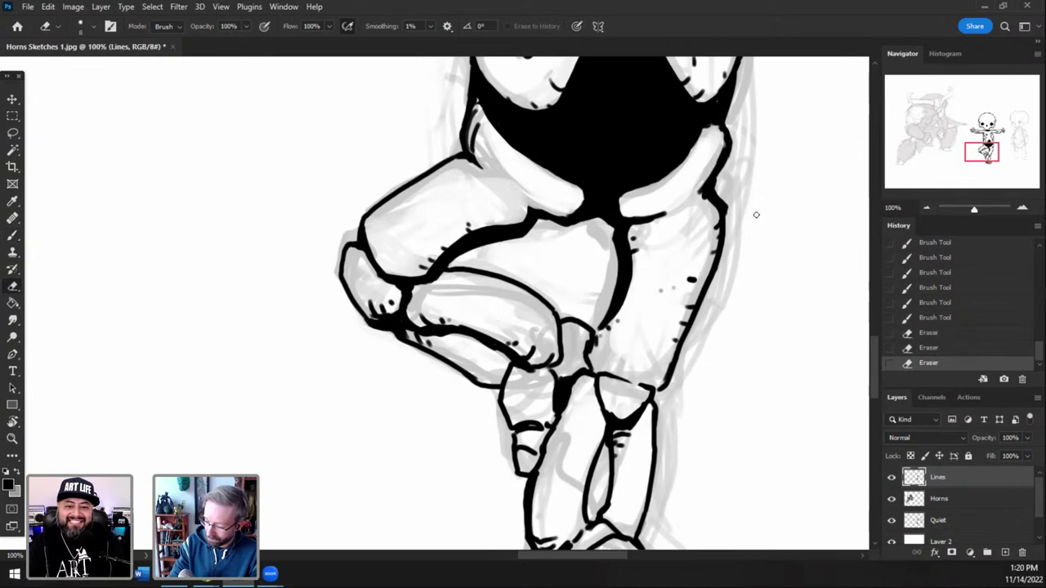
- Thin the bent leg's upper shin line, ankle outline and calf tick marks using the Eraser at sizes 20 and 15
drag(984, 155, 990, 150)
key(bracketright)
key(bracketright)
key(bracketright)
key(bracketright)
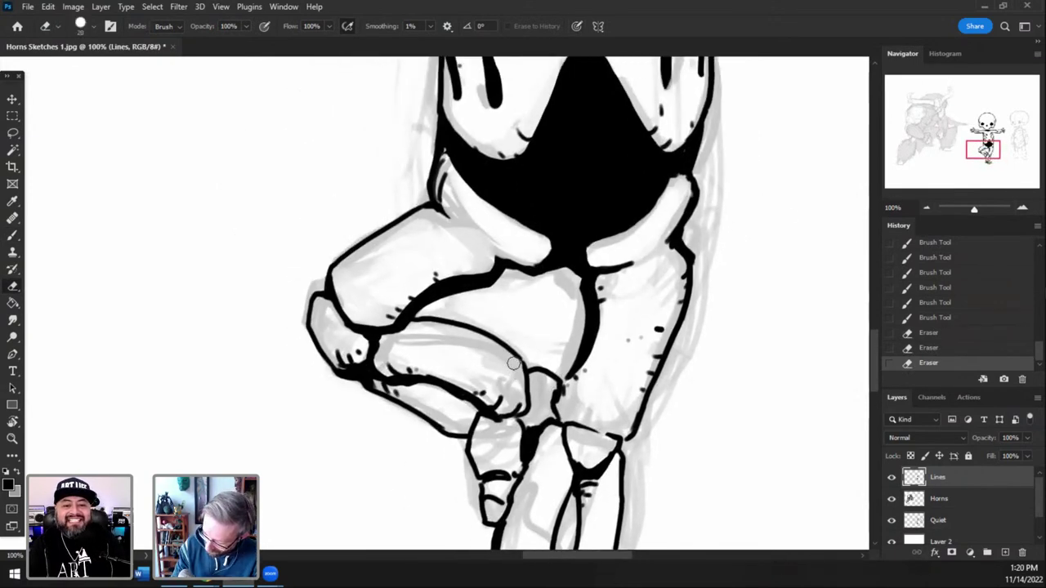
drag(499, 353, 425, 315)
key(bracketleft)
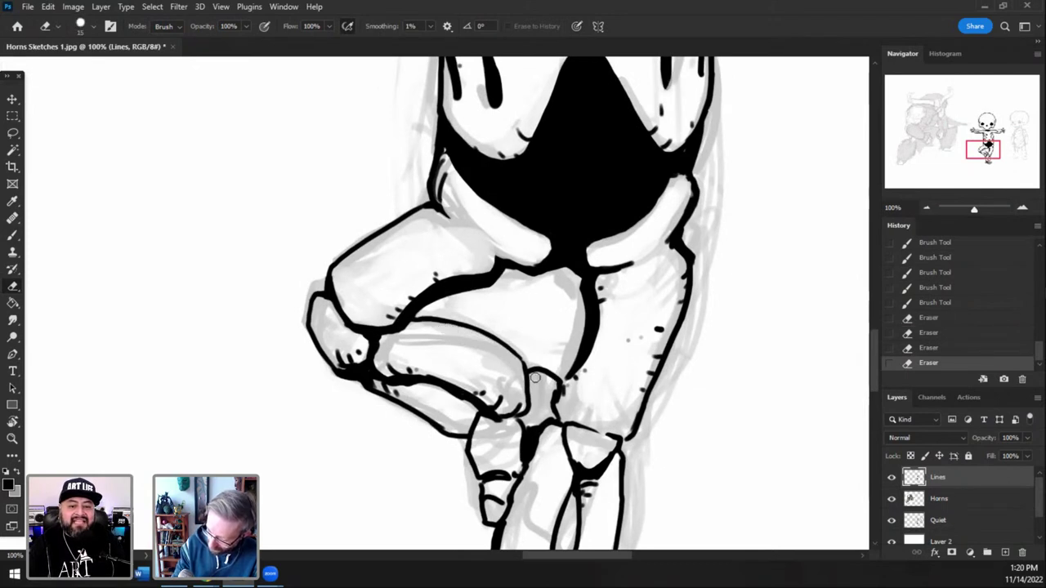
drag(535, 377, 553, 385)
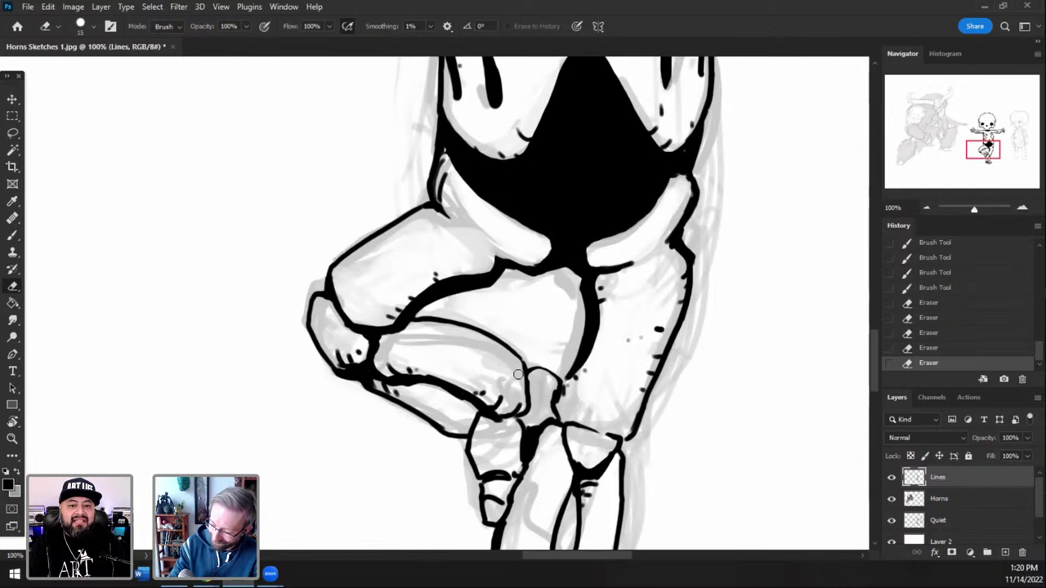
click(484, 390)
click(485, 395)
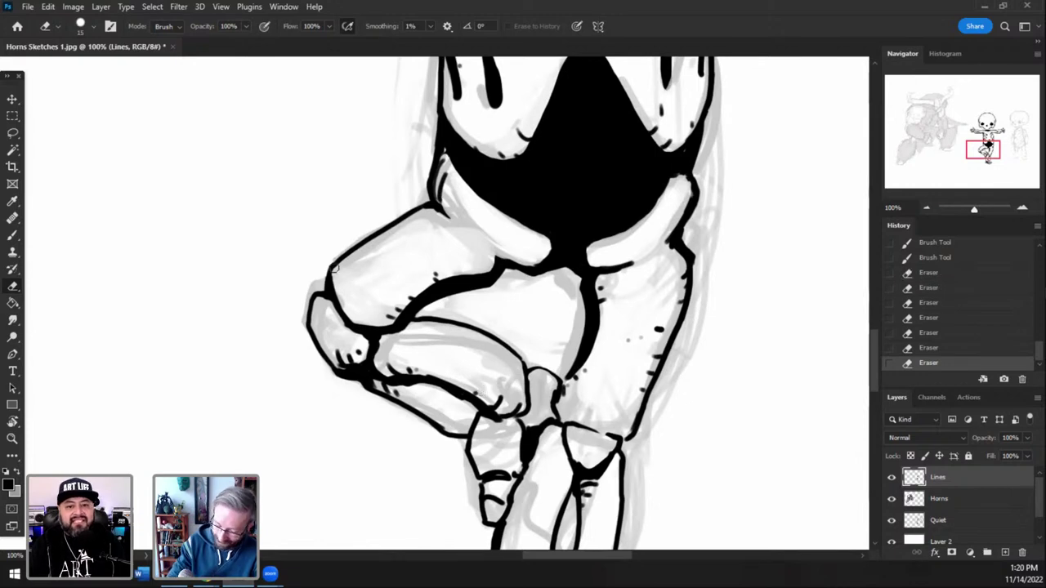
- Add small texture dots on the bent leg's thigh near the knee with the Brush
click(19, 232)
click(374, 310)
click(389, 302)
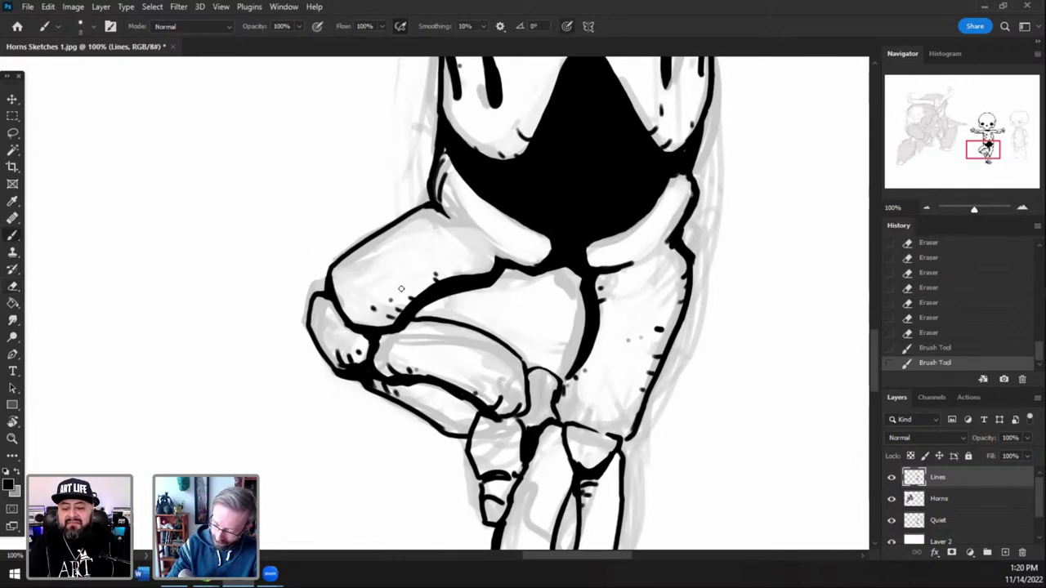
- Hide the Quiet sketch layer and thicken the inner lines between the standing leg's shin bones with the Brush
click(927, 208)
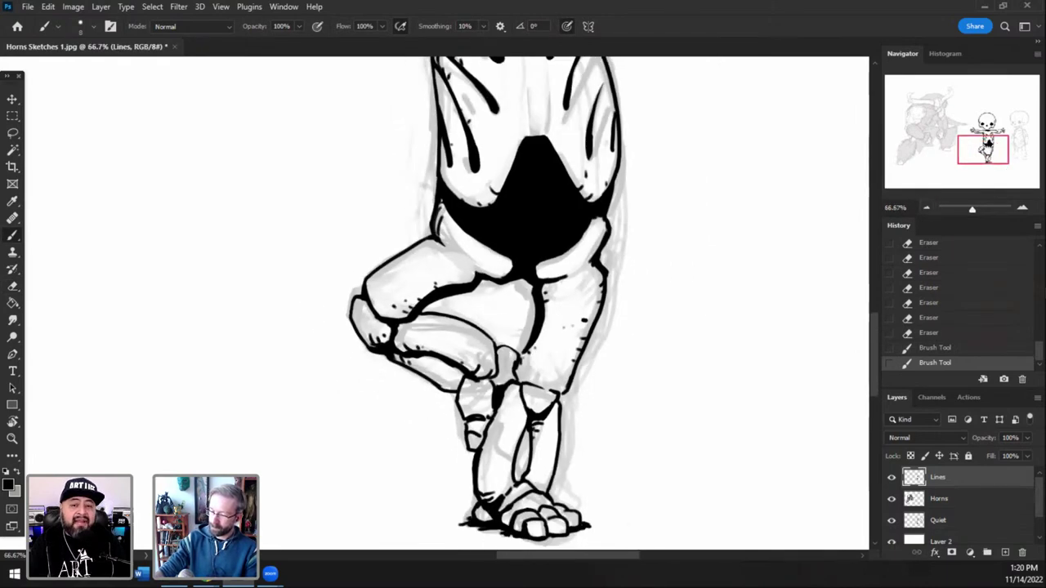
click(892, 520)
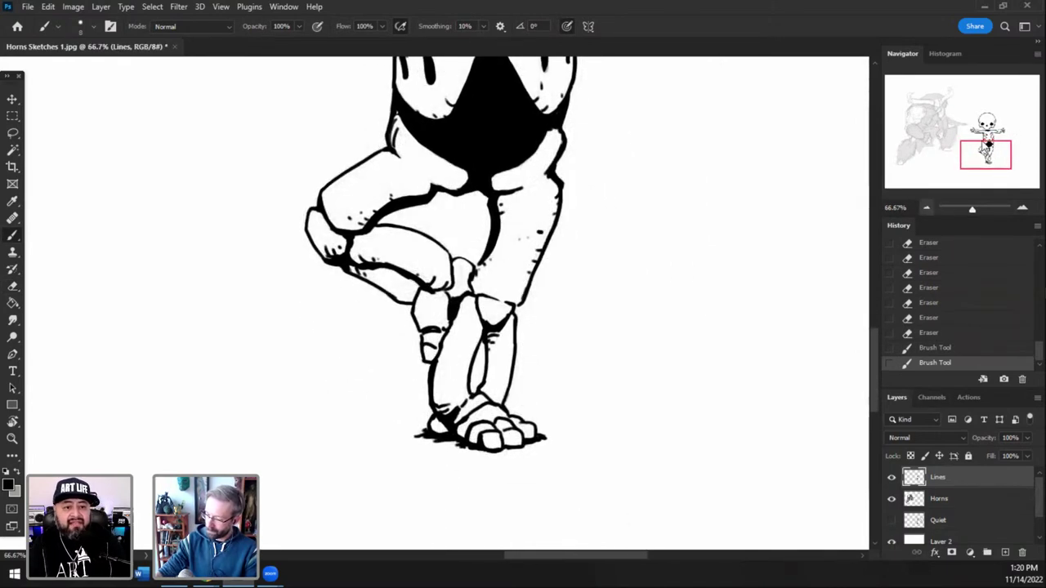
click(926, 208)
drag(990, 141, 987, 136)
mouse_move(467, 399)
mouse_down()
mouse_move(461, 421)
mouse_move(469, 408)
mouse_up()
drag(474, 397, 474, 402)
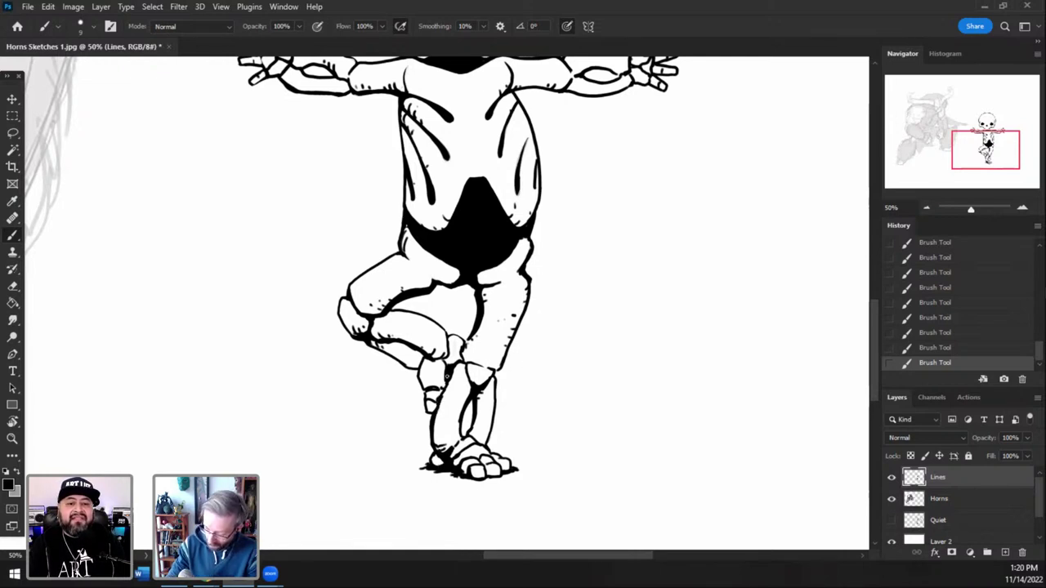
- Clean up the line overlap between the bent leg's toes and the standing shin with the Eraser at size 15
key(e)
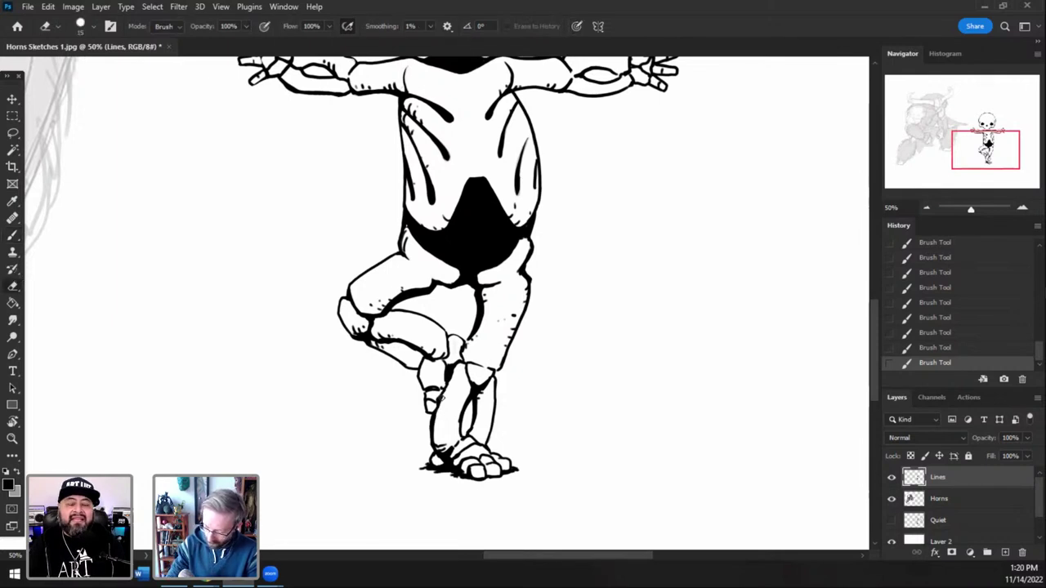
click(434, 410)
click(433, 411)
click(440, 394)
click(441, 393)
click(442, 392)
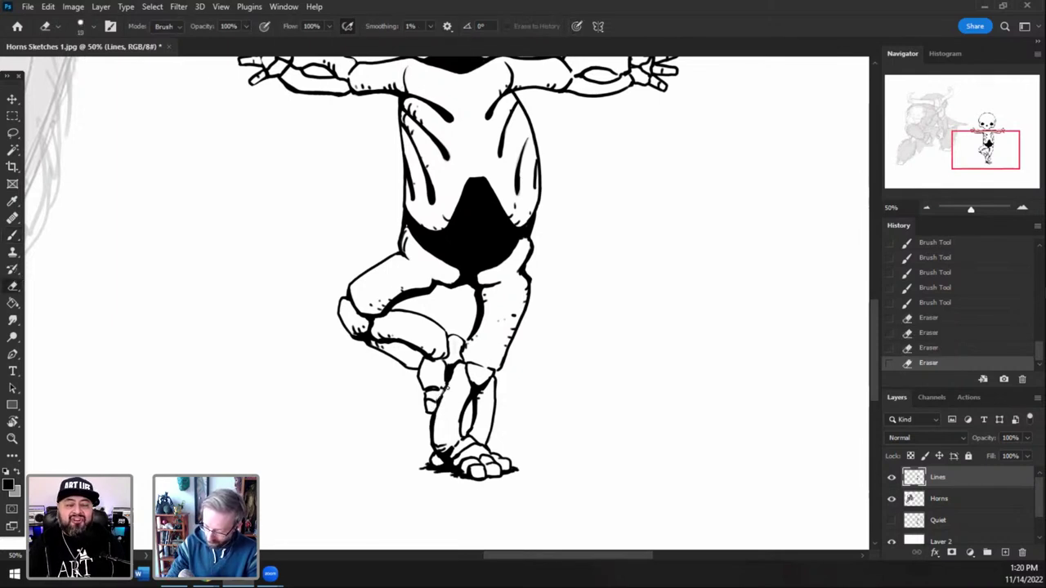
click(442, 393)
click(442, 393)
click(441, 394)
click(440, 395)
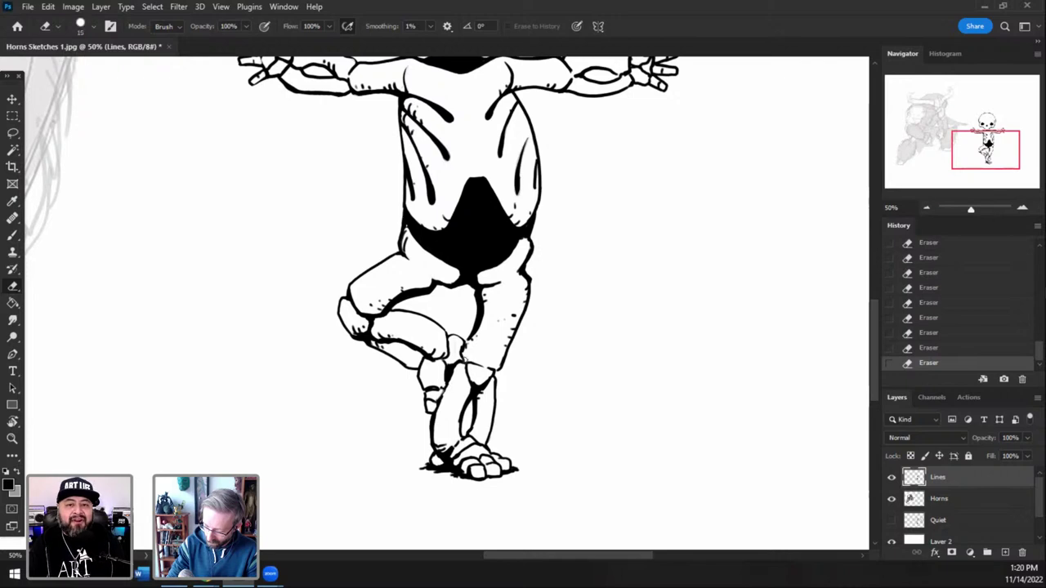
- Darken the shadows beneath the bent leg's ankle and calf with the Brush
key(b)
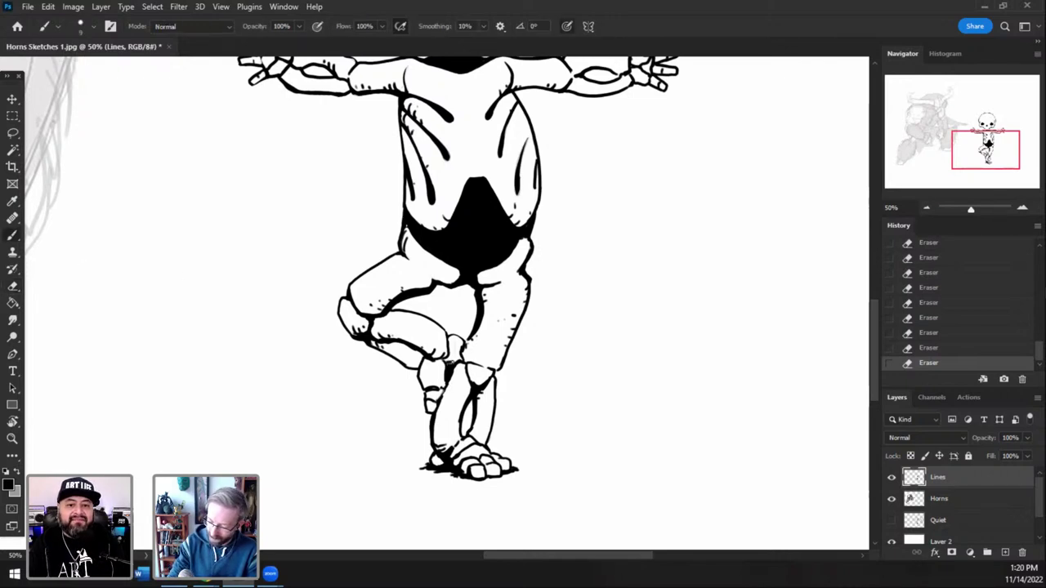
click(453, 360)
click(456, 360)
click(457, 358)
click(459, 357)
click(459, 356)
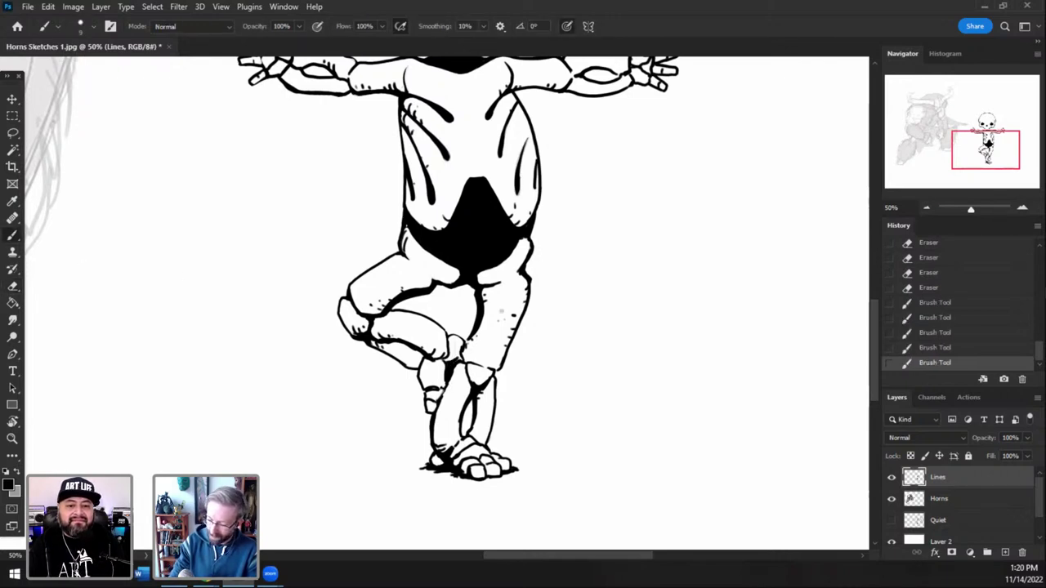
click(460, 354)
click(463, 353)
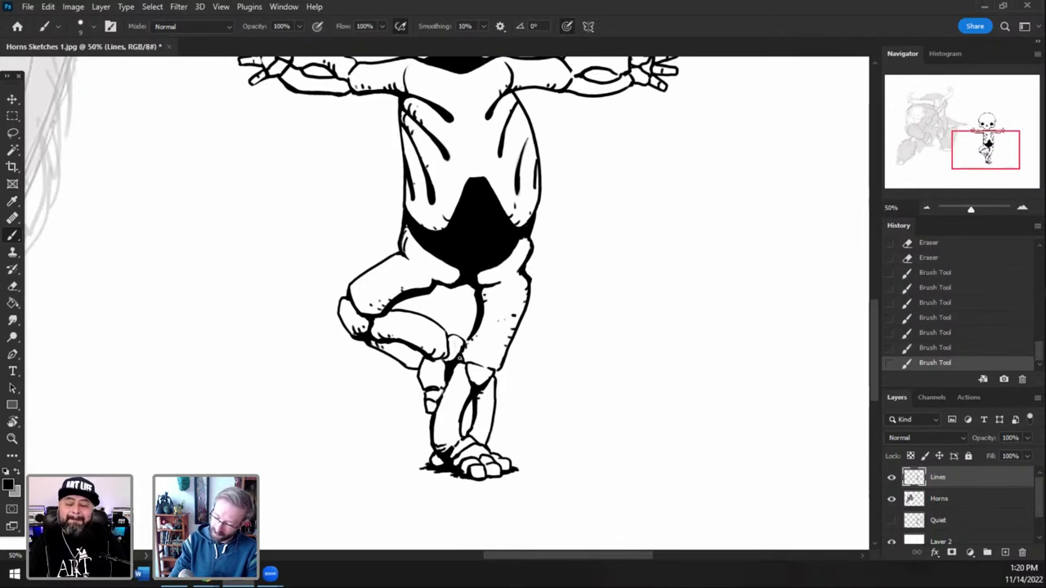
click(461, 352)
click(422, 337)
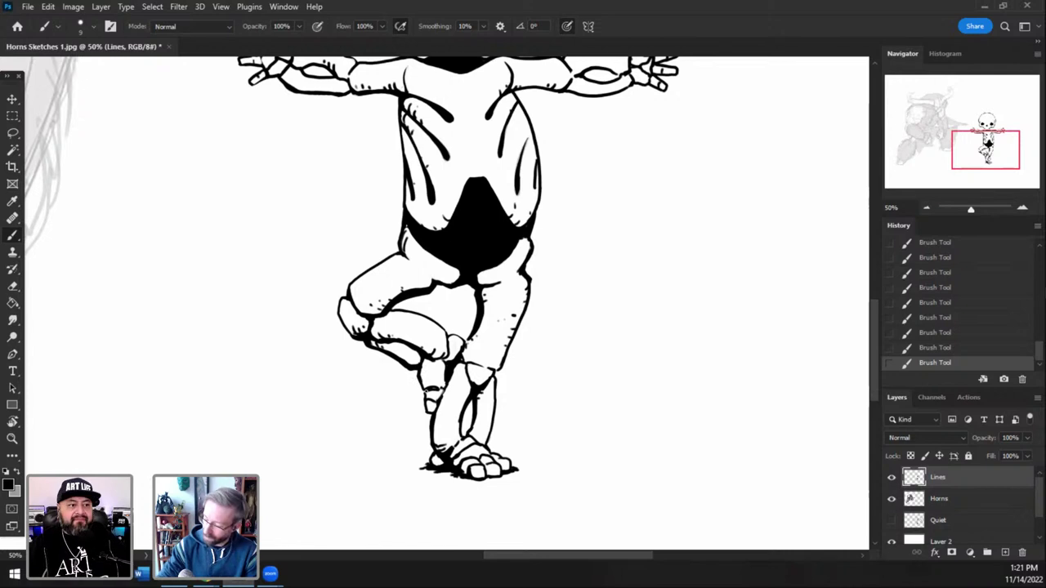
- Extend the crease line where the bent leg's thigh meets the hip with the Brush, and taper its end with the Eraser
click(1022, 208)
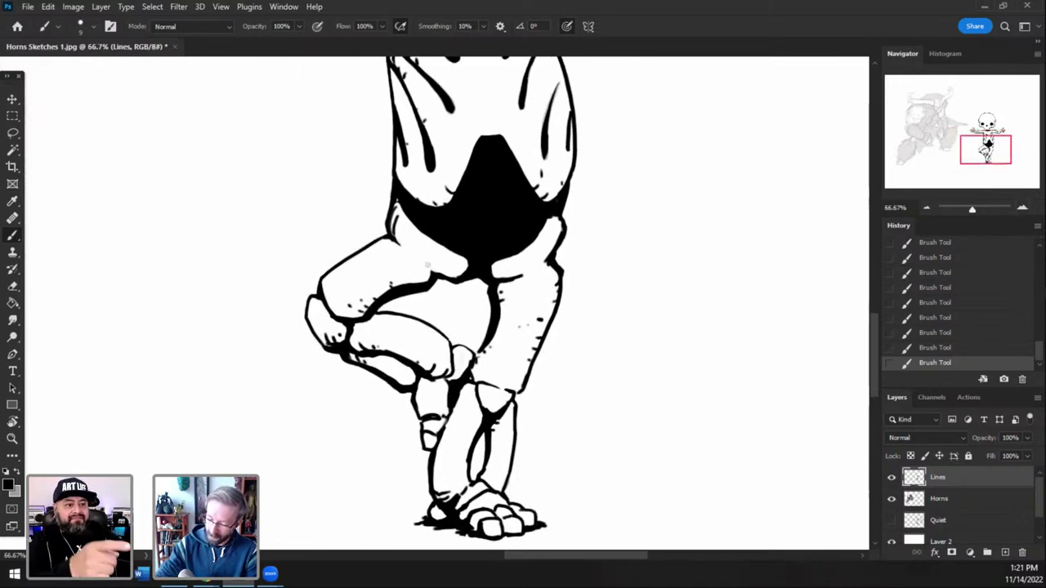
drag(429, 268, 411, 253)
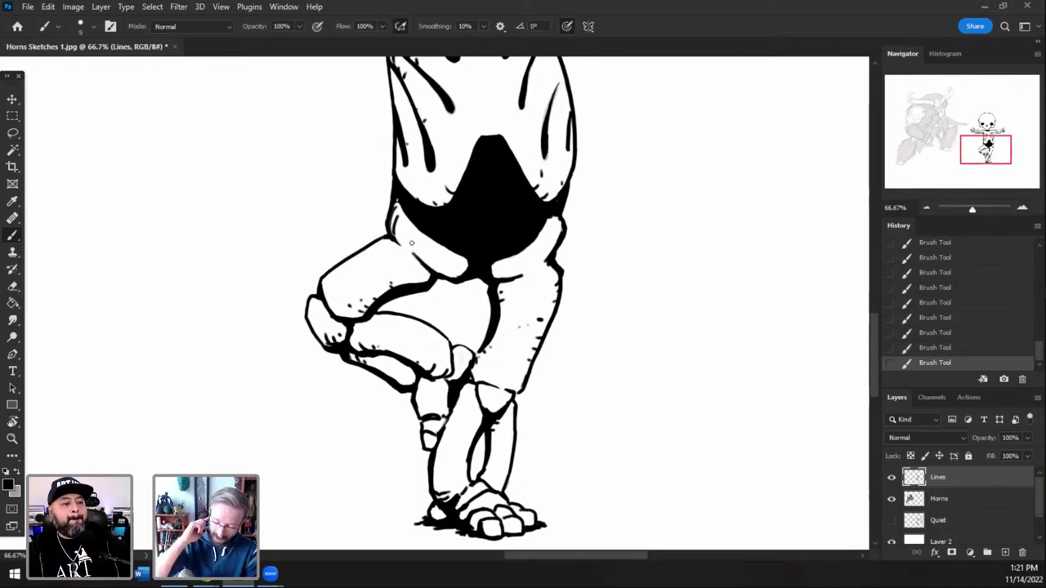
click(15, 287)
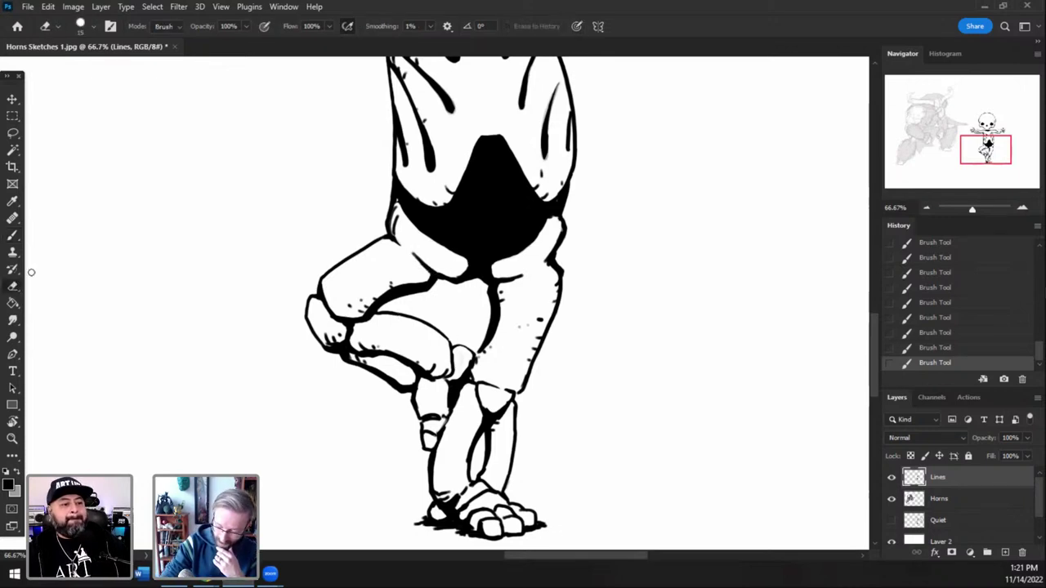
mouse_move(469, 354)
mouse_down()
mouse_move(458, 375)
mouse_move(433, 326)
mouse_up()
key(b)
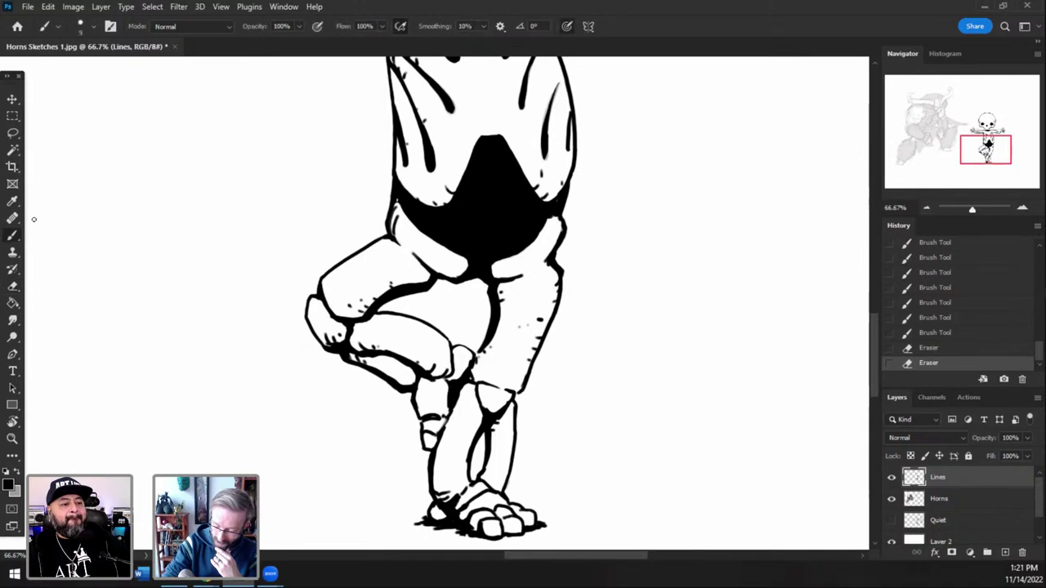
- Thin the bent thigh's upper outline and trim the lines at its knee and the standing leg's hip with the Eraser at size 15
click(17, 287)
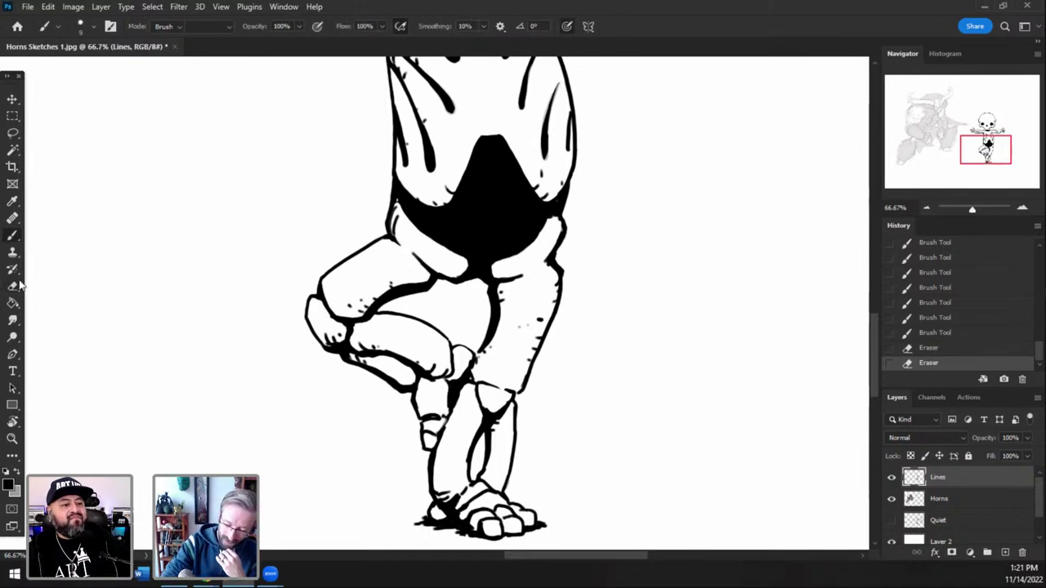
drag(979, 145, 978, 143)
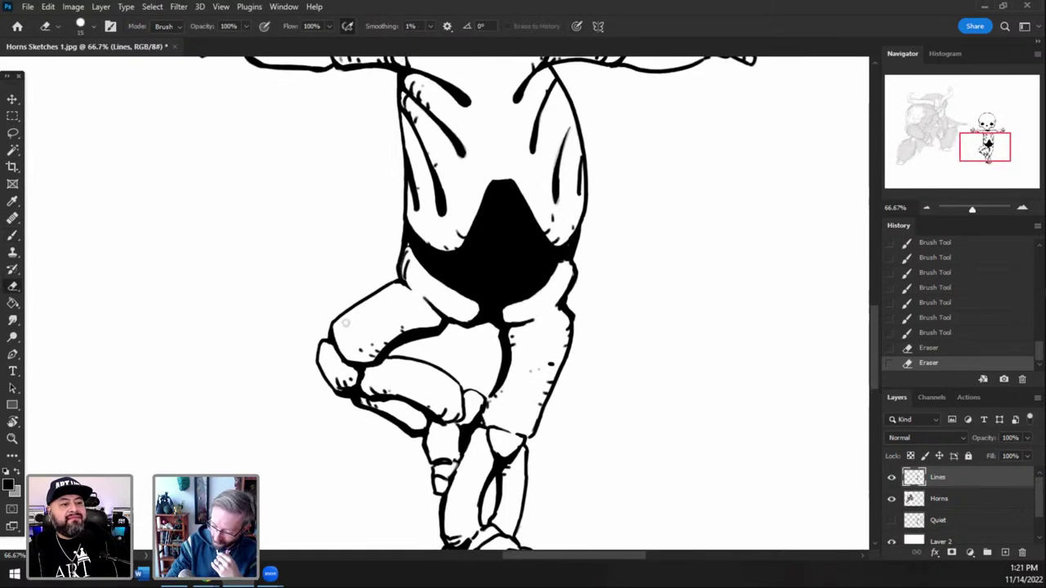
drag(395, 286, 340, 326)
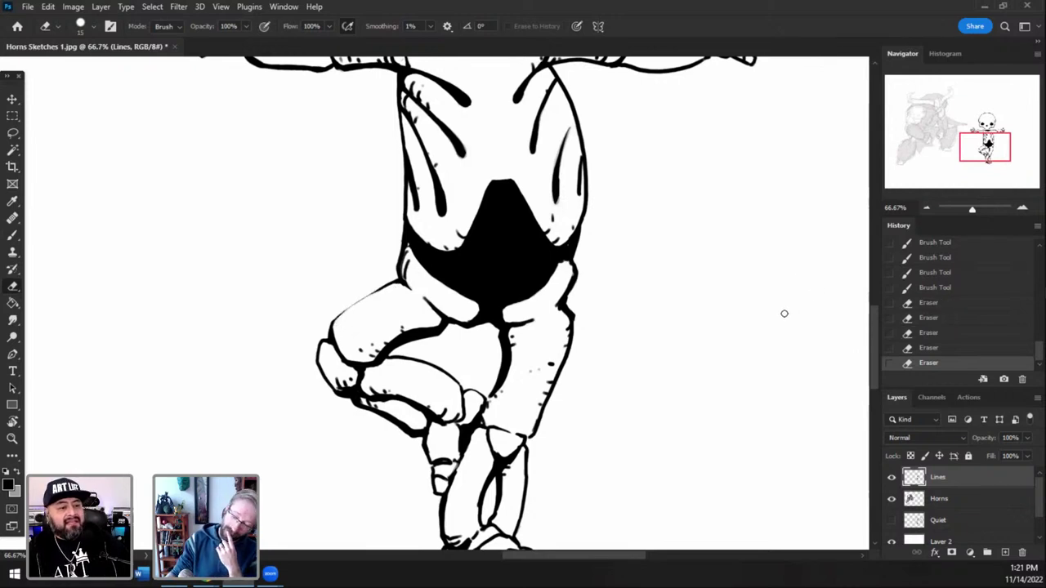
mouse_move(326, 343)
mouse_down()
mouse_move(322, 356)
mouse_move(335, 347)
mouse_up()
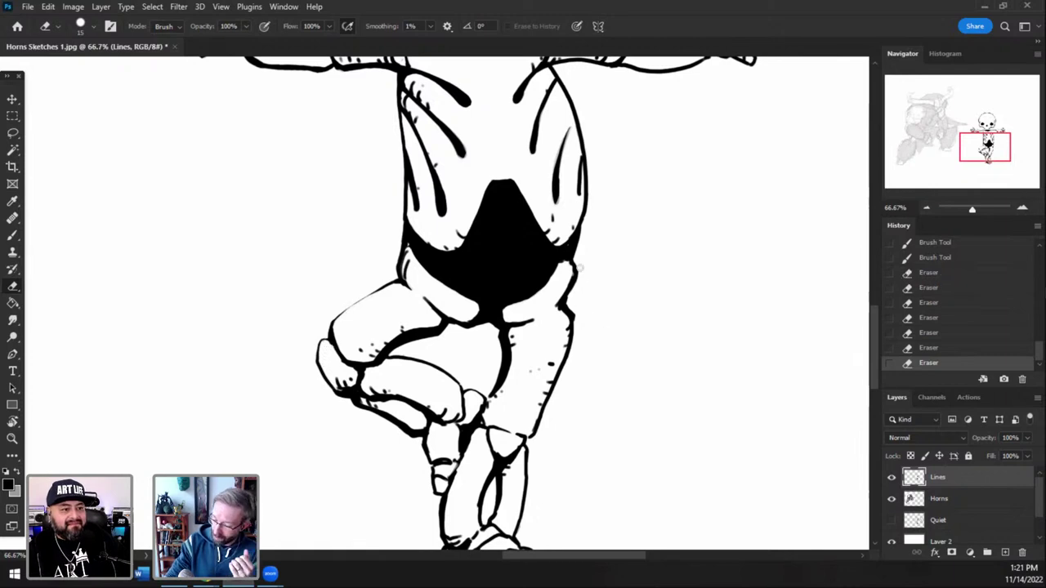
drag(540, 319, 535, 321)
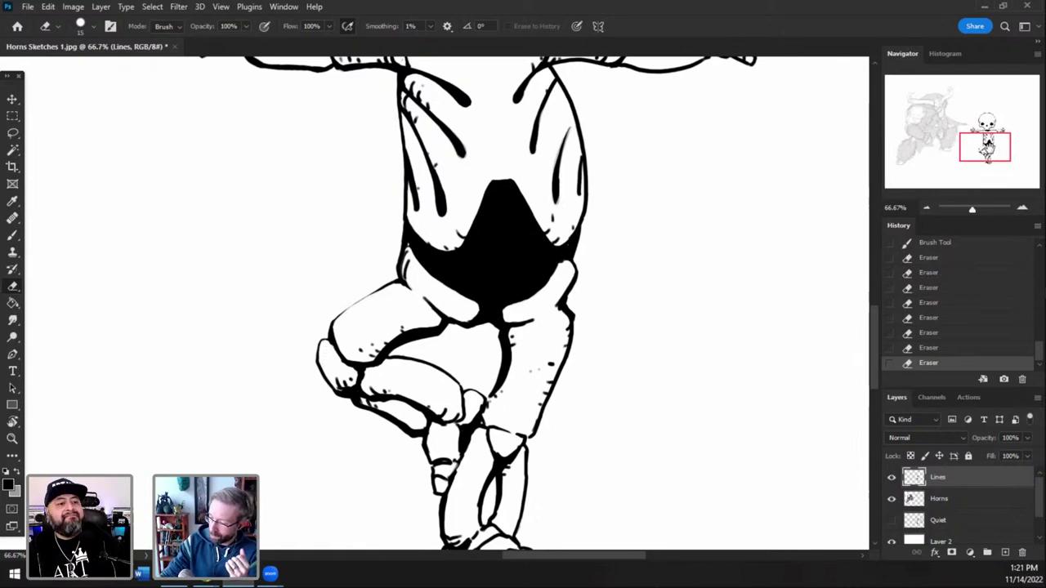
- Thin the top outline of the skeleton's right-hand upper arm near the shoulder with the Eraser
drag(990, 147, 994, 139)
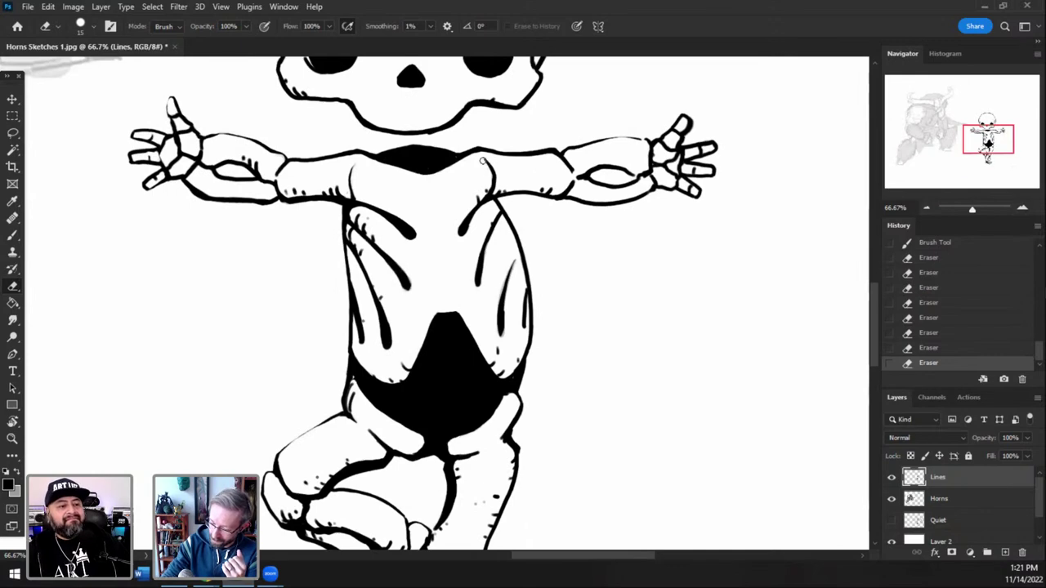
drag(507, 168, 523, 158)
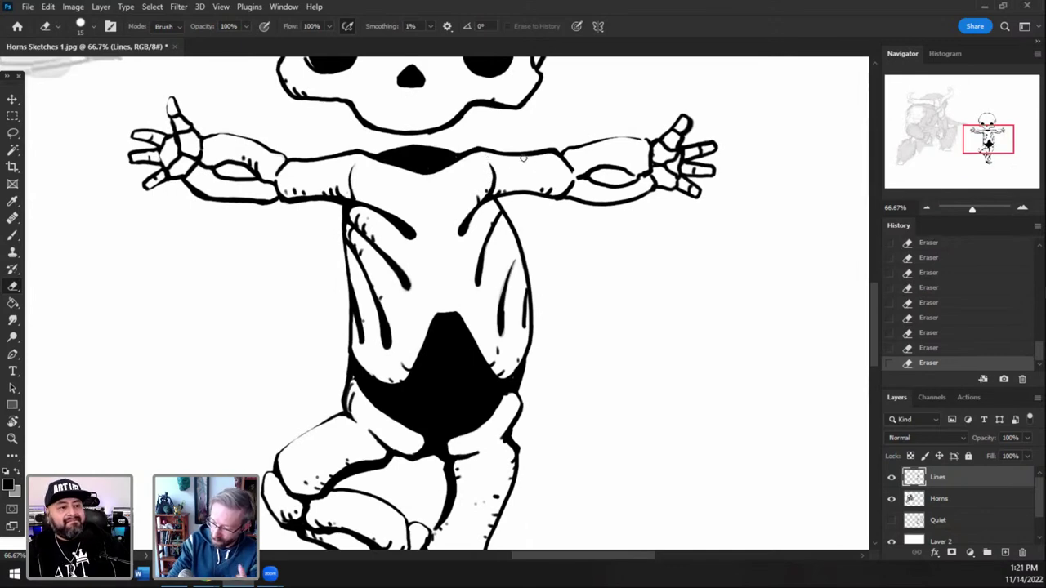
key(ctrl+plus)
drag(990, 142, 990, 136)
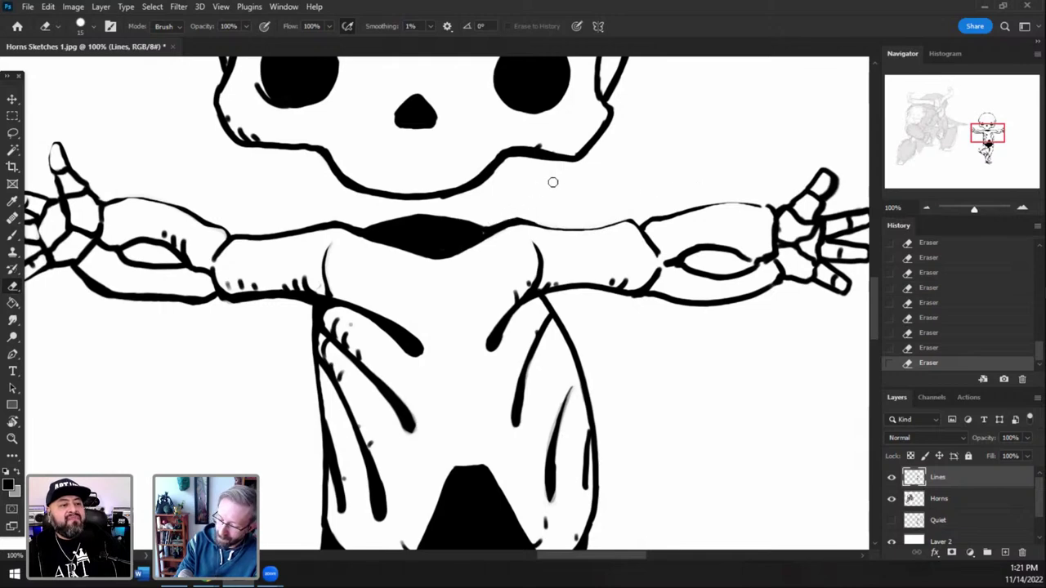
- Erase two texture dots near the skull's right-hand temple and the curved line above the right-hand eye socket
drag(988, 137, 988, 126)
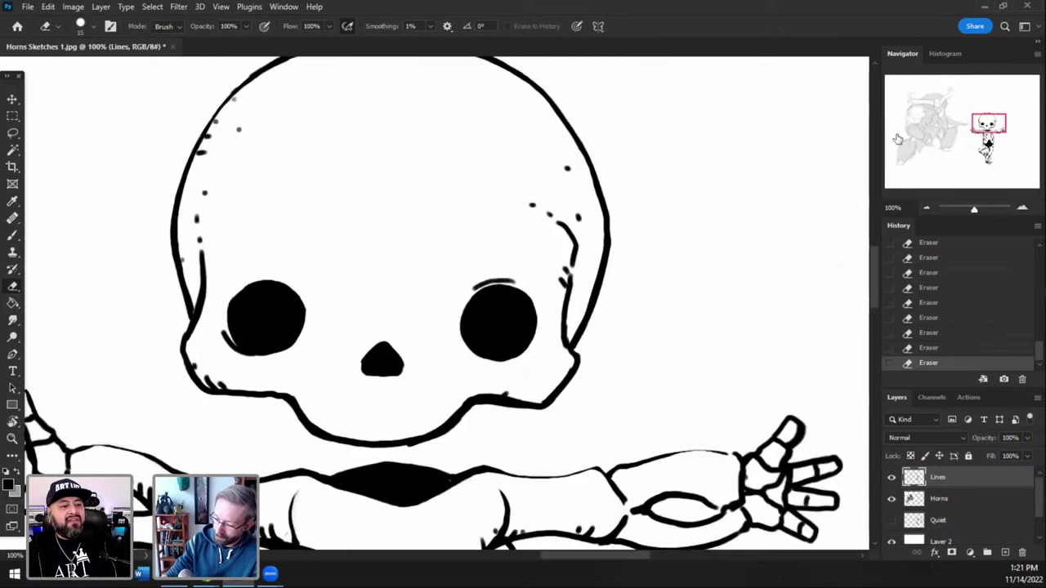
click(532, 206)
click(580, 219)
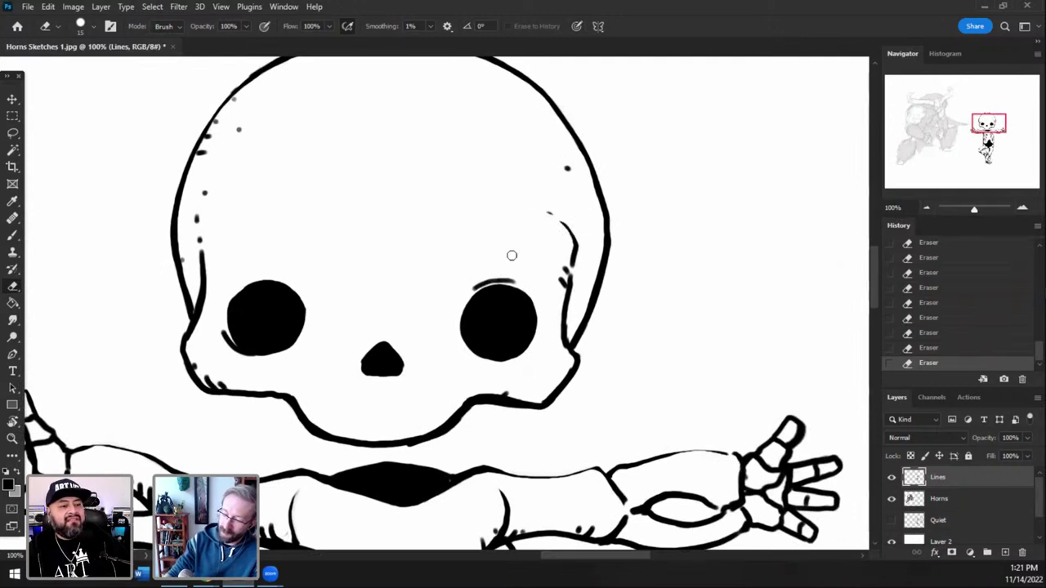
drag(469, 290, 520, 282)
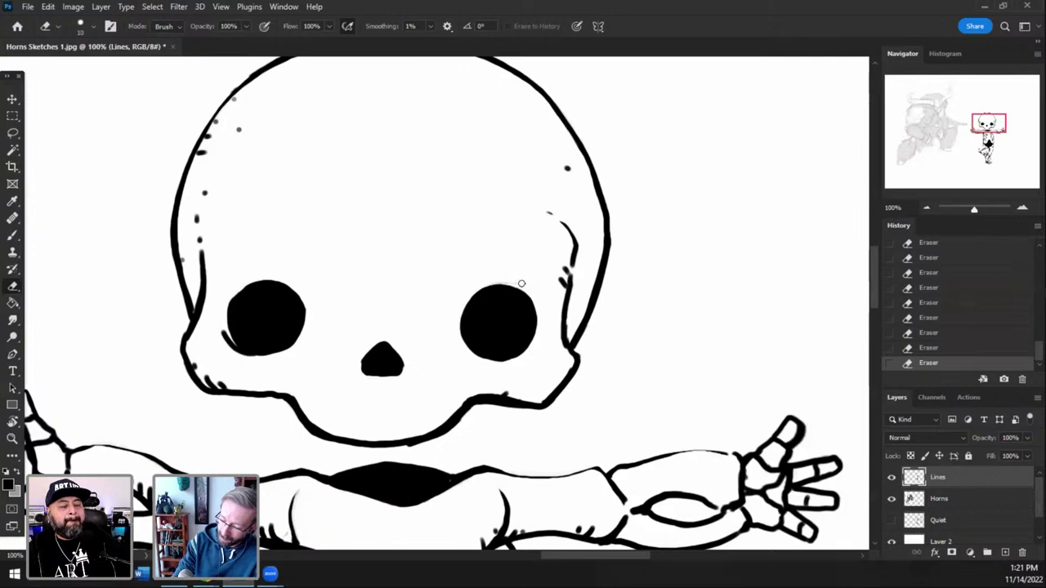
- Add short contour strokes around the rims of both eye sockets and sharpen the nose cavity's lower corner with the Brush
click(14, 236)
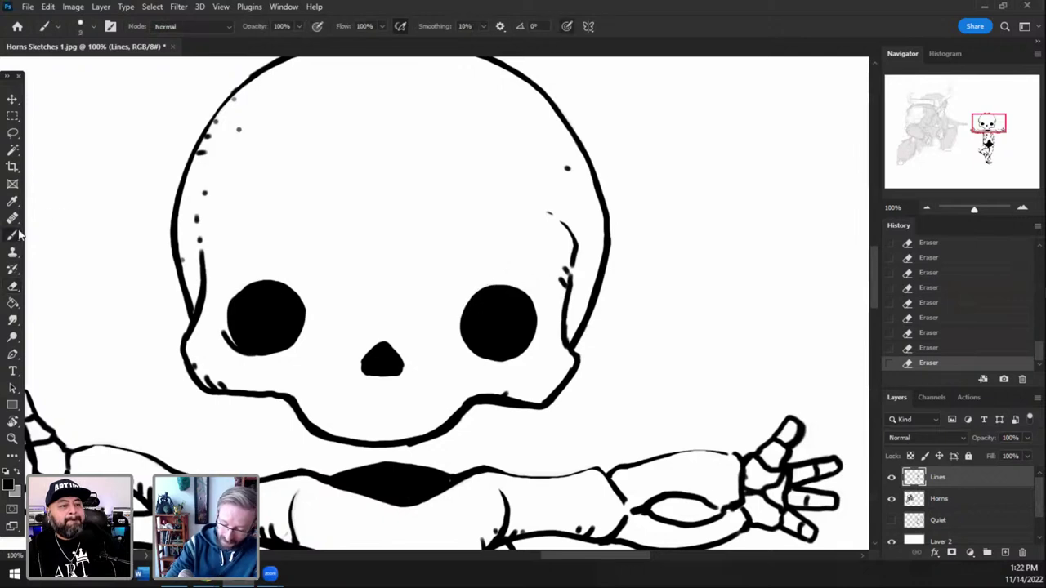
drag(222, 320, 263, 281)
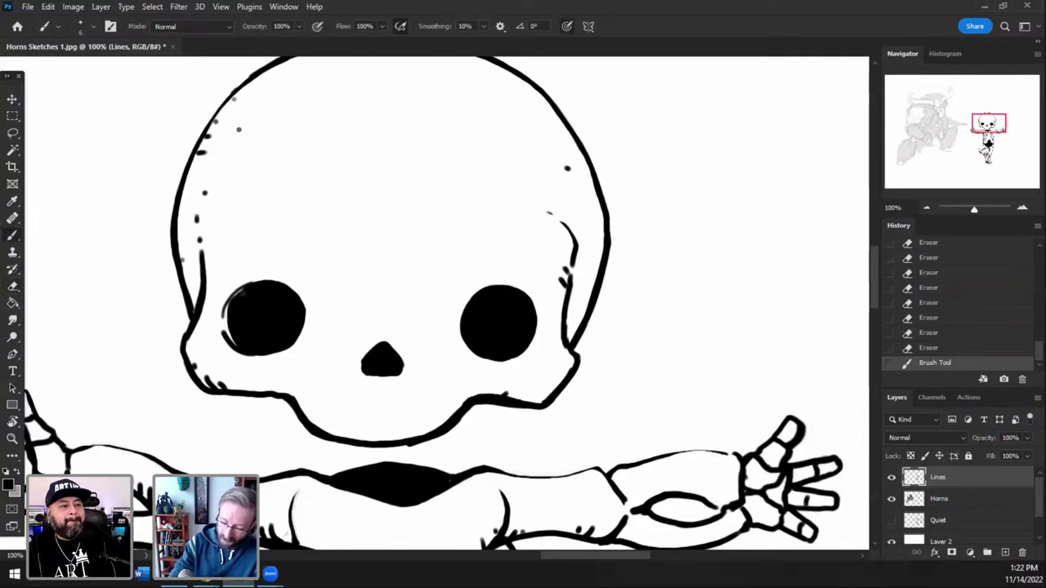
key(ctrl+z)
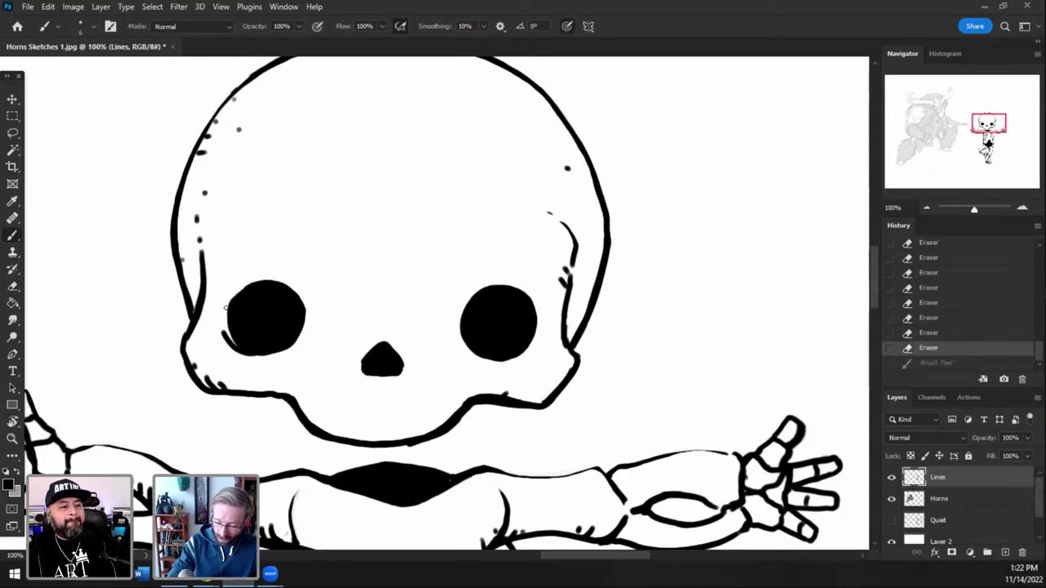
drag(224, 312, 251, 285)
click(250, 286)
click(299, 265)
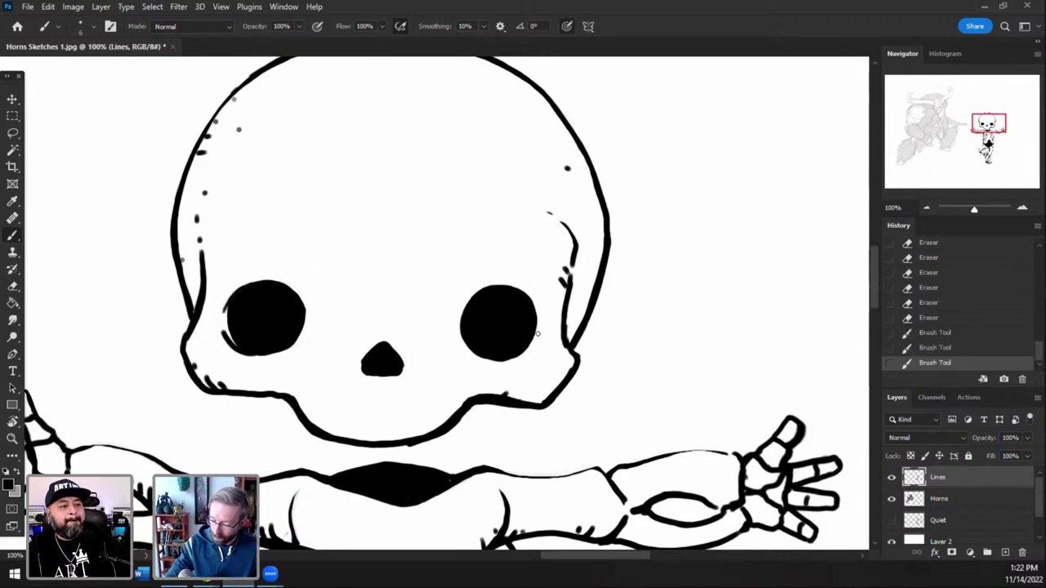
mouse_move(500, 360)
mouse_down()
mouse_move(529, 353)
mouse_move(522, 360)
mouse_up()
key(ctrl+z)
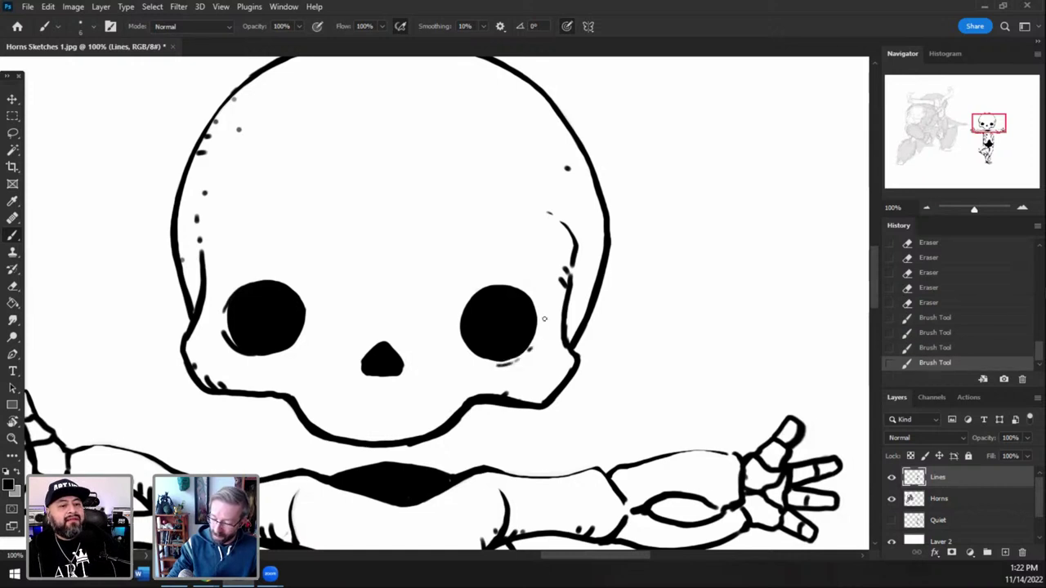
click(537, 318)
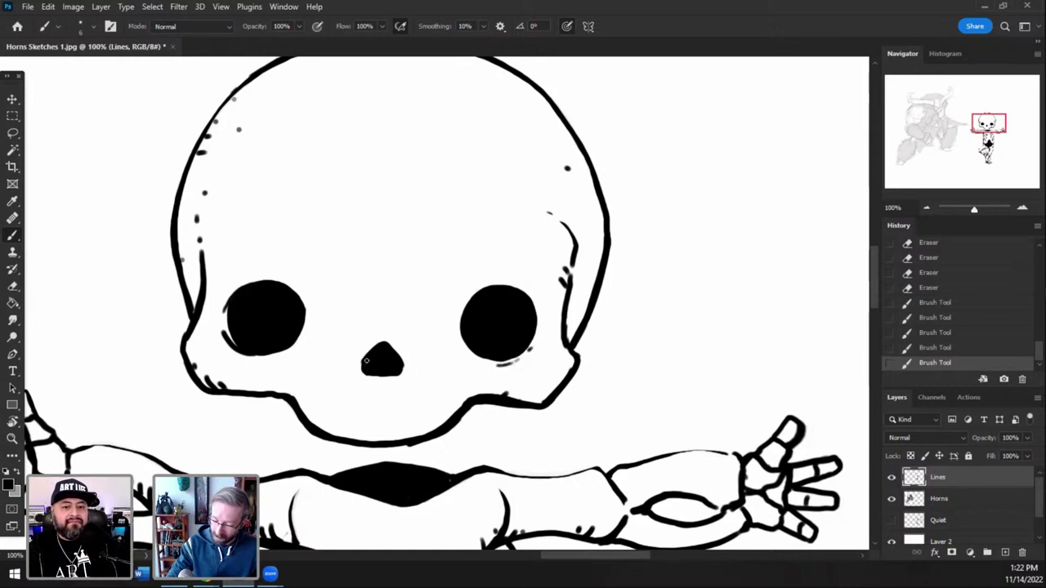
drag(365, 374, 368, 371)
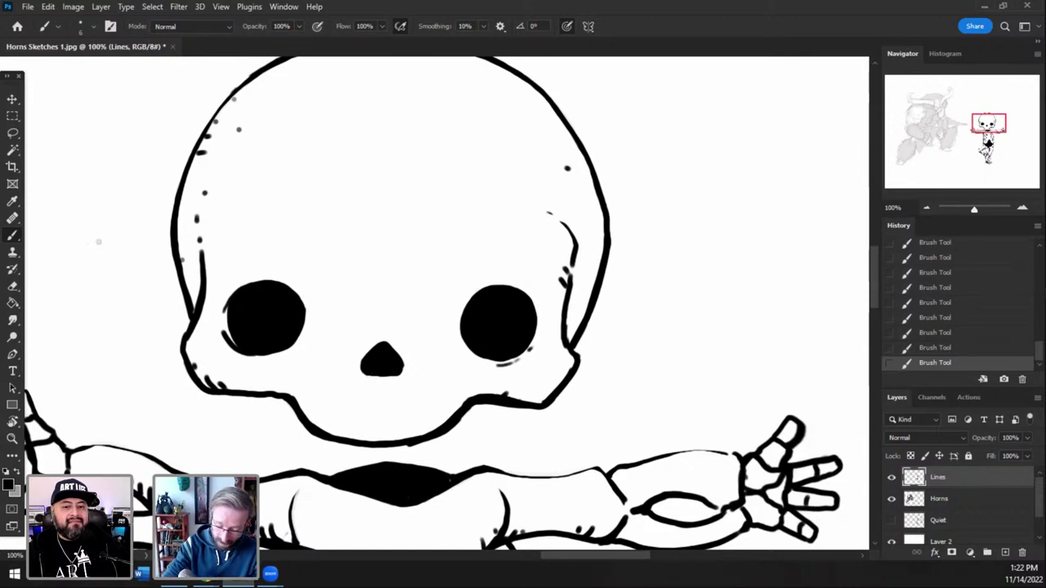
- Erase the dots above the skull's left-hand temple line and thin that line into a tapered point
key(e)
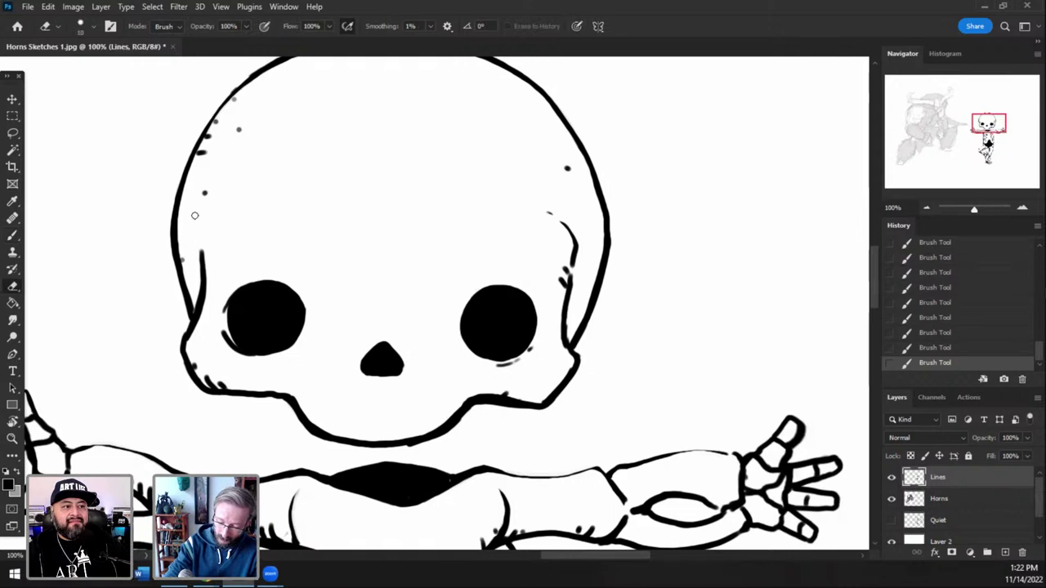
click(204, 193)
drag(205, 297, 209, 264)
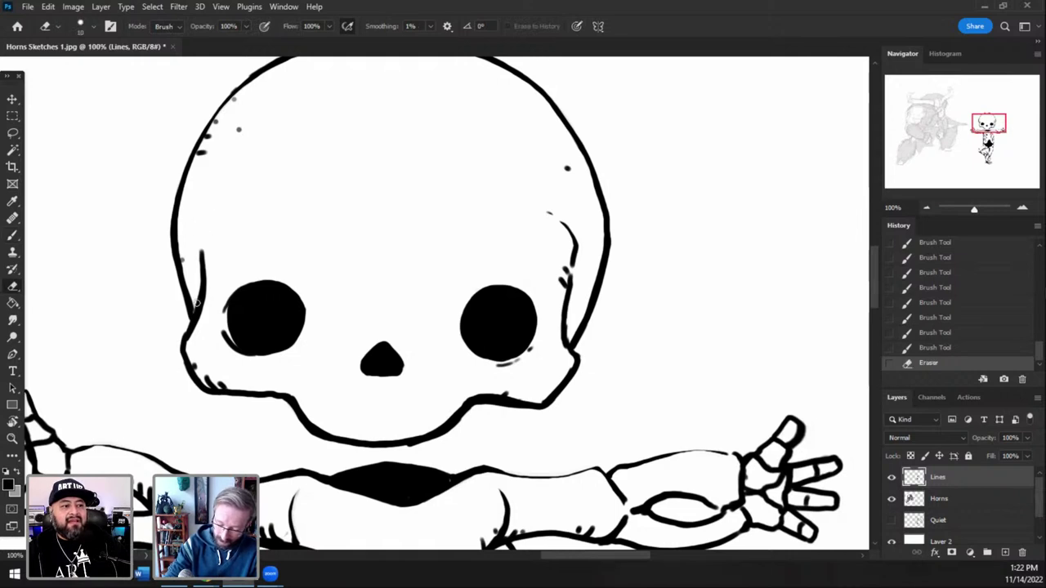
drag(195, 304, 201, 230)
- Add small texture ticks and dots to the right-hand temple, cheeks, top of the skull and right-hand collarbone with the Brush
key(b)
drag(581, 232, 575, 243)
drag(583, 218, 583, 223)
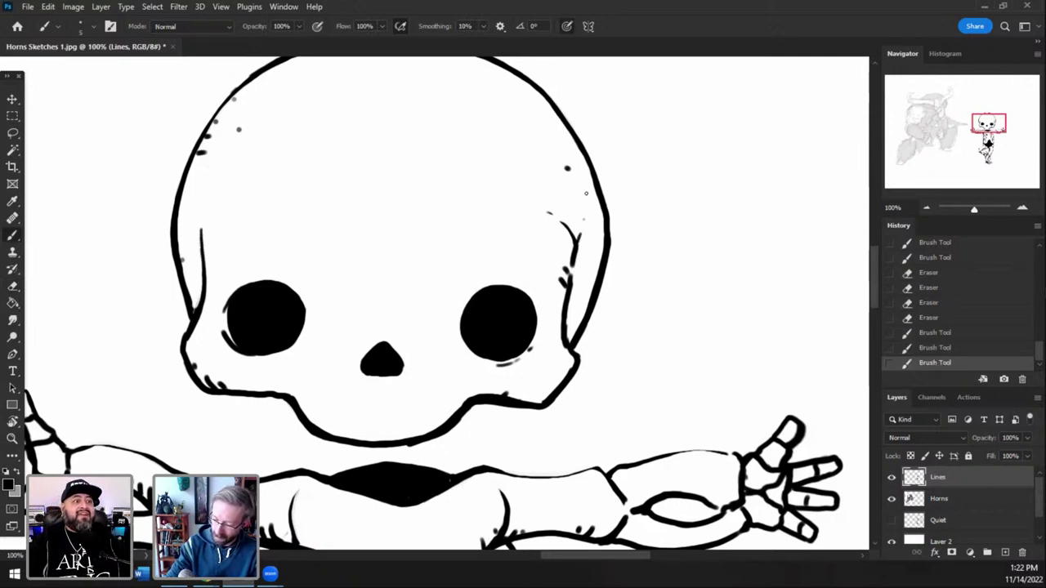
drag(241, 381, 239, 388)
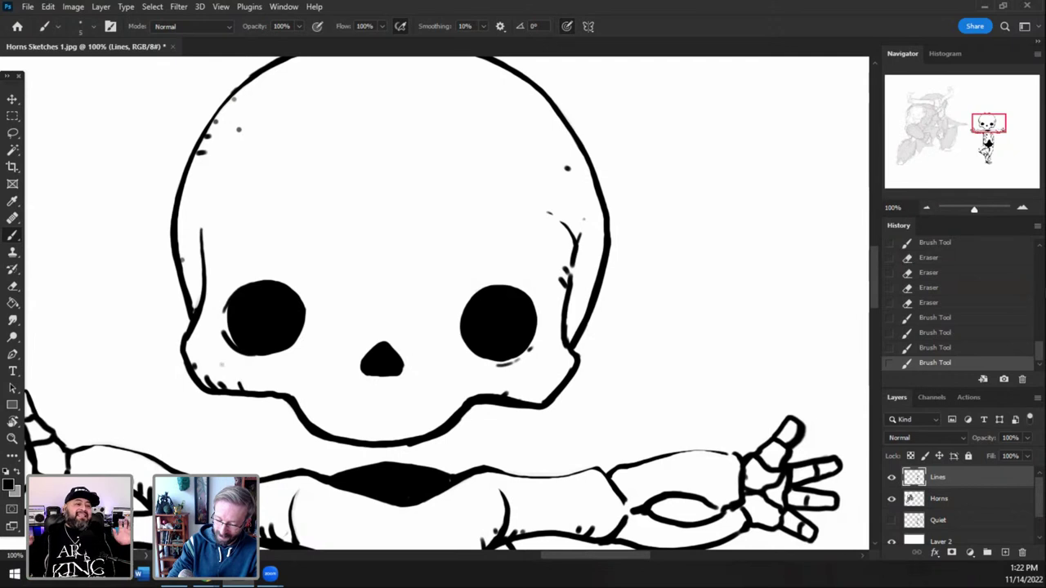
click(221, 365)
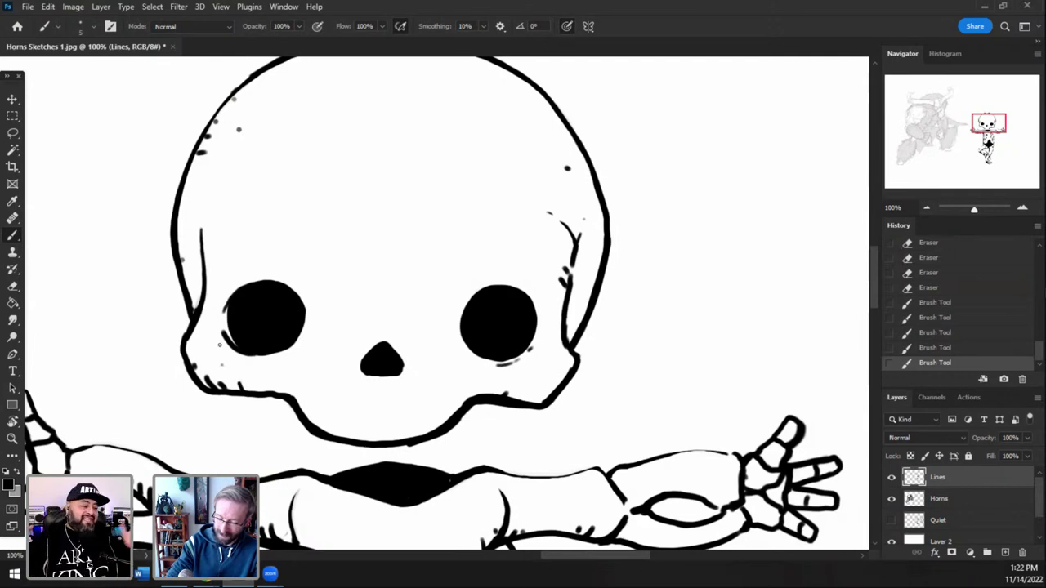
drag(501, 84, 504, 88)
click(513, 107)
click(460, 393)
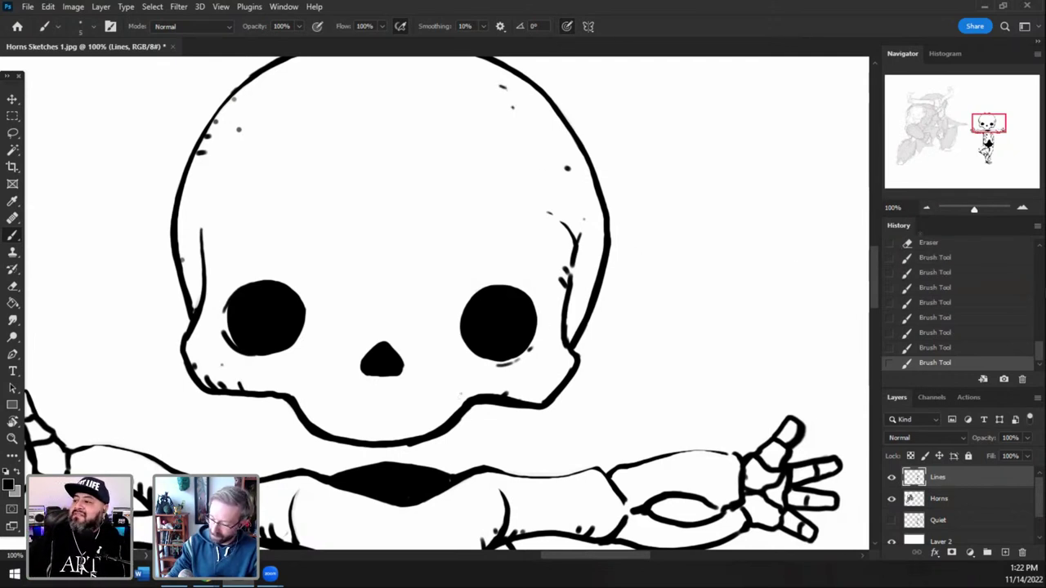
drag(982, 128, 982, 132)
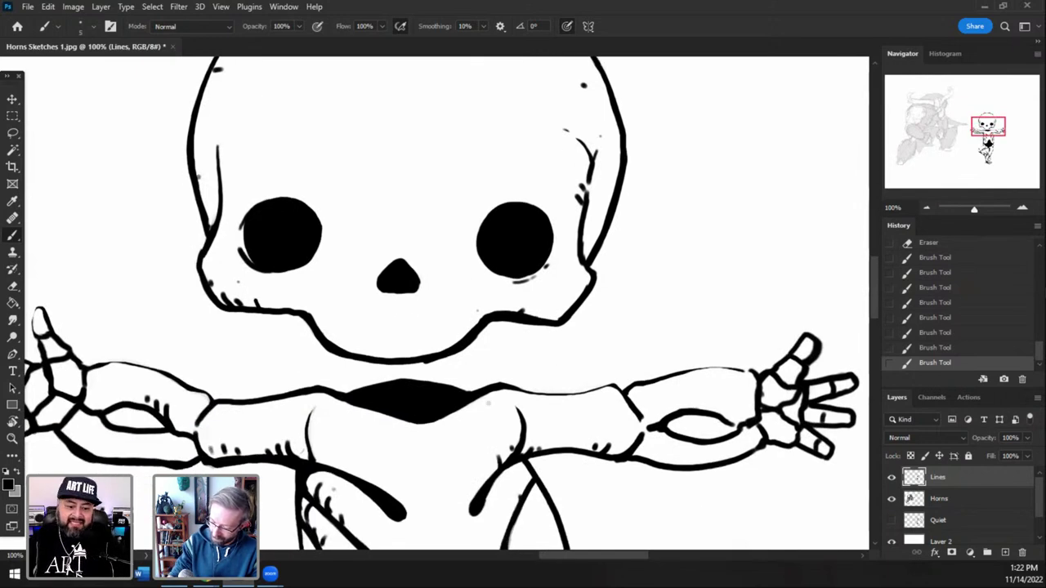
click(471, 403)
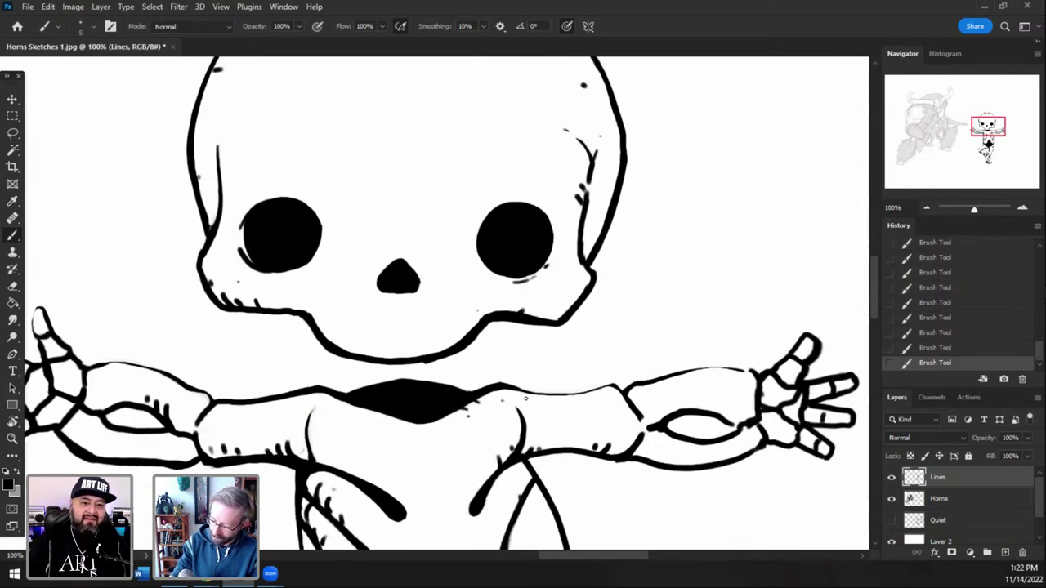
- Thin the top outline of the left-hand upper arm with the Eraser, and extend the neck shadow's left-hand edge with the Brush
drag(987, 127, 982, 127)
click(13, 287)
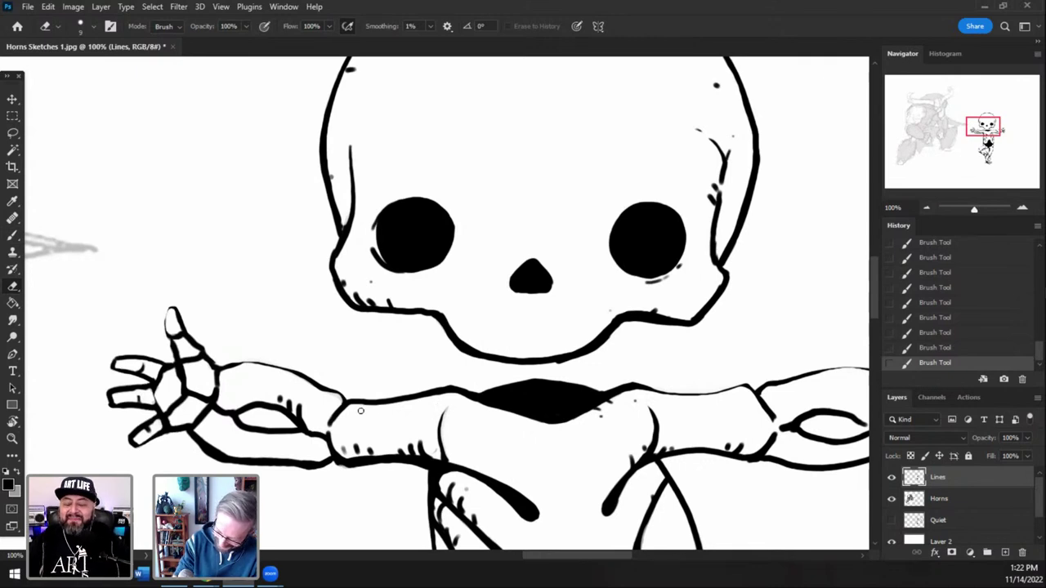
mouse_move(368, 409)
mouse_down()
mouse_move(441, 393)
mouse_move(535, 392)
mouse_up()
drag(982, 128, 983, 134)
key(b)
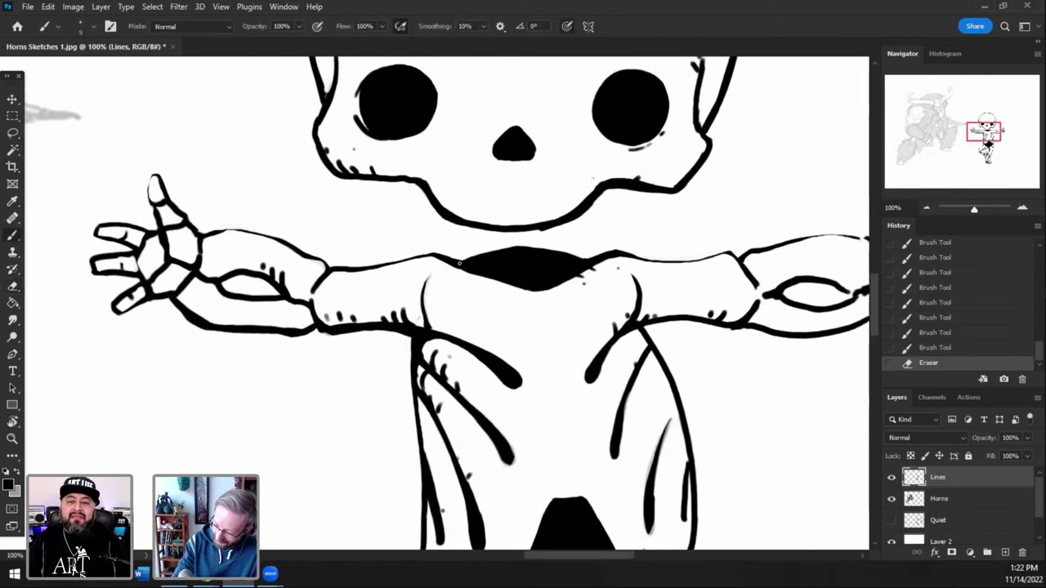
drag(854, 293, 868, 289)
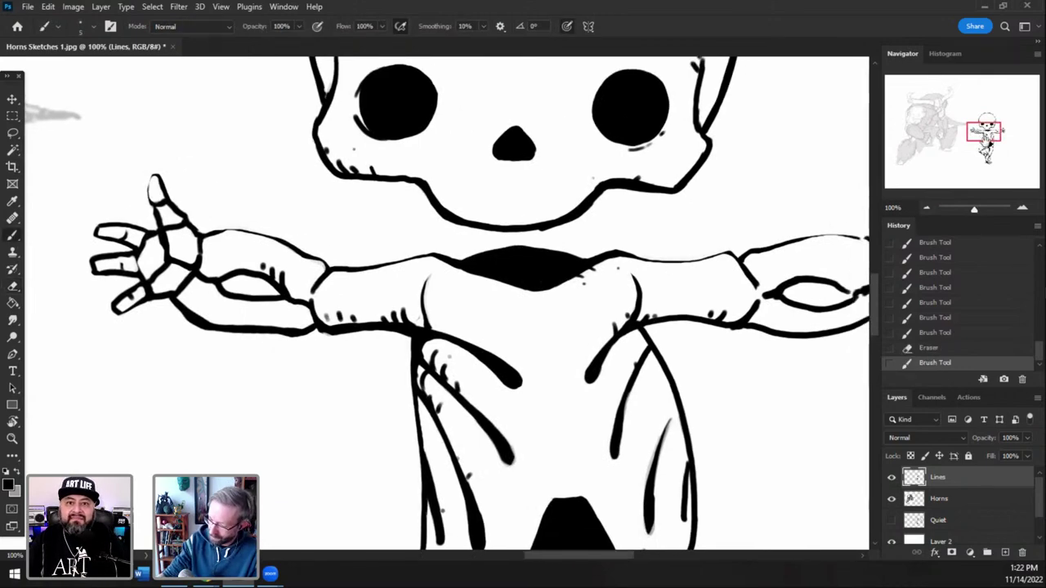
- Add short texture strokes and dots to the upper end of the right-hand lower rib and along the left-hand rib with the Brush
drag(743, 410, 627, 245)
drag(534, 308, 536, 295)
drag(535, 310, 556, 251)
click(558, 247)
drag(355, 309, 360, 333)
drag(362, 328, 359, 335)
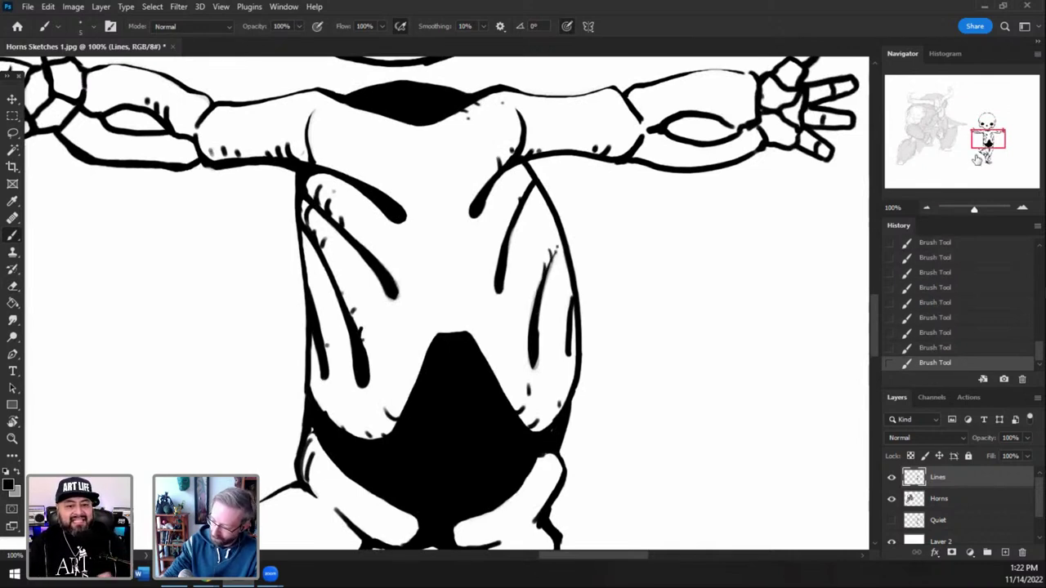
drag(976, 160, 999, 133)
click(926, 207)
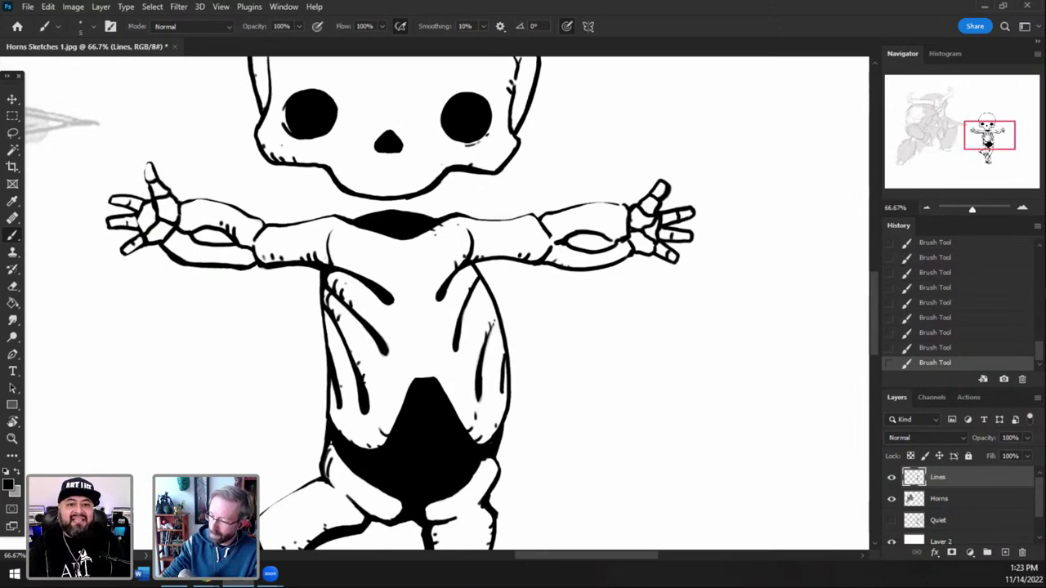
- Thin the outlines of the thumb and fingers on the right-hand hand with the Eraser
drag(1000, 138, 1003, 135)
click(1022, 210)
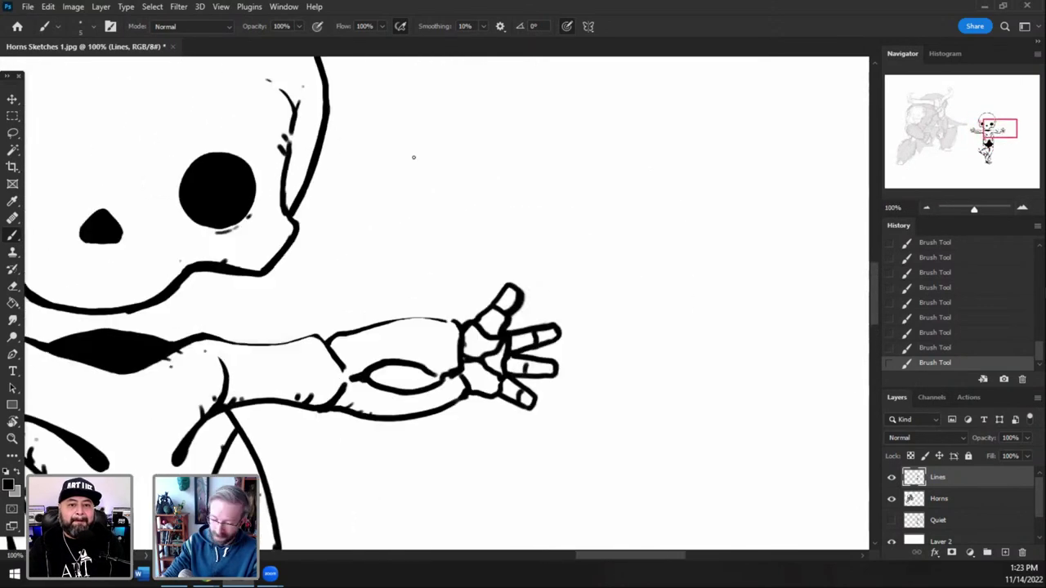
click(12, 286)
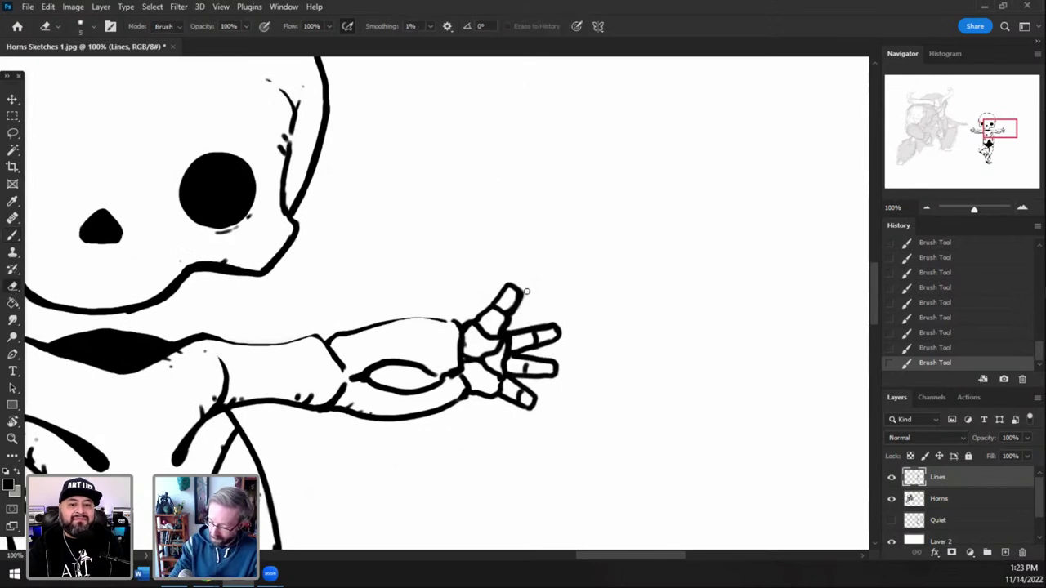
mouse_move(526, 293)
mouse_down()
mouse_move(514, 317)
mouse_move(520, 307)
mouse_move(507, 306)
mouse_move(546, 331)
mouse_move(552, 354)
mouse_move(521, 369)
mouse_up()
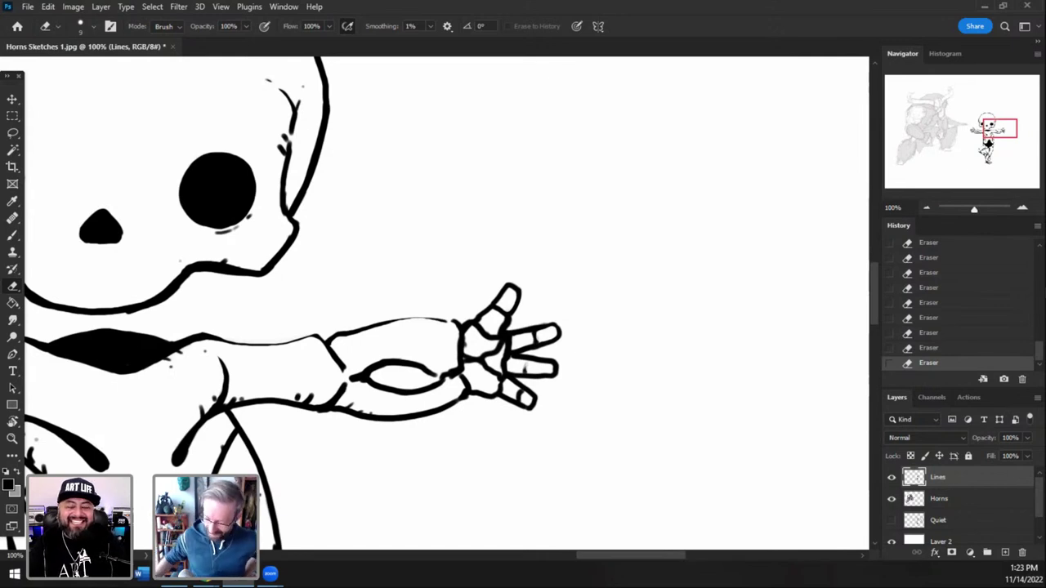
- Taper the upper end of the skull's left-hand temple line and thin the adjacent skull outline with the Eraser
drag(993, 130, 989, 126)
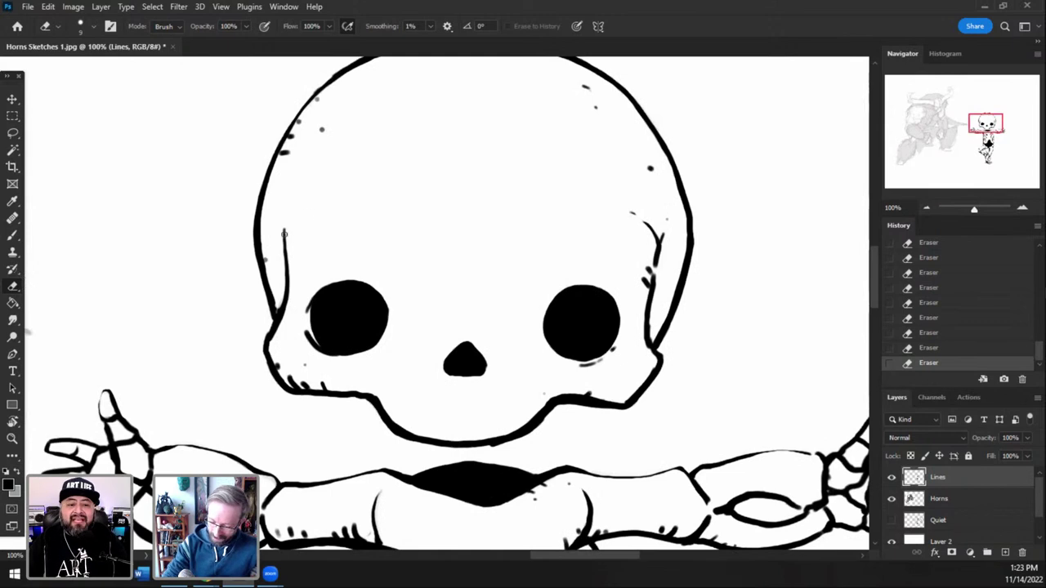
drag(287, 232, 295, 271)
drag(272, 182, 263, 225)
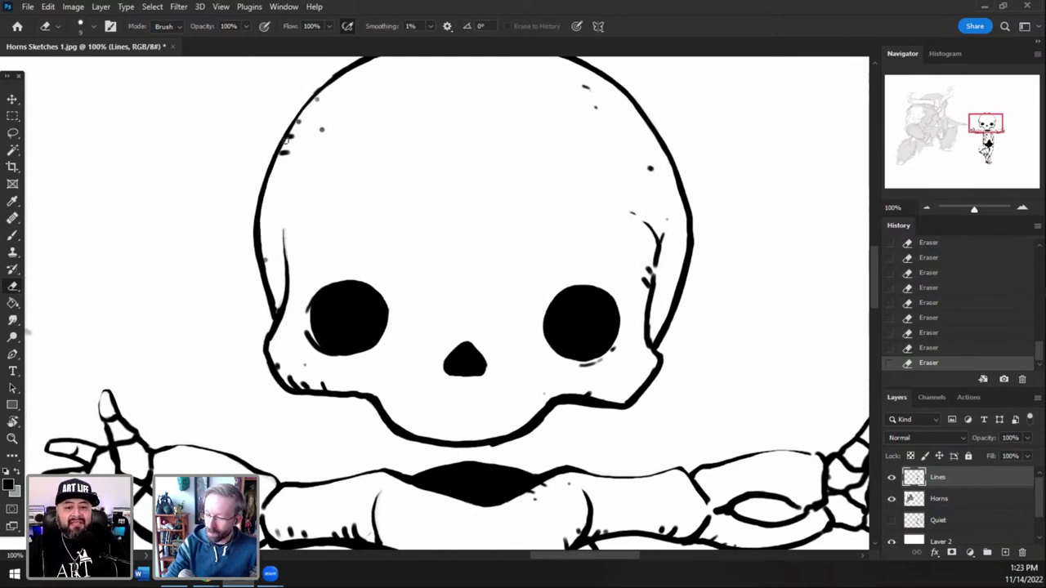
- Rotate the canvas view to about -35° and thin the skull's upper left-hand outline up to the crown with the Eraser
drag(342, 104, 309, 233)
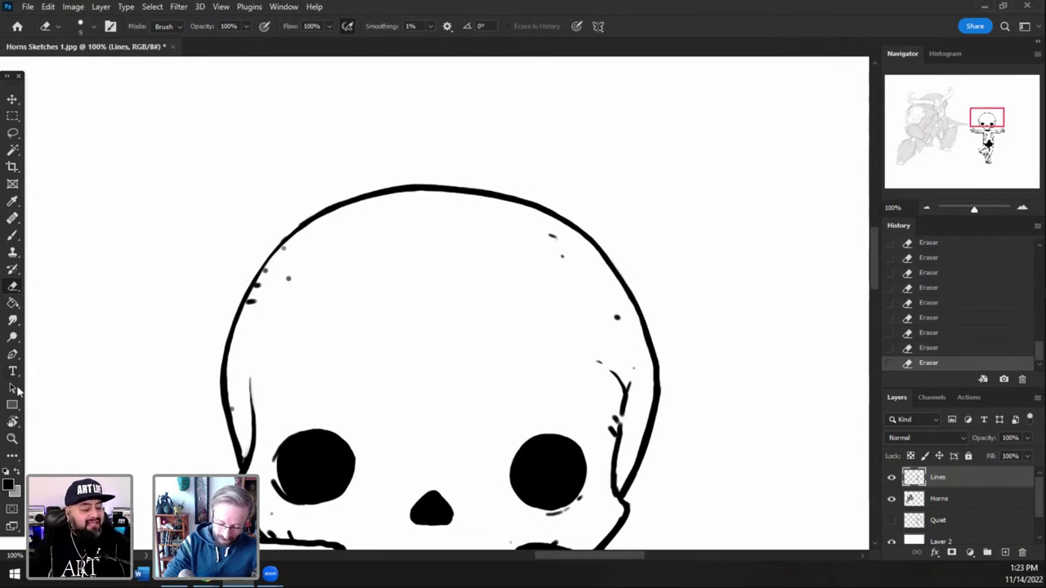
click(12, 420)
drag(239, 388, 355, 443)
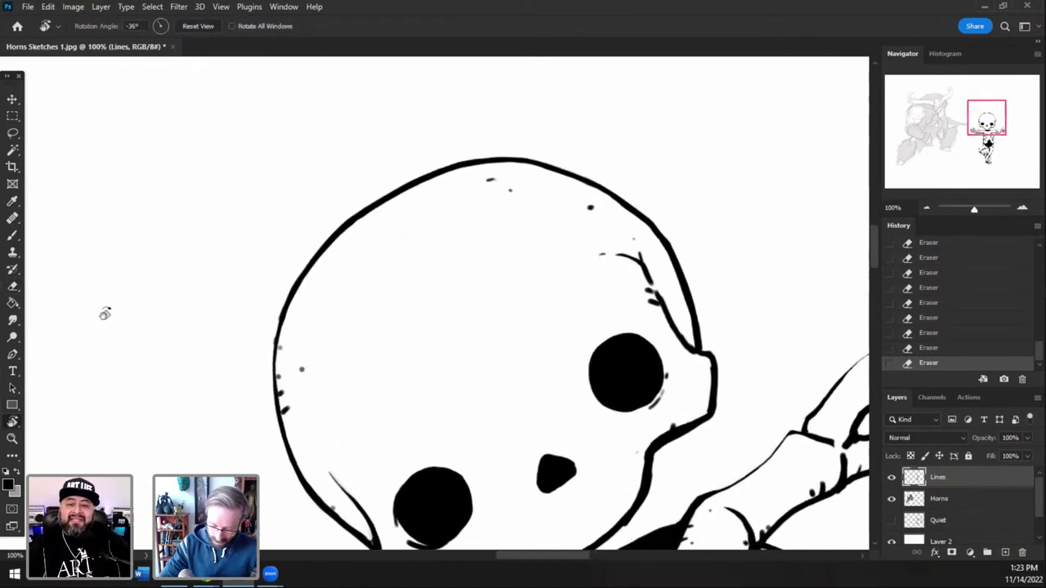
click(14, 286)
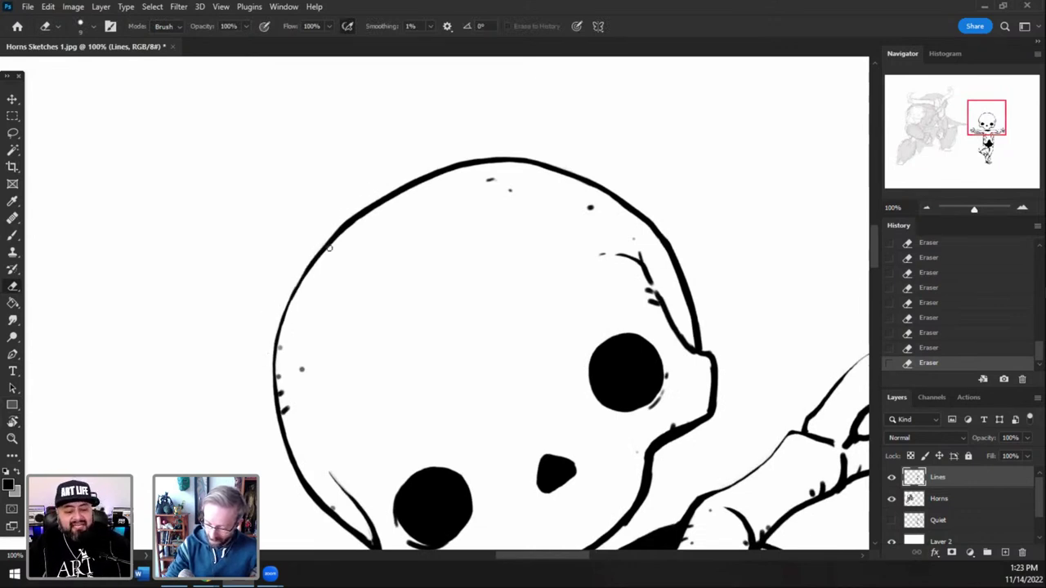
drag(292, 296, 351, 228)
drag(315, 266, 416, 192)
drag(353, 226, 434, 176)
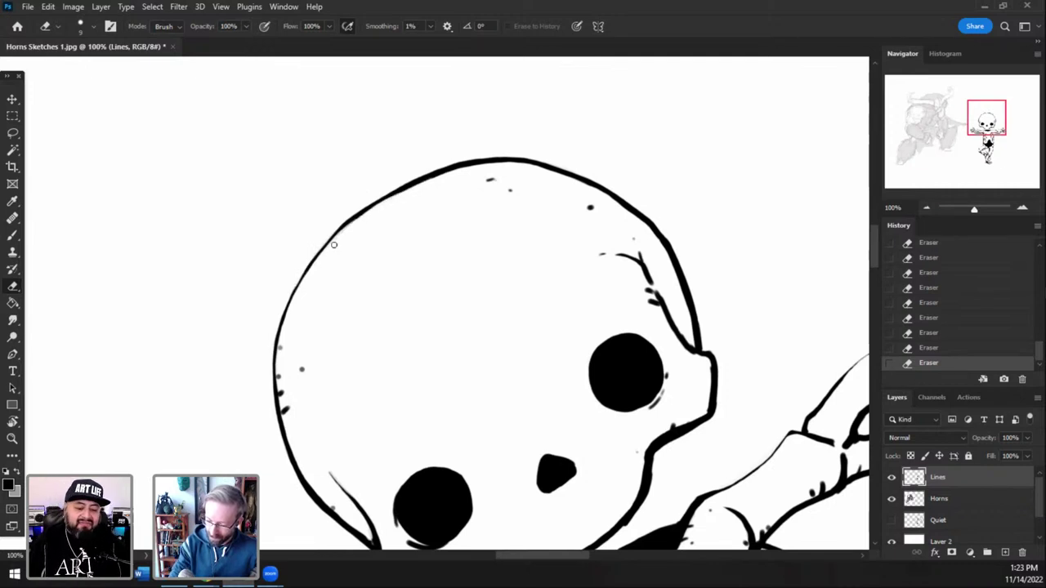
mouse_move(334, 244)
mouse_down()
mouse_move(444, 173)
mouse_move(362, 219)
mouse_move(497, 161)
mouse_up()
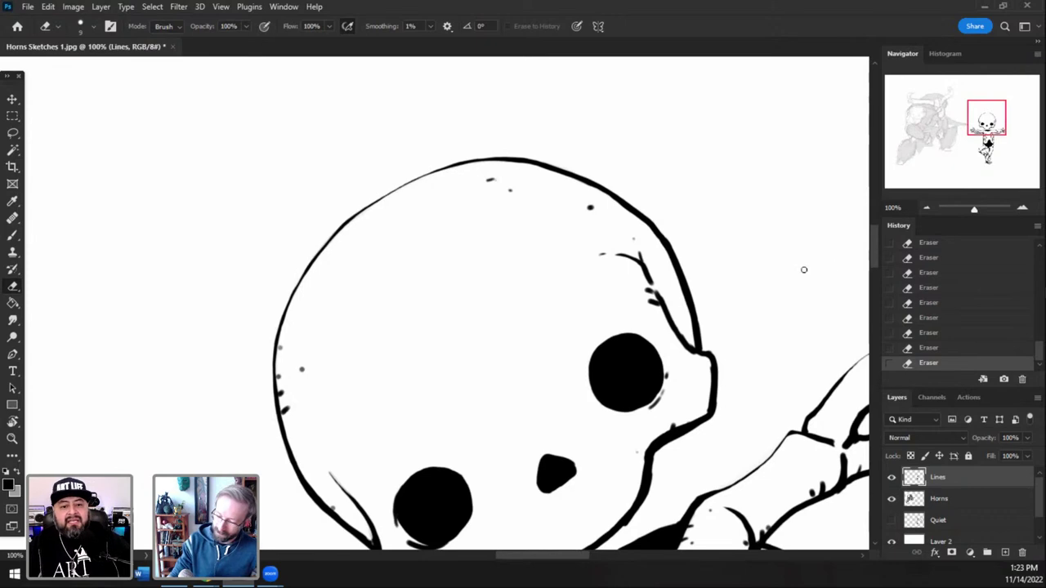
- Reset the canvas rotation to 0° and show the Quiet sketch layer
double_click(17, 423)
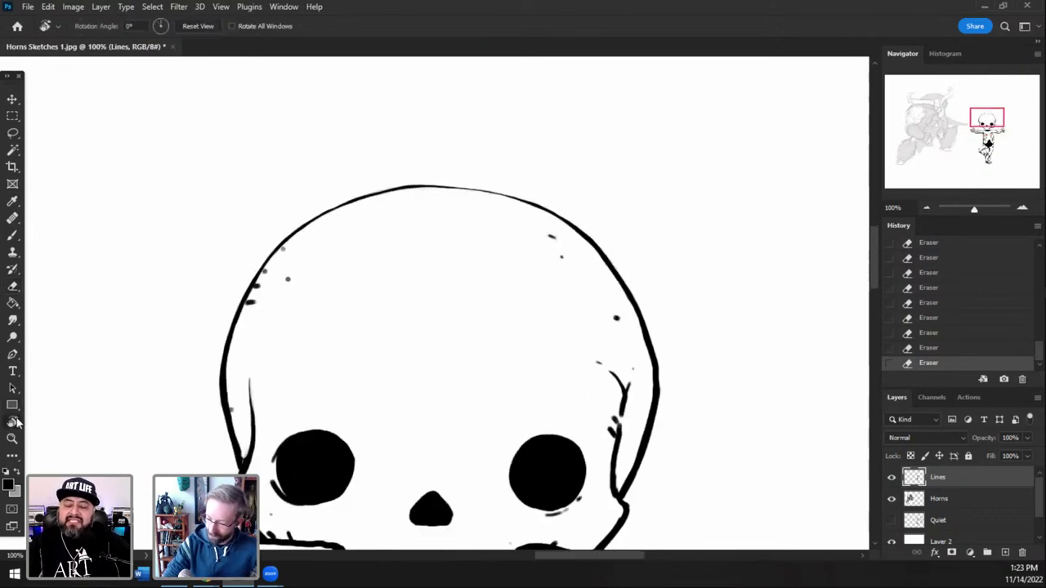
click(926, 208)
click(927, 209)
drag(980, 122, 976, 145)
click(927, 208)
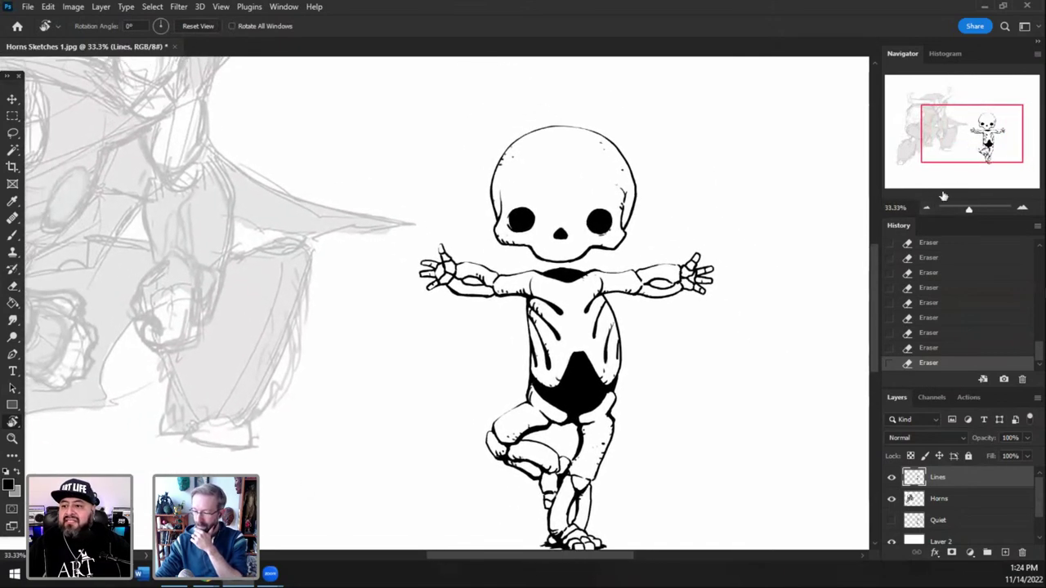
click(926, 208)
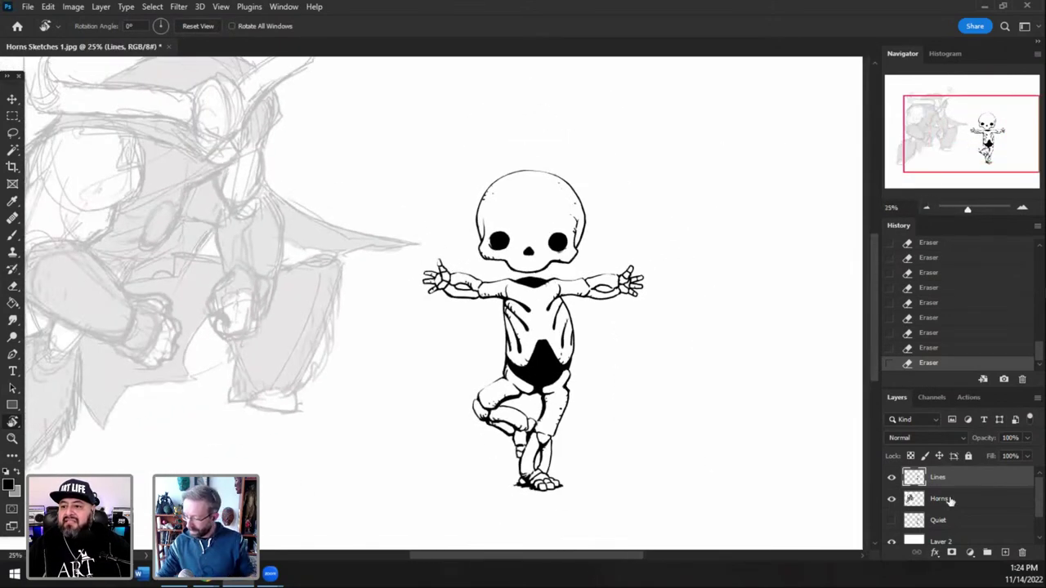
click(892, 521)
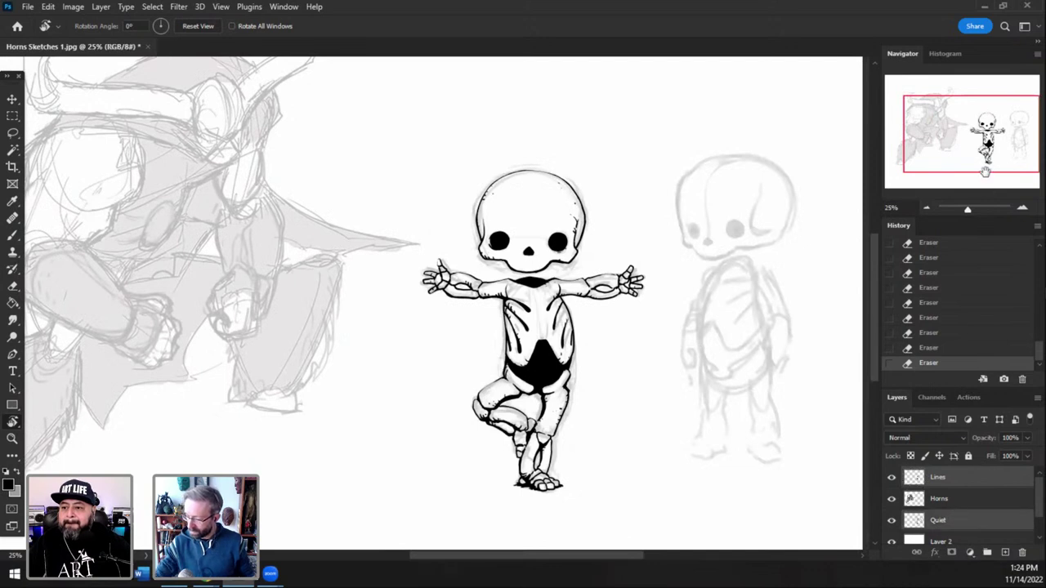
- Move the Lines and Quiet artwork upward together and scale both to 78.03% with Free Transform
drag(967, 138, 967, 132)
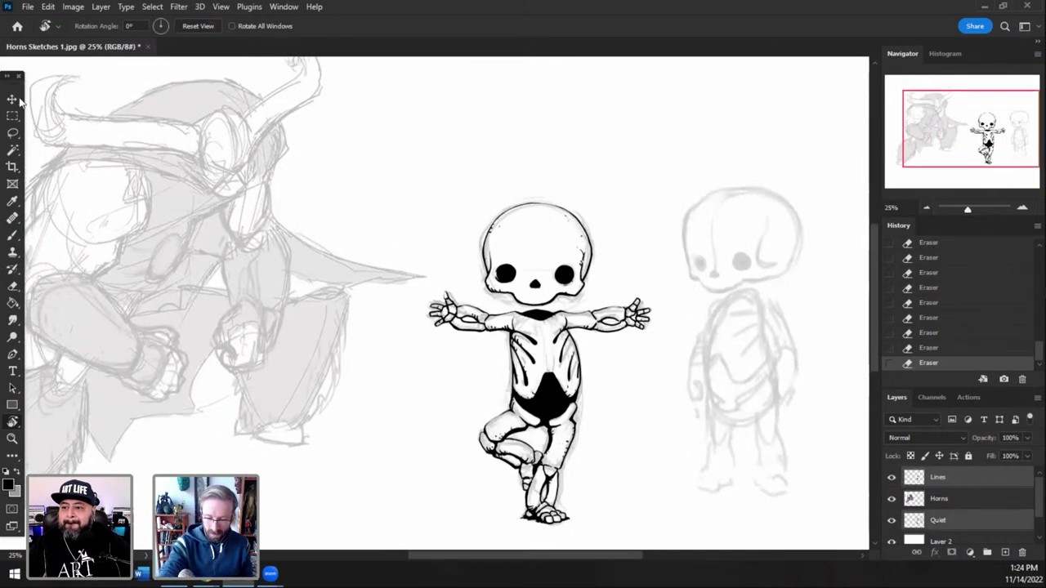
key(v)
mouse_move(572, 372)
mouse_down()
mouse_move(564, 323)
mouse_move(575, 325)
mouse_up()
click(48, 6)
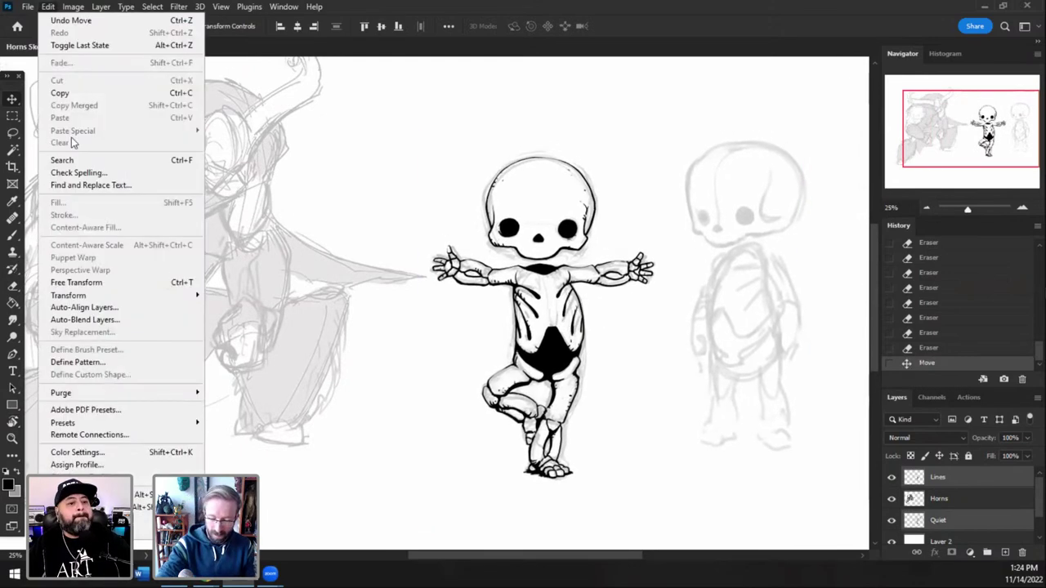
click(82, 283)
drag(812, 145, 739, 234)
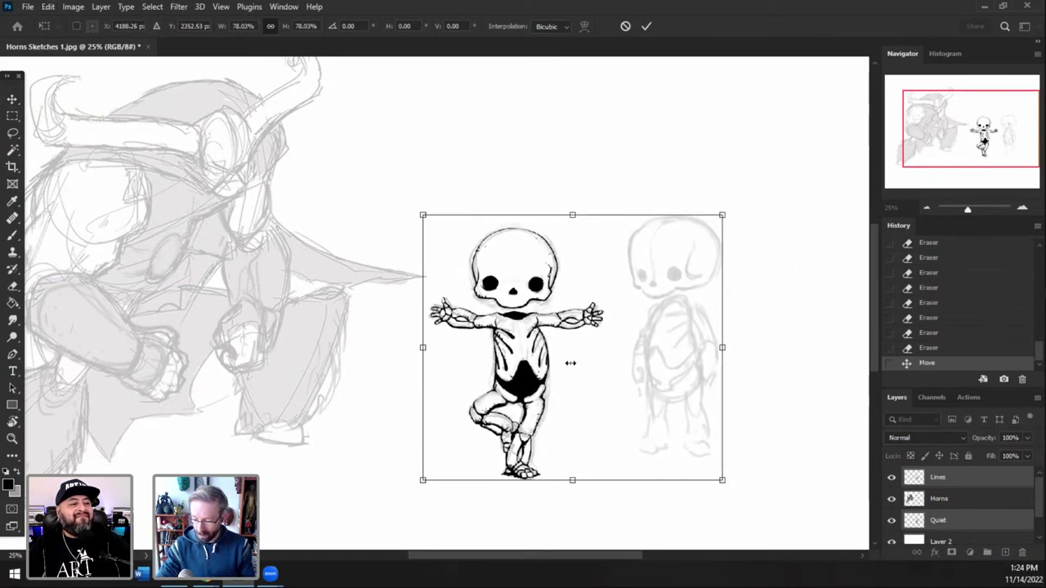
key(Return)
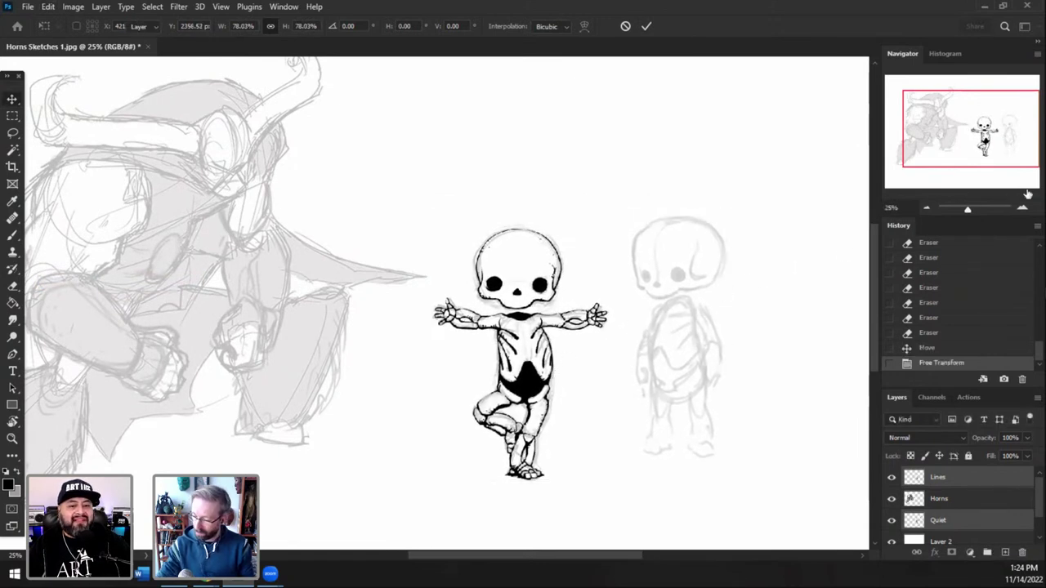
- Make only the Lines layer active and draw a rectangular marquee around the inked skeleton from the nose down
click(1022, 208)
drag(970, 128, 985, 136)
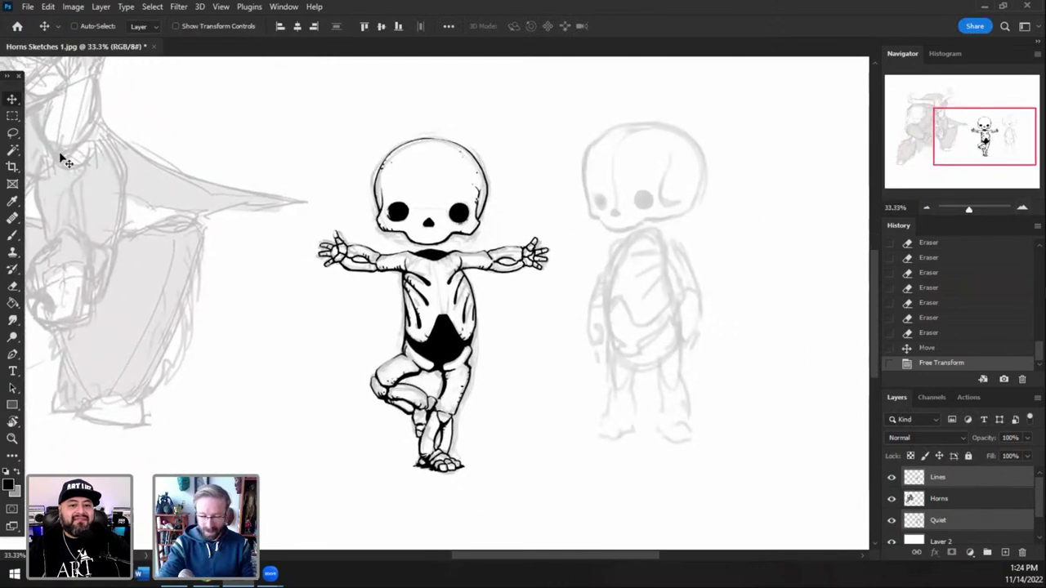
click(153, 7)
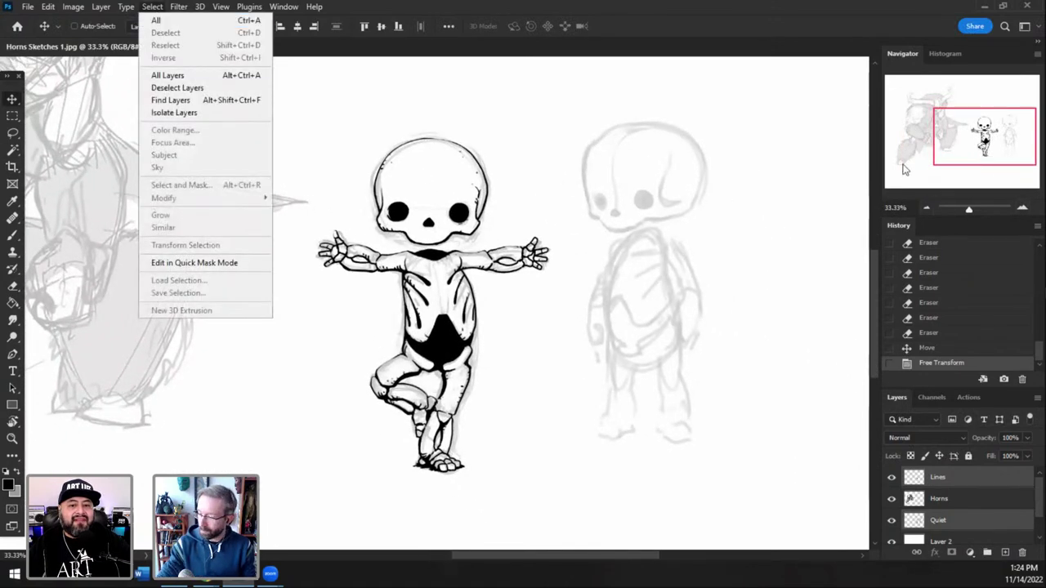
click(1022, 207)
drag(983, 139, 1005, 137)
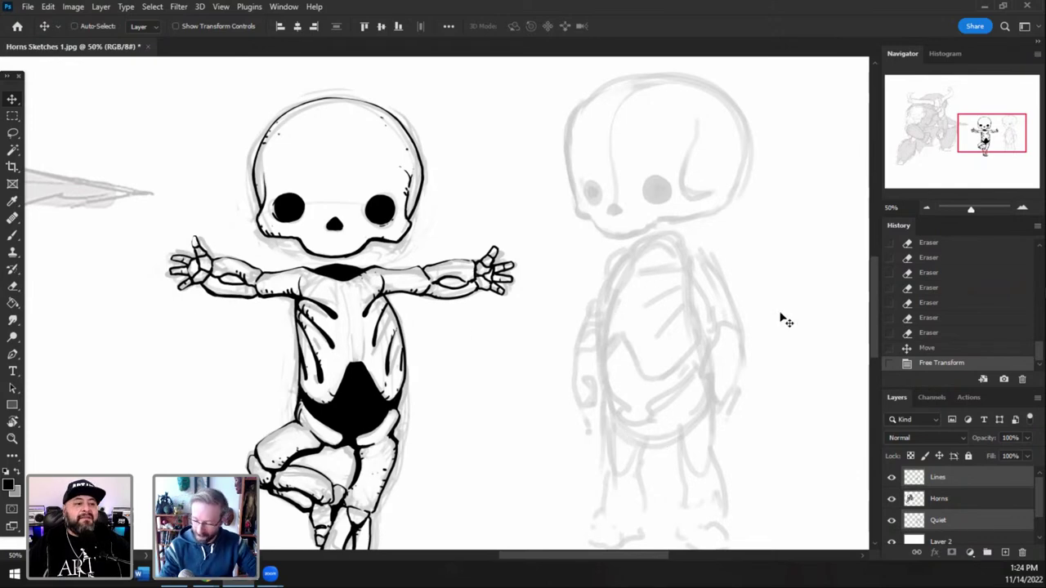
click(988, 144)
drag(973, 154, 971, 147)
click(960, 480)
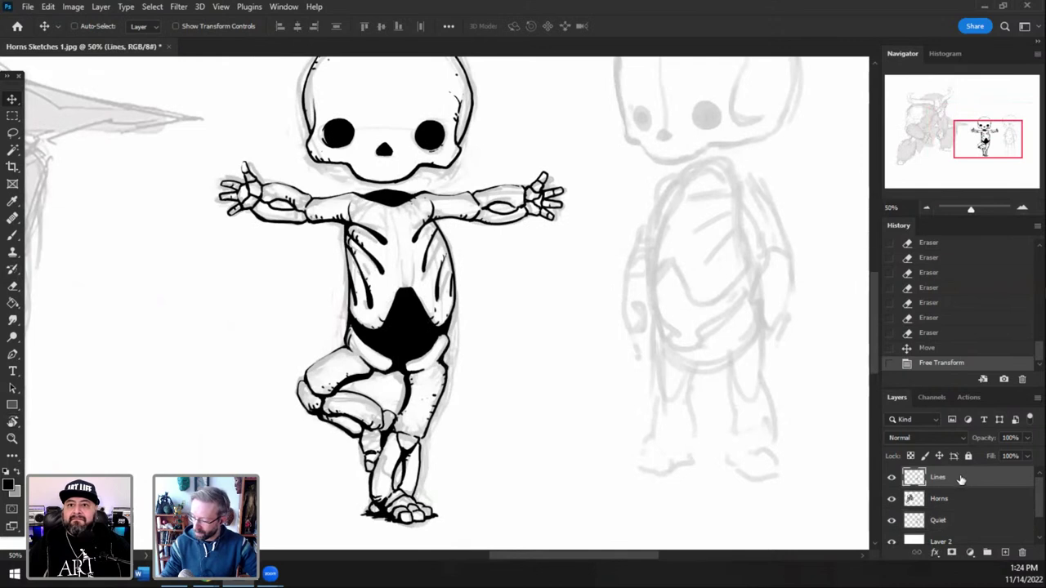
click(12, 115)
drag(177, 149, 609, 546)
- Open the Liquify filter on the selection and push the standing leg outward with a size 500 brush
click(178, 6)
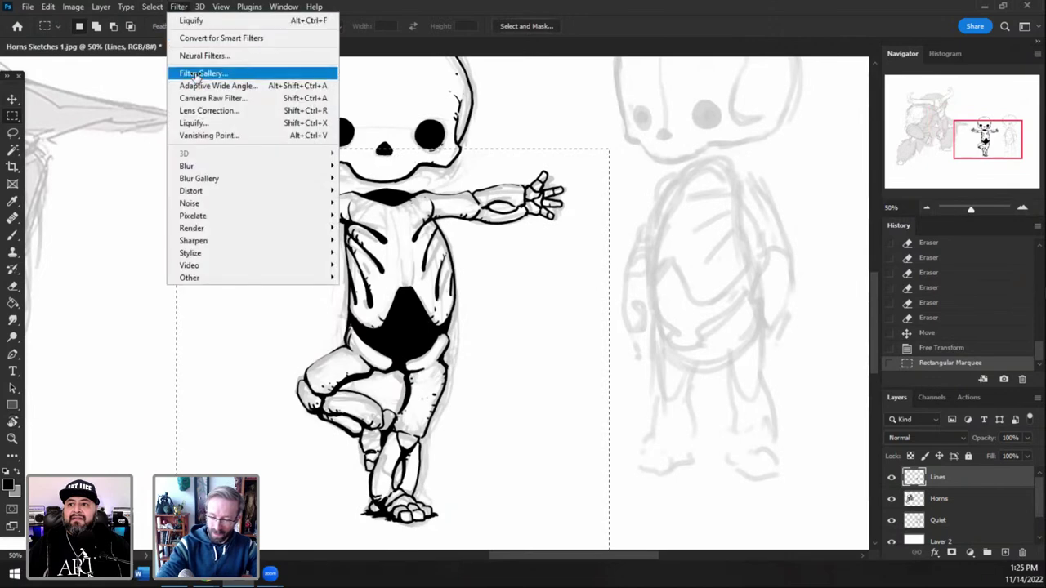
click(197, 123)
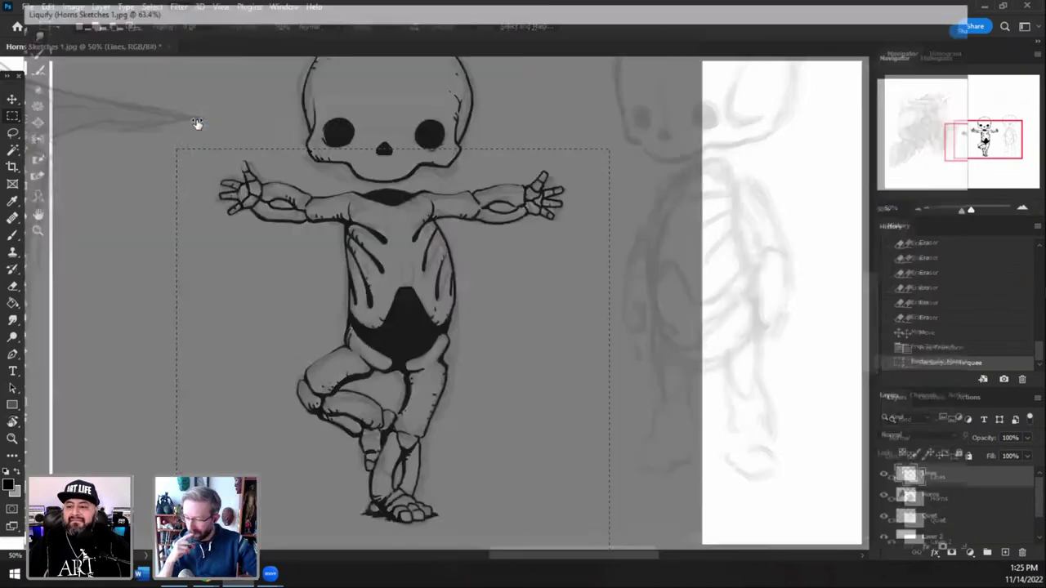
key(bracketright)
key(bracketright)
key(bracketright)
key(bracketright)
key(bracketright)
key(bracketright)
key(bracketright)
key(bracketright)
key(bracketright)
key(bracketright)
key(bracketright)
key(bracketright)
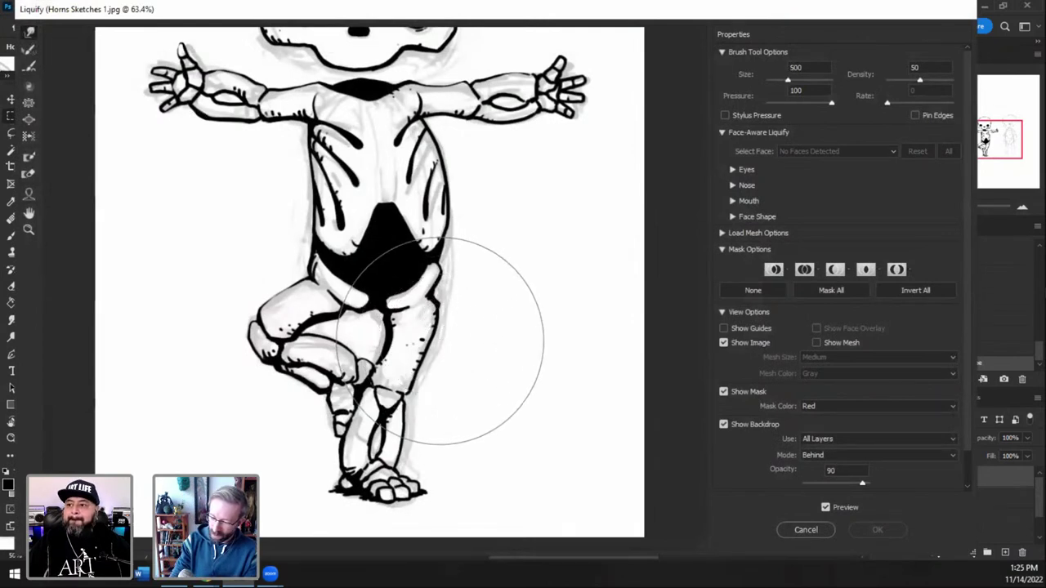
mouse_move(445, 344)
mouse_down()
mouse_move(420, 394)
mouse_move(423, 476)
mouse_up()
- Reduce the Liquify brush size to 175 and reshape the right-hand hip where it meets the thigh
key(bracketleft)
key(bracketleft)
key(bracketleft)
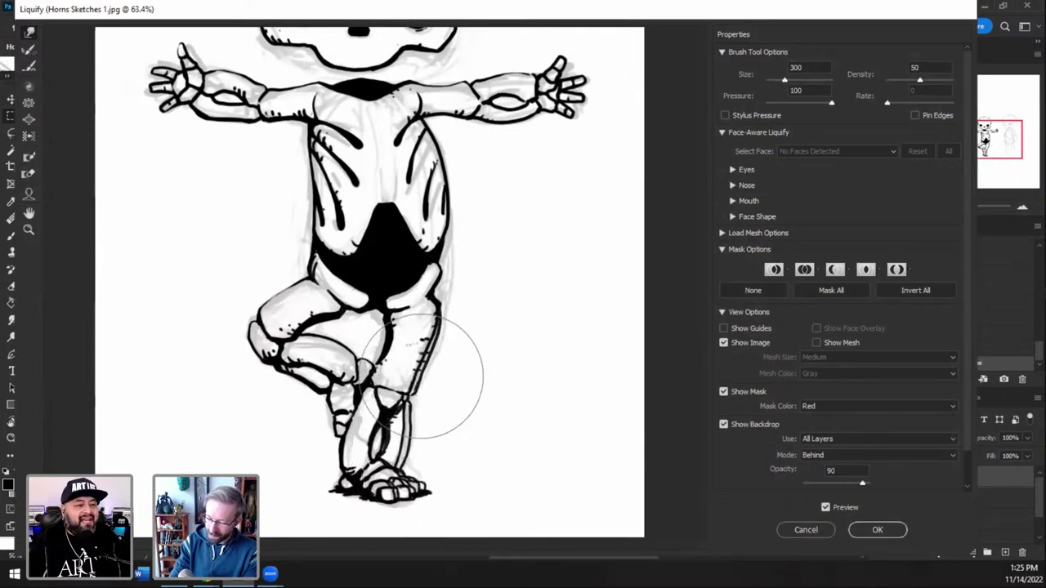
key(bracketleft)
key(bracketleft)
key(bracketleft)
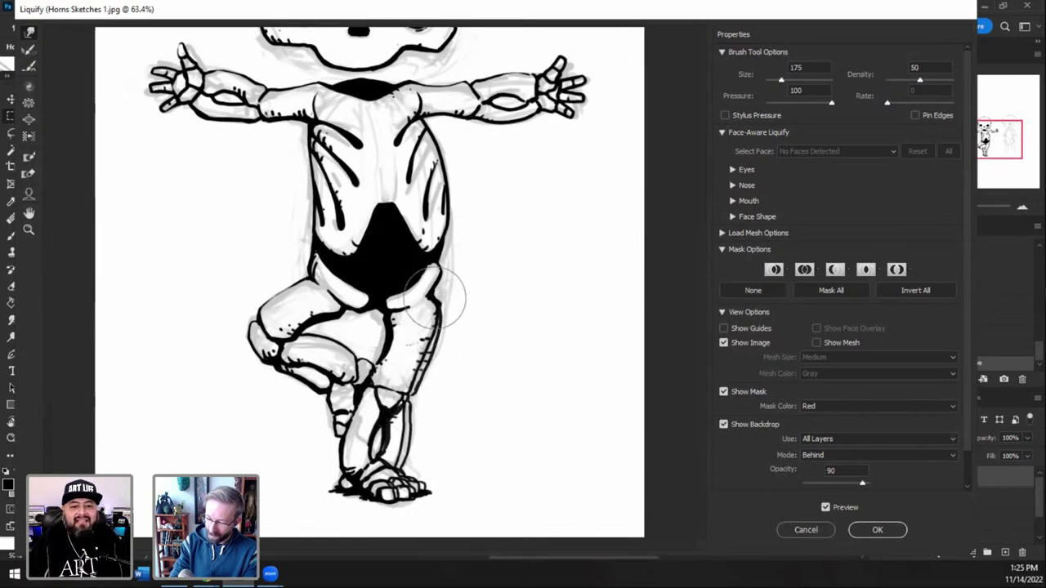
drag(442, 296, 437, 296)
- Enlarge the Liquify brush to 600, nudge the standing foot and shin outward, and refine the lower leg with a smaller brush
key(bracketright)
key(bracketright)
key(bracketright)
key(bracketright)
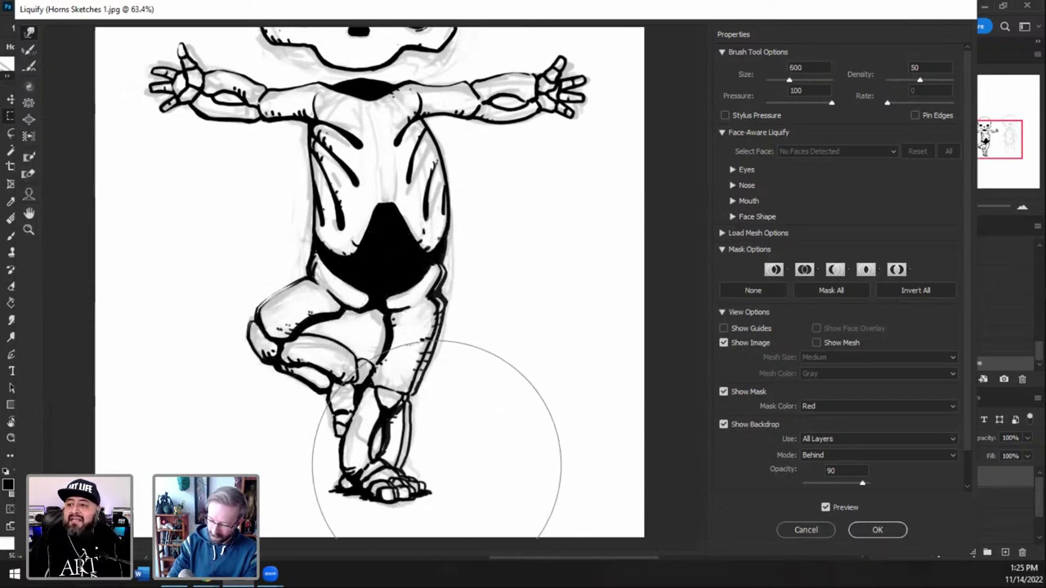
drag(437, 464, 443, 464)
key(bracketleft)
key(bracketleft)
key(bracketleft)
key(bracketleft)
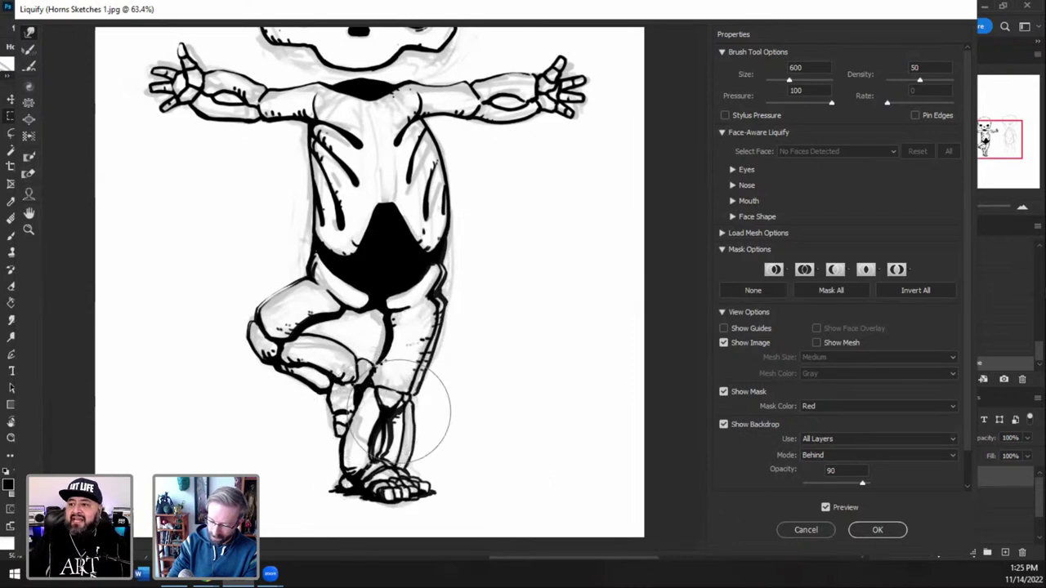
key(bracketright)
key(bracketright)
key(bracketright)
key(bracketright)
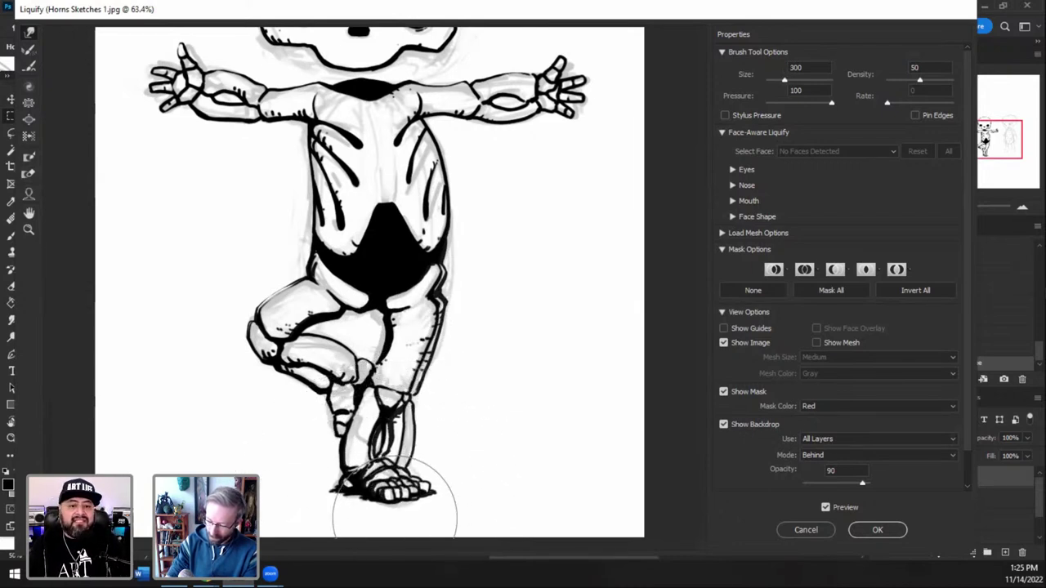
- Resize the Liquify brush and nudge the left-hand hand and its fingers slightly outward
key(bracketleft)
key(bracketleft)
key(bracketleft)
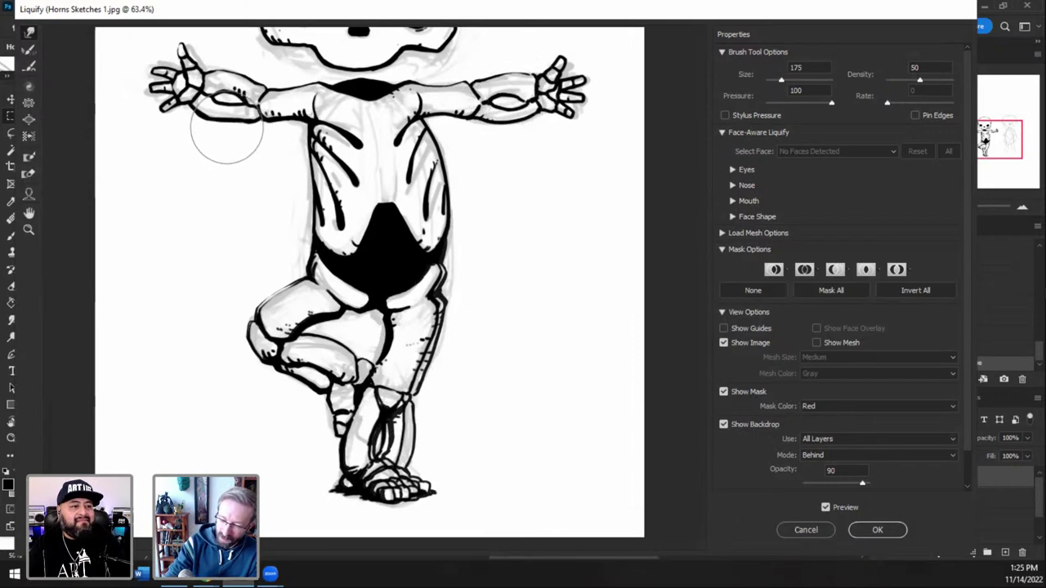
key(bracketright)
key(bracketright)
key(bracketright)
key(bracketright)
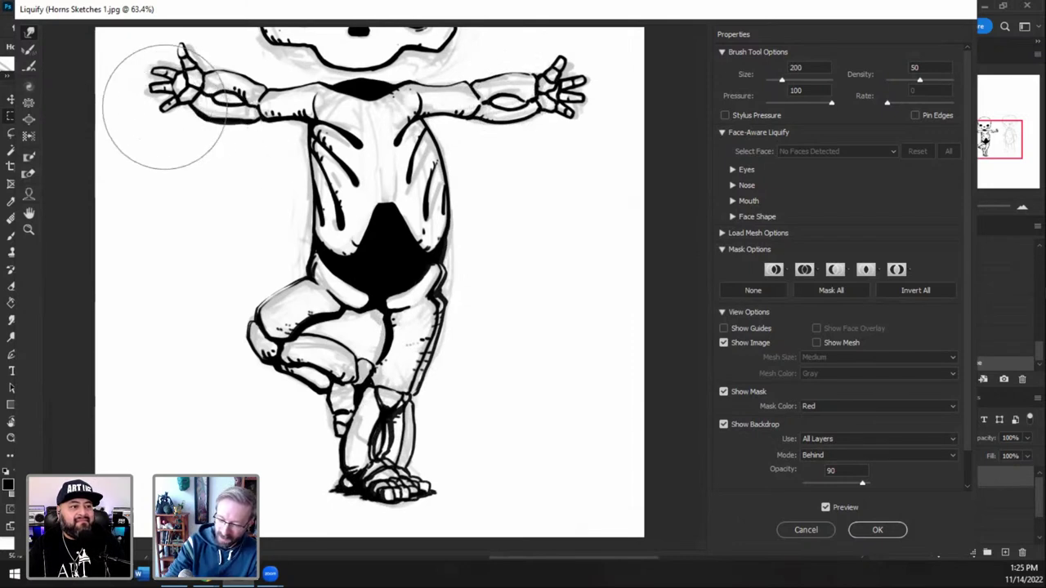
drag(163, 110, 156, 114)
key(bracketleft)
key(bracketleft)
key(bracketleft)
key(bracketleft)
key(bracketleft)
key(bracketleft)
key(bracketleft)
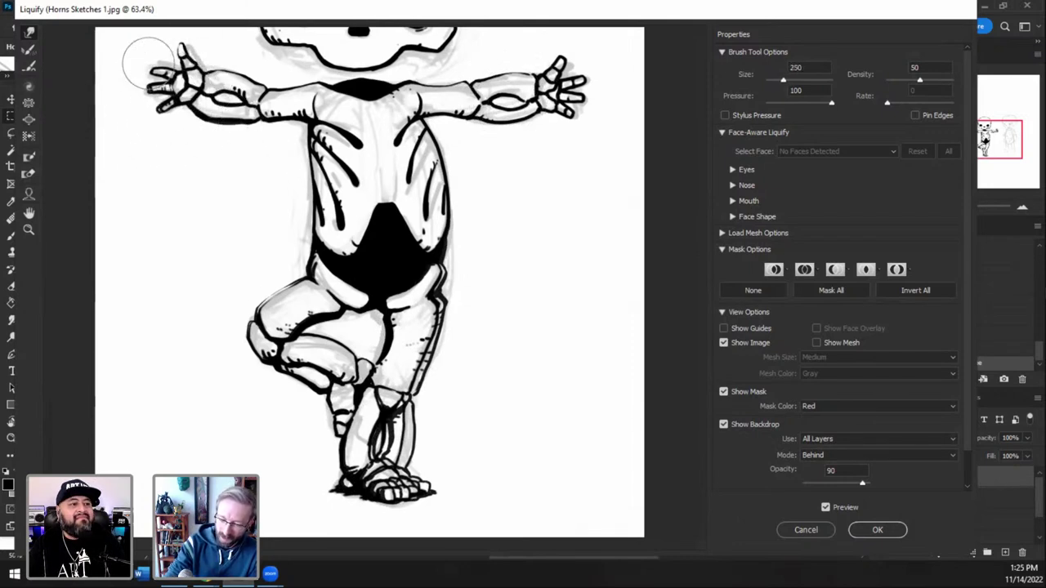
- Apply the Liquify changes and hide the Quiet sketch layer
click(889, 533)
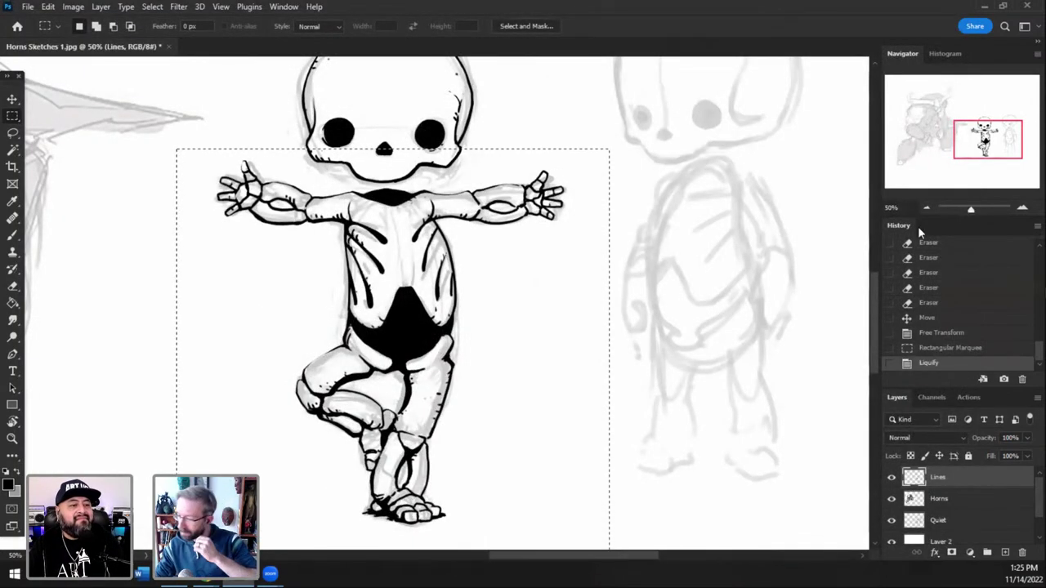
click(892, 520)
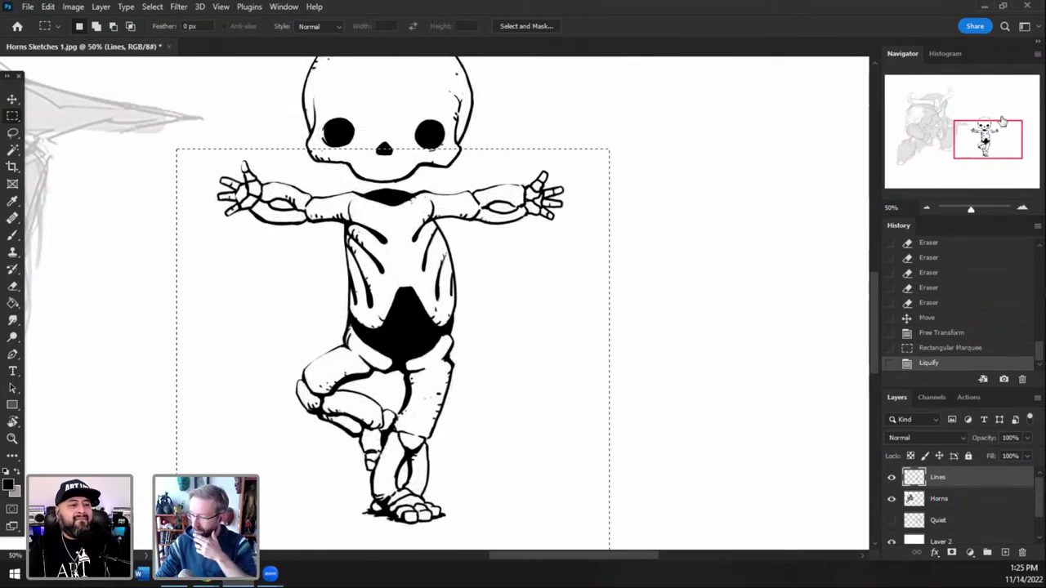
- Make the Horns sketch layer active and clear the marquee selection around the skeleton
drag(987, 140, 928, 103)
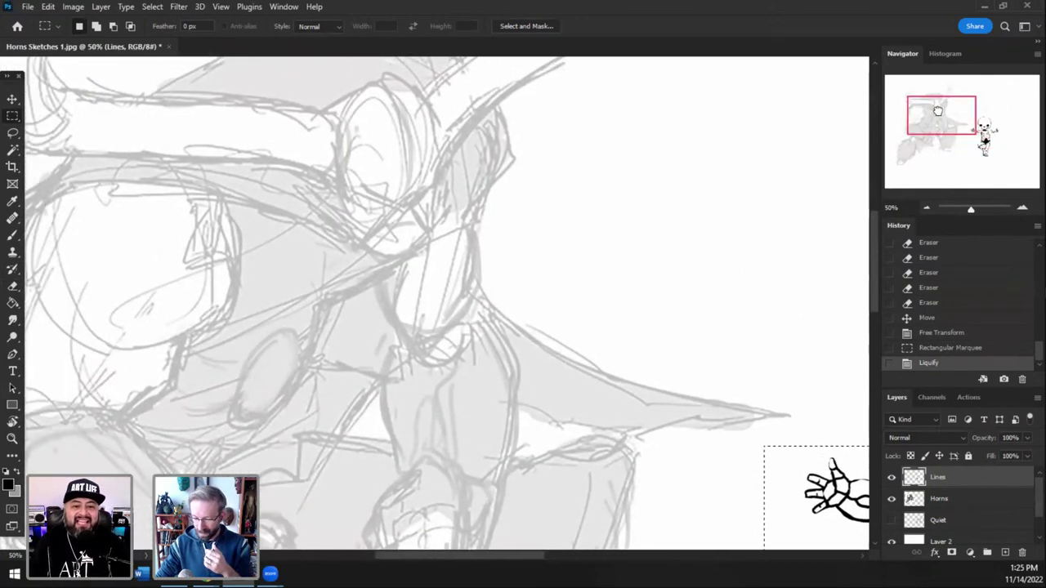
click(926, 208)
drag(974, 134, 934, 128)
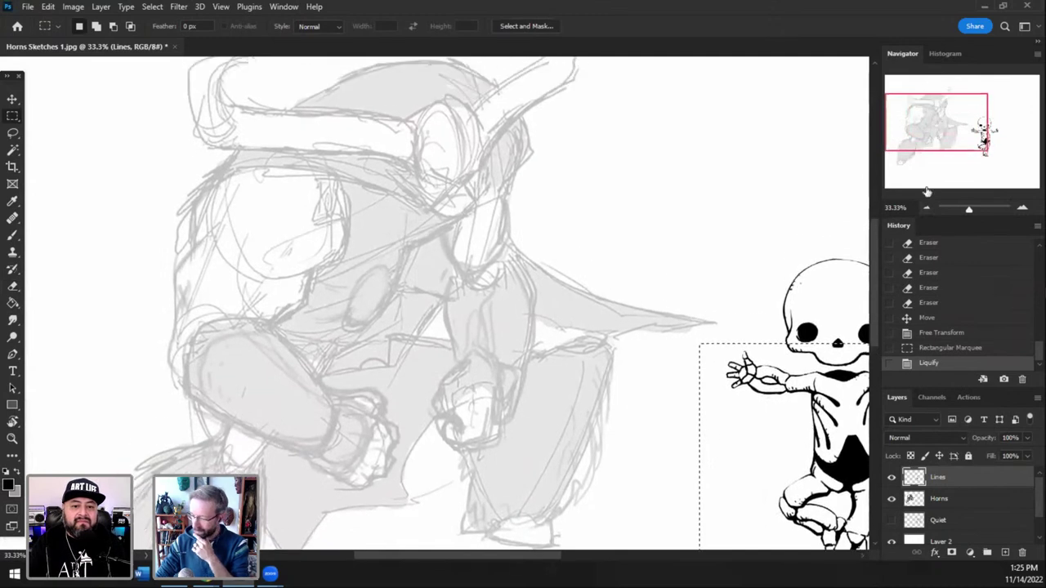
click(940, 498)
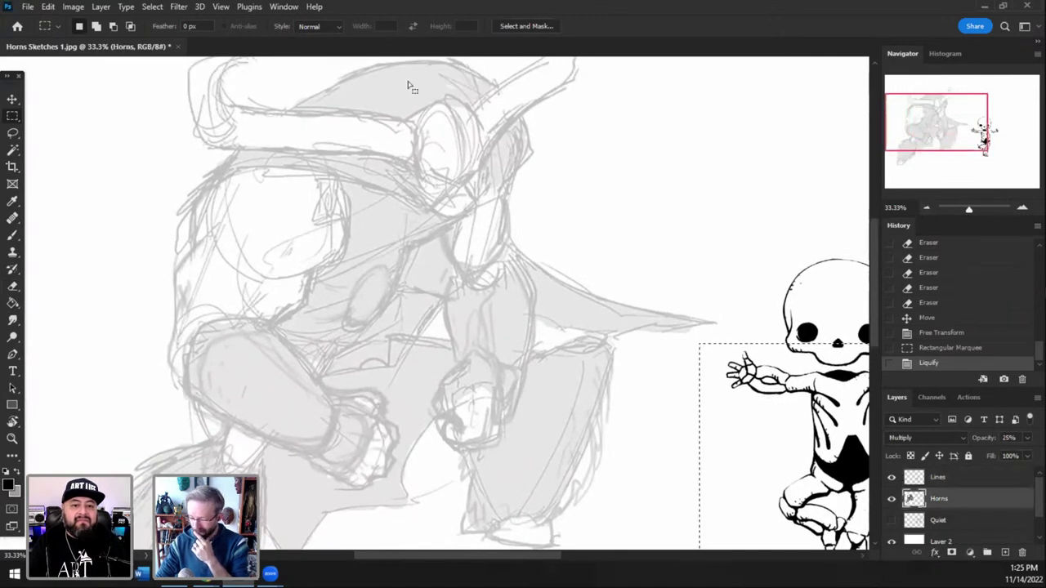
click(152, 7)
click(164, 32)
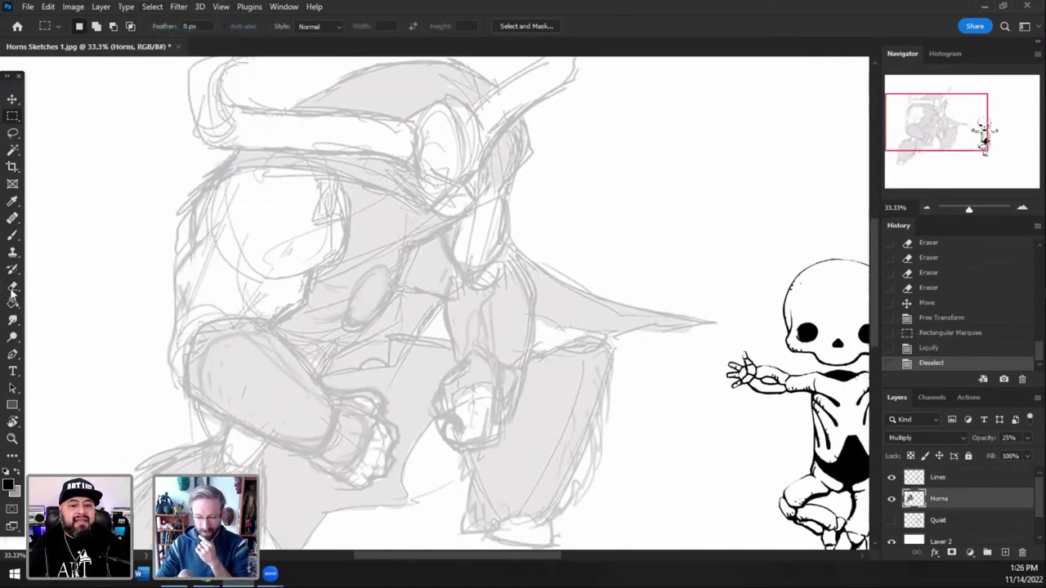
- Reinforce the horned figure's sketch lines around the wrapped fist, forearm and back on the Horns layer with the Brush tool, enlarging it to size 9
click(17, 237)
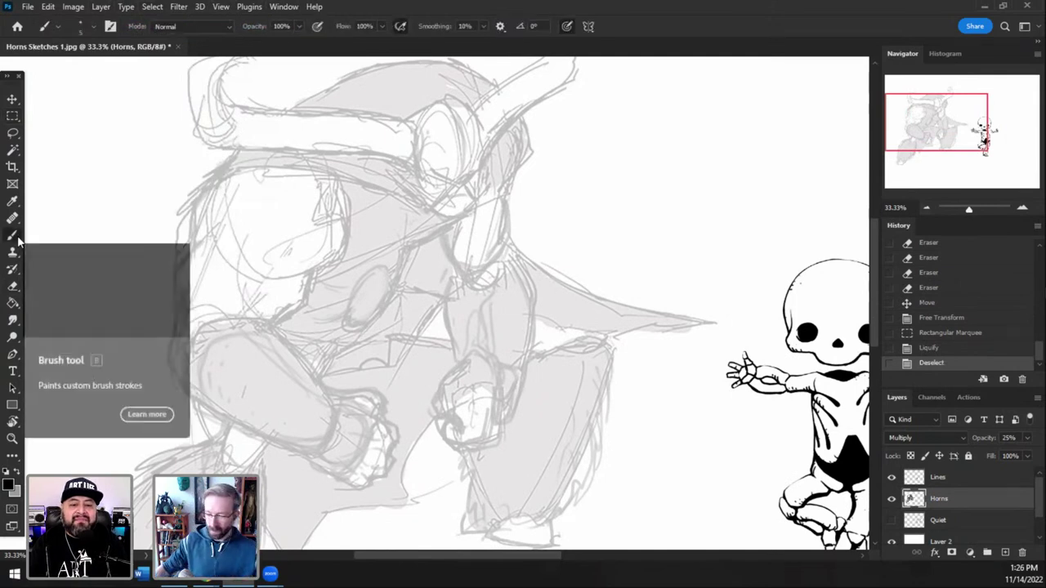
click(322, 373)
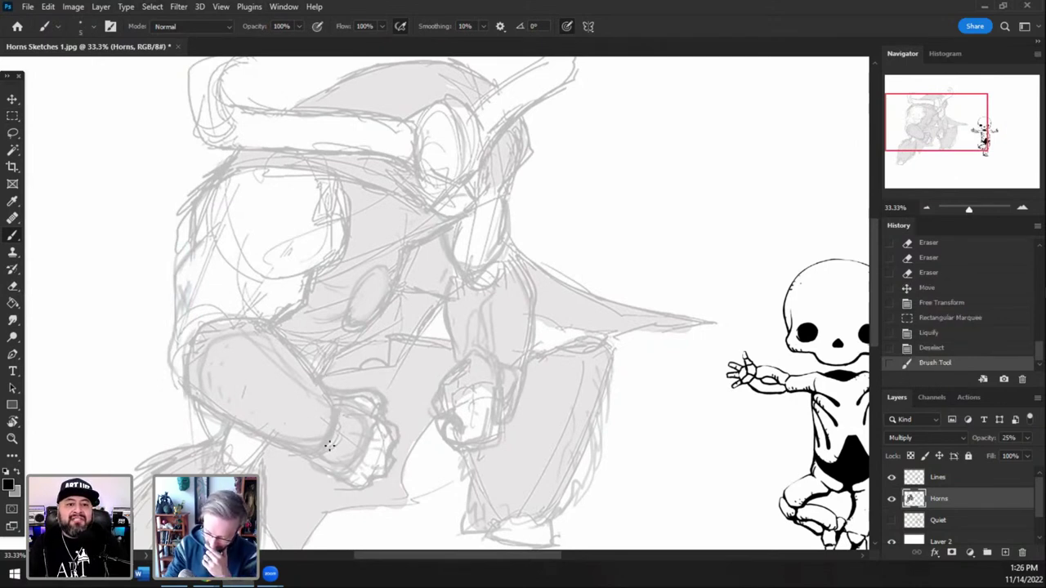
drag(337, 395, 372, 425)
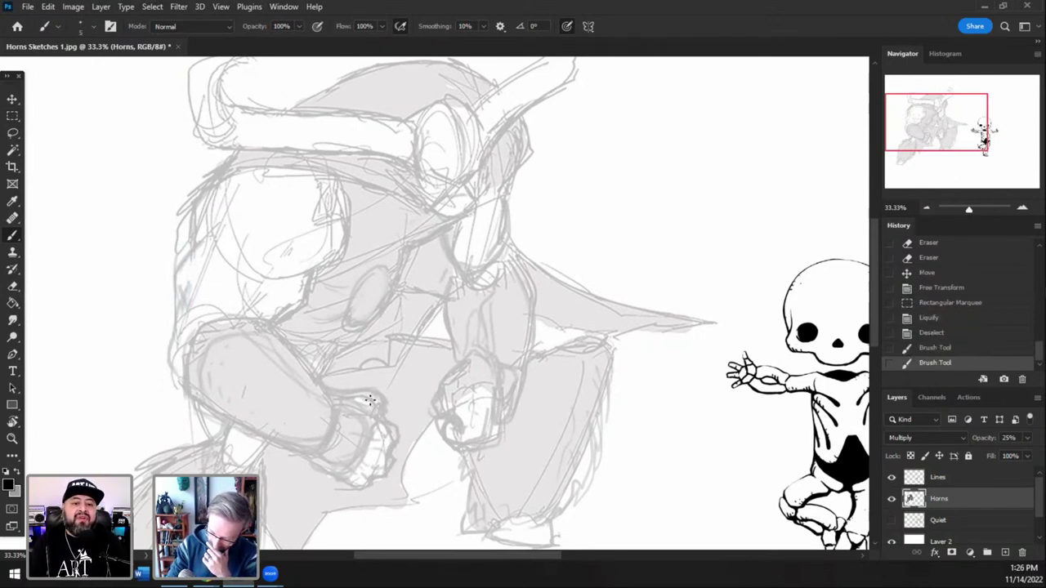
mouse_move(370, 399)
mouse_down()
mouse_move(343, 399)
mouse_move(373, 412)
mouse_move(366, 450)
mouse_up()
mouse_move(366, 418)
mouse_down()
mouse_move(386, 409)
mouse_move(377, 424)
mouse_up()
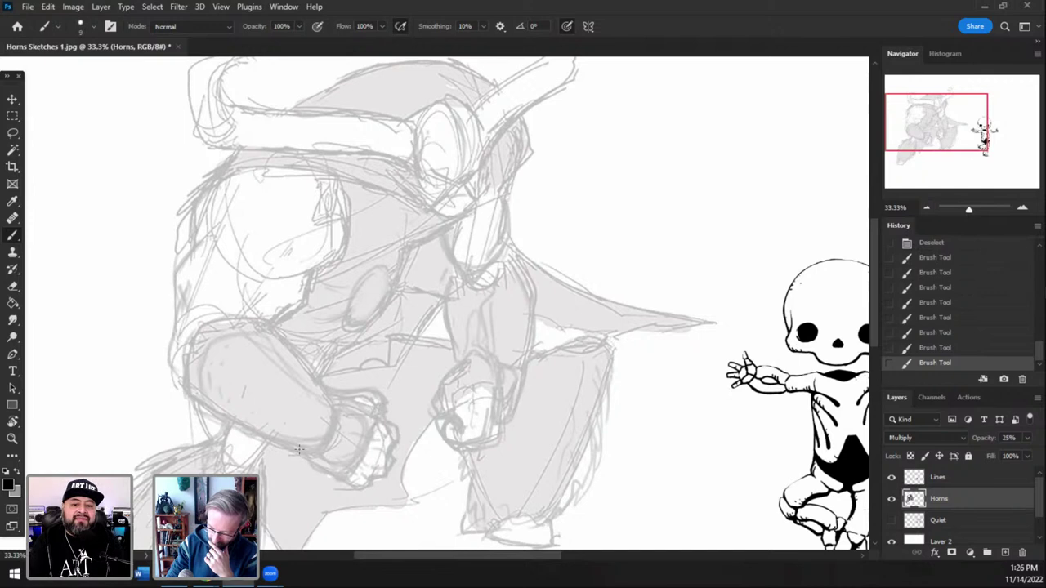
drag(299, 449, 301, 459)
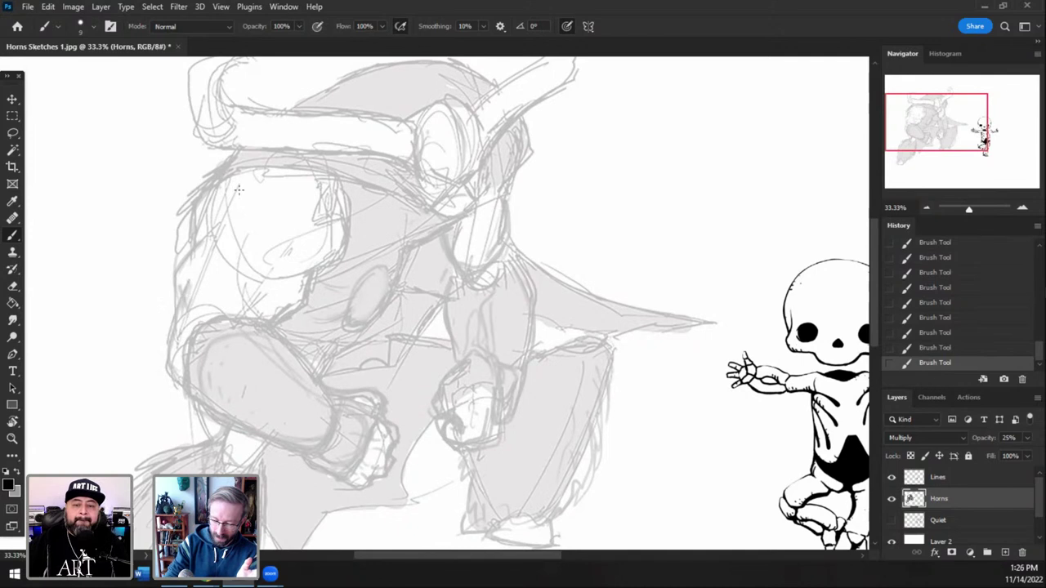
drag(178, 308, 187, 241)
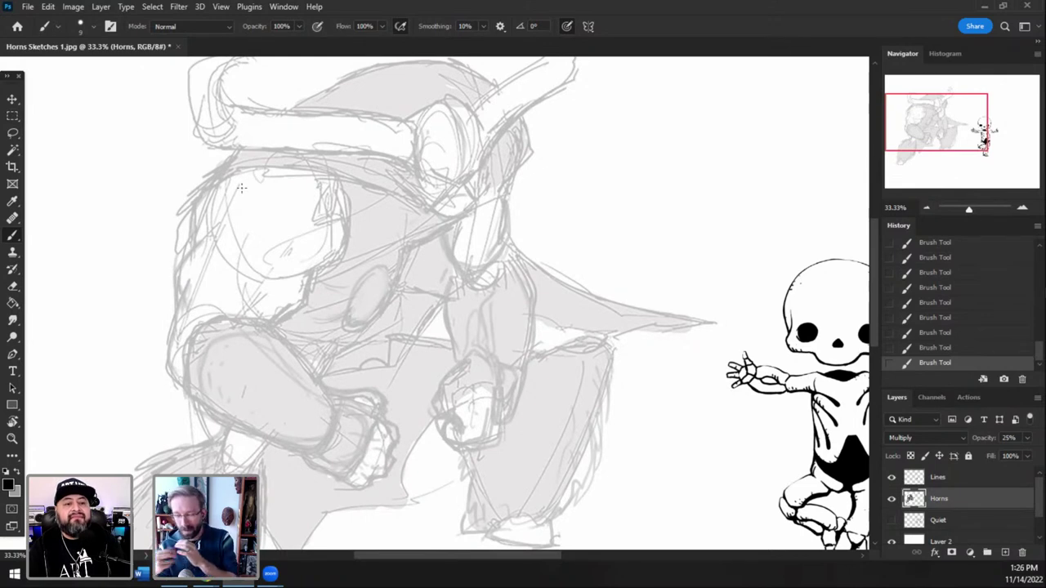
- Clean up the curled tips of both horns with a progressively larger Eraser and redraw their sketch lines with the Brush tool
drag(944, 131, 946, 119)
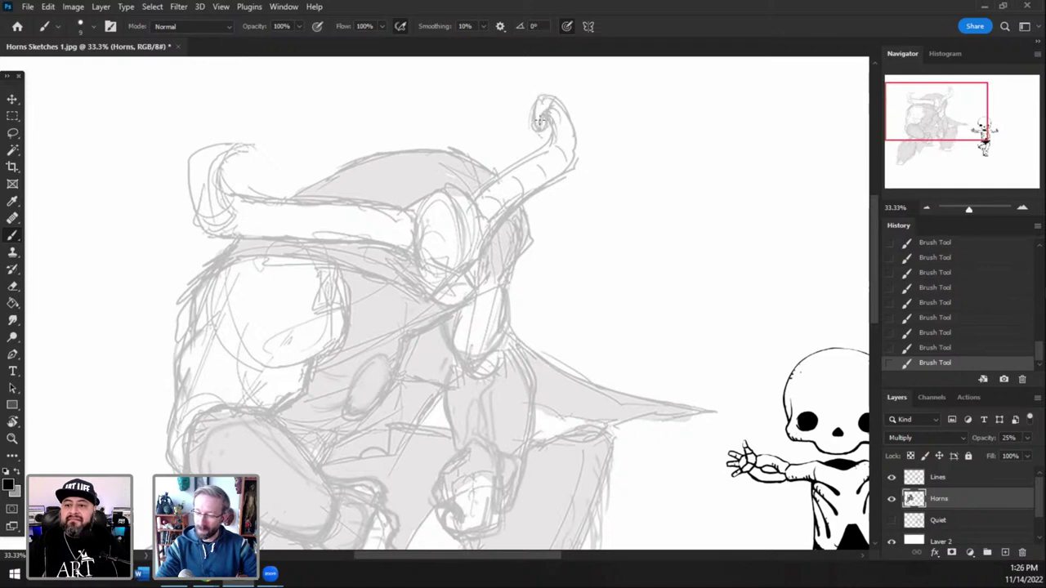
click(13, 286)
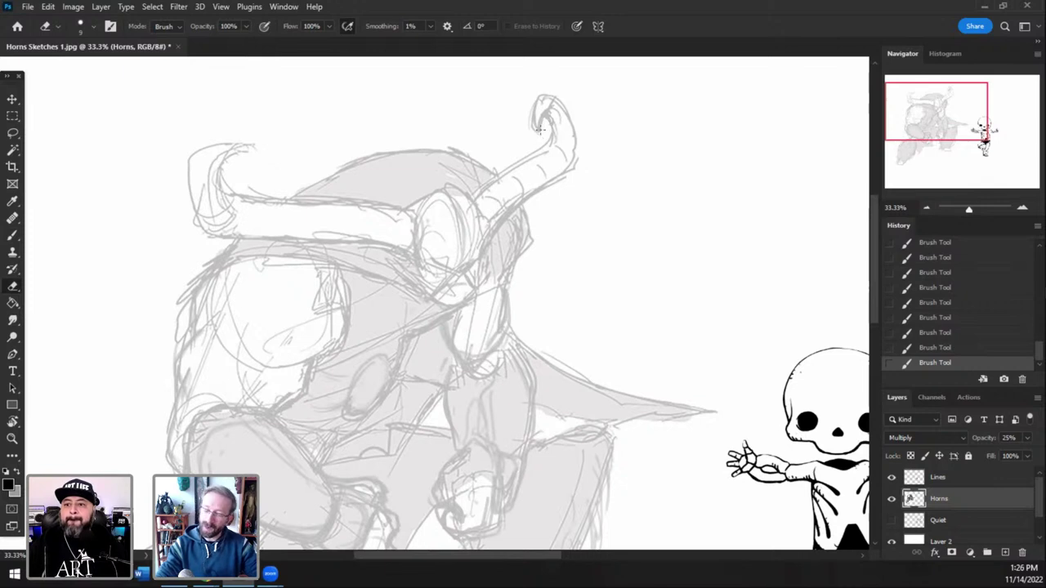
drag(540, 130, 543, 125)
key(])
key(])
key(])
mouse_move(238, 152)
mouse_down()
mouse_move(227, 192)
mouse_move(254, 147)
mouse_up()
click(12, 236)
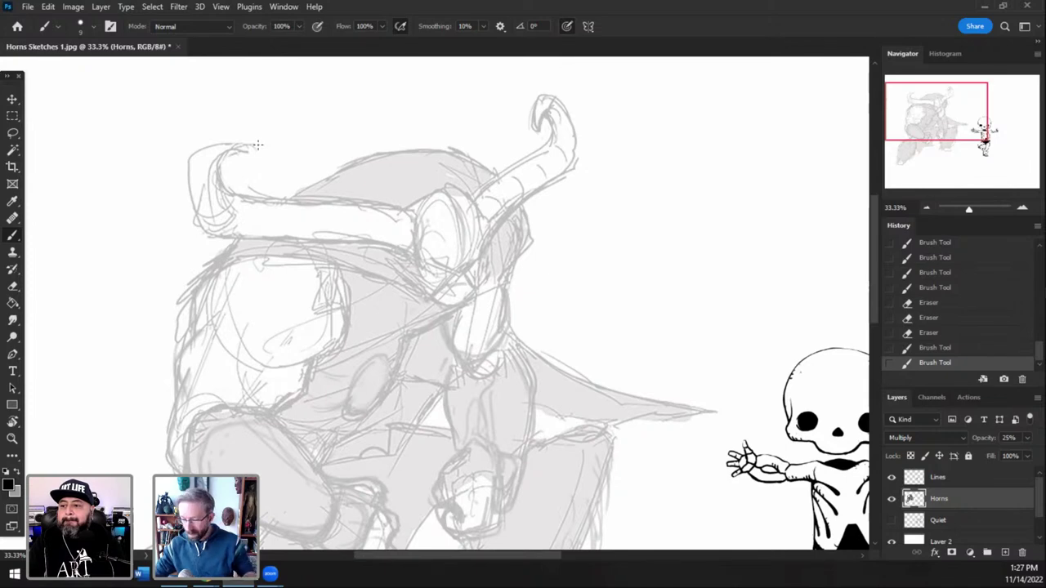
click(926, 207)
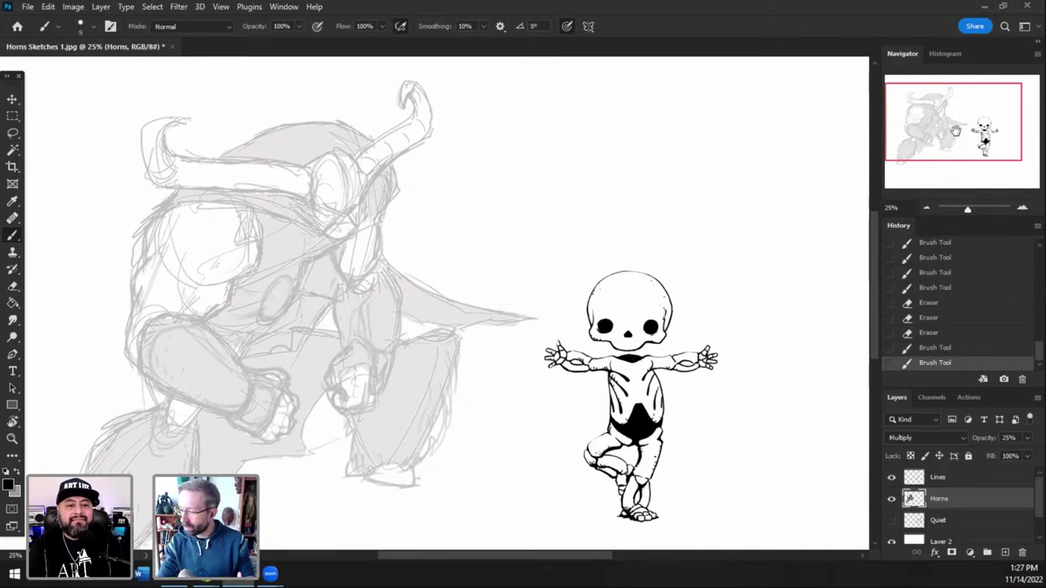
click(1022, 209)
drag(954, 129, 936, 114)
click(1022, 208)
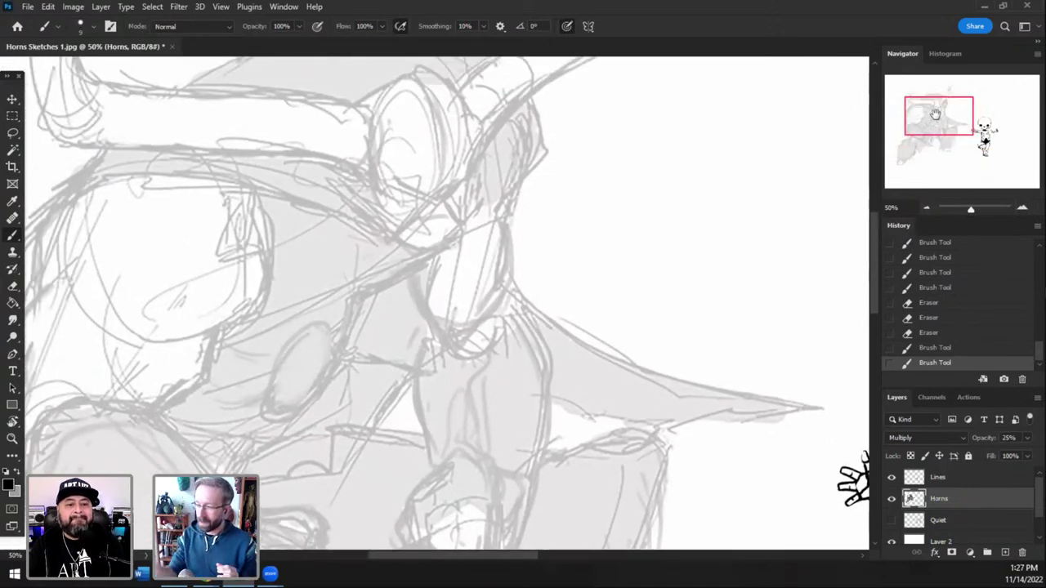
drag(941, 122, 939, 116)
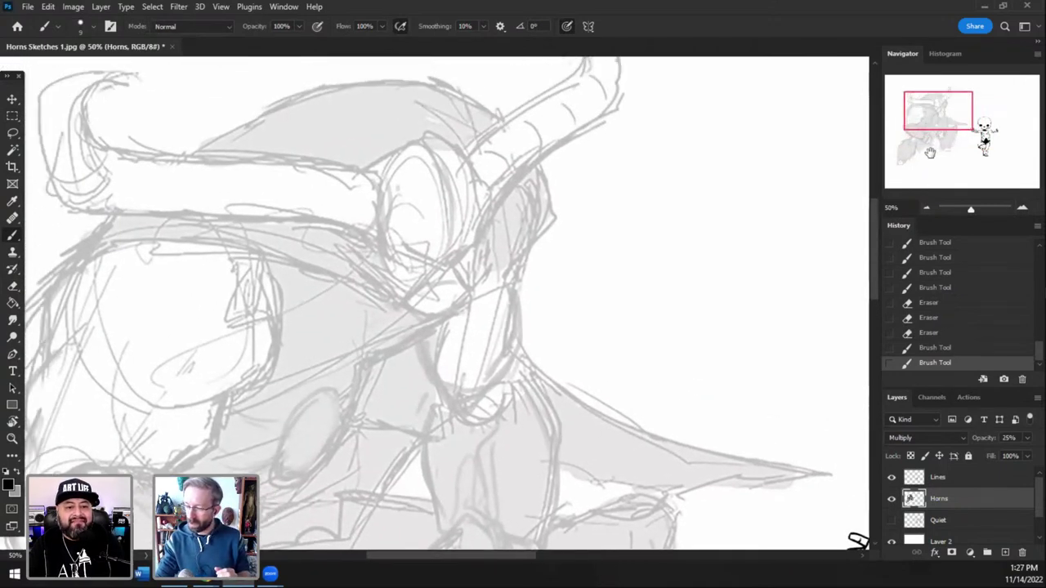
click(926, 206)
- Open the painting Starting in 5 minutes - PSD from The Quiet Hour folder
click(27, 6)
click(54, 34)
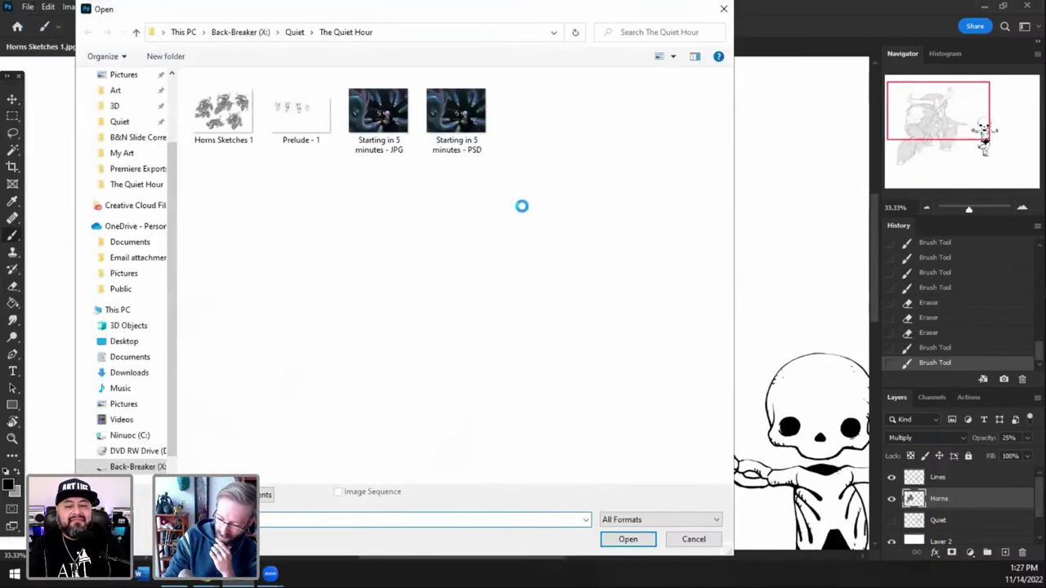
double_click(457, 121)
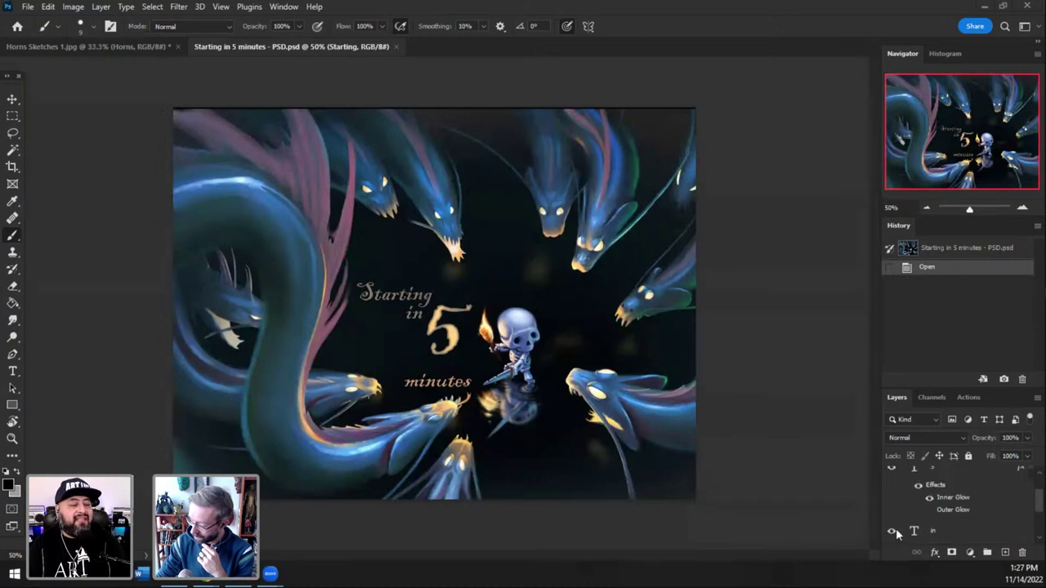
- Hide the four text layers reading Starting, in, 5 and minutes so only the painted artwork shows
click(892, 531)
click(891, 506)
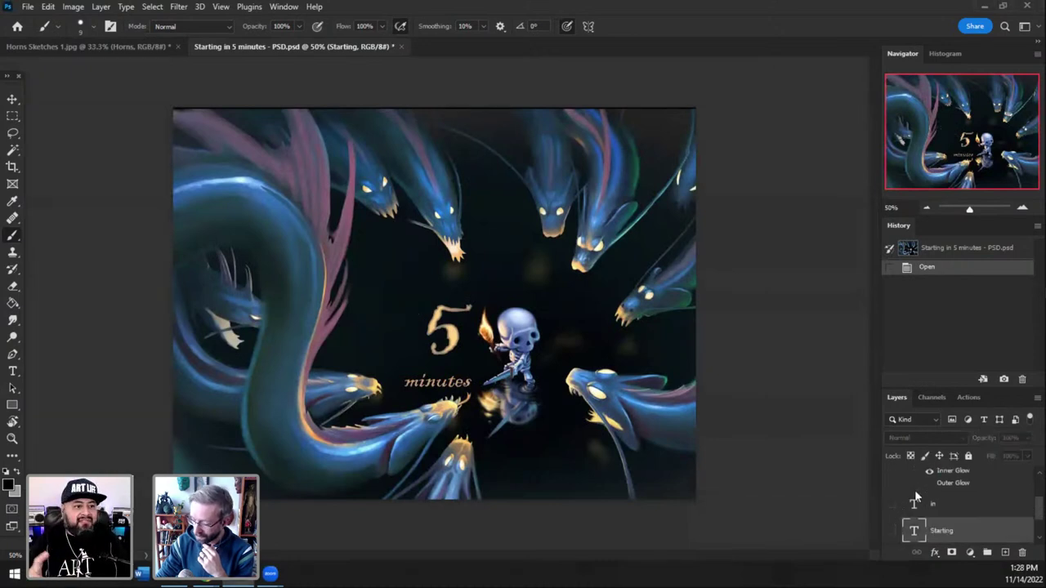
scroll(899, 500, up, 2)
click(892, 492)
click(891, 467)
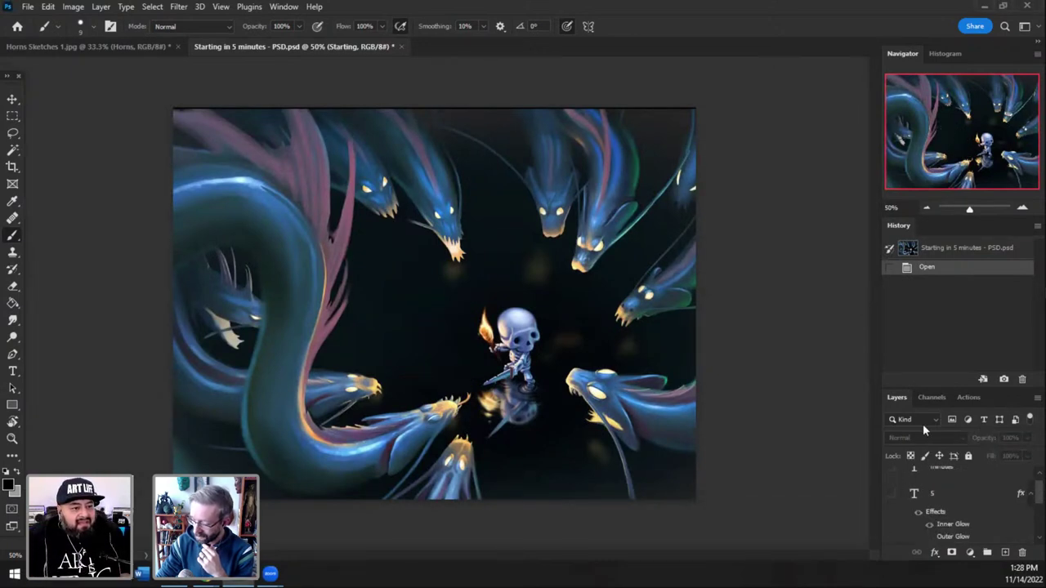
- Examine the torch-bearing skeleton and the surrounding serpents at 100% zoom with the interface panels hidden
click(1021, 209)
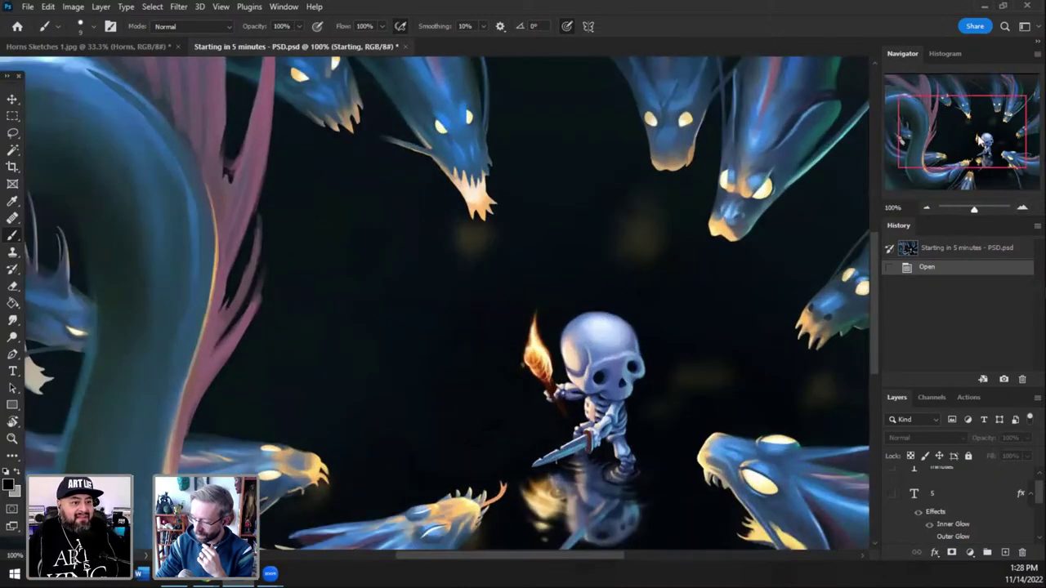
drag(982, 136, 993, 157)
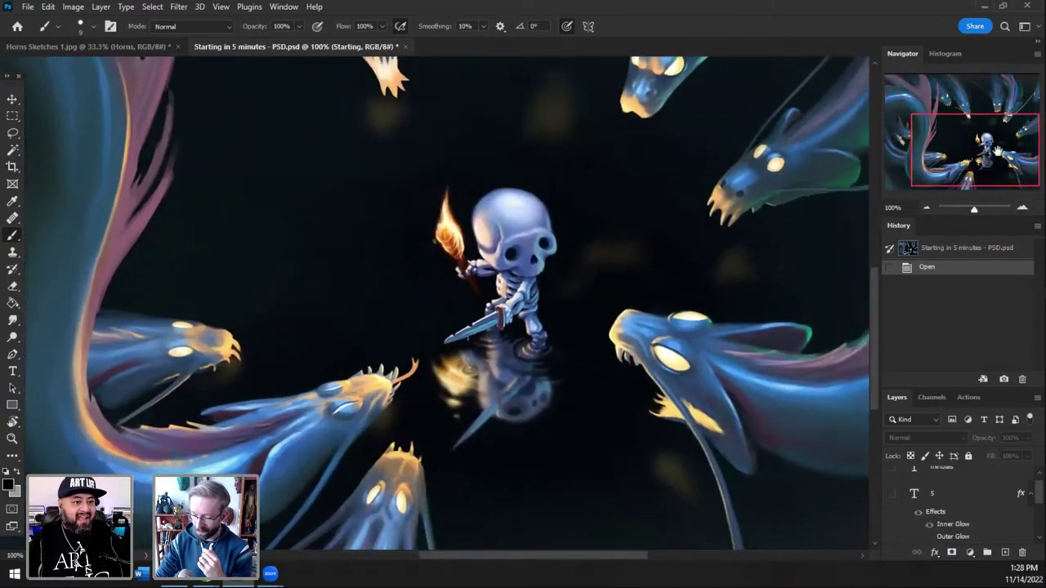
key(Tab)
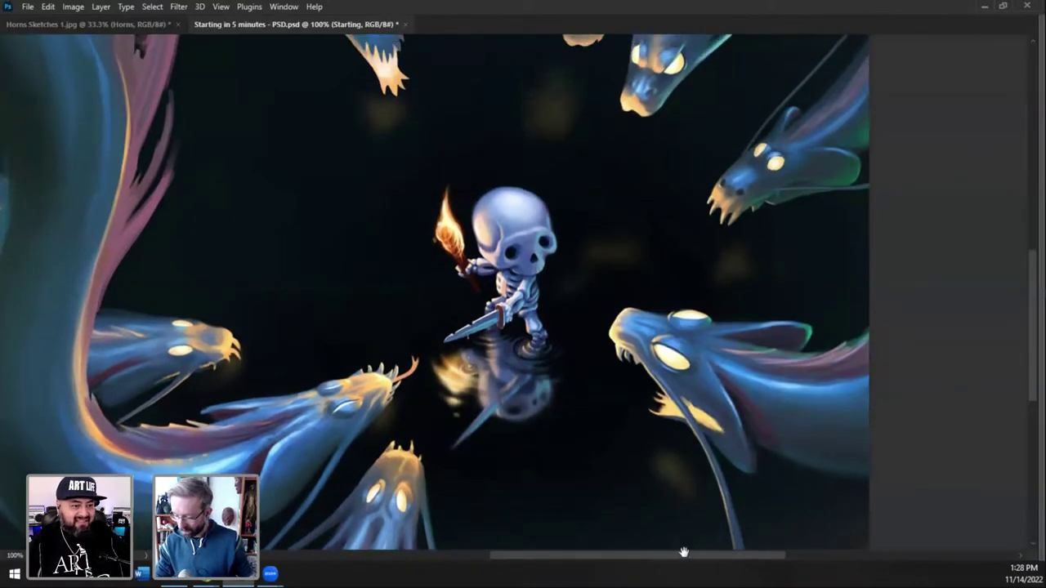
drag(682, 554, 657, 551)
scroll(583, 376, up, 5)
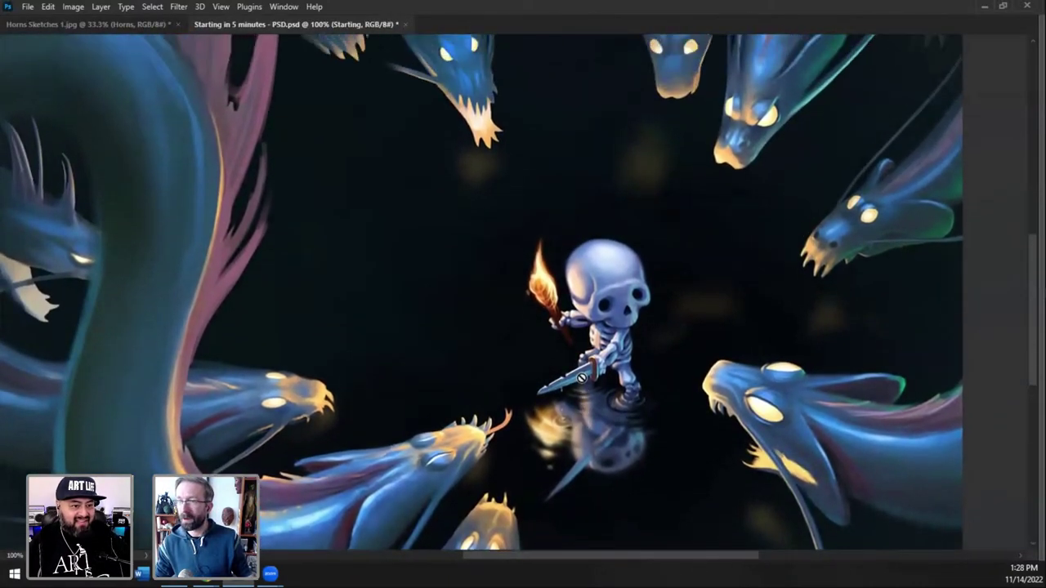
scroll(583, 355, up, 2)
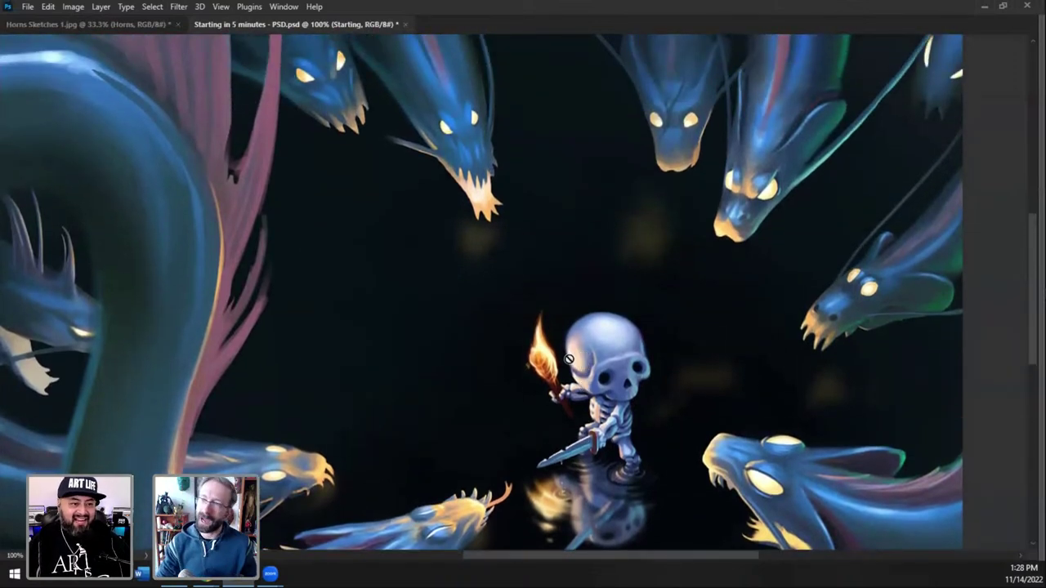
scroll(569, 359, up, 1)
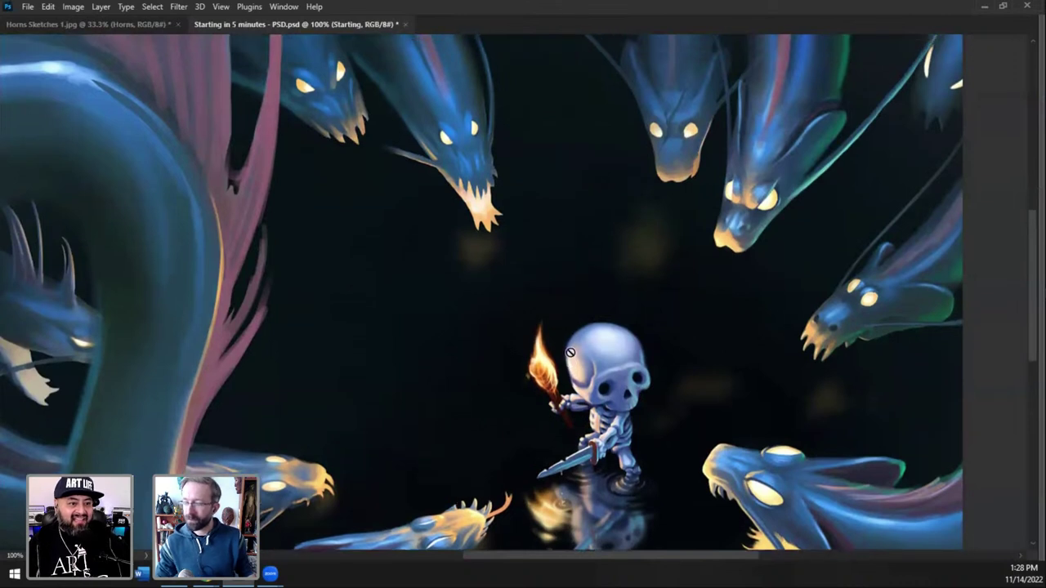
scroll(570, 346, up, 1)
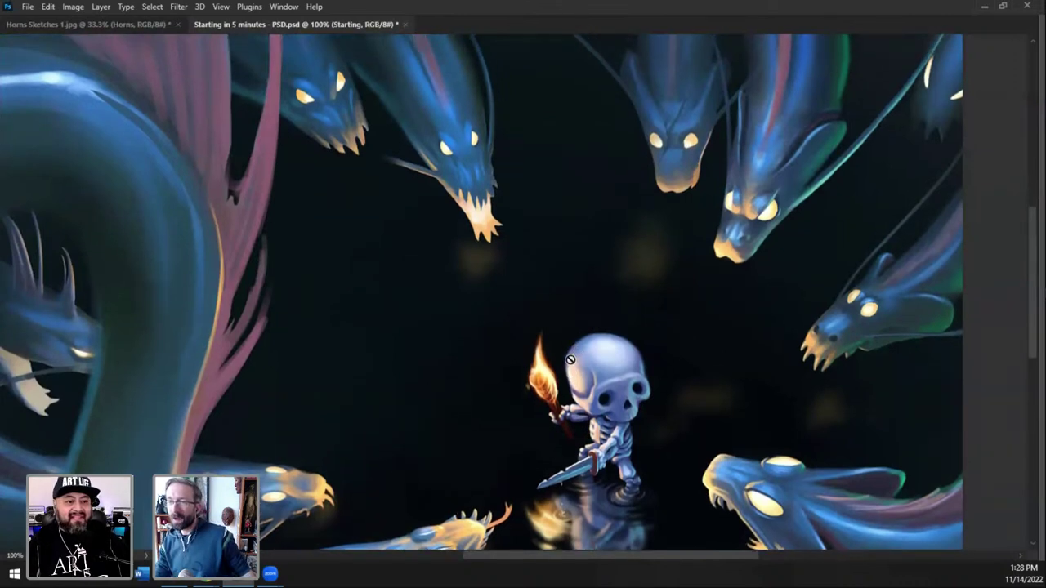
scroll(569, 363, down, 3)
scroll(589, 363, down, 1)
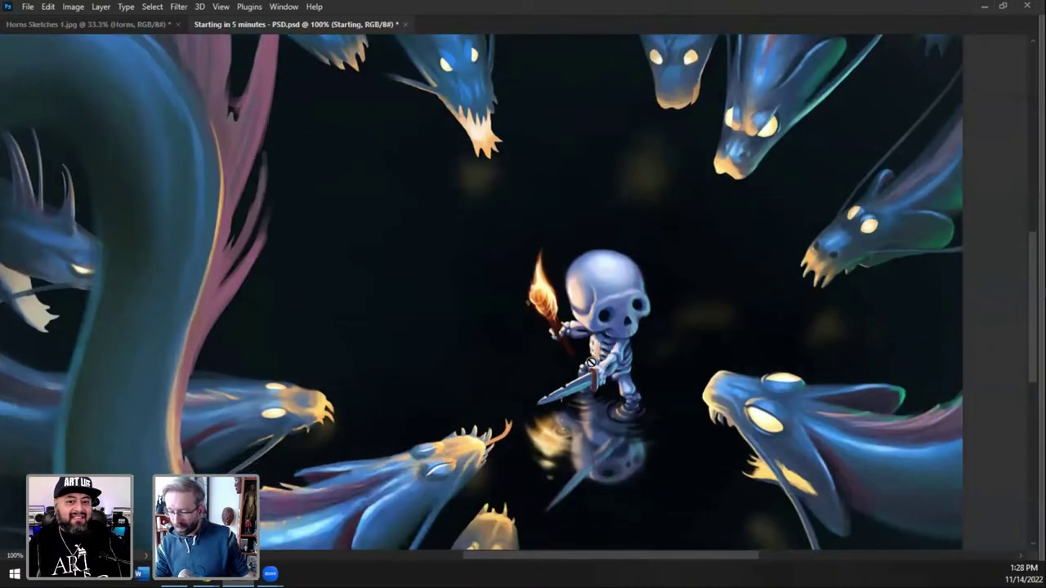
scroll(590, 362, down, 1)
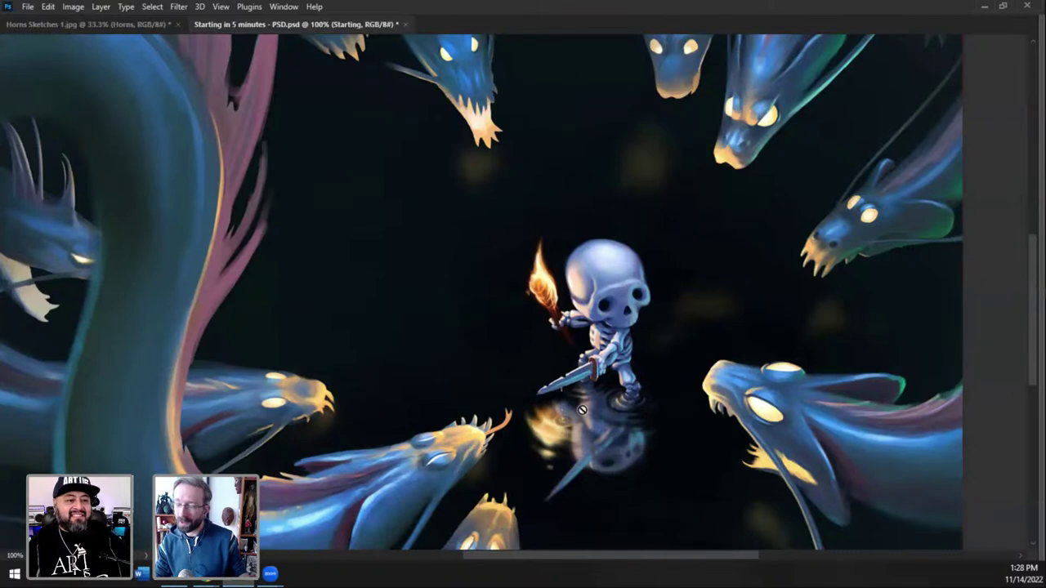
drag(695, 556, 674, 555)
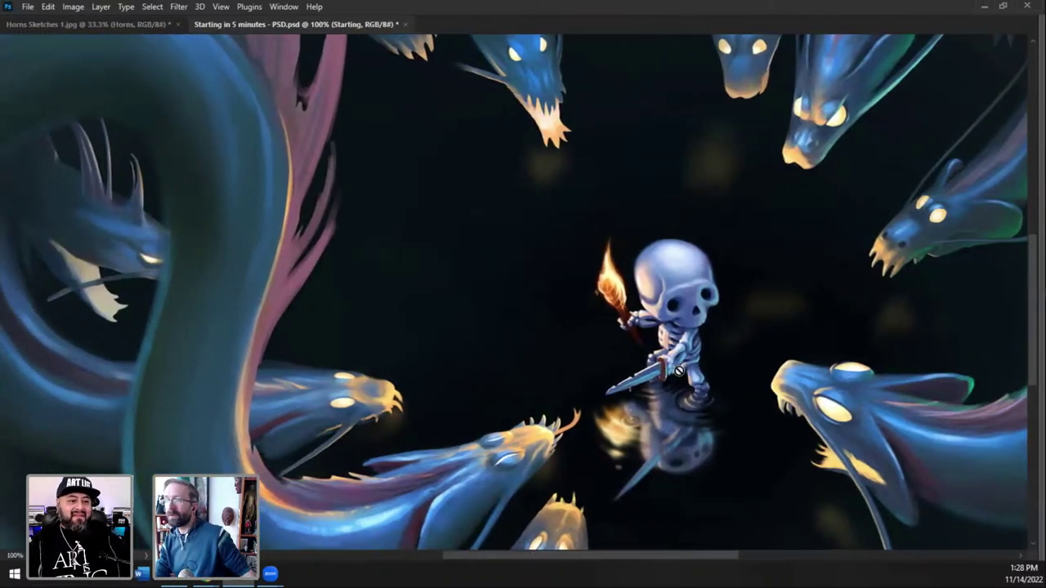
scroll(678, 370, down, 1)
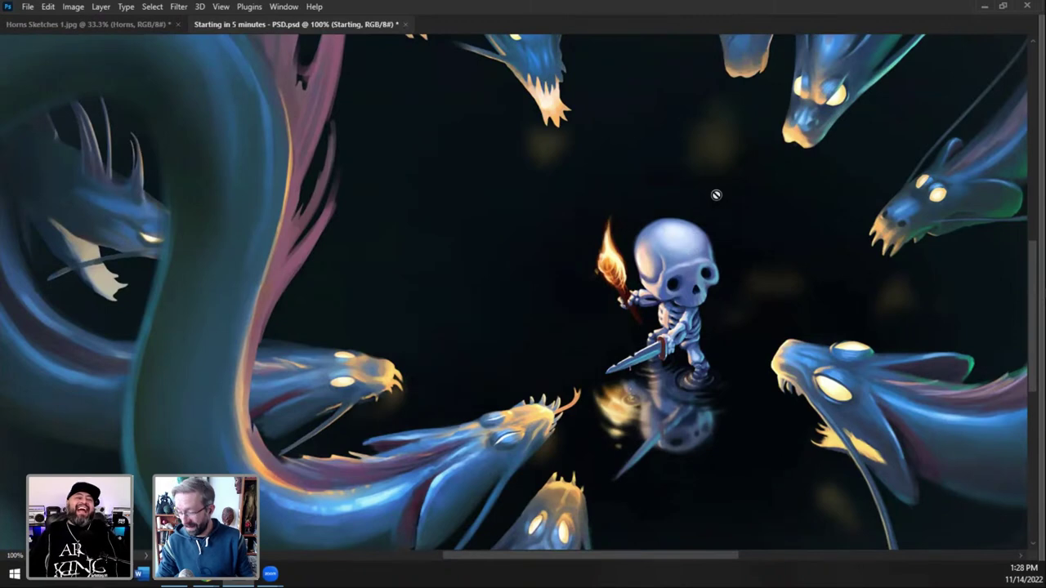
- Return to the Horns Sketches 1 document with the interface panels shown and open Quiet Color 4 JPG from the Quiet folder
click(124, 22)
key(Tab)
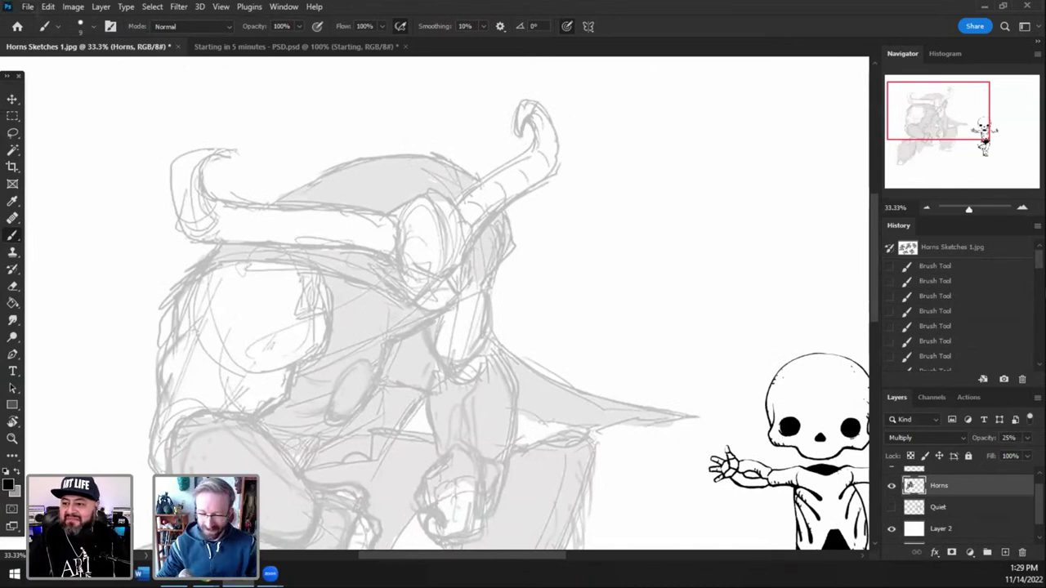
click(31, 8)
click(43, 32)
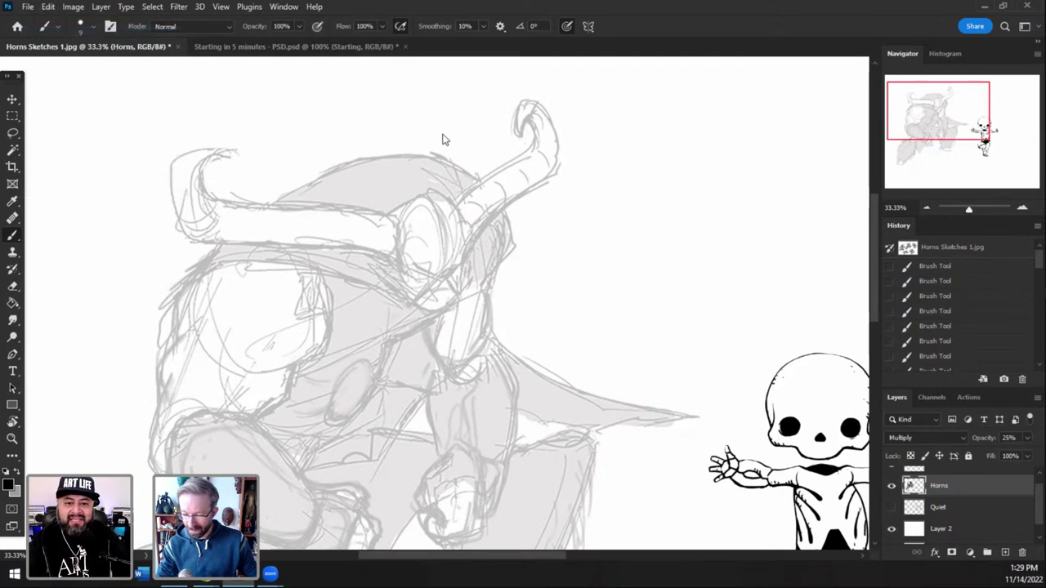
key(ctrl+o)
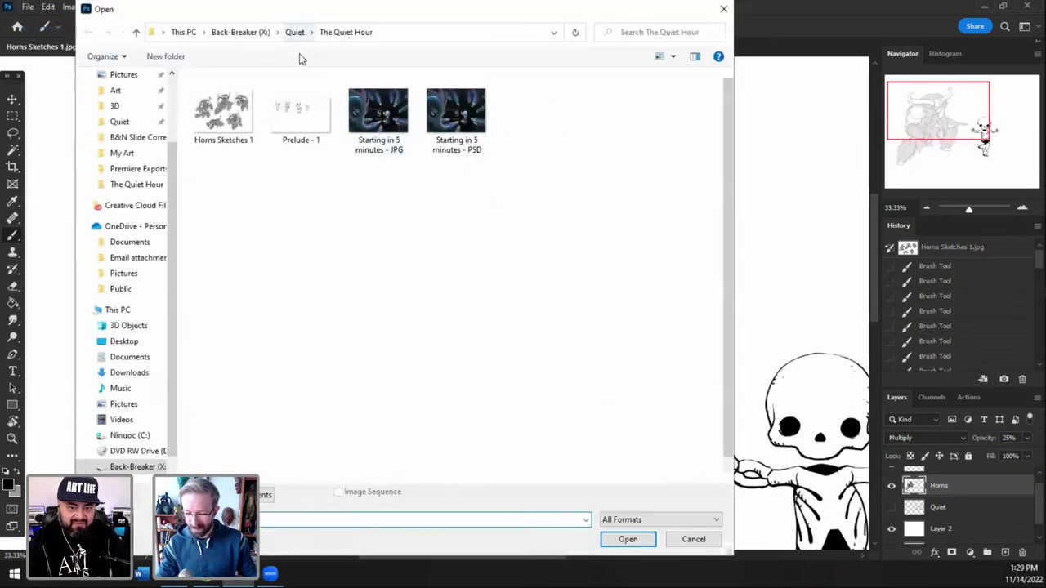
click(295, 33)
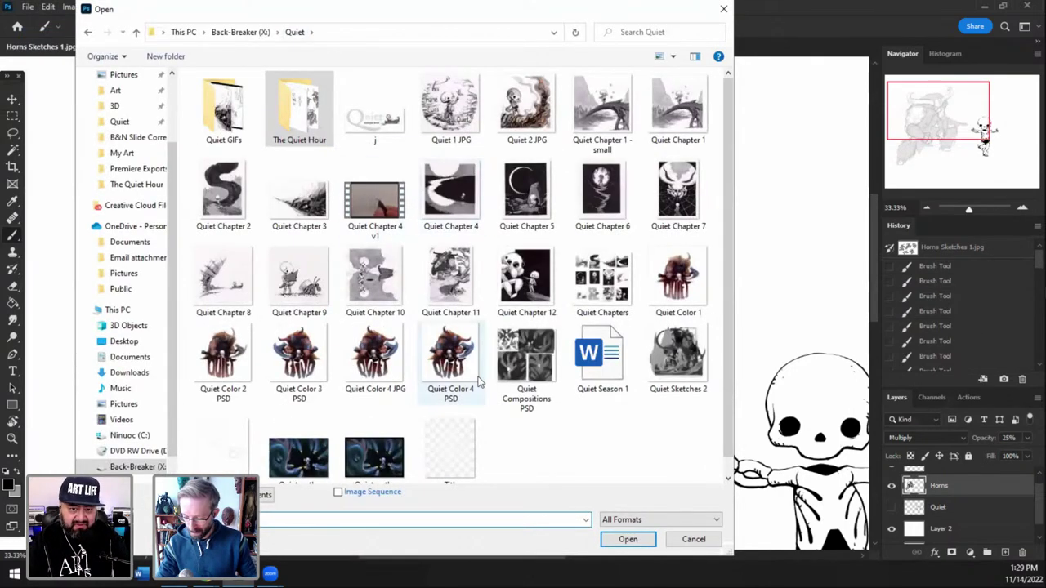
click(455, 360)
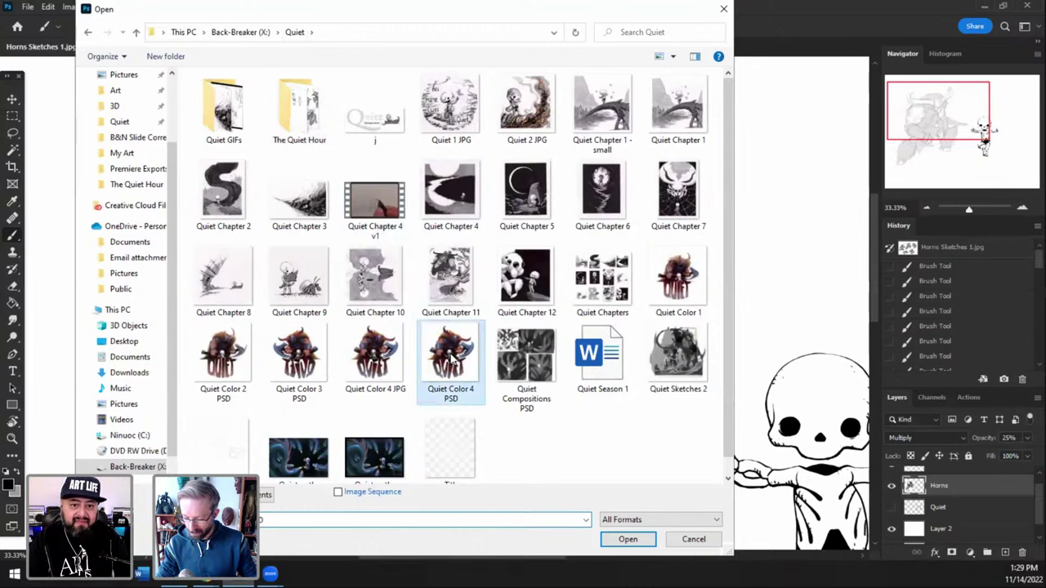
double_click(405, 358)
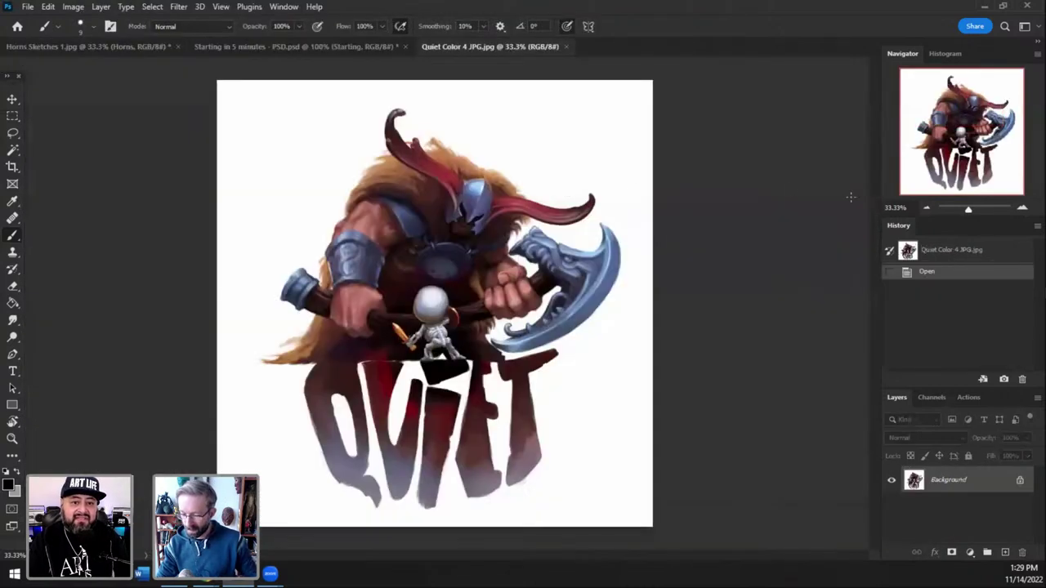
- Examine the painted axe-wielding horned warrior at 66.67% zoom and compare it with the Horns Sketches 1 drawing
click(1022, 207)
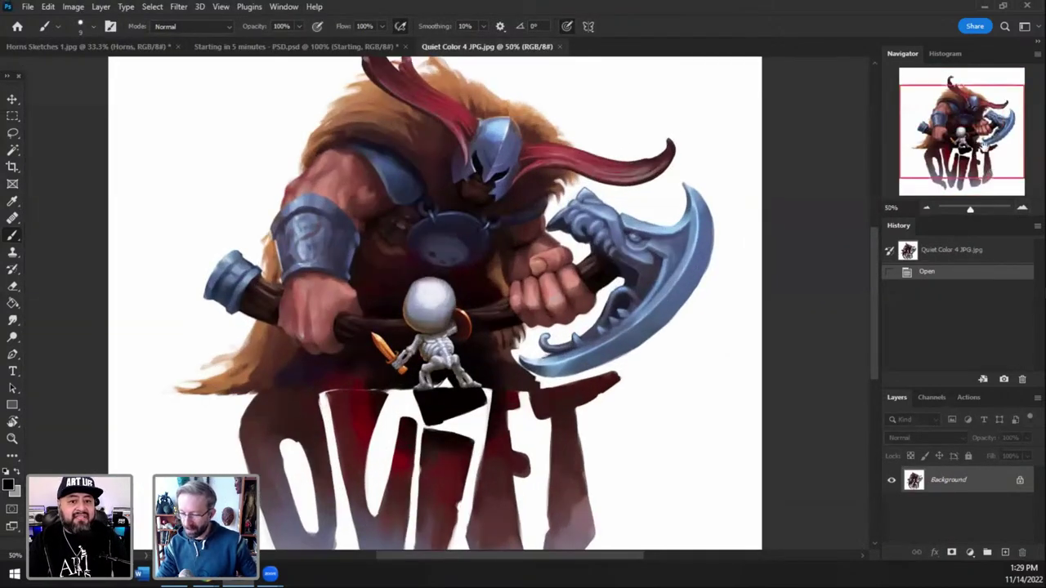
click(1022, 207)
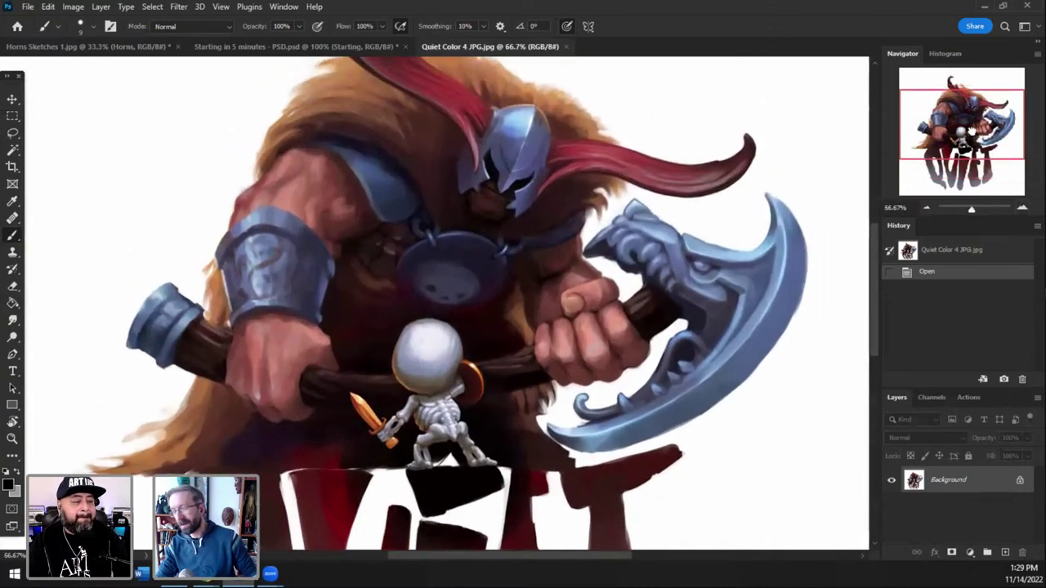
drag(971, 131, 984, 163)
drag(984, 152, 984, 139)
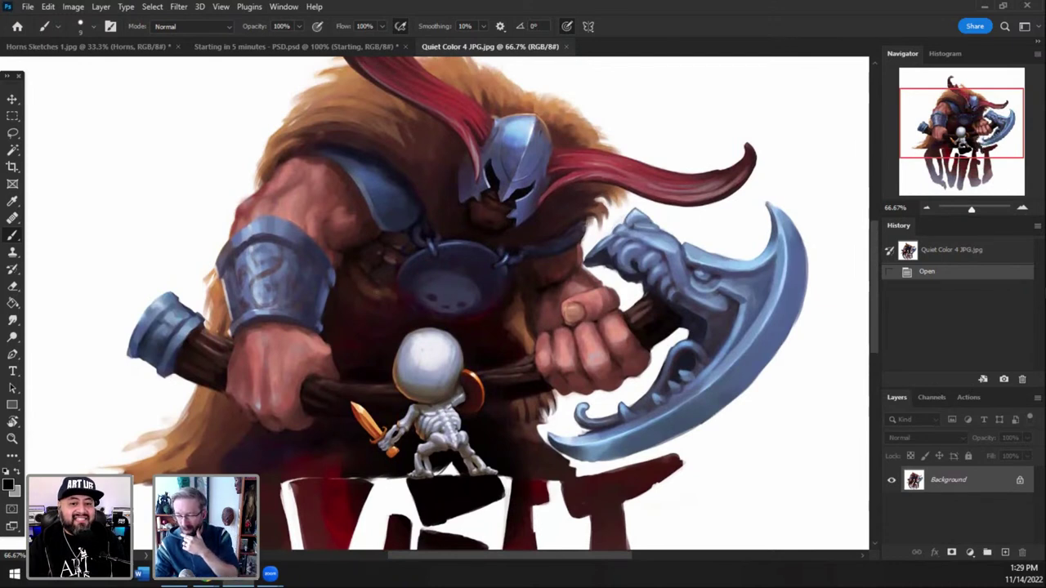
drag(948, 145, 949, 160)
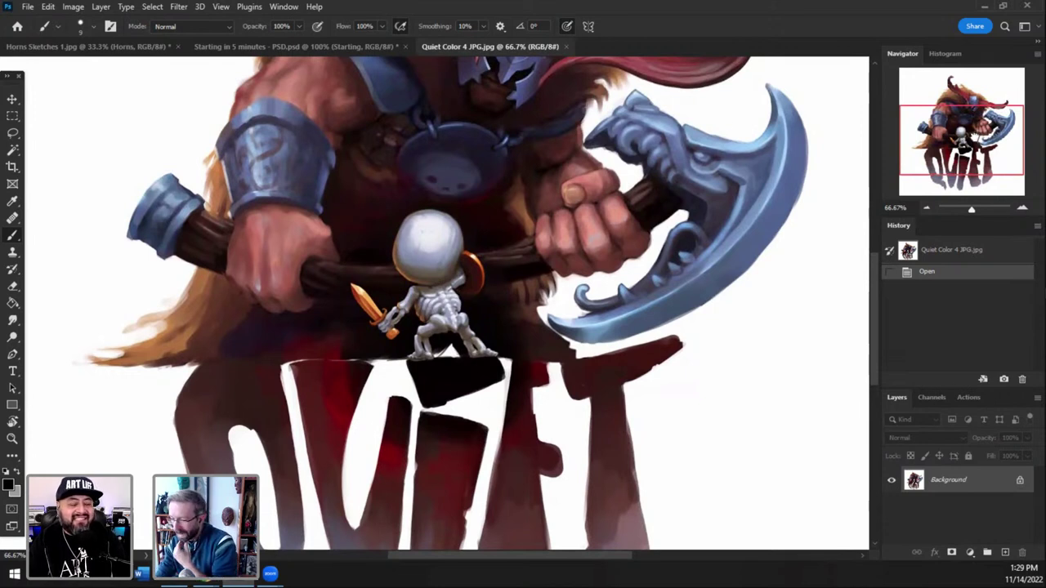
drag(975, 136, 976, 122)
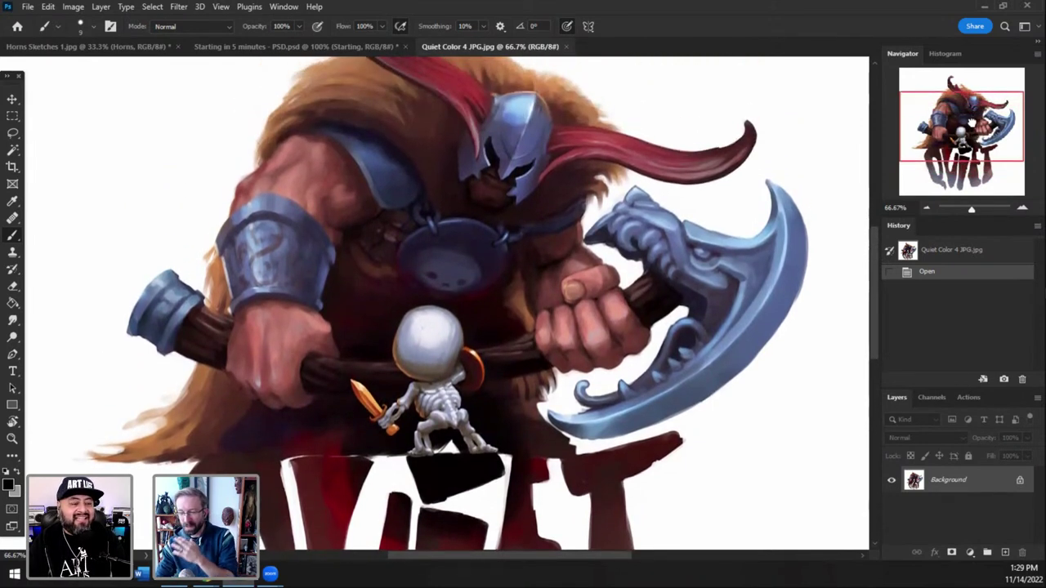
click(160, 48)
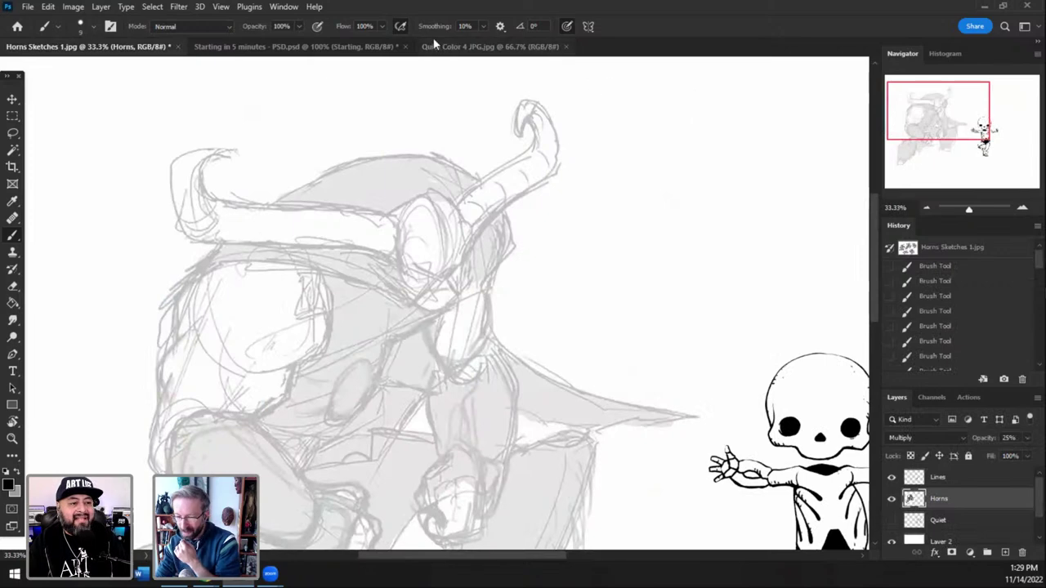
click(435, 47)
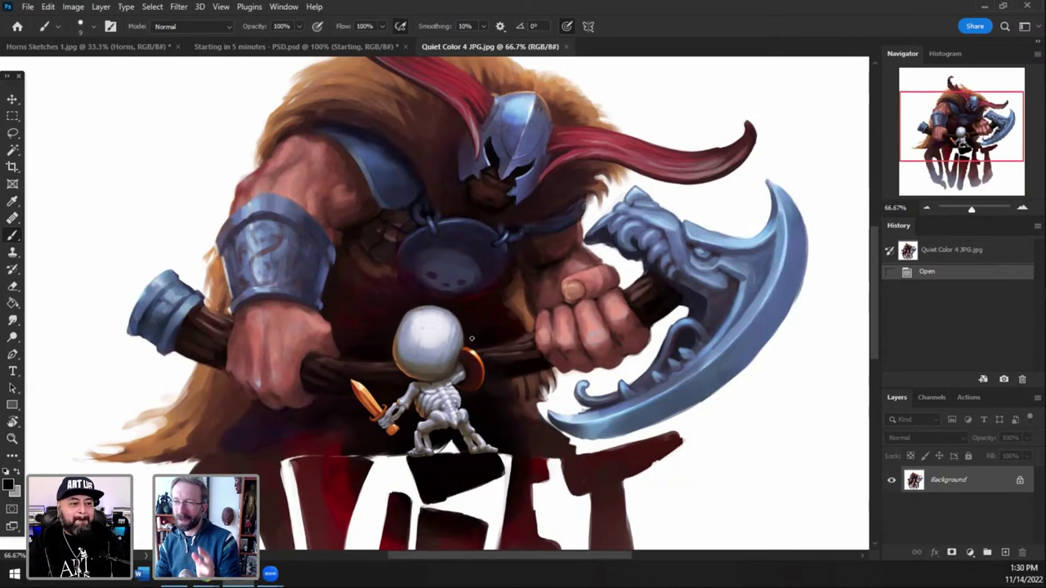
- Add a new layer named Lines - Horns above the Lines layer in the Horns Sketches 1 document
click(136, 46)
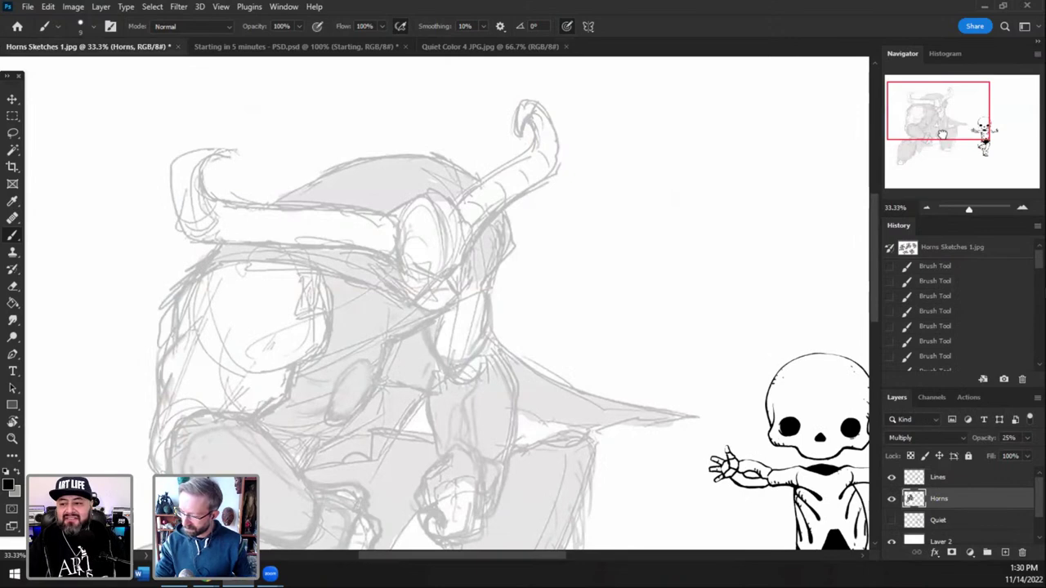
drag(945, 133, 948, 144)
click(963, 477)
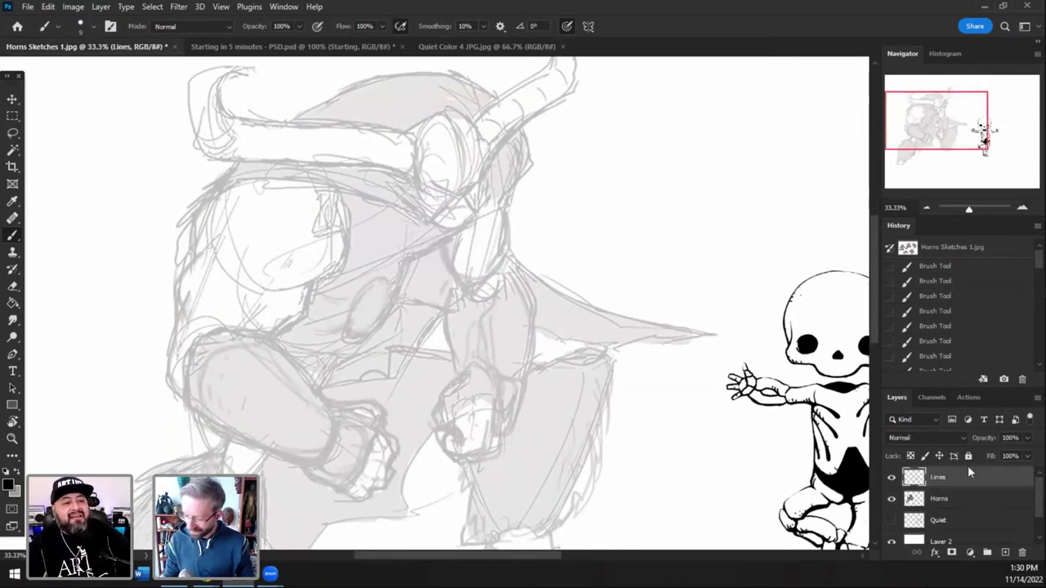
click(101, 6)
mouse_move(153, 21)
click(302, 21)
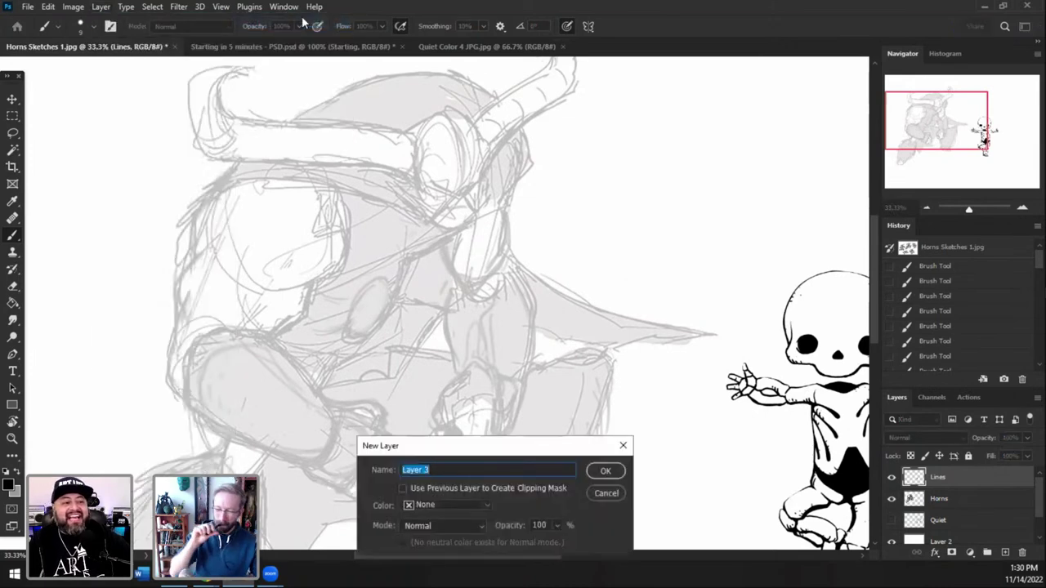
text(Lines)
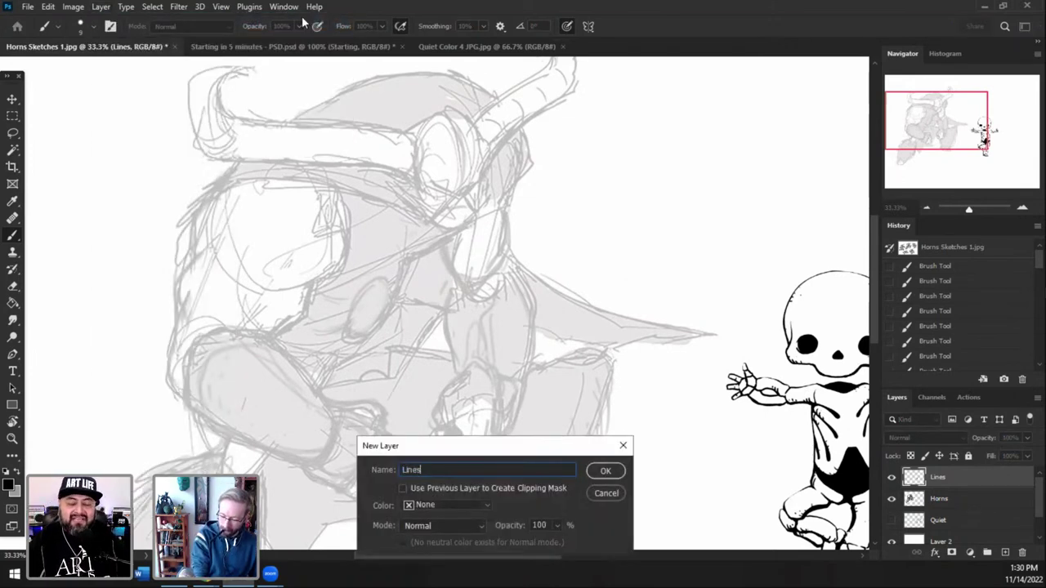
text( - Horns)
key(Return)
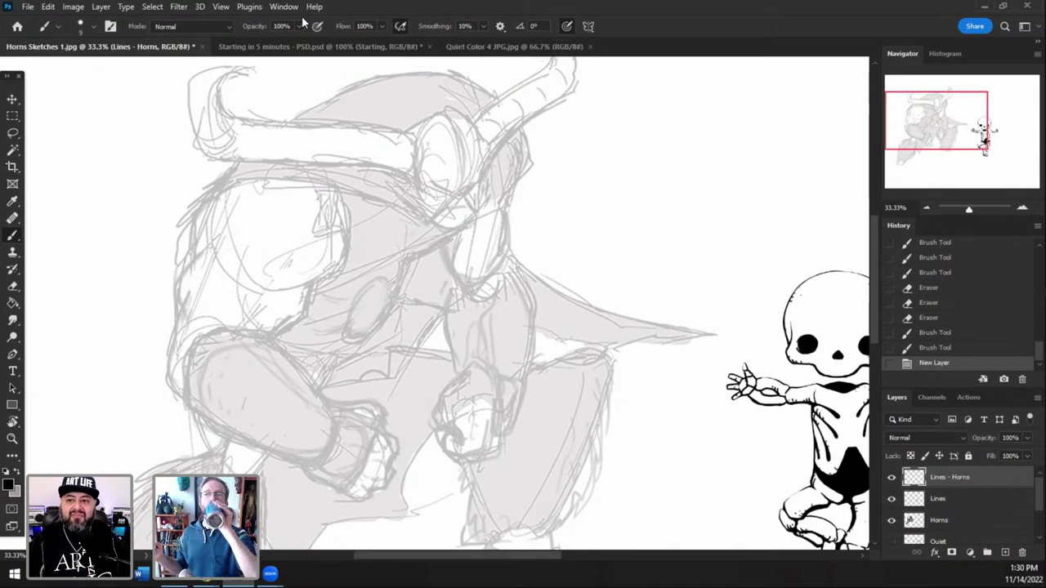
- Inspect the small skeleton and the warrior's hands in Quiet Color 4 JPG at 100% zoom
click(495, 47)
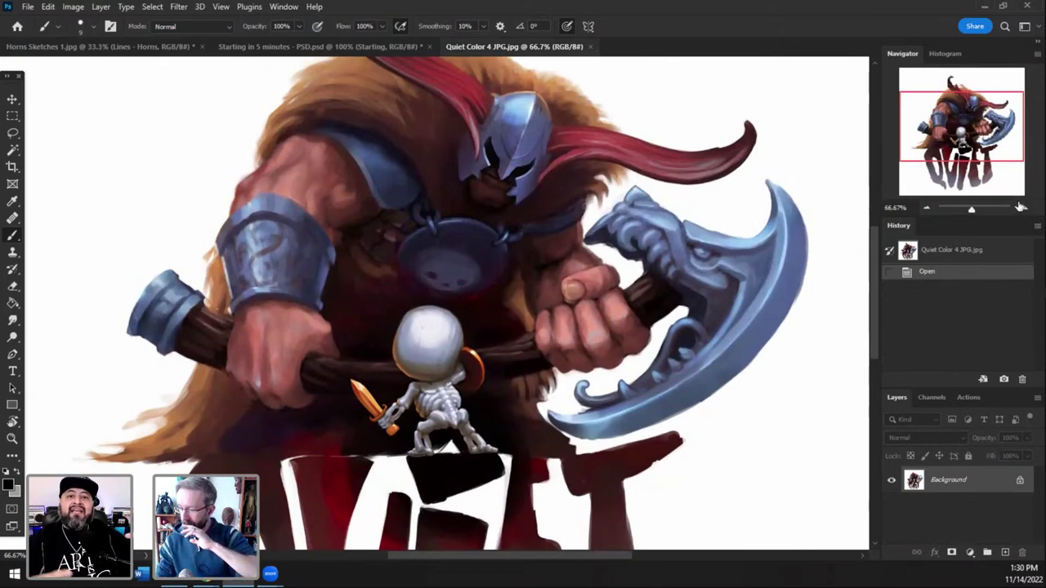
click(1021, 208)
drag(972, 134, 965, 138)
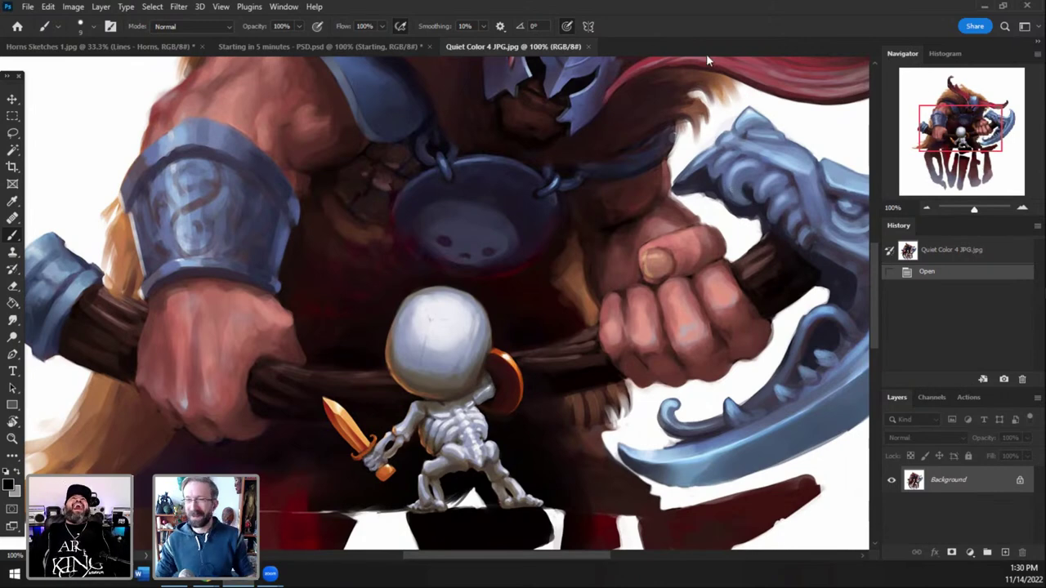
- Enlarge the file thumbnails in the Quiet folder and open the layered painting Quiet Color 1
click(28, 6)
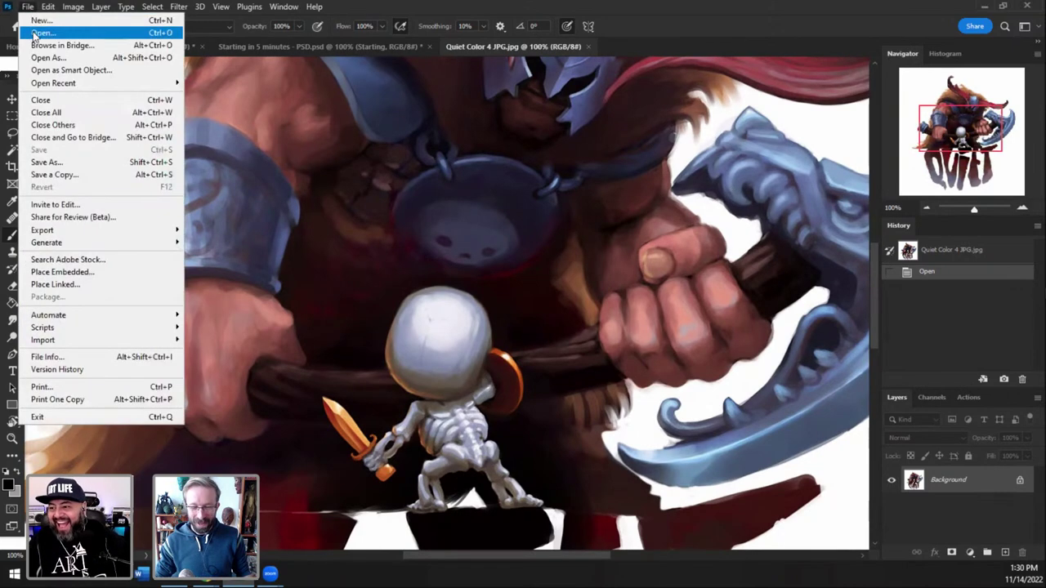
click(37, 34)
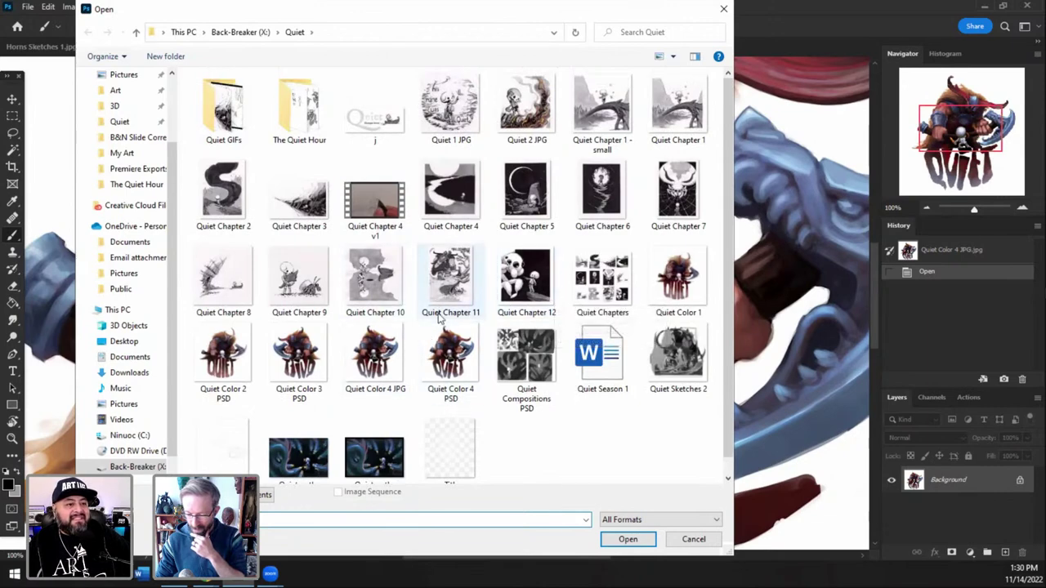
right_click(585, 426)
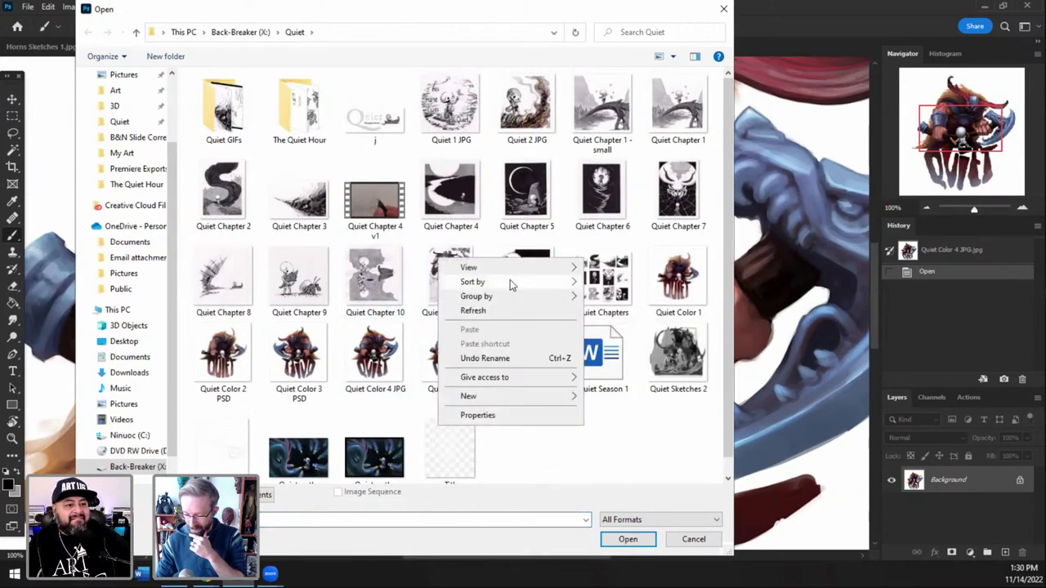
mouse_move(521, 269)
click(607, 281)
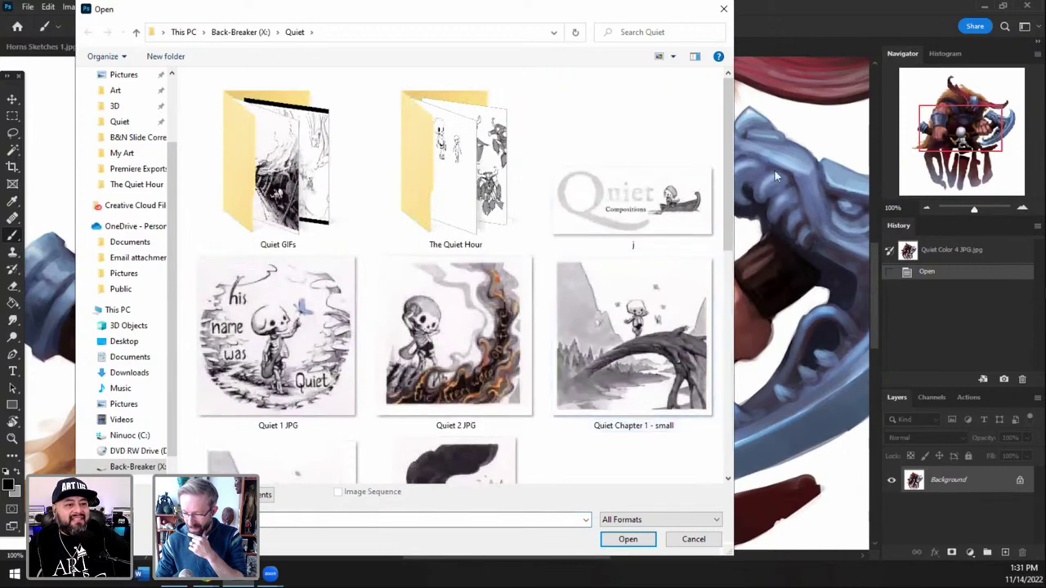
drag(727, 188, 728, 388)
click(658, 282)
scroll(646, 259, down, 2)
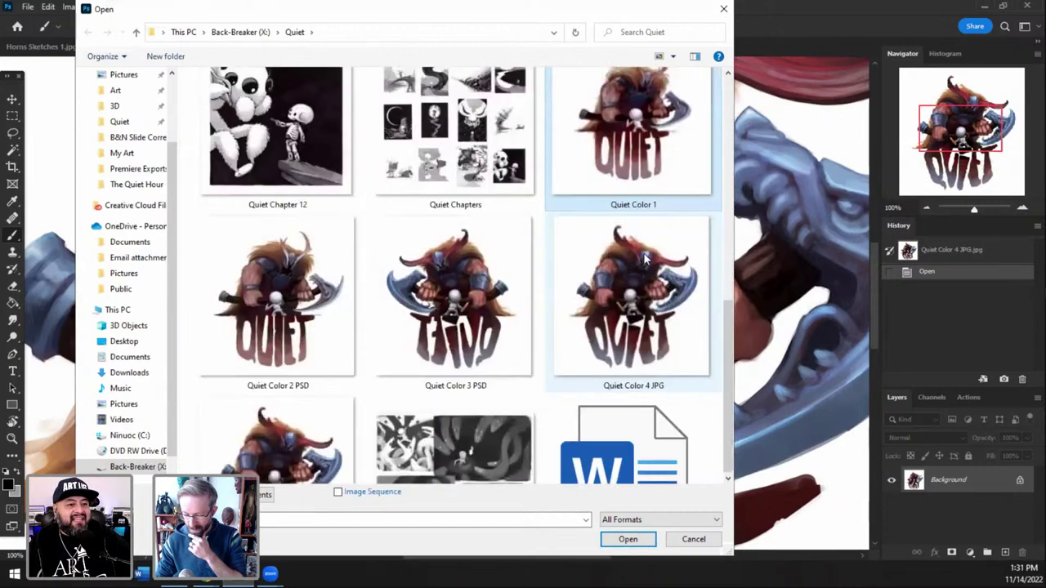
double_click(646, 259)
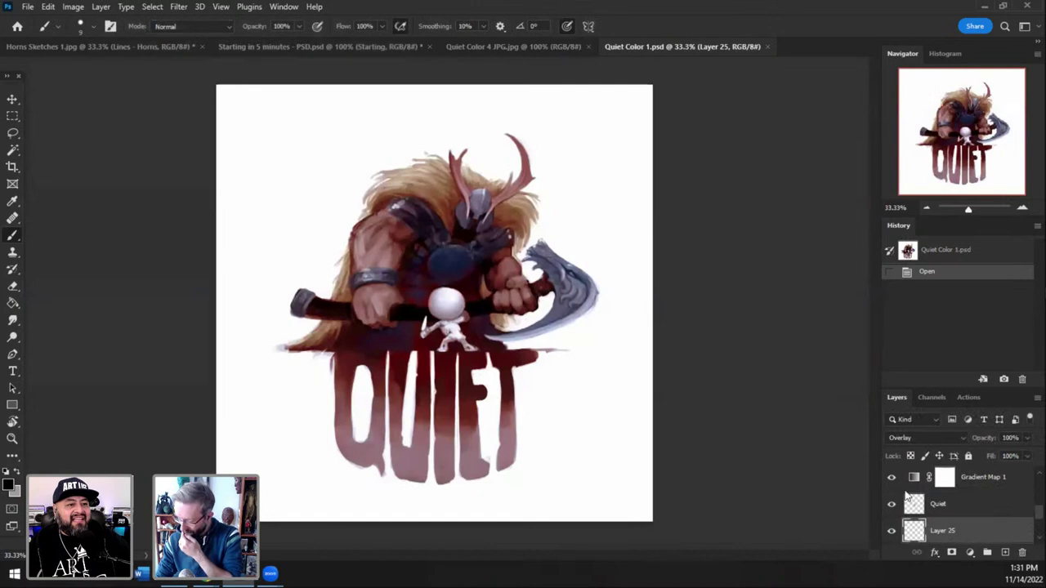
- Hide Gradient Map 1, the Quiet skeleton layer and the upper painting layers, including Layers 14 and 18, while keeping Layer 17 visible
click(893, 495)
scroll(894, 495, down, 1)
click(894, 496)
scroll(894, 494, down, 2)
scroll(895, 492, up, 5)
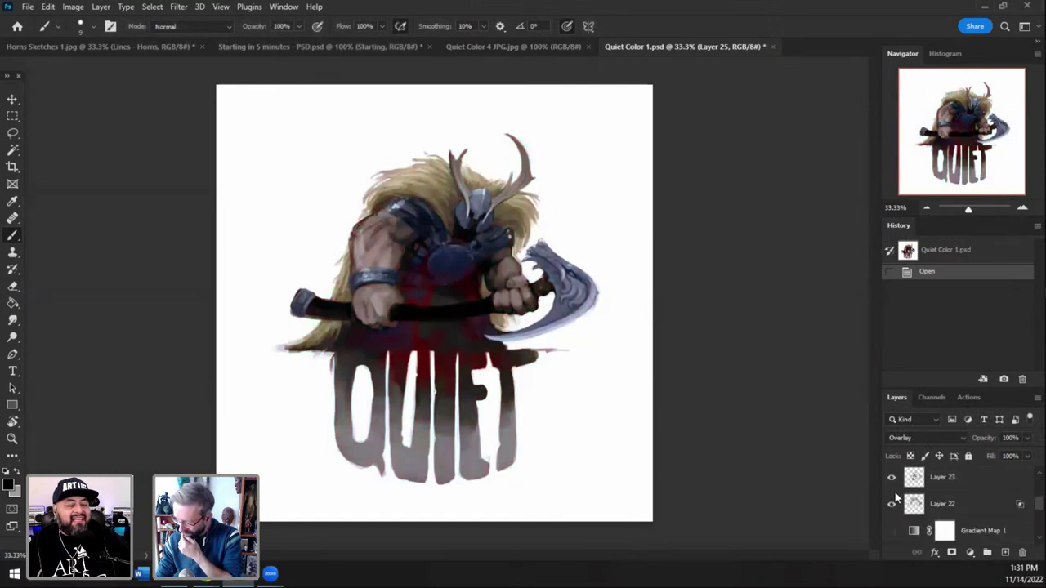
scroll(896, 496, down, 3)
drag(892, 487, 891, 503)
click(892, 478)
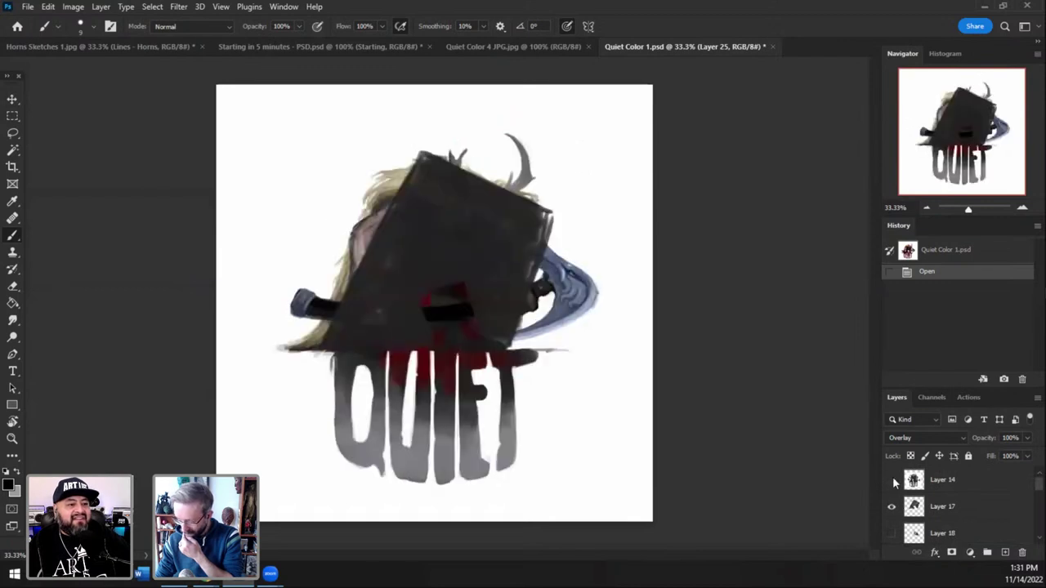
- Hide the remaining painting layers, including Layer 25, Horns and Layer 15, so only Layer 17 and the Background show
scroll(892, 487, down, 5)
click(893, 483)
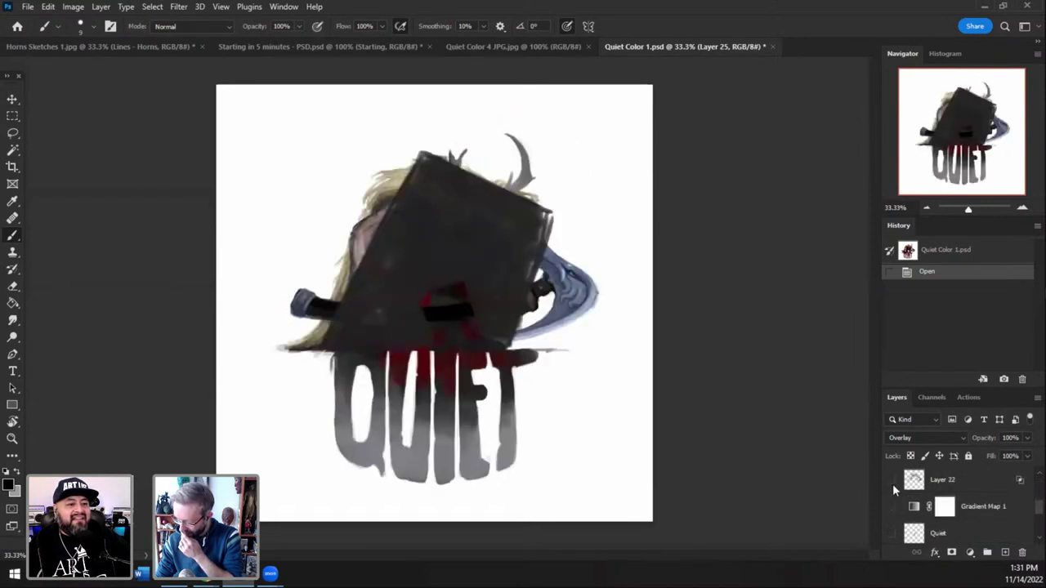
scroll(892, 484, up, 1)
click(893, 484)
scroll(898, 501, down, 3)
click(891, 506)
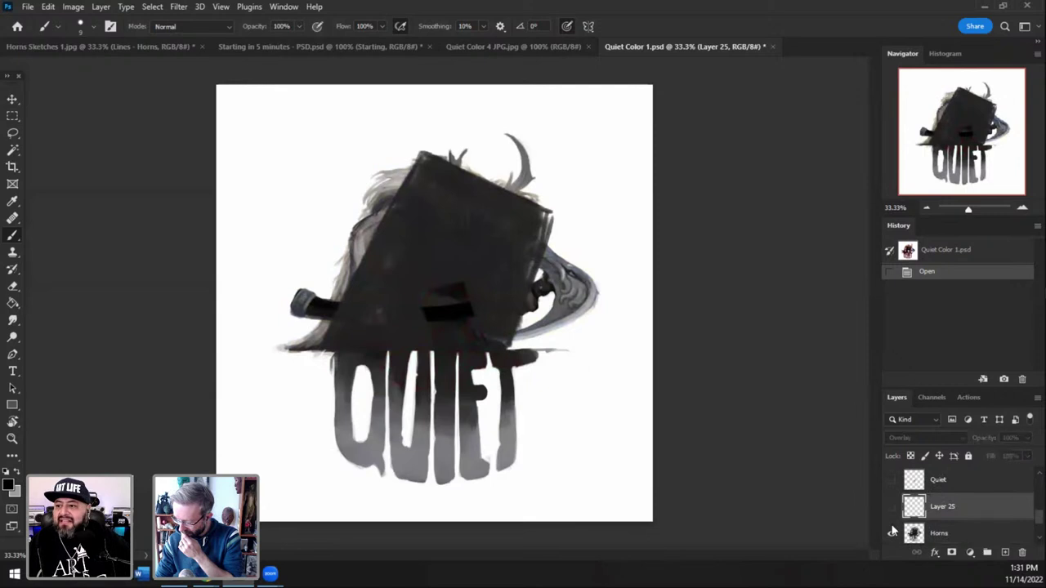
click(892, 532)
scroll(899, 523, down, 2)
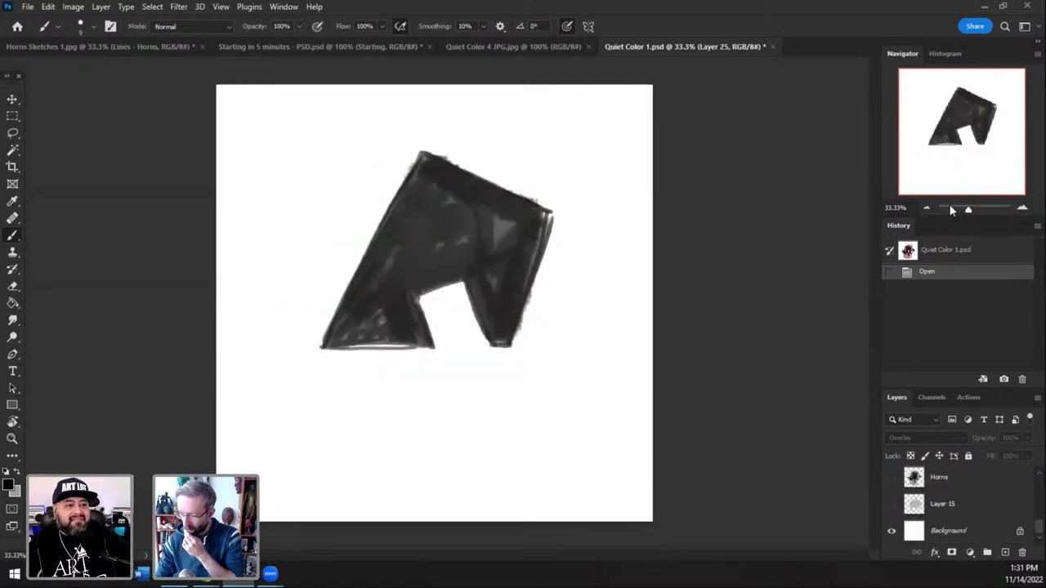
- Trace the dark silhouette's outer edges and its inner arch opening on Layer 17 with black Brush tool lines
click(1022, 208)
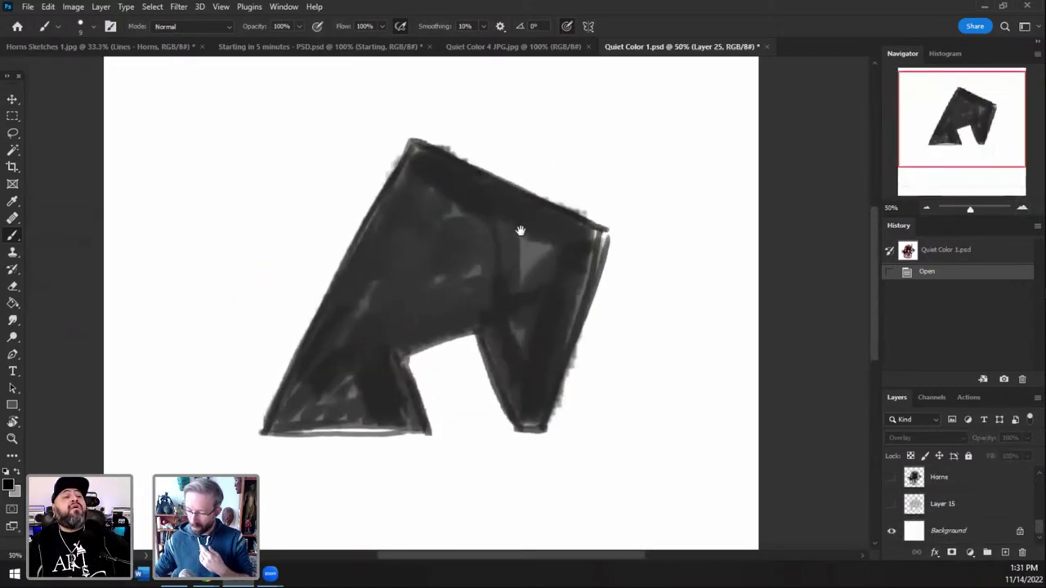
drag(1037, 532, 1041, 479)
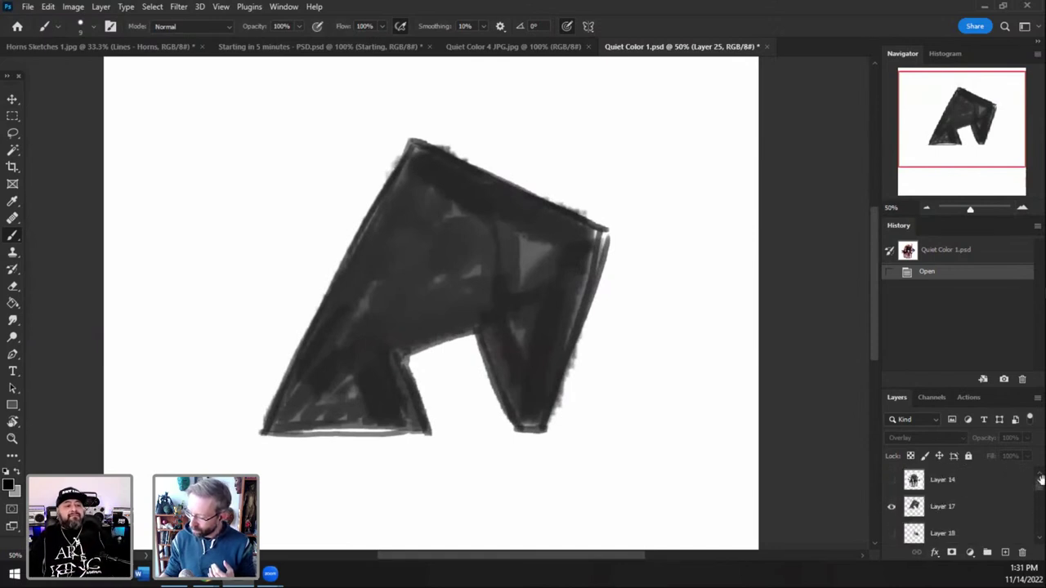
click(948, 506)
mouse_move(541, 427)
mouse_down()
mouse_move(615, 235)
mouse_move(459, 161)
mouse_move(408, 152)
mouse_move(250, 437)
mouse_up()
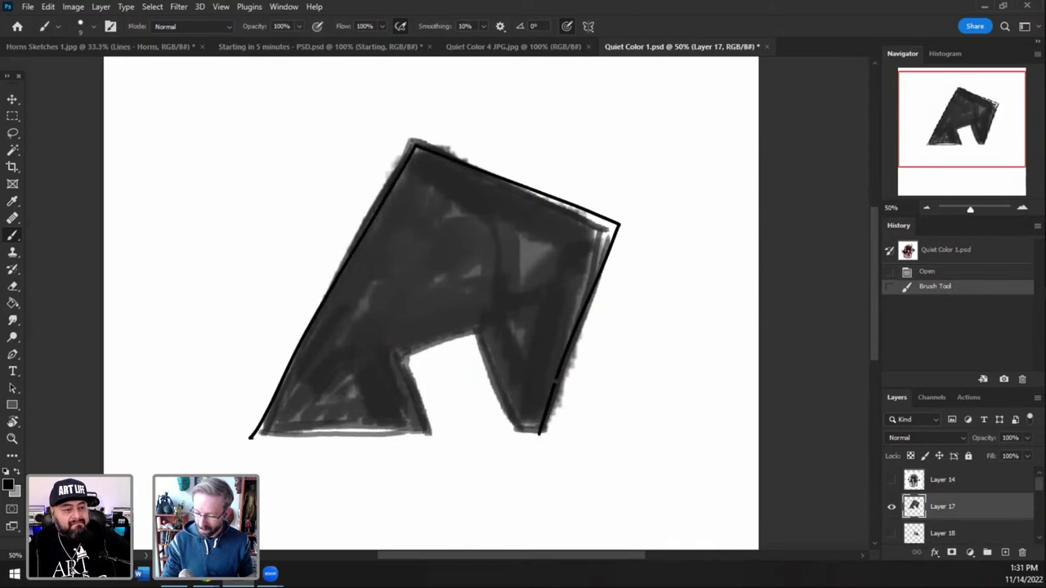
mouse_move(524, 431)
mouse_down()
mouse_move(472, 334)
mouse_move(404, 352)
mouse_move(427, 434)
mouse_up()
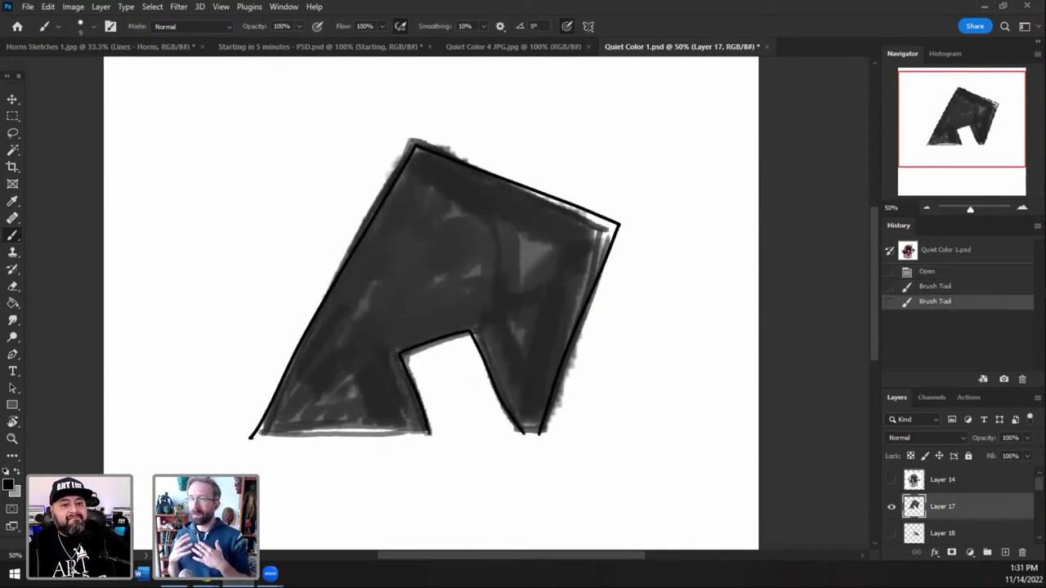
- Try extending the silhouette's outer and arch outlines below the shape on Layer 17 until both boxes close
mouse_move(430, 433)
mouse_down()
mouse_move(445, 468)
mouse_move(509, 420)
mouse_move(544, 433)
mouse_move(374, 478)
mouse_up()
drag(303, 445, 291, 437)
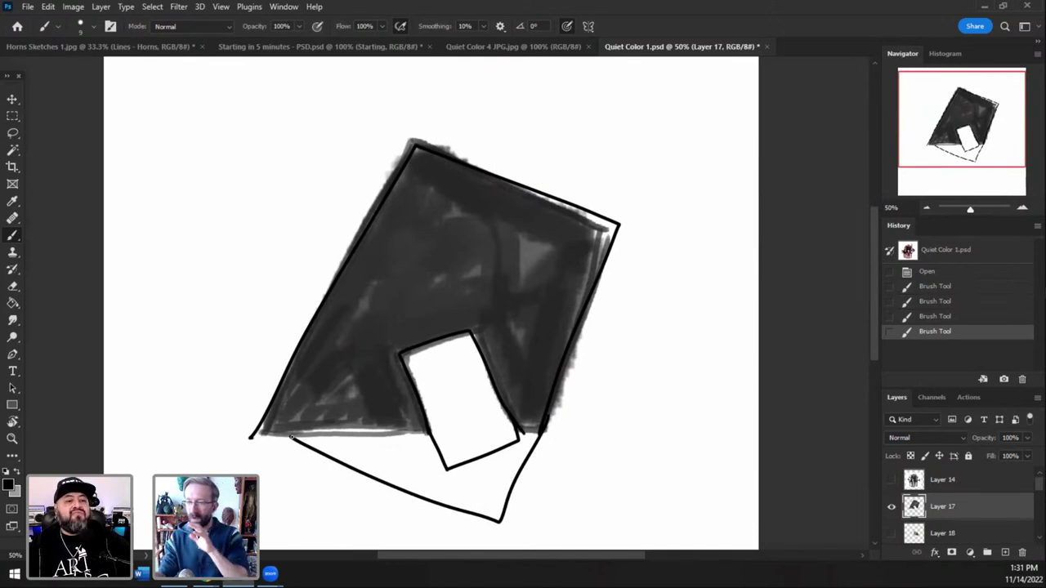
click(955, 302)
- Compare the finished armoured figure in Quiet Color 4 JPG at 66.7% zoom with the traced silhouette in Quiet Color 1
click(567, 46)
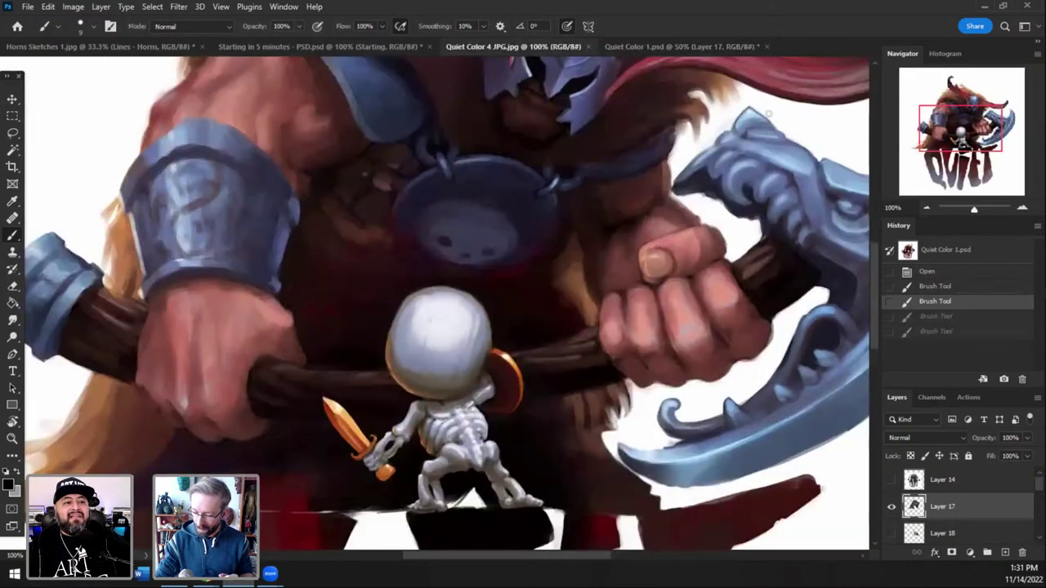
click(927, 209)
drag(958, 142, 957, 135)
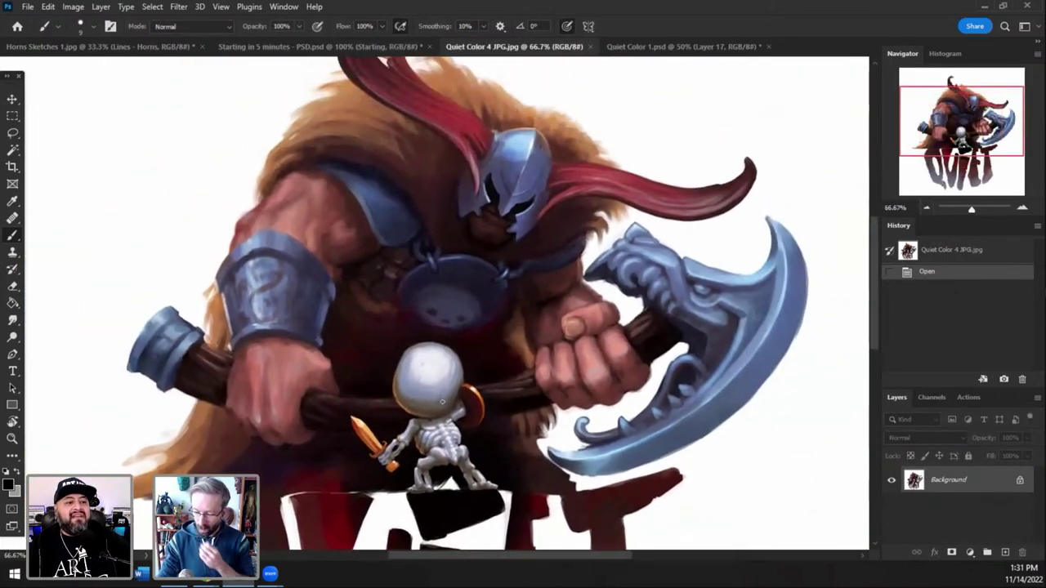
click(679, 43)
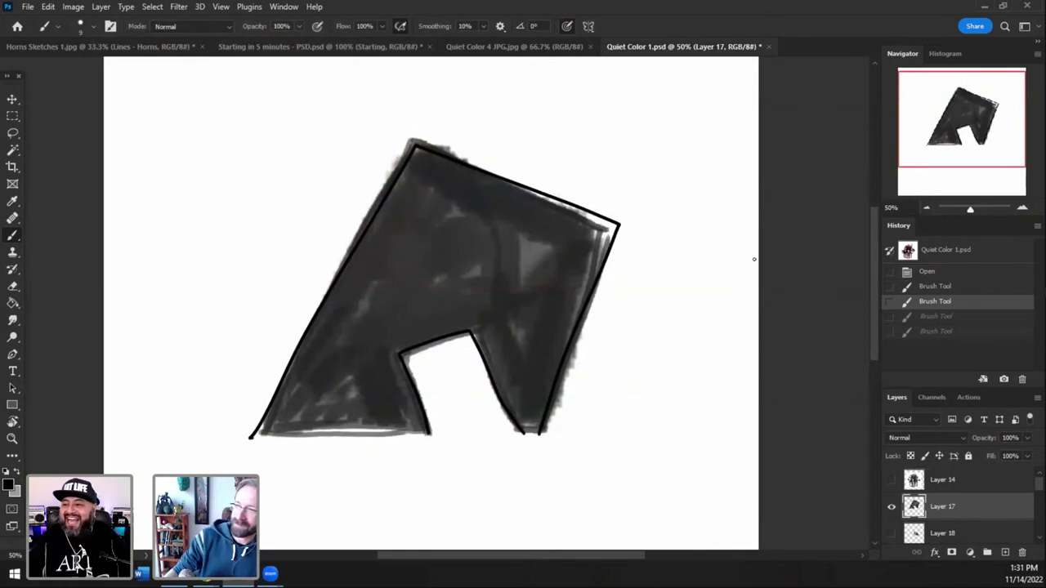
- Return to Horns Sketches 1 and ink the V-shaped lower front edge of the helmet on the Lines - Horns layer
click(180, 47)
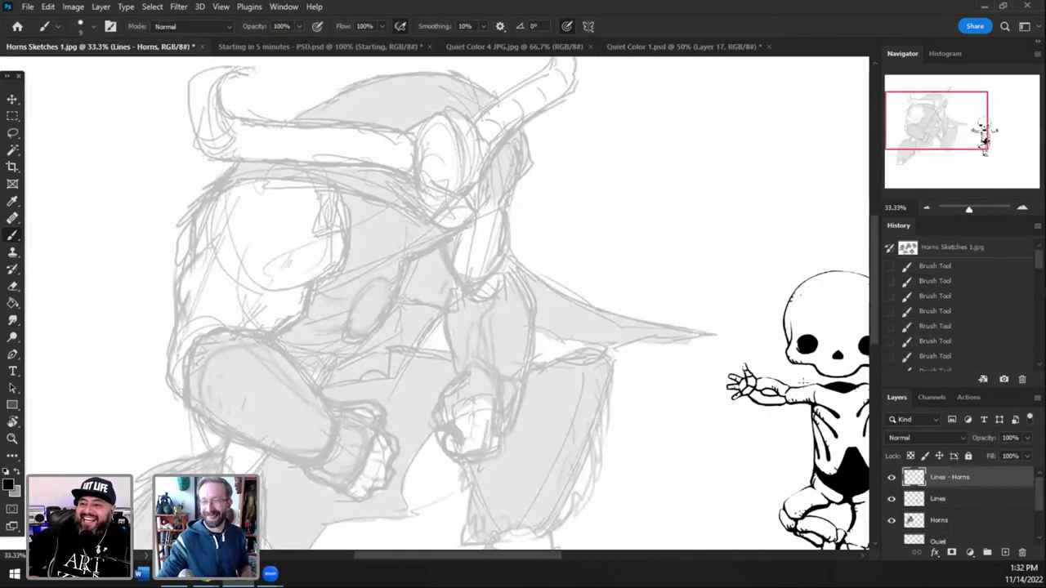
click(1022, 208)
drag(952, 126, 946, 120)
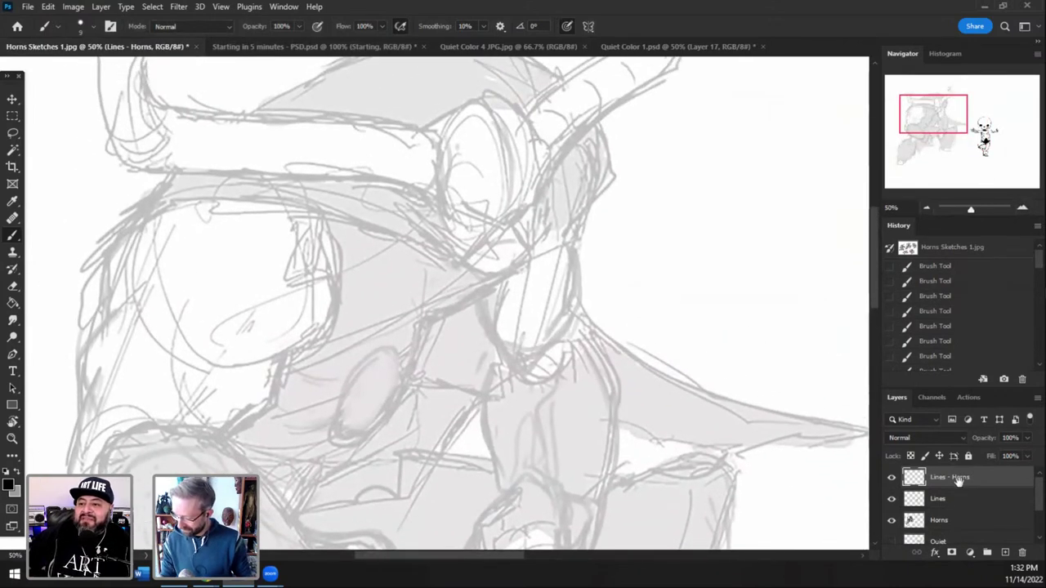
drag(465, 204, 505, 228)
mouse_move(487, 221)
mouse_down()
mouse_move(508, 230)
mouse_move(537, 195)
mouse_up()
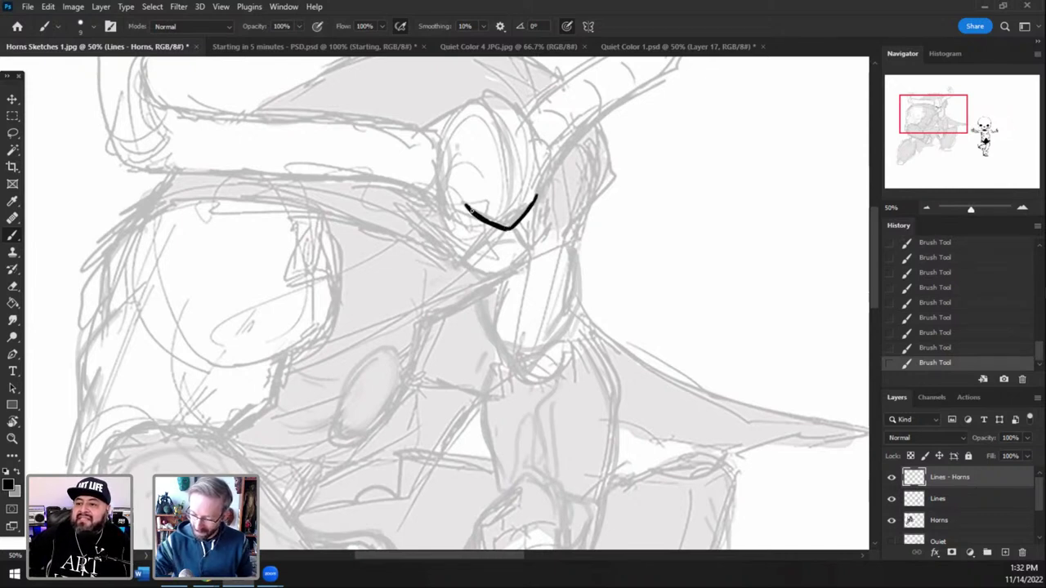
mouse_move(466, 204)
mouse_down()
mouse_move(498, 225)
mouse_move(470, 210)
mouse_up()
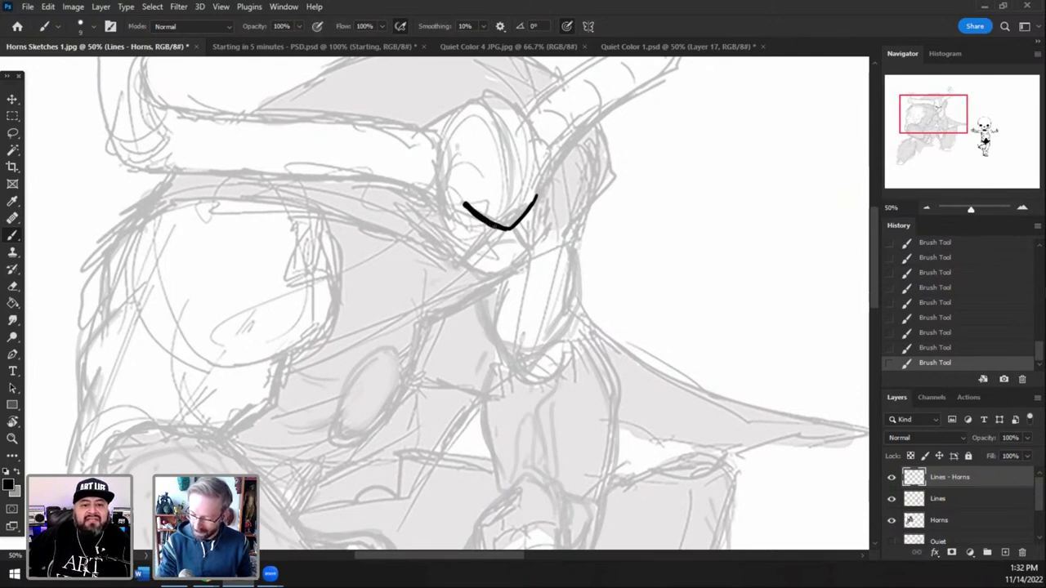
- Ink the larger, left-hand pointed cheek guard with a diagonal inner edge and a curved outer edge
mouse_move(495, 226)
mouse_down()
mouse_move(508, 231)
mouse_move(527, 210)
mouse_move(455, 271)
mouse_up()
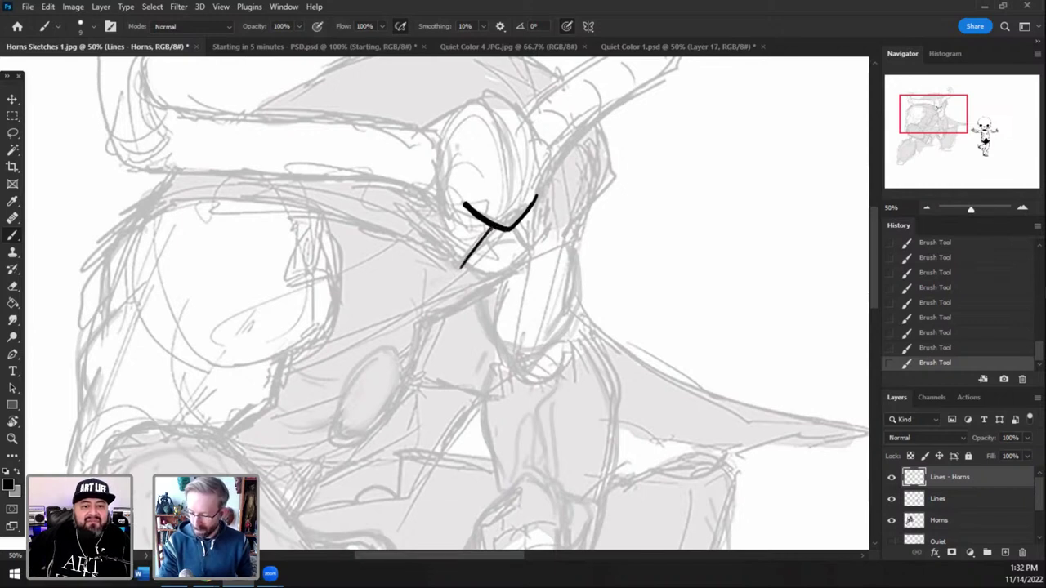
key(ctrl+z)
mouse_move(490, 230)
mouse_down()
mouse_move(459, 265)
mouse_move(432, 213)
mouse_up()
key(ctrl+z)
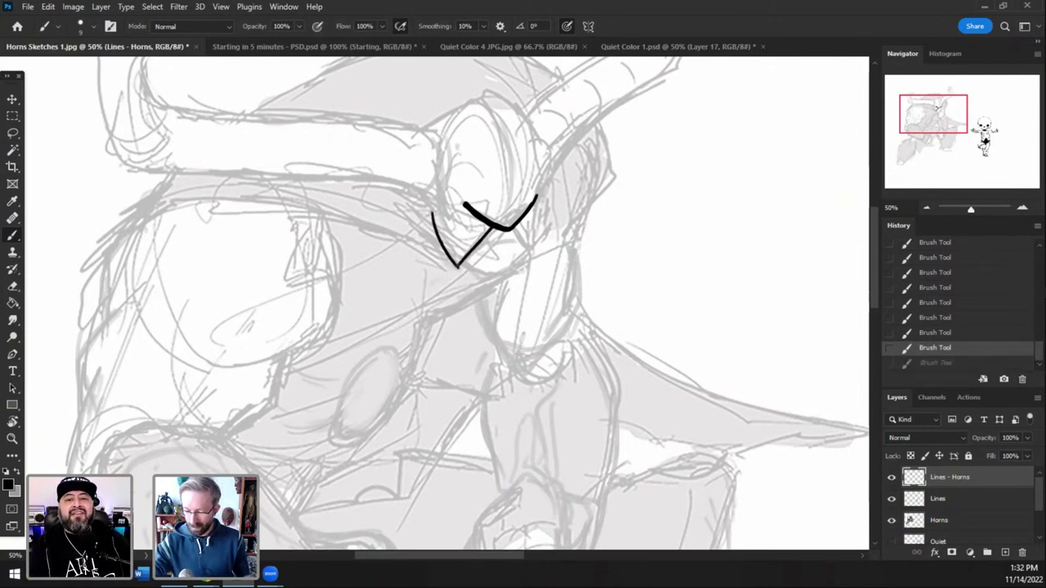
drag(457, 268, 428, 198)
key(ctrl+z)
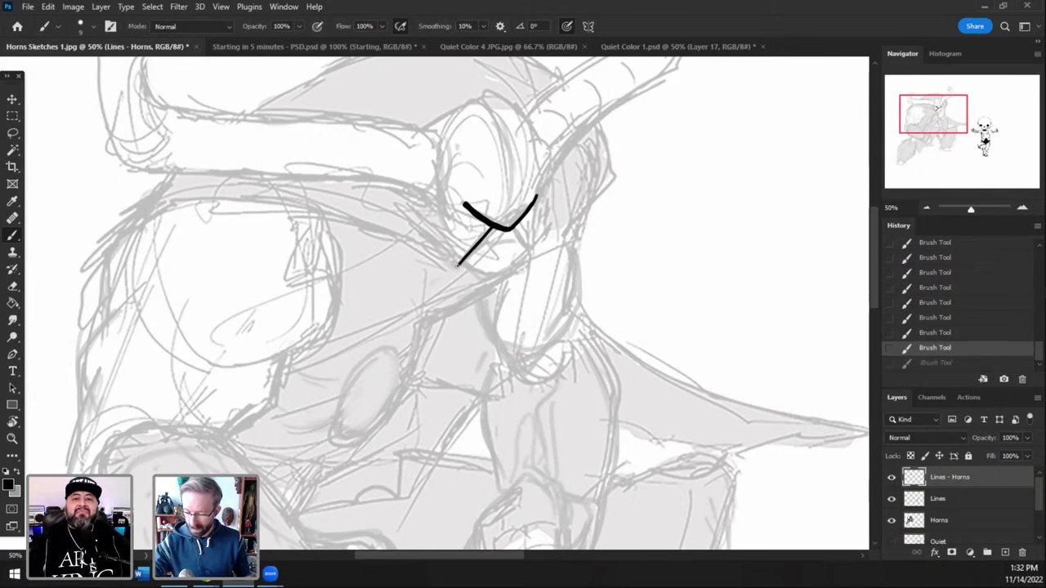
drag(458, 266, 426, 204)
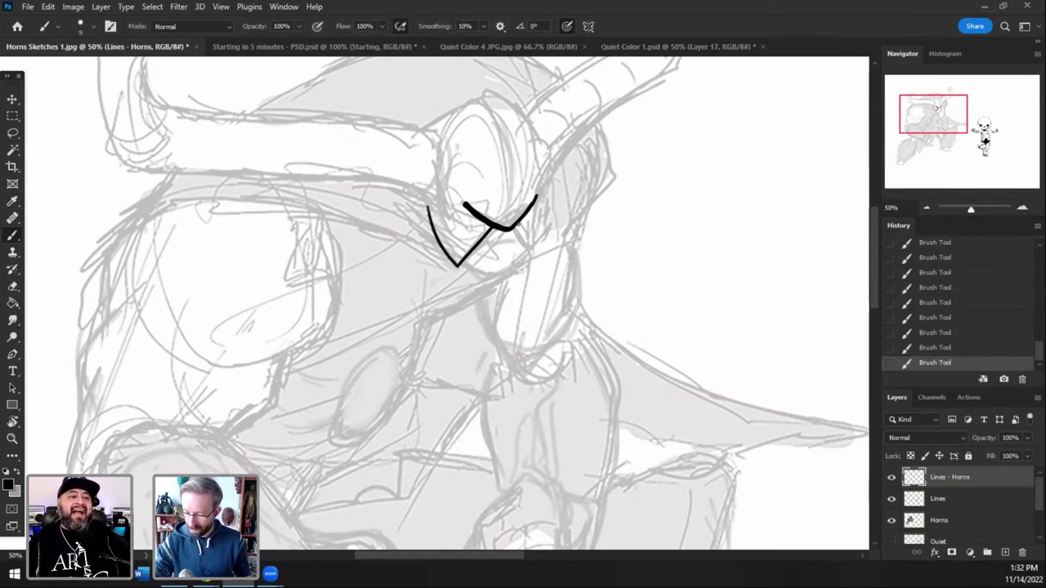
- Ink the smaller, right-hand cheek guard with a short inner edge and a curved outer edge
drag(517, 225, 529, 247)
key(ctrl+z)
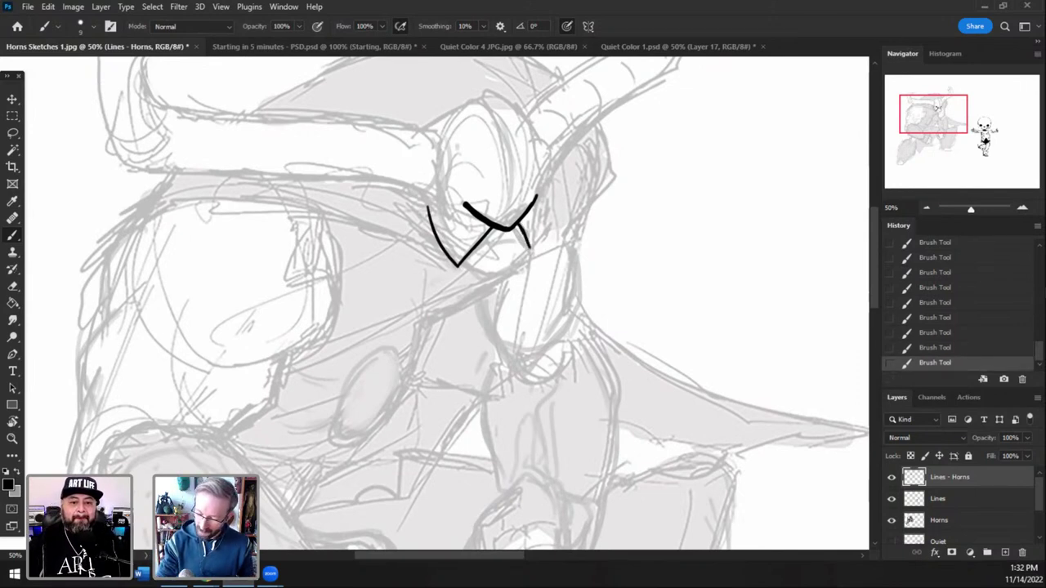
mouse_move(528, 245)
mouse_down()
mouse_move(534, 253)
mouse_move(545, 199)
mouse_up()
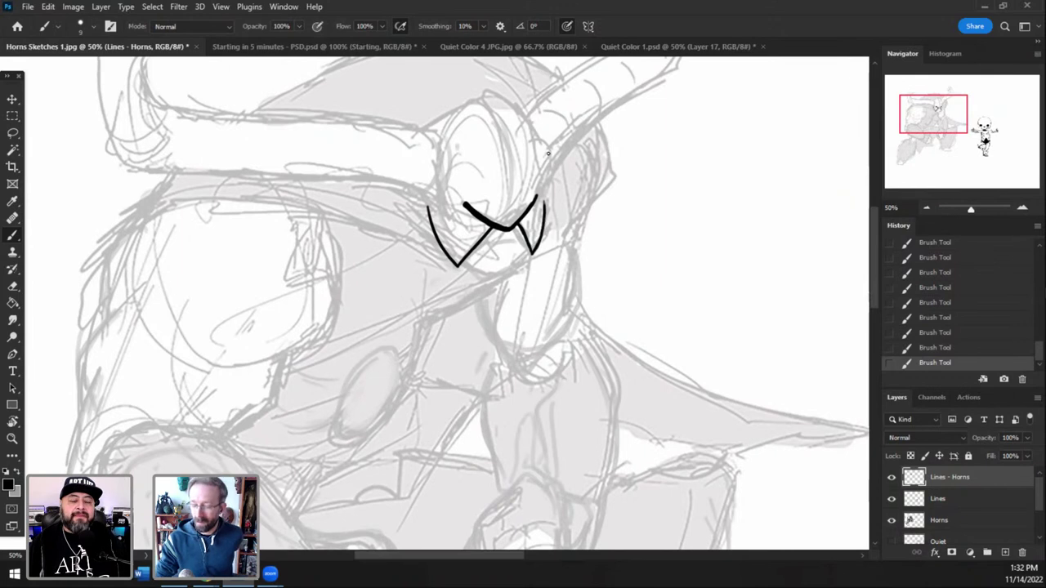
- Thin the left arm of the helmet's V line with the Eraser and restroke it with the Brush tool
key(e)
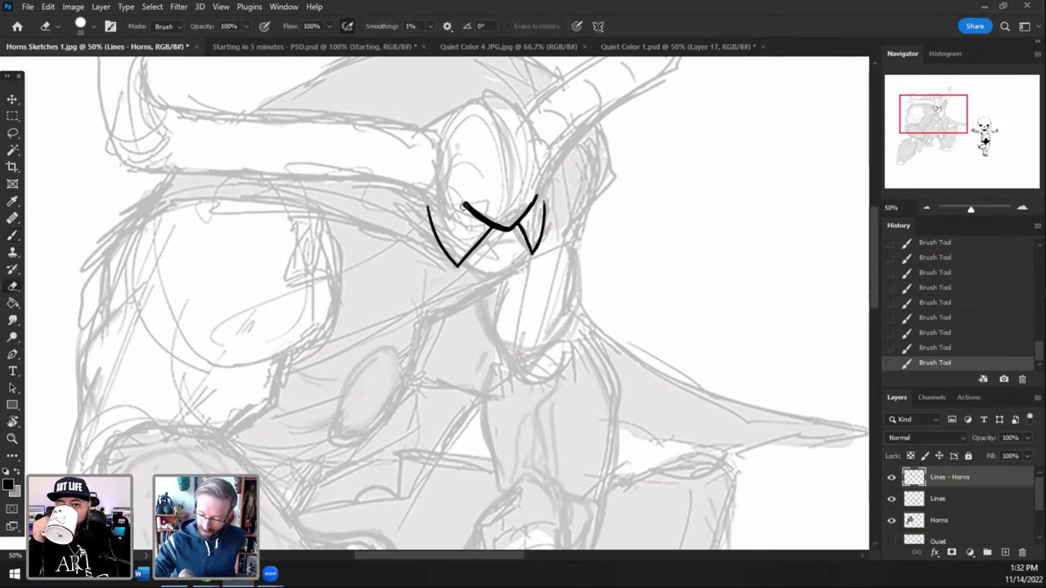
drag(463, 207, 464, 209)
drag(477, 223, 505, 226)
mouse_move(468, 196)
mouse_down()
mouse_move(502, 223)
mouse_move(468, 198)
mouse_up()
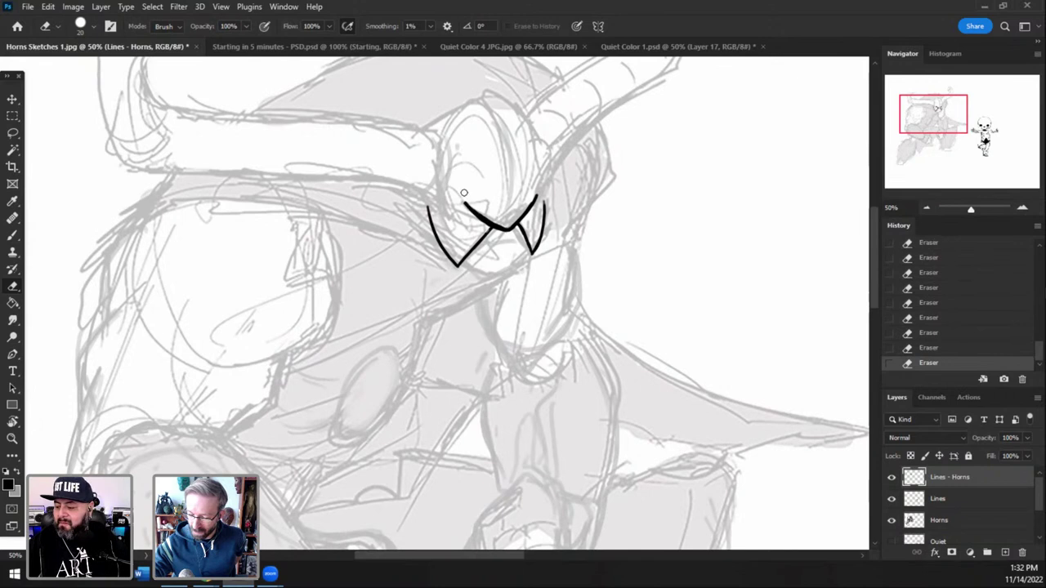
click(12, 234)
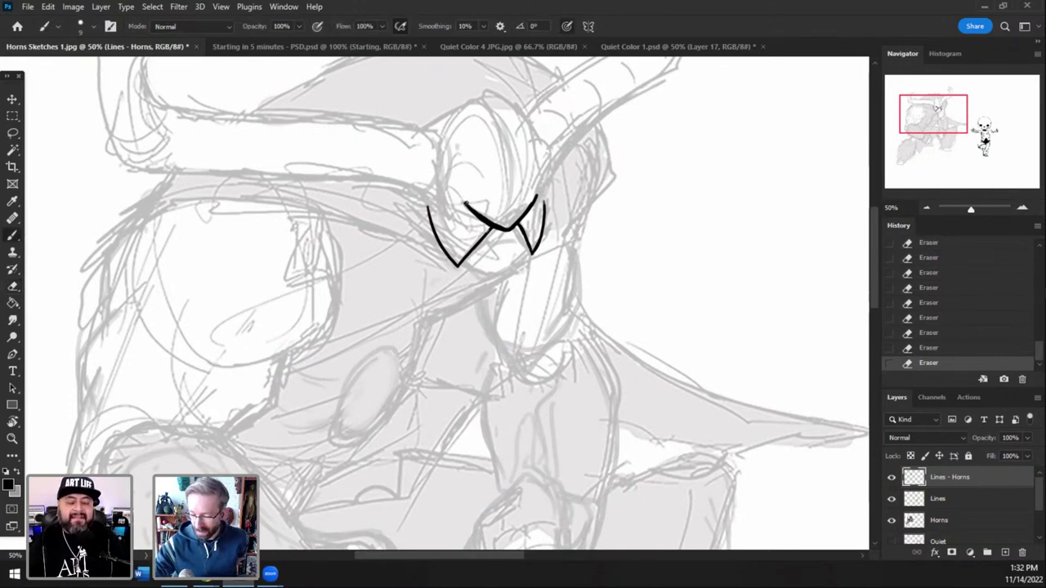
drag(471, 203, 493, 224)
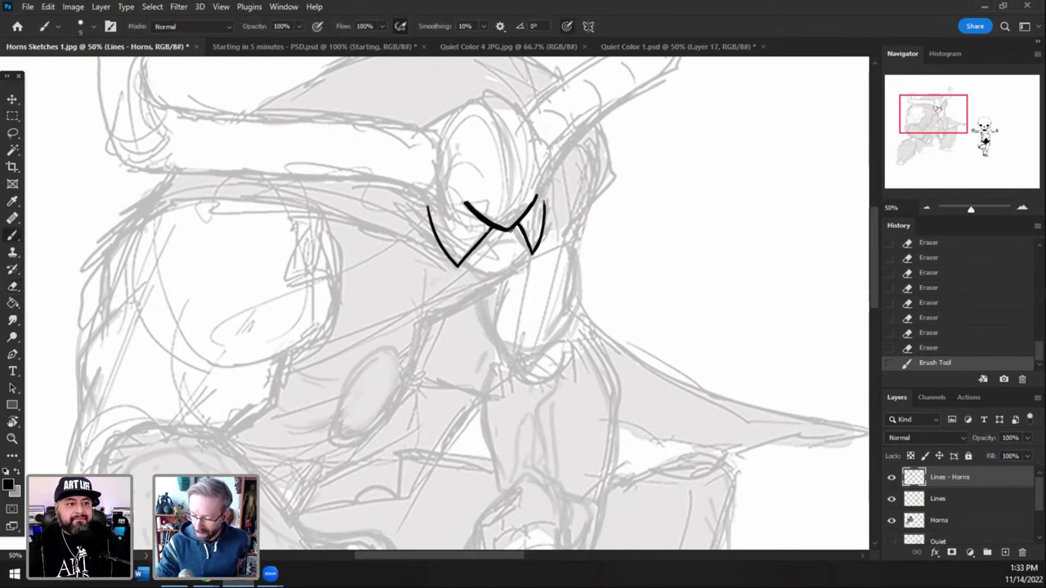
- Thicken the point of the helmet's V line with the Brush and trim its upper edge with the Eraser
click(1022, 207)
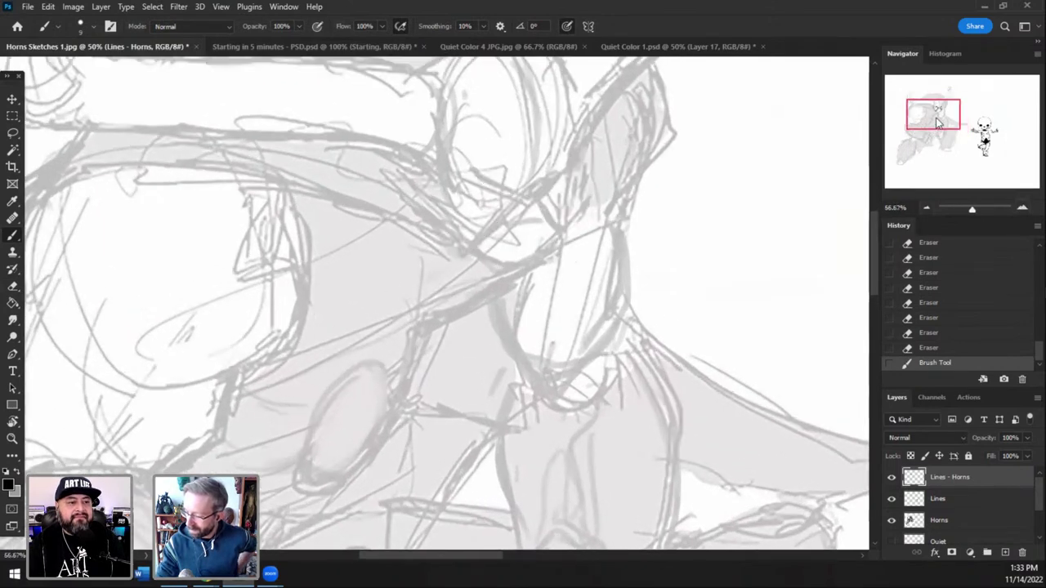
drag(910, 126, 912, 121)
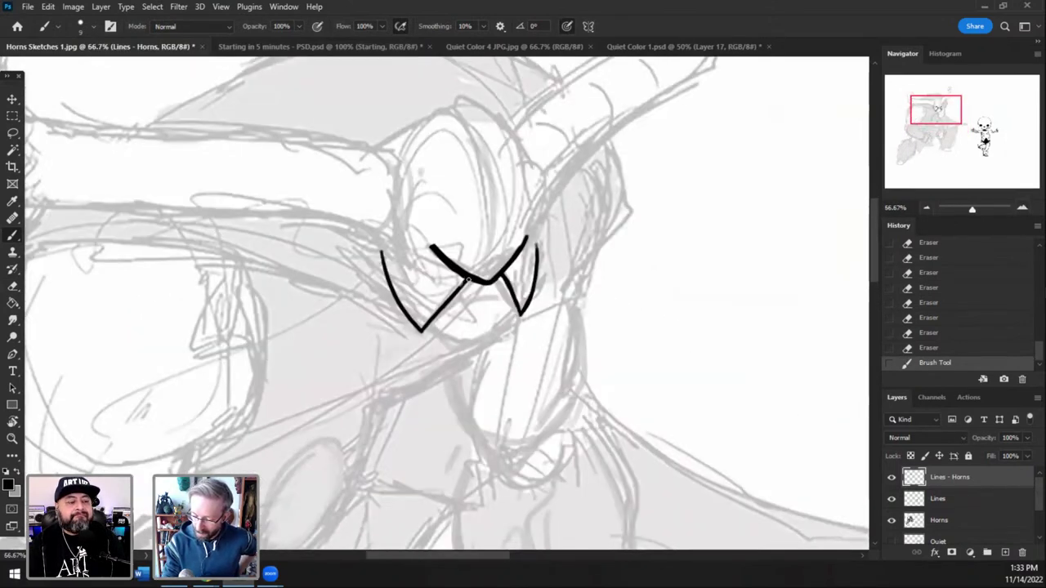
drag(466, 279, 491, 288)
click(14, 286)
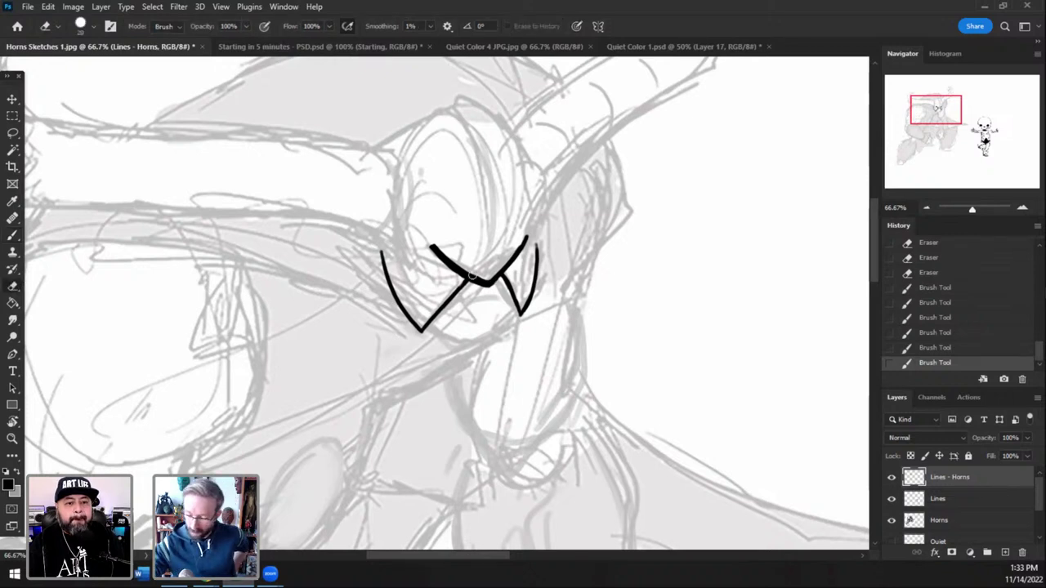
drag(465, 265, 460, 258)
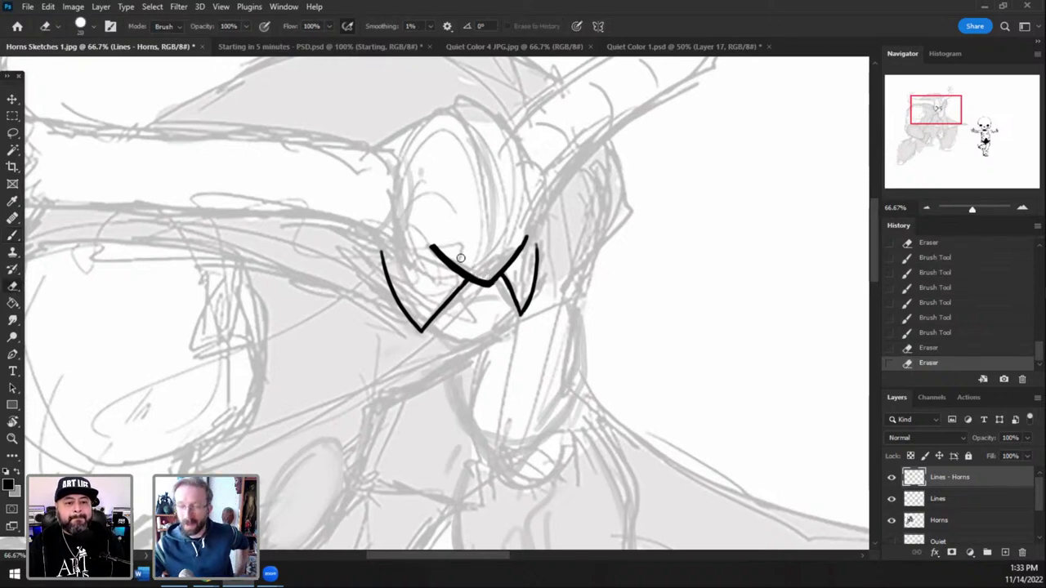
- Refine the V line's left arm with a smaller Eraser and extend its upper tip with the Brush tool
key(bracketleft)
key(bracketleft)
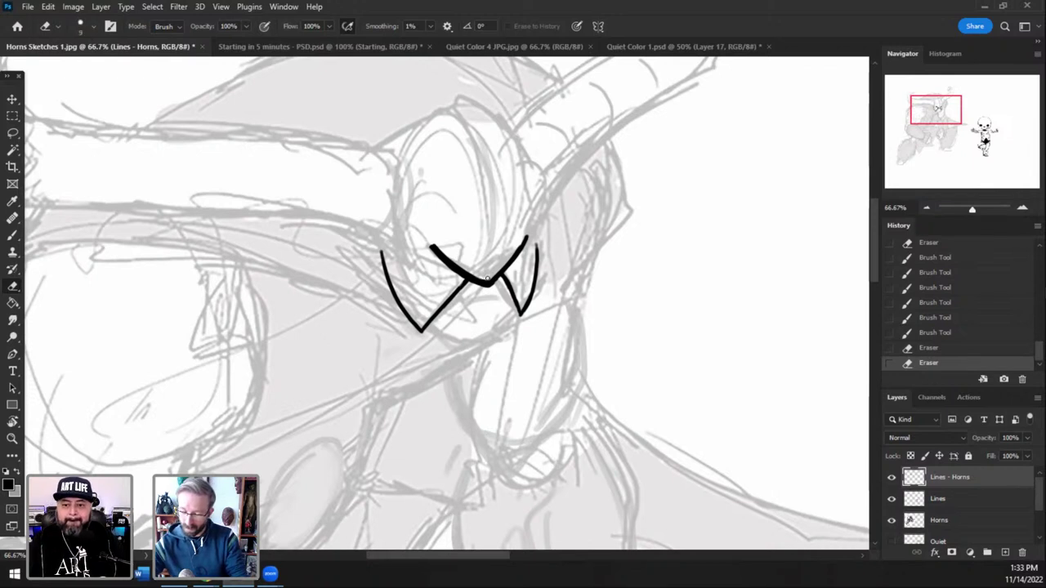
click(459, 262)
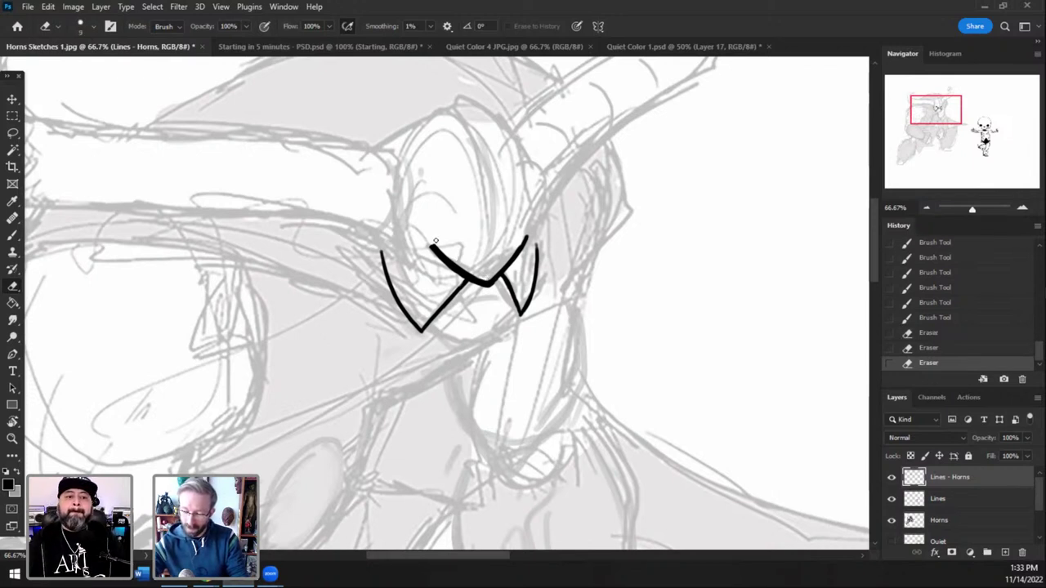
click(457, 262)
click(433, 245)
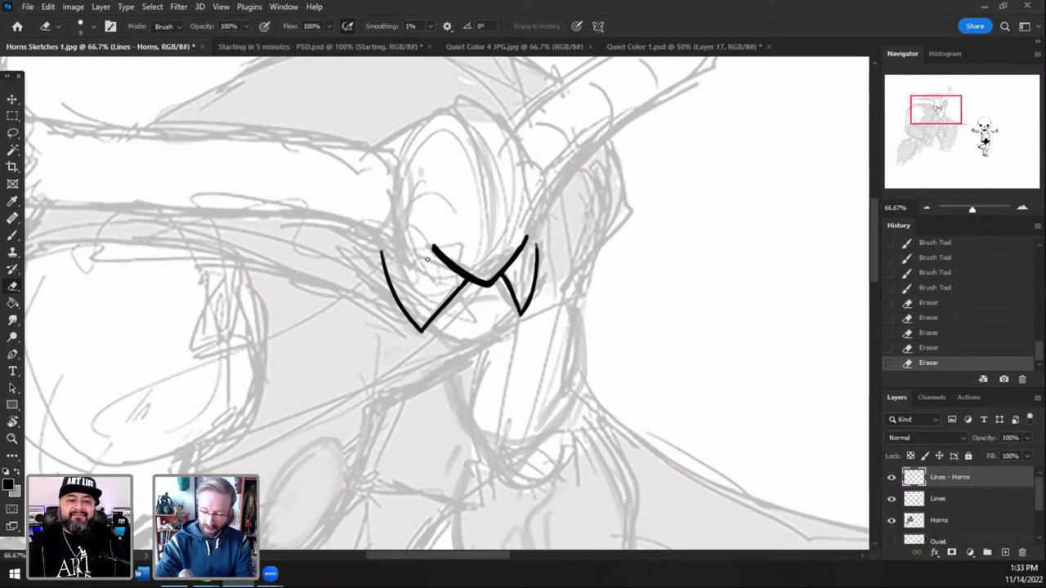
key(b)
mouse_move(436, 250)
mouse_down()
mouse_move(428, 239)
mouse_move(442, 257)
mouse_up()
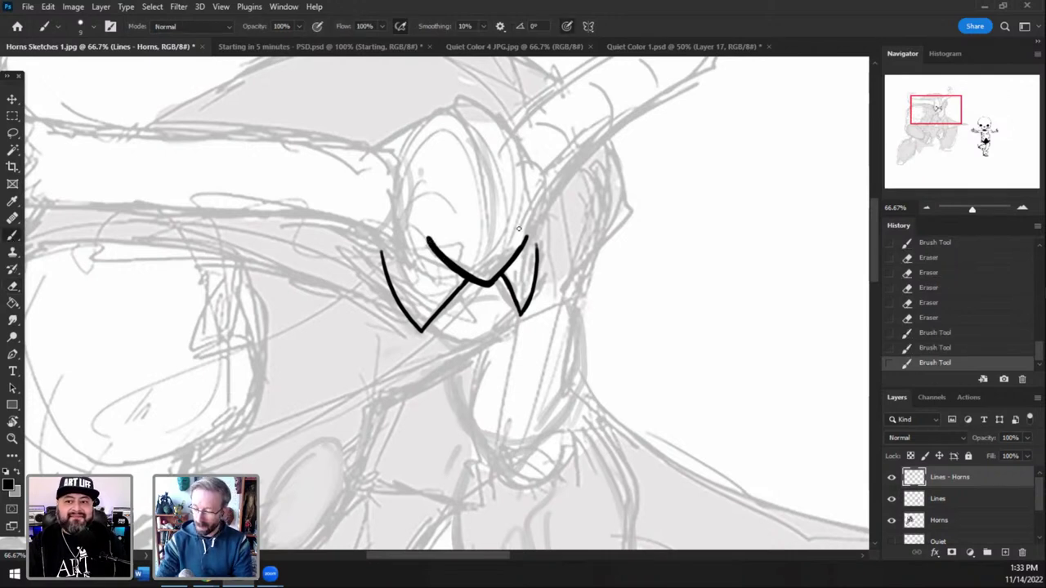
- Try inking the top edge of the helmet with a thicker, size 10 brush
key(bracketright)
key(bracketright)
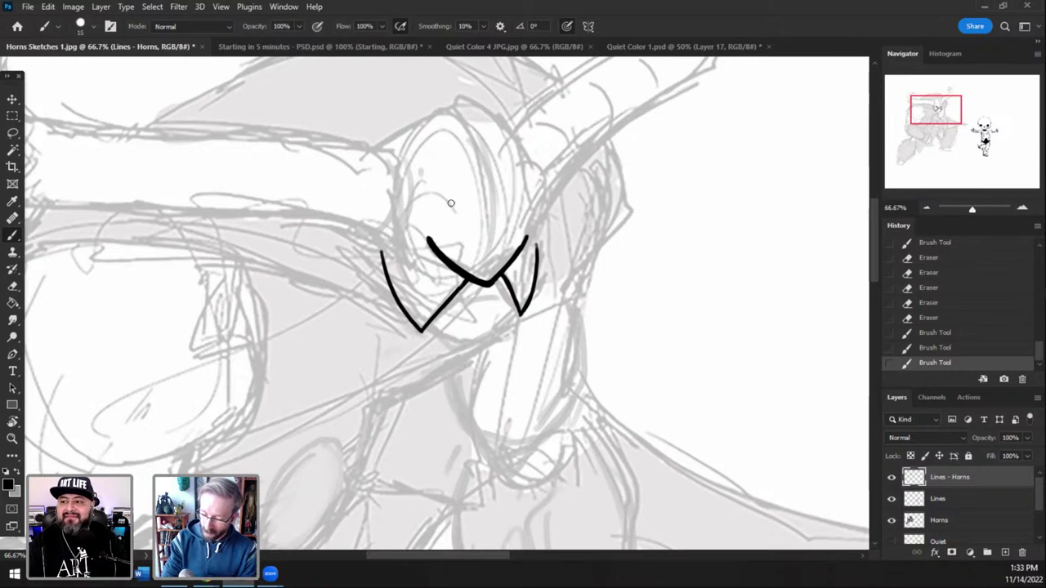
key(bracketleft)
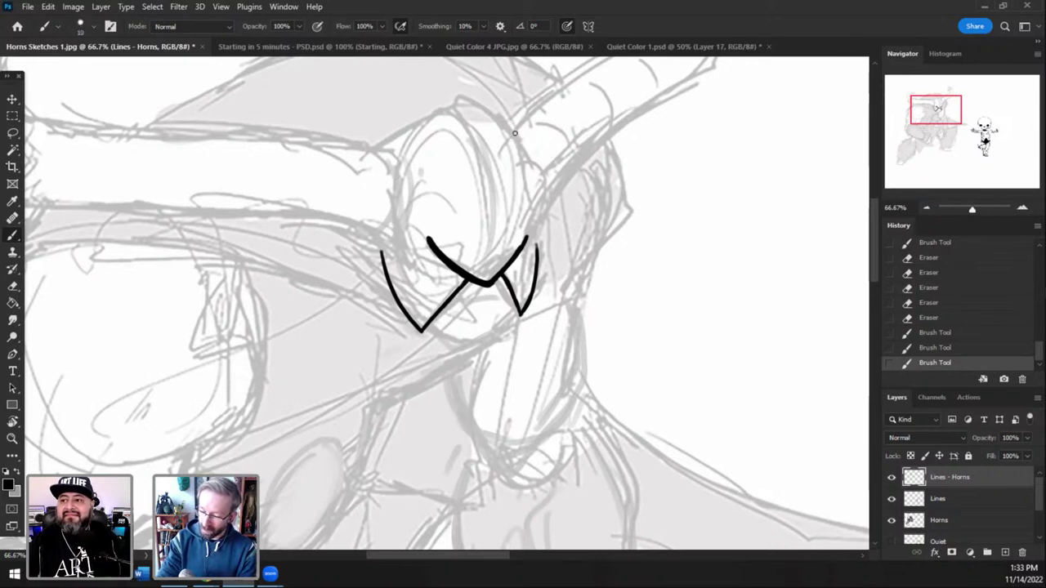
drag(515, 132, 466, 105)
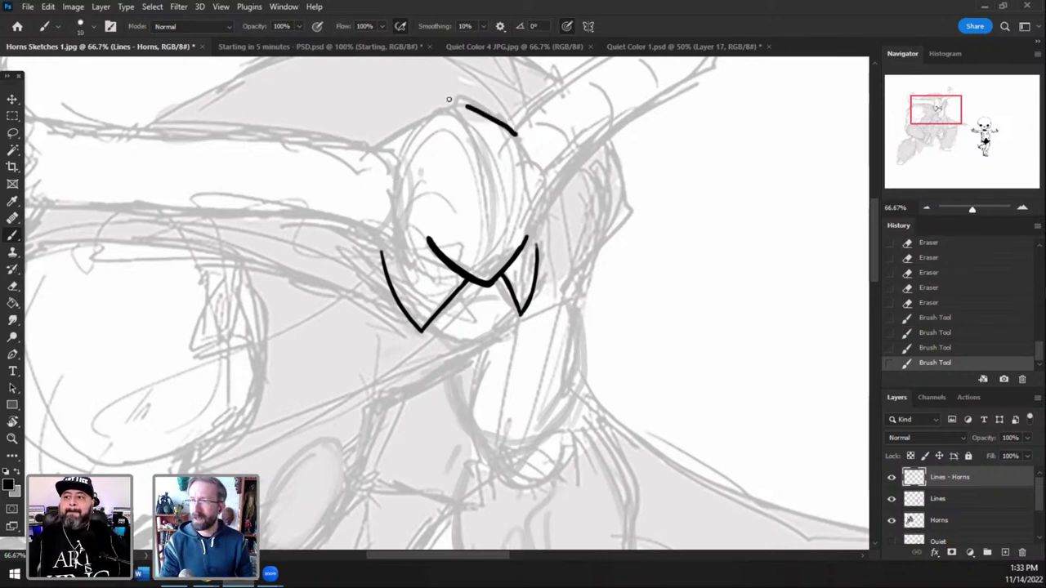
key(ctrl+z)
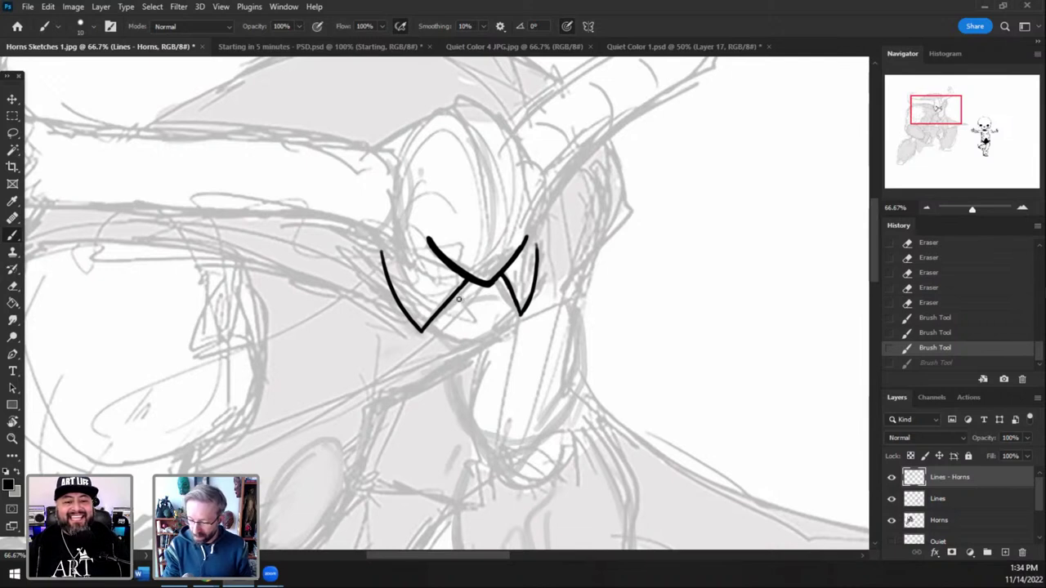
- Ink a short, slightly curved mouth line between the two cheek guards, beneath the helmet's V point
mouse_move(456, 300)
mouse_down()
mouse_move(512, 301)
mouse_move(495, 299)
mouse_up()
key(ctrl+z)
key(ctrl+z)
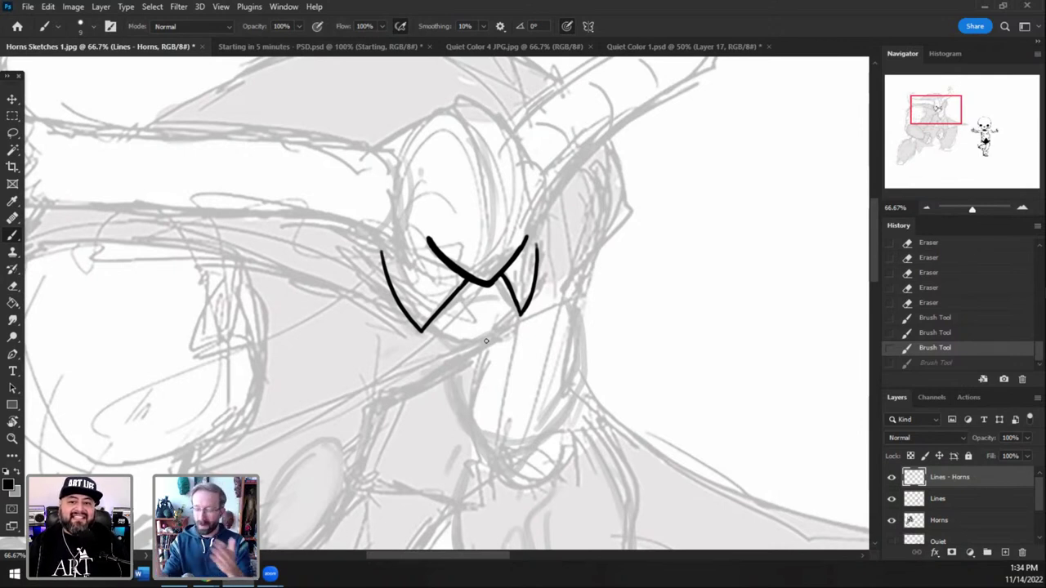
drag(455, 304, 504, 298)
key(ctrl+z)
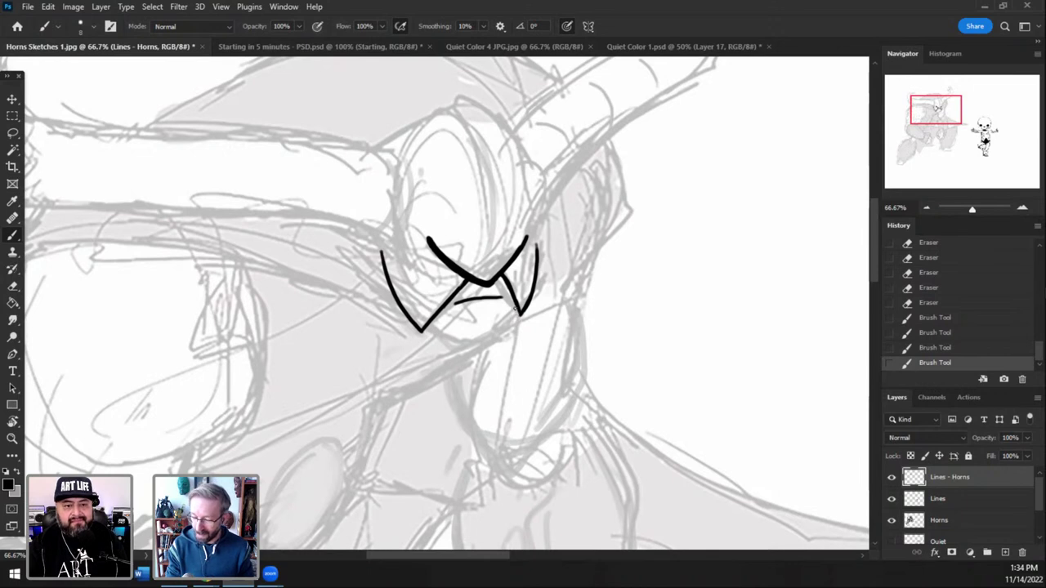
- Ink the angular chin and jaw outline joining the lower tips of the two cheek guards
mouse_move(521, 307)
mouse_down()
mouse_move(504, 336)
mouse_move(456, 343)
mouse_move(499, 338)
mouse_move(452, 344)
mouse_move(440, 334)
mouse_move(454, 343)
mouse_up()
key(ctrl+z)
key(ctrl+z)
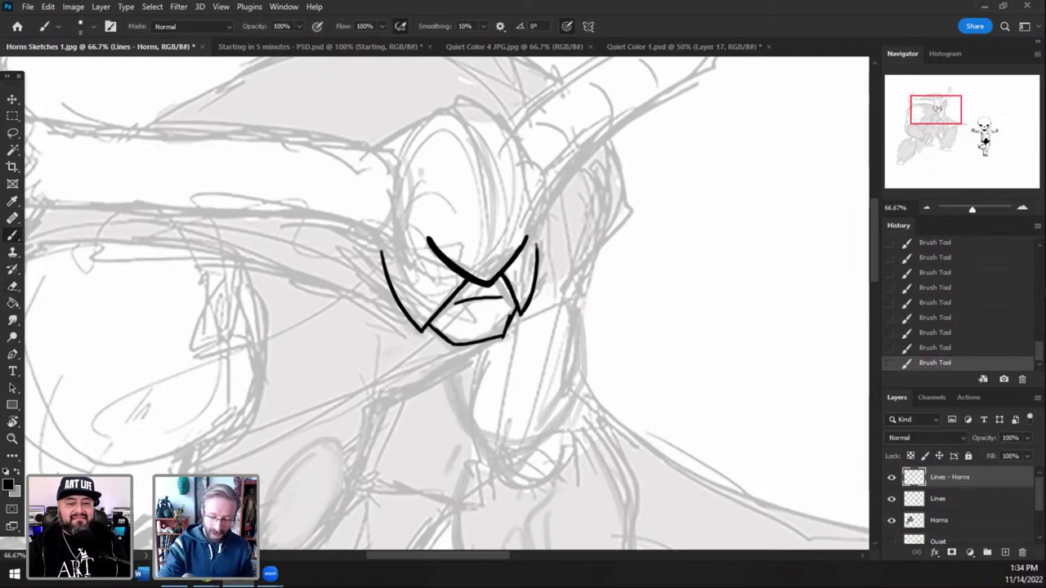
- Trim the inner edge of the jaw outline's right side with the Eraser
key(e)
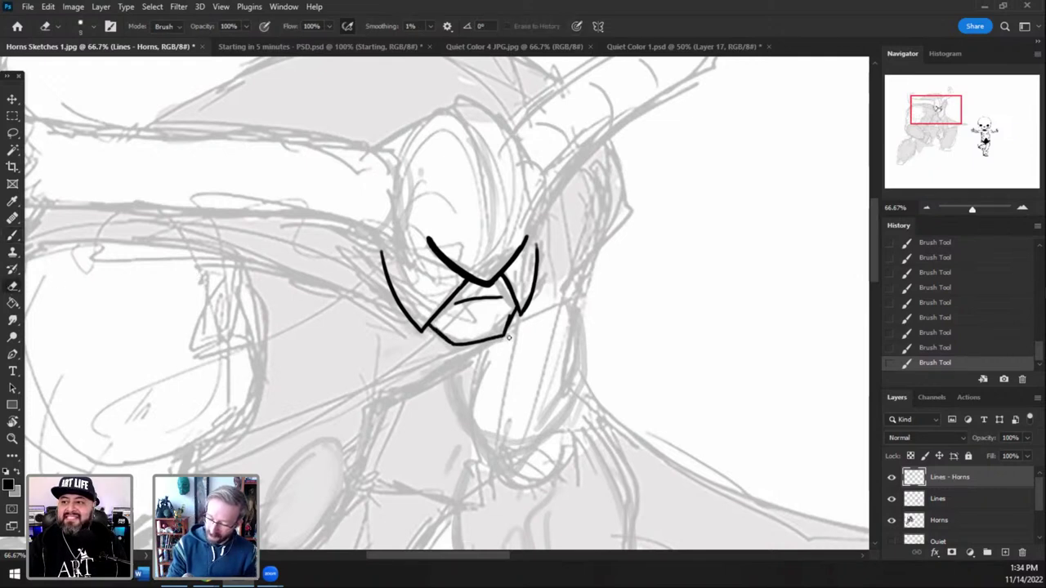
click(502, 325)
click(503, 324)
click(504, 322)
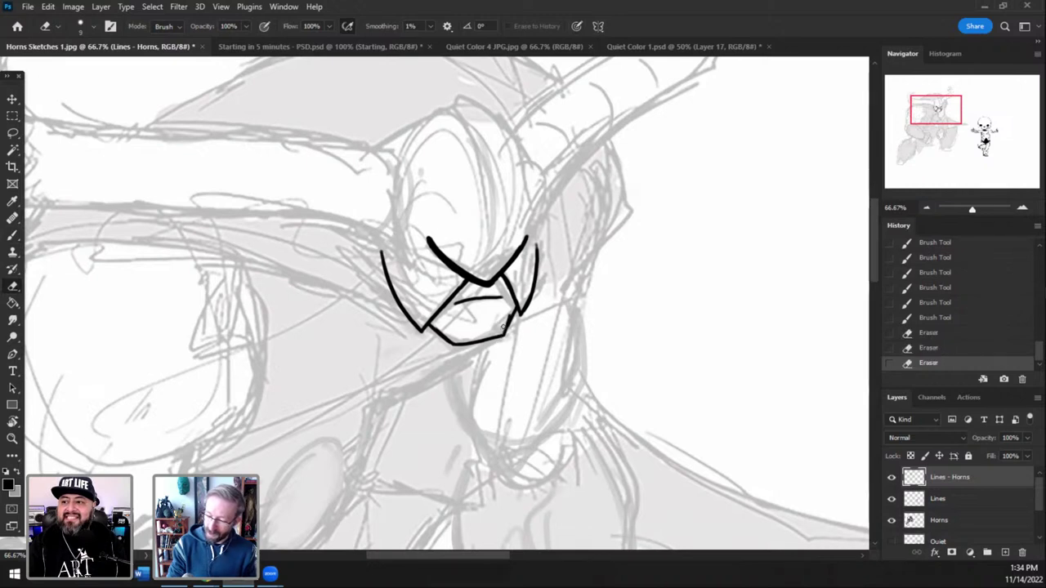
click(505, 321)
click(13, 236)
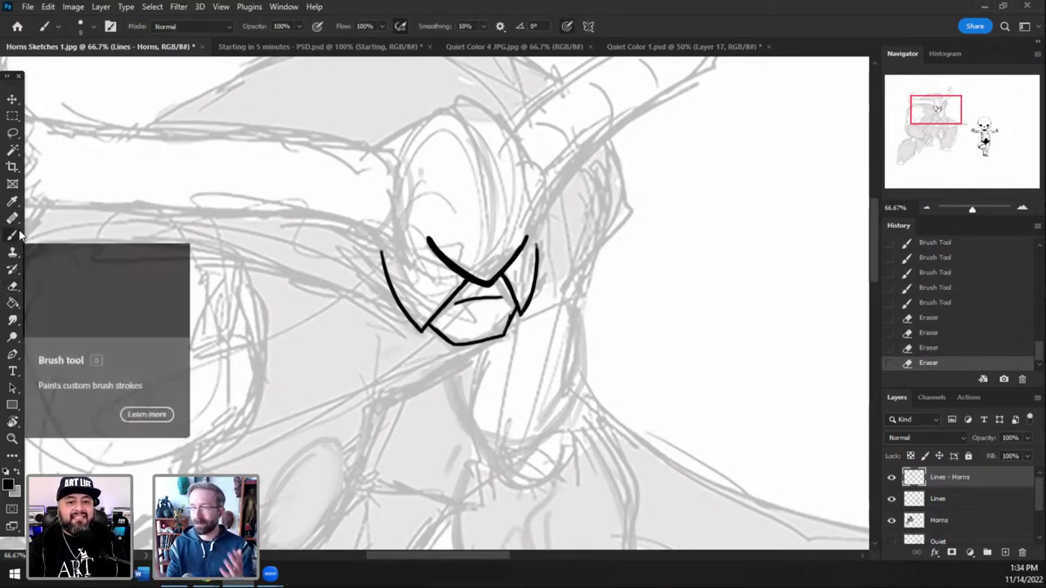
click(14, 286)
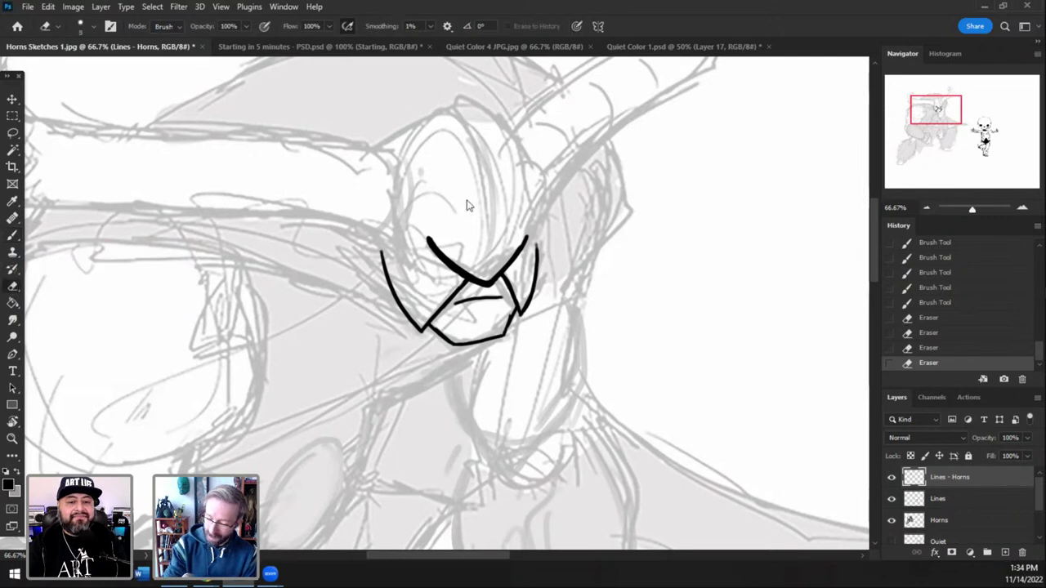
- Erase along the right arm of the thick V-shaped line to thin and taper its upper tip
click(518, 239)
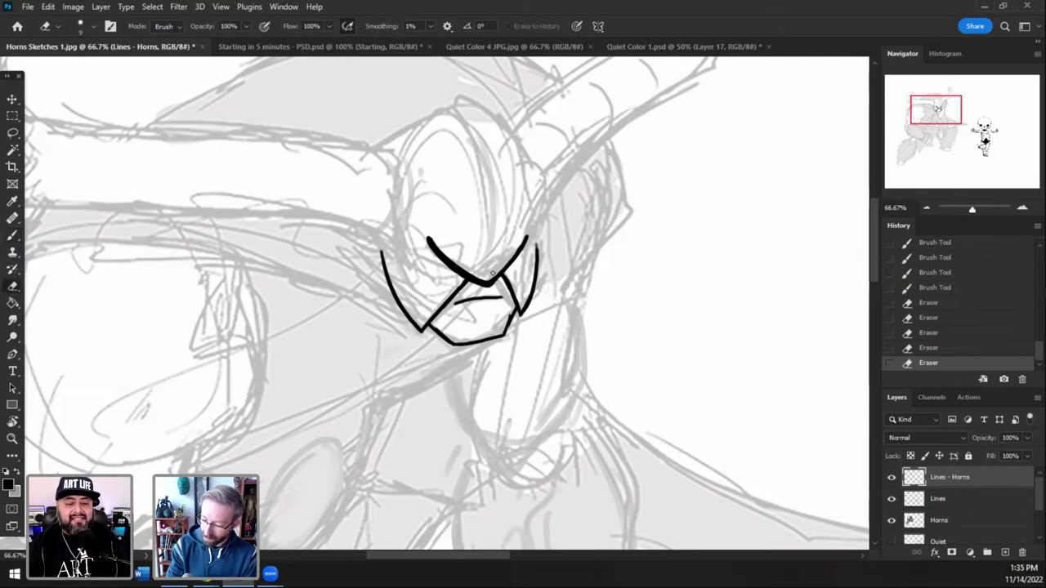
click(526, 231)
drag(509, 270, 526, 238)
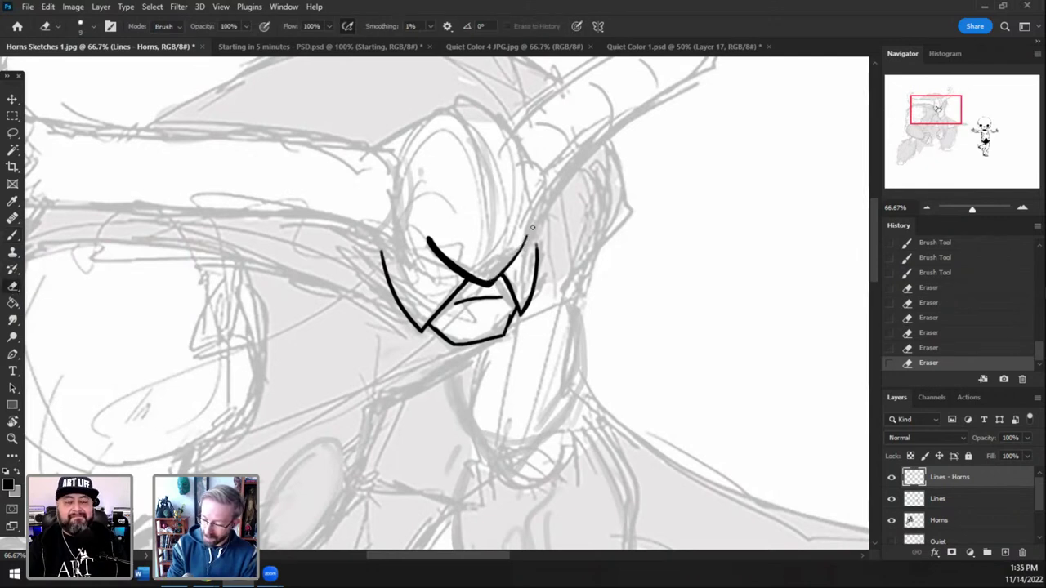
click(527, 242)
- Re-ink the V's right arm with the Brush tool and extend the curved line beside it further upward
click(13, 237)
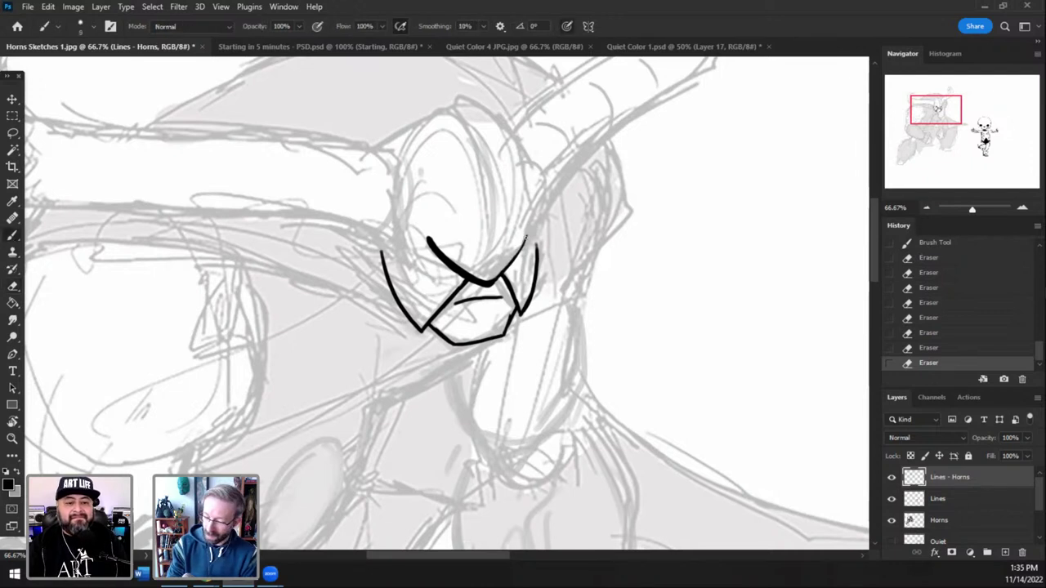
mouse_move(525, 238)
mouse_down()
mouse_move(496, 280)
mouse_move(504, 274)
mouse_up()
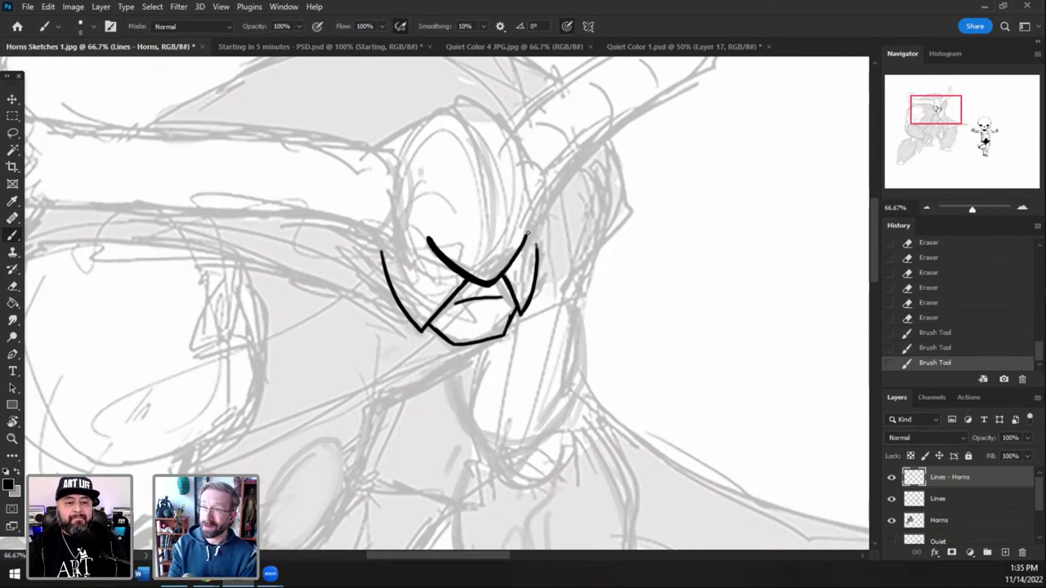
drag(533, 288, 537, 222)
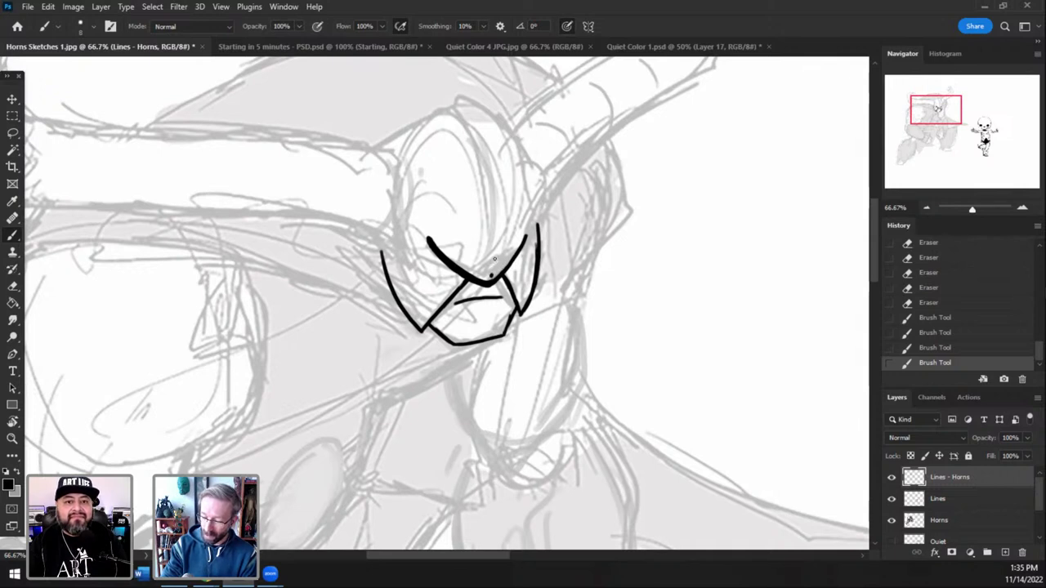
- Ink a thin curved centre line from the point of the V up to the peak of the forehead plate
mouse_move(493, 278)
mouse_down()
mouse_move(491, 185)
mouse_move(463, 113)
mouse_up()
key(ctrl+z)
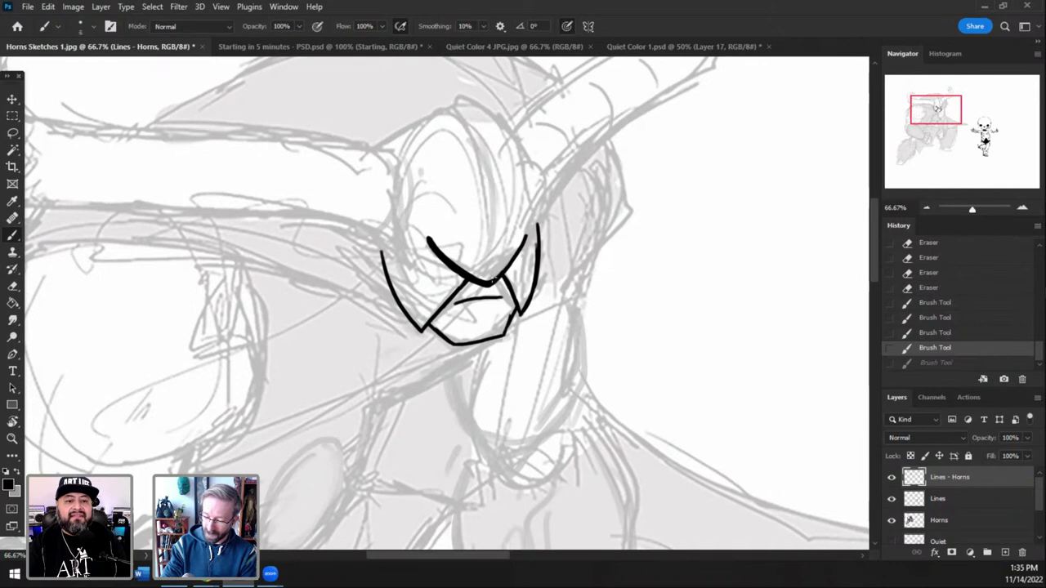
mouse_move(493, 278)
mouse_down()
mouse_move(497, 207)
mouse_move(458, 112)
mouse_move(434, 101)
mouse_up()
key(ctrl+z)
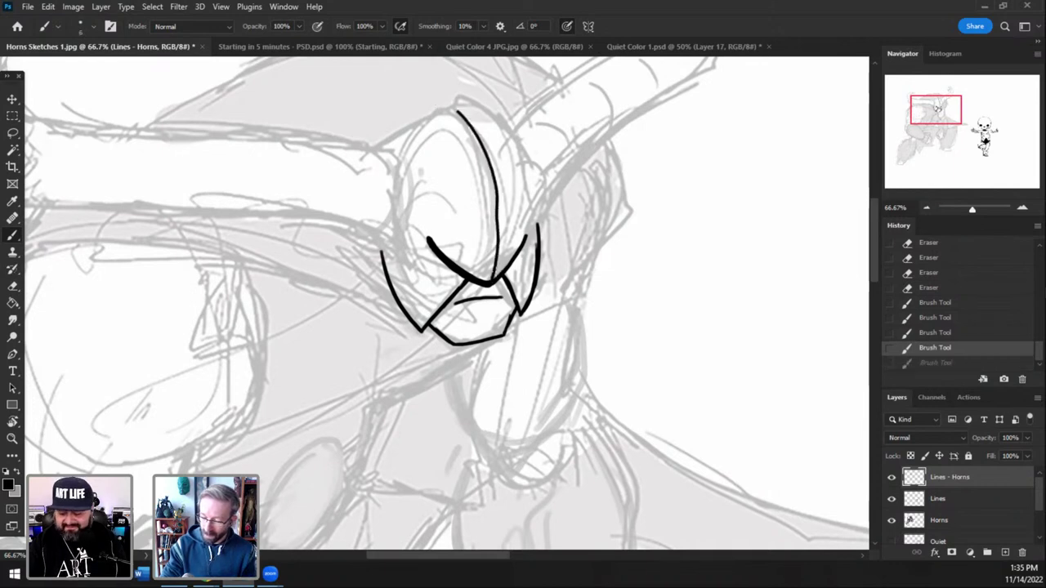
mouse_move(493, 276)
mouse_down()
mouse_move(502, 239)
mouse_move(481, 125)
mouse_move(444, 96)
mouse_up()
key(ctrl+z)
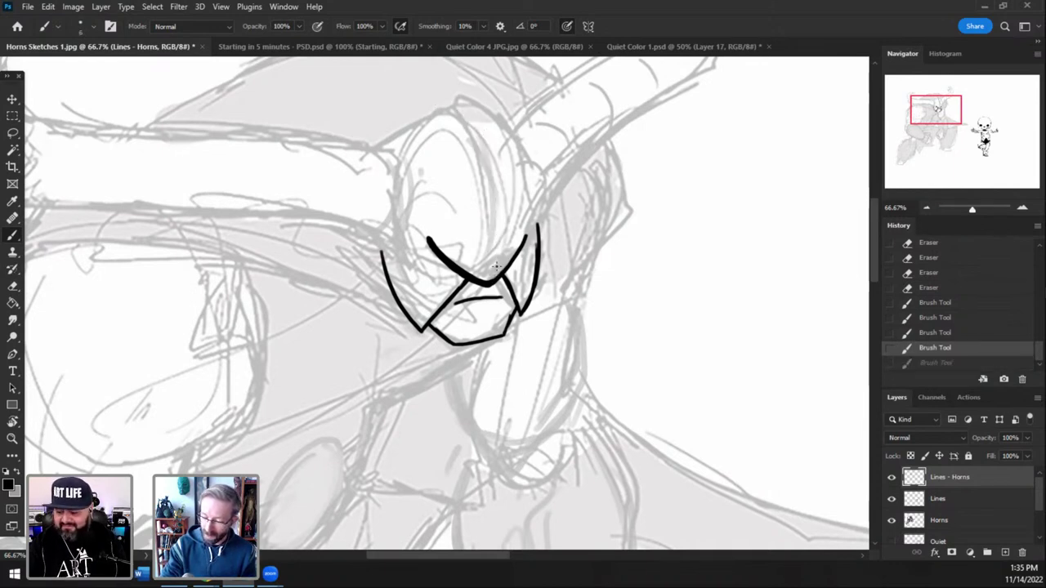
mouse_move(494, 268)
mouse_down()
mouse_move(497, 203)
mouse_move(485, 151)
mouse_move(454, 107)
mouse_up()
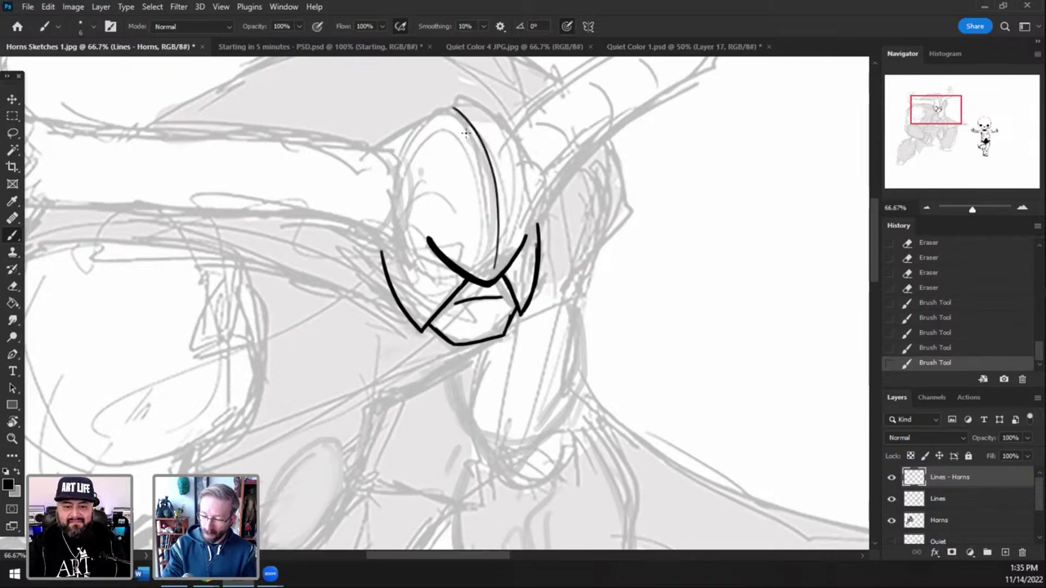
- Ink the forehead plate's upper outline as two short strokes sloping down on either side of the peak
drag(402, 142, 454, 106)
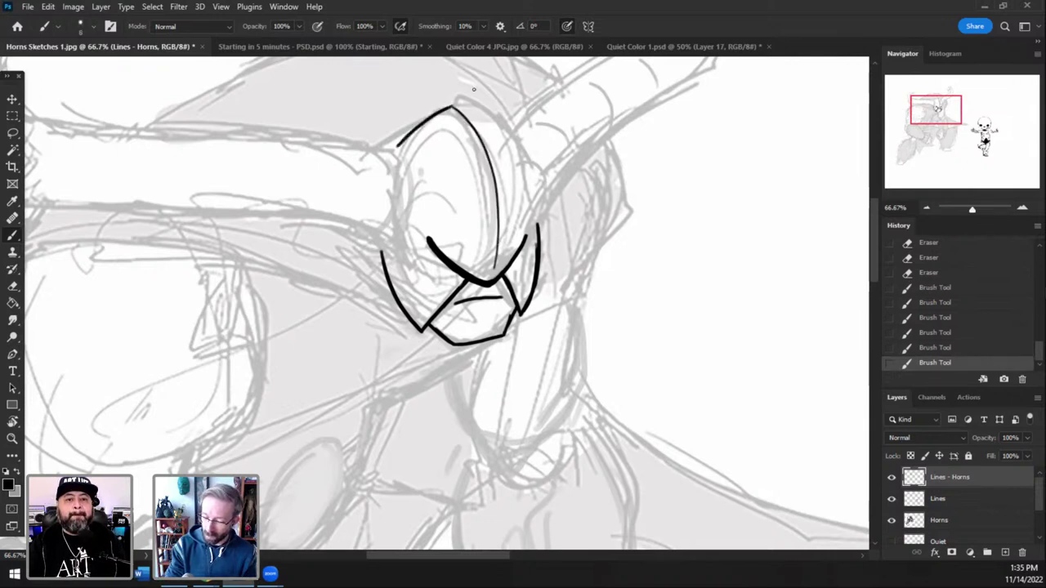
key(ctrl+z)
mouse_move(397, 147)
mouse_down()
mouse_move(460, 102)
mouse_move(547, 159)
mouse_move(501, 145)
mouse_up()
key(ctrl+z)
drag(456, 107, 506, 138)
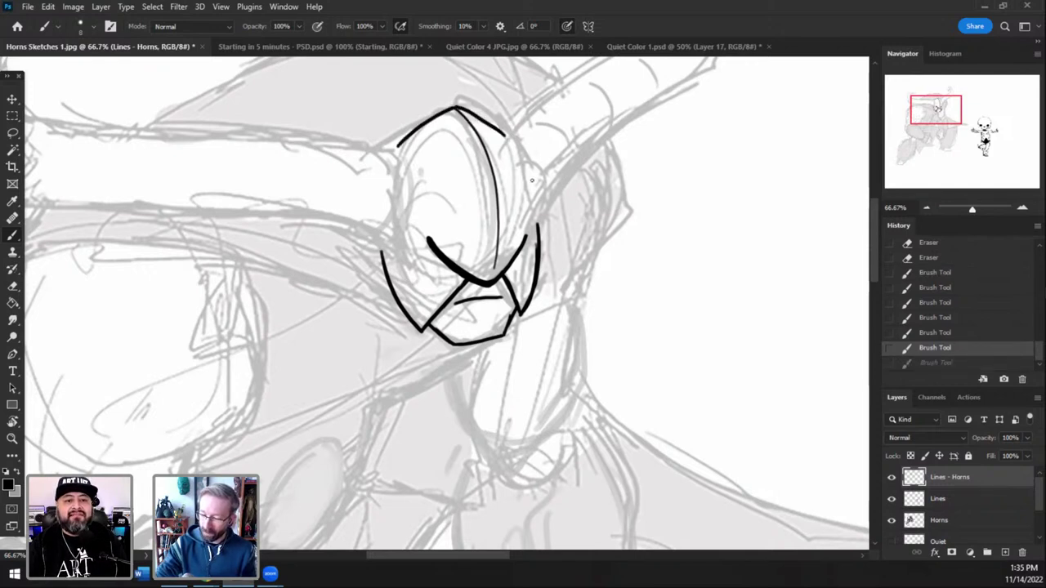
key(ctrl+z)
drag(455, 107, 502, 137)
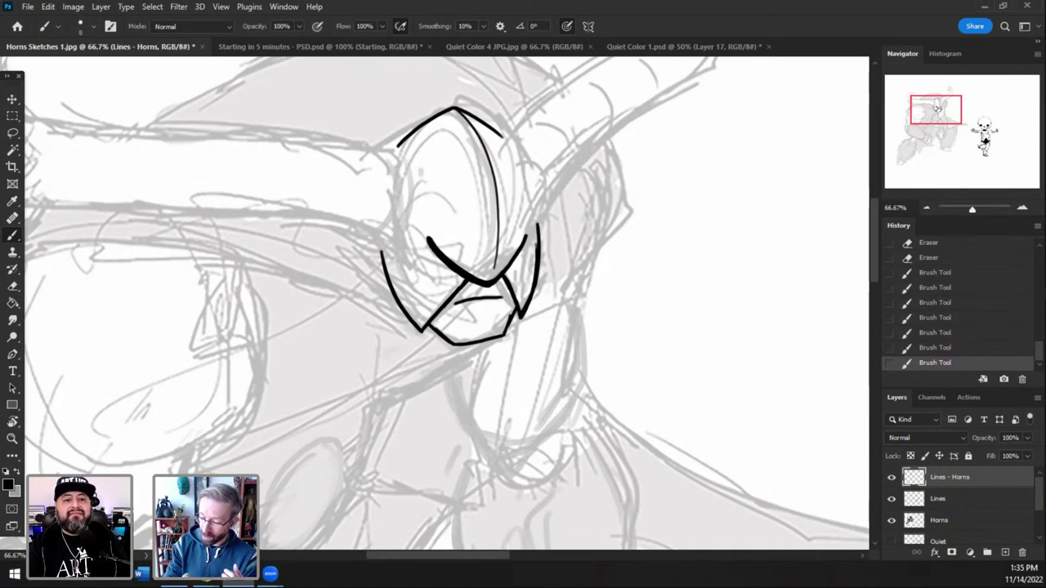
- Erase along the outer side of the curved line right of the V to clean up its edge
click(12, 287)
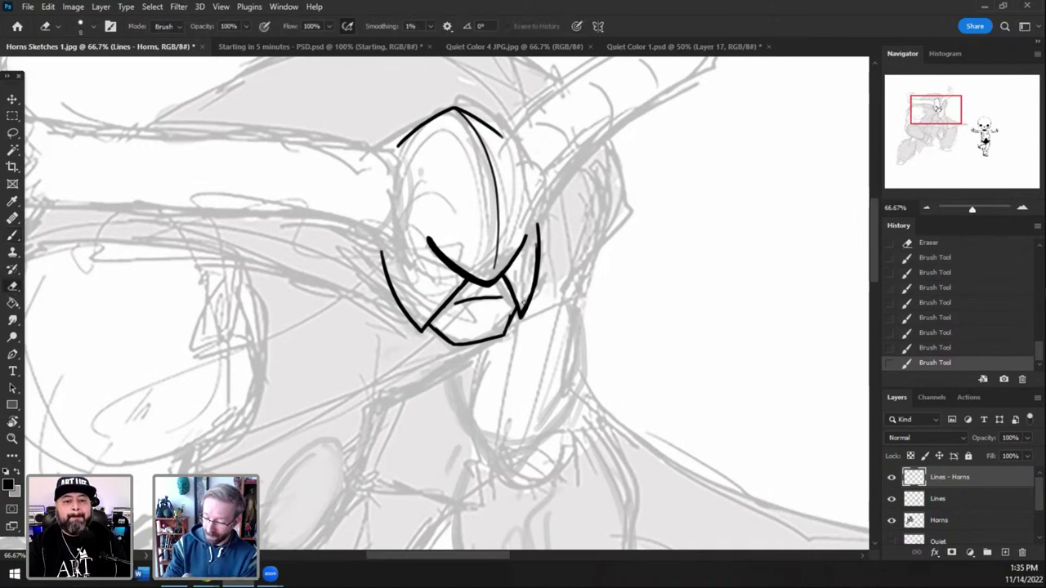
mouse_move(523, 302)
mouse_down()
mouse_move(526, 312)
mouse_move(537, 291)
mouse_up()
drag(546, 245, 537, 297)
mouse_move(546, 215)
mouse_down()
mouse_move(540, 234)
mouse_move(546, 198)
mouse_up()
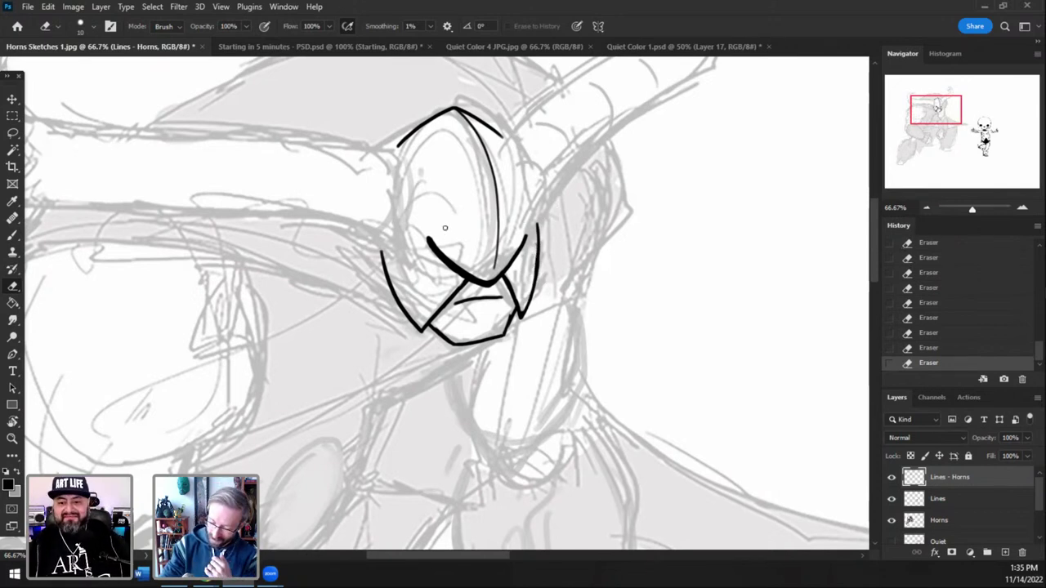
- On the Horns layer, sketch clearer curved edges on both sides of the forehead plate where the horns attach
click(14, 235)
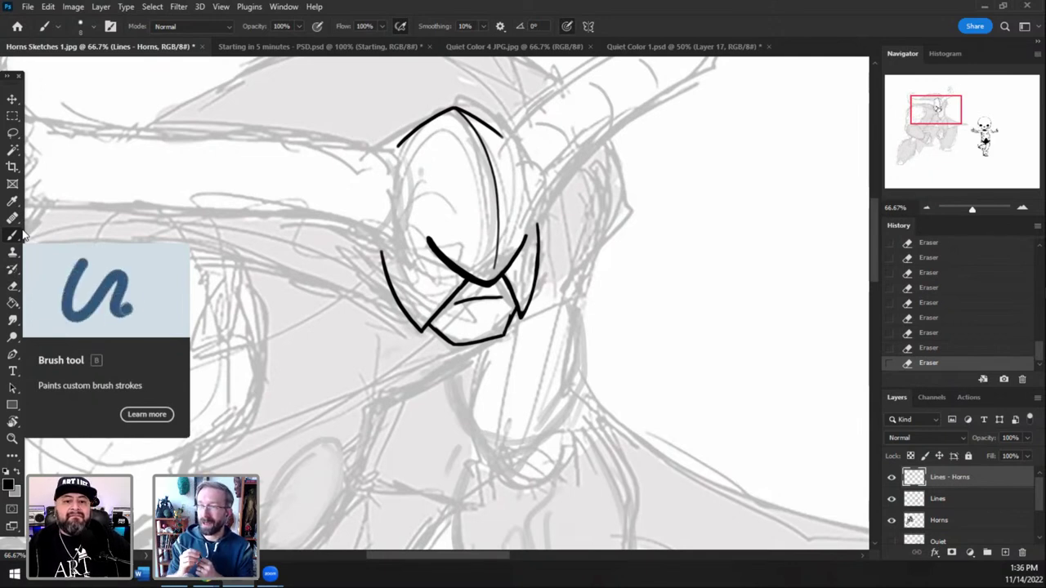
drag(937, 107, 937, 99)
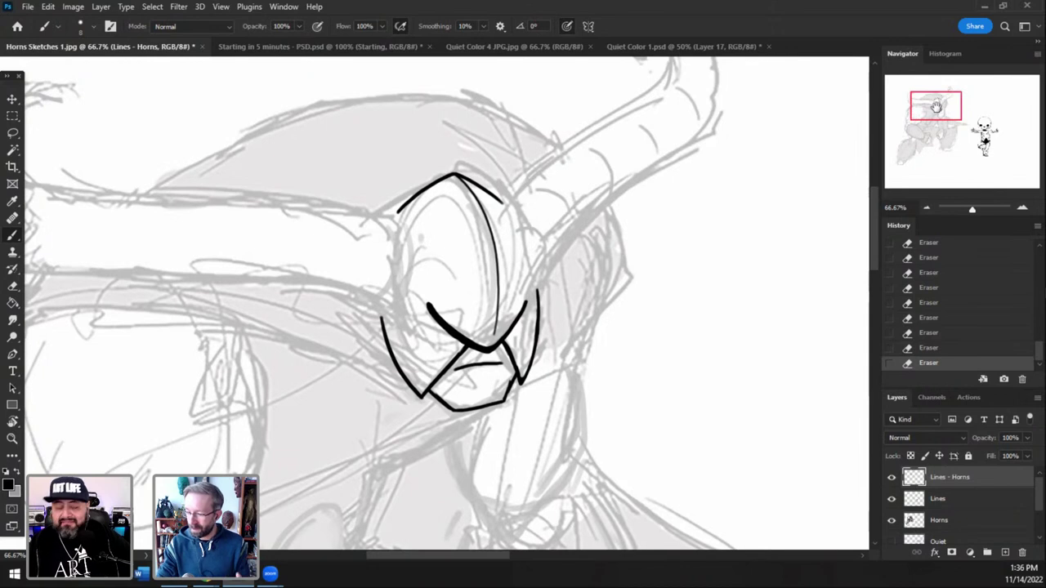
drag(936, 106, 934, 104)
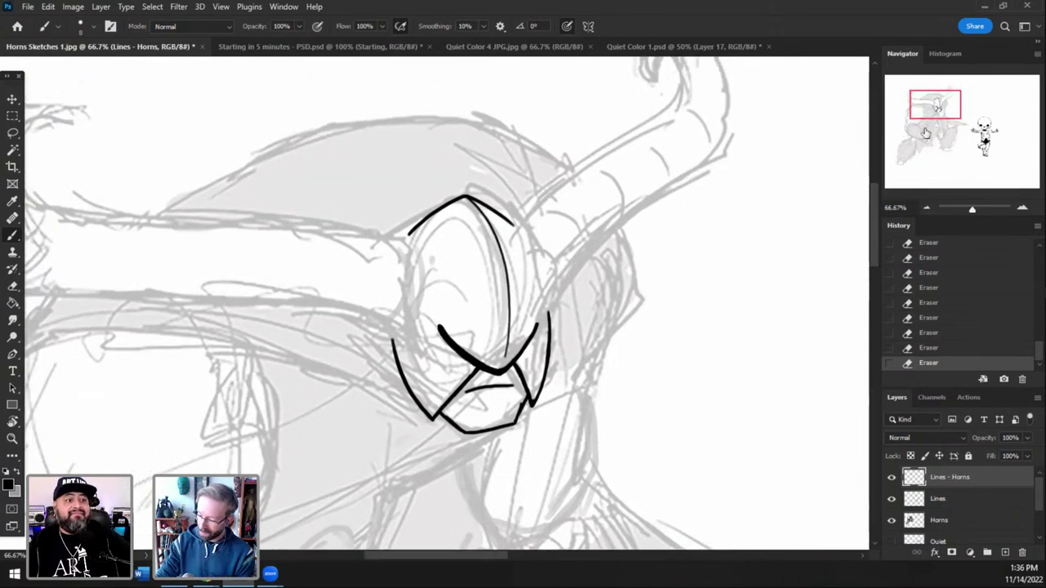
click(948, 519)
drag(527, 234, 546, 296)
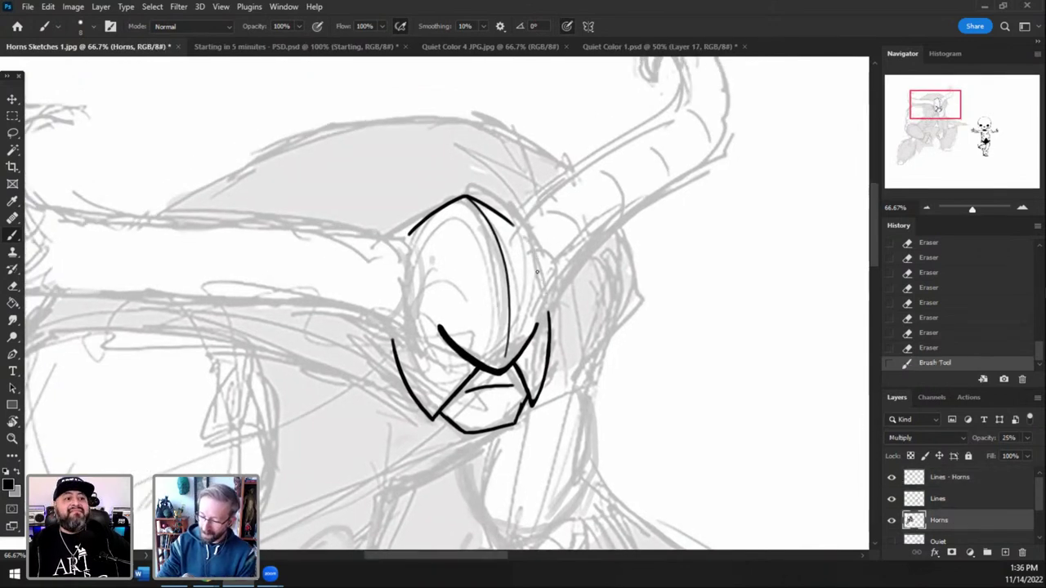
drag(491, 237, 501, 314)
drag(413, 315, 416, 267)
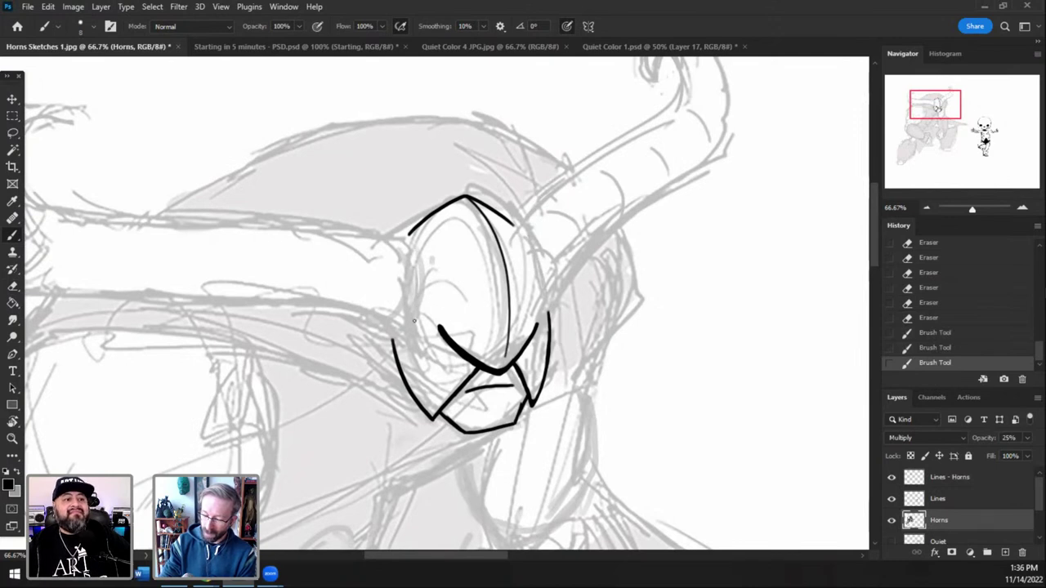
mouse_move(421, 311)
mouse_down()
mouse_move(421, 258)
mouse_move(408, 237)
mouse_up()
drag(426, 331, 404, 230)
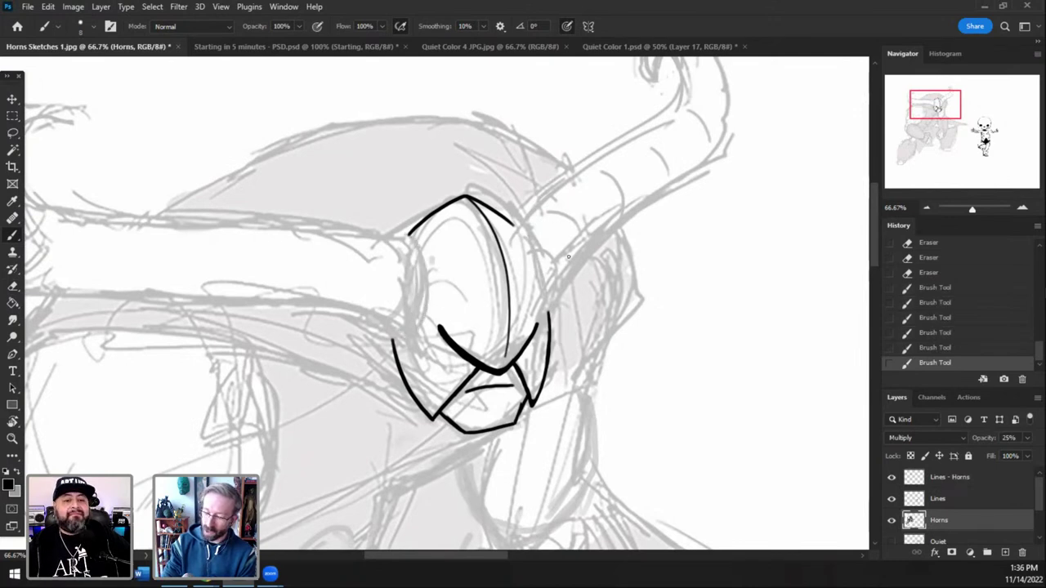
drag(521, 231, 536, 268)
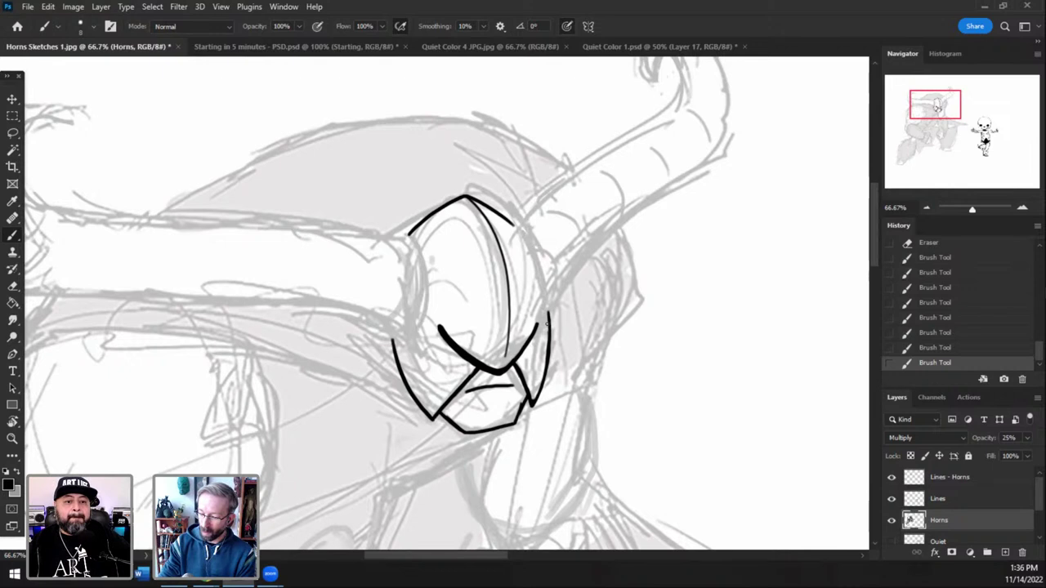
drag(548, 324, 558, 269)
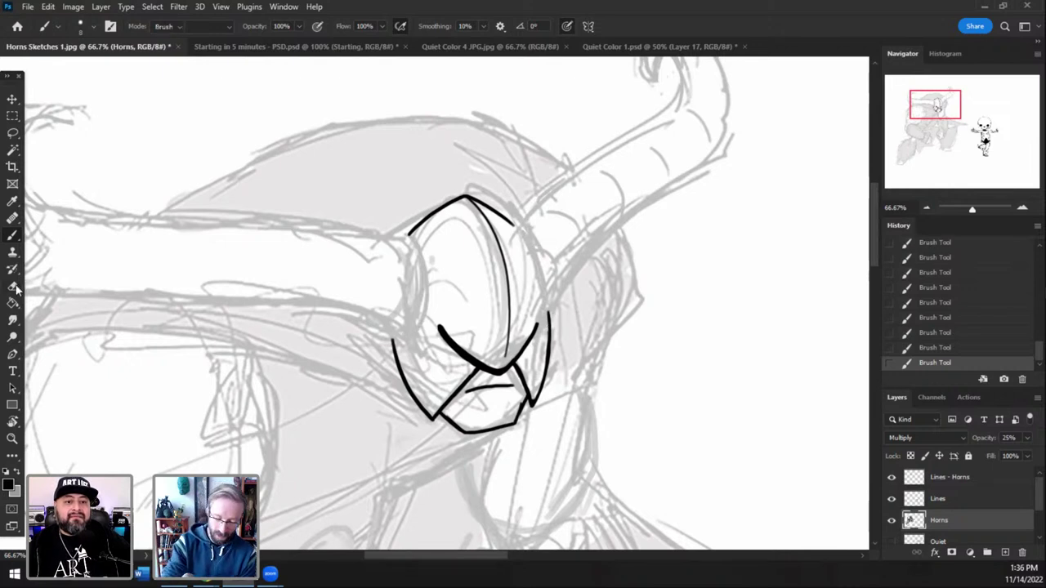
- Erase stray sketch lines on the Horns layer around the plate's centre line and both horn bases
key(e)
mouse_move(405, 310)
mouse_down()
mouse_move(400, 321)
mouse_move(409, 276)
mouse_move(414, 315)
mouse_move(408, 243)
mouse_up()
drag(495, 271, 497, 282)
mouse_move(546, 258)
mouse_down()
mouse_move(539, 241)
mouse_move(553, 282)
mouse_move(538, 261)
mouse_move(533, 307)
mouse_move(548, 304)
mouse_move(542, 281)
mouse_up()
- Return to the Brush tool on the Lines - Horns layer and try inking the plate's right side edge
click(14, 234)
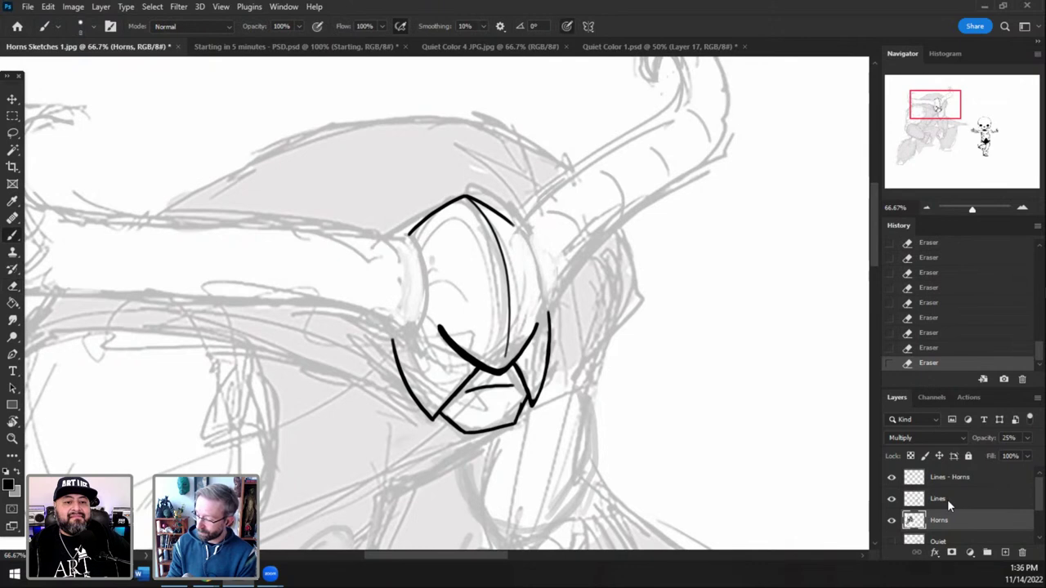
click(951, 482)
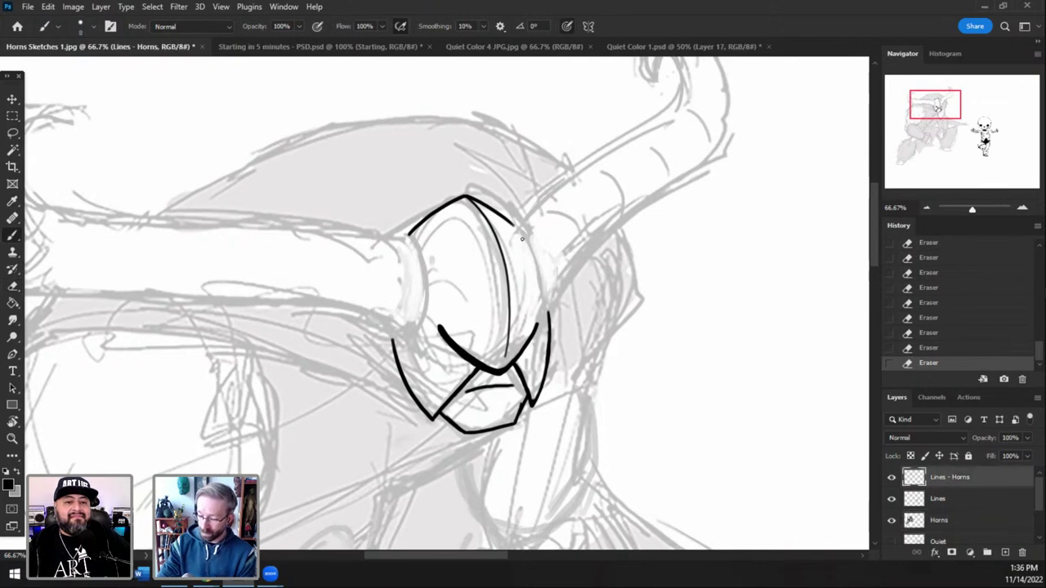
drag(521, 237, 539, 283)
key(ctrl+z)
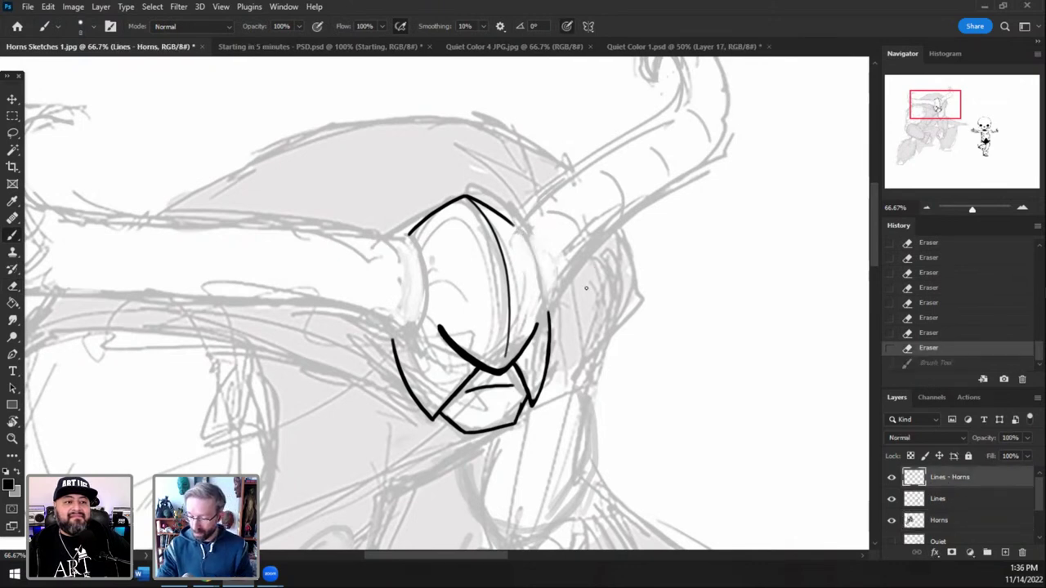
- Ink the long brow line sweeping left from beside the forehead plate over the large eye, ending in jagged tufts
drag(939, 119, 930, 125)
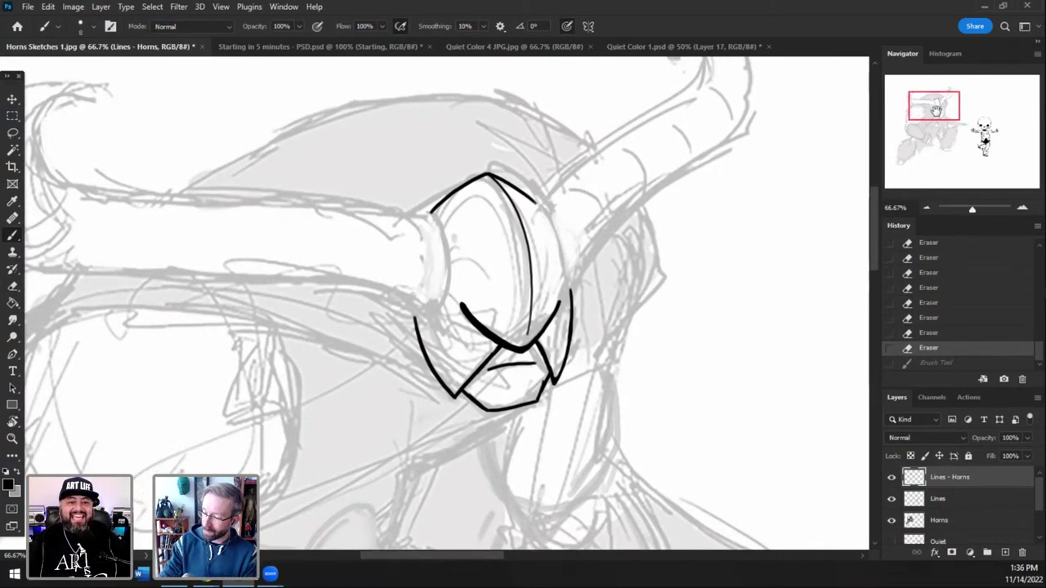
drag(934, 106, 939, 114)
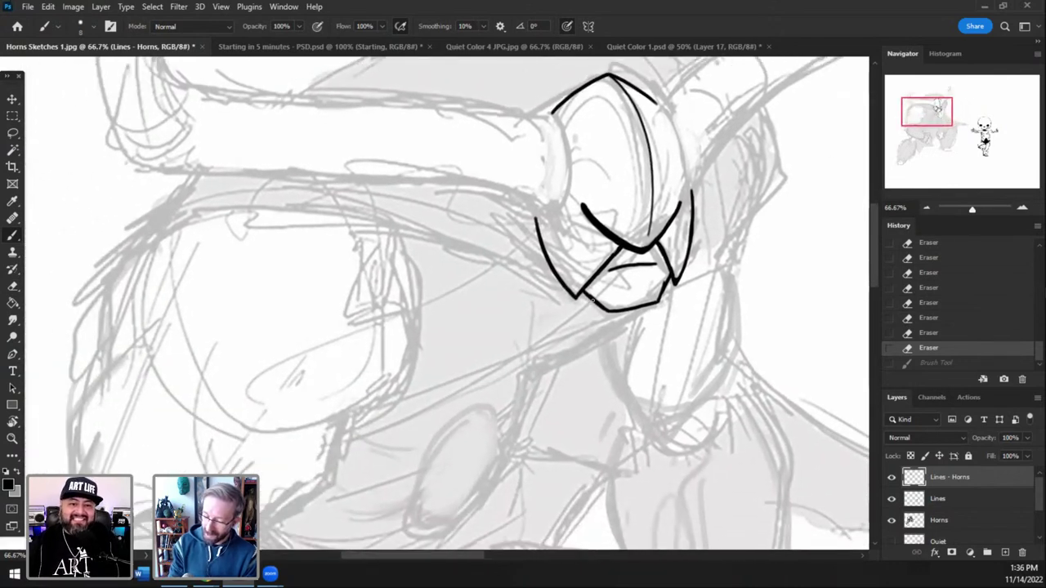
drag(530, 276, 459, 245)
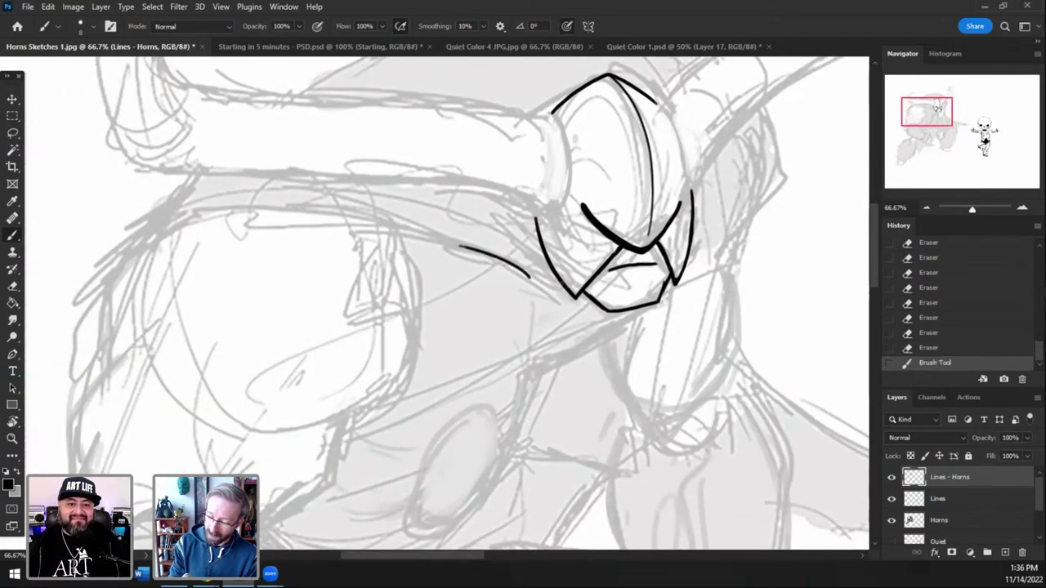
key(ctrl+z)
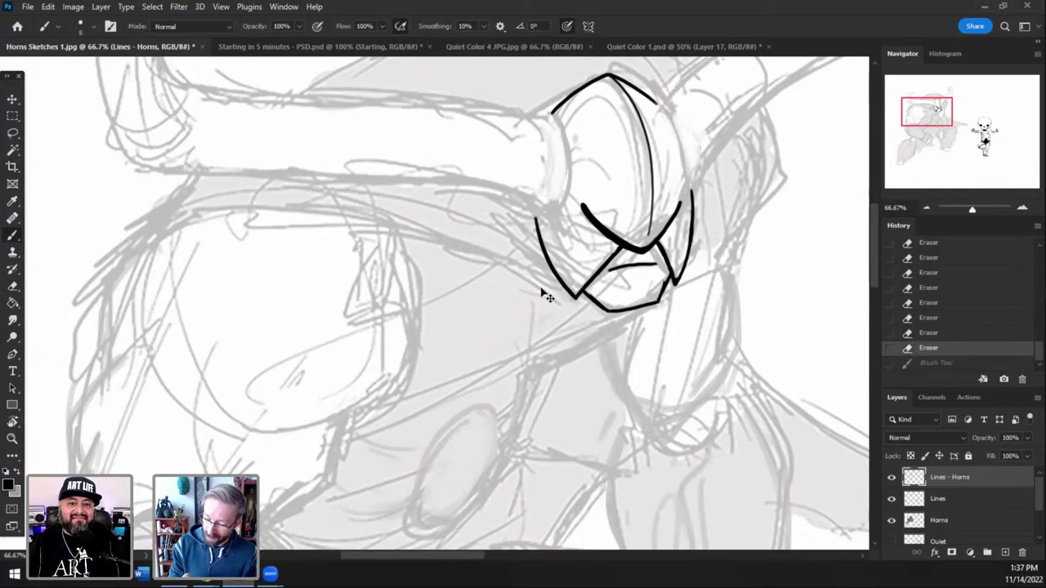
mouse_move(540, 288)
mouse_down()
mouse_move(419, 233)
mouse_move(314, 219)
mouse_up()
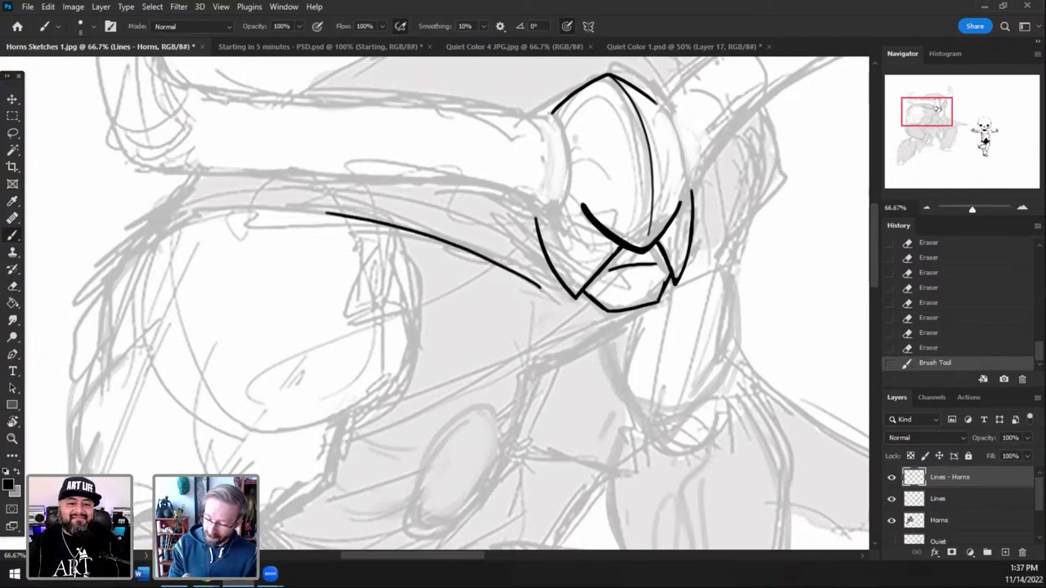
key(ctrl+z)
mouse_move(539, 288)
mouse_down()
mouse_move(422, 235)
mouse_move(304, 226)
mouse_move(328, 211)
mouse_move(274, 239)
mouse_up()
mouse_move(322, 210)
mouse_down()
mouse_move(226, 233)
mouse_move(264, 214)
mouse_move(222, 219)
mouse_up()
- Ink jagged hair tufts below the left horn's bend and join them to the brow line with a curved stroke
drag(928, 120, 915, 118)
drag(398, 191, 304, 235)
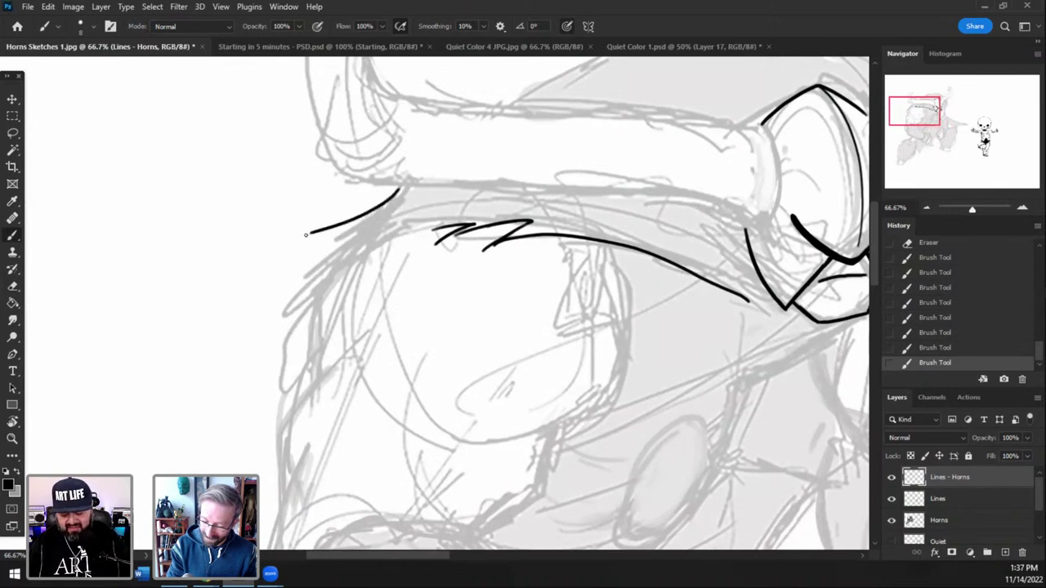
key(ctrl+z)
mouse_move(399, 193)
mouse_down()
mouse_move(311, 239)
mouse_move(372, 225)
mouse_move(286, 285)
mouse_move(319, 261)
mouse_up()
mouse_move(360, 230)
mouse_down()
mouse_move(247, 313)
mouse_move(358, 243)
mouse_move(283, 310)
mouse_up()
drag(922, 118, 919, 121)
mouse_move(381, 237)
mouse_down()
mouse_move(330, 309)
mouse_move(397, 238)
mouse_up()
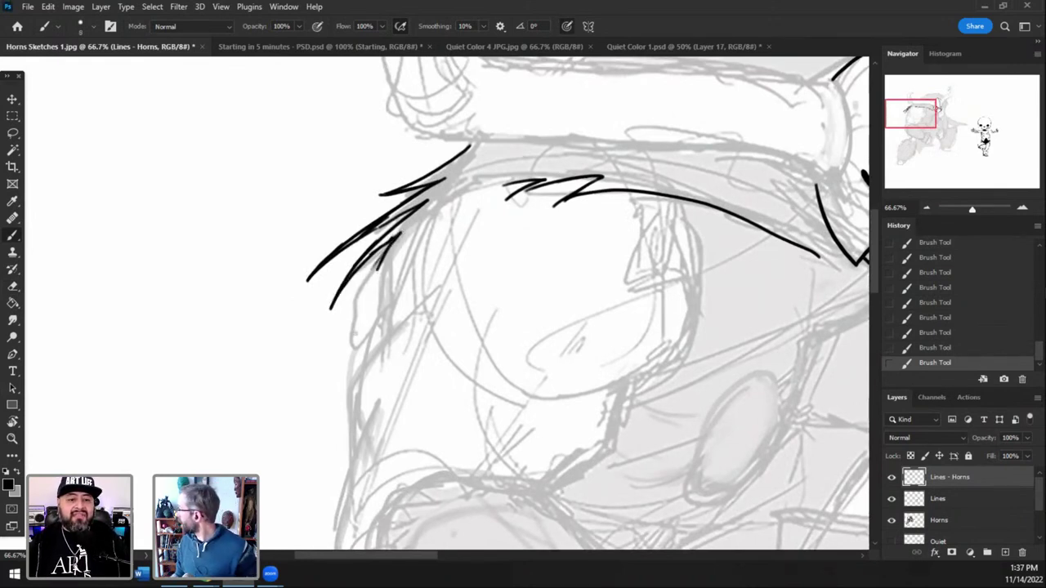
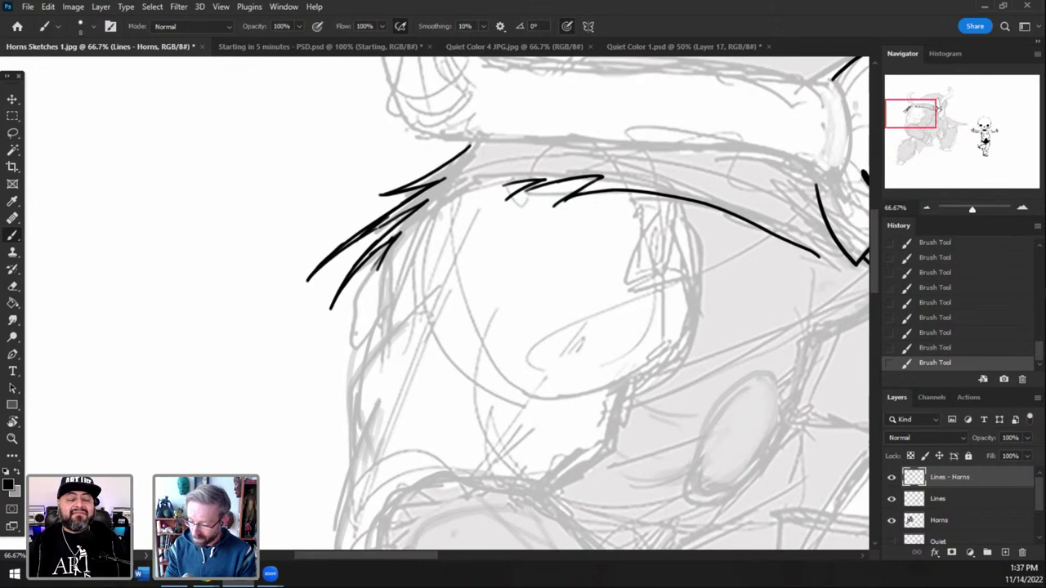
mouse_move(507, 186)
mouse_down()
mouse_move(460, 202)
mouse_move(477, 194)
mouse_move(411, 238)
mouse_up()
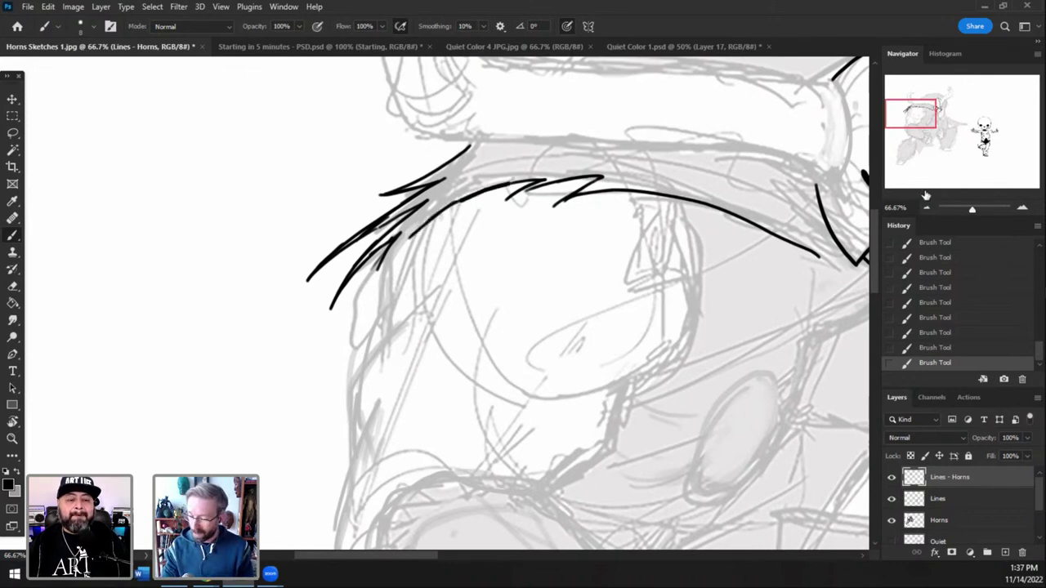
drag(921, 114, 927, 109)
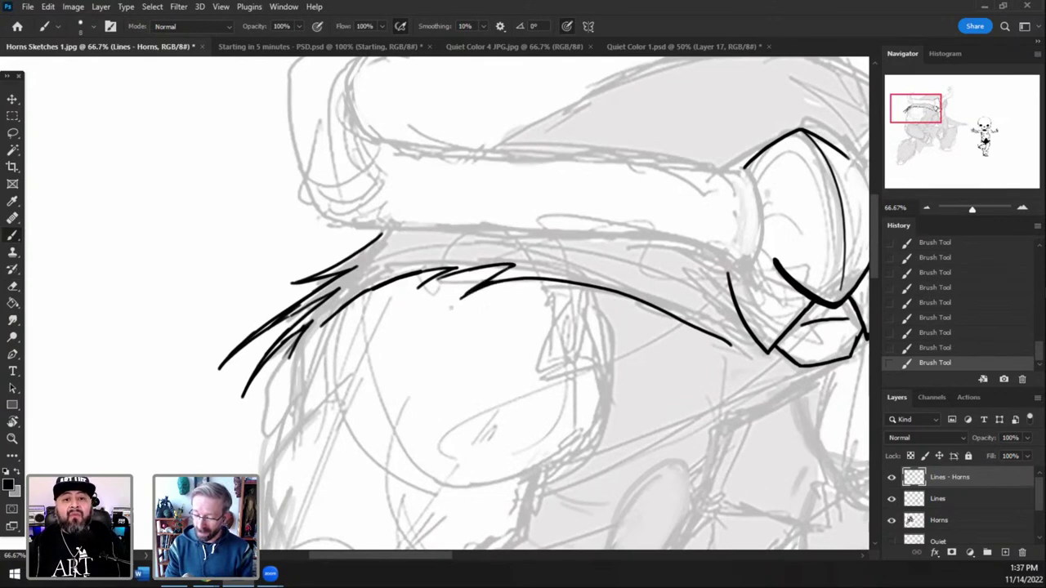
- Extend the jagged tufts on the brow line and ink short hair strokes above it below the left horn
drag(455, 304, 527, 261)
drag(454, 272, 400, 301)
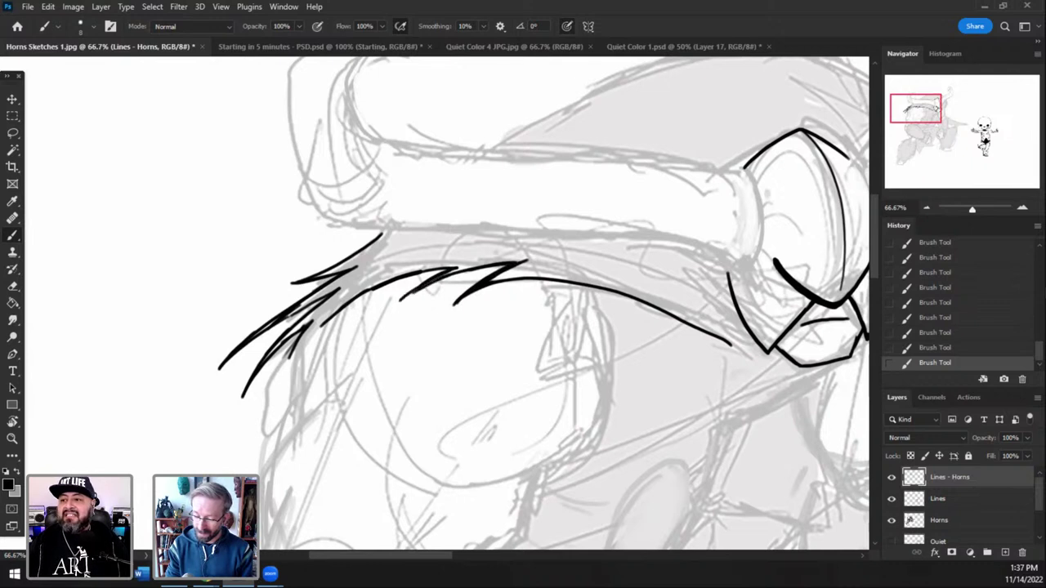
mouse_move(494, 250)
mouse_down()
mouse_move(381, 276)
mouse_move(367, 259)
mouse_move(347, 296)
mouse_up()
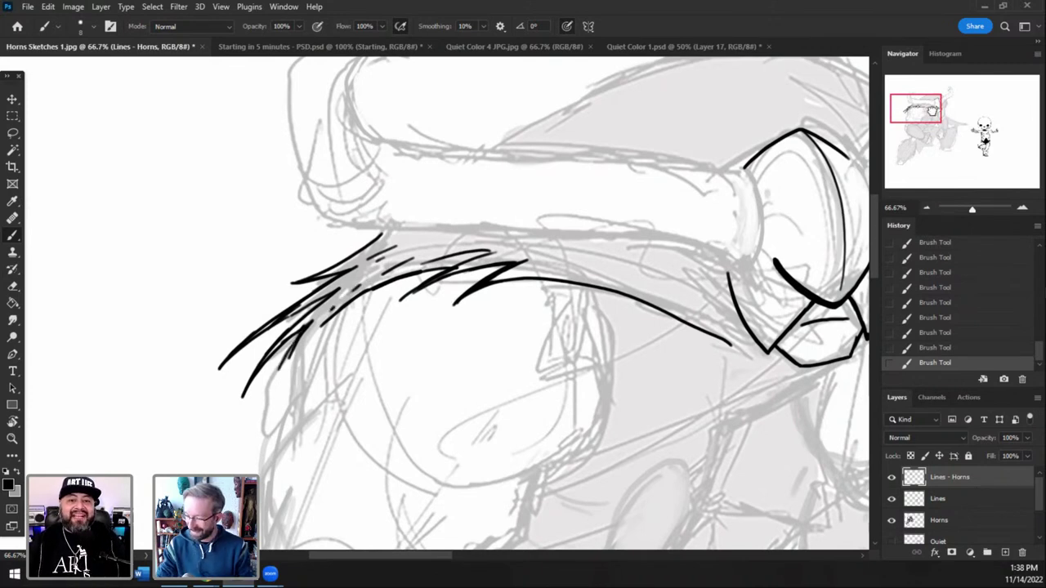
- Ink the curved edge where the left horn meets the forehead plate and trim its line with the Eraser
drag(933, 112, 943, 110)
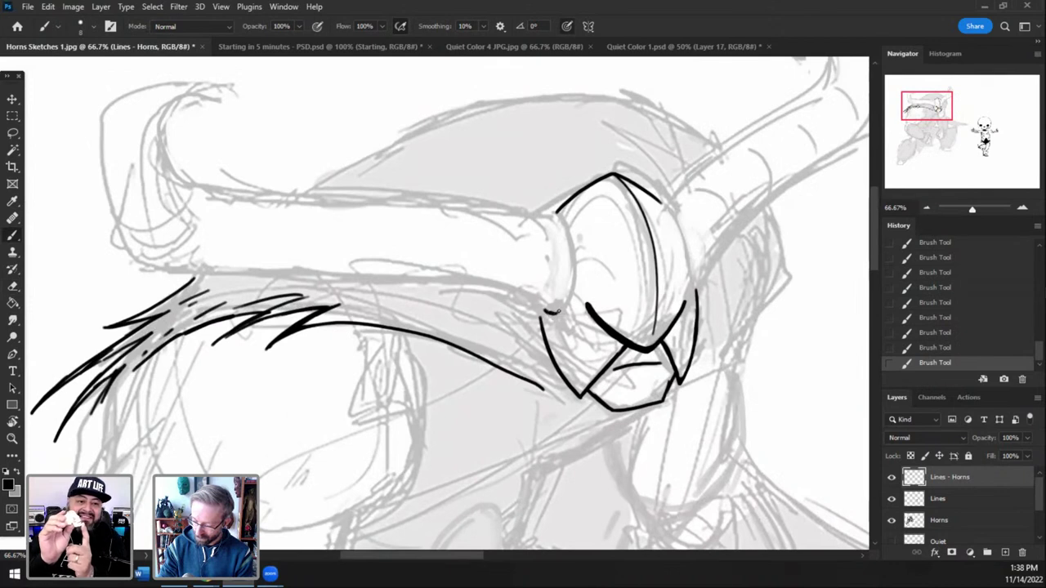
mouse_move(570, 299)
mouse_down()
mouse_move(576, 260)
mouse_move(558, 210)
mouse_up()
key(e)
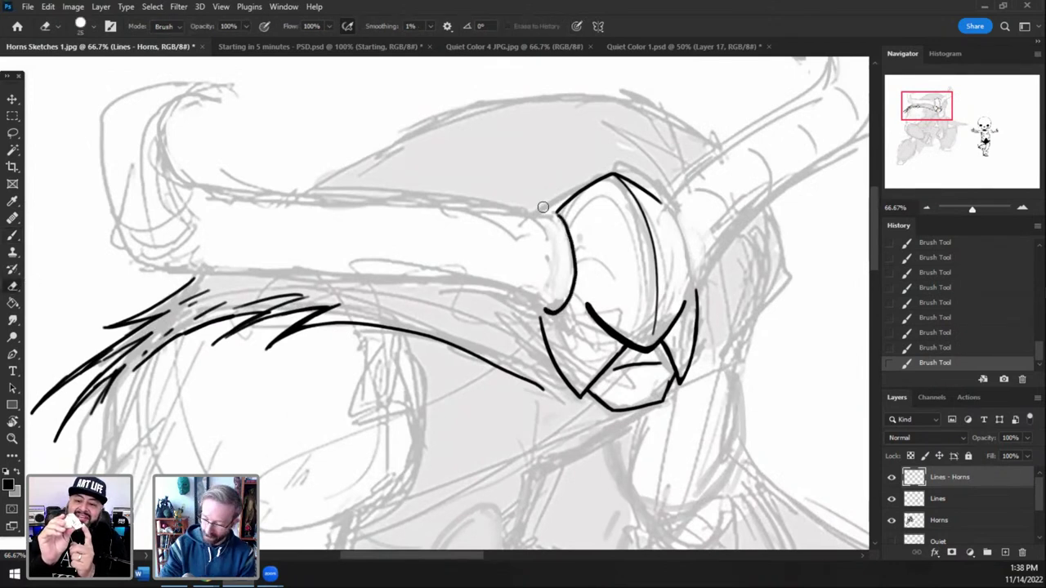
mouse_move(563, 237)
mouse_down()
mouse_move(556, 219)
mouse_move(567, 265)
mouse_move(568, 255)
mouse_move(551, 313)
mouse_up()
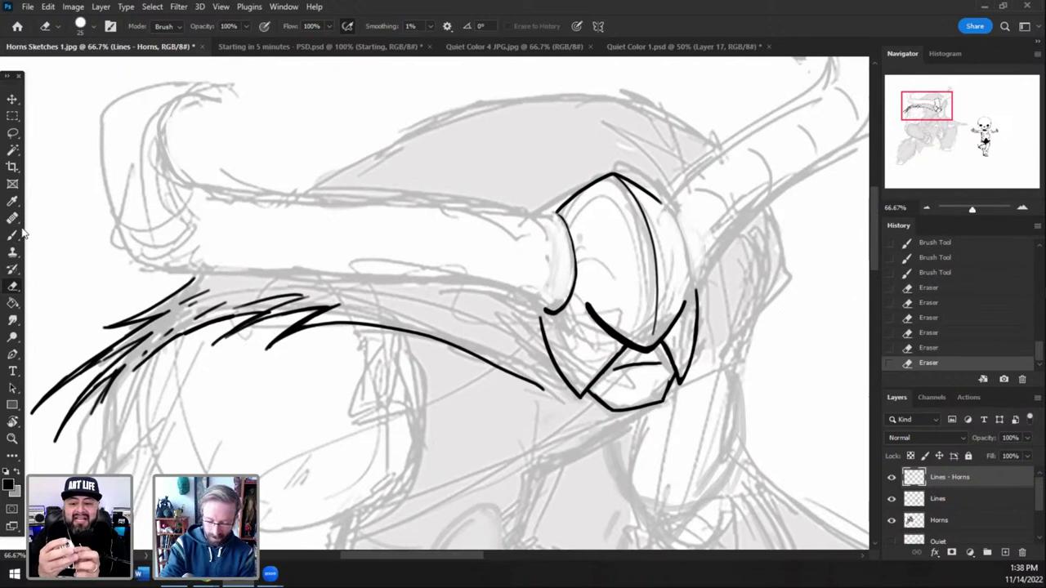
- Ink the forehead plate's right side edge along the right horn's base with the Brush, redoing the first stroke
key(b)
drag(677, 228, 691, 278)
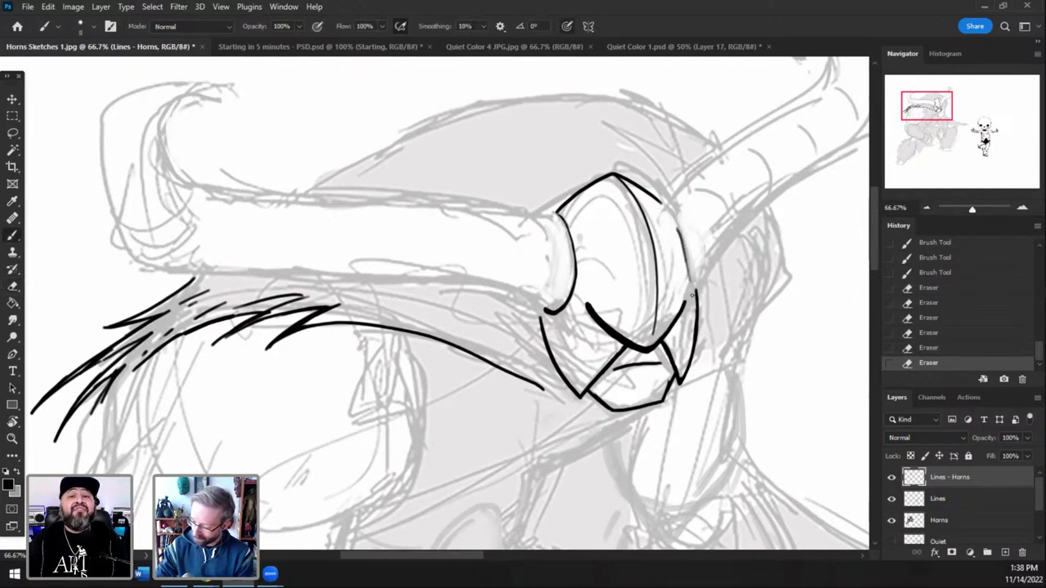
key(ctrl+z)
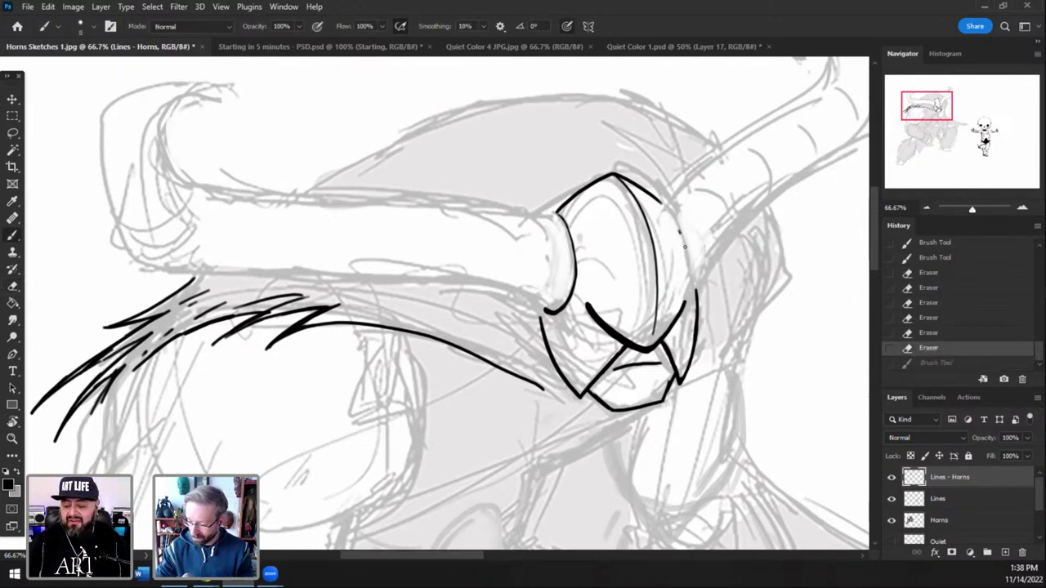
mouse_move(679, 230)
mouse_down()
mouse_move(693, 301)
mouse_move(703, 278)
mouse_up()
- Ink the right horn's lower edge in one long curve from the forehead plate towards the bend
mouse_move(940, 114)
mouse_down()
mouse_move(947, 109)
mouse_move(926, 109)
mouse_up()
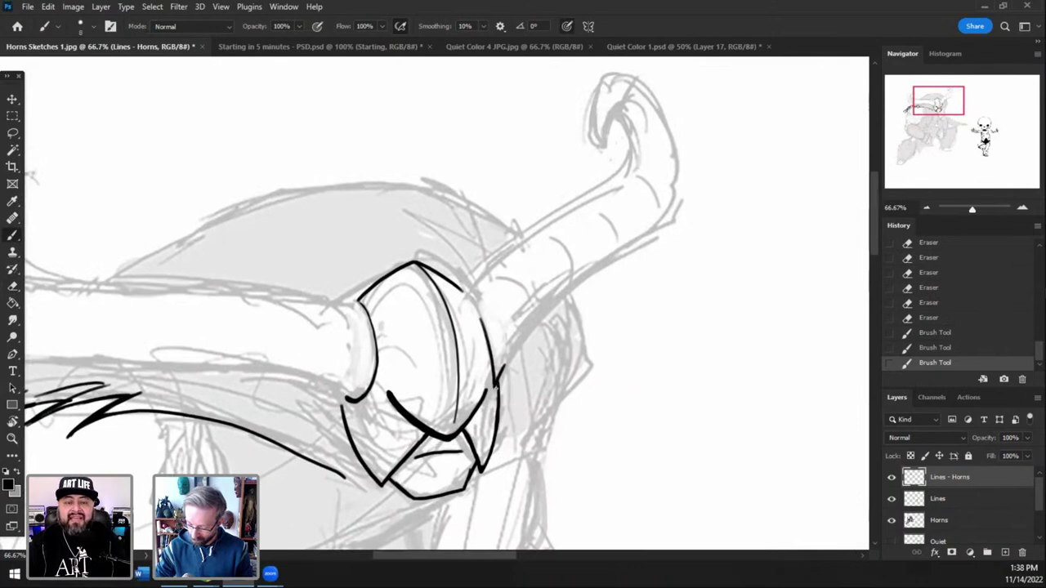
mouse_move(531, 328)
mouse_down()
mouse_move(496, 383)
mouse_move(561, 302)
mouse_up()
key(ctrl+z)
key(ctrl+z)
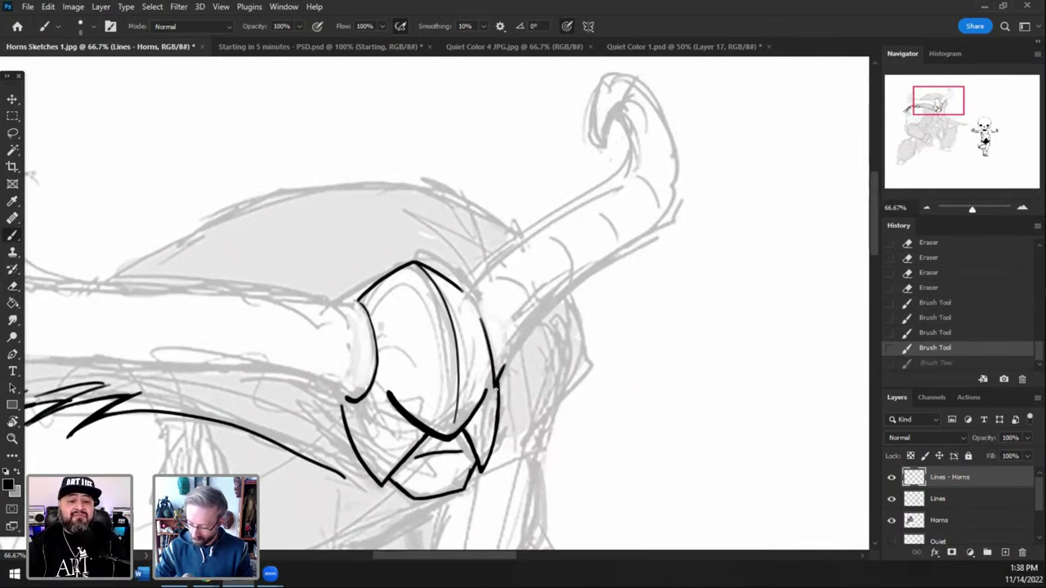
mouse_move(496, 382)
mouse_down()
mouse_move(560, 300)
mouse_move(647, 233)
mouse_up()
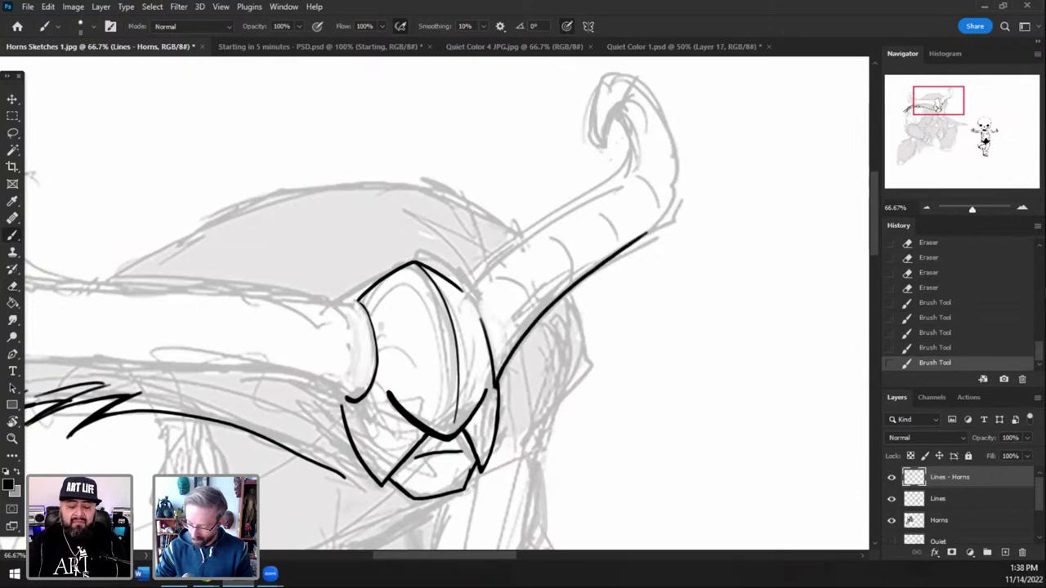
- Ink the right horn's upper edge from the plate to the bend and continue its lower edge up around the bend
mouse_move(470, 290)
mouse_down()
mouse_move(529, 230)
mouse_move(603, 189)
mouse_up()
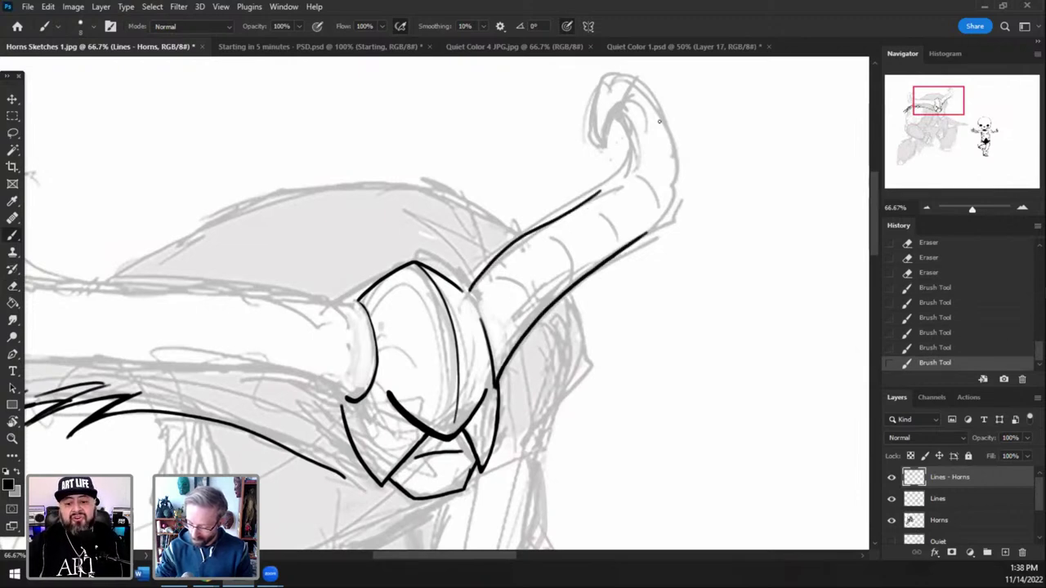
key(ctrl+z)
mouse_move(469, 293)
mouse_down()
mouse_move(514, 237)
mouse_move(622, 172)
mouse_up()
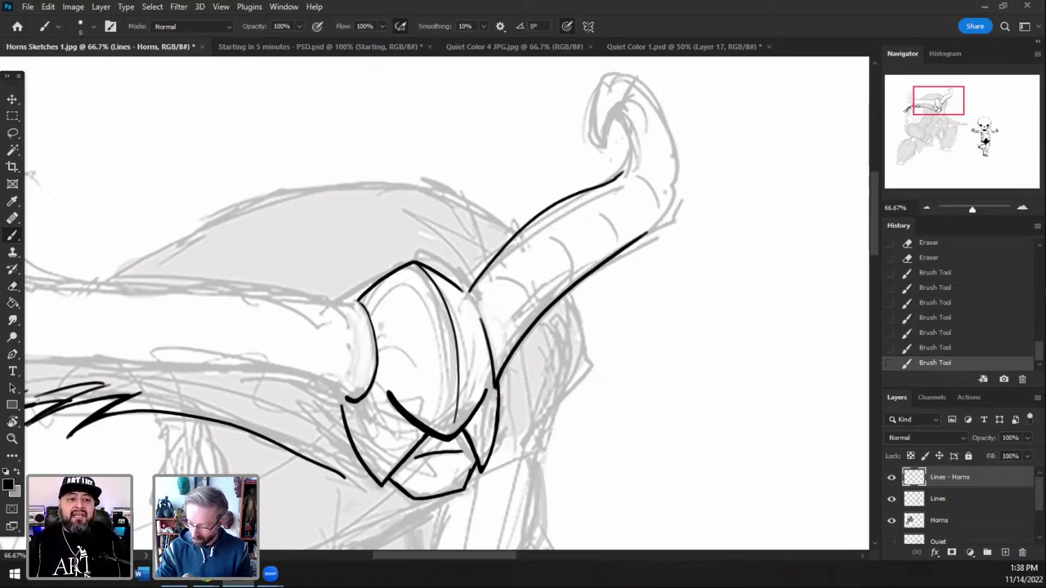
mouse_move(647, 233)
mouse_down()
mouse_move(674, 196)
mouse_move(677, 135)
mouse_up()
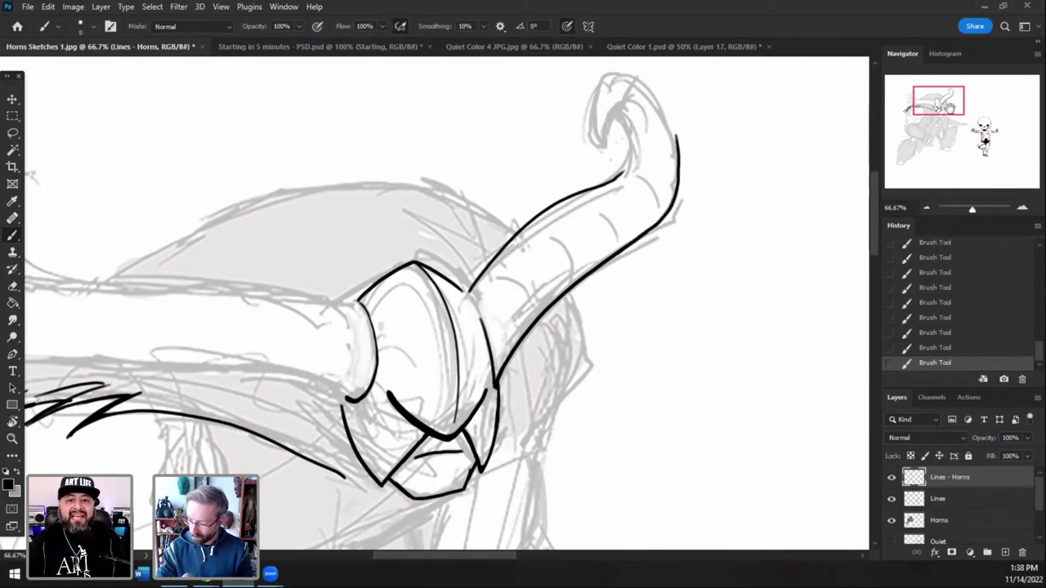
- Clean up the rough sketch of the right horn's curled tip on the Horns layer with the Brush and Eraser
drag(948, 108, 950, 102)
click(946, 522)
mouse_move(643, 252)
mouse_down()
mouse_move(643, 223)
mouse_move(566, 237)
mouse_move(609, 197)
mouse_move(555, 238)
mouse_up()
key(e)
mouse_move(557, 216)
mouse_down()
mouse_move(567, 251)
mouse_move(579, 204)
mouse_move(612, 181)
mouse_up()
mouse_move(590, 201)
mouse_down()
mouse_move(610, 192)
mouse_move(576, 224)
mouse_move(583, 187)
mouse_move(619, 225)
mouse_move(605, 225)
mouse_move(595, 262)
mouse_move(606, 226)
mouse_move(643, 240)
mouse_move(635, 196)
mouse_move(609, 173)
mouse_up()
key(b)
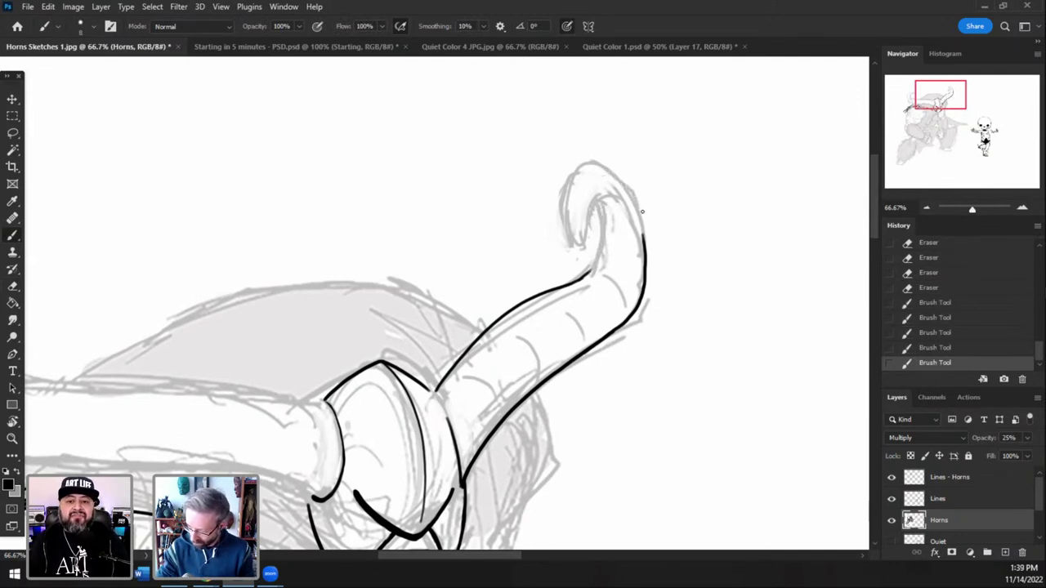
- Return to the Lines - Horns layer and ink the right horn's outer edge from the bend up towards the tip
drag(643, 242, 639, 199)
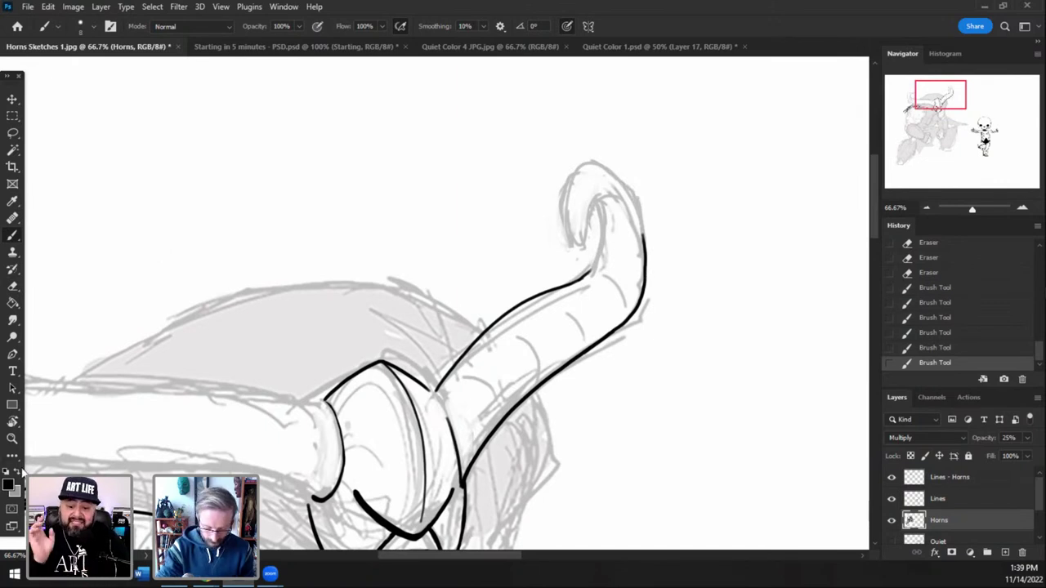
key(ctrl+z)
click(948, 477)
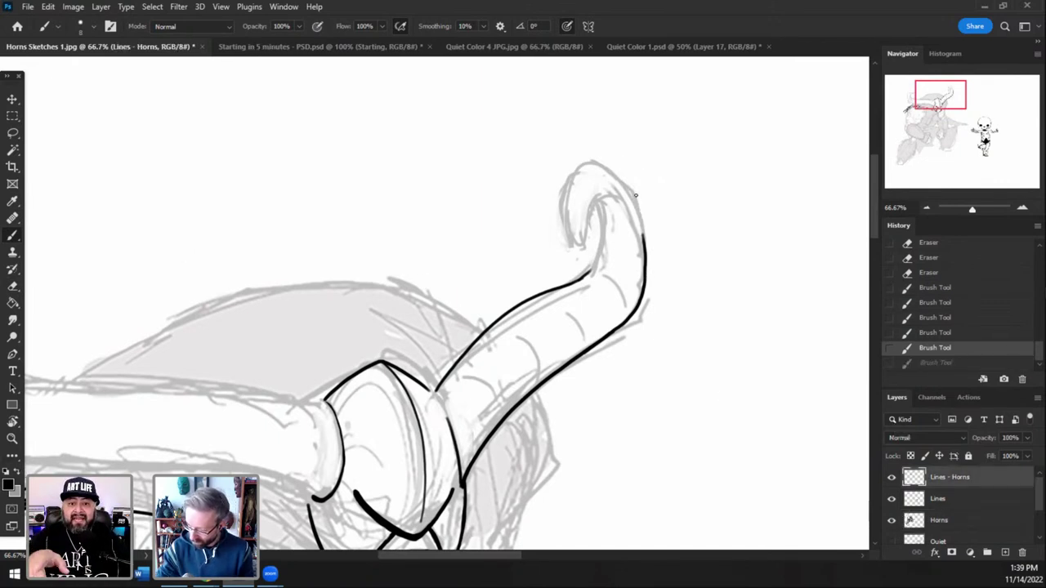
mouse_move(635, 195)
mouse_down()
mouse_move(645, 301)
mouse_move(612, 335)
mouse_up()
key(ctrl+z)
- Erase the excess ink along the outside of the right horn's lower edge and bend
key(e)
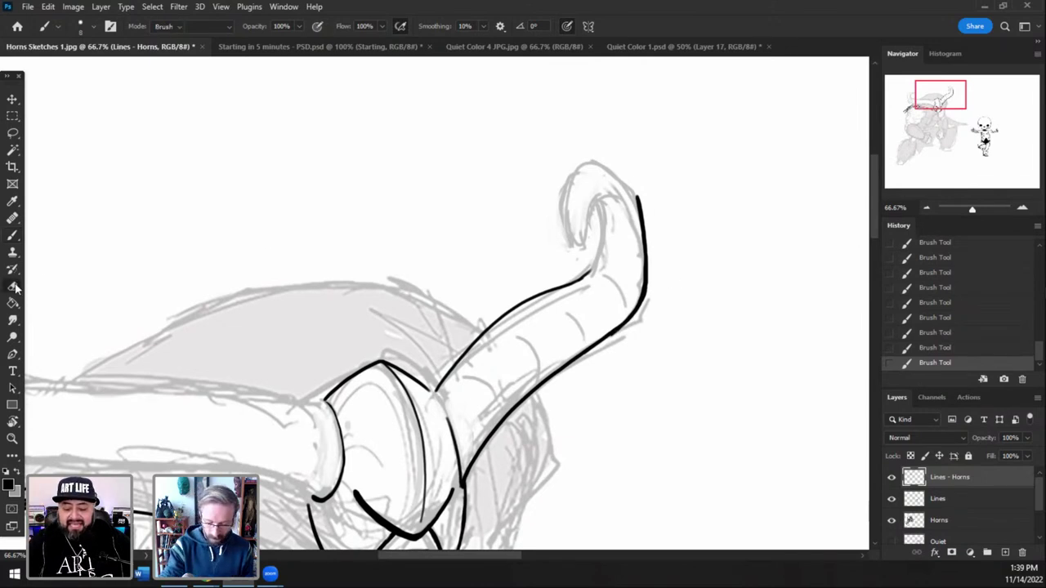
drag(648, 311, 553, 389)
drag(608, 343, 544, 396)
drag(656, 312, 644, 314)
click(12, 236)
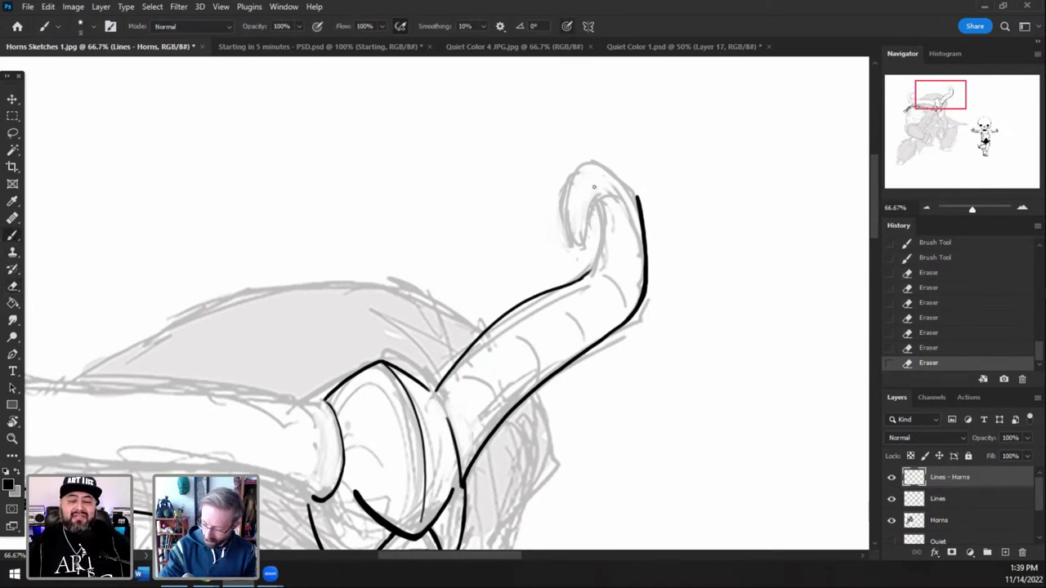
- Ink the right horn's curled end: the inner edge, the outer curve over the top and the hooked tip
drag(593, 266, 602, 207)
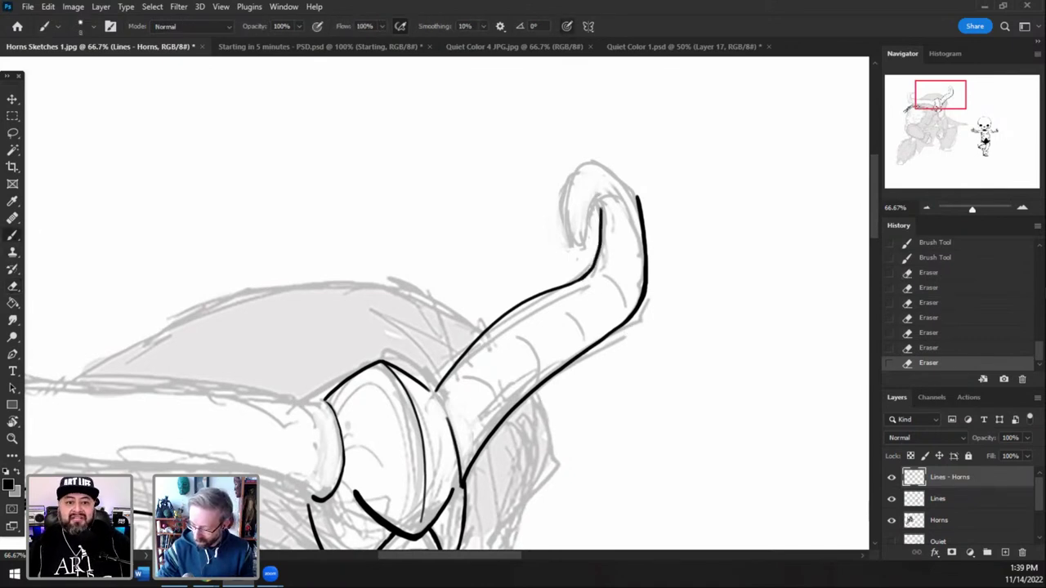
key(ctrl+z)
mouse_move(591, 270)
mouse_down()
mouse_move(605, 204)
mouse_move(638, 189)
mouse_move(594, 154)
mouse_up()
key(ctrl+z)
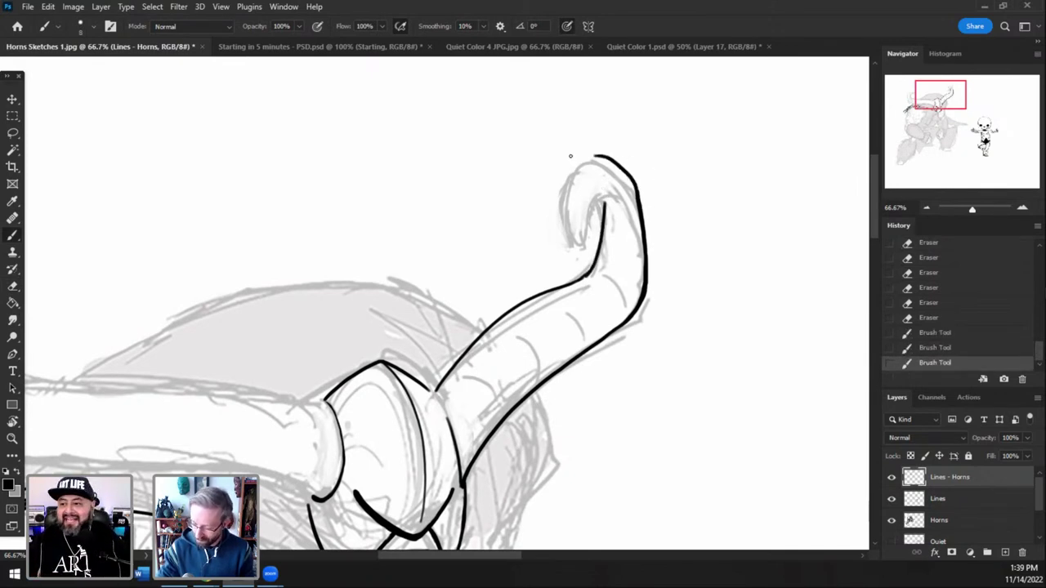
mouse_move(627, 195)
mouse_down()
mouse_move(606, 186)
mouse_move(598, 201)
mouse_up()
key(ctrl+z)
mouse_move(628, 194)
mouse_down()
mouse_move(611, 189)
mouse_move(584, 247)
mouse_move(568, 230)
mouse_move(575, 170)
mouse_up()
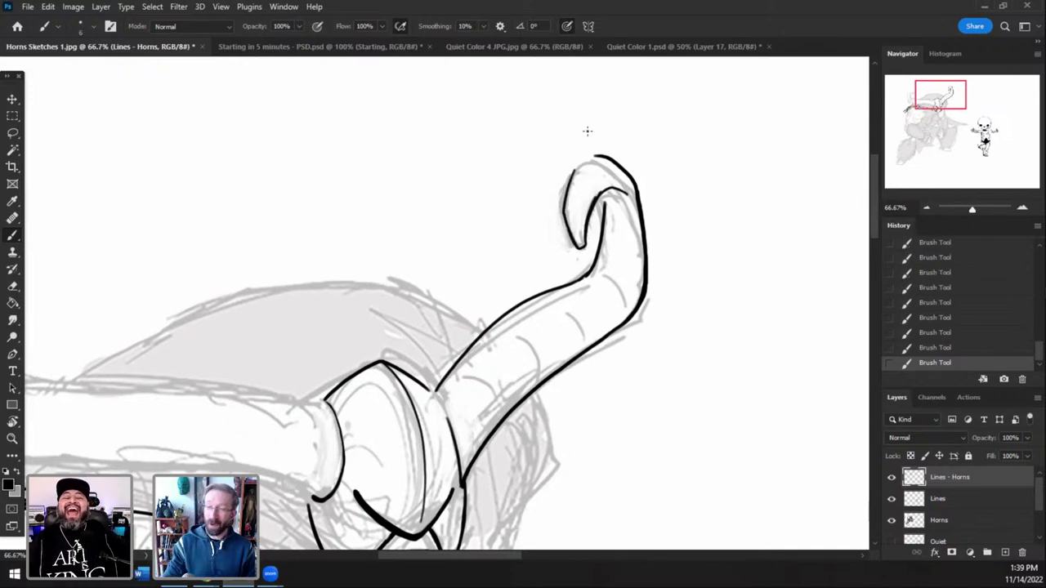
- Touch up the lines inside the right horn's curl so the inner edge meets the hooked tip
key(e)
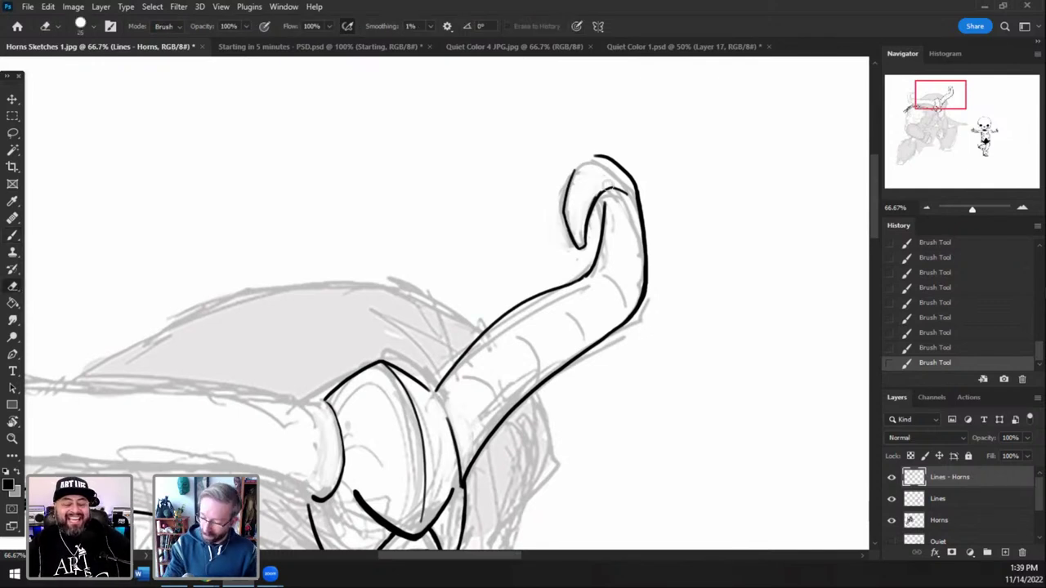
drag(583, 206, 596, 186)
mouse_move(594, 198)
mouse_down()
mouse_move(613, 177)
mouse_move(634, 178)
mouse_move(630, 187)
mouse_move(605, 153)
mouse_up()
key(b)
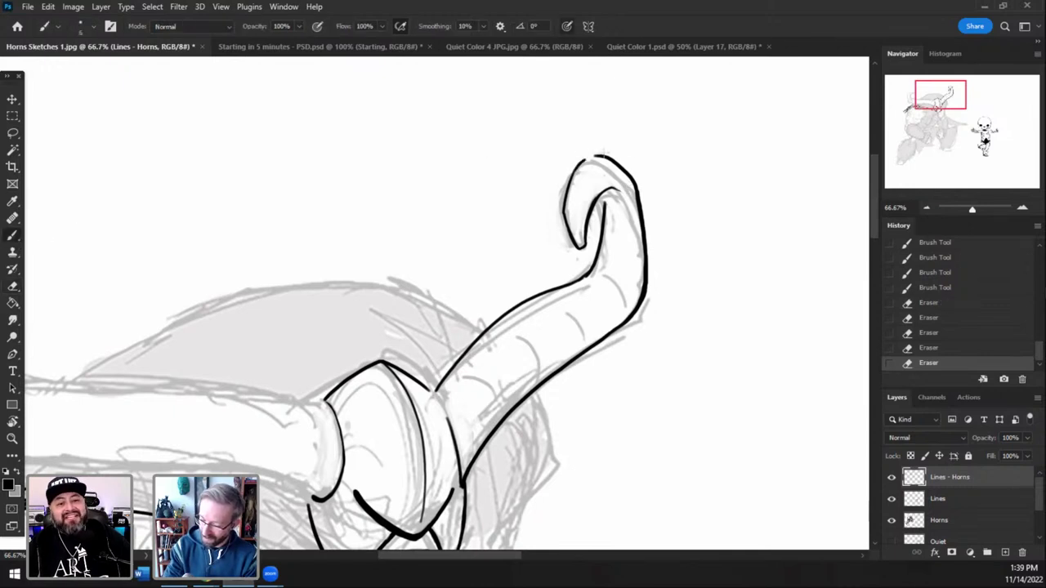
key(ctrl+z)
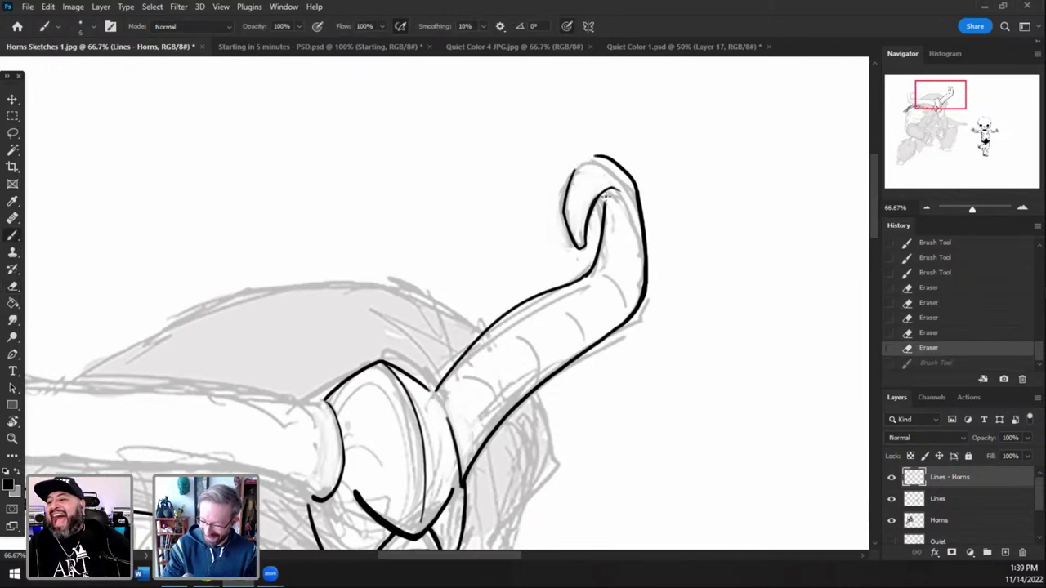
mouse_move(598, 198)
mouse_down()
mouse_move(618, 303)
mouse_move(610, 311)
mouse_up()
key(ctrl+z)
key(ctrl+z)
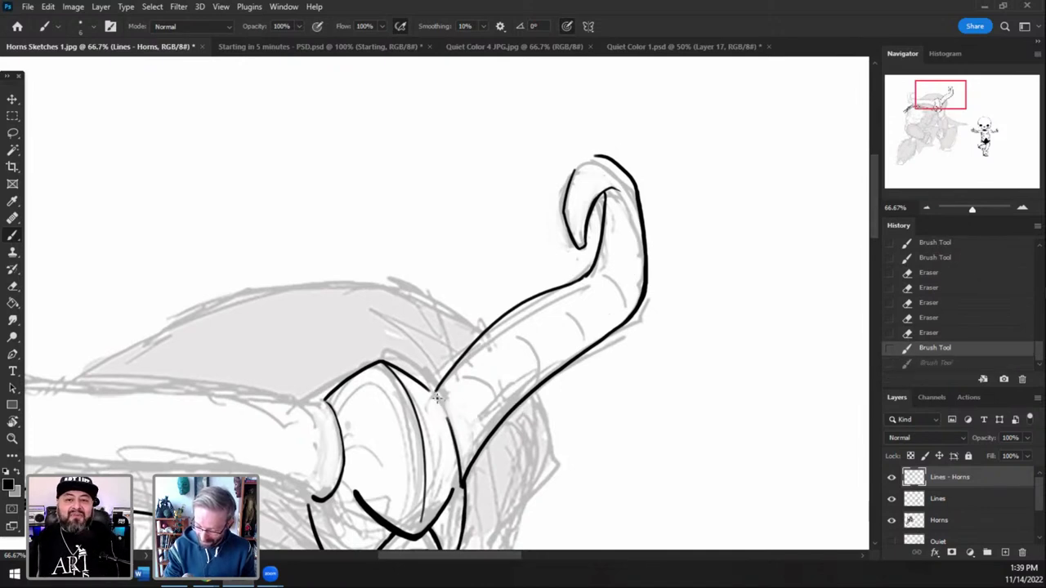
- Close the gap where the forehead plate's right edge meets the right horn's upper base
drag(436, 396, 446, 422)
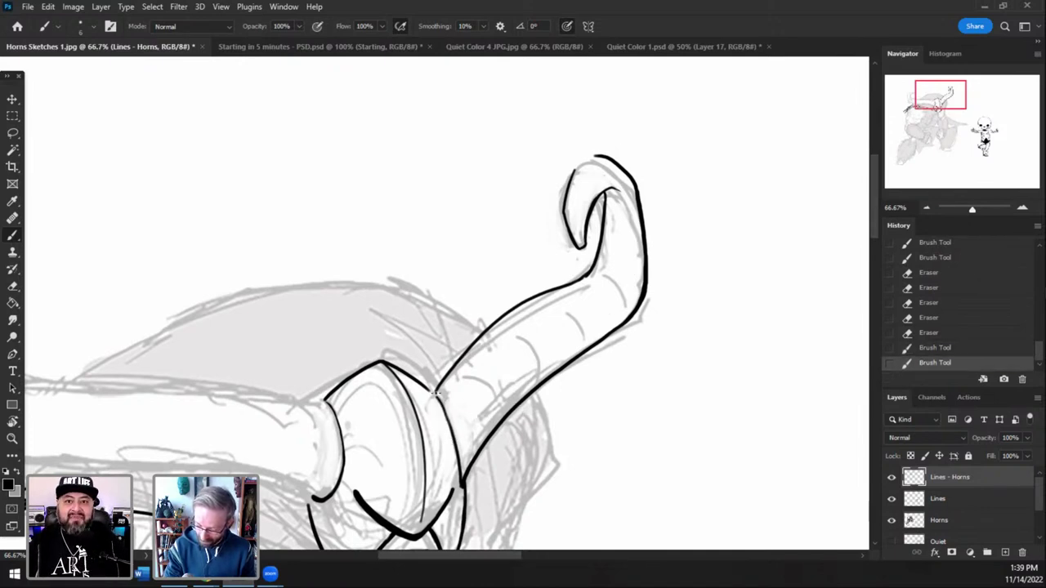
click(435, 394)
click(434, 391)
click(434, 391)
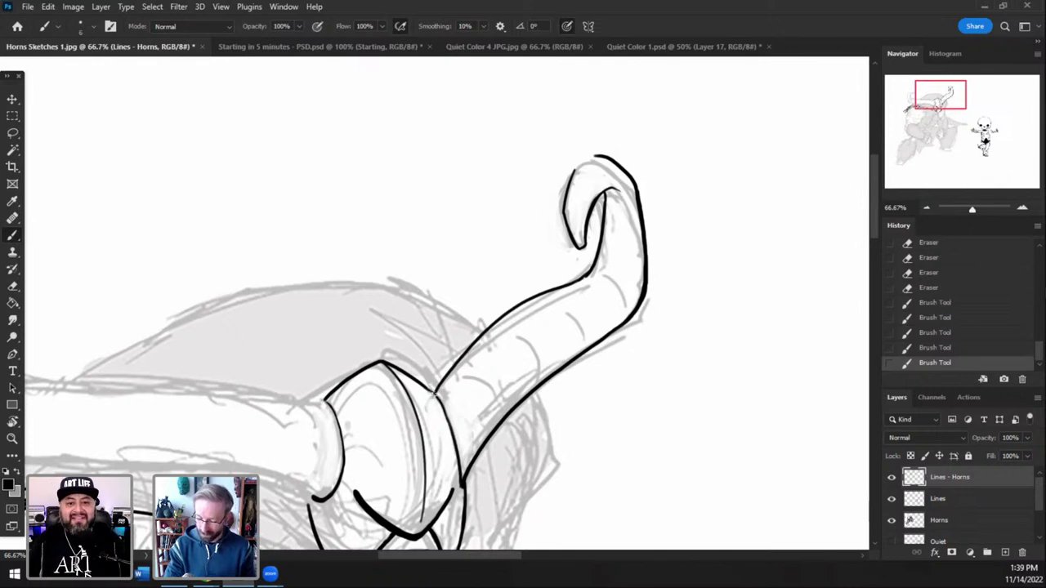
drag(436, 399, 438, 370)
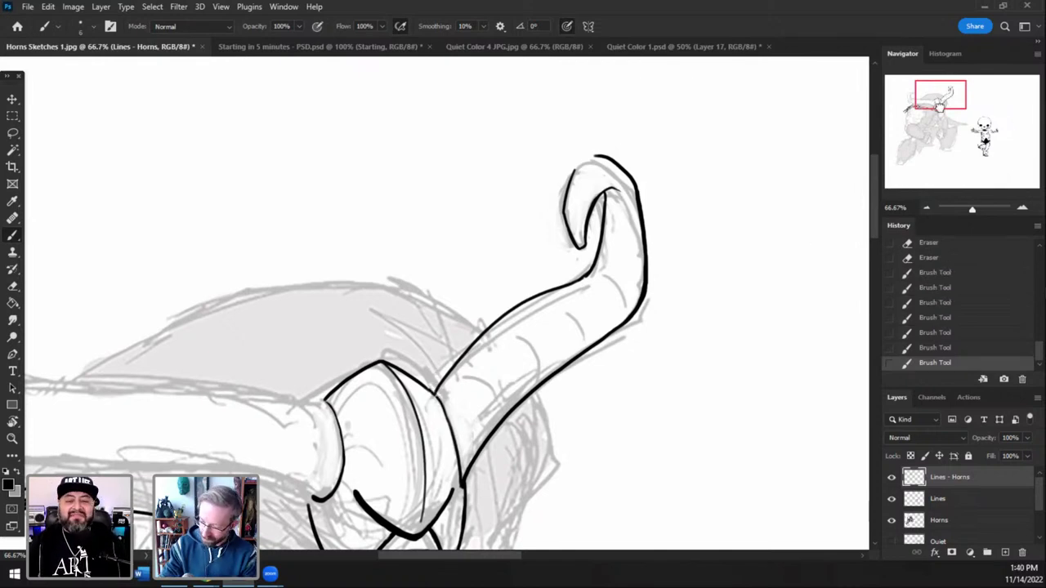
- Thin the forehead plate's upper right edge with a small Eraser and touch up its peak with the Brush
drag(941, 106, 937, 111)
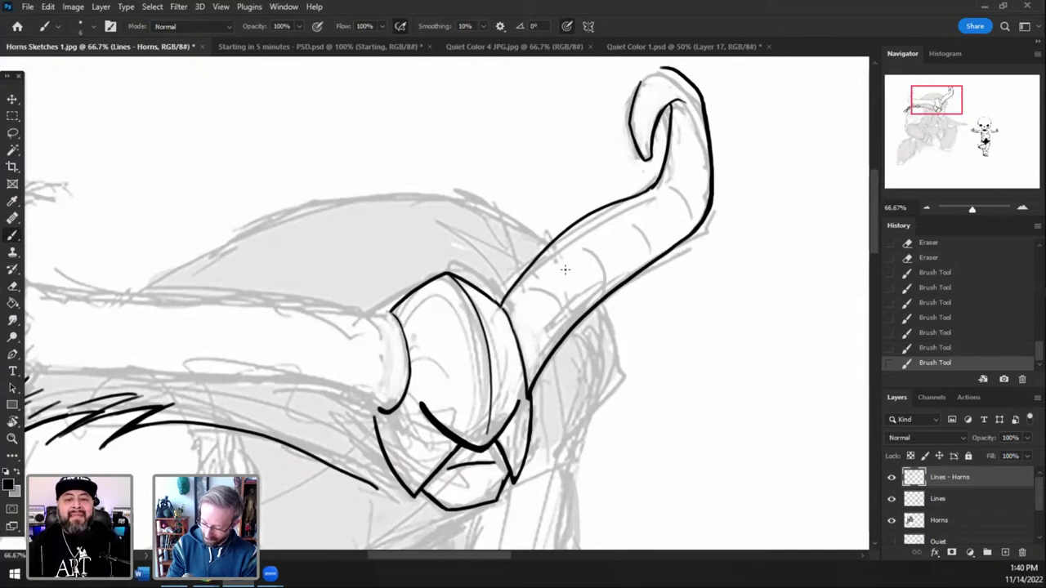
click(13, 286)
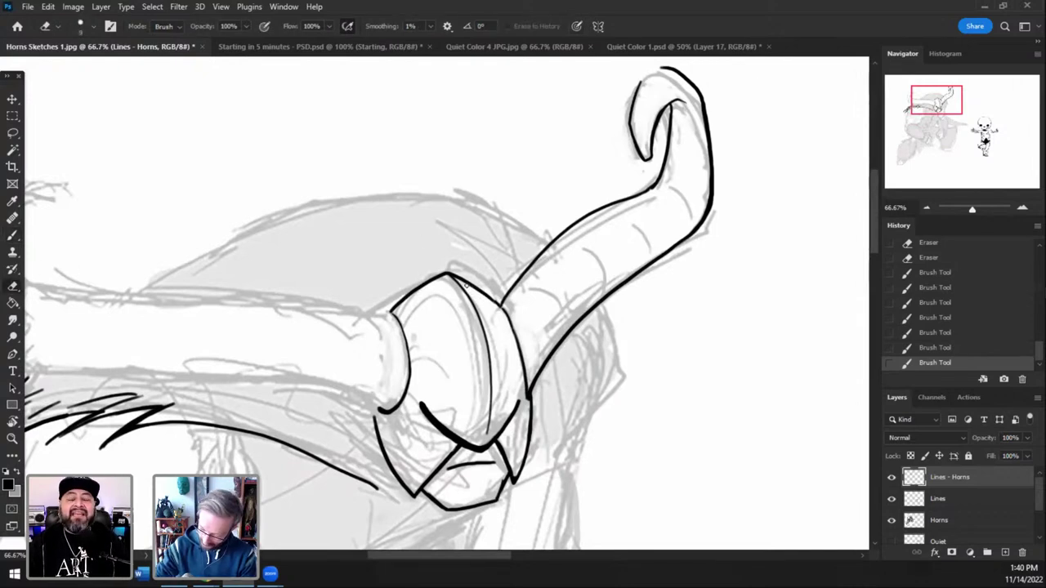
mouse_move(470, 286)
mouse_down()
mouse_move(499, 303)
mouse_move(454, 276)
mouse_up()
key(ctrl+z)
drag(459, 278, 450, 271)
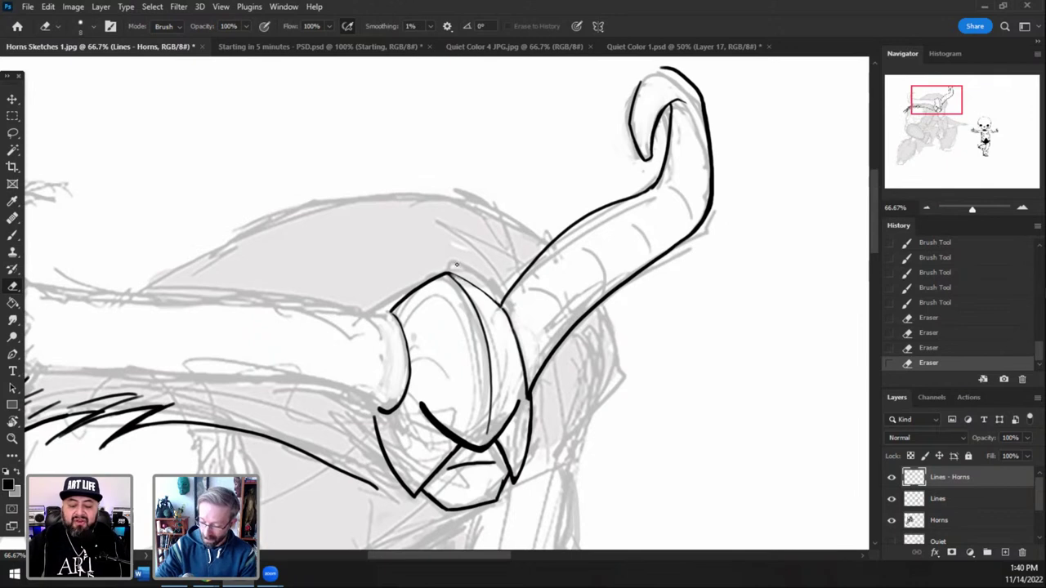
key(b)
click(452, 277)
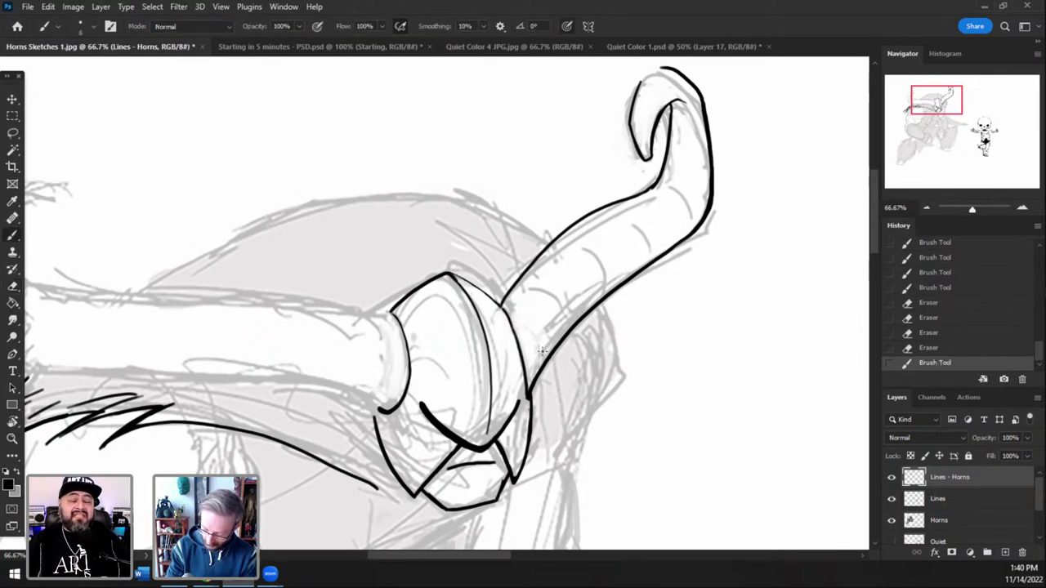
- Flip the canvas horizontally and bring the forehead plate and horns back into view
drag(941, 114, 938, 117)
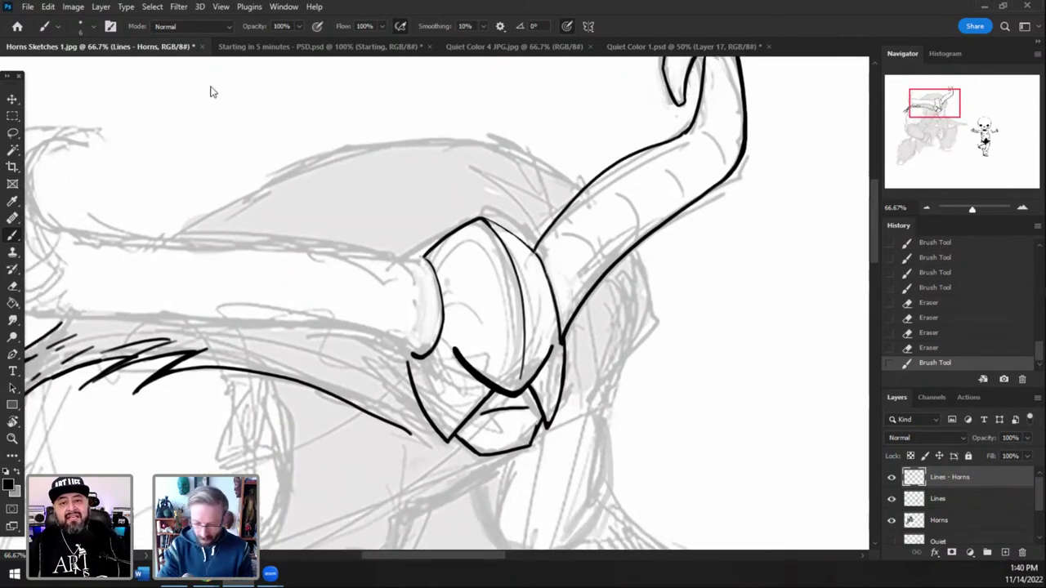
click(73, 6)
mouse_move(122, 124)
click(274, 178)
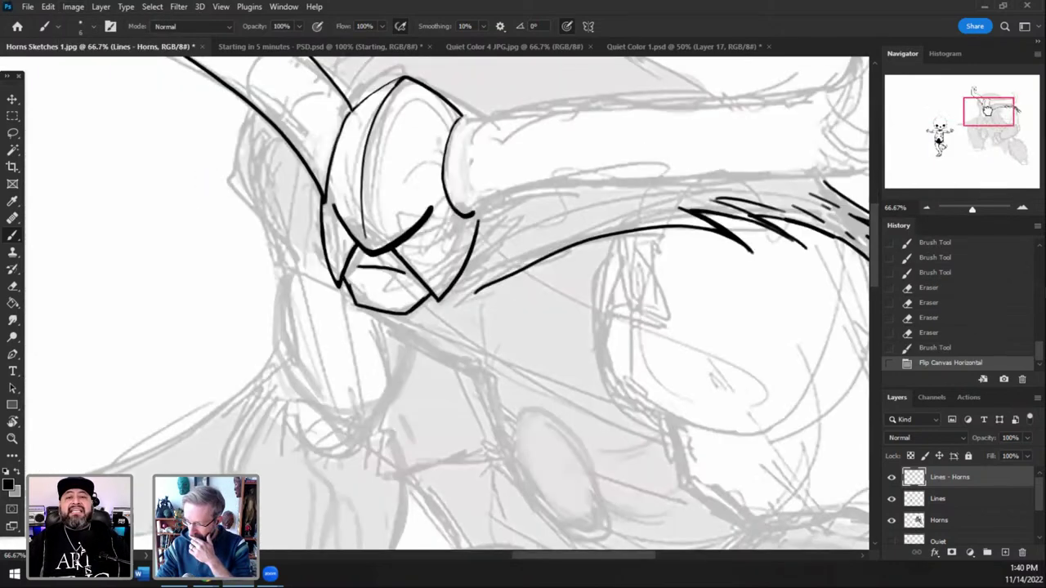
click(987, 106)
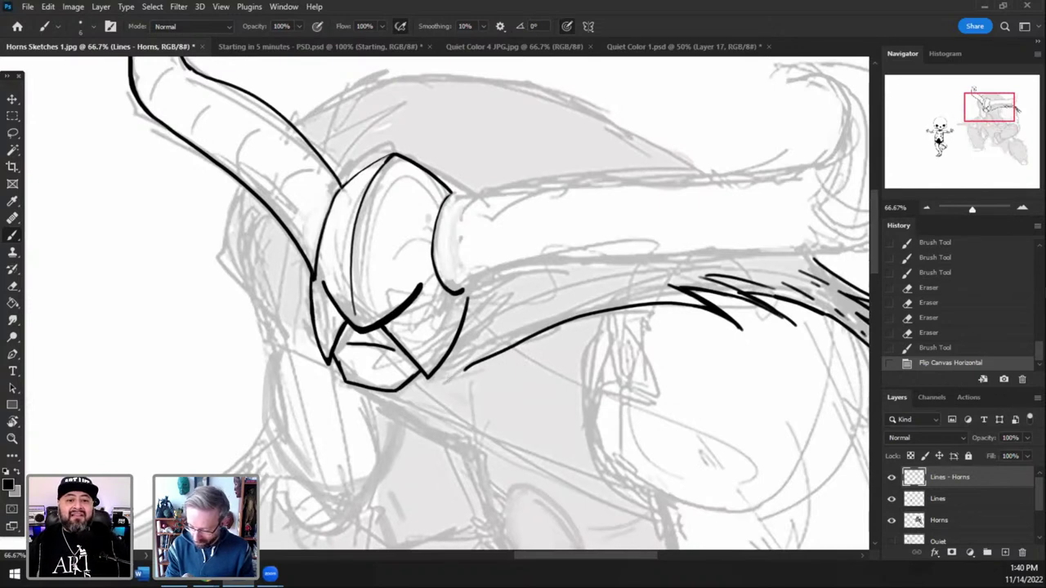
- Extend the brow line's inner end toward the forehead plate and erase a short stretch of it with an enlarged Eraser
mouse_move(445, 379)
mouse_down()
mouse_move(518, 356)
mouse_move(466, 368)
mouse_move(506, 350)
mouse_up()
click(12, 287)
key(])
key(])
key(])
key(])
key(])
mouse_move(510, 347)
mouse_down()
mouse_move(525, 340)
mouse_move(550, 353)
mouse_move(507, 352)
mouse_move(561, 356)
mouse_move(509, 351)
mouse_move(587, 328)
mouse_up()
- Draw jagged hair tufts along the inner part of the brow with the Brush, redoing unsatisfactory strokes
key(b)
key(ctrl+z)
key(ctrl+z)
key(ctrl+z)
key(ctrl+z)
drag(586, 329, 528, 337)
- Thin the inner brow tufts with a small Eraser and thicken the large tuft at mid-brow with the Brush
key(e)
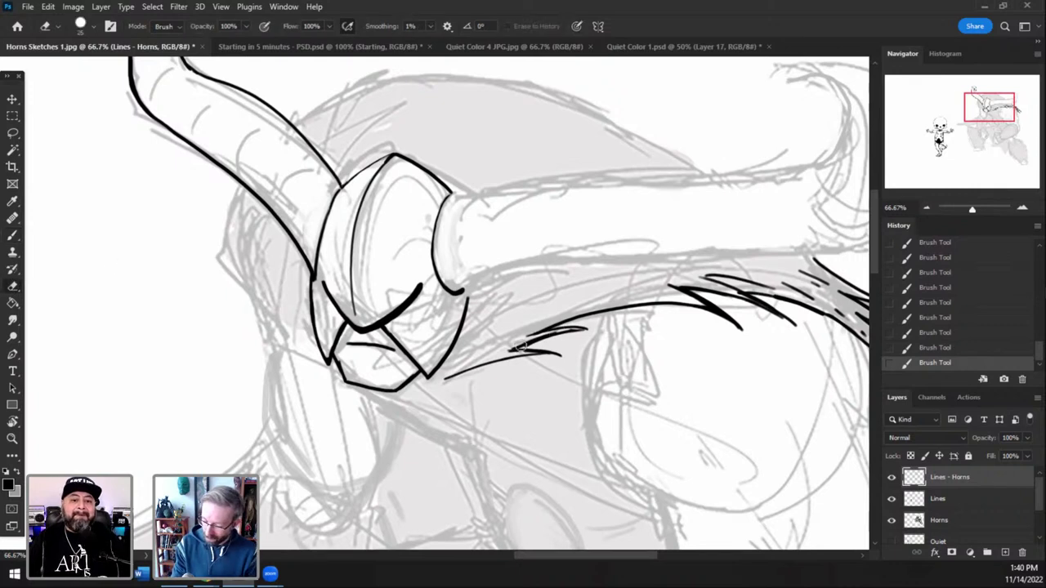
drag(523, 337, 532, 334)
mouse_move(525, 338)
mouse_down()
mouse_move(536, 332)
mouse_move(525, 353)
mouse_move(539, 335)
mouse_move(569, 329)
mouse_up()
drag(532, 339, 573, 329)
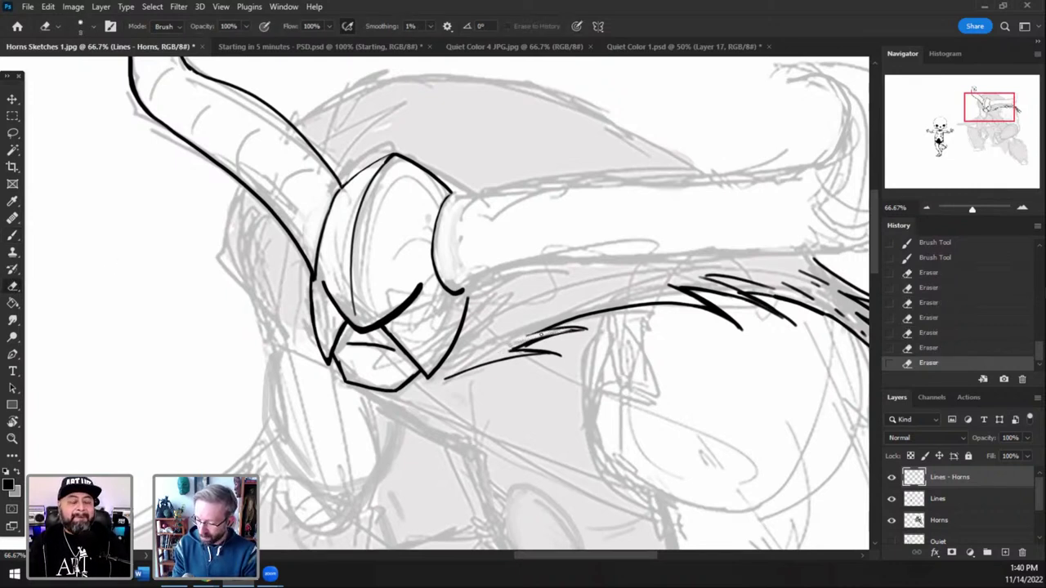
click(412, 259)
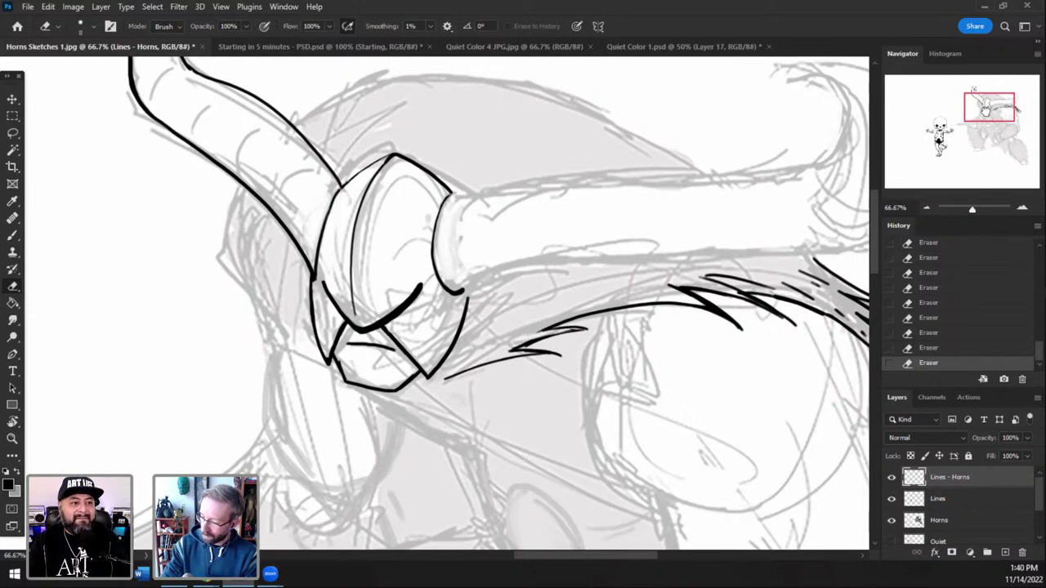
scroll(616, 269, right, 3)
key(b)
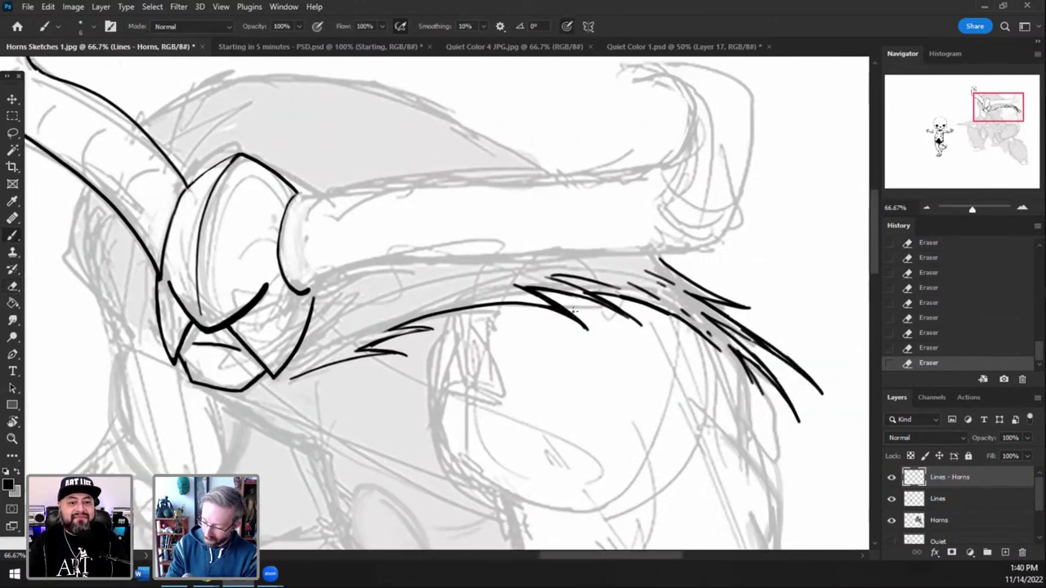
drag(577, 320, 544, 296)
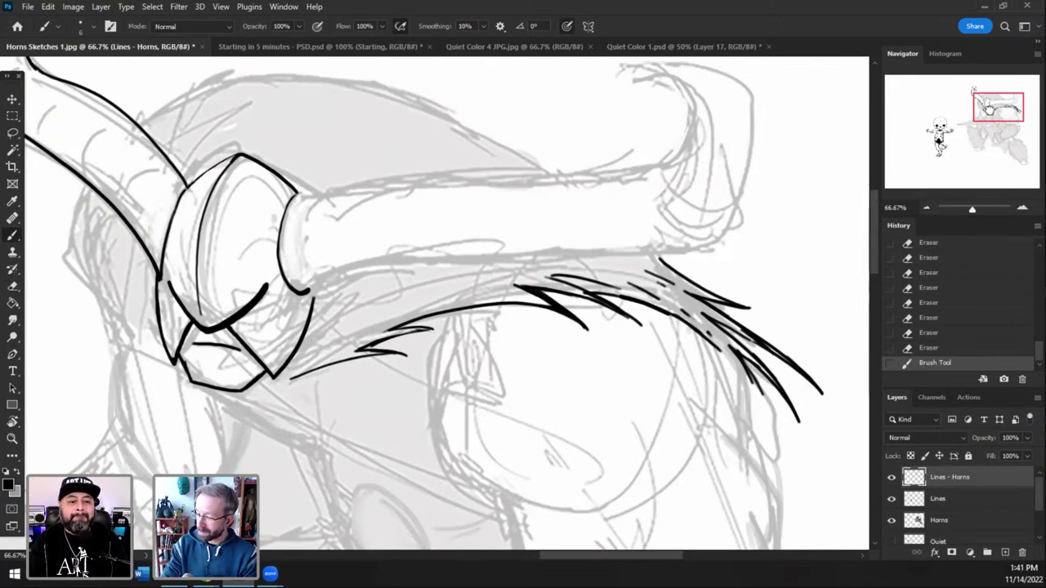
- Ink the start of the horizontal horn's lower edge at the forehead plate and clean up its junction with the Eraser
scroll(523, 291, up, 1)
scroll(523, 291, left, 2)
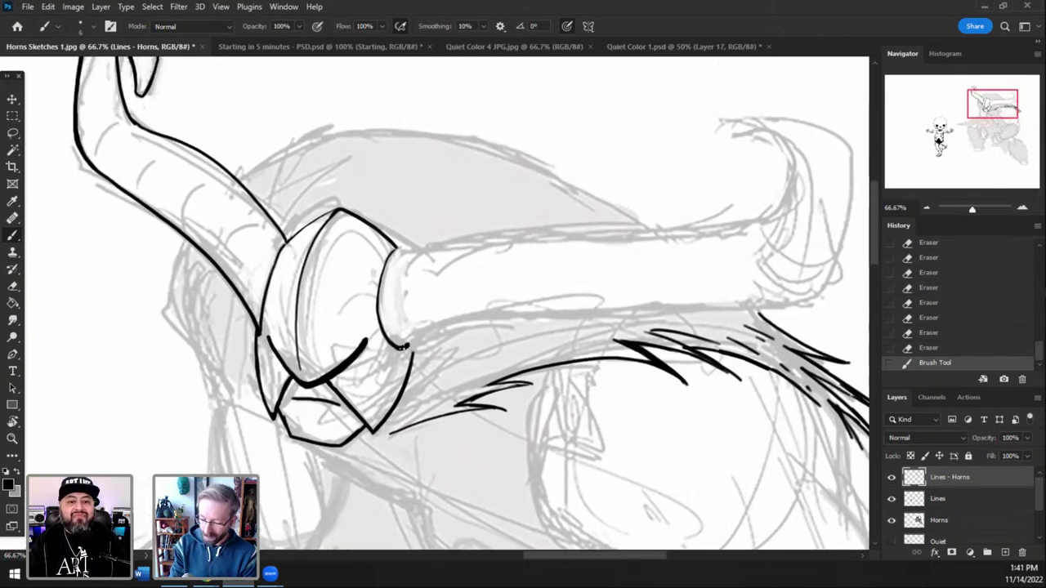
mouse_move(409, 347)
mouse_down()
mouse_move(424, 338)
mouse_move(393, 351)
mouse_move(425, 337)
mouse_up()
click(12, 287)
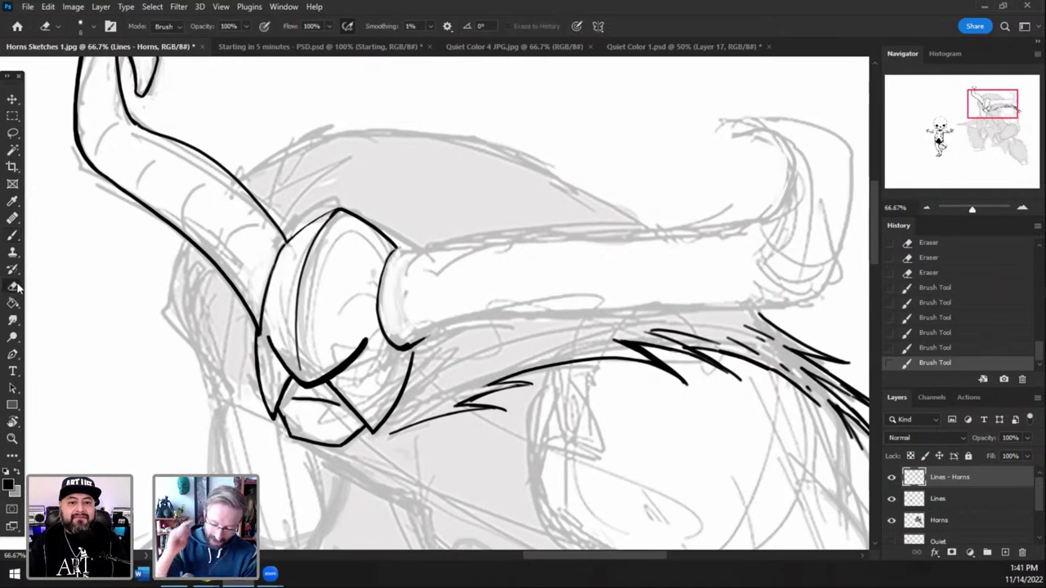
drag(264, 337, 258, 333)
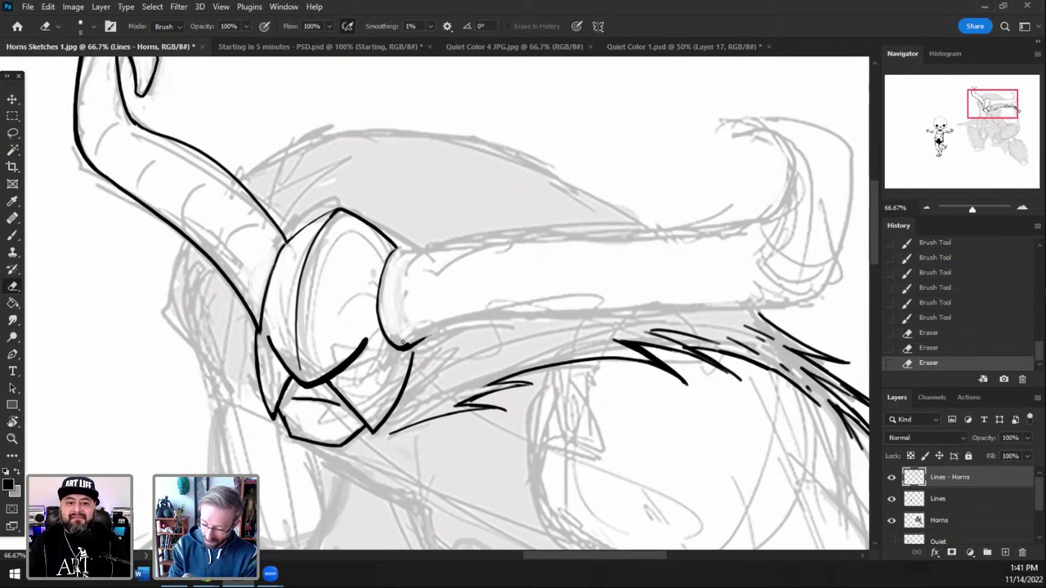
mouse_move(411, 340)
mouse_down()
mouse_move(402, 345)
mouse_move(464, 326)
mouse_up()
click(13, 235)
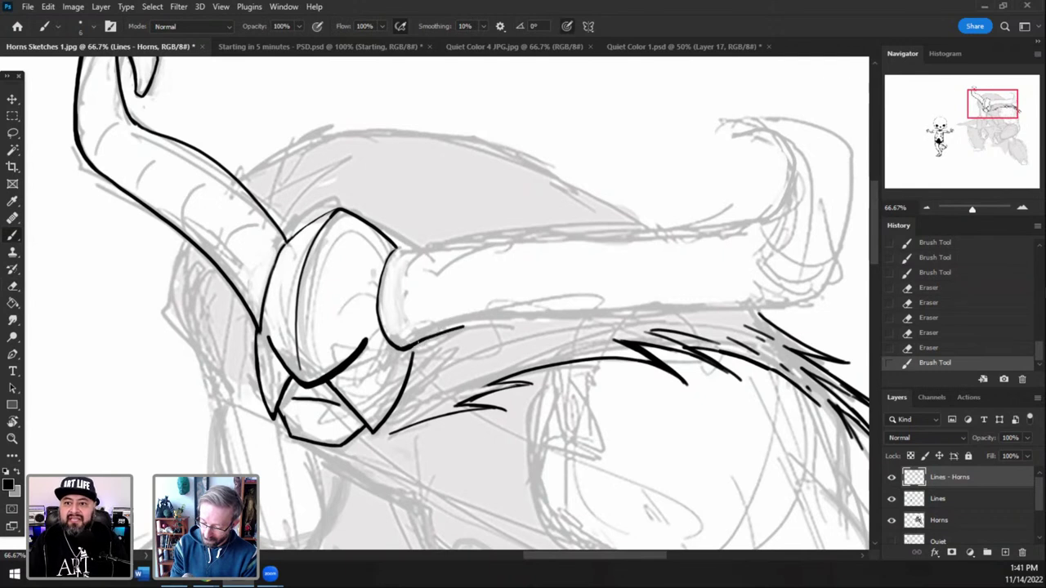
- Ink the horizontal horn's full lower edge out to the curl and trim it where it meets the brow hair
mouse_move(403, 349)
mouse_down()
mouse_move(477, 320)
mouse_move(708, 323)
mouse_move(817, 306)
mouse_up()
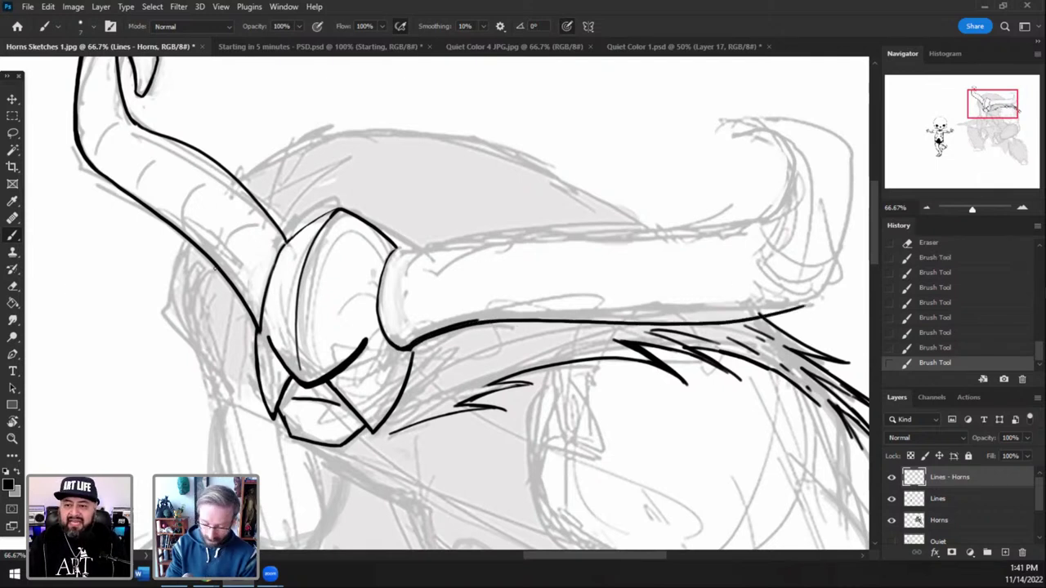
key(e)
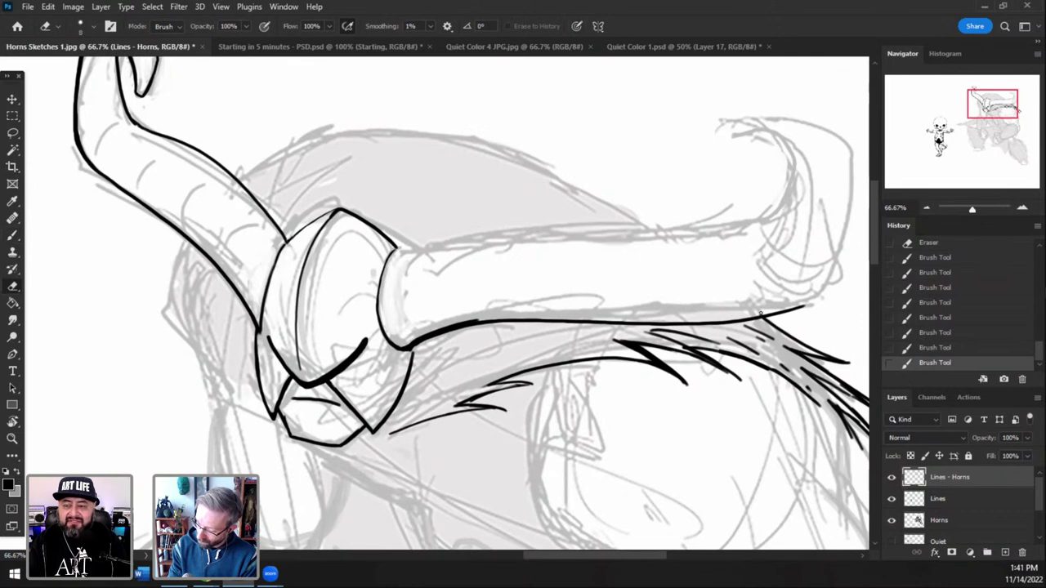
click(759, 313)
key(b)
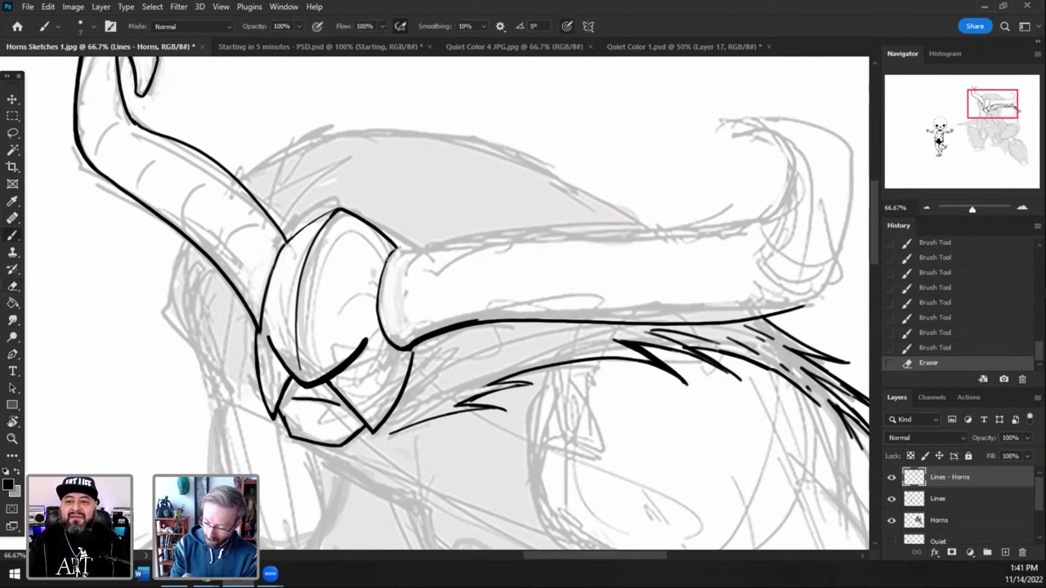
- Touch up the corner where the forehead plate meets the horizontal horn's upper edge and thin the plate's adjoining edge with the Eraser
mouse_move(398, 248)
mouse_down()
mouse_move(383, 275)
mouse_move(400, 249)
mouse_up()
key(ctrl+z)
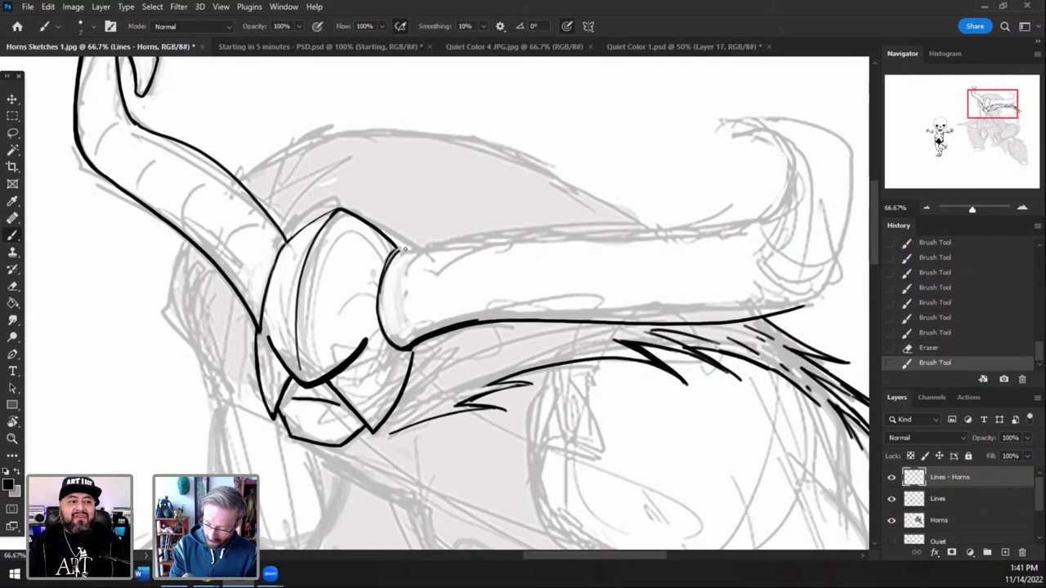
key(e)
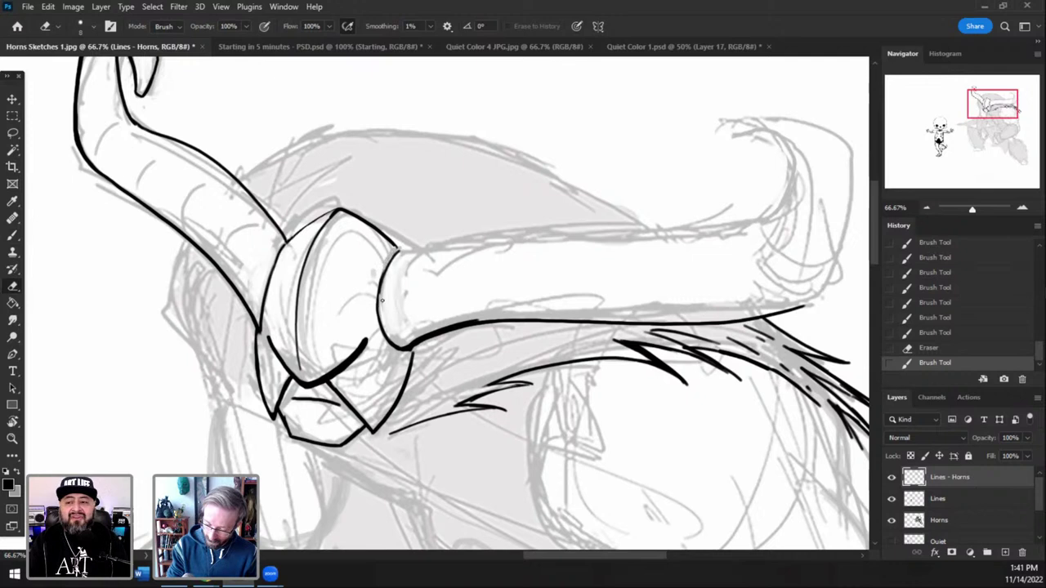
mouse_move(381, 296)
mouse_down()
mouse_move(387, 271)
mouse_move(575, 230)
mouse_up()
key(b)
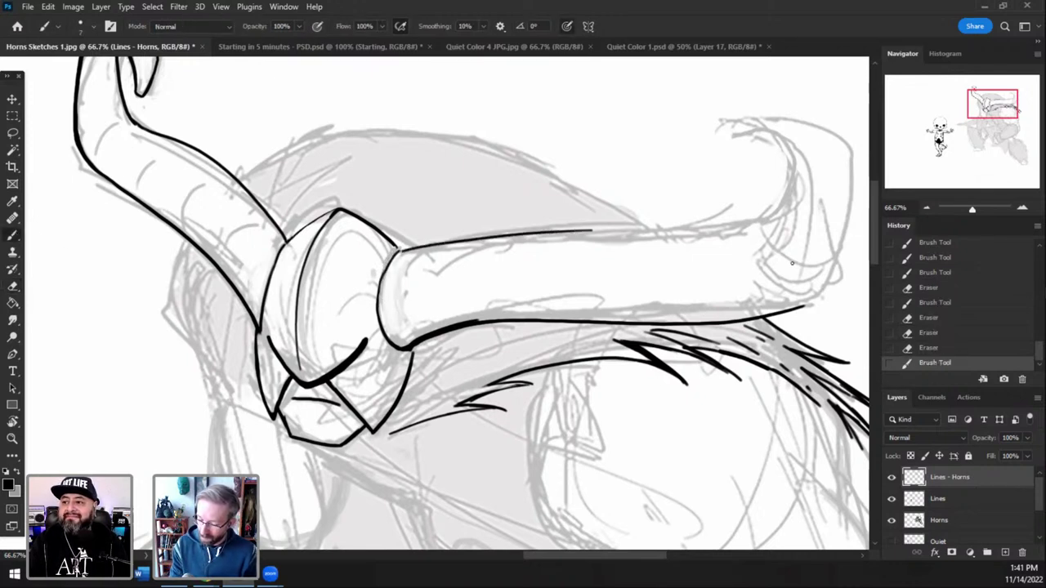
- Ink the first section of the horizontal horn's upper edge from the forehead plate's corner, redrawing the stroke until it follows the sketch
key(ctrl+z)
mouse_move(398, 248)
mouse_down()
mouse_move(635, 221)
mouse_move(727, 226)
mouse_up()
key(ctrl+z)
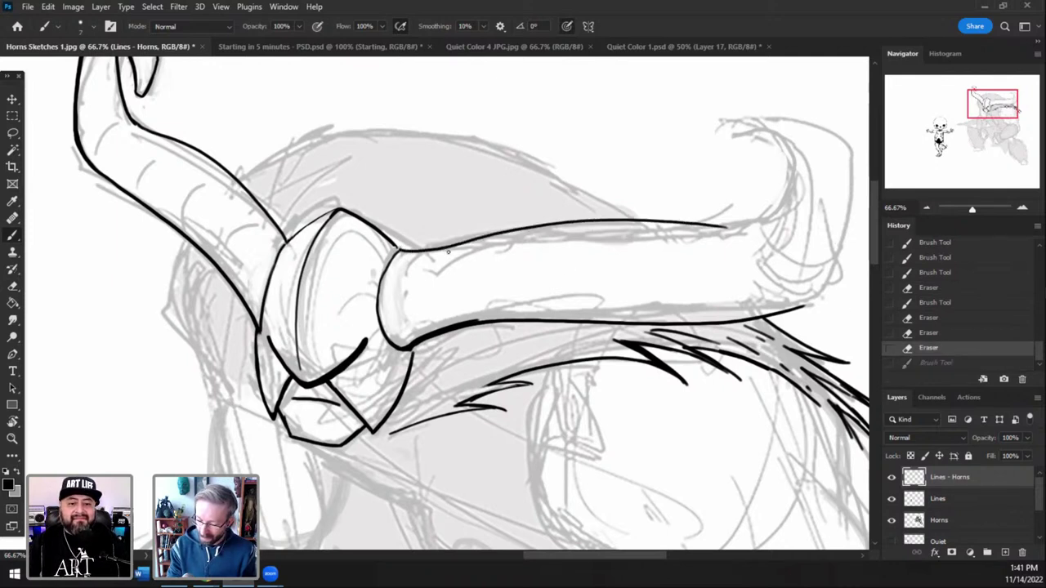
drag(400, 250, 687, 232)
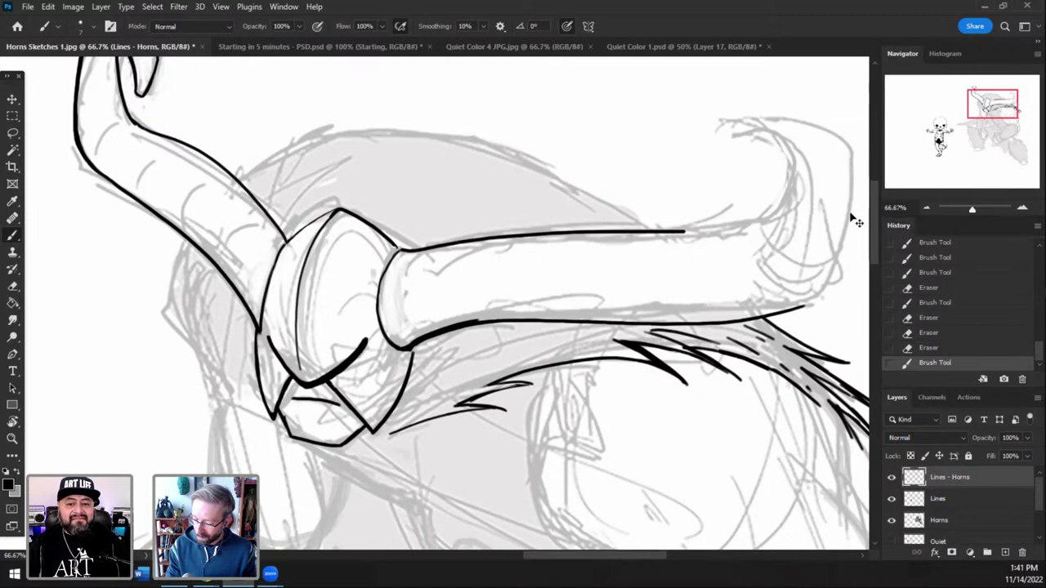
key(ctrl+z)
drag(400, 251, 554, 234)
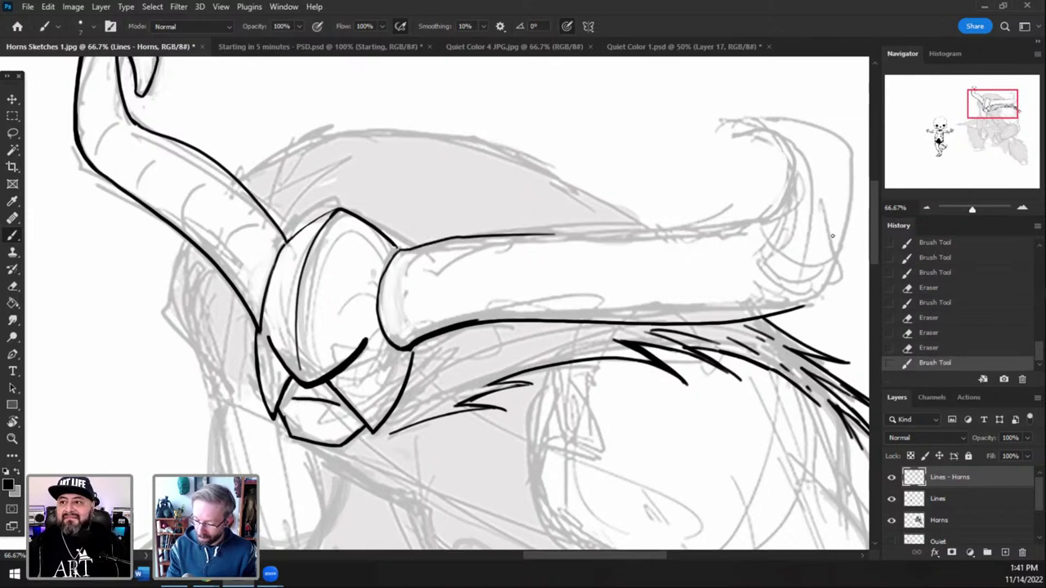
- Ink the outer edge of the horizontal horn's curl from the end of its lower edge up and over toward the tip
drag(858, 242, 772, 262)
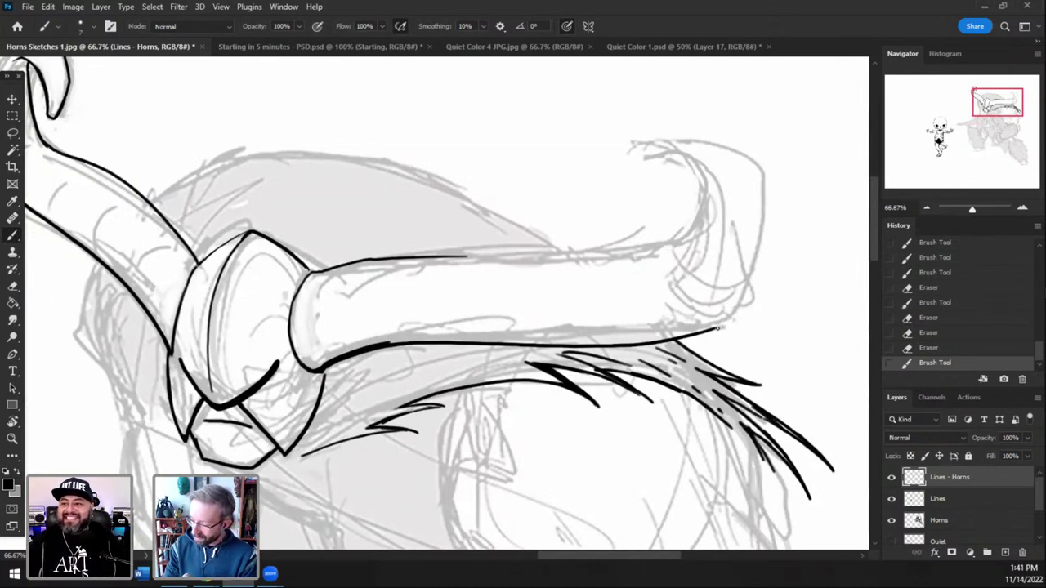
mouse_move(716, 328)
mouse_down()
mouse_move(729, 320)
mouse_move(721, 327)
mouse_up()
key(ctrl+z)
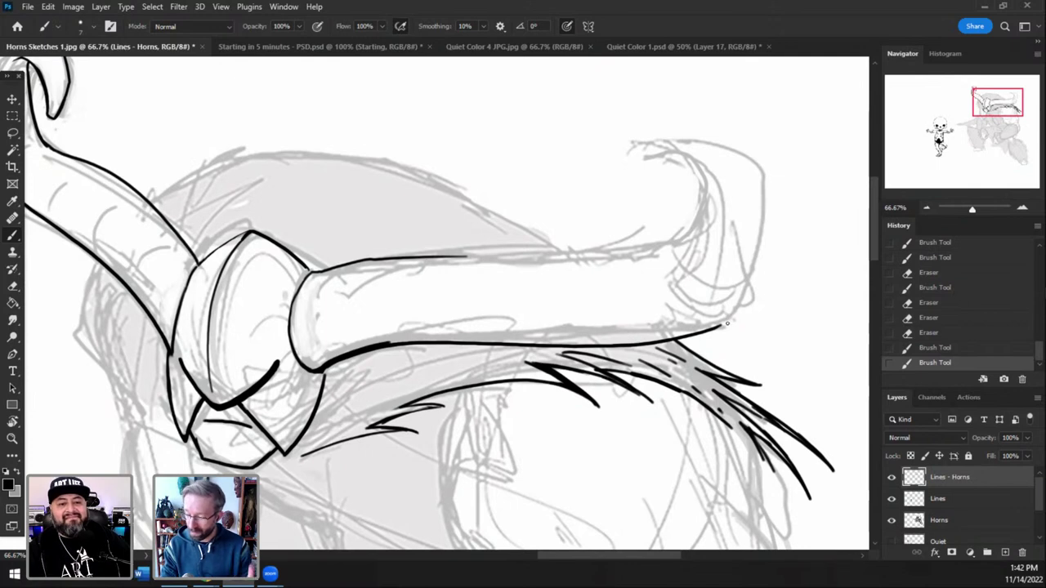
mouse_move(723, 327)
mouse_down()
mouse_move(735, 308)
mouse_move(754, 161)
mouse_up()
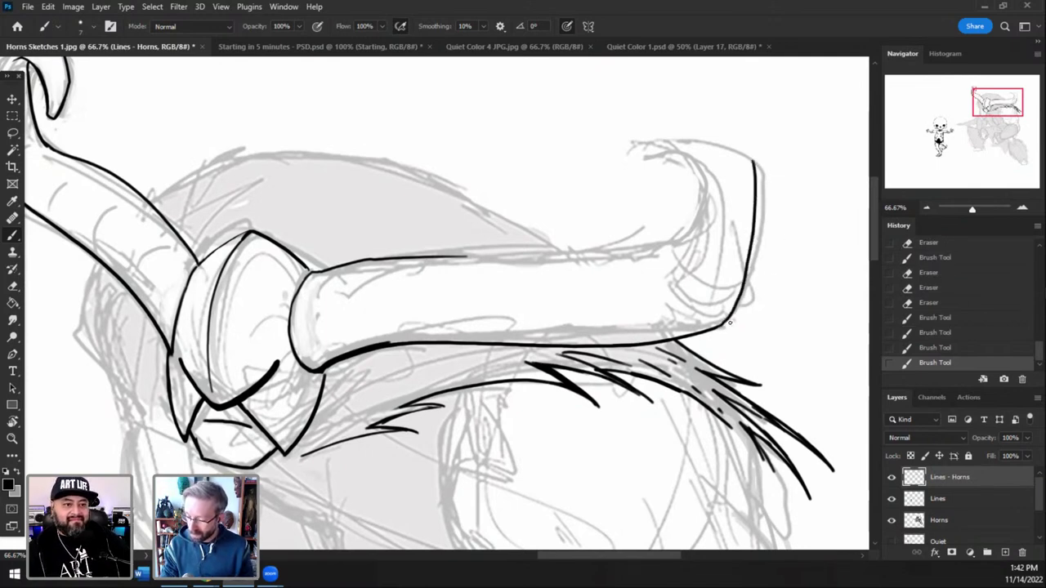
key(ctrl+z)
mouse_move(724, 326)
mouse_down()
mouse_move(751, 269)
mouse_move(762, 161)
mouse_move(671, 133)
mouse_up()
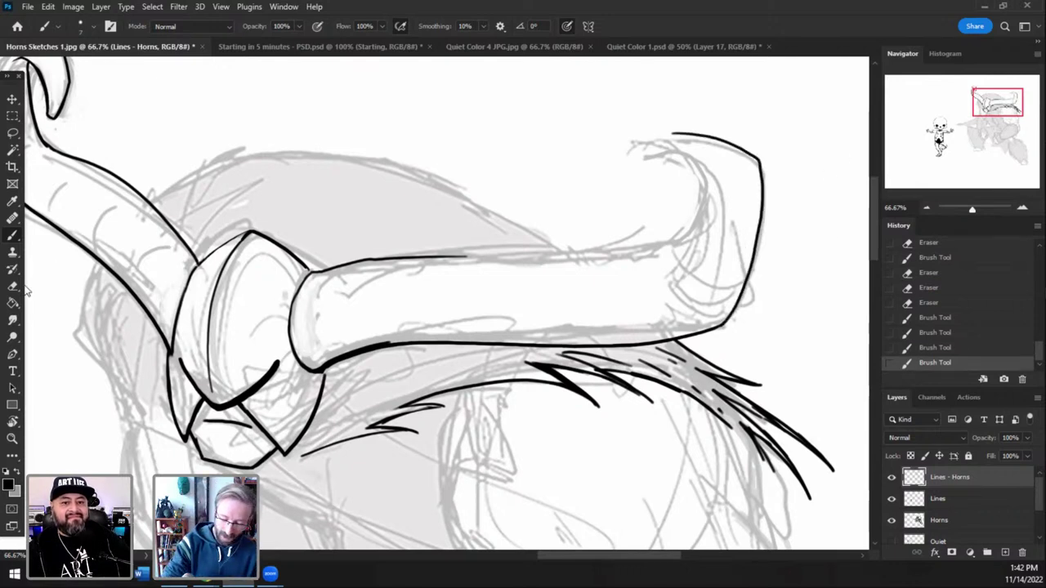
- Trim the line at the outer corner of the horn's curl with the Eraser
key(e)
drag(758, 156, 761, 167)
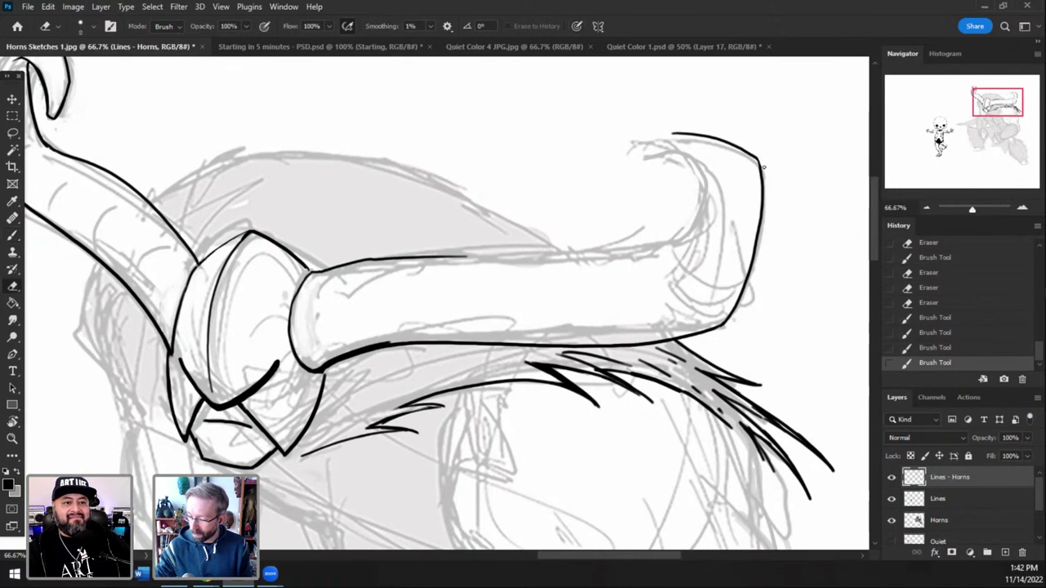
click(16, 235)
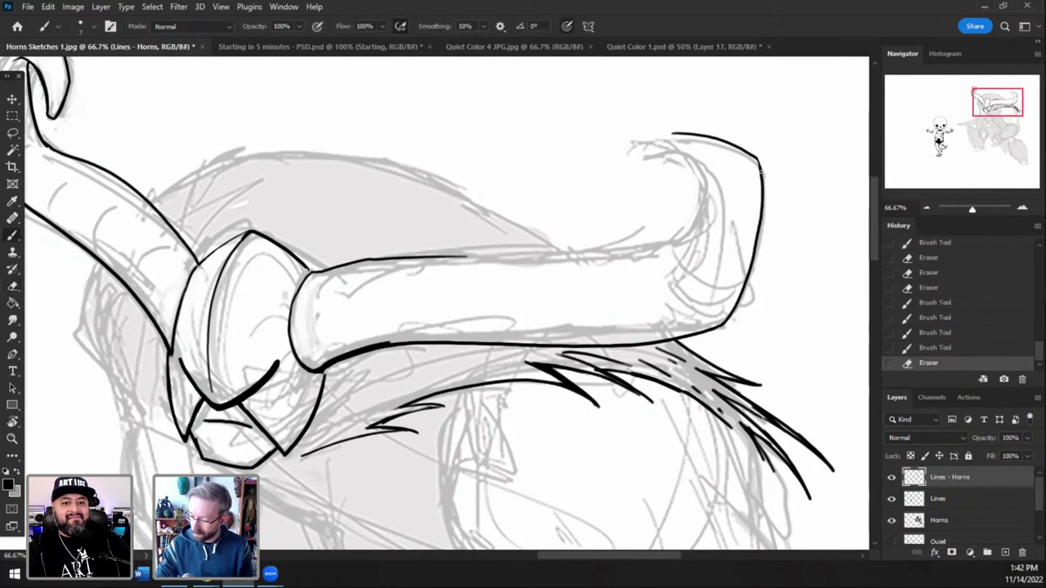
drag(759, 160, 765, 203)
key(ctrl+z)
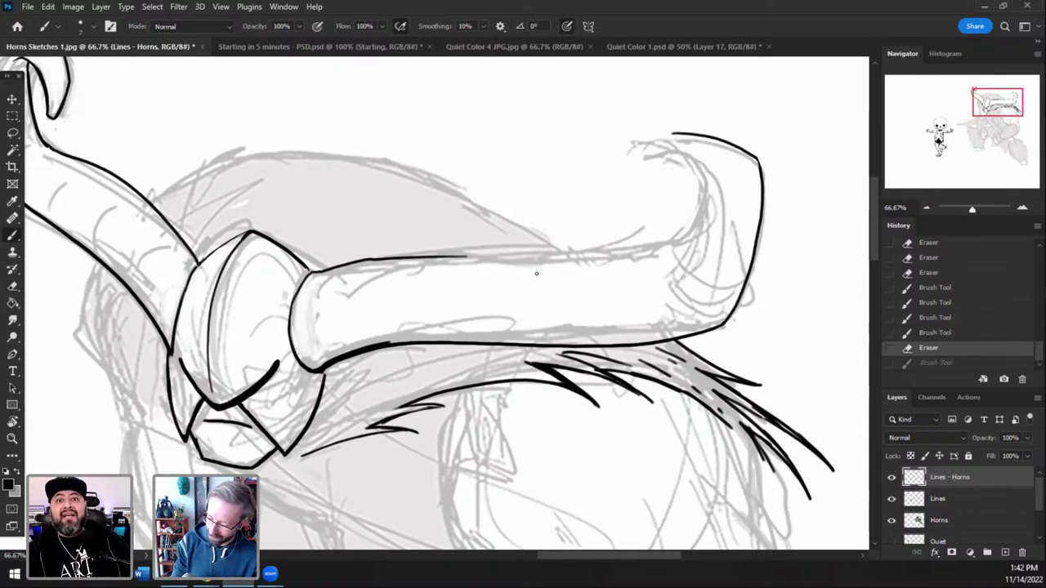
- Continue the horizontal horn's upper edge to the curl and ink the inner curve upward
drag(468, 257, 672, 245)
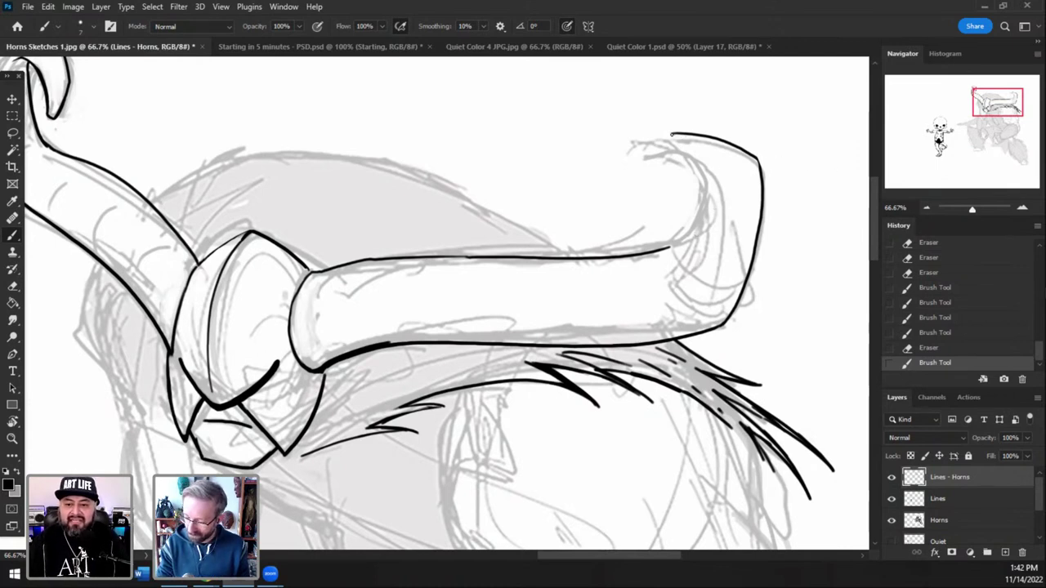
drag(666, 137, 641, 173)
key(ctrl+z)
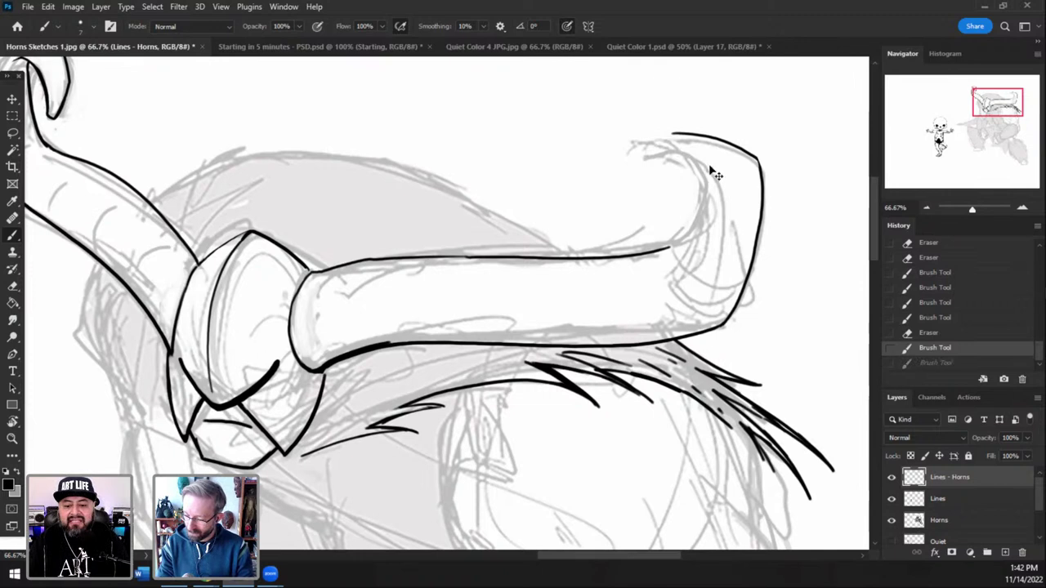
mouse_move(706, 170)
mouse_down()
mouse_move(689, 156)
mouse_move(644, 182)
mouse_up()
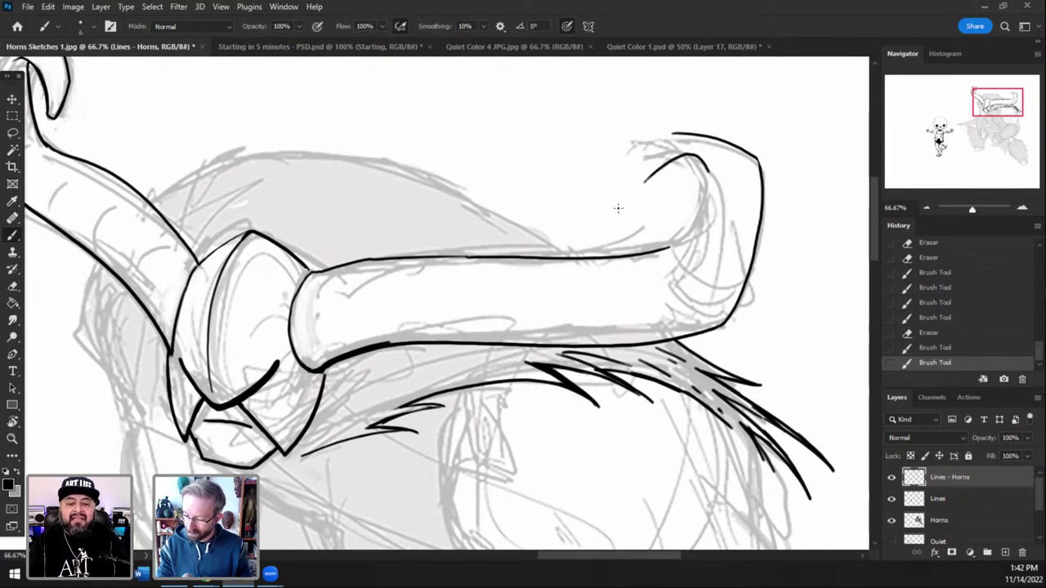
key(ctrl+z)
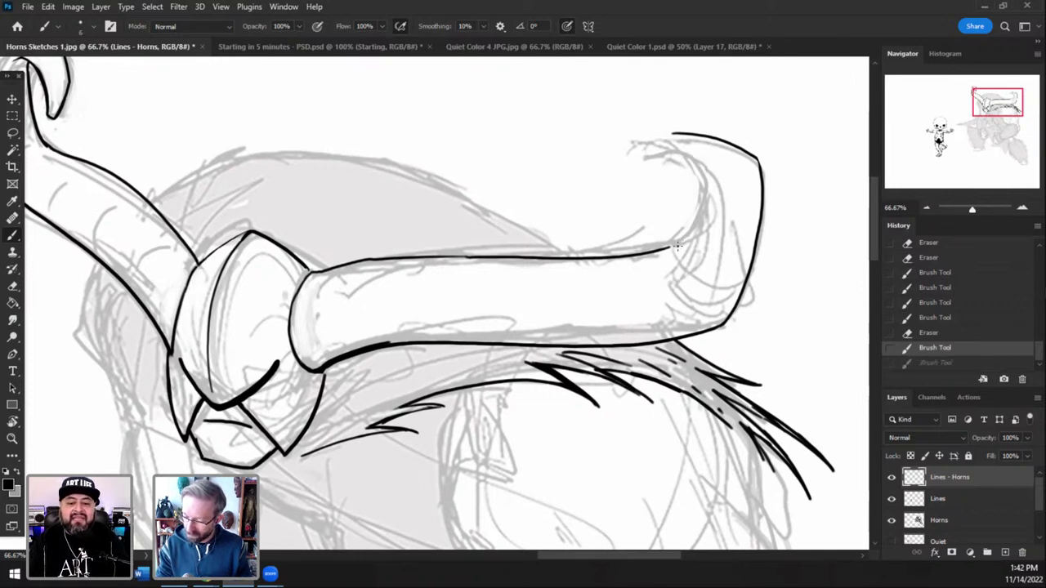
mouse_move(677, 245)
mouse_down()
mouse_move(718, 191)
mouse_move(702, 167)
mouse_move(677, 156)
mouse_up()
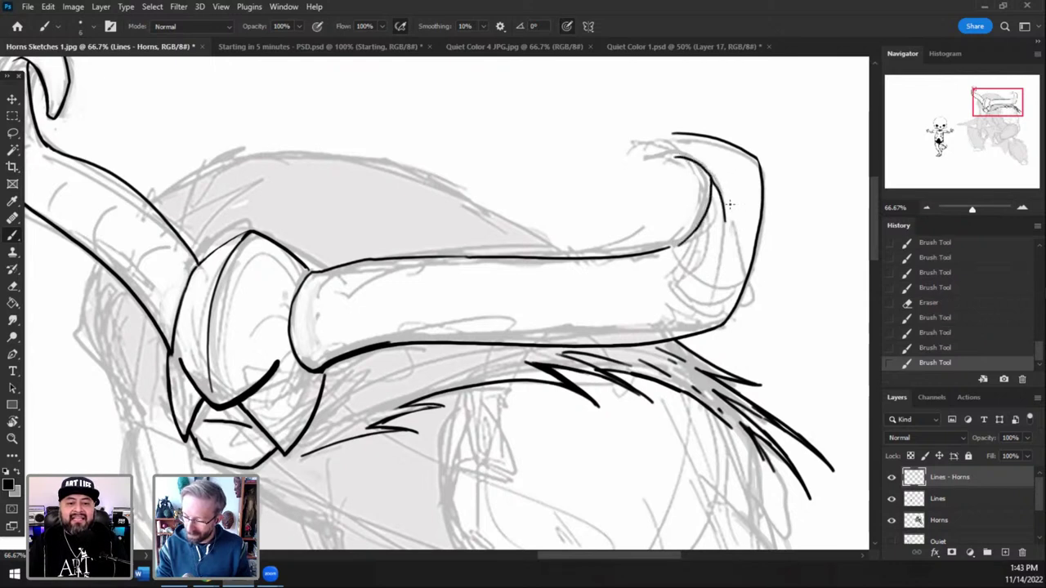
- Ink the hooked tip of the curled horn, joining its inner curve to the outer edge
key(ctrl+z)
mouse_move(733, 225)
mouse_down()
mouse_move(700, 162)
mouse_move(653, 190)
mouse_up()
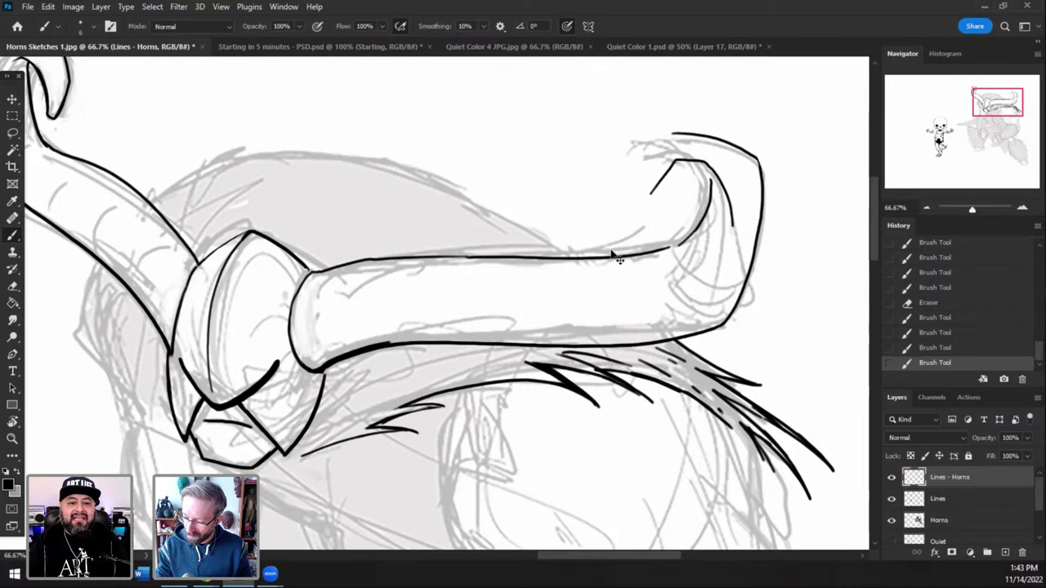
key(ctrl+z)
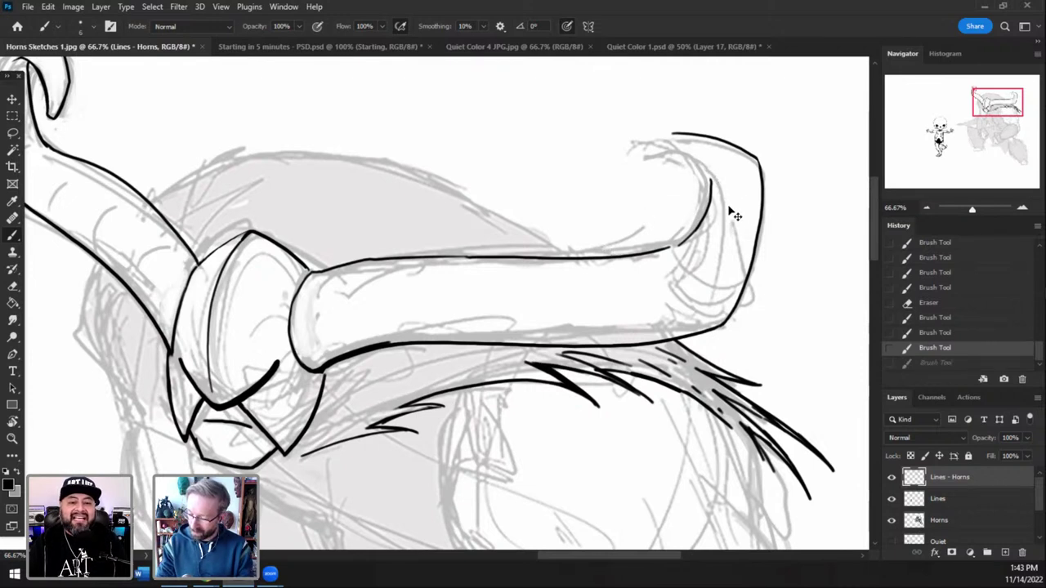
mouse_move(730, 209)
mouse_down()
mouse_move(686, 155)
mouse_move(650, 170)
mouse_move(680, 153)
mouse_move(646, 178)
mouse_move(665, 130)
mouse_up()
key(ctrl+z)
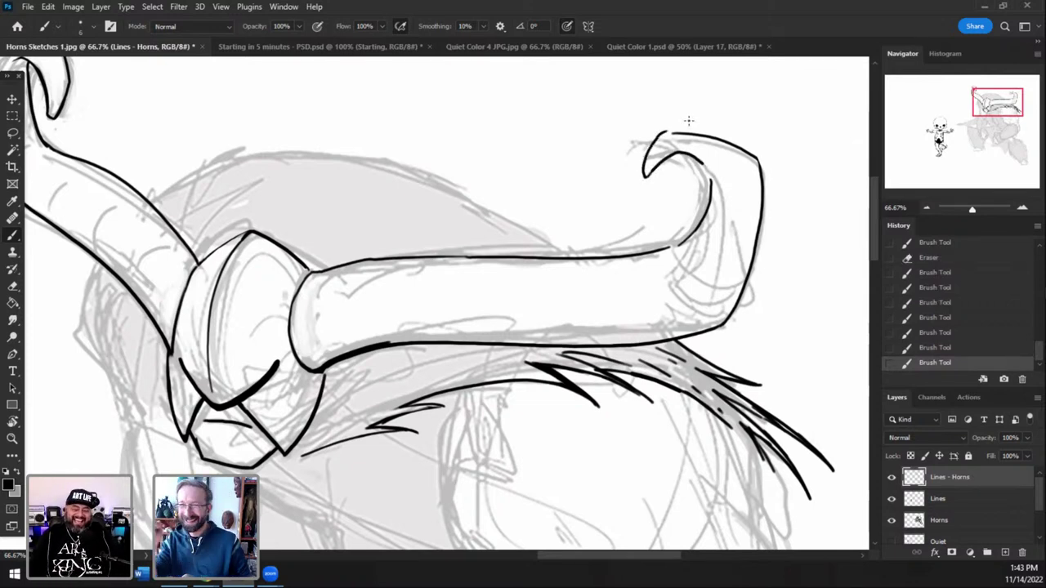
- Clean up the line join on top of the horn's hooked tip with the Eraser and Brush
key(e)
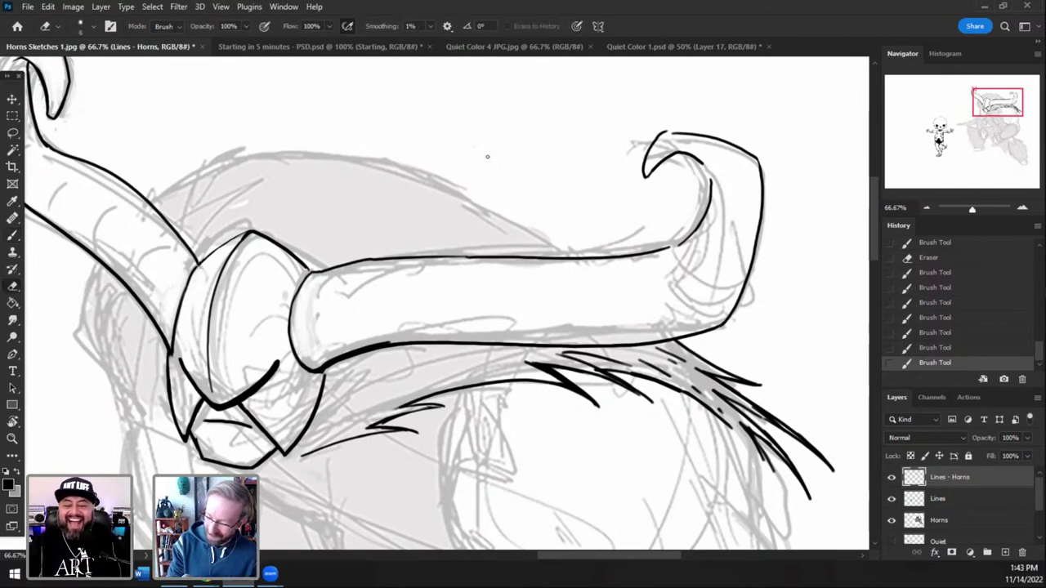
drag(654, 137, 696, 130)
key(b)
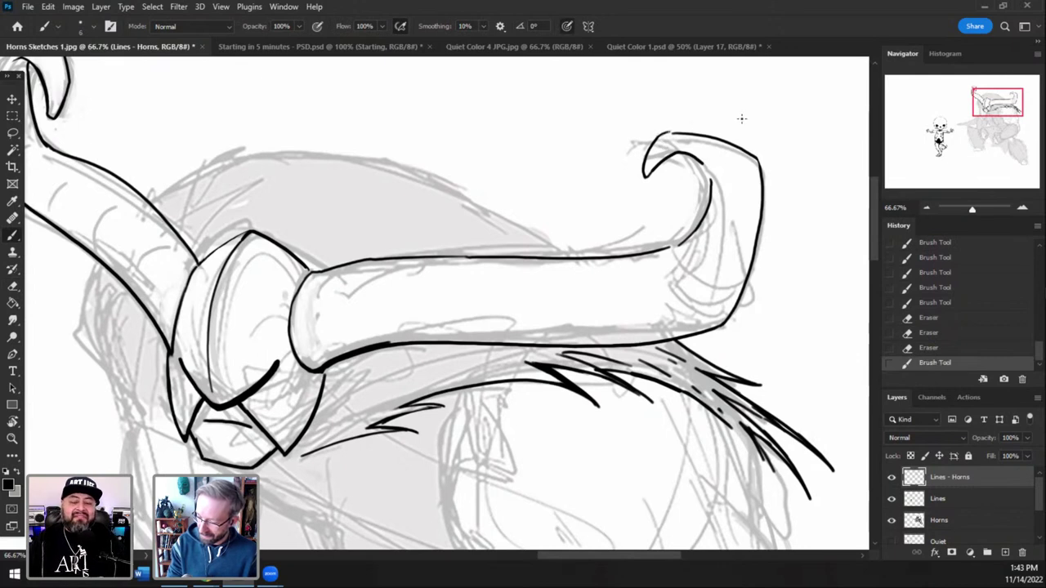
- Undo the last brush stroke and touch up the outer edge around the lower corner of the horn's curl
key(ctrl+z)
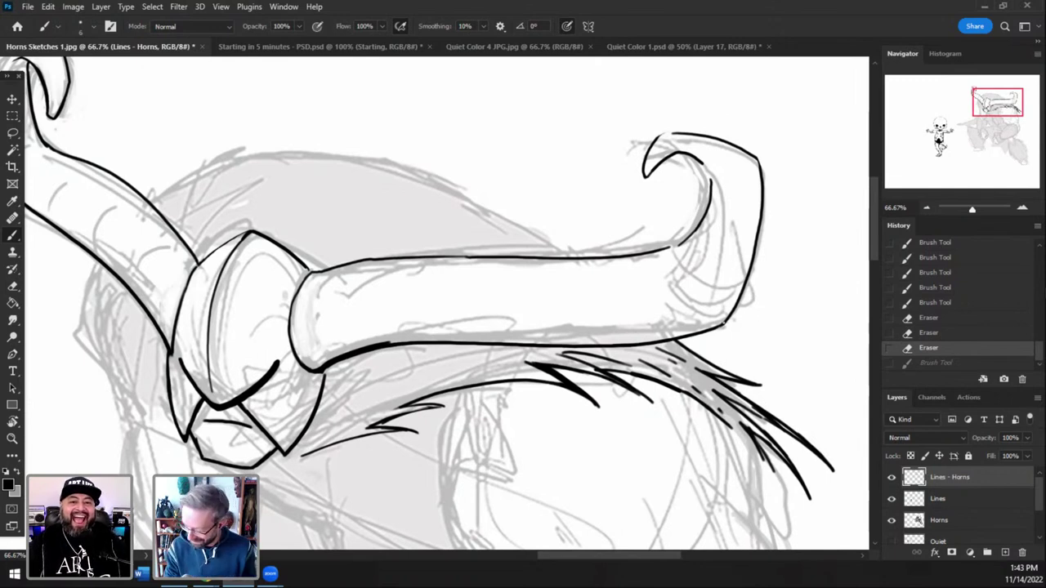
drag(702, 333, 723, 326)
key(ctrl+z)
drag(751, 288, 756, 273)
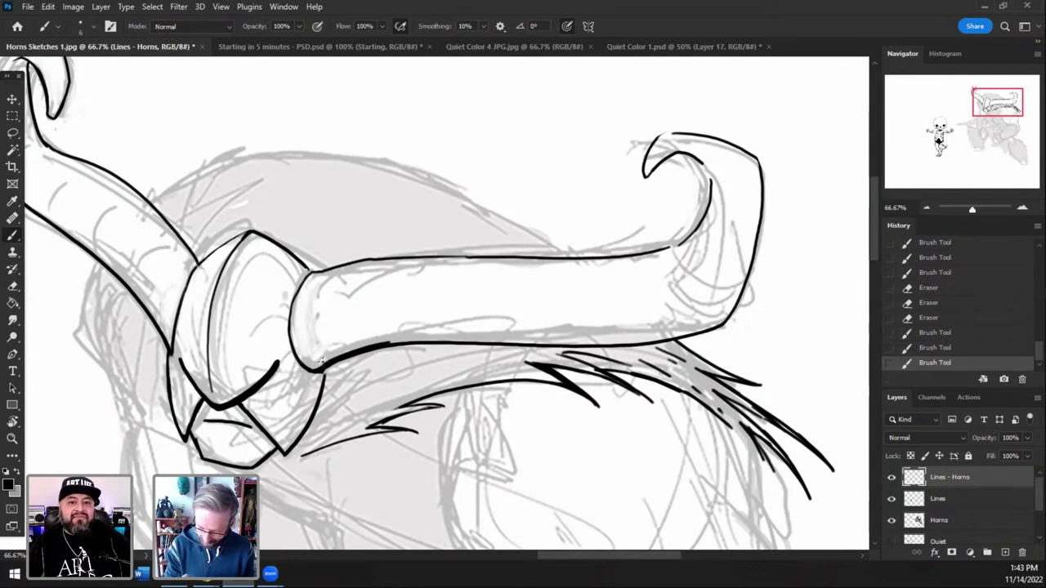
- Sketch a ridge line on the Horns layer along the horn's underside, from its base up into the curl
click(958, 521)
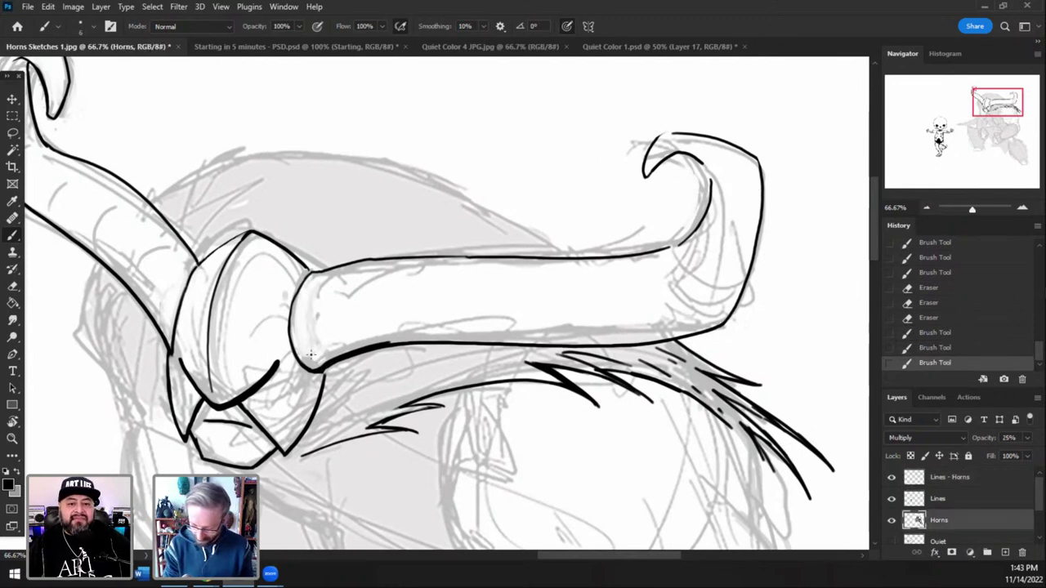
drag(365, 332, 652, 327)
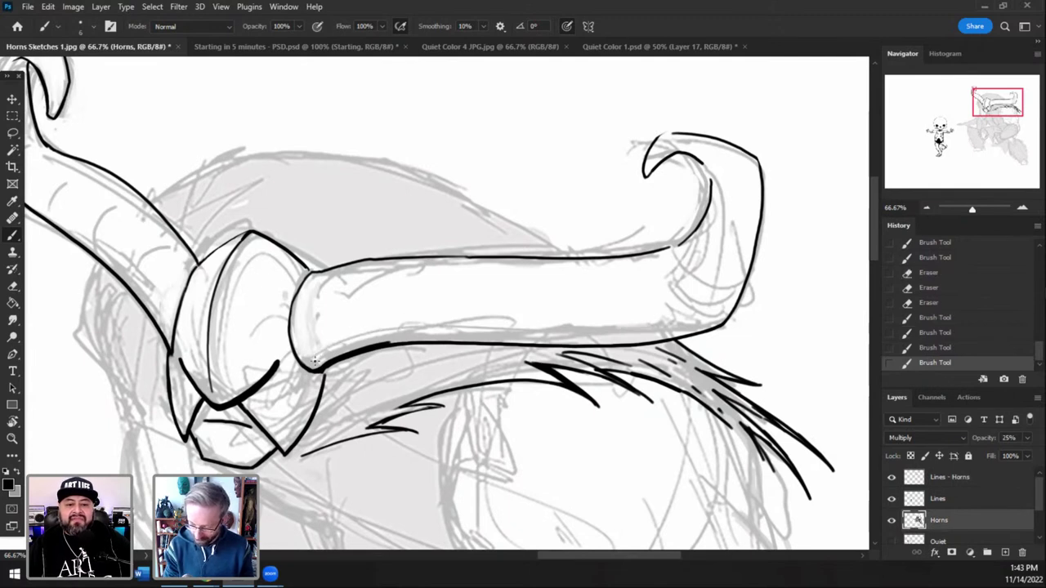
mouse_move(320, 358)
mouse_down()
mouse_move(501, 319)
mouse_move(654, 318)
mouse_up()
mouse_move(499, 327)
mouse_down()
mouse_move(645, 322)
mouse_move(730, 196)
mouse_up()
drag(704, 305, 730, 197)
mouse_move(721, 280)
mouse_down()
mouse_move(725, 164)
mouse_move(701, 153)
mouse_up()
mouse_move(733, 235)
mouse_down()
mouse_move(721, 181)
mouse_move(704, 164)
mouse_up()
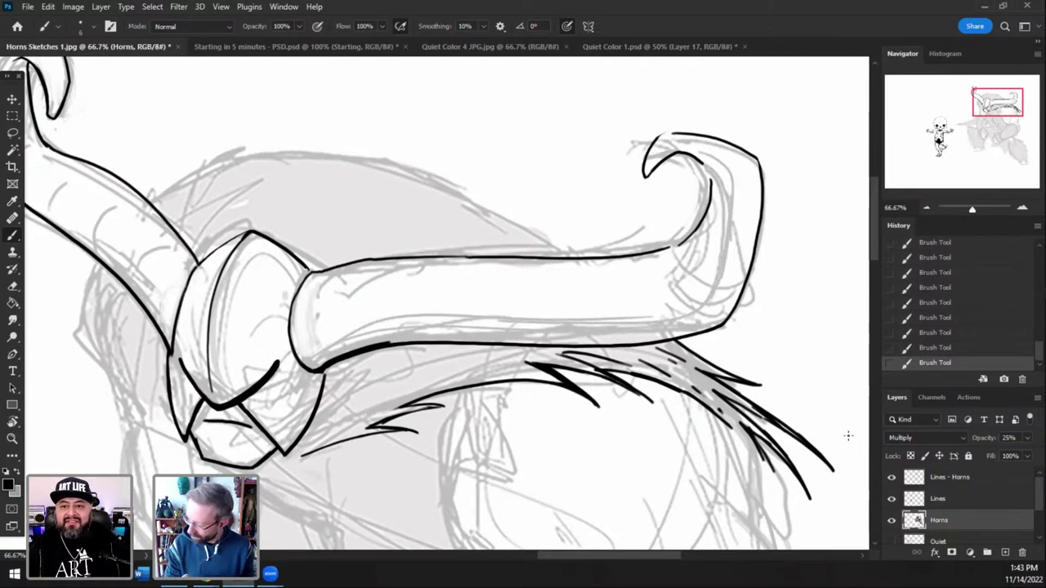
- Erase the end of the hooked tip's inner line on the Lines - Horns layer
click(944, 478)
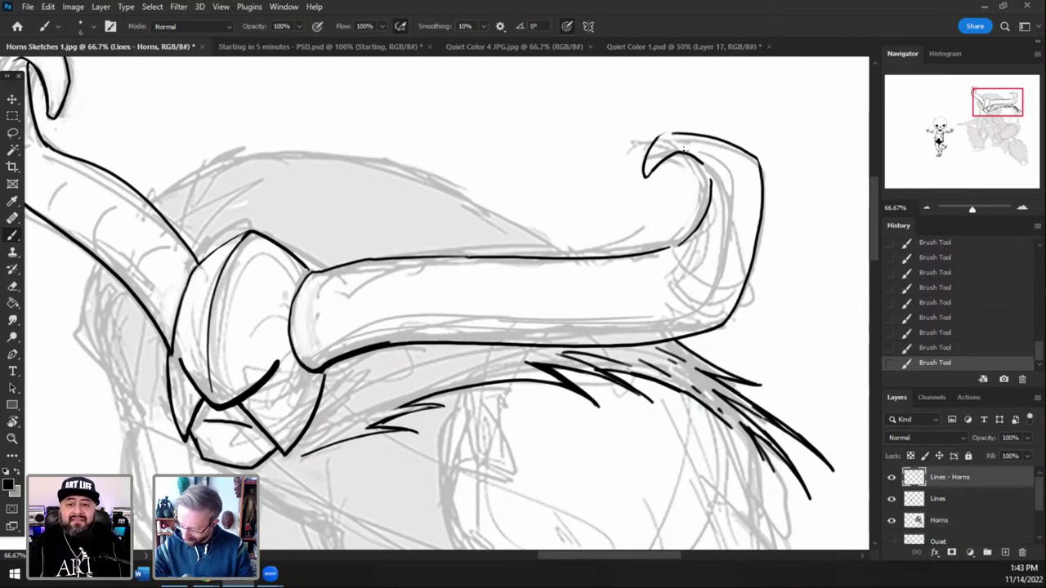
click(1022, 209)
drag(1002, 105, 1007, 100)
mouse_move(619, 191)
mouse_down()
mouse_move(689, 198)
mouse_move(710, 219)
mouse_up()
click(13, 286)
key(ctrl+z)
drag(655, 191, 708, 223)
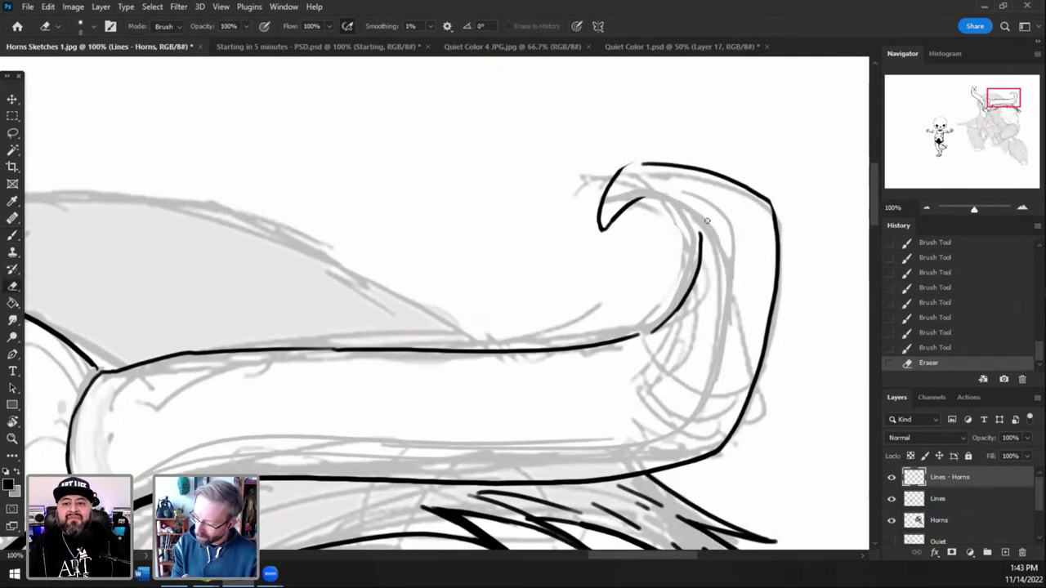
- Ink the hooked tip's inner line as a ridge running down through the curl toward the horn's underside
click(12, 236)
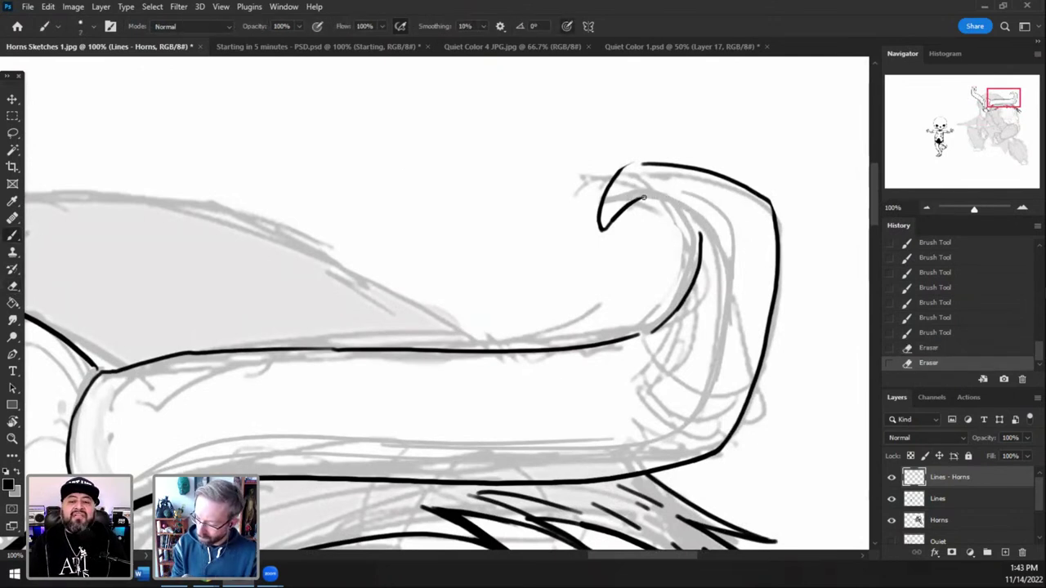
mouse_move(643, 198)
mouse_down()
mouse_move(675, 203)
mouse_move(724, 260)
mouse_up()
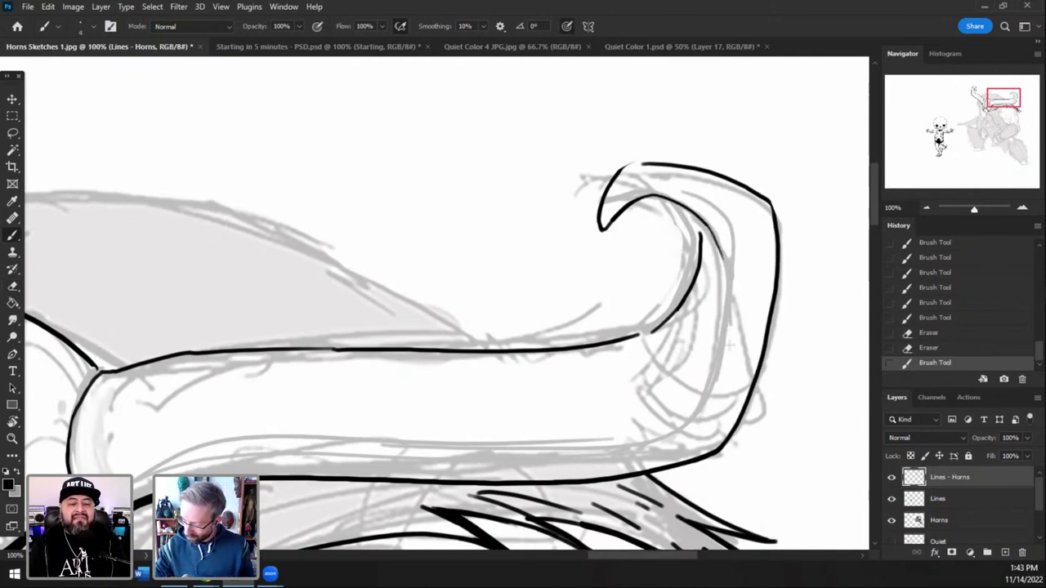
key(ctrl+z)
drag(706, 222, 724, 260)
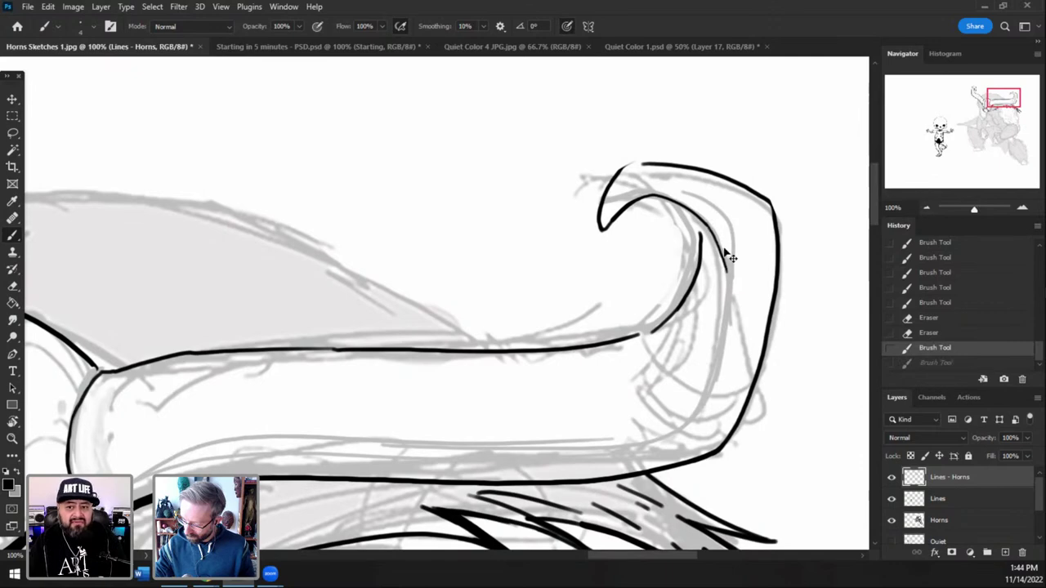
mouse_move(706, 222)
mouse_down()
mouse_move(726, 272)
mouse_move(711, 372)
mouse_move(660, 446)
mouse_up()
- Ink the ridge line from the horn's base to about mid-length, trimming its start with the Eraser
click(992, 112)
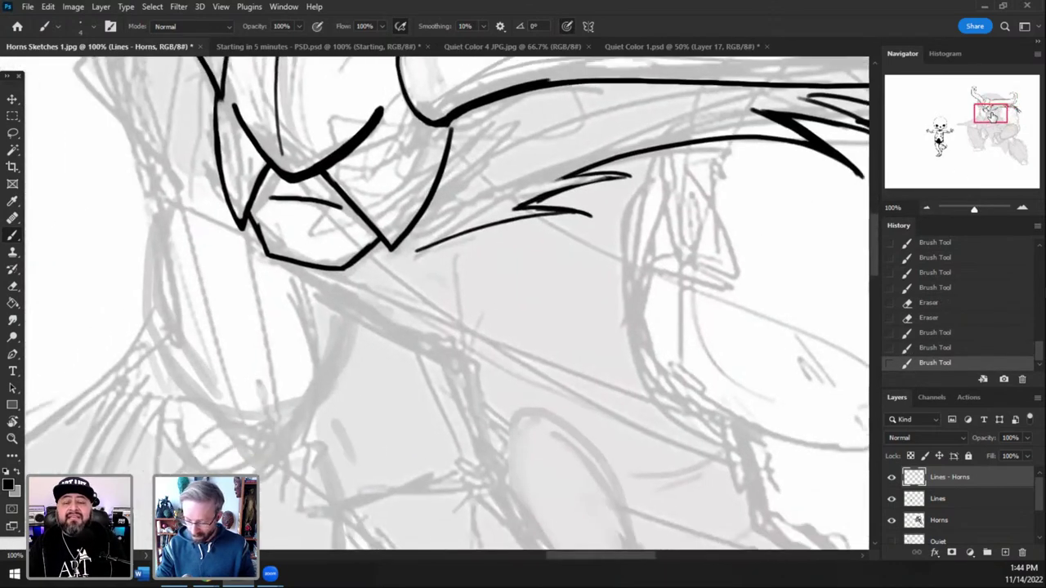
drag(992, 112, 1000, 102)
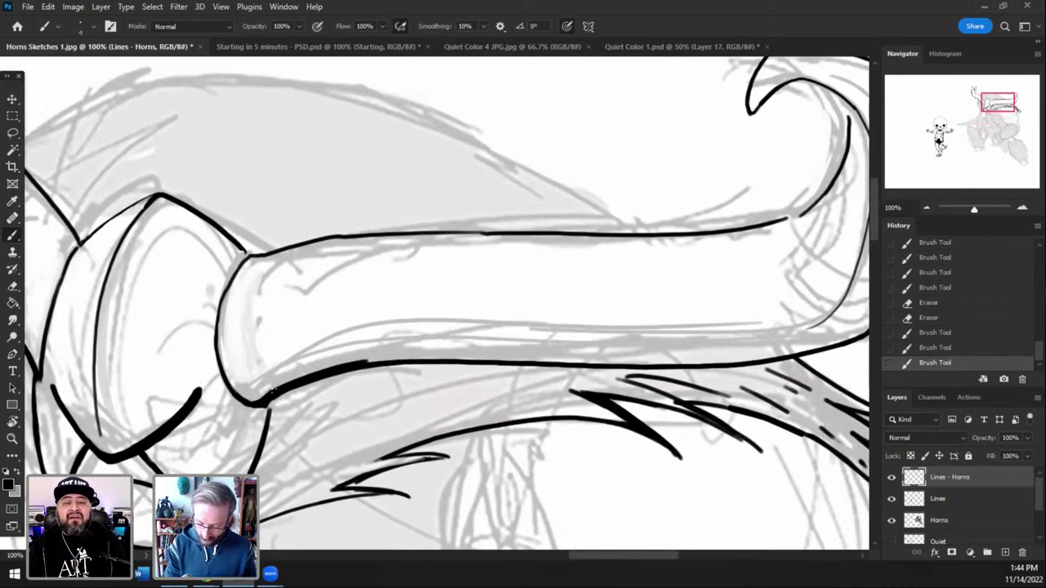
mouse_move(273, 391)
mouse_down()
mouse_move(292, 363)
mouse_move(264, 396)
mouse_move(335, 335)
mouse_up()
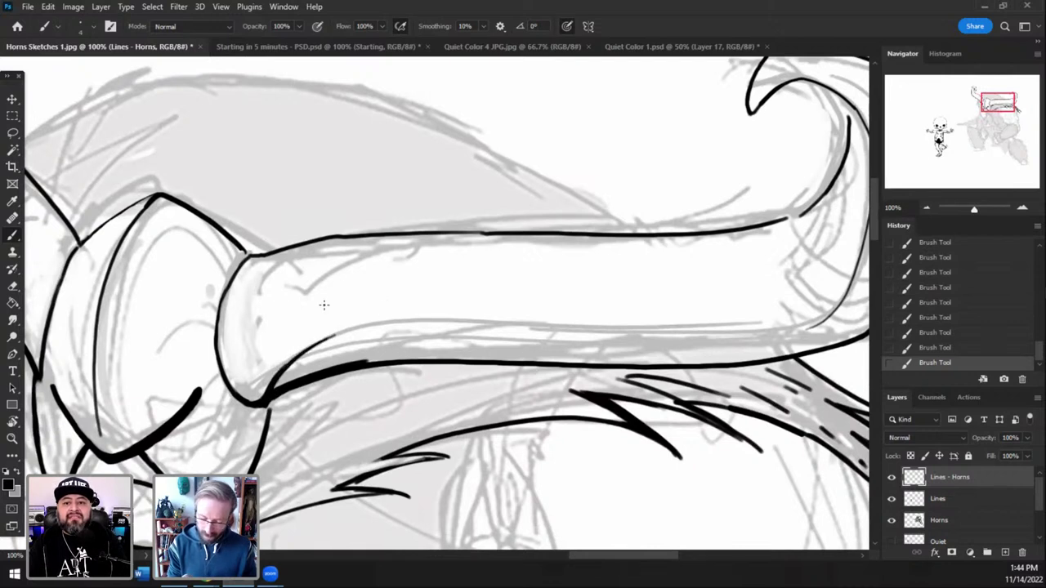
click(12, 286)
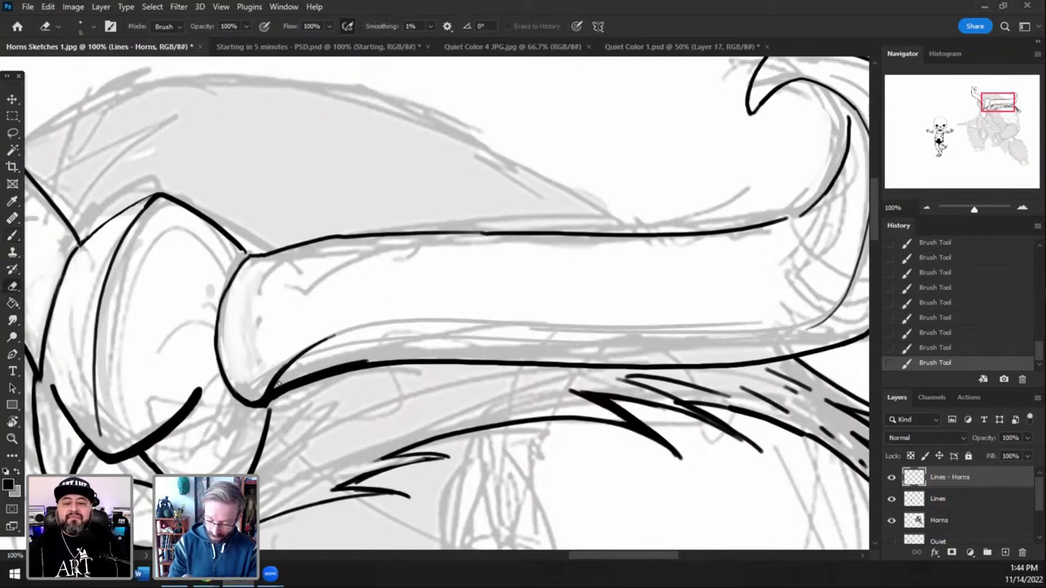
drag(278, 379, 324, 325)
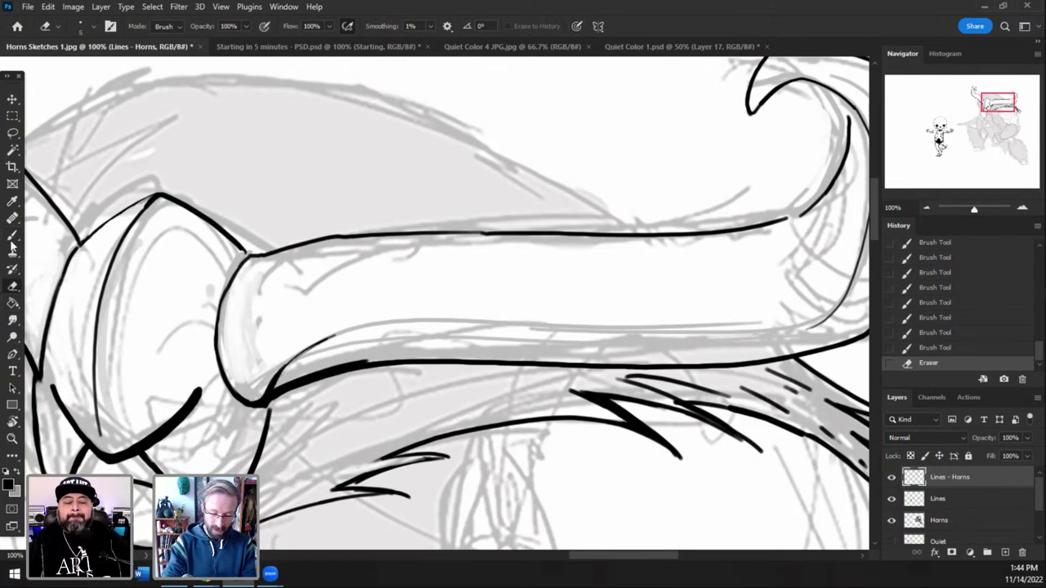
click(12, 238)
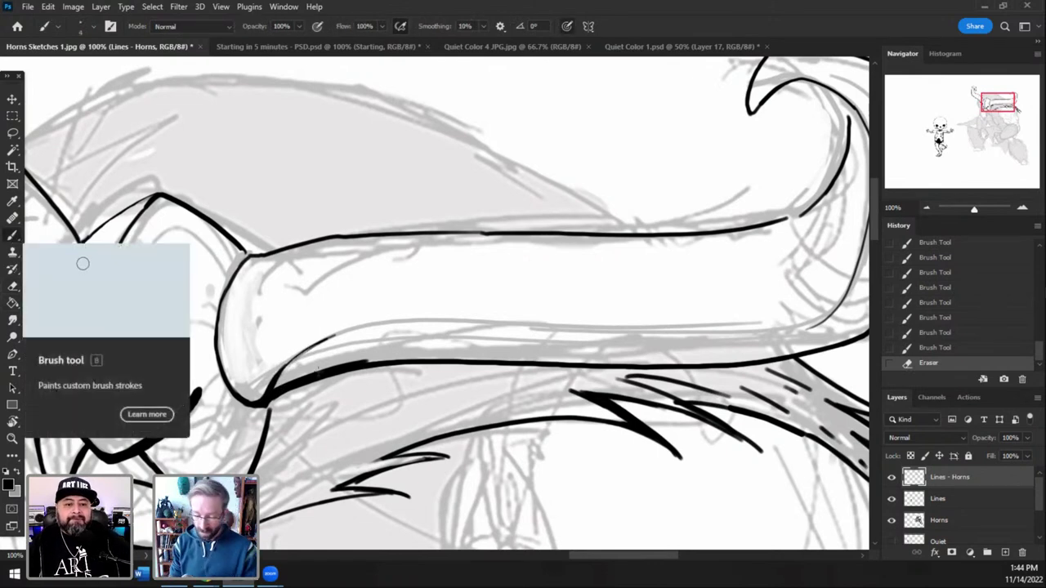
mouse_move(276, 375)
mouse_down()
mouse_move(317, 339)
mouse_move(275, 378)
mouse_move(345, 329)
mouse_move(286, 363)
mouse_move(384, 322)
mouse_move(520, 319)
mouse_up()
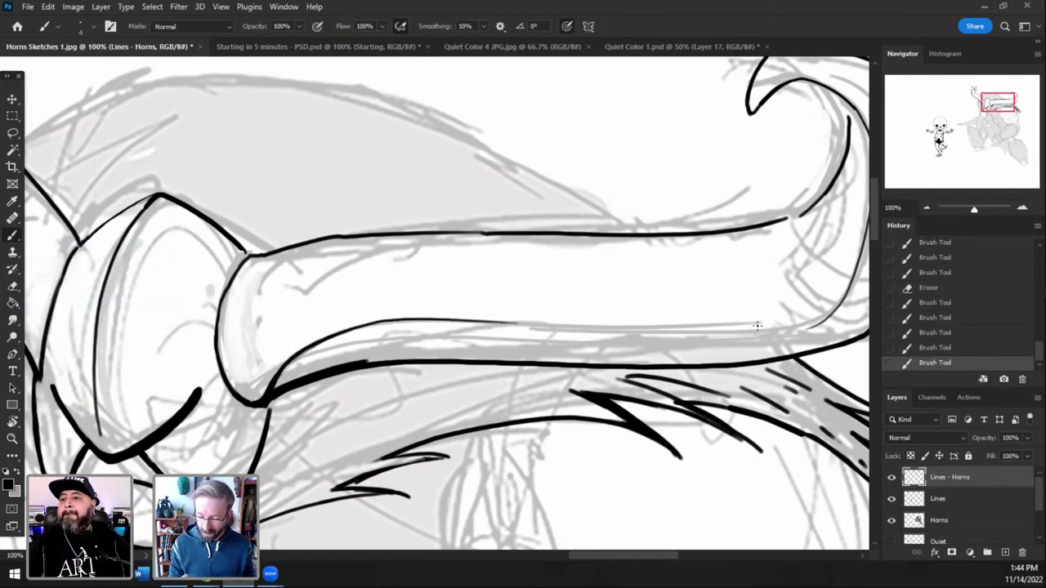
- Extend the inked ridge line along the middle of the horn, redoing the stroke until it follows the sketch
mouse_move(798, 330)
mouse_down()
mouse_move(511, 322)
mouse_move(660, 330)
mouse_up()
key(ctrl+z)
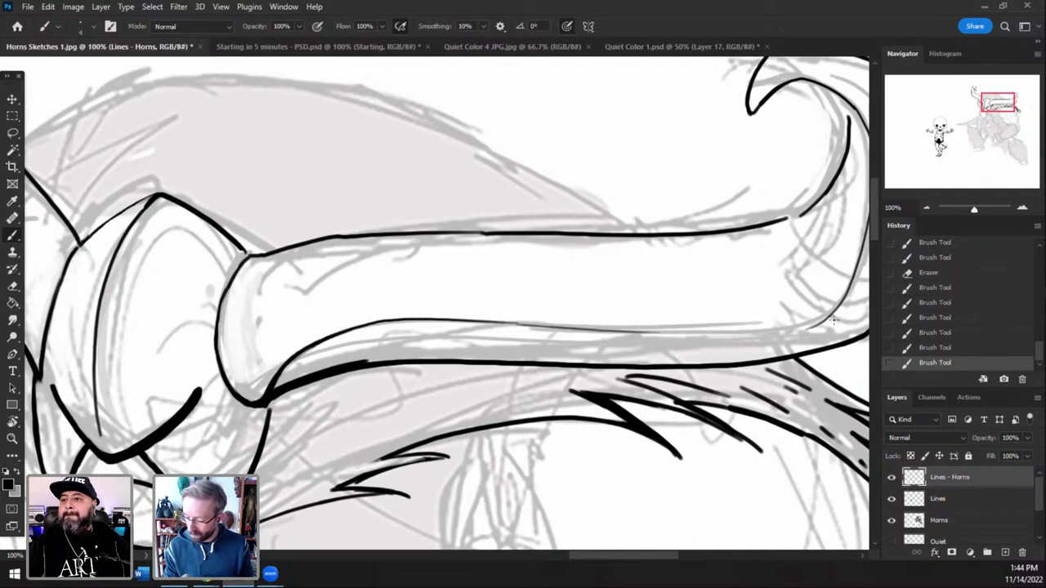
key(ctrl+z)
drag(520, 322, 618, 329)
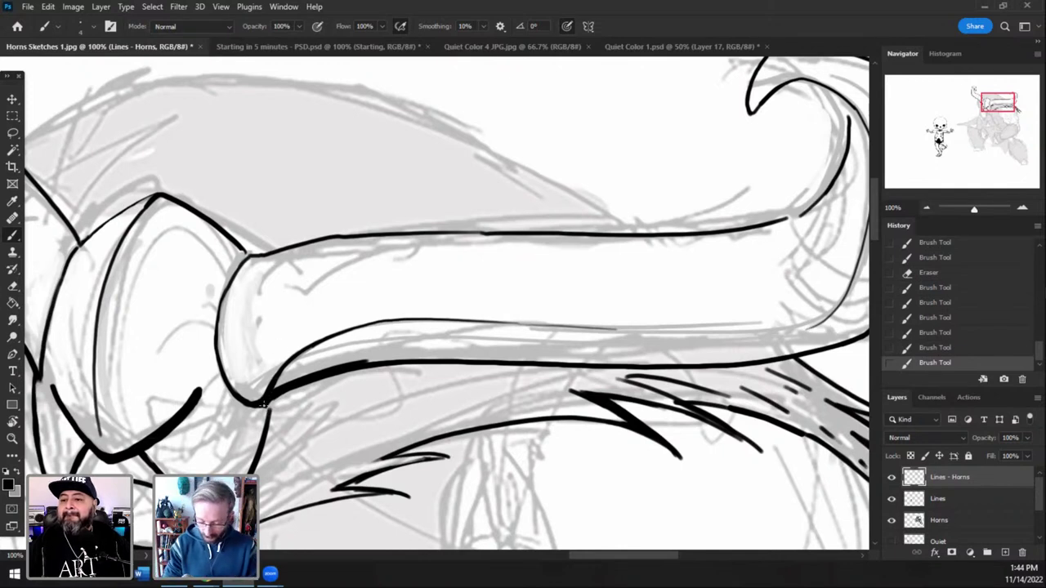
- Clean up the rounded outline at the horn's base and the plate beside it with the Eraser
mouse_move(254, 406)
mouse_down()
mouse_move(235, 380)
mouse_move(252, 399)
mouse_up()
key(e)
mouse_move(221, 366)
mouse_down()
mouse_move(240, 409)
mouse_move(214, 371)
mouse_move(208, 320)
mouse_up()
click(155, 258)
click(19, 232)
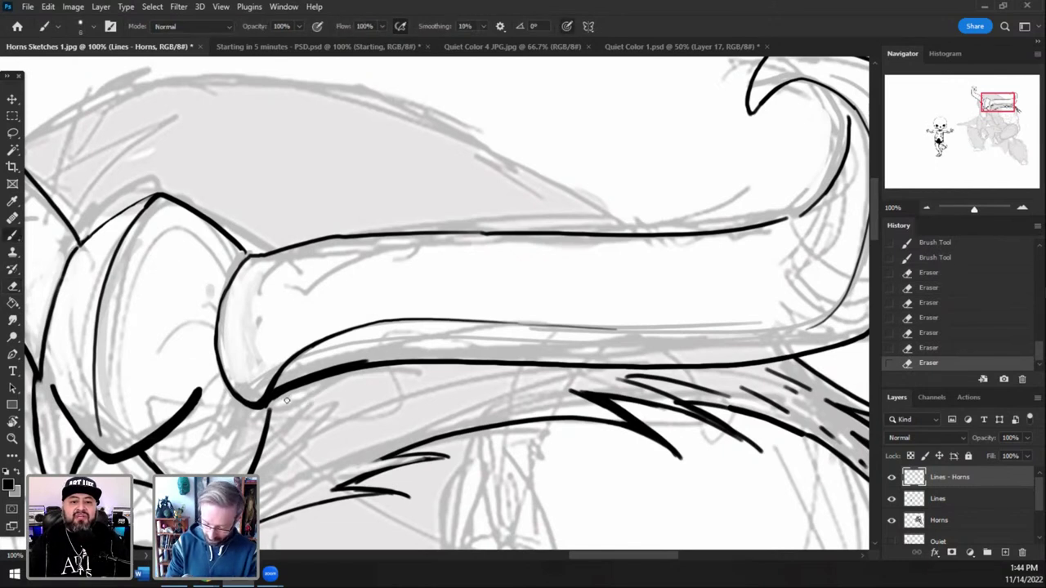
mouse_move(278, 401)
mouse_down()
mouse_move(298, 388)
mouse_move(442, 372)
mouse_up()
key(e)
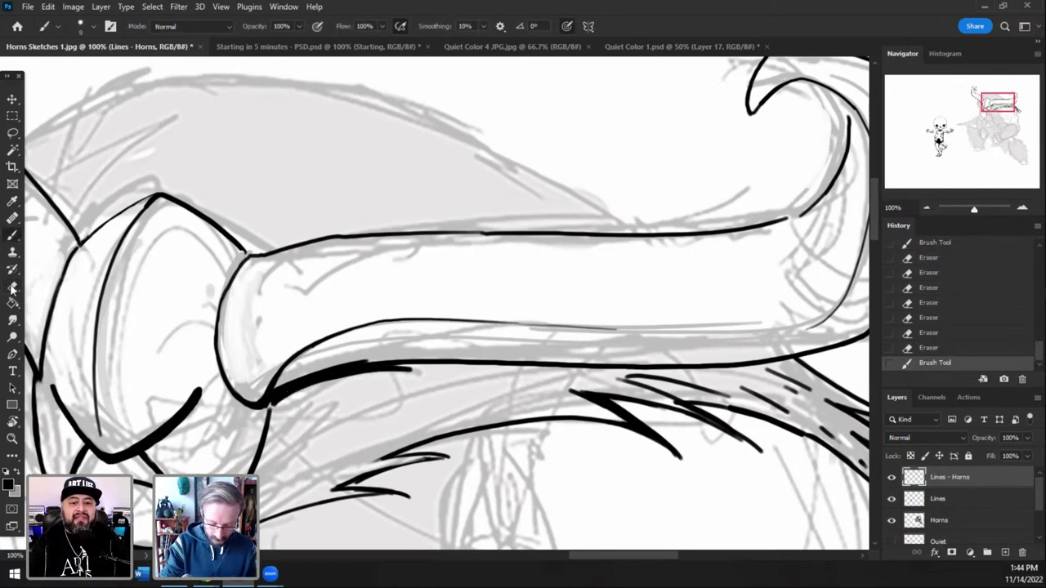
key(ctrl+z)
- Thin the heavy line on the horn's lower edge near its base with the Eraser
mouse_move(276, 404)
mouse_down()
mouse_move(348, 376)
mouse_move(383, 376)
mouse_up()
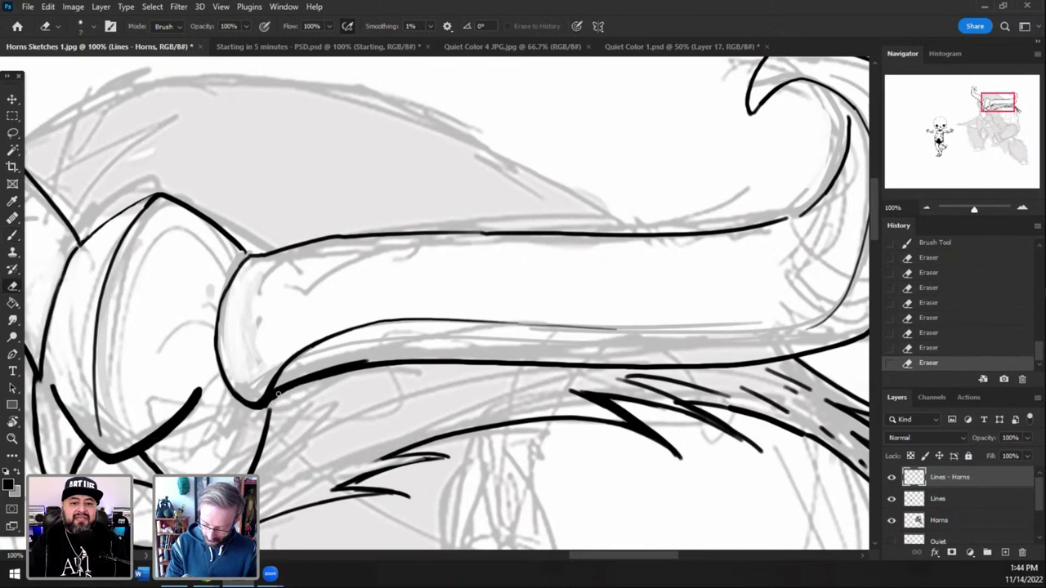
drag(285, 393, 498, 380)
mouse_move(279, 403)
mouse_down()
mouse_move(387, 368)
mouse_move(562, 374)
mouse_up()
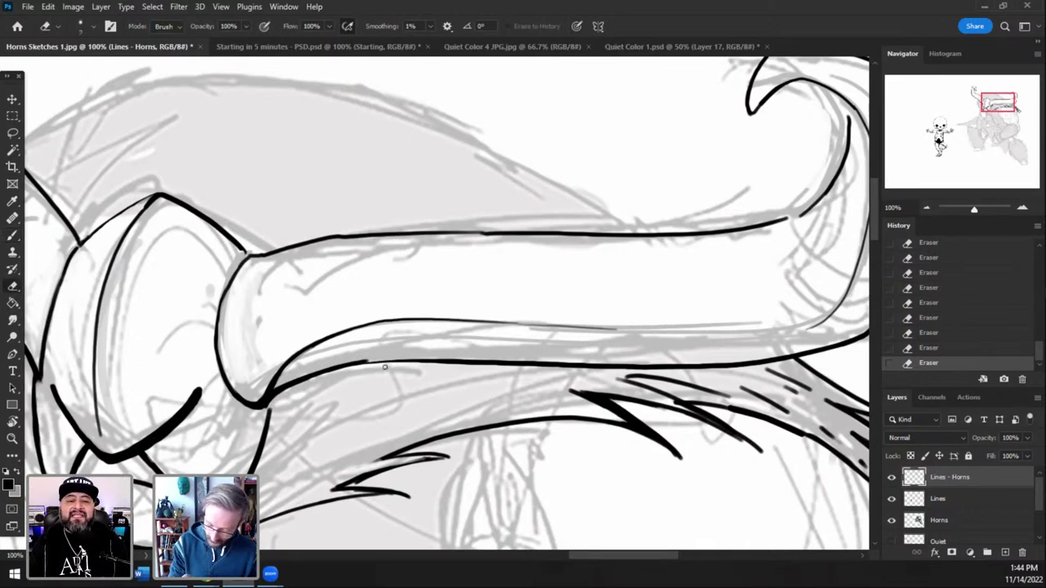
- Thicken the ridge line where it leaves the horn's base with the Brush and smooth it with the Eraser
key(b)
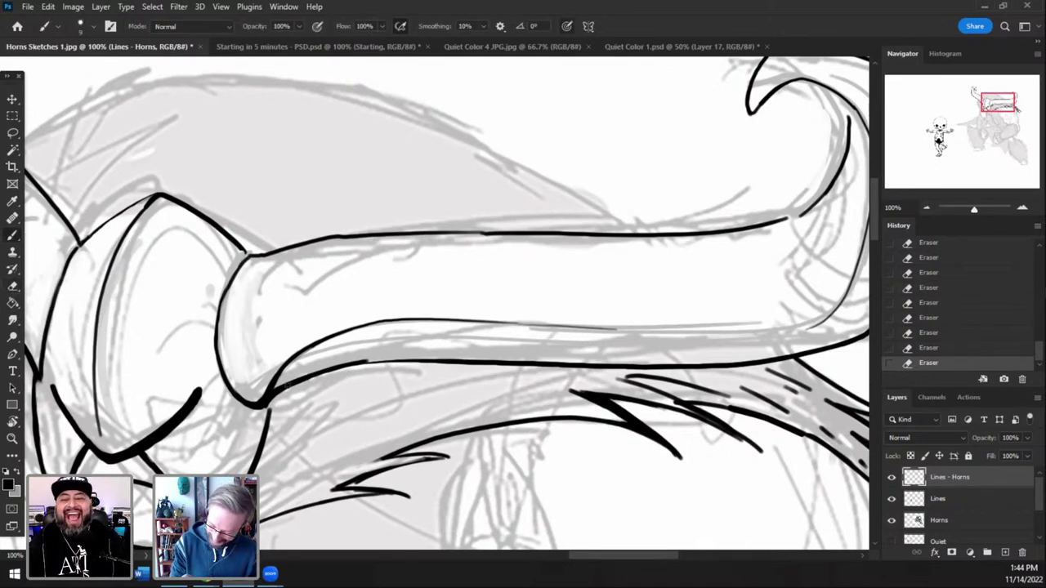
mouse_move(277, 393)
mouse_down()
mouse_move(323, 371)
mouse_move(409, 357)
mouse_up()
key(ctrl+z)
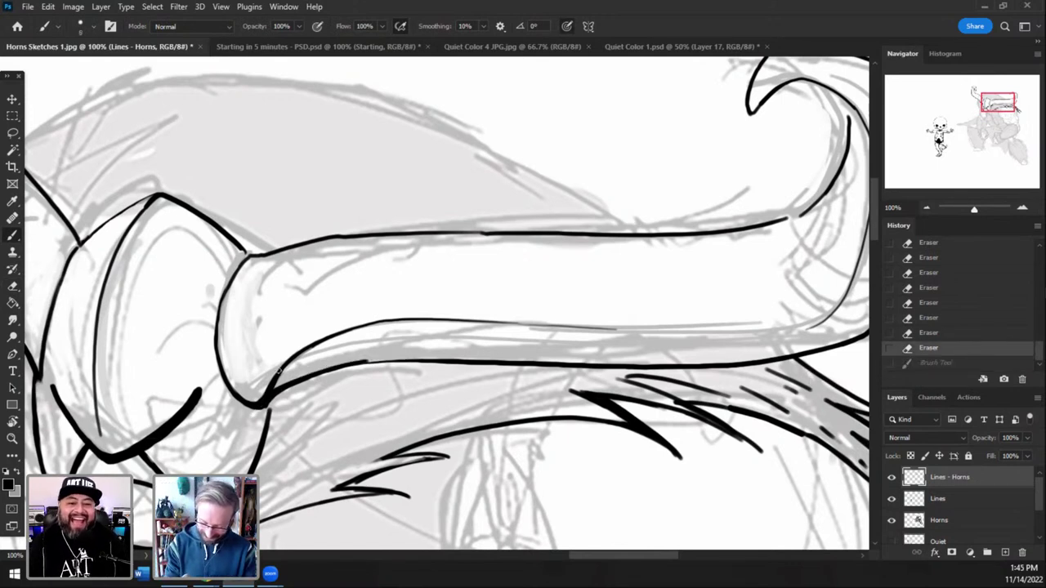
mouse_move(277, 372)
mouse_down()
mouse_move(264, 402)
mouse_move(301, 353)
mouse_move(354, 330)
mouse_move(449, 317)
mouse_move(325, 344)
mouse_up()
key(e)
drag(405, 324, 384, 327)
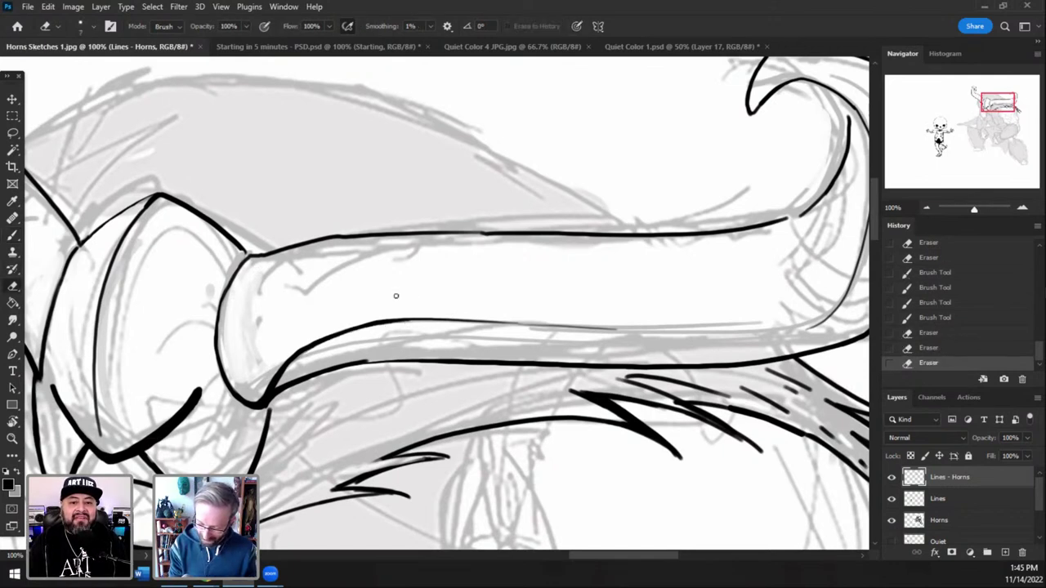
- Trim the joint between the horn and the plate and the plate's inner curved line with the Eraser
click(241, 255)
click(246, 251)
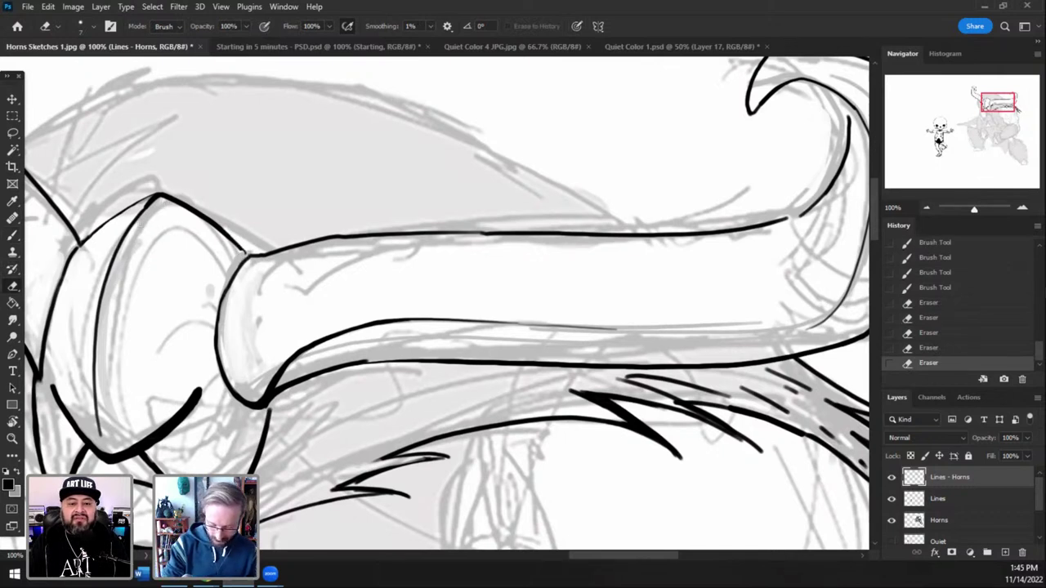
drag(160, 202, 124, 247)
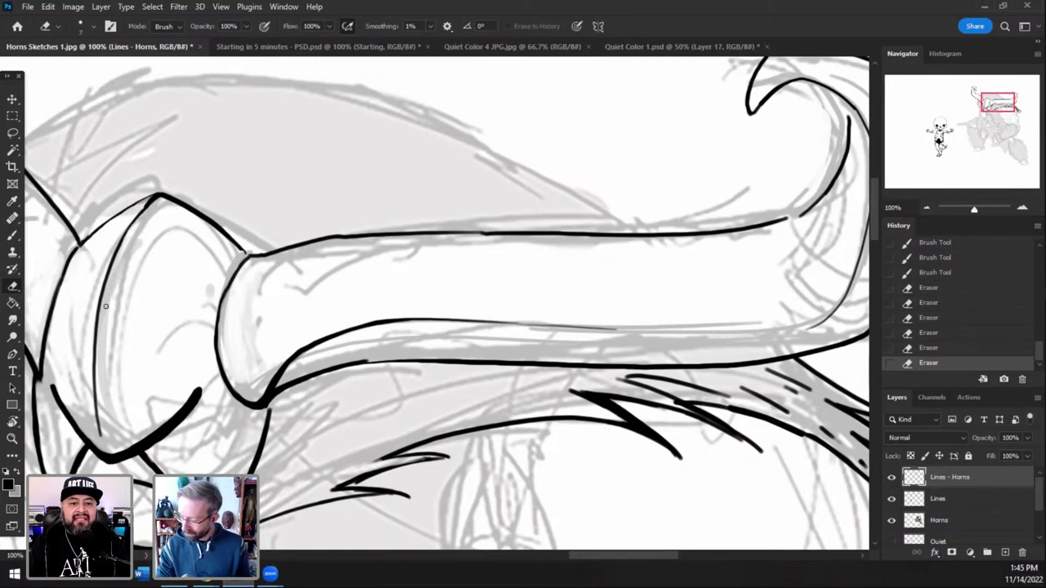
- Refine the ridge line at the top of the curl with the Eraser, discarding the trial brush dabs
drag(998, 109, 1004, 104)
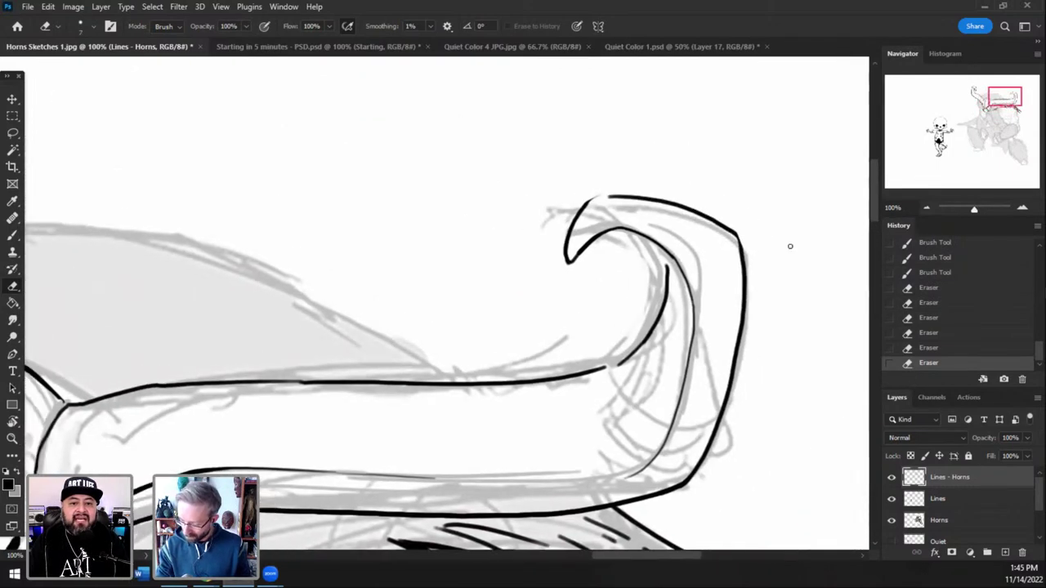
mouse_move(693, 294)
mouse_down()
mouse_move(697, 316)
mouse_move(674, 248)
mouse_up()
key(b)
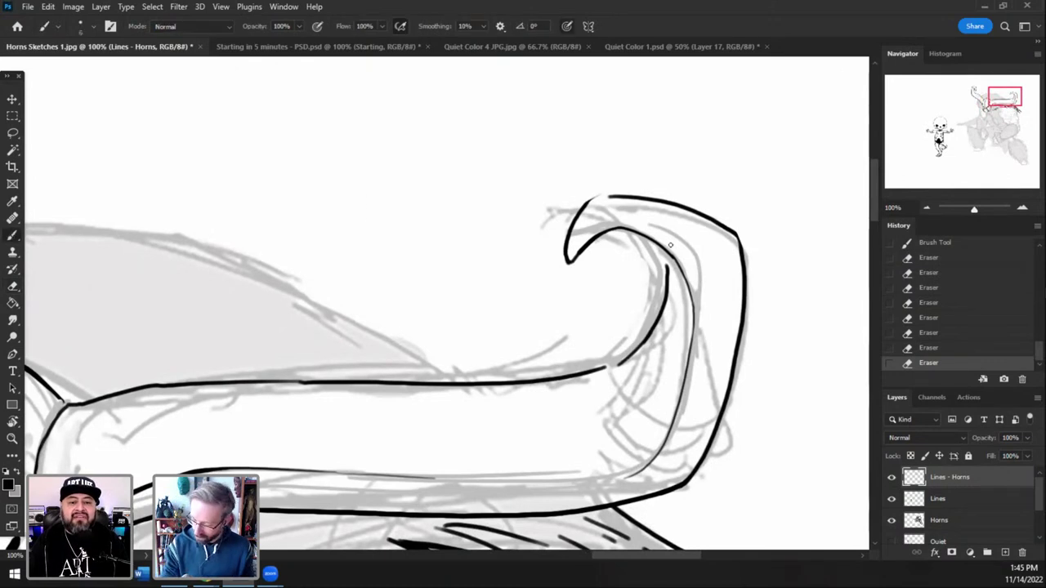
click(661, 247)
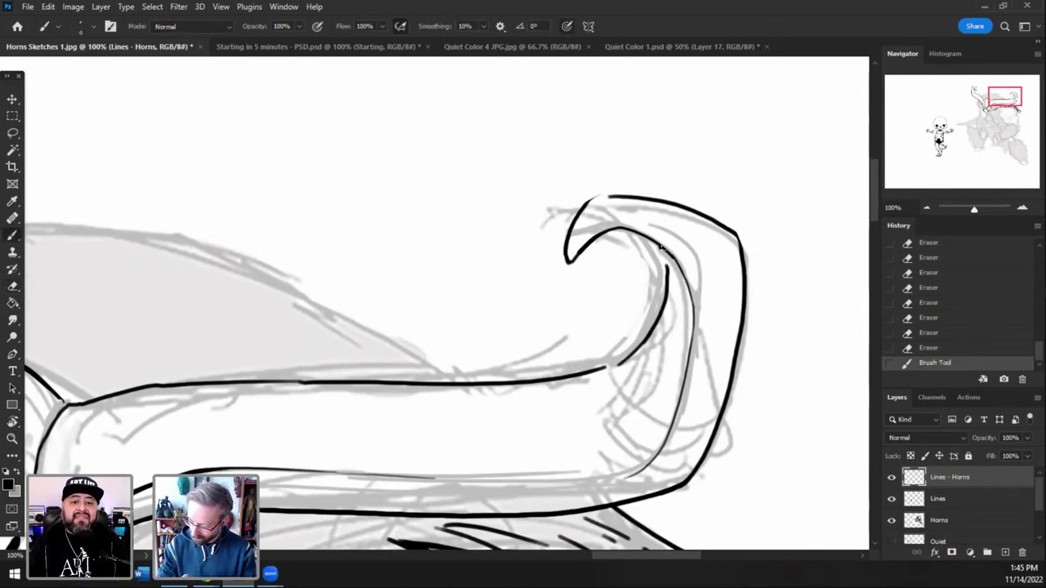
click(662, 249)
click(943, 334)
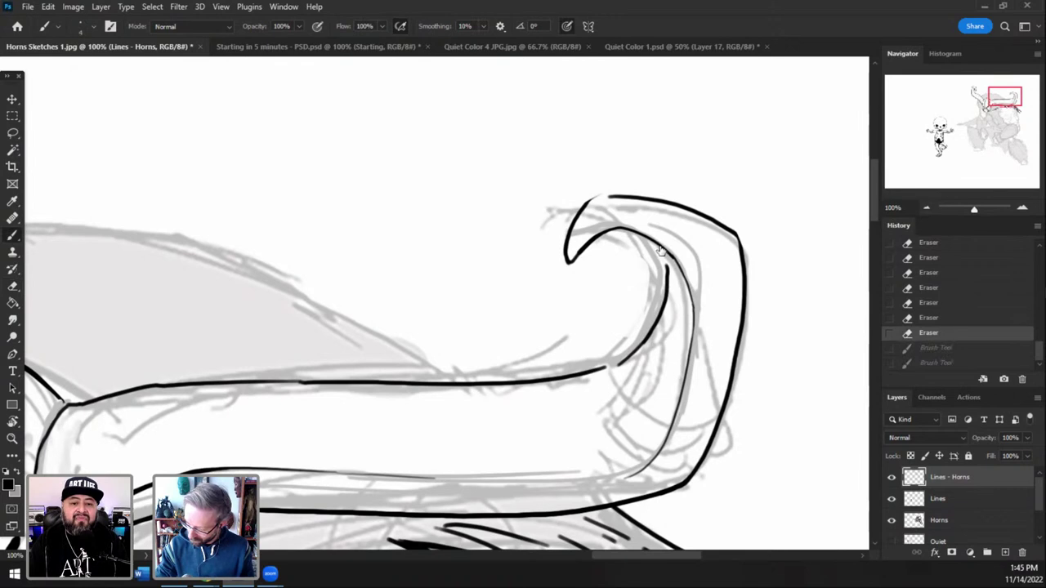
- Ink the curl's inner edge up to the ridge line and join its lower end to the horn's upper edge
mouse_move(661, 249)
mouse_down()
mouse_move(673, 296)
mouse_move(662, 296)
mouse_move(622, 366)
mouse_move(508, 376)
mouse_move(613, 363)
mouse_move(661, 330)
mouse_up()
key(e)
key(b)
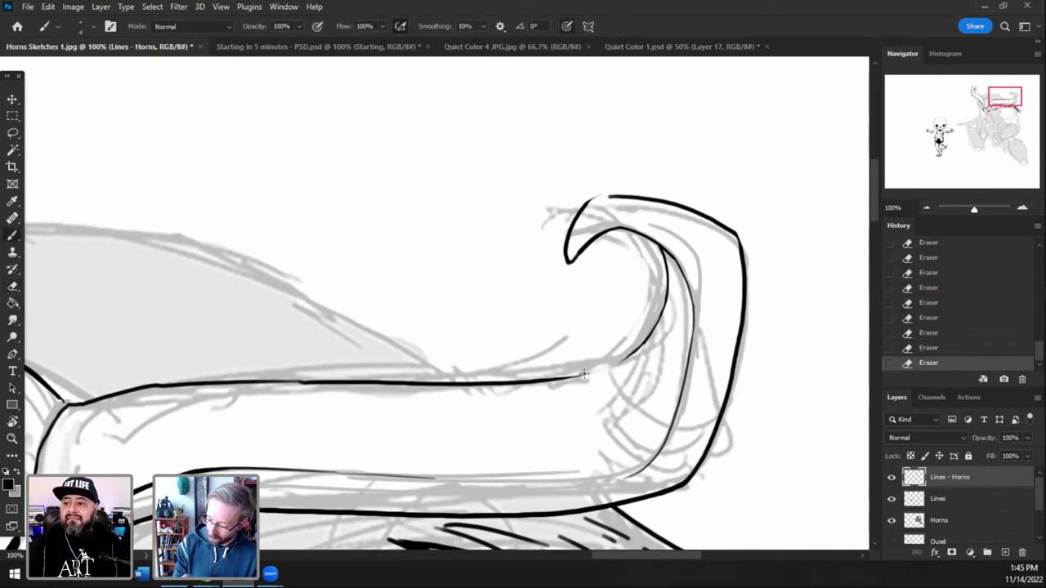
mouse_move(565, 377)
mouse_down()
mouse_move(621, 359)
mouse_move(602, 360)
mouse_move(611, 368)
mouse_move(647, 341)
mouse_up()
key(ctrl+z)
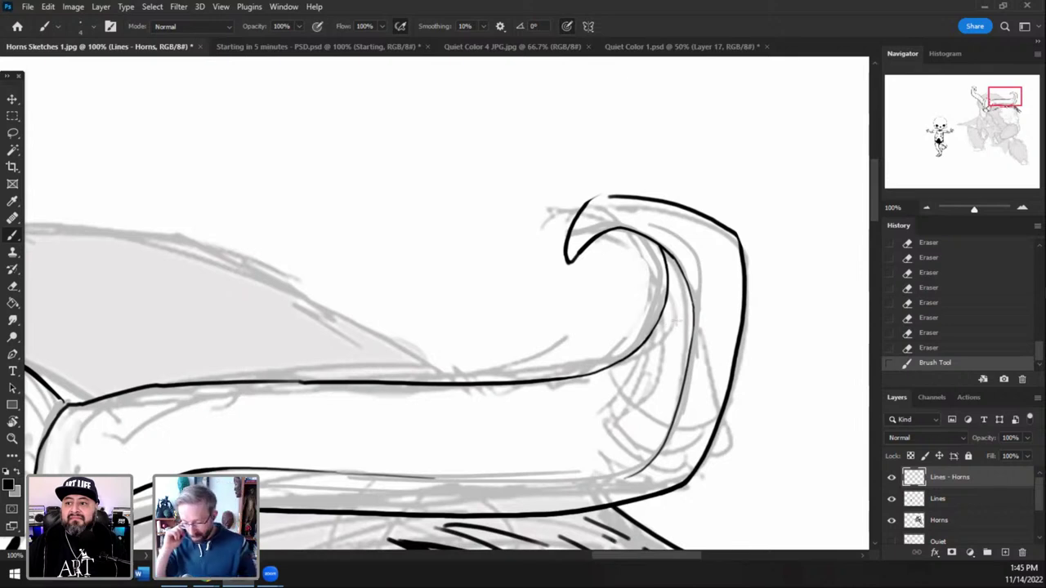
- Ink the ridge line from the bottom of the curl back toward the middle of the horn
drag(1001, 108, 995, 115)
drag(796, 377, 633, 382)
key(ctrl+z)
drag(799, 377, 644, 386)
drag(987, 121, 989, 122)
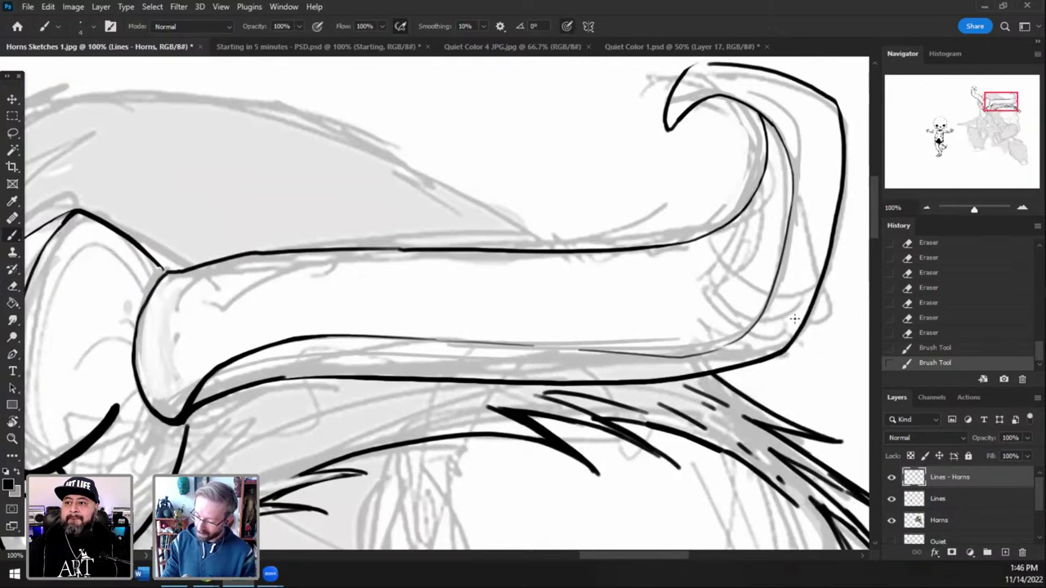
- Sharpen the hooked tip of the long horn with the brush and thin the outline along its top with the Eraser
drag(1008, 107, 1012, 100)
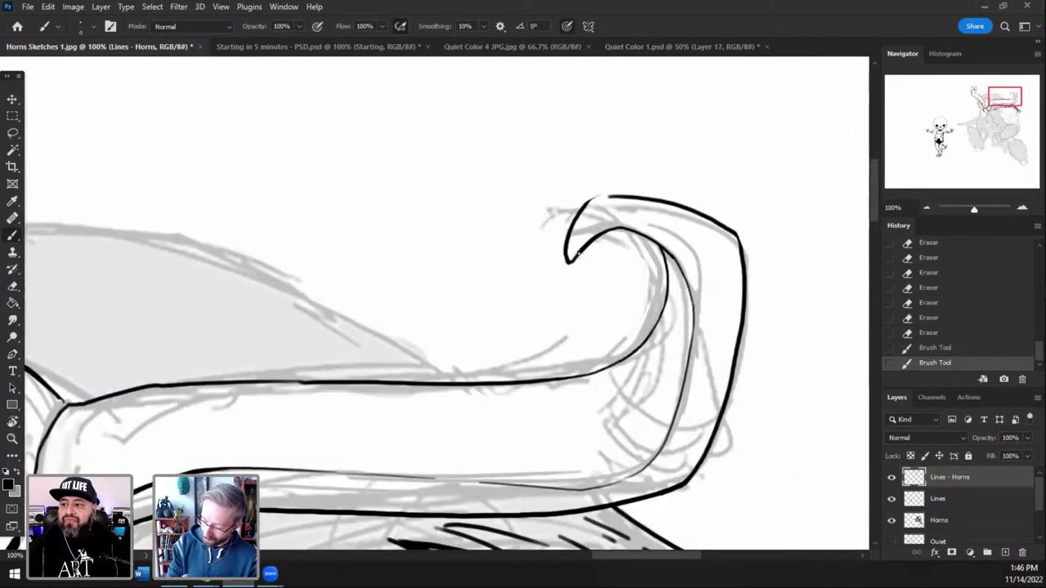
drag(571, 261, 589, 243)
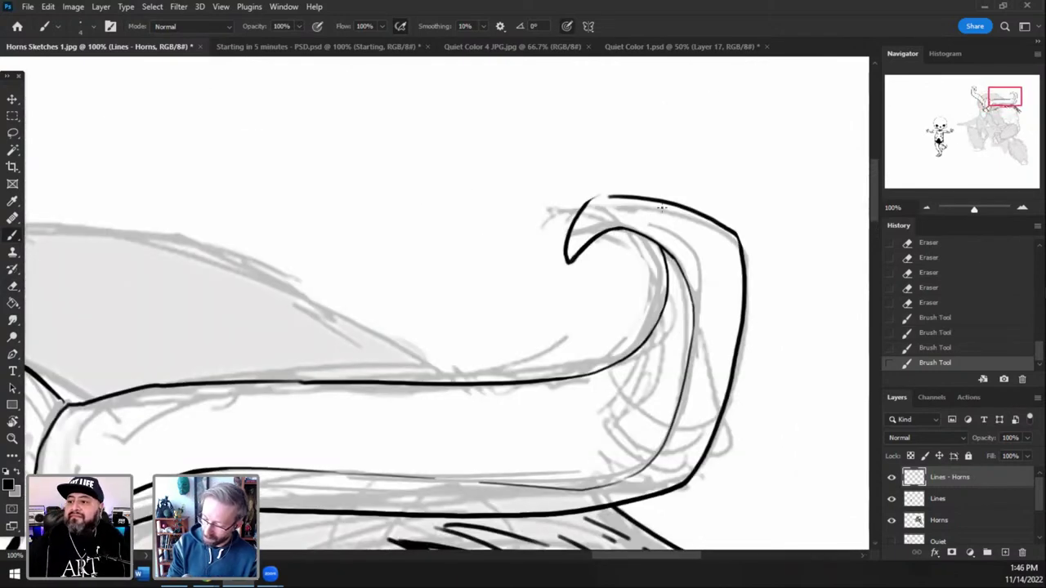
key(e)
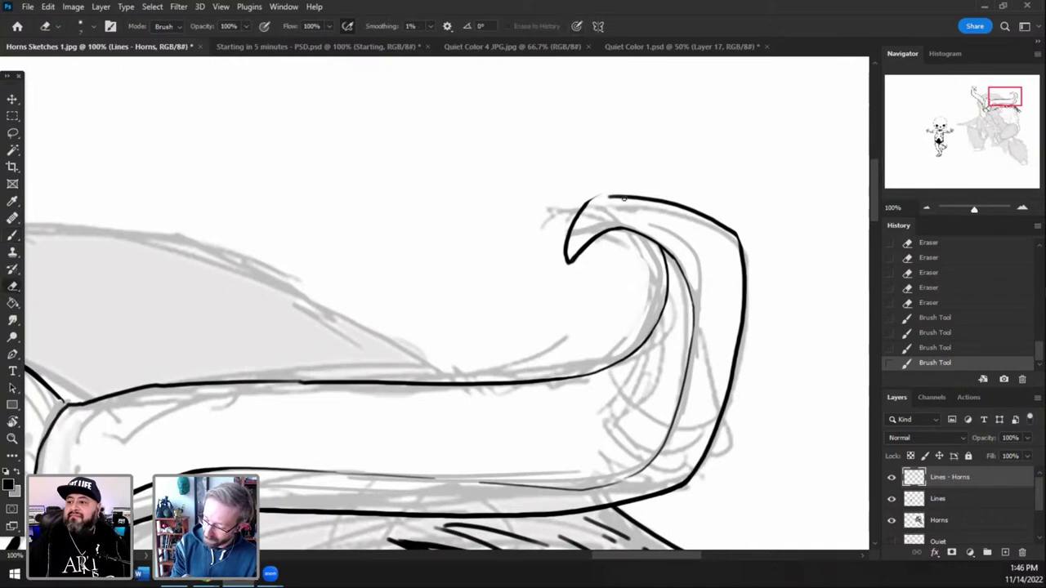
drag(623, 197, 664, 201)
mouse_move(607, 197)
mouse_down()
mouse_move(677, 209)
mouse_move(727, 233)
mouse_up()
mouse_move(622, 199)
mouse_down()
mouse_move(699, 219)
mouse_move(678, 206)
mouse_up()
- Ink the ridge line inside the upright left horn, from below the curl up to its inner edge
drag(1000, 106, 973, 102)
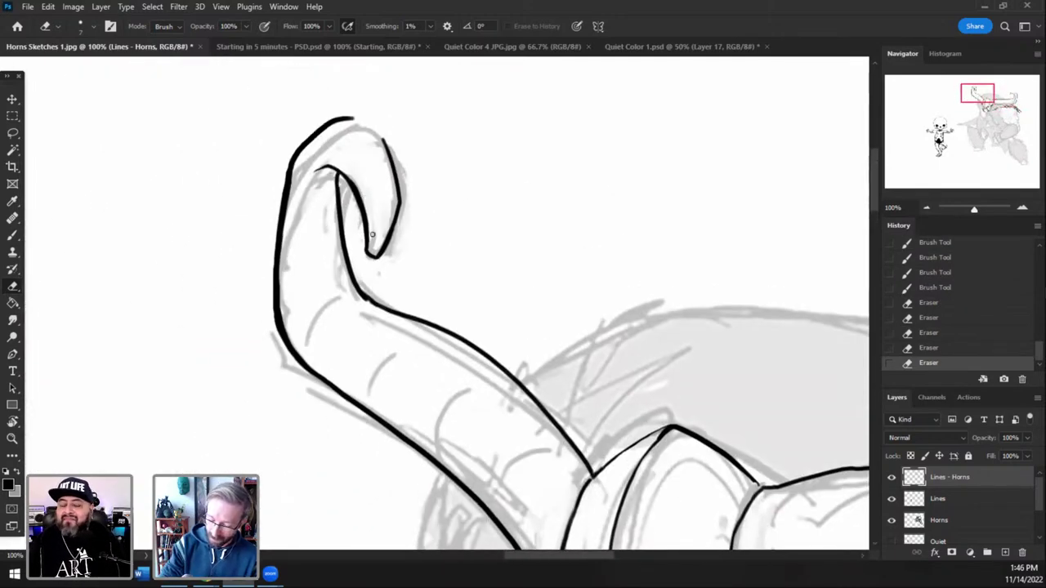
mouse_move(368, 216)
mouse_down()
mouse_move(335, 164)
mouse_move(314, 156)
mouse_move(342, 166)
mouse_move(314, 161)
mouse_move(289, 190)
mouse_move(315, 161)
mouse_move(294, 183)
mouse_move(341, 174)
mouse_move(311, 162)
mouse_move(300, 185)
mouse_up()
key(b)
key(ctrl+z)
key(ctrl+z)
key(ctrl+z)
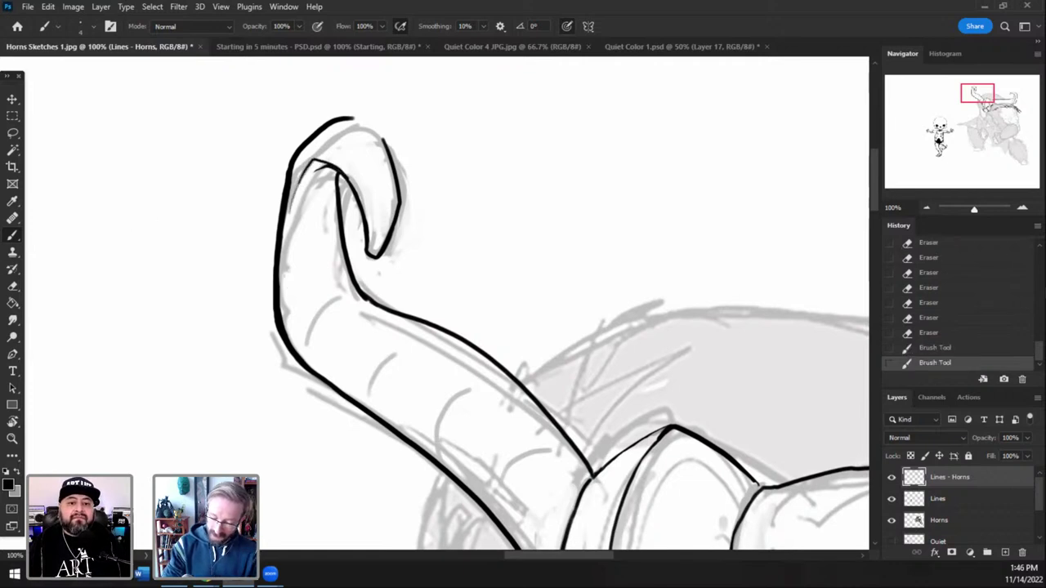
key(ctrl+z)
drag(287, 222, 300, 176)
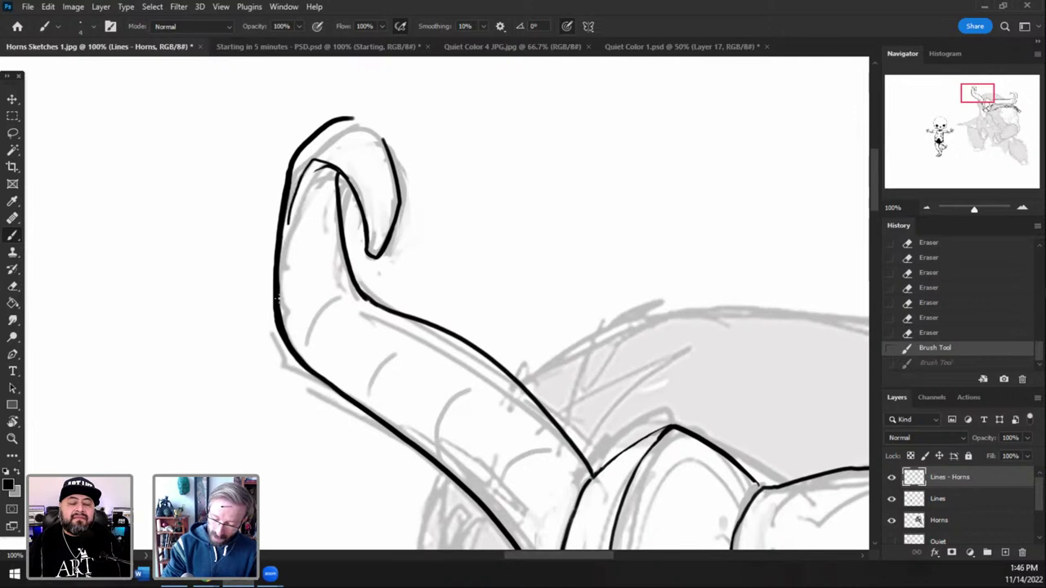
- Taper the lower end of the new ridge line and thin the left horn's outer edge around the curl with the Eraser
click(13, 285)
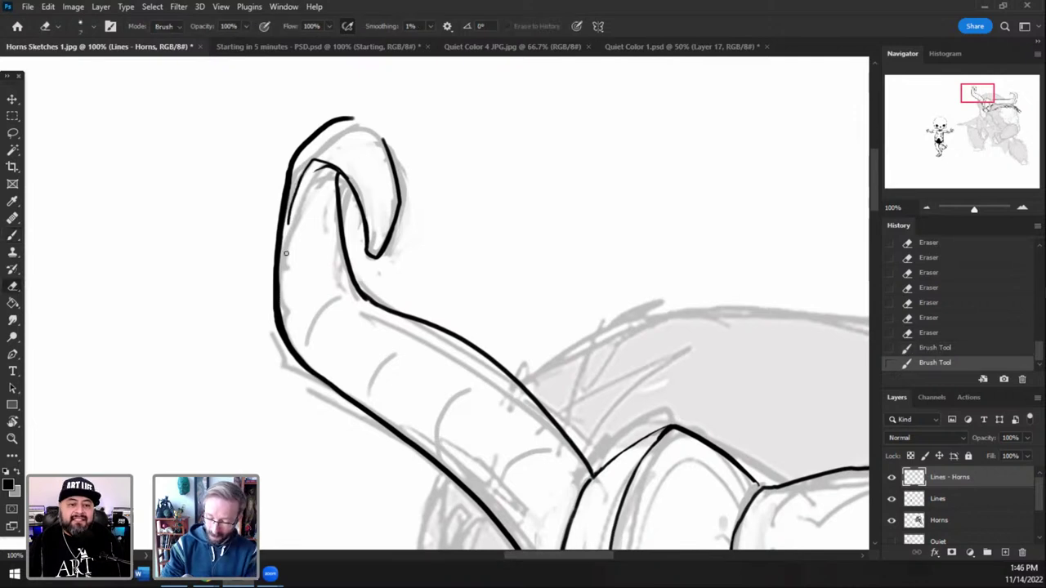
drag(286, 235, 299, 154)
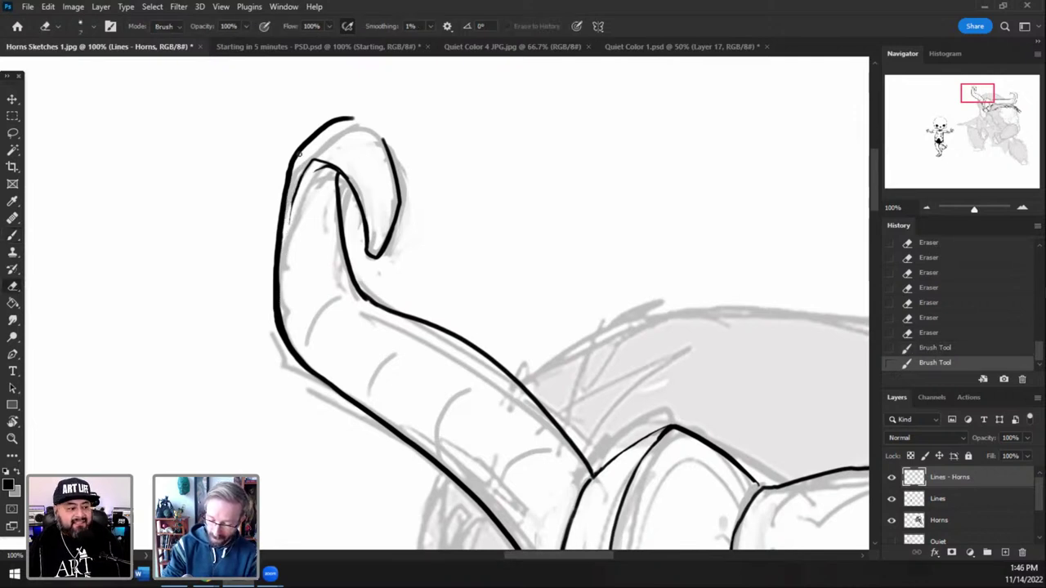
mouse_move(285, 231)
mouse_down()
mouse_move(292, 175)
mouse_move(278, 242)
mouse_move(283, 169)
mouse_move(281, 214)
mouse_up()
mouse_move(281, 214)
mouse_down()
mouse_move(287, 159)
mouse_move(293, 168)
mouse_move(336, 125)
mouse_up()
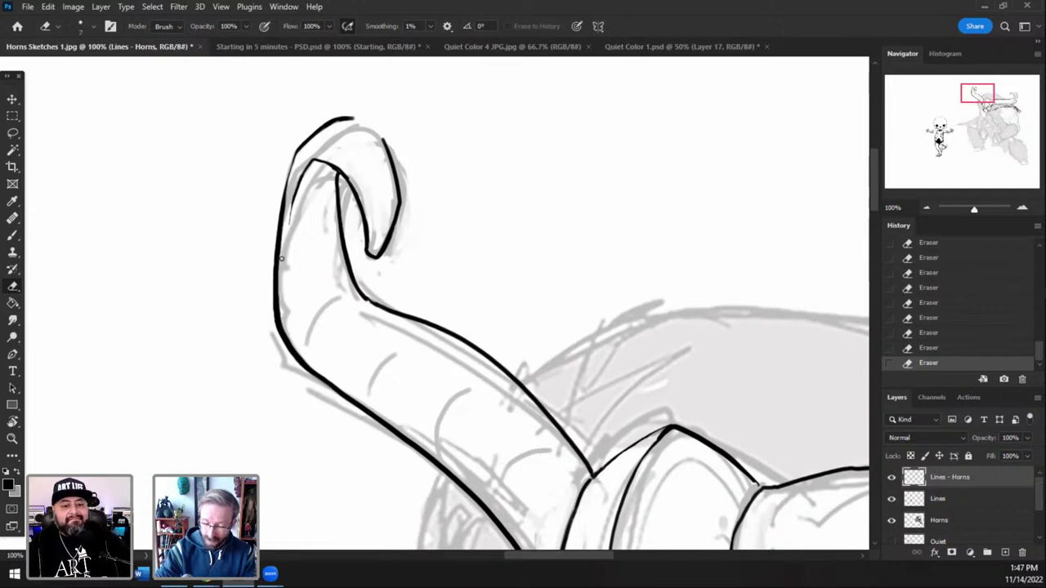
drag(282, 259, 289, 200)
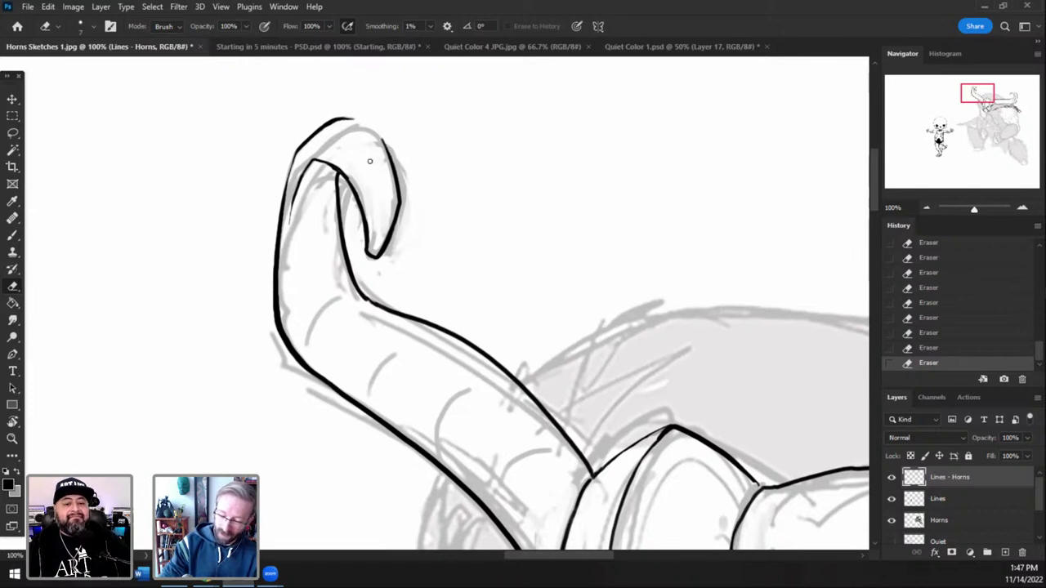
- Close the outline gap at the top of the left horn's curl and thin the line at its inner bend
key(b)
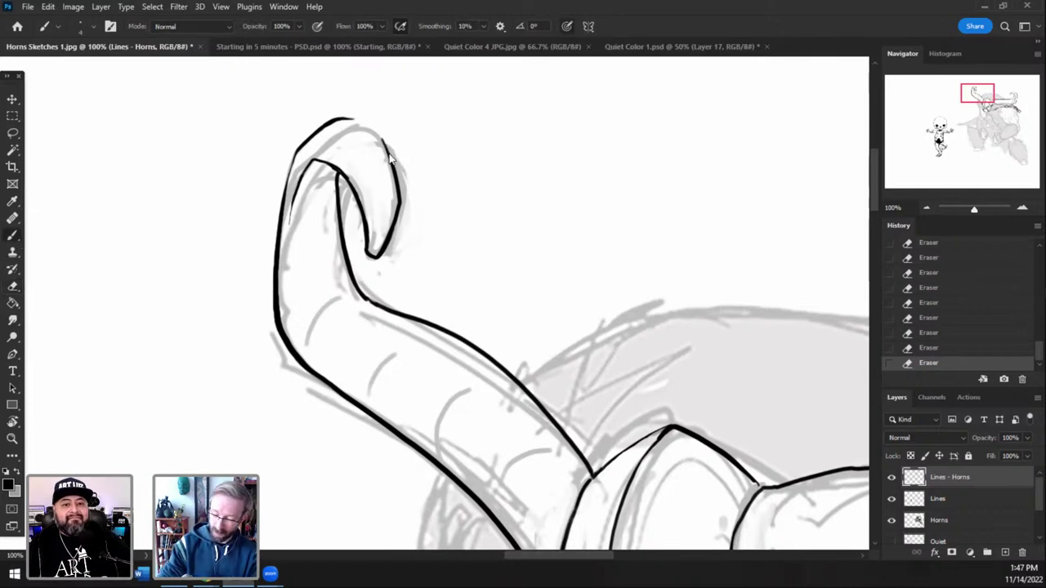
drag(391, 154, 333, 114)
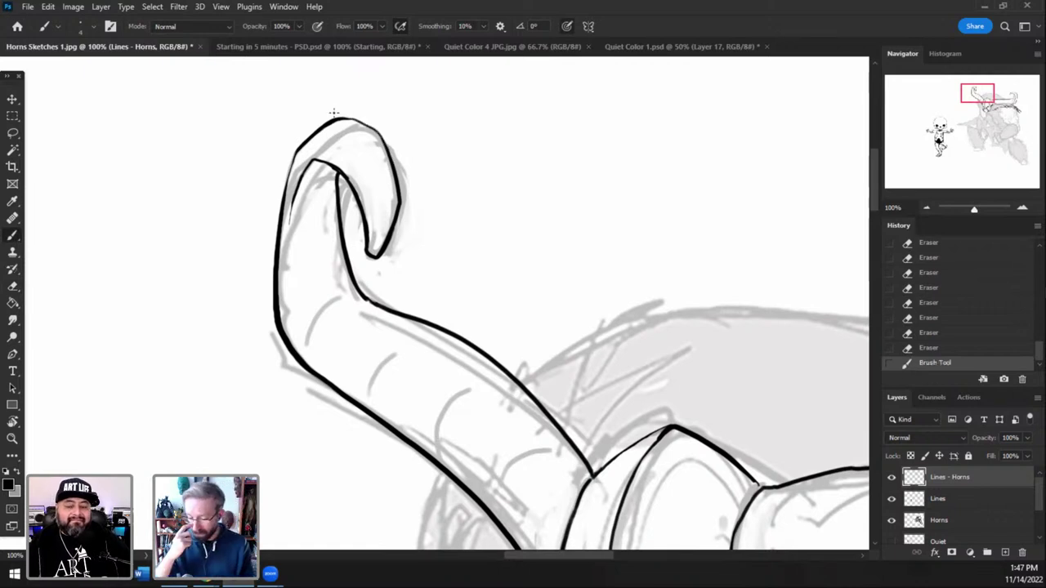
key(e)
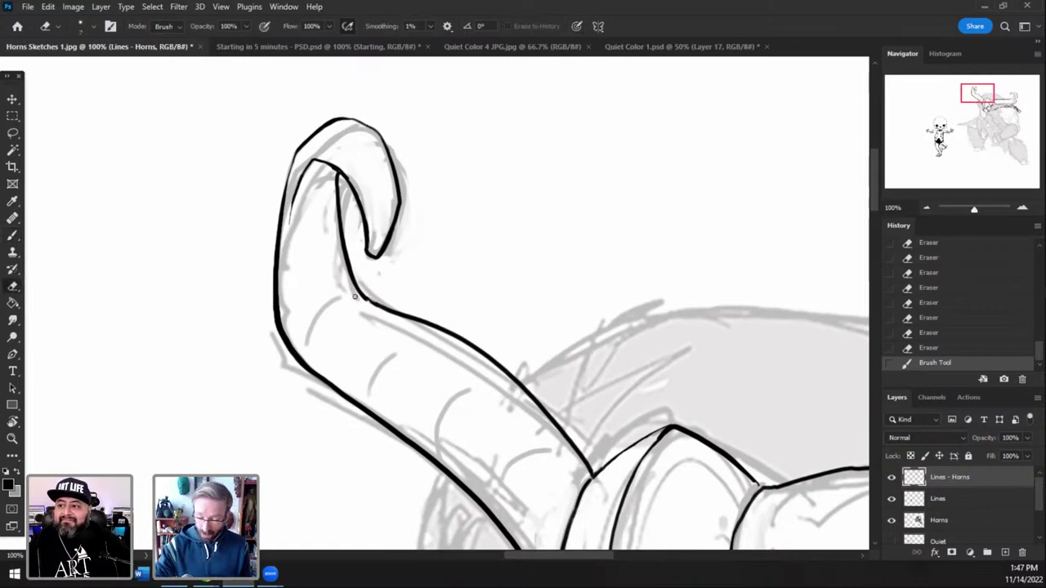
drag(355, 297, 387, 309)
drag(369, 297, 388, 307)
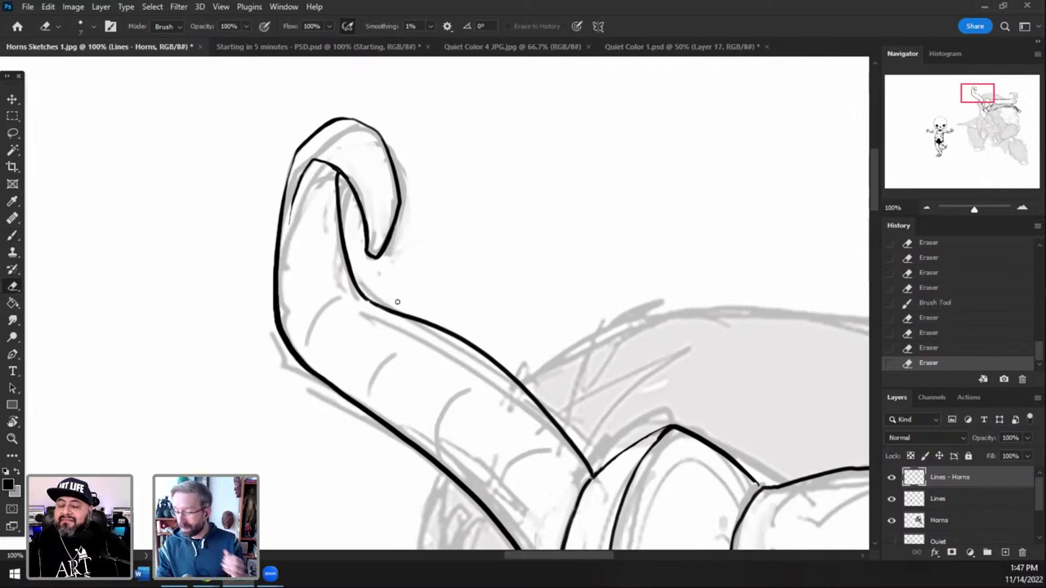
- Clean up the inner edge below the left horn's curl with an enlarged Eraser and retouch it with the brush
drag(355, 285, 239, 219)
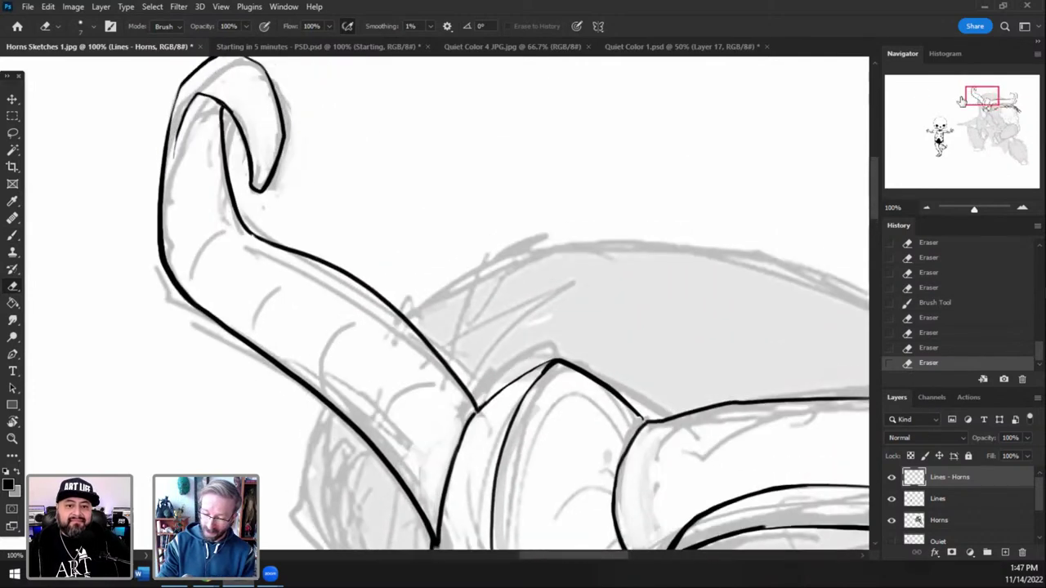
key(bracketright)
key(bracketright)
key(bracketright)
key(bracketright)
mouse_move(222, 182)
mouse_down()
mouse_move(256, 240)
mouse_move(287, 257)
mouse_move(249, 233)
mouse_move(317, 278)
mouse_move(282, 250)
mouse_move(302, 254)
mouse_move(255, 235)
mouse_move(230, 191)
mouse_up()
key(b)
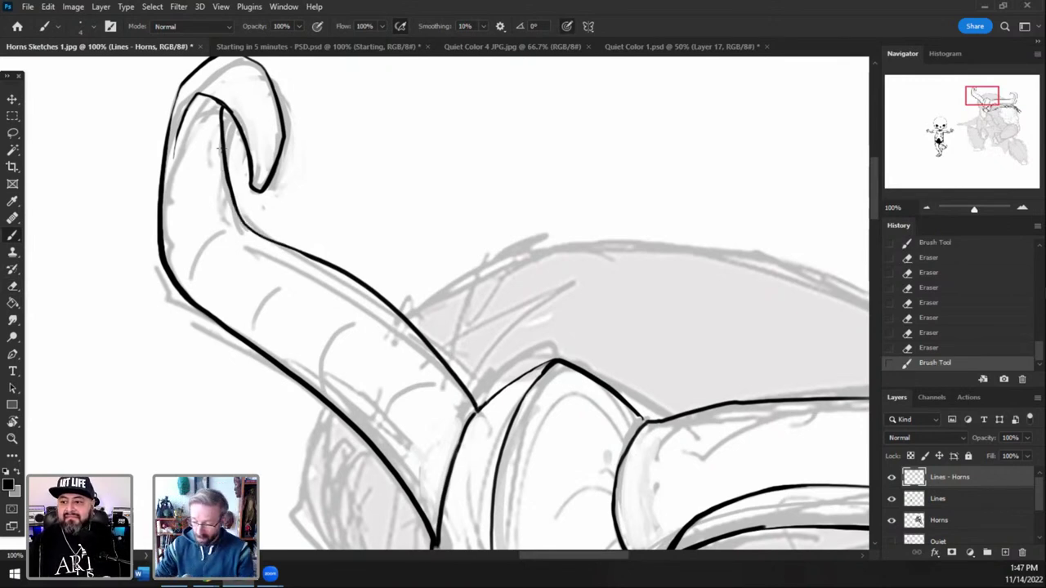
- Thin the head plate's left edge, from the left horn's base upward, with a smaller Eraser
drag(982, 99, 988, 107)
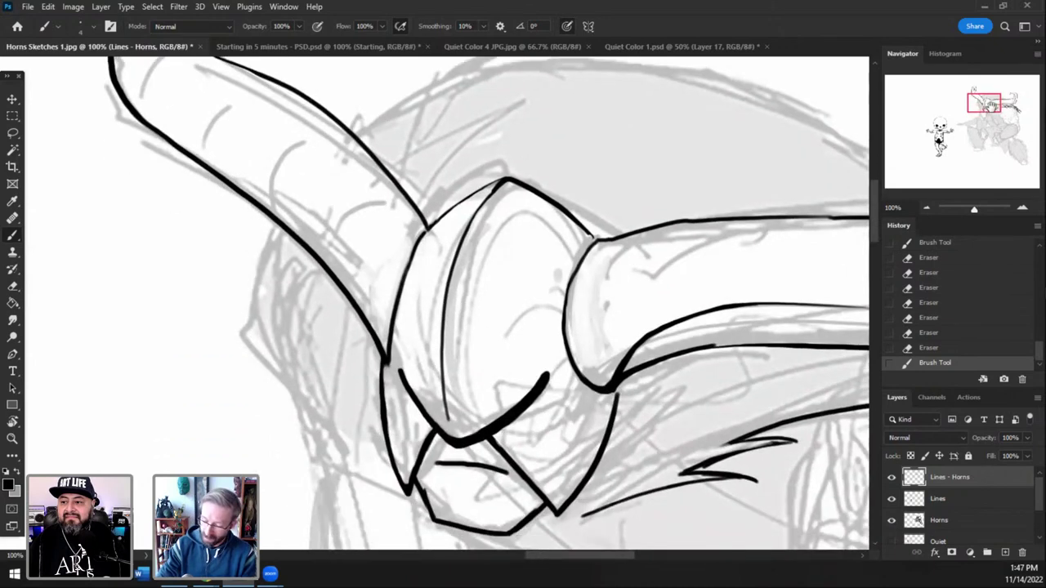
key(e)
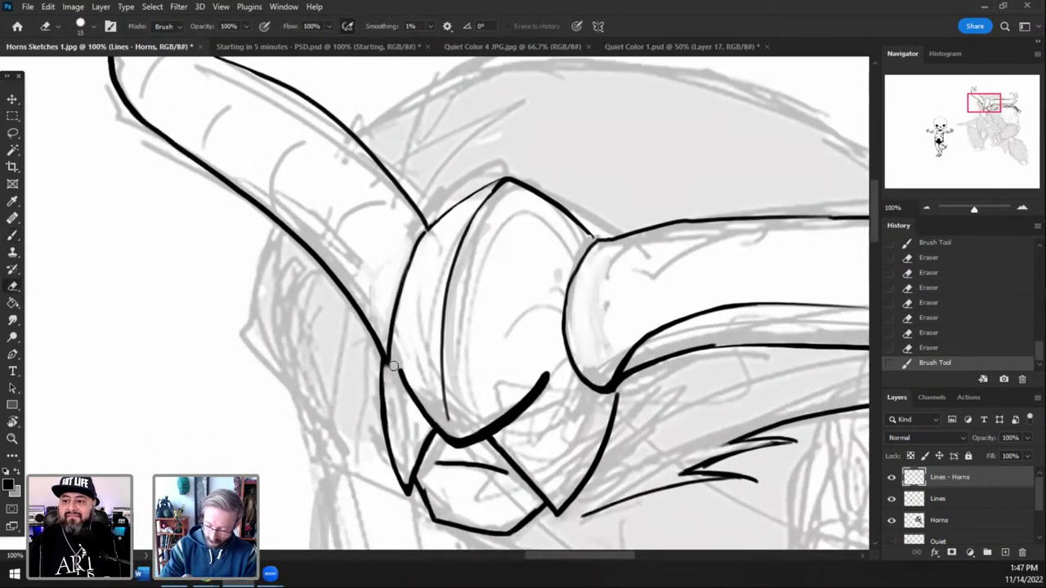
key(bracketleft)
key(bracketleft)
drag(385, 368, 409, 283)
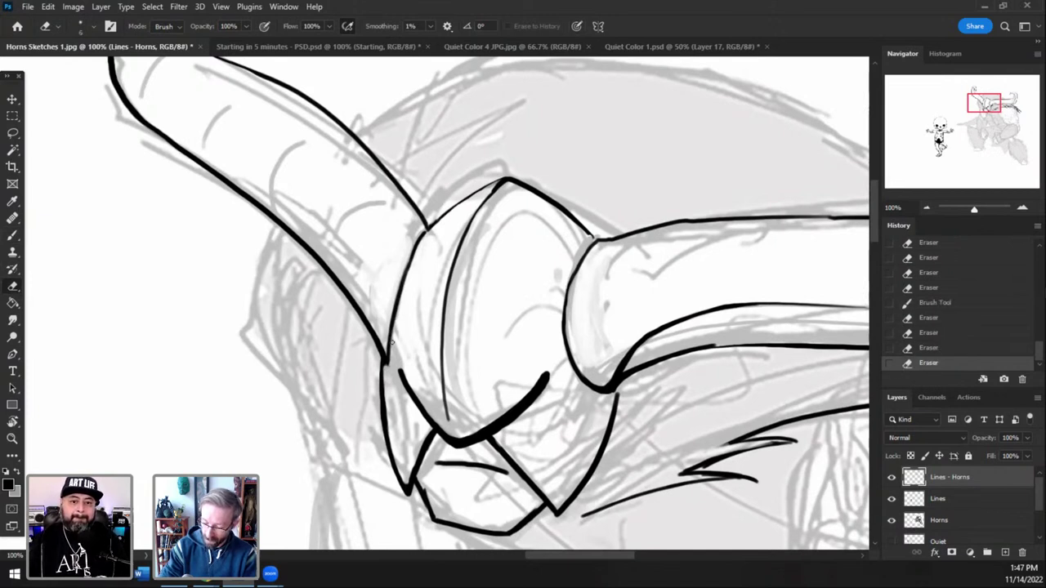
drag(391, 355, 406, 281)
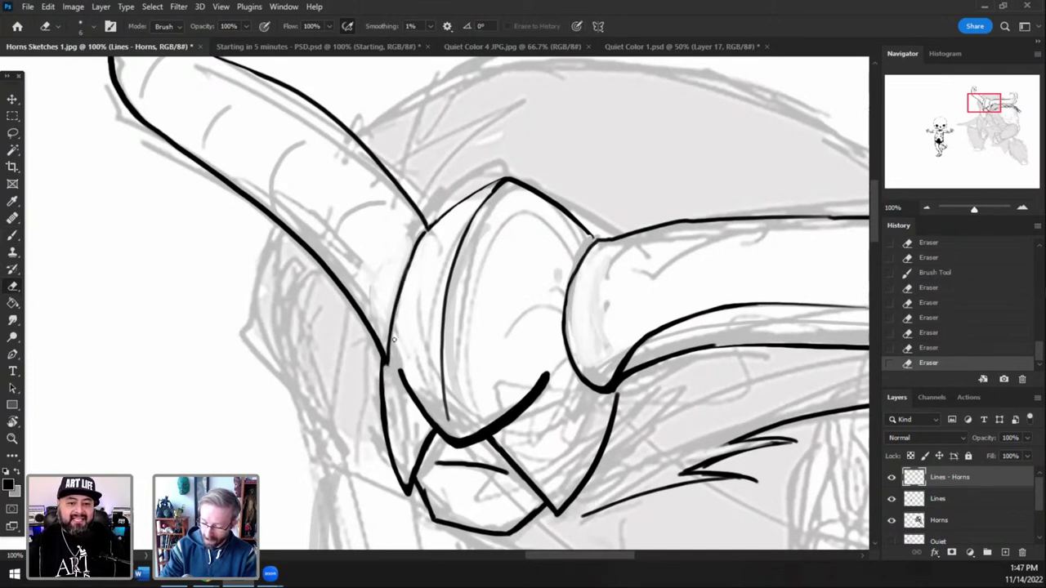
drag(395, 330, 412, 260)
drag(399, 307, 412, 263)
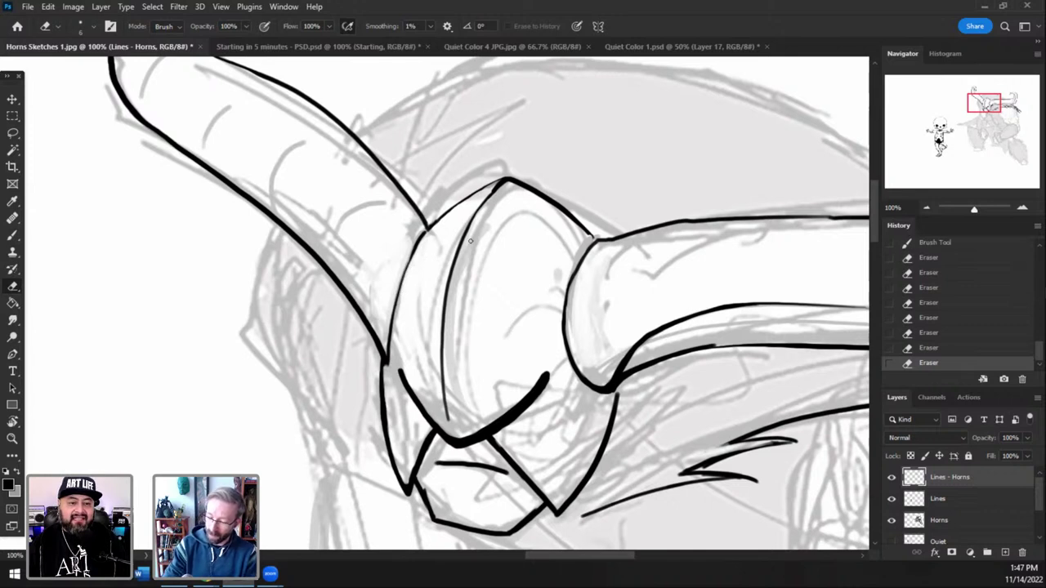
- Thin the upper part of the plate's central ridge line and the plate's lower left rim with the Eraser
mouse_move(451, 301)
mouse_down()
mouse_move(472, 223)
mouse_move(451, 298)
mouse_move(472, 224)
mouse_up()
drag(456, 261, 477, 217)
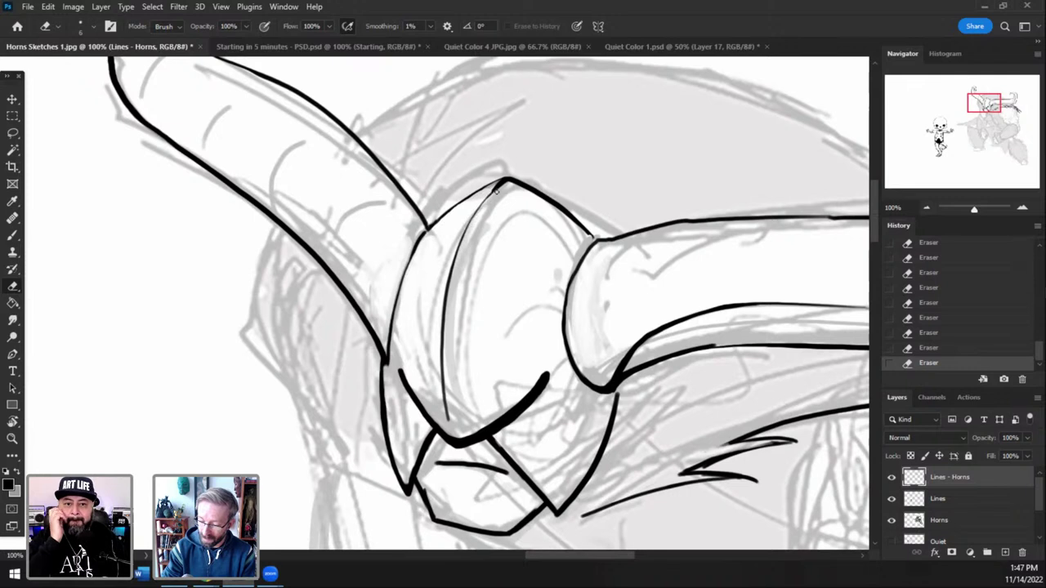
drag(504, 184, 491, 199)
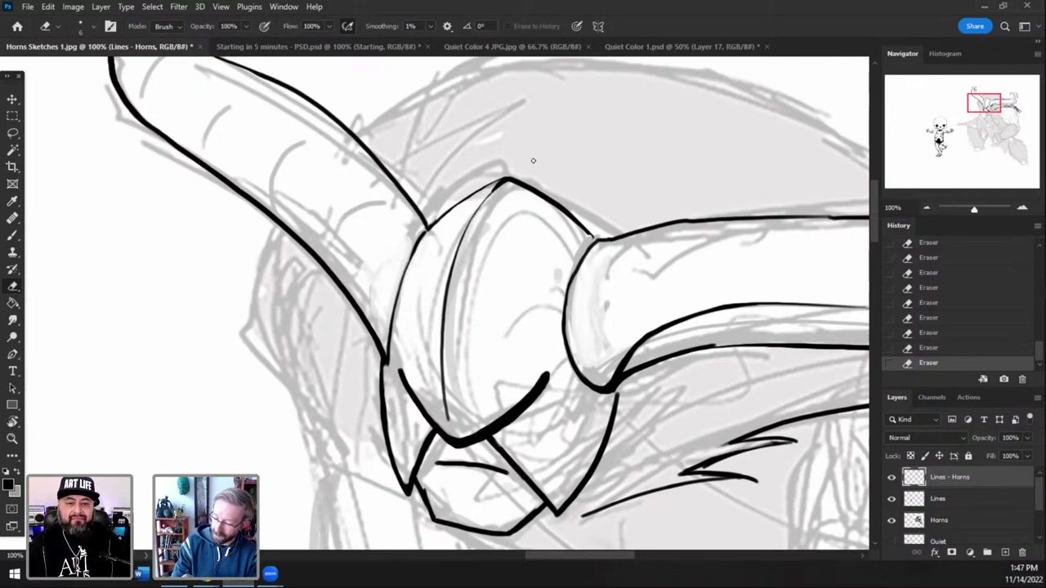
click(983, 106)
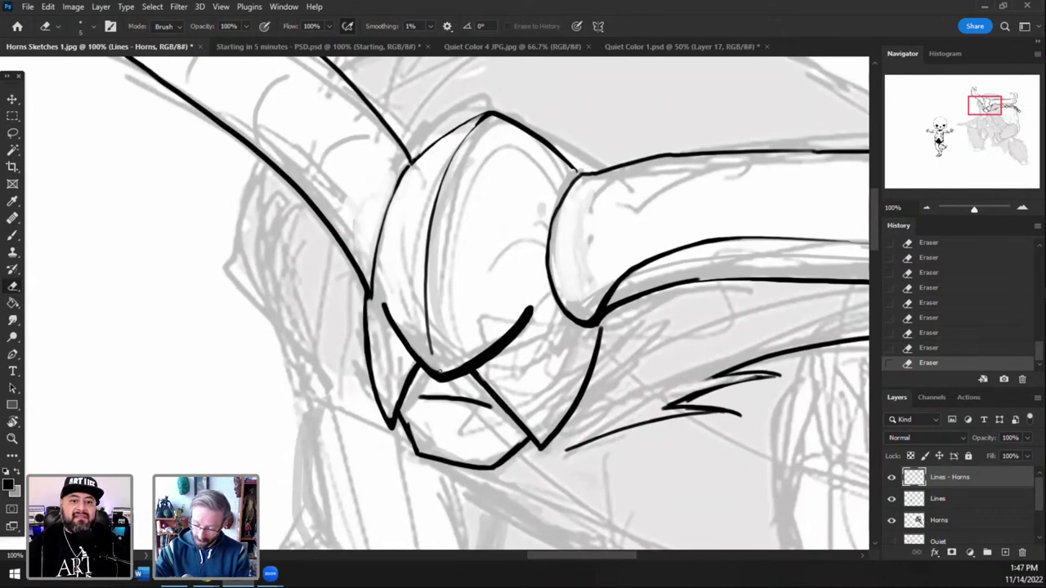
drag(432, 369, 390, 311)
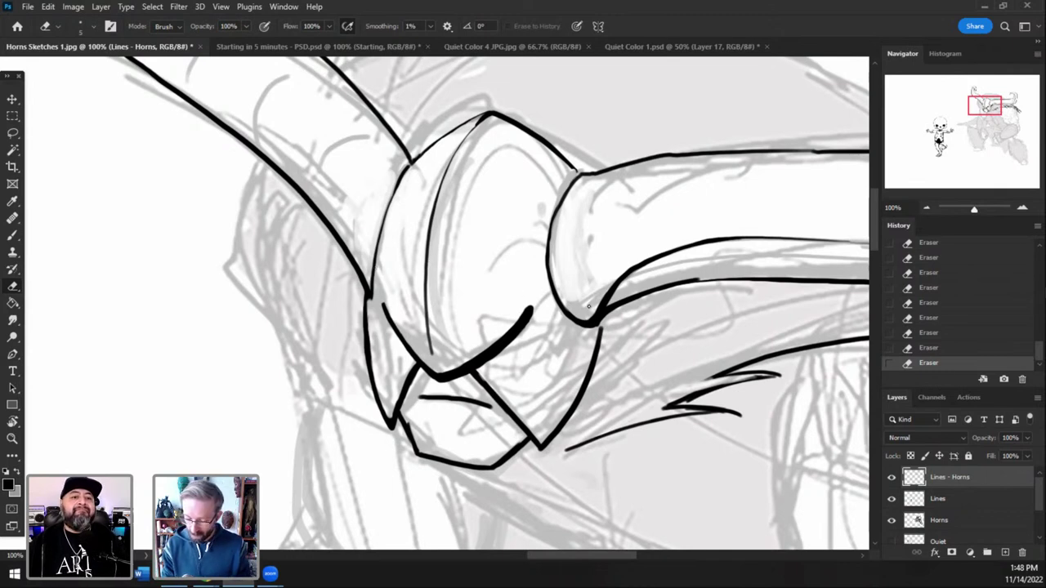
- Retouch the line joints around the small piece below the plate and add tiny texture marks inside its lower edge
key(b)
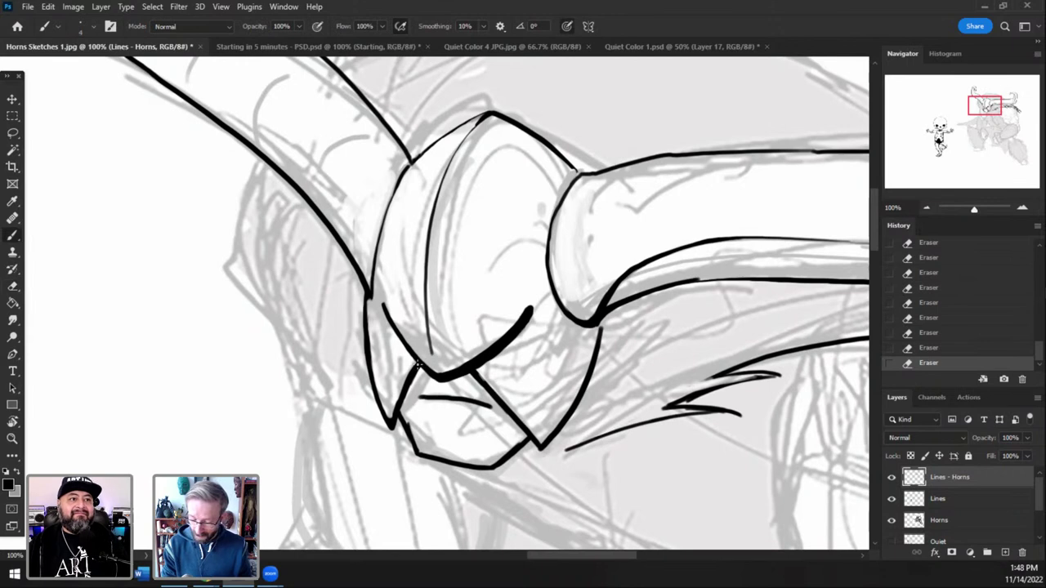
drag(402, 393, 398, 403)
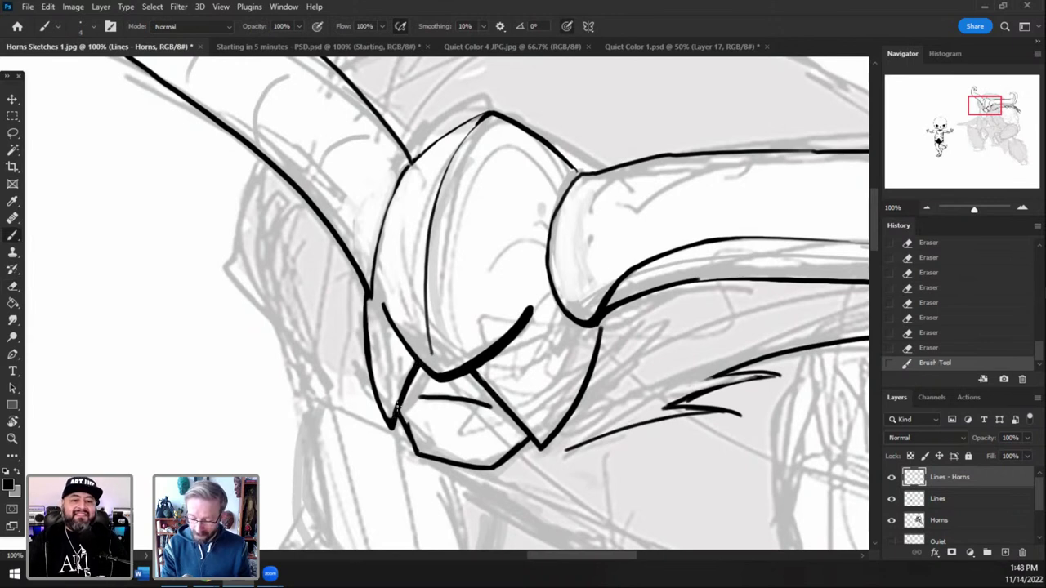
drag(415, 357, 413, 355)
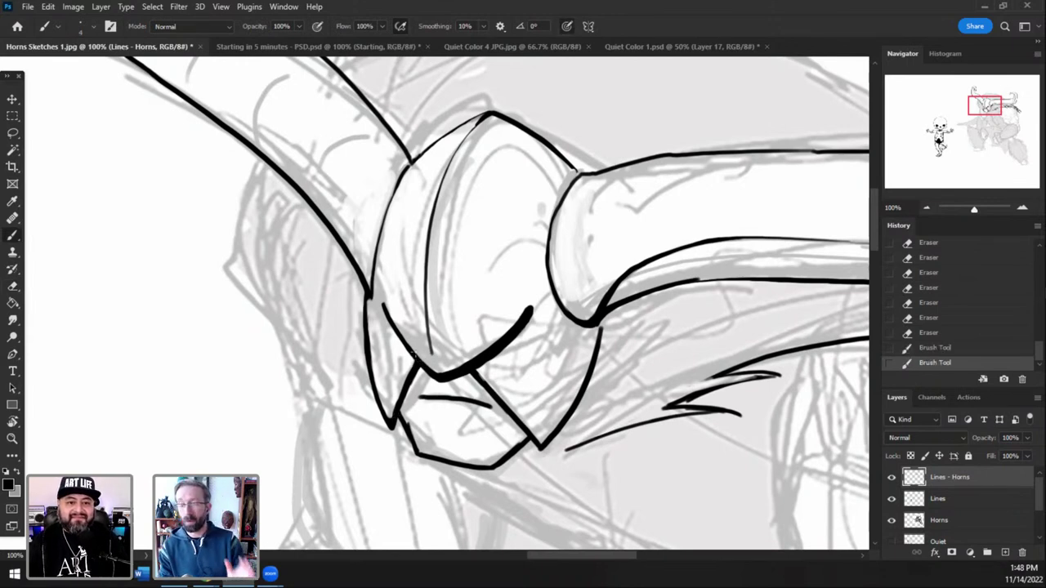
mouse_move(427, 431)
mouse_down()
mouse_move(394, 349)
mouse_move(390, 370)
mouse_up()
mouse_move(395, 361)
mouse_down()
mouse_move(402, 372)
mouse_move(380, 338)
mouse_up()
drag(437, 376, 438, 372)
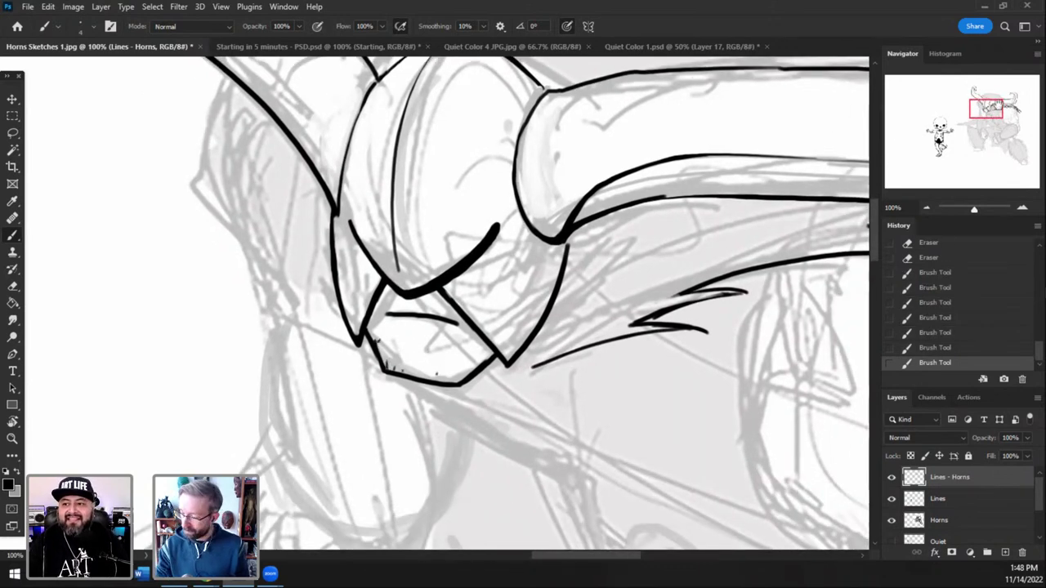
- Lower the opacity of the Horns sketch layer to 11%
drag(989, 109, 984, 121)
click(926, 208)
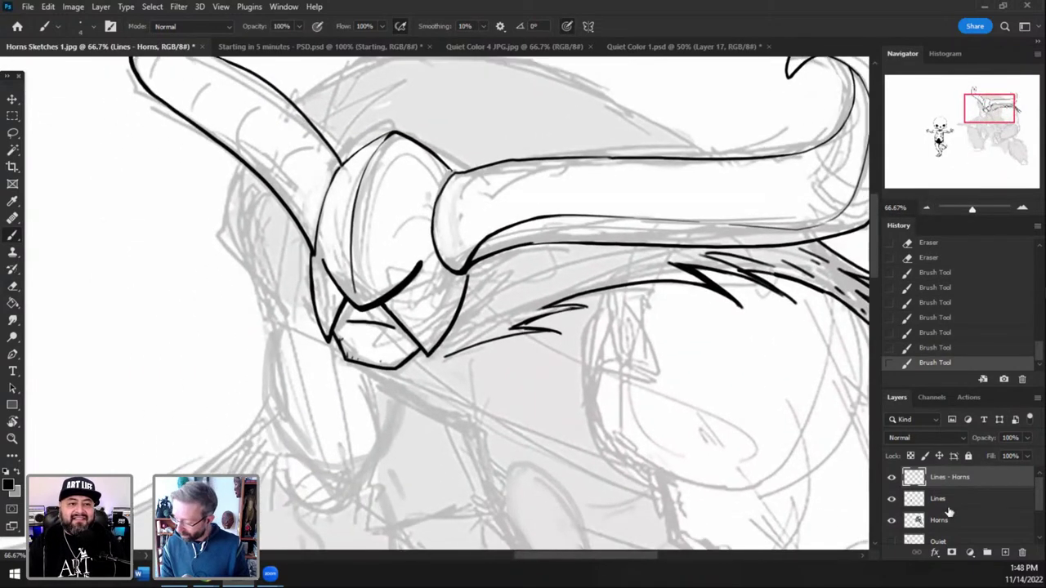
click(948, 523)
click(1027, 438)
drag(999, 456, 981, 454)
click(926, 207)
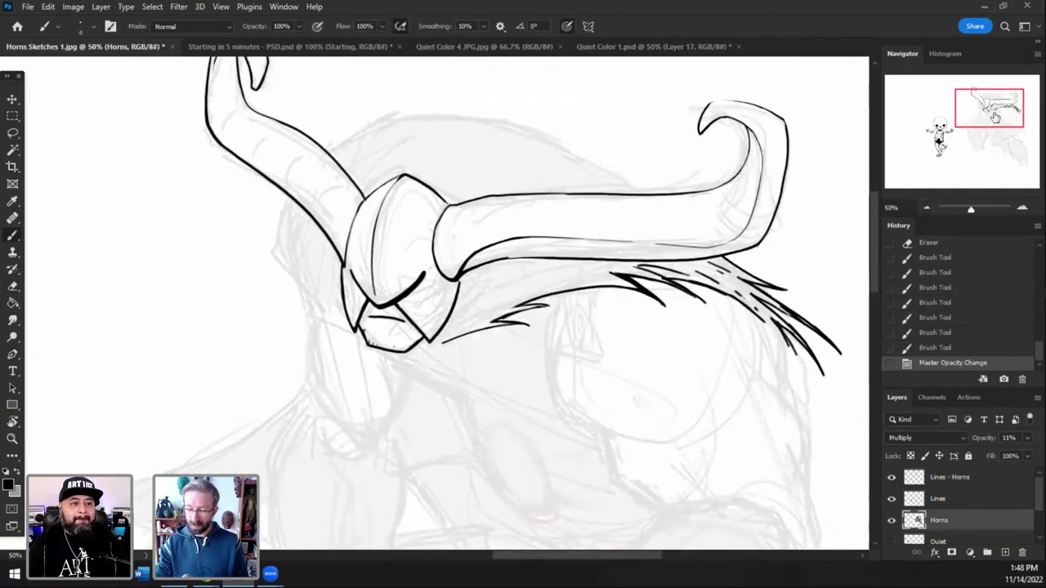
drag(999, 112, 992, 111)
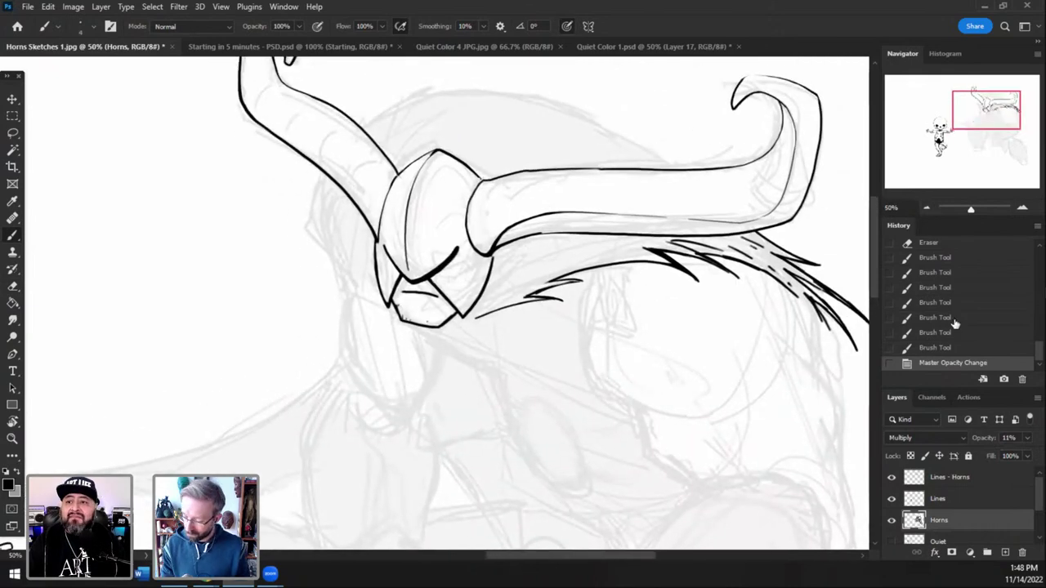
- Ink the first thin fur strokes extending outward from the plate's left edge on the Lines - Horns layer
click(953, 479)
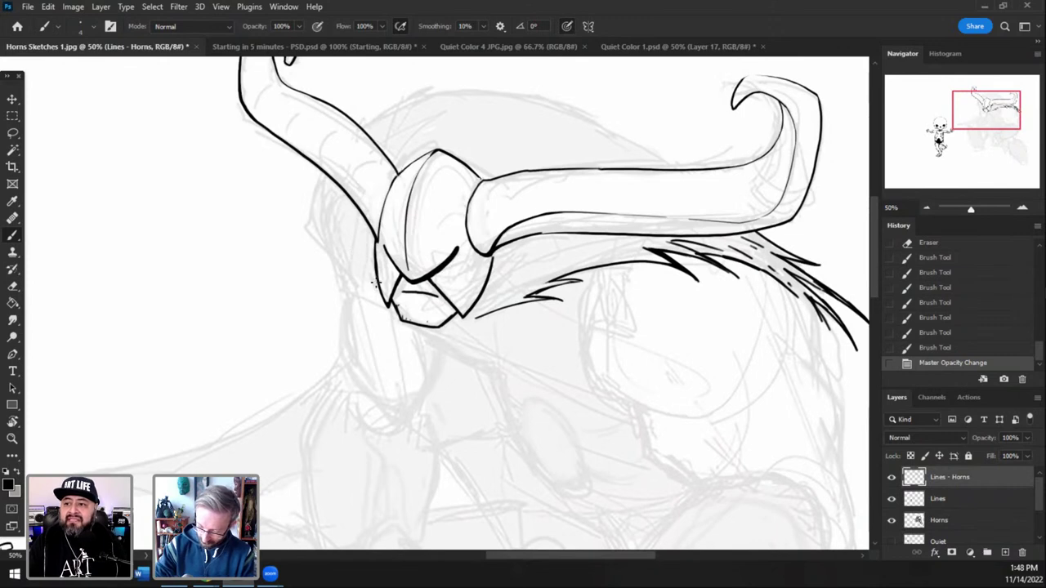
mouse_move(376, 283)
mouse_down()
mouse_move(359, 266)
mouse_move(316, 269)
mouse_move(341, 275)
mouse_up()
key(ctrl+z)
key(ctrl+z)
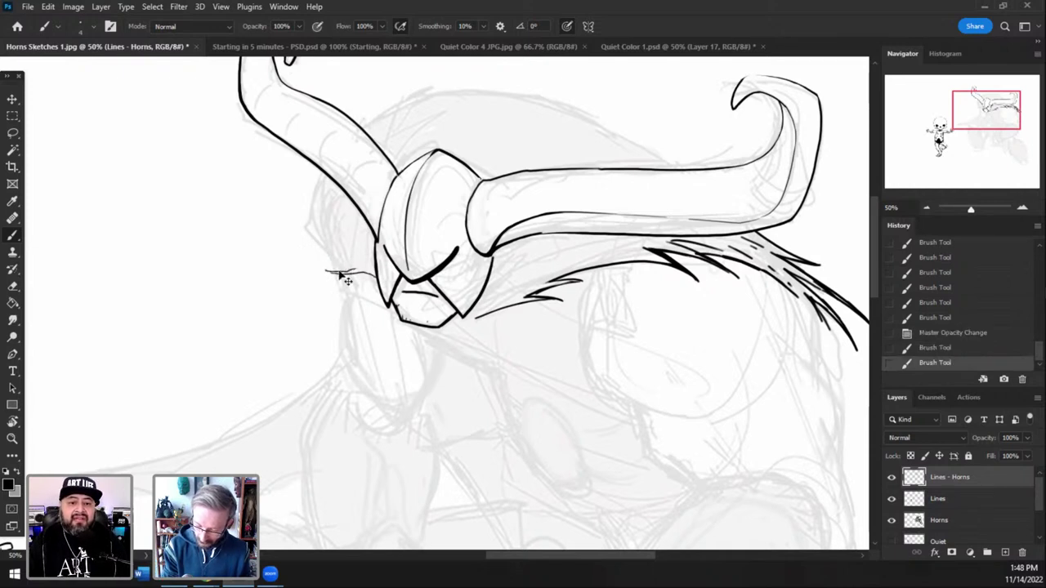
key(ctrl+z)
drag(310, 240, 330, 262)
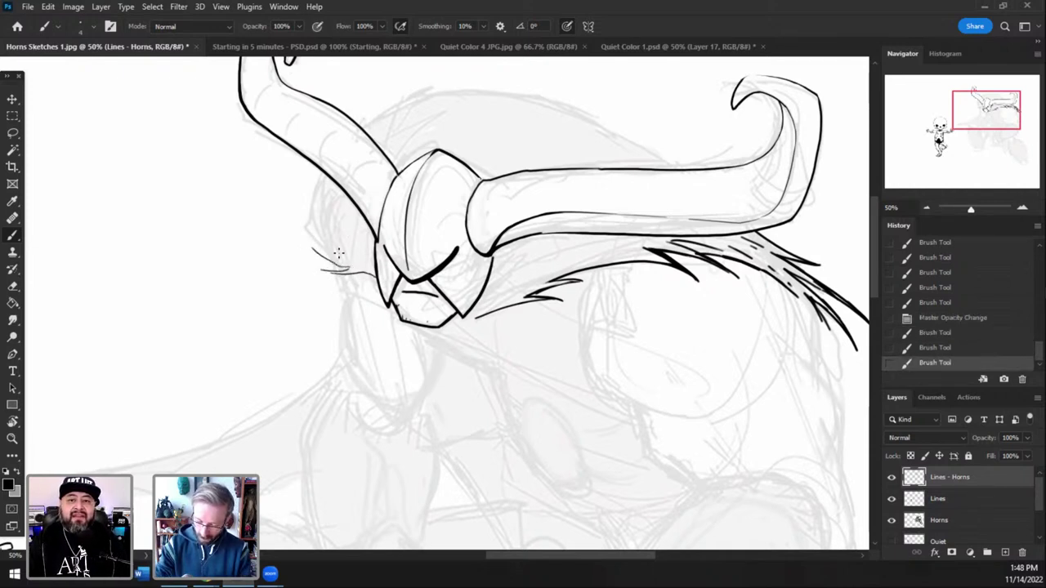
- Refine the lowest fur tuft left of the plate with Brush and Eraser and add a curved strand above it
click(1021, 208)
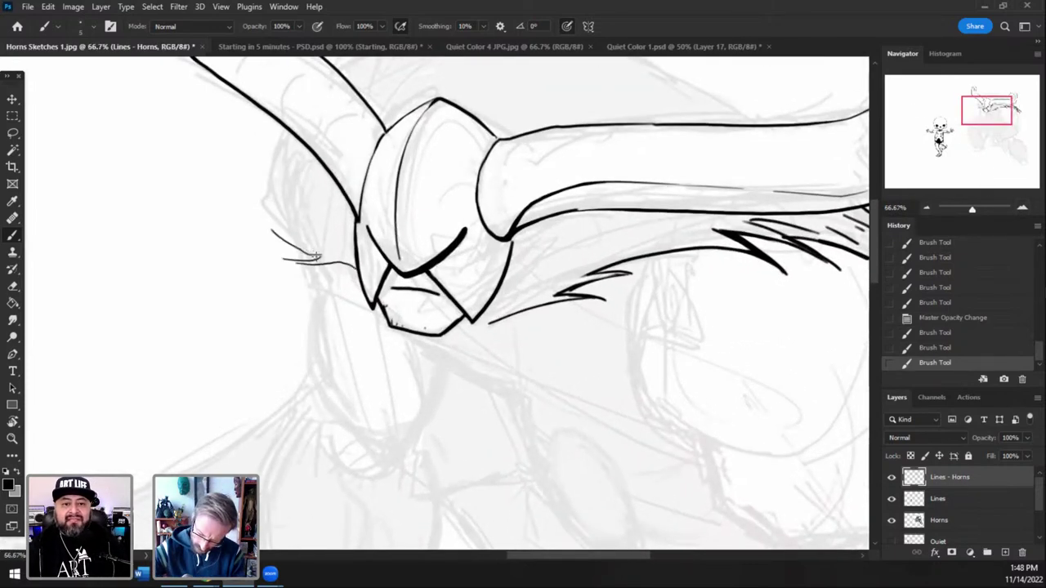
mouse_move(317, 256)
mouse_down()
mouse_move(289, 239)
mouse_move(296, 245)
mouse_up()
click(13, 287)
drag(296, 245, 290, 237)
key(b)
drag(258, 200, 282, 231)
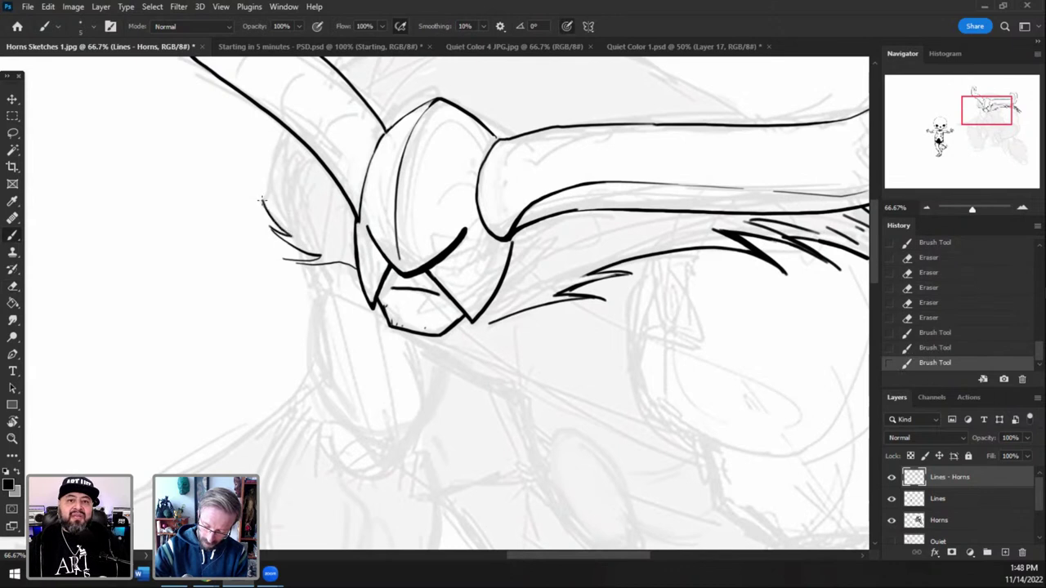
- Layer short fur strokes up the left side of the head and erase the stray marks inside the tuft
drag(262, 181, 276, 214)
drag(269, 203, 279, 219)
mouse_move(264, 173)
mouse_down()
mouse_move(282, 222)
mouse_move(276, 206)
mouse_up()
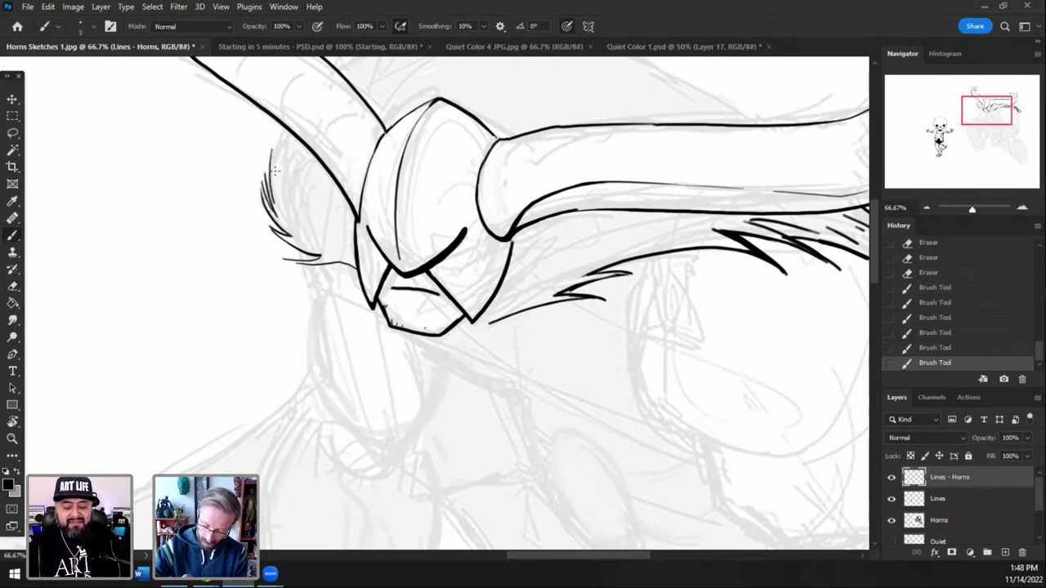
mouse_move(269, 133)
mouse_down()
mouse_move(288, 214)
mouse_move(327, 252)
mouse_up()
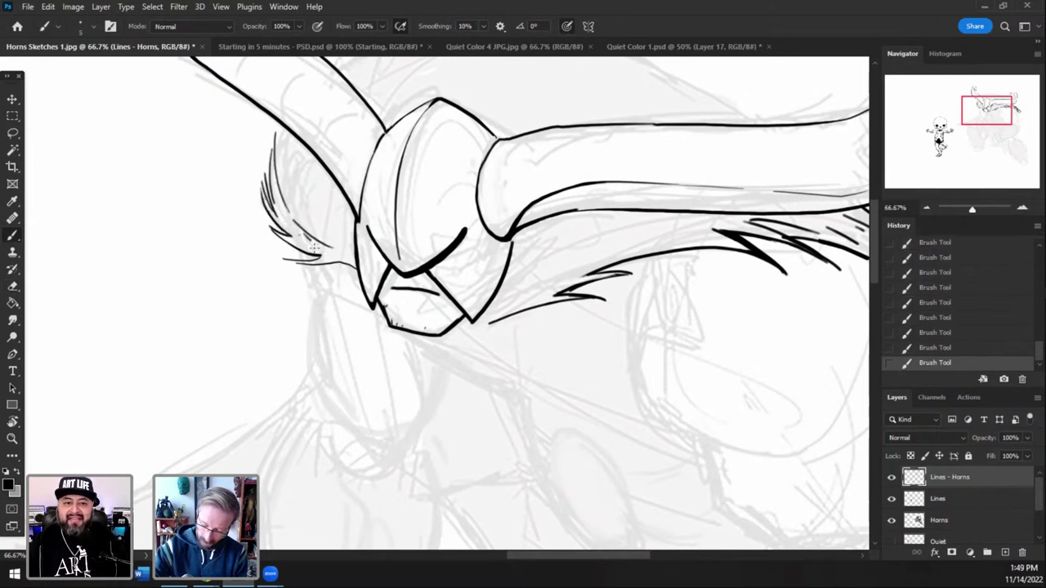
click(13, 287)
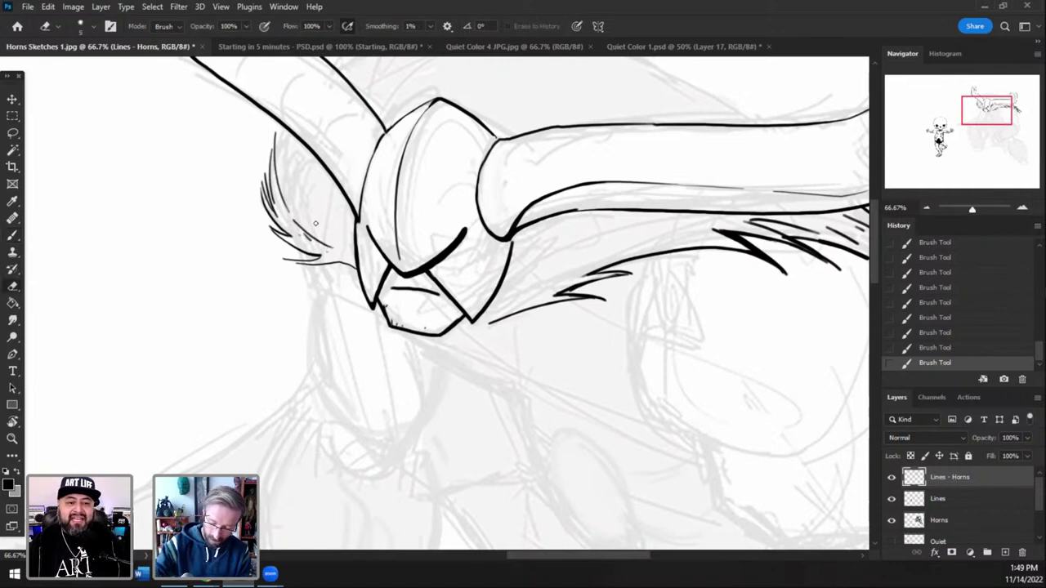
mouse_move(297, 223)
mouse_down()
mouse_move(305, 233)
mouse_move(296, 233)
mouse_move(312, 237)
mouse_up()
click(13, 237)
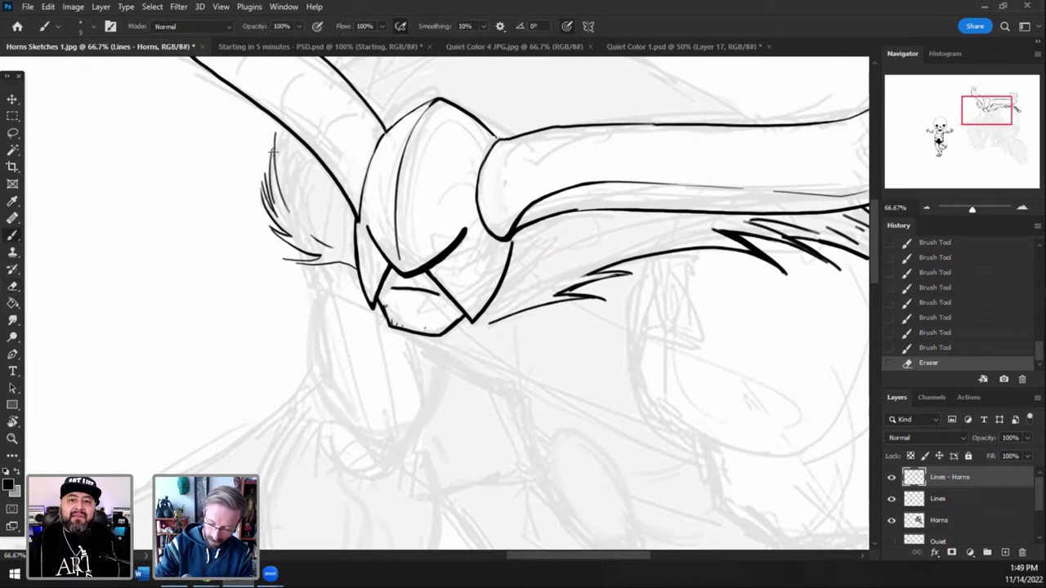
- Ink the upper fur strands on the left side of the head until they meet the left horn's underside
drag(271, 169, 276, 133)
key(ctrl+z)
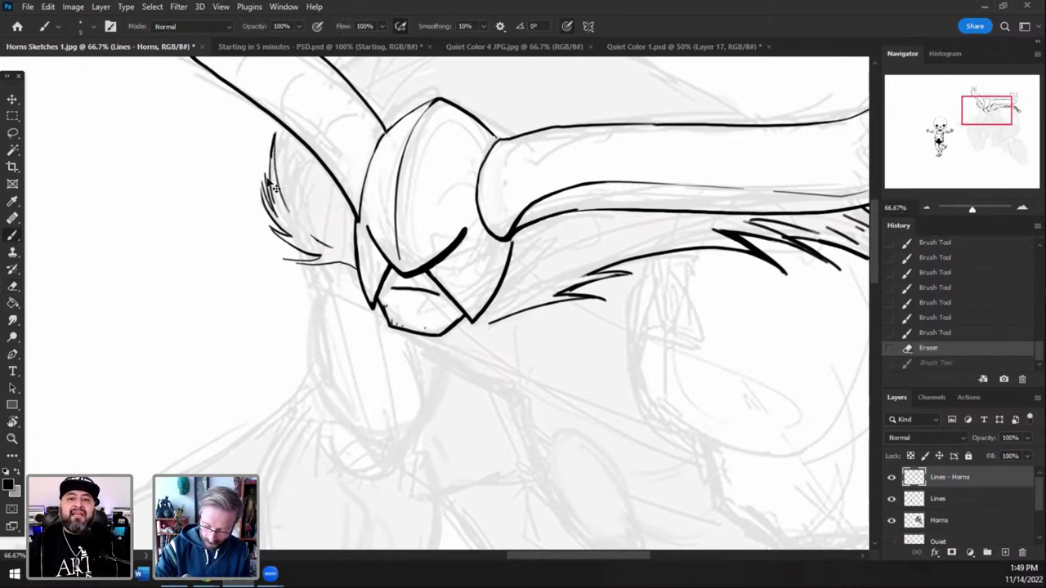
mouse_move(264, 176)
mouse_down()
mouse_move(277, 206)
mouse_move(276, 131)
mouse_up()
drag(277, 193, 283, 126)
drag(281, 135, 288, 121)
drag(283, 182, 291, 128)
drag(298, 211, 293, 197)
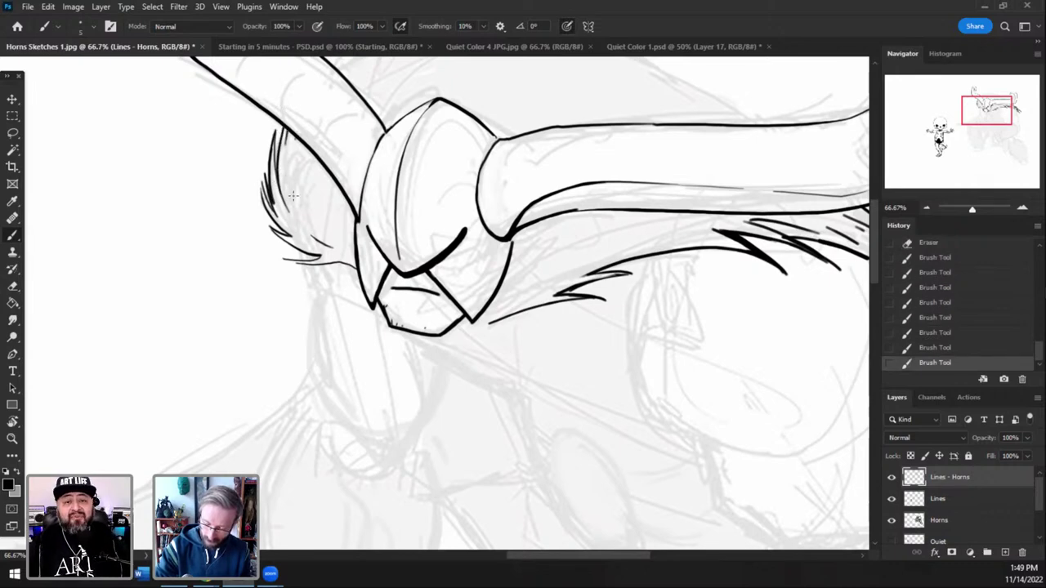
- Ink short slanted fur strokes rising from the left horn's upper edge along the top of the head
drag(977, 112, 970, 104)
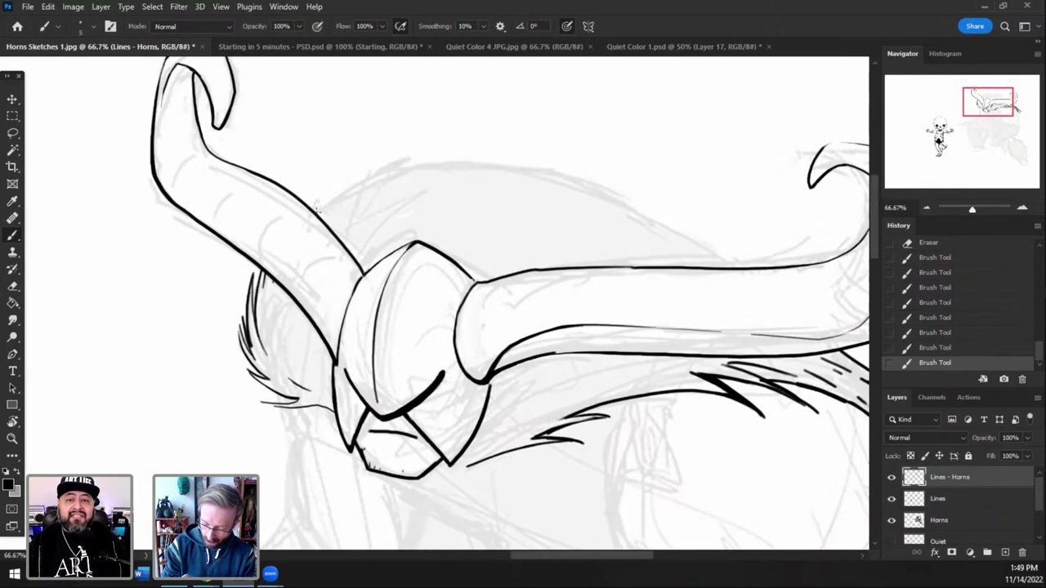
mouse_move(320, 204)
mouse_down()
mouse_move(404, 158)
mouse_move(337, 201)
mouse_up()
key(ctrl+z)
key(ctrl+z)
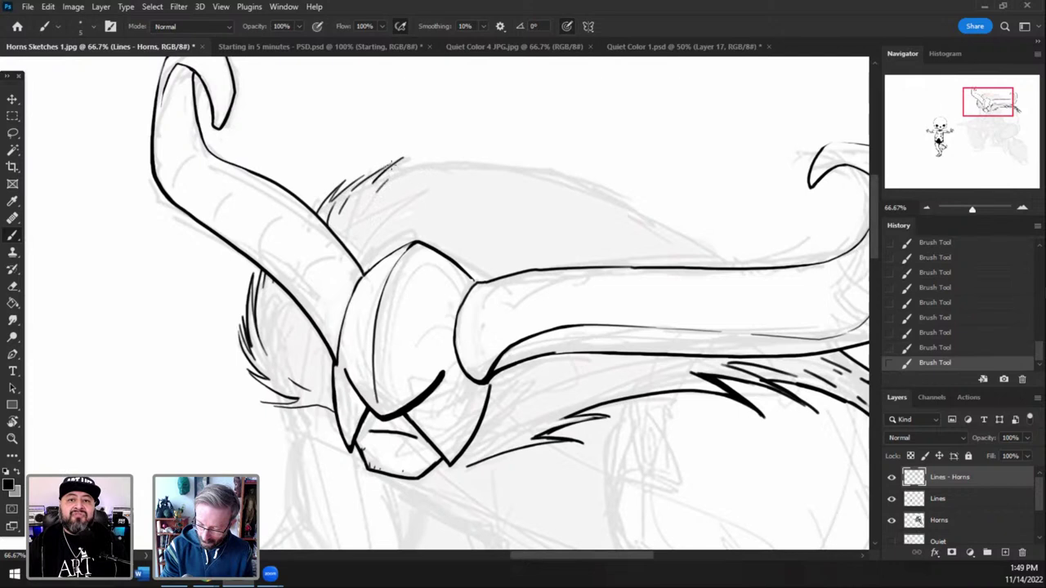
- Extend the fur contour across the crown with overlapping pointed strokes and a few short inner marks
drag(392, 167, 425, 145)
mouse_move(375, 184)
mouse_down()
mouse_move(436, 156)
mouse_move(497, 162)
mouse_up()
drag(500, 163, 465, 167)
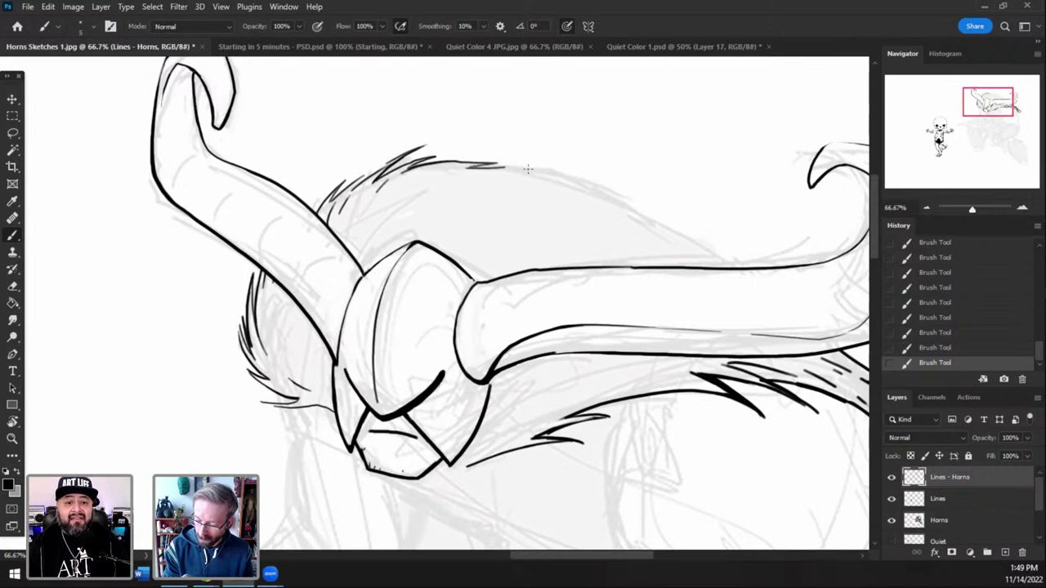
drag(544, 168, 484, 167)
drag(421, 178, 446, 172)
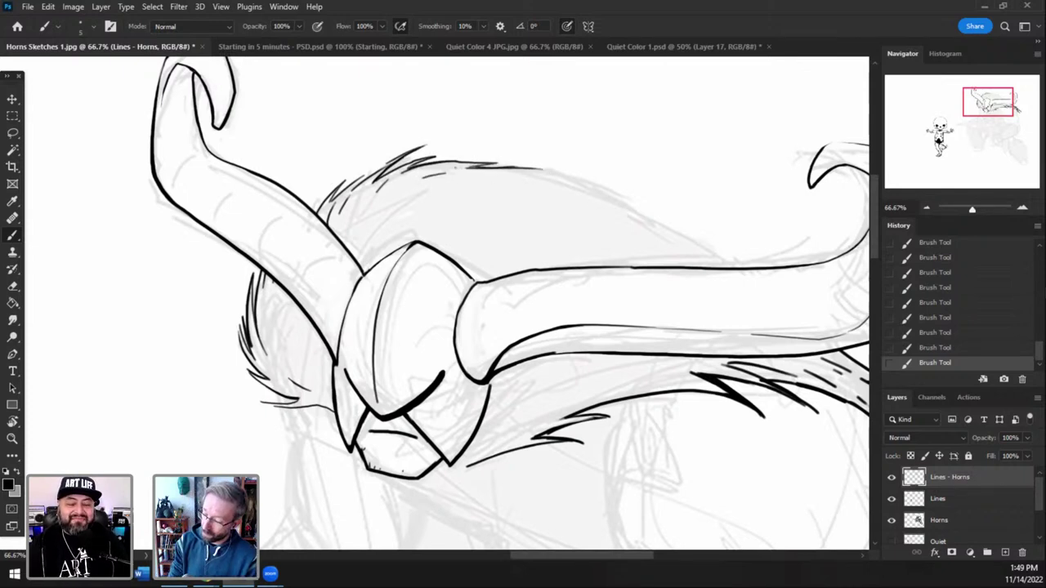
- Erase the heavy fur tuft below the middle of the right horn and redraw it with thinner pointed strands
drag(998, 111, 1002, 109)
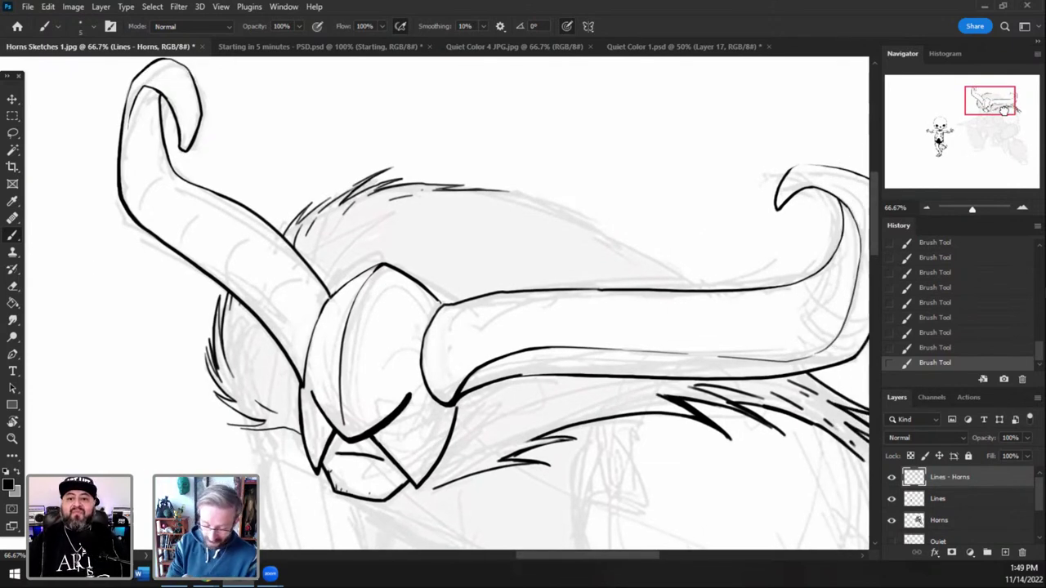
click(12, 286)
key(bracketright)
key(bracketright)
key(bracketright)
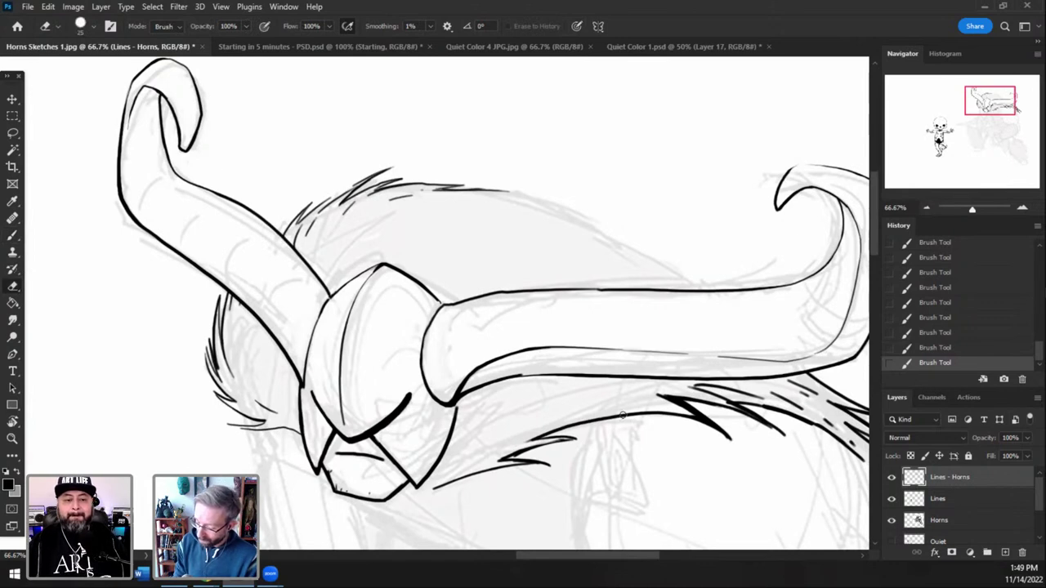
mouse_move(634, 415)
mouse_down()
mouse_move(677, 418)
mouse_move(647, 400)
mouse_move(738, 443)
mouse_move(671, 399)
mouse_up()
key(b)
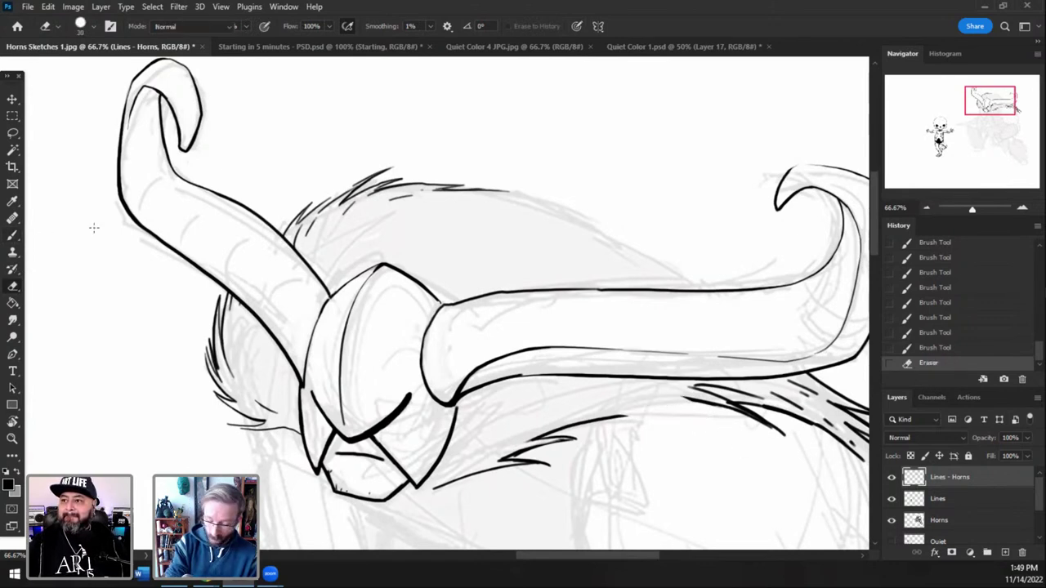
mouse_move(615, 418)
mouse_down()
mouse_move(656, 420)
mouse_move(697, 446)
mouse_move(729, 434)
mouse_up()
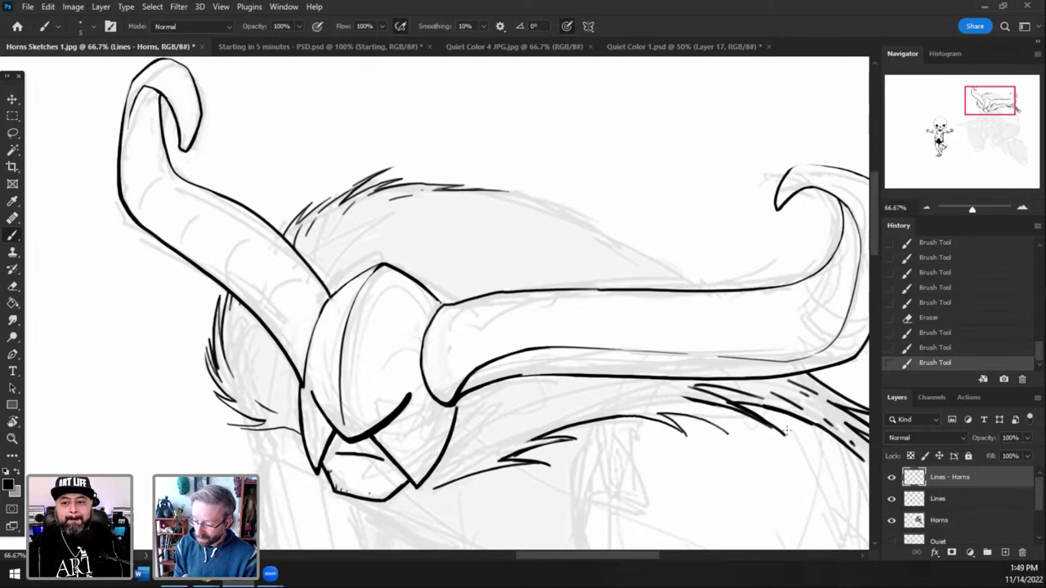
- Trim the left end of the heavy tuft below the right horn and ink a longer strand curving down beside it
drag(1002, 107, 1006, 108)
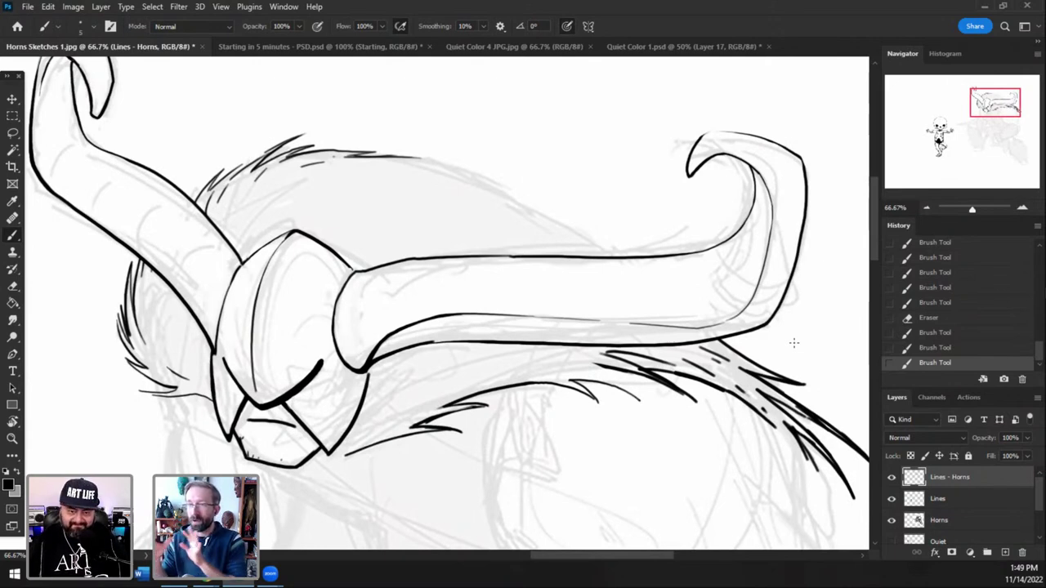
key(e)
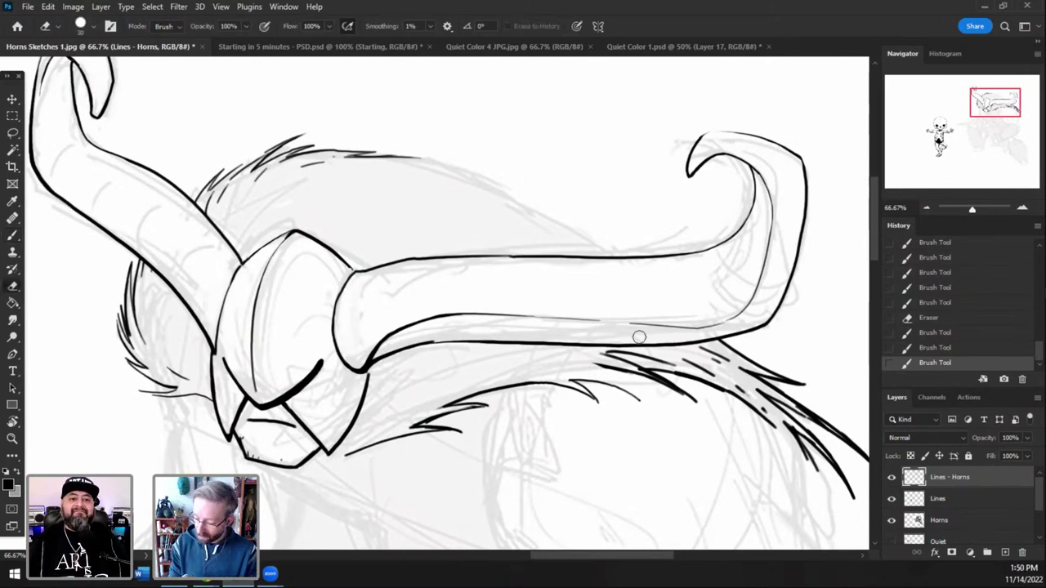
mouse_move(614, 355)
mouse_down()
mouse_move(654, 358)
mouse_move(590, 360)
mouse_move(640, 385)
mouse_move(620, 373)
mouse_move(660, 420)
mouse_up()
click(11, 235)
key(ctrl+z)
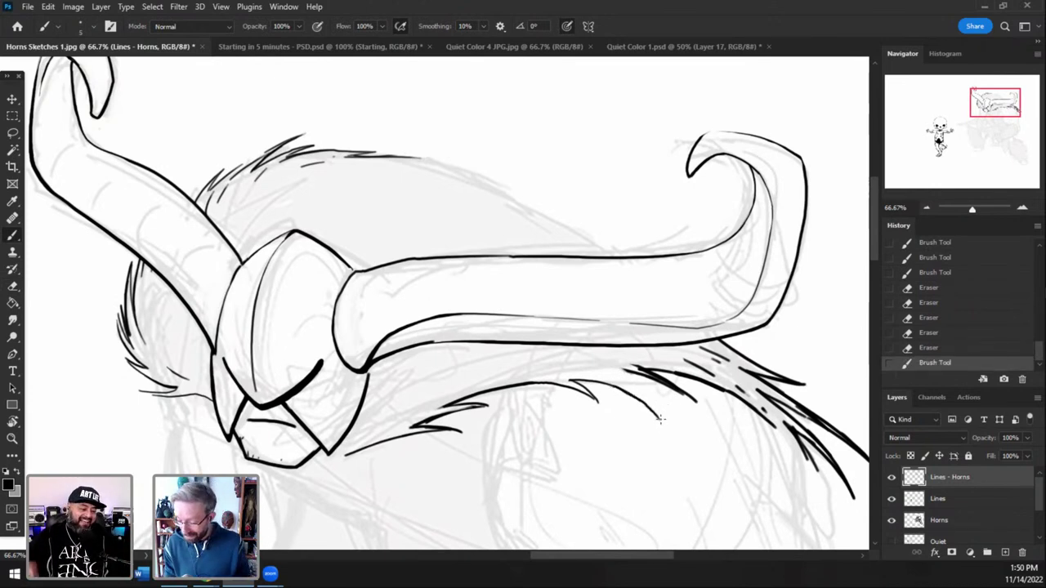
- Close the new strand into a sharp fur spike joined to the heavy tuft under the right horn
mouse_move(659, 421)
mouse_down()
mouse_move(627, 373)
mouse_move(664, 399)
mouse_move(636, 377)
mouse_up()
key(ctrl+z)
key(ctrl+z)
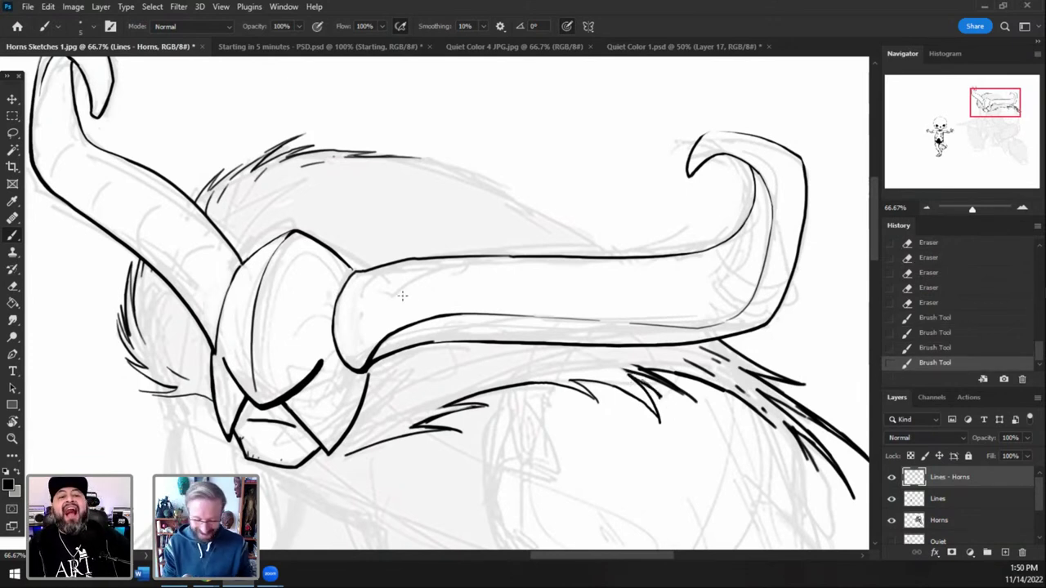
key(ctrl+z)
drag(669, 408, 631, 373)
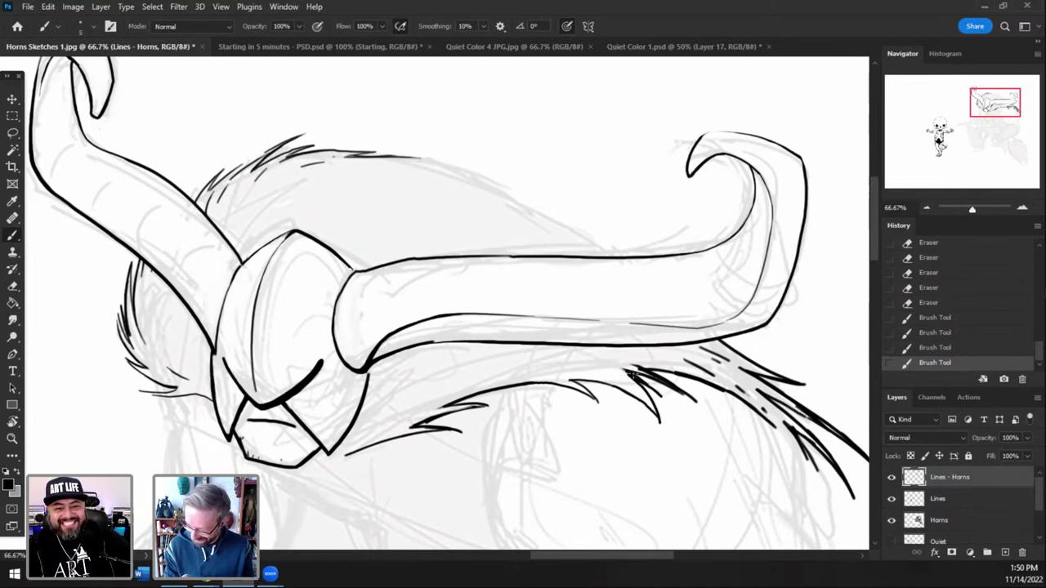
- Erase the overlapping line ends where the new spike meets the heavy tuft under the right horn
key(e)
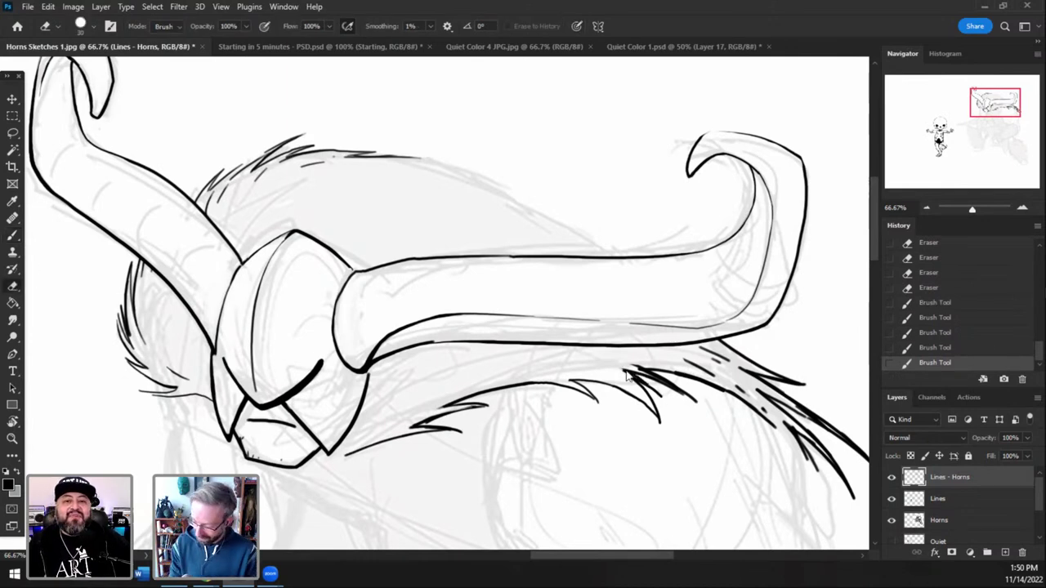
drag(621, 371, 634, 377)
drag(624, 370, 638, 380)
drag(630, 373, 642, 381)
key(b)
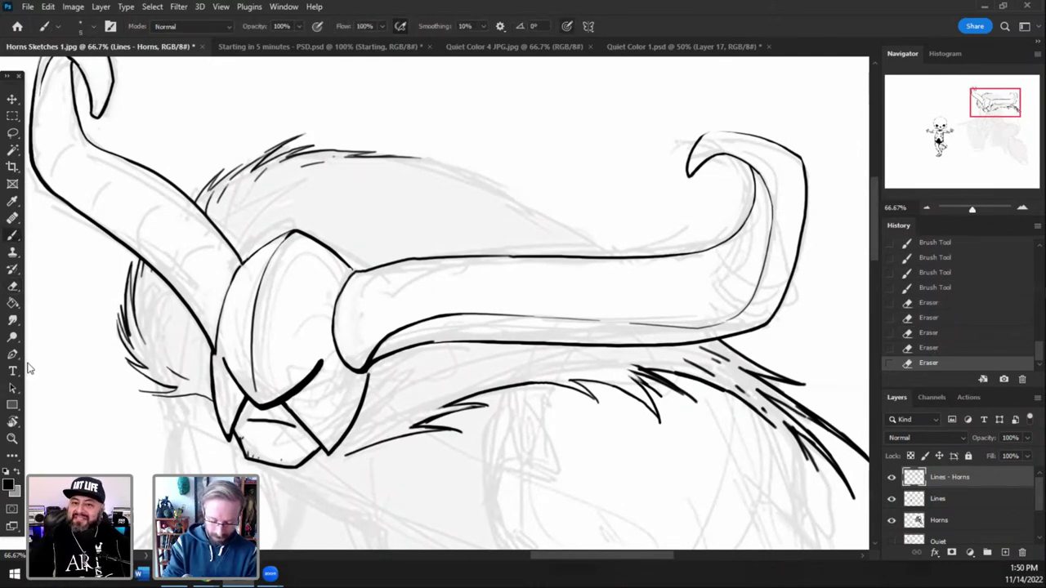
- Rotate the canvas and continue the fur contour with overlapping strokes along the top of the head toward the right horn
click(12, 422)
mouse_move(384, 420)
mouse_down()
mouse_move(396, 420)
mouse_move(400, 402)
mouse_up()
key(b)
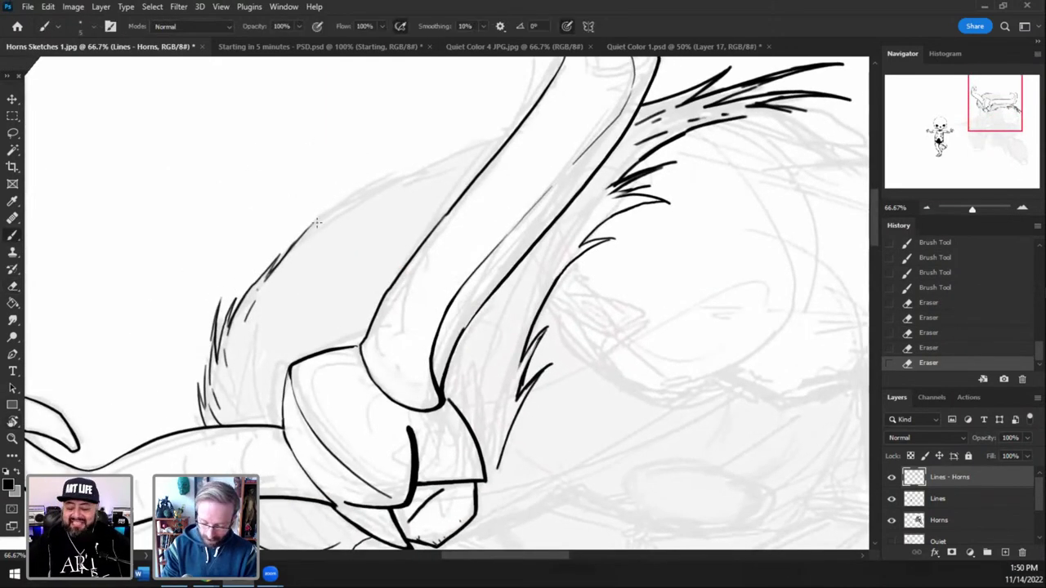
drag(291, 246, 360, 186)
drag(317, 228, 397, 170)
drag(359, 200, 444, 150)
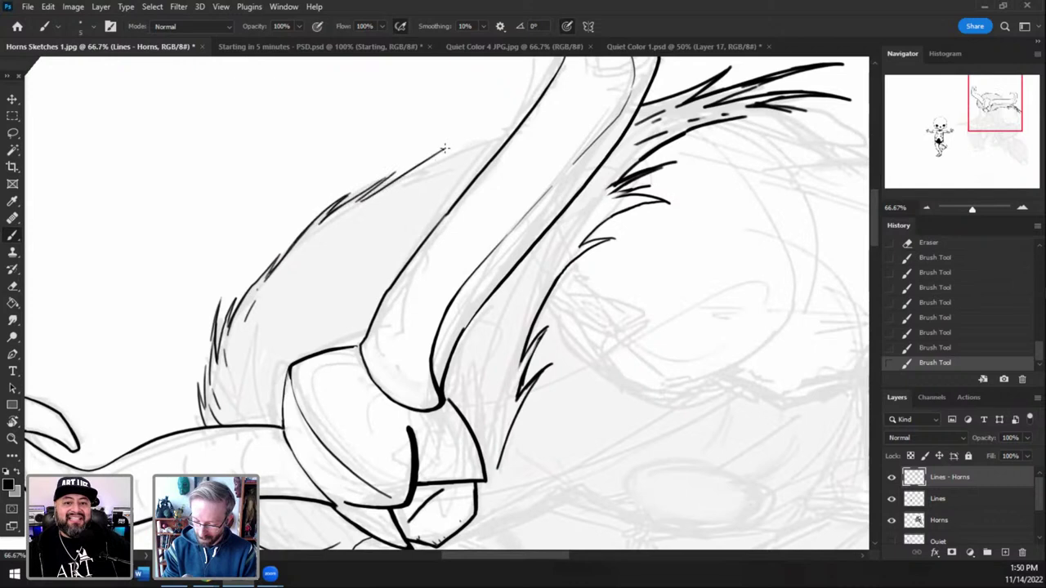
- Try parallel inner fur strokes along the head's contour beside the right horn, then step back through them
mouse_move(410, 181)
mouse_down()
mouse_move(446, 148)
mouse_move(516, 126)
mouse_move(412, 188)
mouse_up()
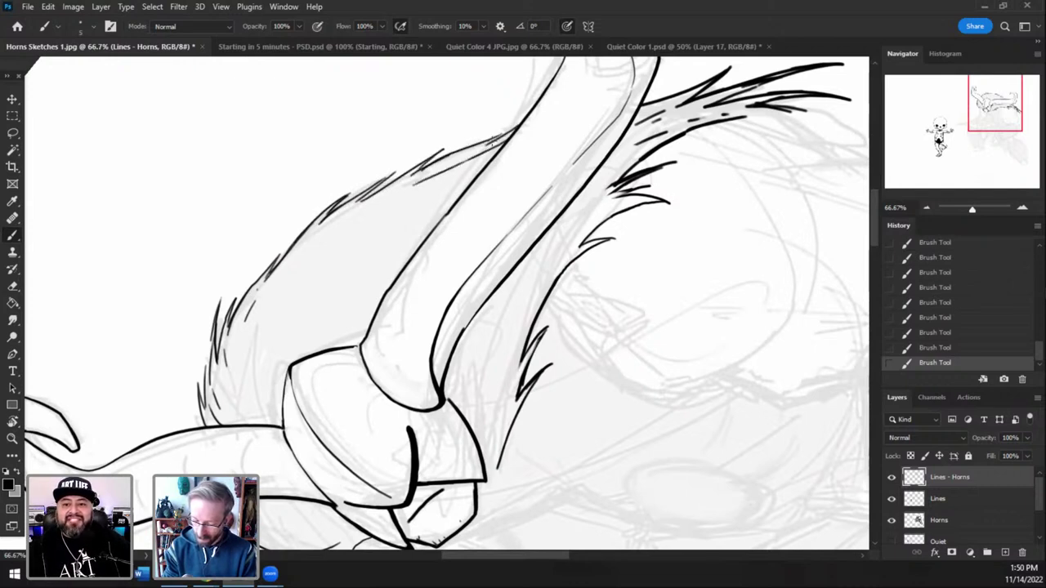
drag(498, 135, 378, 200)
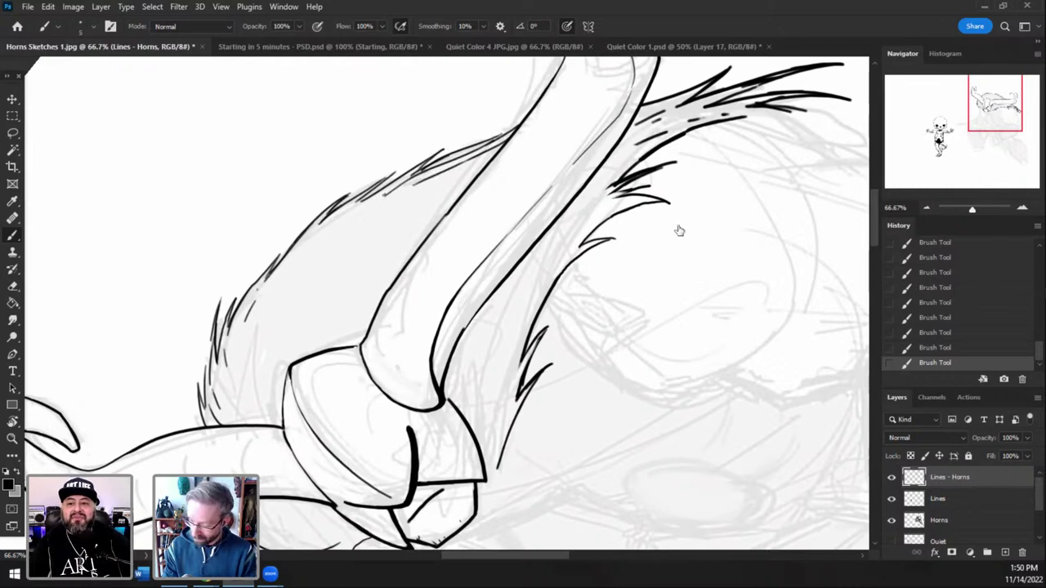
key(ctrl+z)
key(ctrl+z)
key(ctrl+z)
key(ctrl+z)
key(ctrl+shift+z)
key(ctrl+shift+z)
key(ctrl+shift+z)
key(ctrl+shift+z)
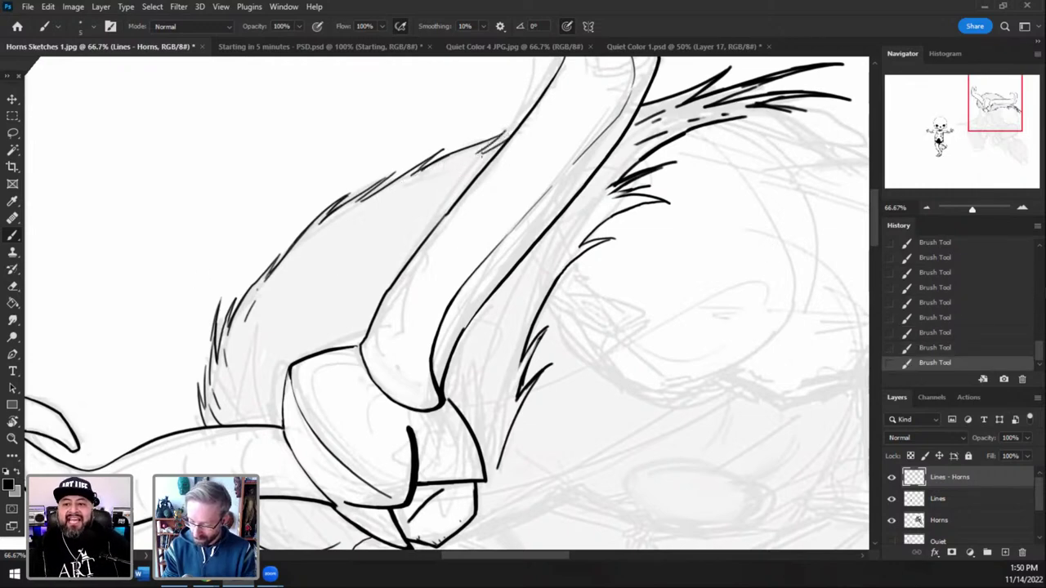
- Thin the base of the upper fur tuft where it emerges from behind the right horn
drag(988, 112, 1002, 114)
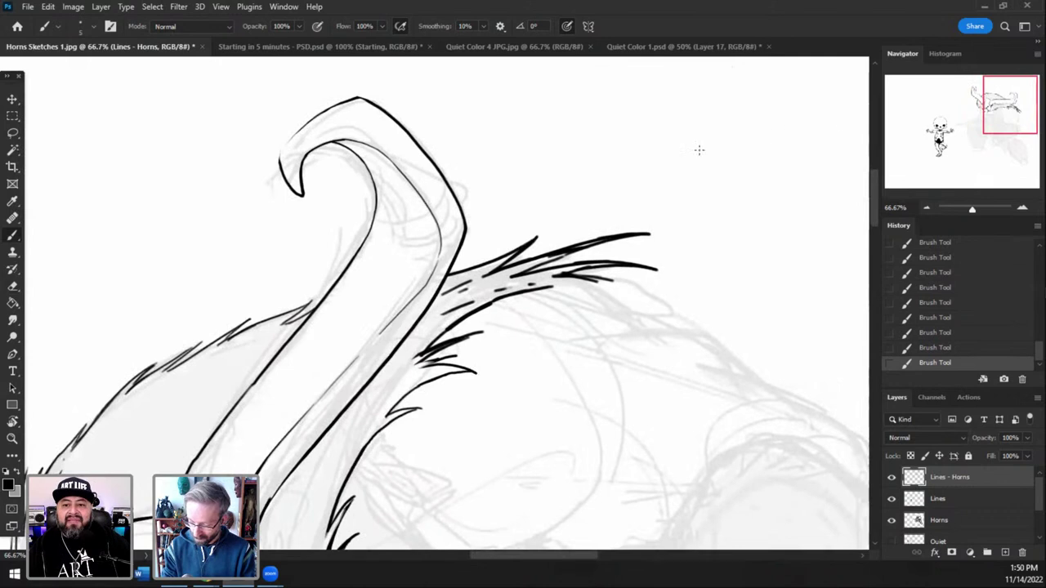
click(13, 288)
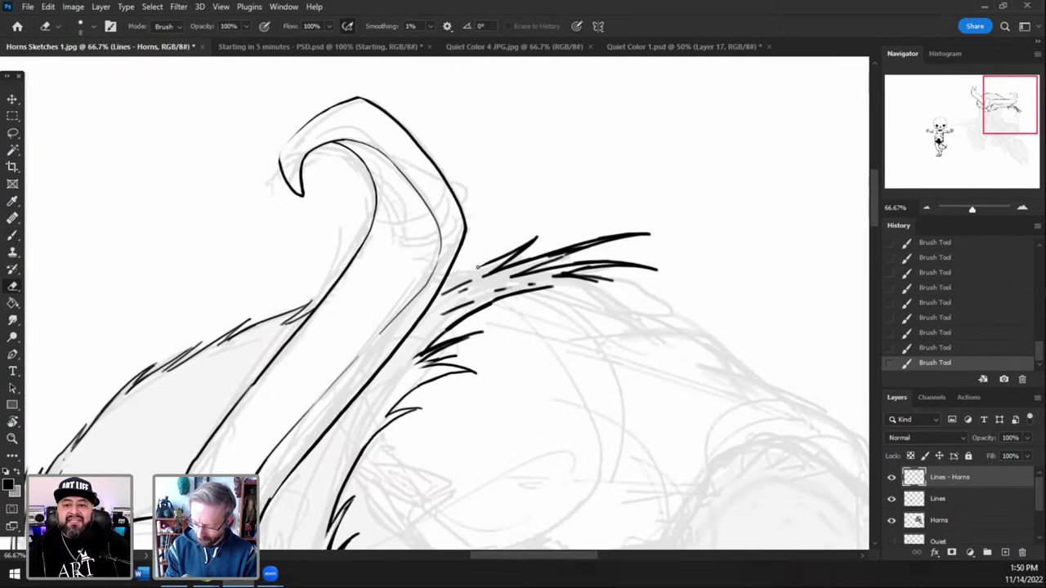
mouse_move(478, 266)
mouse_down()
mouse_move(541, 234)
mouse_move(485, 278)
mouse_move(523, 265)
mouse_up()
key(b)
- Erase the long uppermost fur strand behind the right horn, cleaning up its leftovers with a resized Eraser
key(e)
key(bracketright)
key(bracketright)
key(bracketright)
key(bracketright)
key(bracketright)
drag(576, 239, 546, 252)
mouse_move(613, 231)
mouse_down()
mouse_move(516, 271)
mouse_move(611, 242)
mouse_move(588, 245)
mouse_move(670, 241)
mouse_up()
key([)
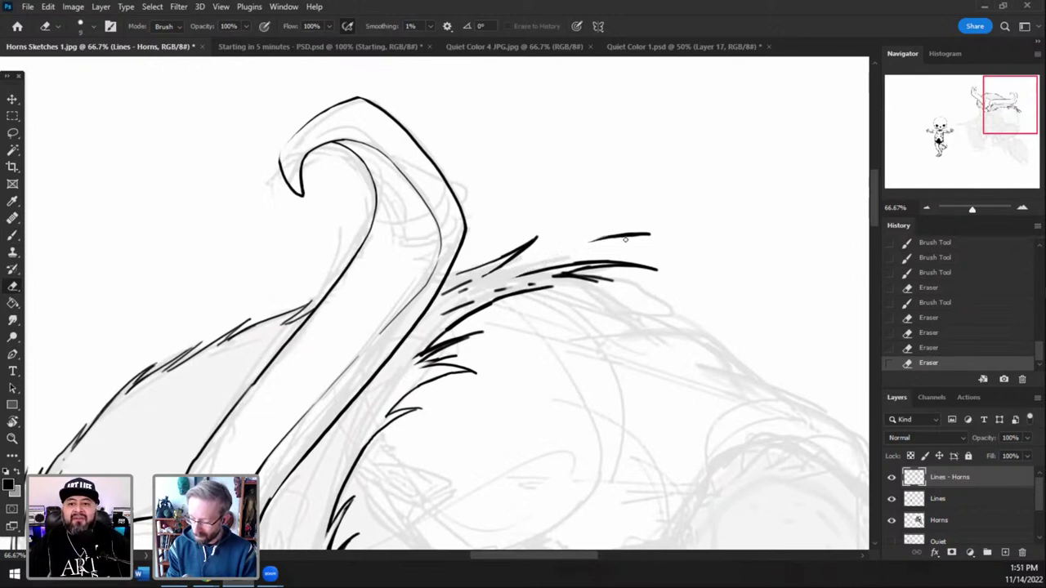
mouse_move(590, 245)
mouse_down()
mouse_move(668, 239)
mouse_move(621, 234)
mouse_up()
key(b)
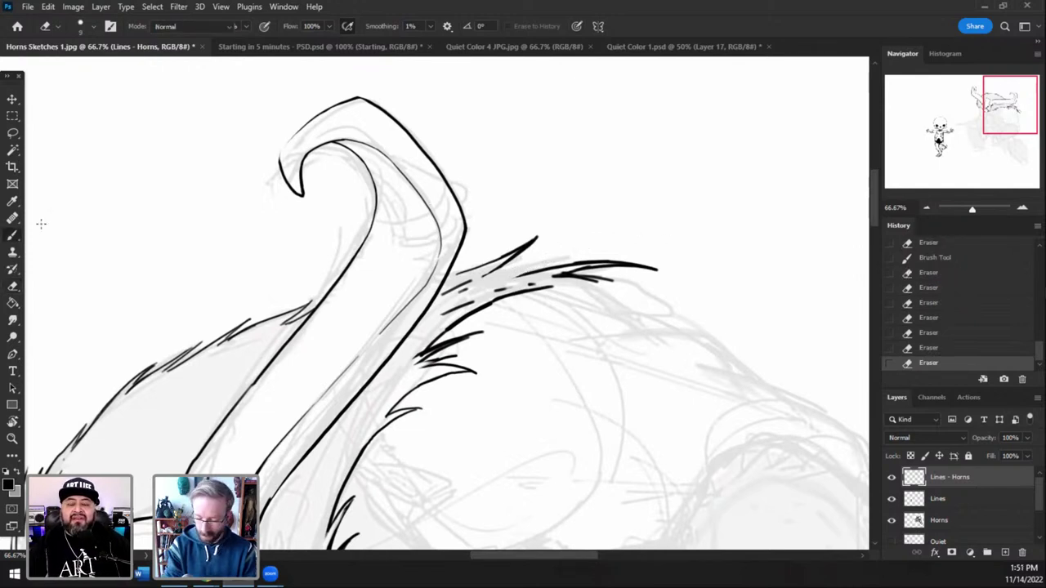
- Add a long pointed fur strand above the existing tuft behind the right horn, redrawing the first stroke
drag(518, 277, 594, 245)
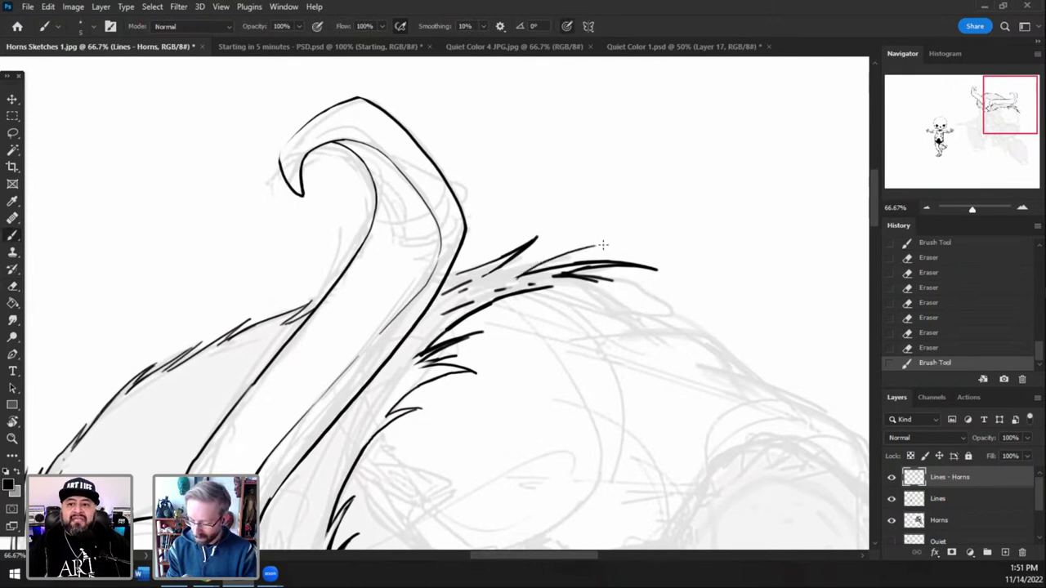
key(ctrl+z)
mouse_move(520, 275)
mouse_down()
mouse_move(602, 248)
mouse_move(495, 272)
mouse_up()
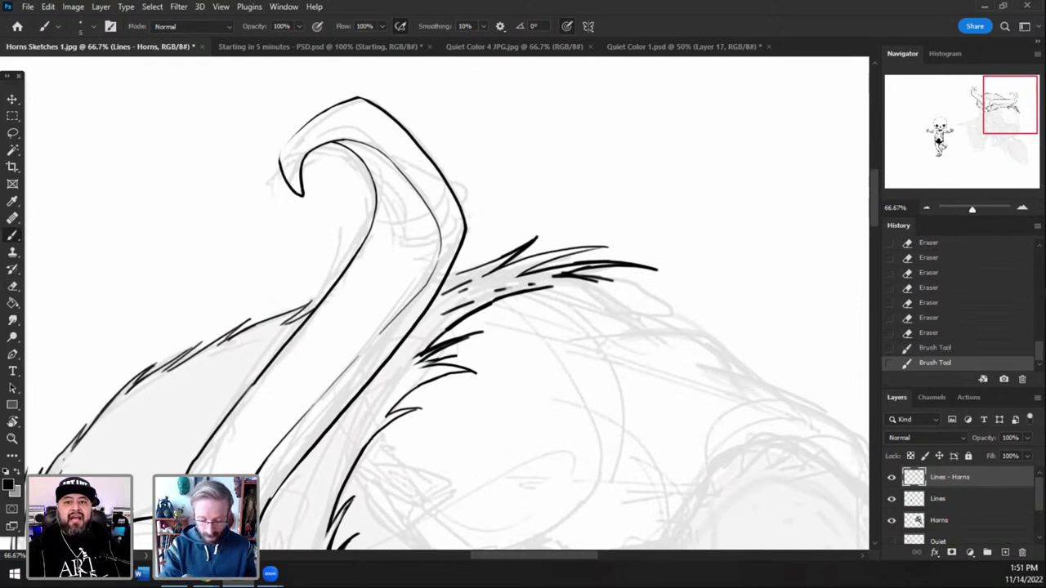
- Erase the stray inner fur dashes beside the right horn and the outer end of the lower fur contour
key(e)
mouse_move(445, 295)
mouse_down()
mouse_move(473, 279)
mouse_move(461, 296)
mouse_up()
key(b)
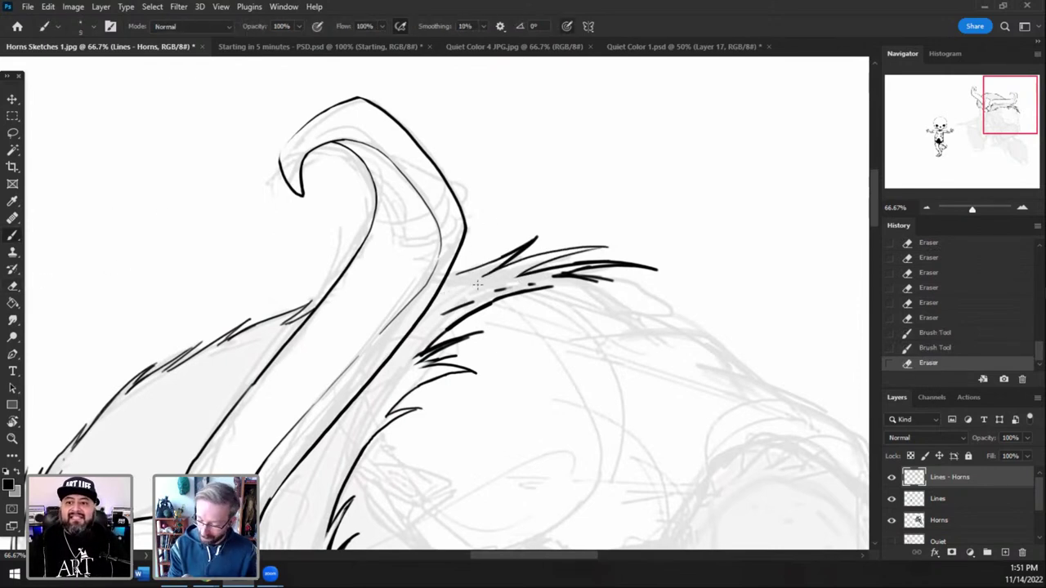
click(14, 285)
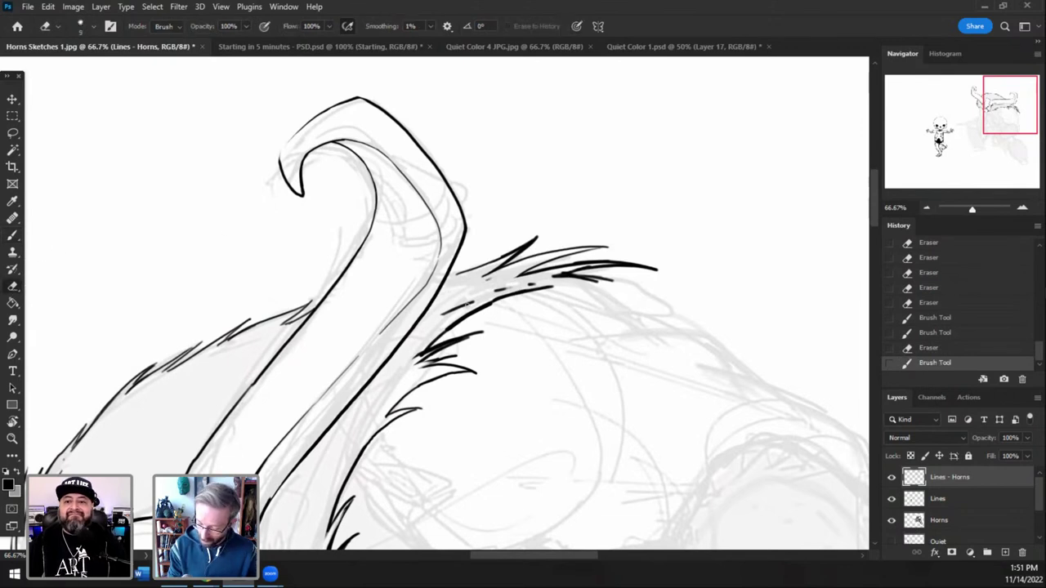
mouse_move(463, 317)
mouse_down()
mouse_move(461, 303)
mouse_move(500, 289)
mouse_move(464, 309)
mouse_up()
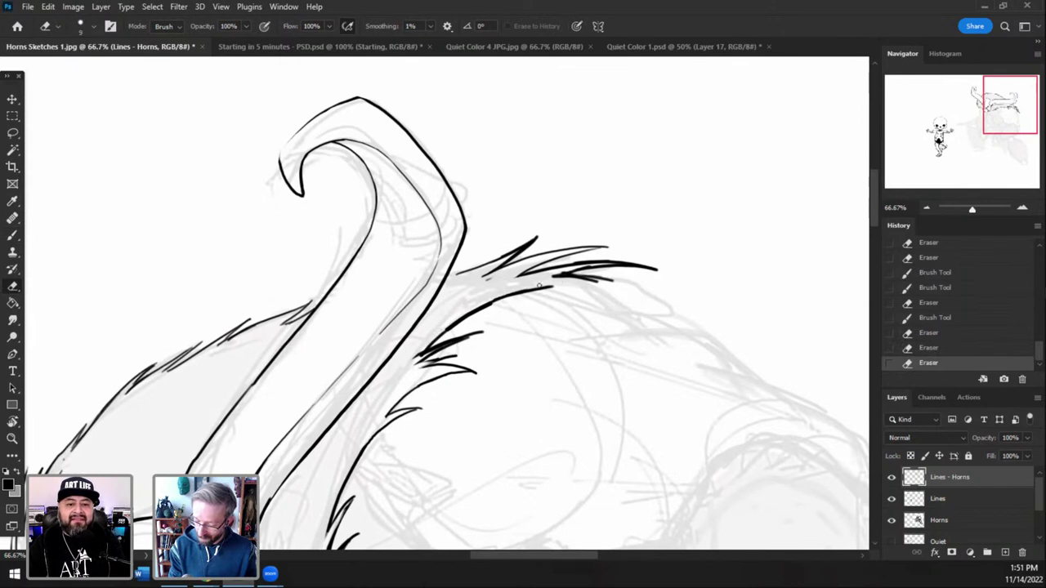
mouse_move(539, 285)
mouse_down()
mouse_move(440, 328)
mouse_move(557, 286)
mouse_move(508, 294)
mouse_move(586, 263)
mouse_move(554, 275)
mouse_up()
- Redraw the end of the lower fur contour and add fine inner fur strokes beside the right horn
click(13, 236)
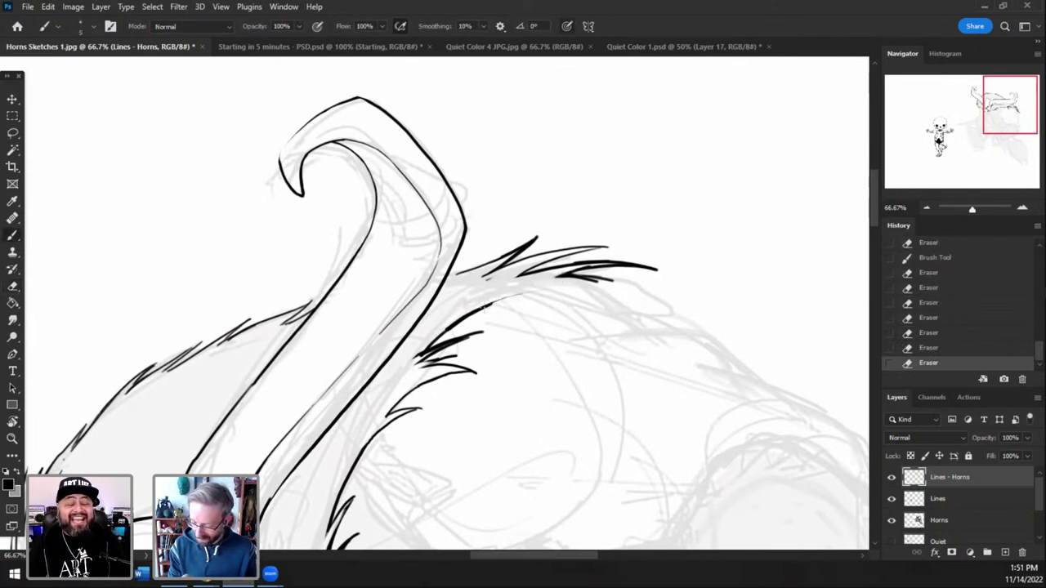
mouse_move(487, 304)
mouse_down()
mouse_move(559, 284)
mouse_move(513, 286)
mouse_up()
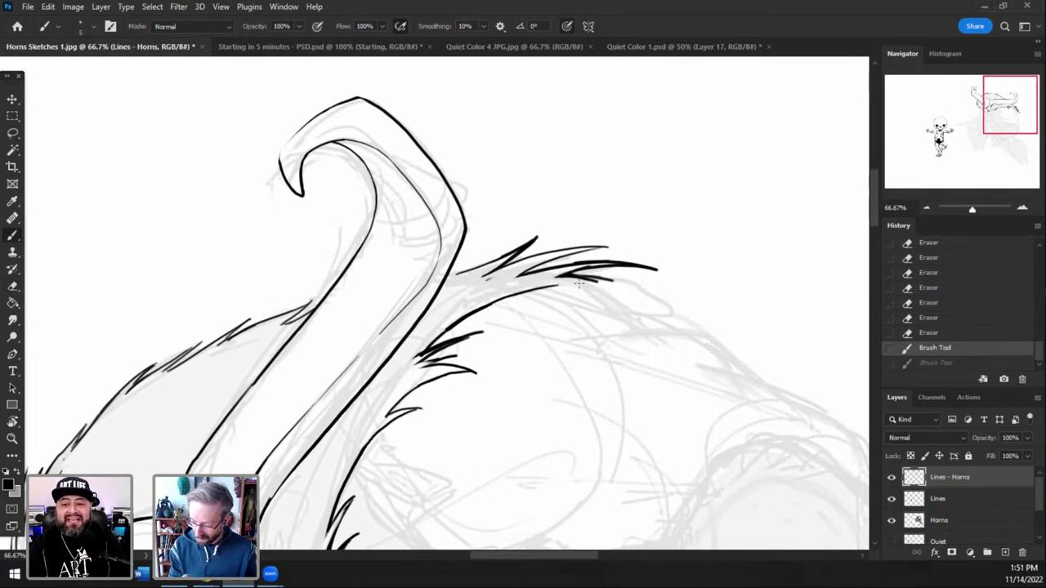
drag(576, 280, 466, 290)
mouse_move(526, 279)
mouse_down()
mouse_move(451, 296)
mouse_move(454, 275)
mouse_up()
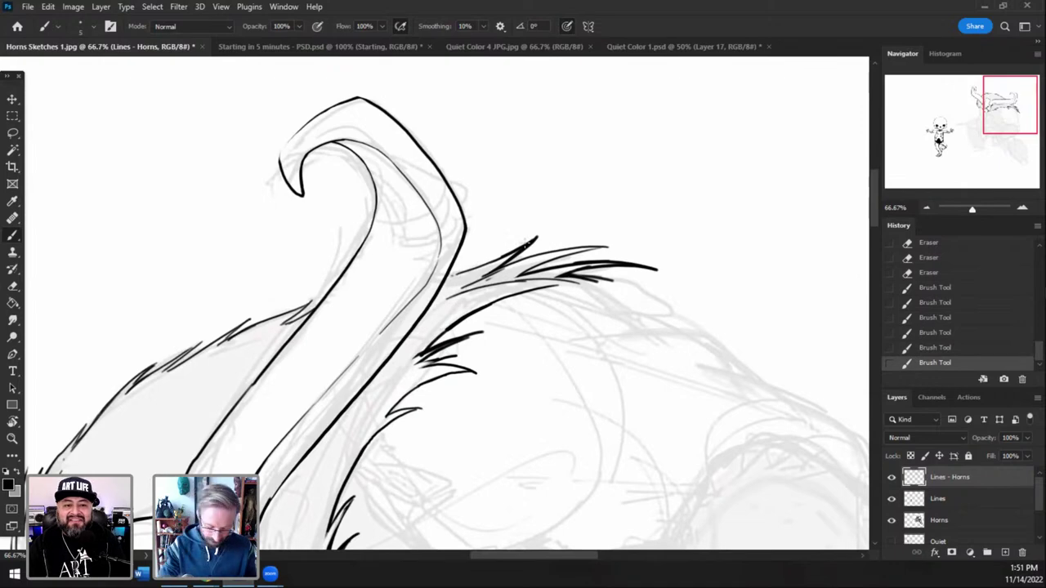
- Reset the canvas rotation and thicken the right edge of the face mask below the right horn's base
double_click(17, 422)
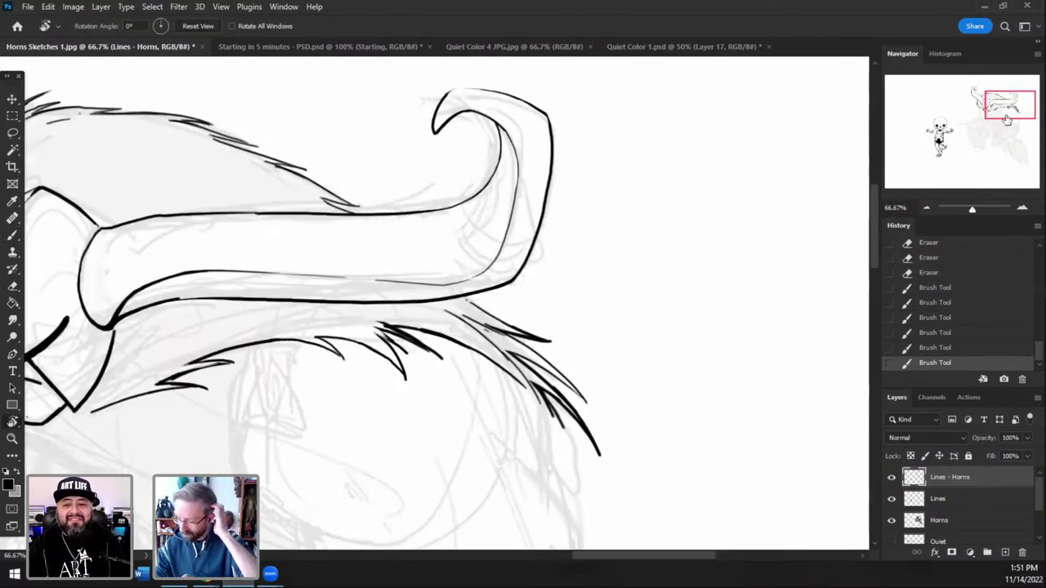
drag(1006, 117, 989, 115)
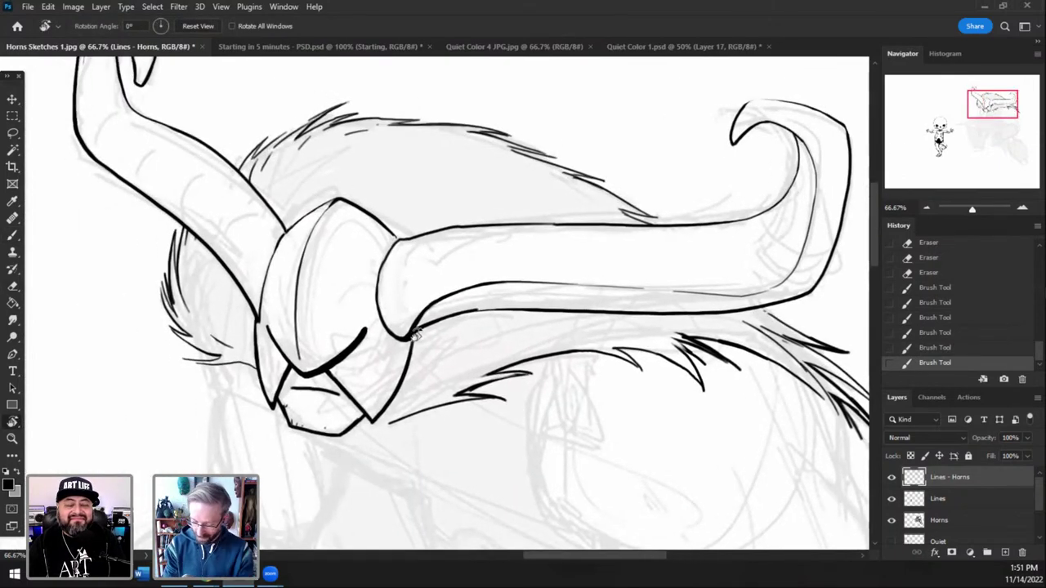
click(12, 236)
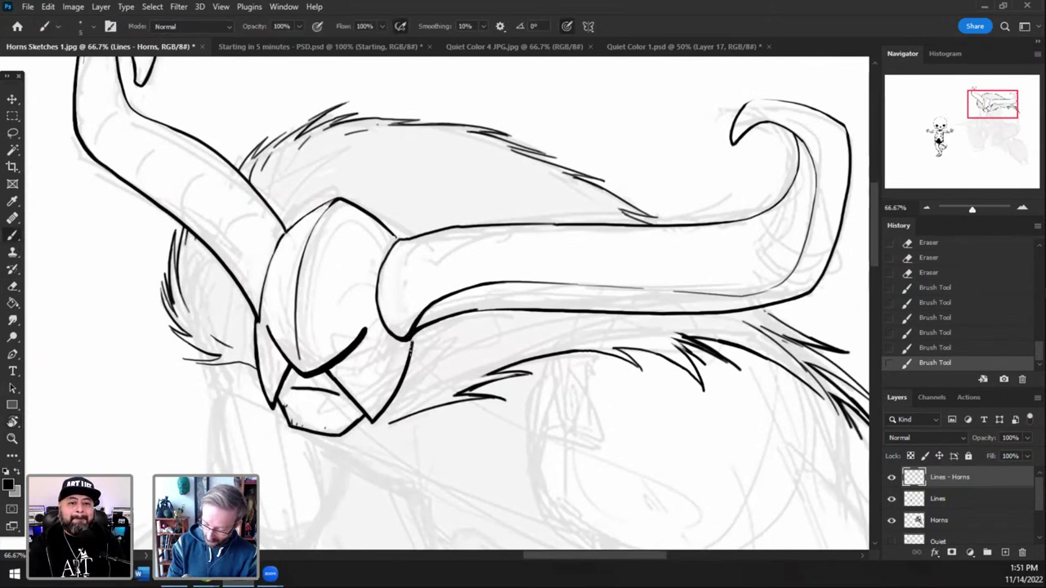
mouse_move(411, 349)
mouse_down()
mouse_move(413, 334)
mouse_move(403, 389)
mouse_move(376, 421)
mouse_up()
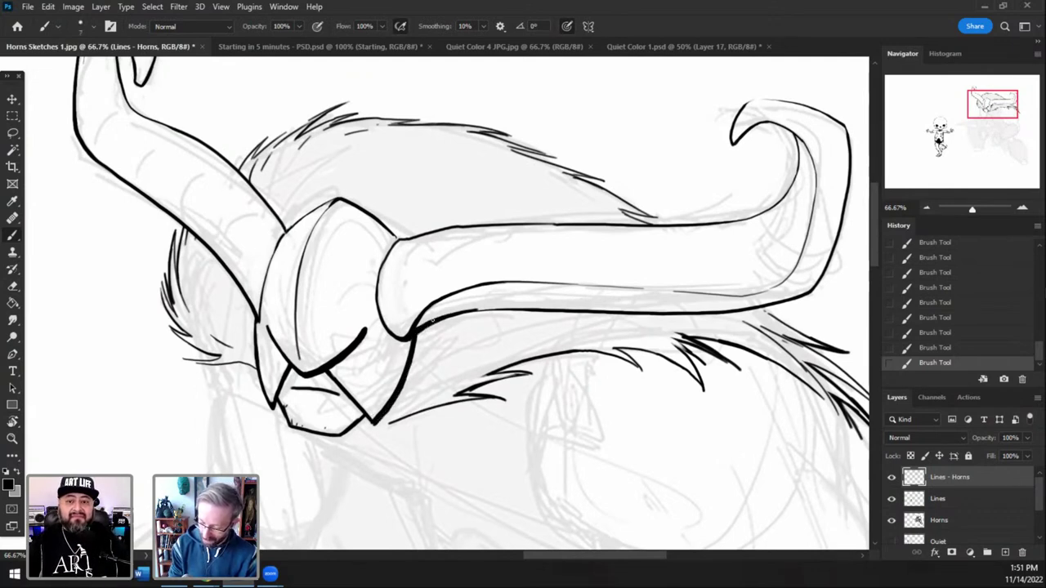
- Thicken the underside of the right horn with overlapping strokes from its base toward the middle
drag(427, 322, 503, 309)
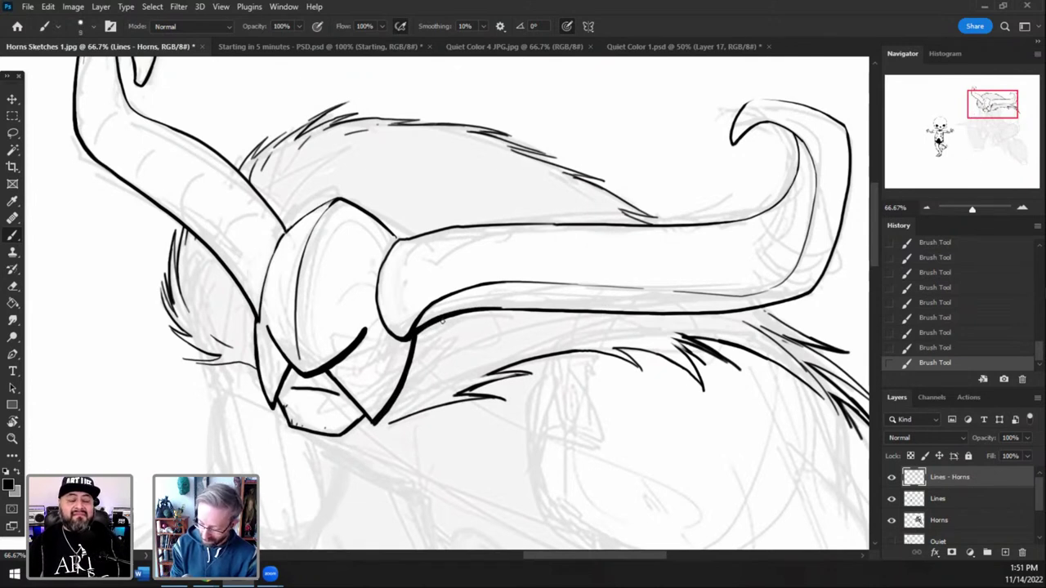
mouse_move(429, 320)
mouse_down()
mouse_move(491, 308)
mouse_move(632, 311)
mouse_up()
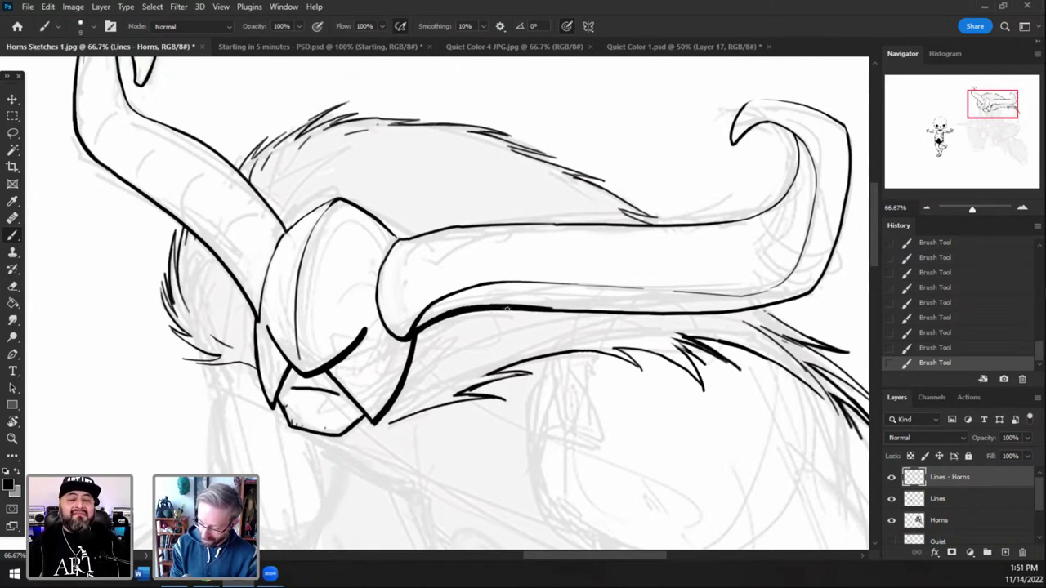
drag(456, 312, 636, 316)
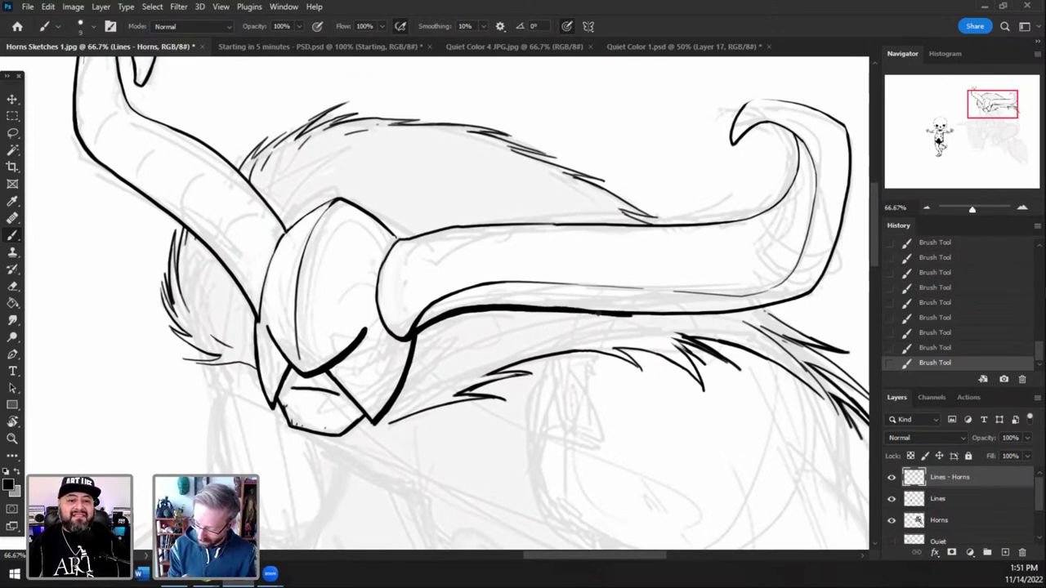
key(ctrl+z)
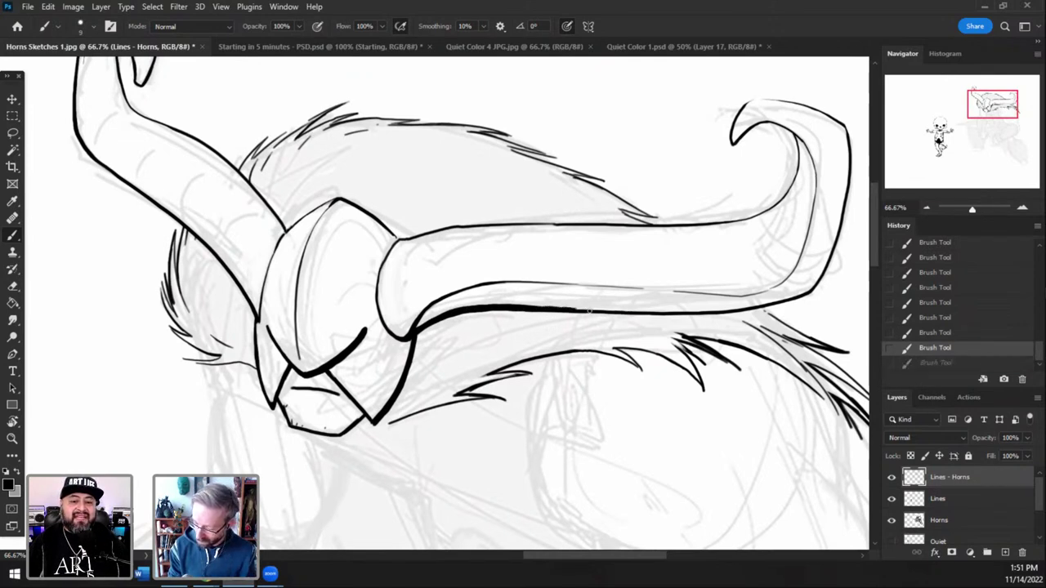
key(ctrl+shift+z)
- Try thickening the outer edge of the left horn around its bend
key(ctrl+minus)
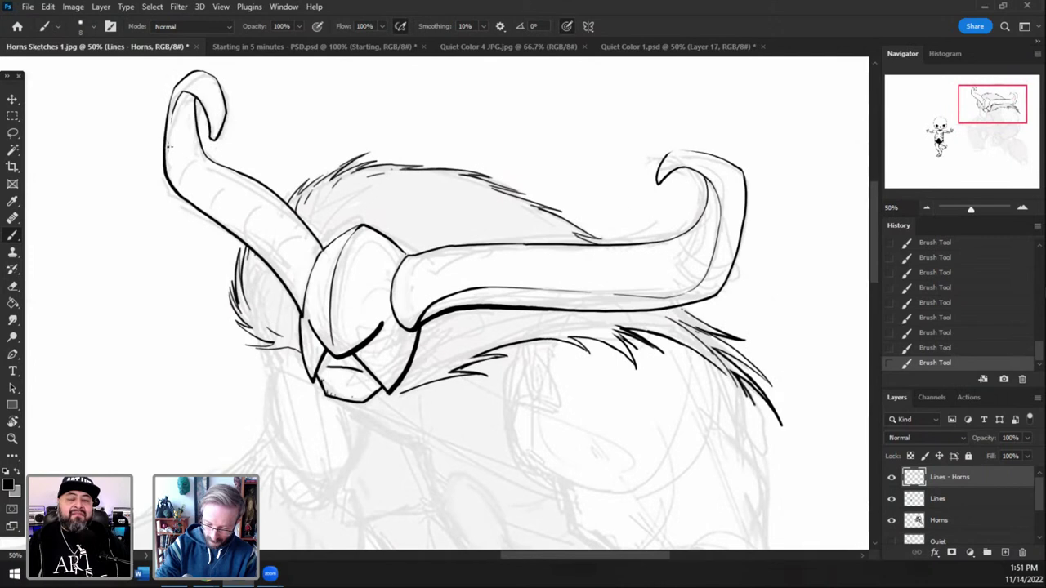
drag(173, 117, 187, 192)
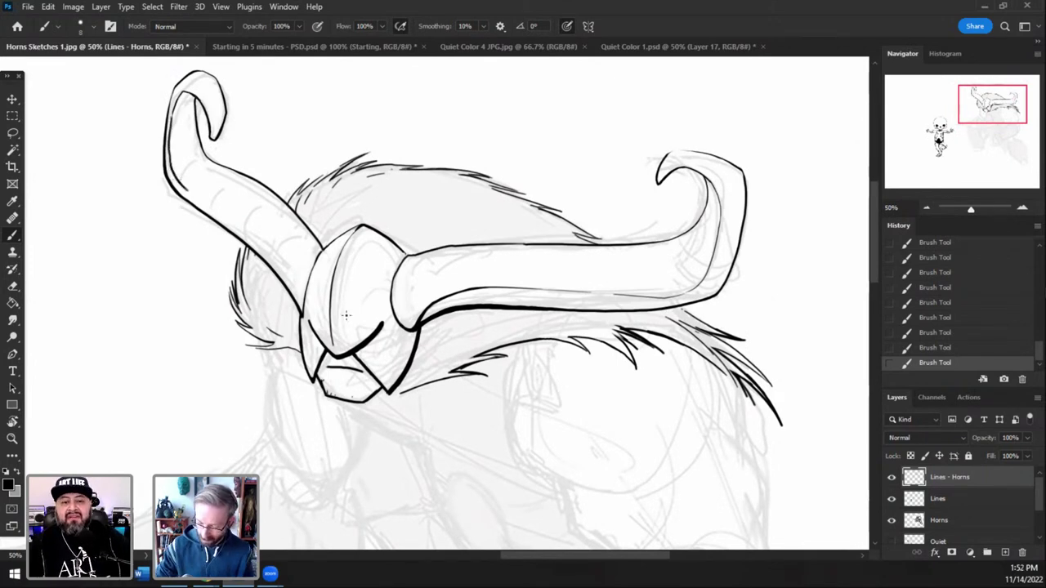
key(ctrl+z)
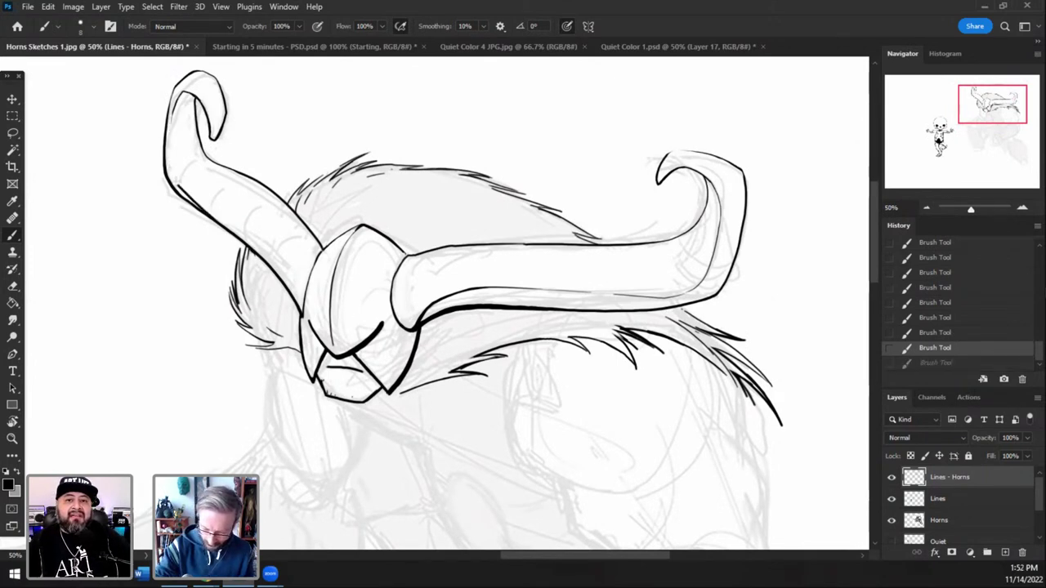
key(ctrl+shift+z)
key(ctrl+z)
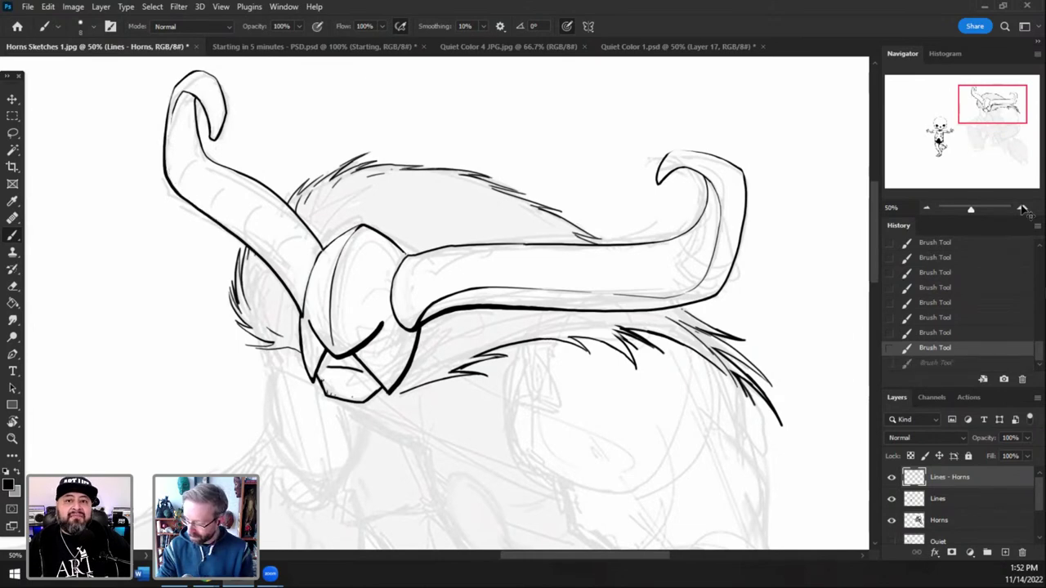
- Extend the lower fur contour to a point beneath the mask's right corner and join it to the muzzle
key(ctrl+plus)
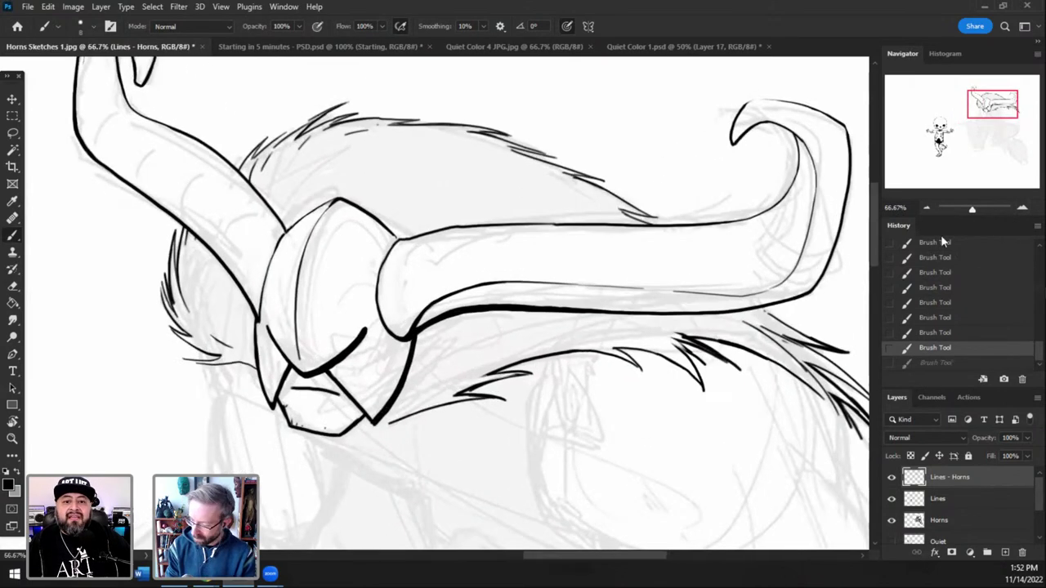
drag(983, 106, 979, 114)
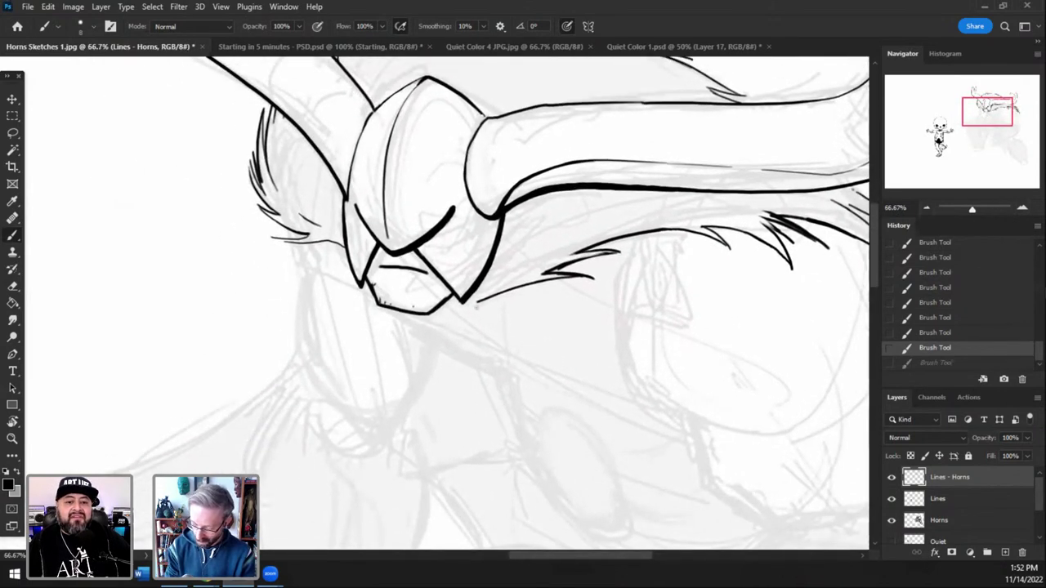
mouse_move(467, 308)
mouse_down()
mouse_move(492, 301)
mouse_move(465, 313)
mouse_move(504, 319)
mouse_move(460, 314)
mouse_up()
key(ctrl+z)
key(ctrl+z)
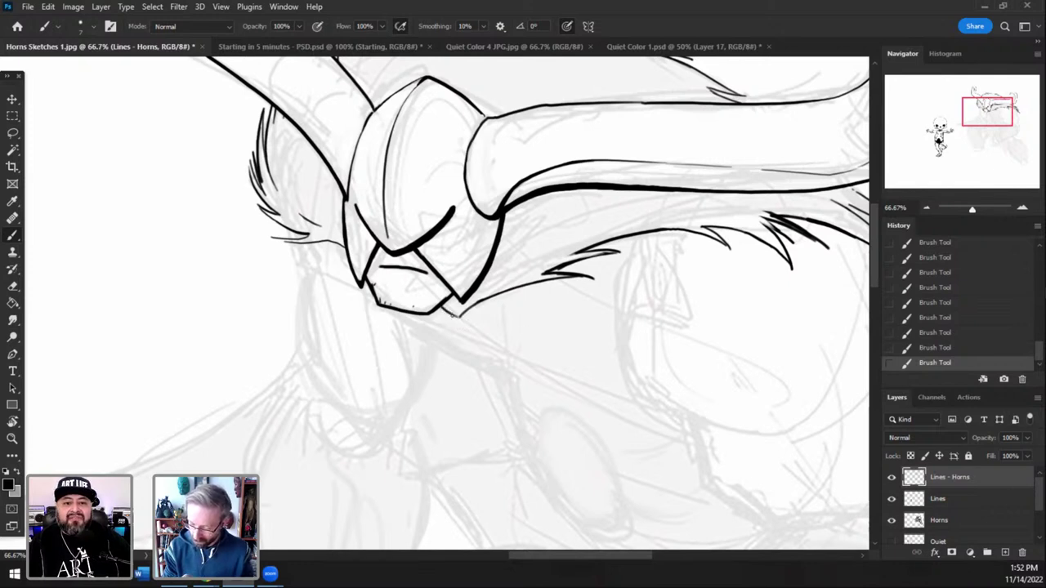
key(ctrl+z)
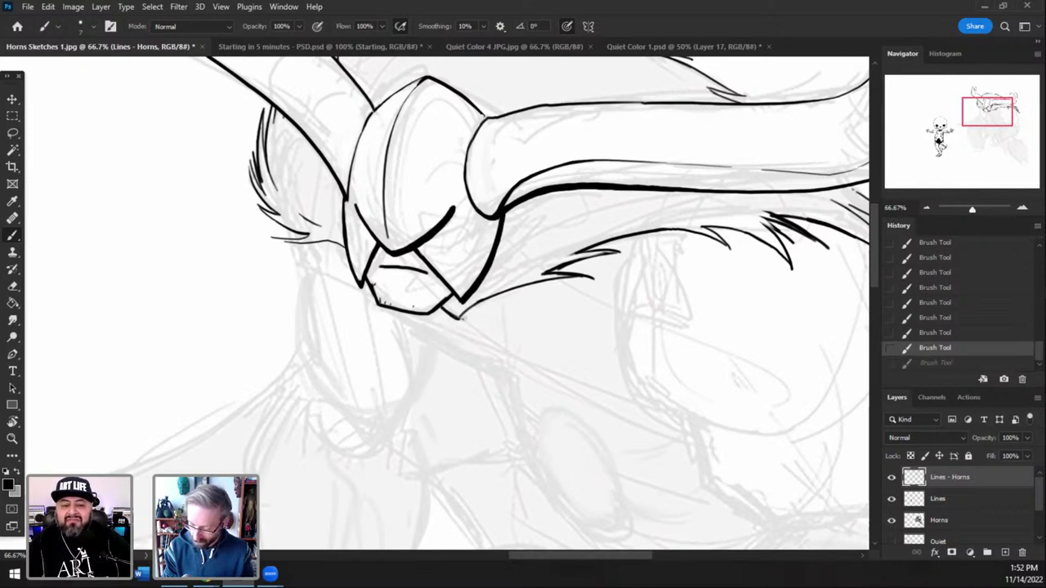
drag(479, 303, 466, 315)
drag(508, 289, 485, 301)
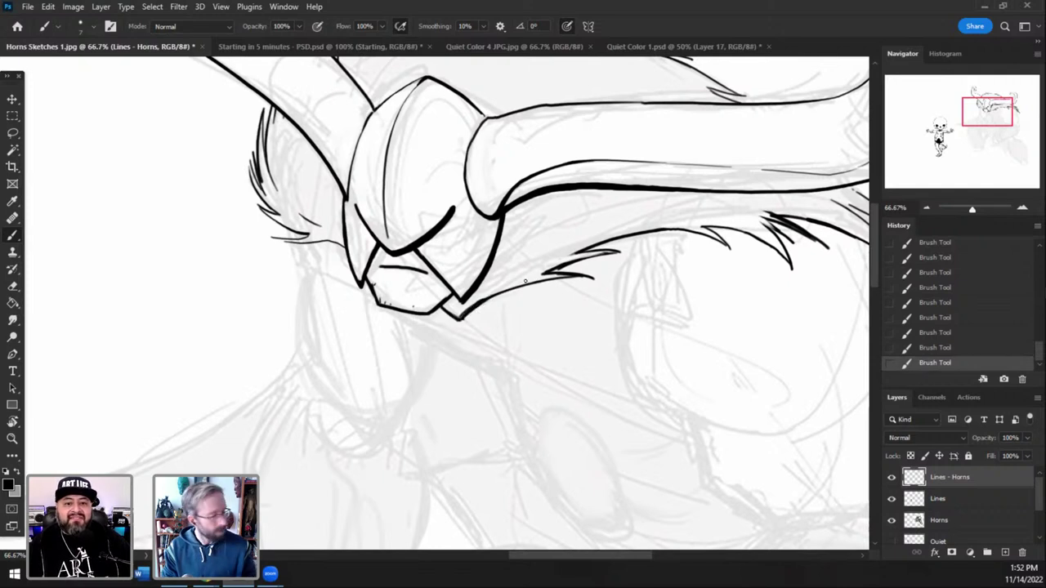
- Draw downward fur strokes from the underside of the fur tuft beyond the right horn
click(997, 112)
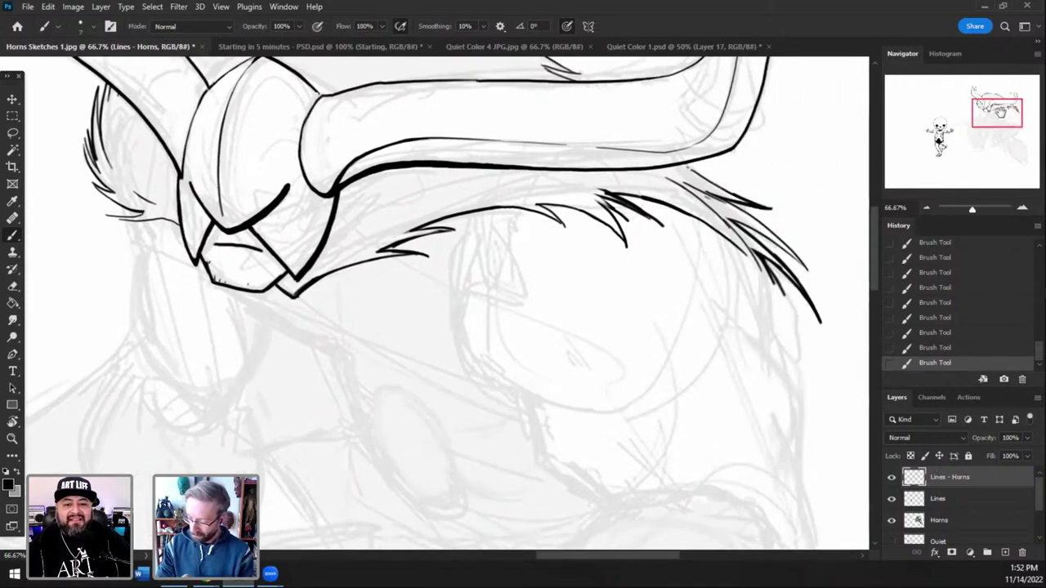
click(998, 117)
drag(740, 196, 745, 270)
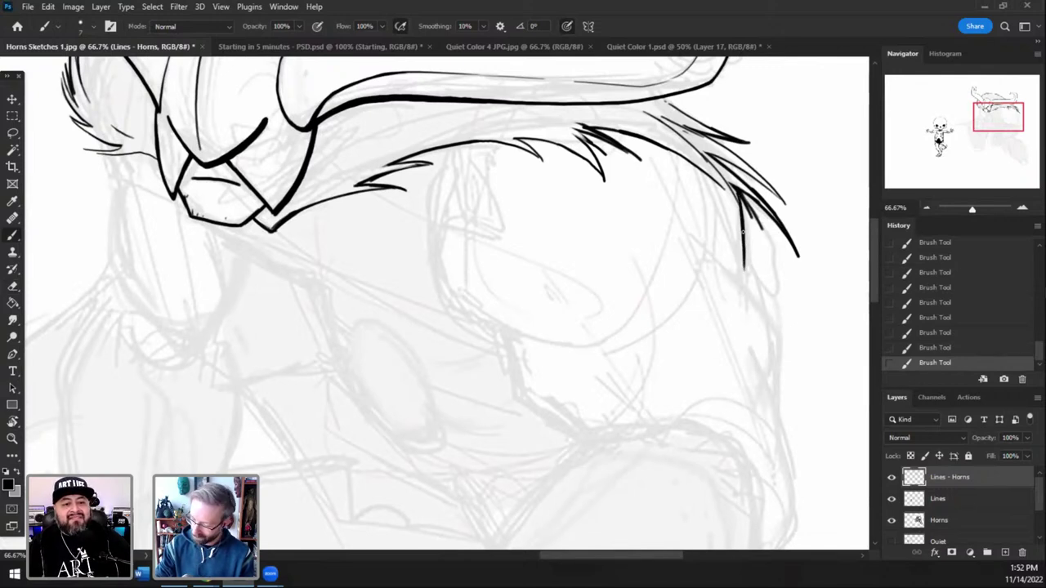
mouse_move(744, 219)
mouse_down()
mouse_move(742, 277)
mouse_move(737, 250)
mouse_move(729, 291)
mouse_up()
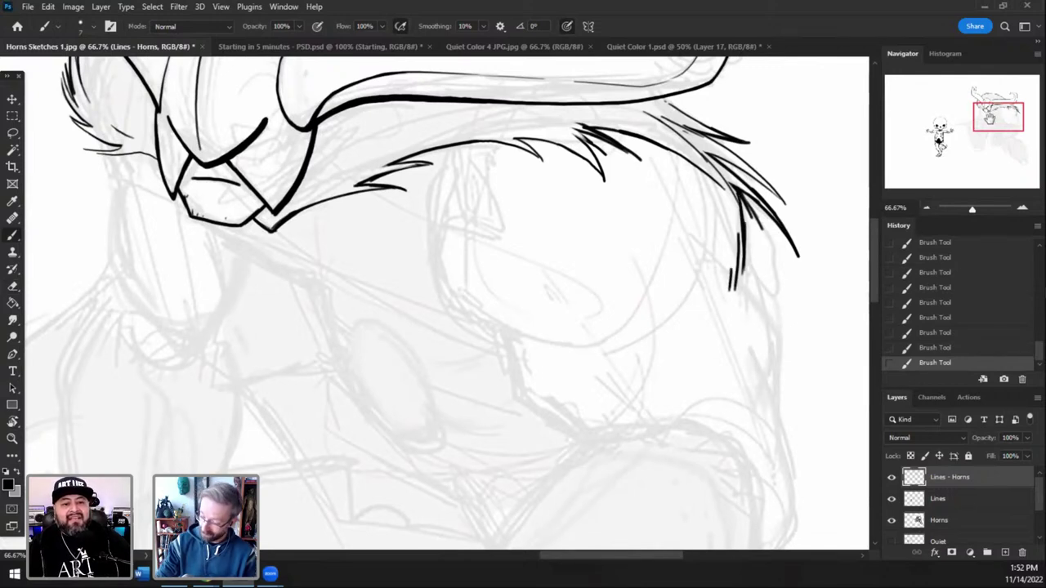
- Add short broken fur strokes down from the fur on the left side of the face along the sketched contour
drag(984, 119, 985, 110)
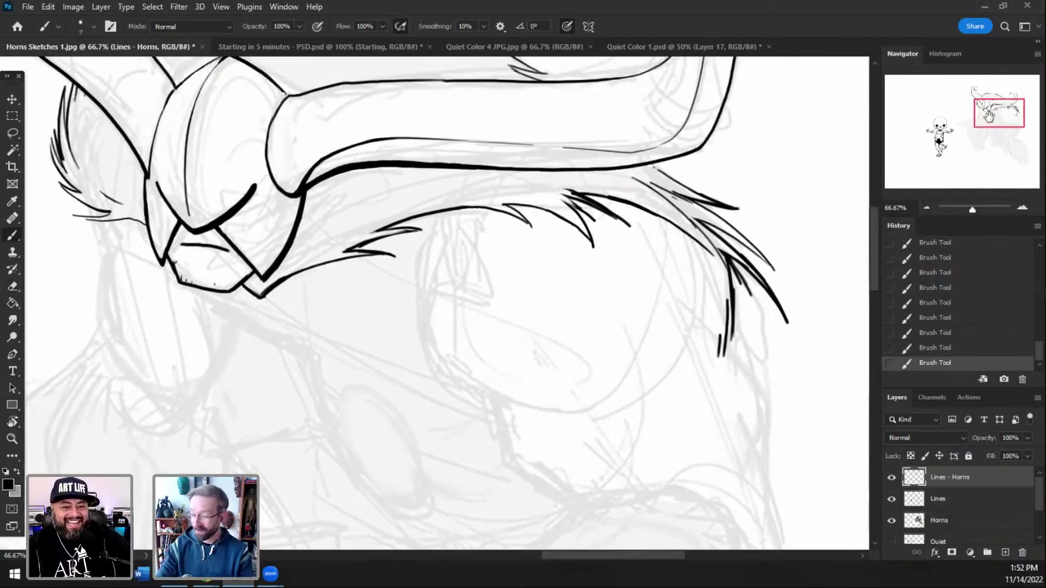
click(926, 207)
drag(991, 116, 989, 117)
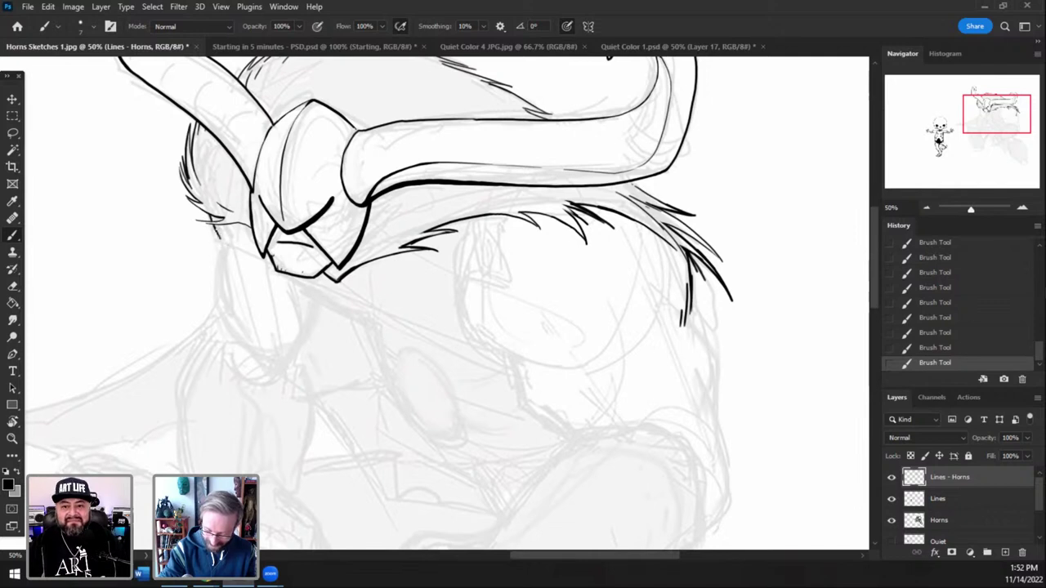
drag(215, 224, 235, 262)
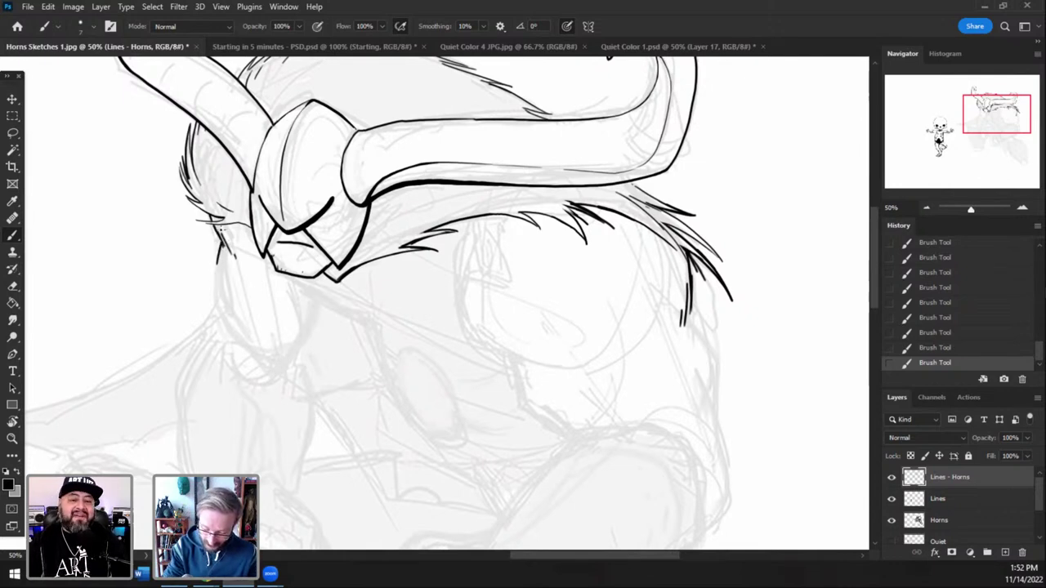
mouse_move(221, 242)
mouse_down()
mouse_move(215, 269)
mouse_move(219, 250)
mouse_move(230, 319)
mouse_up()
key(ctrl+z)
drag(217, 278, 220, 295)
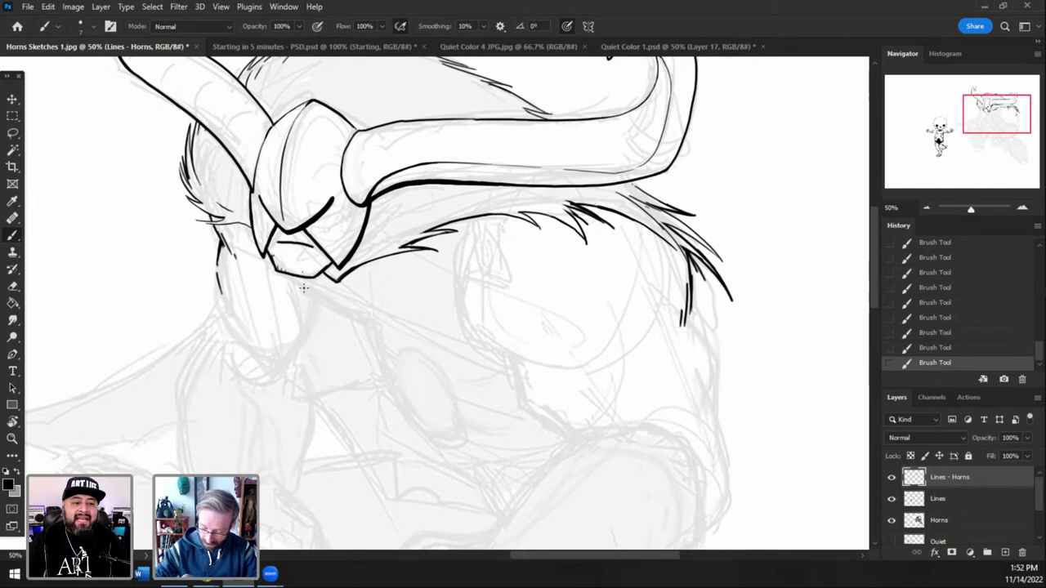
- Ink a curved contour down from beneath the muzzle and a second line continuing it across the chest along the sketch
drag(294, 282, 358, 325)
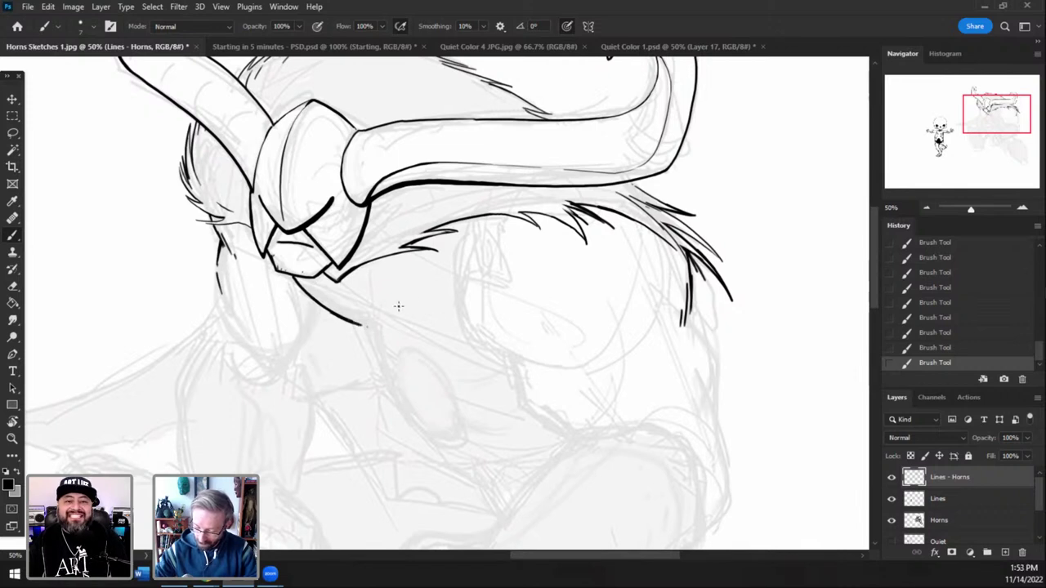
drag(364, 309, 457, 350)
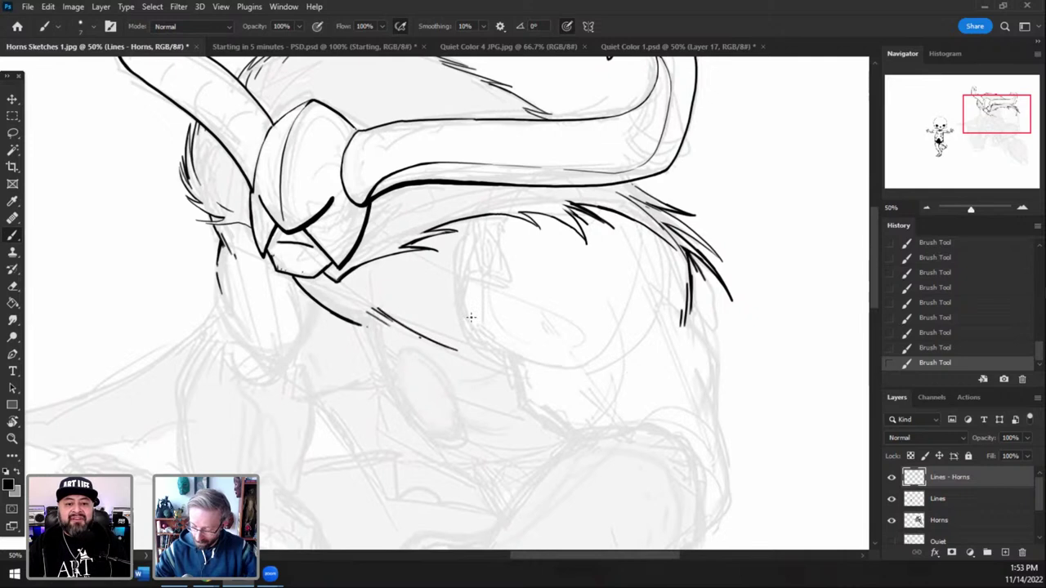
key(ctrl+z)
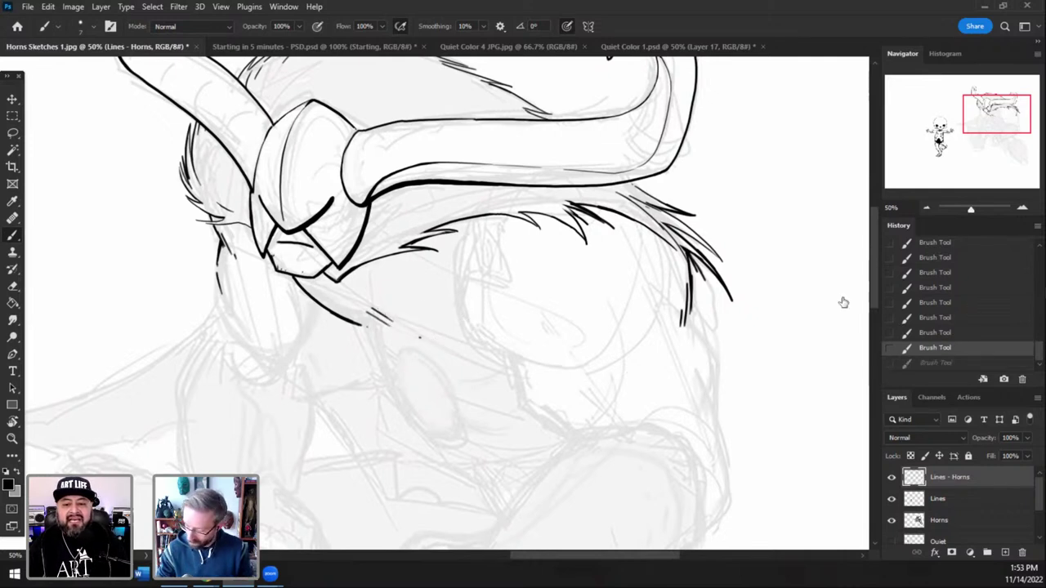
key(ctrl+z)
mouse_move(373, 311)
mouse_down()
mouse_move(418, 337)
mouse_move(407, 338)
mouse_move(468, 355)
mouse_up()
key(ctrl+z)
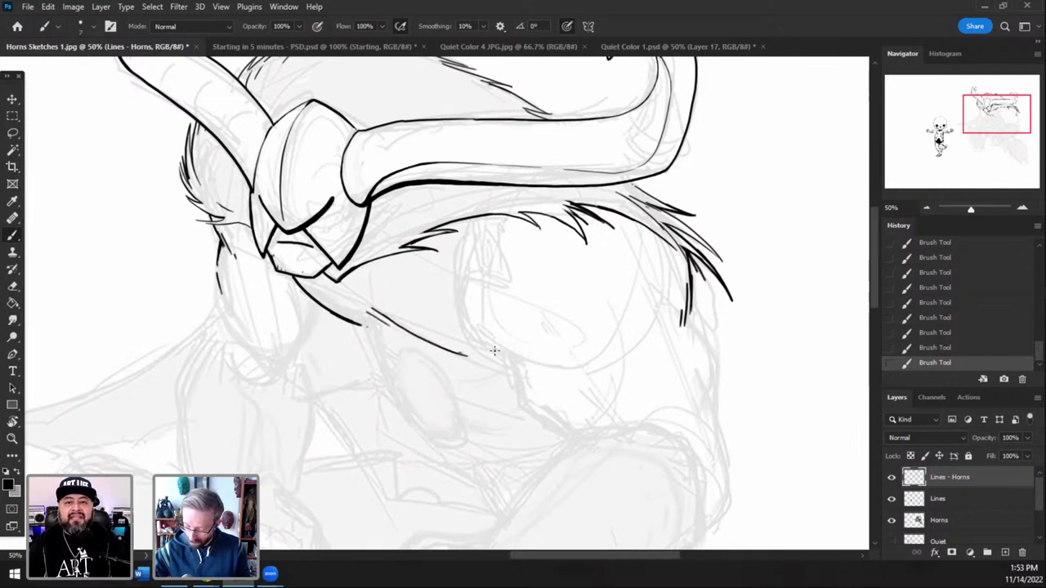
- Ink the shoulder's curved inner edge from the underside of the fur down to the end of the chest line
mouse_move(464, 314)
mouse_down()
mouse_move(503, 354)
mouse_move(462, 273)
mouse_move(472, 245)
mouse_up()
key(ctrl+z)
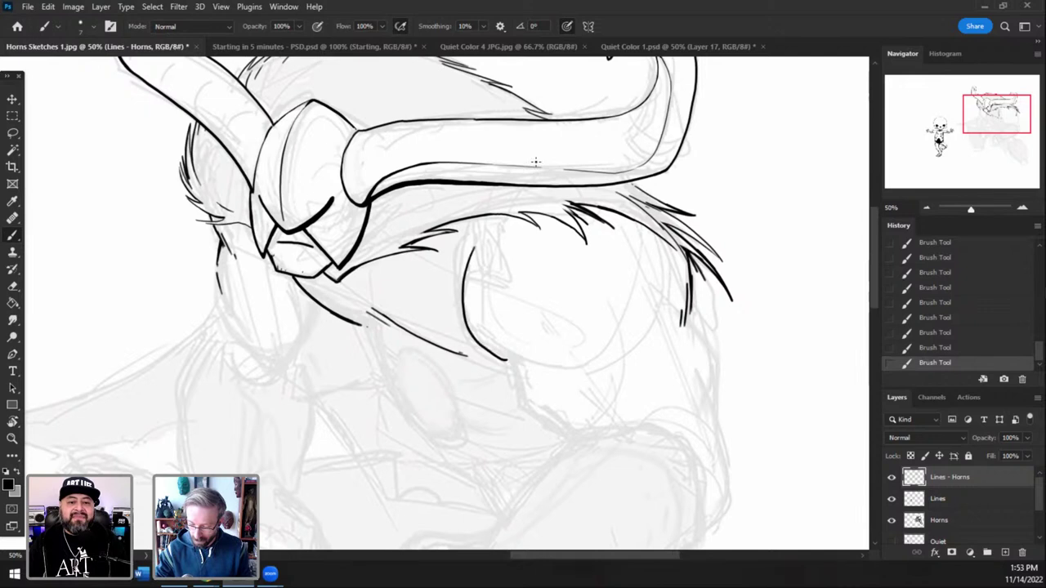
key(ctrl+z)
mouse_move(507, 362)
mouse_down()
mouse_move(489, 357)
mouse_move(466, 324)
mouse_move(464, 263)
mouse_up()
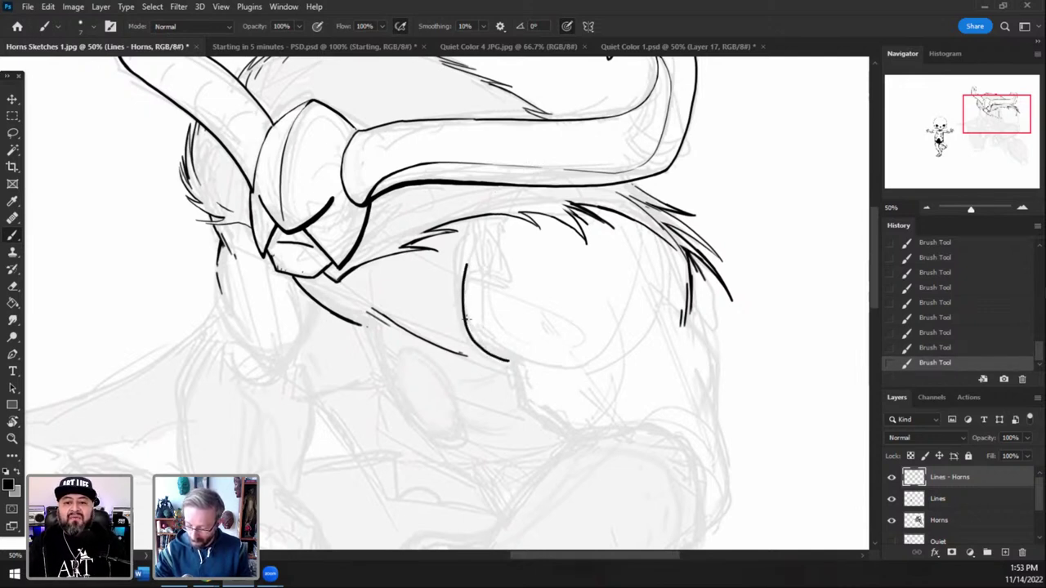
mouse_move(482, 228)
mouse_down()
mouse_move(465, 278)
mouse_move(499, 214)
mouse_up()
- Try drawing a second curve parallel to the shoulder's inner edge, on its chest side
mouse_move(500, 364)
mouse_down()
mouse_move(453, 330)
mouse_move(467, 237)
mouse_up()
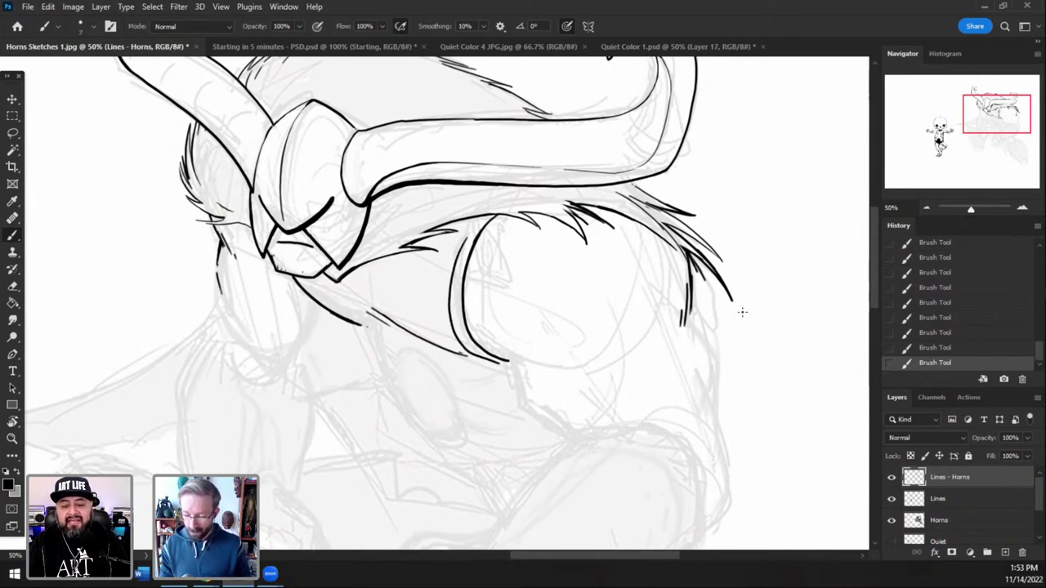
key(ctrl+z)
mouse_move(507, 365)
mouse_down()
mouse_move(455, 339)
mouse_move(450, 312)
mouse_up()
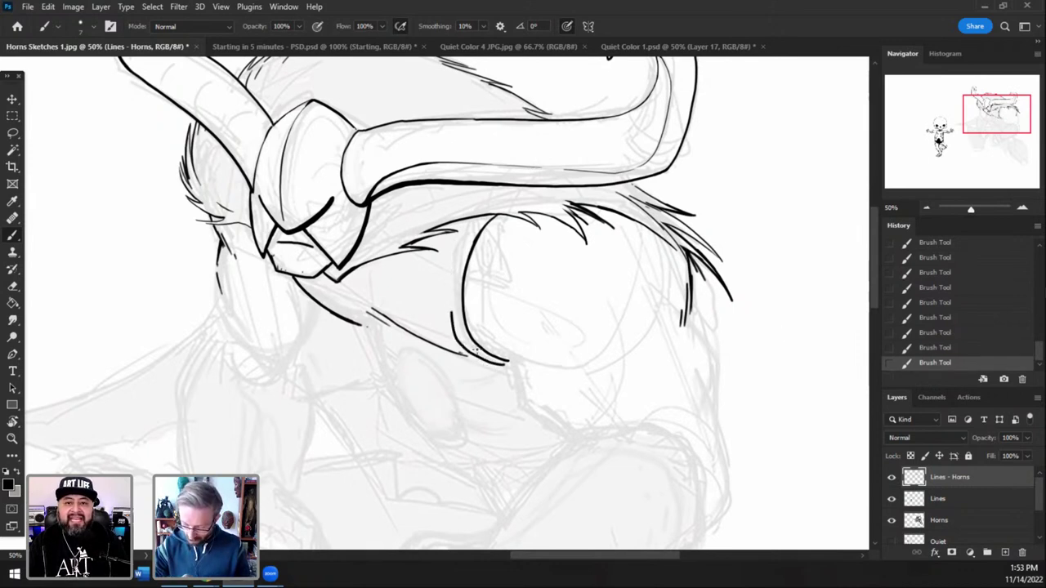
key(ctrl+z)
drag(509, 367, 466, 348)
key(ctrl+z)
key(ctrl+z)
- Ink a parallel curve on the chest side of the shoulder edge to form a band, with small strokes at its top under the fur
click(1023, 209)
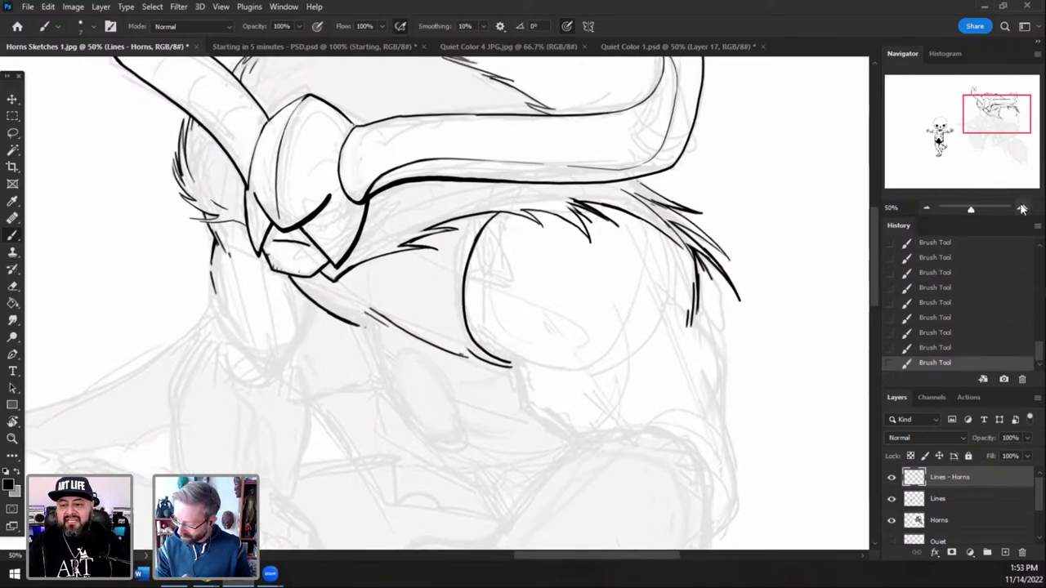
click(934, 348)
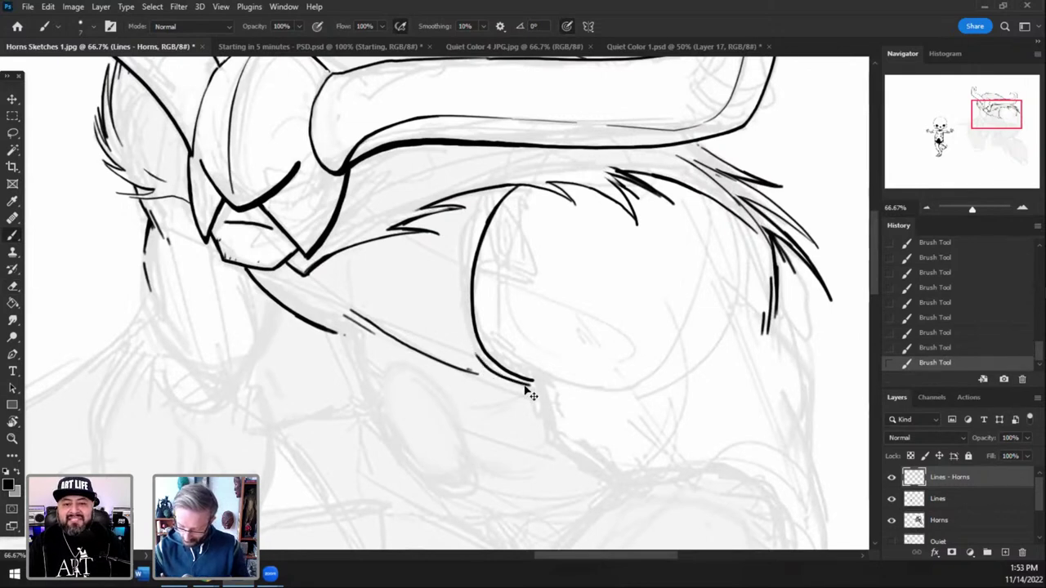
key(ctrl+z)
drag(527, 386, 469, 349)
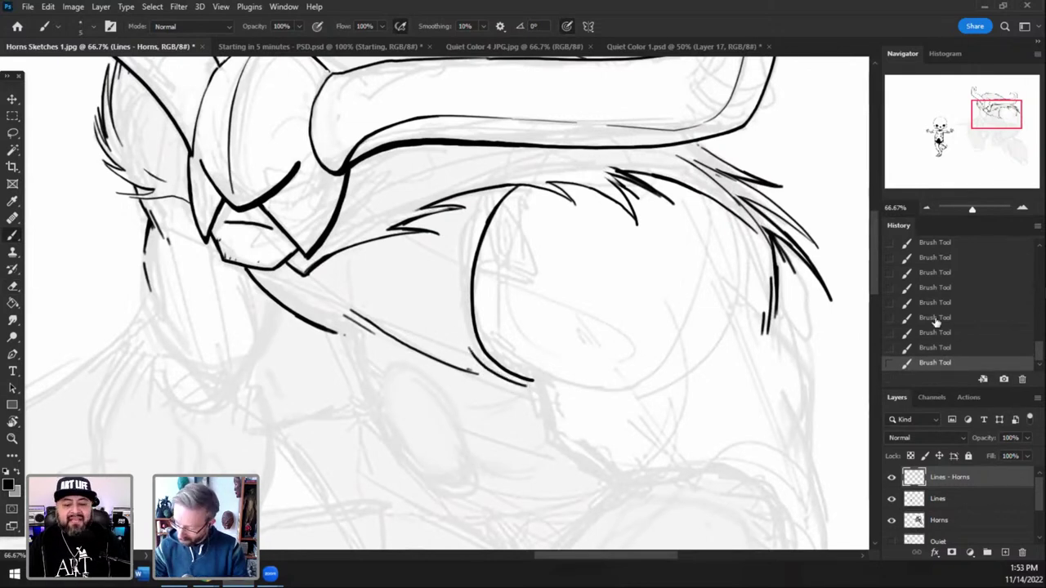
click(934, 347)
mouse_move(529, 385)
mouse_down()
mouse_move(479, 362)
mouse_move(457, 336)
mouse_move(462, 349)
mouse_move(455, 260)
mouse_move(490, 188)
mouse_up()
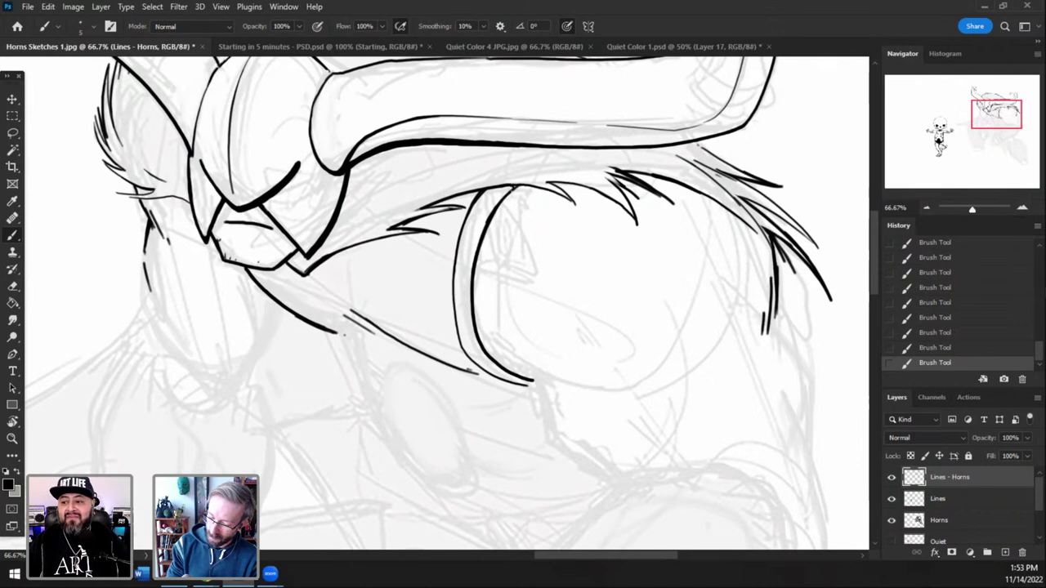
mouse_move(505, 187)
mouse_down()
mouse_move(497, 200)
mouse_move(523, 186)
mouse_up()
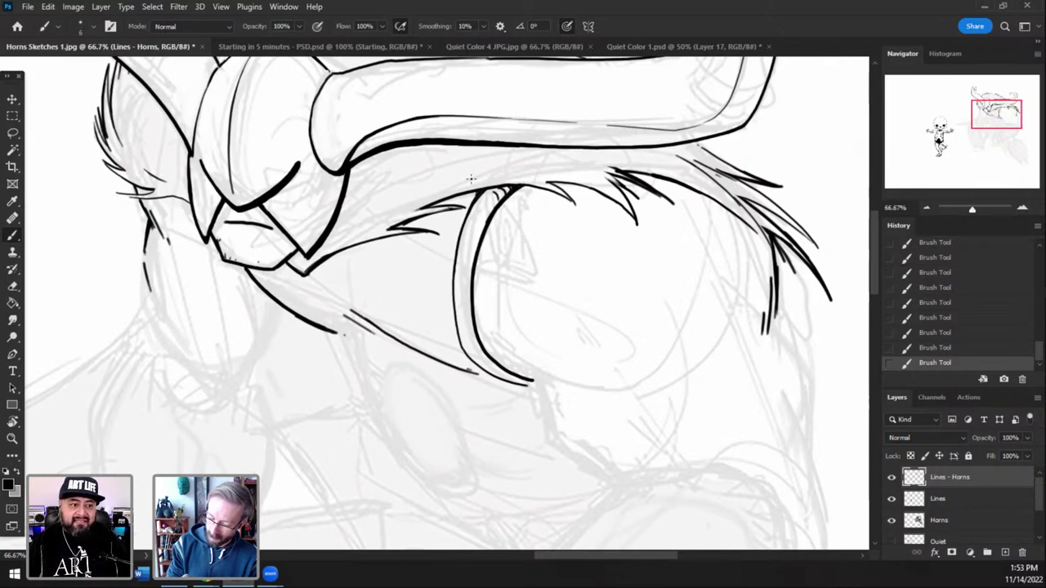
- Extend the band's lower end along the underside of the shoulder and thicken its inner lower edge with short strokes
key(ctrl+minus)
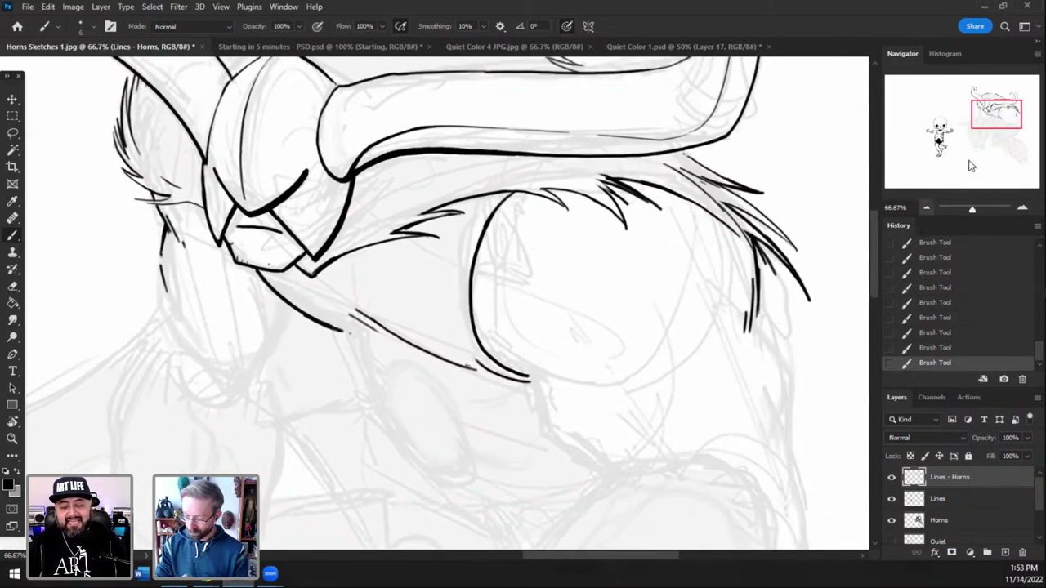
drag(997, 106, 1002, 110)
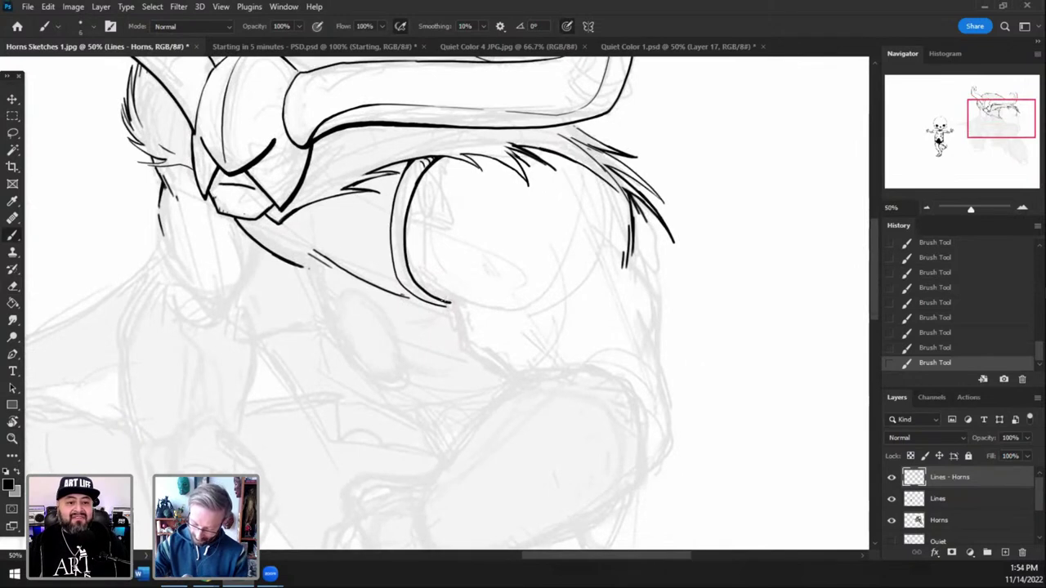
drag(448, 302, 495, 308)
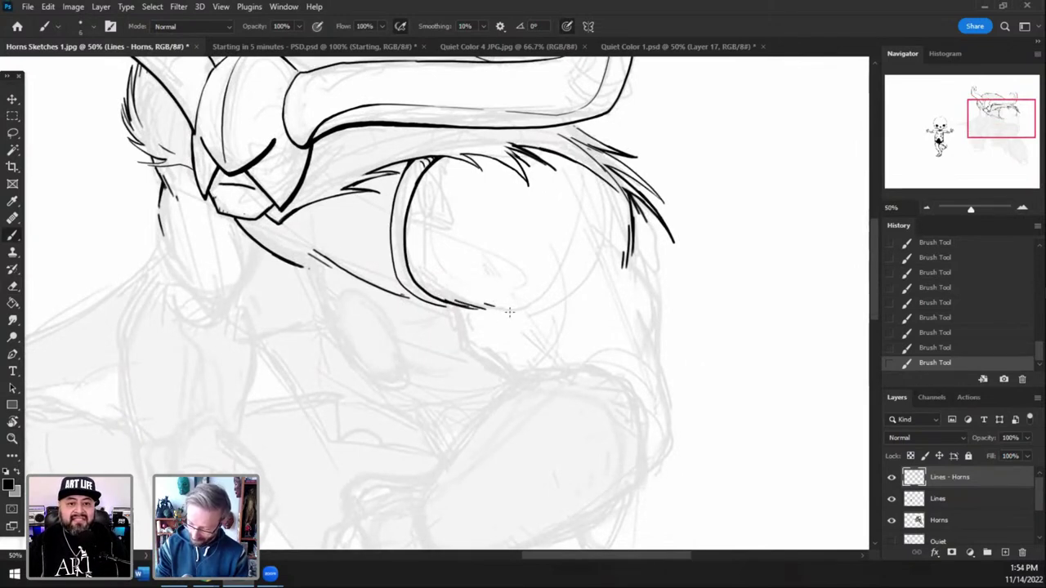
drag(416, 270, 447, 300)
key(ctrl+z)
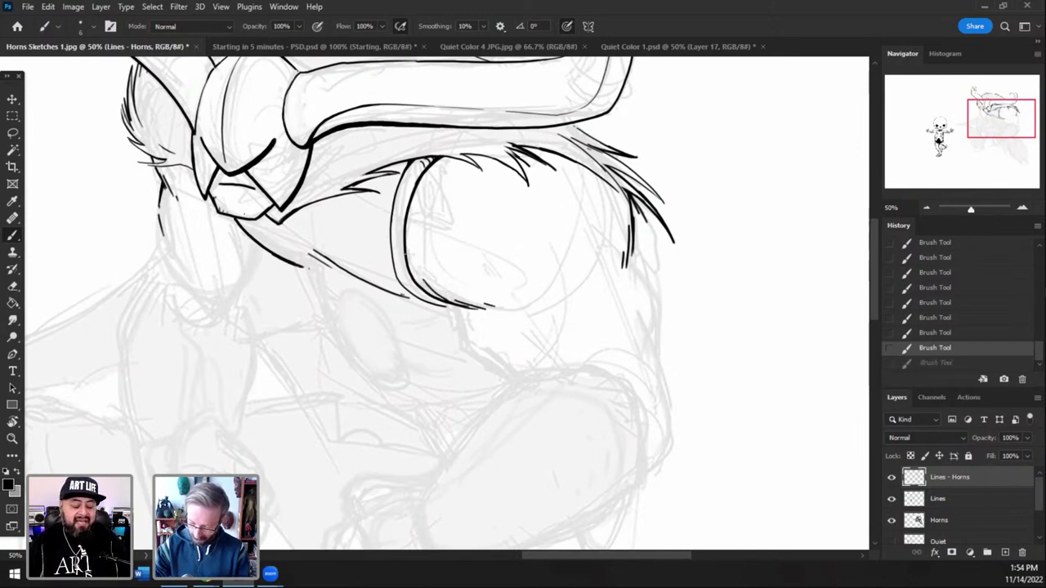
drag(408, 254, 425, 289)
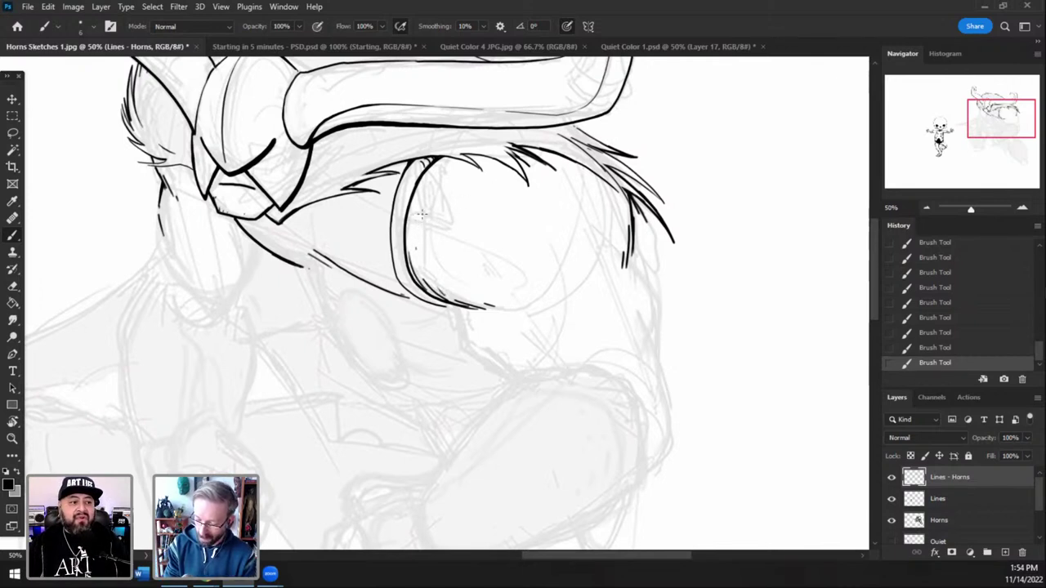
- Add short curved strokes inside the band's upper part and ink the arm's outer contour below the fur on the right
drag(417, 225, 448, 193)
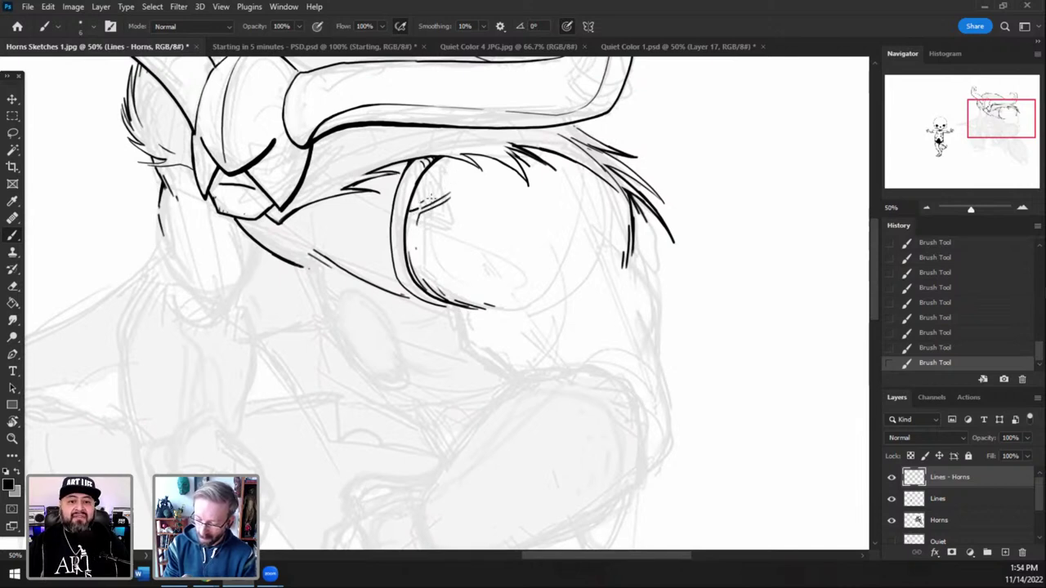
key(ctrl+z)
drag(411, 206, 450, 189)
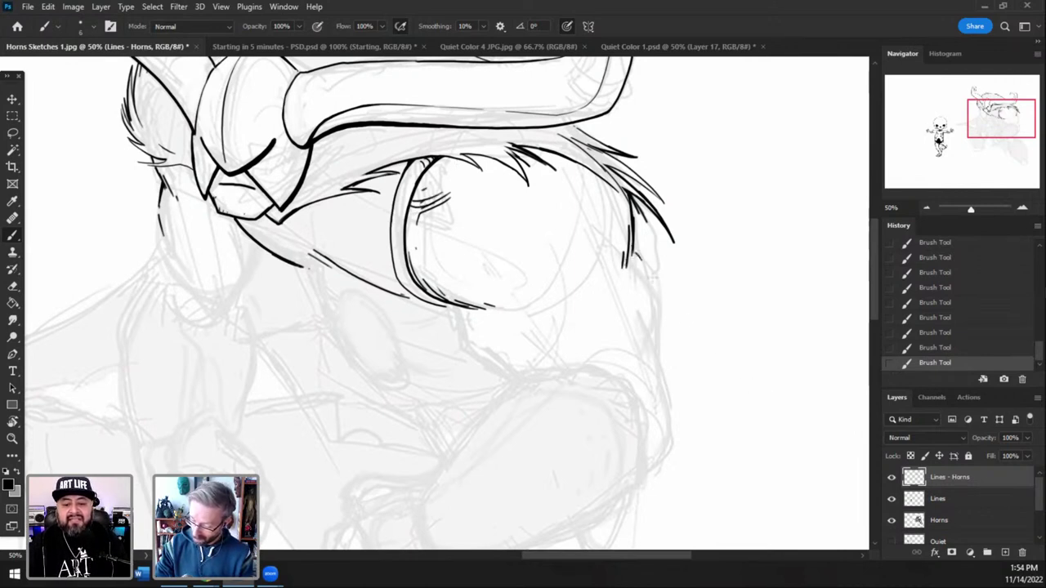
mouse_move(634, 248)
mouse_down()
mouse_move(656, 279)
mouse_move(659, 334)
mouse_up()
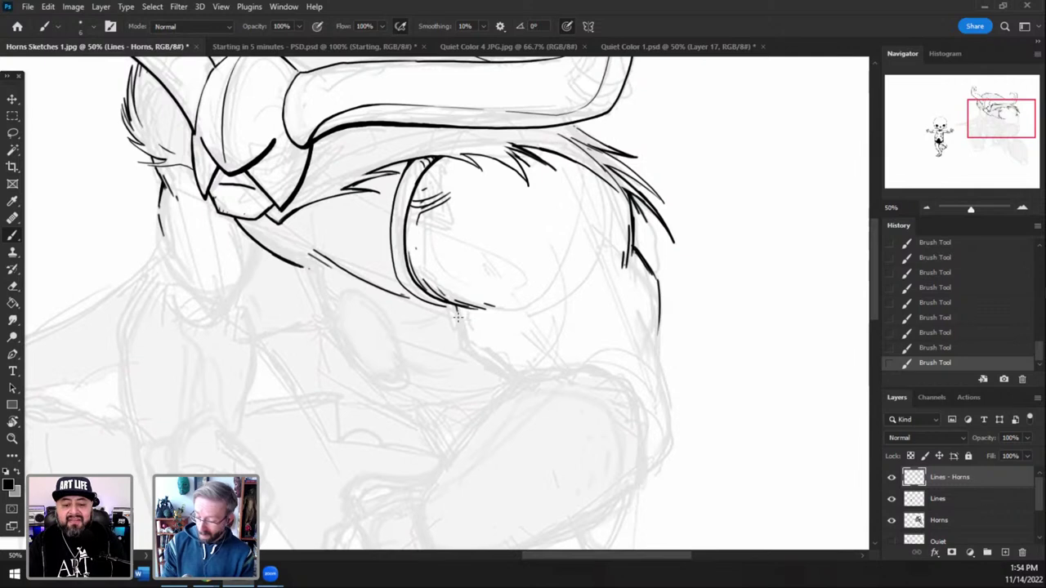
- Ink the sides and rounded, hatched bottom of the form below the face on the left, plus a short contour slanting outward from it
drag(986, 118, 986, 123)
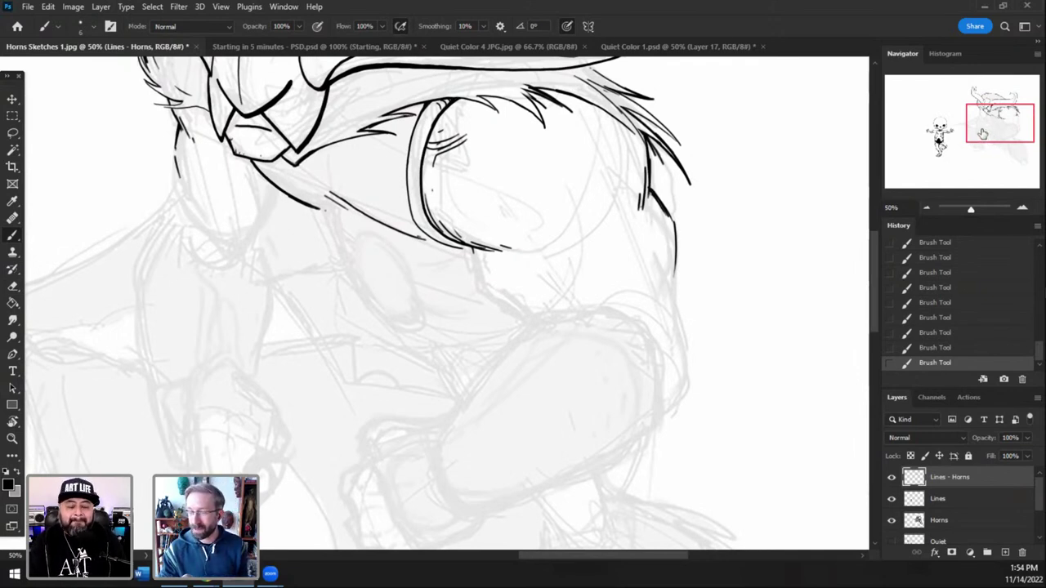
mouse_move(983, 133)
mouse_down()
mouse_move(992, 140)
mouse_move(979, 134)
mouse_move(985, 114)
mouse_up()
click(927, 207)
click(1023, 208)
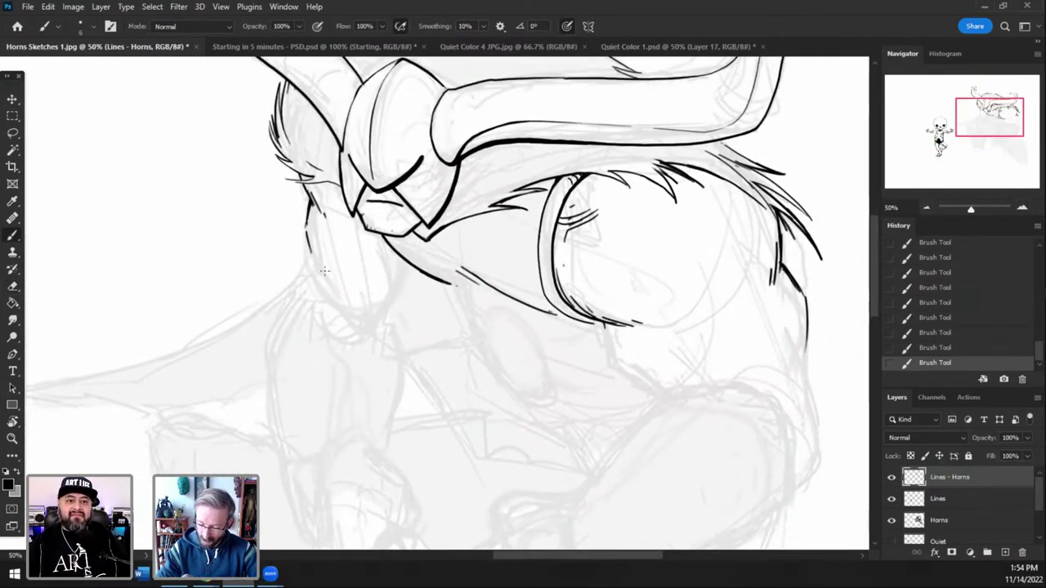
drag(310, 242, 318, 270)
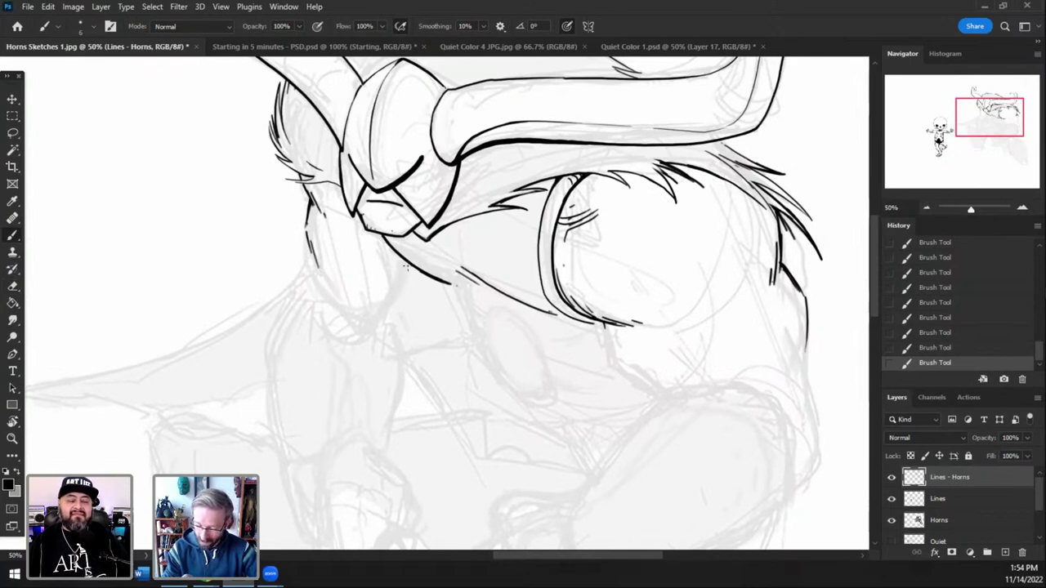
mouse_move(407, 263)
mouse_down()
mouse_move(395, 303)
mouse_move(373, 309)
mouse_move(322, 258)
mouse_up()
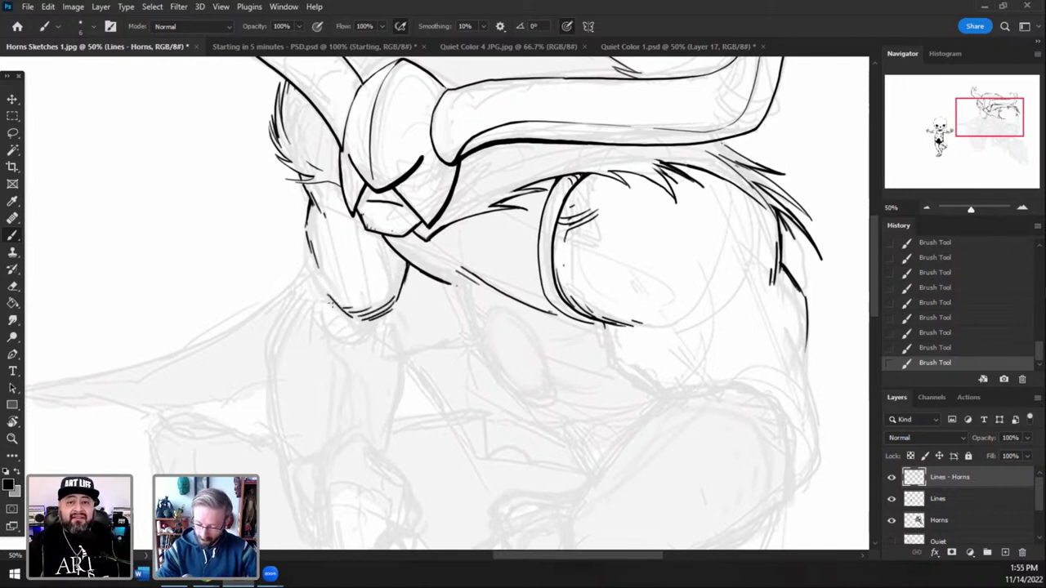
mouse_move(350, 324)
mouse_down()
mouse_move(314, 268)
mouse_move(288, 301)
mouse_up()
key(ctrl+z)
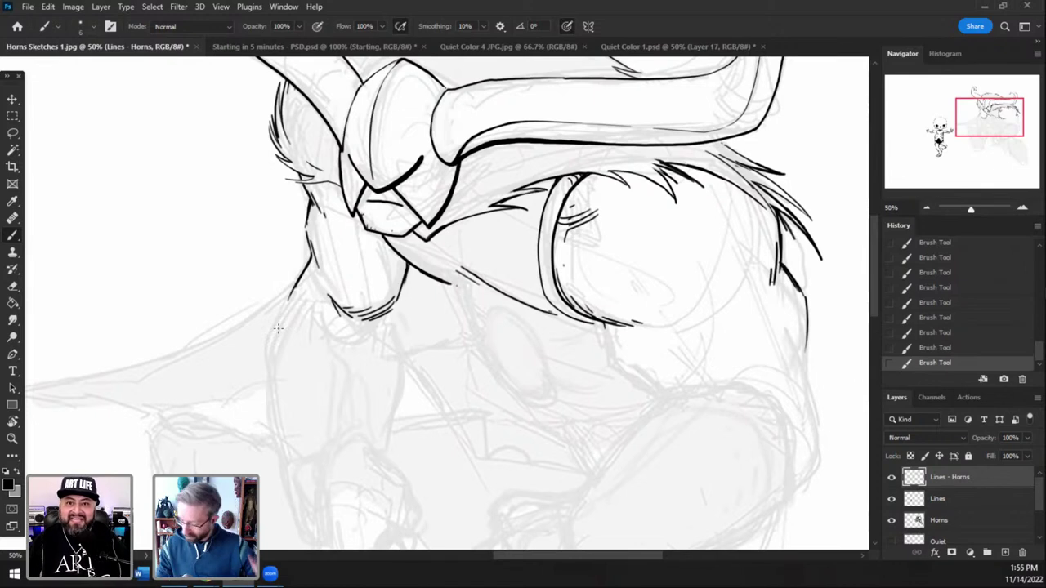
- Ink the right arm's inner contour from the bottom of the shoulder band down to the bend above the knee
drag(979, 122, 989, 127)
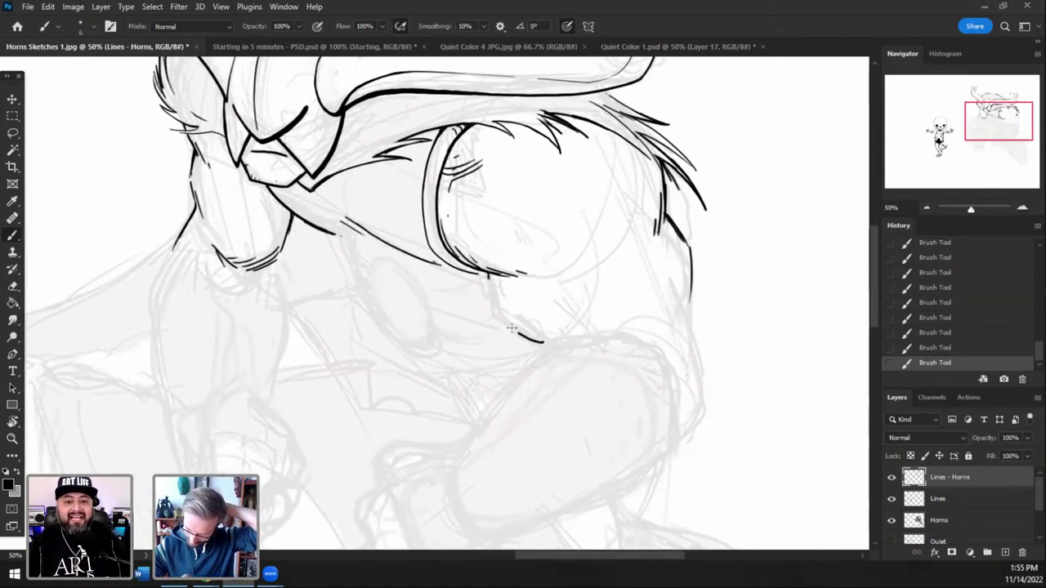
mouse_move(543, 343)
mouse_down()
mouse_move(505, 319)
mouse_move(513, 331)
mouse_move(491, 288)
mouse_up()
key(ctrl+z)
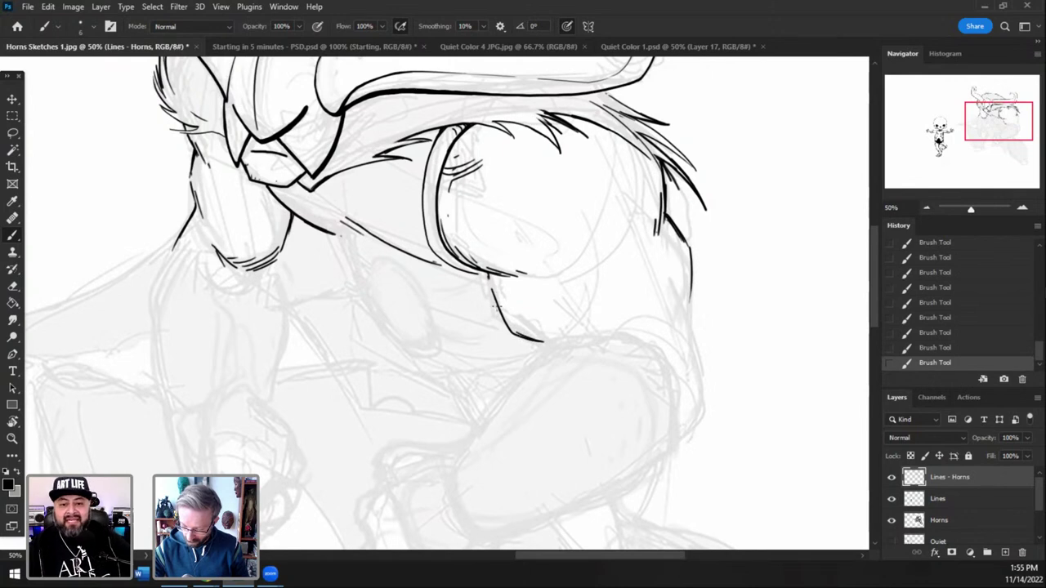
mouse_move(496, 305)
mouse_down()
mouse_move(489, 273)
mouse_move(502, 305)
mouse_up()
key(ctrl+z)
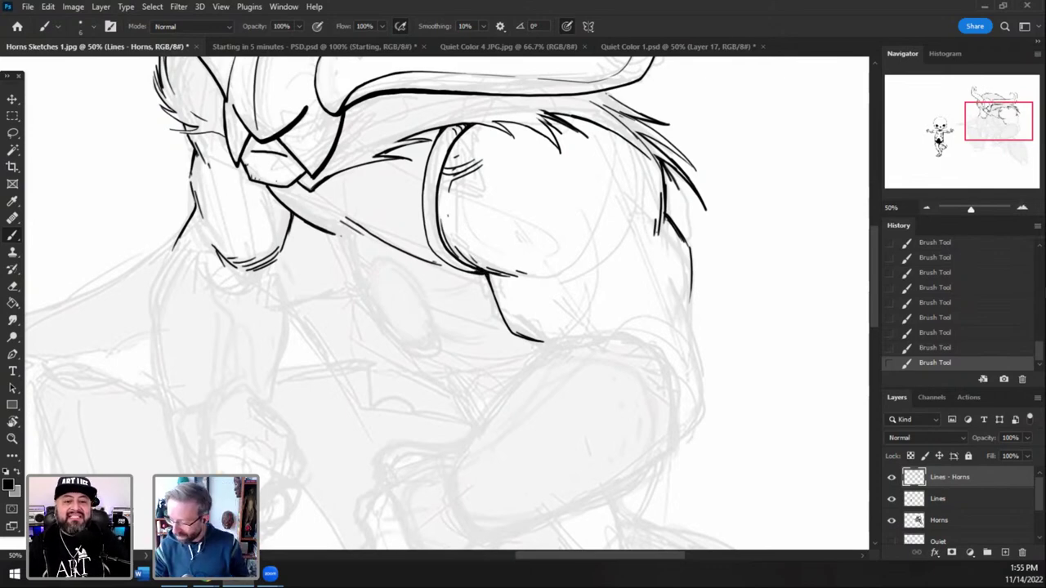
- Rework the sketched oval below the chest line on the Horns layer, erase stray sketch marks inside it, and reselect Lines - Horns
key(ctrl+plus)
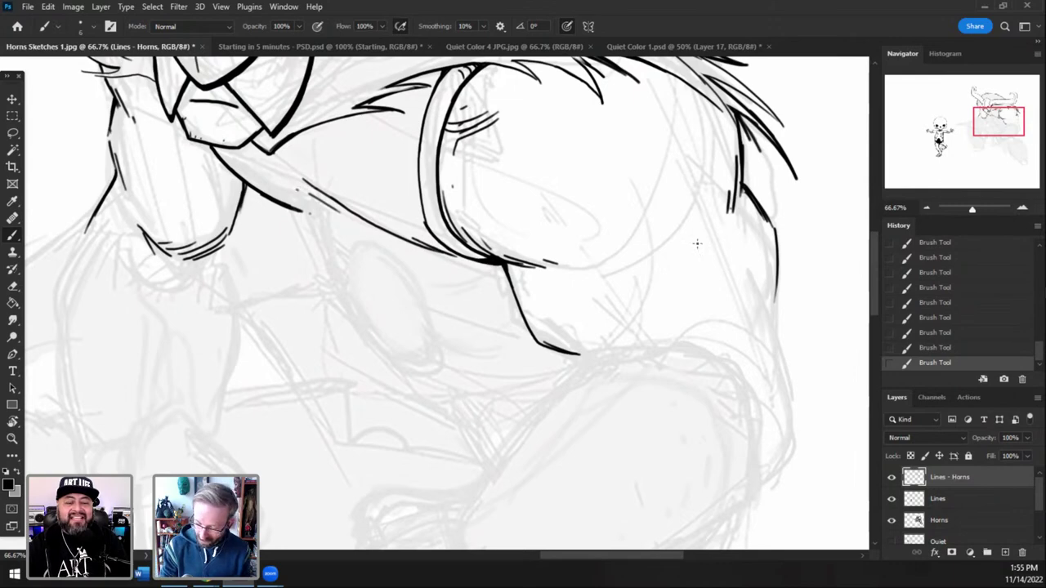
click(925, 207)
drag(1000, 111, 994, 124)
click(947, 517)
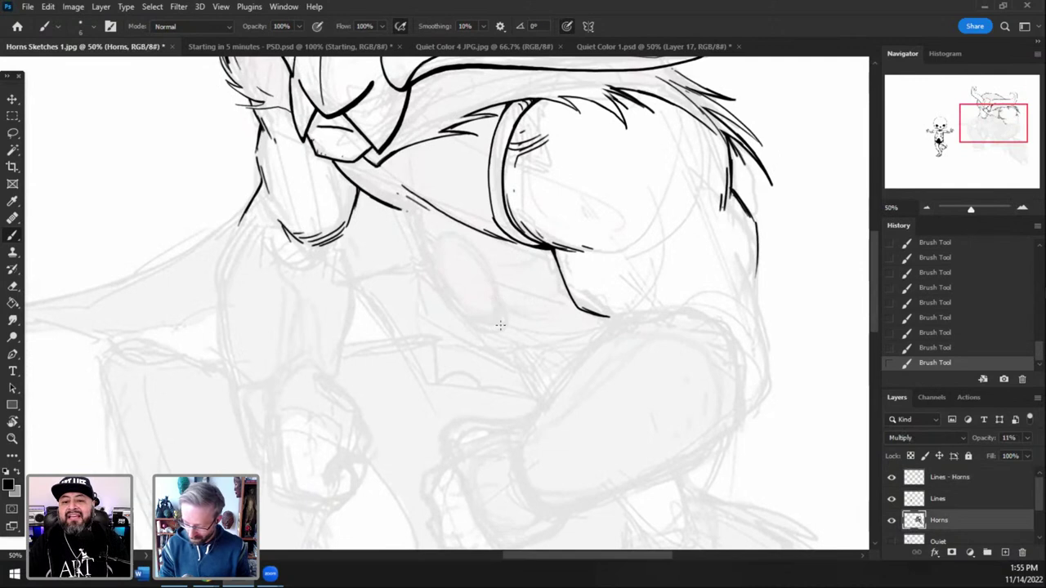
key(ctrl+z)
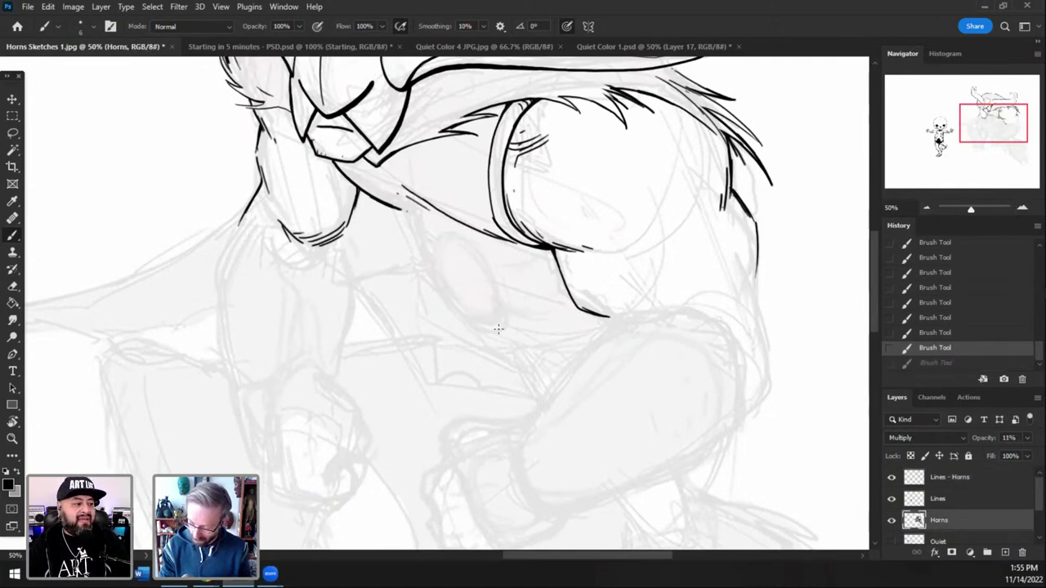
key(ctrl+shift+z)
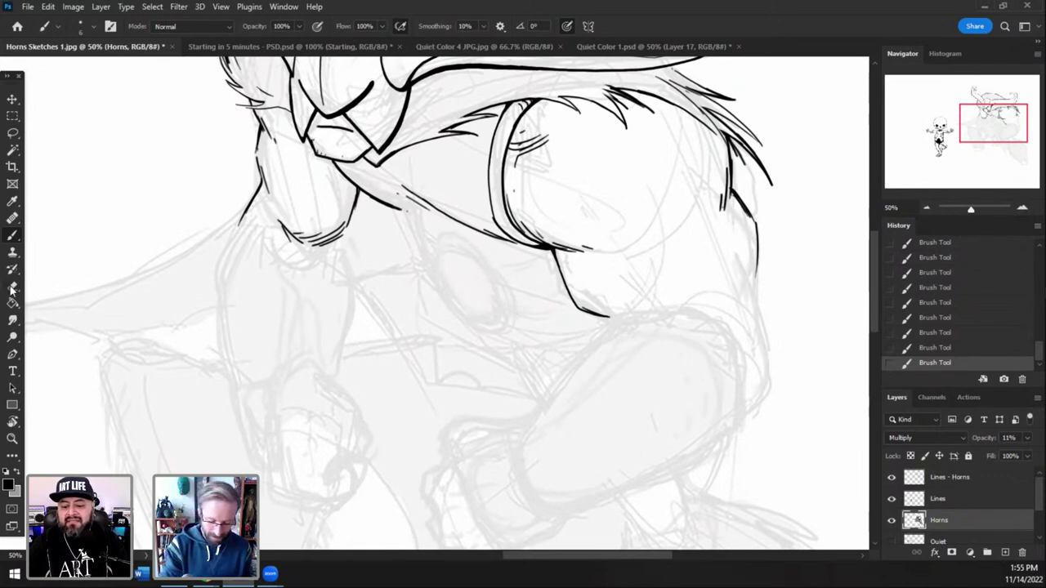
key(e)
mouse_move(486, 281)
mouse_down()
mouse_move(497, 287)
mouse_move(491, 315)
mouse_up()
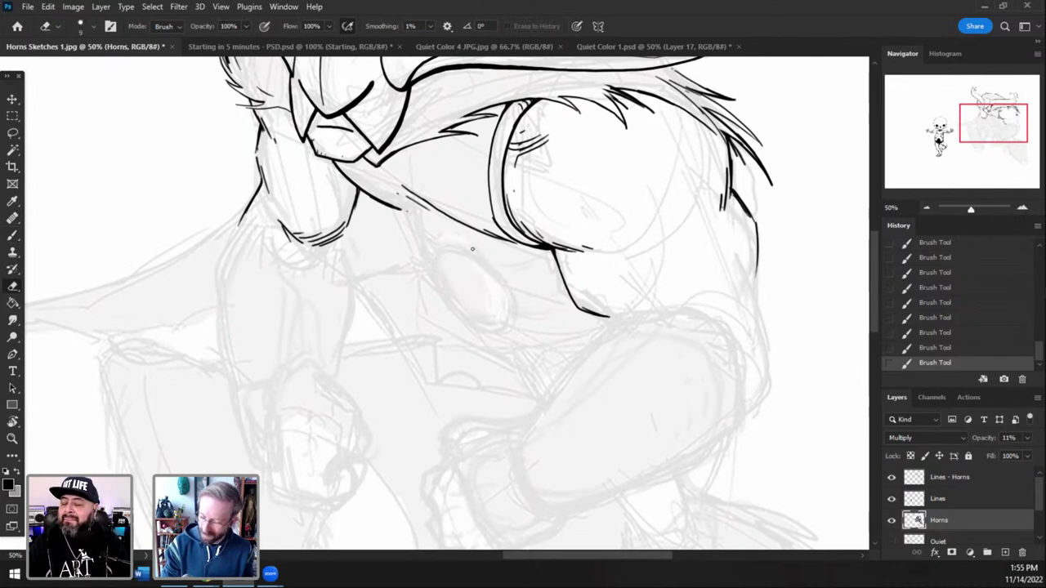
click(952, 478)
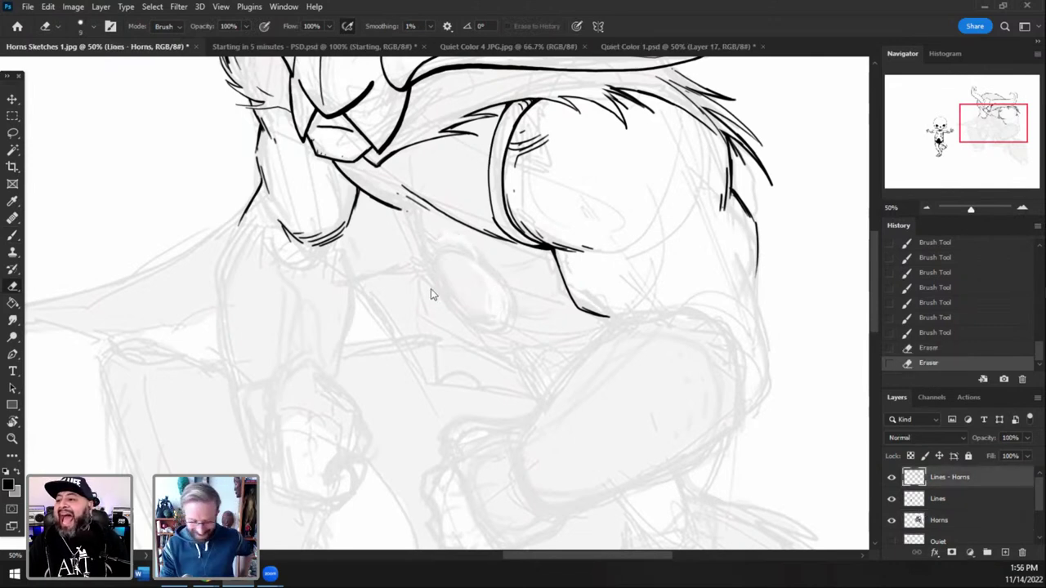
- Ink the outline of the slanted oval below the chest line, redoing the stroke that closes its upper end
click(17, 236)
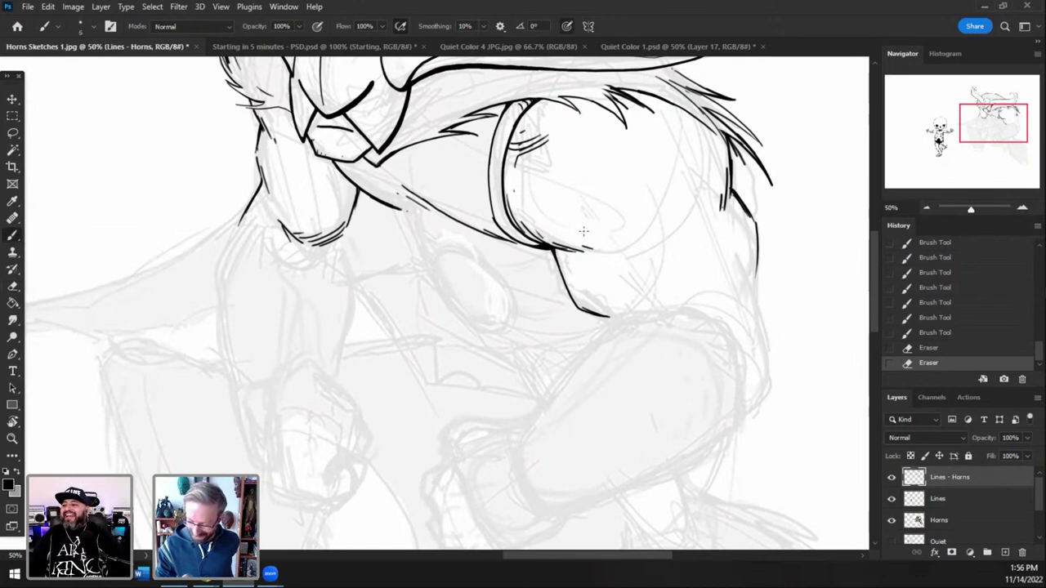
drag(432, 258, 451, 305)
mouse_move(431, 264)
mouse_down()
mouse_move(440, 288)
mouse_move(480, 329)
mouse_move(497, 330)
mouse_move(518, 299)
mouse_move(466, 257)
mouse_up()
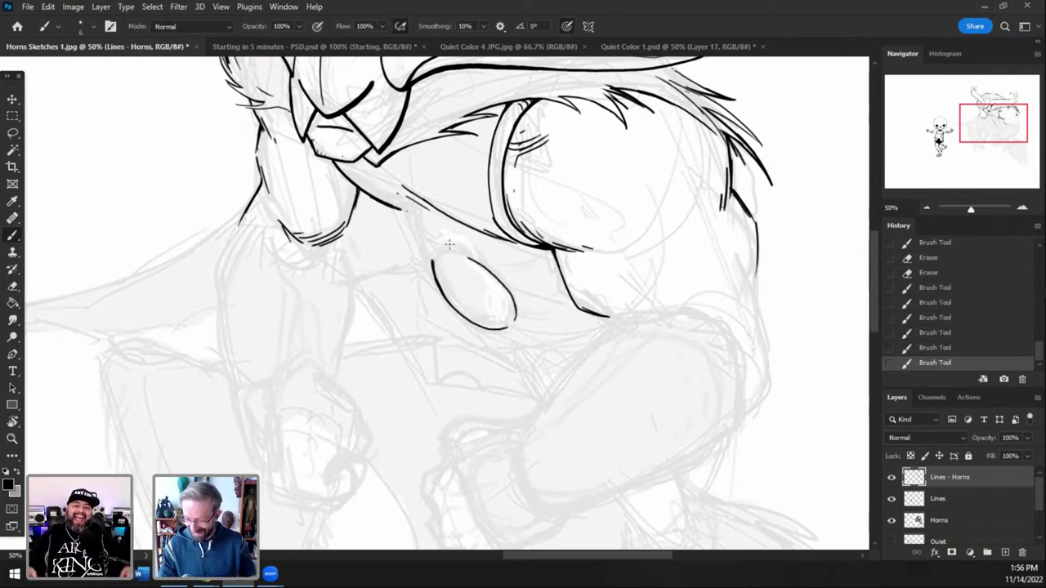
mouse_move(437, 249)
mouse_down()
mouse_move(459, 253)
mouse_move(434, 252)
mouse_up()
key(ctrl+z)
key(ctrl+z)
mouse_move(433, 260)
mouse_down()
mouse_move(479, 252)
mouse_move(435, 252)
mouse_move(454, 251)
mouse_up()
key(ctrl+z)
key(ctrl+z)
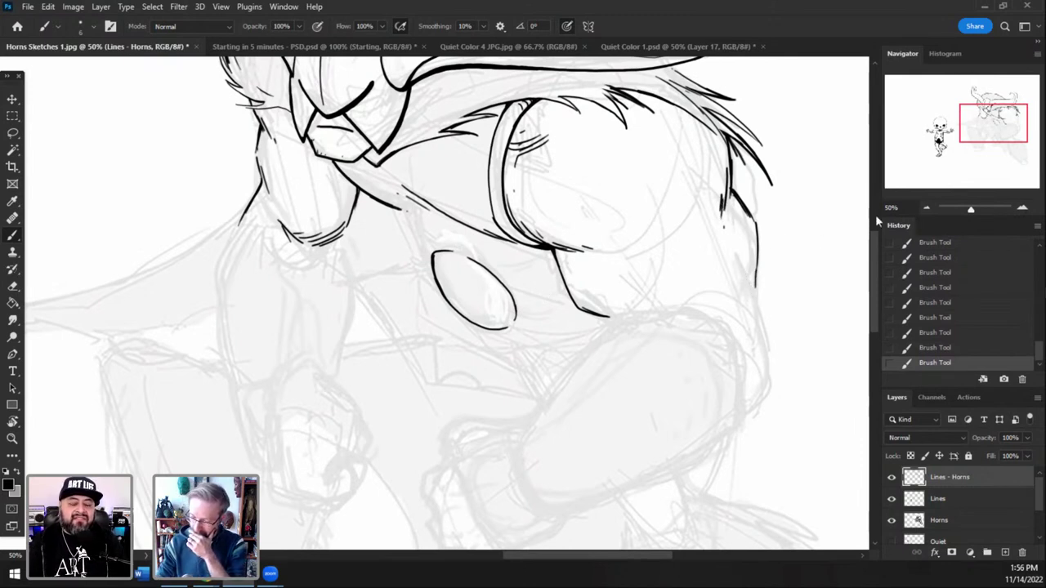
- Ink the forearm's rounded outer and upper contour from the elbow to the arm's inner bend, adding short strokes where they meet
drag(982, 131, 984, 126)
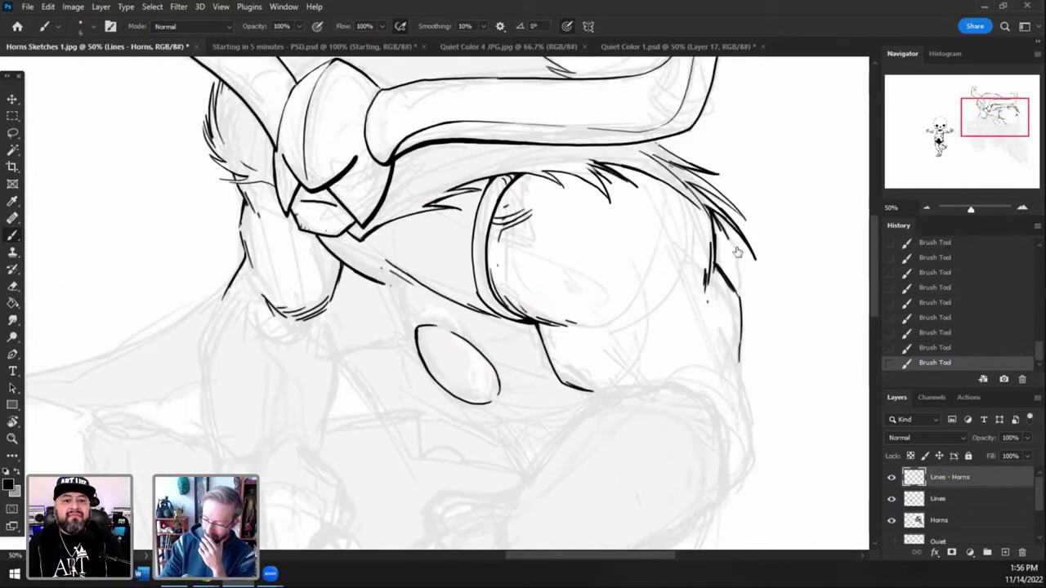
click(13, 286)
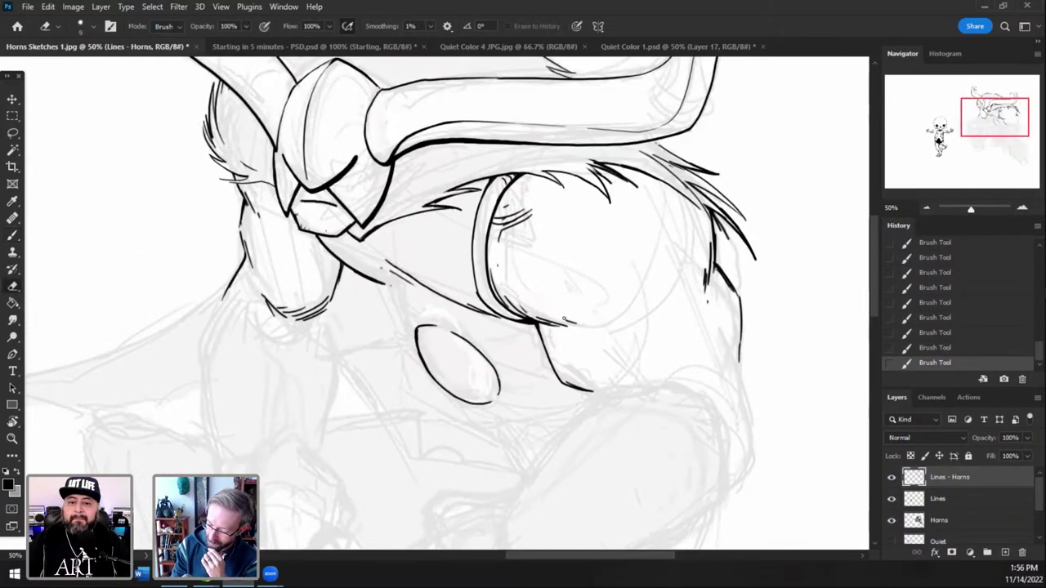
key(b)
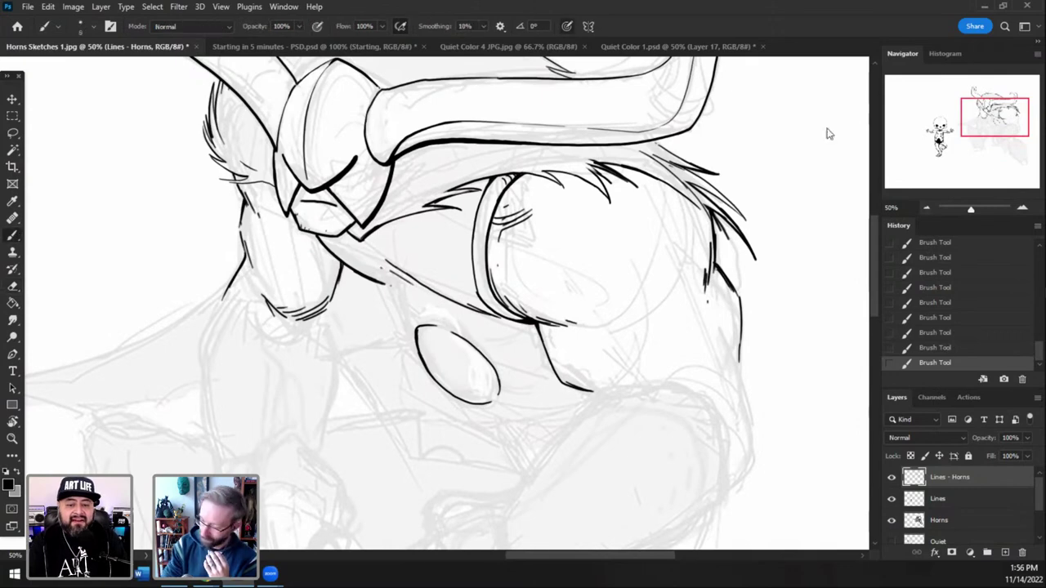
drag(983, 133, 986, 144)
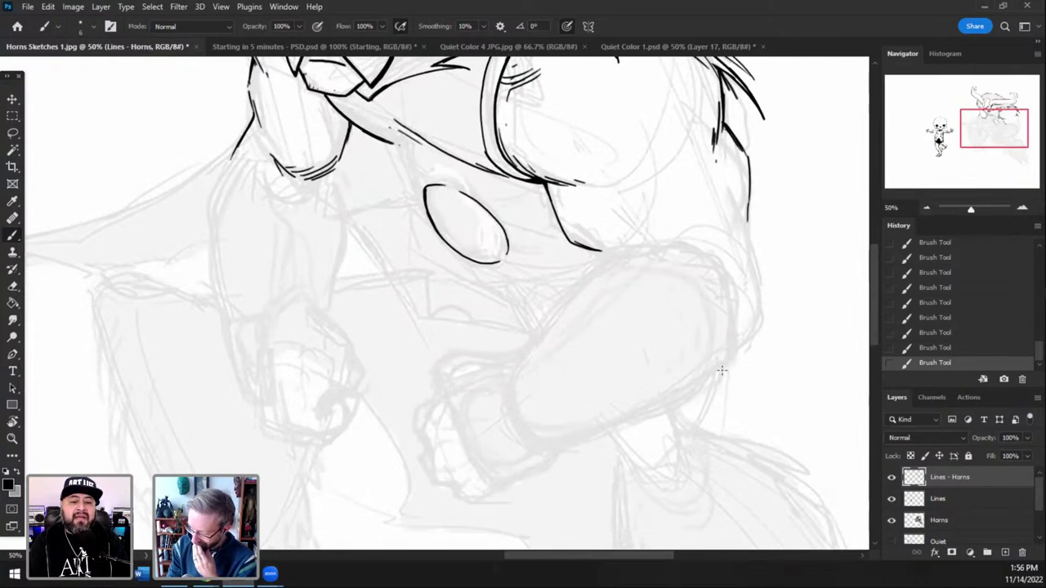
drag(718, 372, 741, 351)
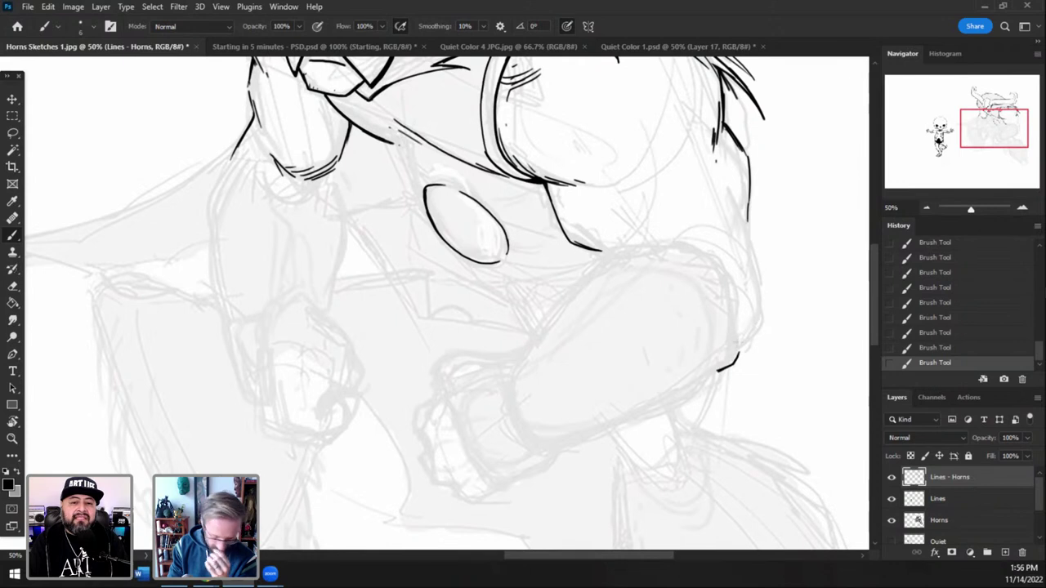
mouse_move(736, 361)
mouse_down()
mouse_move(721, 260)
mouse_move(645, 245)
mouse_up()
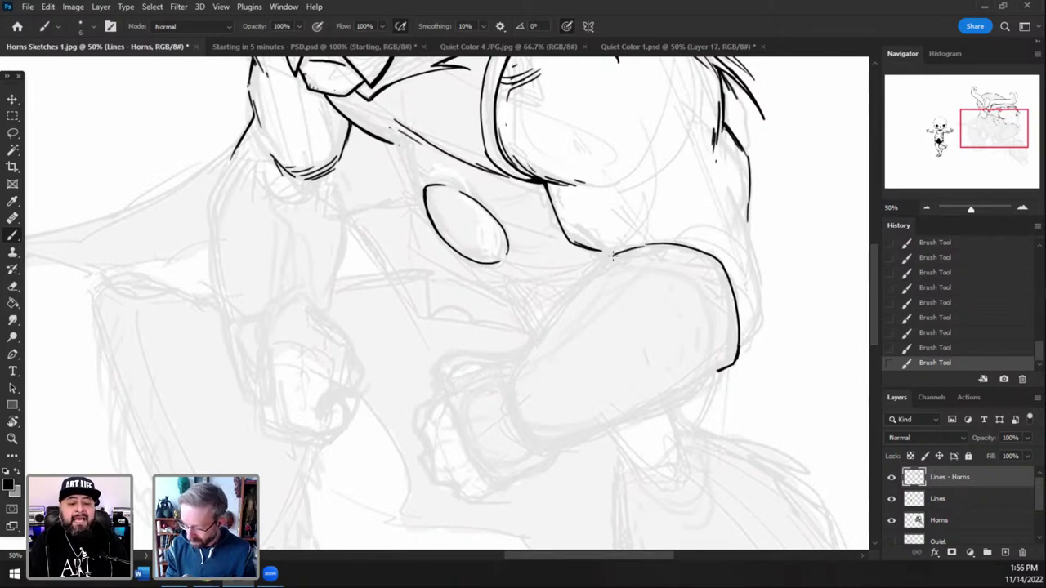
key(ctrl+z)
key(ctrl+shift+z)
key(ctrl+z)
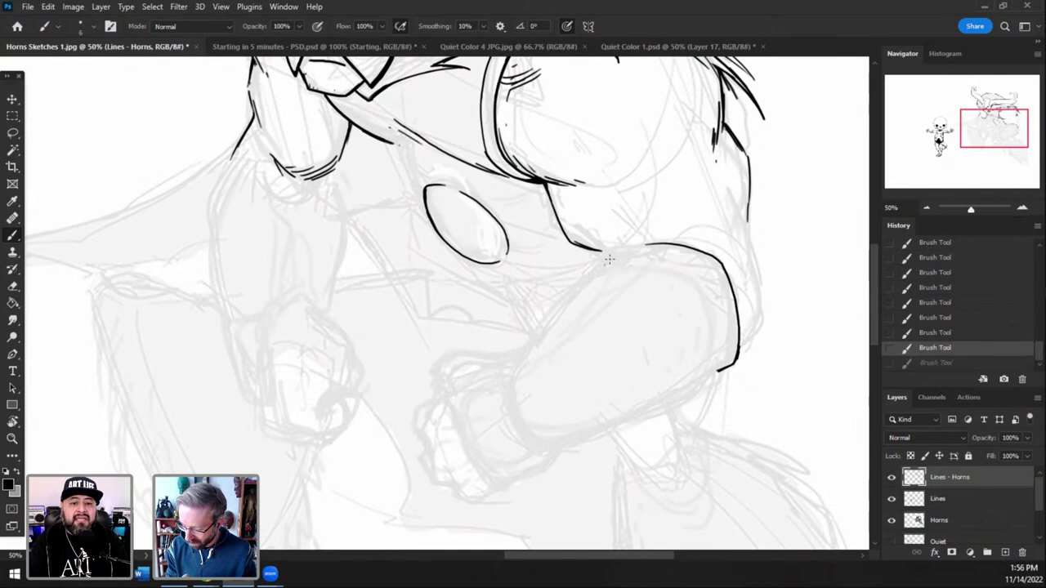
drag(606, 261, 684, 243)
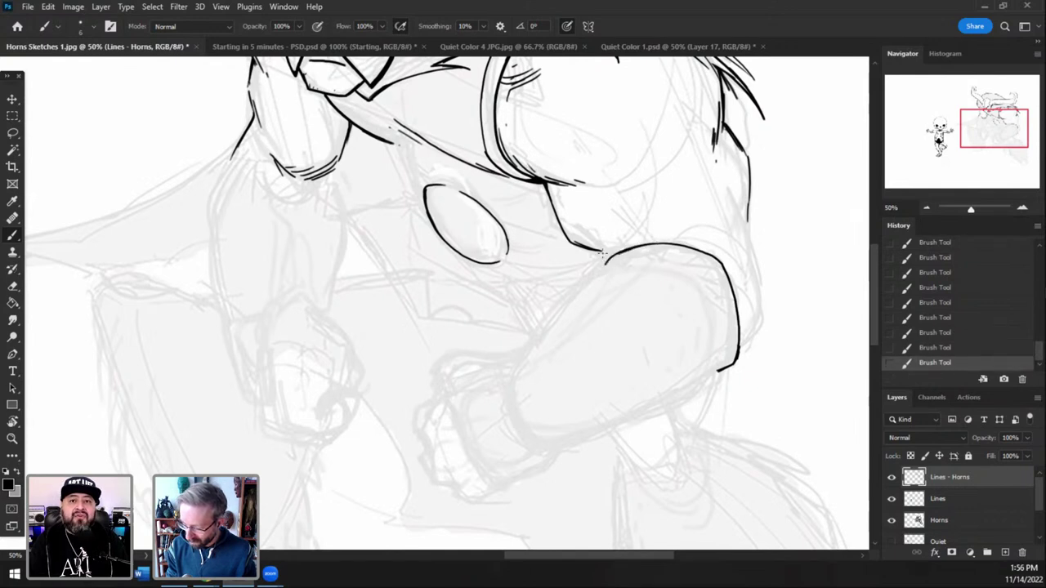
drag(590, 249, 613, 253)
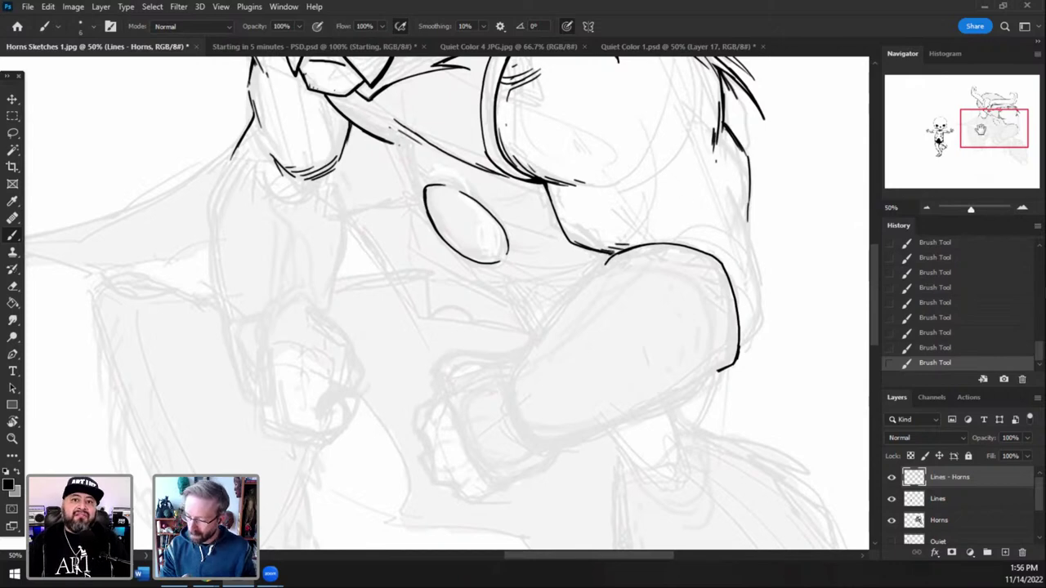
- Extend the shoulder's lower contour outward from the band with a thin, slightly curved stroke
drag(987, 125, 987, 115)
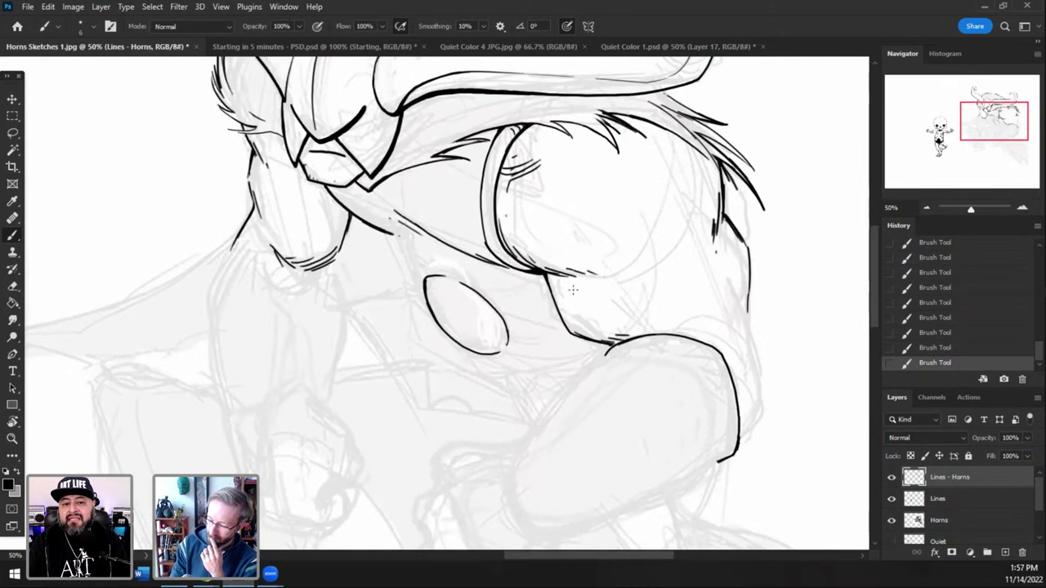
mouse_move(574, 264)
mouse_down()
mouse_move(613, 276)
mouse_move(654, 266)
mouse_up()
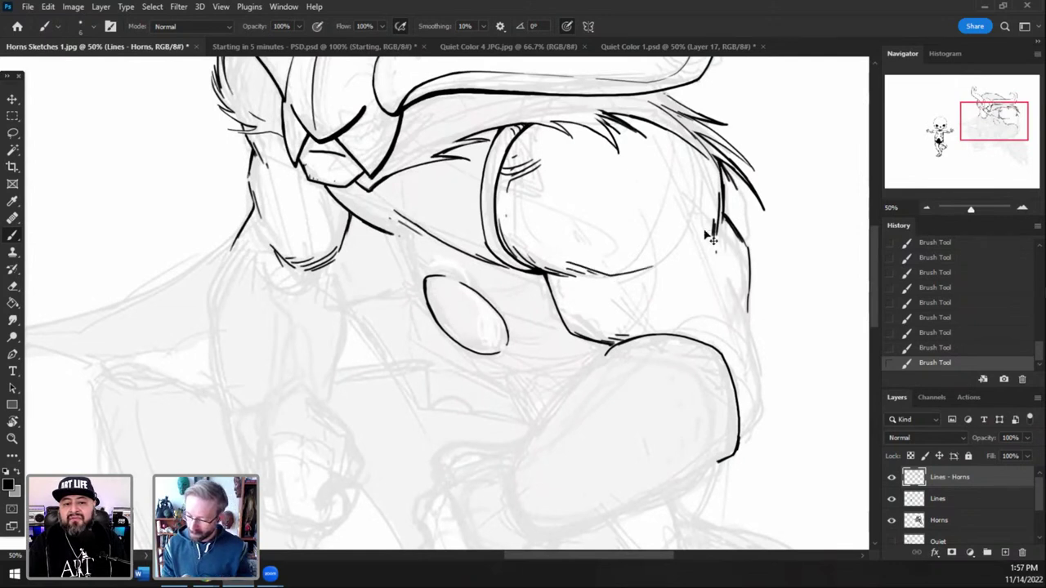
key(ctrl+z)
drag(576, 271, 646, 269)
key(ctrl+z)
key(ctrl+z)
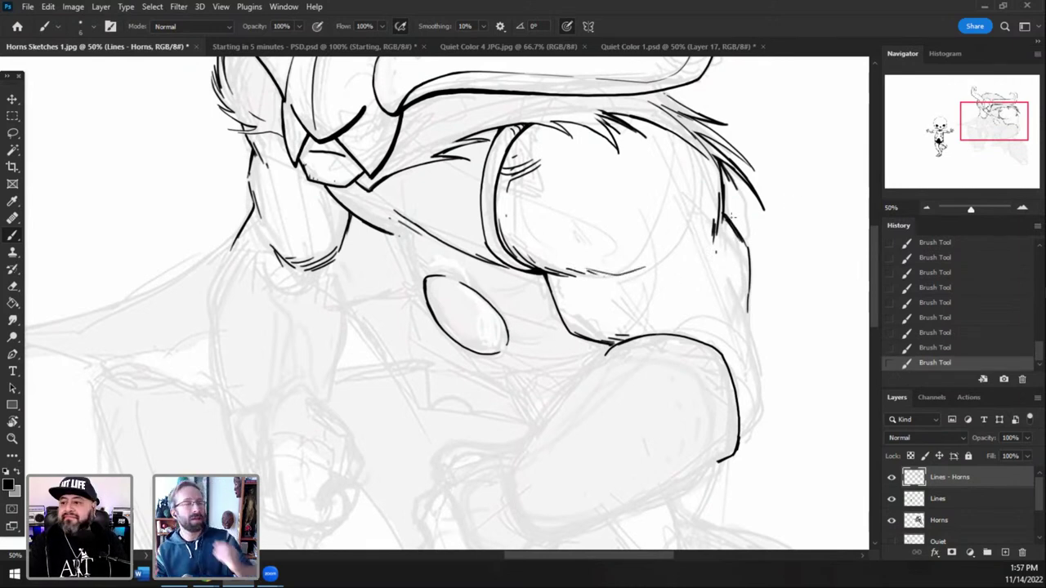
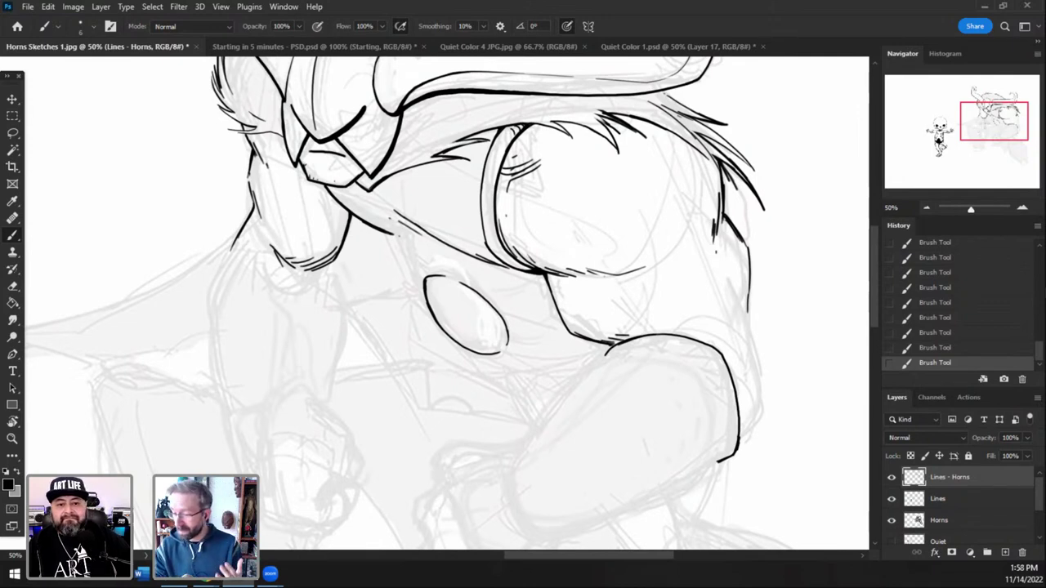
drag(971, 120, 976, 120)
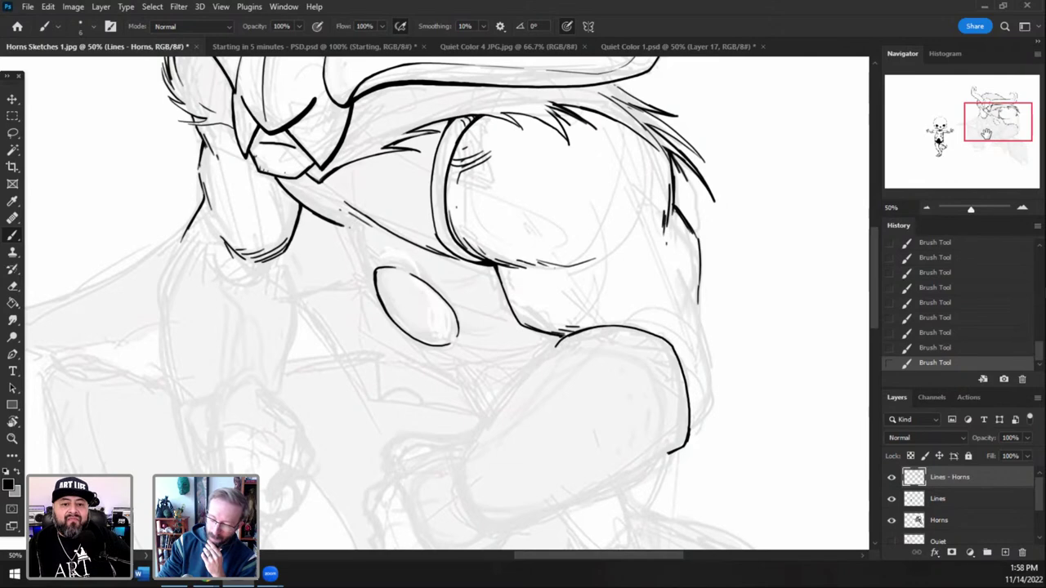
drag(989, 131, 987, 117)
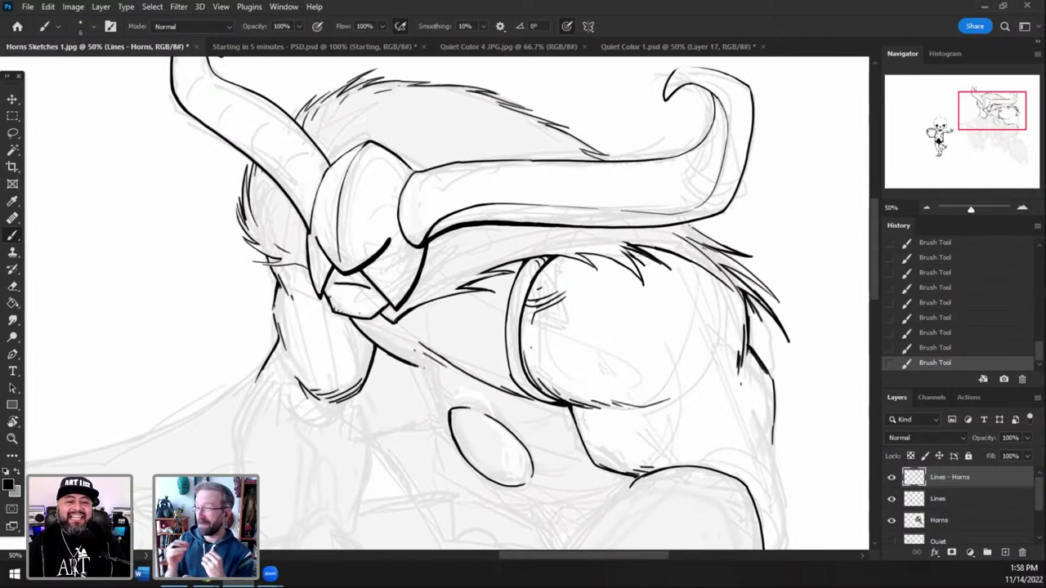
drag(984, 114, 987, 116)
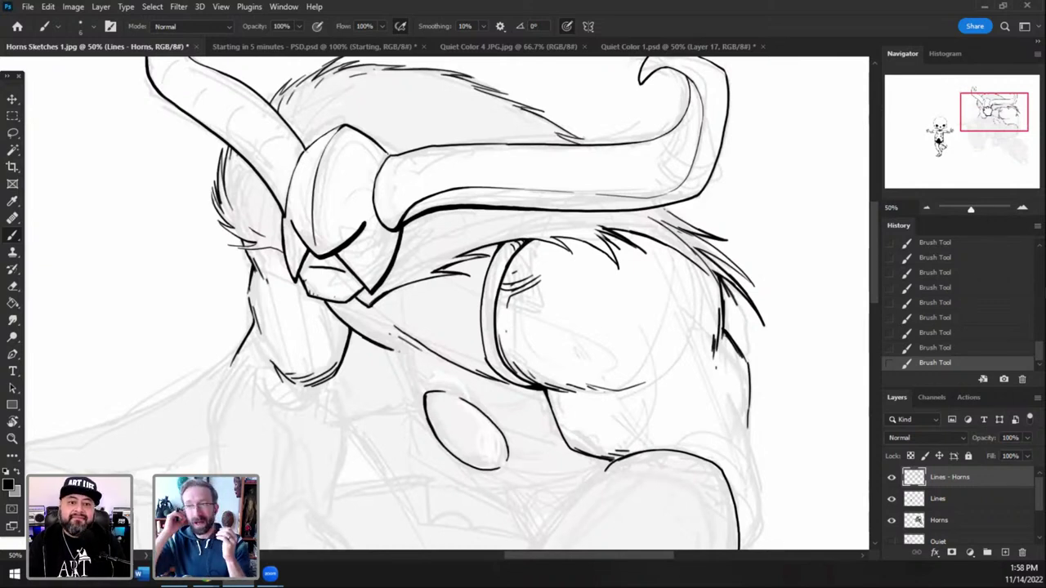
drag(983, 114, 976, 118)
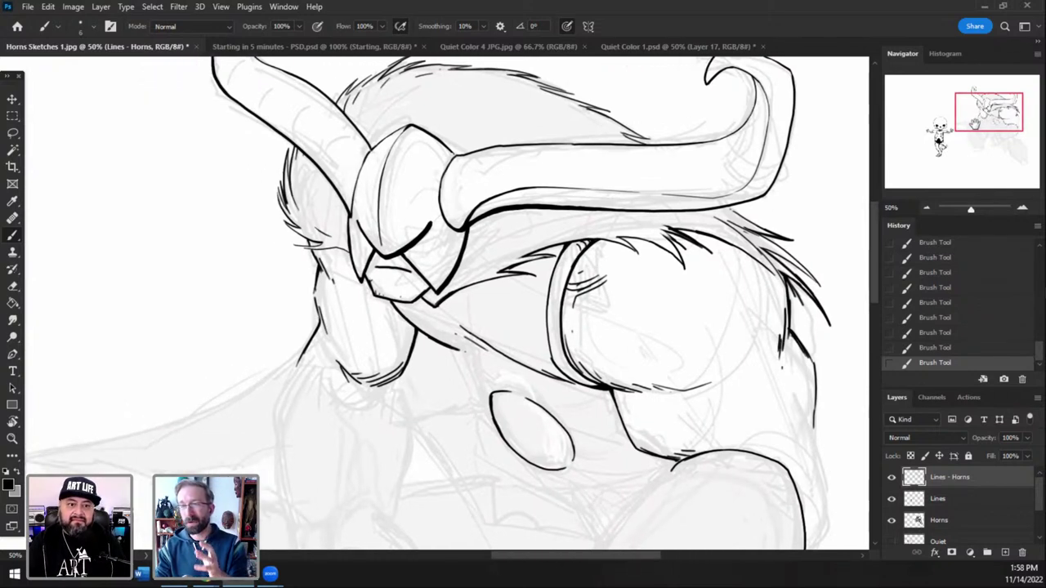
mouse_move(995, 121)
mouse_down()
mouse_move(996, 135)
mouse_move(1004, 128)
mouse_up()
key(ctrl+plus)
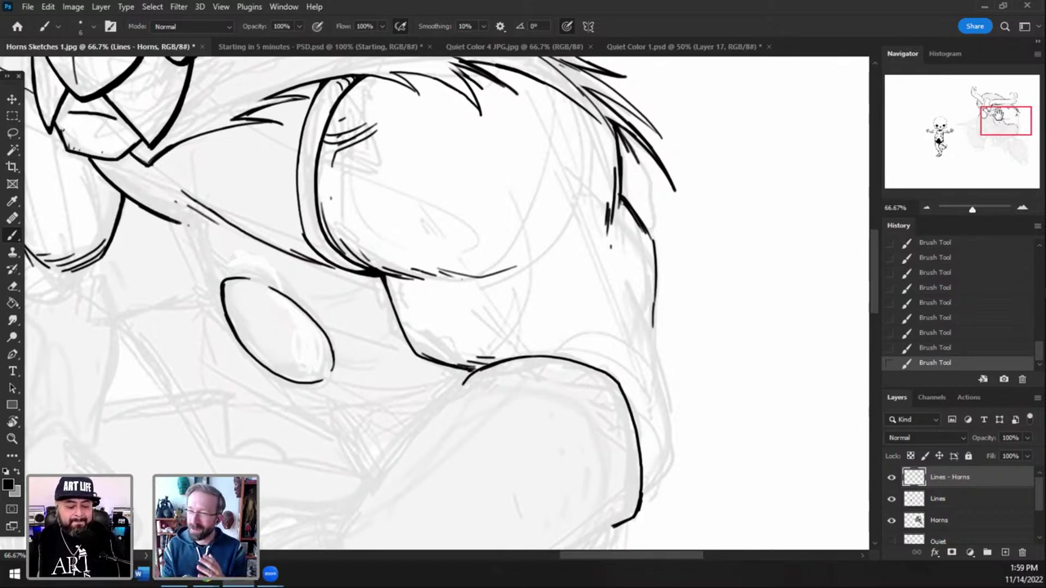
drag(998, 114, 1002, 120)
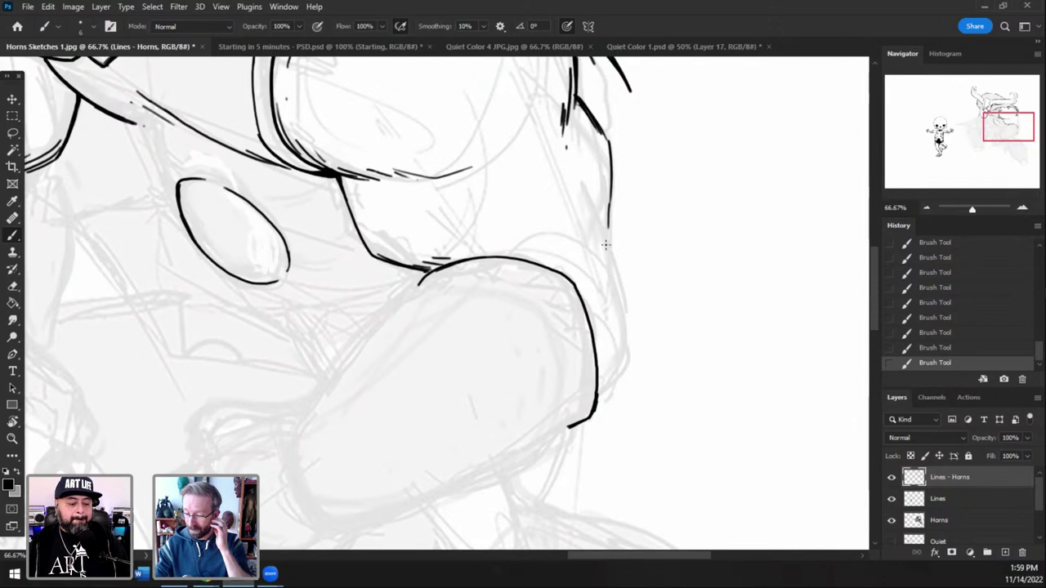
click(943, 333)
drag(609, 228, 625, 311)
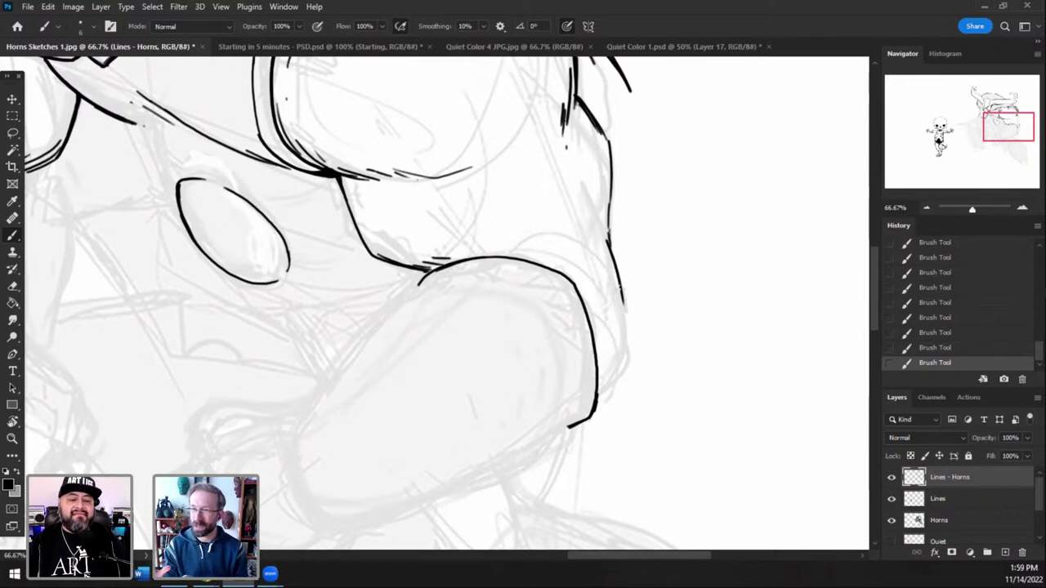
key(e)
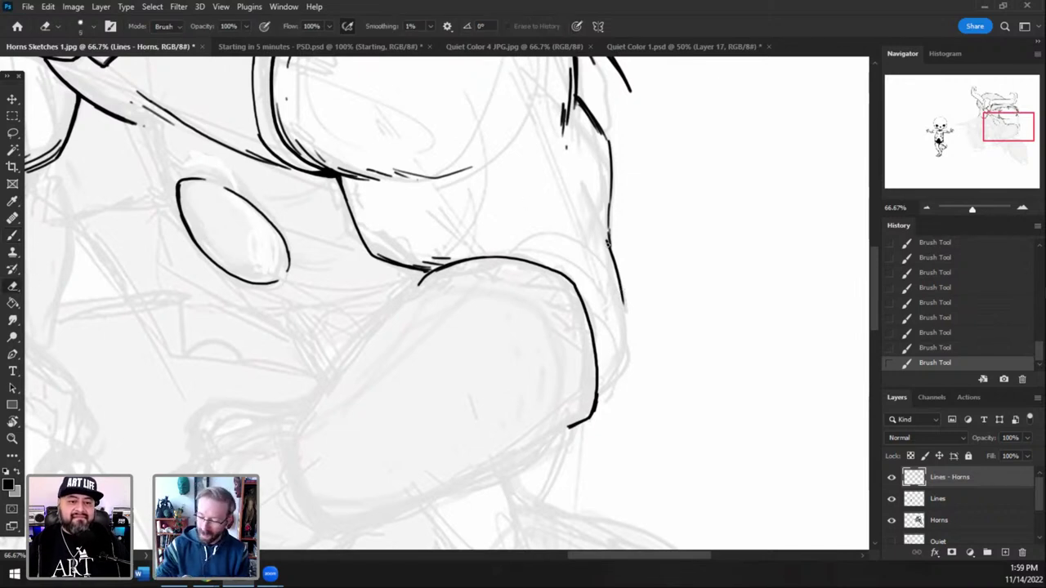
mouse_move(621, 310)
mouse_down()
mouse_move(603, 229)
mouse_move(619, 278)
mouse_up()
key(b)
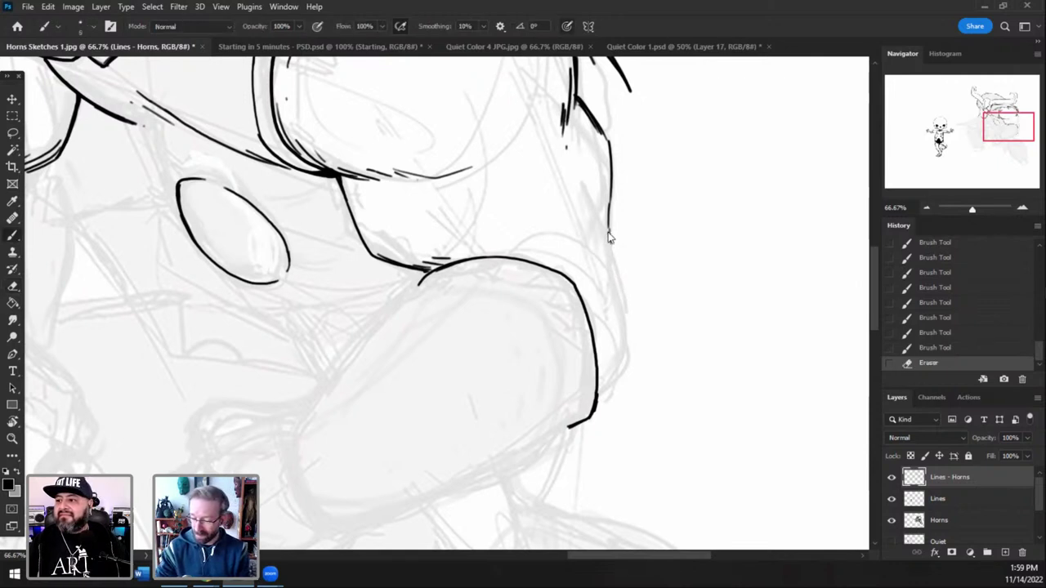
- Ink the arm's outer contour from an overlapping stroke inside the upper arm line down toward the elbow
drag(606, 230, 622, 282)
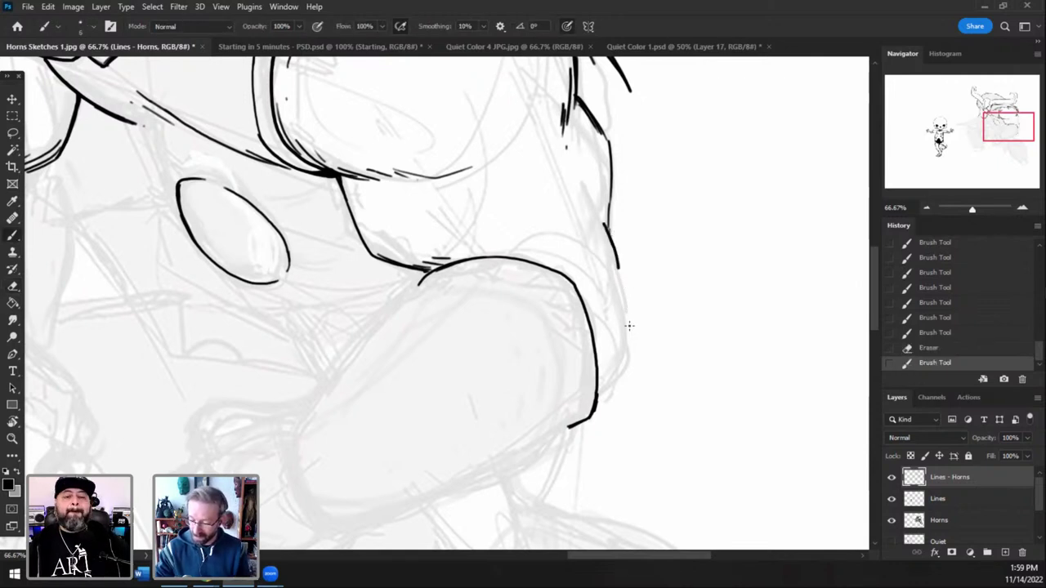
key(ctrl+z)
mouse_move(629, 337)
mouse_down()
mouse_move(597, 212)
mouse_move(627, 311)
mouse_move(629, 372)
mouse_up()
key(ctrl+z)
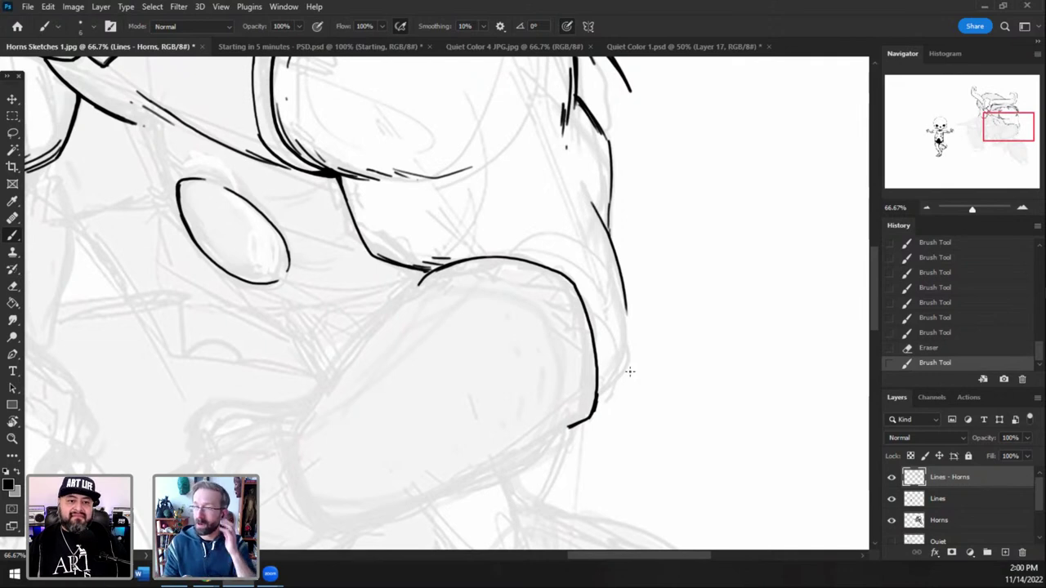
drag(626, 346, 619, 288)
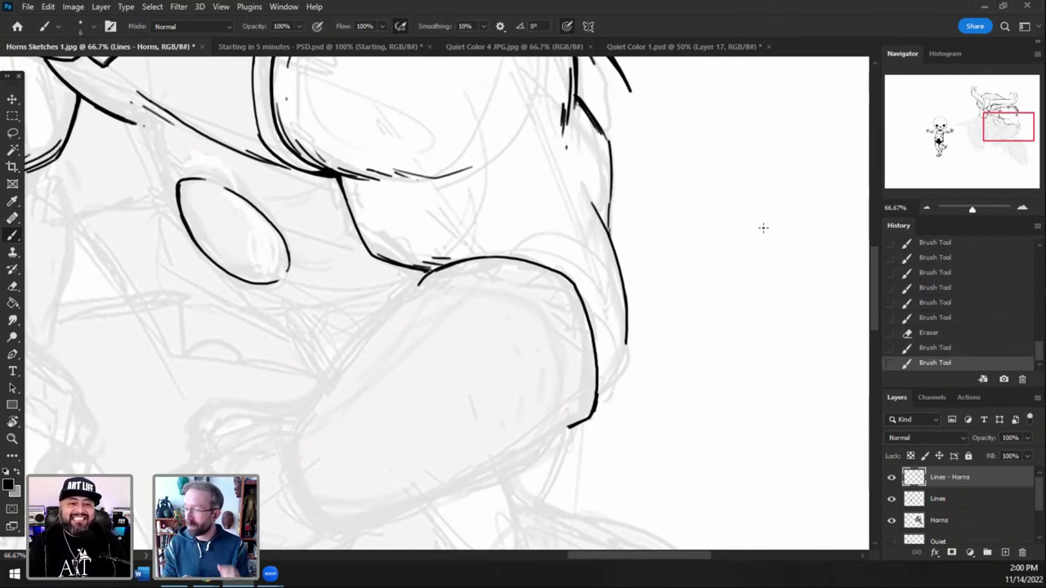
- Reinforce the upper arm's outer line and add a short hatch stroke where the inner arm meets the forearm
drag(1005, 127, 1008, 131)
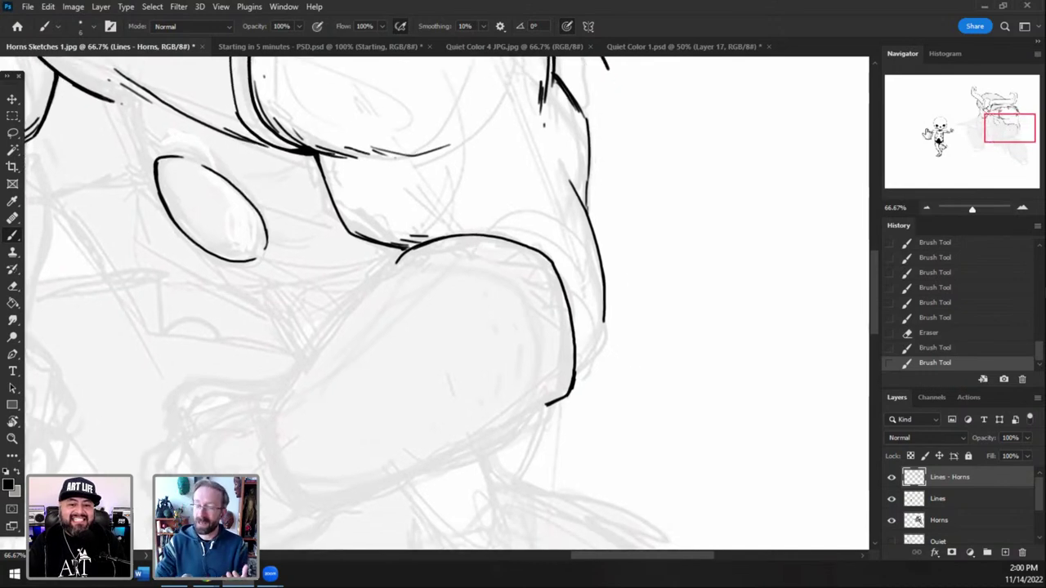
mouse_move(587, 193)
mouse_down()
mouse_move(587, 213)
mouse_move(589, 151)
mouse_up()
key(ctrl+z)
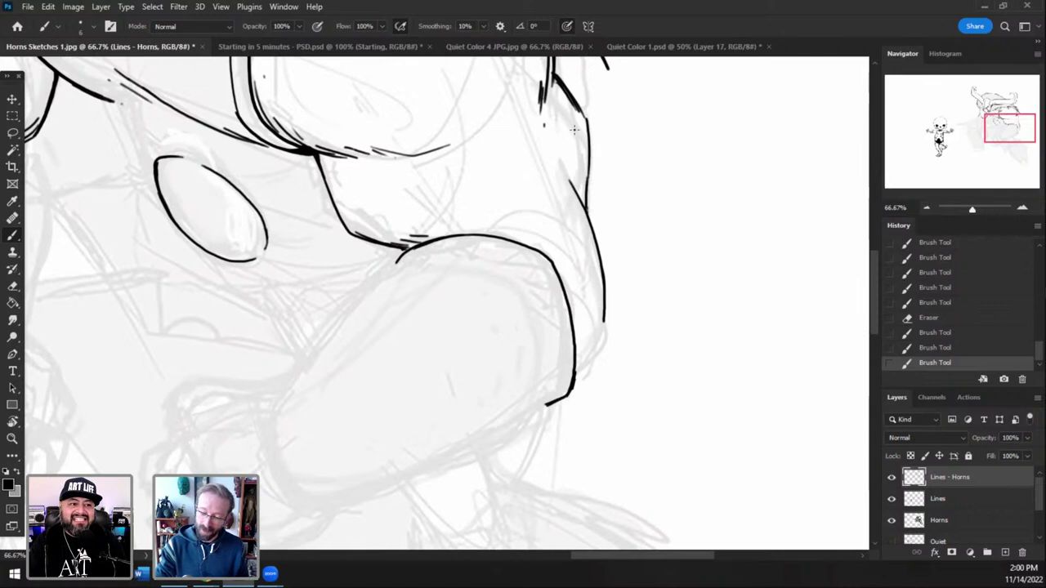
drag(404, 238, 441, 234)
key(ctrl+z)
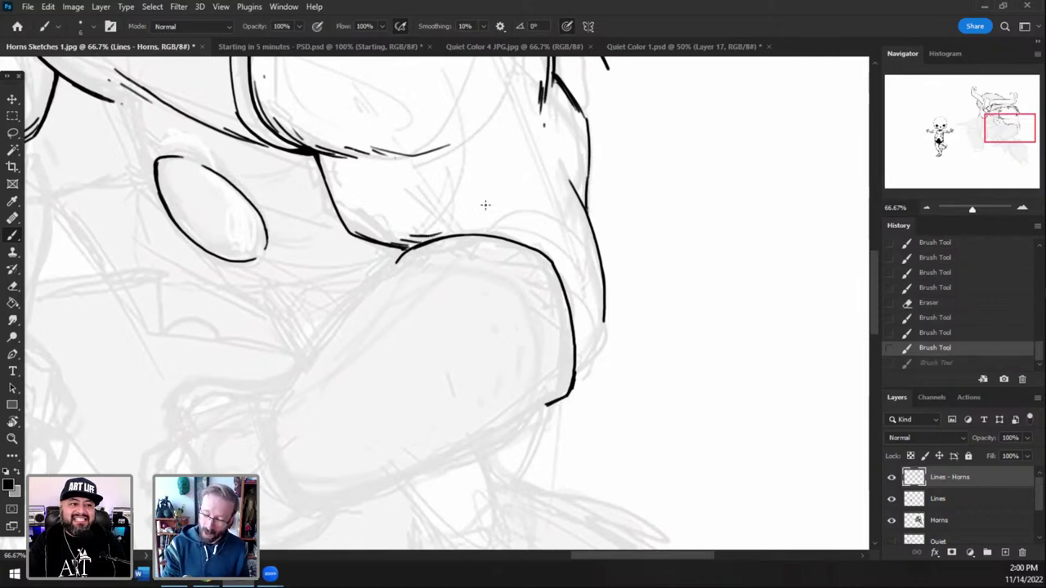
key(ctrl+shift+z)
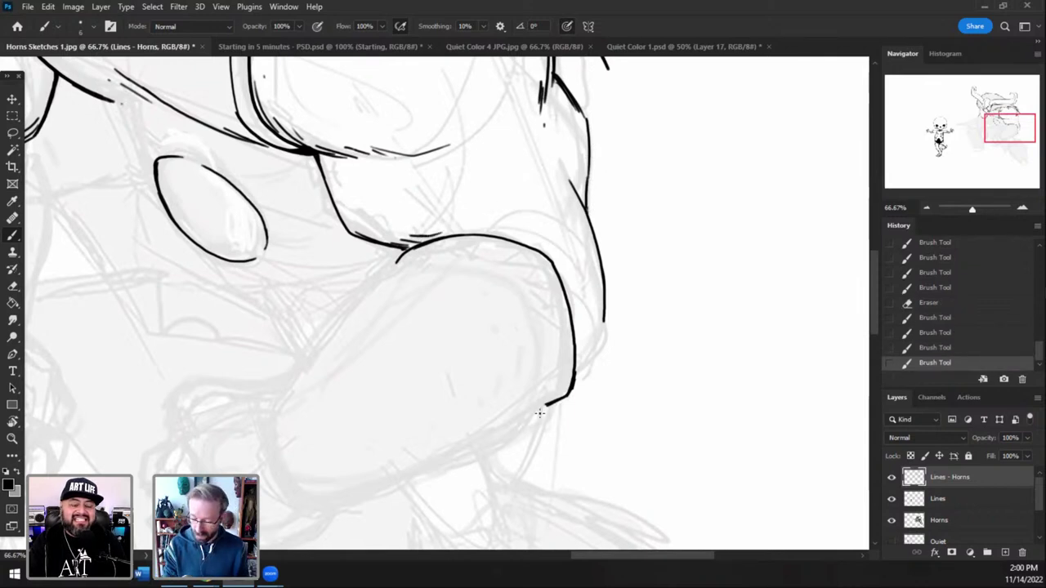
- Ink the inner contour of the forearm cuff, from its lower corner up and around to the elbow crease
mouse_move(528, 426)
mouse_down()
mouse_move(566, 364)
mouse_move(530, 427)
mouse_move(544, 359)
mouse_move(529, 299)
mouse_up()
key(ctrl+z)
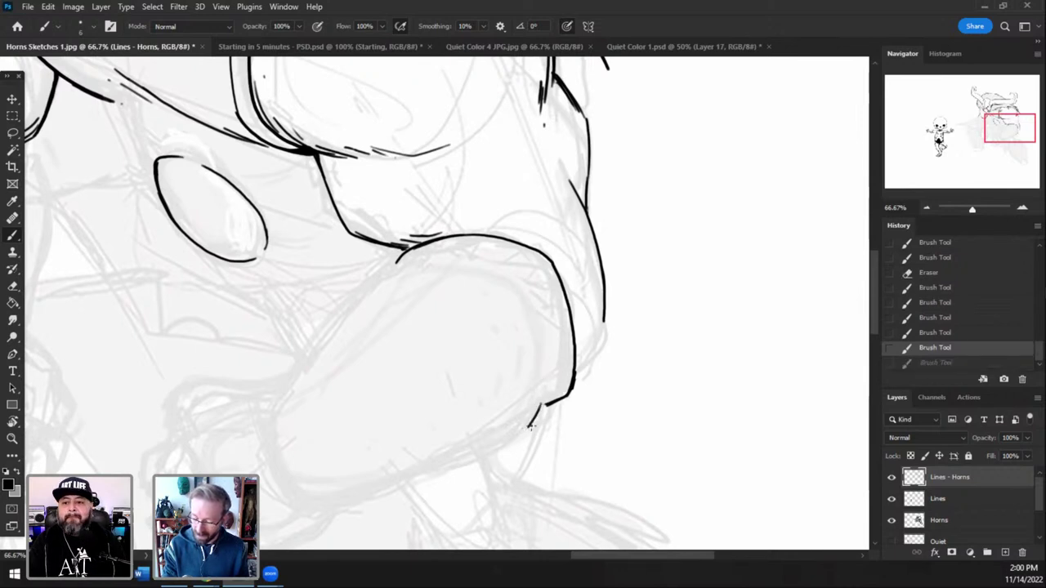
mouse_move(528, 428)
mouse_down()
mouse_move(552, 384)
mouse_move(527, 300)
mouse_up()
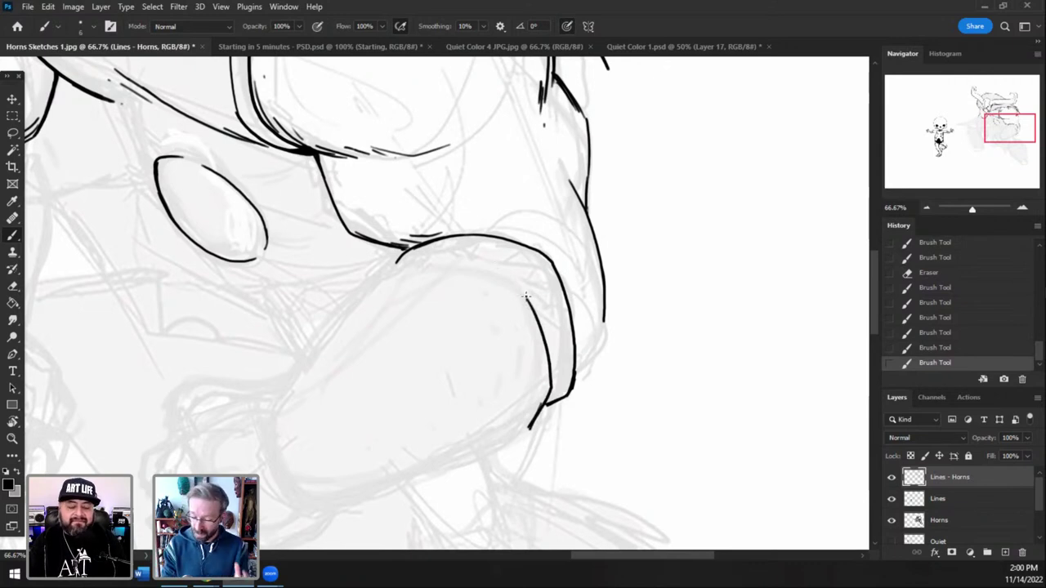
mouse_move(527, 299)
mouse_down()
mouse_move(510, 280)
mouse_move(398, 263)
mouse_up()
key(ctrl+z)
key(ctrl+z)
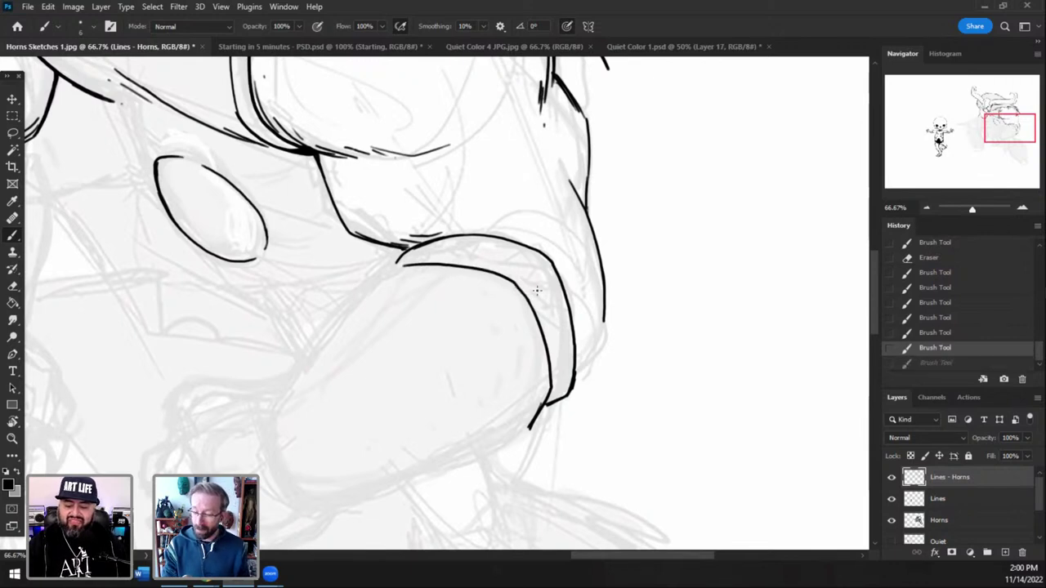
mouse_move(531, 303)
mouse_down()
mouse_move(481, 268)
mouse_move(373, 266)
mouse_up()
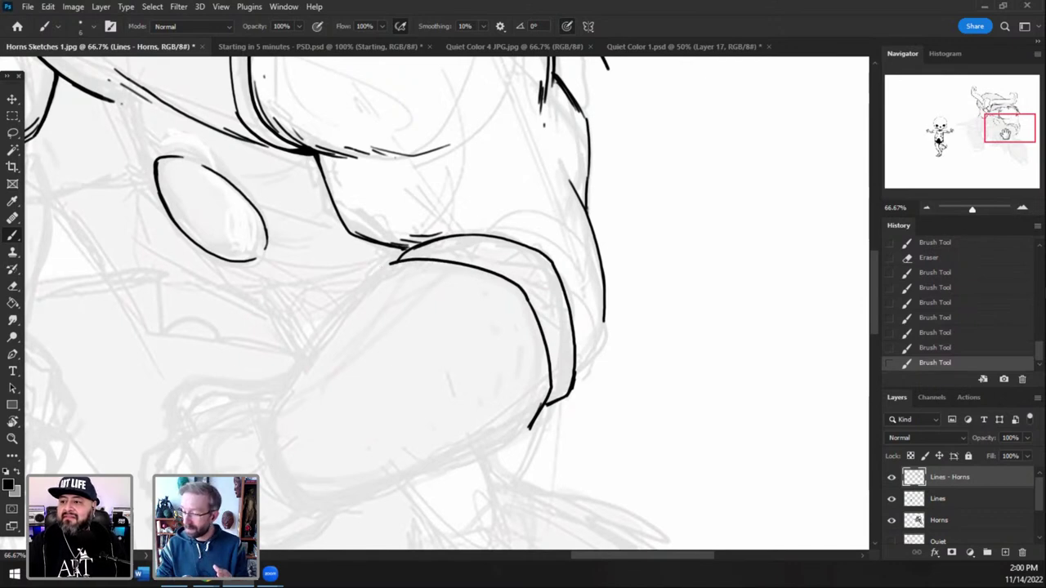
- Thin the short line end below the cuff's lower corner with the Eraser
drag(1009, 131, 1005, 135)
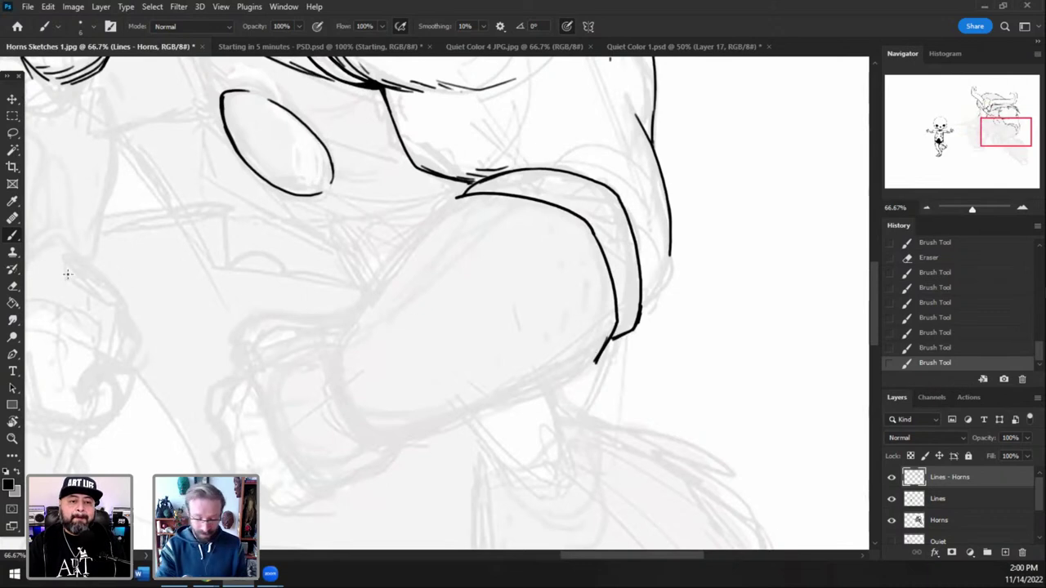
key(e)
click(590, 360)
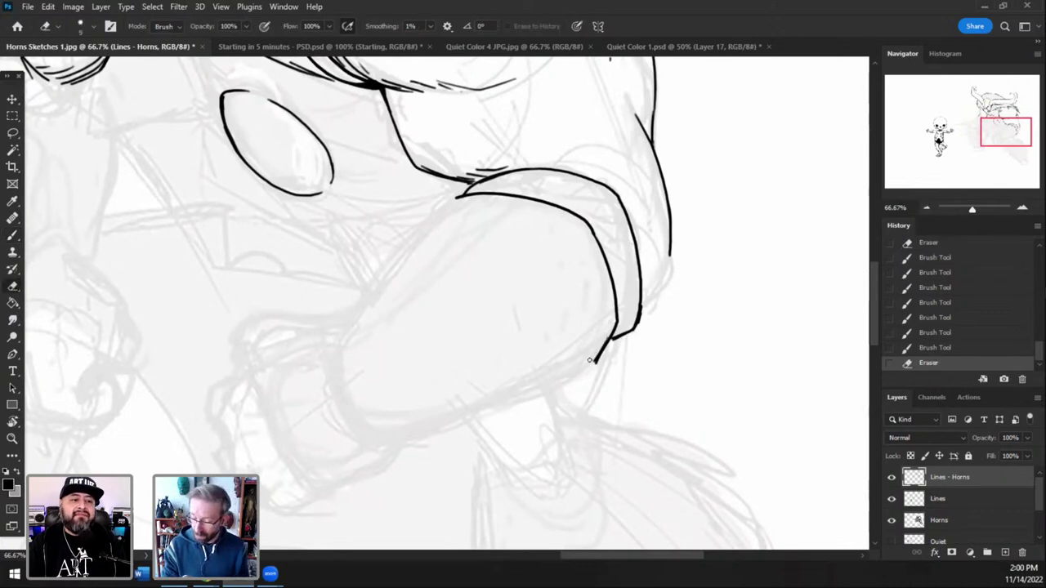
click(590, 359)
click(592, 358)
click(594, 357)
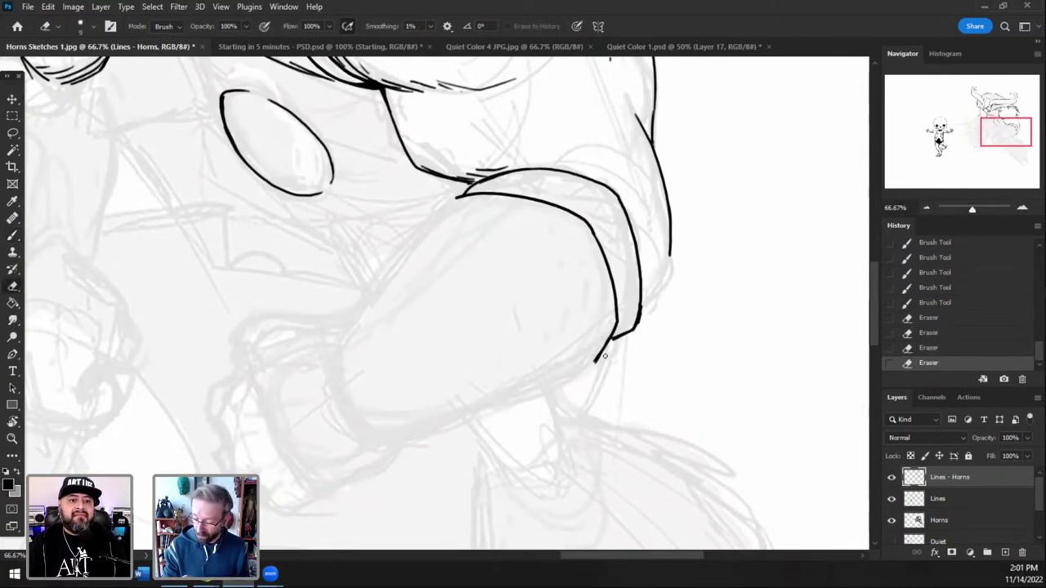
click(603, 356)
- Ink the forearm's lower edge with the Brush, from the cuff's lower corner along the sketch toward the wrist
click(17, 236)
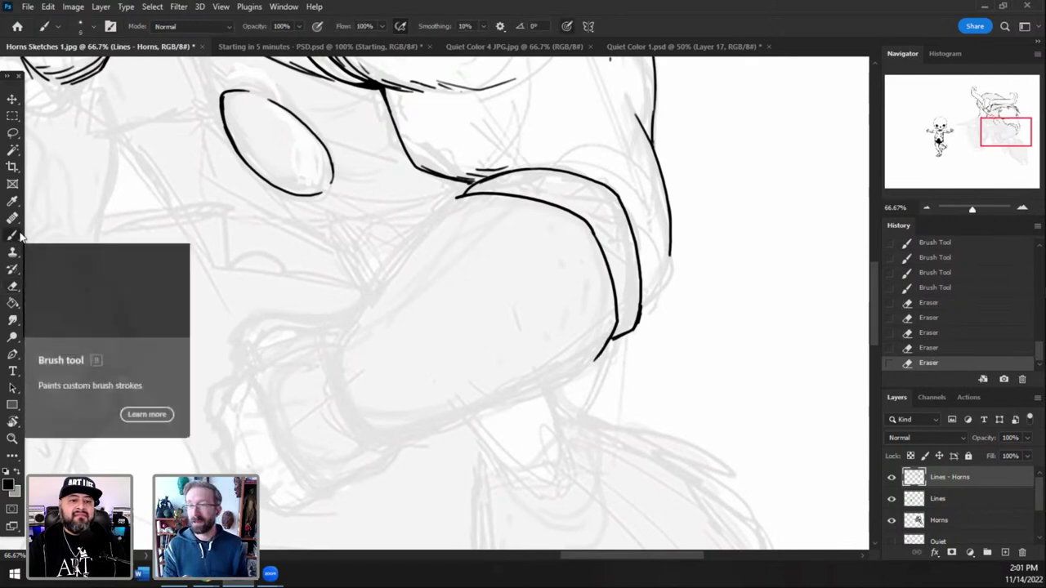
drag(998, 130, 999, 131)
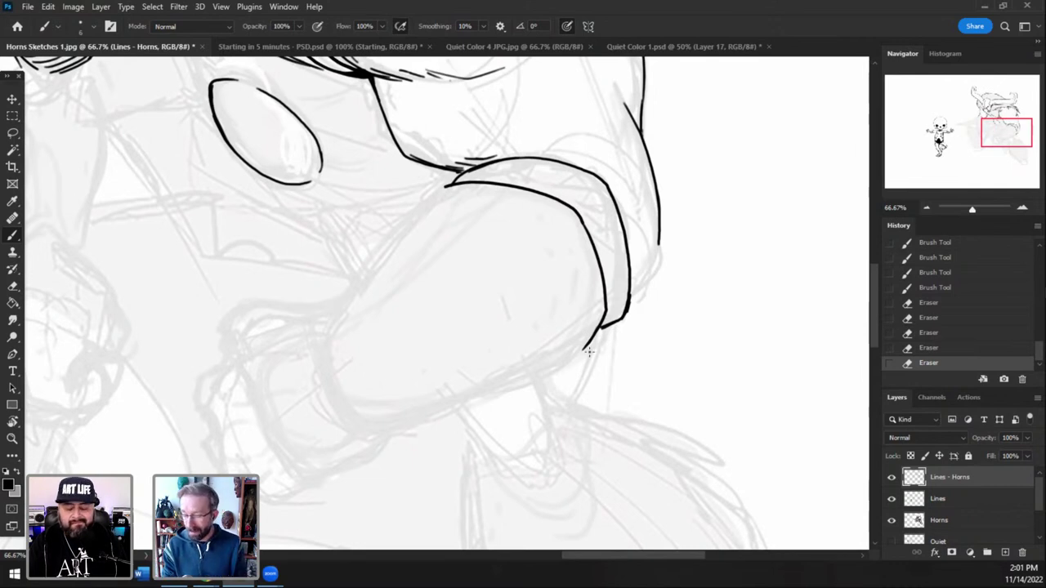
drag(587, 346, 467, 396)
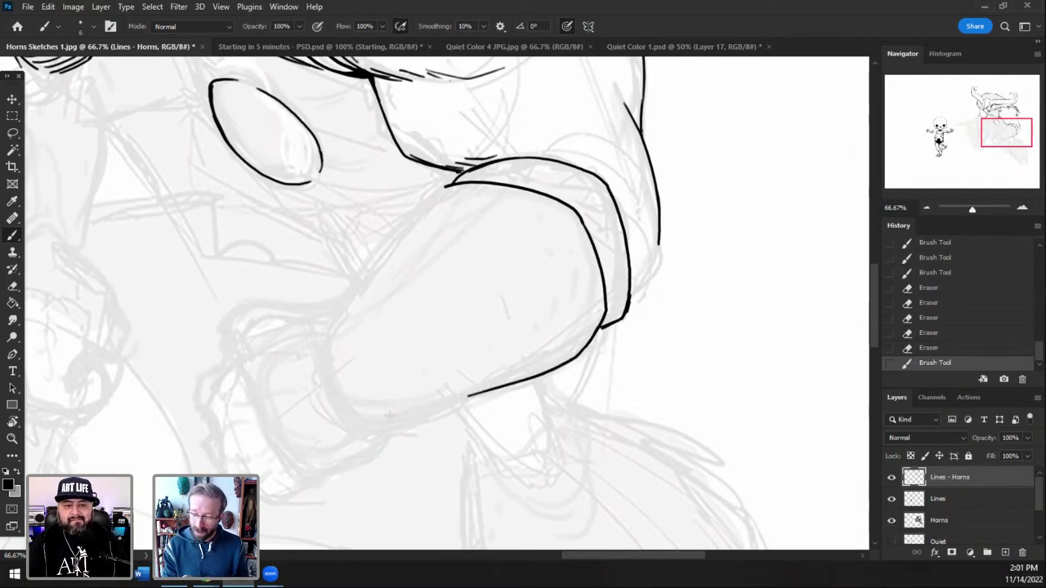
key(ctrl+z)
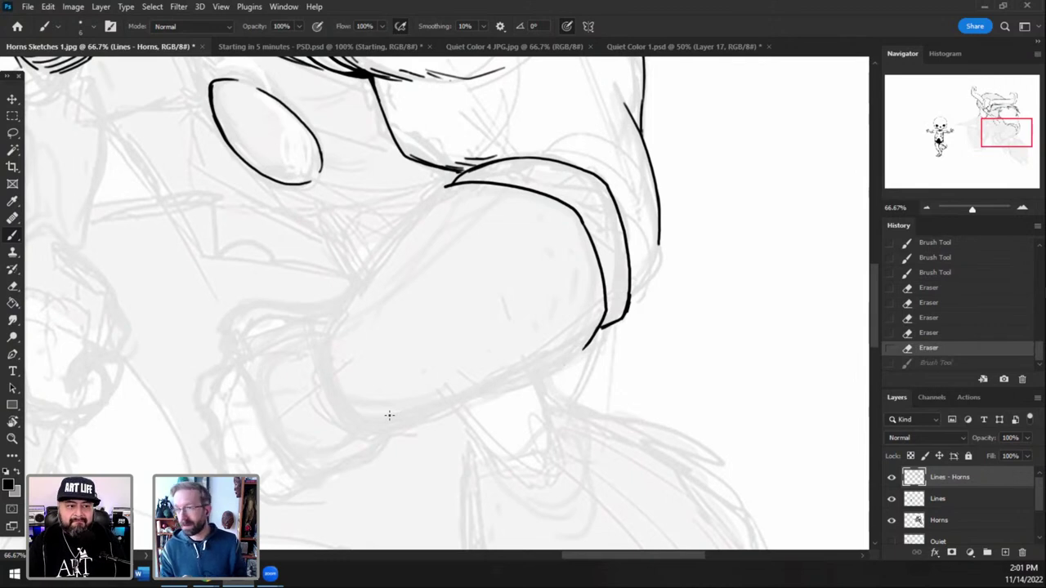
drag(583, 349, 412, 415)
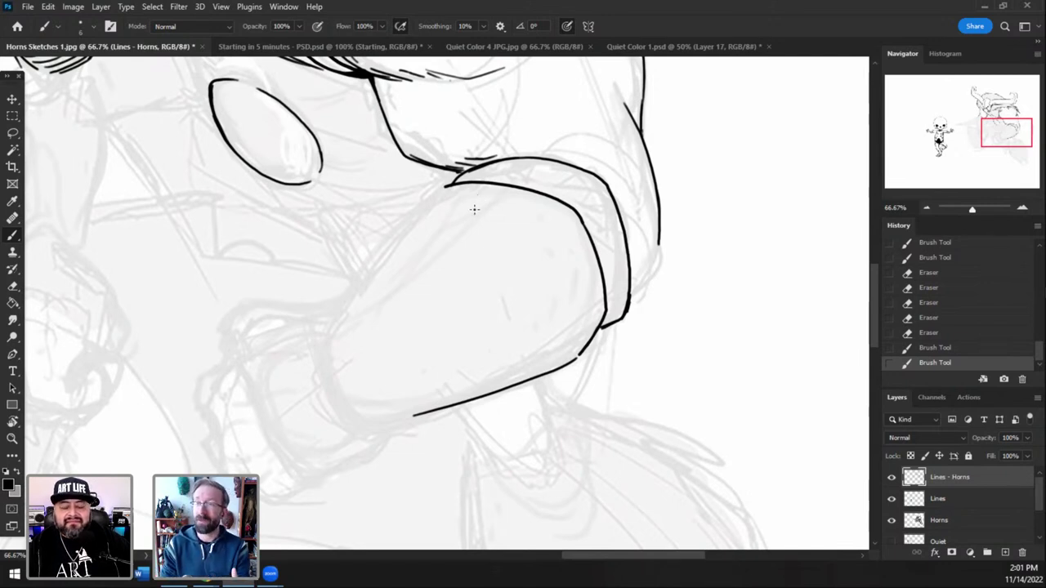
- Ink the forearm's upper edge from the wrist to the cuff and add short hatching in the cuff's crease
drag(348, 298, 433, 194)
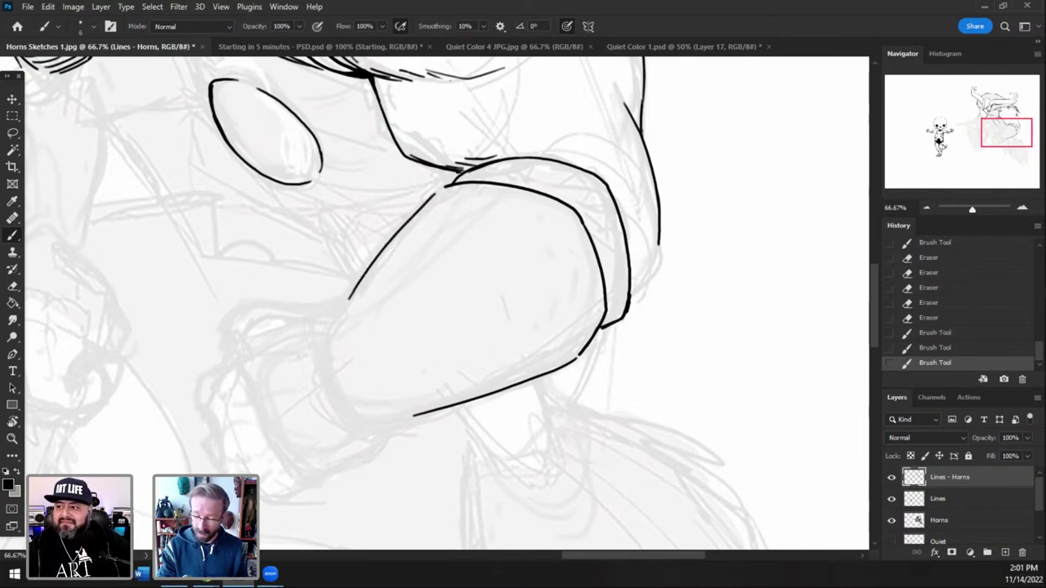
key(ctrl+z)
mouse_move(348, 302)
mouse_down()
mouse_move(431, 198)
mouse_move(465, 173)
mouse_move(463, 185)
mouse_move(480, 177)
mouse_up()
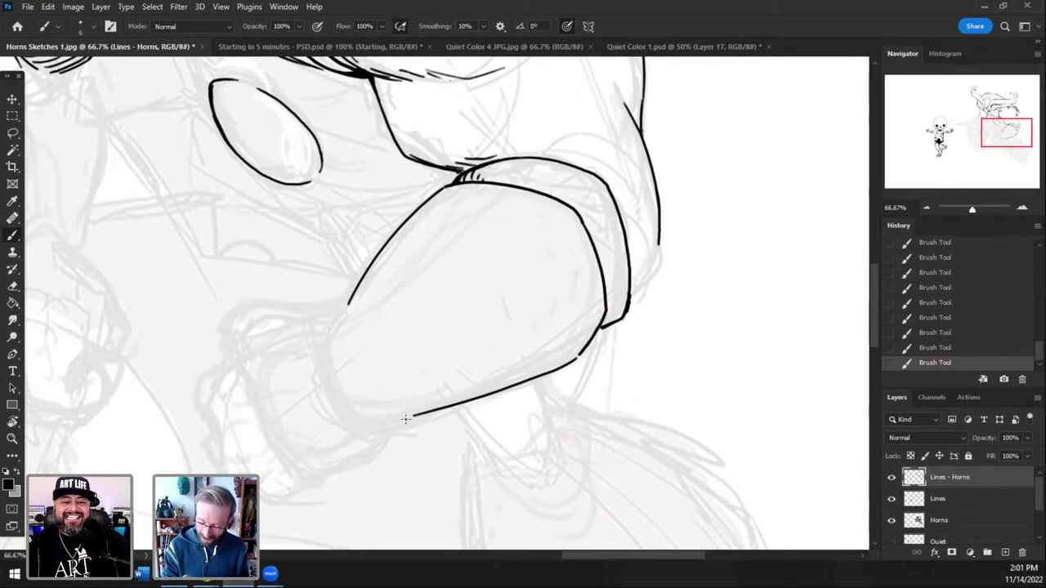
- Extend the forearm's lower edge and close its rounded wrist end up to the upper edge
mouse_move(402, 420)
mouse_down()
mouse_move(356, 409)
mouse_move(431, 416)
mouse_move(472, 396)
mouse_up()
key(ctrl+z)
key(ctrl+z)
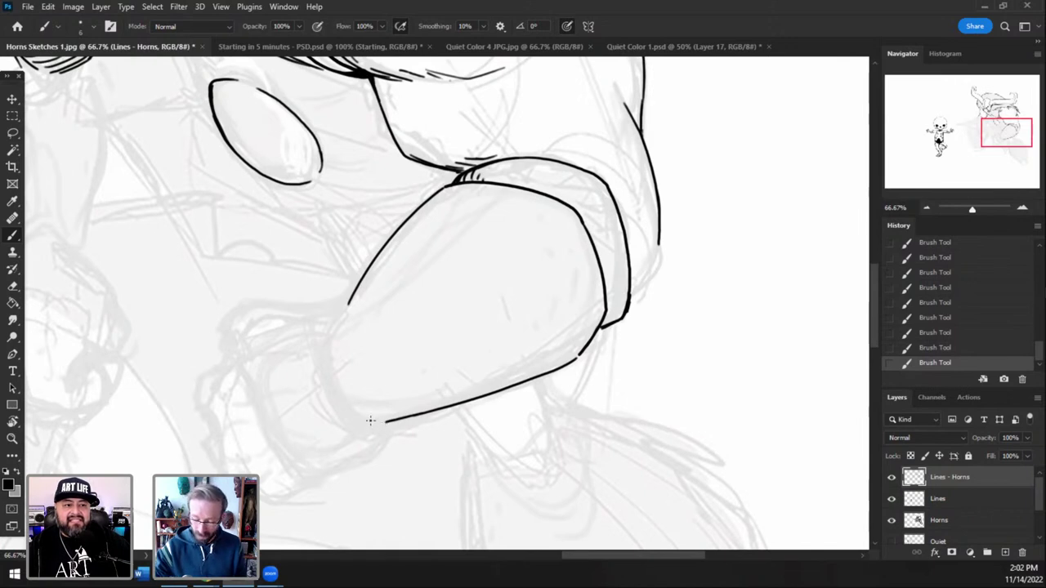
mouse_move(384, 422)
mouse_down()
mouse_move(344, 395)
mouse_move(345, 404)
mouse_move(355, 414)
mouse_move(326, 347)
mouse_move(346, 400)
mouse_move(325, 322)
mouse_move(329, 337)
mouse_move(351, 301)
mouse_up()
key(ctrl+z)
key(ctrl+z)
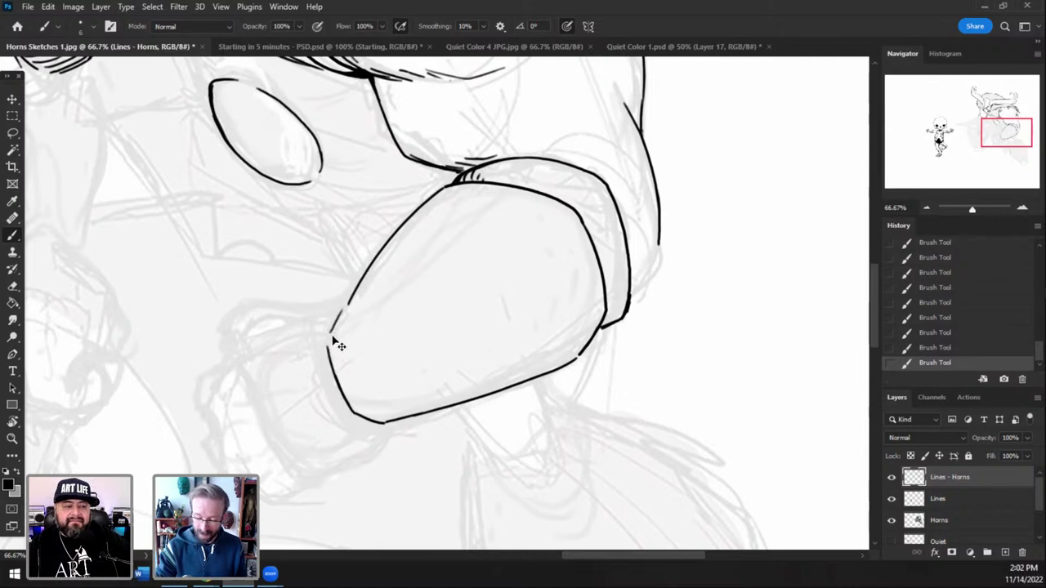
key(ctrl+z)
drag(333, 338, 349, 302)
drag(330, 347, 342, 315)
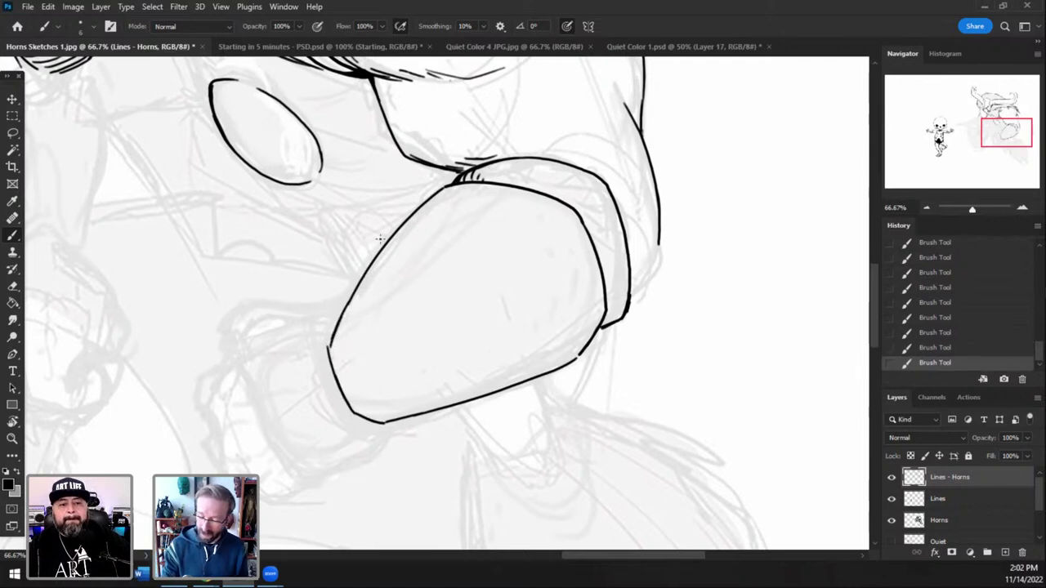
- Trim the line joint at the forearm's wrist end with the Eraser and re-ink it as a smooth curve
key(e)
mouse_move(332, 366)
mouse_down()
mouse_move(340, 399)
mouse_move(327, 336)
mouse_move(339, 356)
mouse_move(335, 342)
mouse_move(365, 281)
mouse_up()
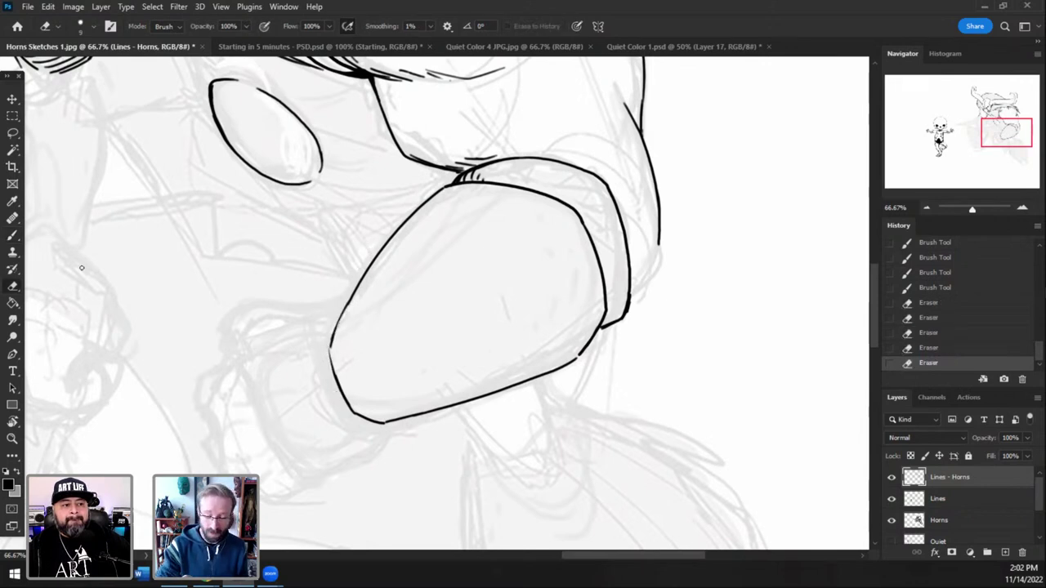
key(b)
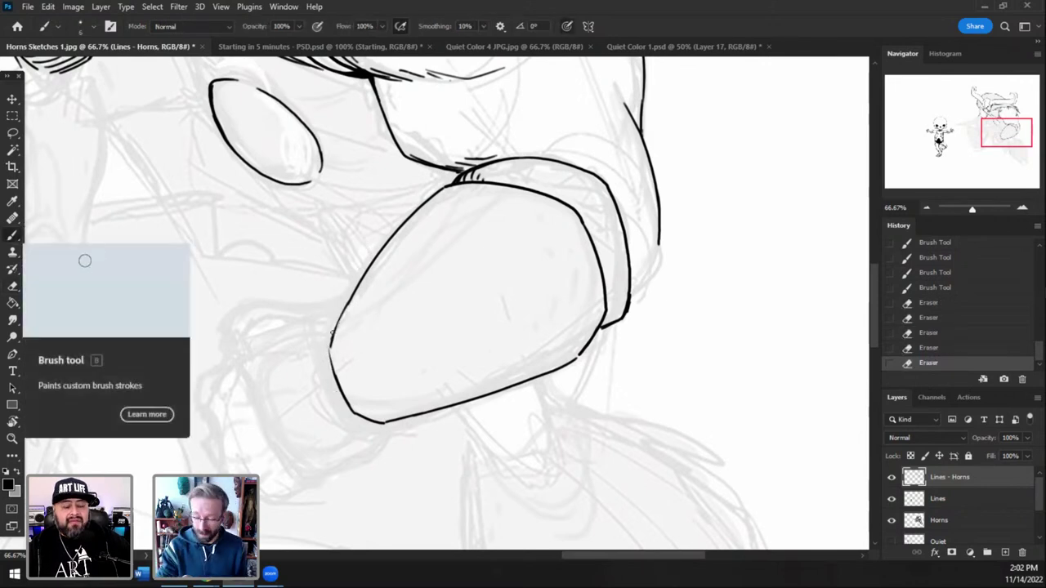
drag(331, 359, 354, 286)
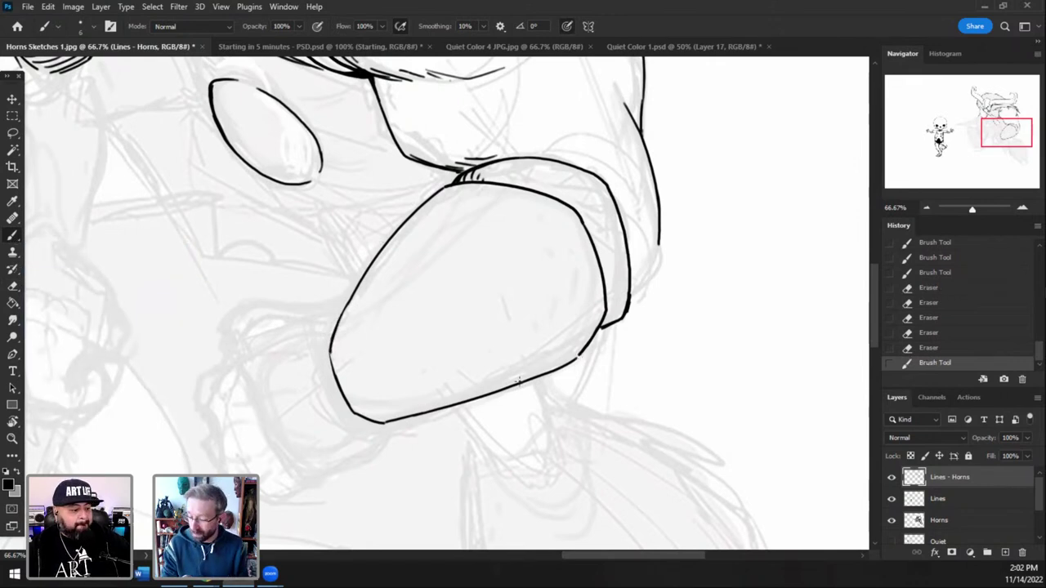
- Thicken the cuff's lower corner with the Brush and erase the excess to round it off
drag(611, 326, 631, 310)
key(ctrl+z)
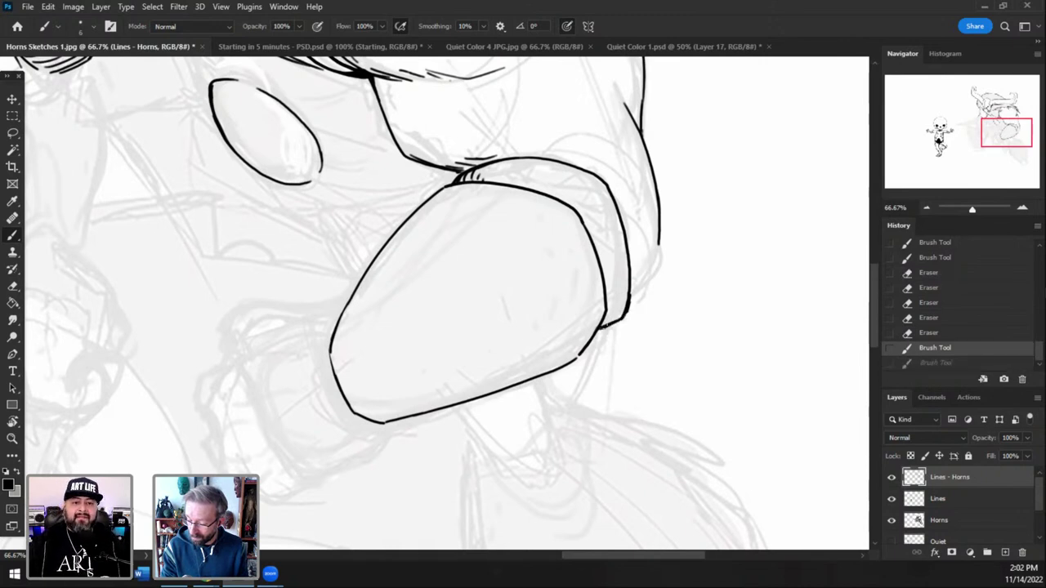
key(ctrl+shift+z)
key(e)
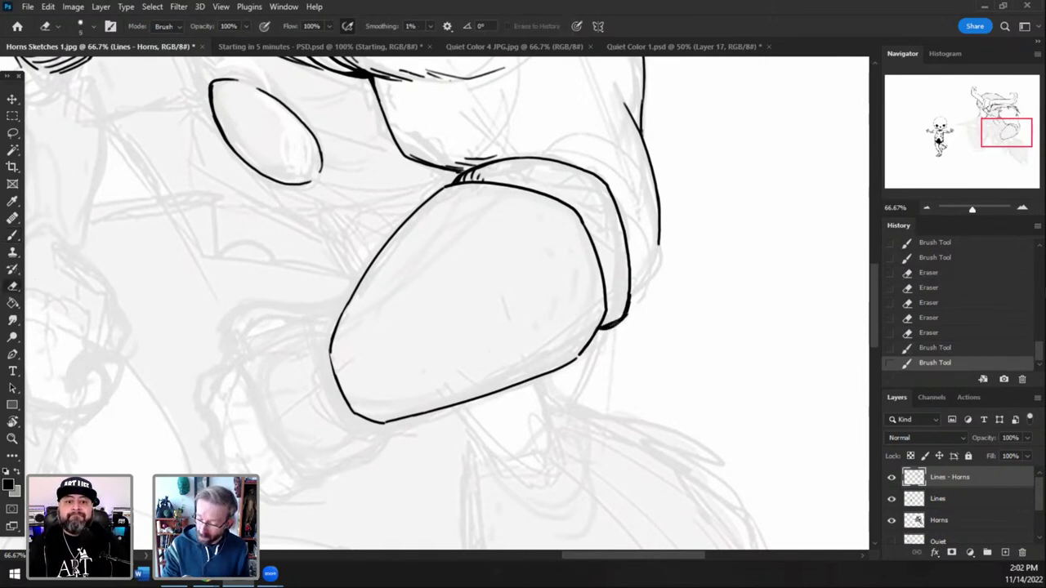
mouse_move(606, 325)
mouse_down()
mouse_move(636, 294)
mouse_move(628, 312)
mouse_up()
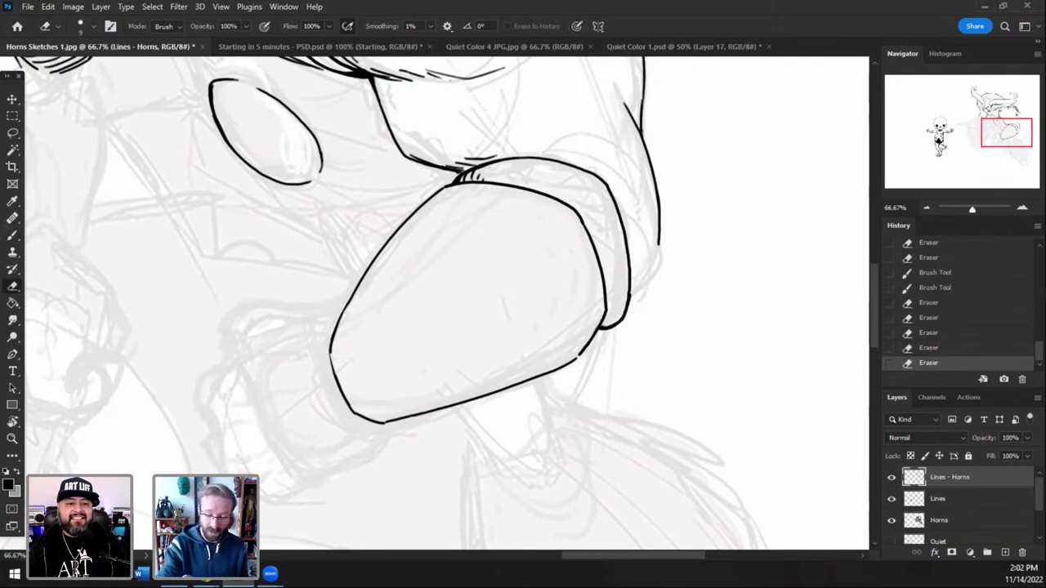
- Ink the elbow's outer contour down to its point and back to the cuff, then erase the stray line ends
click(13, 234)
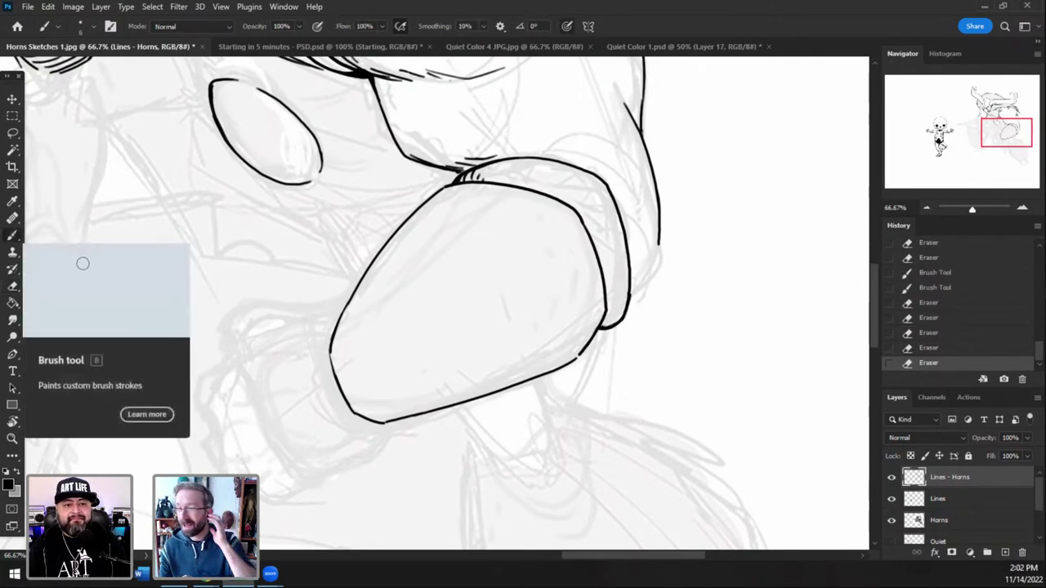
mouse_move(1011, 134)
mouse_down()
mouse_move(1015, 124)
mouse_move(1005, 138)
mouse_move(1013, 137)
mouse_up()
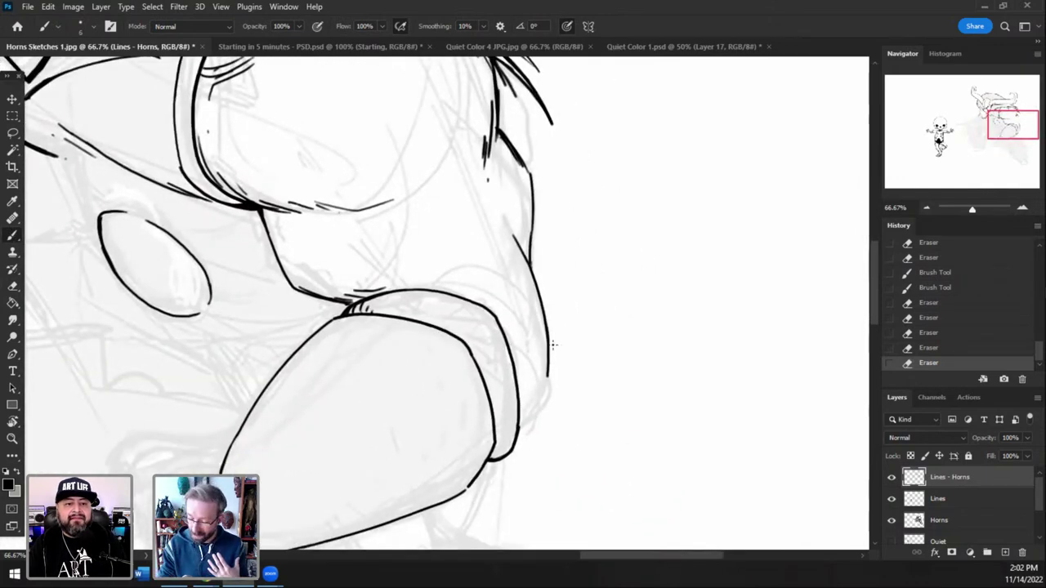
drag(546, 333, 550, 378)
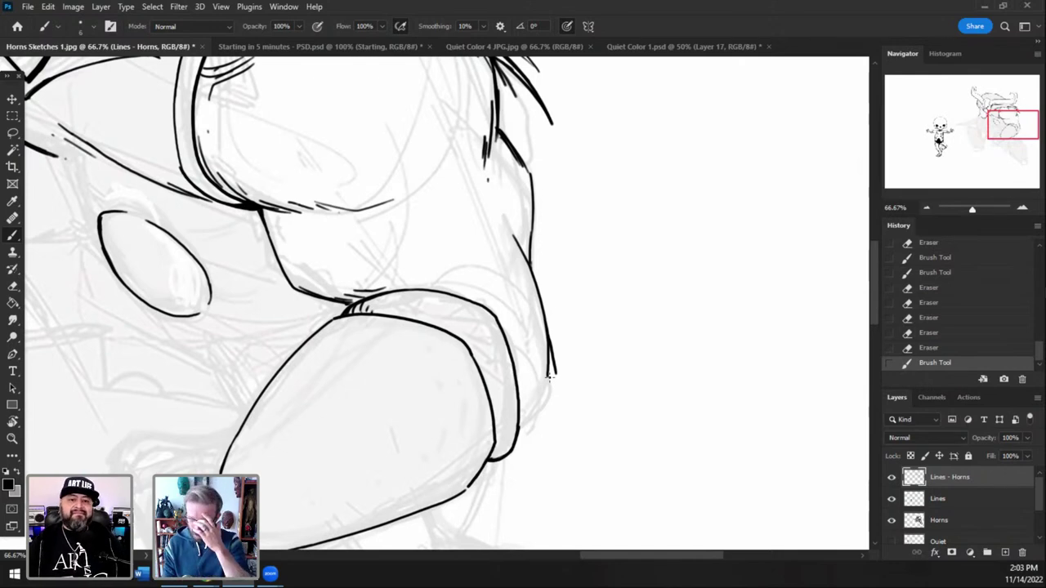
drag(1005, 131, 1006, 134)
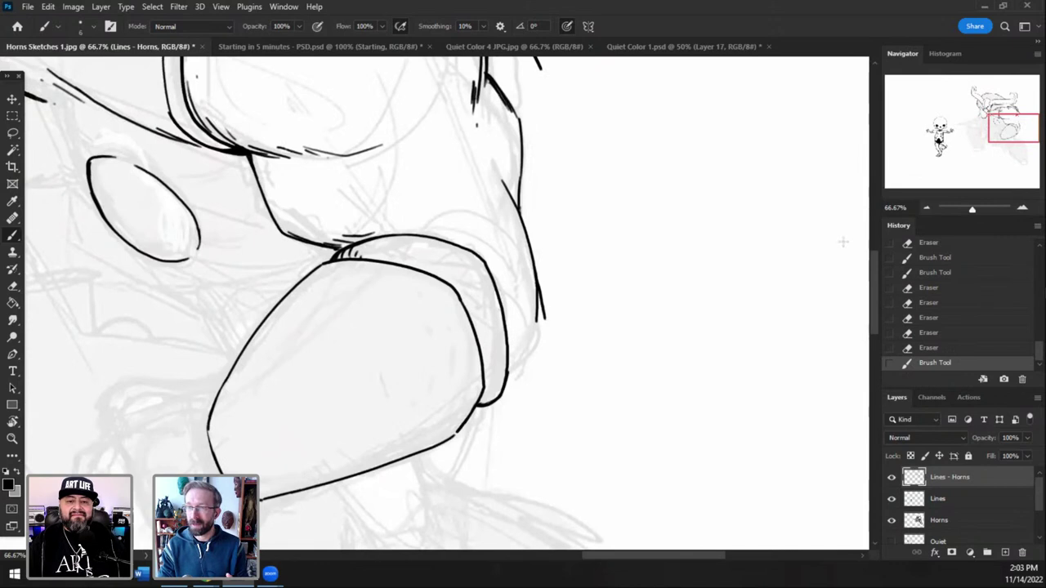
mouse_move(545, 325)
mouse_down()
mouse_move(509, 372)
mouse_move(546, 325)
mouse_up()
key(ctrl+z)
key(ctrl+z)
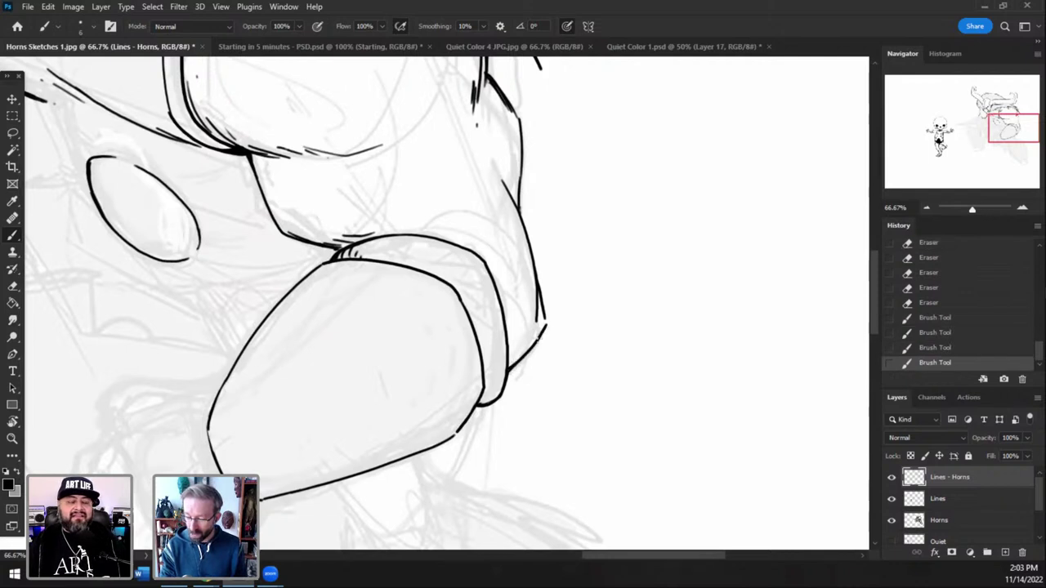
drag(508, 371, 508, 373)
drag(542, 311, 549, 325)
key(ctrl+z)
key(e)
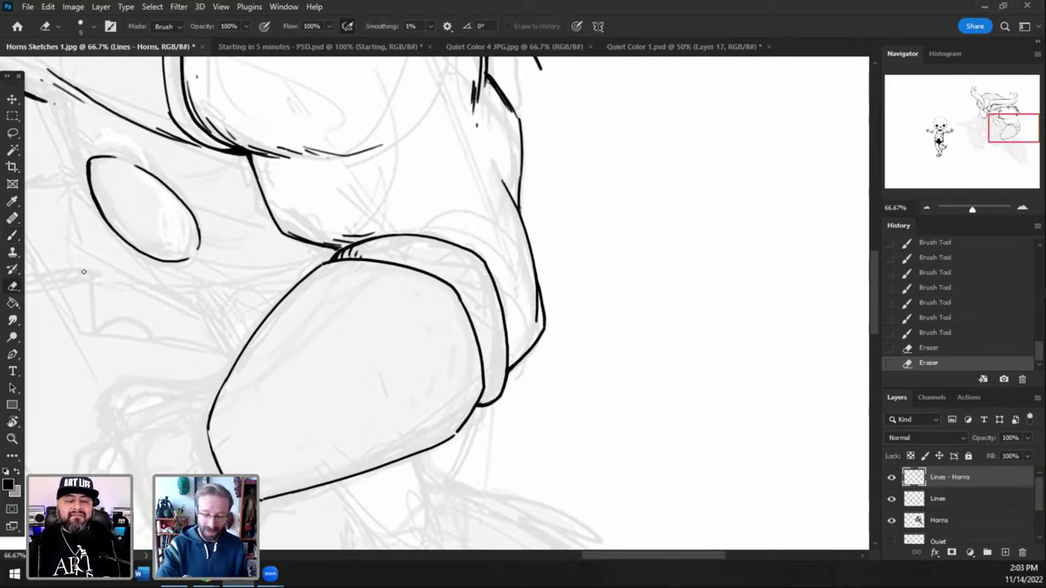
- Extend the chest contour line below the chin with short tapered Brush strokes toward the neighbouring chest line
click(13, 235)
drag(1013, 130, 988, 136)
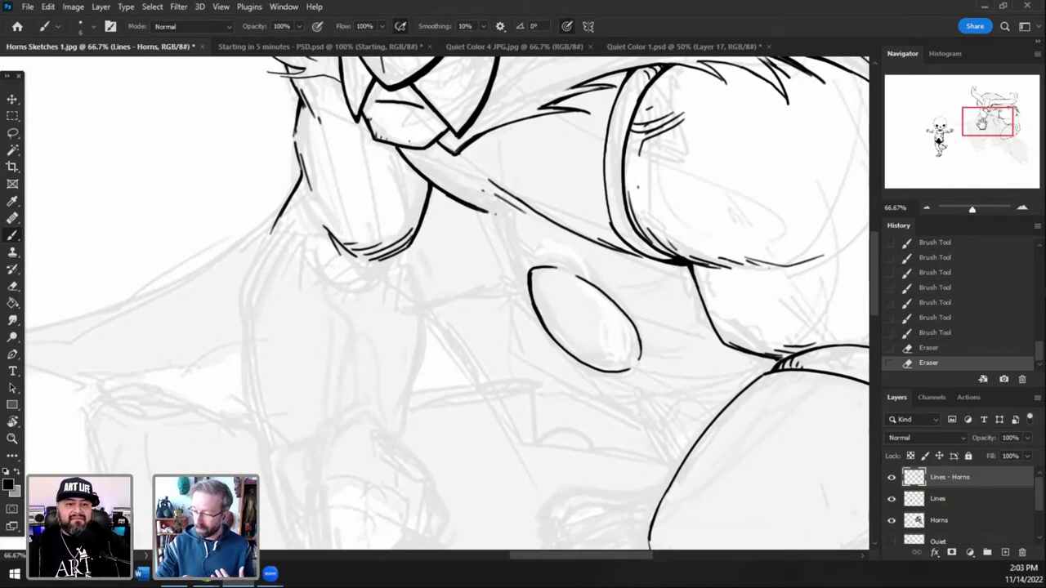
drag(980, 123, 984, 120)
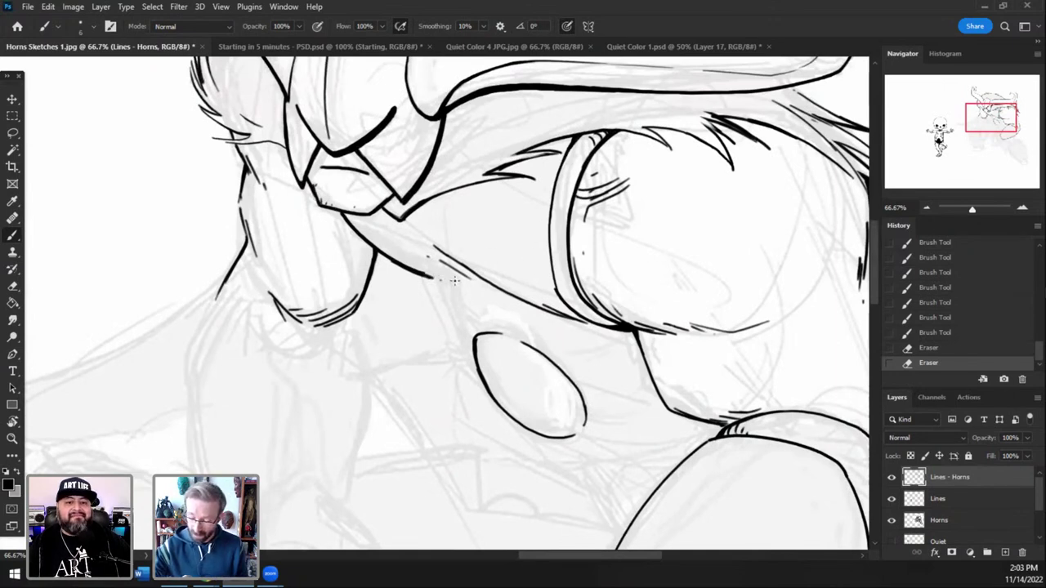
drag(423, 272, 457, 279)
key(ctrl+z)
key(ctrl+z)
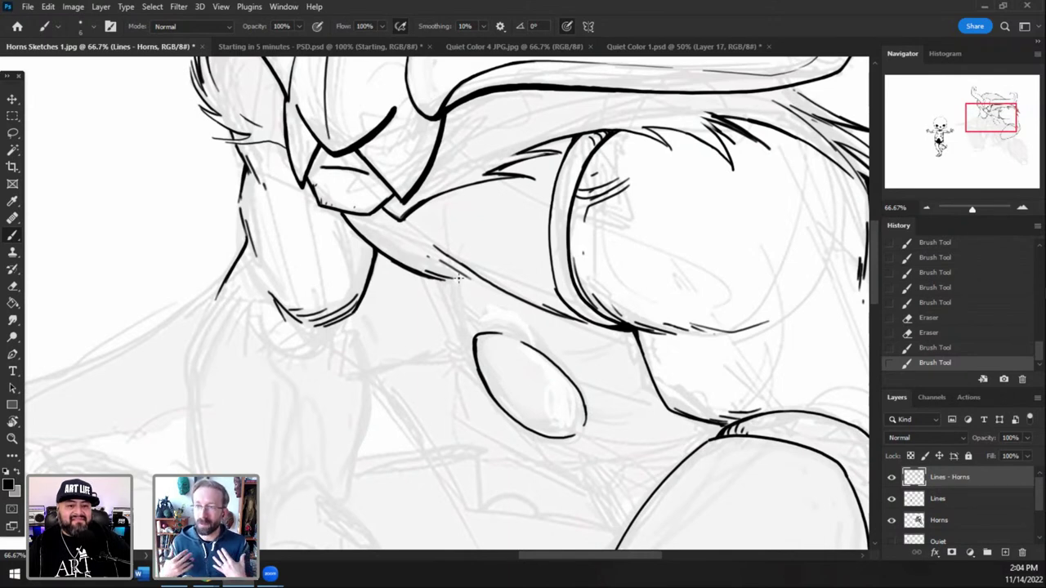
drag(459, 279, 448, 321)
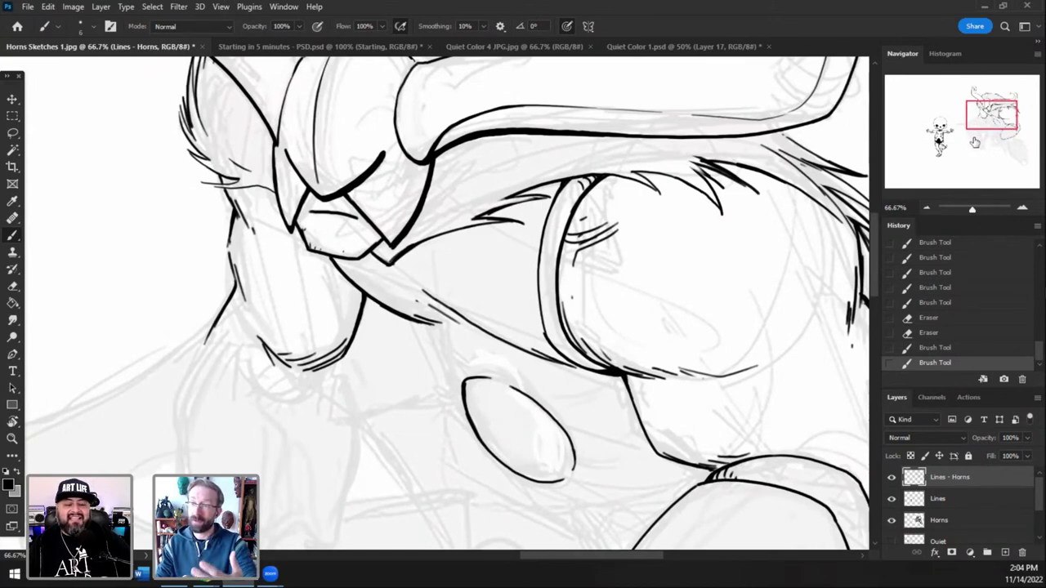
click(991, 121)
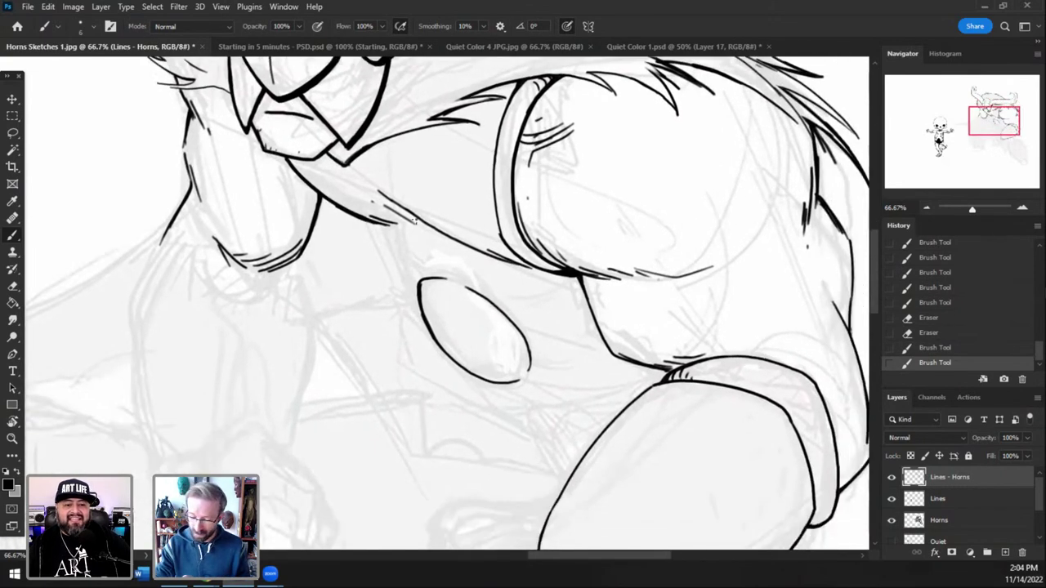
drag(369, 219, 392, 225)
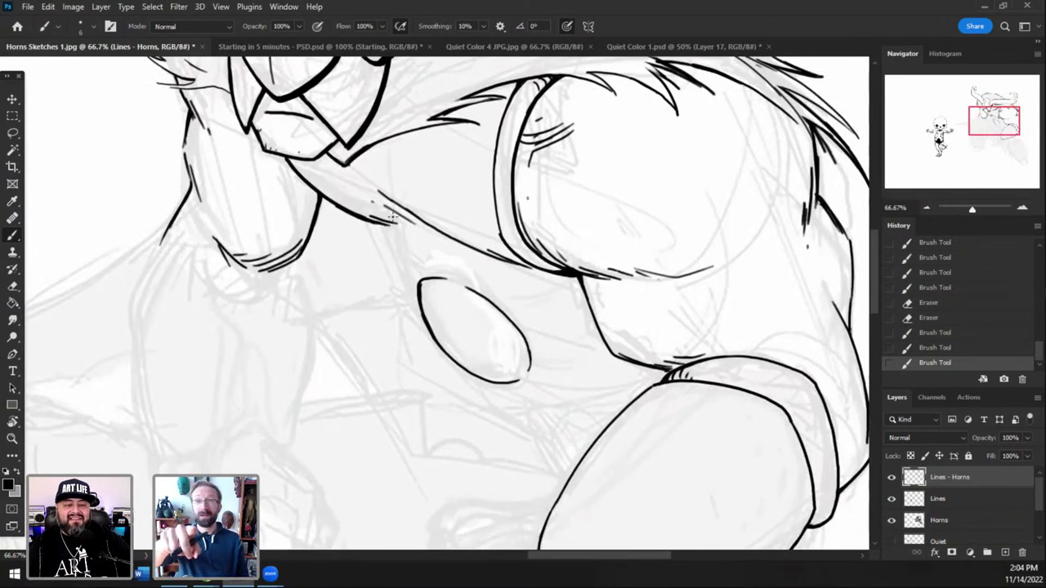
- Undo the last tapered stroke at the end of the chest contour below the chin and try a short replacement stroke
key(ctrl+z)
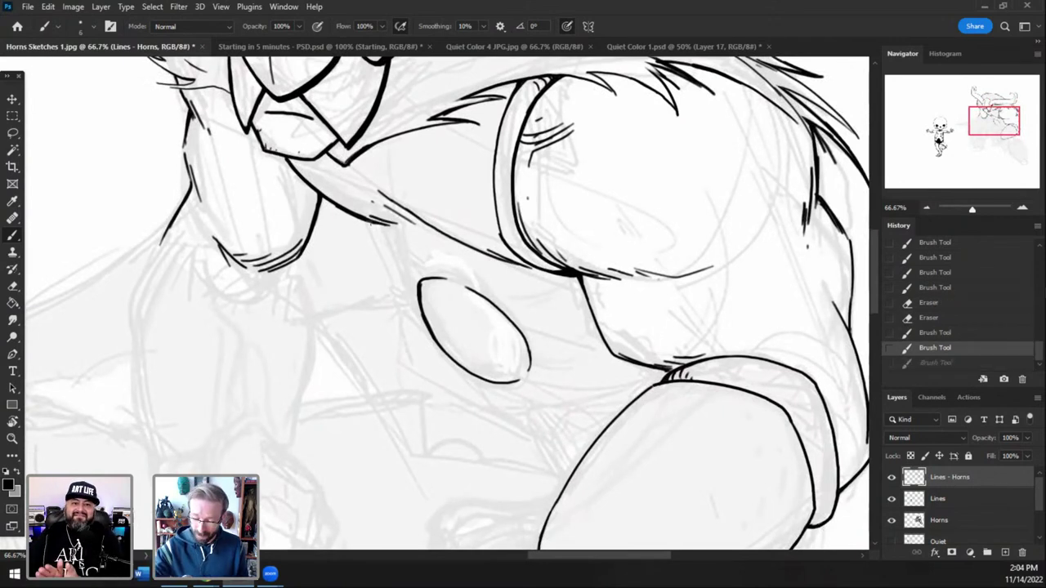
drag(367, 220, 393, 224)
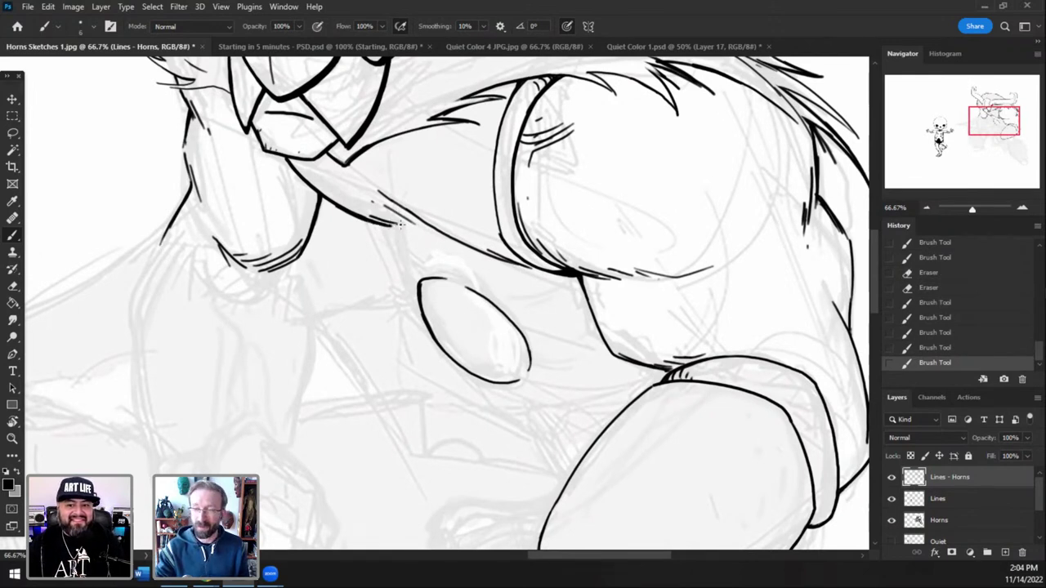
key(ctrl+z)
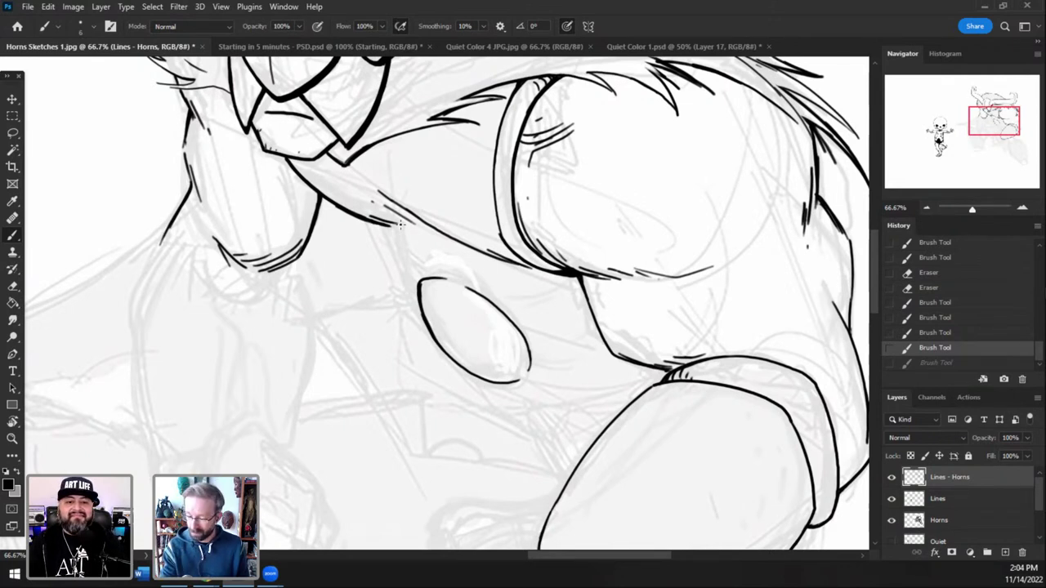
- Rough in the waist and belt area between the two fists with light Brush strokes on the Horns sketch layer
click(927, 210)
drag(999, 119, 990, 129)
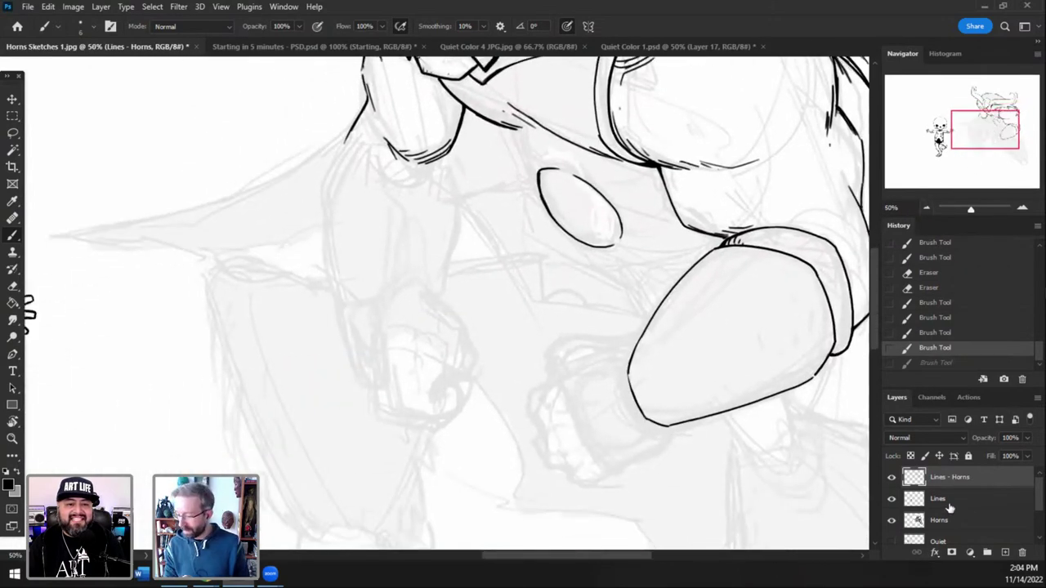
click(950, 523)
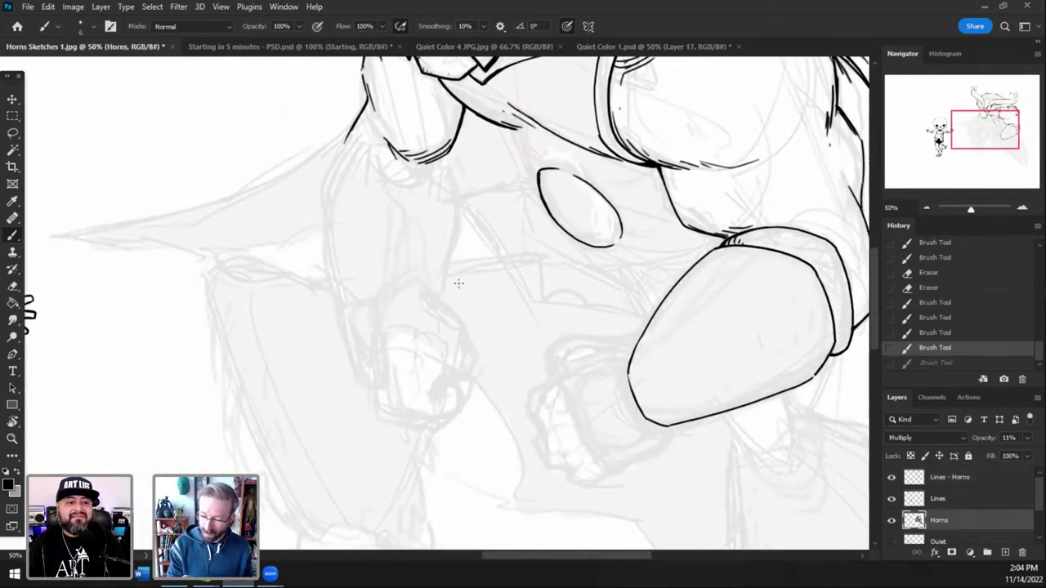
drag(530, 260, 588, 261)
key(ctrl+z)
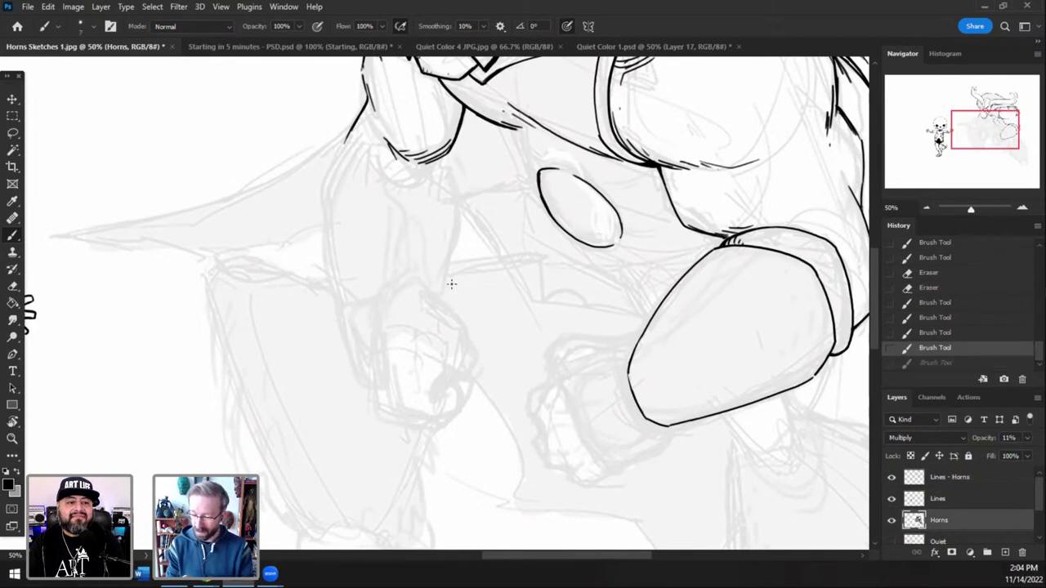
drag(455, 285, 517, 267)
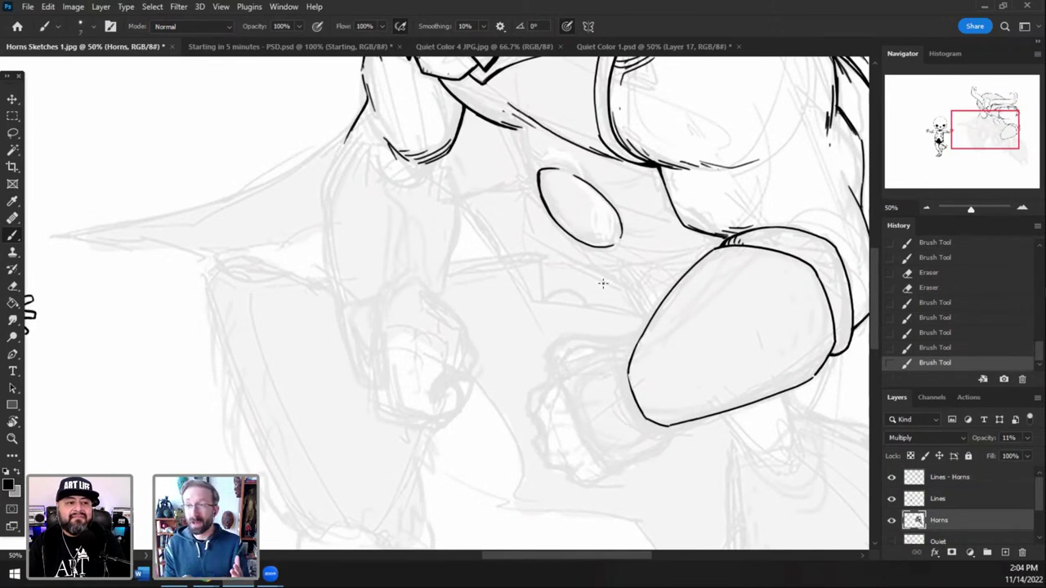
drag(455, 284, 563, 253)
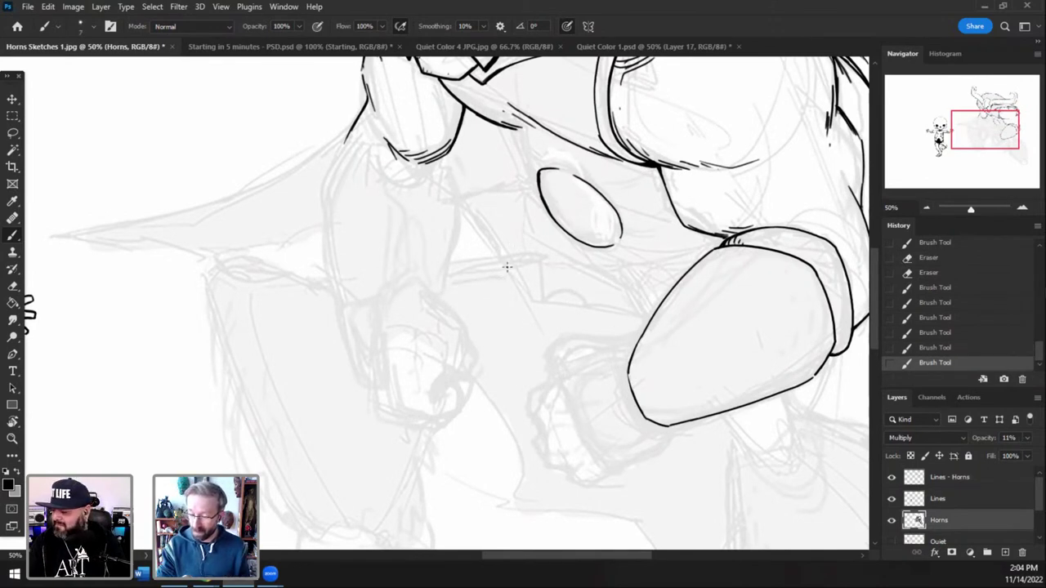
key(ctrl+z)
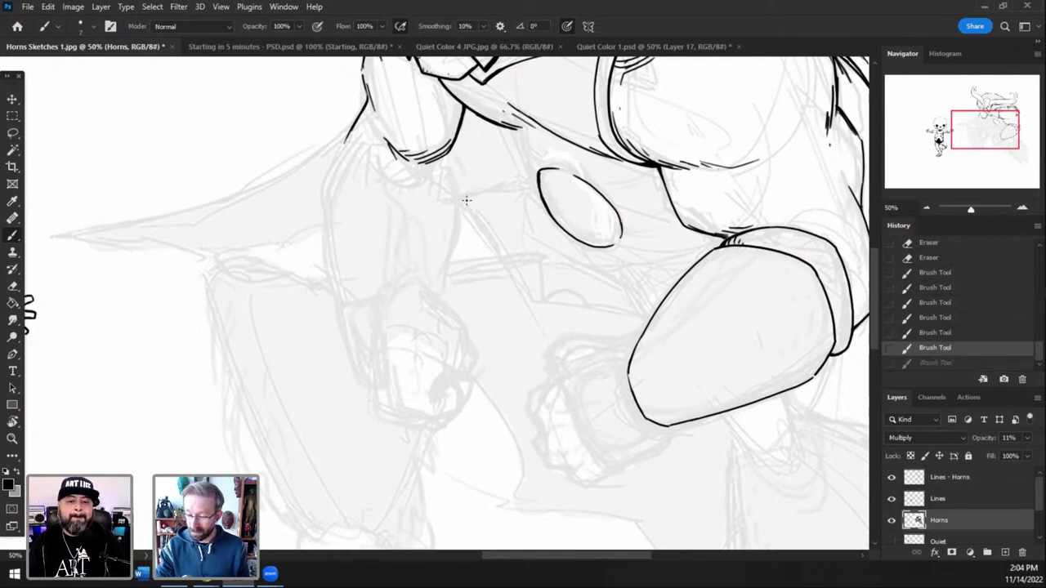
drag(488, 227, 530, 312)
drag(592, 261, 637, 283)
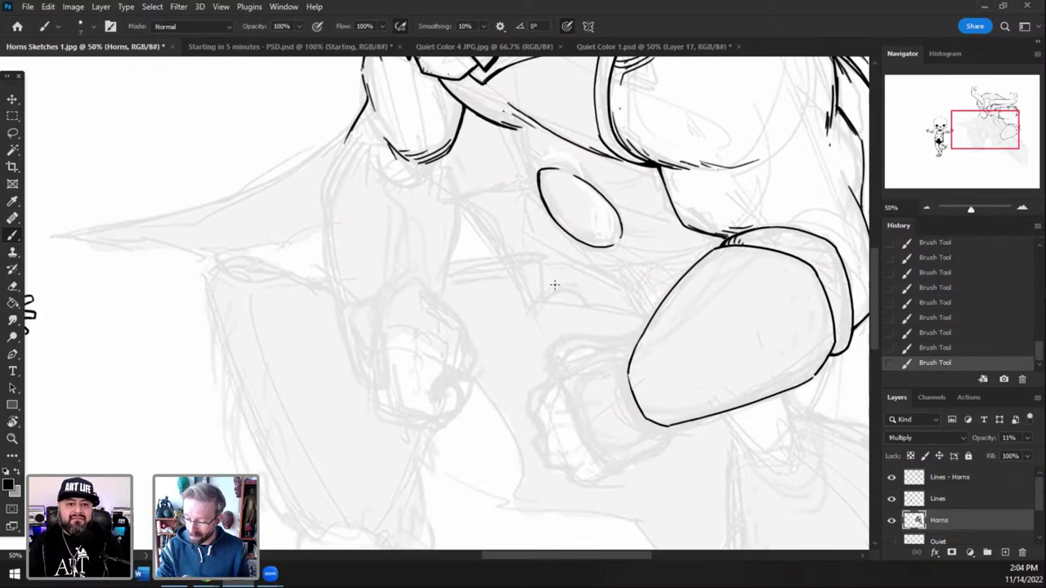
- Close the gap at the lower end of the torso's oval with a short Brush stroke on the Lines - Horns layer
click(926, 207)
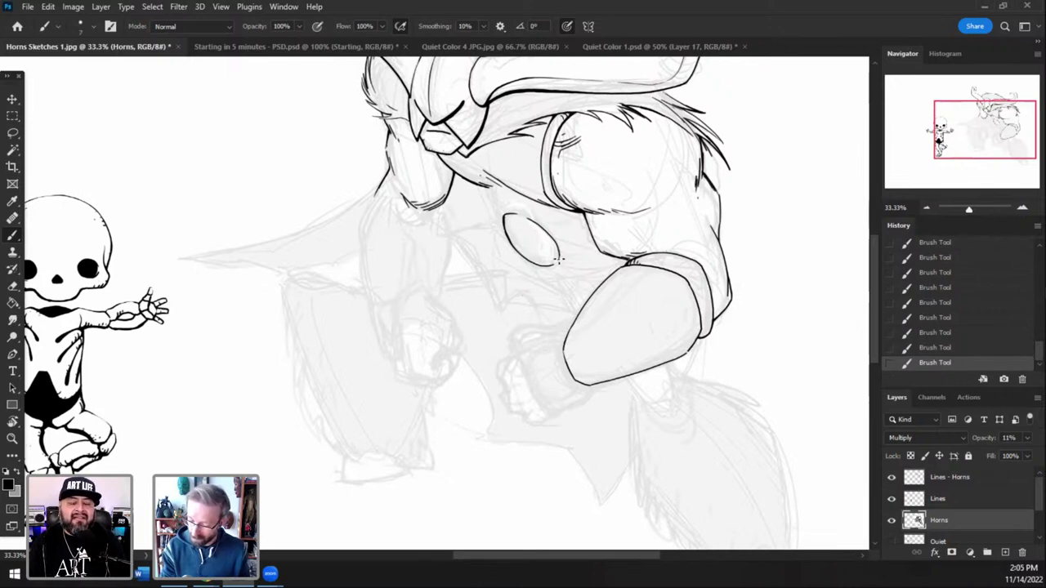
drag(974, 126, 977, 117)
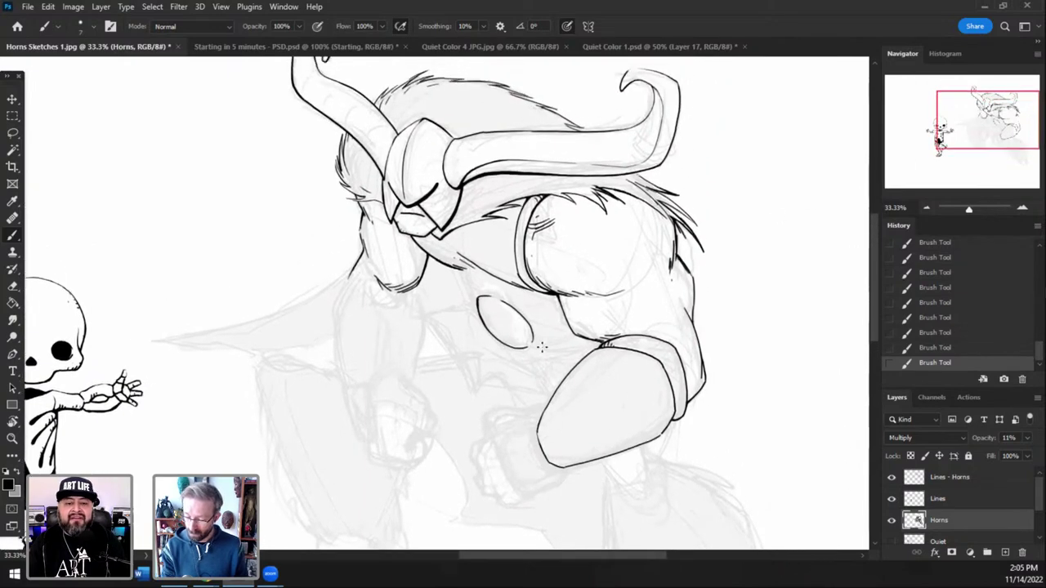
click(967, 484)
click(1022, 208)
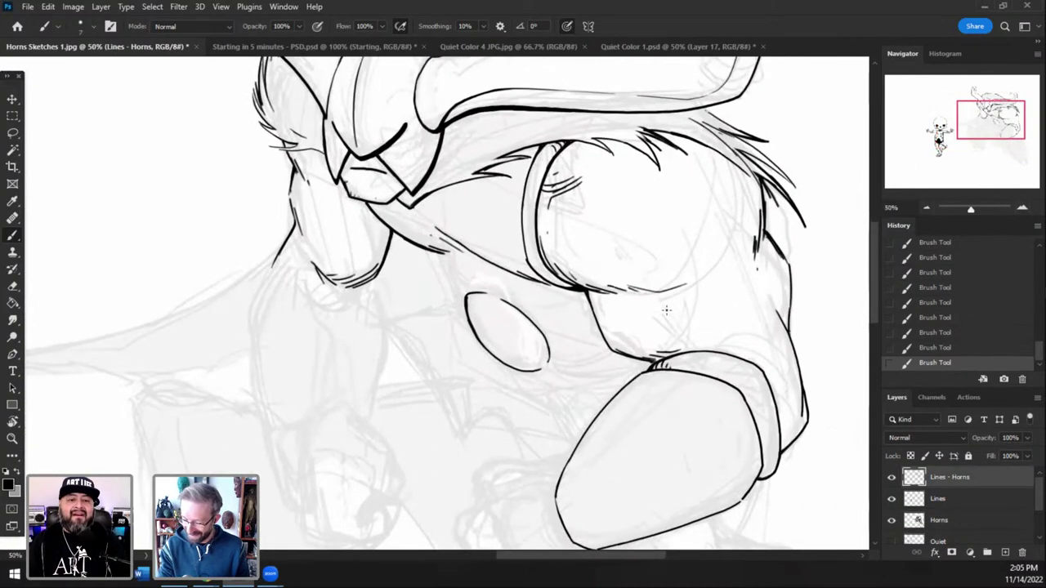
click(1022, 207)
click(1022, 207)
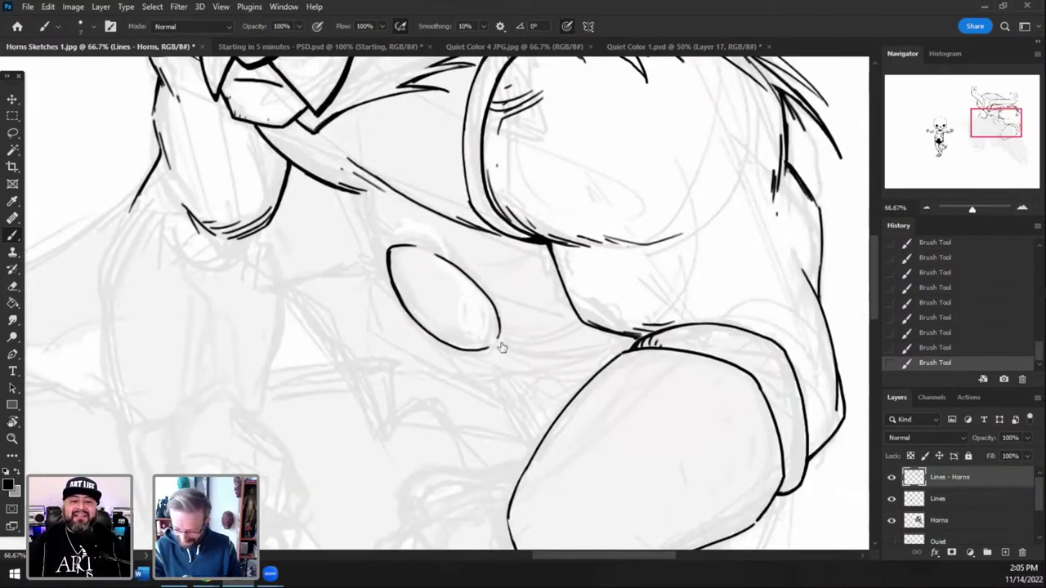
mouse_move(500, 335)
mouse_down()
mouse_move(491, 347)
mouse_move(505, 344)
mouse_up()
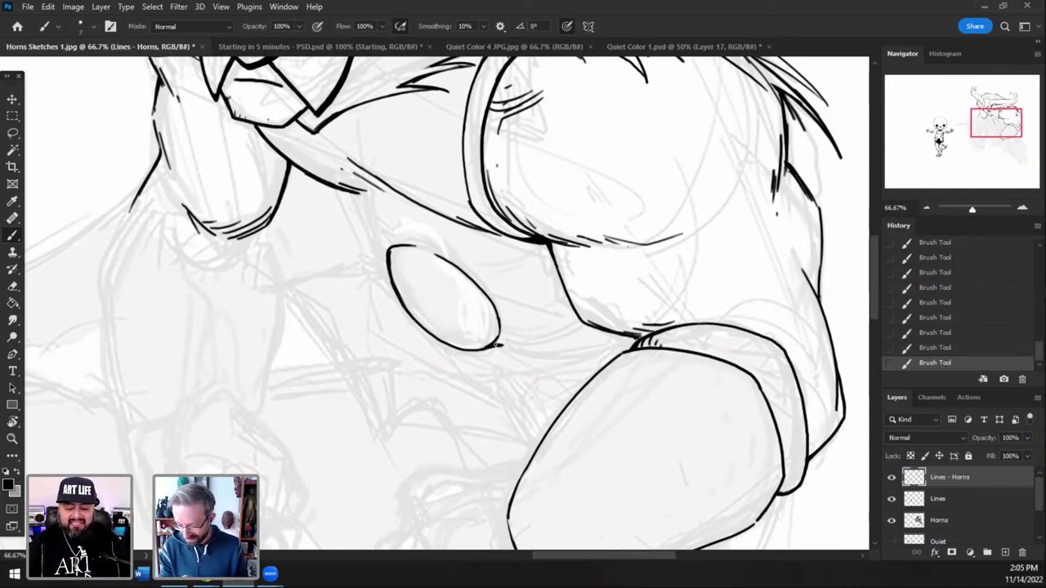
- Ink a curved line from the oval's lower end toward the forearm and thicken the upper arm's underside down to the cuff
drag(572, 340, 588, 331)
key(ctrl+z)
mouse_move(495, 345)
mouse_down()
mouse_move(534, 349)
mouse_move(577, 335)
mouse_move(574, 314)
mouse_move(585, 320)
mouse_move(553, 246)
mouse_up()
key(ctrl+z)
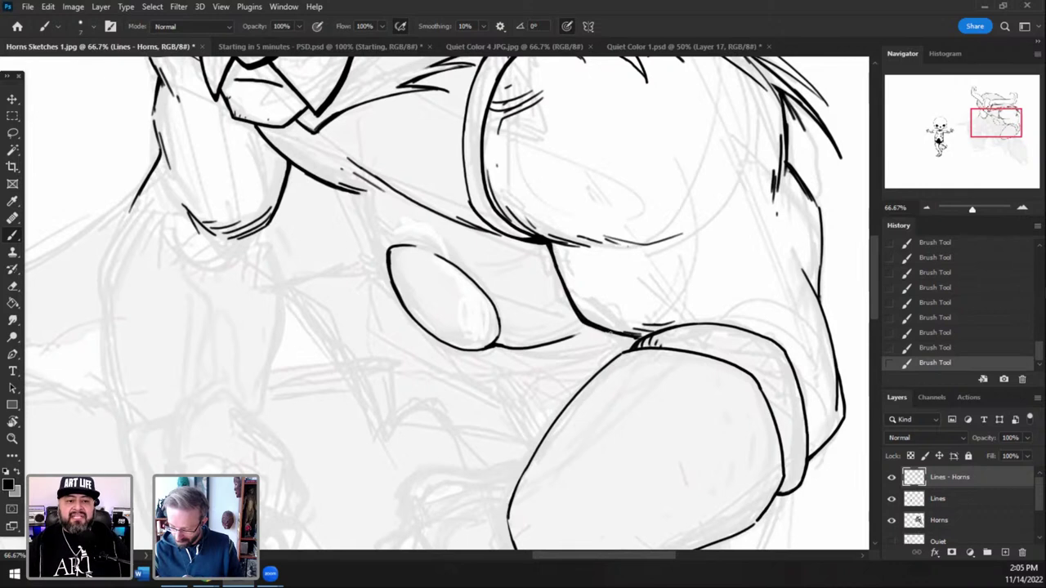
drag(605, 340, 684, 324)
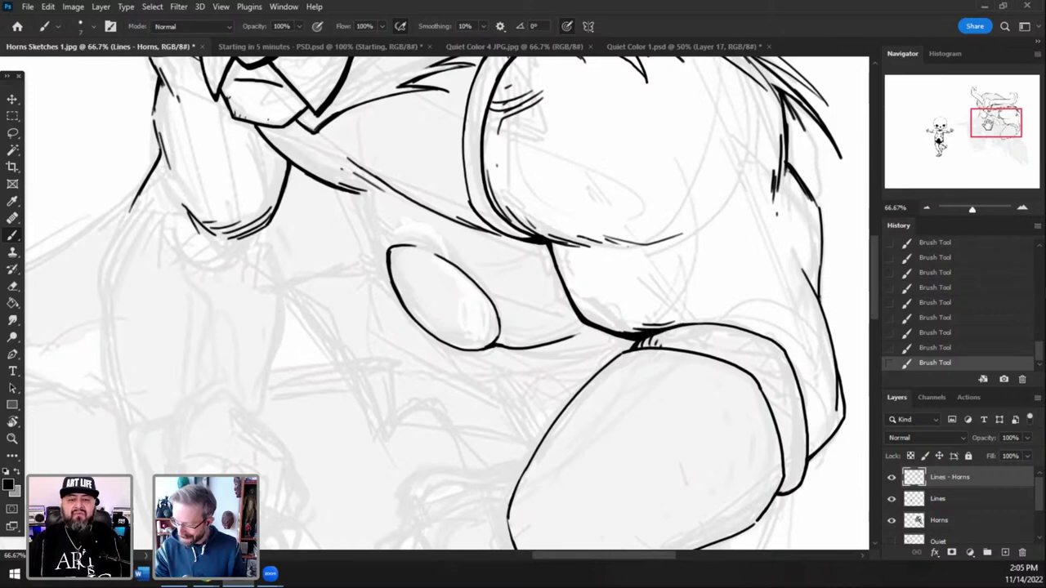
- Thicken the outline around the cuff's lower corner and the neighbouring elbow line with short Brush strokes
drag(986, 122, 994, 130)
drag(657, 373, 679, 361)
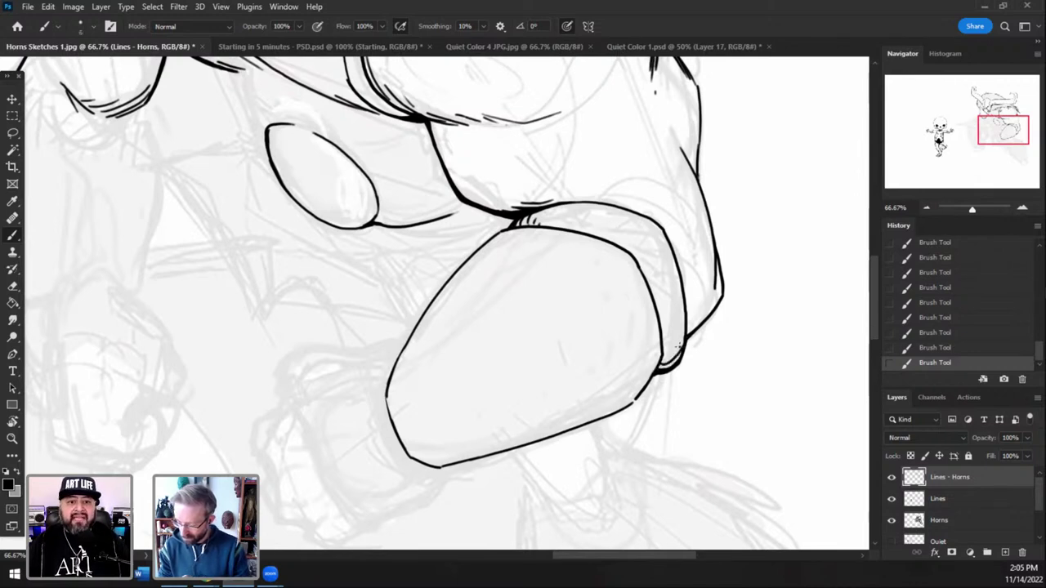
key(ctrl+z)
mouse_move(660, 370)
mouse_down()
mouse_move(678, 351)
mouse_move(665, 337)
mouse_move(724, 298)
mouse_up()
key(ctrl+z)
key(ctrl+z)
- Rework the rough sketch of the hand at the forearm's wrist end on the Horns layer with the Brush and Eraser
drag(997, 138, 992, 140)
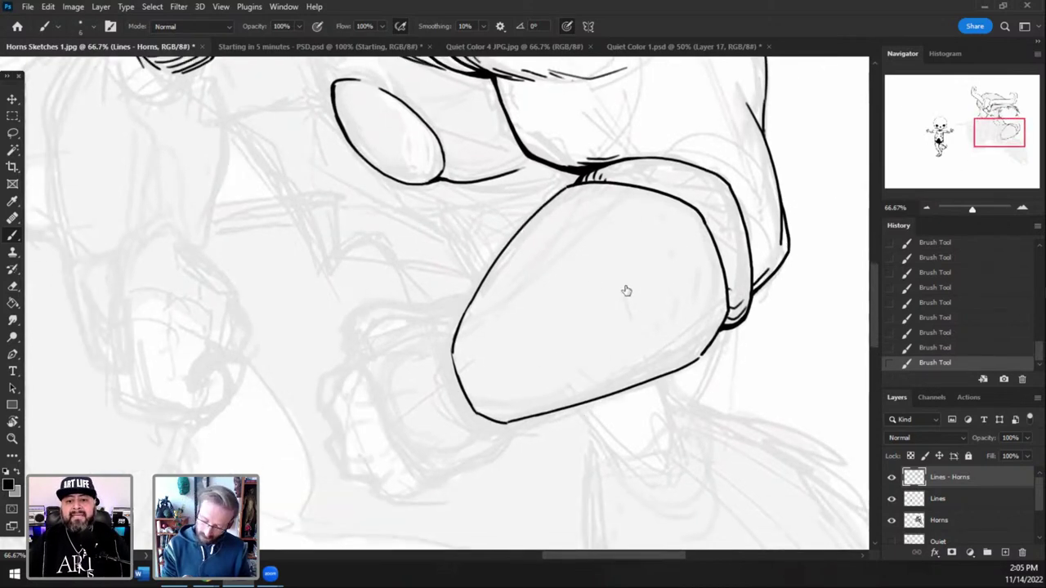
click(938, 520)
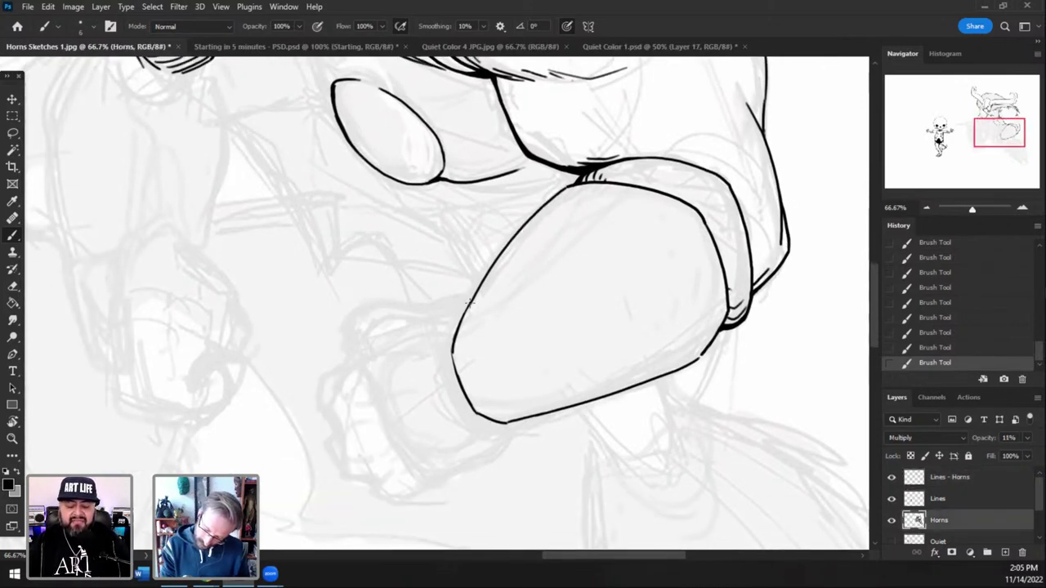
key(ctrl+z)
drag(470, 293, 457, 309)
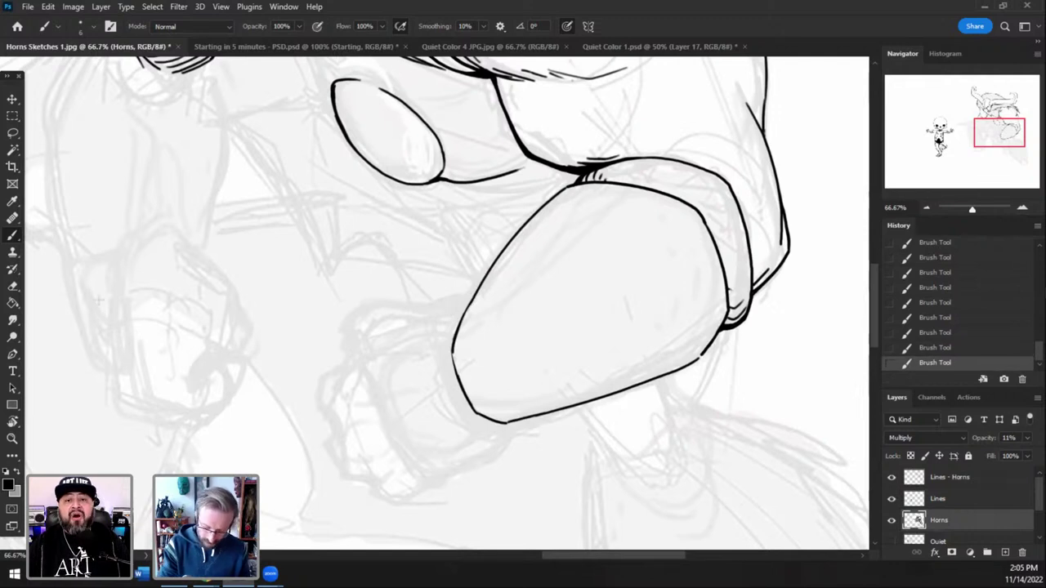
key(e)
mouse_move(470, 309)
mouse_down()
mouse_move(444, 311)
mouse_move(424, 336)
mouse_move(455, 332)
mouse_move(388, 343)
mouse_move(389, 309)
mouse_move(354, 322)
mouse_move(390, 331)
mouse_move(371, 350)
mouse_move(362, 336)
mouse_move(383, 324)
mouse_move(339, 366)
mouse_move(401, 279)
mouse_move(428, 261)
mouse_move(362, 344)
mouse_move(376, 301)
mouse_move(440, 313)
mouse_move(383, 300)
mouse_move(423, 307)
mouse_move(398, 311)
mouse_move(465, 303)
mouse_up()
key(b)
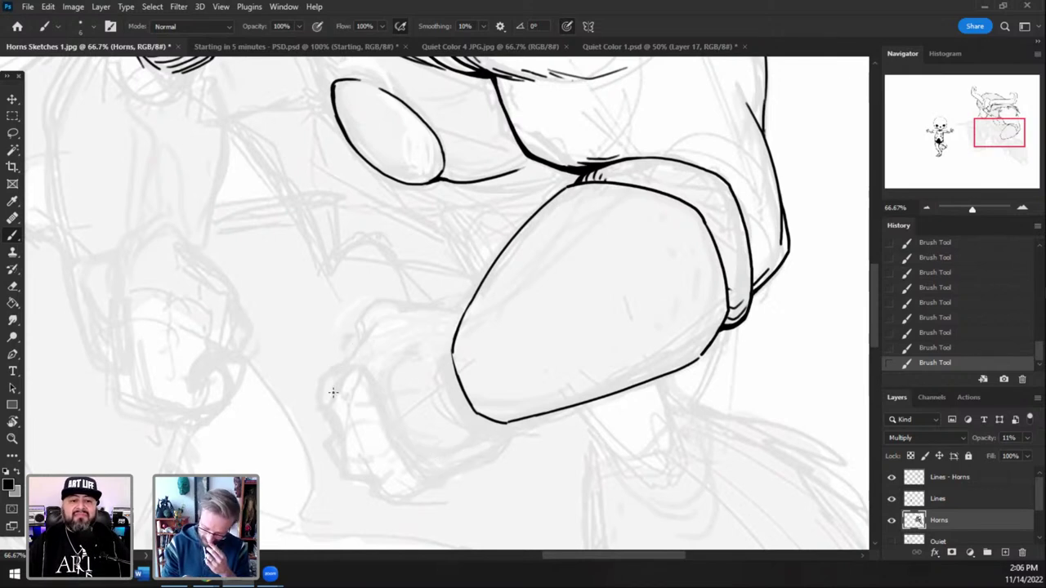
- Ink the hand's upper contour and angular outer edge from the wrist on the Lines - Horns layer, with a curved line inside
click(950, 478)
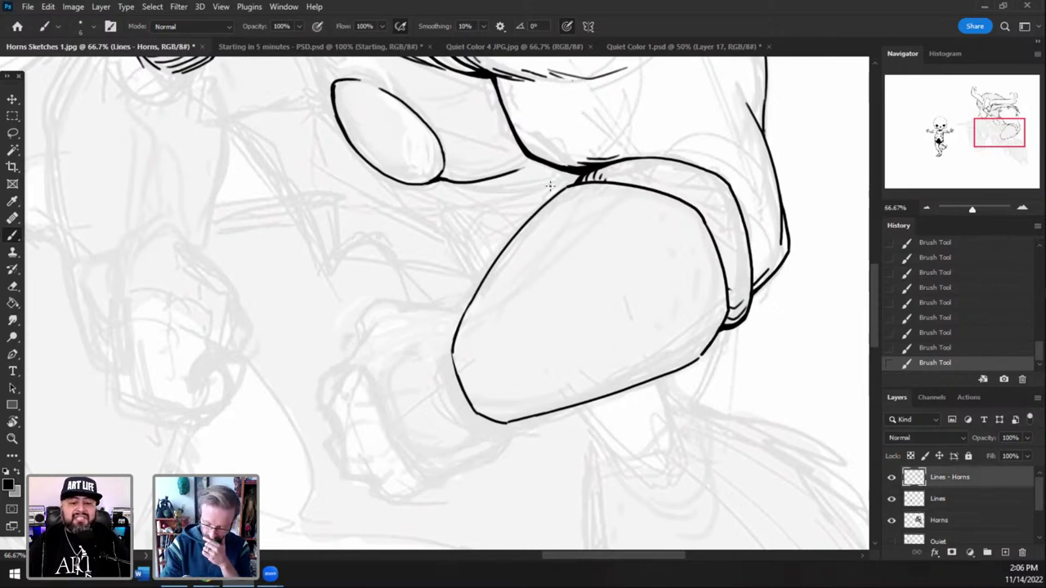
drag(468, 308, 395, 302)
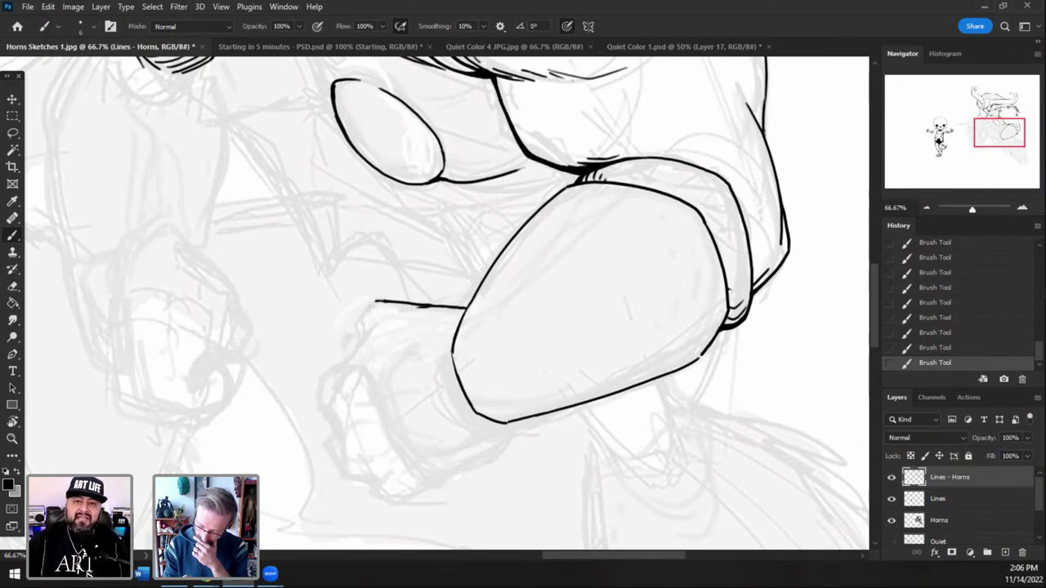
mouse_move(373, 303)
mouse_down()
mouse_move(347, 364)
mouse_move(344, 357)
mouse_up()
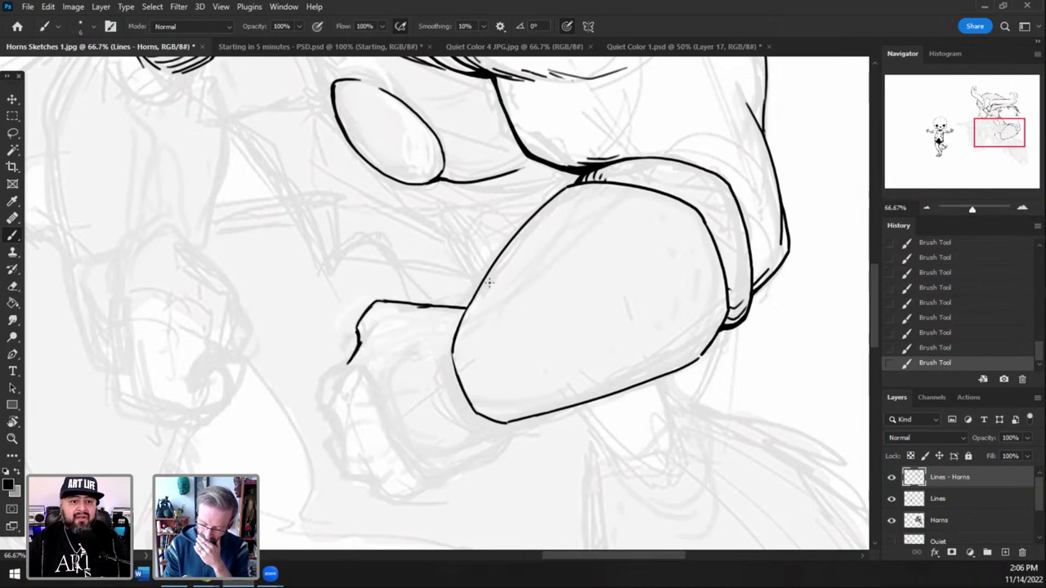
drag(358, 343, 425, 307)
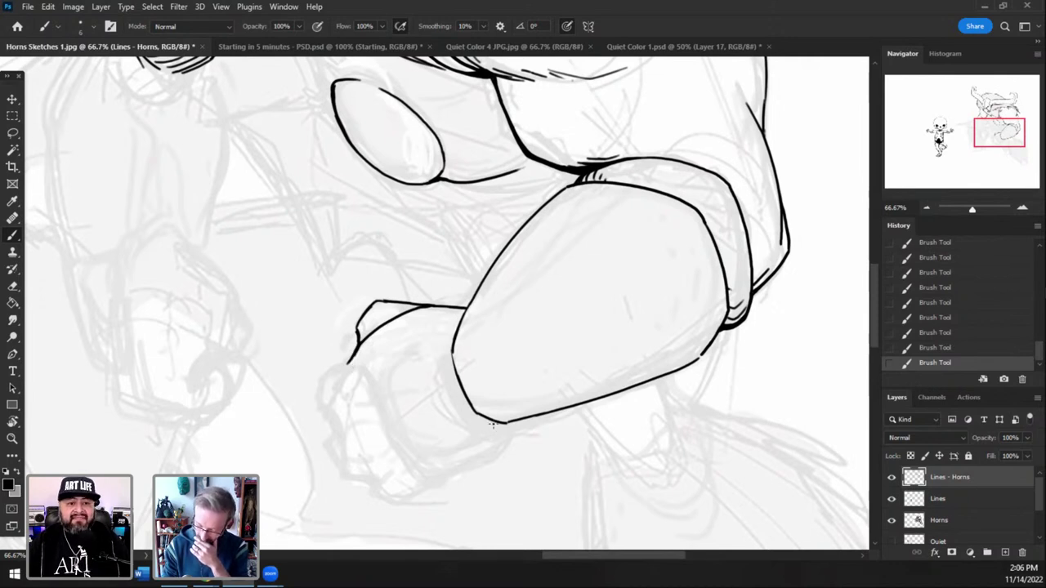
mouse_move(492, 424)
mouse_down()
mouse_move(466, 449)
mouse_move(437, 452)
mouse_up()
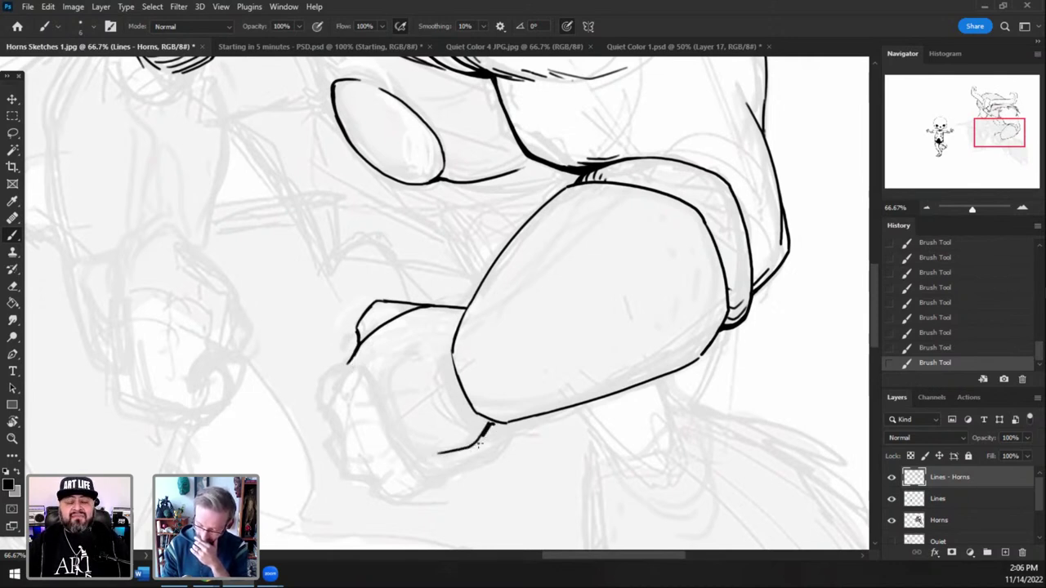
key(ctrl+z)
- Erase the stray ink stub at the wrist's lower corner, working with the canvas rotated to about 109°
key(r)
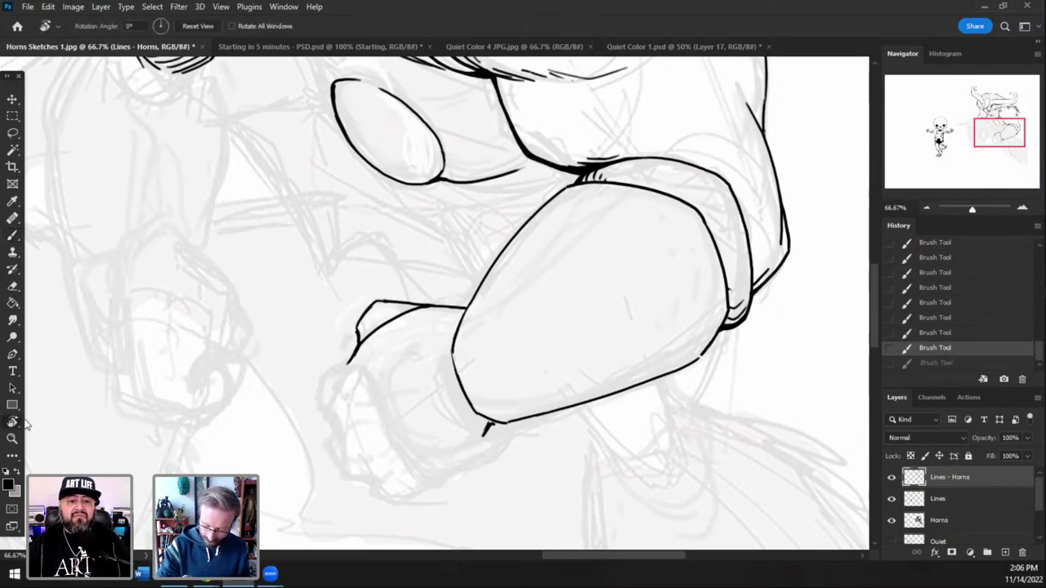
mouse_move(438, 386)
mouse_down()
mouse_move(386, 303)
mouse_move(384, 315)
mouse_move(497, 240)
mouse_up()
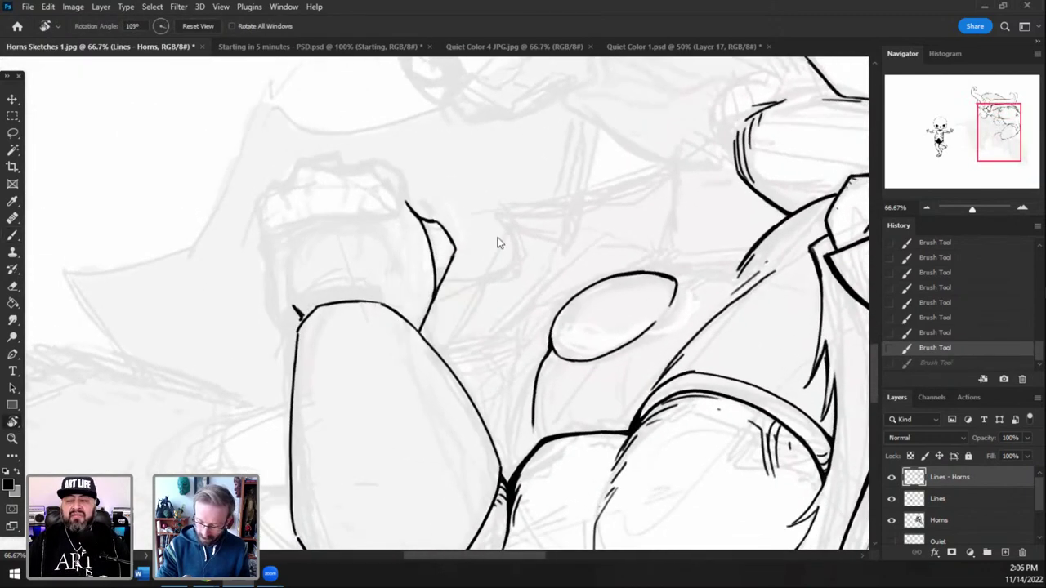
key(e)
drag(301, 284, 297, 304)
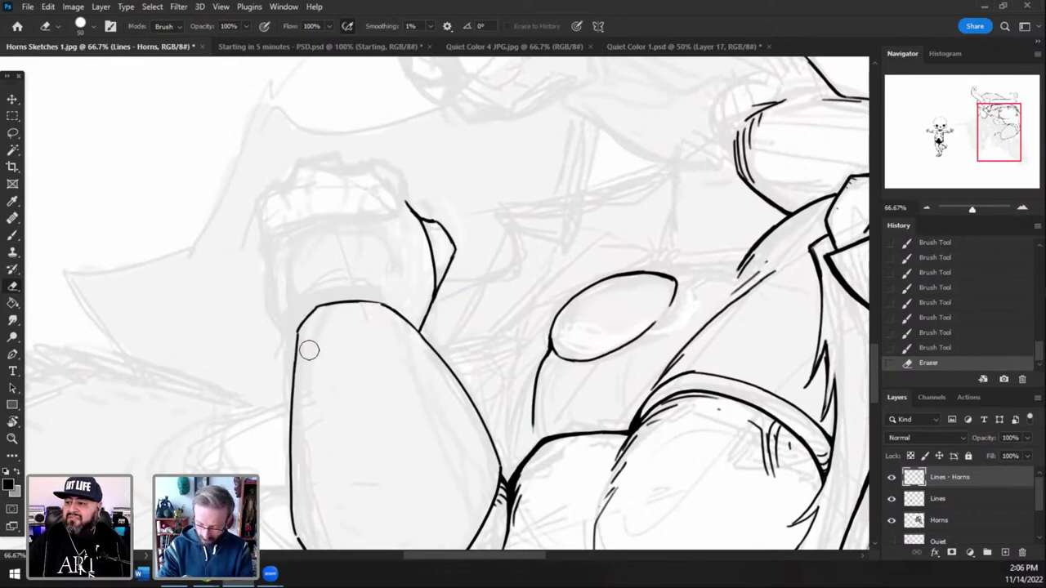
- Erase the inked line along the forearm's outer edge, from near the wrist down to the elbow curve
drag(988, 140, 994, 133)
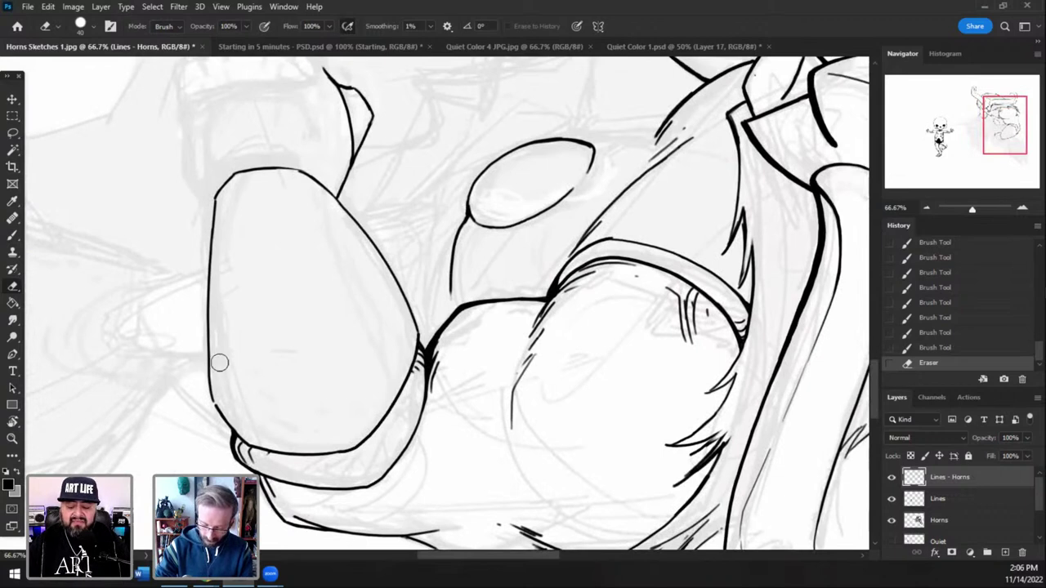
drag(220, 364, 219, 200)
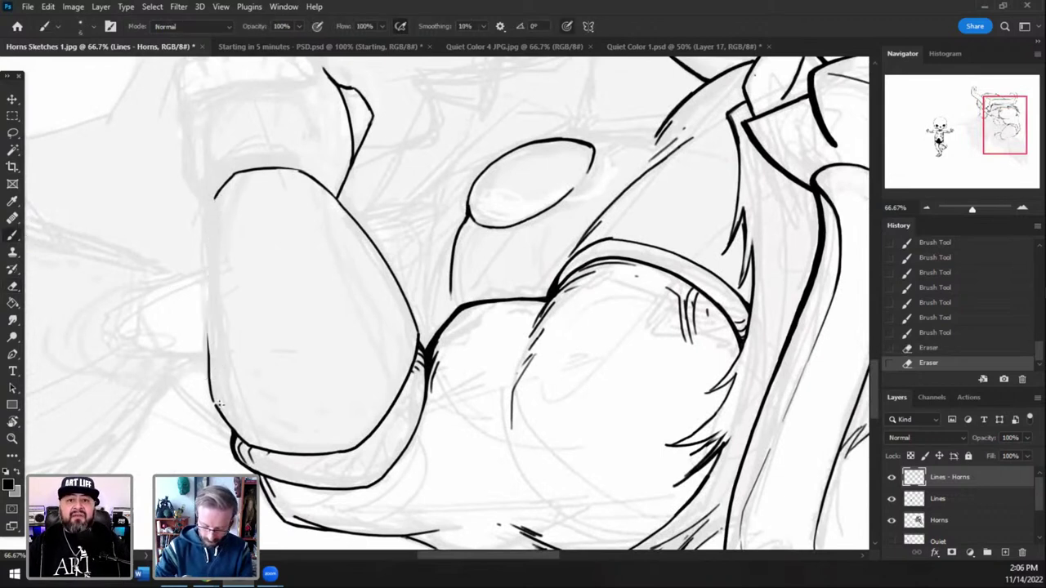
mouse_move(204, 364)
mouse_down()
mouse_move(208, 413)
mouse_move(205, 314)
mouse_up()
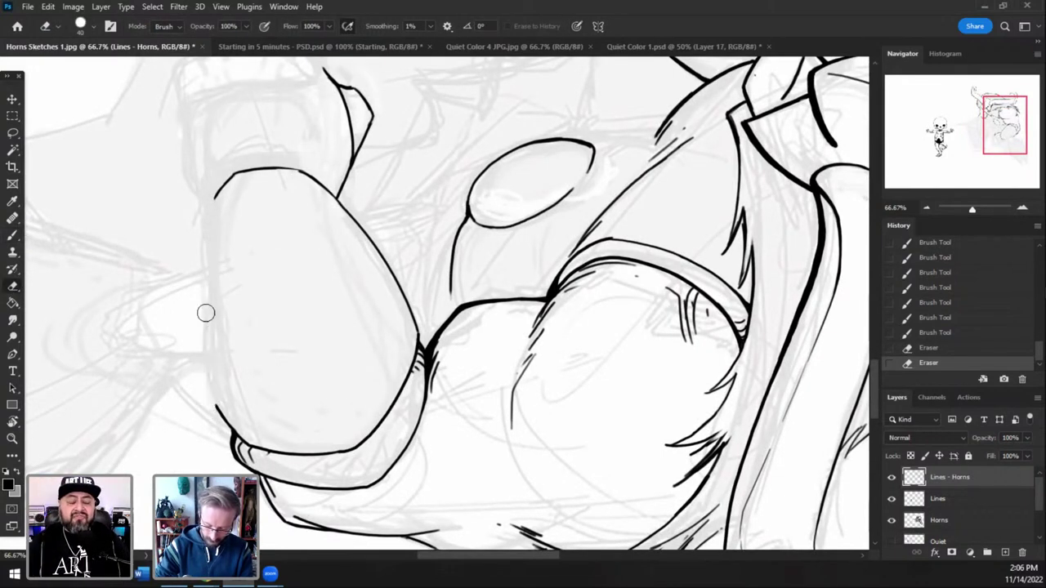
- Ink the forearm's outer edge as one wider curve from the elbow end up to the wrist
key(b)
drag(217, 407, 203, 217)
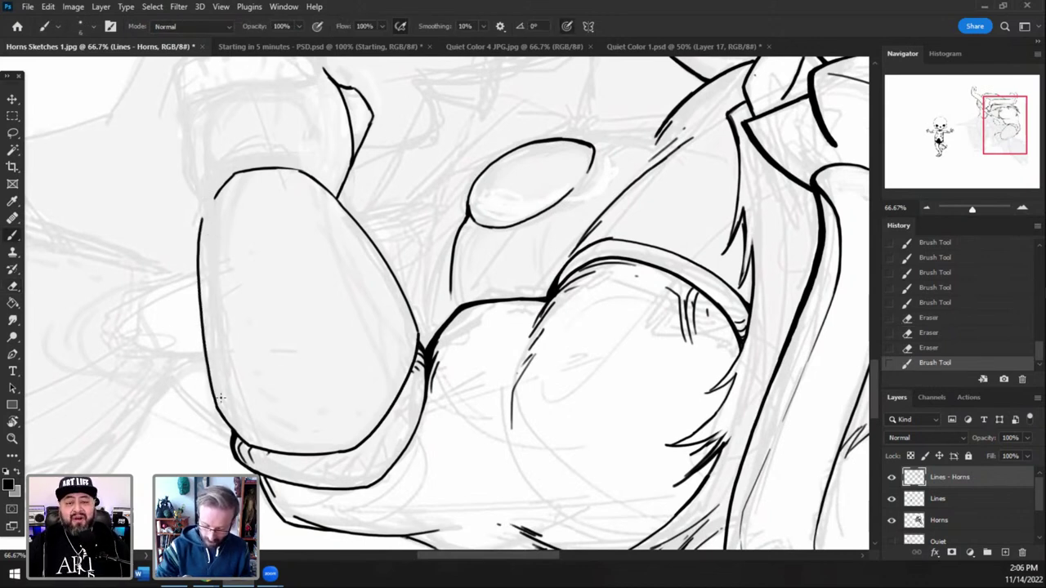
key(ctrl+z)
drag(219, 408, 194, 263)
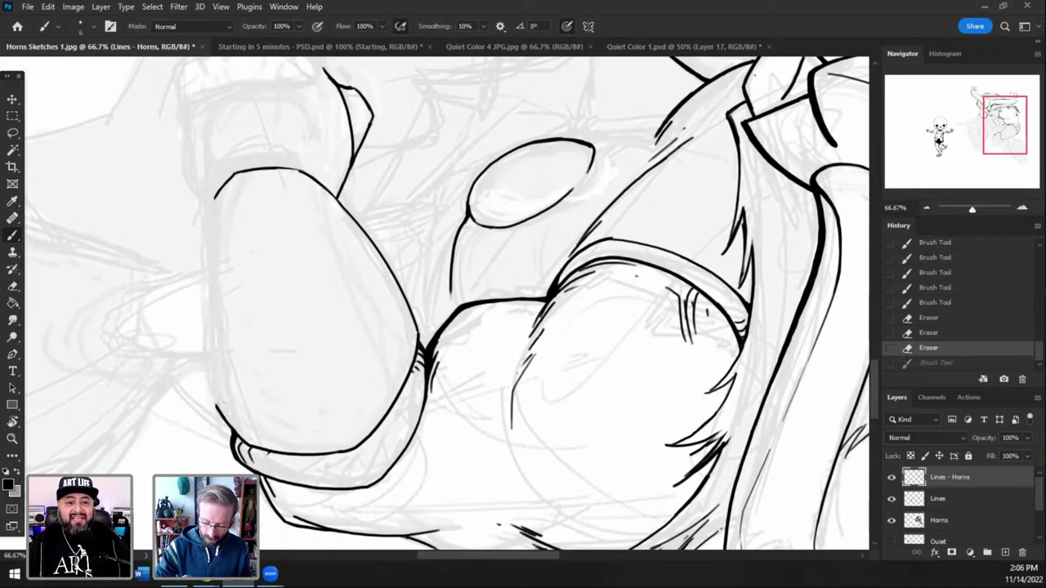
mouse_move(222, 413)
mouse_down()
mouse_move(199, 224)
mouse_move(214, 193)
mouse_move(206, 211)
mouse_move(239, 172)
mouse_up()
key(ctrl+z)
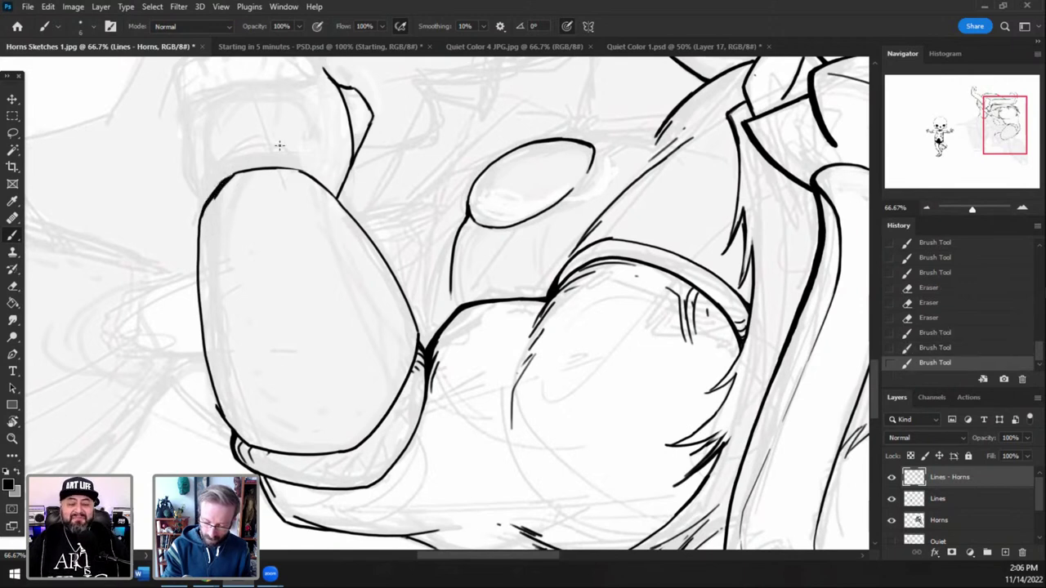
- Trim the joins of the forearm's outer edge with the Eraser and thicken that line with more Brush strokes
click(13, 286)
drag(215, 205, 262, 157)
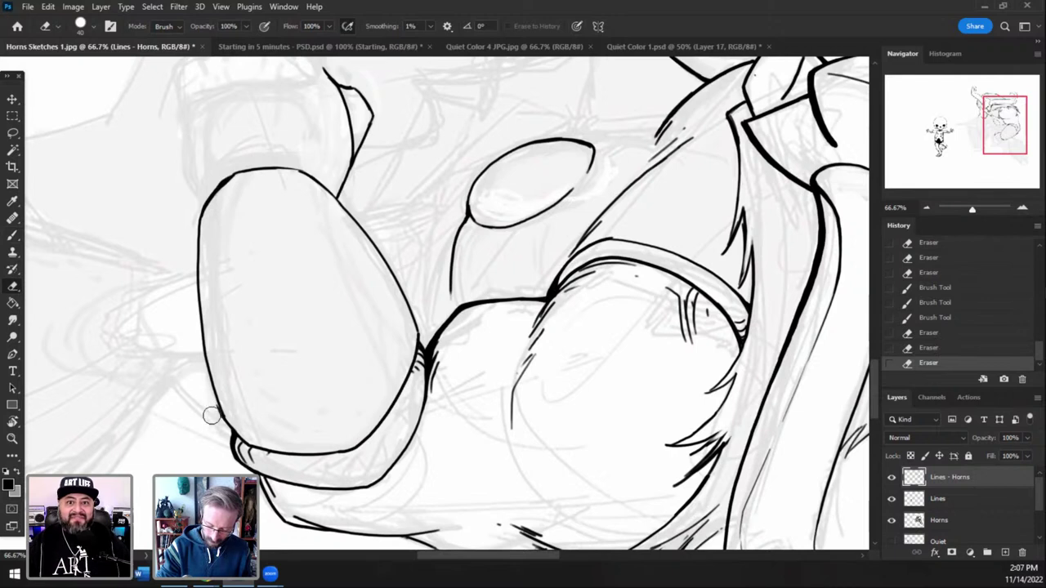
mouse_move(235, 417)
mouse_down()
mouse_move(234, 435)
mouse_move(225, 426)
mouse_up()
click(197, 297)
click(12, 236)
drag(224, 426, 203, 349)
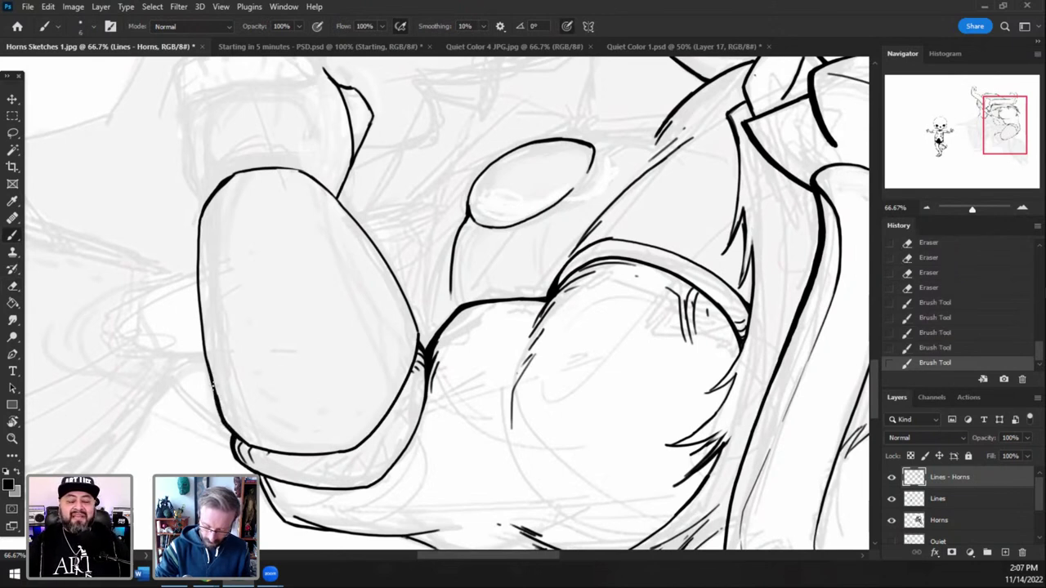
mouse_move(217, 407)
mouse_down()
mouse_move(199, 317)
mouse_move(206, 352)
mouse_move(199, 204)
mouse_up()
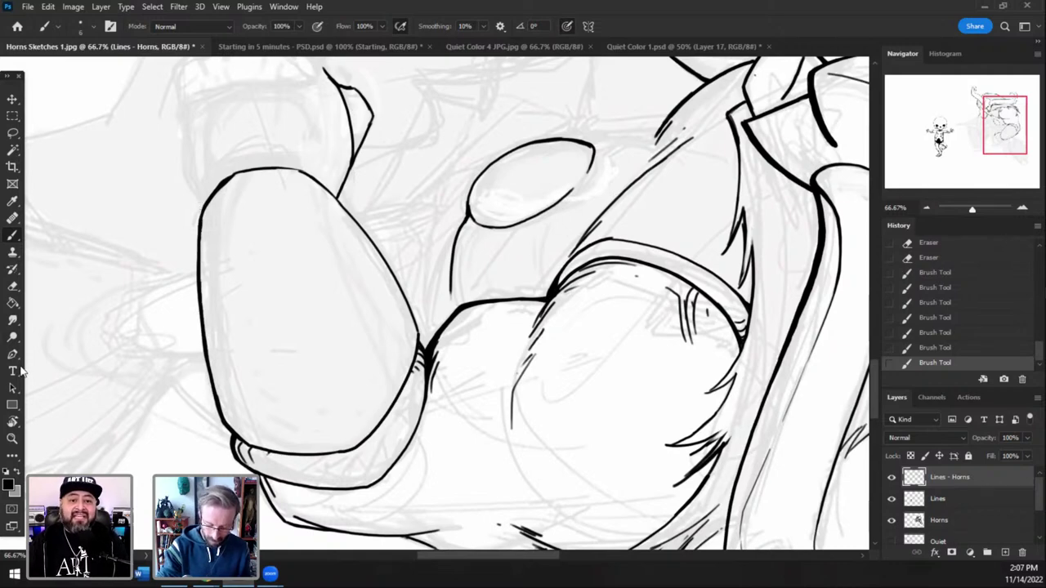
- Reset the canvas rotation and touch up the sketched fingers below the inked thumb on the Horns layer
double_click(14, 424)
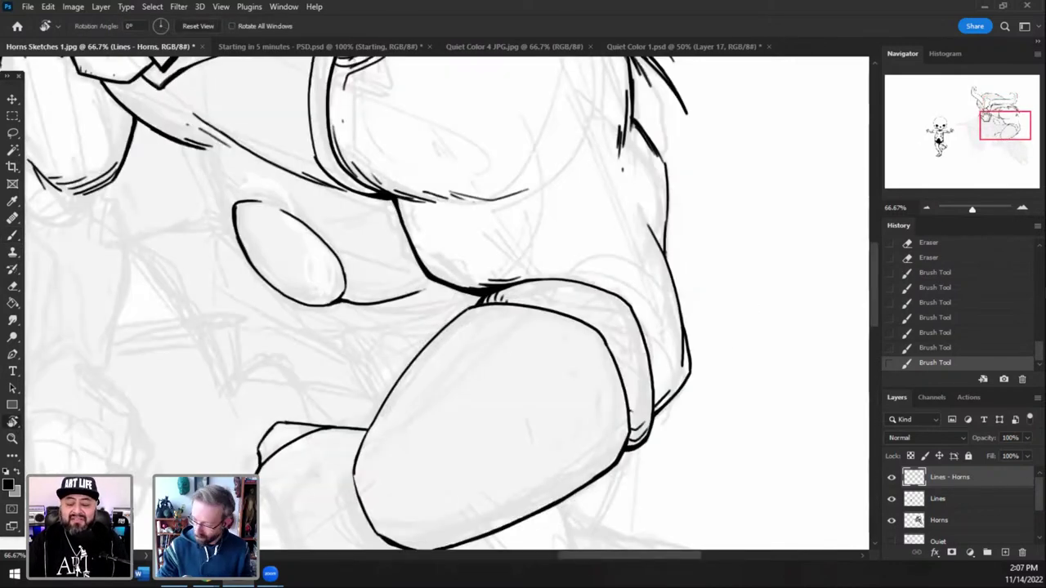
drag(996, 130, 992, 138)
click(12, 235)
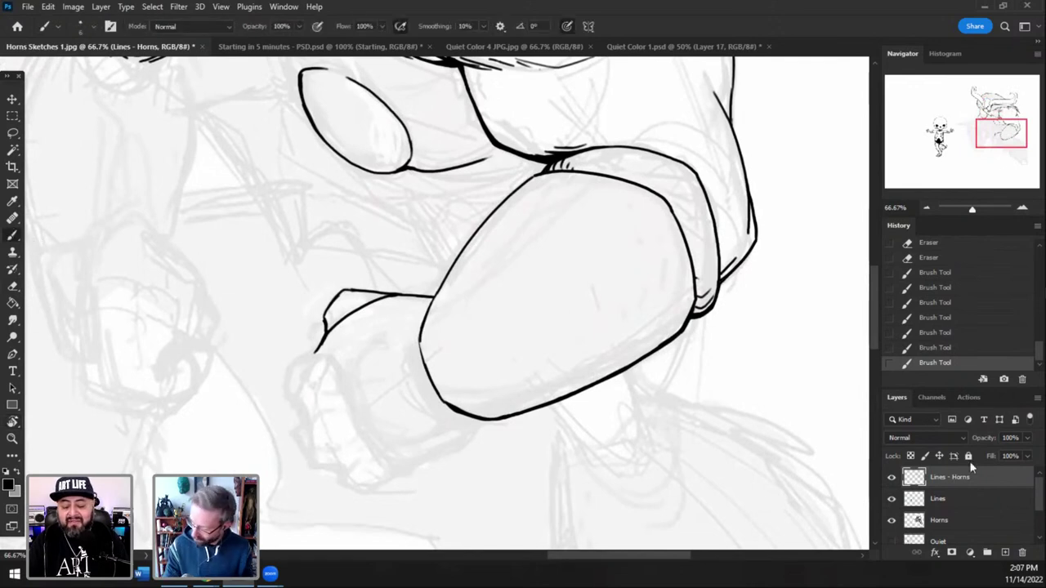
click(952, 521)
click(327, 344)
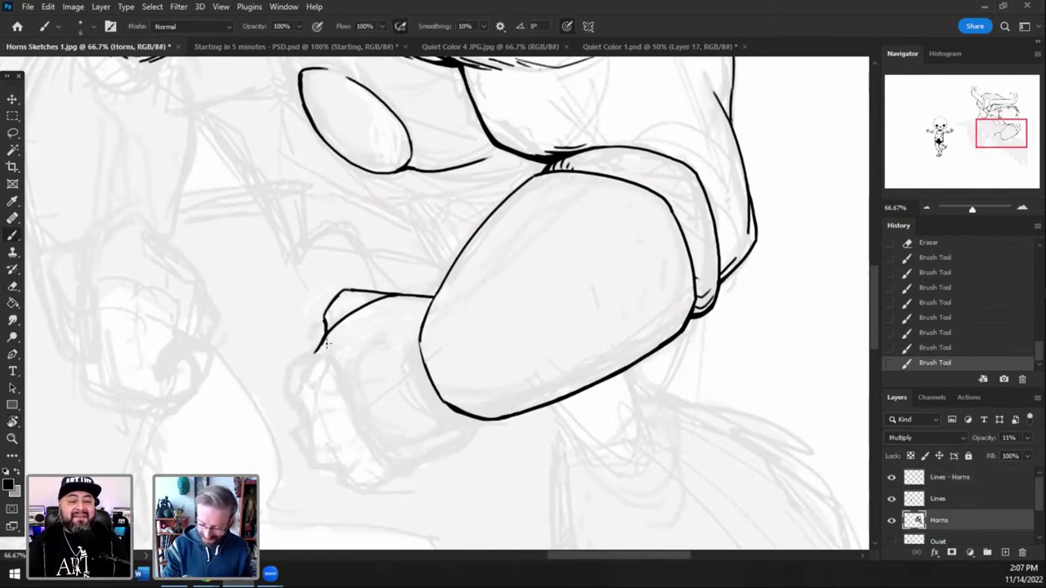
drag(349, 413, 362, 432)
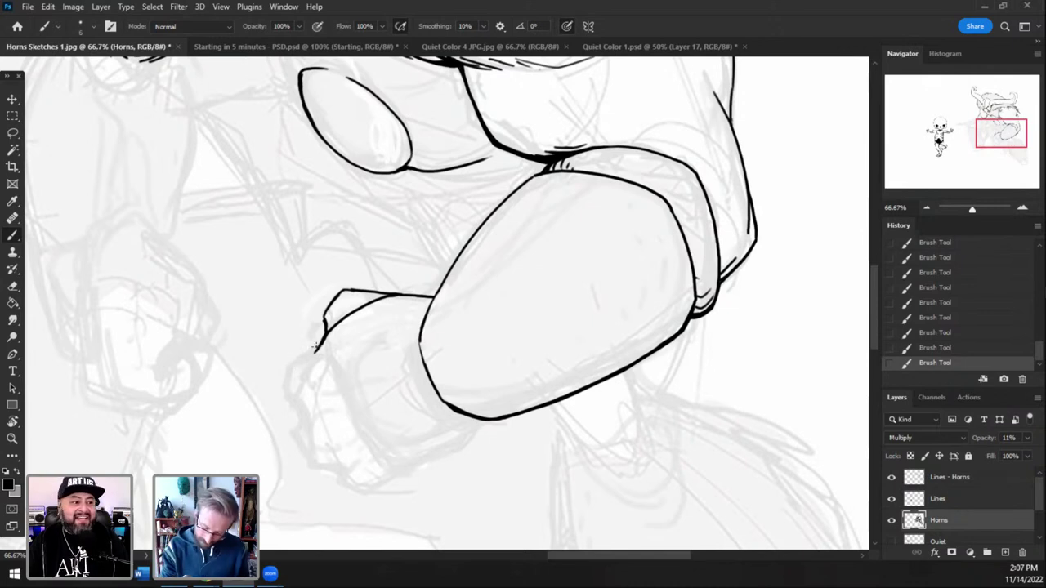
- Erase the outer edge of the sketched fingers on the Horns layer
key(e)
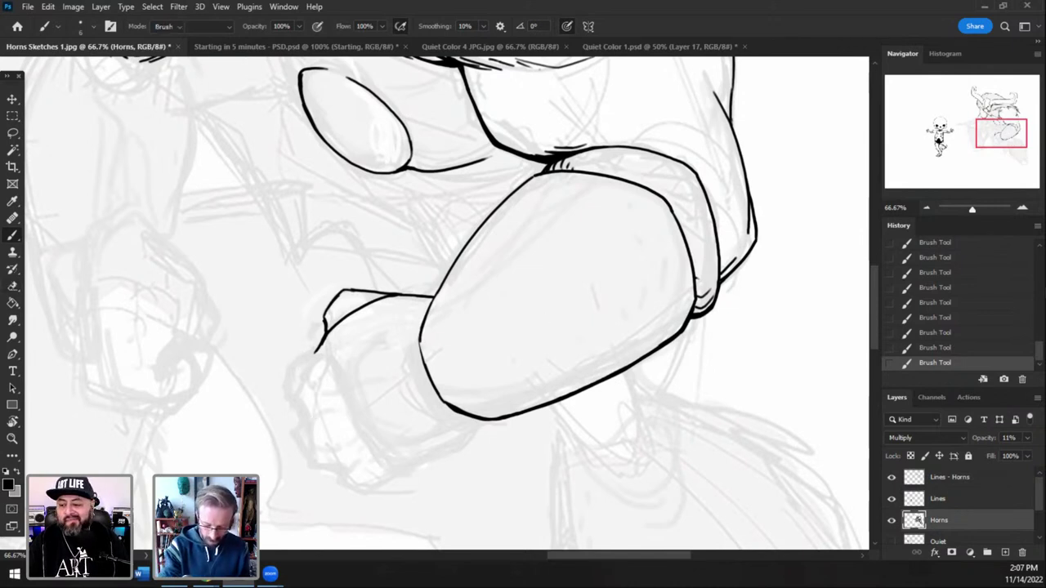
drag(299, 358, 291, 388)
mouse_move(289, 391)
mouse_down()
mouse_move(297, 425)
mouse_move(295, 415)
mouse_up()
drag(292, 410, 296, 449)
drag(299, 453, 331, 478)
drag(327, 472, 331, 482)
- Sketch the finger contours, finger divisions and knuckle line on the Horns layer with the Brush
click(13, 235)
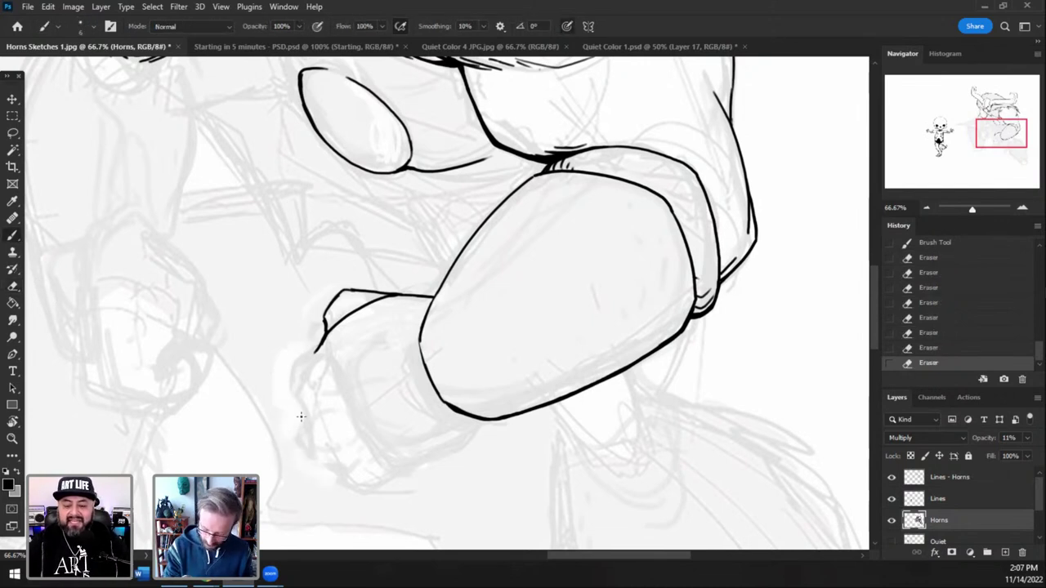
drag(301, 417, 307, 453)
drag(341, 398, 322, 400)
mouse_move(325, 397)
mouse_down()
mouse_move(320, 364)
mouse_move(315, 406)
mouse_move(329, 388)
mouse_up()
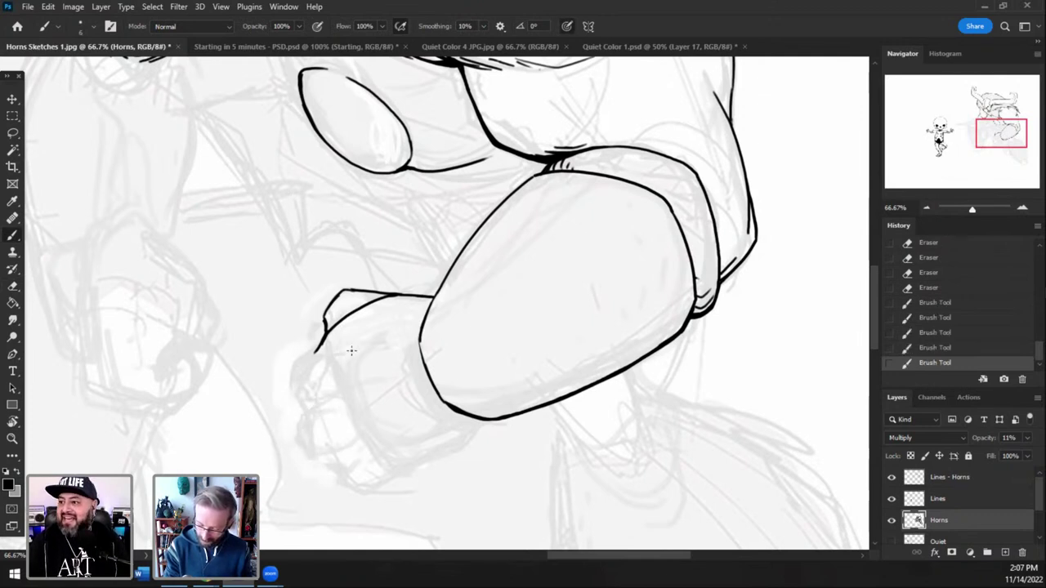
drag(351, 351, 340, 378)
mouse_move(343, 394)
mouse_down()
mouse_move(362, 453)
mouse_move(355, 464)
mouse_move(378, 457)
mouse_up()
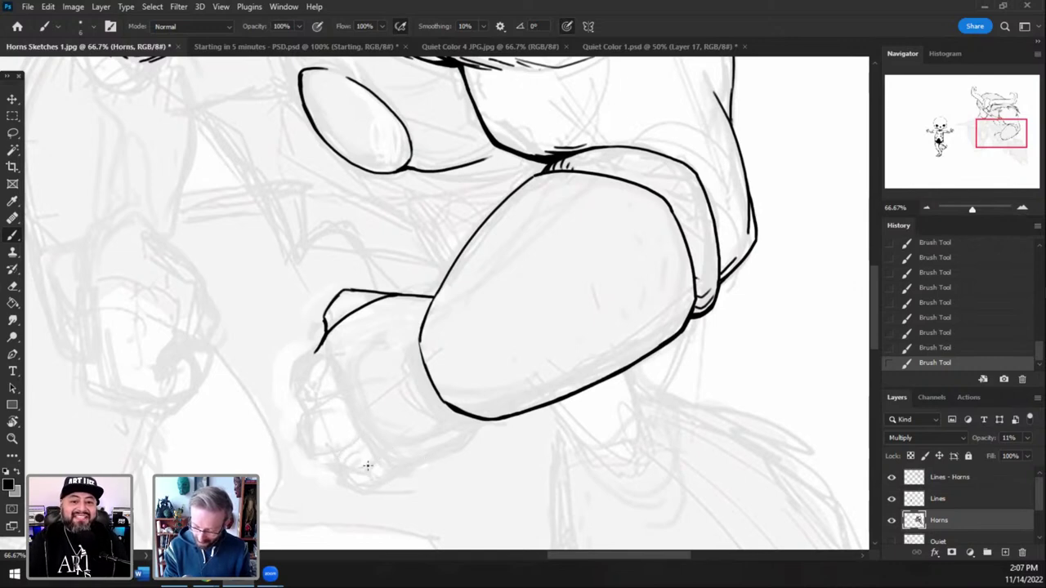
- Wipe out the rough hand sketch on the Horns layer with an enlarged Eraser, canvas rotated to about 101°
key(r)
mouse_move(351, 425)
mouse_down()
mouse_move(404, 400)
mouse_move(370, 317)
mouse_up()
key(e)
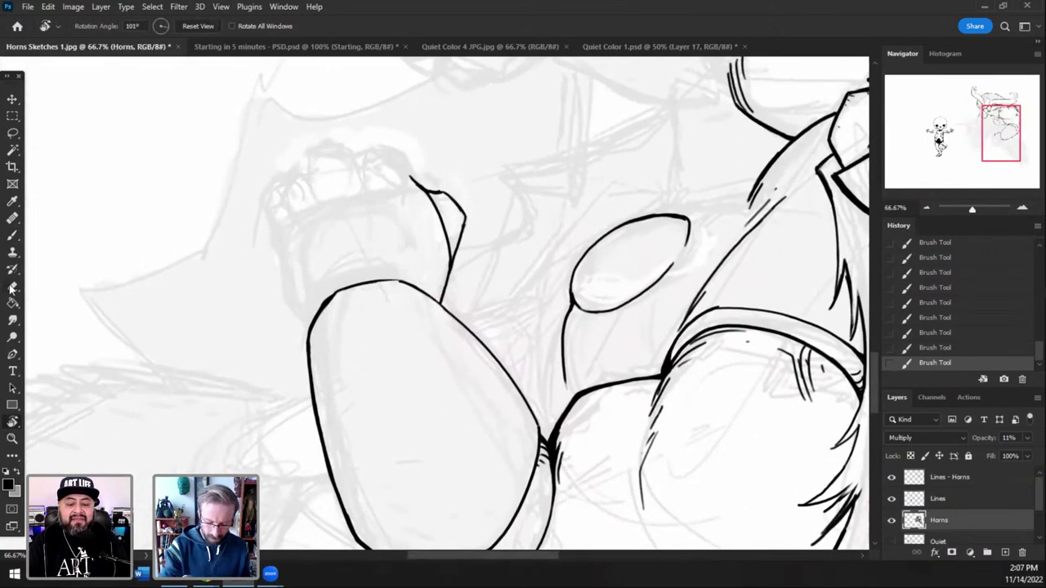
mouse_move(402, 194)
mouse_down()
mouse_move(336, 175)
mouse_move(306, 278)
mouse_up()
key(bracketright)
key(bracketright)
key(bracketright)
key(bracketright)
- Resketch the fist above the wrist on the Horns layer, with a curved knuckle line and bumpy fingertips
click(12, 235)
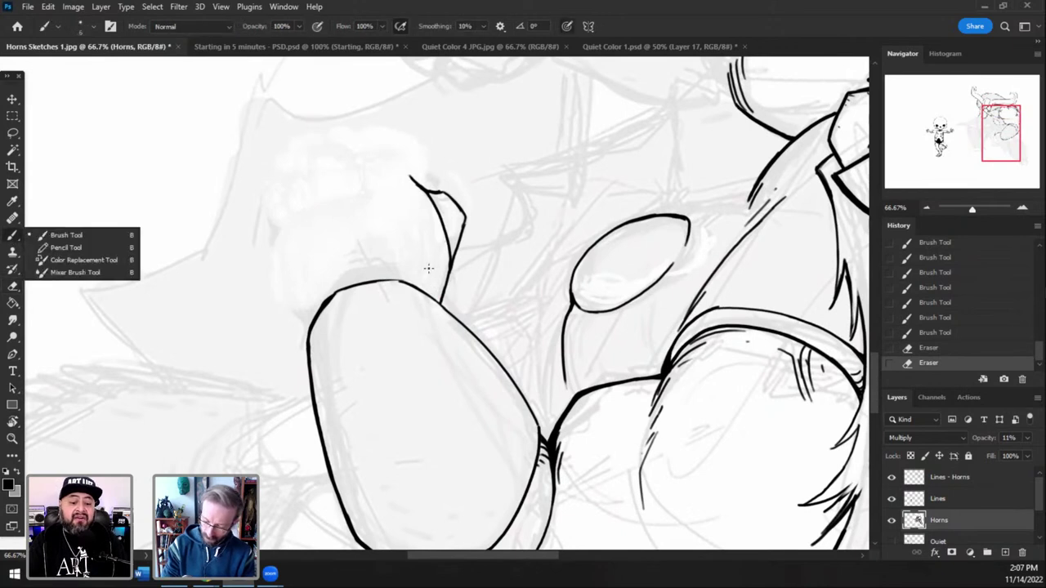
drag(430, 270, 432, 285)
mouse_move(423, 233)
mouse_down()
mouse_move(420, 282)
mouse_move(423, 264)
mouse_up()
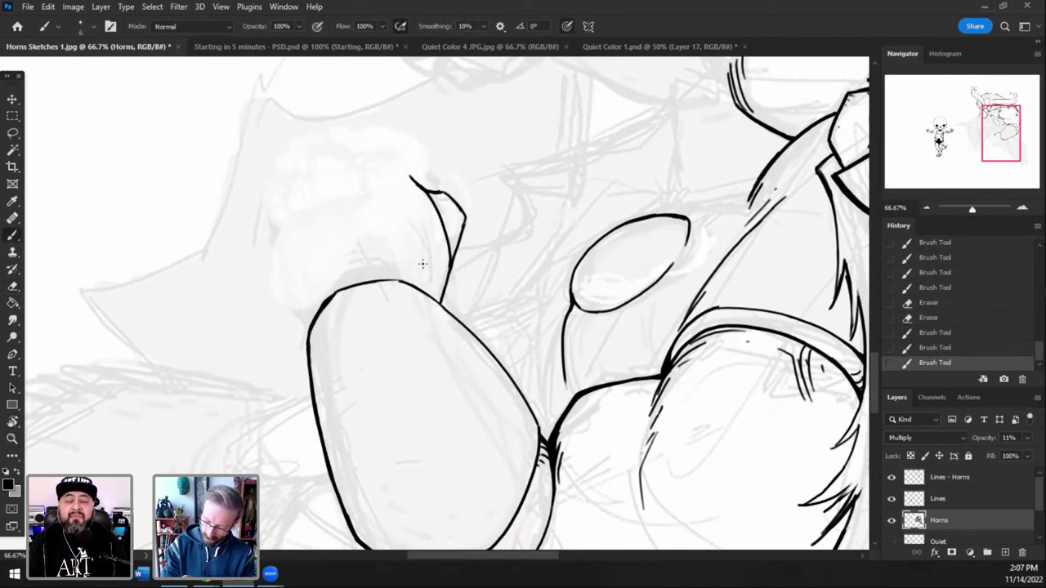
mouse_move(411, 218)
mouse_down()
mouse_move(423, 260)
mouse_move(299, 234)
mouse_up()
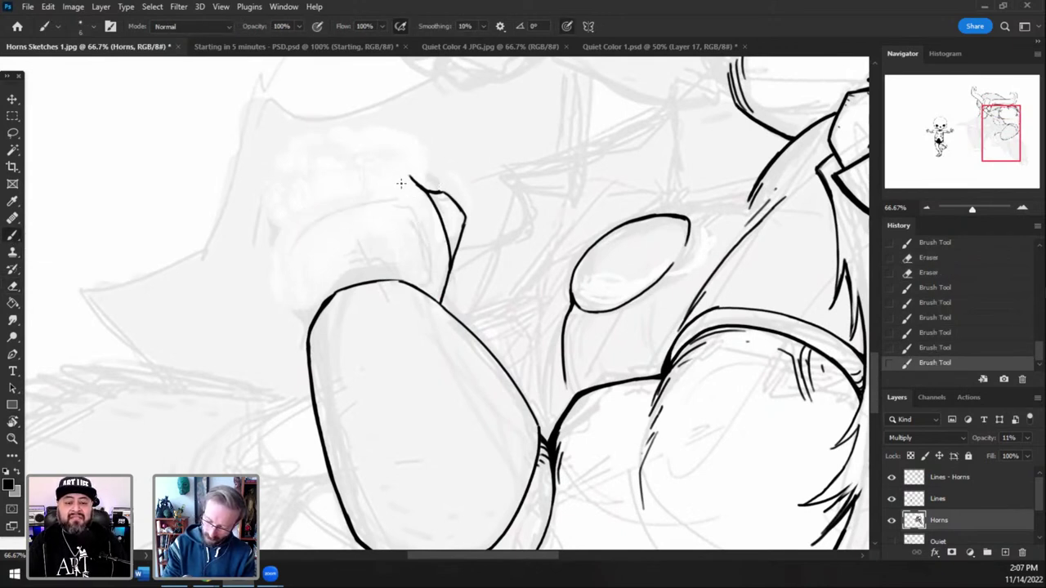
mouse_move(400, 183)
mouse_down()
mouse_move(273, 245)
mouse_move(302, 339)
mouse_up()
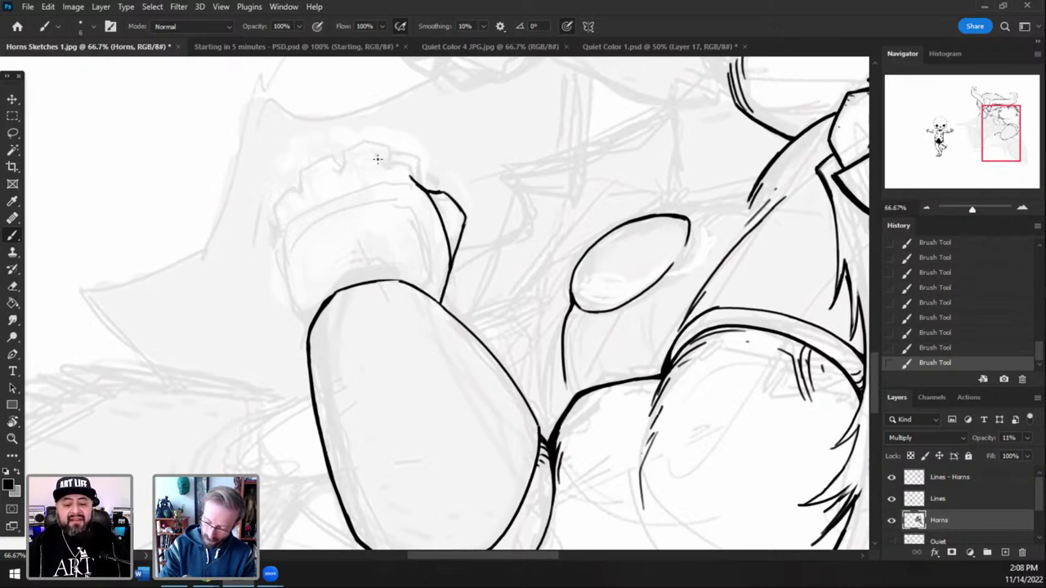
- Erase the upper edge of the sketched fingers and redraw it lower as a scalloped contour
click(13, 288)
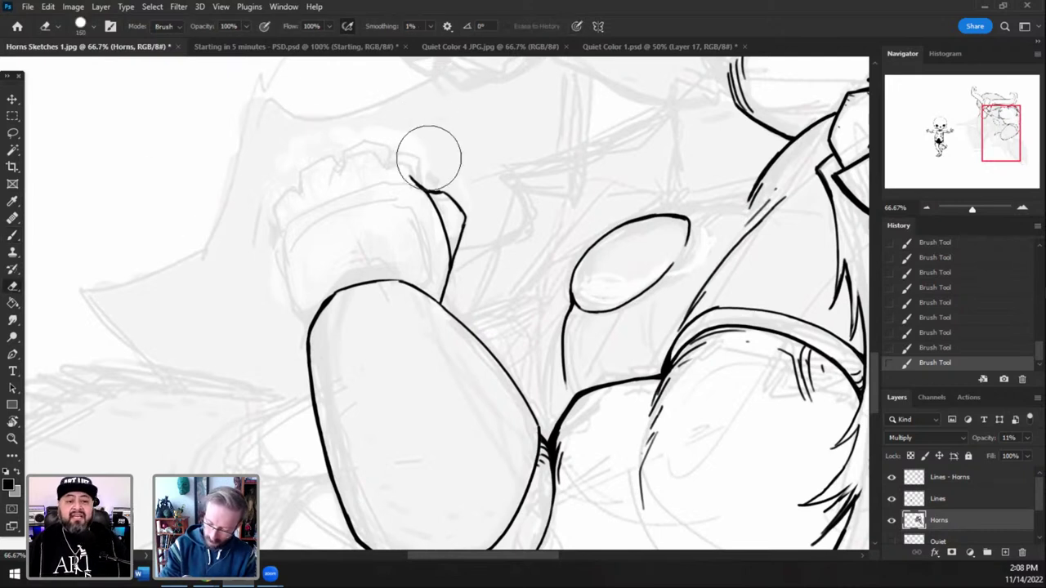
mouse_move(442, 156)
mouse_down()
mouse_move(356, 136)
mouse_move(362, 123)
mouse_move(359, 181)
mouse_move(443, 99)
mouse_move(149, 193)
mouse_move(348, 71)
mouse_move(319, 175)
mouse_move(341, 171)
mouse_move(301, 187)
mouse_up()
key(b)
mouse_move(306, 182)
mouse_down()
mouse_move(280, 220)
mouse_move(278, 189)
mouse_move(294, 182)
mouse_up()
click(12, 286)
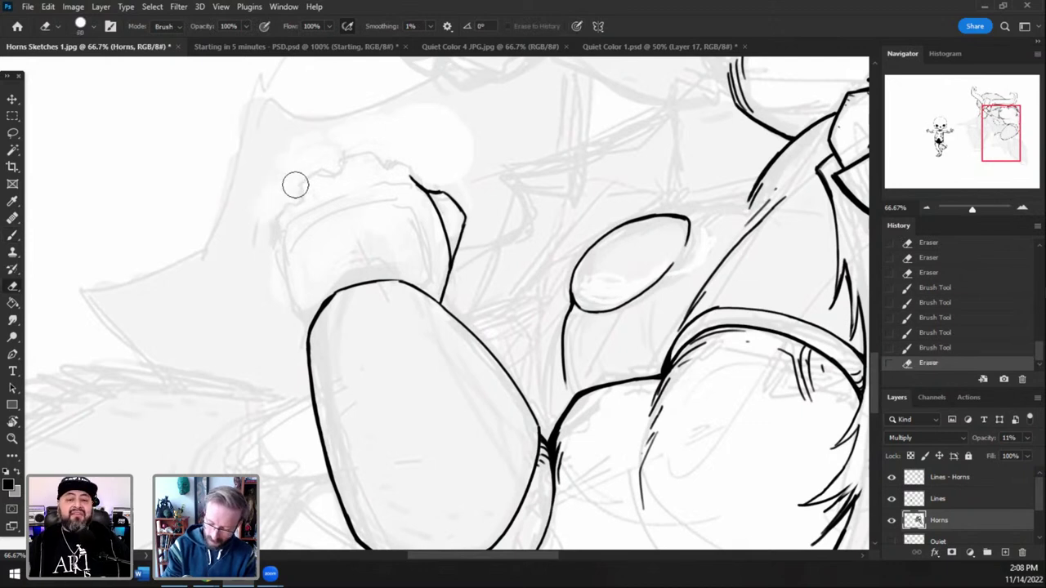
- Erase the inked thumb and hand edge beside the fist on the Lines - Horns layer
click(13, 234)
click(960, 483)
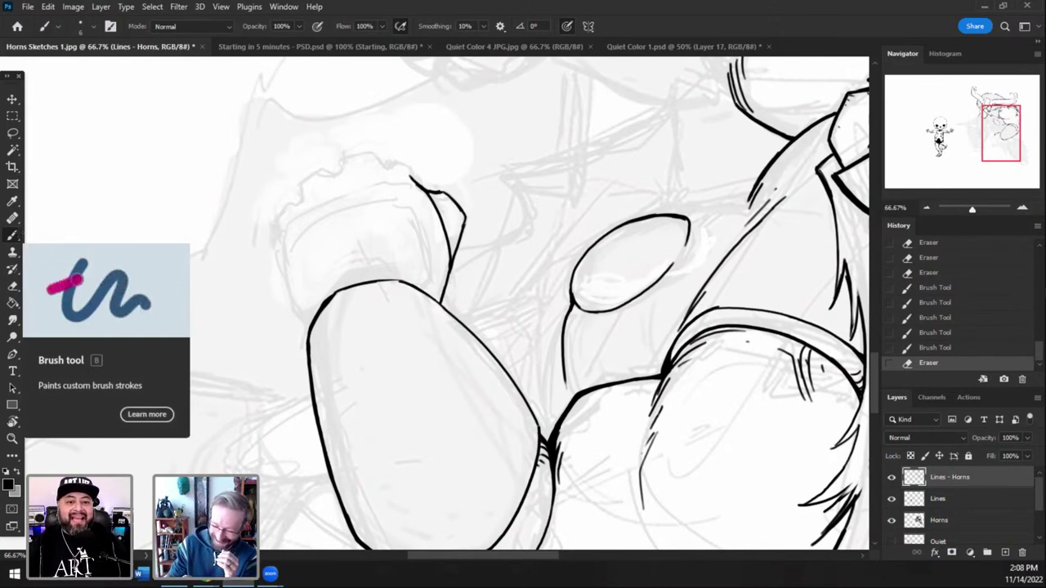
key(e)
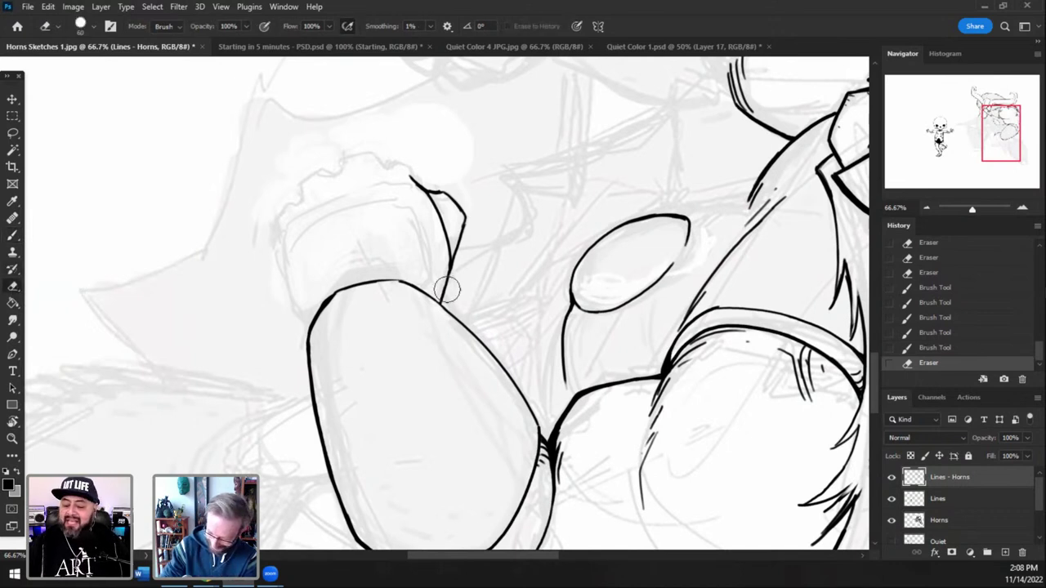
mouse_move(448, 291)
mouse_down()
mouse_move(465, 233)
mouse_move(450, 259)
mouse_move(426, 205)
mouse_move(459, 197)
mouse_move(463, 232)
mouse_up()
drag(423, 187, 410, 169)
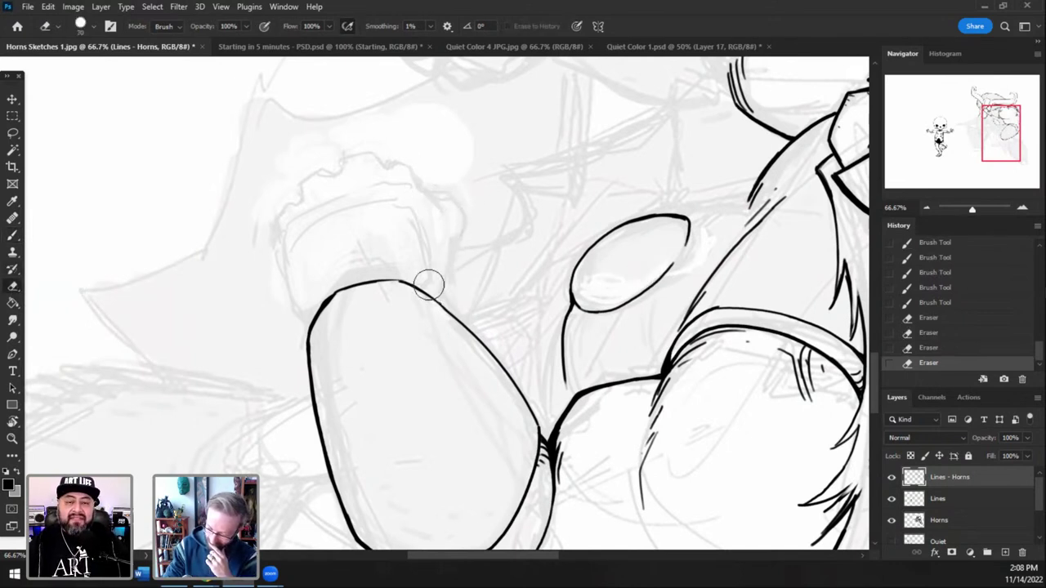
mouse_move(430, 284)
mouse_down()
mouse_move(430, 293)
mouse_move(449, 264)
mouse_up()
- Refine the fist's rough sketch on the Horns layer, reworking the thumb side, knuckles and scalloped finger edge
click(939, 520)
click(12, 234)
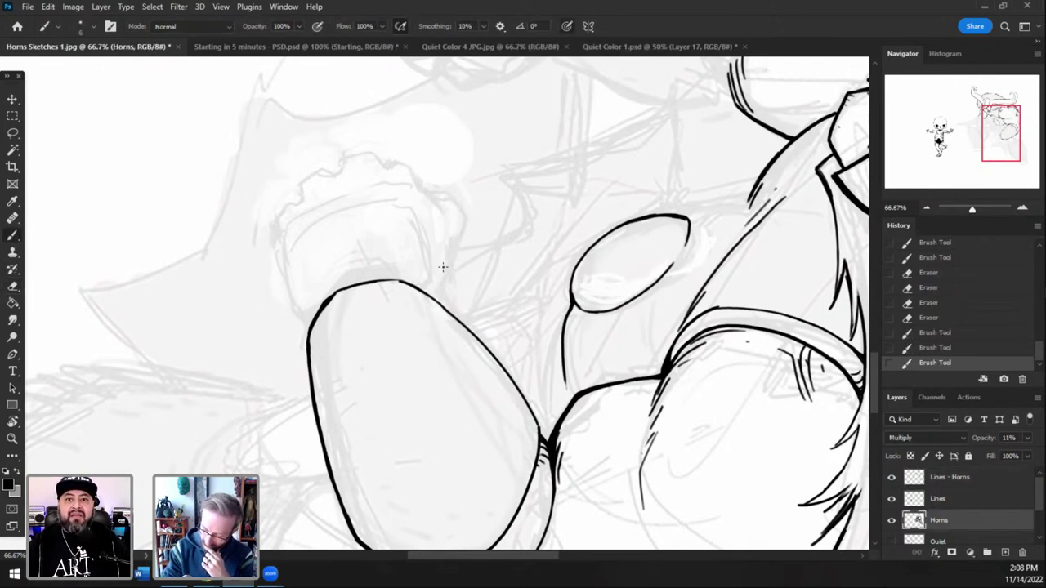
drag(455, 219, 445, 197)
drag(446, 208, 437, 199)
drag(428, 160, 418, 152)
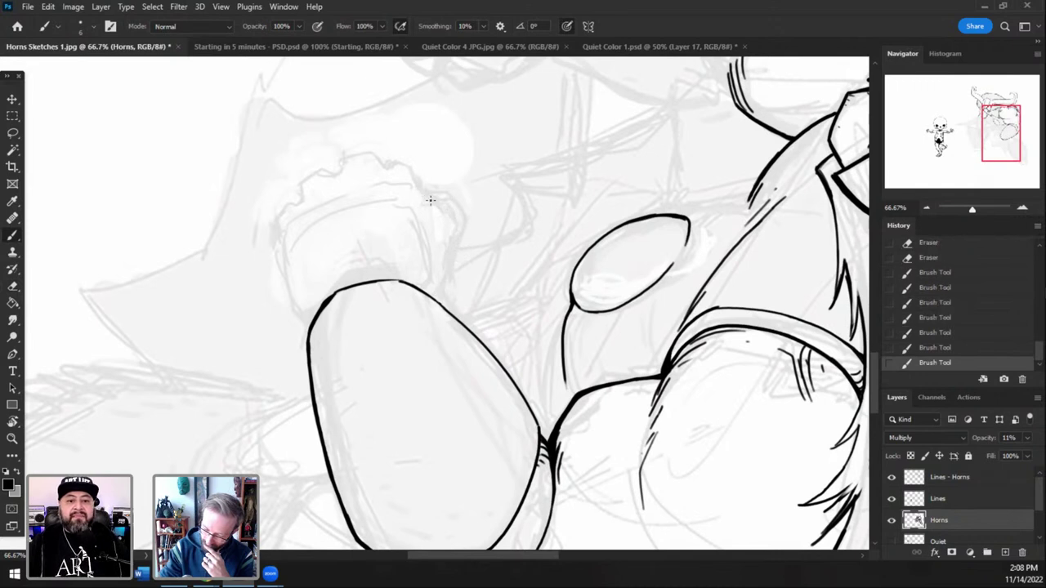
mouse_move(420, 201)
mouse_down()
mouse_move(409, 170)
mouse_move(384, 171)
mouse_up()
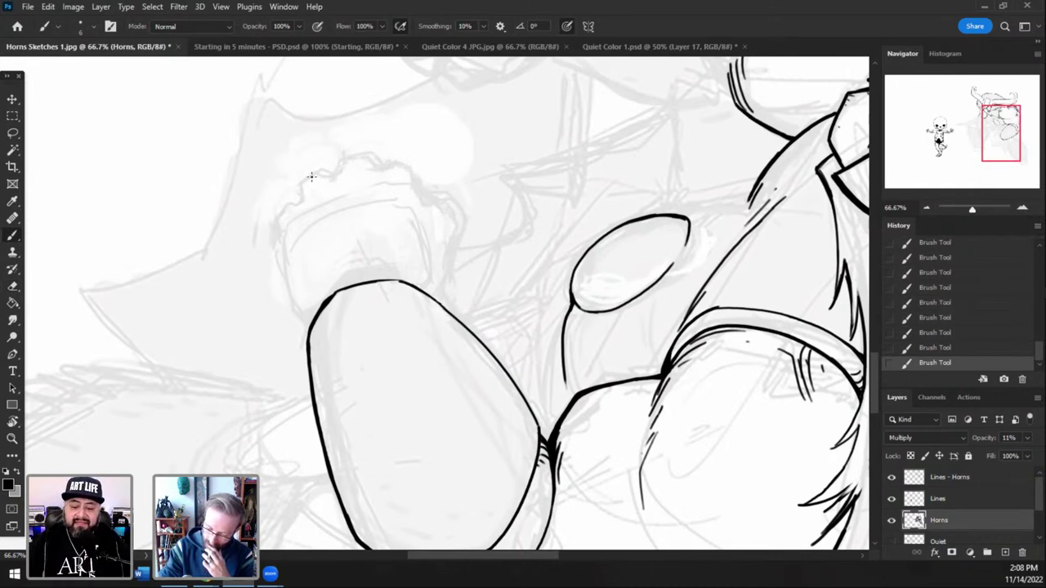
drag(311, 176, 339, 167)
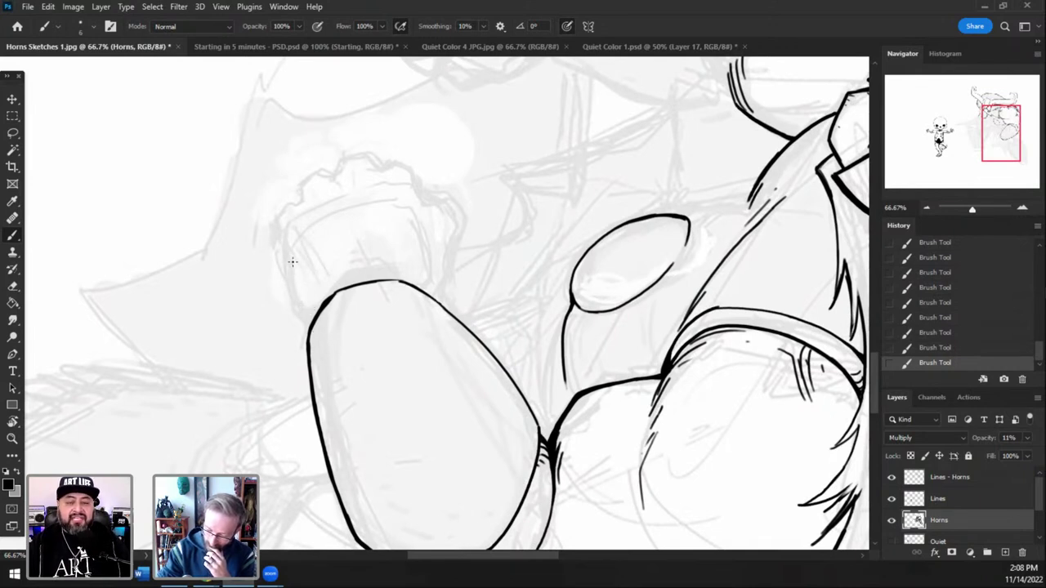
- Ink the fist's outline on the Lines - Horns layer, following both sides from the wrist and the scalloped finger edge
key(alt+])
key(alt+])
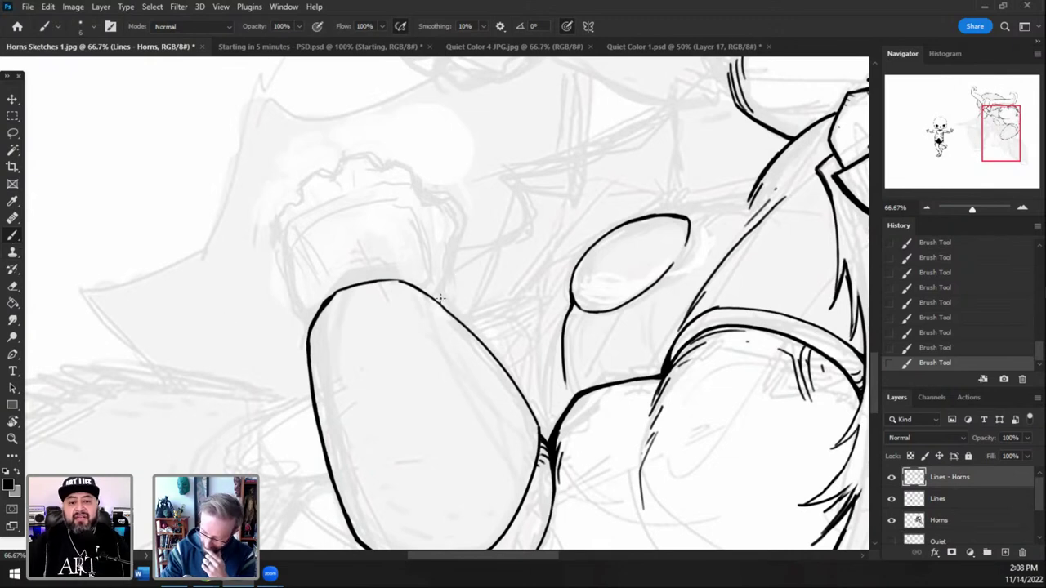
mouse_move(440, 299)
mouse_down()
mouse_move(456, 234)
mouse_move(446, 206)
mouse_move(421, 198)
mouse_move(400, 160)
mouse_move(387, 163)
mouse_up()
mouse_move(308, 318)
mouse_down()
mouse_move(293, 299)
mouse_move(285, 236)
mouse_move(294, 260)
mouse_up()
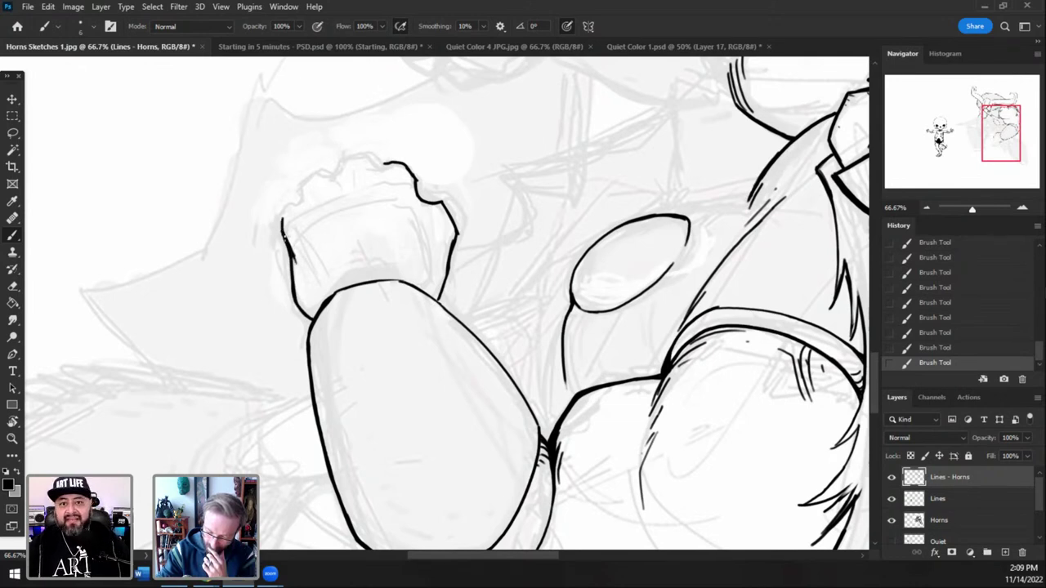
mouse_move(281, 219)
mouse_down()
mouse_move(289, 199)
mouse_move(304, 208)
mouse_move(318, 173)
mouse_move(369, 155)
mouse_move(389, 165)
mouse_up()
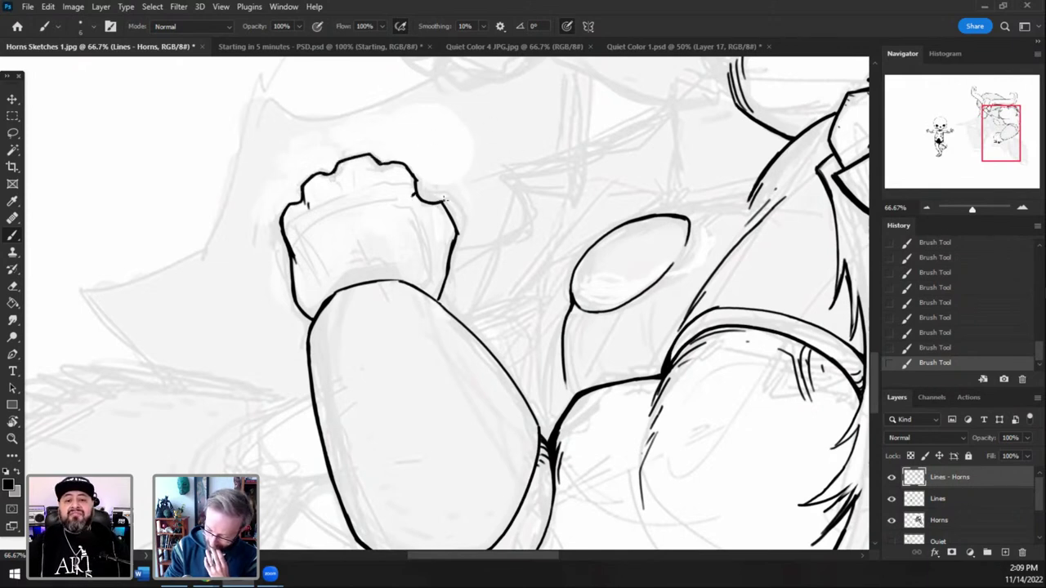
drag(459, 237, 441, 199)
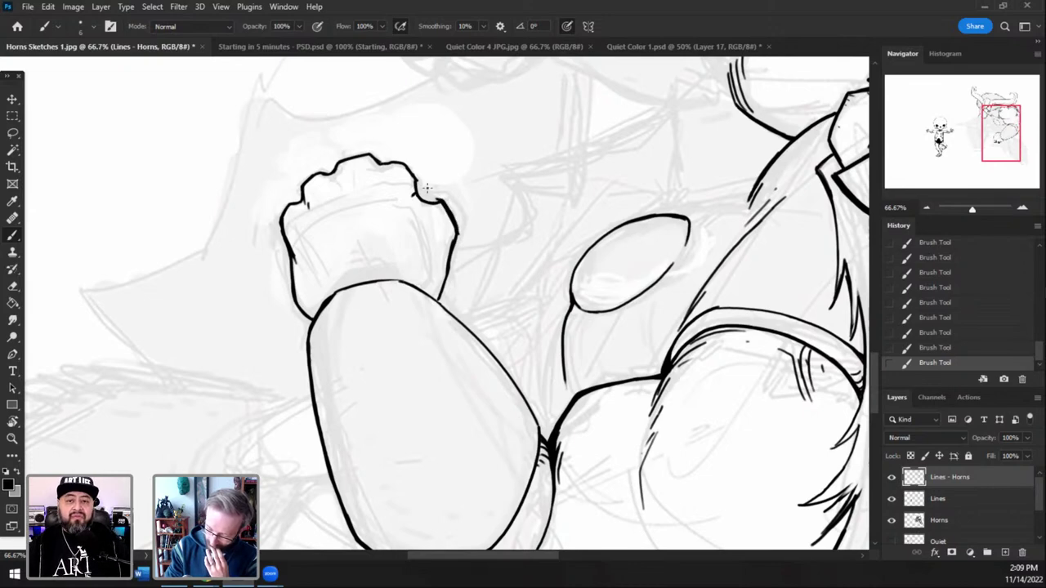
- Erase most of the fist's inked outline on the Lines - Horns layer, leaving the short curve beneath the forearm
double_click(17, 423)
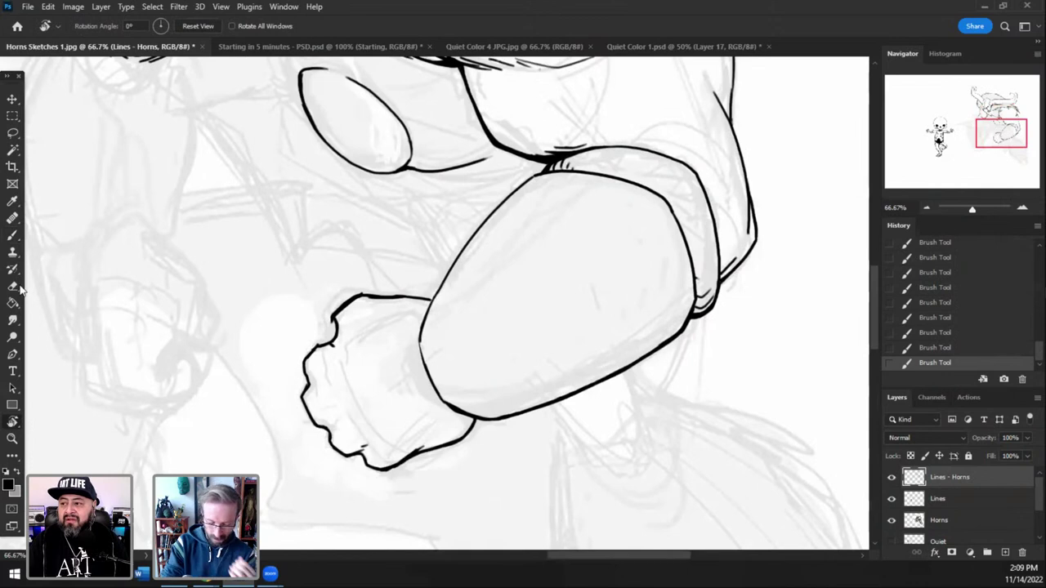
key(e)
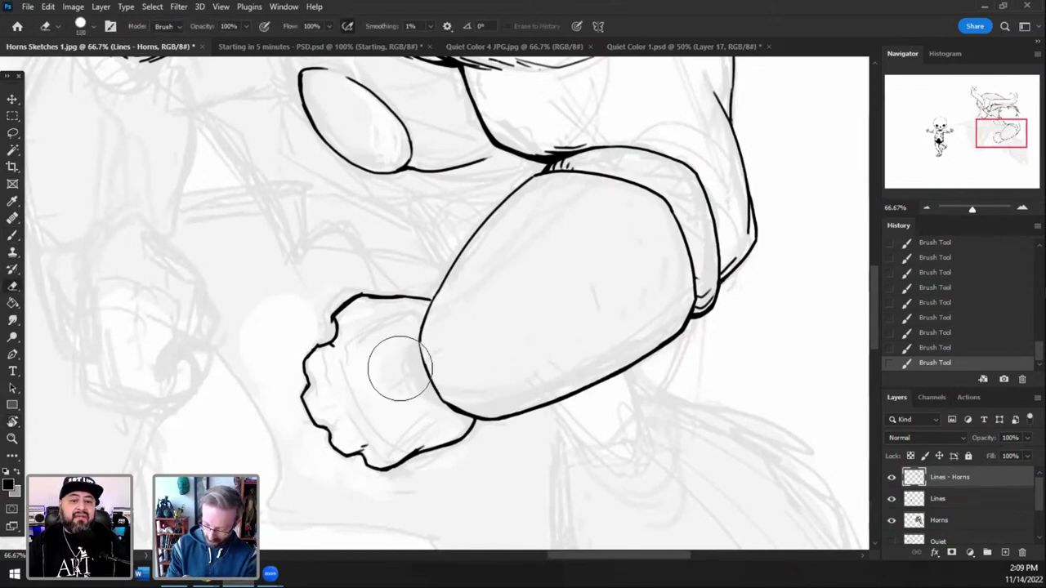
mouse_move(397, 367)
mouse_down()
mouse_move(416, 319)
mouse_move(335, 327)
mouse_move(417, 487)
mouse_move(369, 310)
mouse_move(411, 283)
mouse_move(399, 316)
mouse_up()
- Reinforce the forearm's contour beside the fist and ink short detail strokes on the band behind the forearm
click(12, 235)
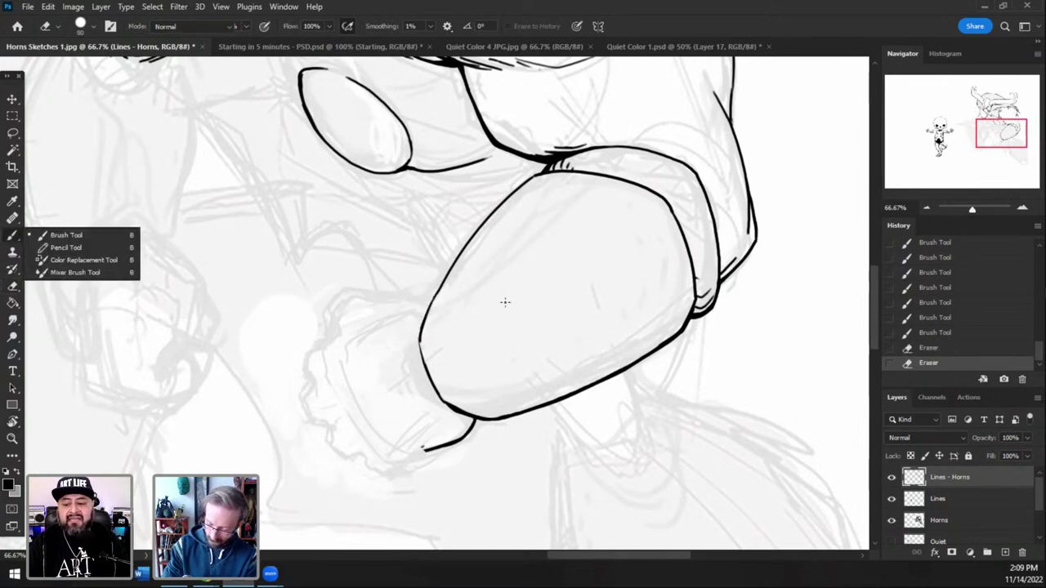
drag(419, 338, 446, 275)
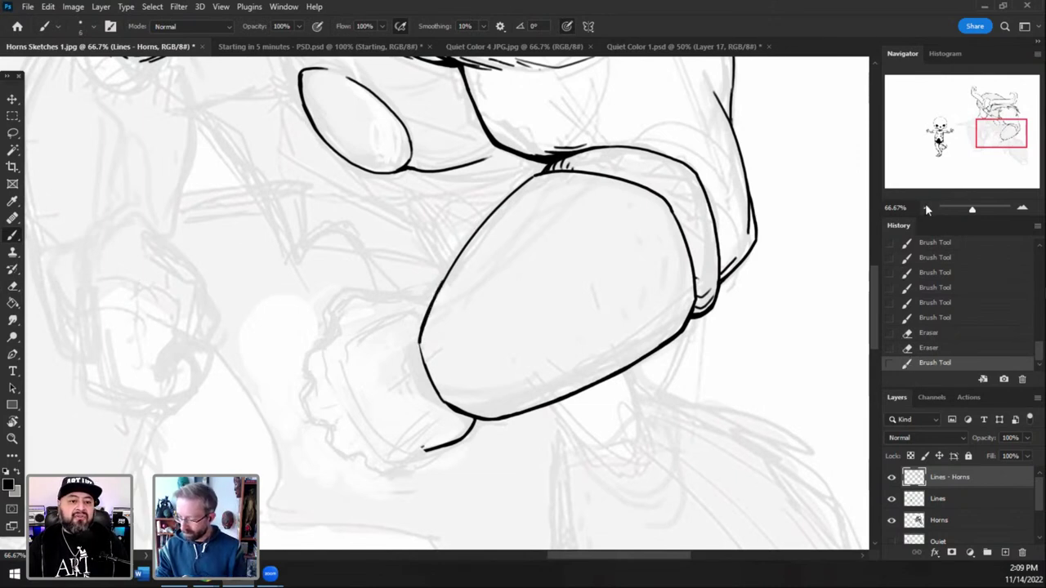
drag(719, 252, 711, 266)
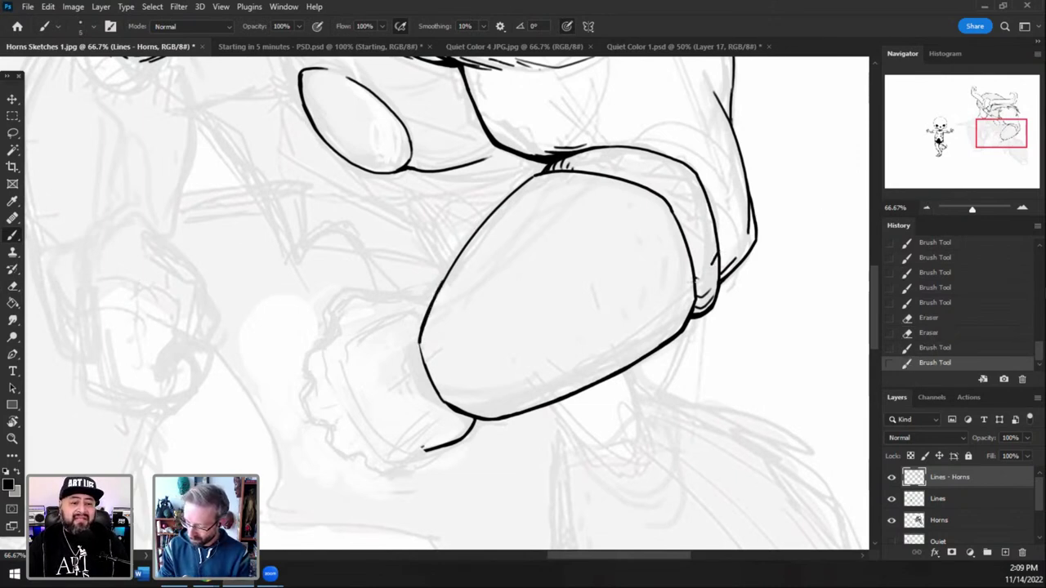
key(ctrl+z)
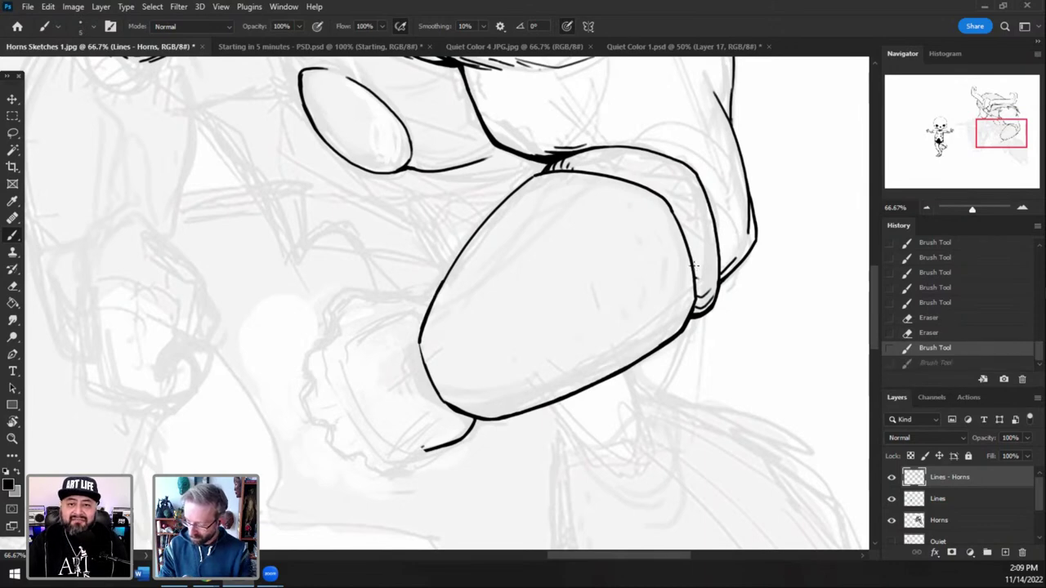
drag(717, 235, 713, 252)
- Erase the stray ink marks just inside the upper arm's curved band on the Lines - Horns layer
drag(590, 95, 568, 282)
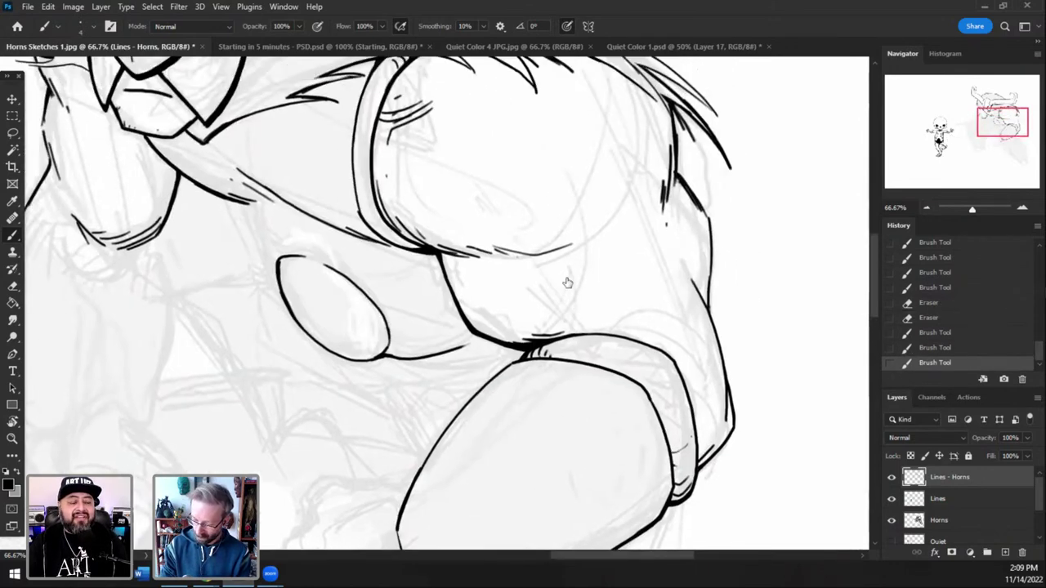
drag(997, 131, 992, 125)
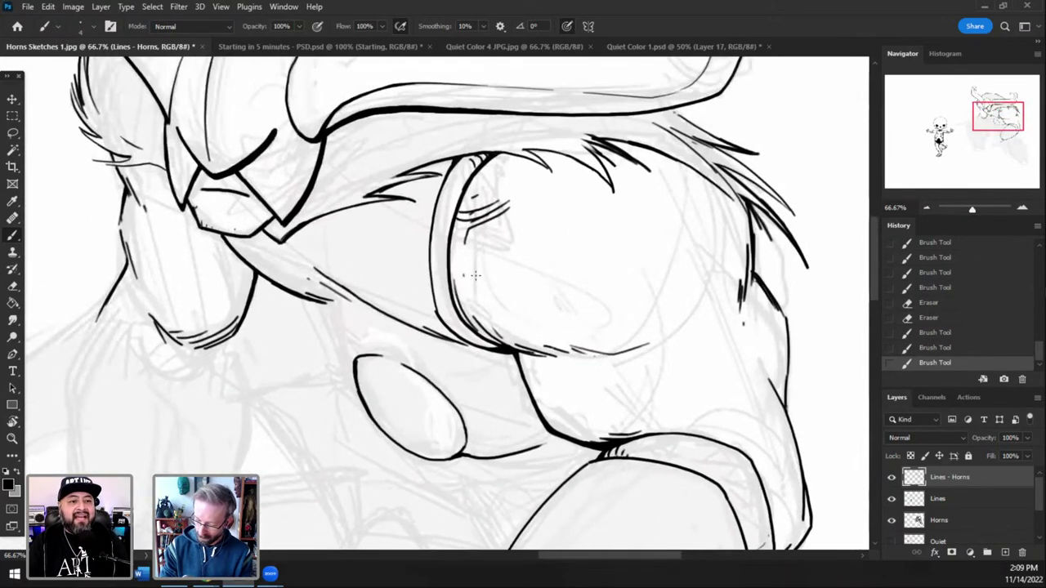
click(11, 287)
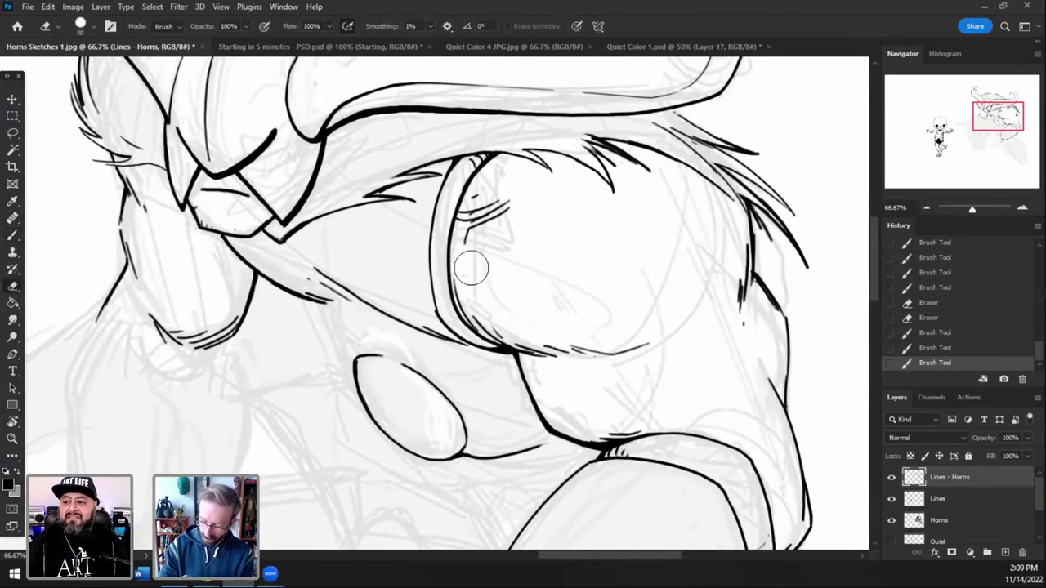
drag(472, 267, 476, 281)
- Extend the inked lower line from the small oval below the torso until it meets the arm's heavy contour
click(16, 238)
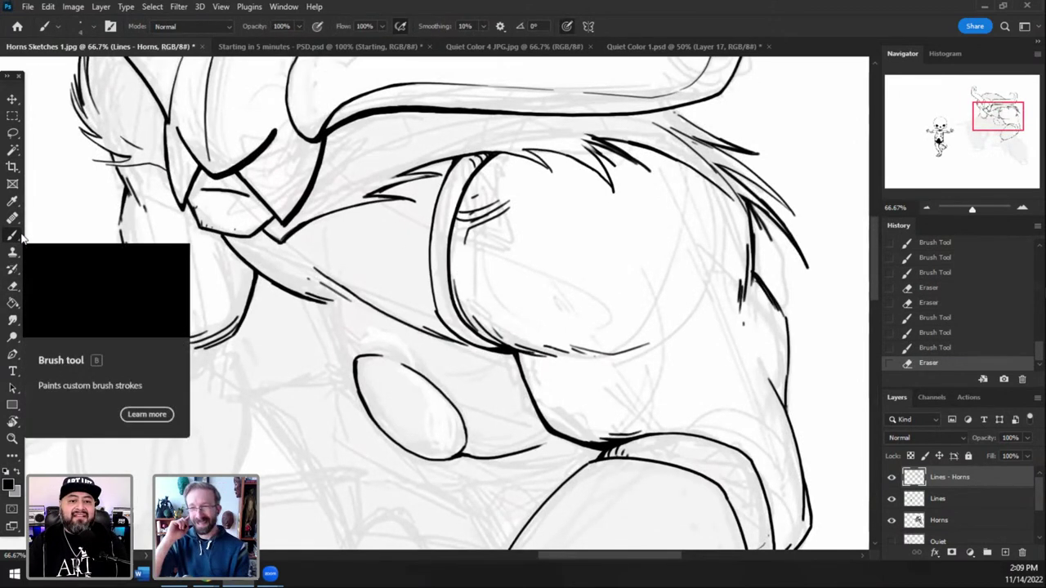
click(926, 207)
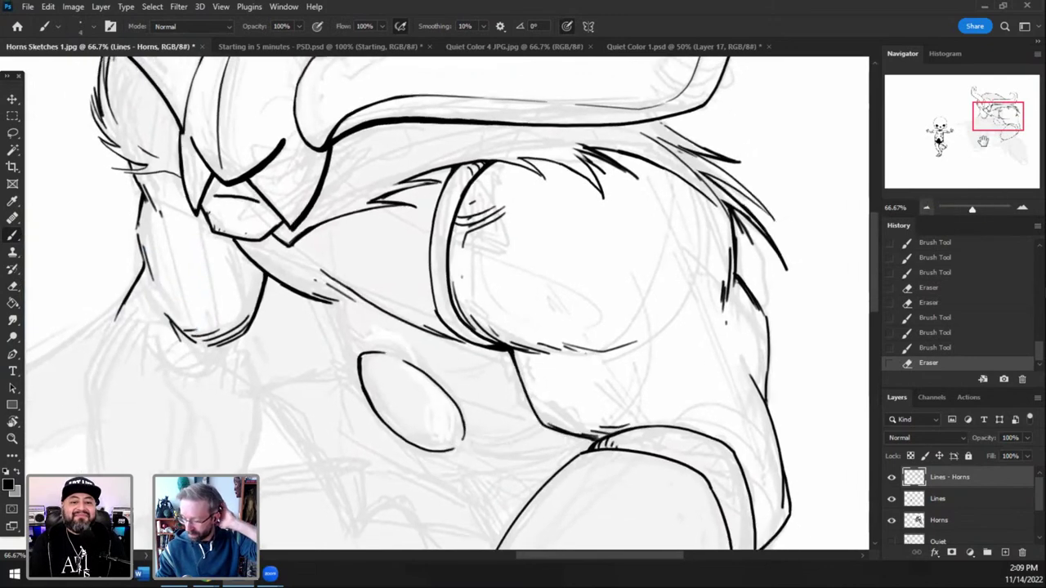
drag(1000, 117, 997, 115)
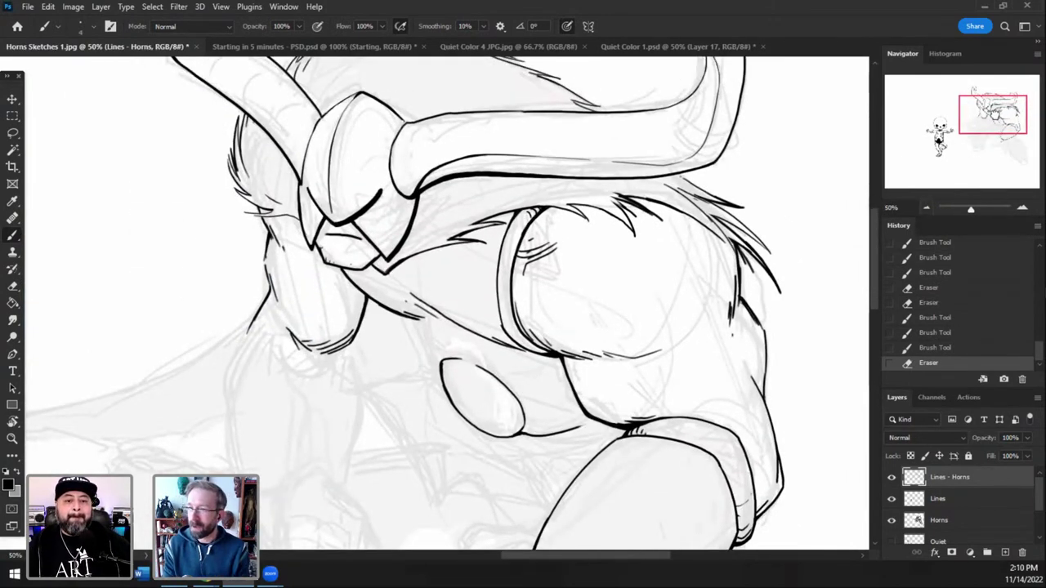
drag(994, 120, 1002, 134)
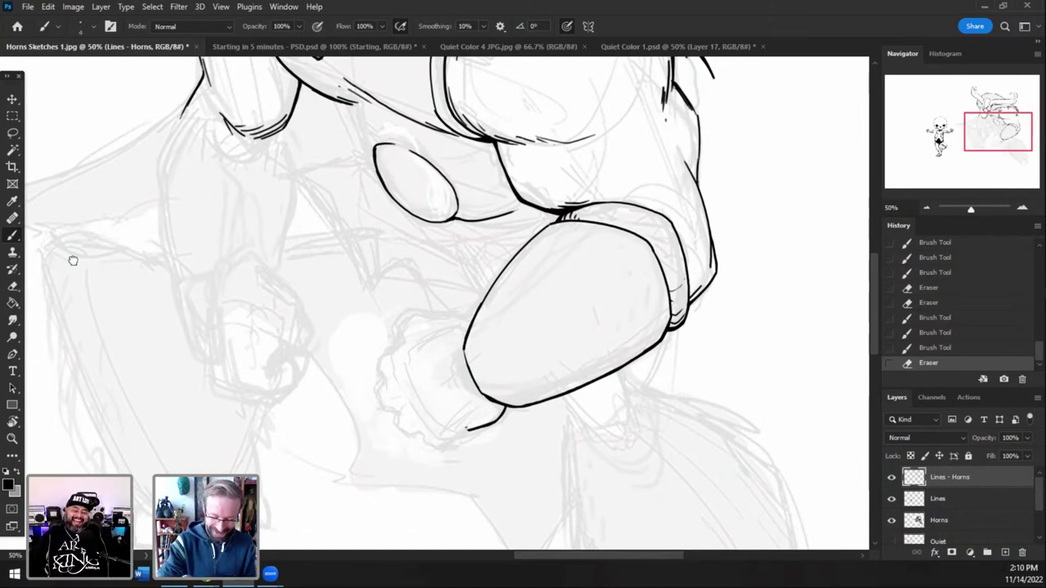
drag(988, 132, 980, 122)
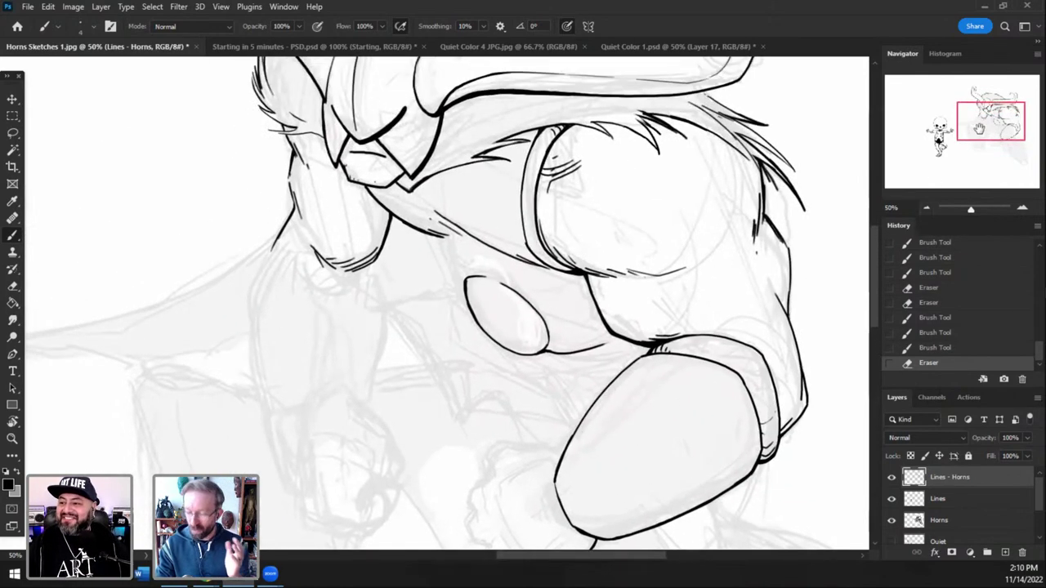
click(1019, 209)
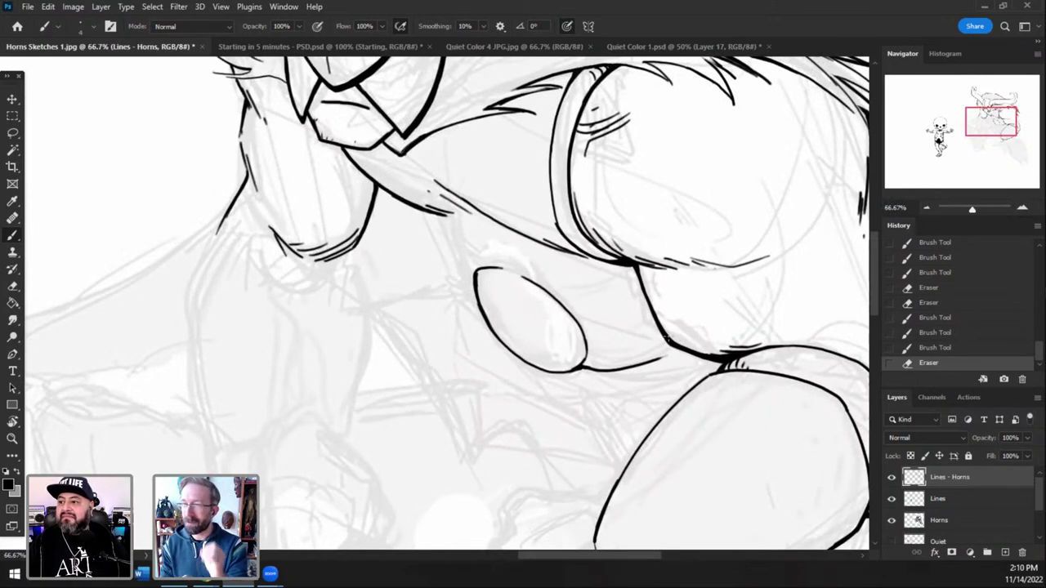
mouse_move(665, 337)
mouse_down()
mouse_move(672, 350)
mouse_move(639, 368)
mouse_move(659, 358)
mouse_up()
key(ctrl+z)
key(ctrl+z)
key(ctrl+z)
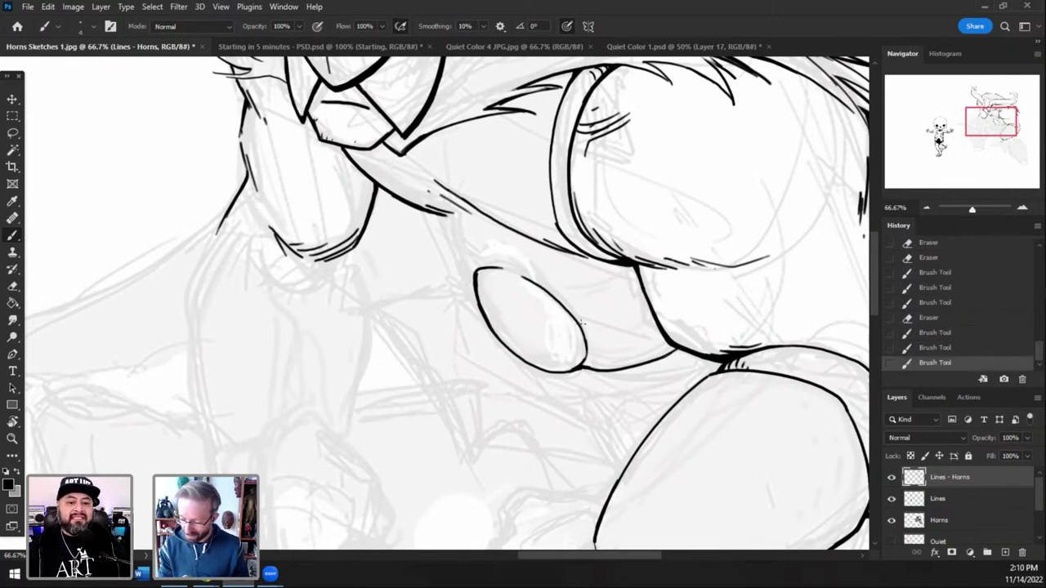
- Ink a thin curved line above the lower one, running from the small oval to the arm contour, retrying the stroke until smooth
key(ctrl+z)
mouse_move(609, 315)
mouse_down()
mouse_move(587, 331)
mouse_move(652, 308)
mouse_up()
key(ctrl+z)
drag(583, 331, 650, 310)
key(ctrl+z)
drag(584, 331, 645, 313)
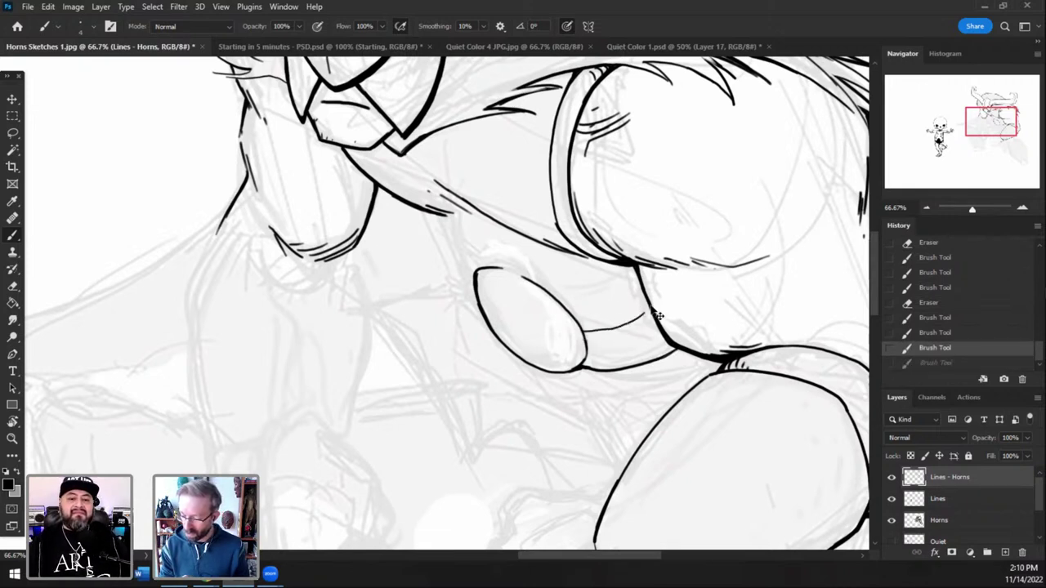
key(ctrl+z)
drag(582, 333, 654, 325)
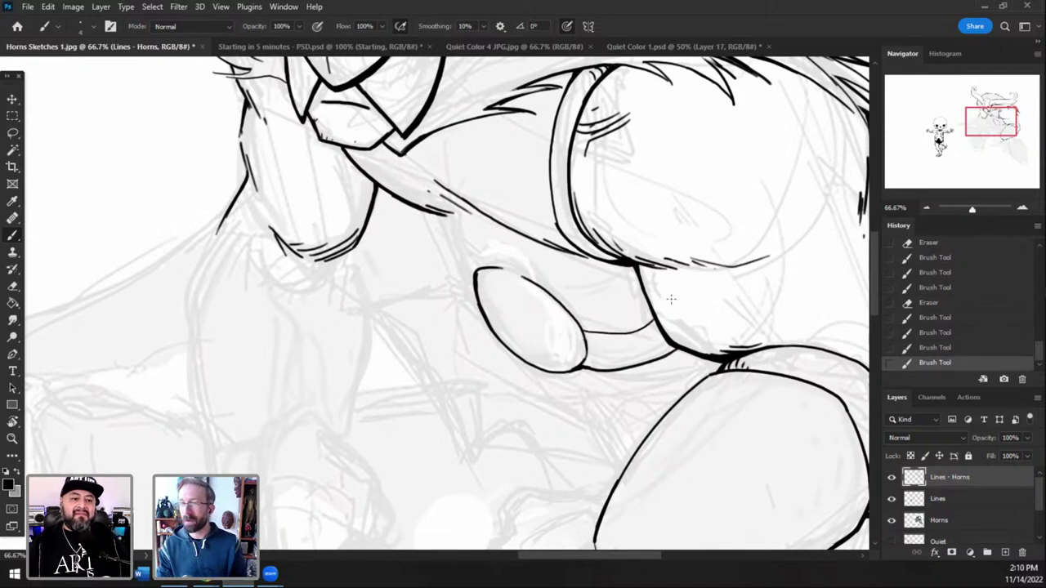
key(ctrl+z)
mouse_move(580, 332)
mouse_down()
mouse_move(650, 331)
mouse_move(678, 307)
mouse_up()
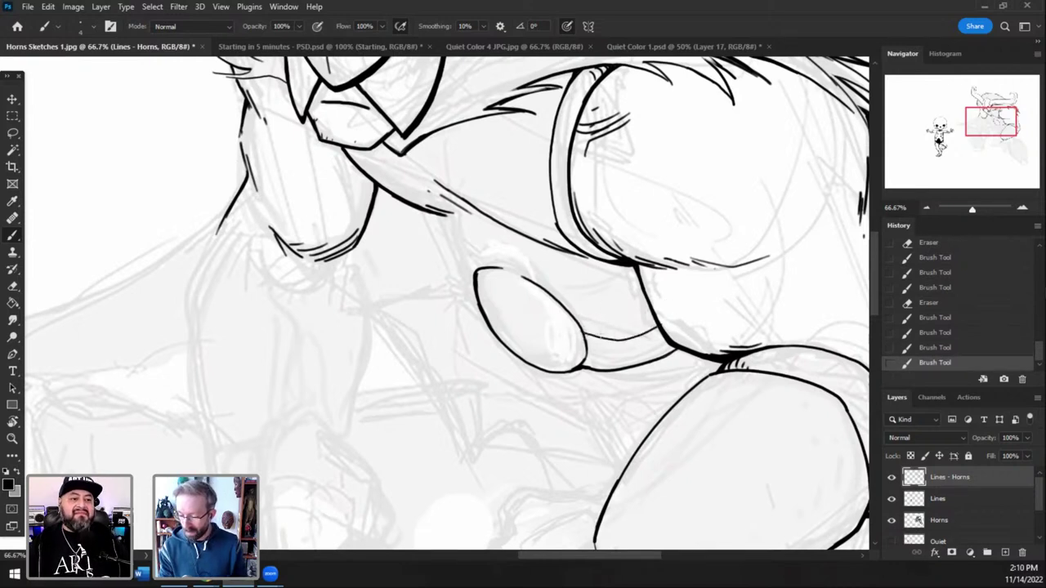
key(ctrl+z)
mouse_move(578, 332)
mouse_down()
mouse_move(632, 331)
mouse_move(655, 317)
mouse_up()
key(ctrl+z)
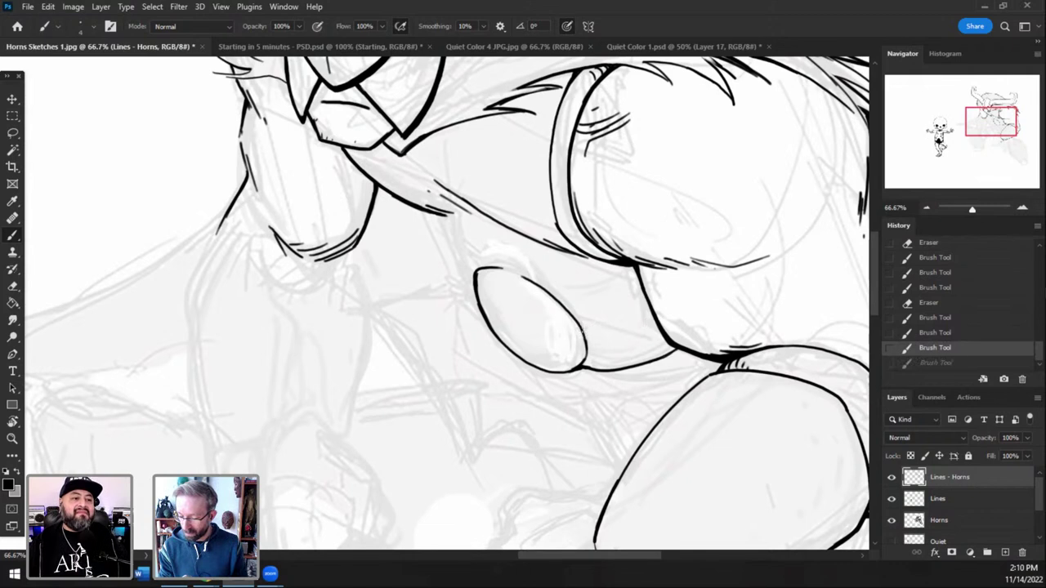
drag(582, 330, 653, 322)
key(ctrl+z)
drag(582, 329, 655, 319)
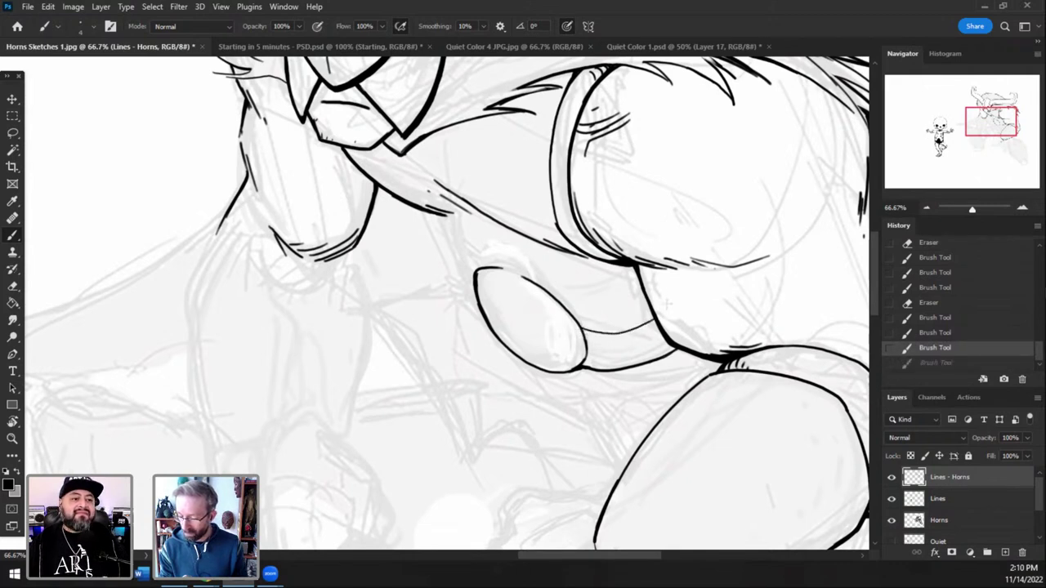
- Clean up the junctions where the two curved lines meet the small oval, touching up the ink and erasing excess thickness
mouse_move(579, 368)
mouse_down()
mouse_move(589, 369)
mouse_move(580, 370)
mouse_up()
drag(581, 368, 586, 369)
key(e)
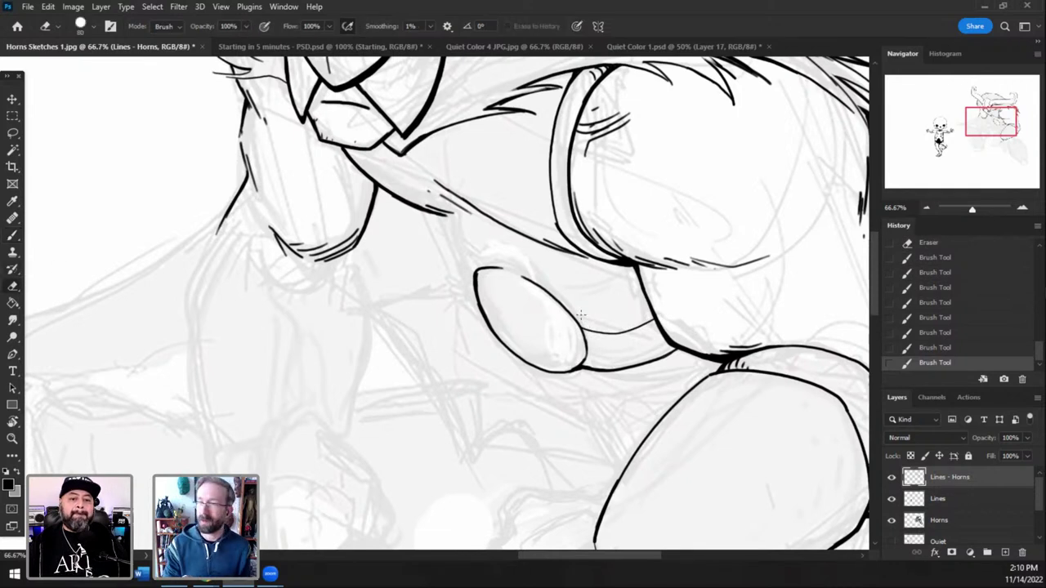
drag(595, 362, 592, 366)
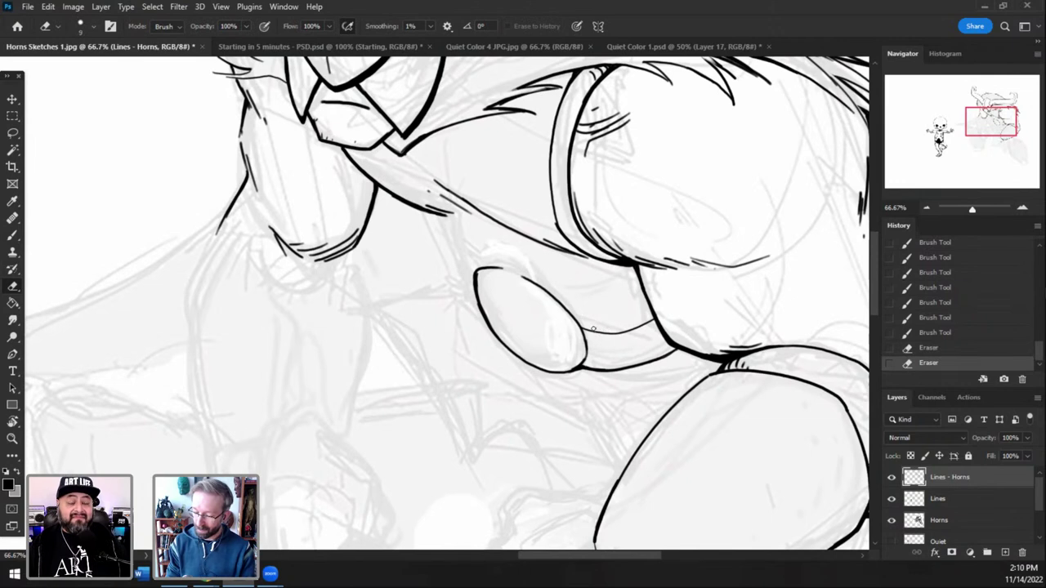
mouse_move(583, 326)
mouse_down()
mouse_move(613, 334)
mouse_move(602, 347)
mouse_move(613, 333)
mouse_up()
key(b)
key(ctrl+z)
key(ctrl+z)
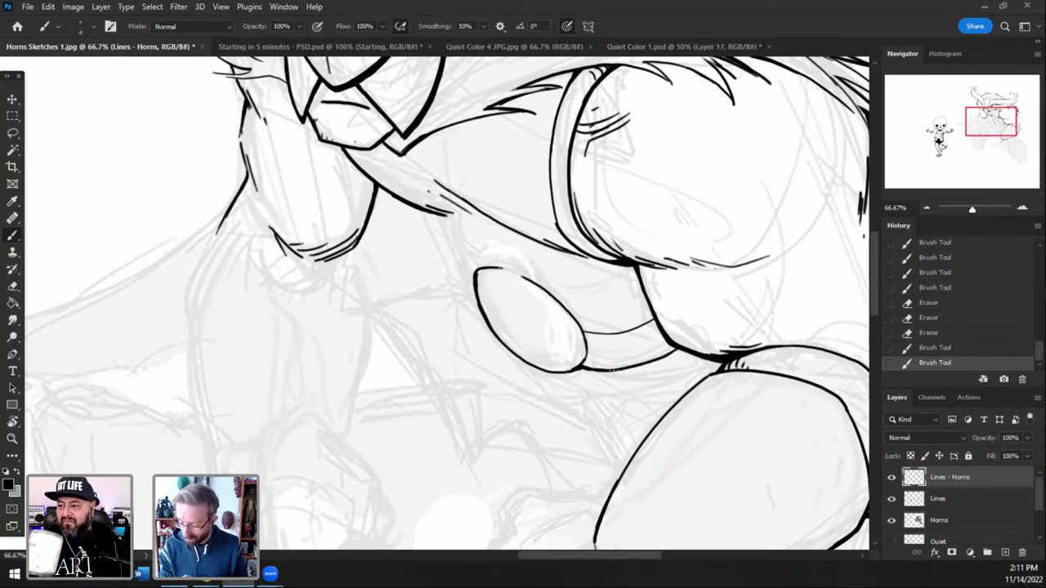
- Rework the lower curved line so it sweeps farther under the arm contour, erasing the old edge and re-inking its weight near the oval
drag(613, 372, 703, 343)
key(ctrl+z)
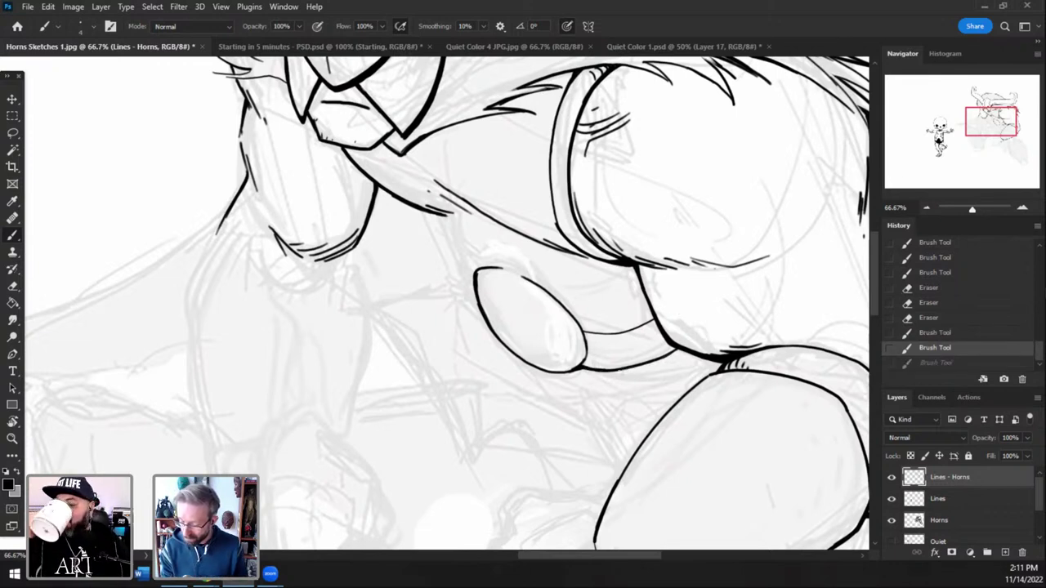
drag(608, 372, 693, 348)
key(e)
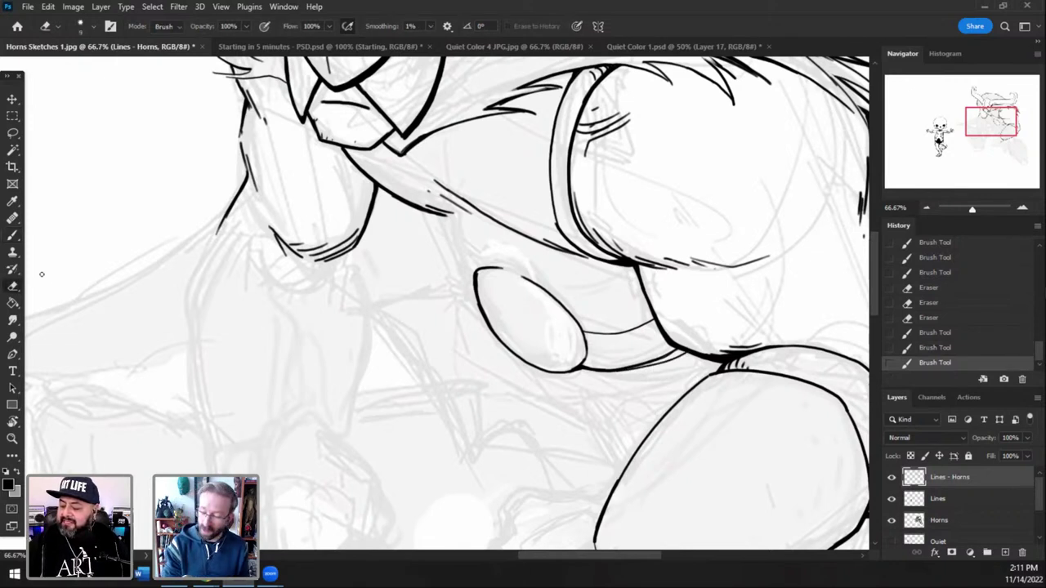
mouse_move(612, 366)
mouse_down()
mouse_move(657, 357)
mouse_move(600, 367)
mouse_move(683, 343)
mouse_up()
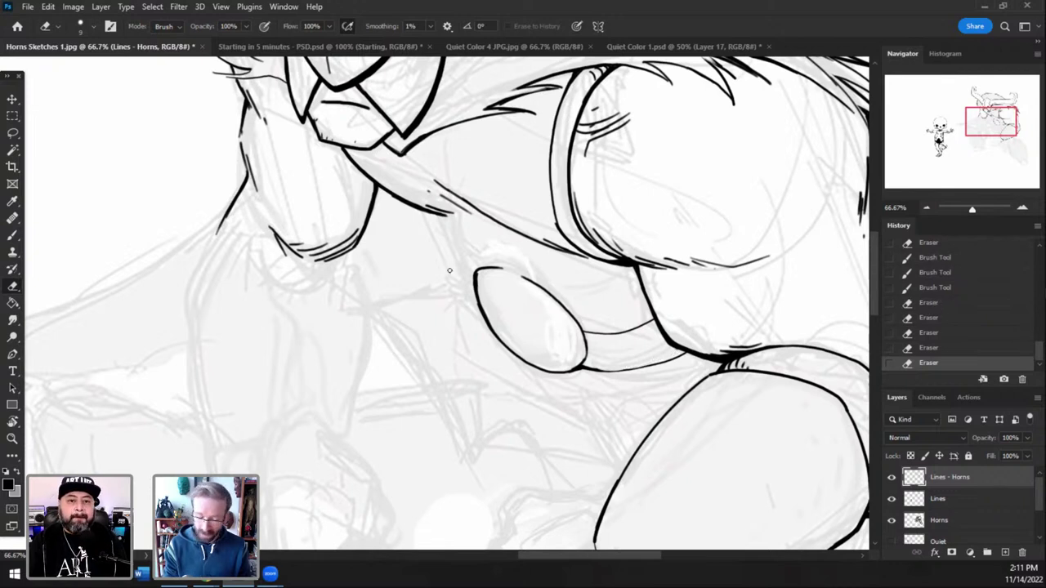
key(b)
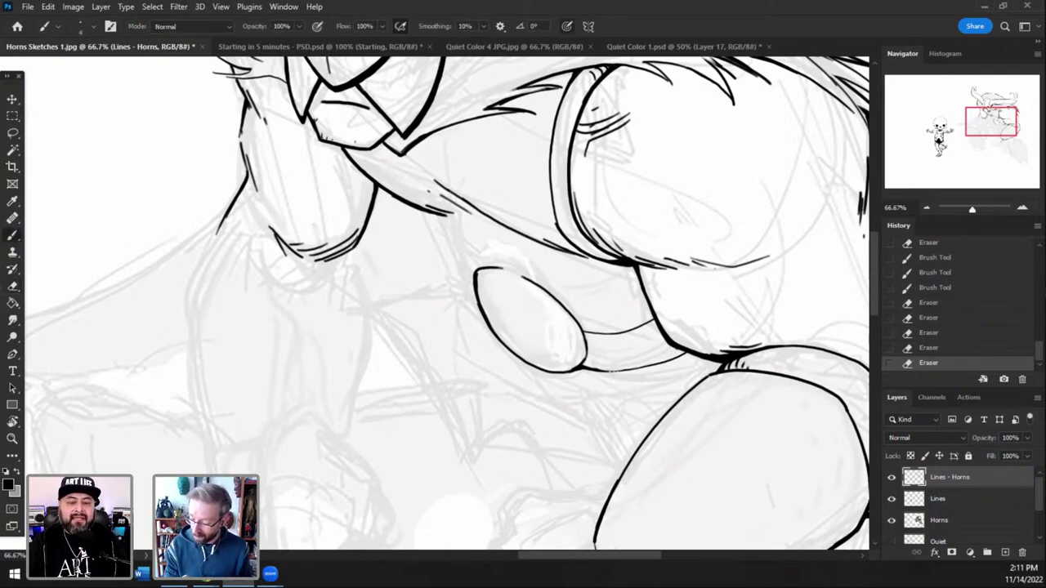
drag(614, 371, 656, 366)
key(ctrl+z)
drag(586, 368, 662, 364)
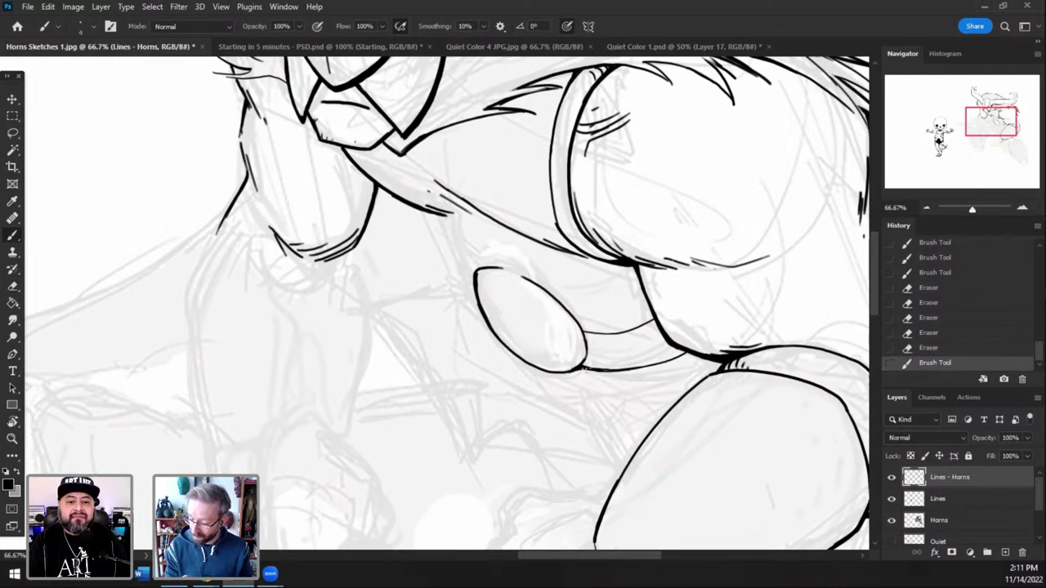
drag(586, 368, 652, 368)
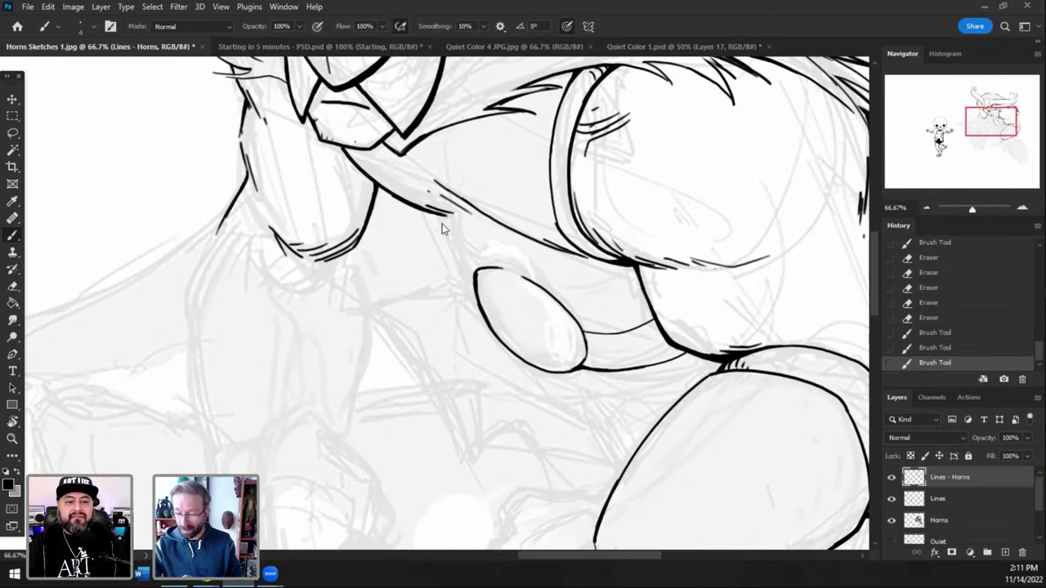
- Ink the body contour from the small oval's upper end up to the torso's lower edge and trim its inner side
mouse_move(471, 281)
mouse_down()
mouse_move(474, 296)
mouse_move(463, 268)
mouse_up()
key(ctrl+z)
key(ctrl+z)
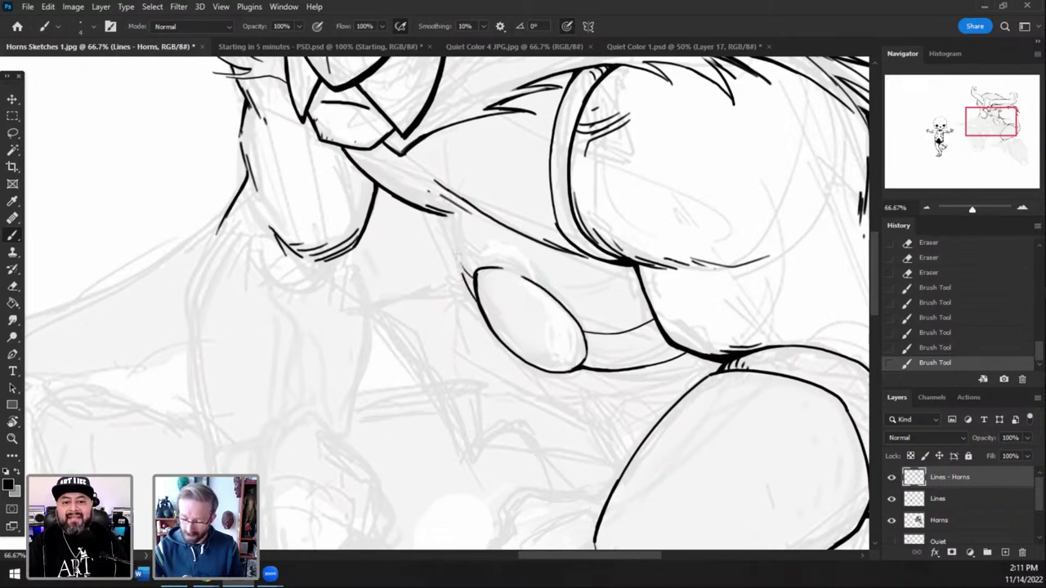
mouse_move(458, 259)
mouse_down()
mouse_move(473, 282)
mouse_move(456, 254)
mouse_up()
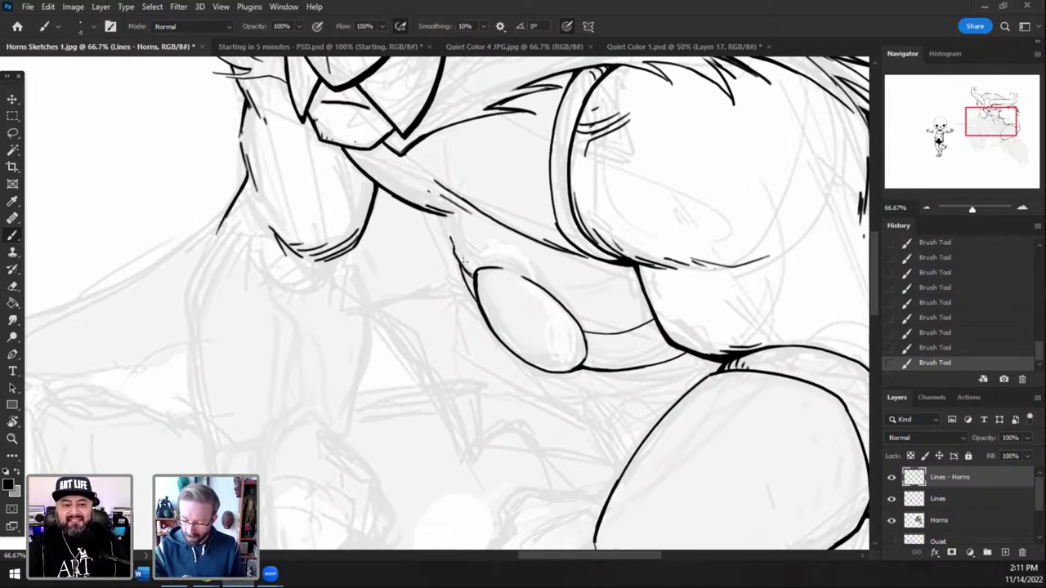
drag(454, 247, 443, 214)
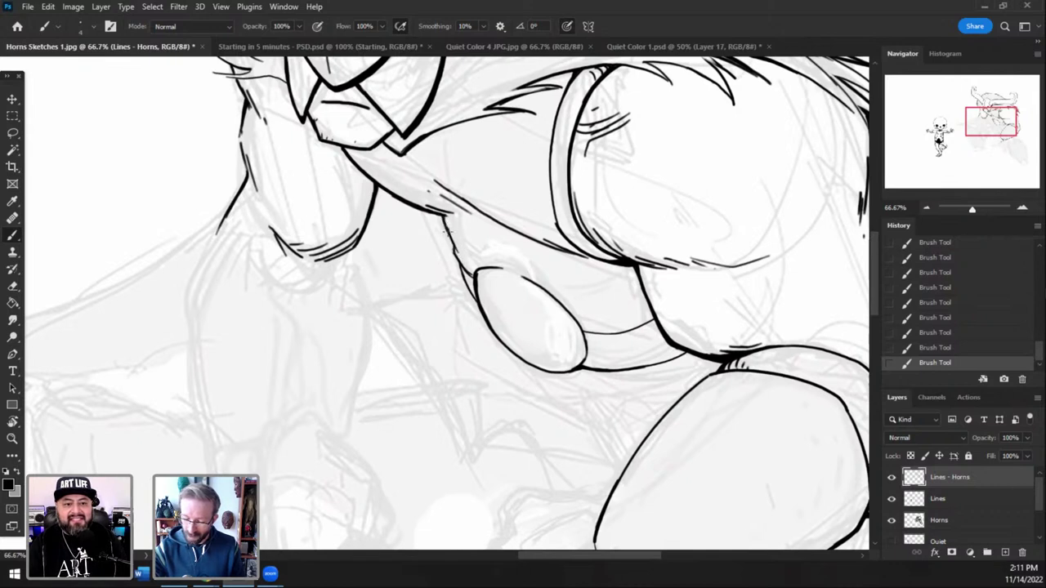
click(12, 286)
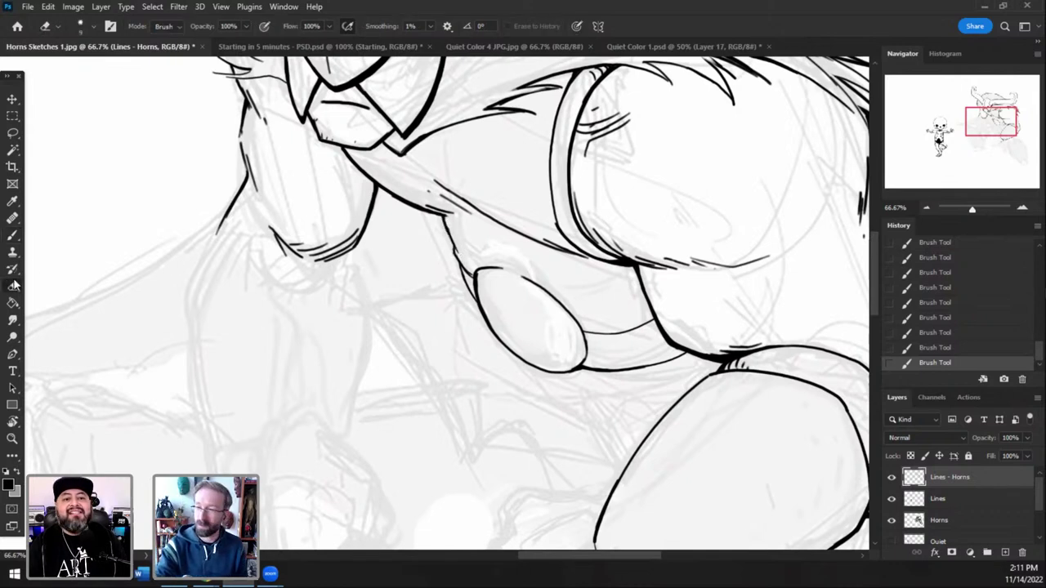
drag(455, 231, 454, 244)
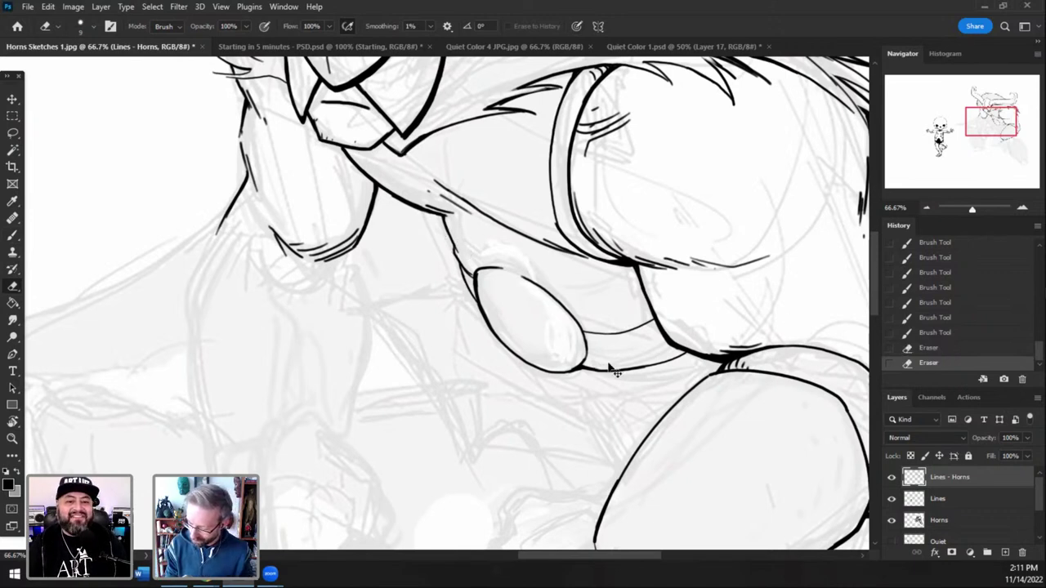
- Undo the last erasure and re-trim the thickness of the lower curved line between the small oval and the arm
key(ctrl+z)
drag(636, 365, 658, 363)
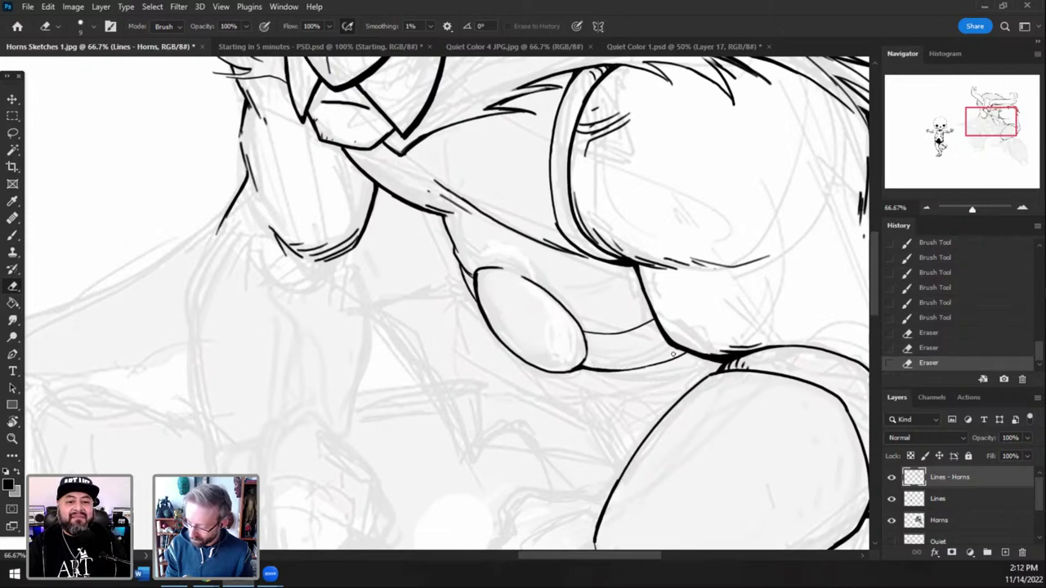
click(16, 239)
click(24, 241)
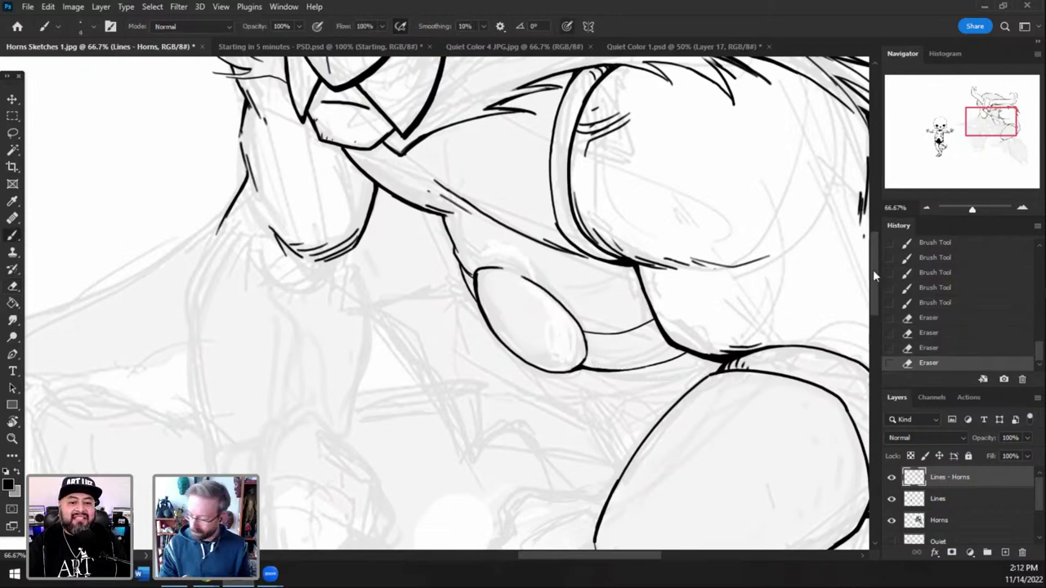
- On the Horns layer, sketch rough guide strokes for the hanging cloth below the small oval
click(926, 209)
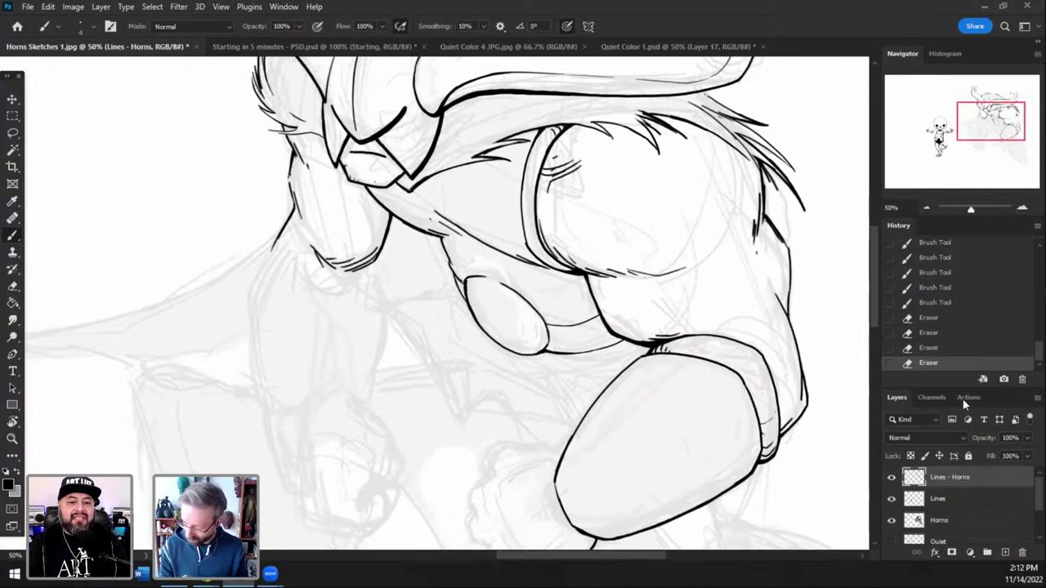
click(953, 523)
drag(450, 266, 458, 285)
drag(449, 270, 454, 286)
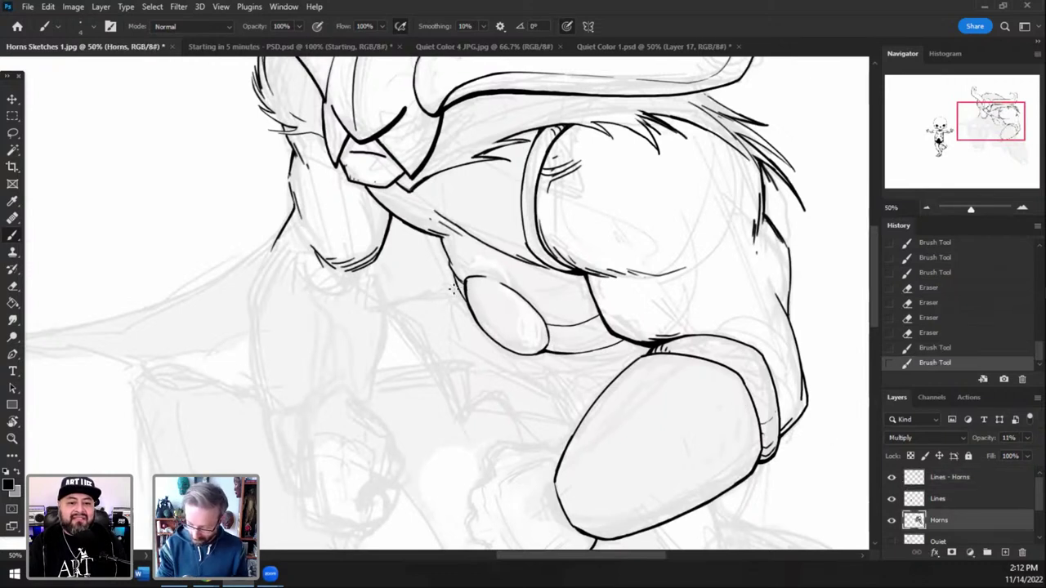
click(437, 290)
click(440, 285)
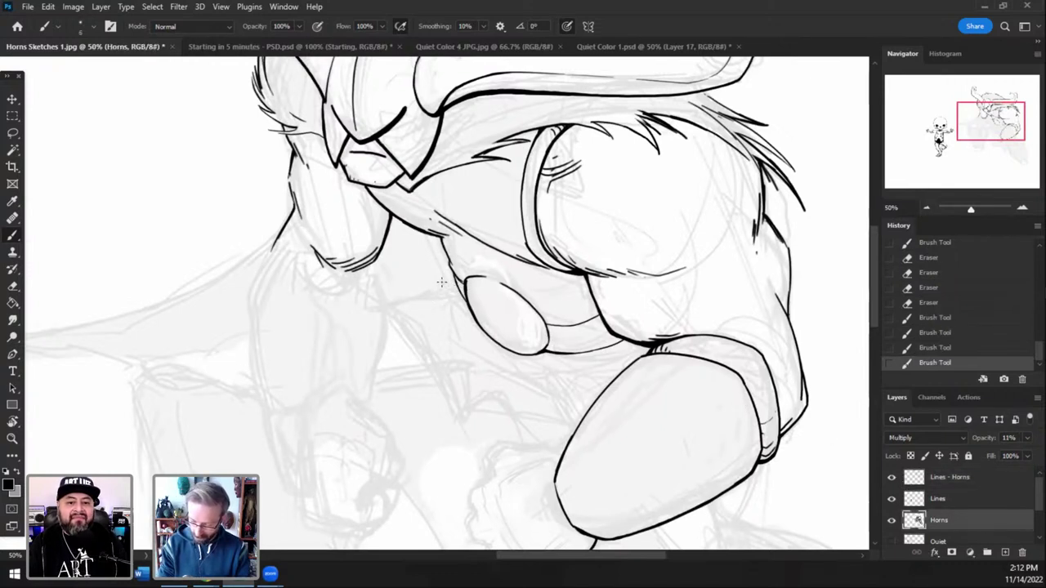
click(439, 286)
click(427, 357)
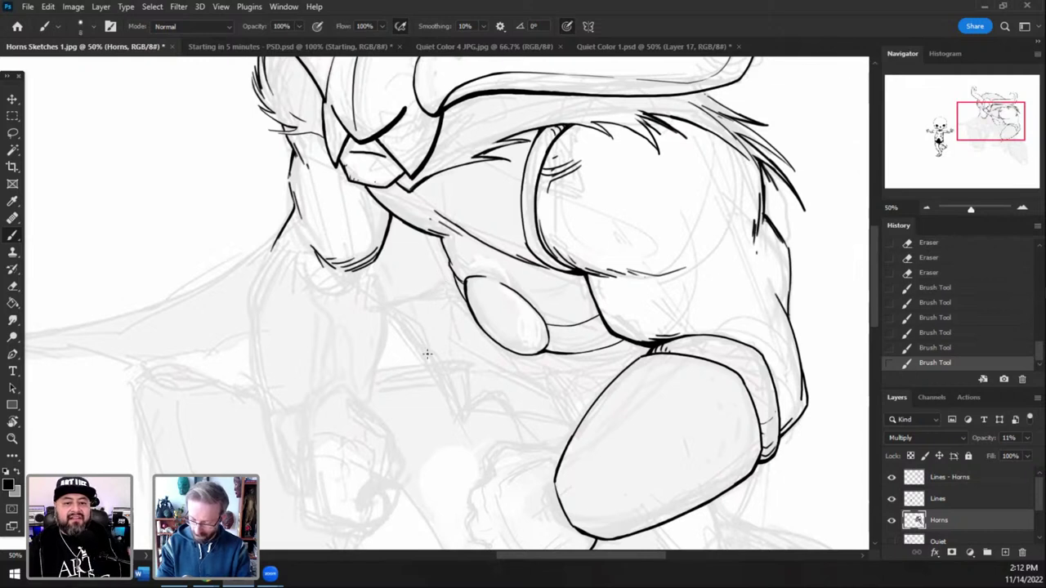
click(421, 317)
mouse_move(438, 333)
mouse_down()
mouse_move(452, 412)
mouse_move(609, 397)
mouse_up()
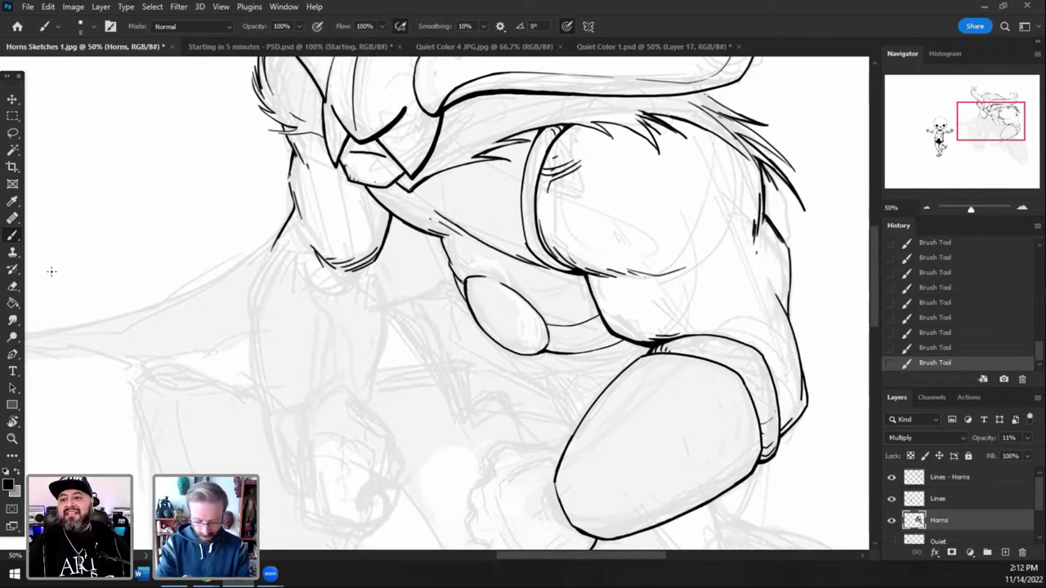
- Enlarge the eraser and clear stray sketch lines along the hanging cloth's outer edge on the Horns layer
key(e)
key(bracketright)
key(bracketright)
key(bracketright)
key(bracketright)
key(bracketright)
key(bracketright)
mouse_move(461, 427)
mouse_down()
mouse_move(446, 385)
mouse_move(463, 417)
mouse_up()
mouse_move(429, 358)
mouse_down()
mouse_move(391, 317)
mouse_move(423, 308)
mouse_move(449, 351)
mouse_up()
- On the Lines - Horns layer, ink the hanging cloth's outer edge as one long diagonal stroke down to its lower tip
click(13, 237)
click(956, 483)
key(ctrl+z)
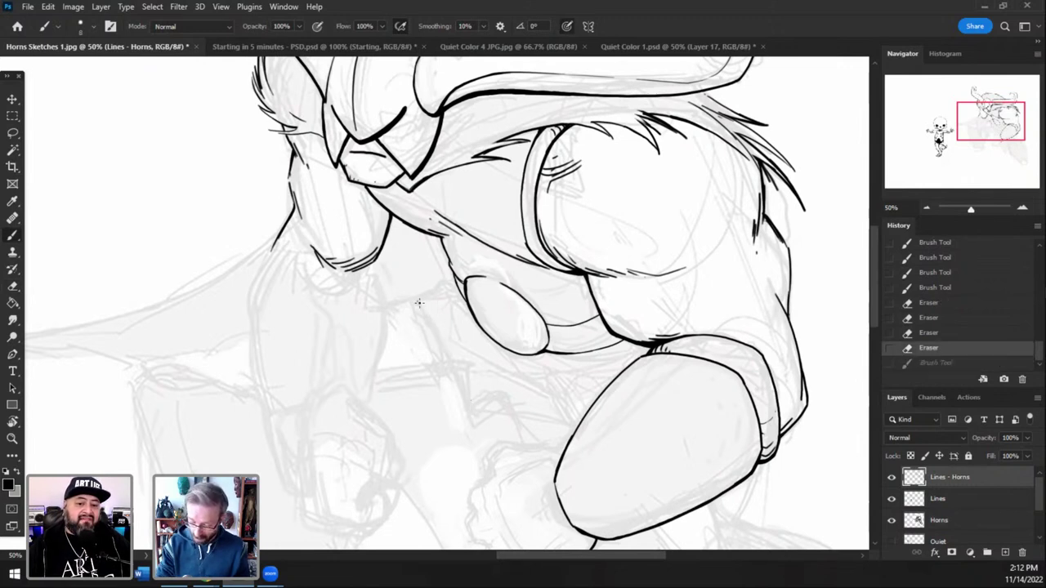
mouse_move(416, 303)
mouse_down()
mouse_move(454, 359)
mouse_move(472, 421)
mouse_up()
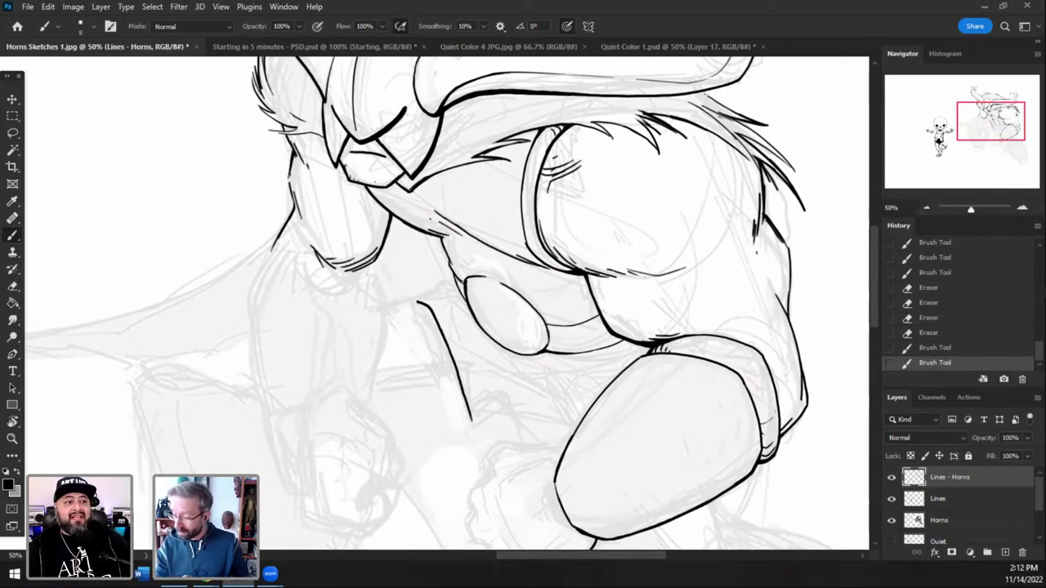
- Ink the cloth's short wavy upper edge, joining its outer corner to the body contour beside the small oval
click(927, 208)
click(927, 208)
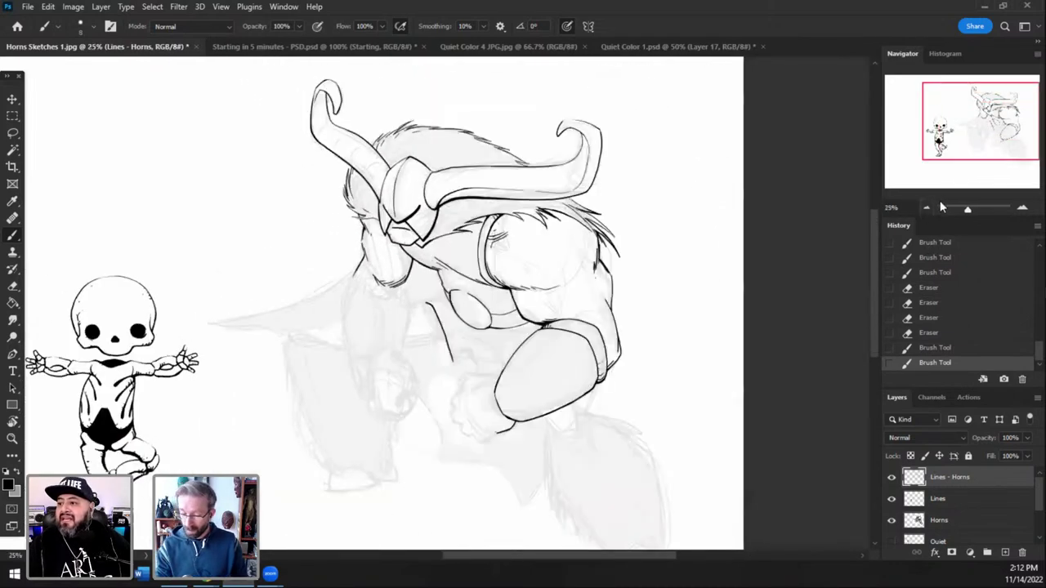
click(1017, 208)
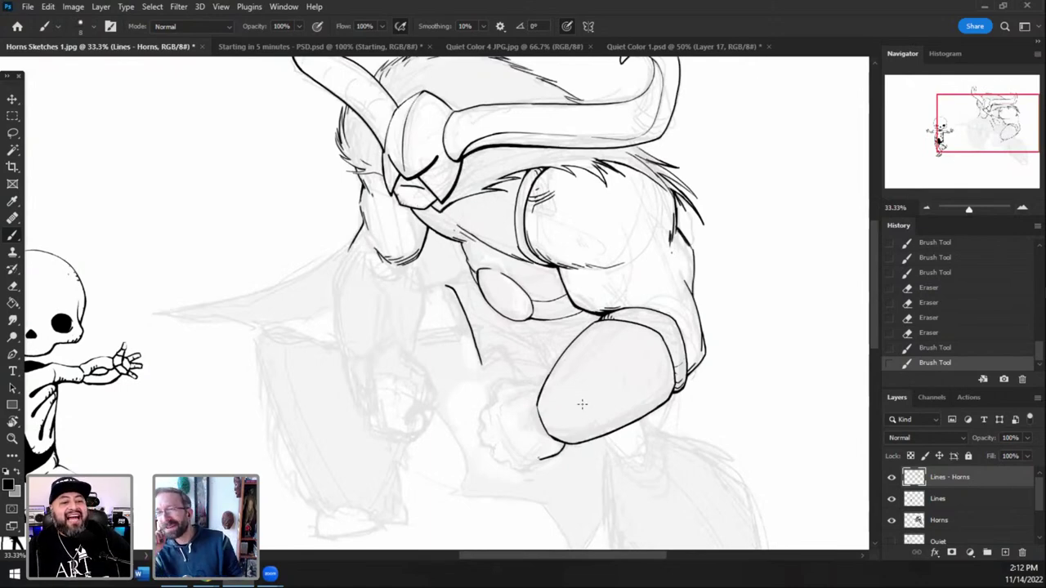
click(1023, 208)
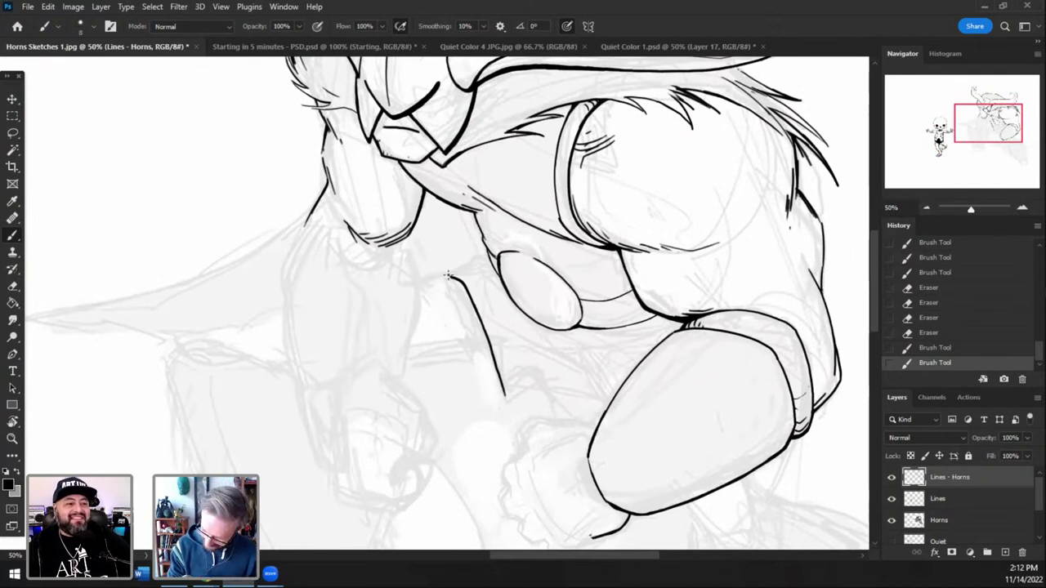
mouse_move(448, 275)
mouse_down()
mouse_move(500, 251)
mouse_move(473, 261)
mouse_up()
key(ctrl+z)
drag(470, 263, 486, 257)
mouse_move(479, 258)
mouse_down()
mouse_move(489, 256)
mouse_move(505, 295)
mouse_up()
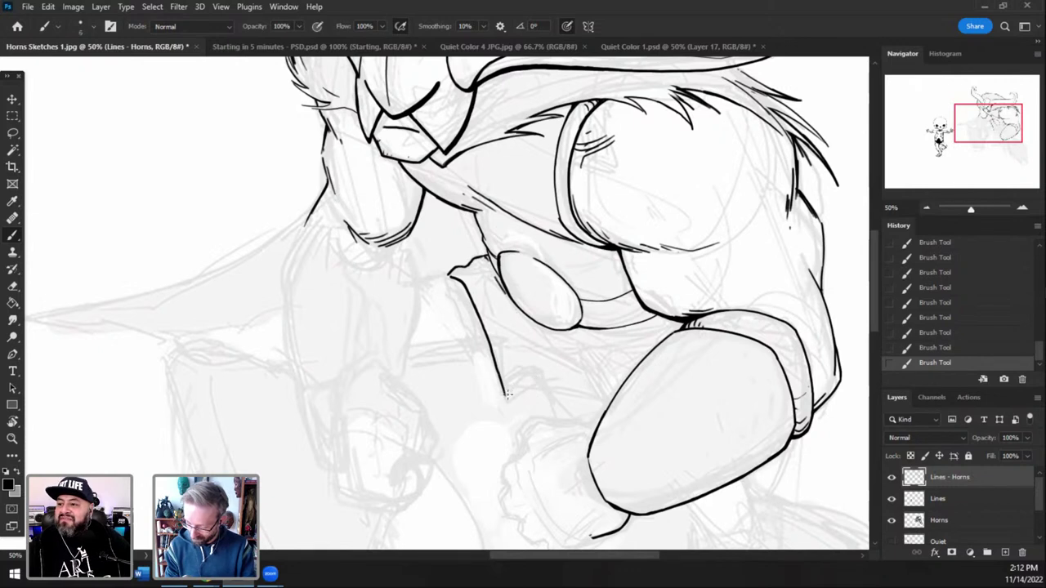
- Ink the cloth's ragged lower edge, rising from the tip to a rounded peak and falling toward the large fist, redrawing it more smoothly
drag(507, 394, 516, 381)
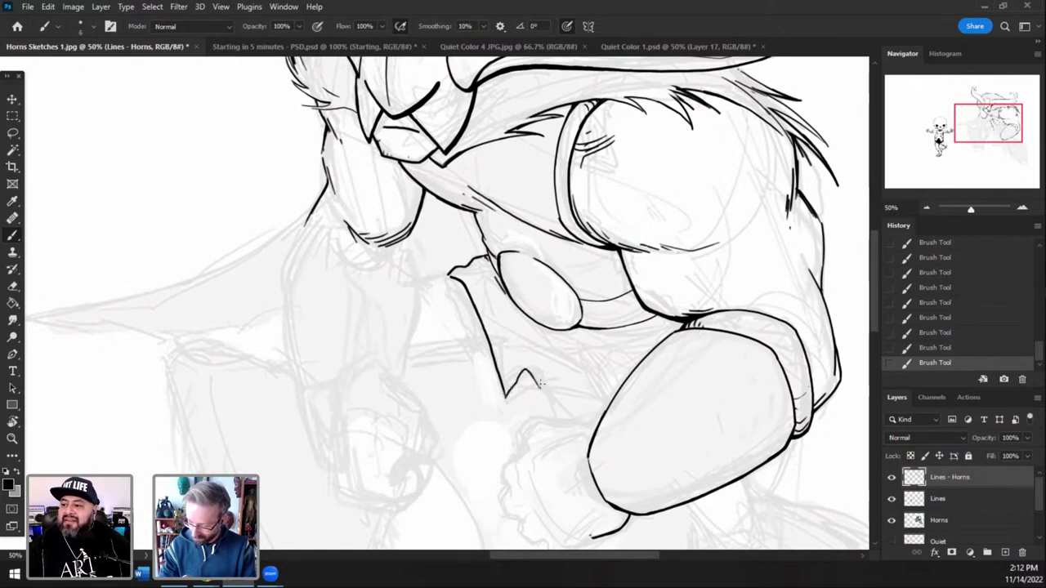
drag(536, 381, 565, 425)
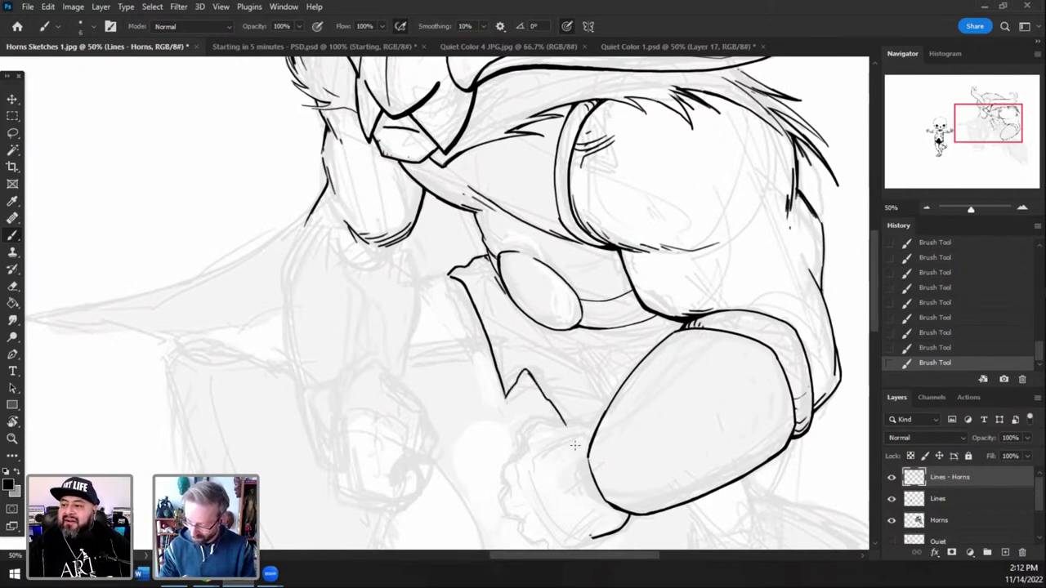
key(ctrl+z)
key(ctrl+z)
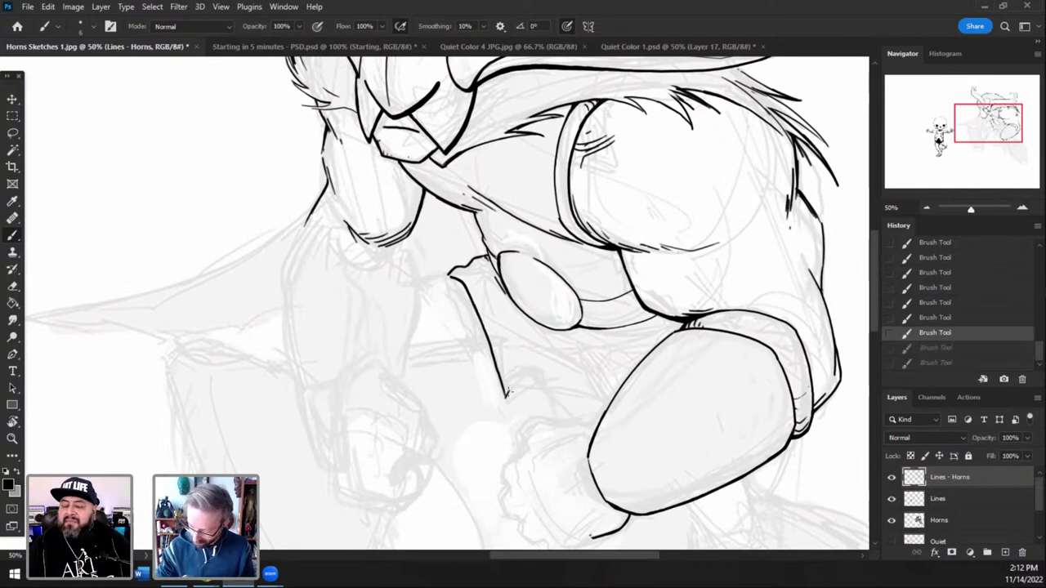
mouse_move(507, 397)
mouse_down()
mouse_move(531, 369)
mouse_move(566, 433)
mouse_up()
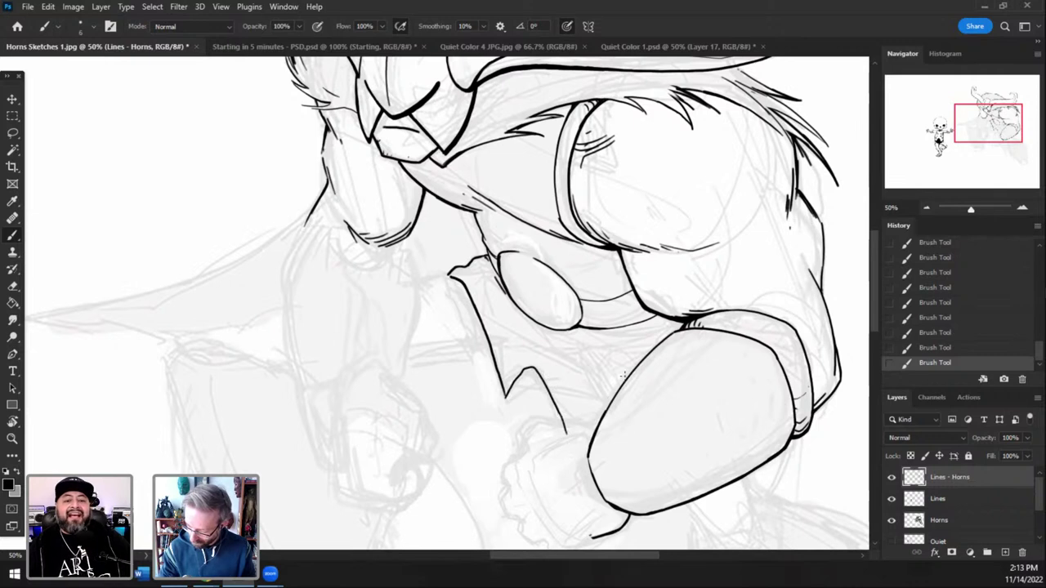
- Ink two thin diagonal fold lines in the cloth beneath the small oval, retrying the strokes until they taper well
drag(505, 290, 550, 362)
key(ctrl+z)
drag(504, 290, 579, 393)
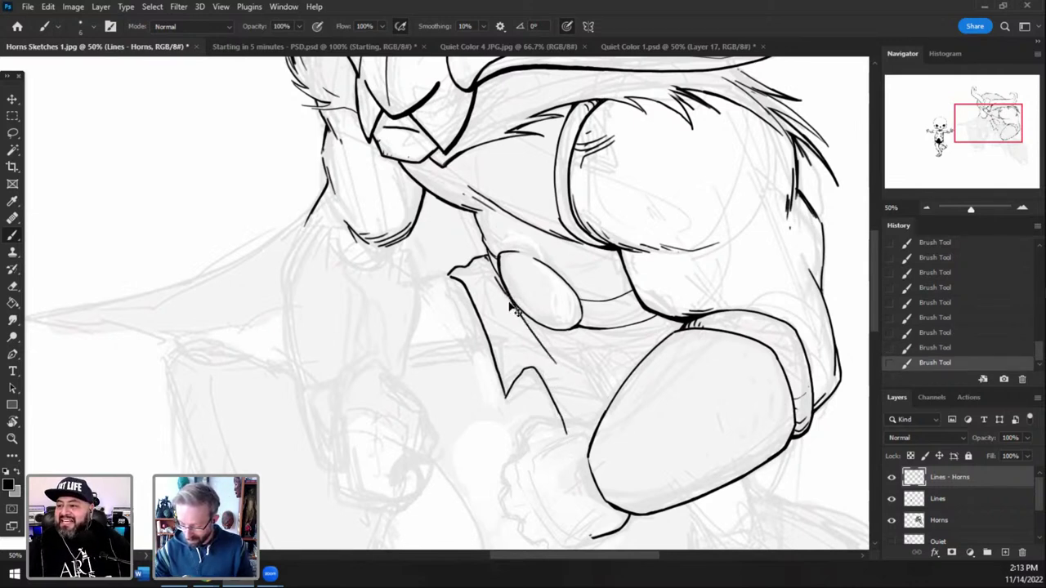
key(ctrl+z)
drag(501, 288, 541, 343)
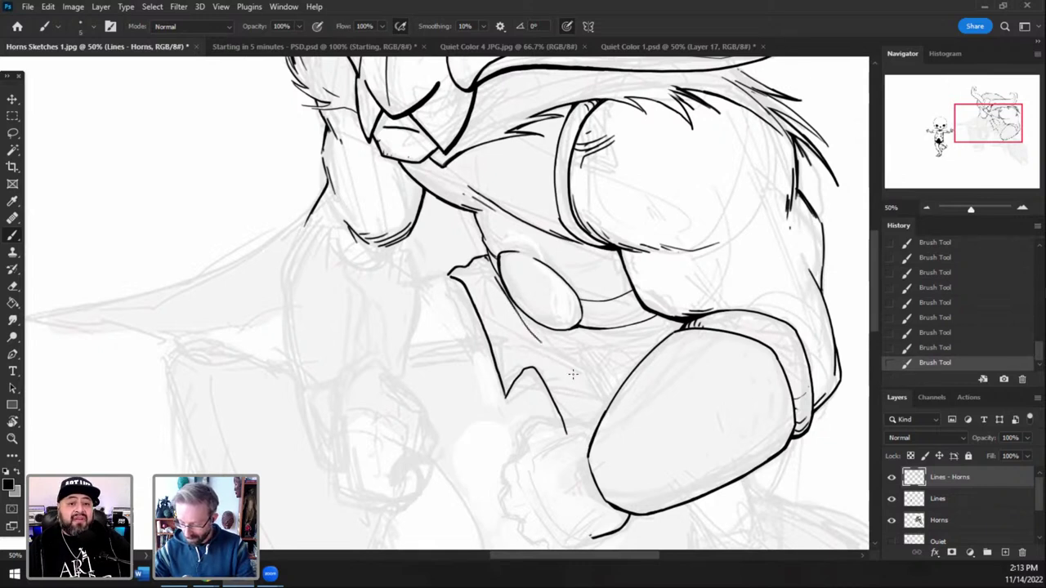
drag(510, 304, 593, 373)
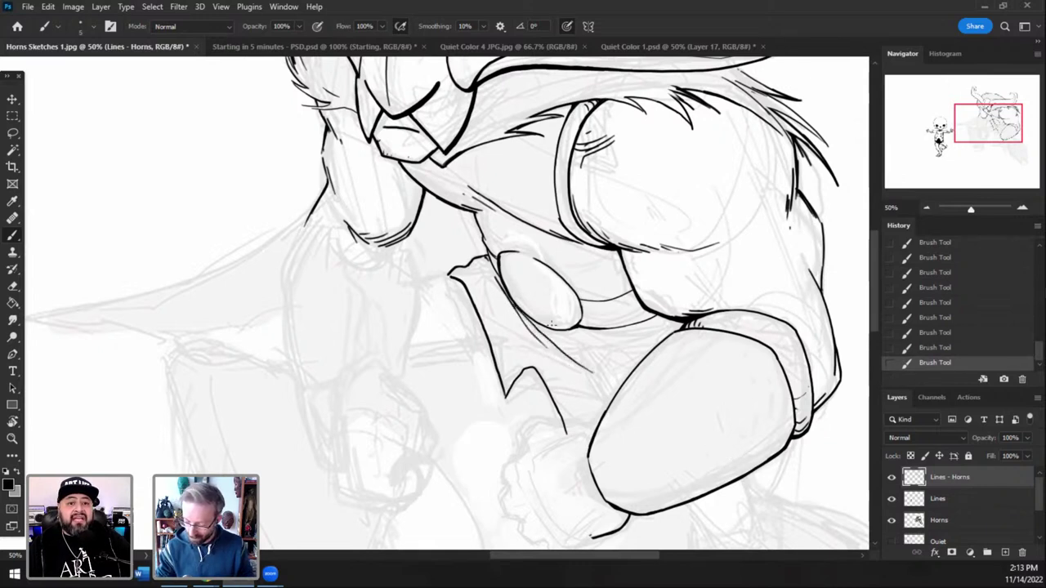
key(ctrl+z)
drag(533, 322, 574, 362)
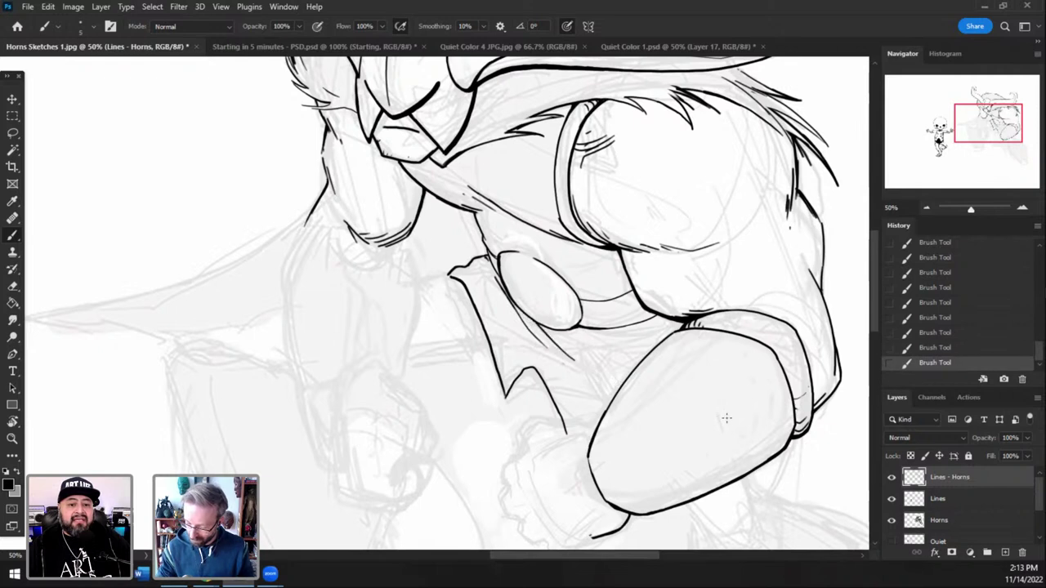
key(ctrl+z)
drag(533, 322, 574, 362)
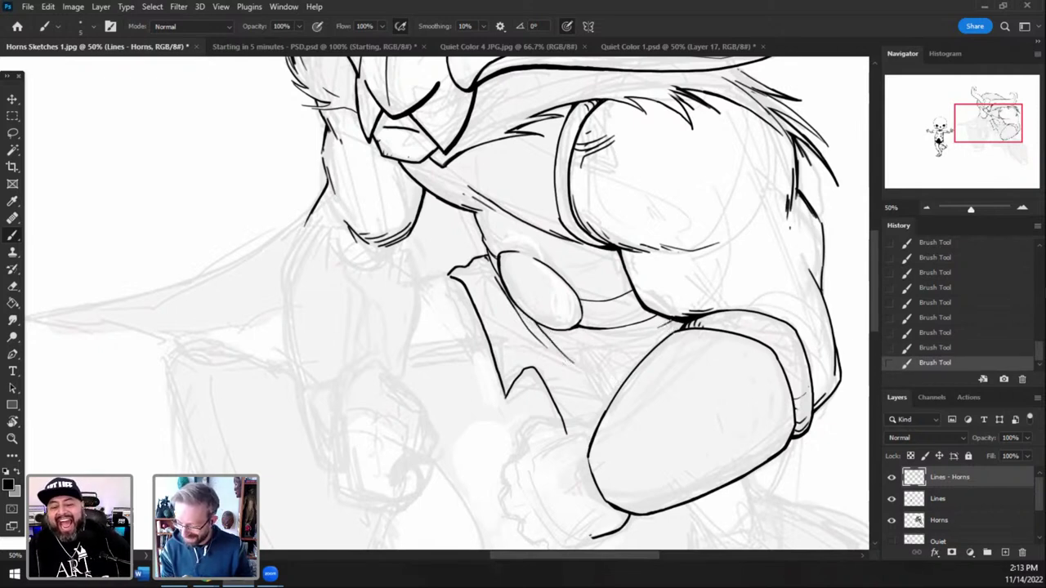
- Ink the outer end of the band around the far arm and clean up its edge with the eraser
mouse_move(996, 131)
mouse_down()
mouse_move(1003, 144)
mouse_move(1004, 131)
mouse_up()
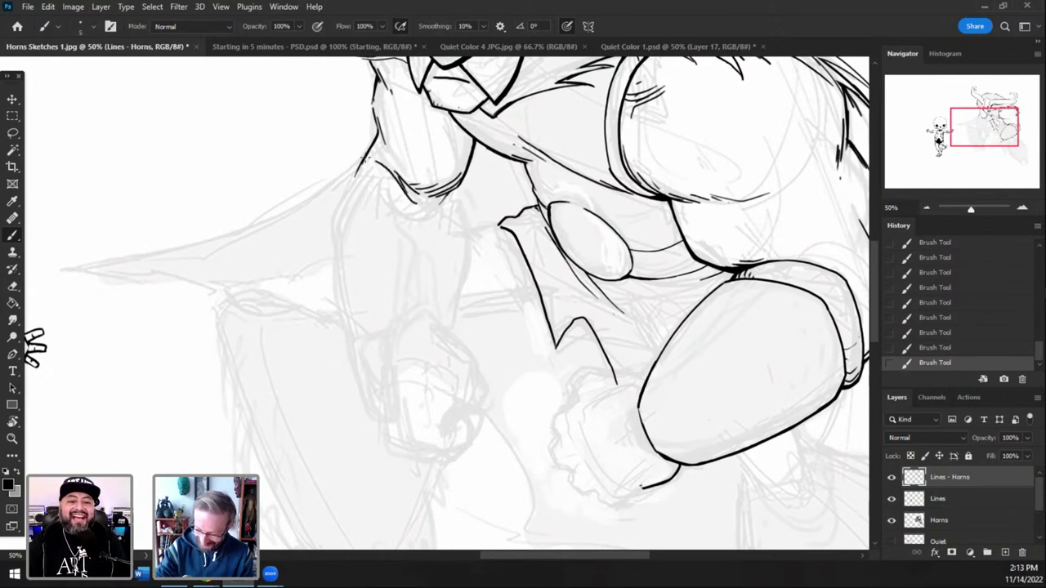
key(ctrl+z)
mouse_move(409, 201)
mouse_down()
mouse_move(363, 149)
mouse_move(341, 185)
mouse_move(380, 121)
mouse_move(386, 181)
mouse_move(352, 167)
mouse_up()
key(ctrl+z)
click(14, 285)
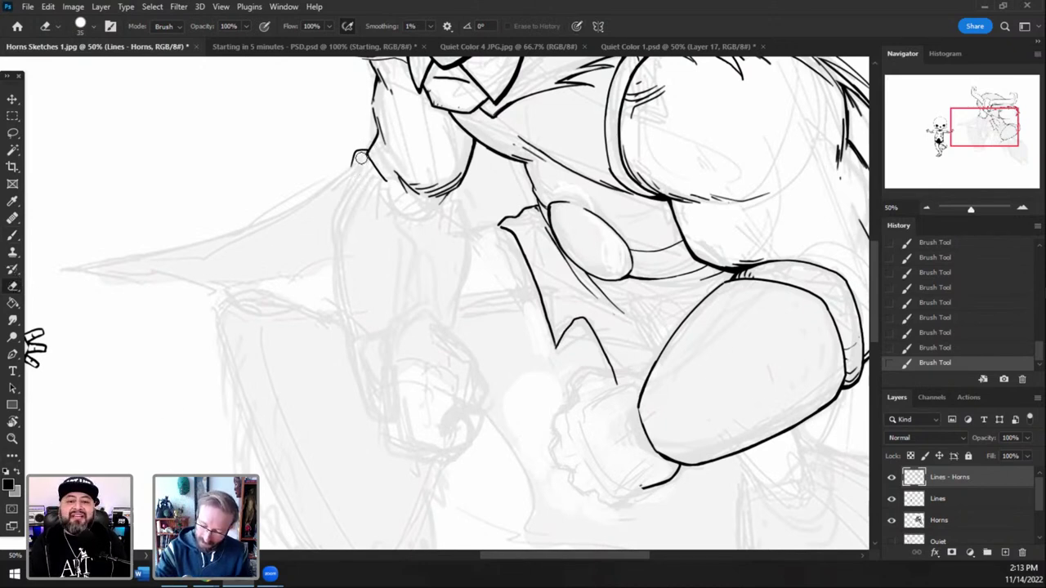
mouse_move(362, 176)
mouse_down()
mouse_move(360, 166)
mouse_move(352, 174)
mouse_move(382, 204)
mouse_move(361, 179)
mouse_up()
key(b)
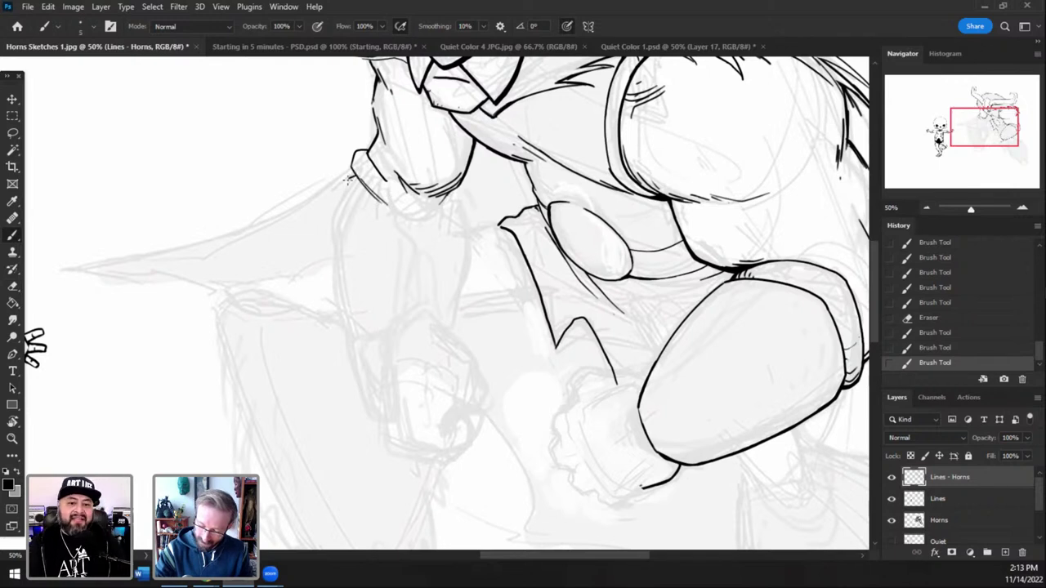
- Ink the far forearm's outer contour as one long curve down from the band, redoing the stroke and trimming its inner side
key(ctrl+z)
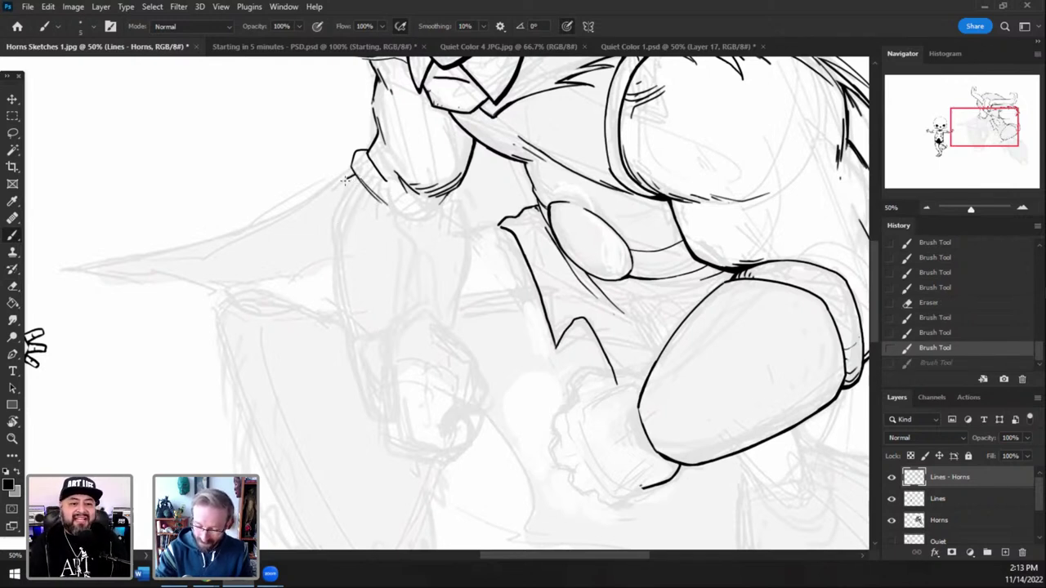
drag(344, 181, 338, 221)
click(1022, 210)
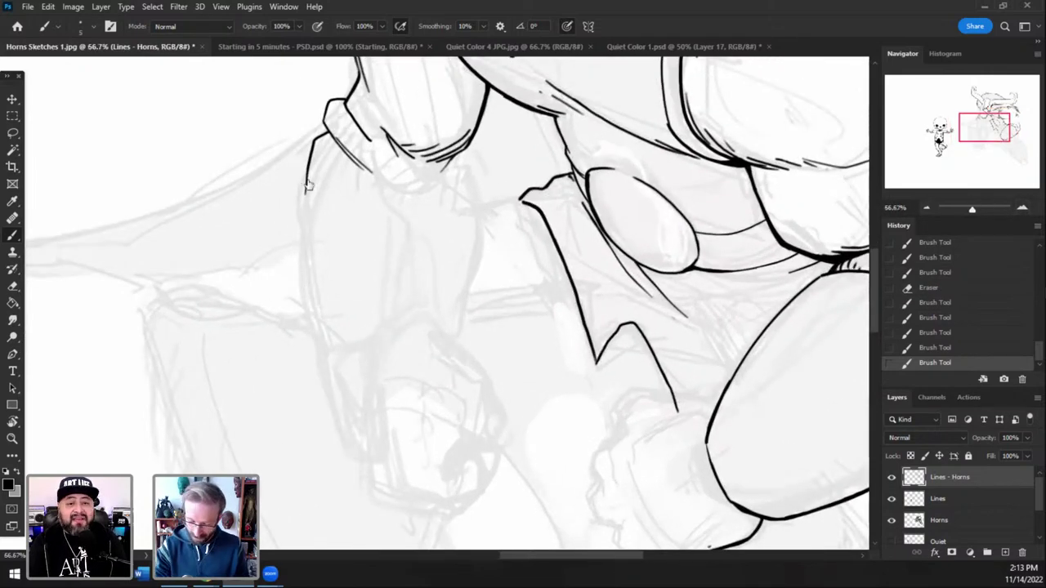
mouse_move(312, 149)
mouse_down()
mouse_move(304, 253)
mouse_move(318, 326)
mouse_up()
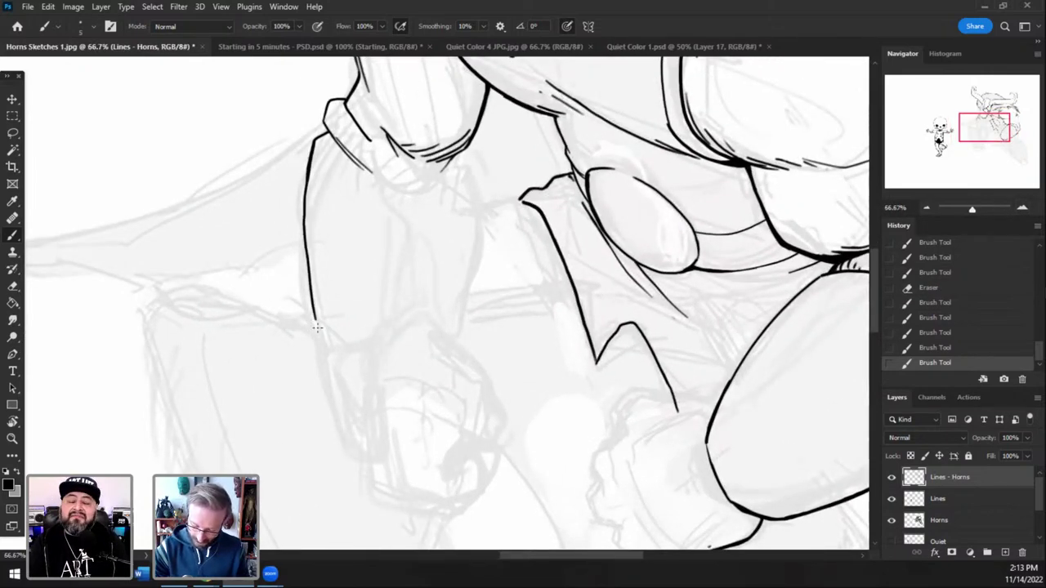
key(ctrl+z)
mouse_move(332, 361)
mouse_down()
mouse_move(302, 220)
mouse_move(316, 134)
mouse_up()
key(e)
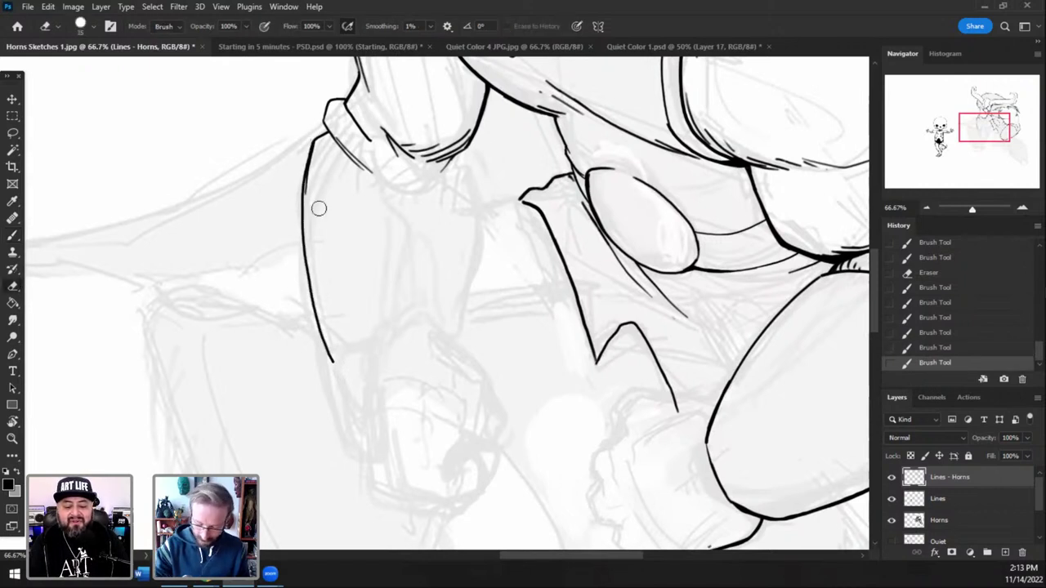
click(321, 145)
key(b)
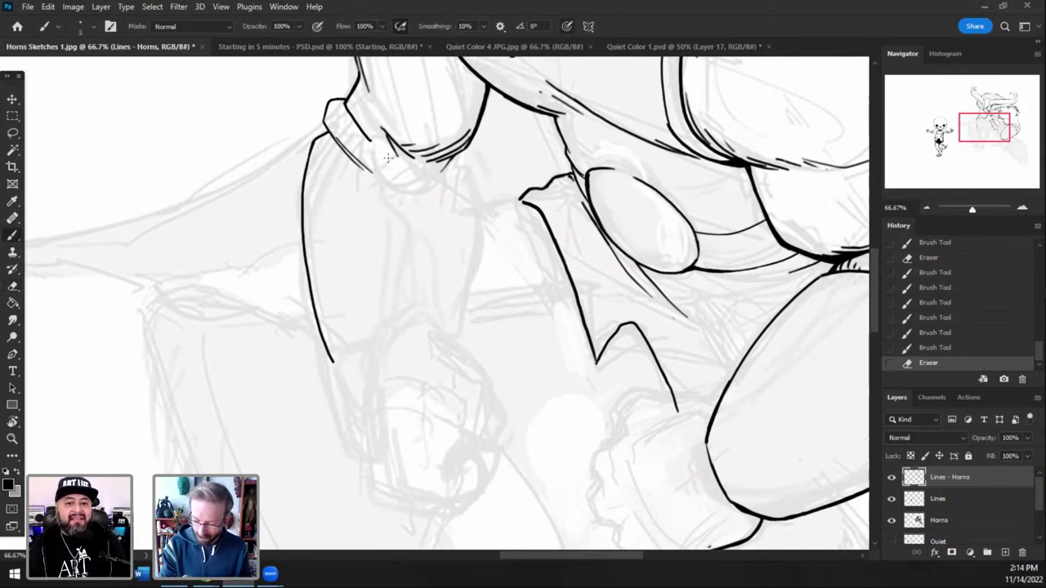
- Ink the band's upper edge against the far arm's lower contour and erase the excess around it
mouse_move(355, 124)
mouse_down()
mouse_move(350, 111)
mouse_move(391, 162)
mouse_up()
key(ctrl+z)
click(13, 286)
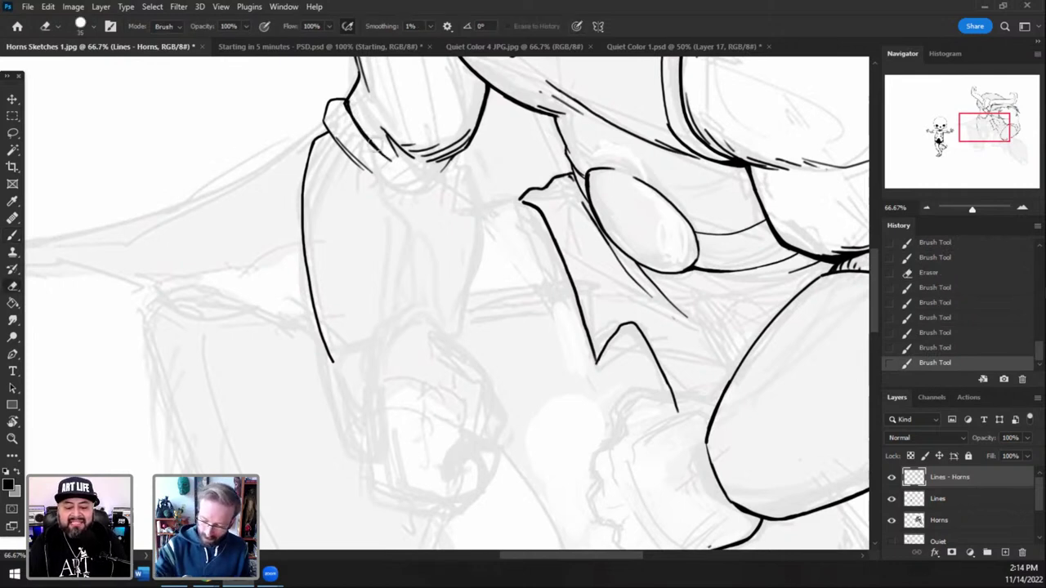
click(359, 93)
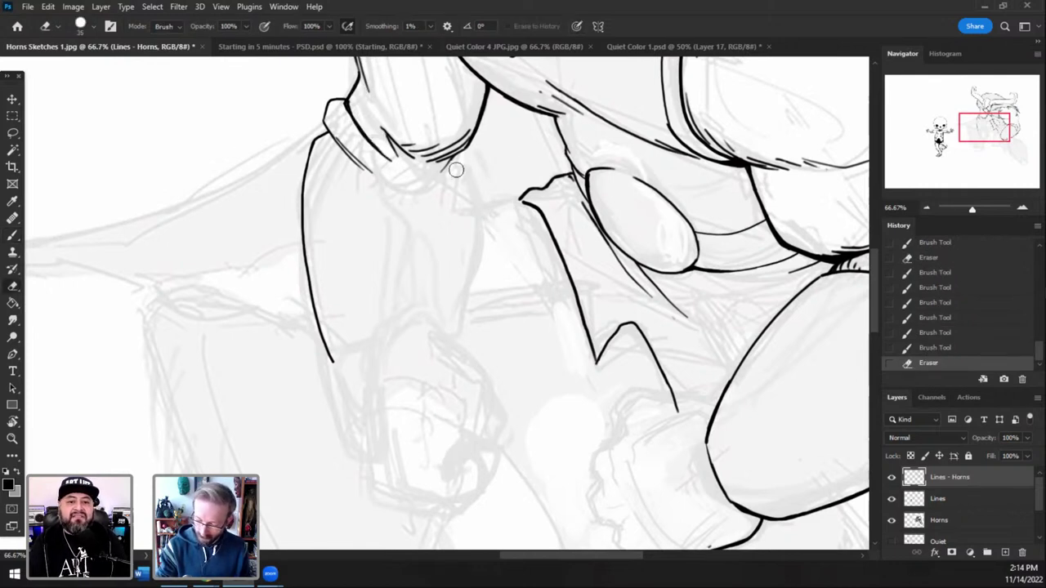
- Ink the band's inner end and extend its lower edge under the far arm, retrying the strokes
click(13, 234)
mouse_move(392, 161)
mouse_down()
mouse_move(415, 176)
mouse_move(428, 173)
mouse_move(394, 165)
mouse_move(426, 172)
mouse_move(439, 168)
mouse_move(409, 172)
mouse_move(465, 161)
mouse_move(440, 194)
mouse_up()
key(ctrl+z)
key(ctrl+z)
drag(348, 155, 384, 184)
key(ctrl+z)
drag(364, 170, 388, 187)
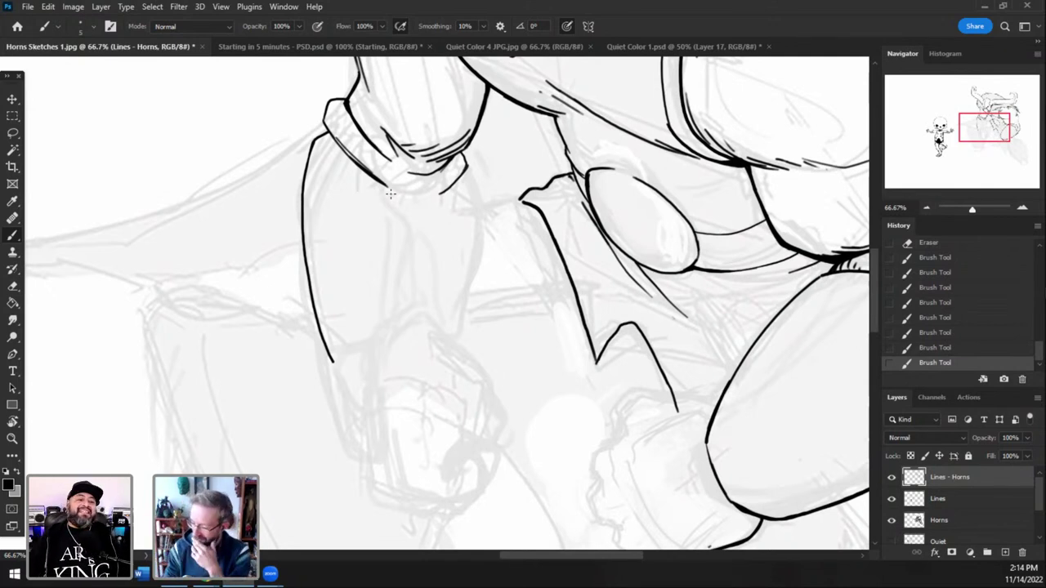
- Erase the upper corner of the hanging cloth's outer edge, separating it from the wavy top edge
drag(983, 130, 982, 132)
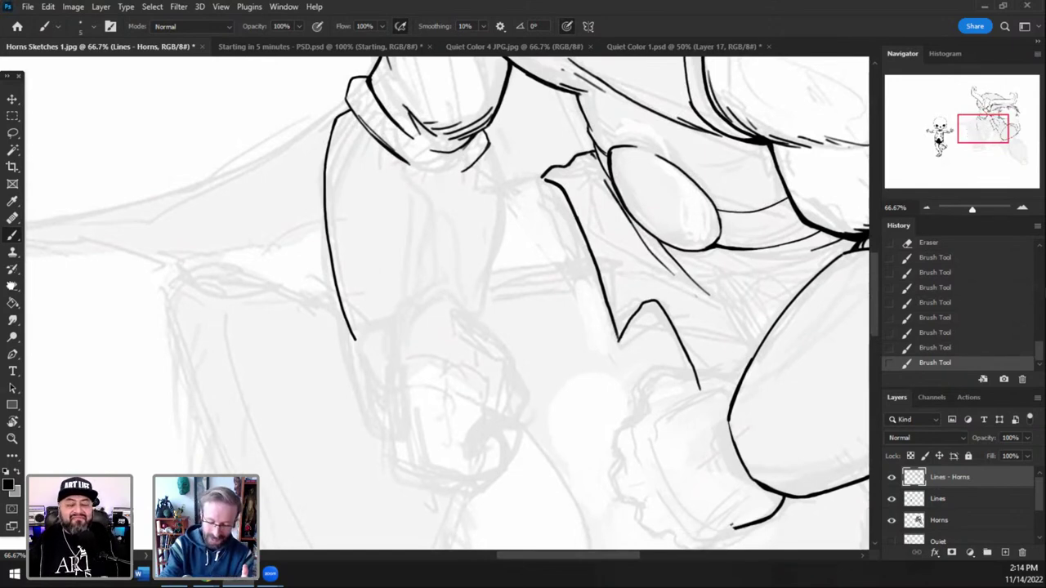
click(13, 286)
mouse_move(544, 186)
mouse_down()
mouse_move(566, 239)
mouse_move(572, 201)
mouse_move(557, 197)
mouse_move(585, 270)
mouse_up()
click(14, 237)
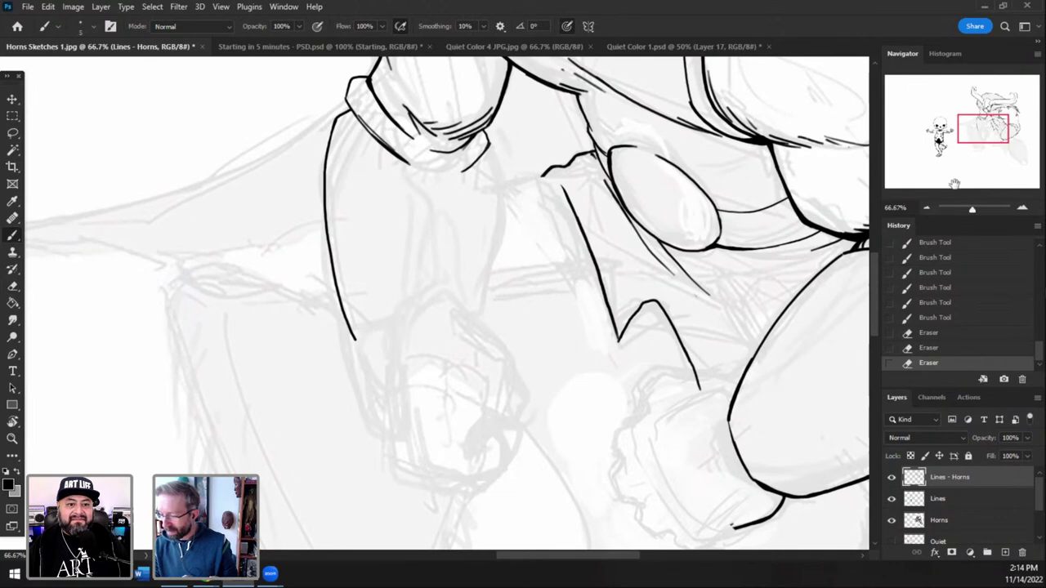
- Ink two short lines beneath the bent knee's lower contour for the sides of the shin
click(926, 207)
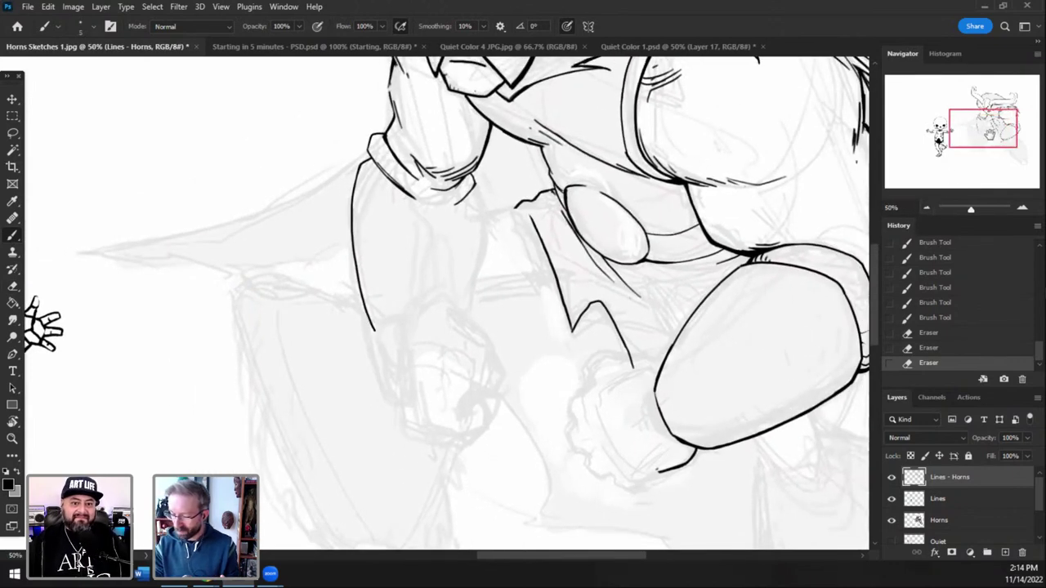
drag(982, 139, 997, 137)
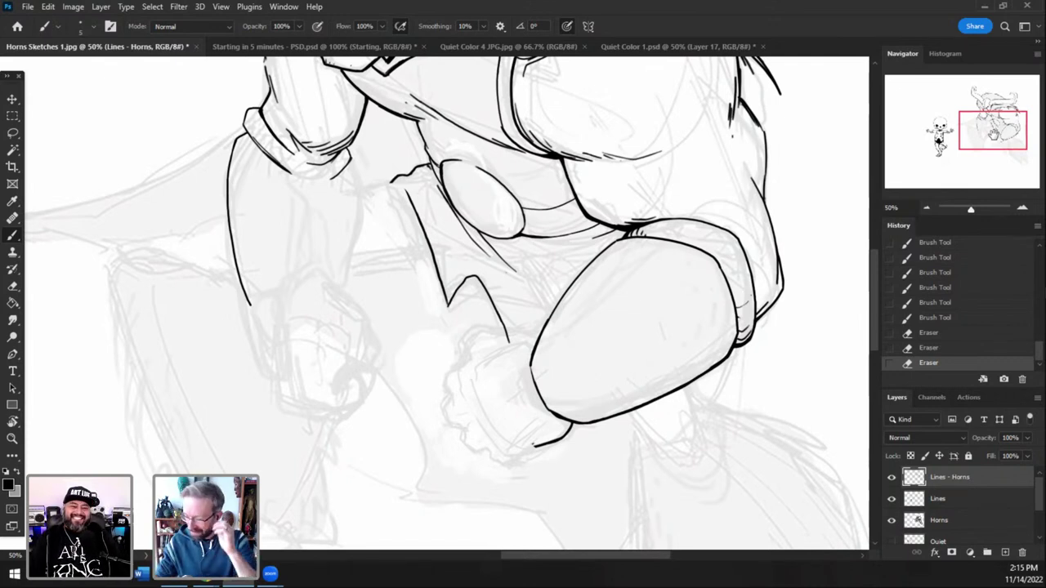
drag(993, 133, 1005, 143)
drag(537, 286, 531, 270)
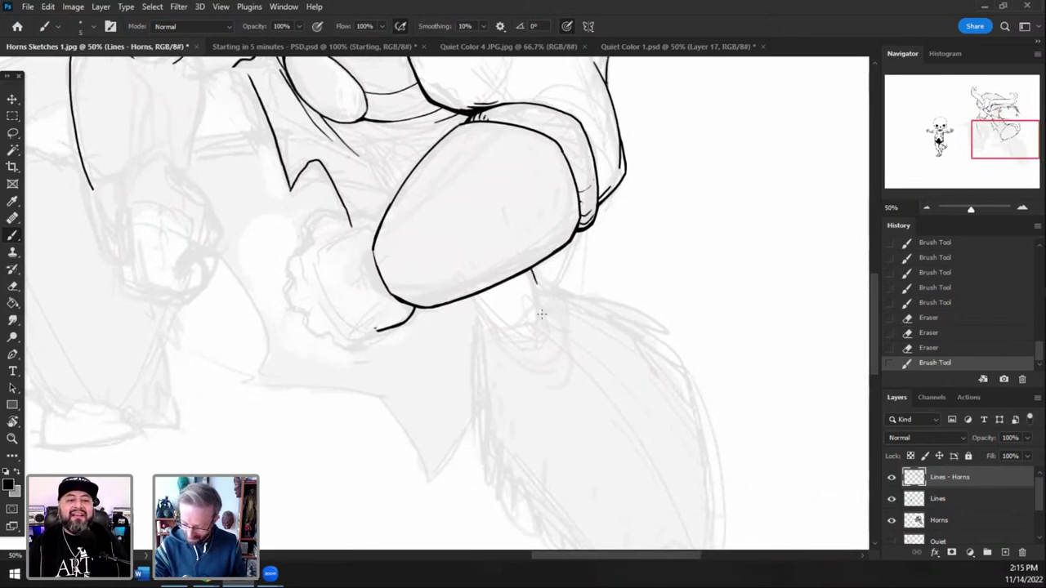
drag(483, 312, 473, 298)
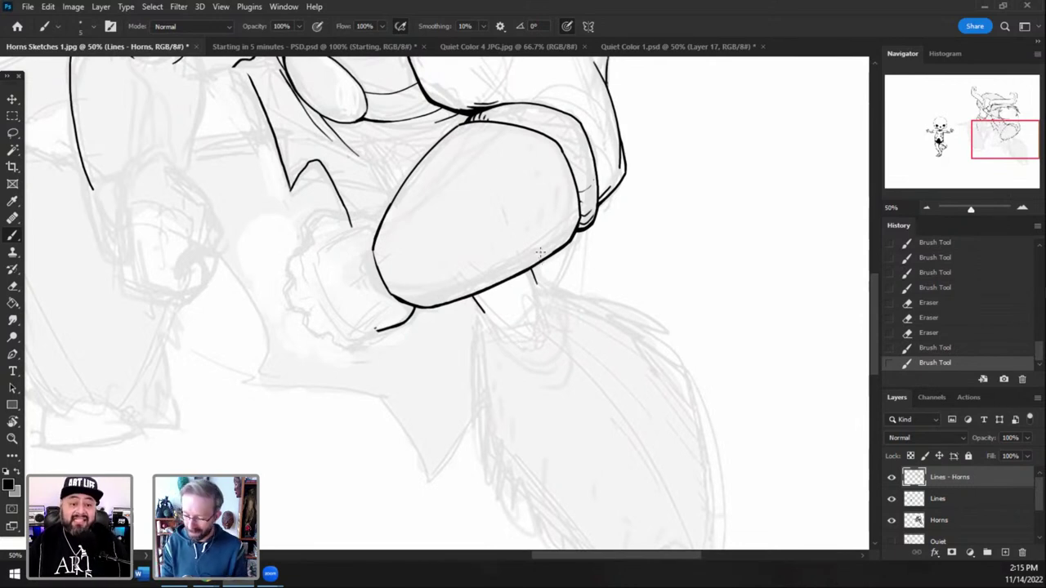
drag(537, 297, 541, 294)
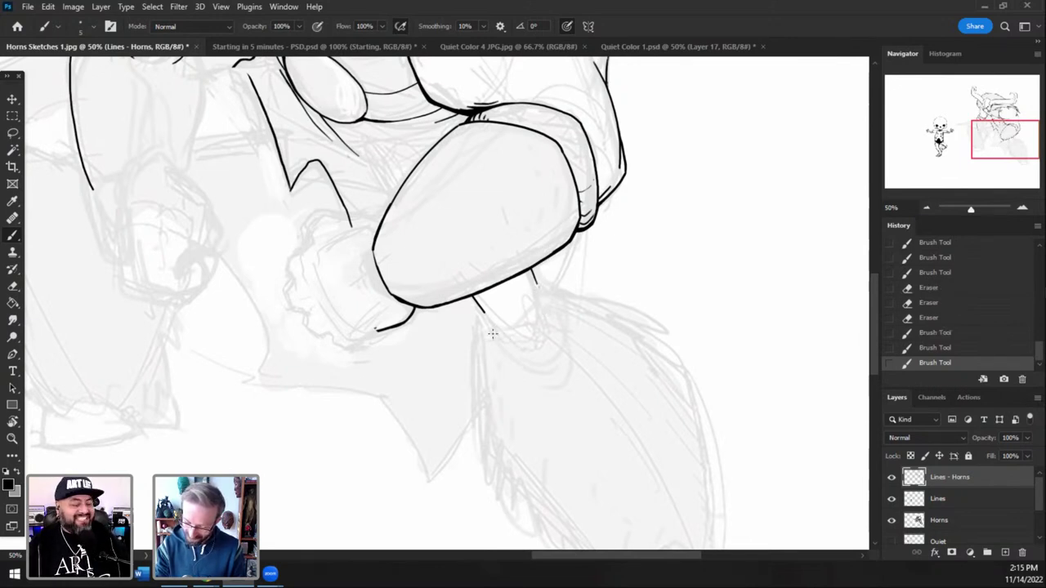
- Ink the boot cuff's inner rim as a curve wrapping under the shin, retrying the stroke
drag(490, 321, 487, 332)
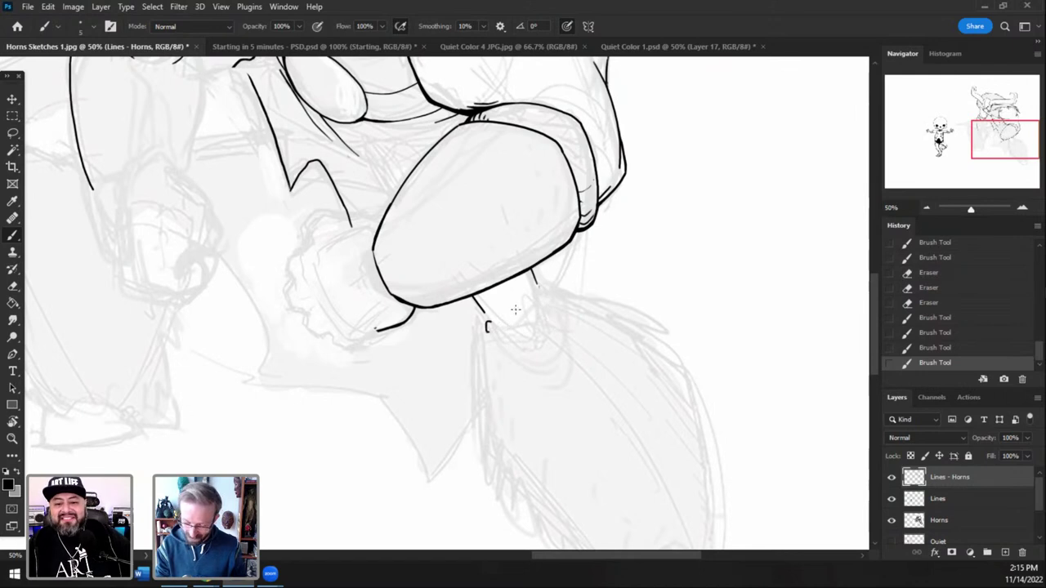
key(ctrl+z)
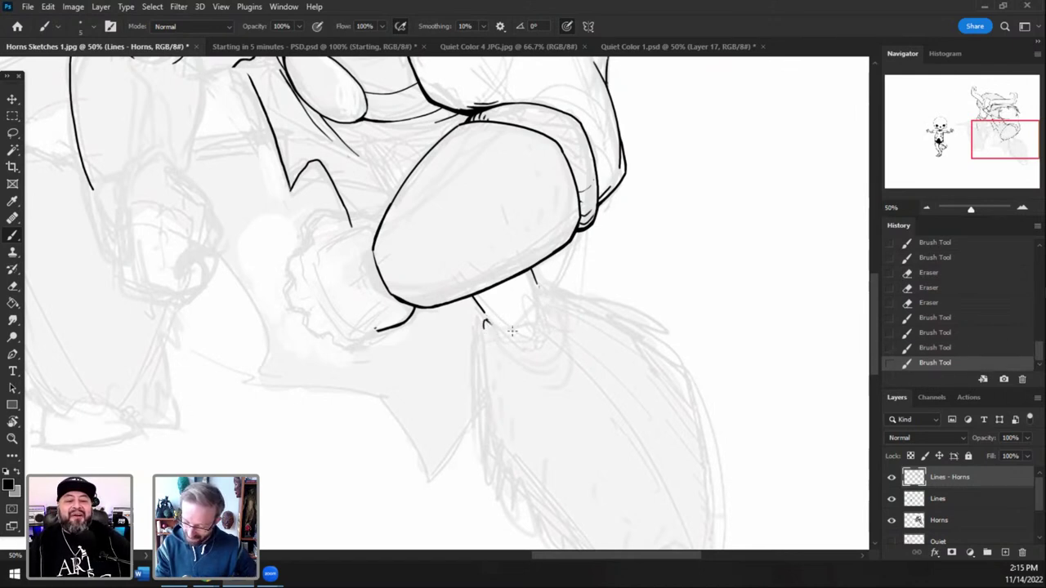
mouse_move(488, 321)
mouse_down()
mouse_move(537, 324)
mouse_move(543, 304)
mouse_move(536, 326)
mouse_move(546, 294)
mouse_up()
key(ctrl+z)
mouse_move(991, 136)
mouse_down()
mouse_move(983, 124)
mouse_move(990, 149)
mouse_up()
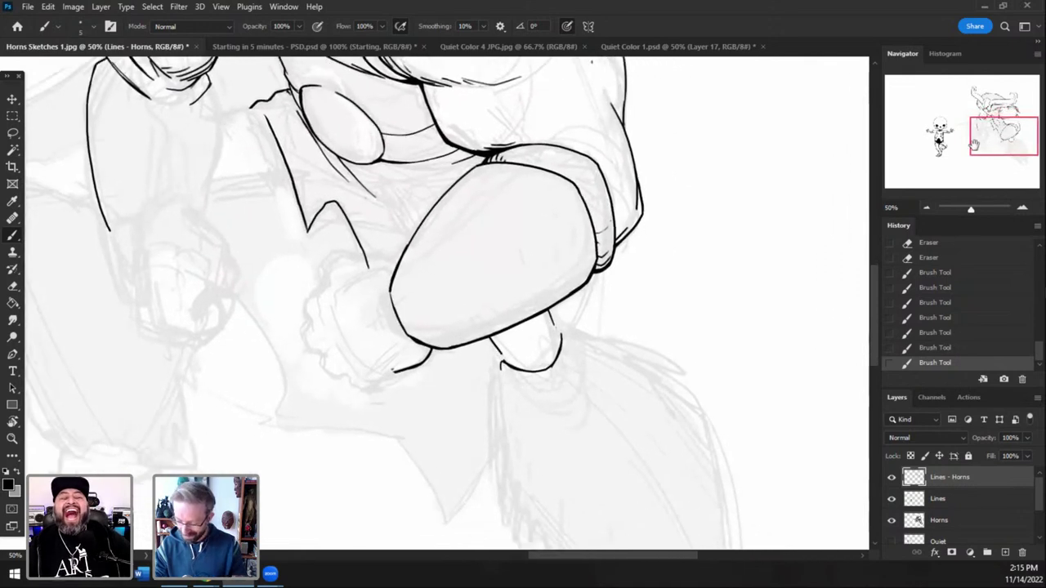
drag(561, 338, 558, 326)
key(ctrl+z)
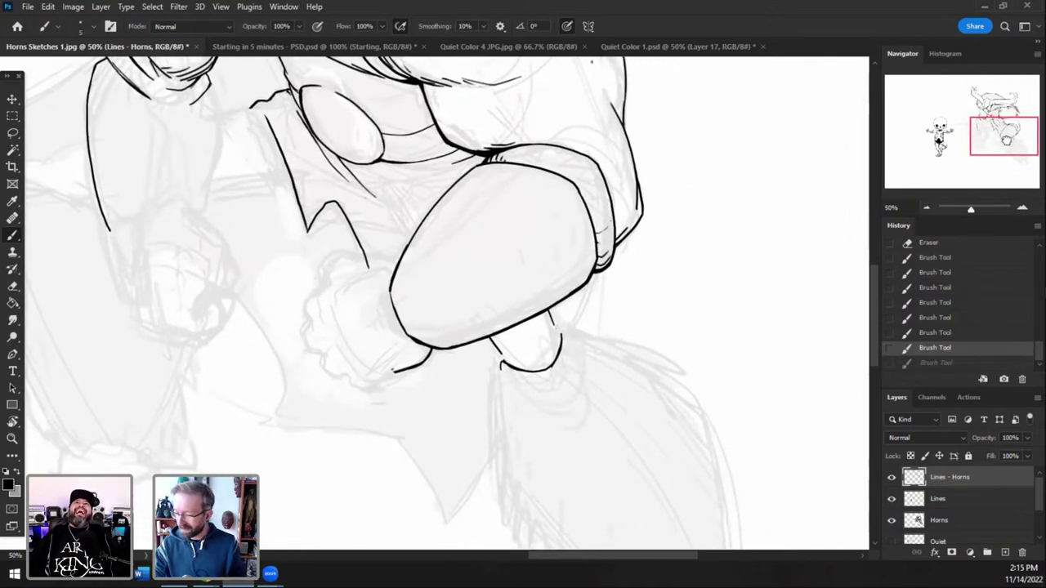
- Ink the boot cuff's outer side from the shin down to its lower corner, and the short opposite corner beside the shin
drag(1007, 141, 1009, 141)
drag(537, 311, 541, 301)
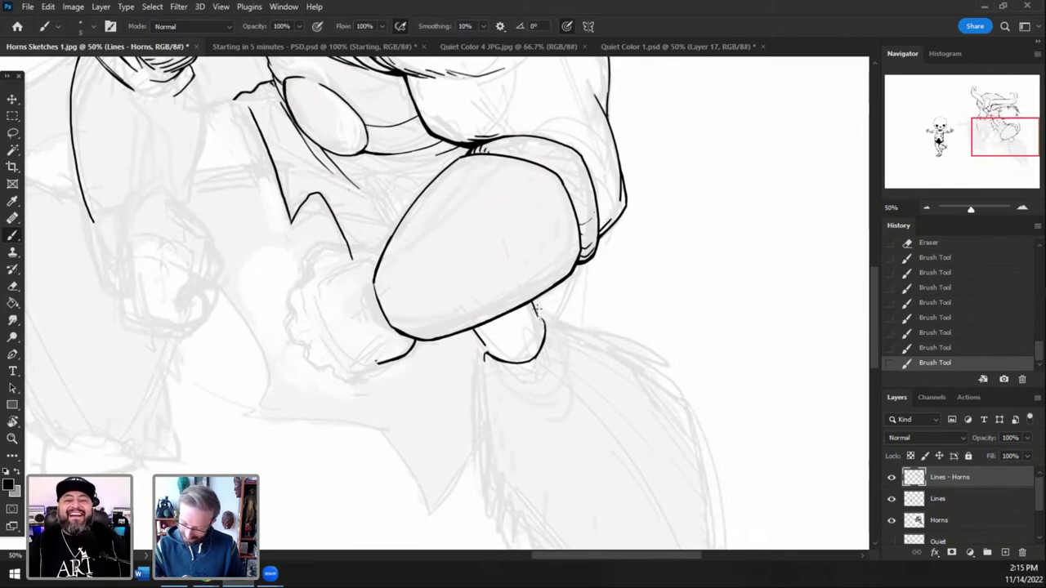
key(ctrl+z)
mouse_move(535, 308)
mouse_down()
mouse_move(563, 328)
mouse_move(566, 384)
mouse_up()
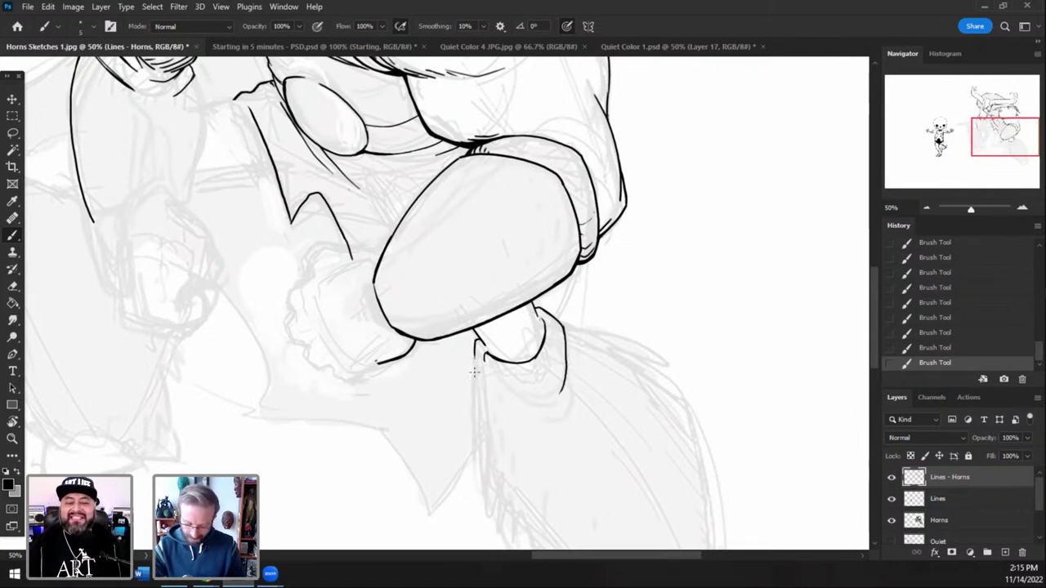
- Erase the stray hook at the end of the cuff's inner rim and clean up the curve below the shin
key(e)
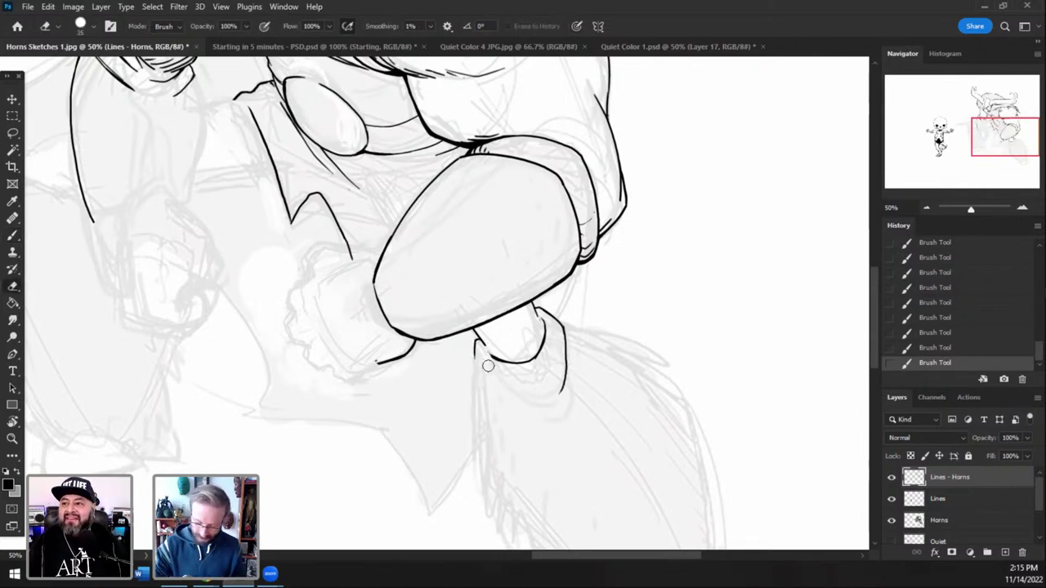
mouse_move(488, 366)
mouse_down()
mouse_move(485, 346)
mouse_move(512, 365)
mouse_move(483, 345)
mouse_move(526, 370)
mouse_up()
click(13, 237)
key(ctrl+z)
key(e)
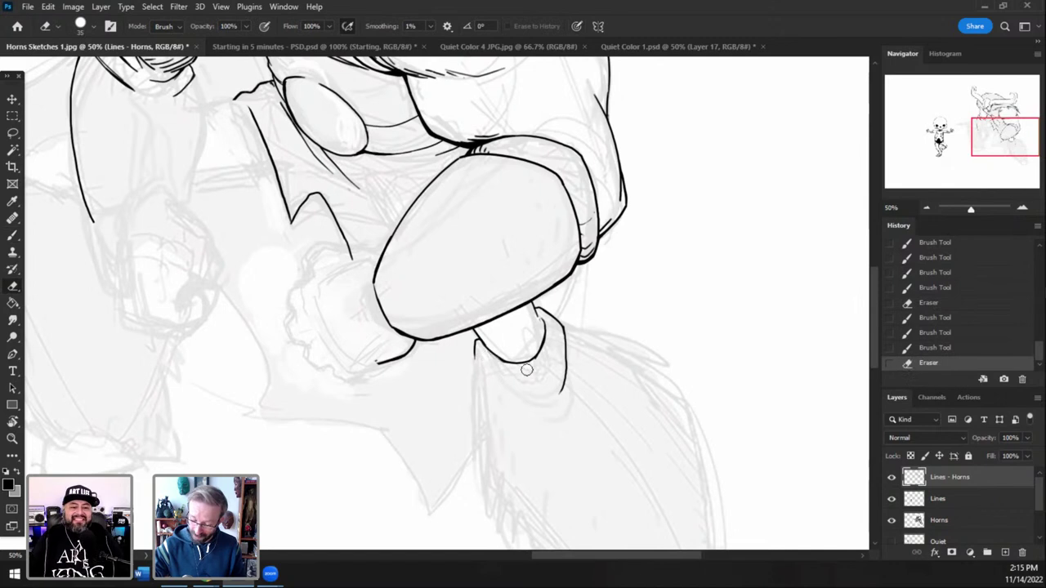
click(526, 371)
click(13, 235)
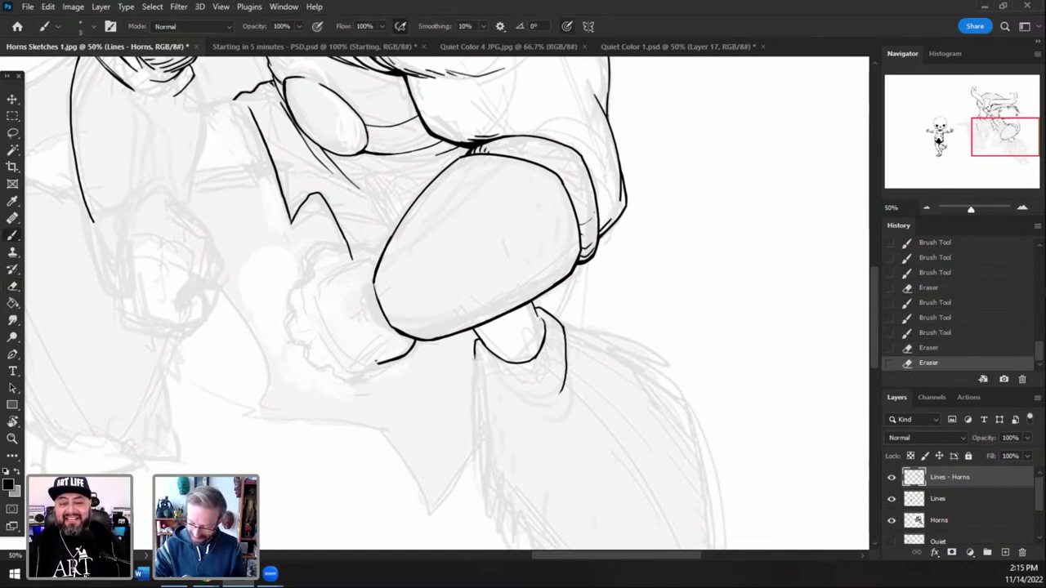
- Ink the cuff's lower edge as a curve joining both outer sides and erase the overshoot at its lower corner
drag(475, 339, 473, 357)
mouse_move(475, 338)
mouse_down()
mouse_move(472, 366)
mouse_move(489, 377)
mouse_move(532, 397)
mouse_move(560, 385)
mouse_move(564, 394)
mouse_up()
key(ctrl+z)
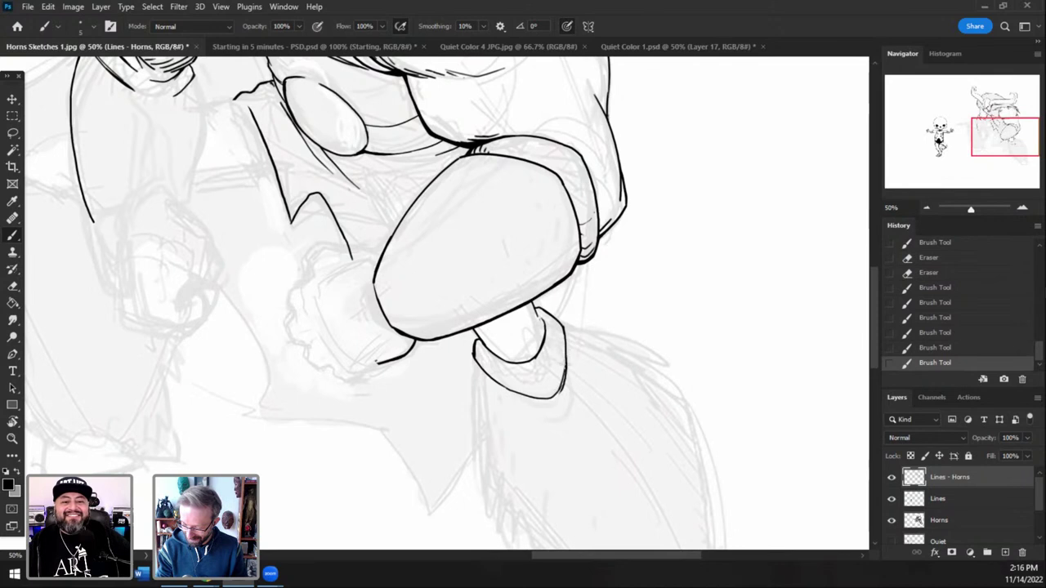
click(16, 285)
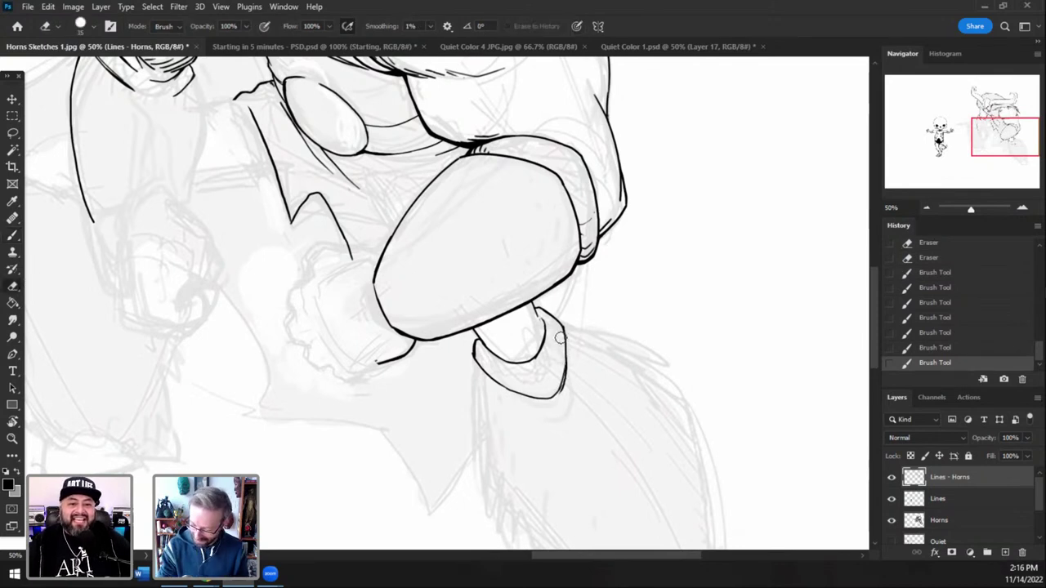
drag(549, 382, 565, 385)
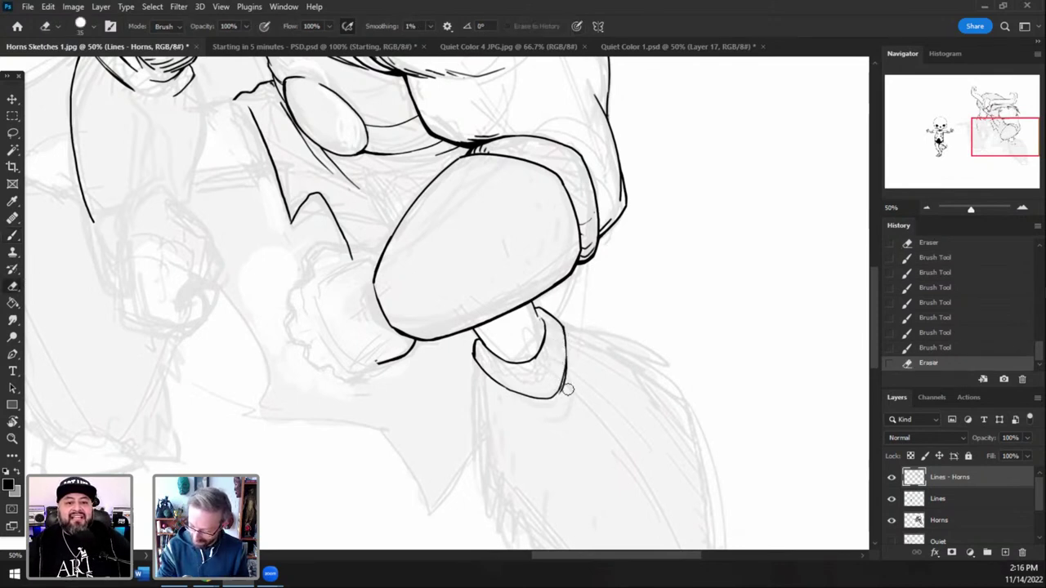
click(534, 278)
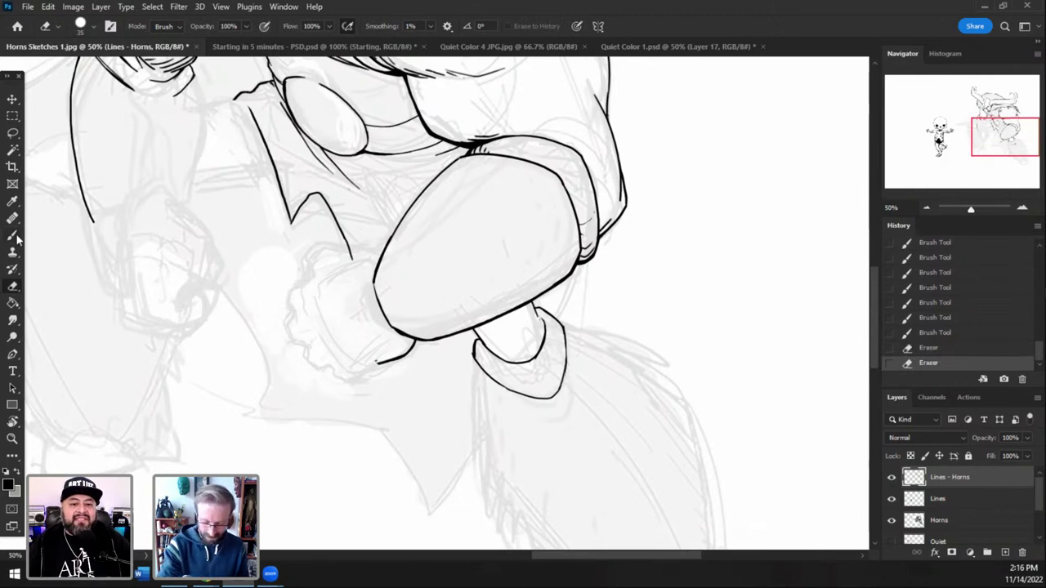
- Ink a short fur line down from the cuff's inner corner, rolling back the longer strokes beneath it
key(b)
drag(1006, 144, 1006, 152)
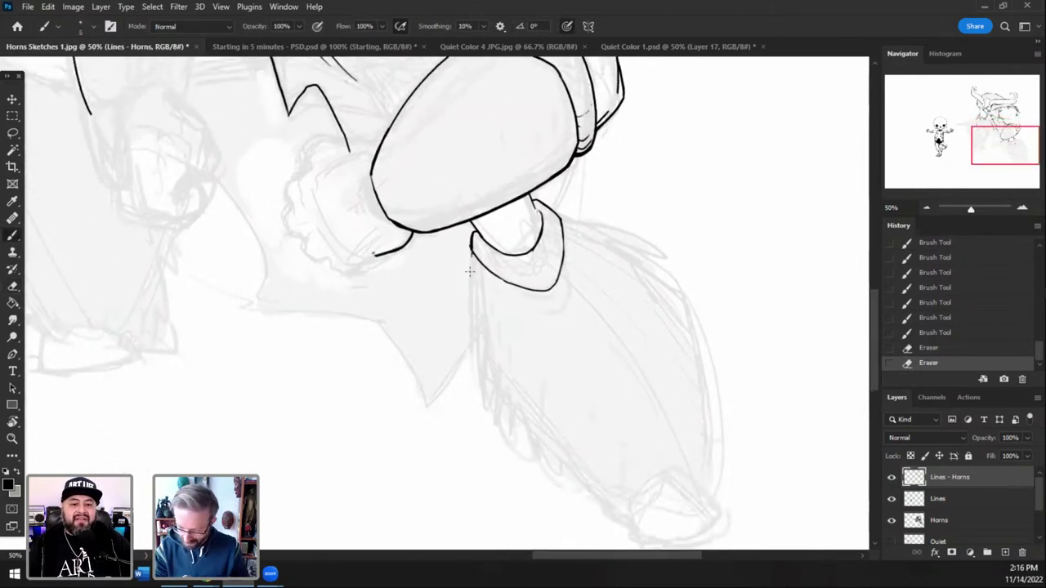
drag(470, 271, 469, 293)
key(ctrl+z)
drag(473, 251, 469, 346)
drag(473, 298, 471, 350)
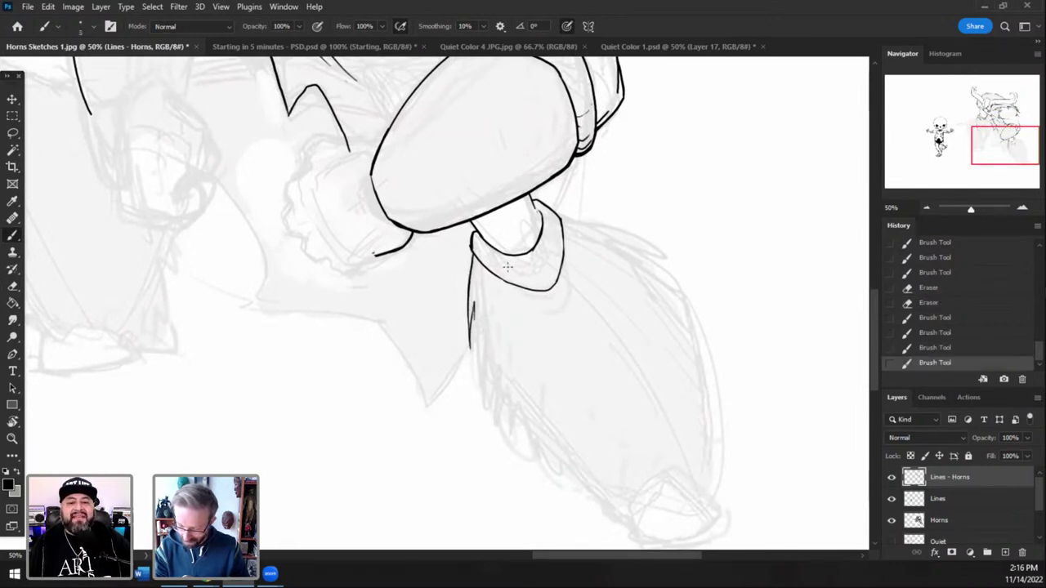
click(953, 319)
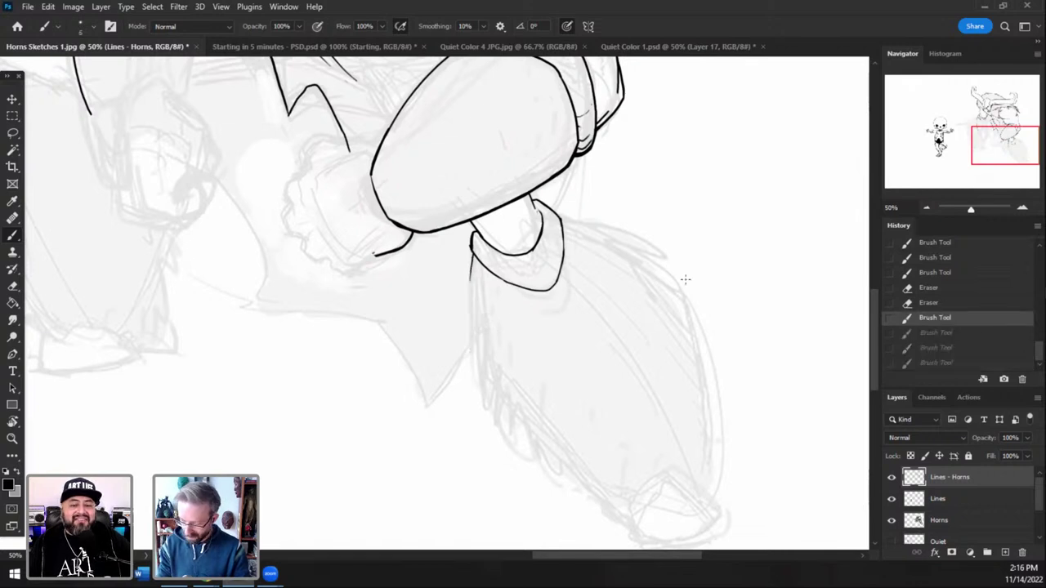
- Ink overlapping pointed fur tufts down the boot's inner edge below the cuff, redoing strokes as needed
mouse_move(471, 245)
mouse_down()
mouse_move(457, 315)
mouse_move(472, 283)
mouse_move(469, 349)
mouse_up()
drag(472, 288, 471, 355)
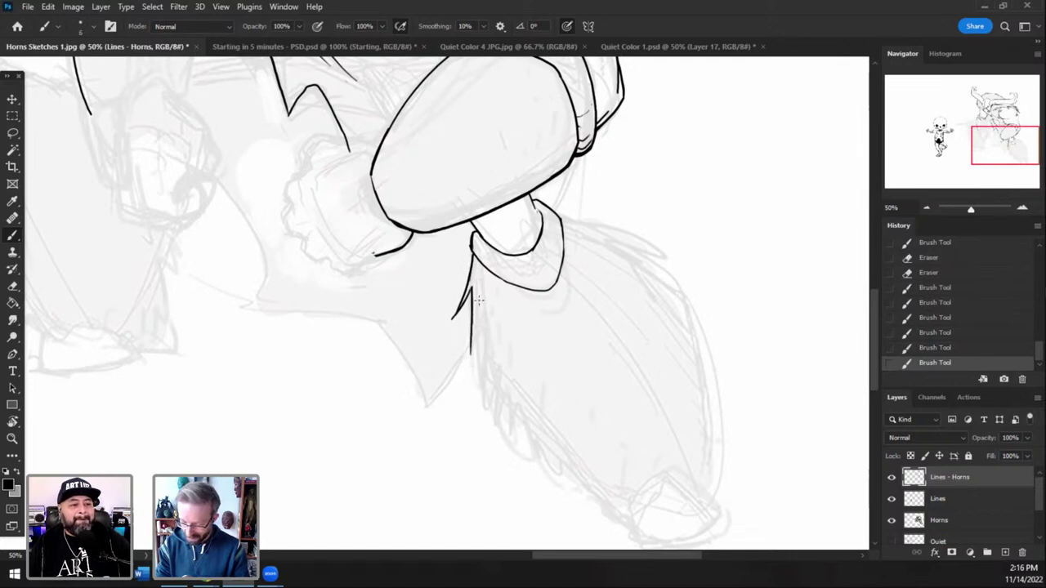
key(ctrl+z)
drag(472, 289, 480, 383)
drag(480, 320, 490, 423)
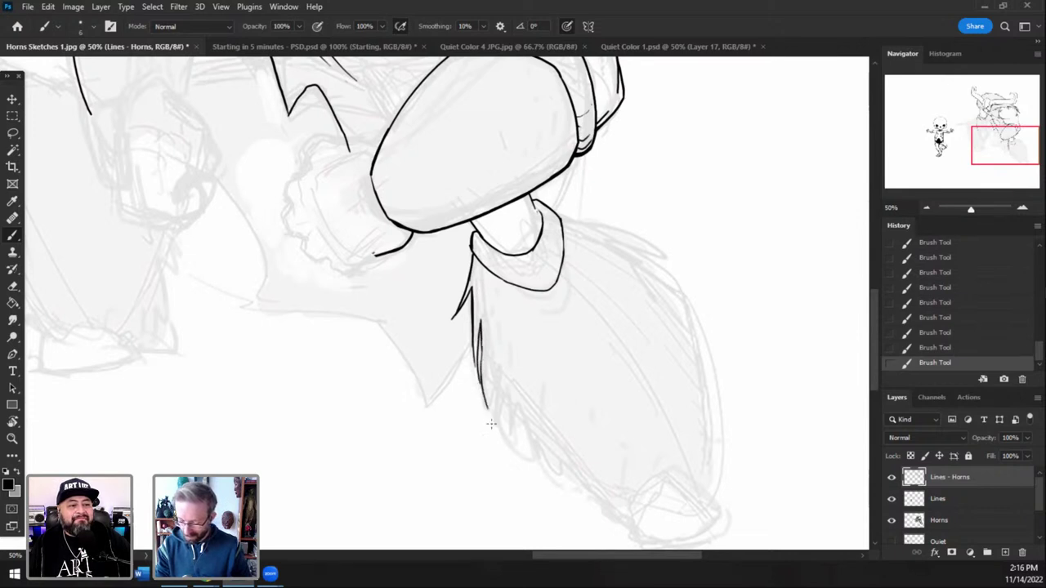
mouse_move(481, 388)
mouse_down()
mouse_move(495, 424)
mouse_move(496, 378)
mouse_move(509, 427)
mouse_up()
key(ctrl+z)
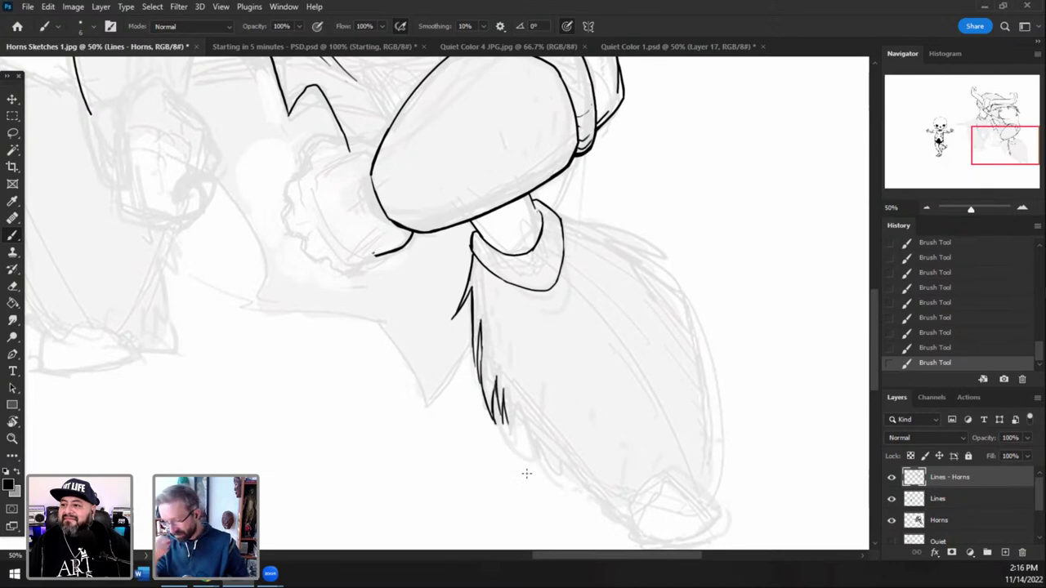
- Ink the short calf line from behind the knee down to the boot cuff's outer side, retrying the stroke
drag(1002, 140, 1001, 133)
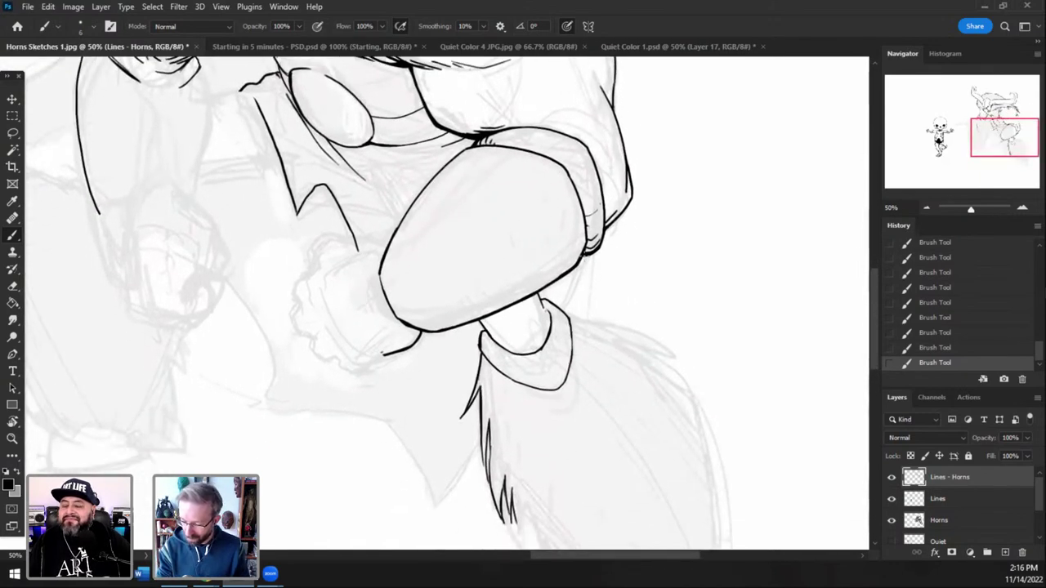
drag(589, 256, 561, 312)
key(ctrl+z)
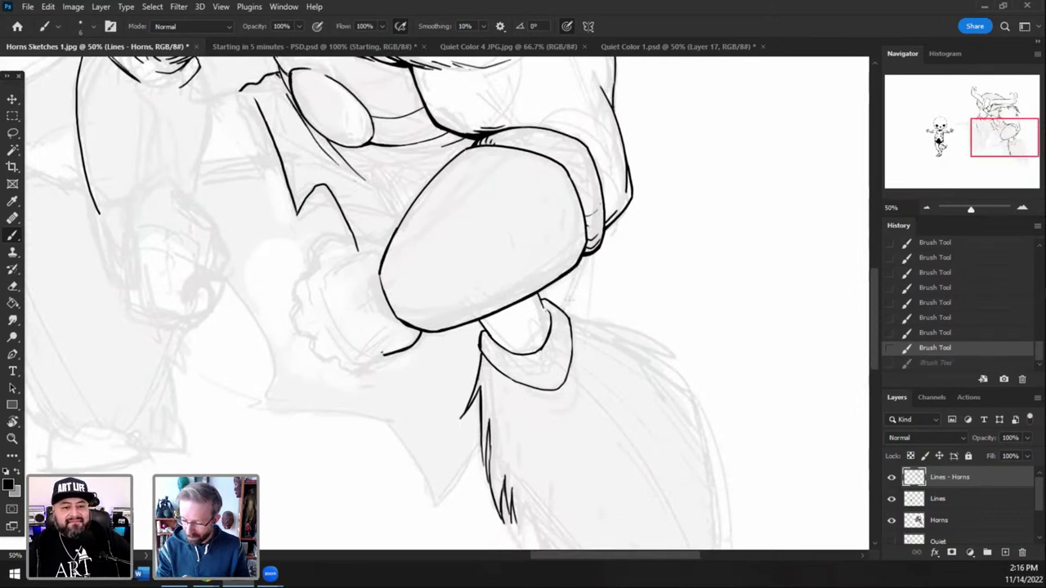
drag(586, 258, 563, 311)
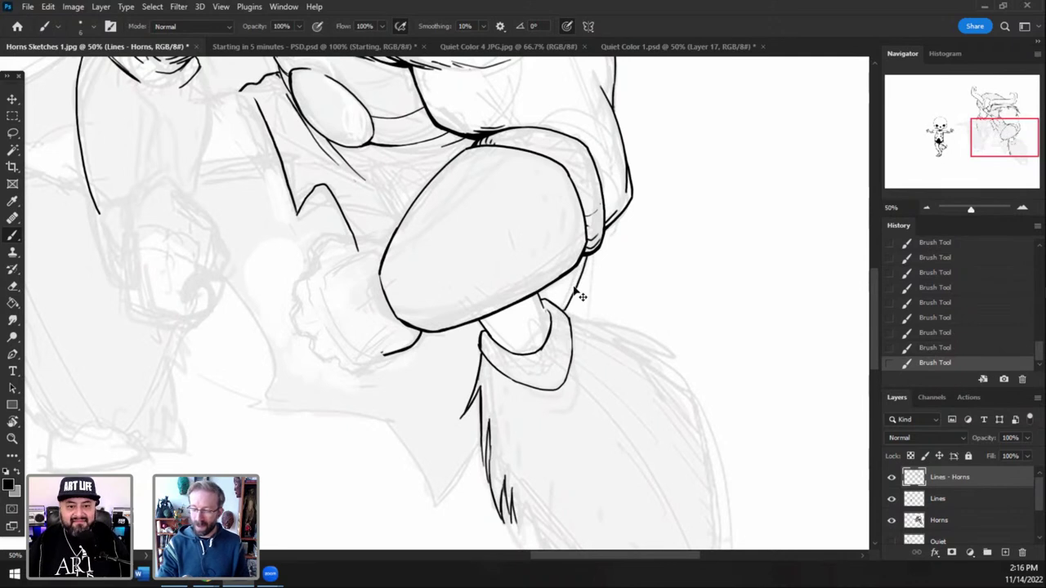
key(ctrl+z)
key(ctrl+shift+z)
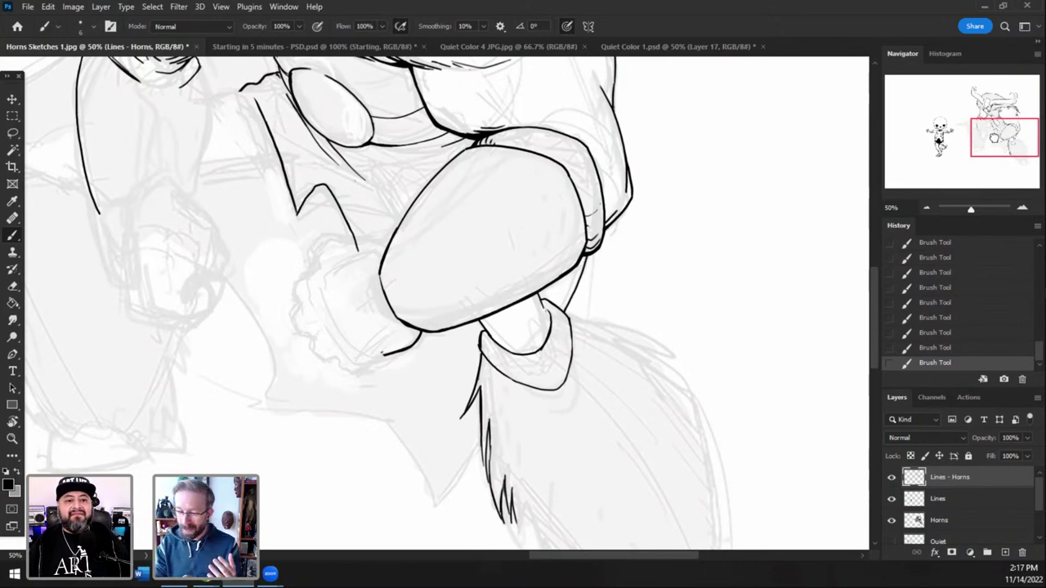
- Erase the hanging cloth's straight outer edge between its wavy top edge and the pointed hem
drag(999, 142, 987, 130)
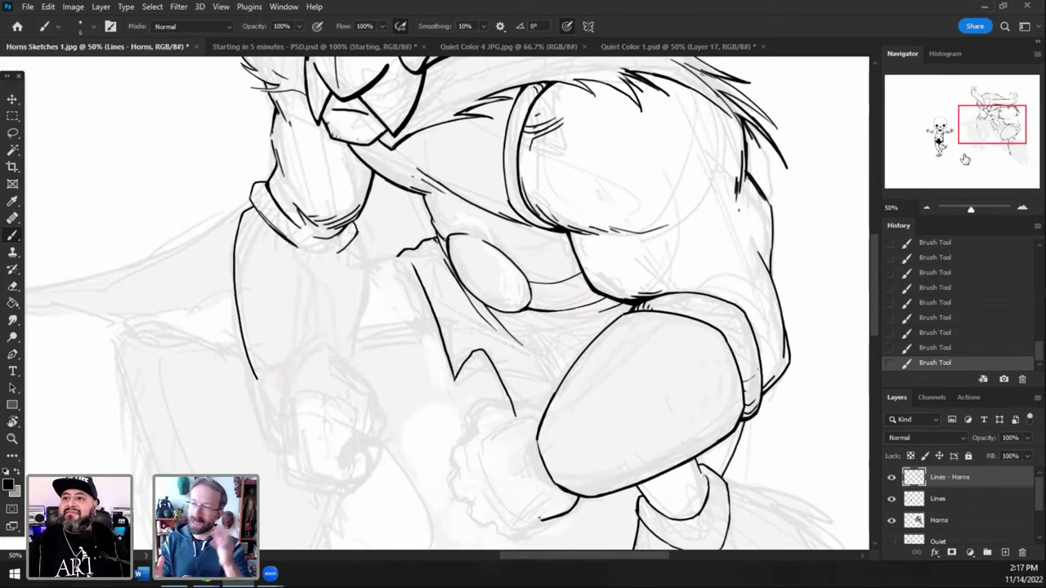
drag(990, 131, 984, 132)
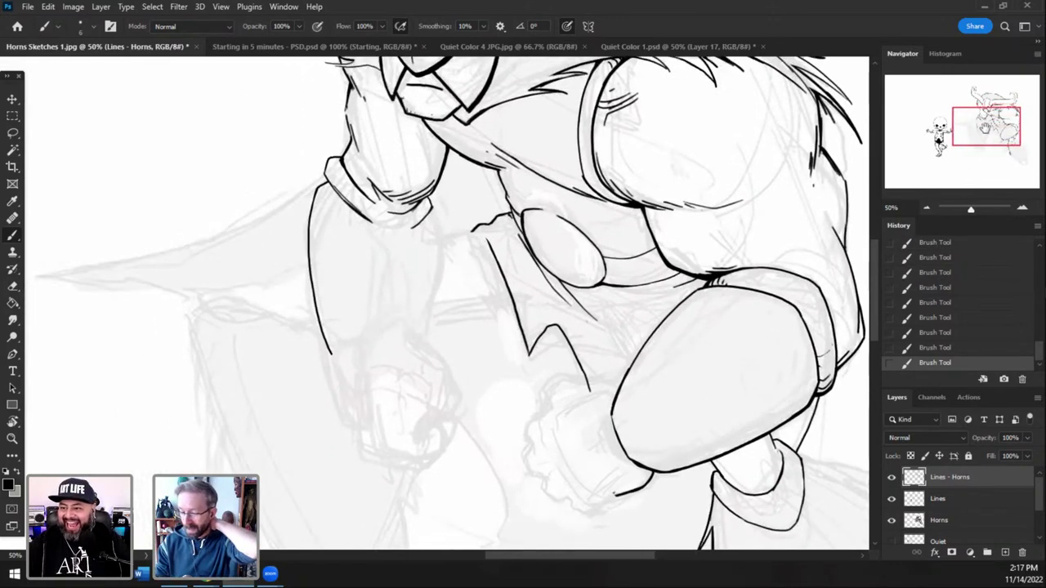
click(1022, 209)
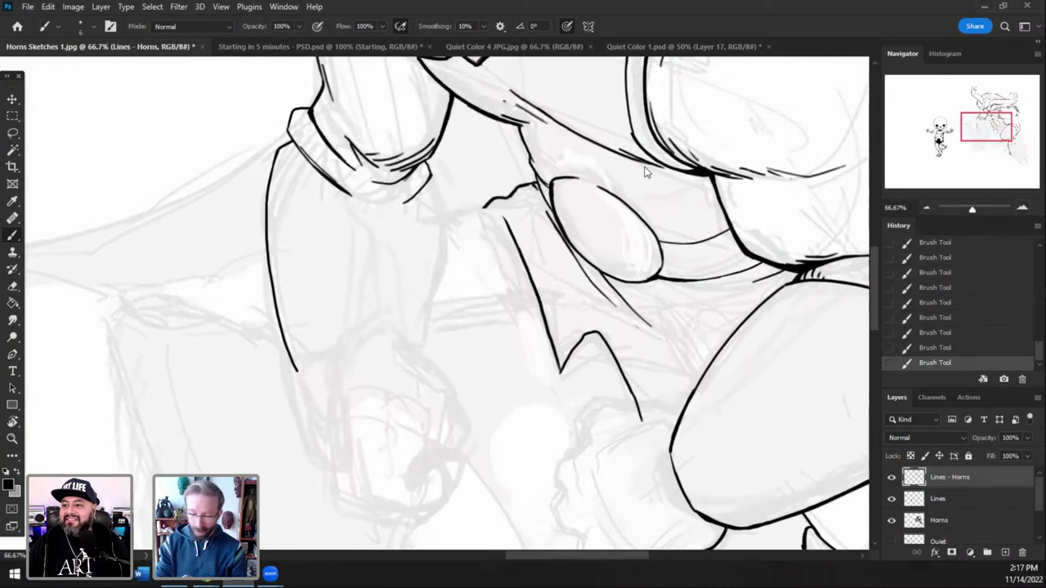
key(e)
mouse_move(504, 223)
mouse_down()
mouse_move(549, 374)
mouse_move(513, 246)
mouse_up()
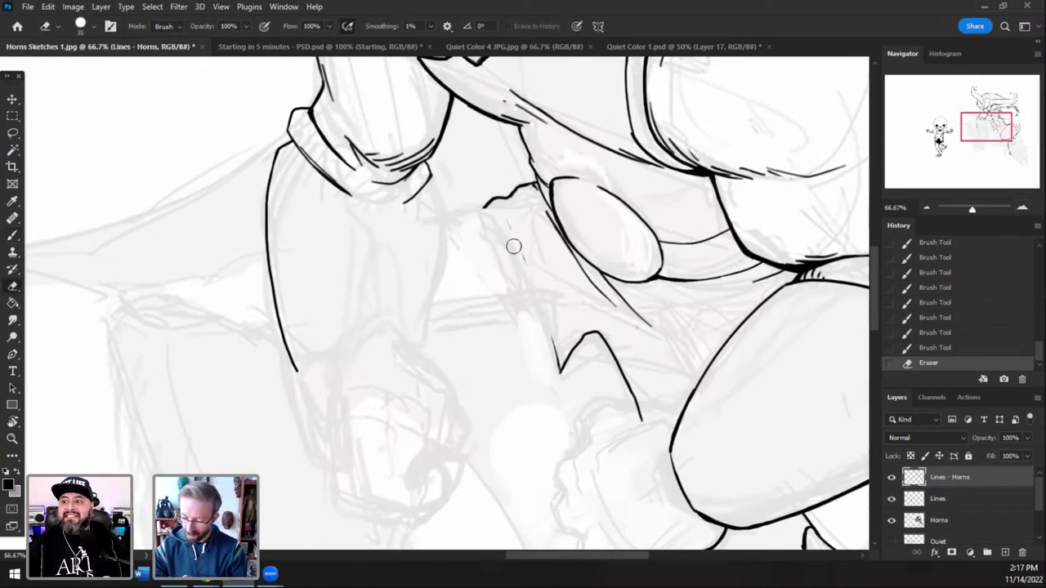
- Re-ink the hanging cloth's outer edge as a curve from the hem's point up to the wavy top edge
click(14, 236)
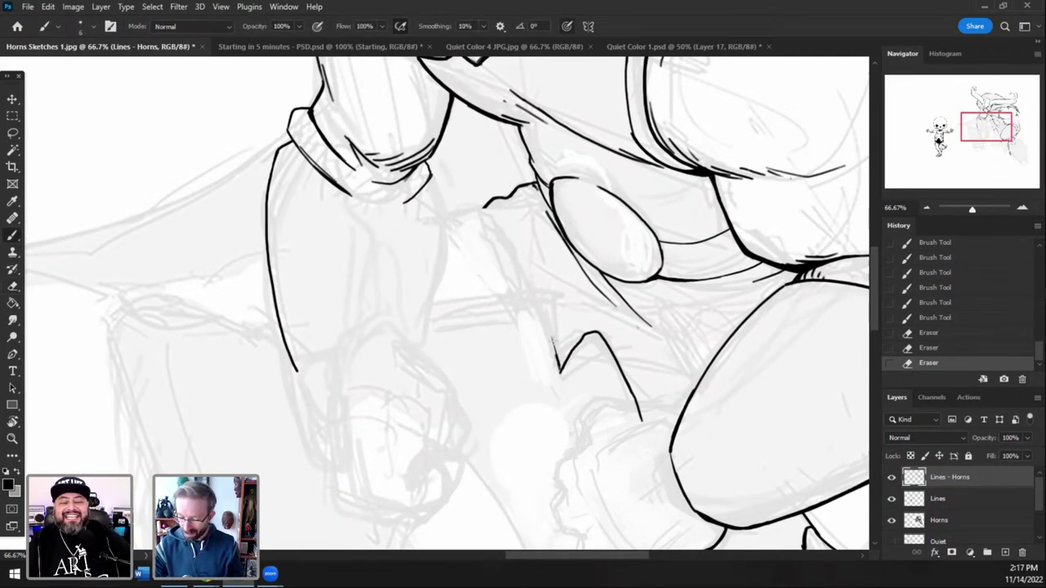
mouse_move(552, 342)
mouse_down()
mouse_move(527, 270)
mouse_move(492, 217)
mouse_move(468, 208)
mouse_up()
key(ctrl+z)
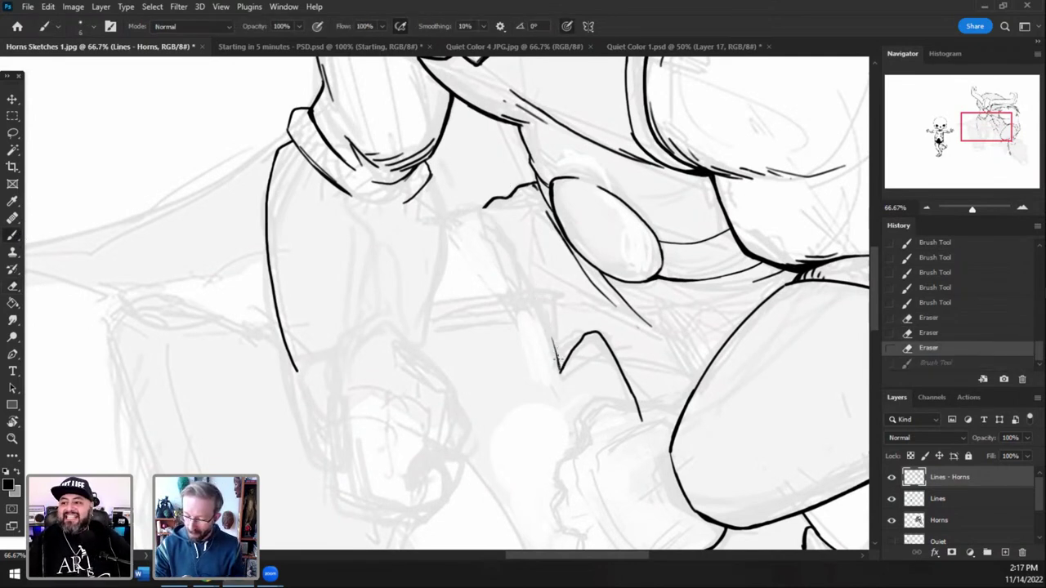
mouse_move(559, 366)
mouse_down()
mouse_move(545, 297)
mouse_move(490, 215)
mouse_move(474, 211)
mouse_up()
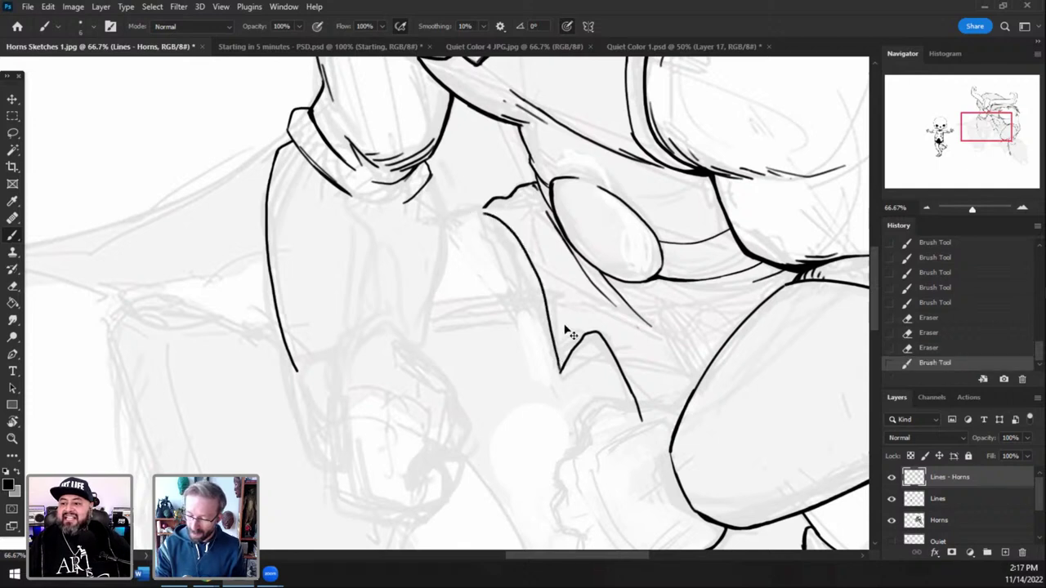
- Redo the hanging cloth's curved outer edge from the hem's point to the wavy top edge and erase stray ink below the point
key(ctrl+z)
mouse_move(559, 370)
mouse_down()
mouse_move(550, 314)
mouse_move(502, 219)
mouse_move(481, 210)
mouse_up()
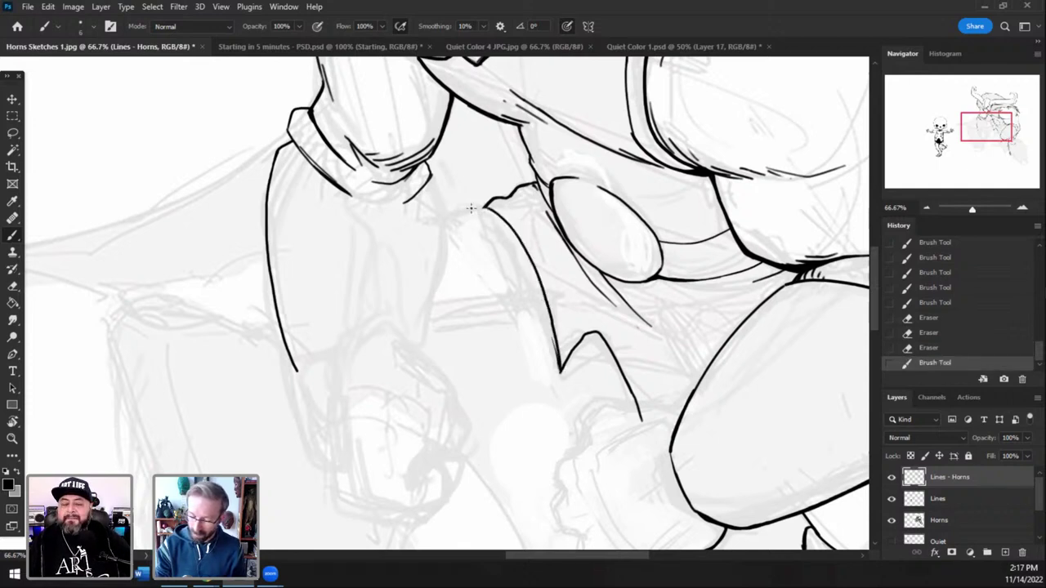
click(13, 288)
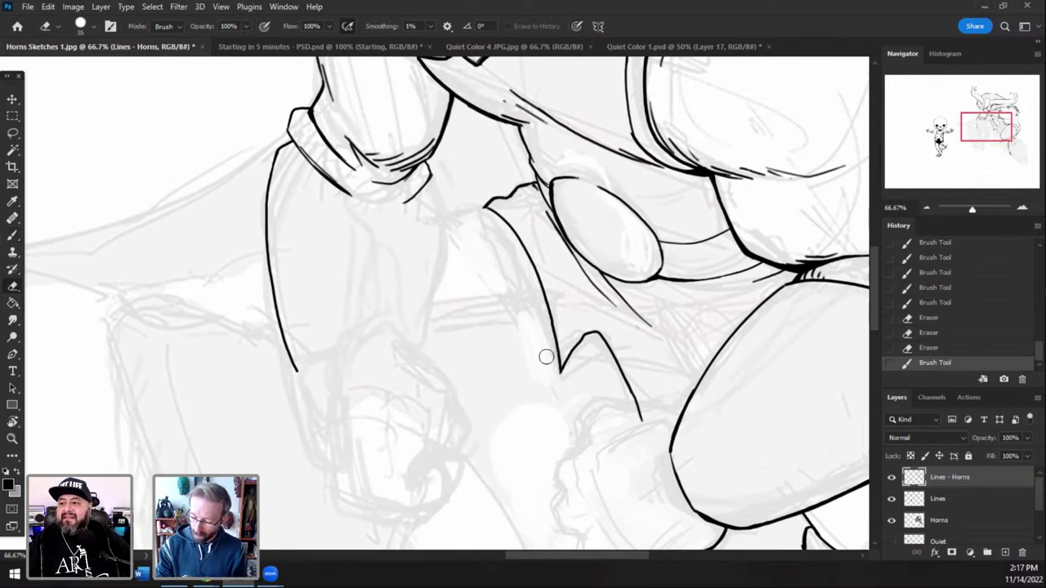
click(554, 386)
click(552, 391)
click(17, 239)
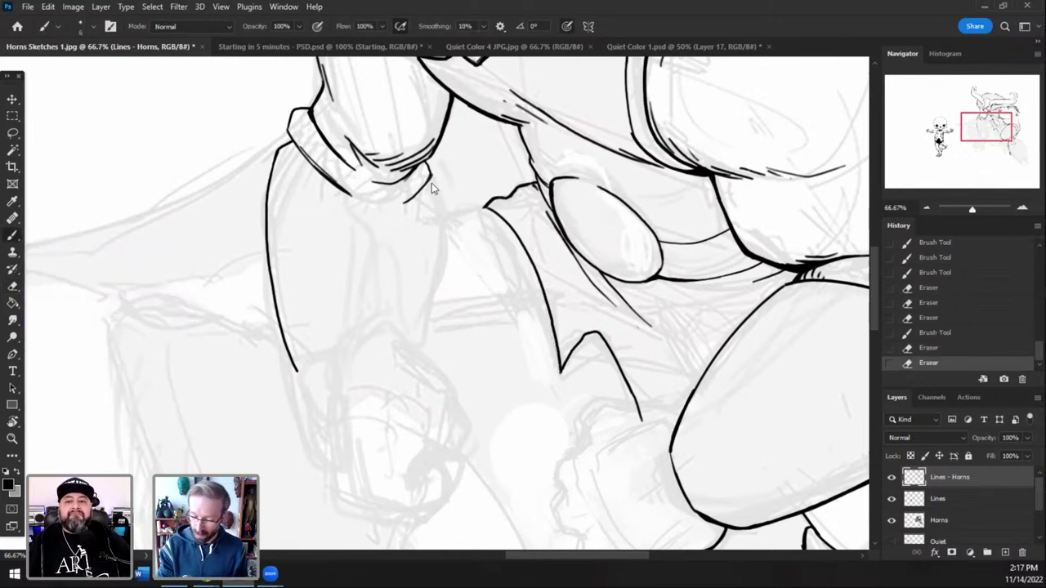
- Ink a short line below the wrist cuff and a line from the cloth's wavy top edge toward the arm, retrying strokes
mouse_move(426, 178)
mouse_down()
mouse_move(437, 198)
mouse_move(466, 209)
mouse_up()
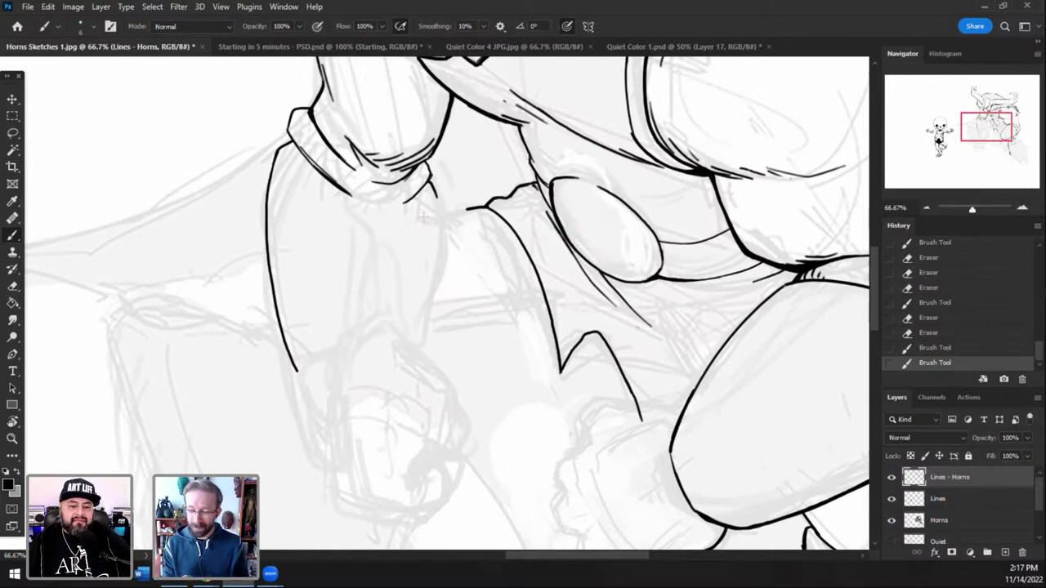
key(ctrl+z)
scroll(424, 215, left, 2)
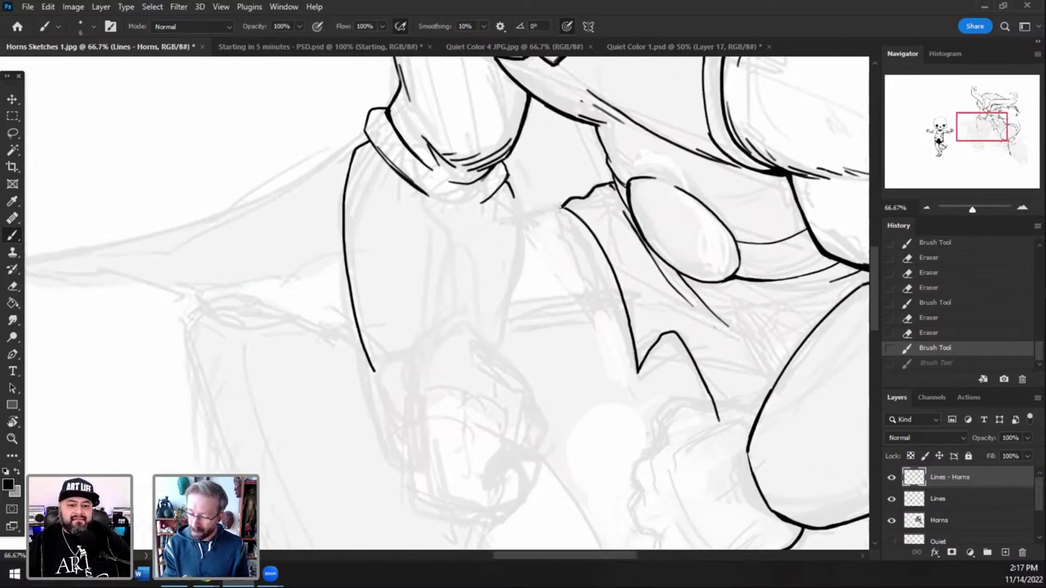
drag(563, 204, 472, 219)
key(ctrl+z)
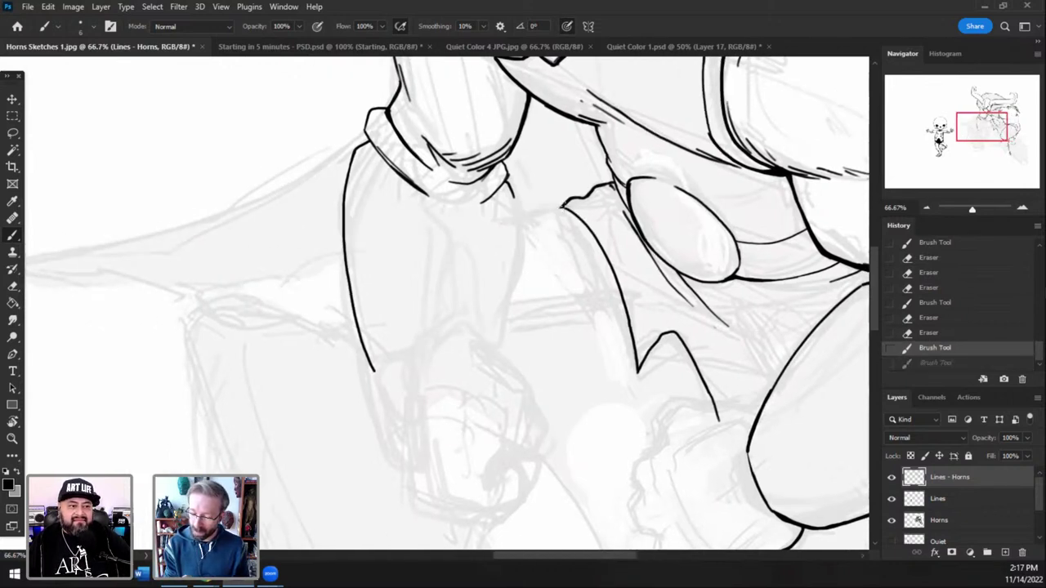
mouse_move(562, 203)
mouse_down()
mouse_move(369, 241)
mouse_move(511, 212)
mouse_up()
click(13, 287)
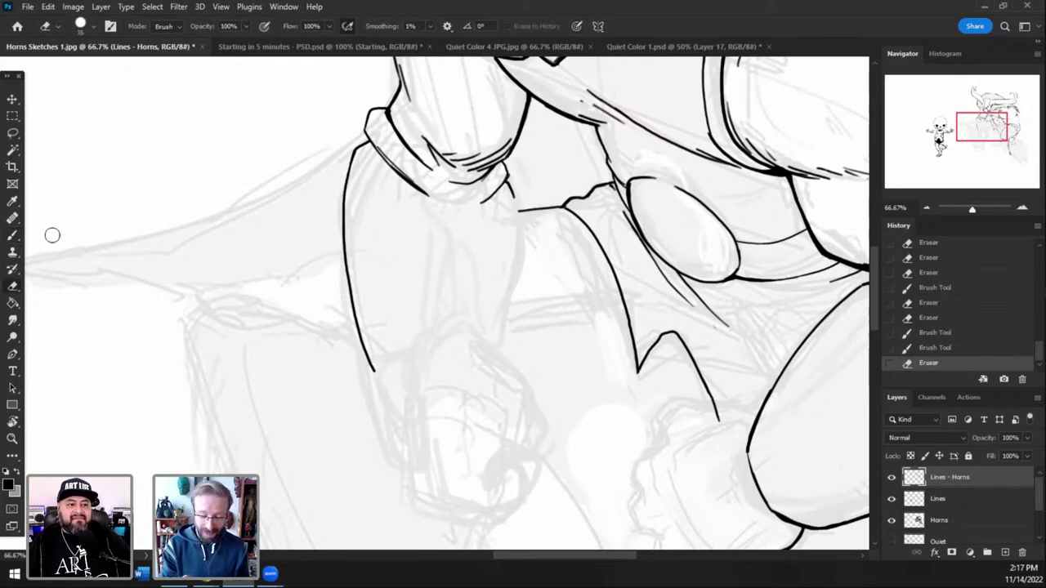
click(13, 235)
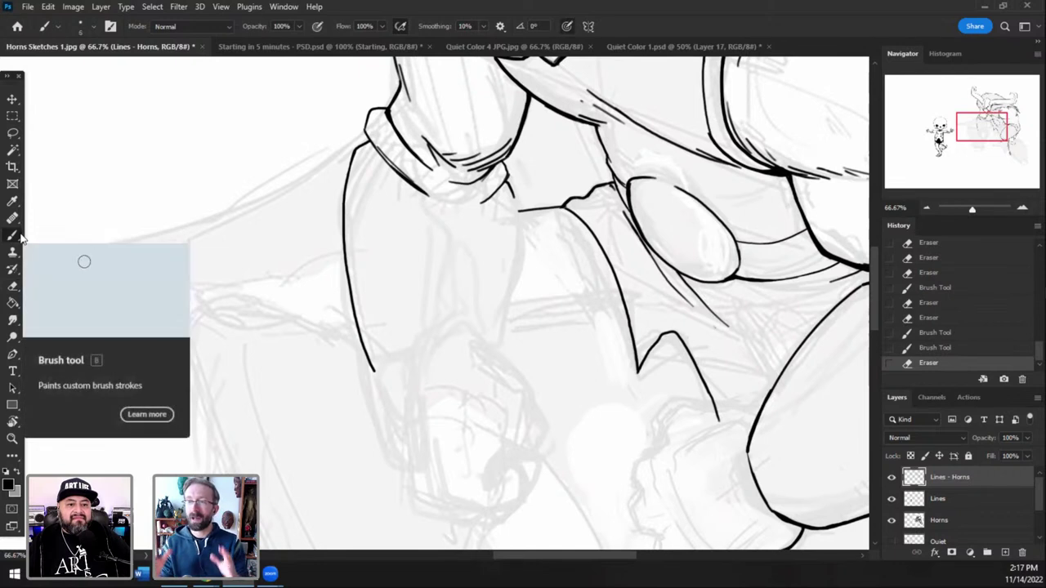
- Ink a short curve sloping down and outward from the forearm's outer edge, redoing the stroke for a steeper slope
drag(969, 128, 966, 127)
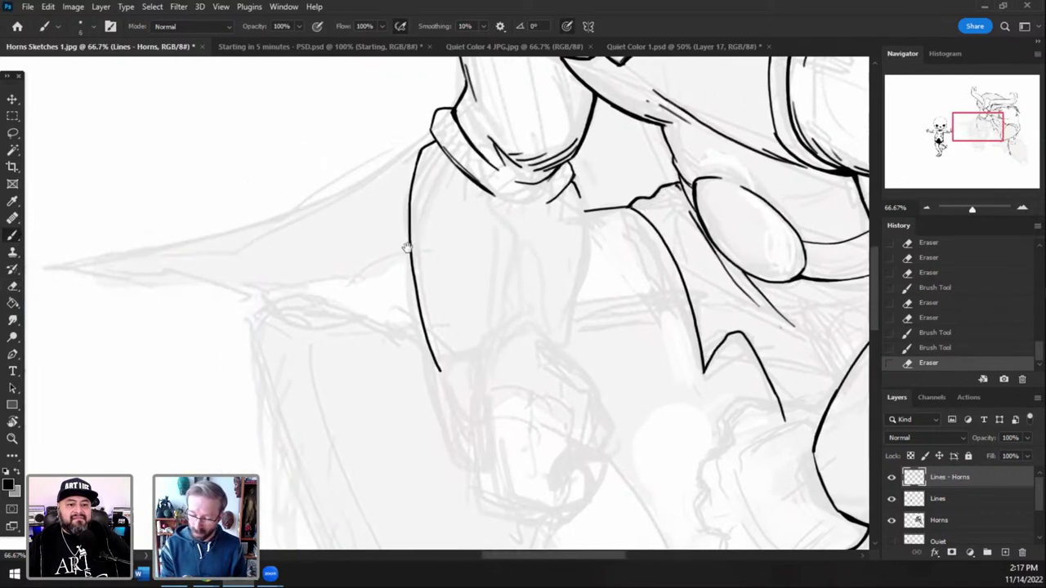
drag(409, 249, 333, 278)
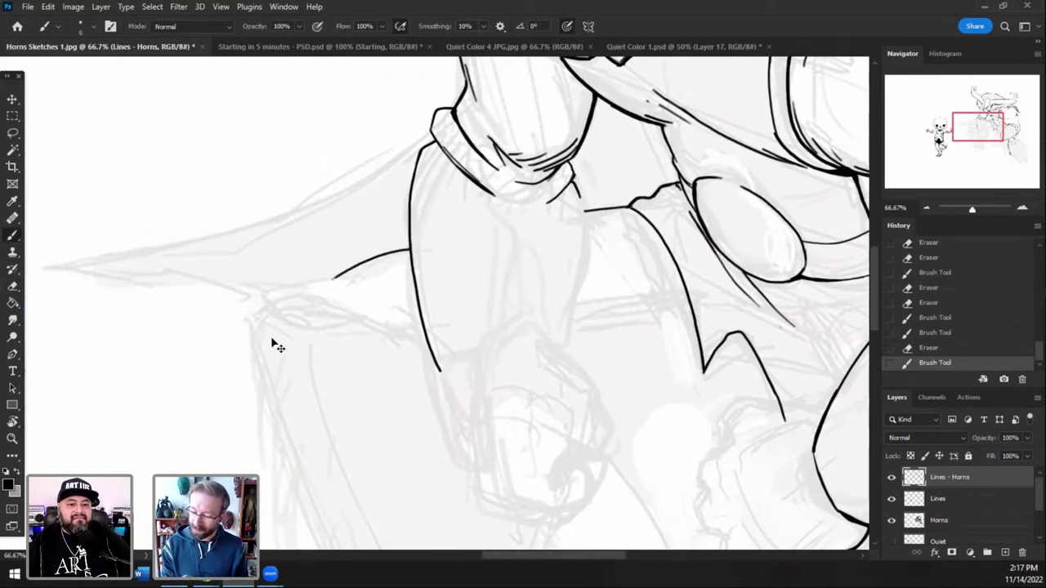
key(ctrl+z)
key(ctrl+shift+z)
key(ctrl+z)
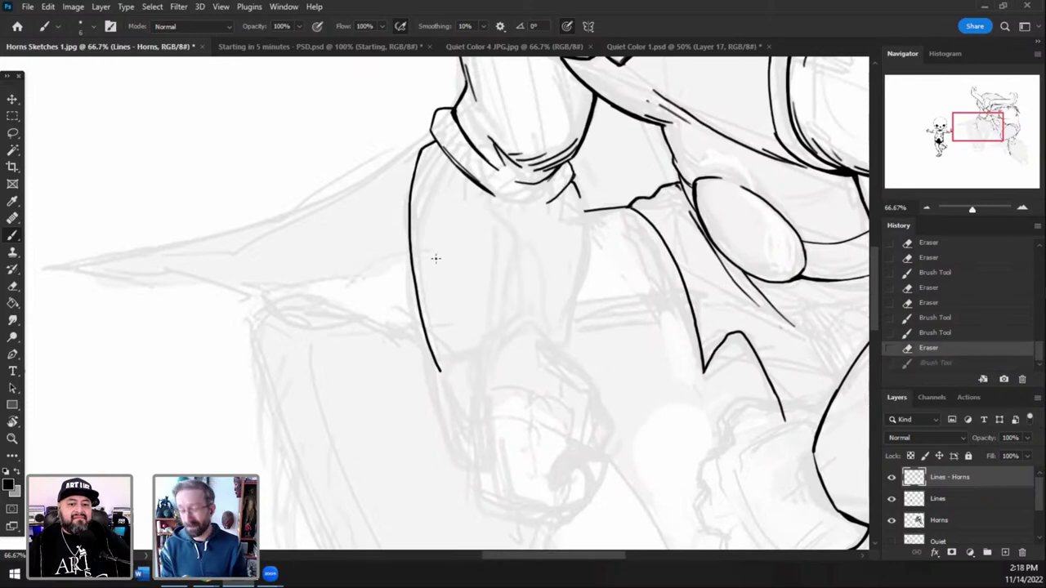
drag(338, 288, 410, 250)
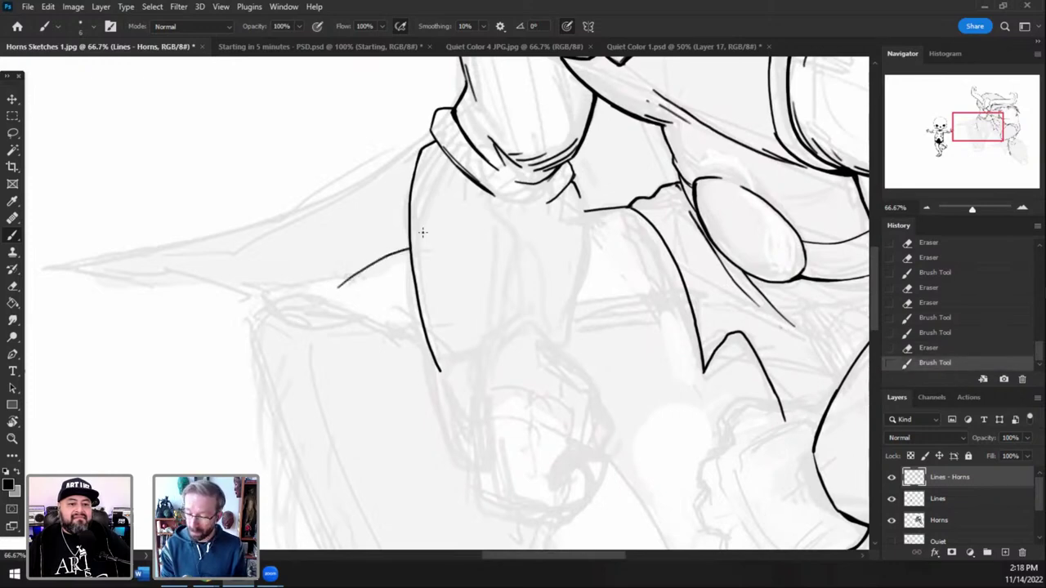
- Ink the cape's pointed end flowing out behind the arm, with a long upper edge and a ragged underside
drag(978, 127, 978, 113)
click(928, 207)
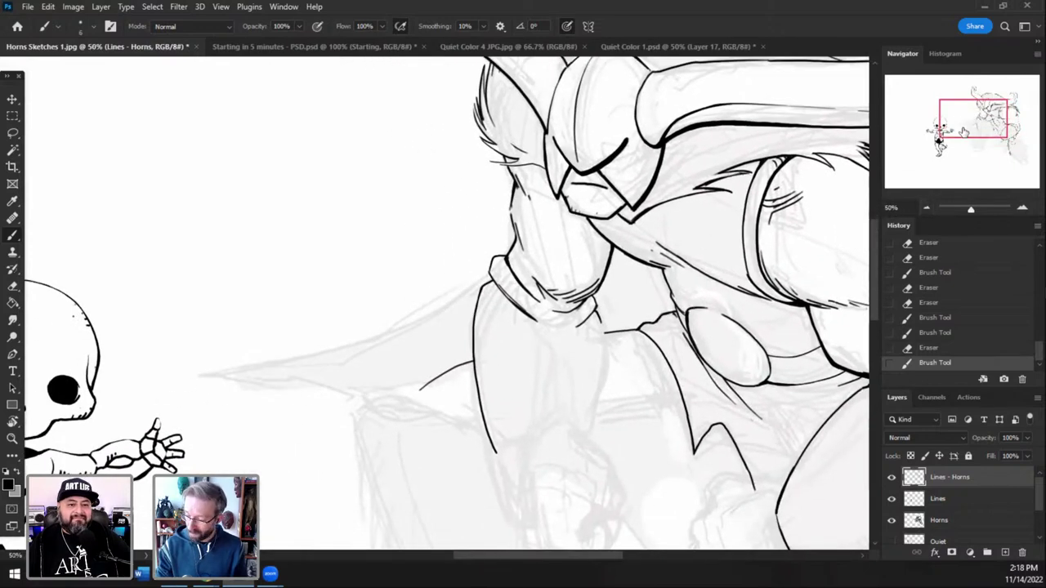
drag(964, 131, 958, 135)
mouse_move(535, 261)
mouse_down()
mouse_move(435, 303)
mouse_move(249, 340)
mouse_move(396, 367)
mouse_up()
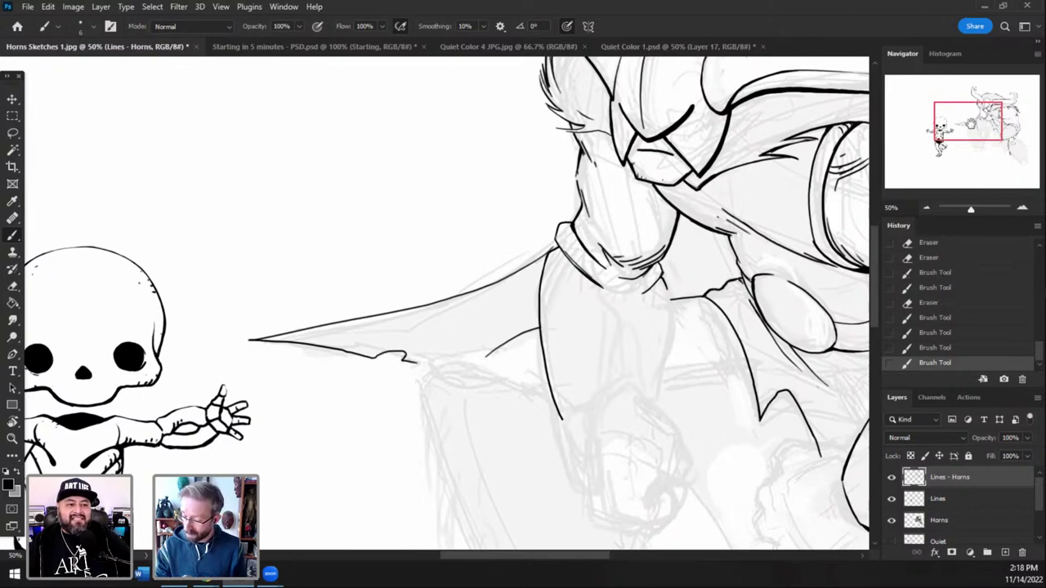
- Ink the cape's lower pointed corner beside the furry boot with a small hole above it, and erase the overshoot at the tip
drag(974, 125, 986, 136)
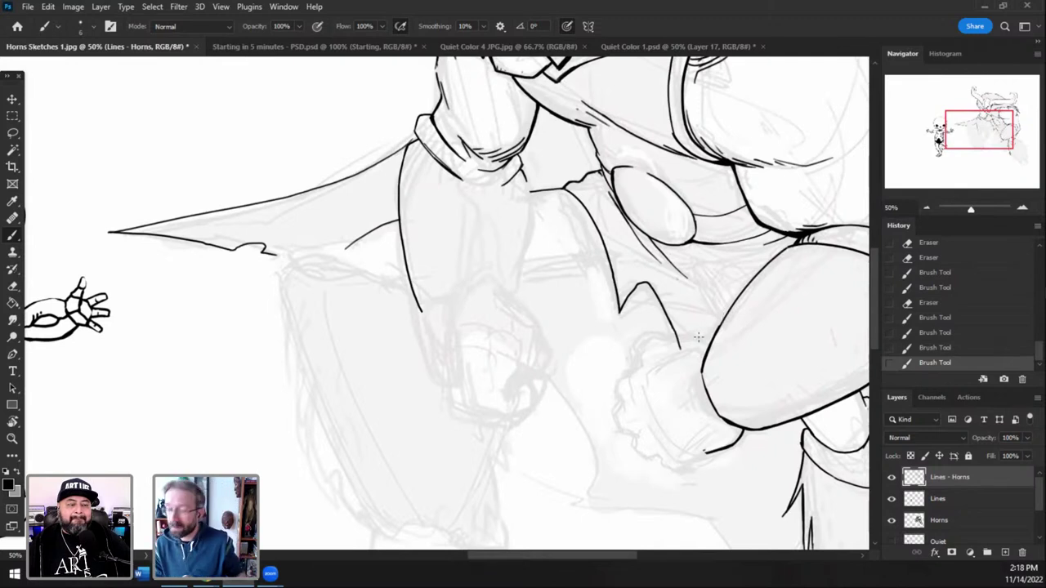
drag(993, 132, 1002, 140)
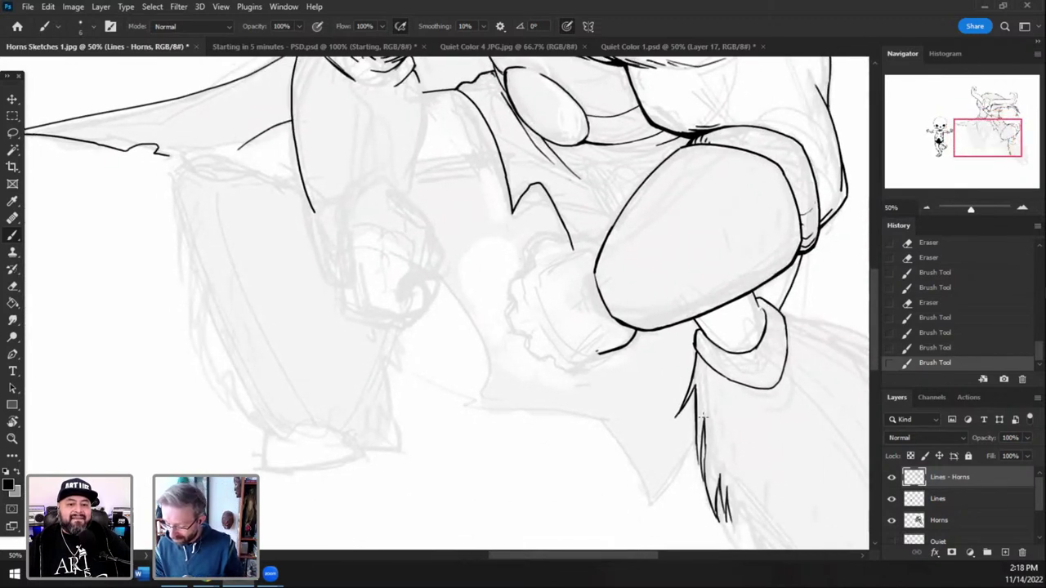
drag(695, 421, 629, 506)
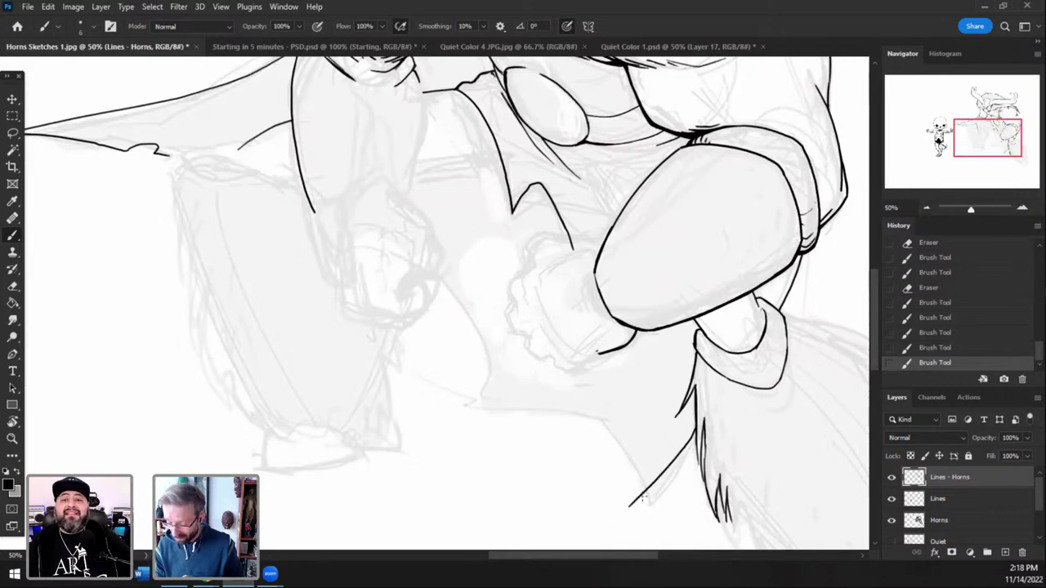
mouse_move(638, 498)
mouse_down()
mouse_move(636, 468)
mouse_move(603, 416)
mouse_up()
click(613, 399)
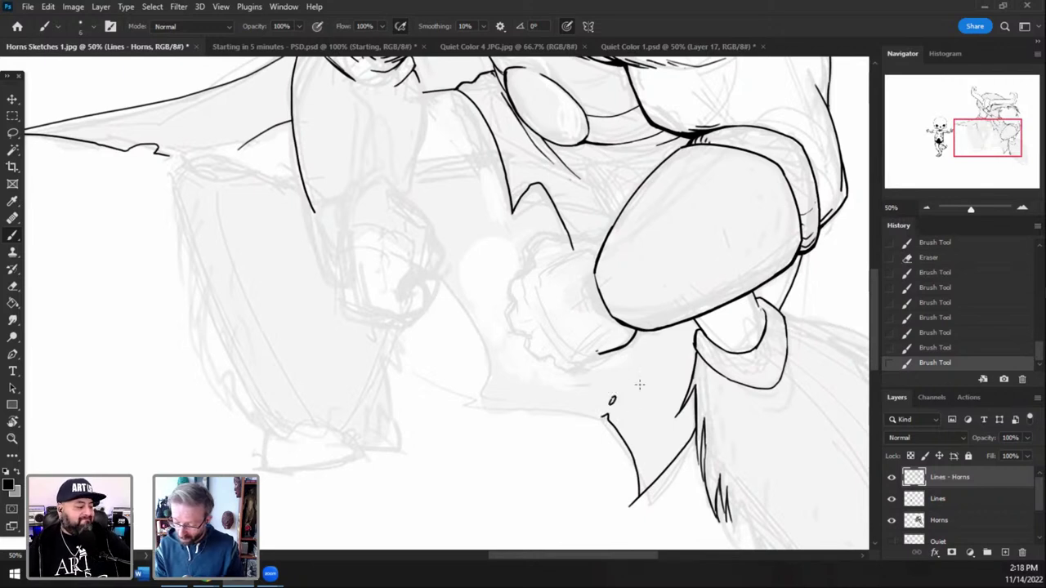
click(15, 287)
mouse_move(628, 508)
mouse_down()
mouse_move(630, 493)
mouse_move(628, 509)
mouse_up()
- Ink the cape's remaining lower hem out to its second point and curve the edge up to the fist
key(b)
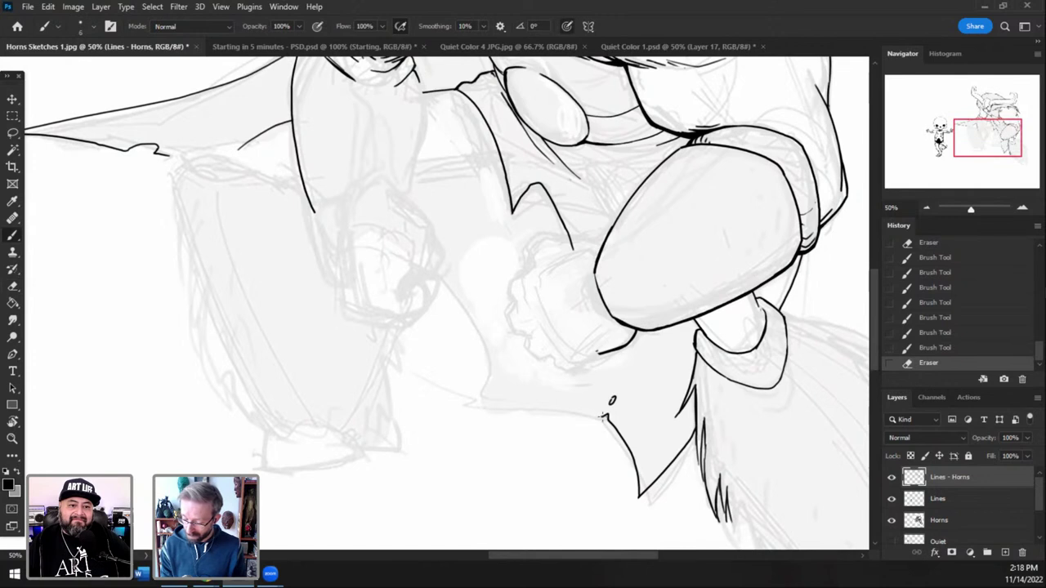
mouse_move(585, 415)
mouse_down()
mouse_move(459, 401)
mouse_move(488, 368)
mouse_move(439, 286)
mouse_up()
key(ctrl+z)
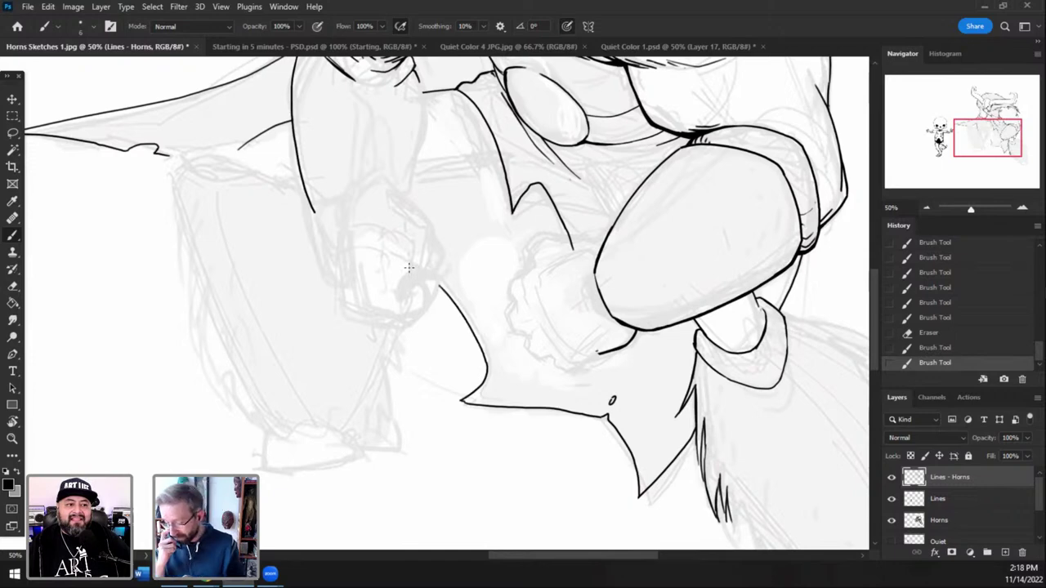
- Ink pointed fur tufts along the boot's outer edge from behind the cuff down to about mid-boot, redoing the first stroke
click(927, 207)
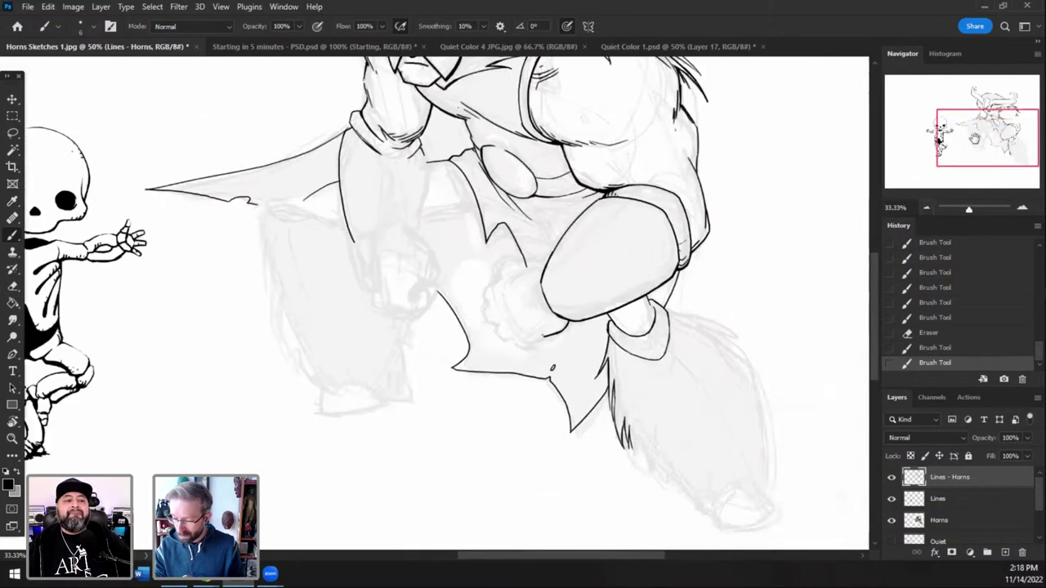
drag(978, 135, 992, 130)
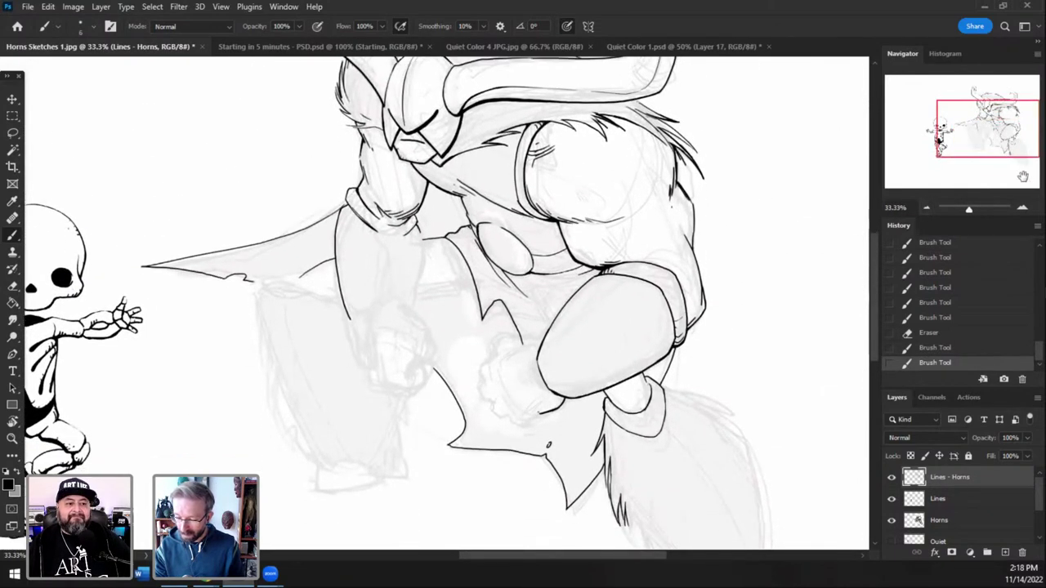
click(1021, 207)
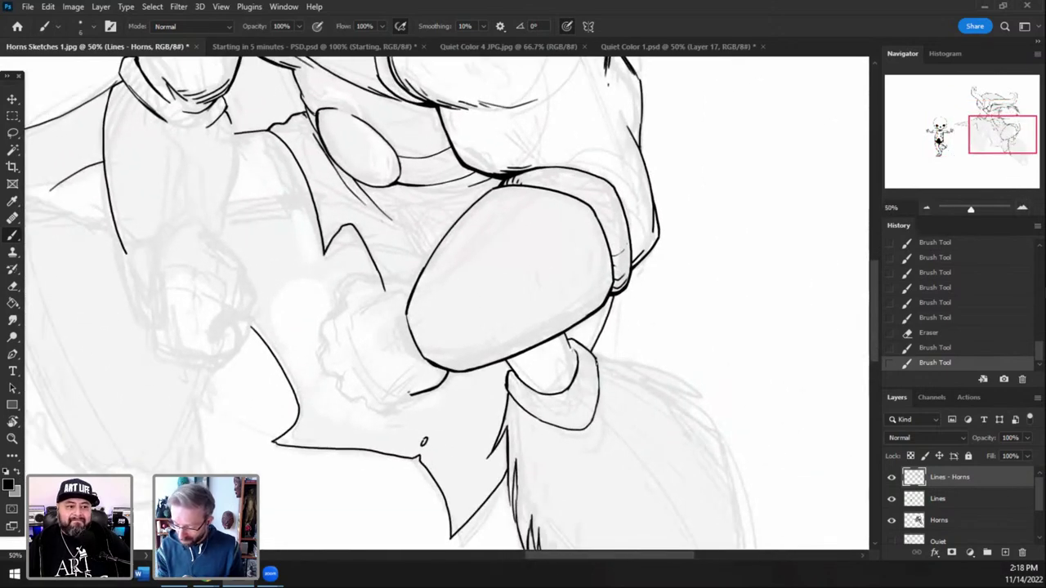
drag(594, 355, 664, 367)
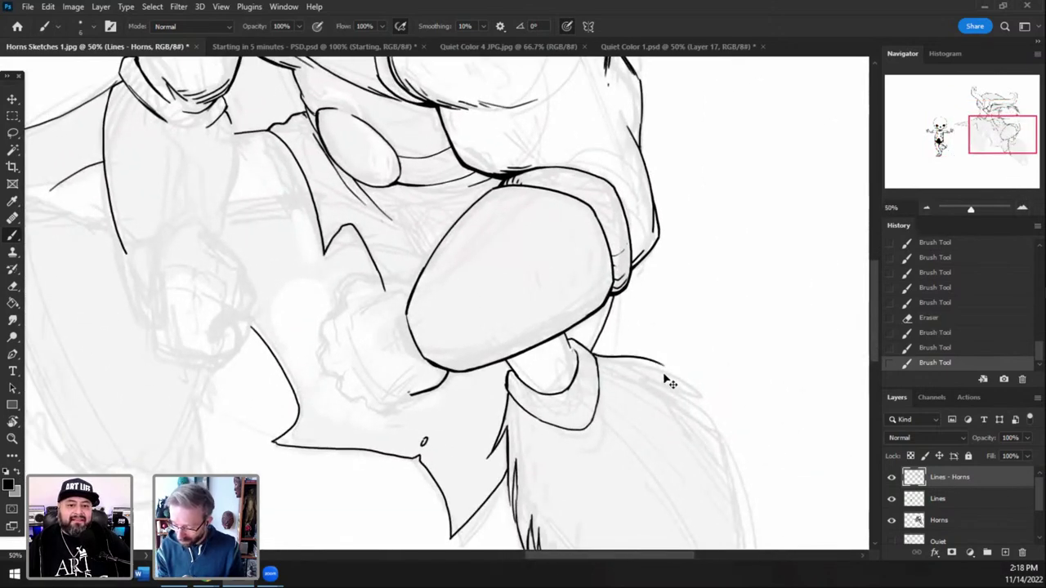
key(ctrl+z)
mouse_move(588, 353)
mouse_down()
mouse_move(664, 366)
mouse_move(712, 415)
mouse_up()
drag(657, 385, 708, 413)
drag(1004, 137, 1006, 148)
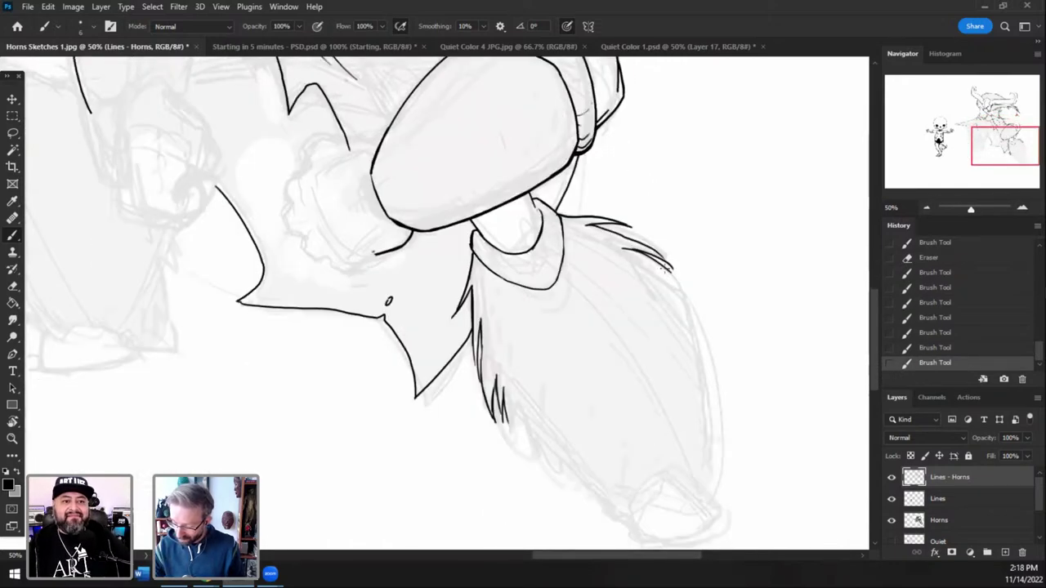
mouse_move(668, 269)
mouse_down()
mouse_move(690, 301)
mouse_move(701, 349)
mouse_up()
- Continue the fur tufts down the boot's inner edge toward the toe and extend the outer edge down to the foot
drag(503, 395, 525, 456)
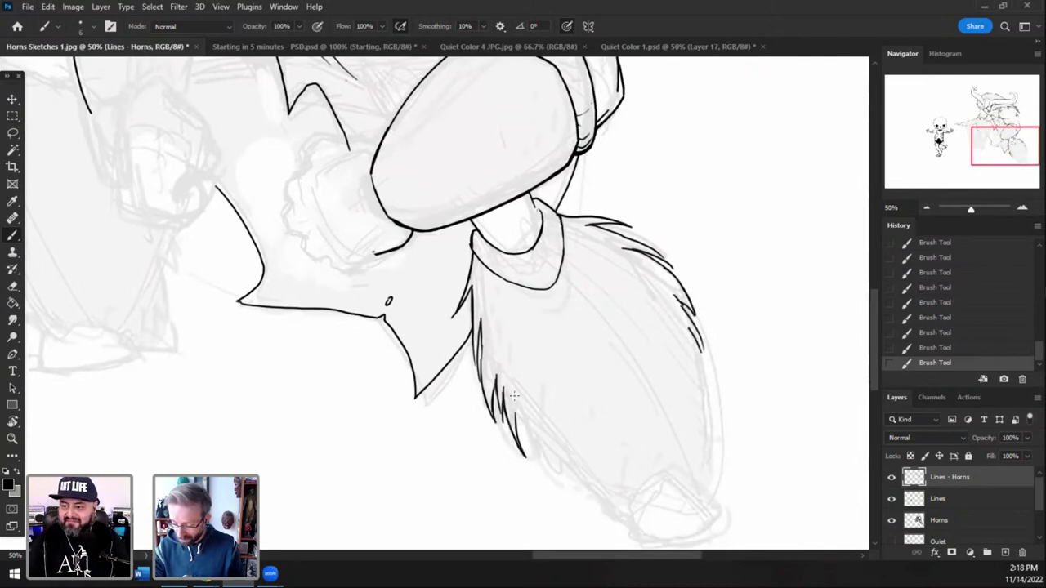
drag(515, 413, 531, 447)
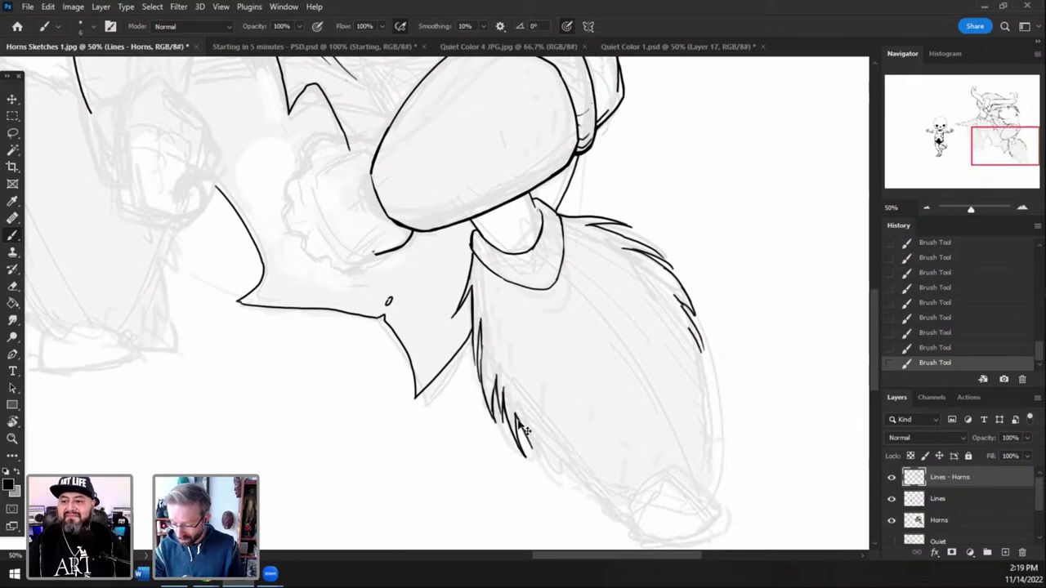
key(ctrl+z)
mouse_move(517, 399)
mouse_down()
mouse_move(533, 455)
mouse_move(522, 419)
mouse_move(579, 493)
mouse_up()
drag(693, 346, 710, 456)
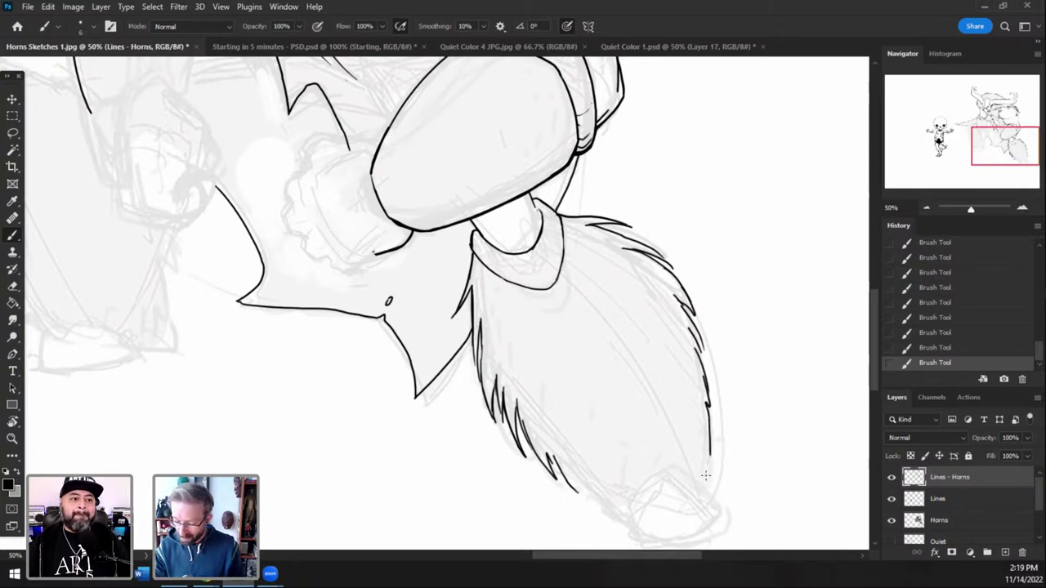
- Add short fur texture strokes just inside the boot's inner edge and finish the tufts down to the toe, undoing unwanted marks
drag(490, 377, 490, 350)
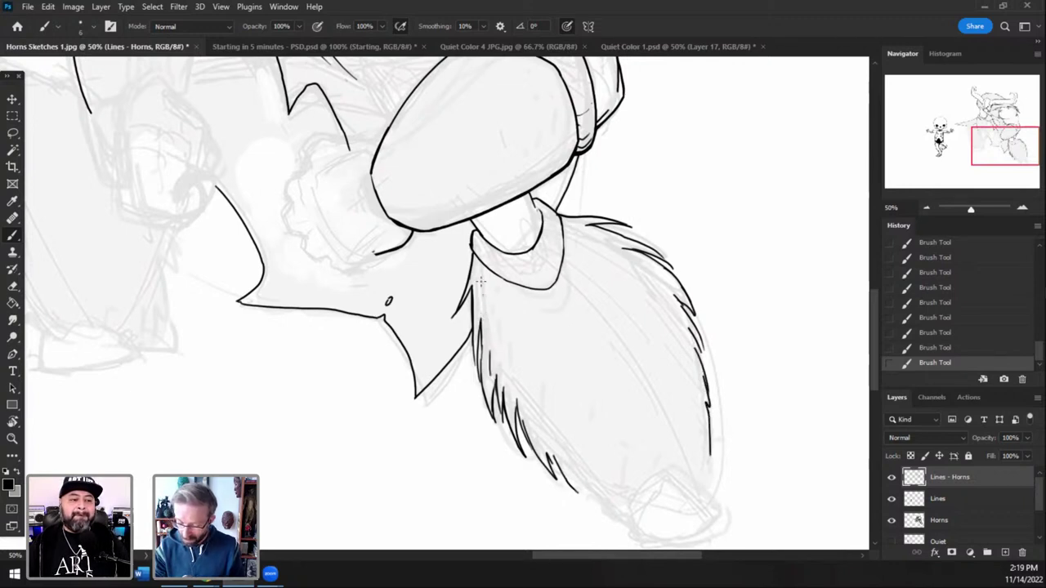
drag(481, 314, 478, 258)
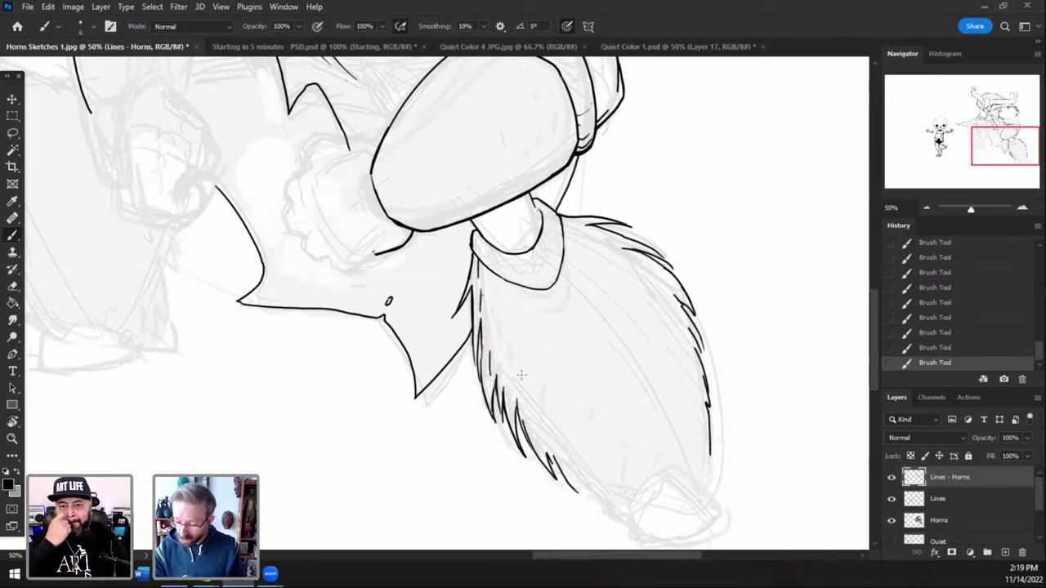
drag(493, 324, 493, 340)
key(ctrl+z)
drag(530, 404, 553, 441)
drag(569, 454, 587, 455)
mouse_move(575, 491)
mouse_down()
mouse_move(590, 505)
mouse_move(580, 472)
mouse_up()
key(ctrl+z)
drag(613, 511, 597, 492)
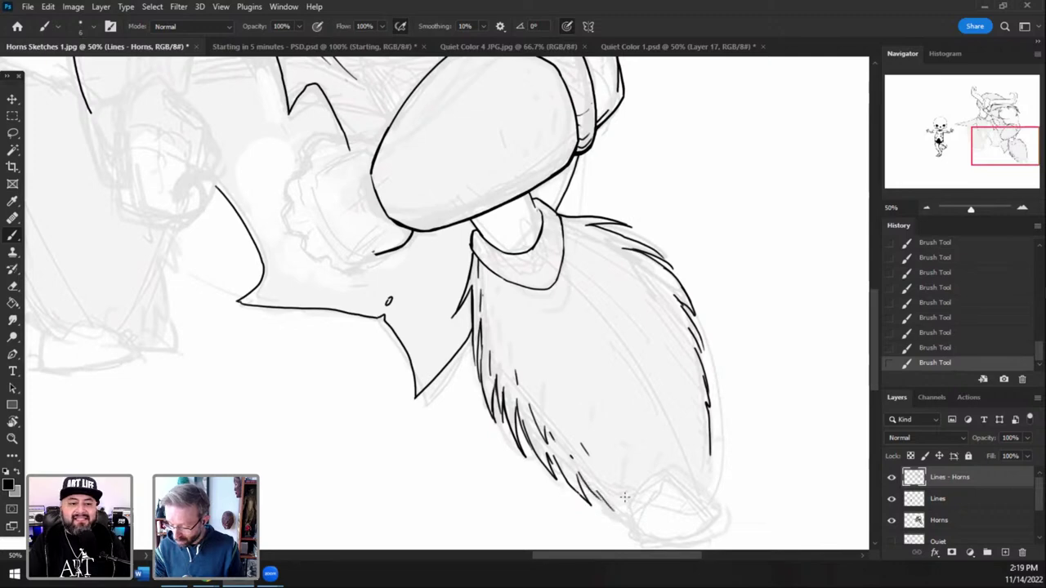
- Ink the forearm's inner edge from the wrist cuff down to the top of the sketched fist
drag(993, 155, 966, 141)
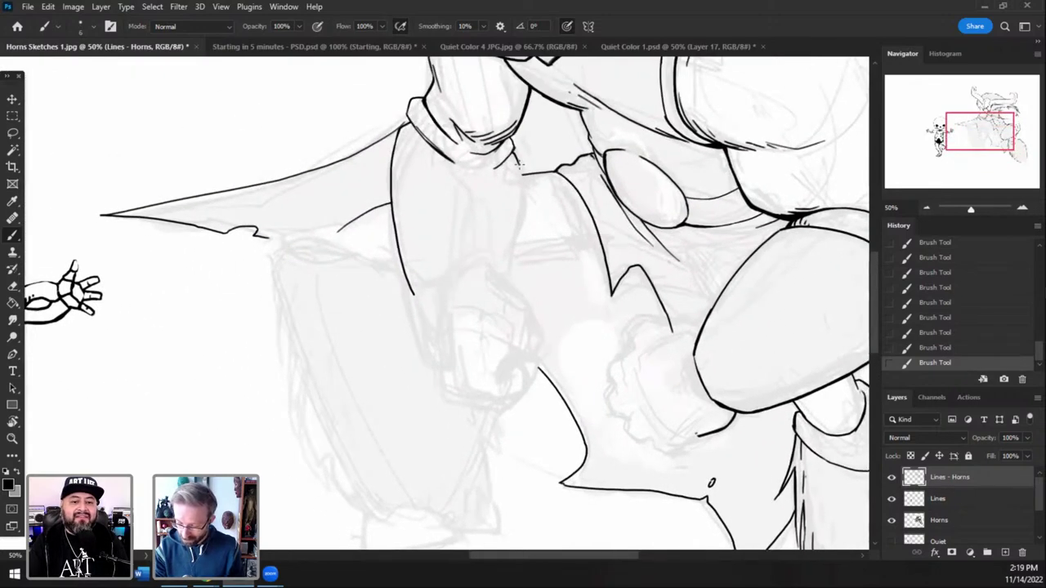
drag(523, 194, 510, 278)
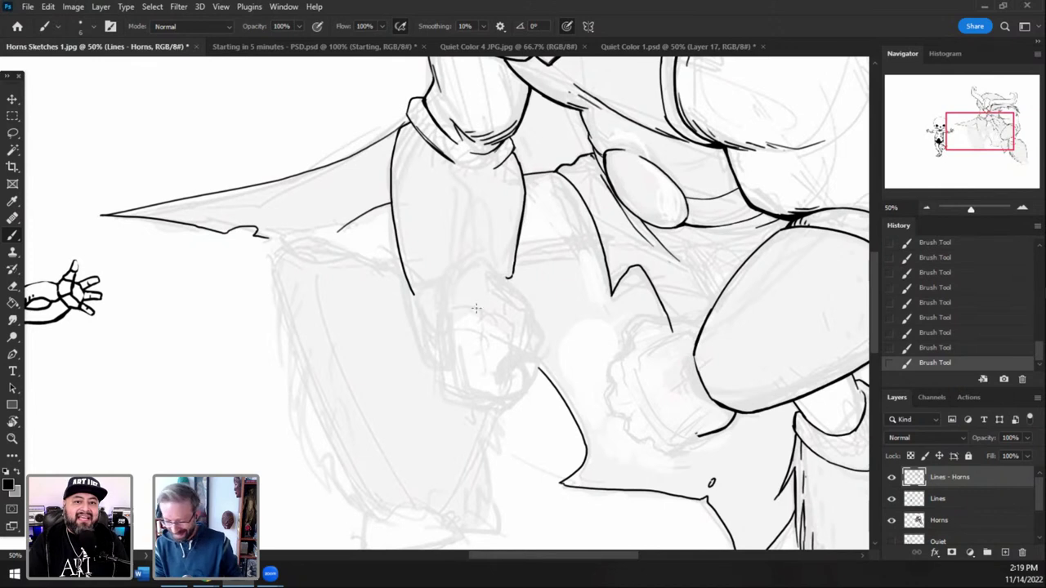
drag(424, 305, 513, 277)
mouse_move(532, 358)
mouse_down()
mouse_move(512, 372)
mouse_move(537, 386)
mouse_move(454, 415)
mouse_move(412, 301)
mouse_up()
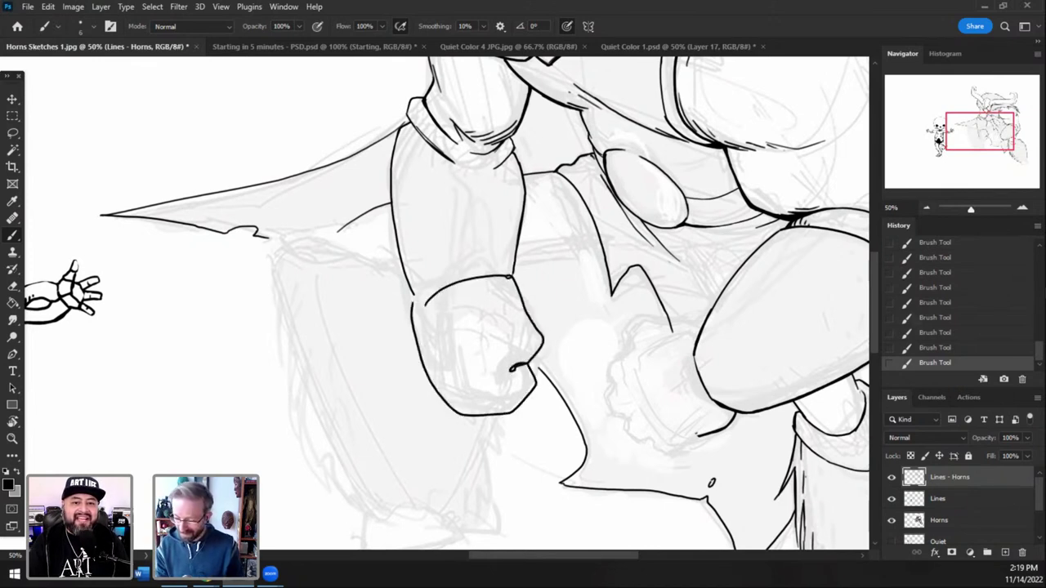
key(ctrl+z)
drag(984, 134, 972, 130)
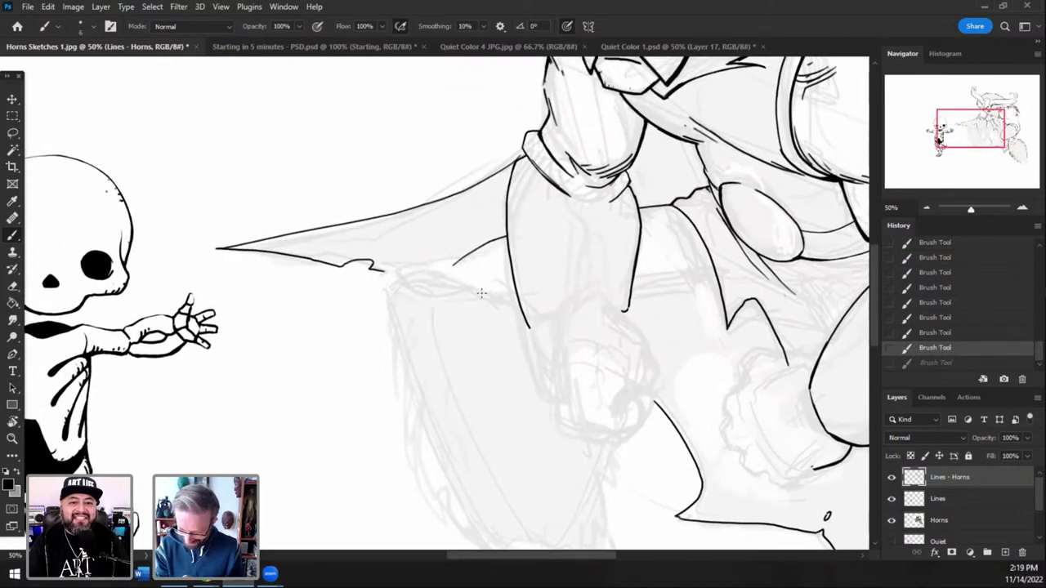
- Ink the pointed upper edge of the second boot's folded cuff, redoing the first stroke and trimming the line's end
mouse_move(482, 292)
mouse_down()
mouse_move(420, 263)
mouse_move(403, 278)
mouse_up()
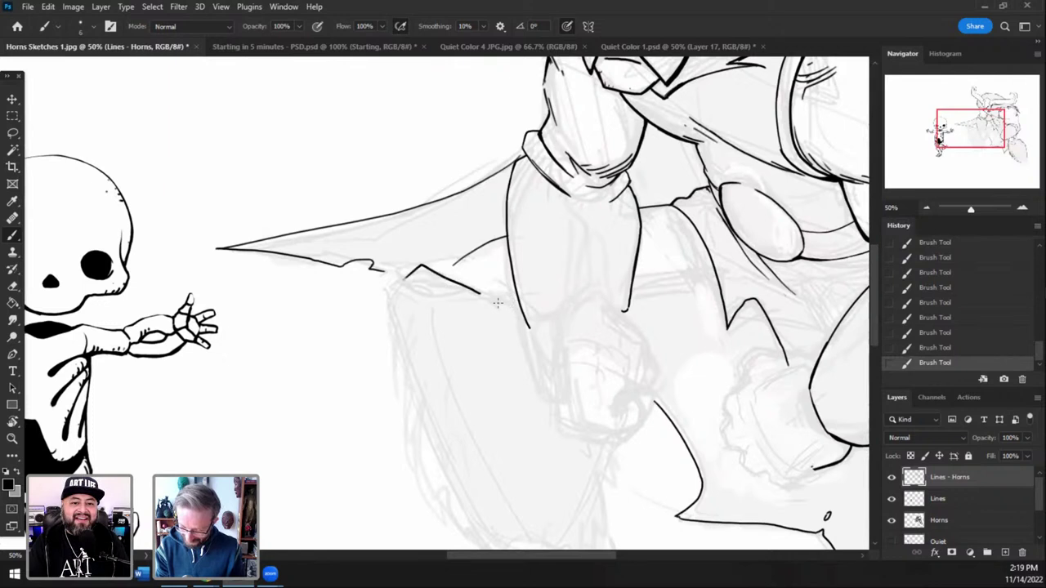
key(ctrl+z)
mouse_move(495, 301)
mouse_down()
mouse_move(429, 263)
mouse_move(401, 281)
mouse_up()
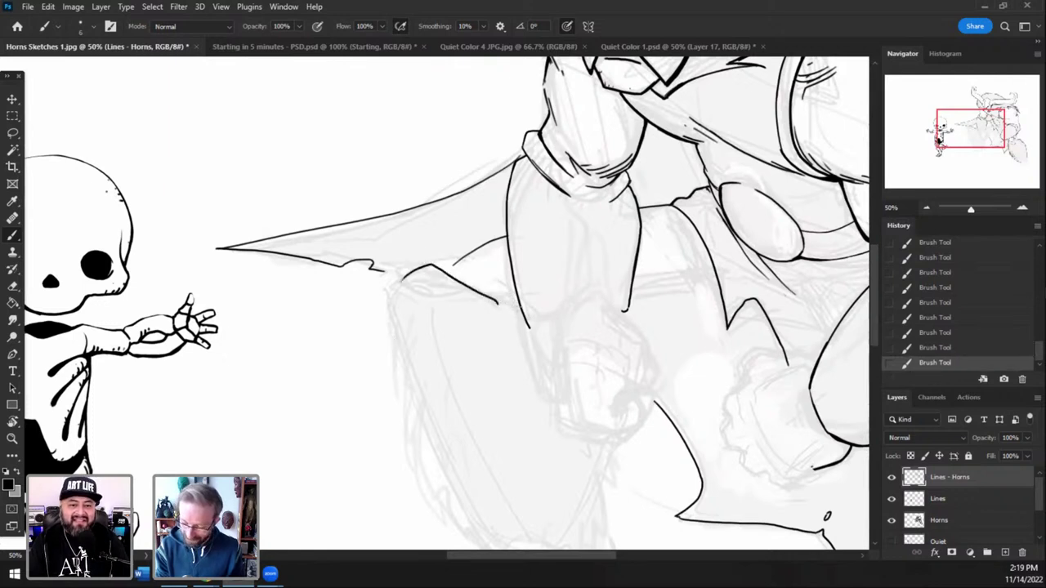
key(e)
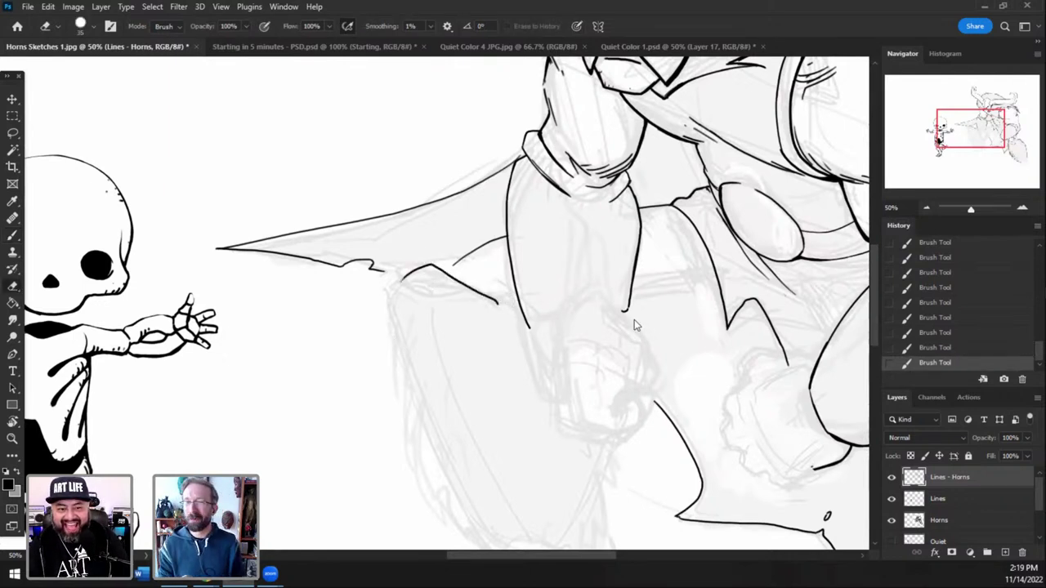
click(497, 304)
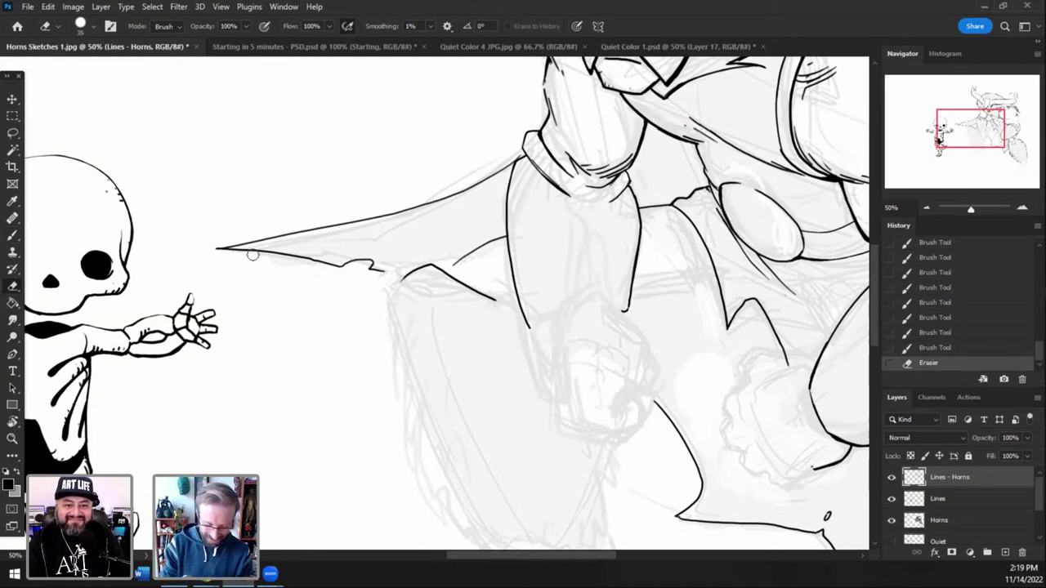
- Ink the cuff's lower edge and connect the thigh line to the cuff, erasing the overlapping bits
key(b)
mouse_move(403, 272)
mouse_down()
mouse_move(401, 293)
mouse_move(512, 309)
mouse_up()
drag(442, 273, 491, 250)
key(e)
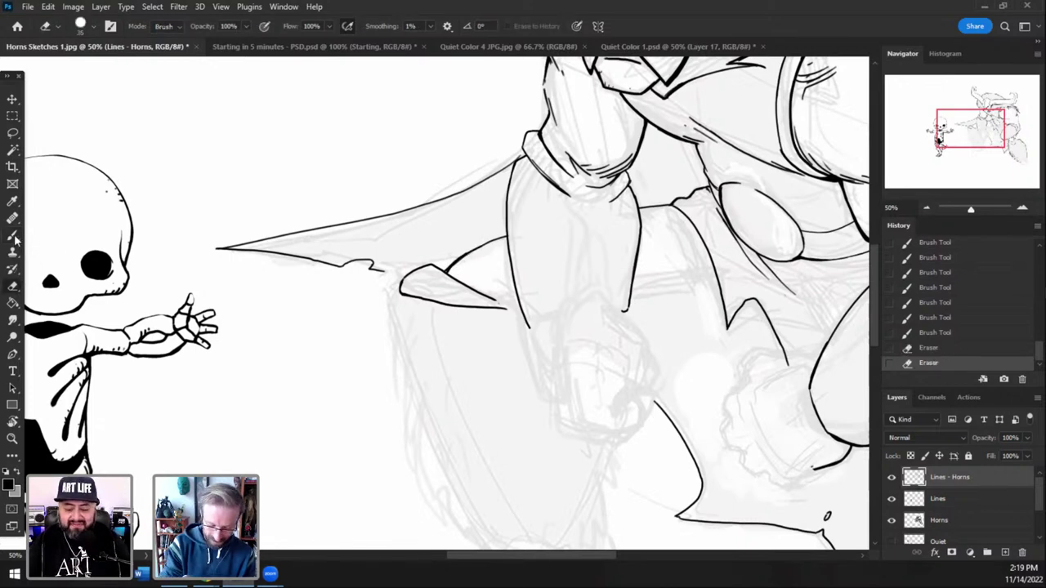
- Ink pointed fur tufts along the second boot's outer edge from the cuff down to the foot
click(14, 237)
drag(403, 297, 400, 290)
drag(404, 295, 388, 360)
mouse_move(395, 325)
mouse_down()
mouse_move(387, 365)
mouse_move(397, 402)
mouse_up()
drag(403, 345, 403, 433)
drag(407, 370, 403, 435)
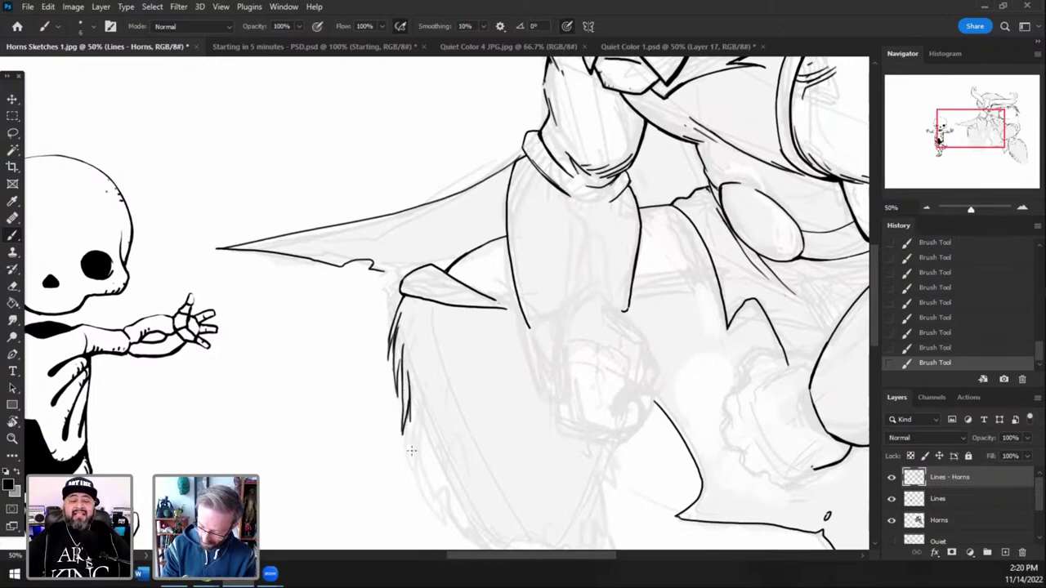
drag(981, 140, 987, 147)
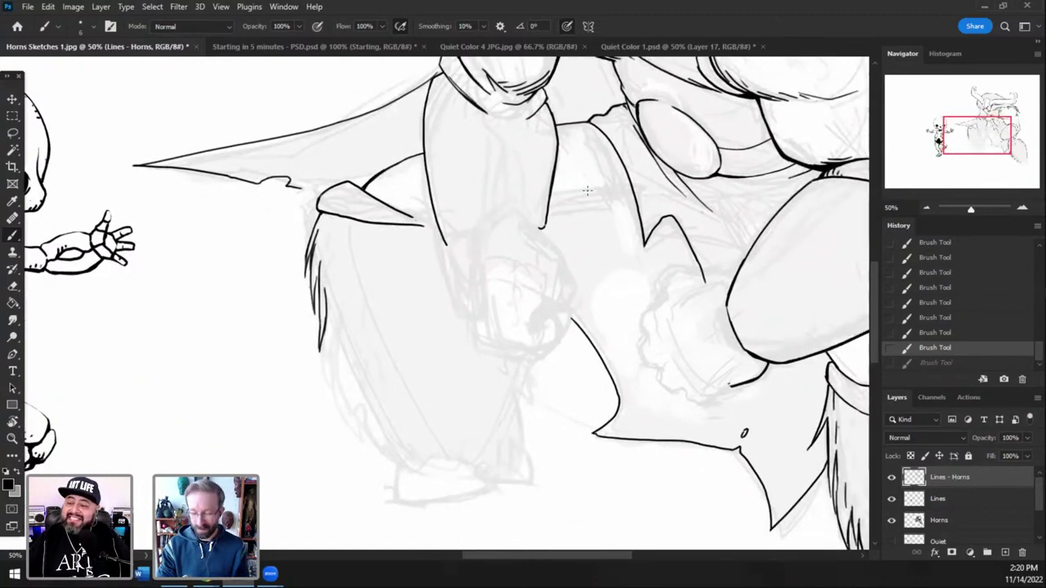
drag(323, 306, 349, 405)
drag(335, 348, 356, 425)
mouse_move(343, 384)
mouse_down()
mouse_move(370, 442)
mouse_move(353, 381)
mouse_move(387, 457)
mouse_move(420, 474)
mouse_move(359, 399)
mouse_move(411, 472)
mouse_up()
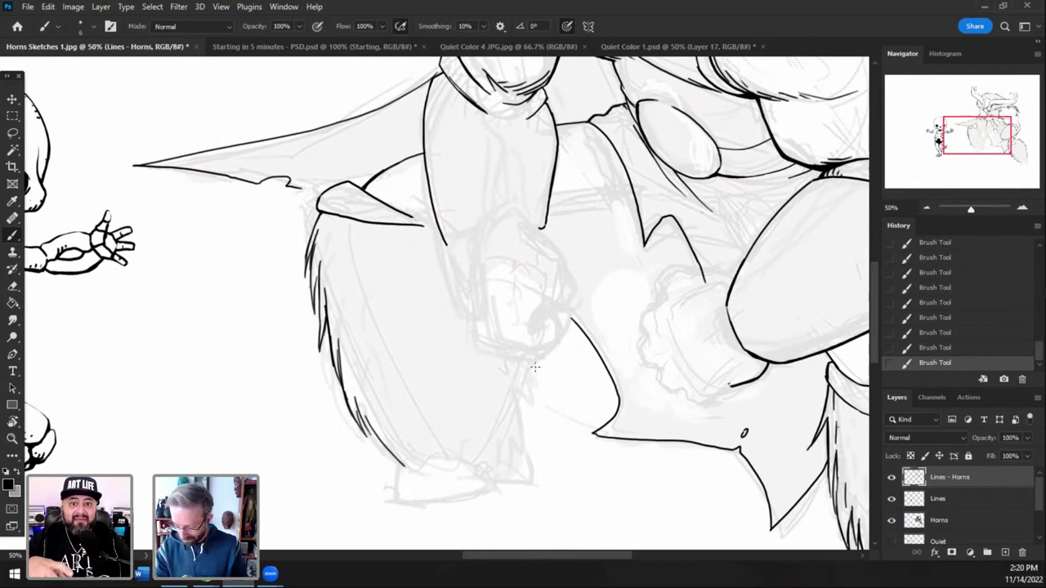
- Ink fur tufts down the second boot's inner edge from below the sketched fist to the foot, redoing the first stroke
drag(526, 361, 539, 397)
key(ctrl+z)
mouse_move(524, 359)
mouse_down()
mouse_move(537, 402)
mouse_move(519, 363)
mouse_move(533, 406)
mouse_move(519, 375)
mouse_move(529, 409)
mouse_move(518, 462)
mouse_up()
mouse_move(526, 425)
mouse_down()
mouse_move(510, 472)
mouse_move(491, 470)
mouse_move(464, 495)
mouse_up()
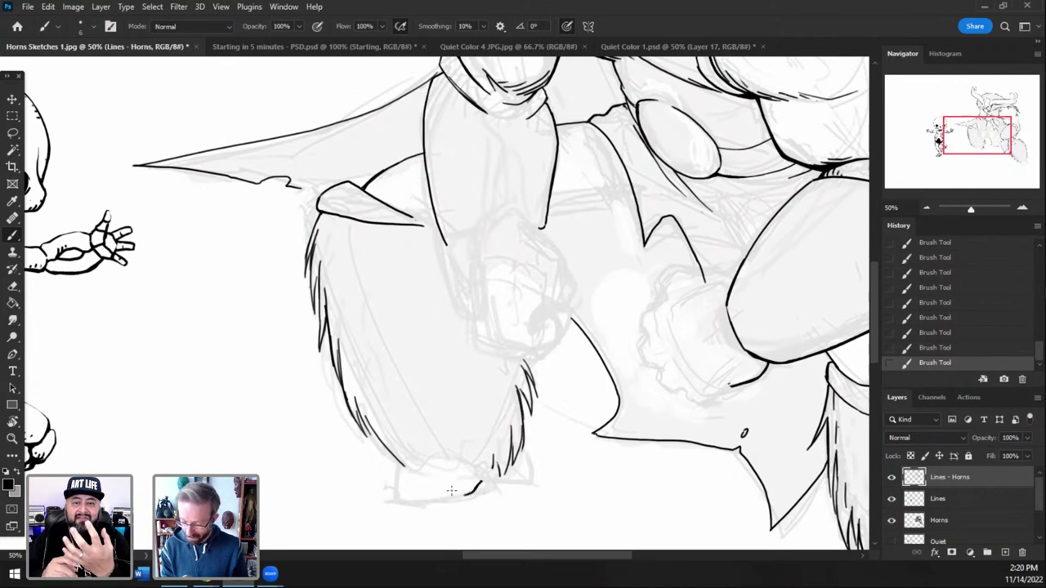
- Ink the outline of the second boot's rounded toe, redoing its first stroke, and add the heel behind the fur
drag(986, 140, 986, 146)
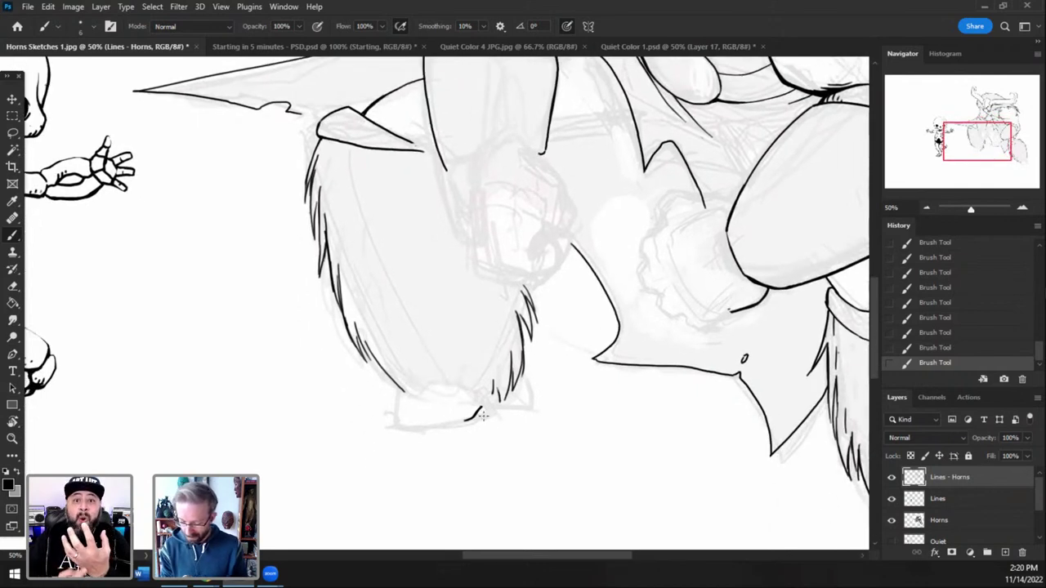
key(ctrl+z)
mouse_move(470, 418)
mouse_down()
mouse_move(385, 427)
mouse_move(399, 386)
mouse_move(379, 425)
mouse_up()
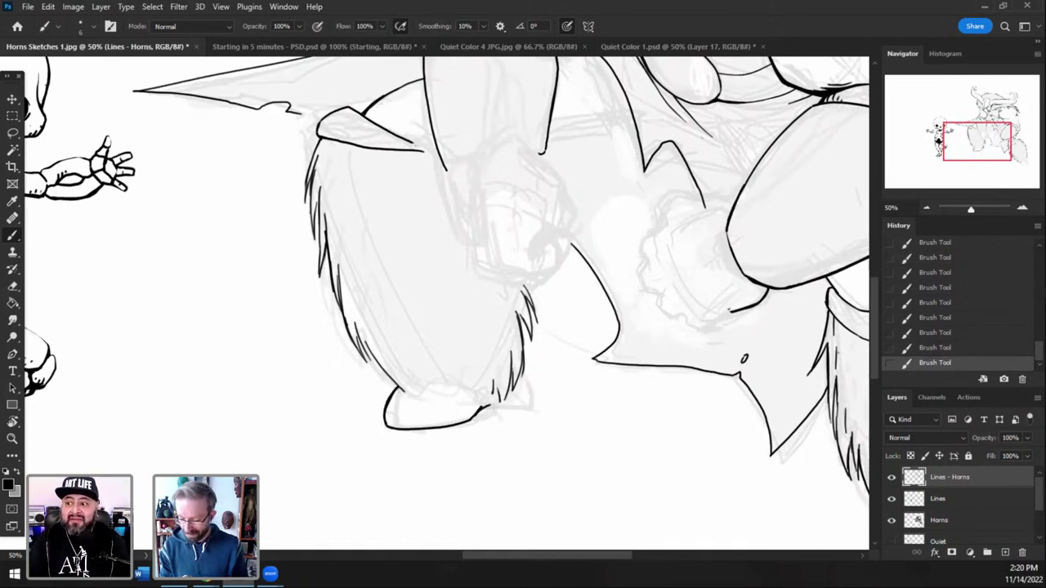
drag(495, 406, 527, 396)
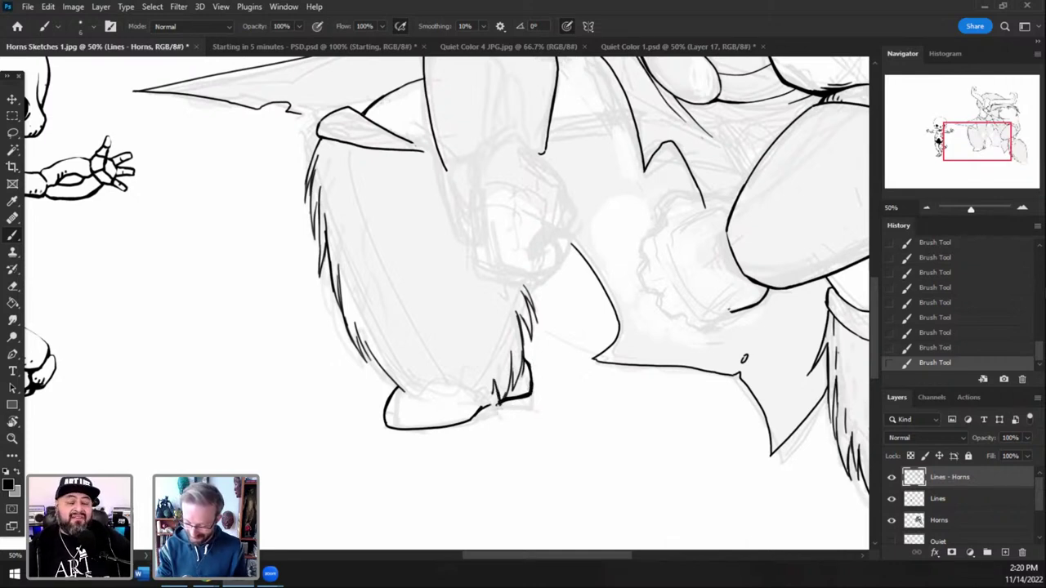
- Add fur tufts over the top of the foot and ink a jagged fur hem across it, erasing the line beneath
drag(487, 385, 482, 406)
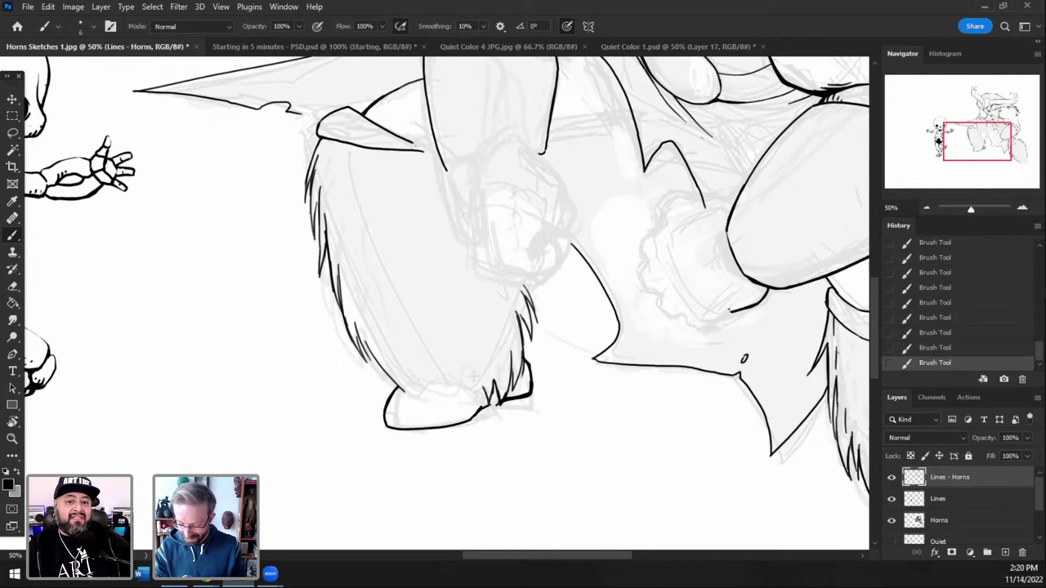
drag(467, 371, 477, 401)
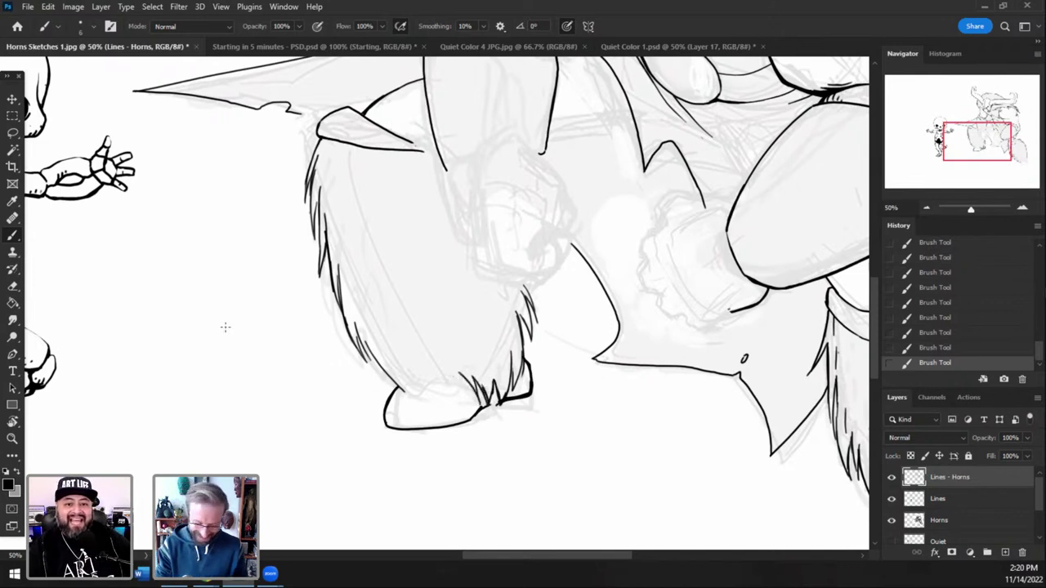
key(e)
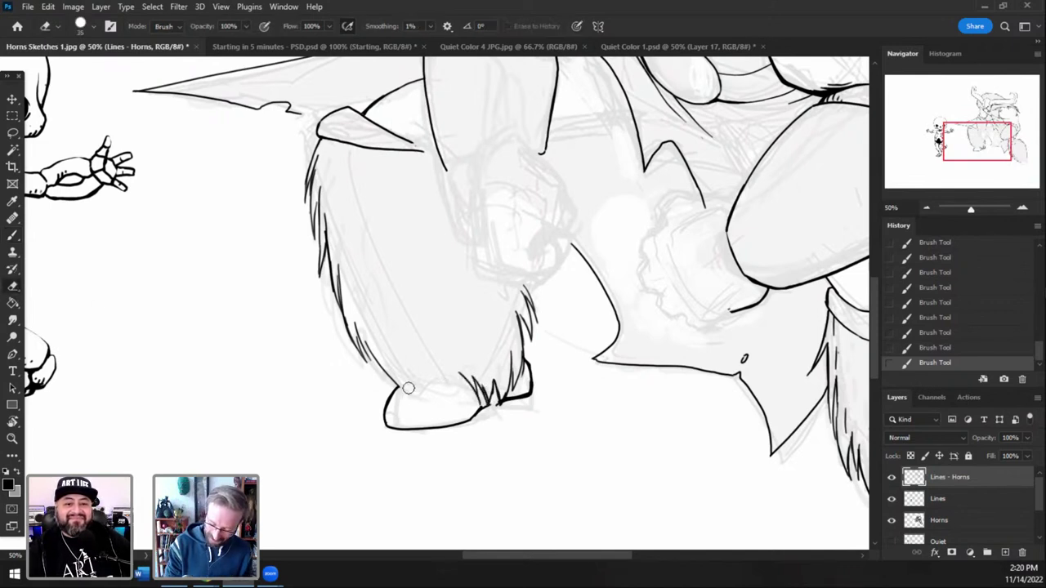
drag(408, 388, 471, 393)
click(12, 235)
key(ctrl+z)
drag(470, 393, 479, 396)
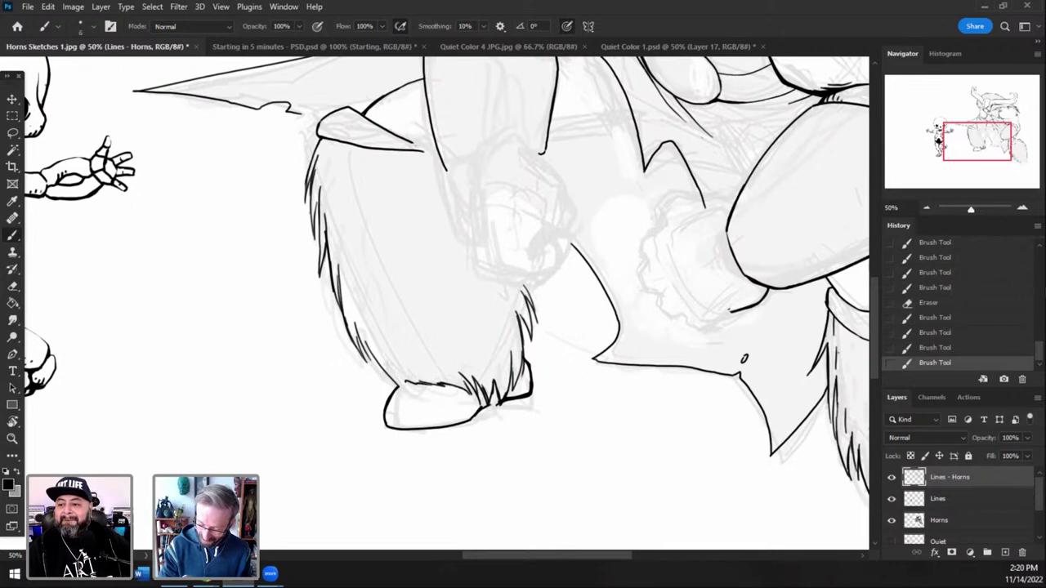
click(390, 378)
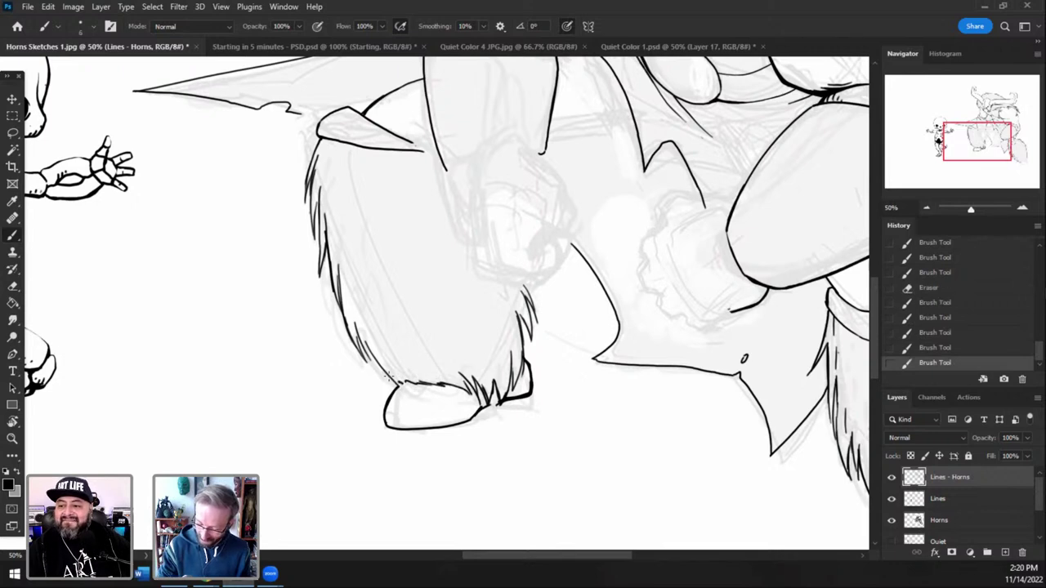
- Clean up the fur tufts where the hem meets the inner side of the foot with a smaller eraser and a touch-up stroke
click(12, 286)
drag(468, 382, 474, 389)
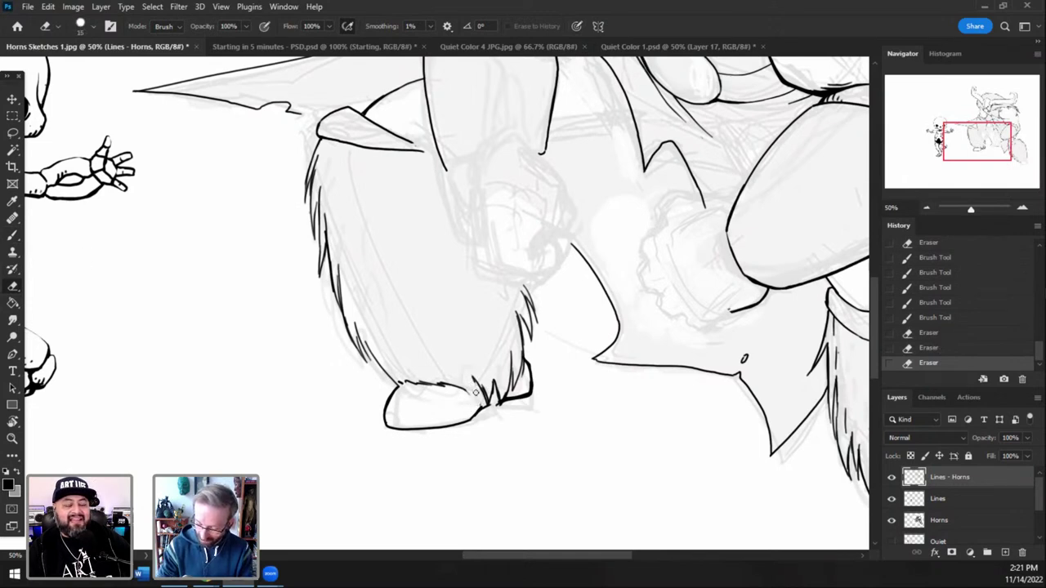
click(473, 381)
click(12, 237)
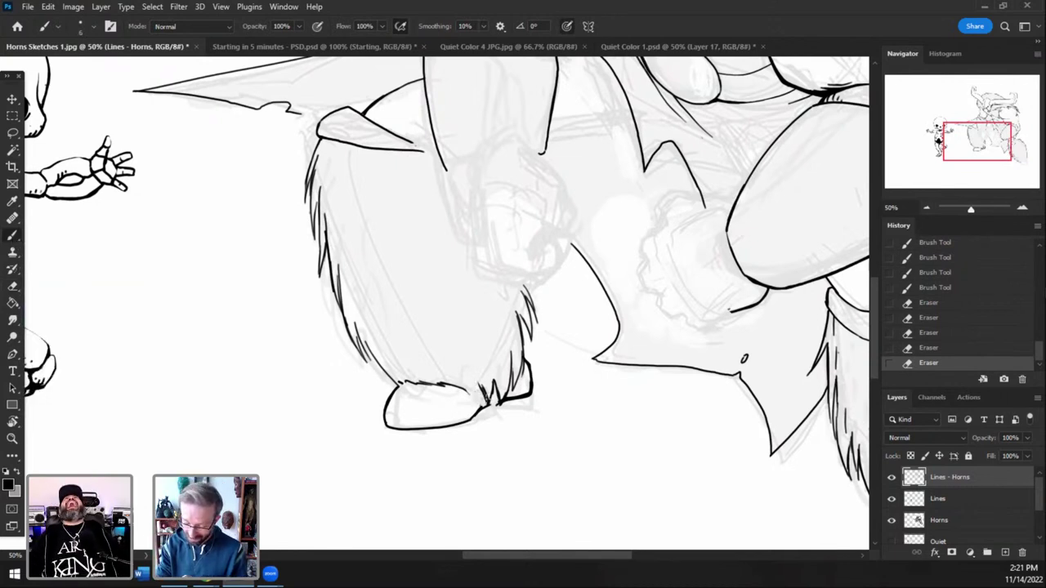
mouse_move(489, 399)
mouse_down()
mouse_move(467, 376)
mouse_move(465, 385)
mouse_move(482, 393)
mouse_up()
key(e)
drag(473, 383, 479, 389)
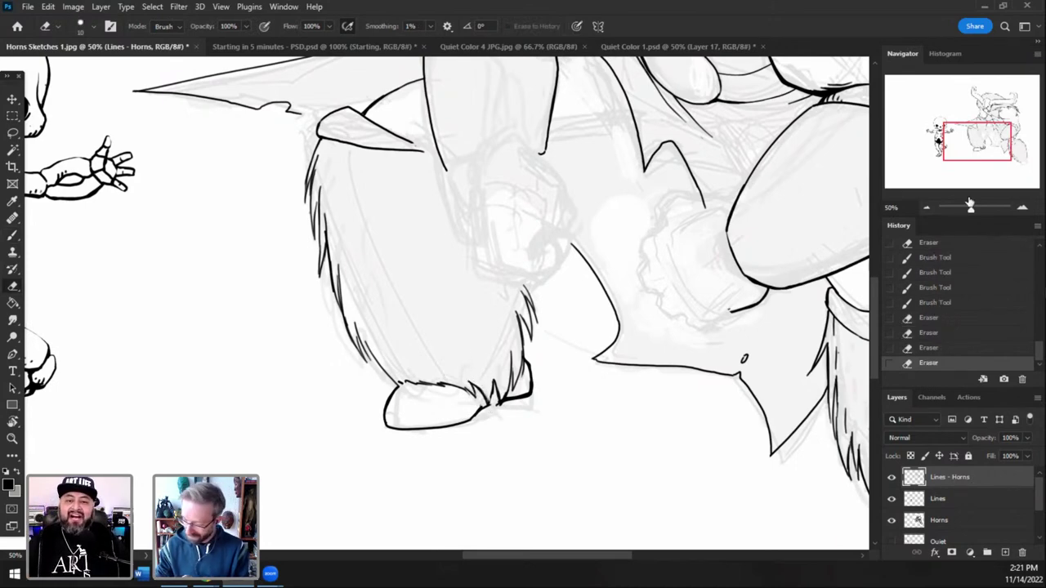
- Ink a short line at the wrist between the bent forearm and the edge of the hanging cloth
click(927, 208)
mouse_move(991, 129)
mouse_down()
mouse_move(999, 113)
mouse_move(981, 141)
mouse_up()
click(14, 235)
click(1022, 207)
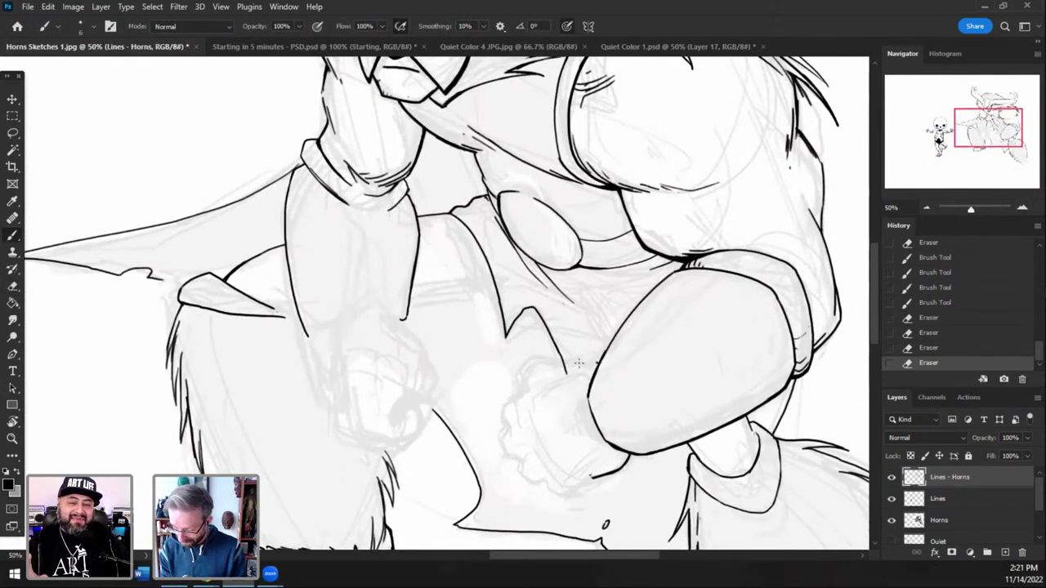
drag(595, 364, 571, 361)
key(ctrl+z)
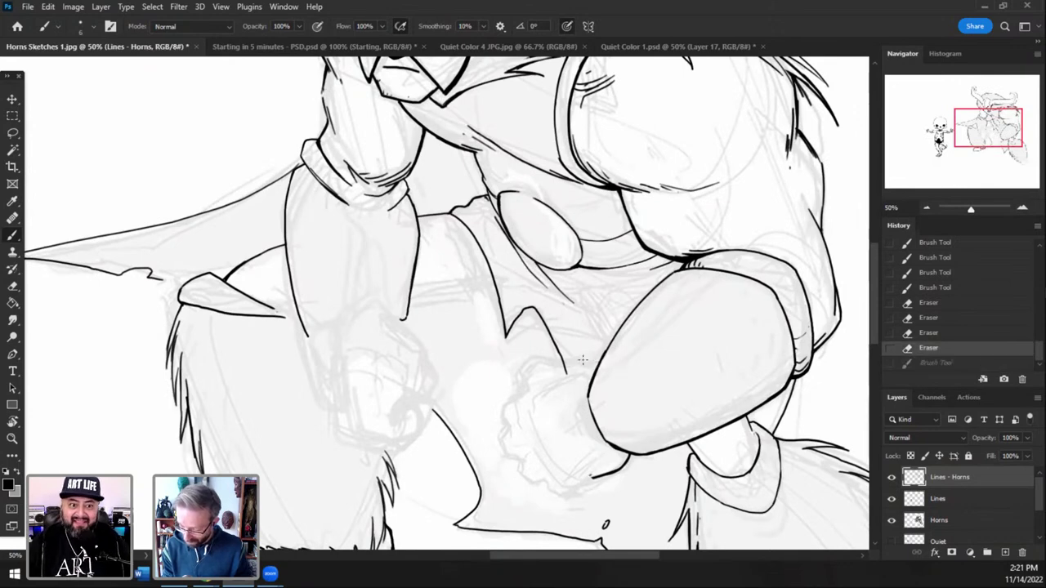
key(ctrl+shift+z)
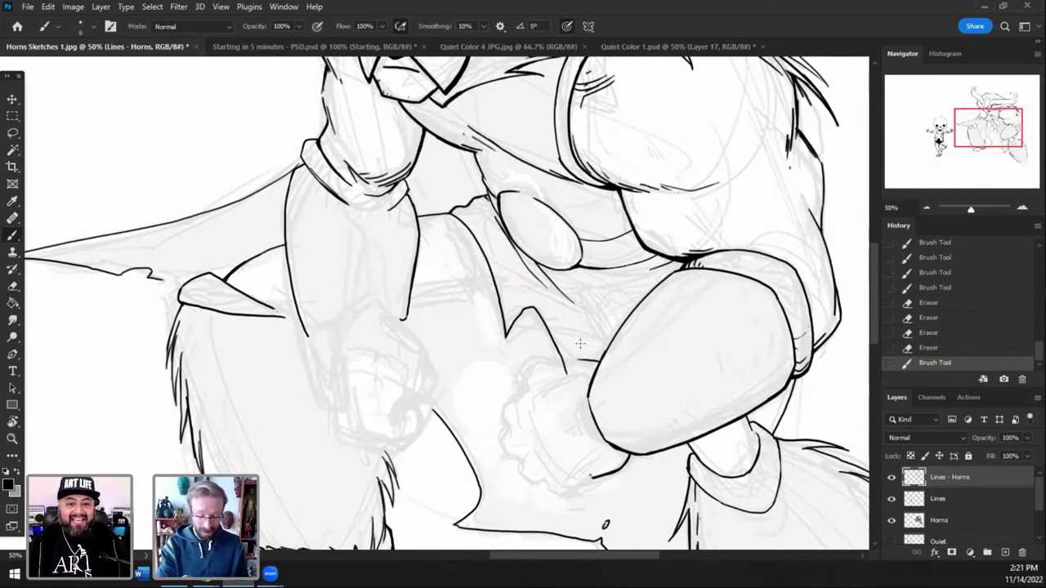
- Ink the thumb-side outline of the fist on the bent forearm from the wrist up toward the first knuckle, undoing an unwanted stroke
key(r)
drag(583, 457, 410, 287)
click(1022, 208)
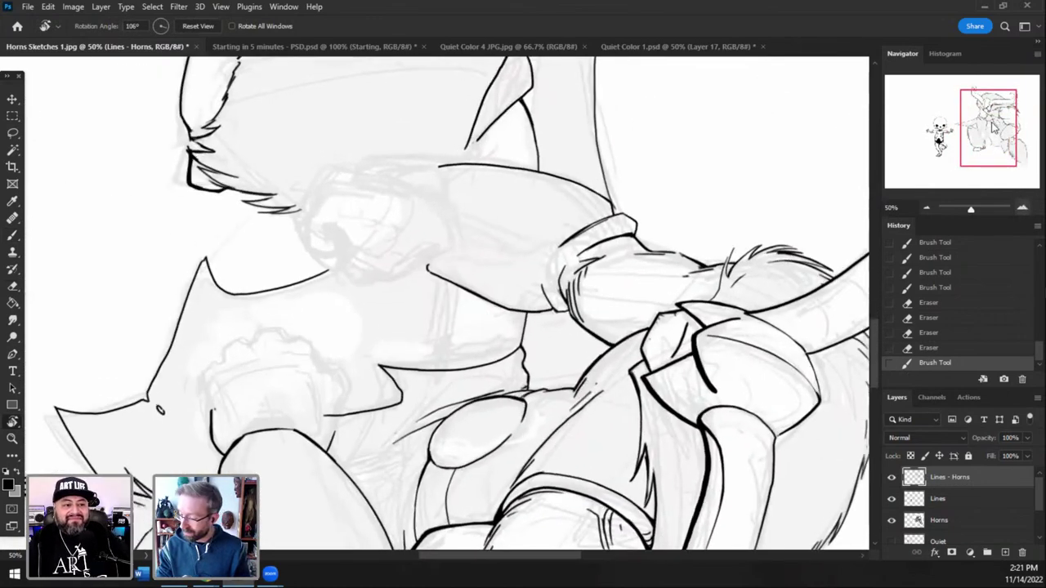
drag(990, 127, 983, 129)
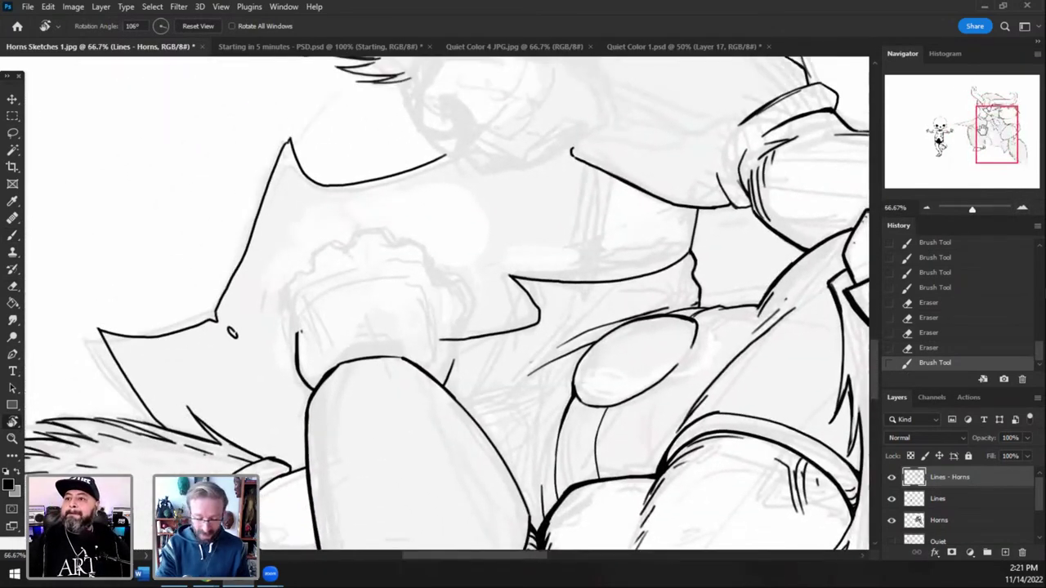
click(12, 235)
mouse_move(453, 364)
mouse_down()
mouse_move(469, 301)
mouse_move(457, 274)
mouse_move(433, 280)
mouse_move(451, 285)
mouse_move(434, 265)
mouse_up()
key(ctrl+z)
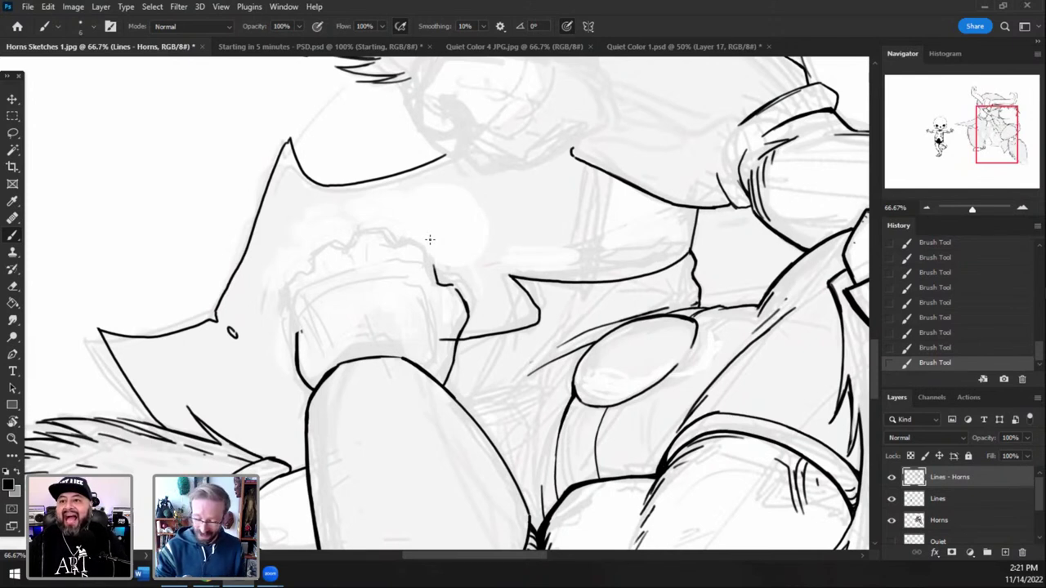
- Add small texture marks at the fist's opposite side and ink its outline up to the first bumpy knuckles, redoing unwanted strokes
drag(300, 328, 303, 336)
drag(304, 331, 309, 345)
mouse_move(296, 317)
mouse_down()
mouse_move(296, 332)
mouse_move(288, 296)
mouse_move(311, 263)
mouse_up()
key(ctrl+z)
key(ctrl+z)
key(ctrl+z)
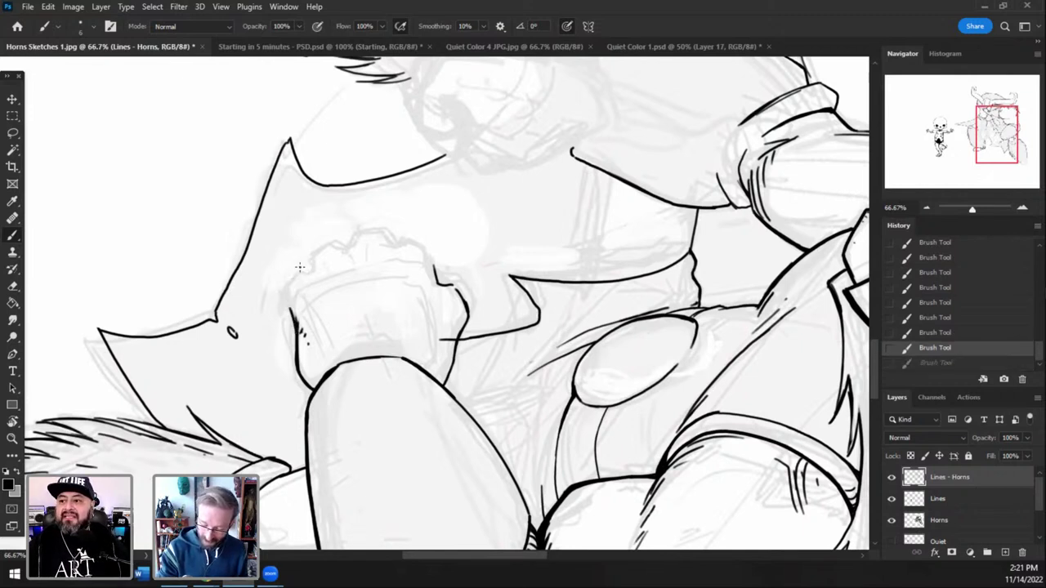
mouse_move(295, 319)
mouse_down()
mouse_move(296, 277)
mouse_move(315, 268)
mouse_up()
key(ctrl+z)
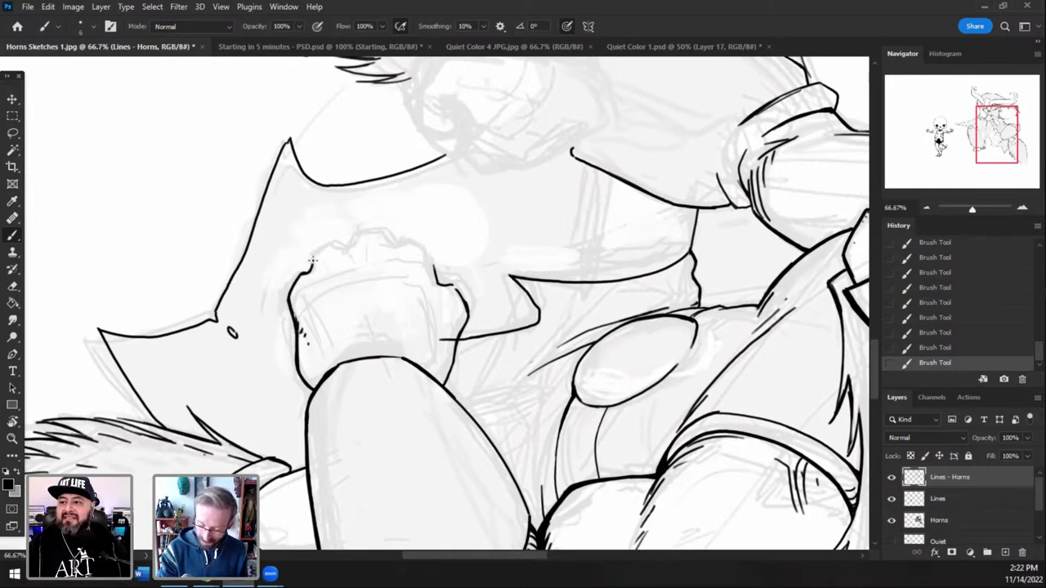
drag(310, 256, 344, 236)
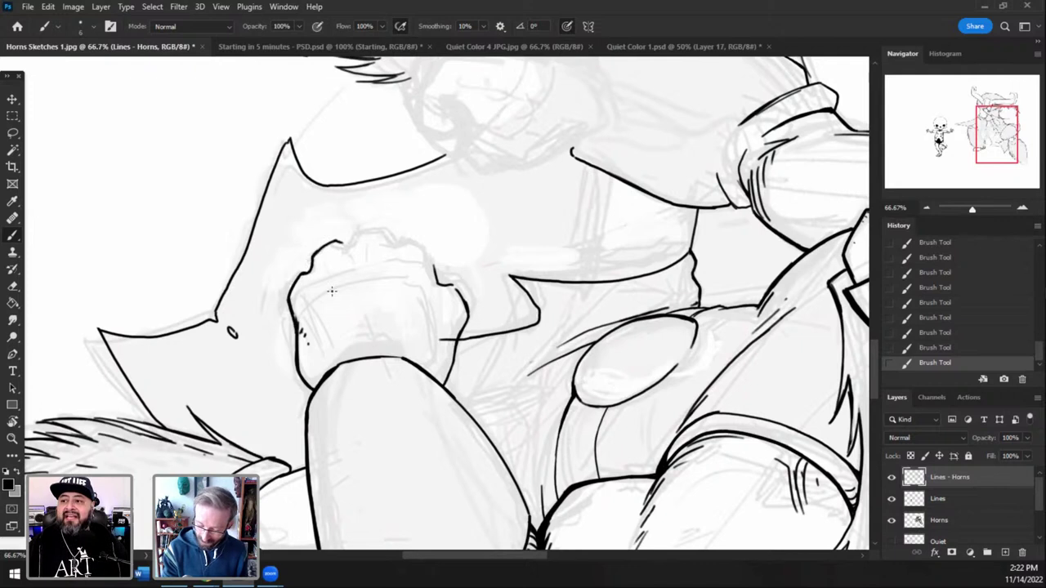
- Ink the curved line across the fist below the knuckles and add short crease strokes beside the thumb
mouse_move(296, 282)
mouse_down()
mouse_move(414, 267)
mouse_move(368, 266)
mouse_move(293, 326)
mouse_up()
key(ctrl+z)
mouse_move(413, 301)
mouse_down()
mouse_move(440, 284)
mouse_move(451, 296)
mouse_up()
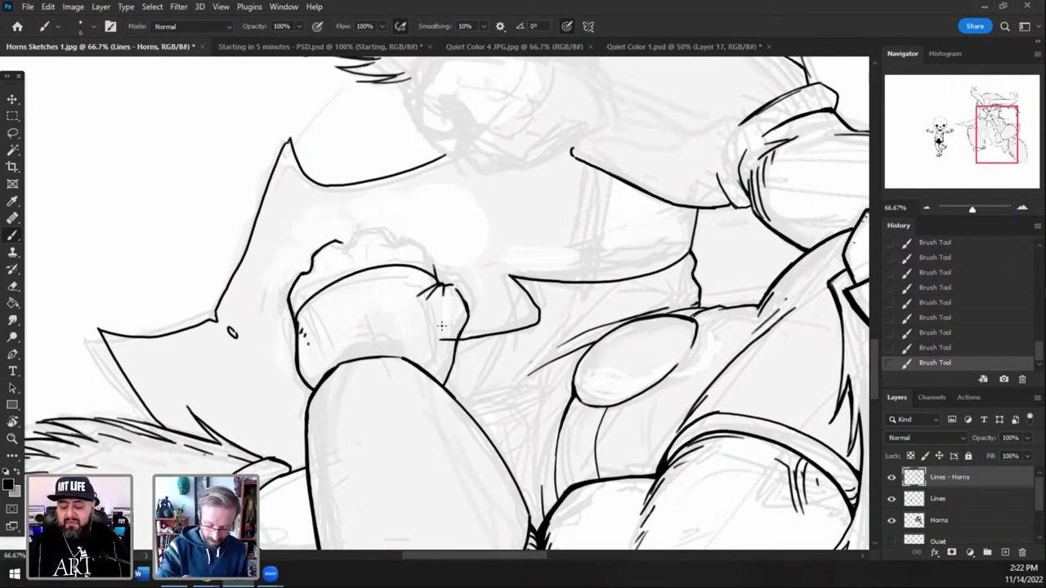
- Erase the cloth line overlapping the thumb and ink the thumb's inner edge down to the wrist, redoing the stroke
key(e)
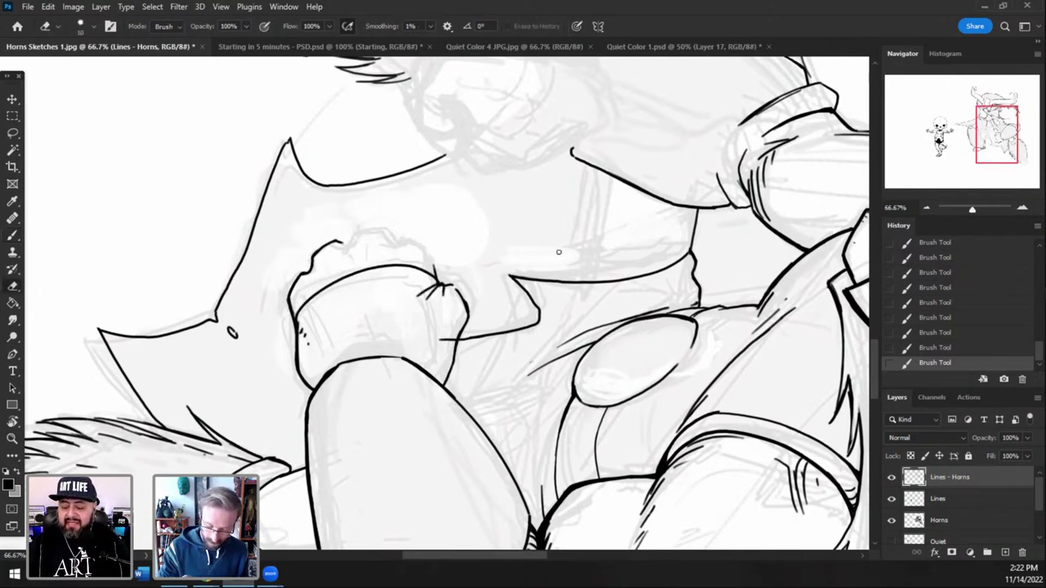
click(451, 343)
key(b)
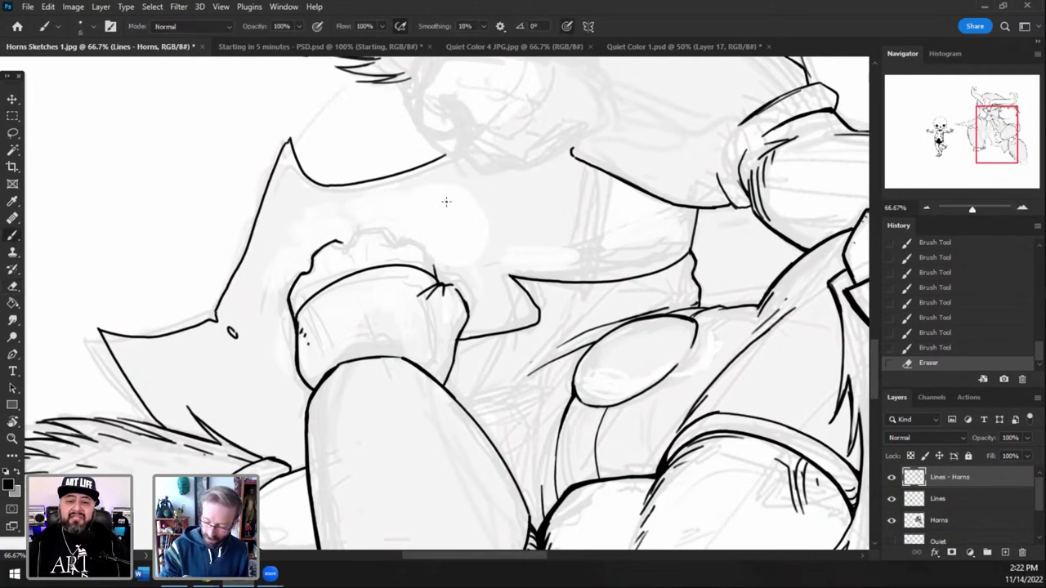
drag(444, 286, 444, 339)
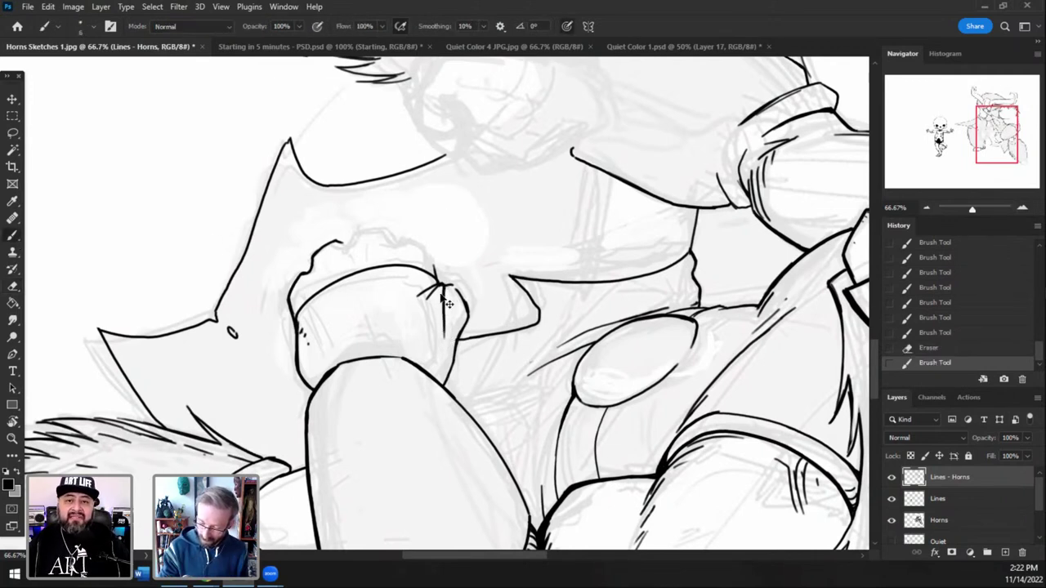
key(ctrl+z)
drag(445, 286, 435, 369)
key(ctrl+z)
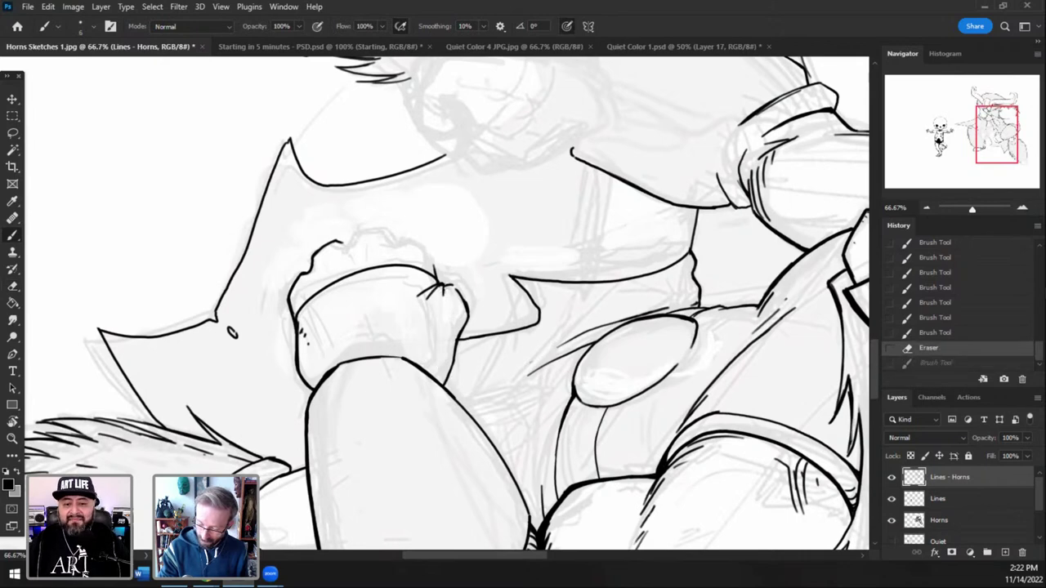
drag(444, 284, 449, 372)
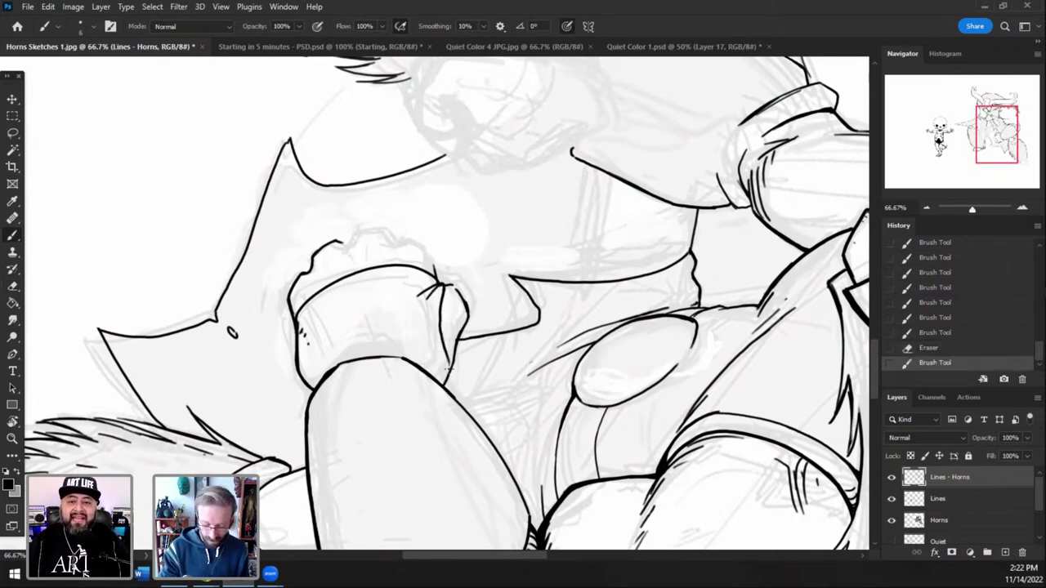
- Undo the last thumb stroke on the bent arm and ink the rest of the fist's bumpy knuckle outline beside the thumb
double_click(13, 423)
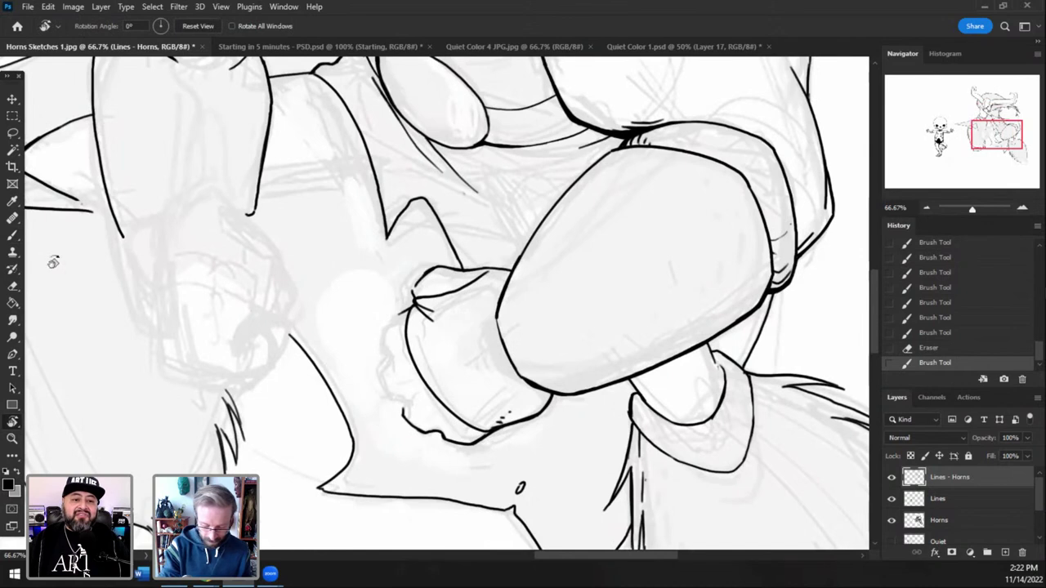
click(946, 349)
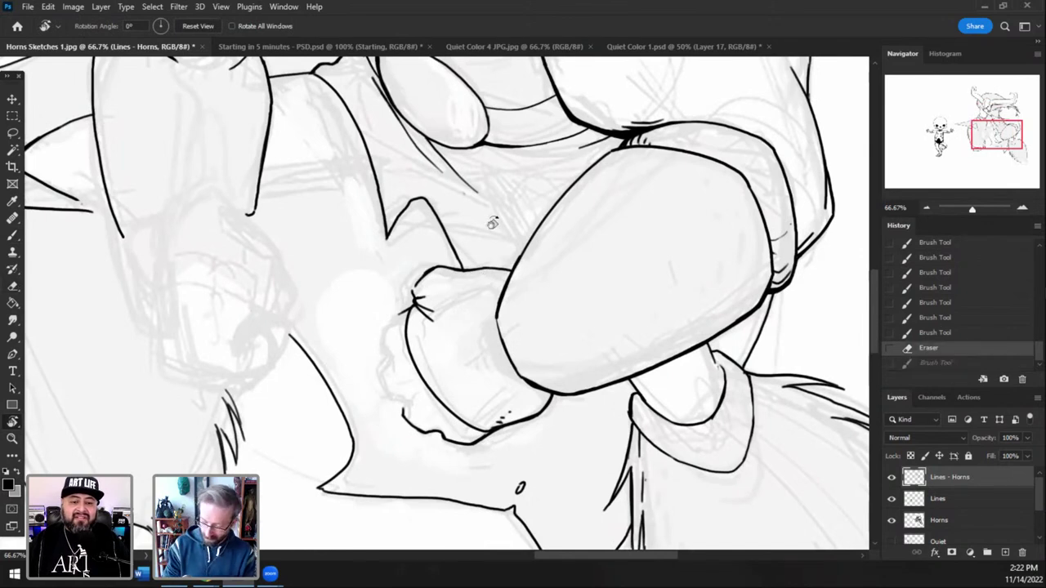
click(12, 286)
mouse_move(428, 296)
mouse_down()
mouse_move(417, 302)
mouse_move(431, 317)
mouse_move(386, 325)
mouse_move(383, 386)
mouse_move(406, 410)
mouse_move(402, 399)
mouse_up()
key(b)
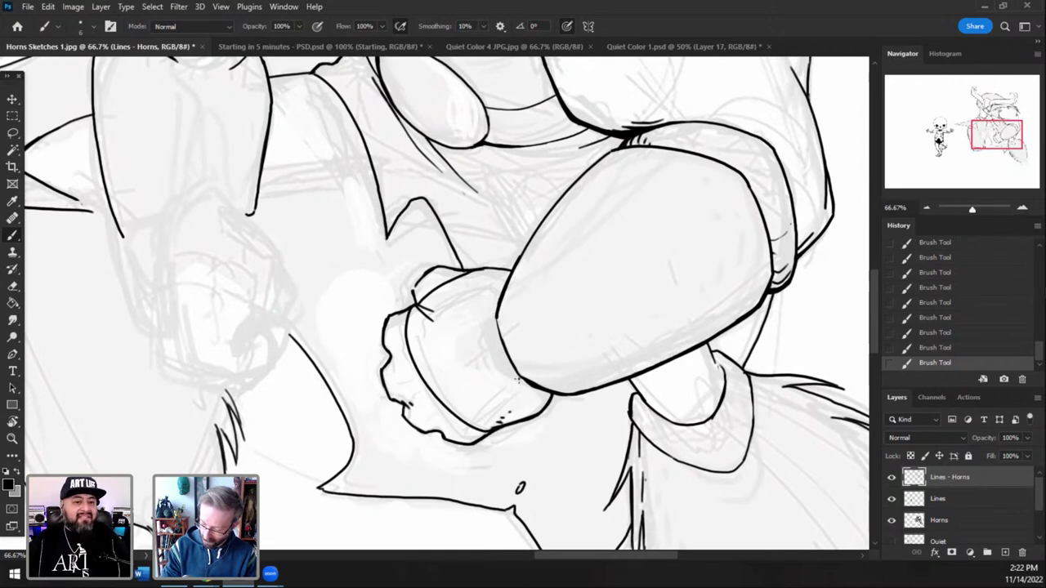
- Thicken the bent forearm's contour where it meets the fist and thin its upper edge with the Eraser
mouse_move(523, 381)
mouse_down()
mouse_move(548, 391)
mouse_move(520, 381)
mouse_move(496, 331)
mouse_move(509, 272)
mouse_up()
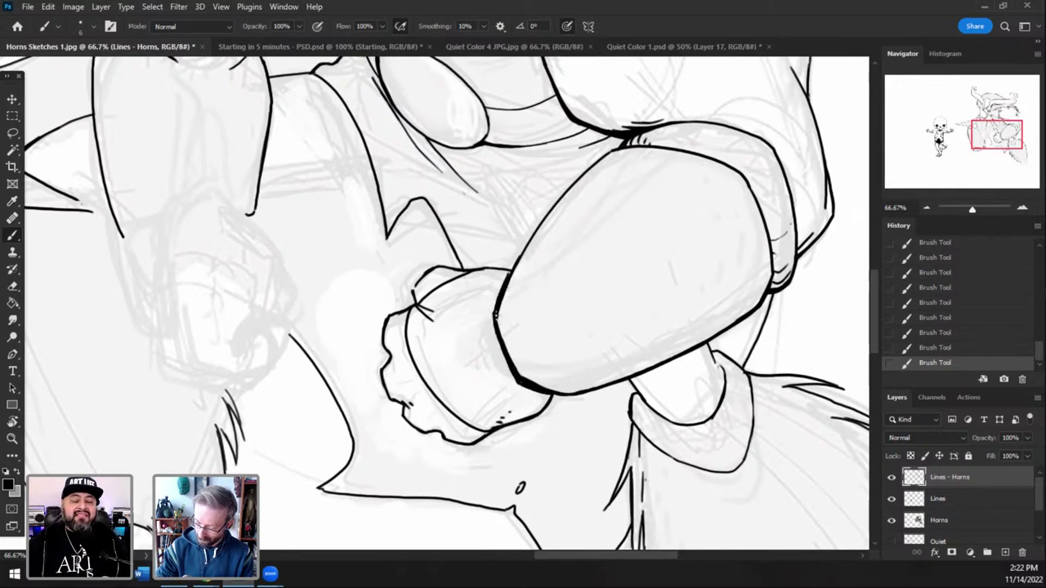
drag(494, 314, 511, 266)
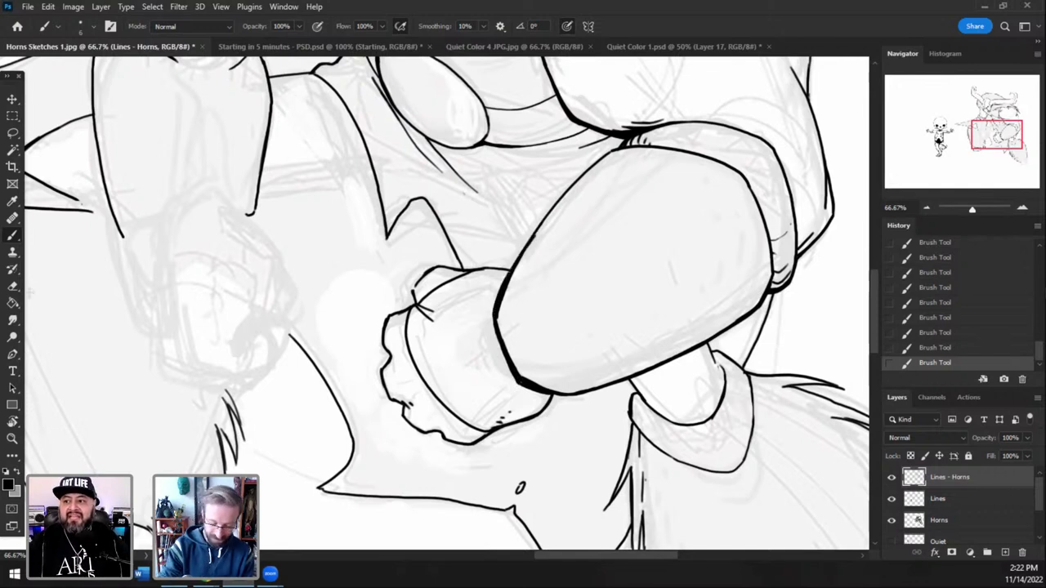
key(e)
drag(498, 316, 562, 205)
mouse_move(532, 242)
mouse_down()
mouse_move(547, 222)
mouse_move(531, 247)
mouse_move(545, 230)
mouse_up()
drag(544, 231, 577, 181)
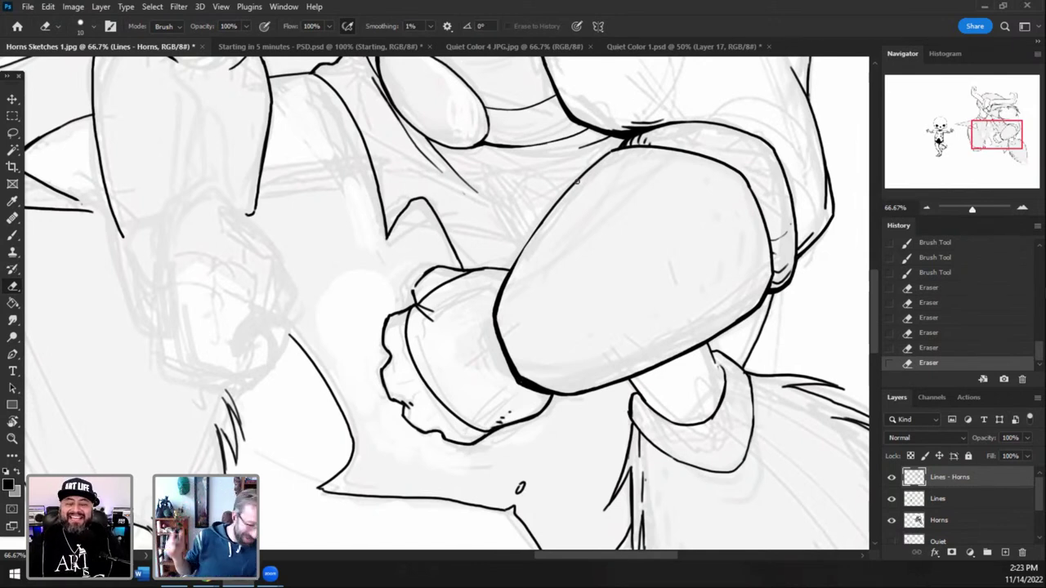
- Ink the inner contour line down the length of the hanging forearm, redoing an unwanted stroke
click(12, 235)
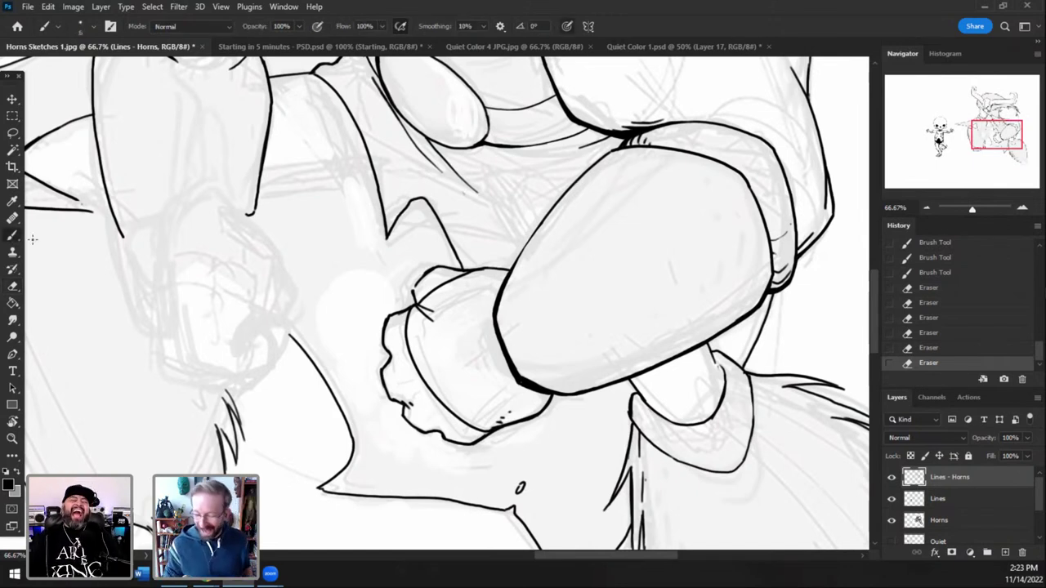
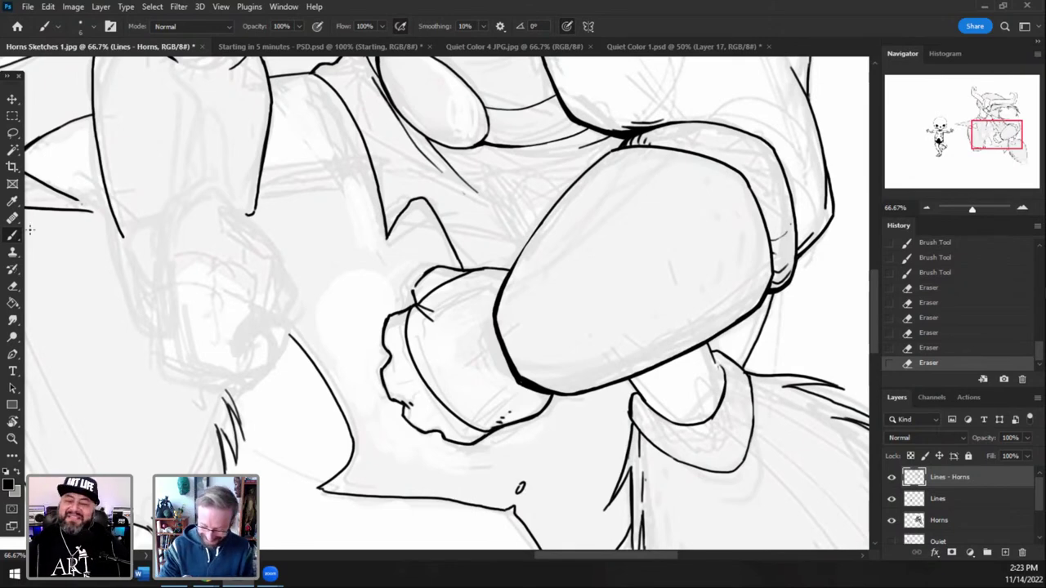
drag(348, 227, 481, 426)
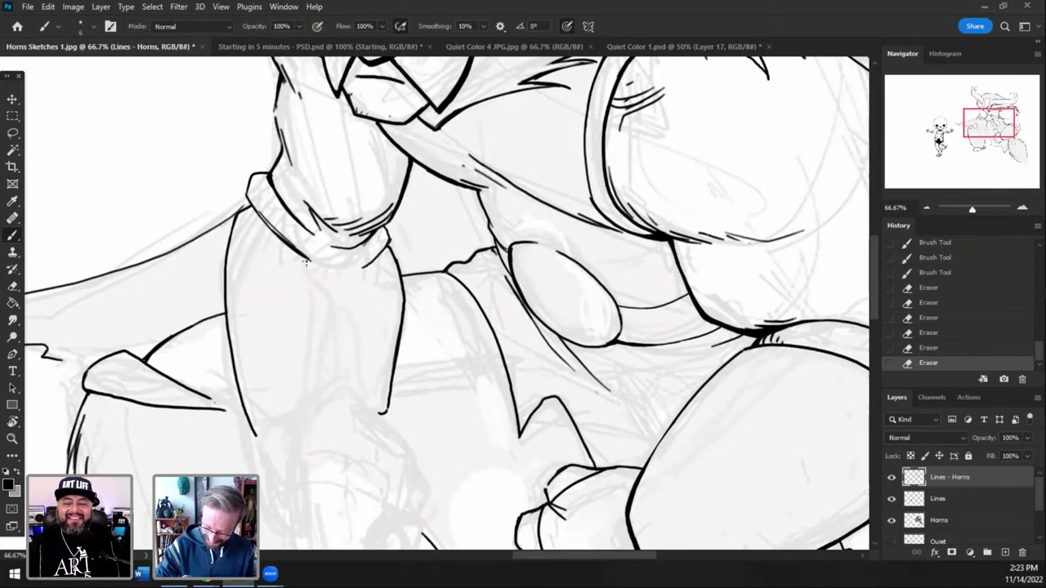
mouse_move(306, 261)
mouse_down()
mouse_move(329, 291)
mouse_move(317, 425)
mouse_move(328, 282)
mouse_move(308, 418)
mouse_up()
key(ctrl+z)
click(928, 209)
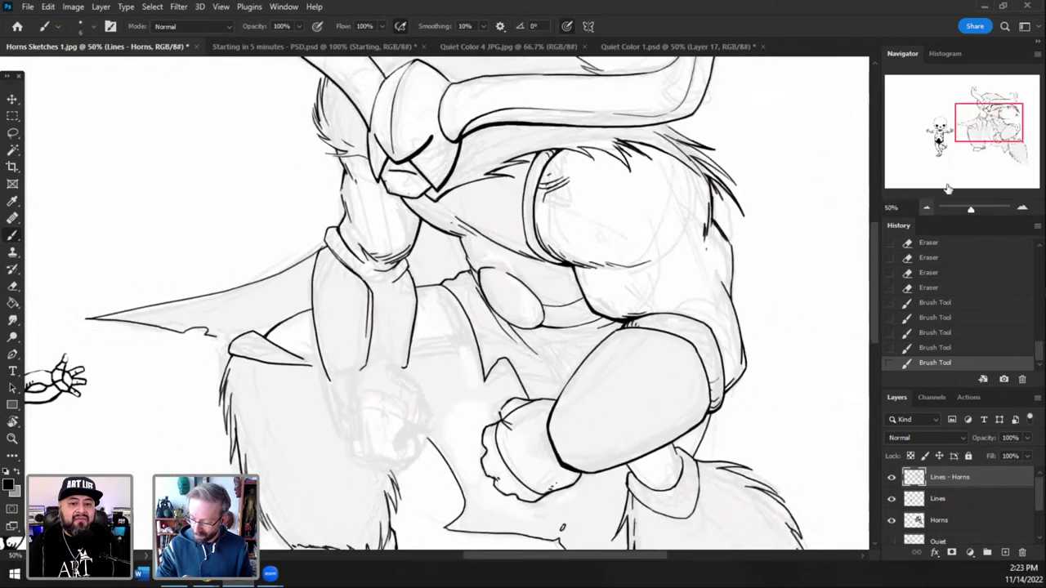
click(928, 208)
drag(1007, 125, 1003, 132)
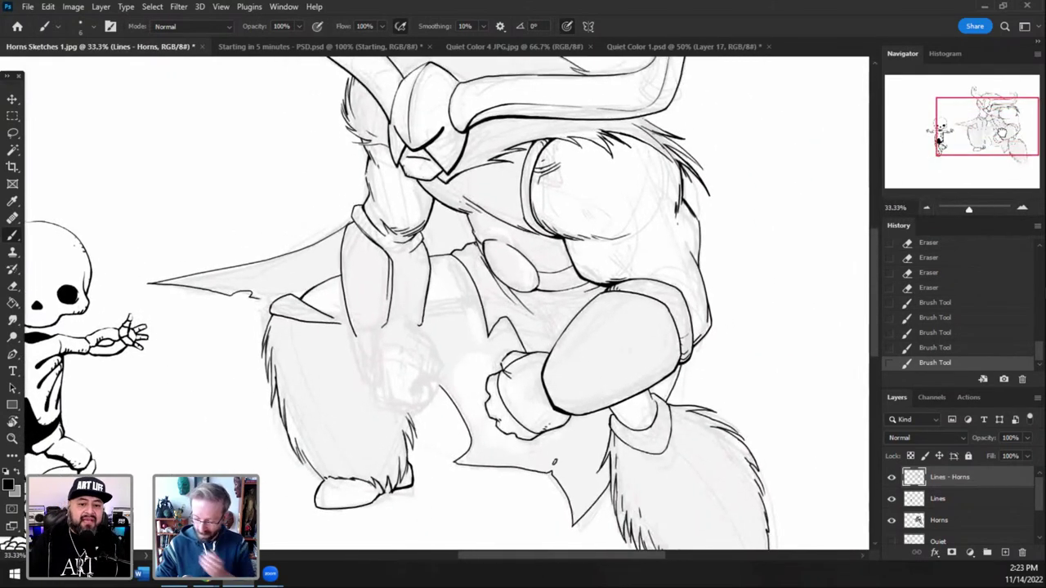
click(1022, 208)
- Rework the rough sketch of the hanging arm's fist on the Horns layer
click(940, 520)
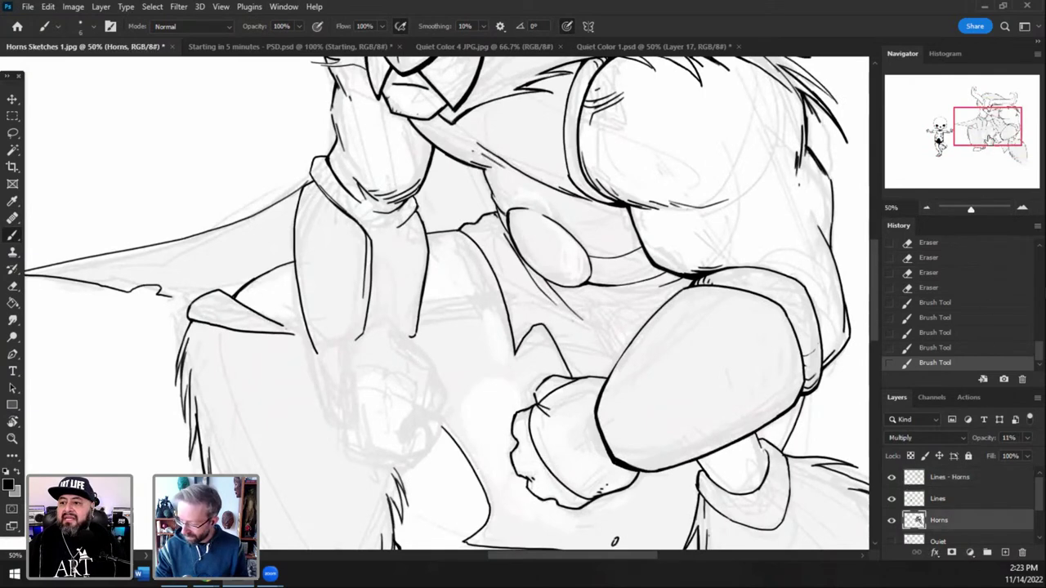
mouse_move(411, 358)
mouse_down()
mouse_move(443, 280)
mouse_move(390, 283)
mouse_move(378, 314)
mouse_up()
drag(377, 317, 373, 339)
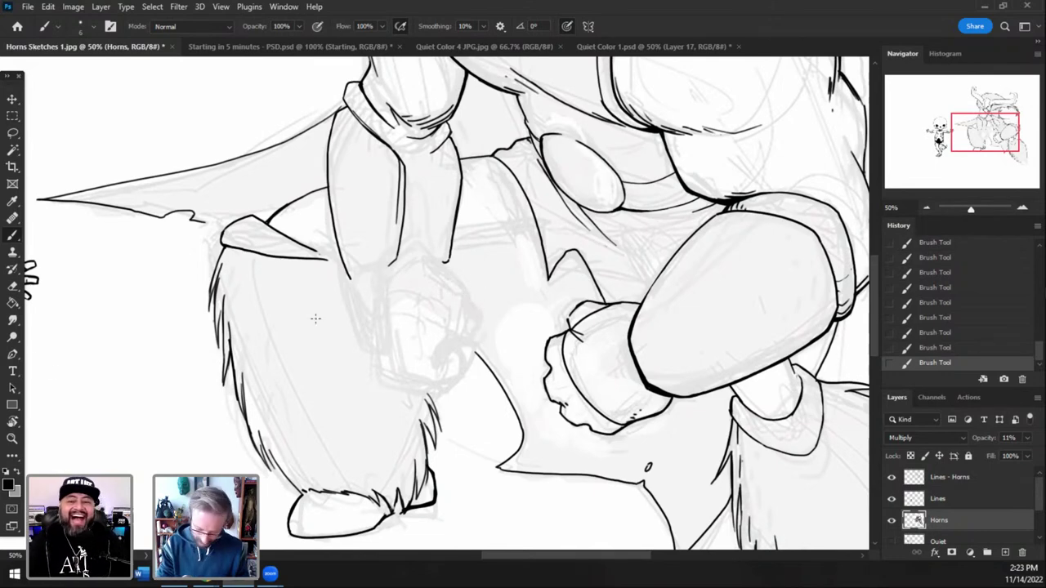
- Turn the canvas sideways and ink the hanging fist's oval thumb on the Lines - Horns layer, undoing unwanted strokes
key(r)
drag(482, 414, 467, 319)
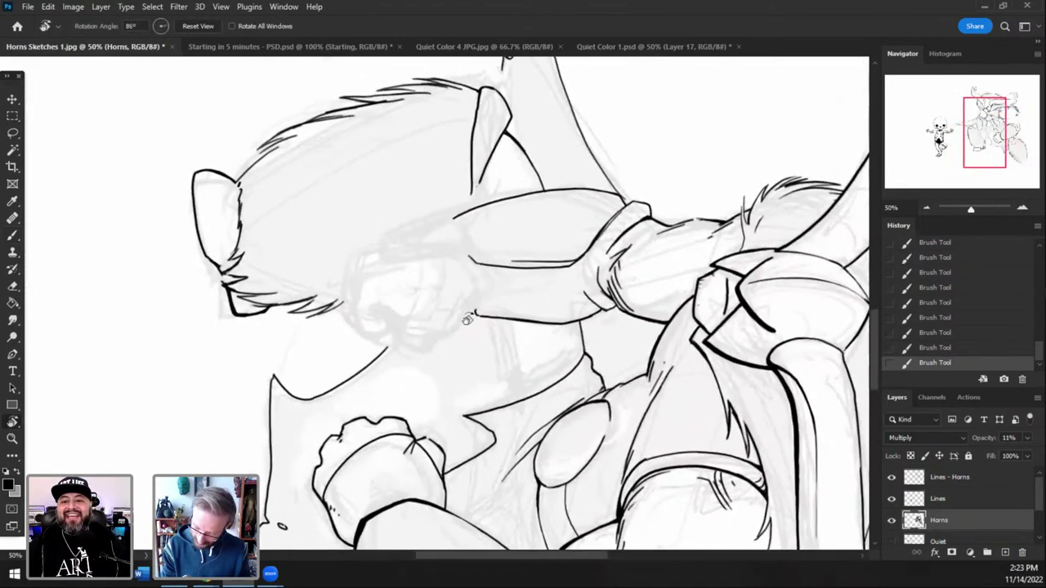
key(b)
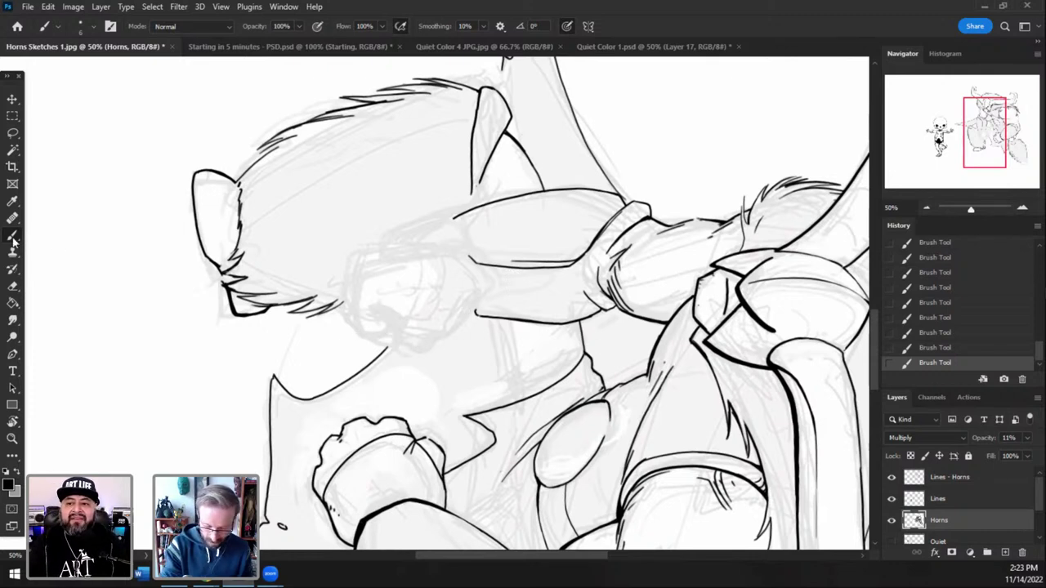
key(alt+])
key(alt+])
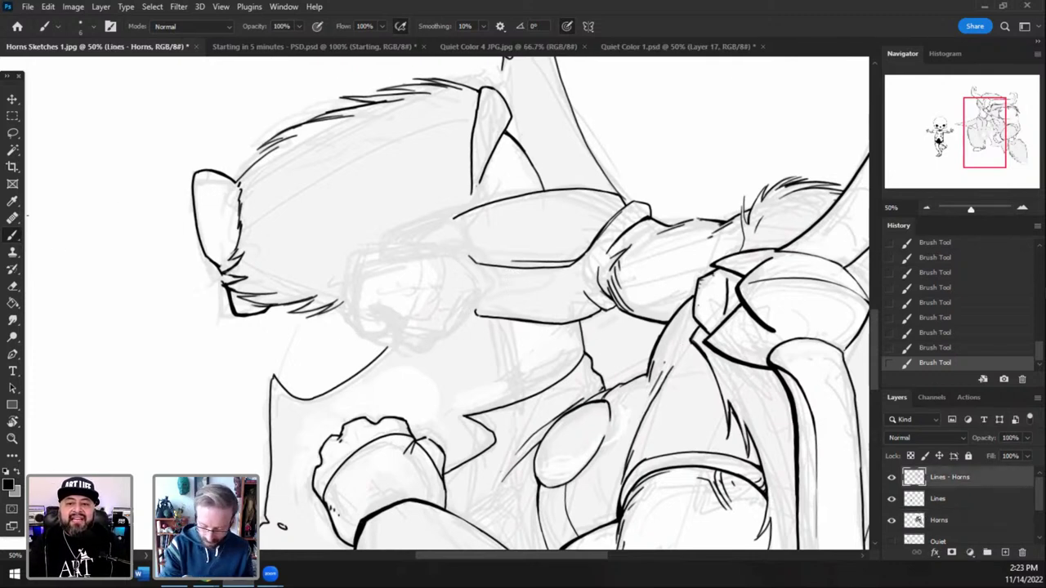
mouse_move(464, 313)
mouse_down()
mouse_move(449, 331)
mouse_move(392, 349)
mouse_move(408, 345)
mouse_move(400, 317)
mouse_move(456, 294)
mouse_move(463, 309)
mouse_move(430, 291)
mouse_move(401, 320)
mouse_up()
key(ctrl+z)
key(ctrl+z)
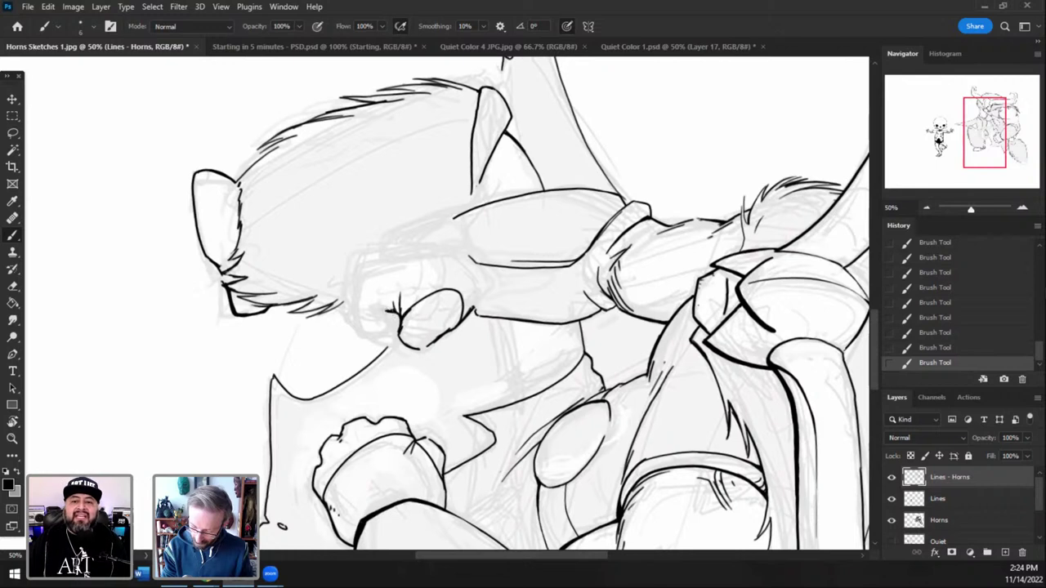
- Add short crease strokes beside the hanging fist's thumb and ink the outline of the curled front finger
mouse_move(392, 314)
mouse_down()
mouse_move(375, 305)
mouse_move(375, 328)
mouse_move(377, 308)
mouse_up()
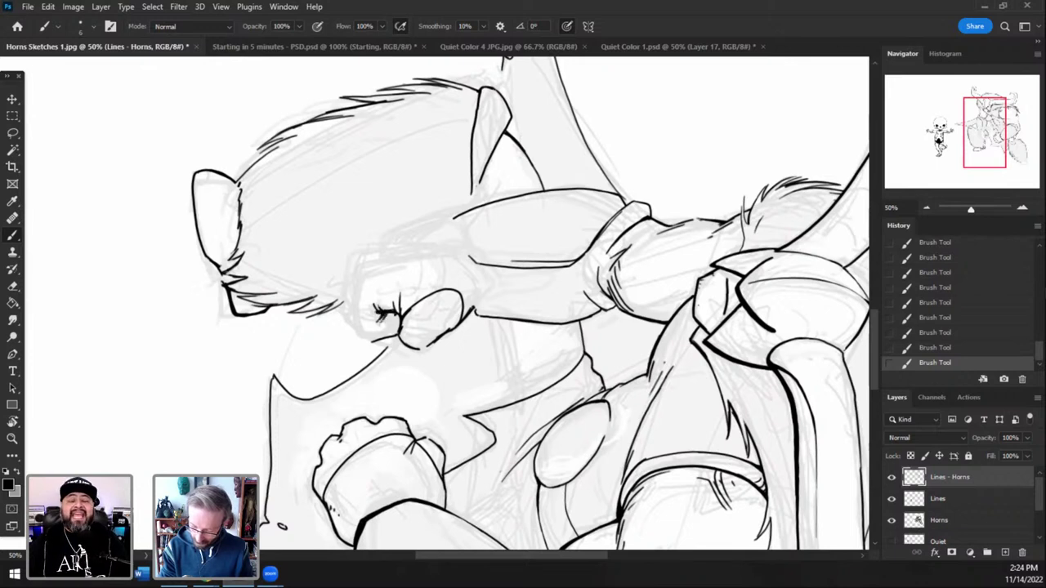
mouse_move(368, 340)
mouse_down()
mouse_move(356, 329)
mouse_move(355, 288)
mouse_up()
drag(356, 324, 356, 264)
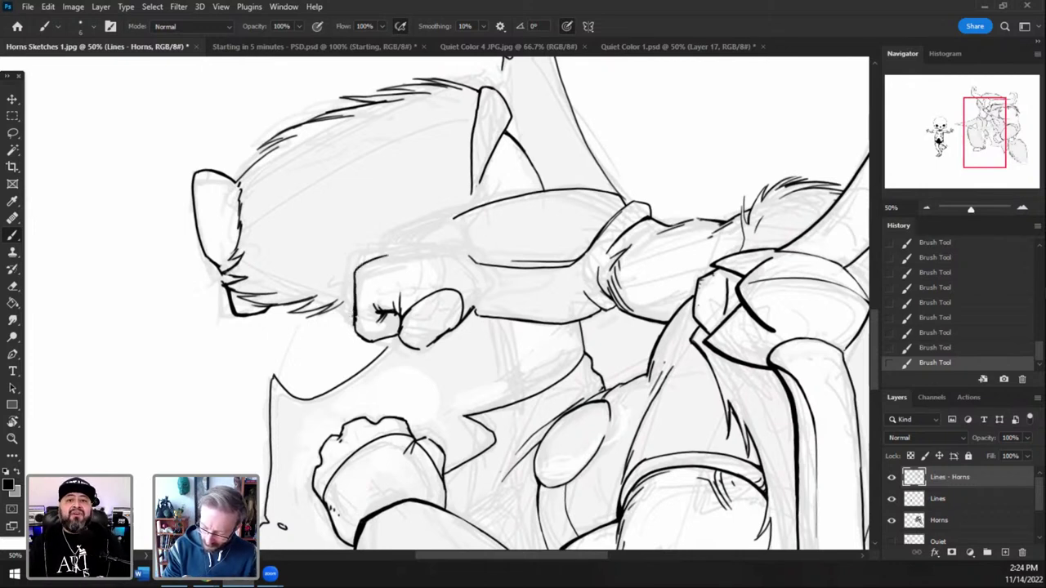
- Ink the outer knuckle edge behind the front finger and the hand's outline up to the forearm, redoing the knuckle stroke
drag(348, 317, 345, 260)
key(ctrl+z)
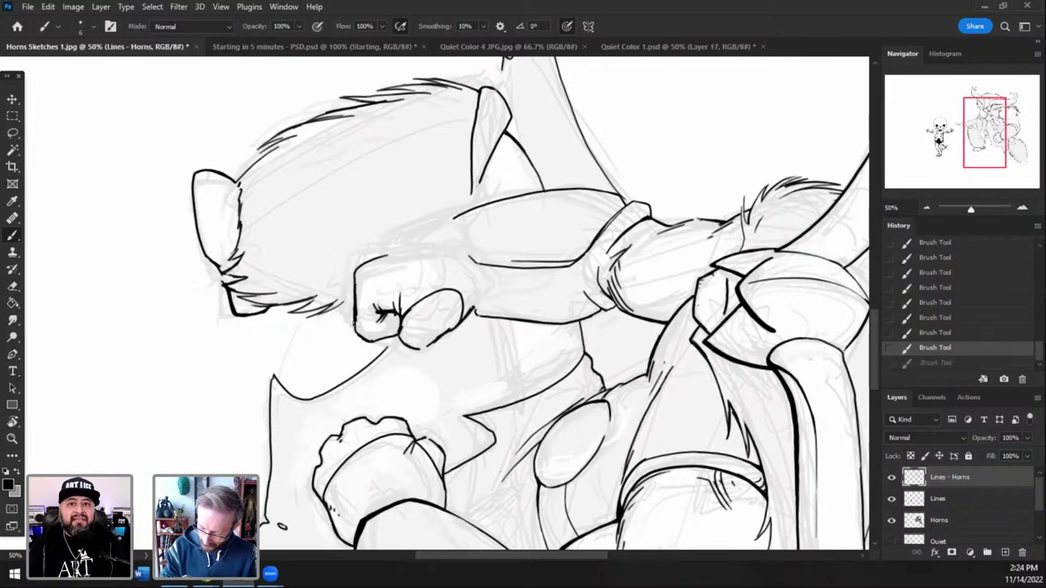
drag(352, 331, 344, 287)
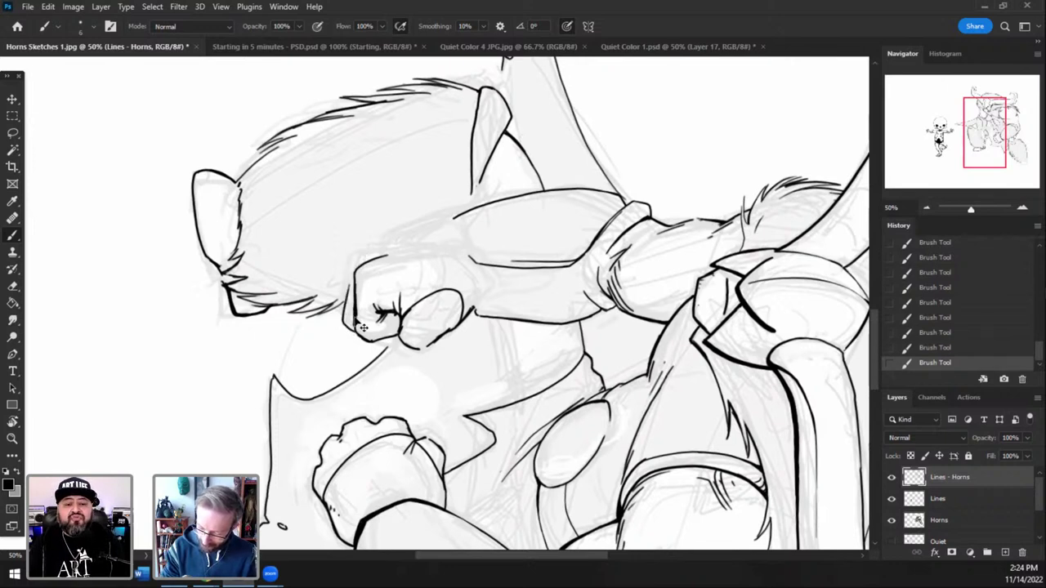
key(ctrl+z)
mouse_move(357, 327)
mouse_down()
mouse_move(346, 255)
mouse_move(448, 215)
mouse_up()
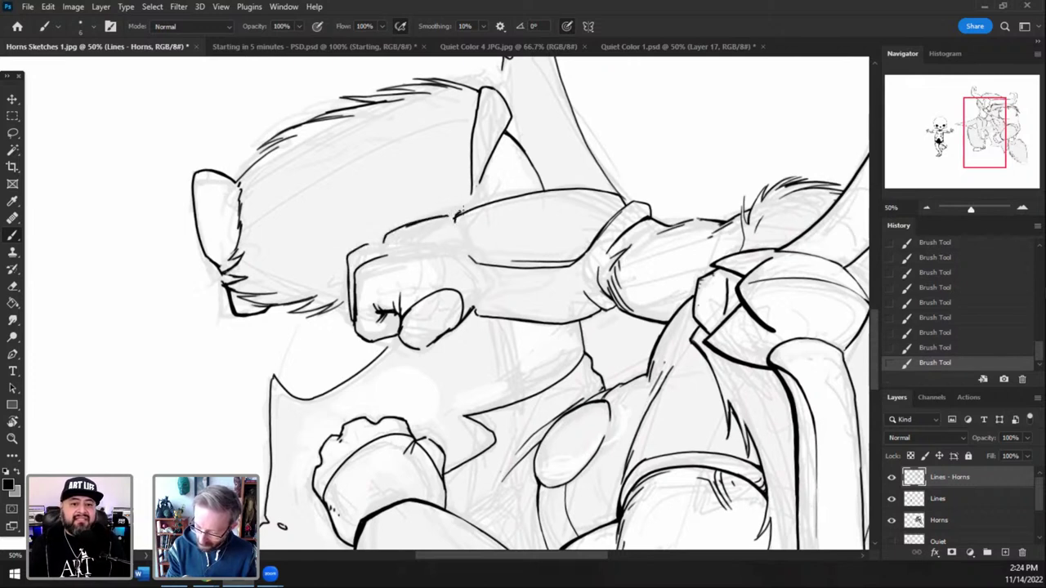
- Thin and clean up the hanging forearm's outer contour around the wrist with the Eraser
click(1021, 208)
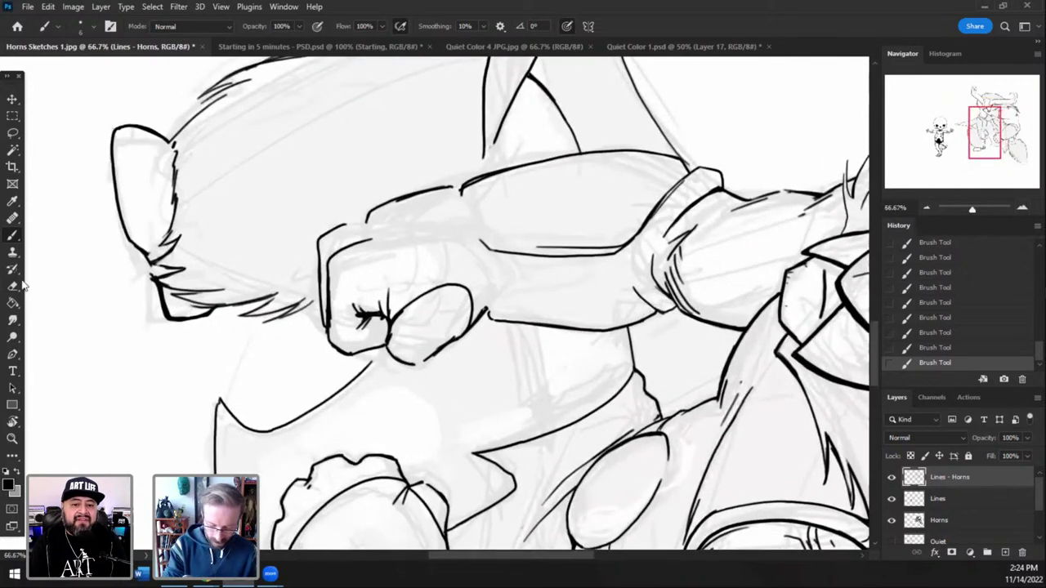
click(13, 286)
drag(467, 186, 570, 159)
drag(497, 180, 589, 156)
drag(497, 178, 569, 160)
mouse_move(457, 189)
mouse_down()
mouse_move(405, 203)
mouse_move(431, 183)
mouse_move(461, 191)
mouse_move(430, 188)
mouse_up()
- Ink the rounded knuckle end and lower edge of the hand section between the hanging fist and forearm, undoing unwanted strokes
key(b)
key(ctrl+z)
mouse_move(366, 220)
mouse_down()
mouse_move(383, 235)
mouse_move(435, 232)
mouse_up()
key(ctrl+z)
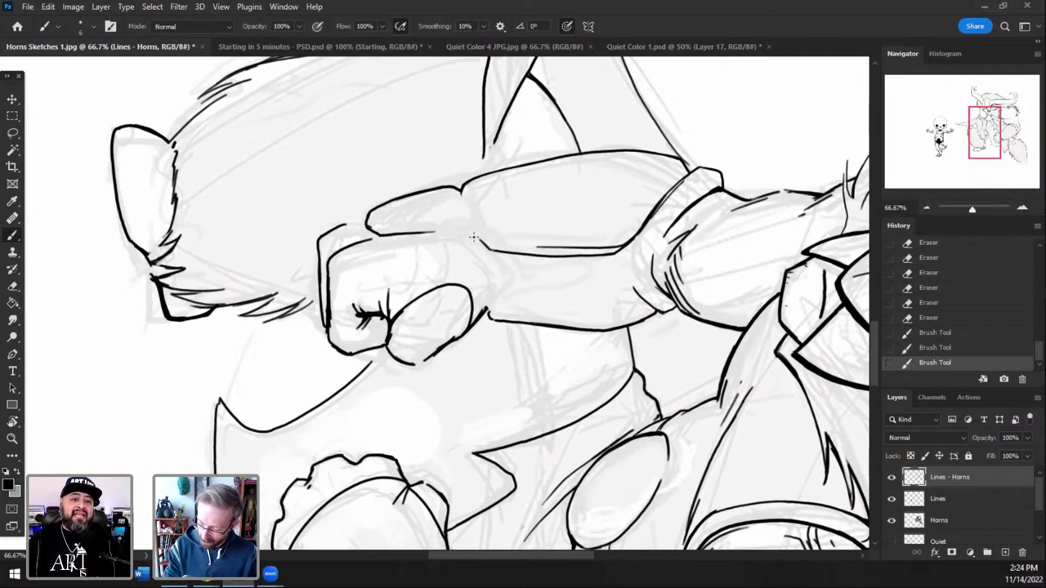
- Touch up the wrist corner beside the thumb and ink the curved edge where the hanging forearm meets the cuff
drag(485, 314, 485, 313)
drag(630, 275, 639, 232)
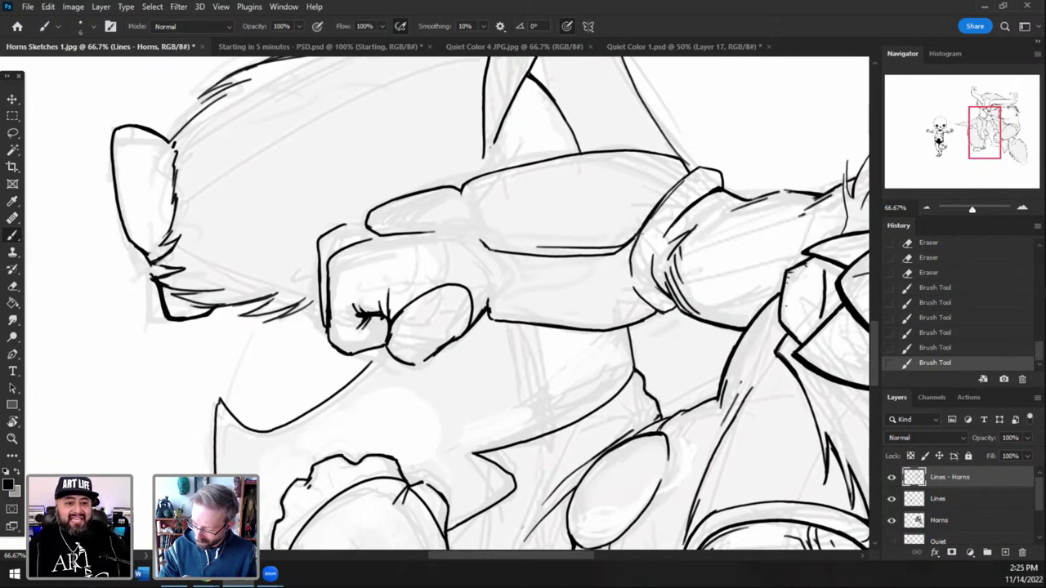
key(ctrl+z)
key(ctrl+shift+z)
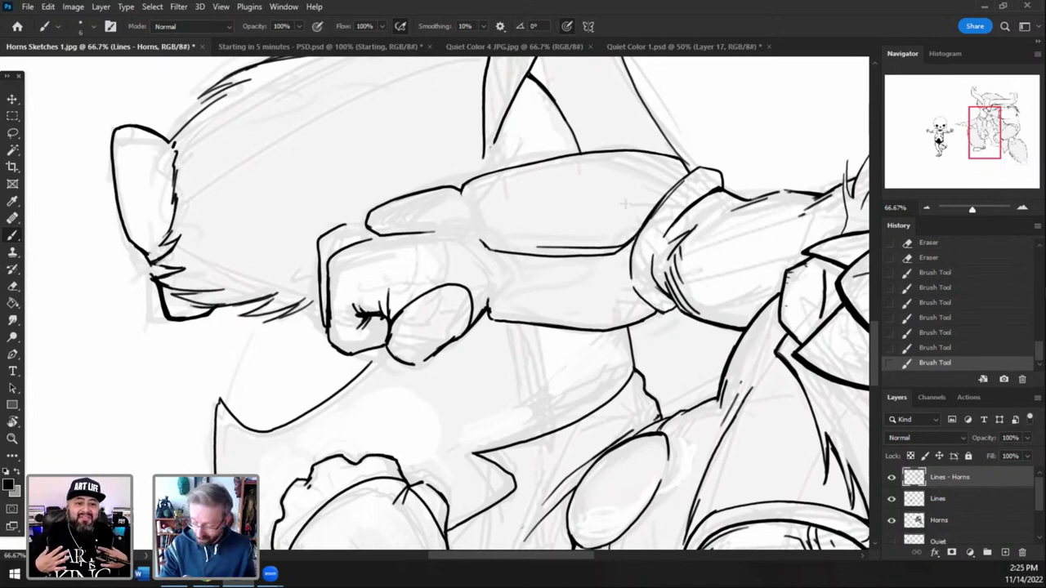
- Ink the wrist-end edge of the forearm panel, redo the adjoining hand section's lower line, and erase the overlap at their junction
mouse_move(480, 232)
mouse_down()
mouse_move(488, 245)
mouse_move(461, 182)
mouse_up()
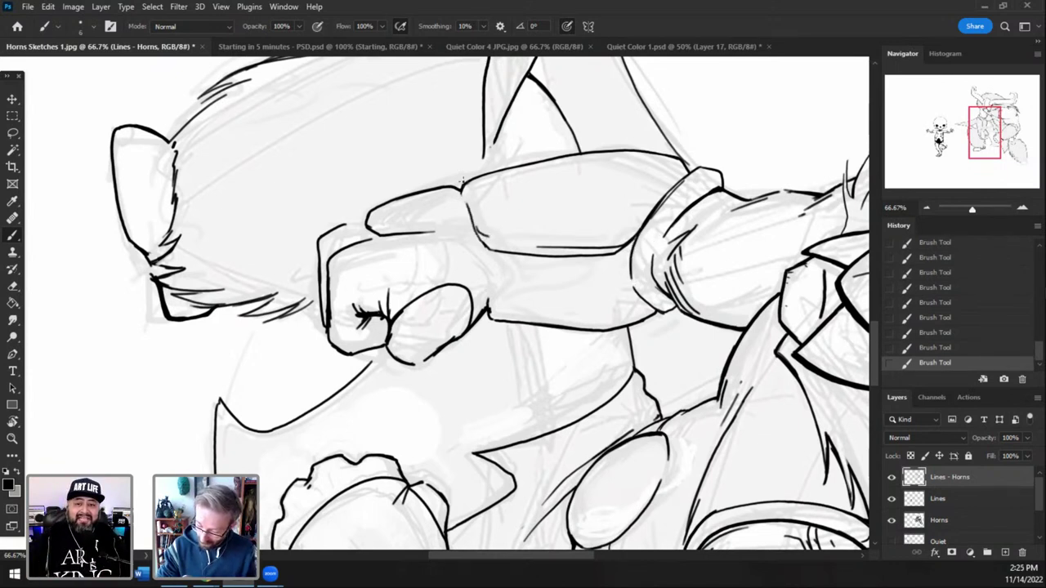
mouse_move(370, 232)
mouse_down()
mouse_move(400, 242)
mouse_move(469, 238)
mouse_up()
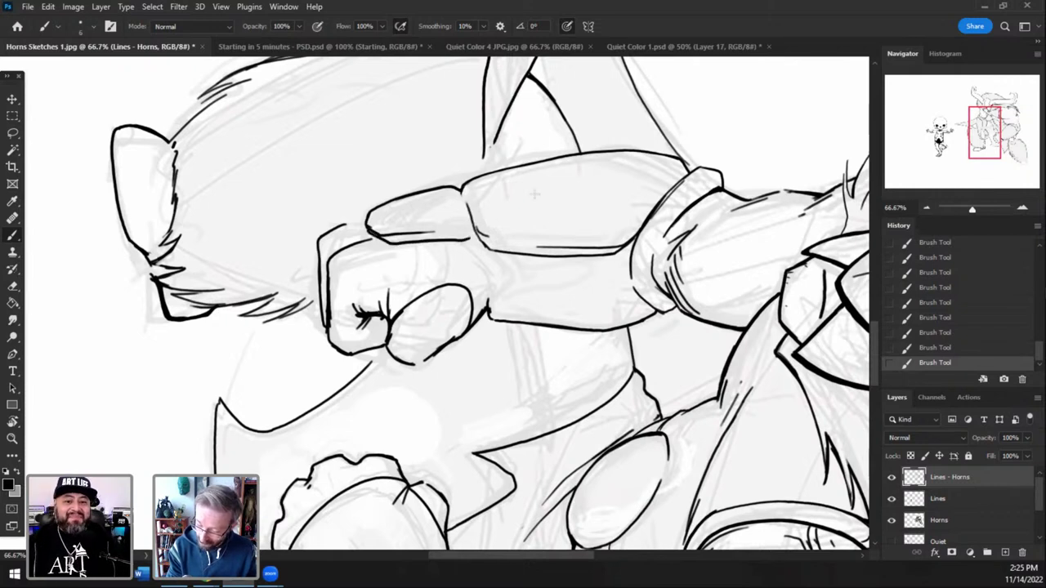
key(ctrl+z)
mouse_move(374, 233)
mouse_down()
mouse_move(475, 248)
mouse_move(455, 241)
mouse_move(473, 231)
mouse_move(491, 245)
mouse_move(369, 228)
mouse_move(416, 235)
mouse_up()
key(ctrl+z)
key(ctrl+z)
key(e)
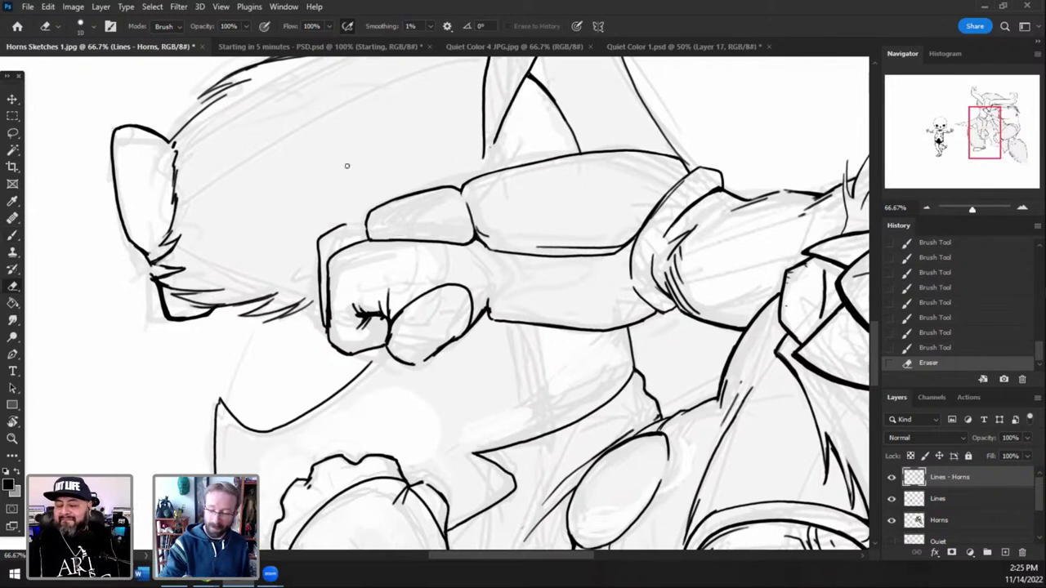
drag(480, 224, 490, 235)
- Close the gap in the hanging fist's lower thumb outline, undoing unwanted strokes, and refine the line with the Eraser
click(22, 235)
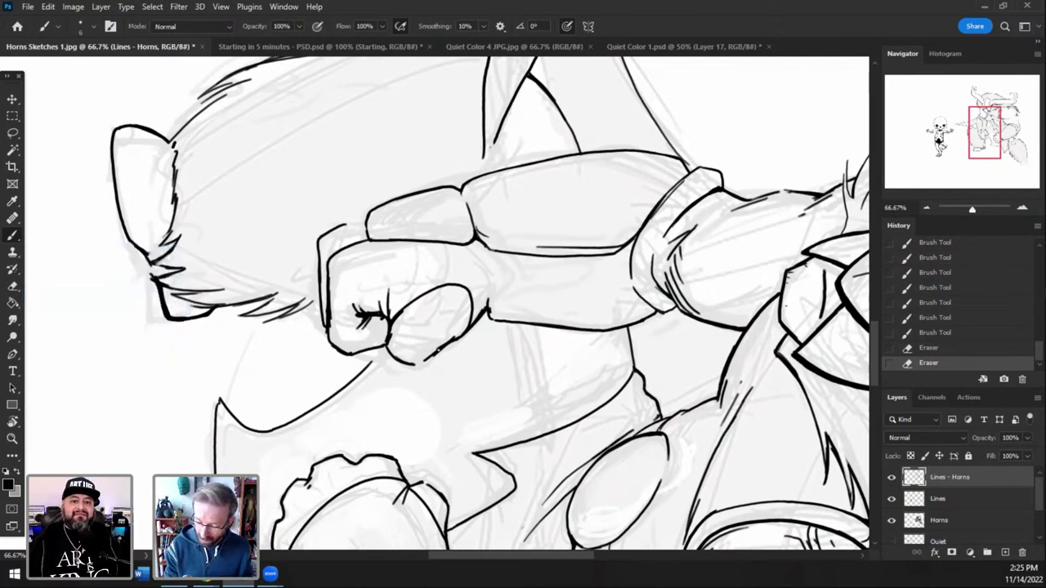
drag(393, 355, 413, 365)
drag(462, 337, 477, 317)
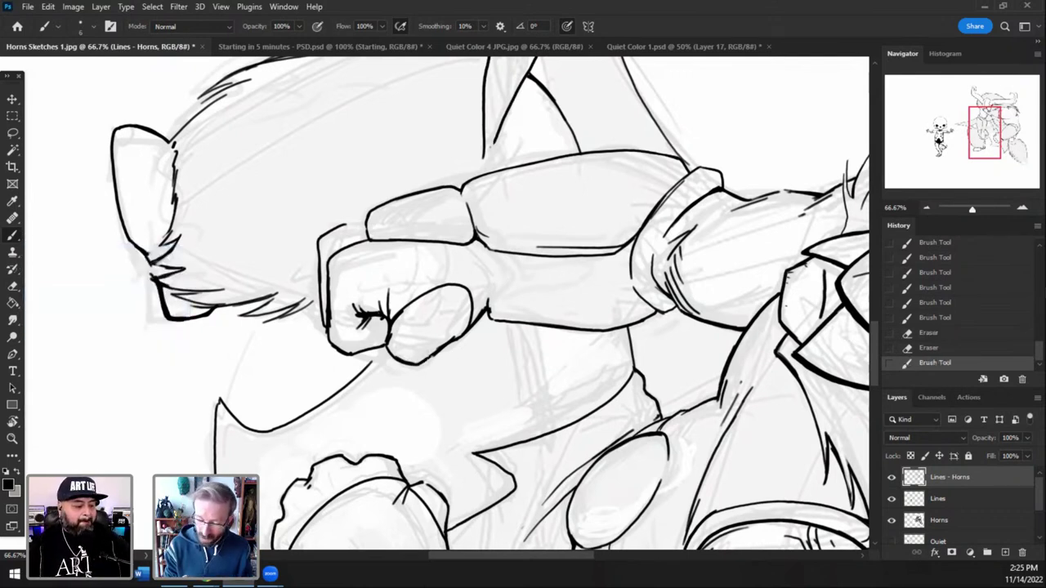
key(ctrl+z)
drag(415, 364, 442, 344)
key(ctrl+z)
click(13, 287)
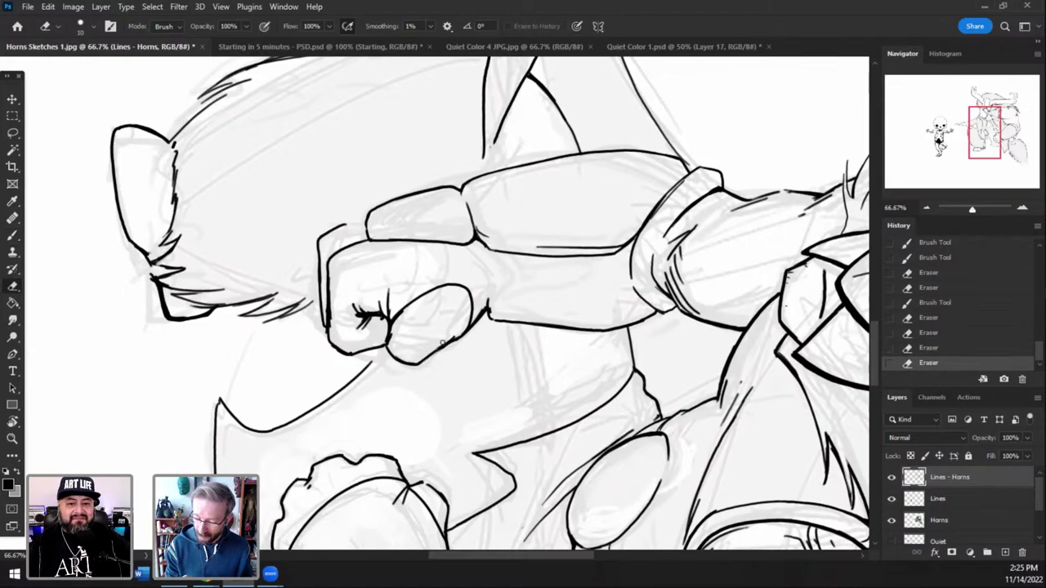